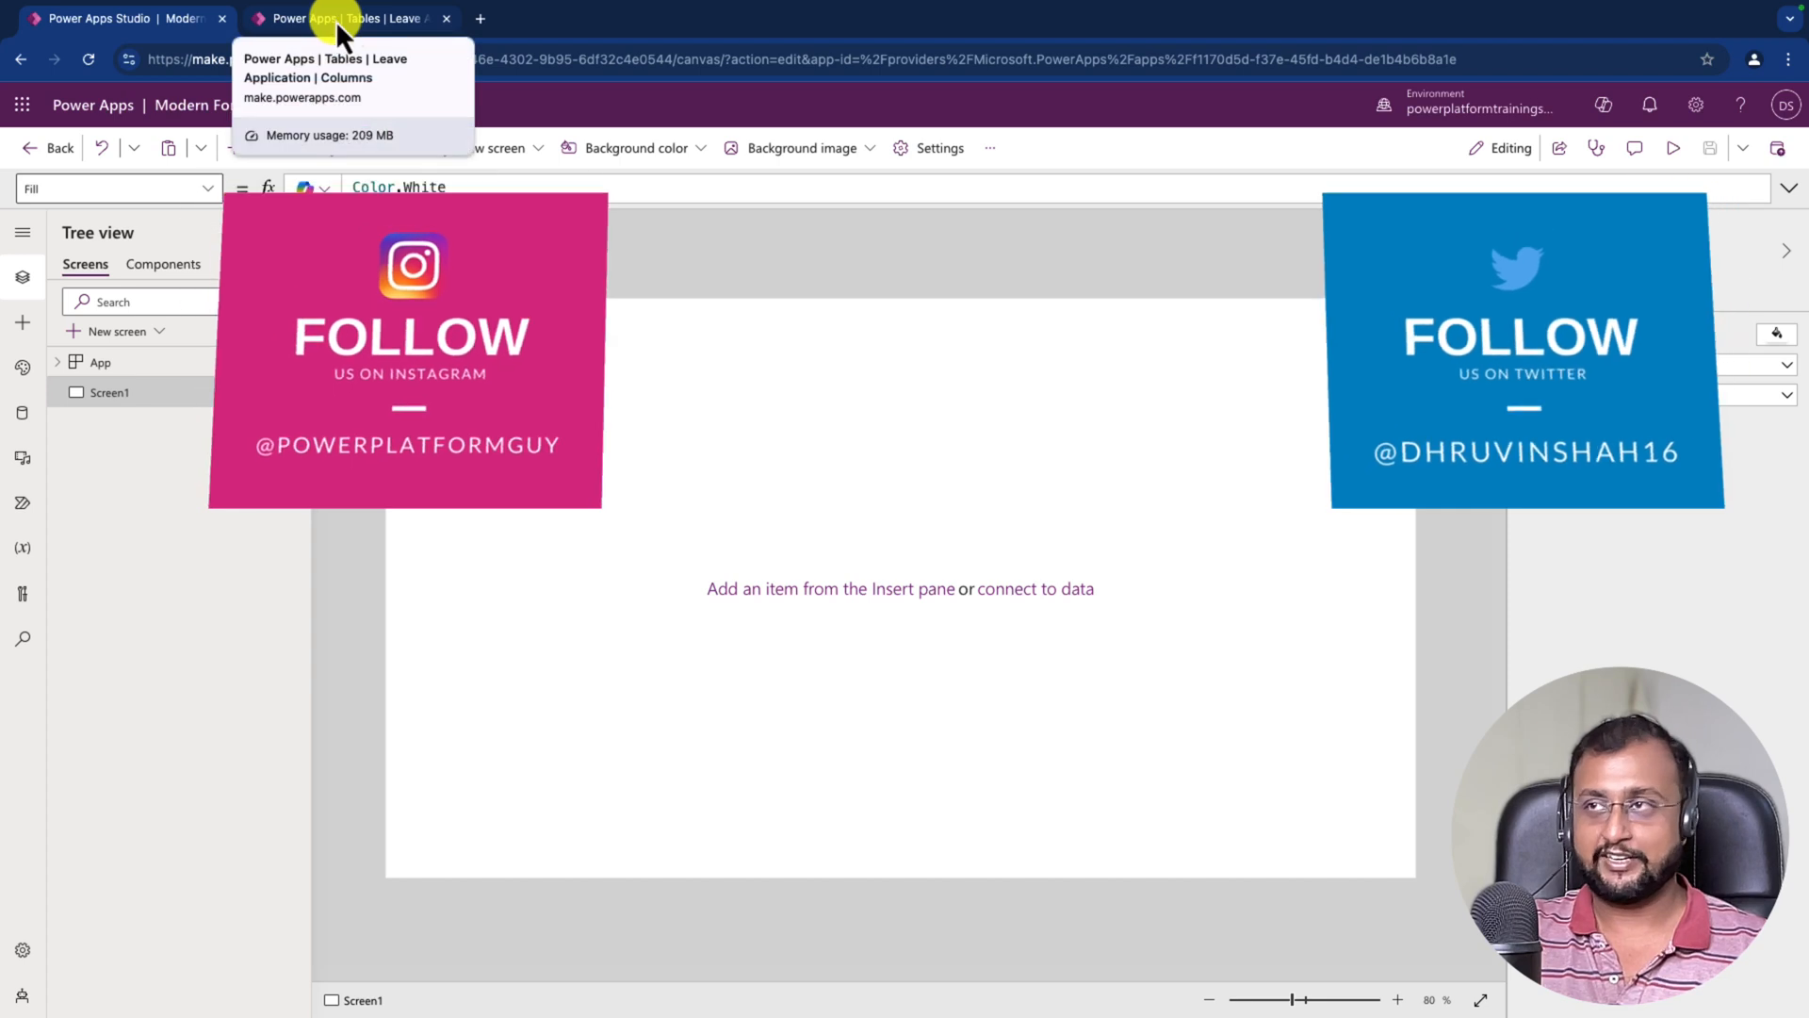
Step: Review the Leave Applications table's columns in Dataverse
click(337, 20)
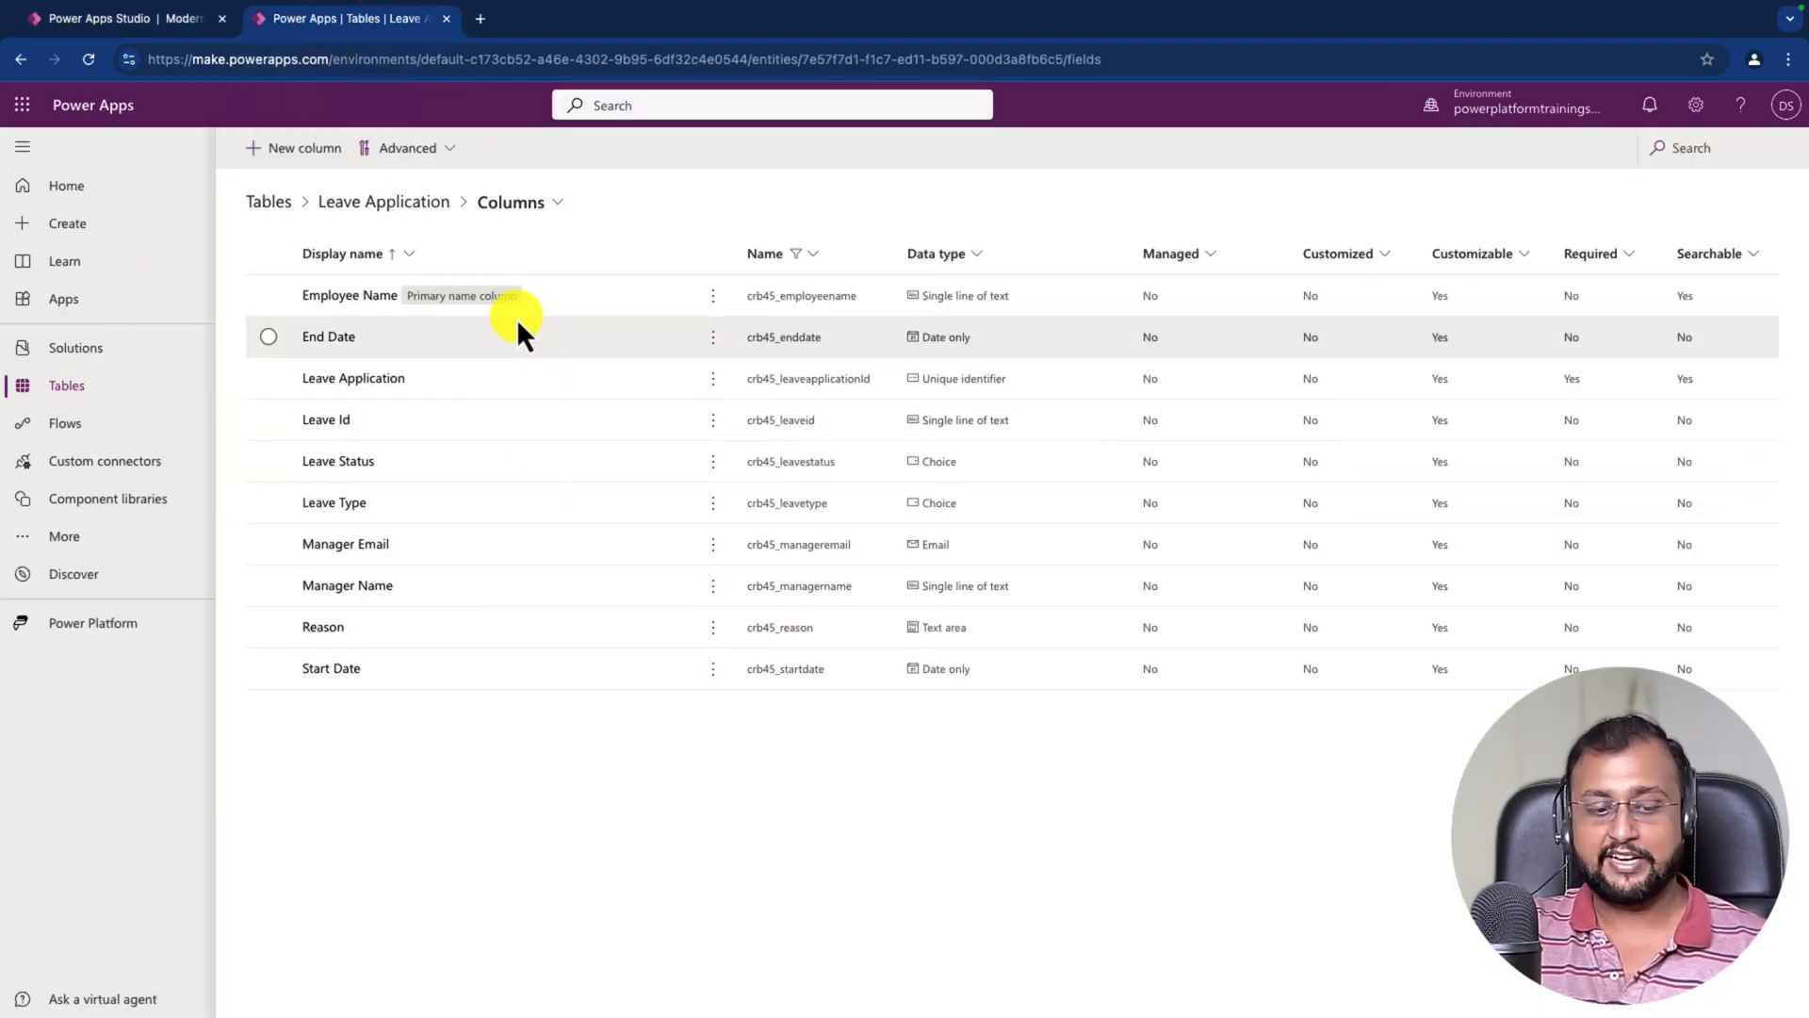
drag(304, 220, 445, 221)
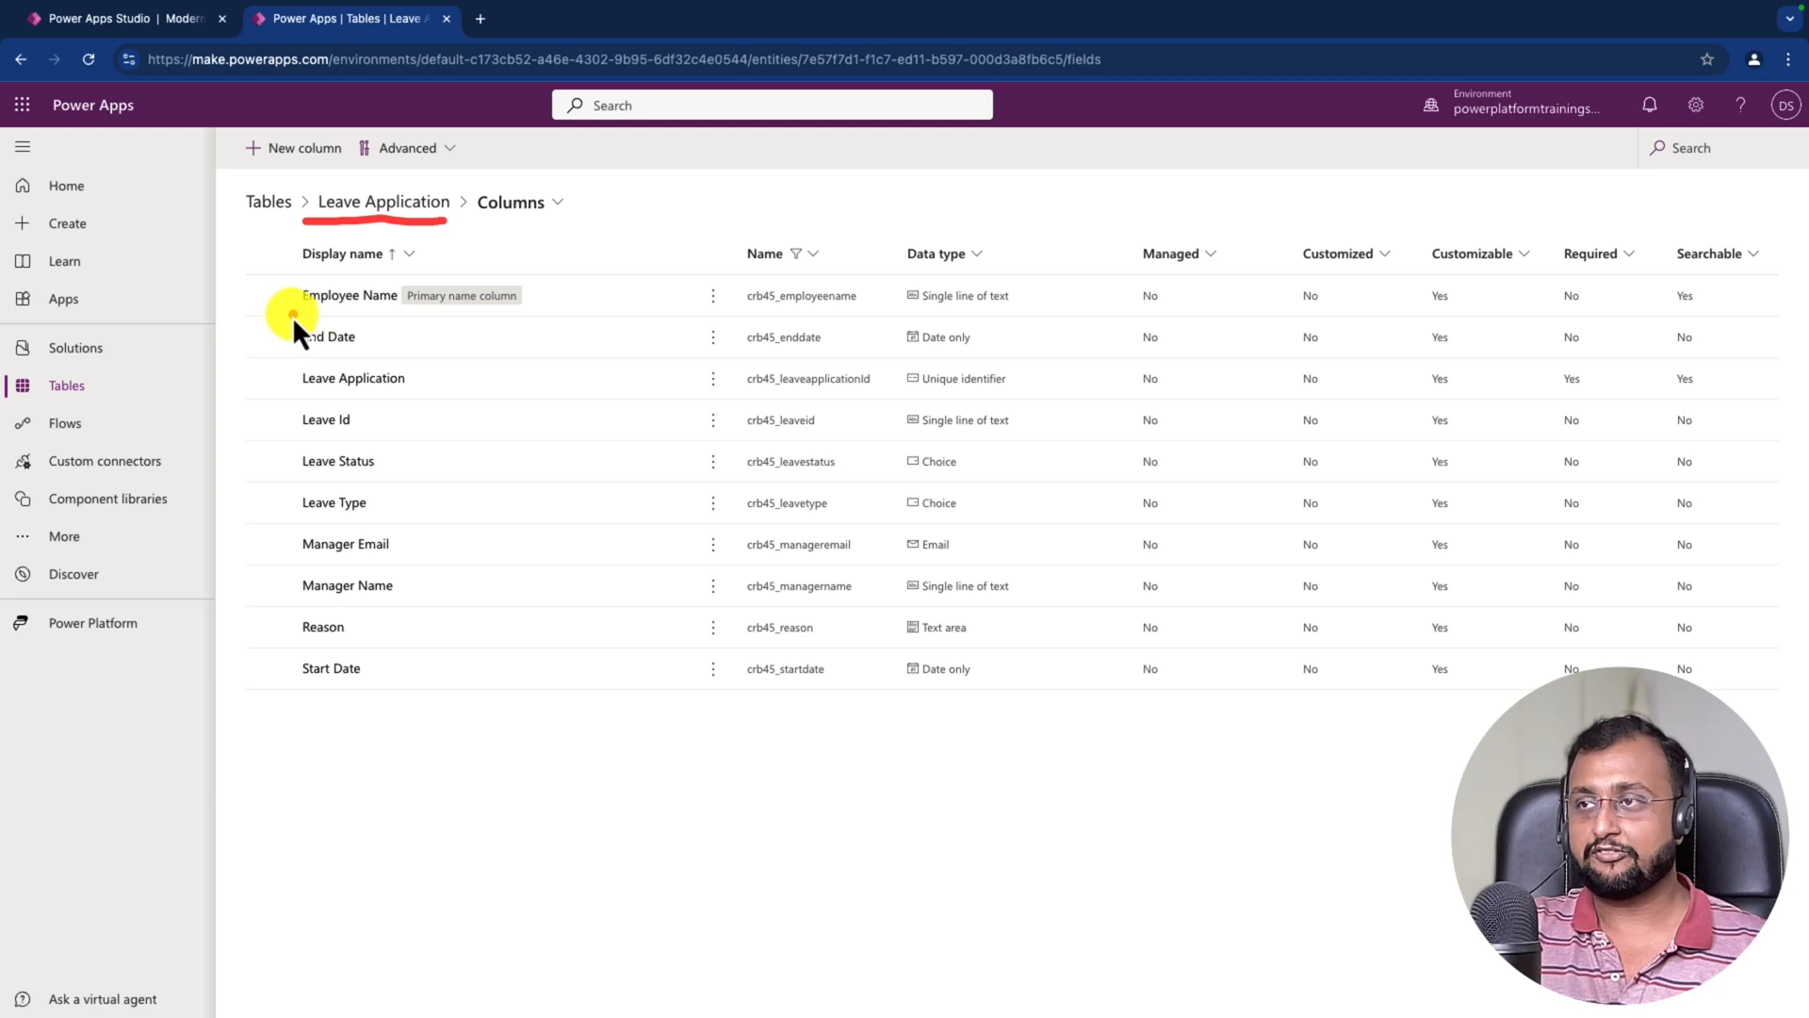
drag(292, 315, 476, 314)
drag(288, 693, 382, 689)
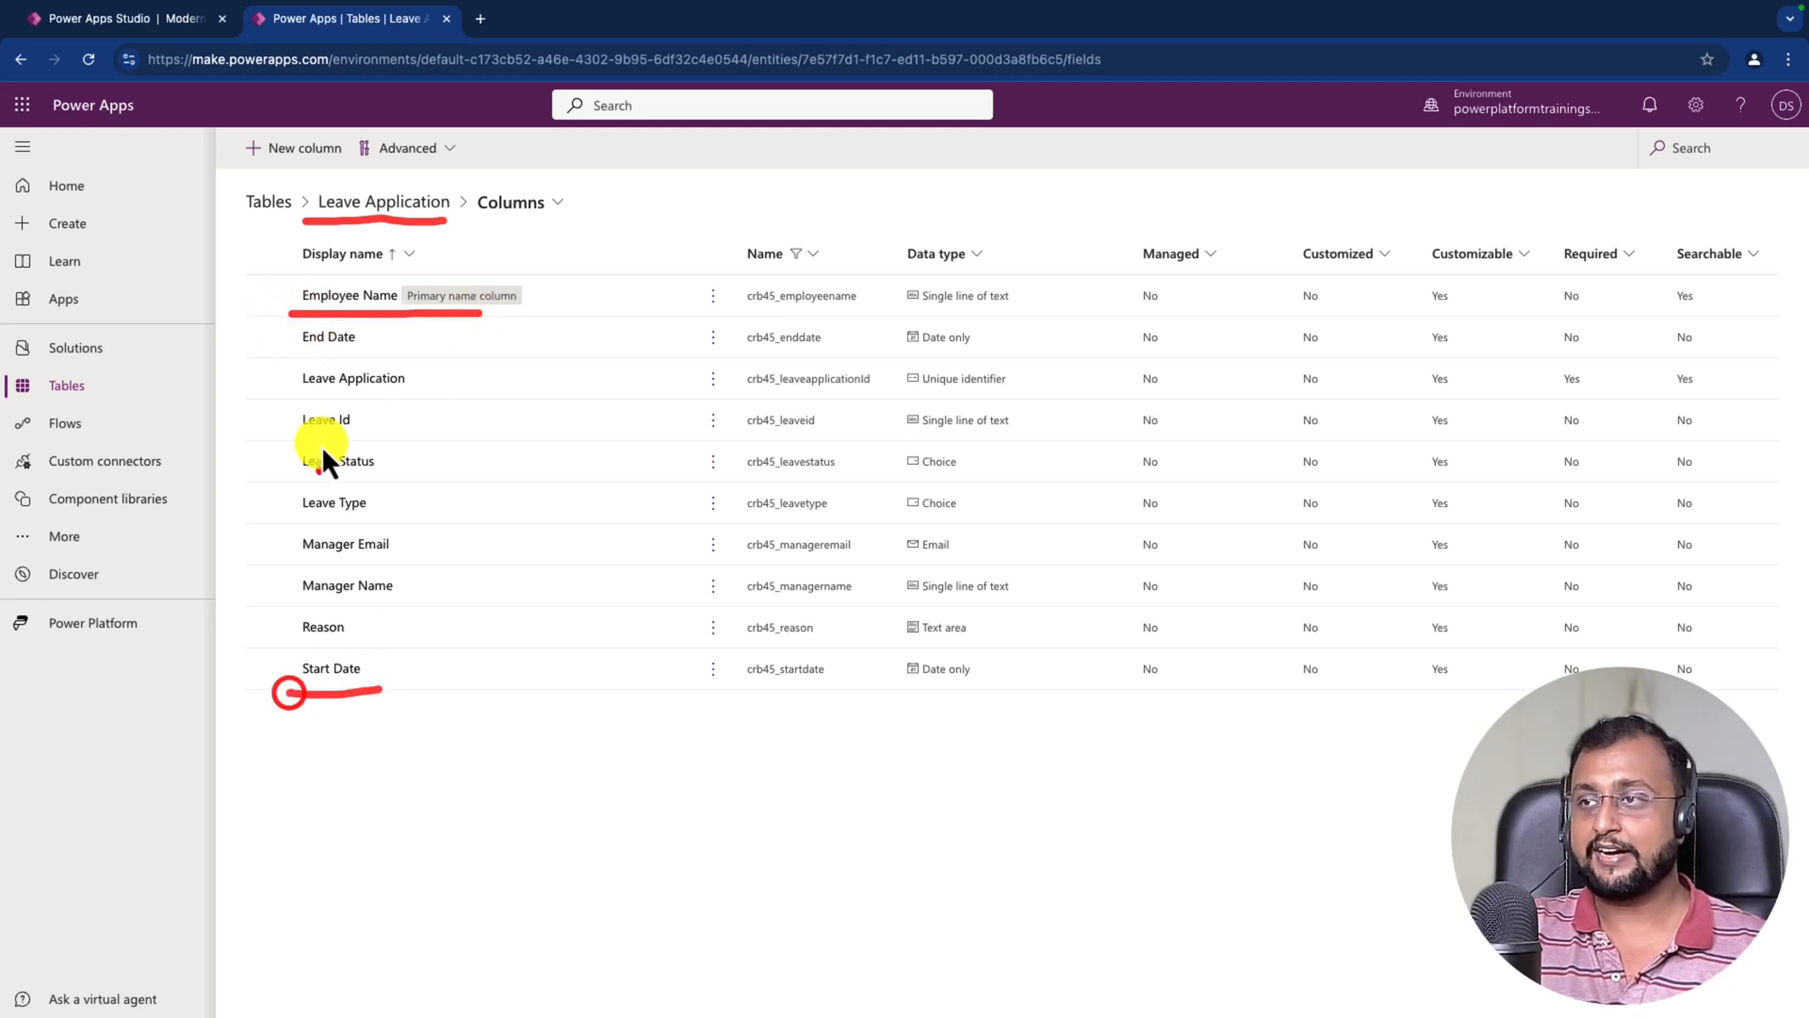
drag(285, 350, 316, 345)
drag(275, 488, 332, 483)
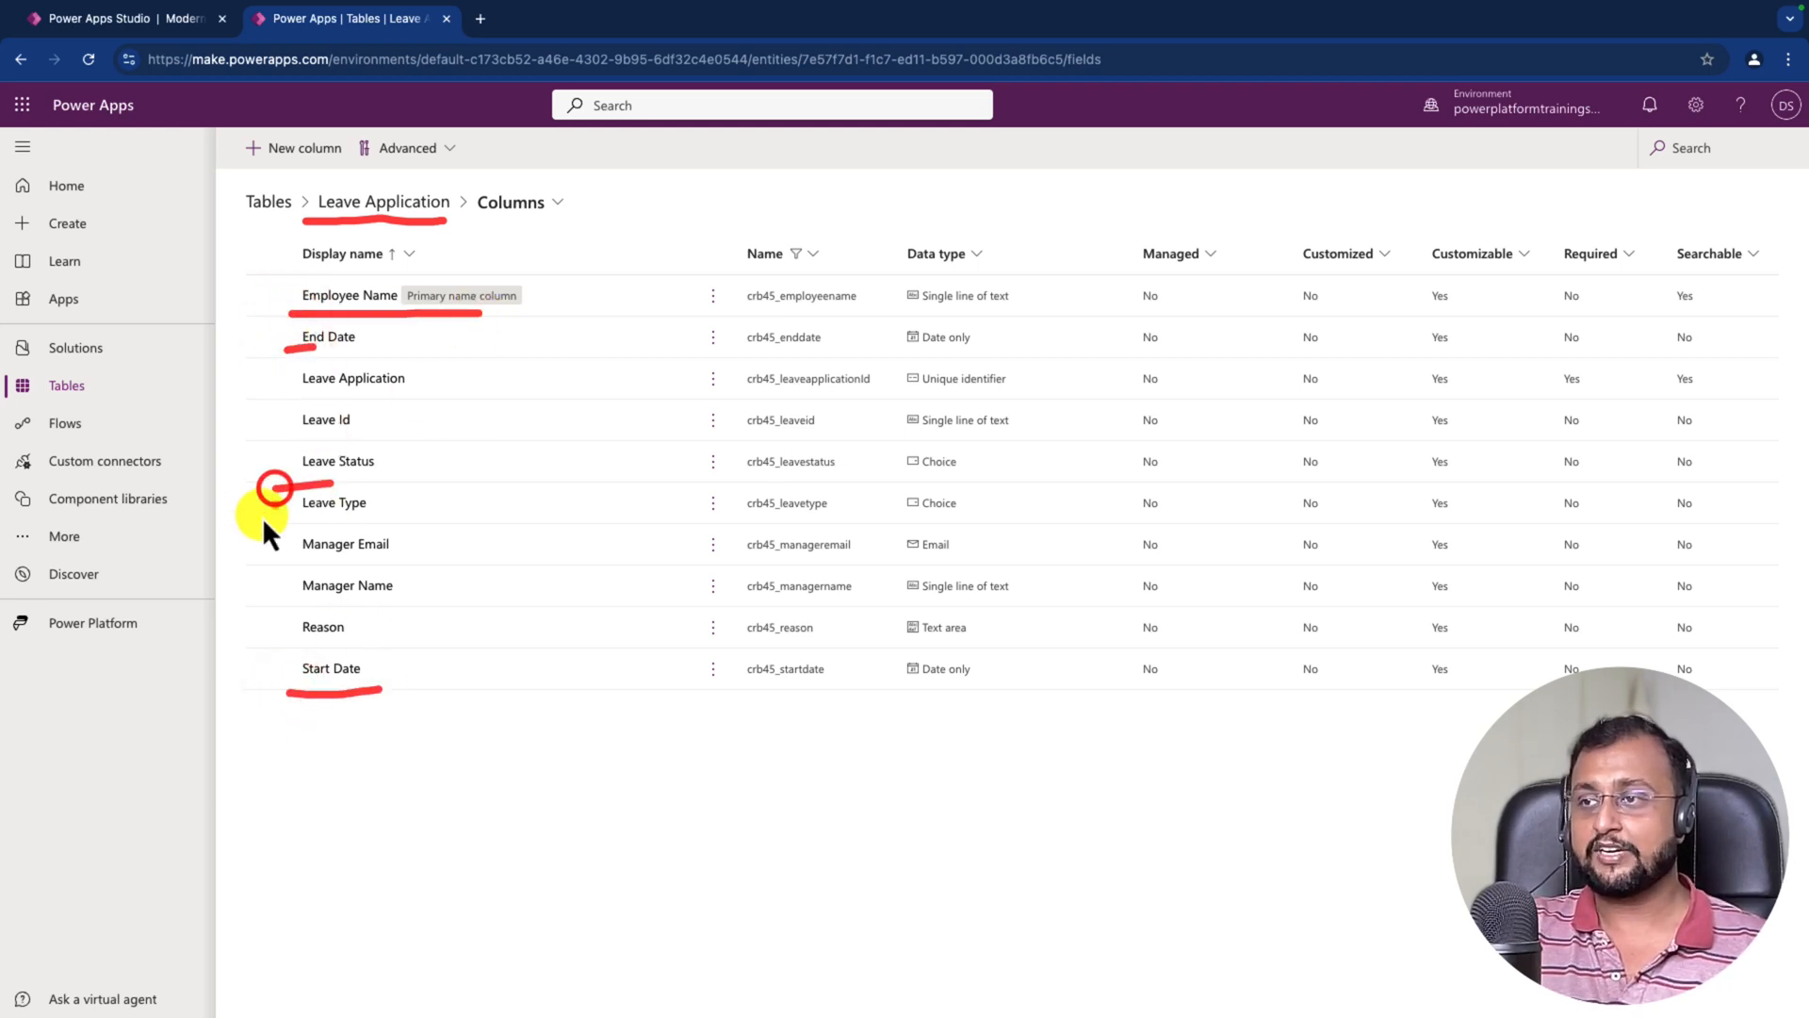
mouse_move(253, 525)
mouse_down()
mouse_move(332, 521)
mouse_move(341, 647)
mouse_up()
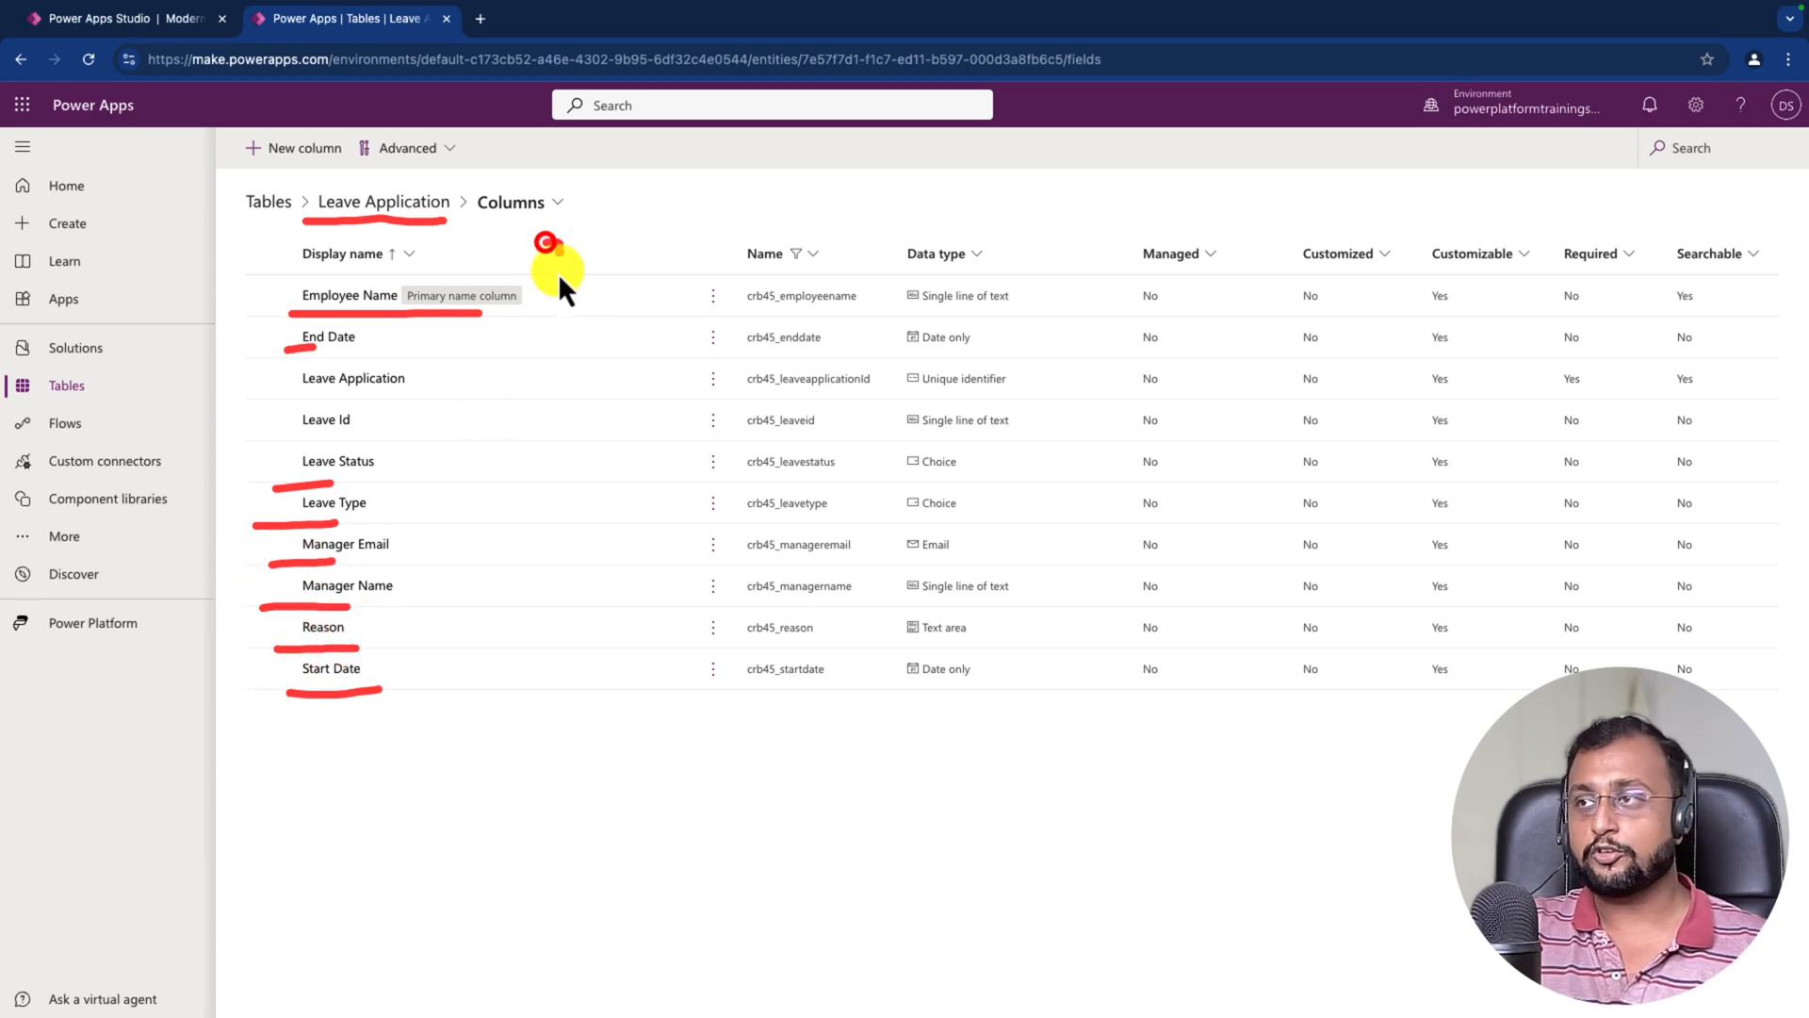
mouse_move(559, 276)
mouse_down()
mouse_move(598, 563)
mouse_move(521, 698)
mouse_up()
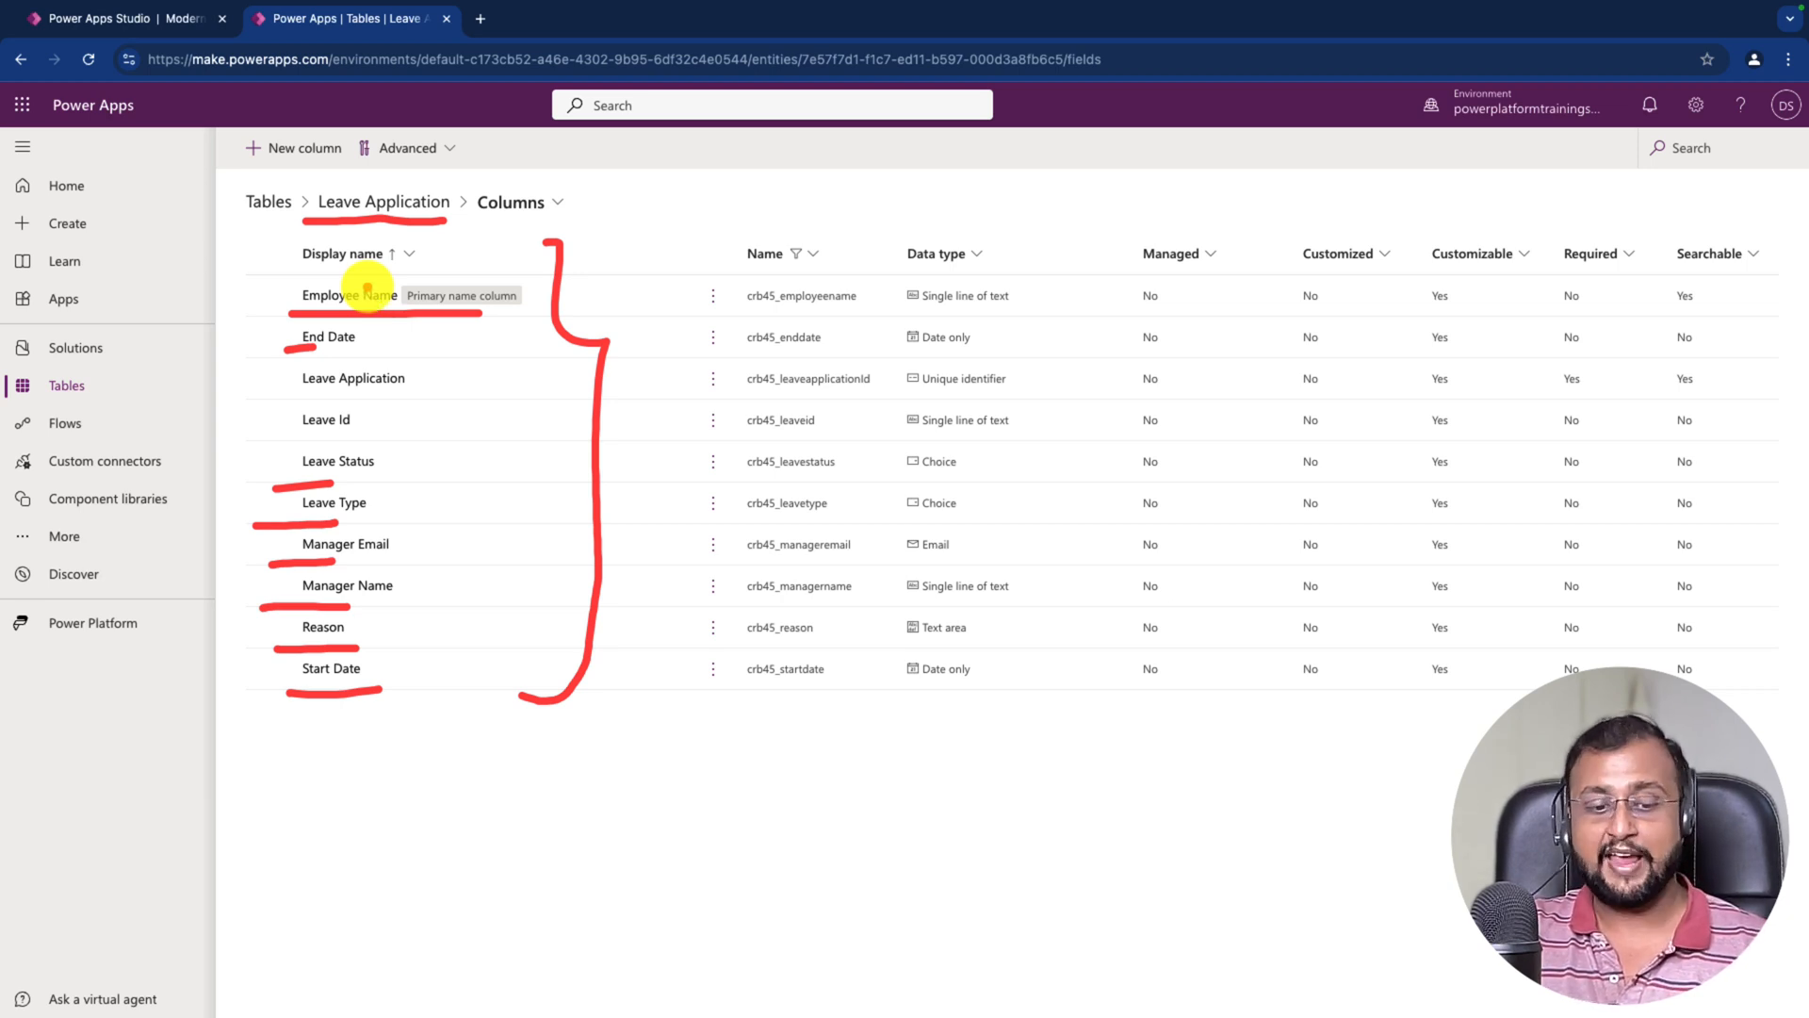
key(Escape)
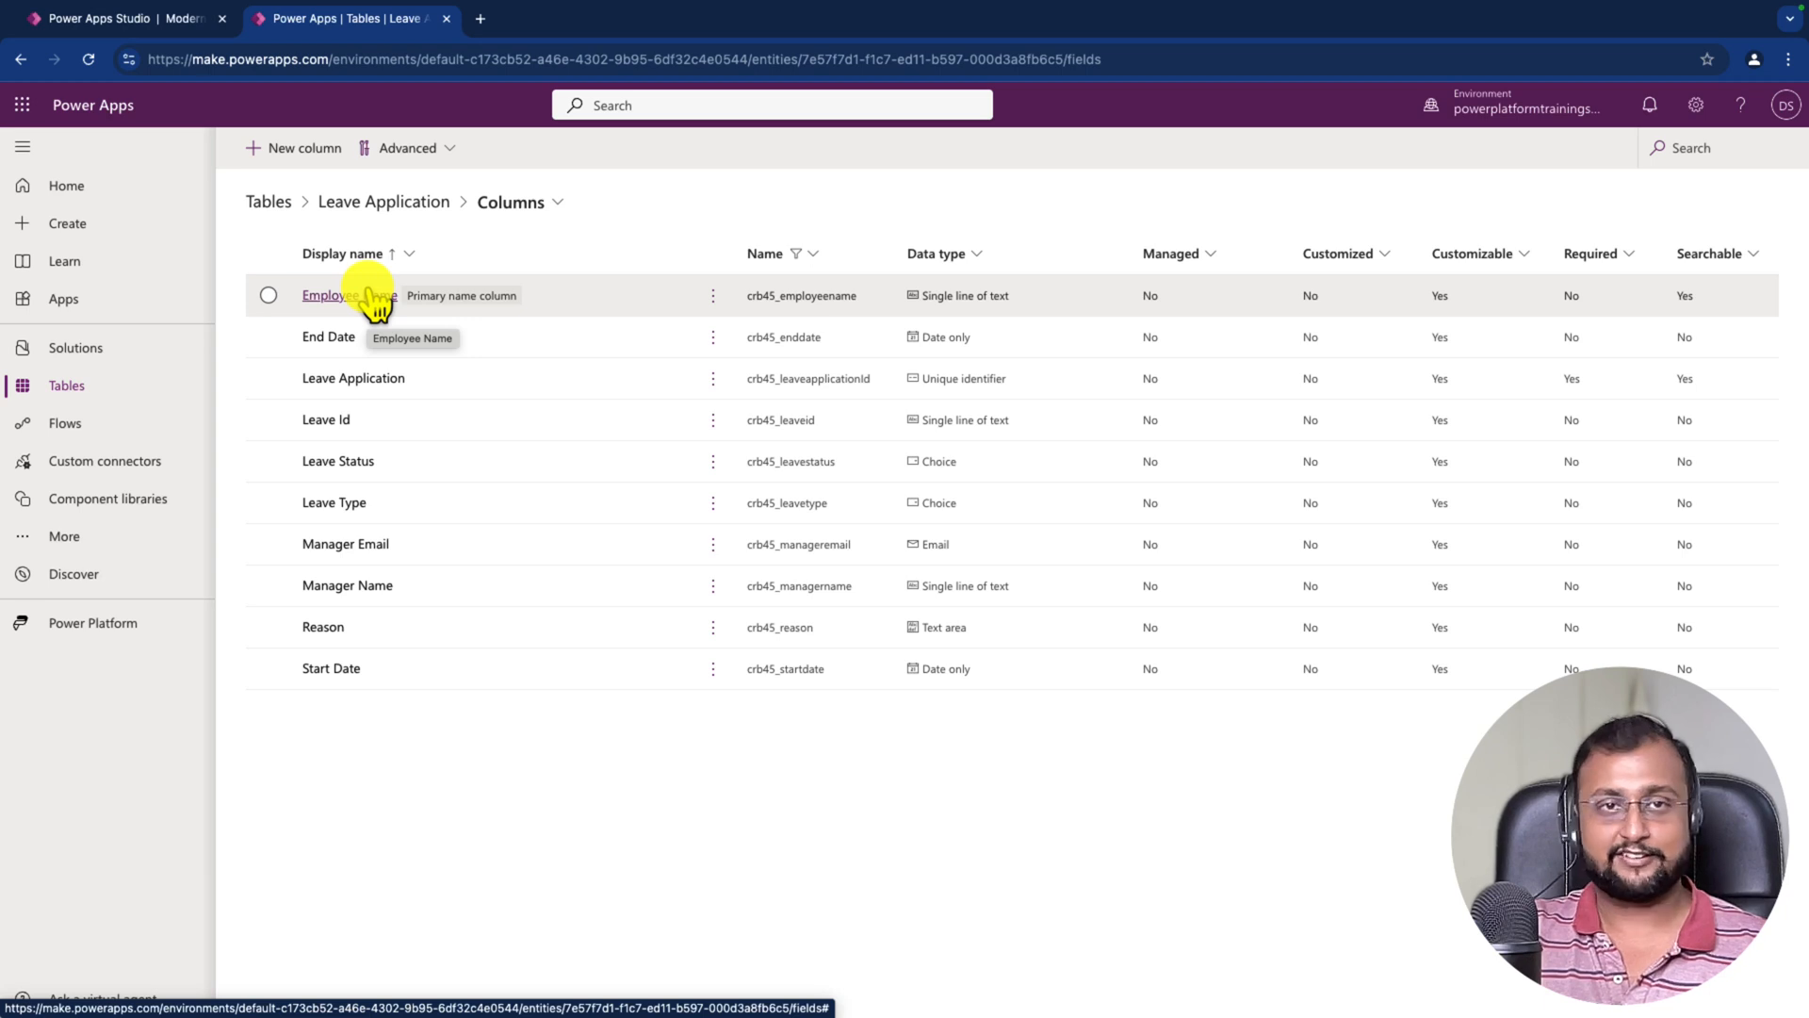
Step: Return to the app and look through its Settings' update and feature toggles
click(128, 20)
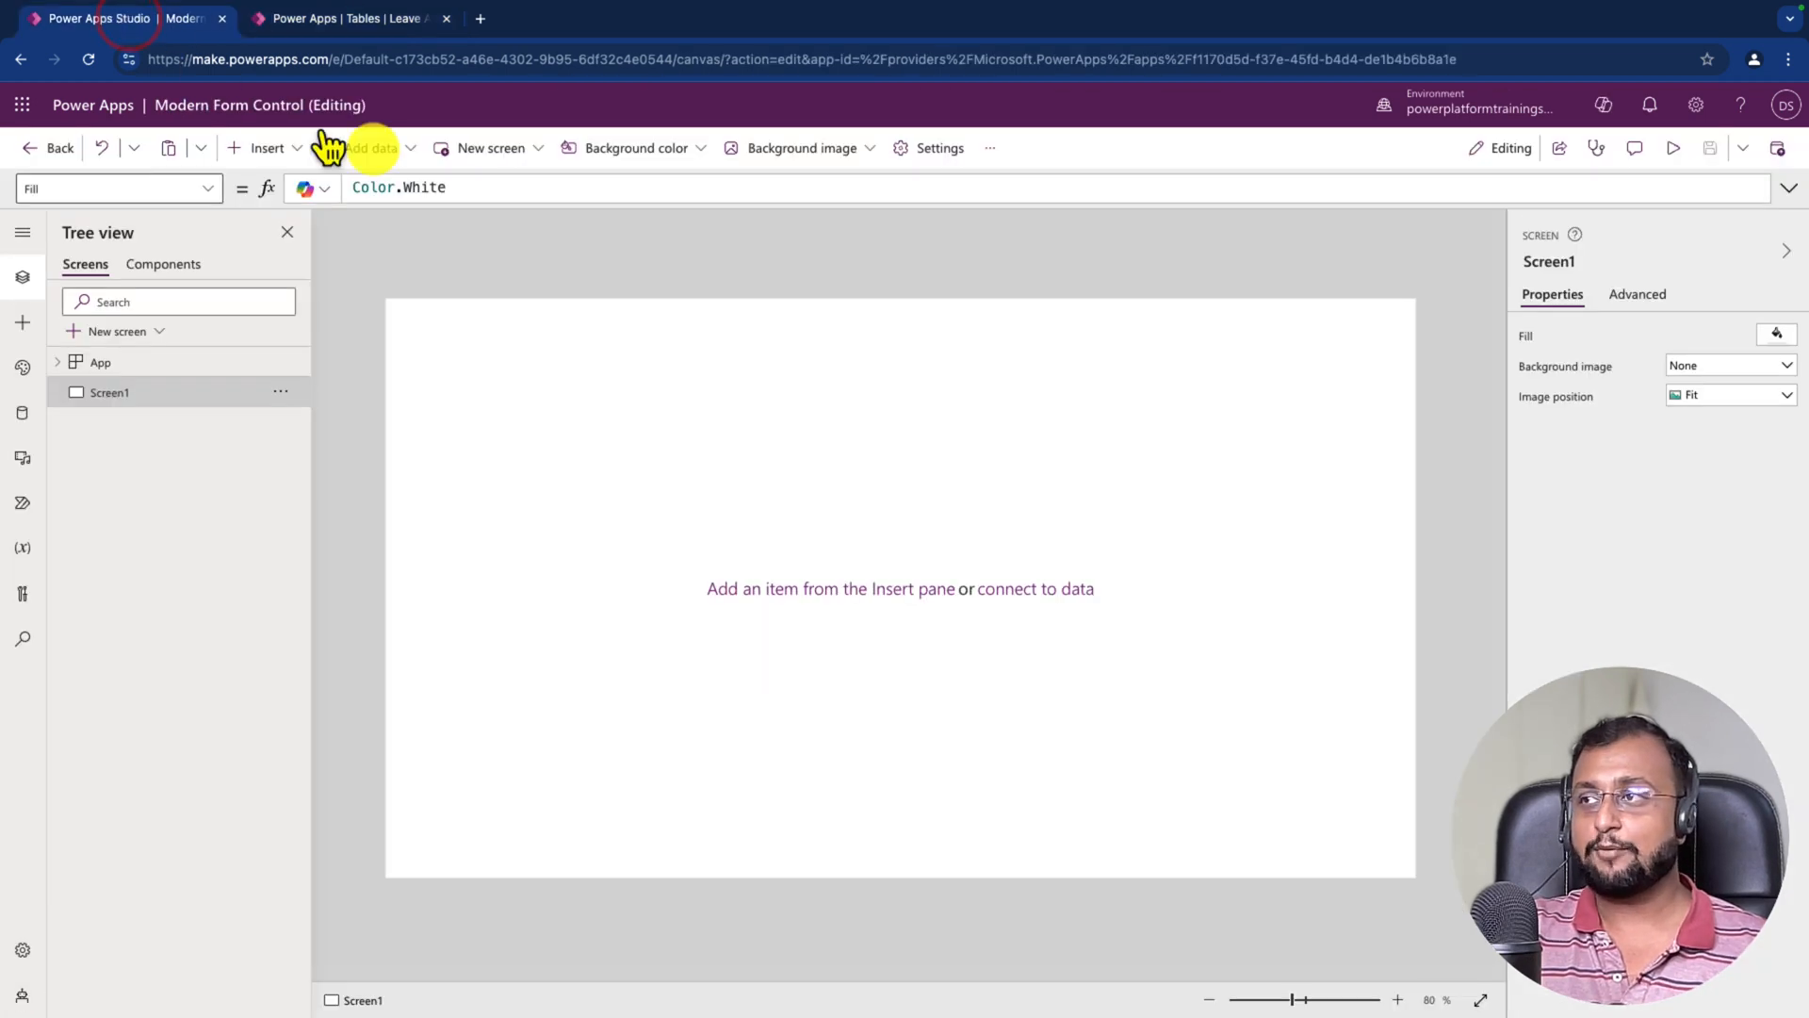
click(942, 162)
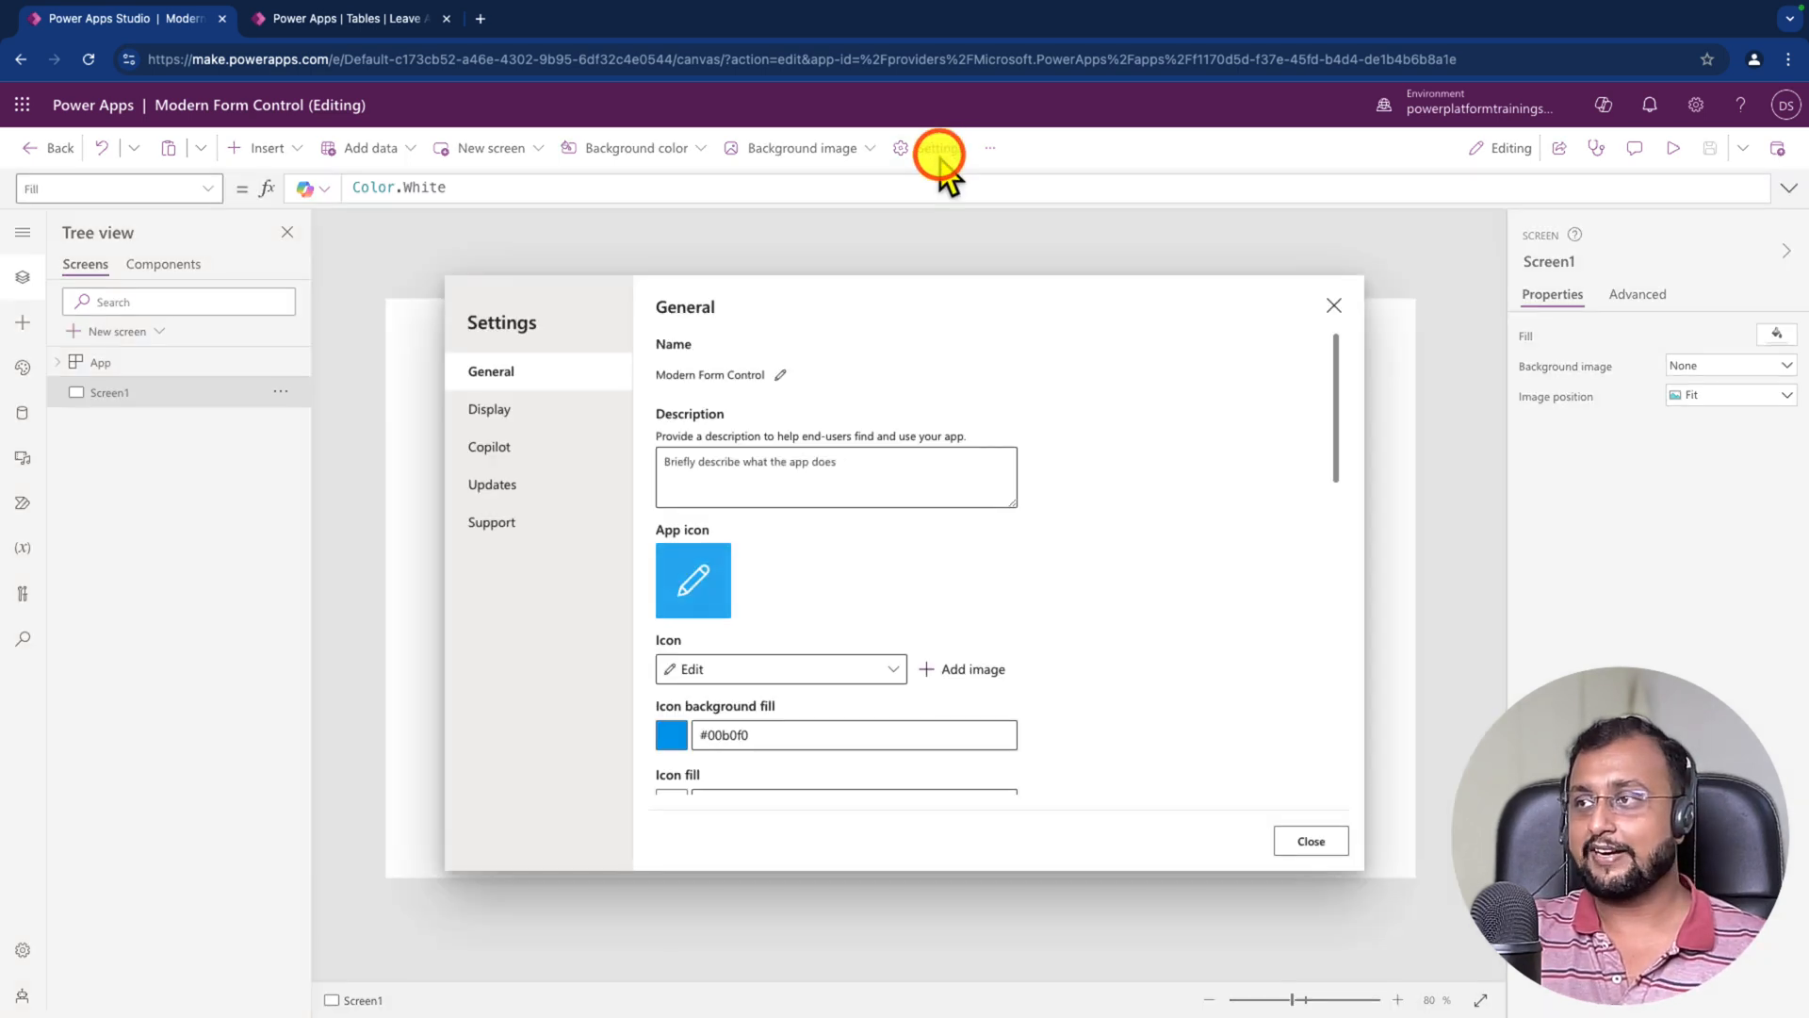
click(544, 489)
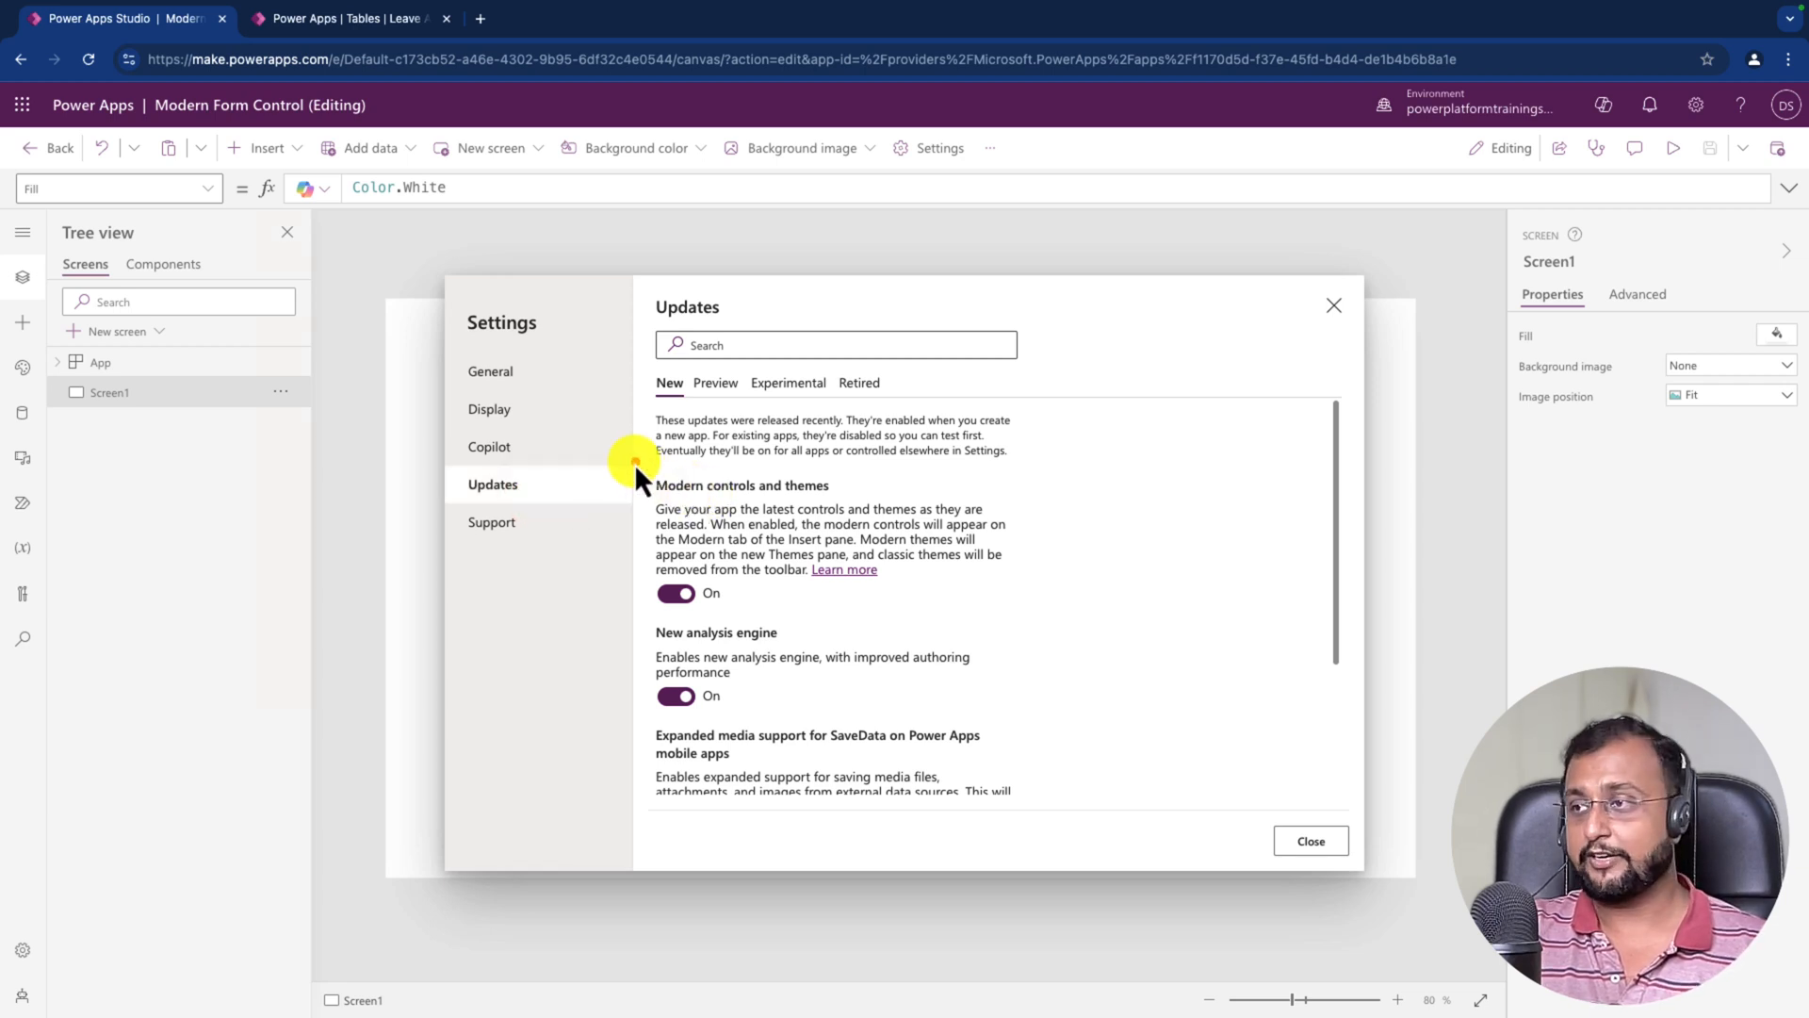
mouse_move(635, 462)
mouse_down()
mouse_move(775, 546)
mouse_move(1044, 614)
mouse_up()
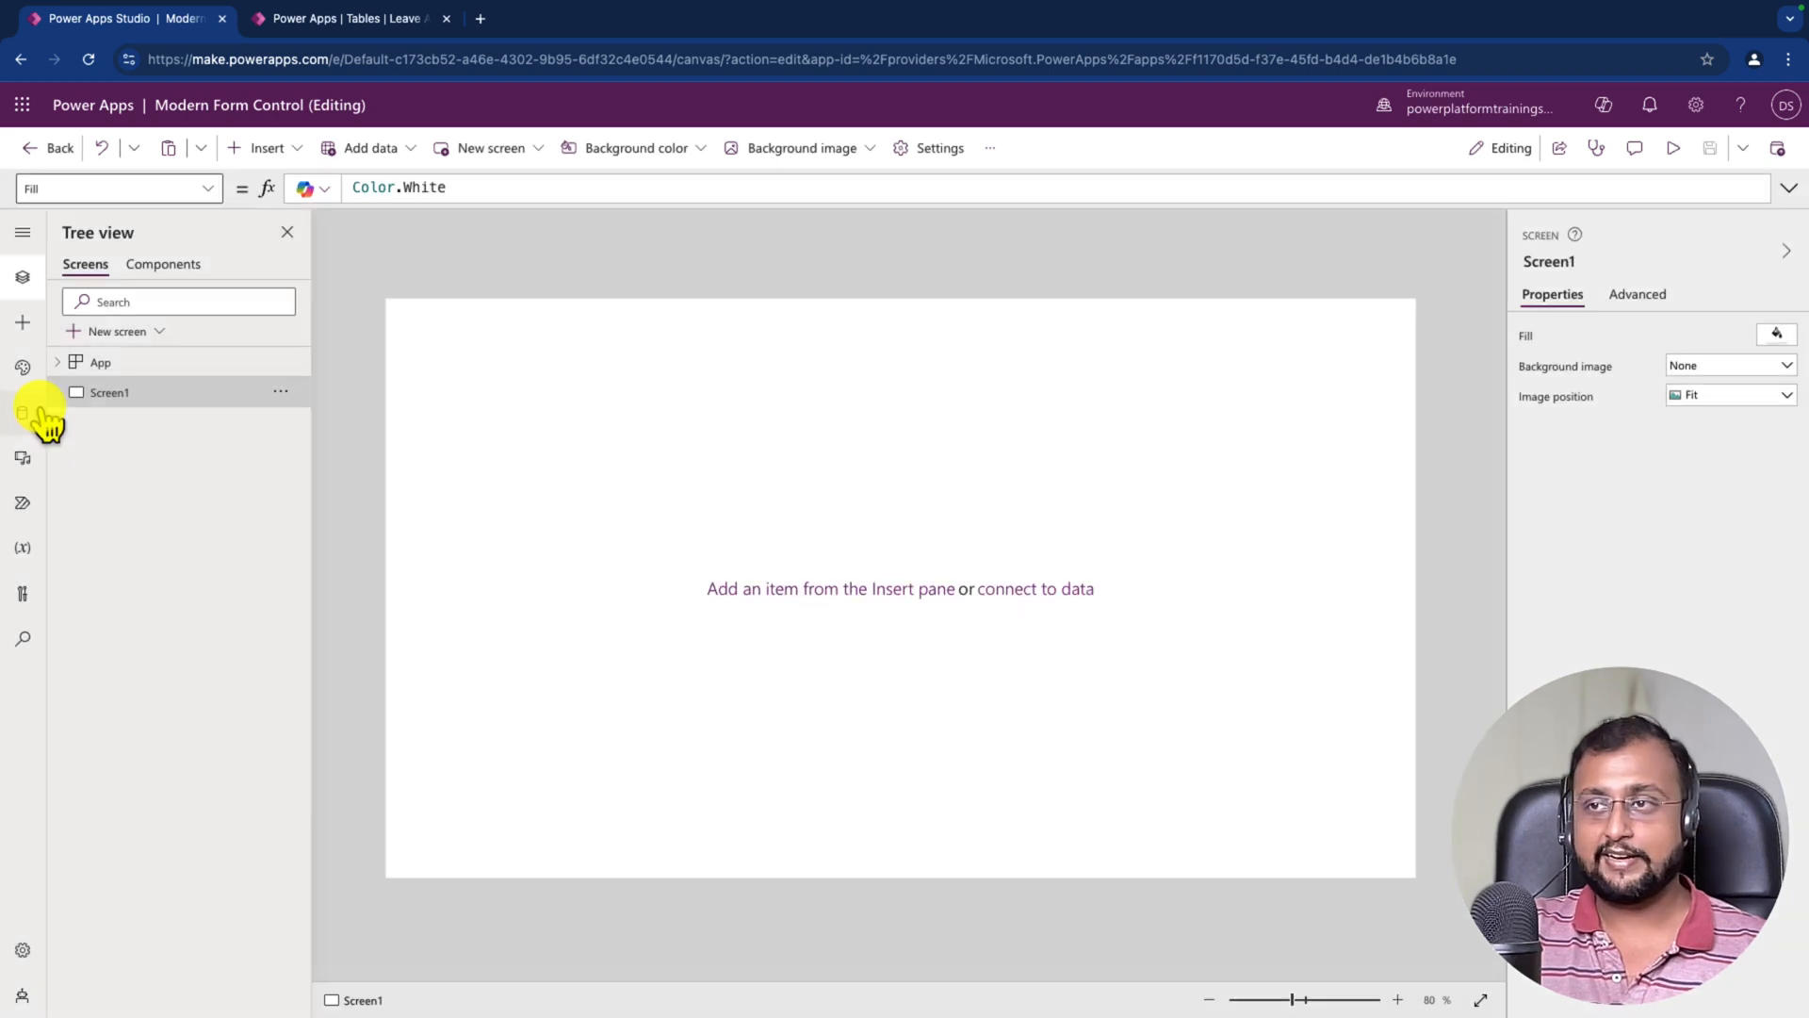
Step: Add the Leave Applications Dataverse table as a data source, found by searching 'lea'
click(24, 414)
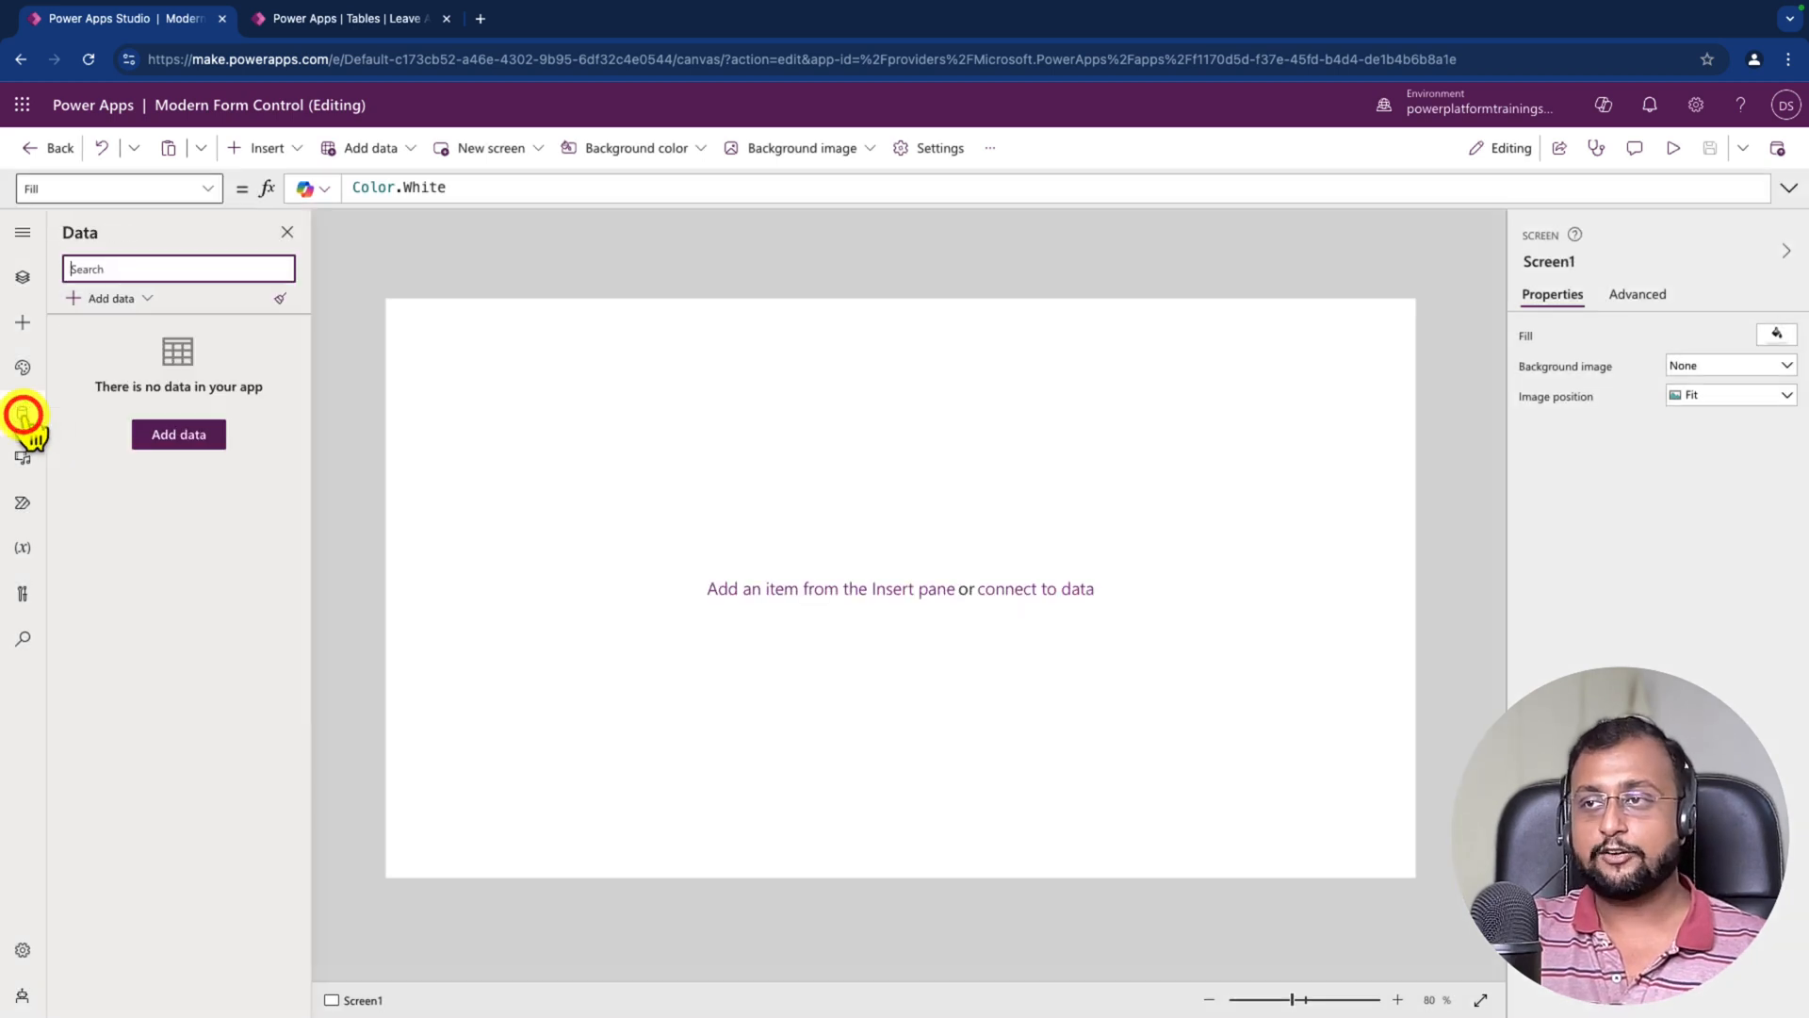
click(87, 299)
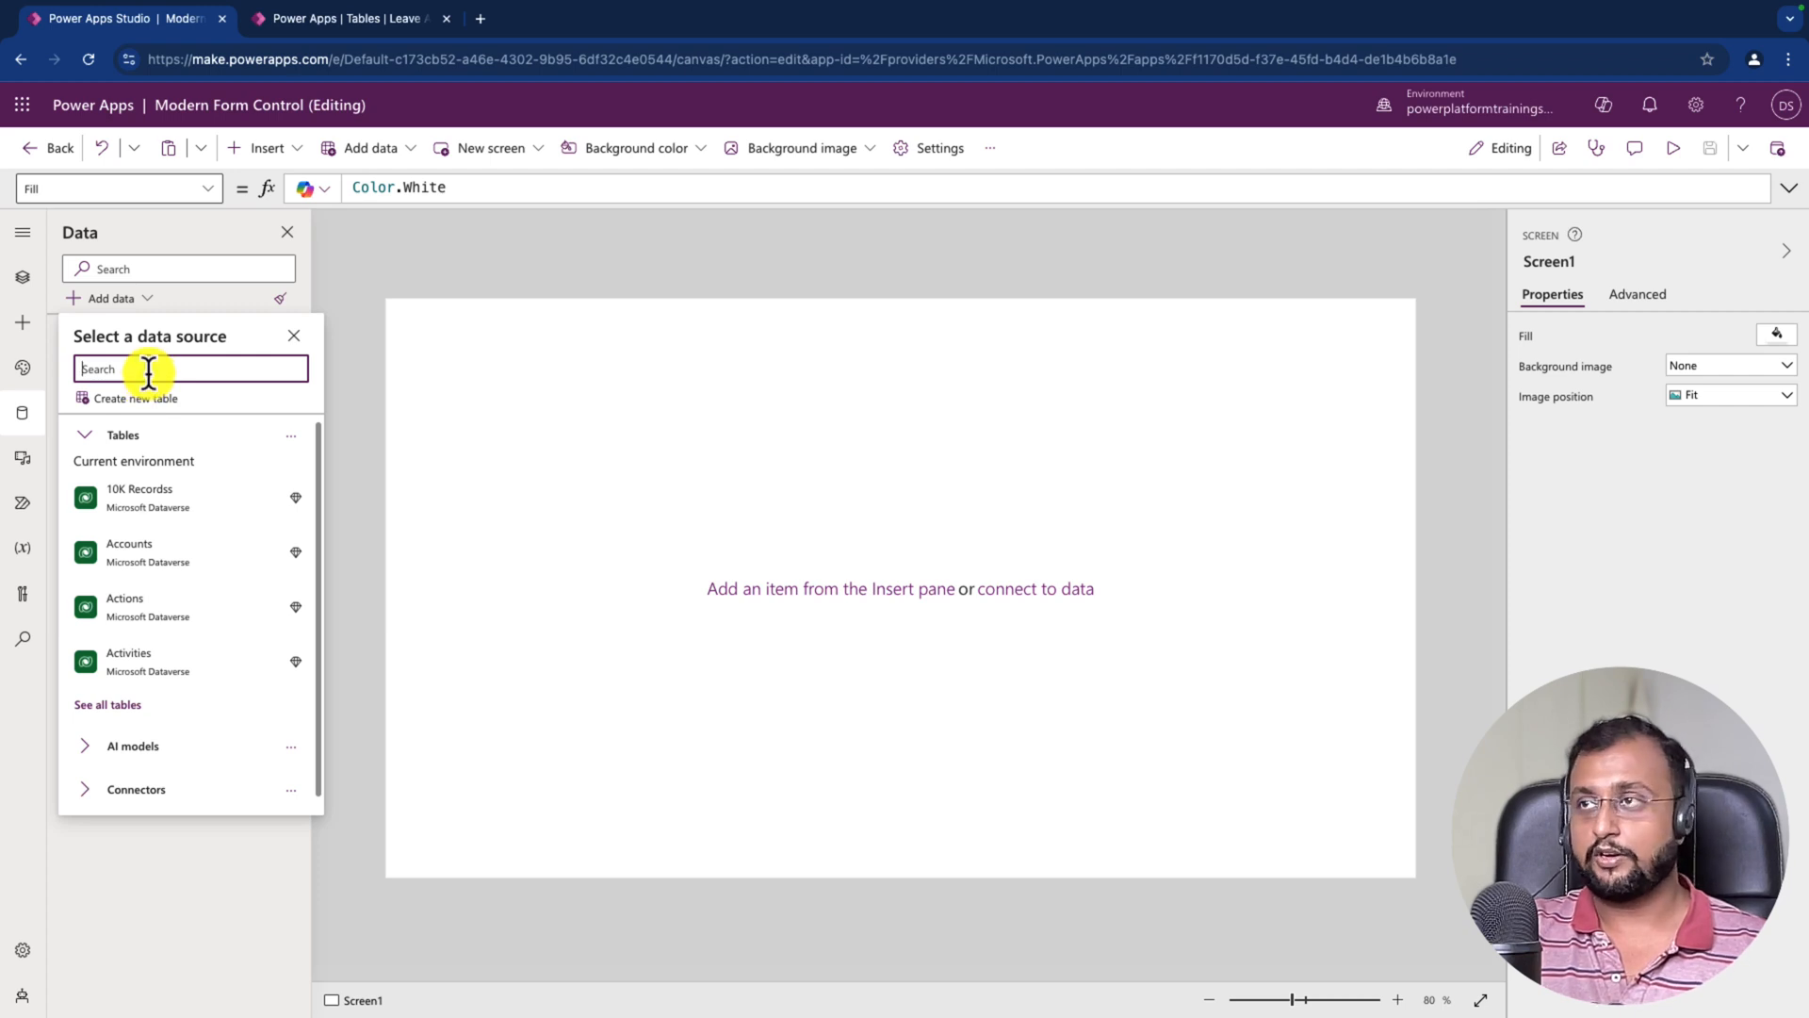
text(lea)
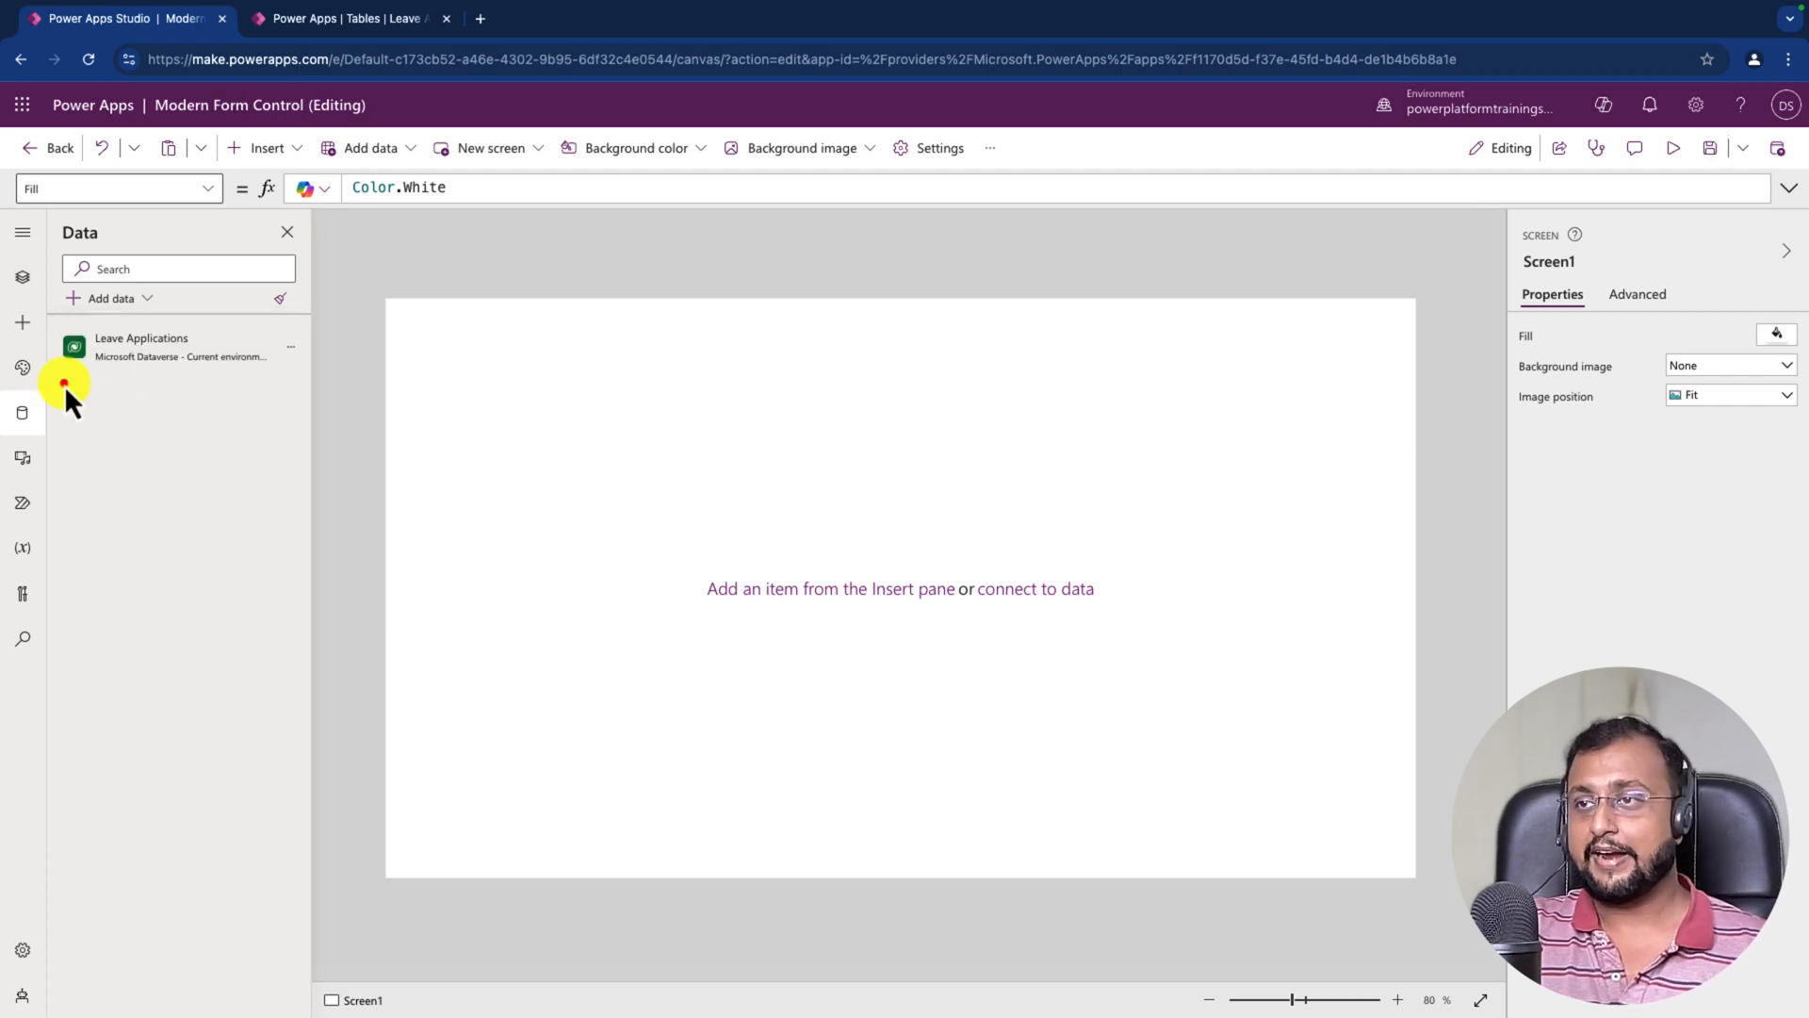
mouse_move(64, 384)
mouse_down()
mouse_move(181, 285)
mouse_move(185, 388)
mouse_up()
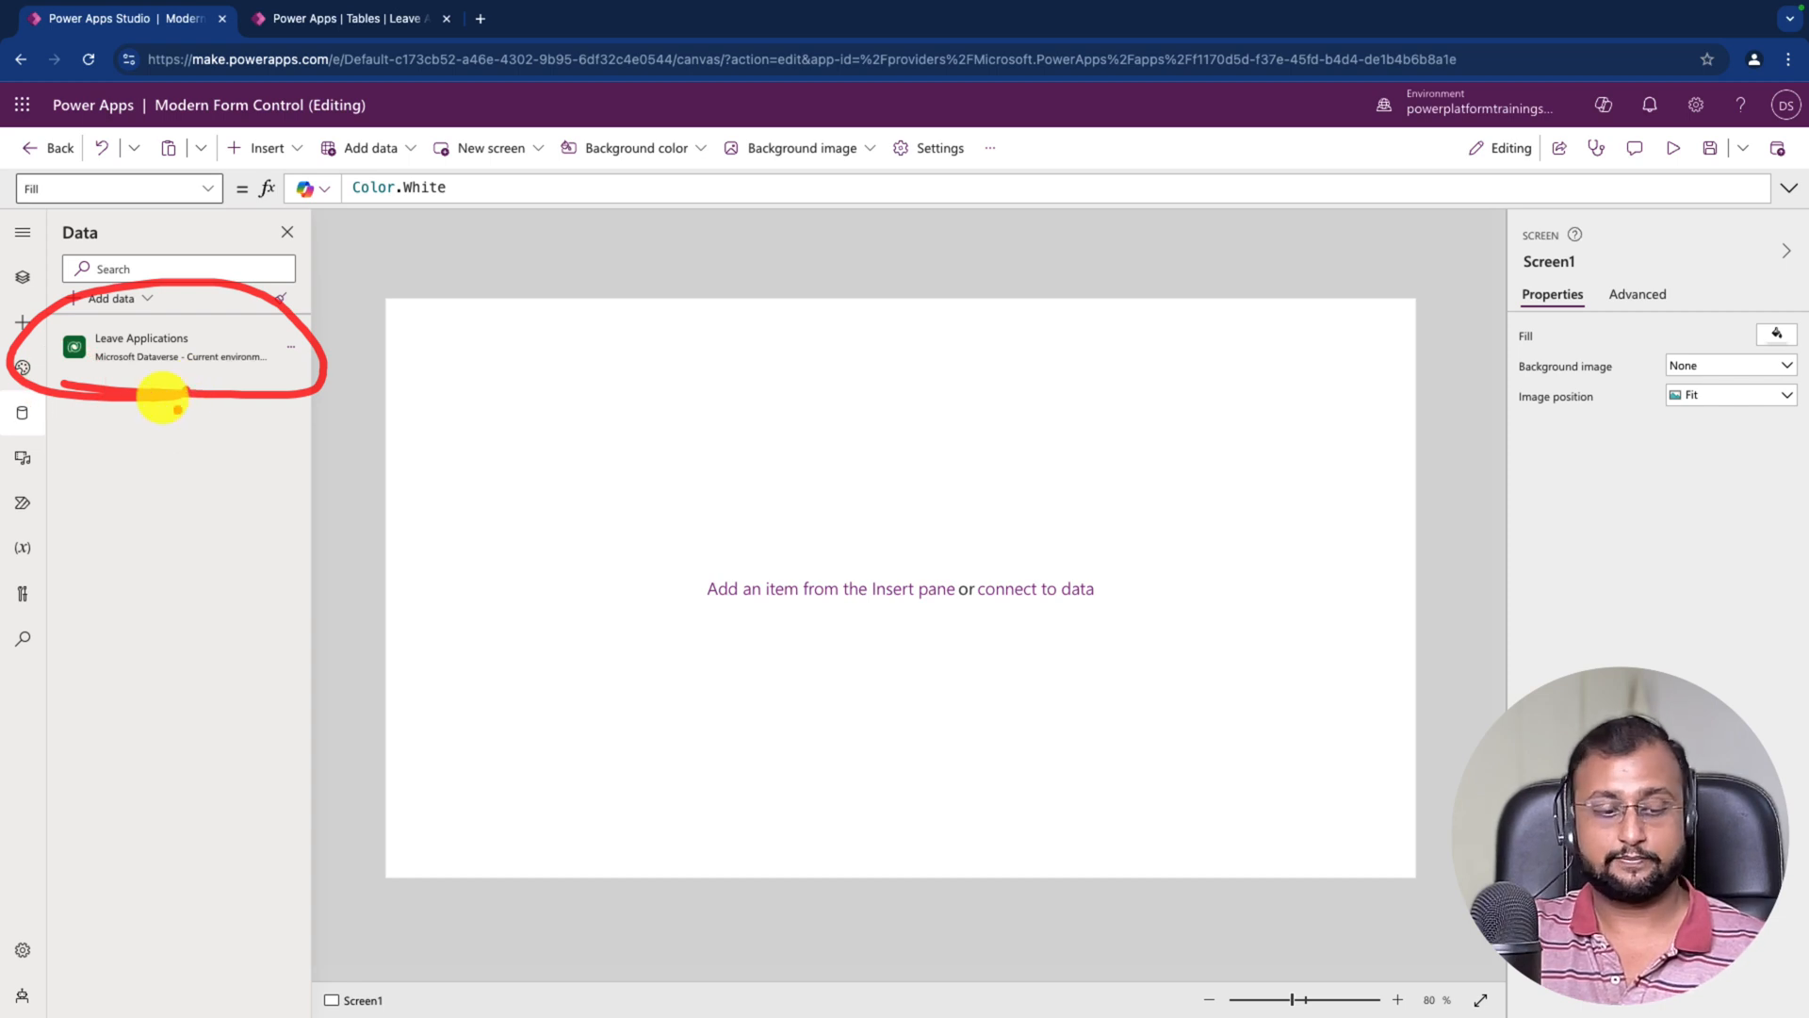
click(23, 276)
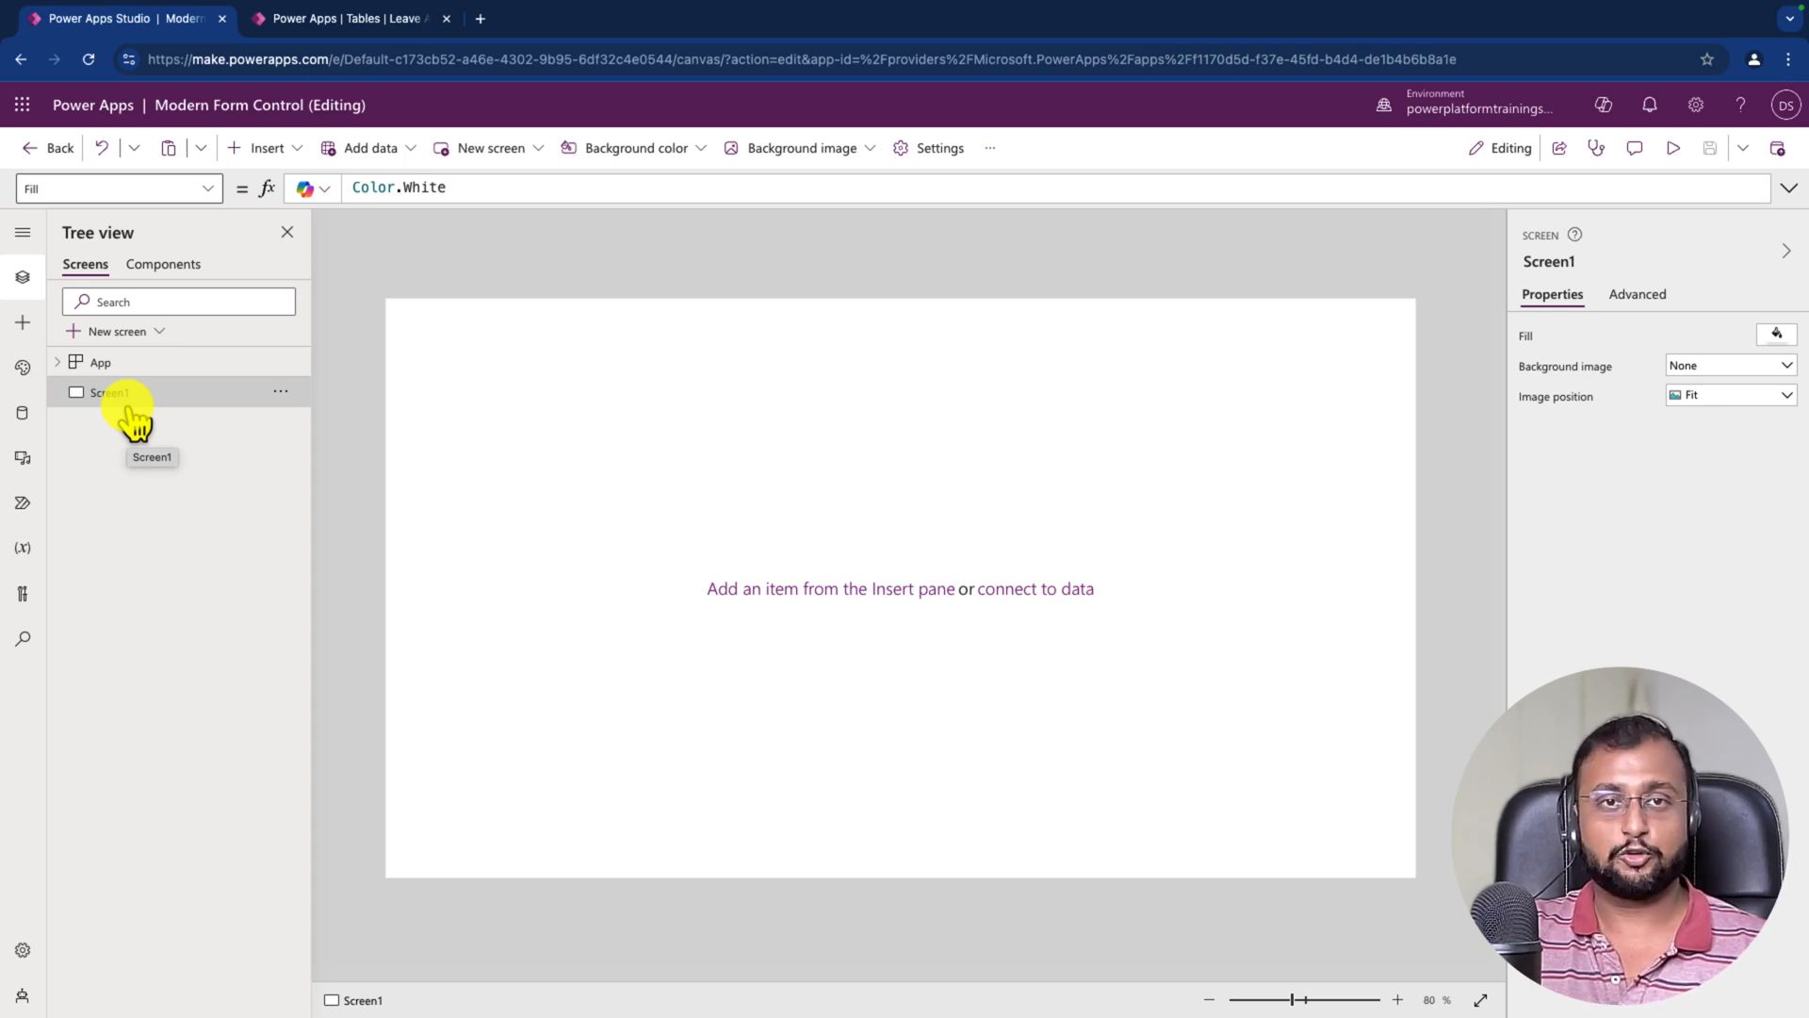
click(303, 173)
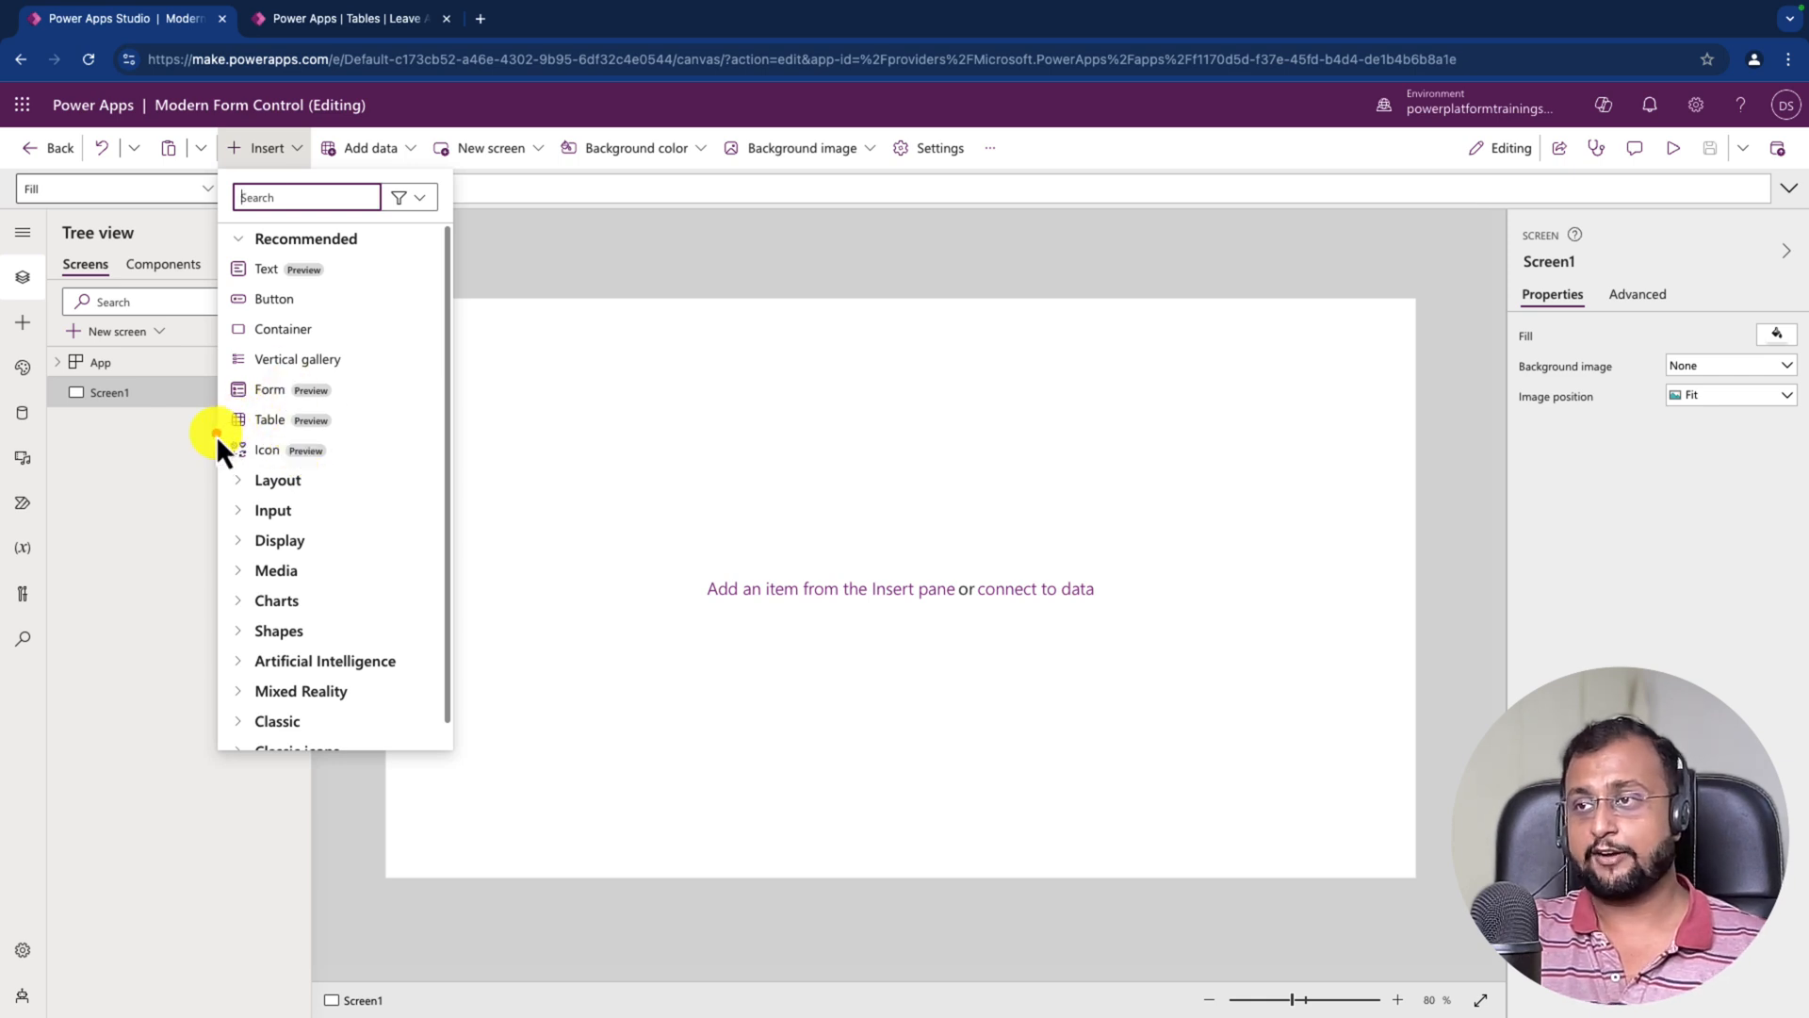
drag(214, 410, 460, 411)
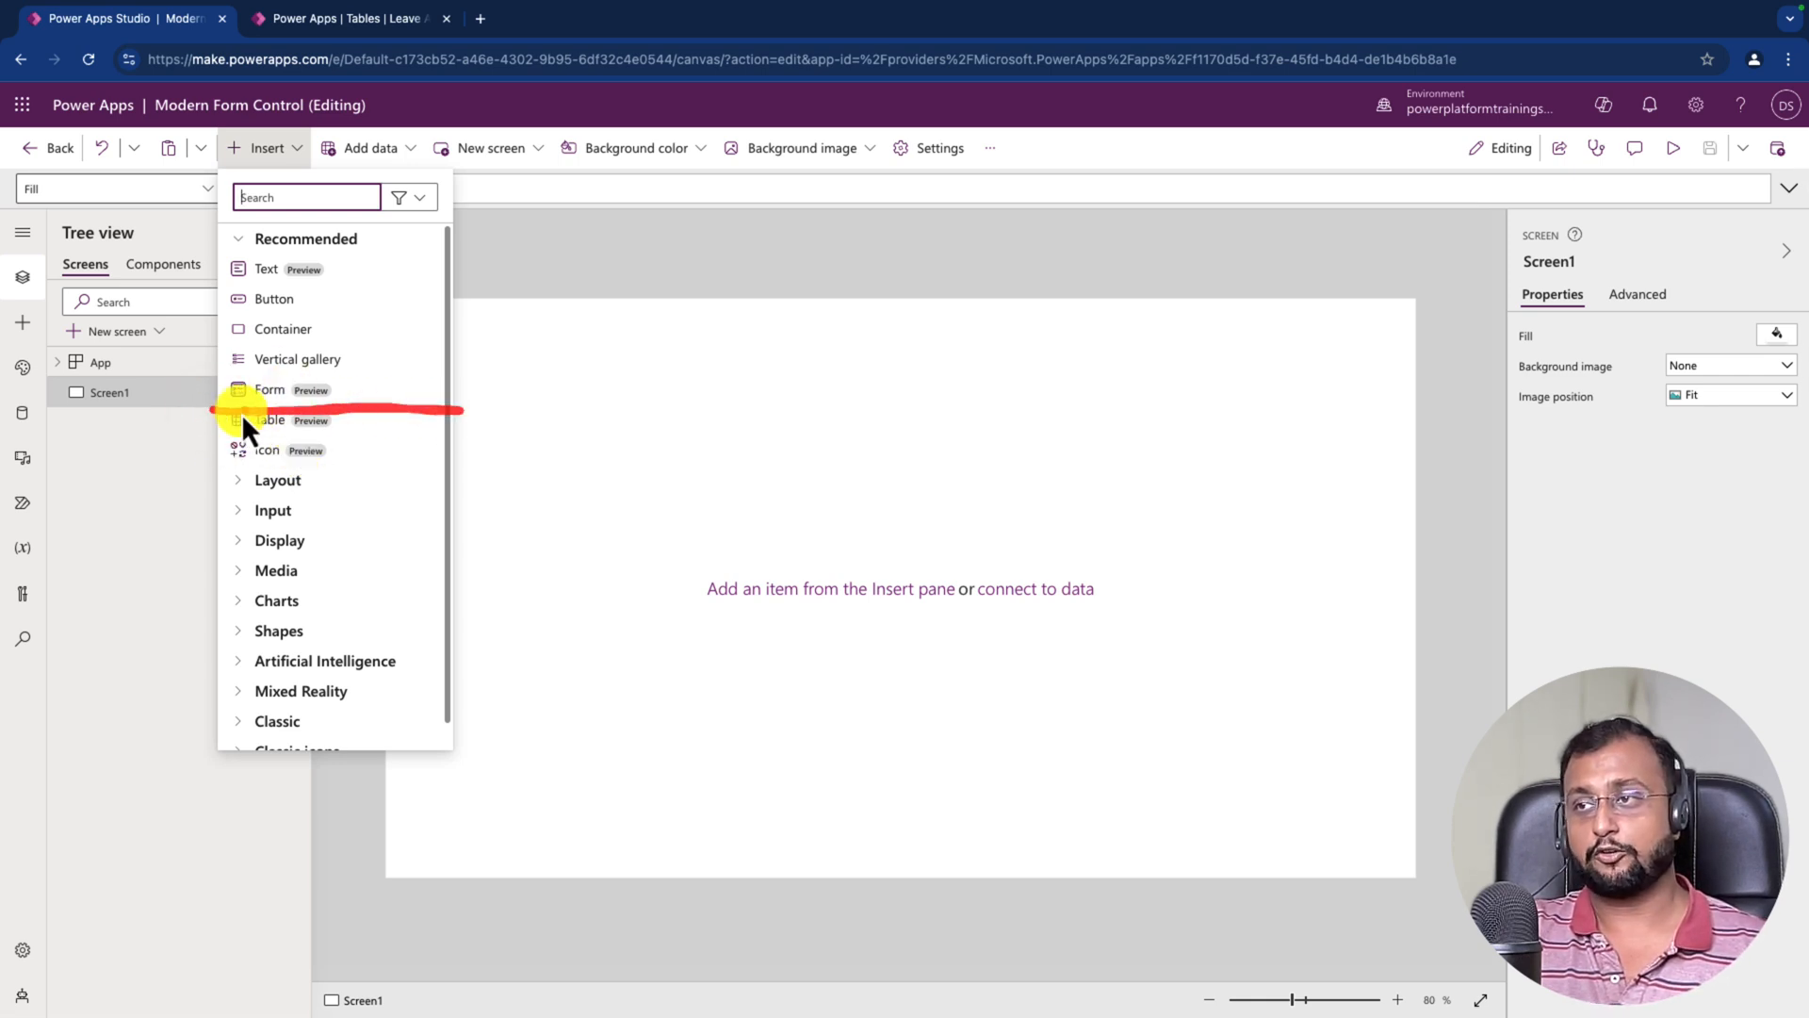
drag(358, 379, 490, 360)
drag(371, 353, 354, 376)
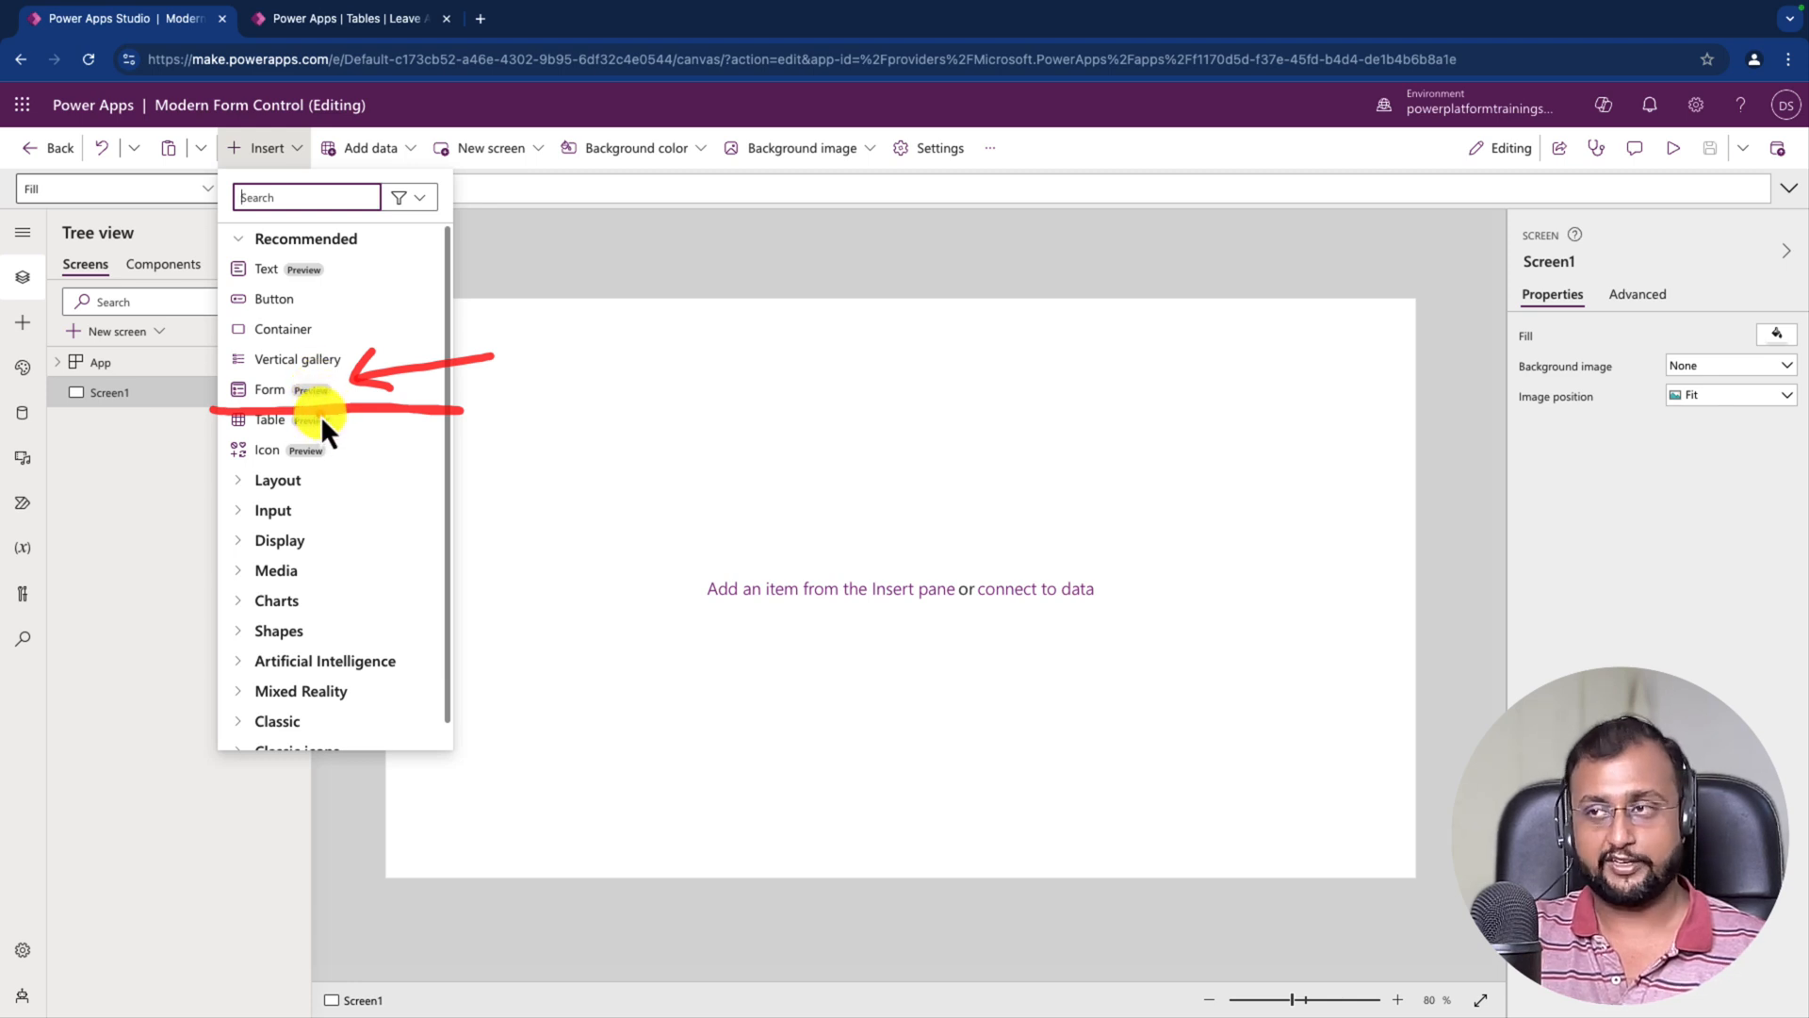
key(Escape)
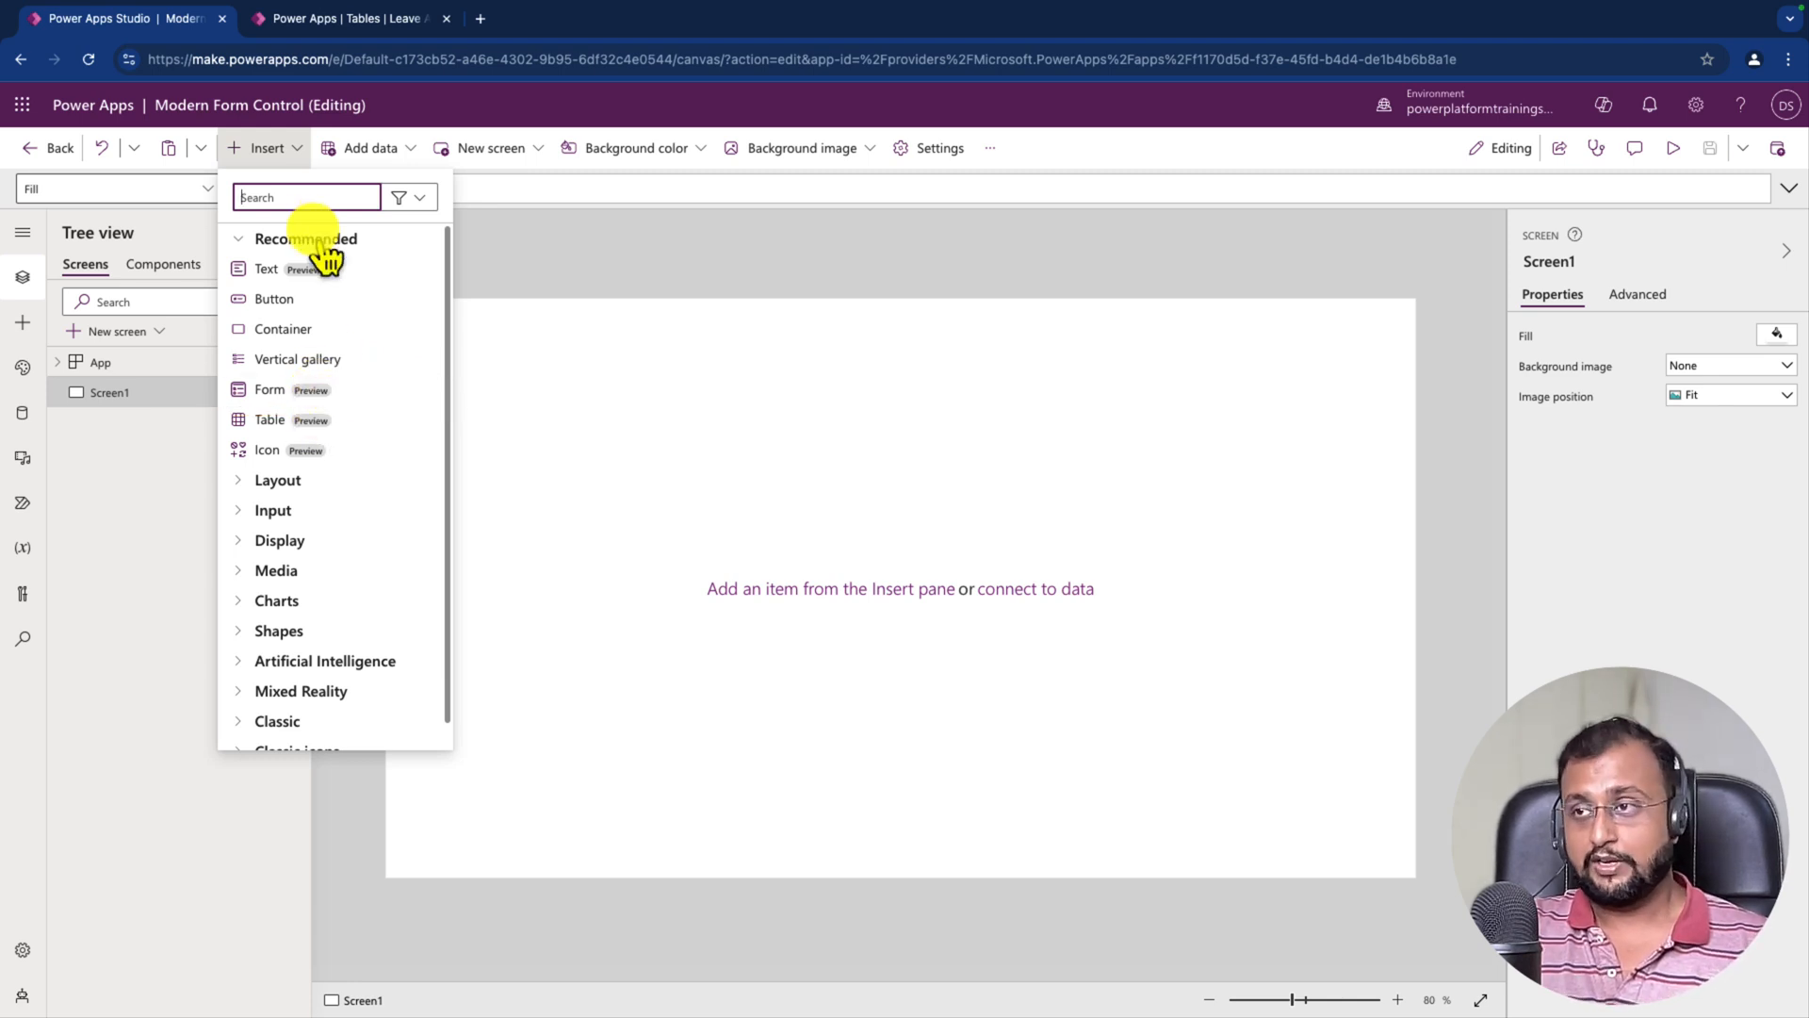
click(291, 197)
text(for)
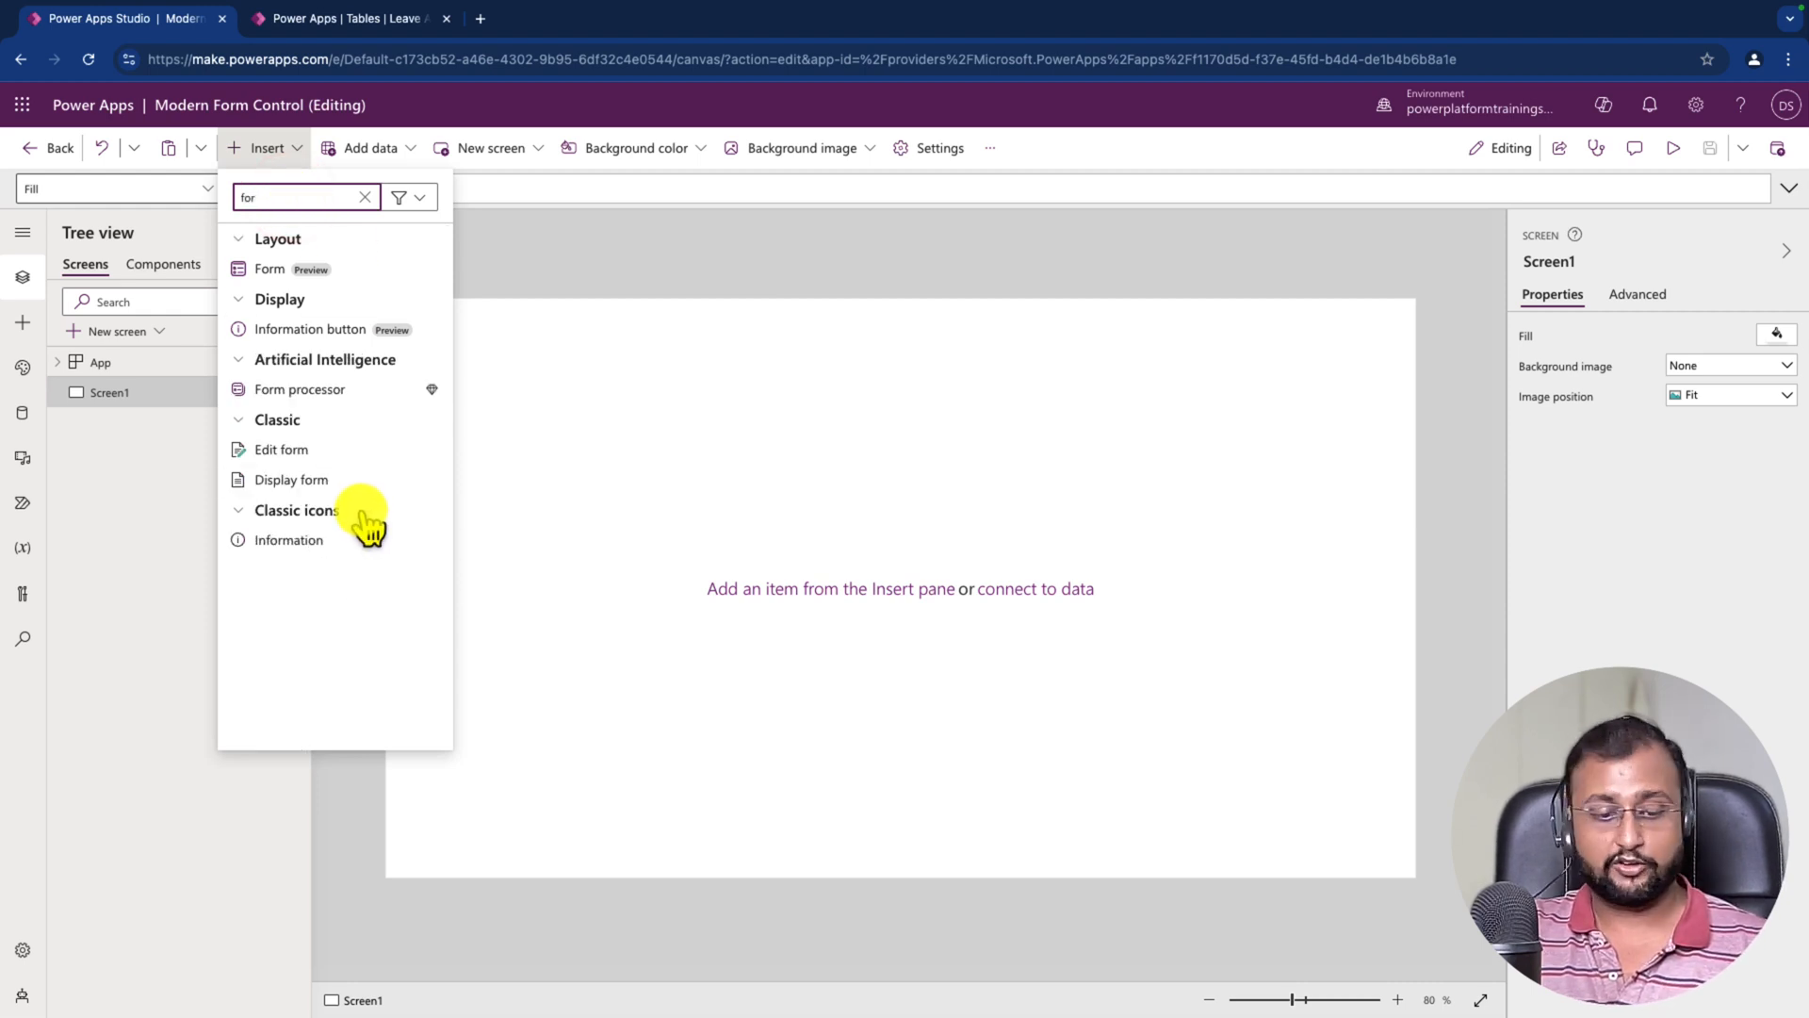
mouse_move(364, 438)
mouse_down()
mouse_move(381, 456)
mouse_move(369, 493)
mouse_up()
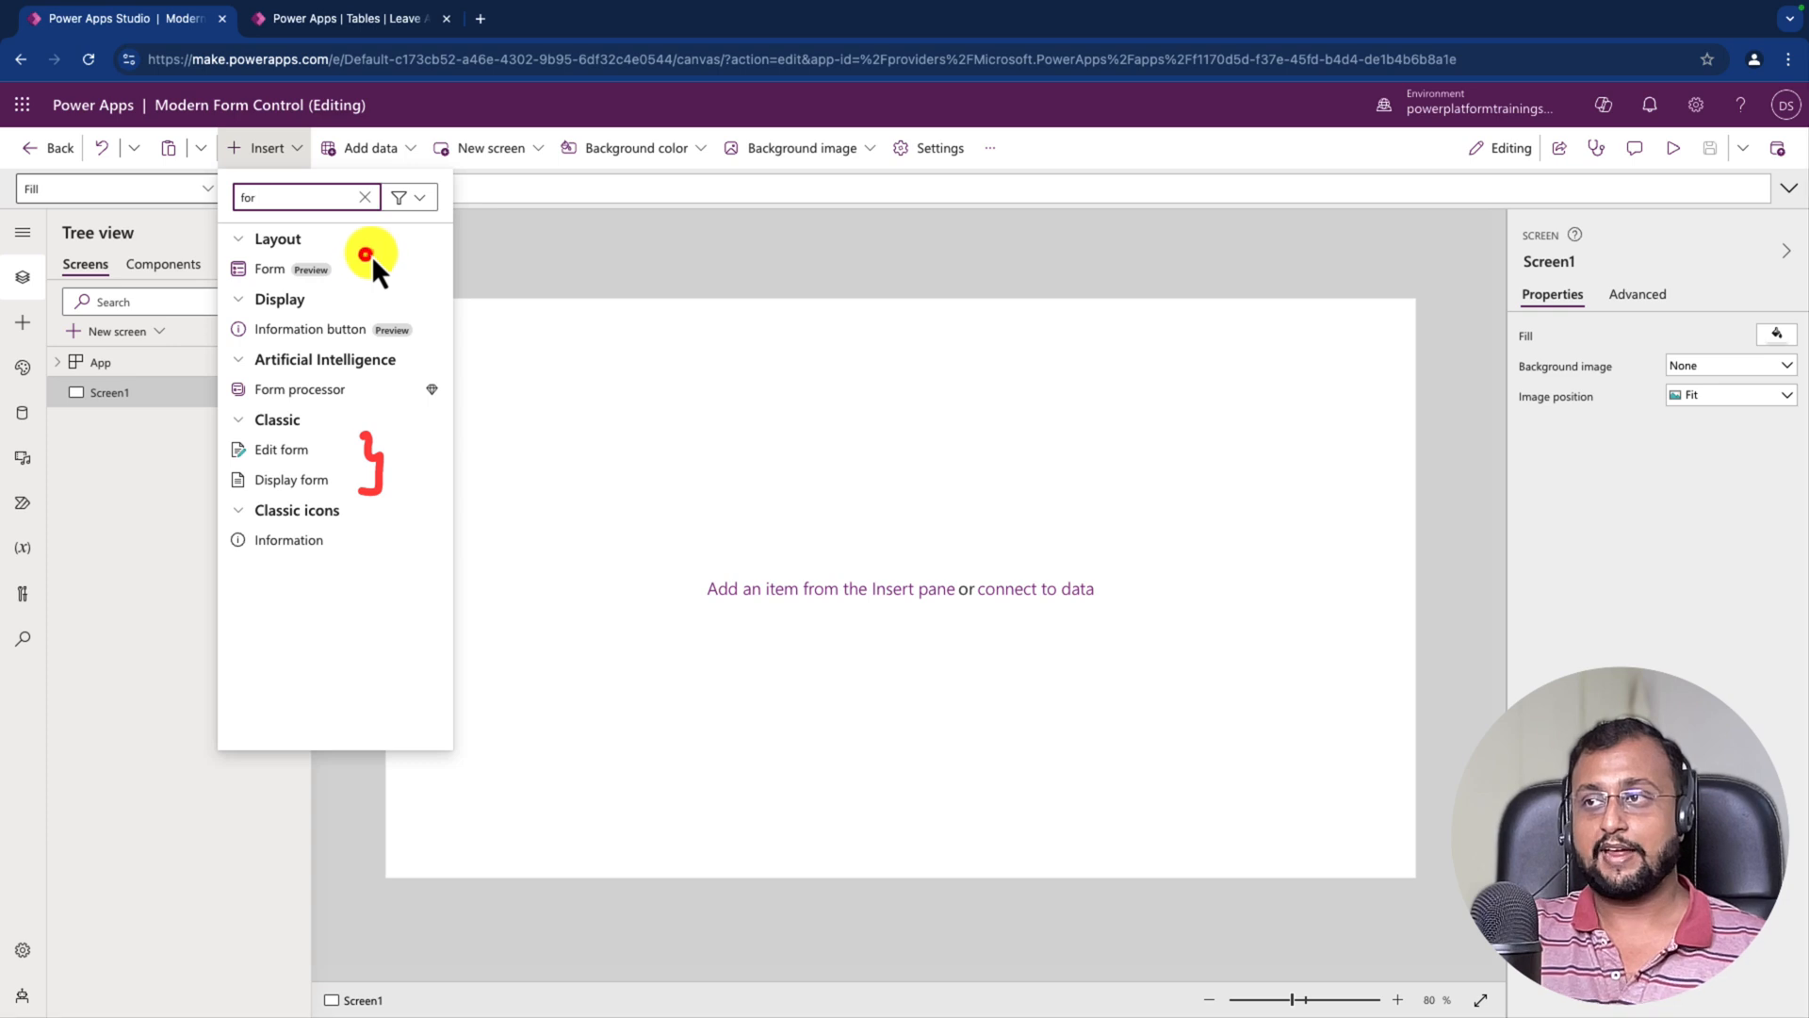
drag(370, 255, 353, 289)
drag(214, 290, 323, 280)
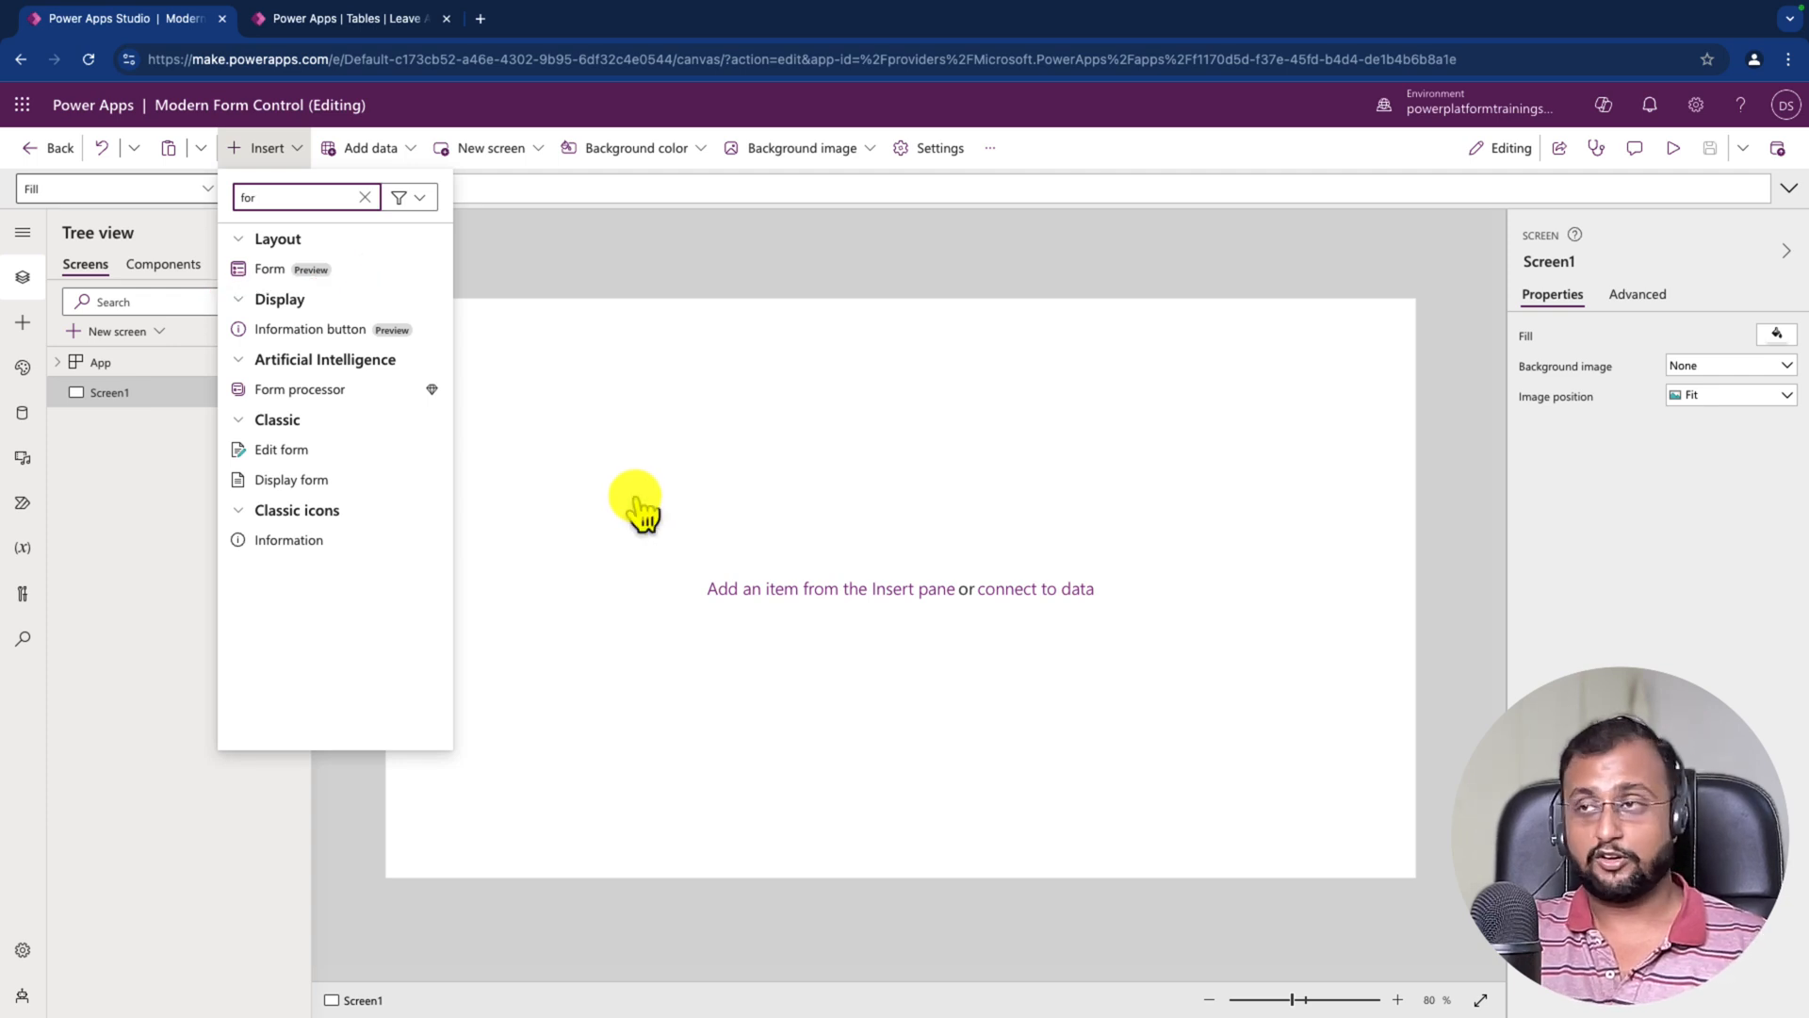
click(654, 452)
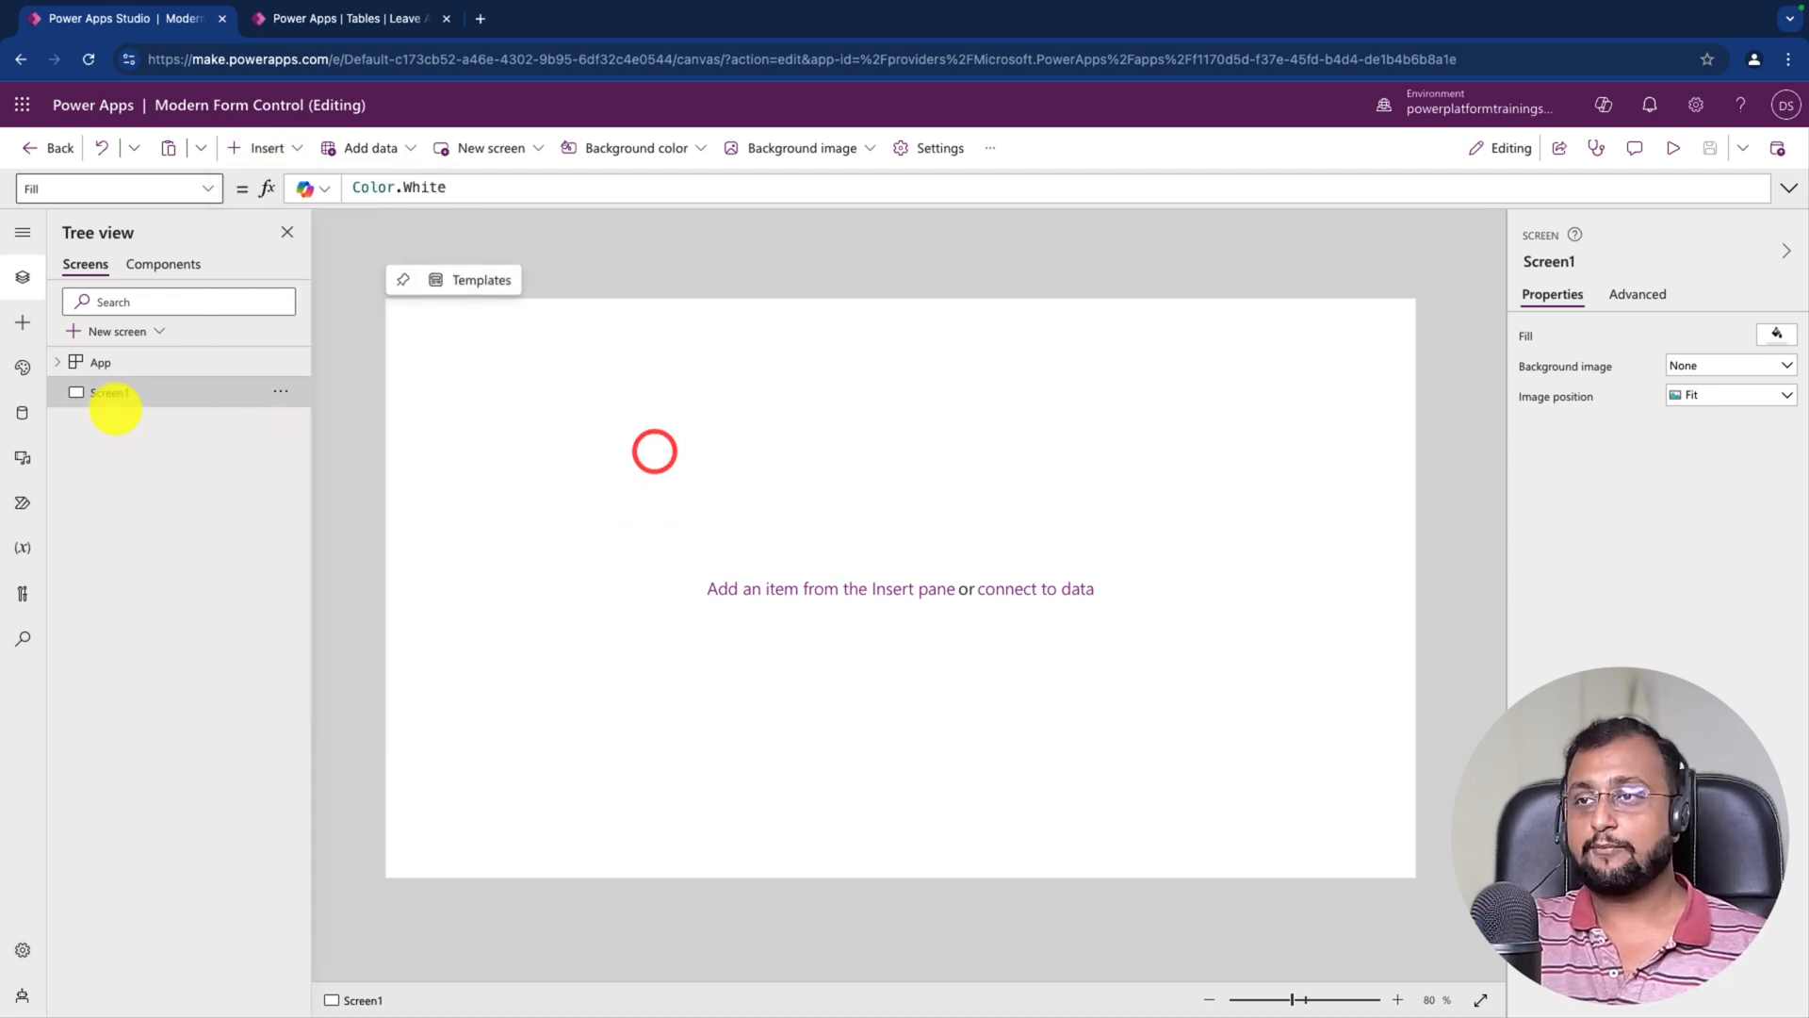
Step: Add a new Screen2 with a header, main and footer layout
click(113, 333)
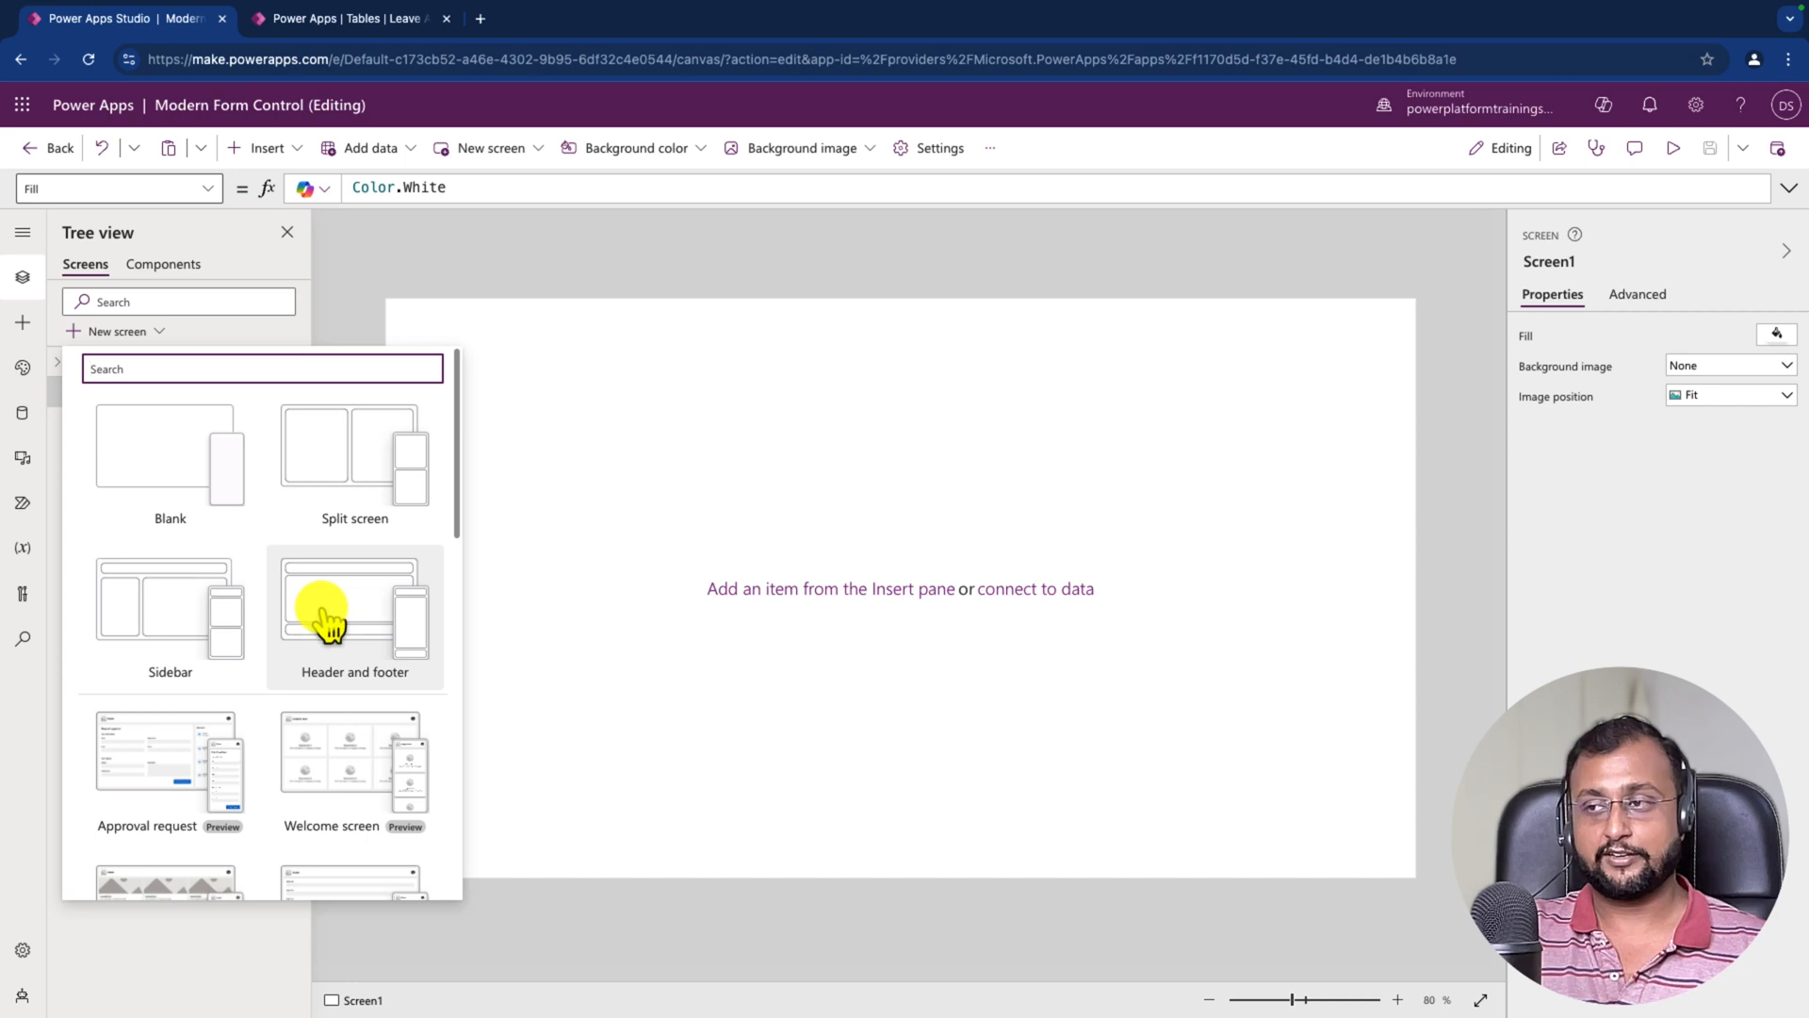
mouse_move(268, 691)
mouse_down()
mouse_move(441, 652)
mouse_move(275, 530)
mouse_move(267, 675)
mouse_up()
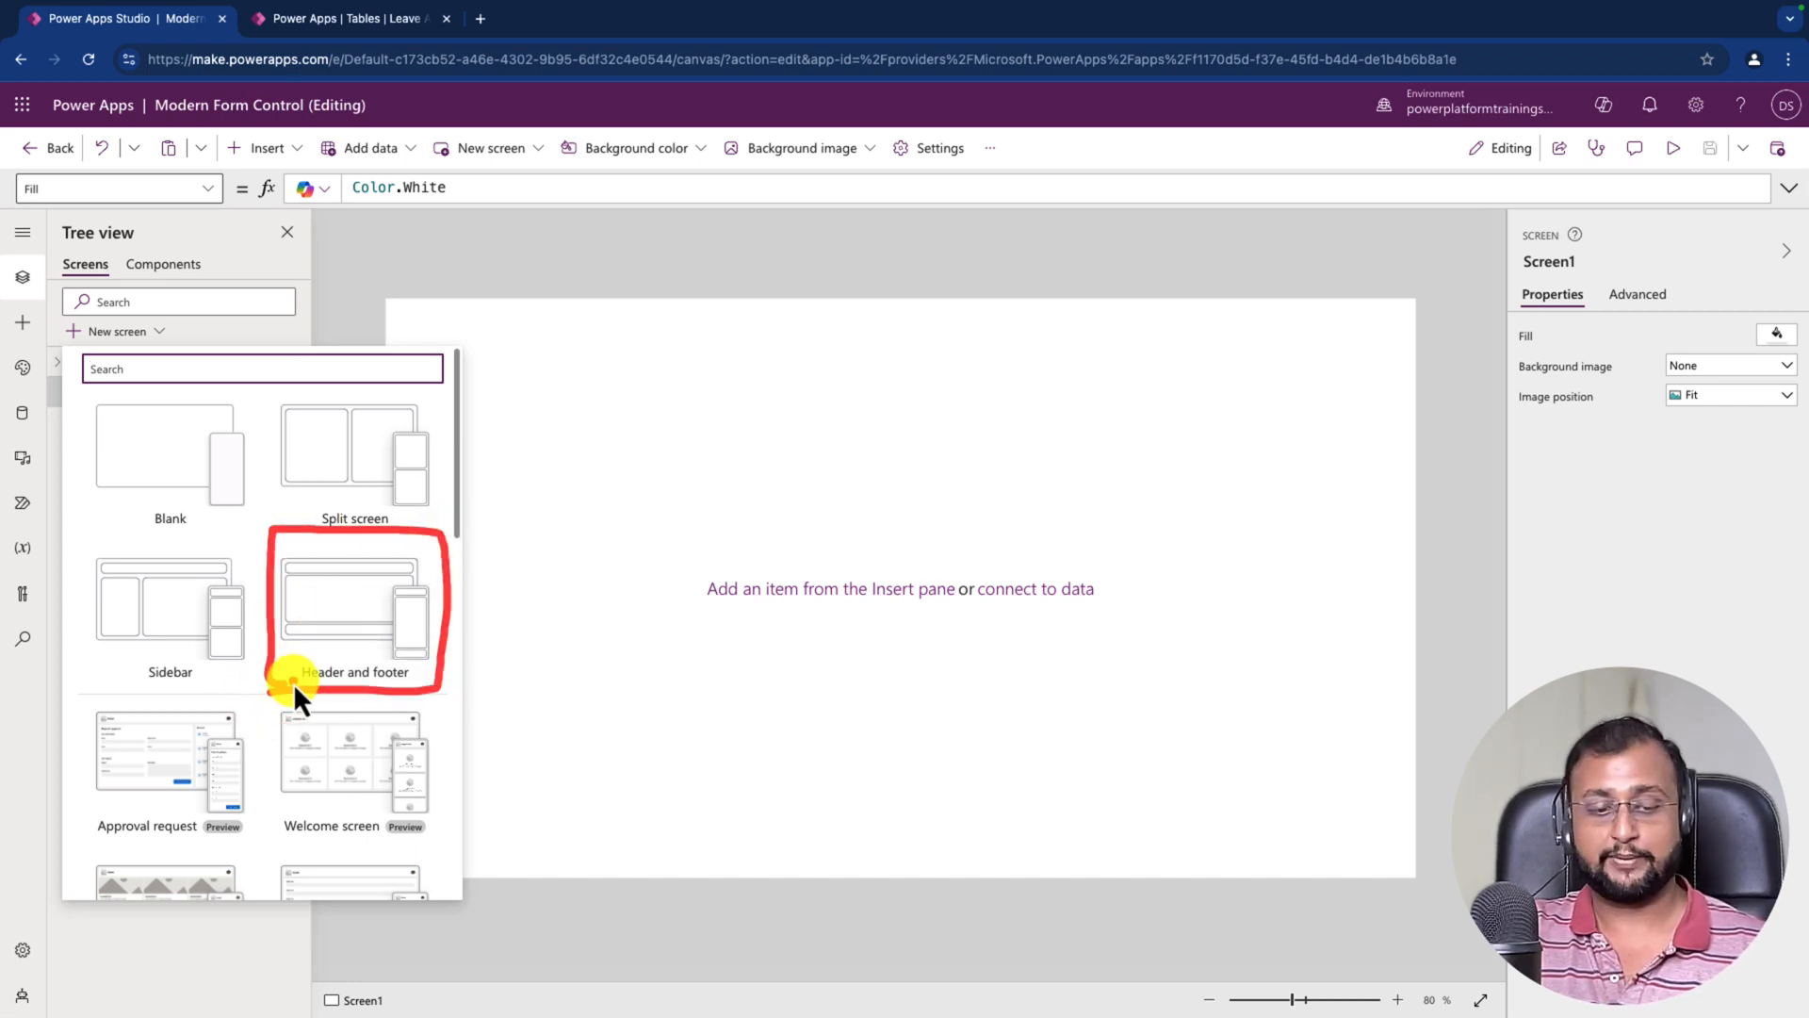
key(Escape)
click(343, 618)
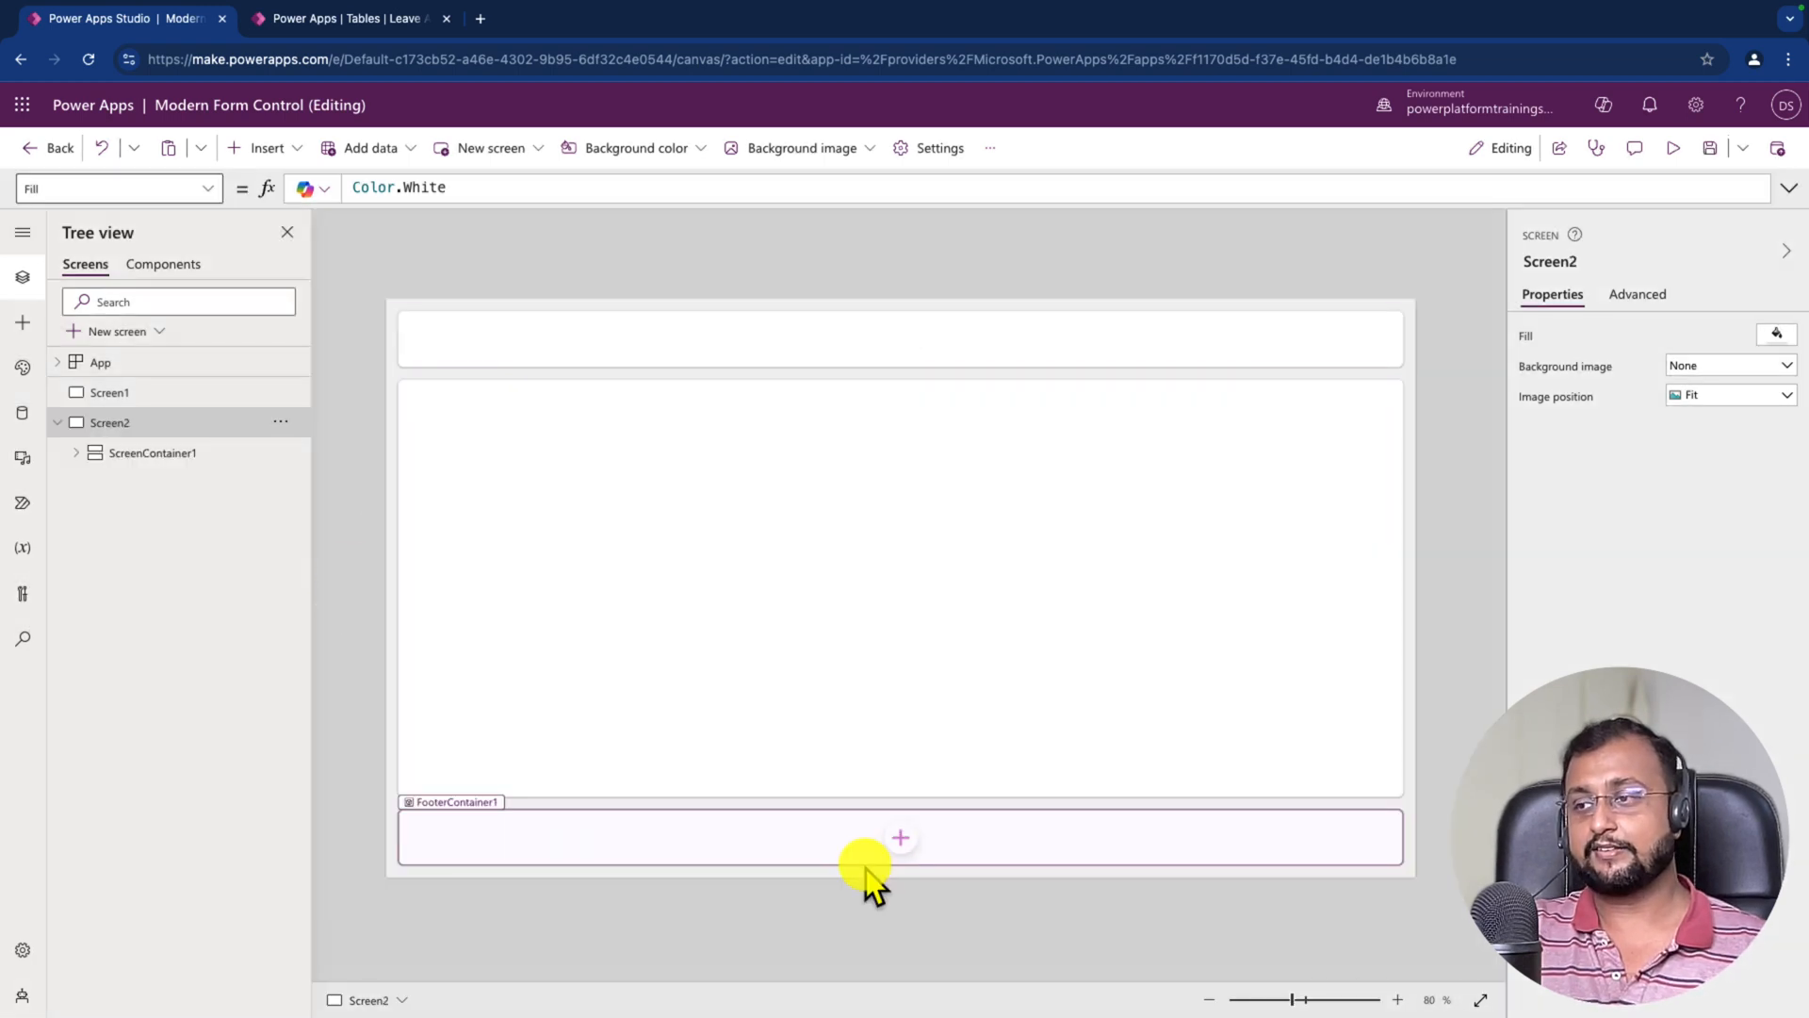
Step: Insert a Header control, found by searching 'head', into HeaderContainer1
click(618, 332)
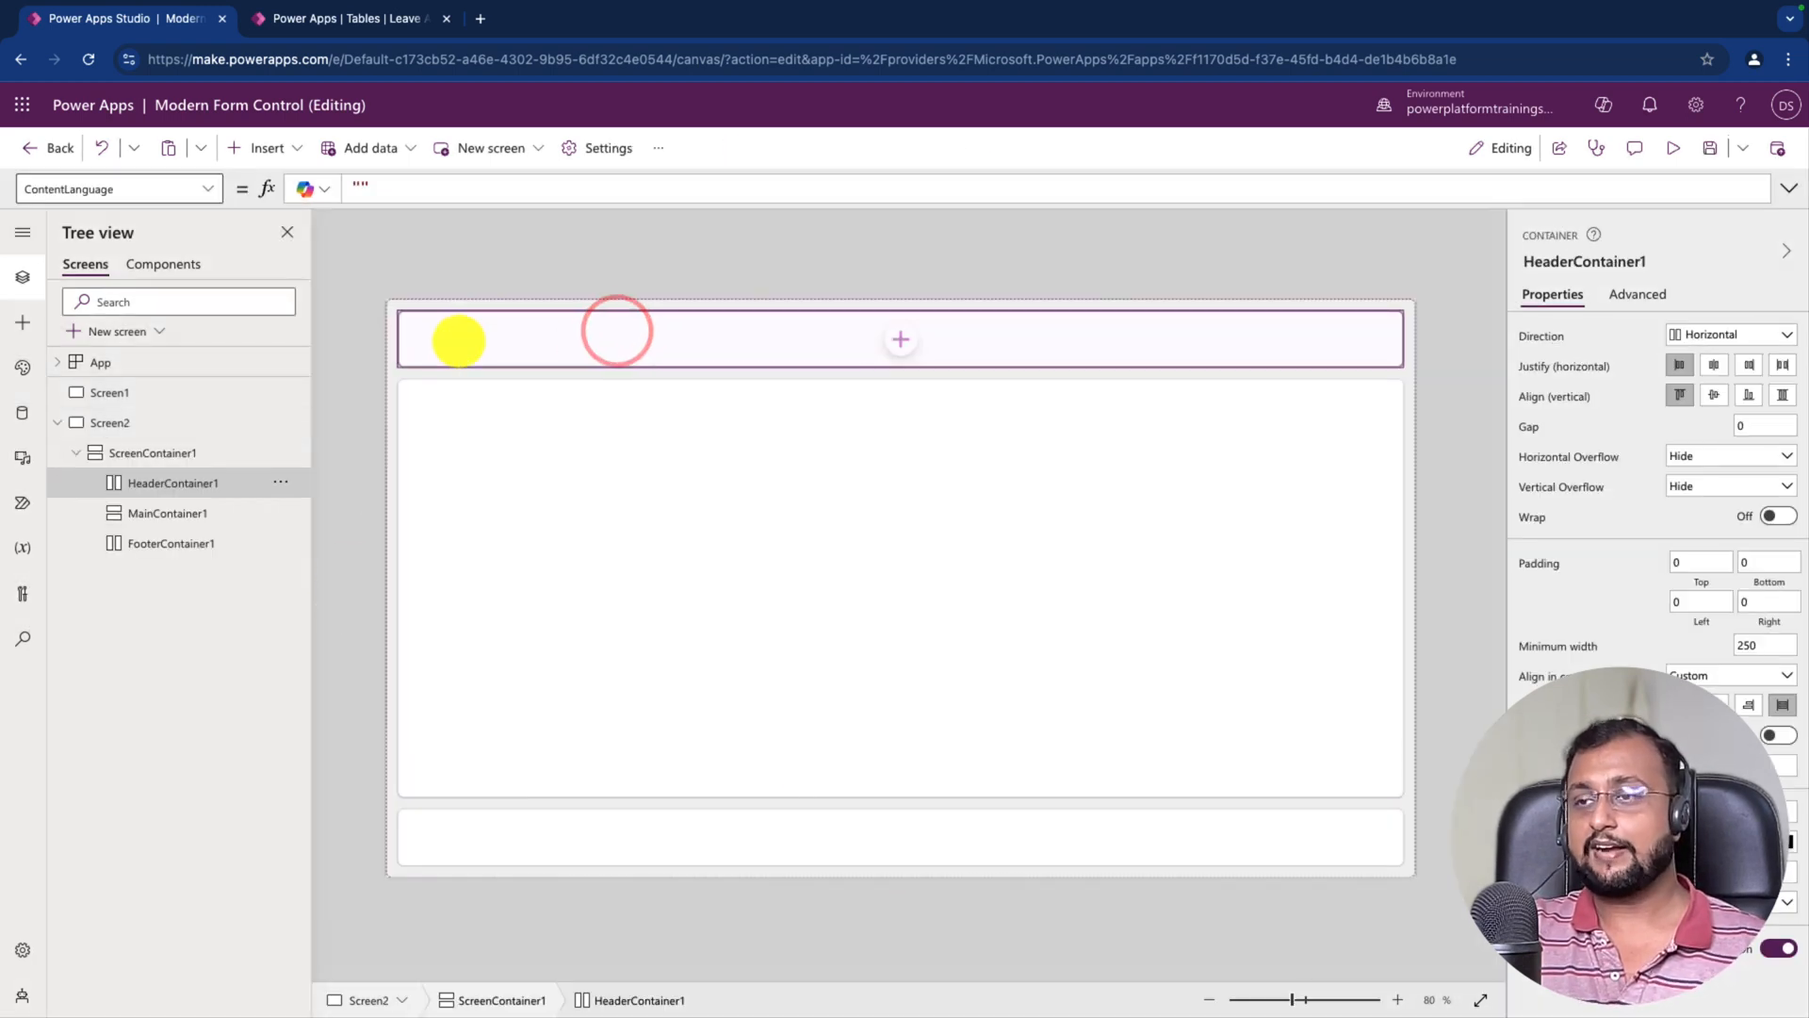
drag(316, 387, 466, 349)
drag(379, 343, 414, 398)
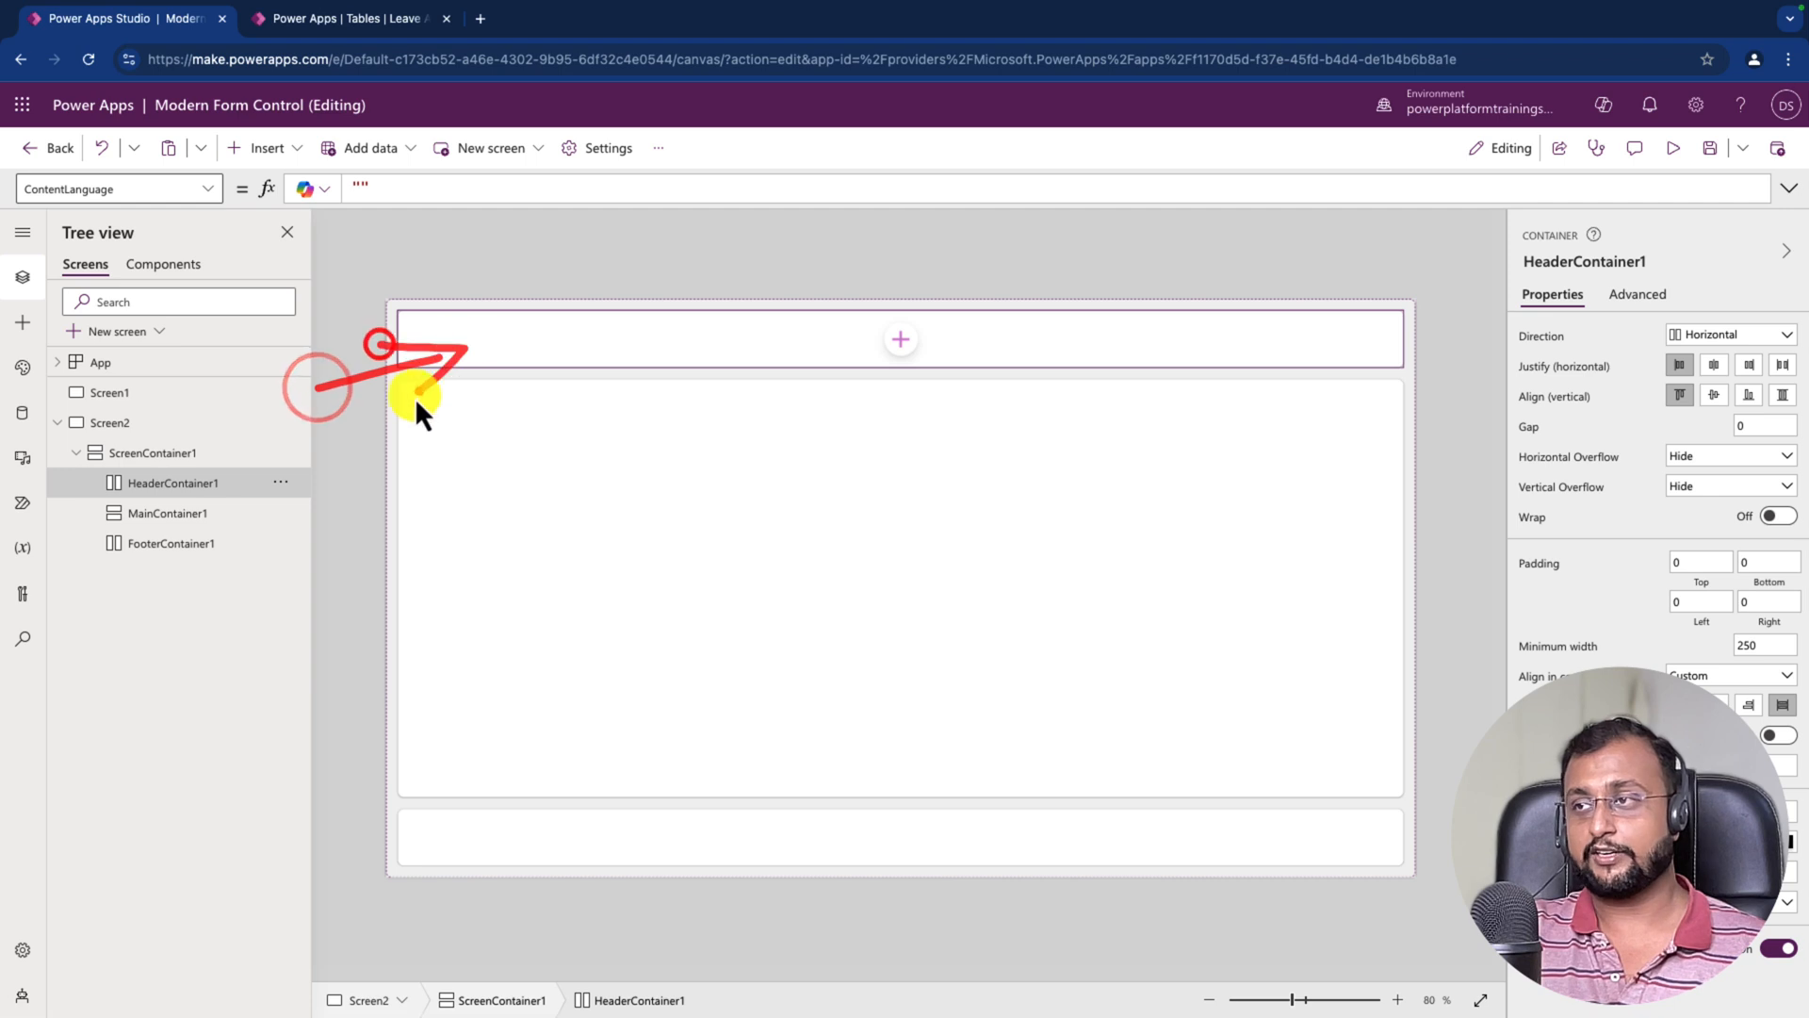
mouse_move(890, 350)
mouse_down()
mouse_move(825, 374)
mouse_move(795, 347)
mouse_move(901, 342)
mouse_up()
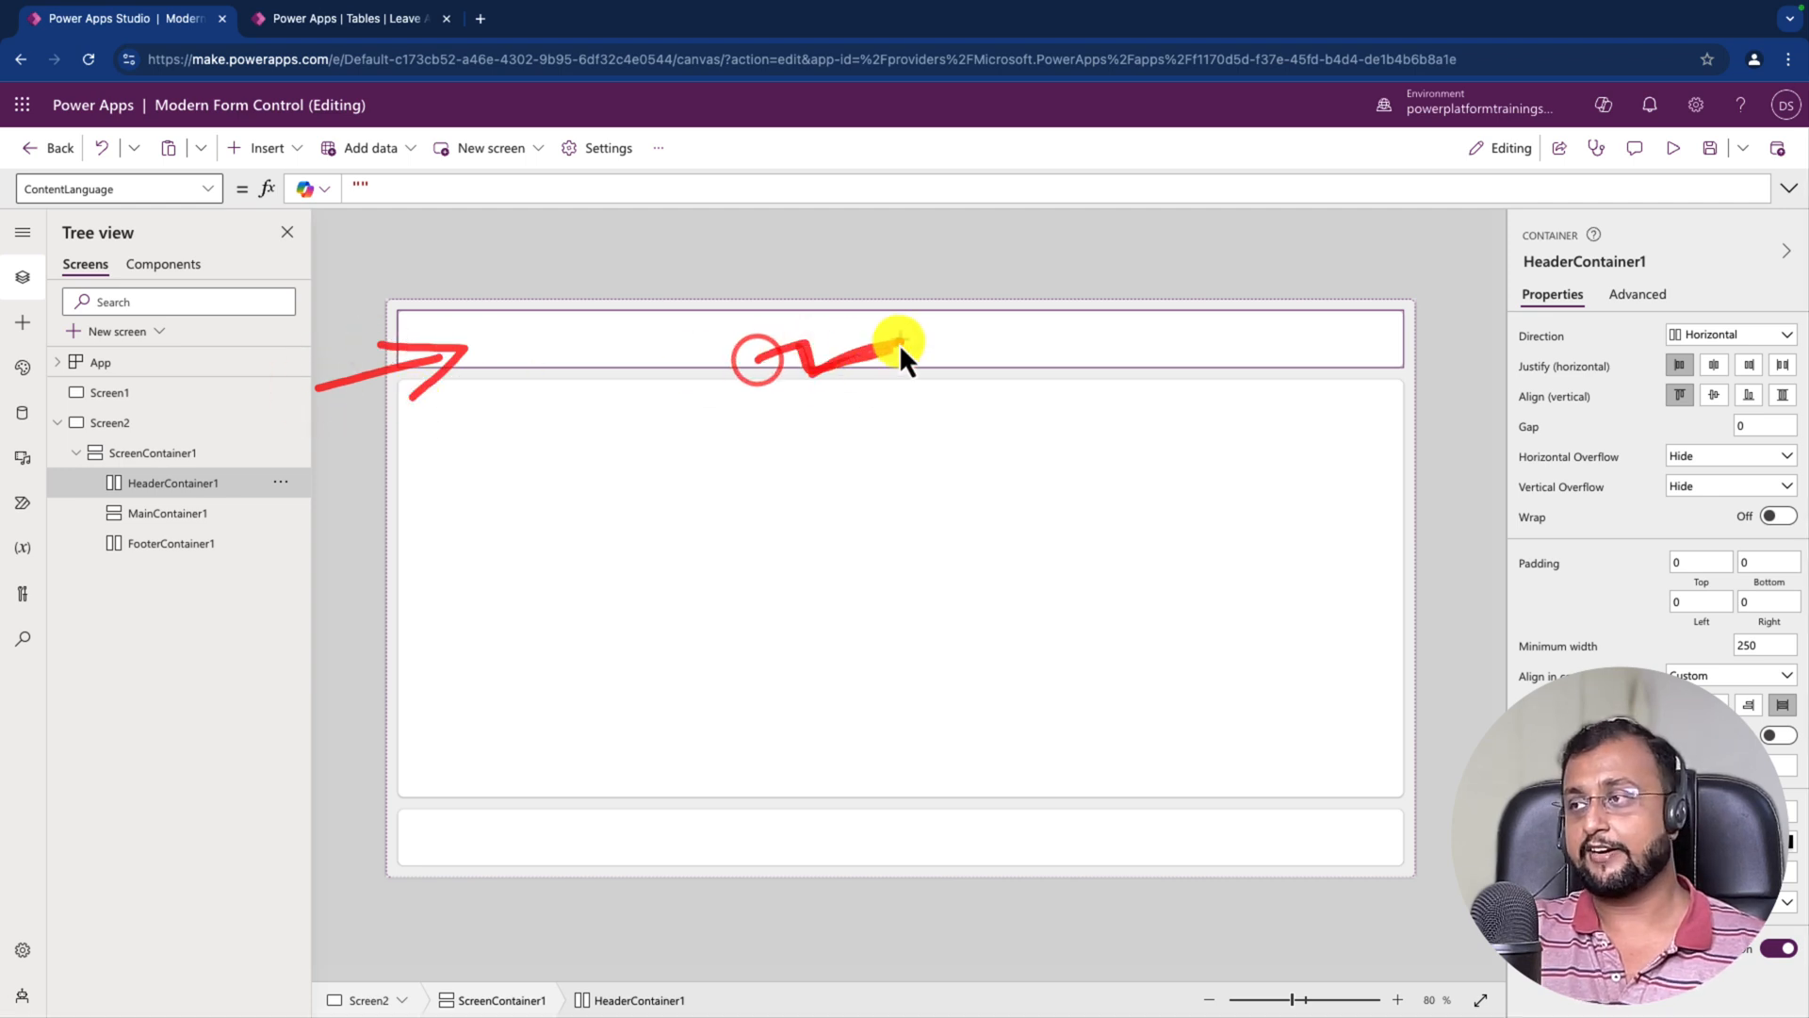
click(903, 340)
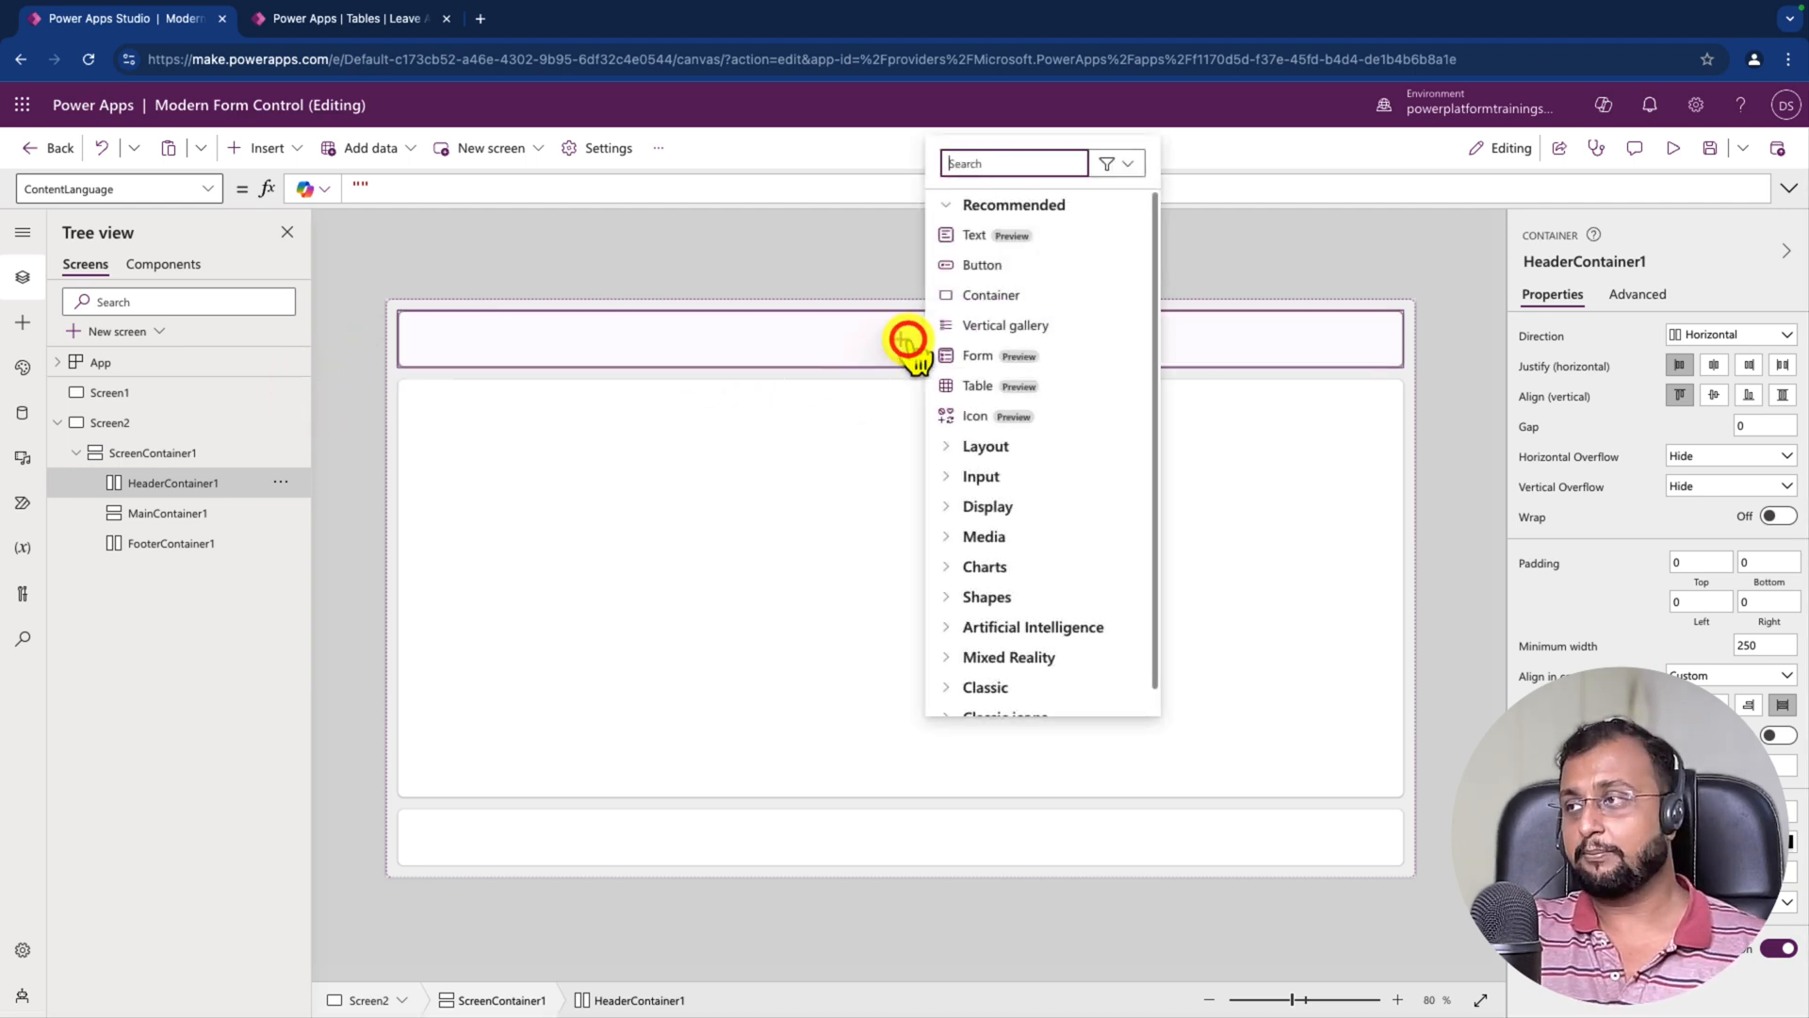
text(head)
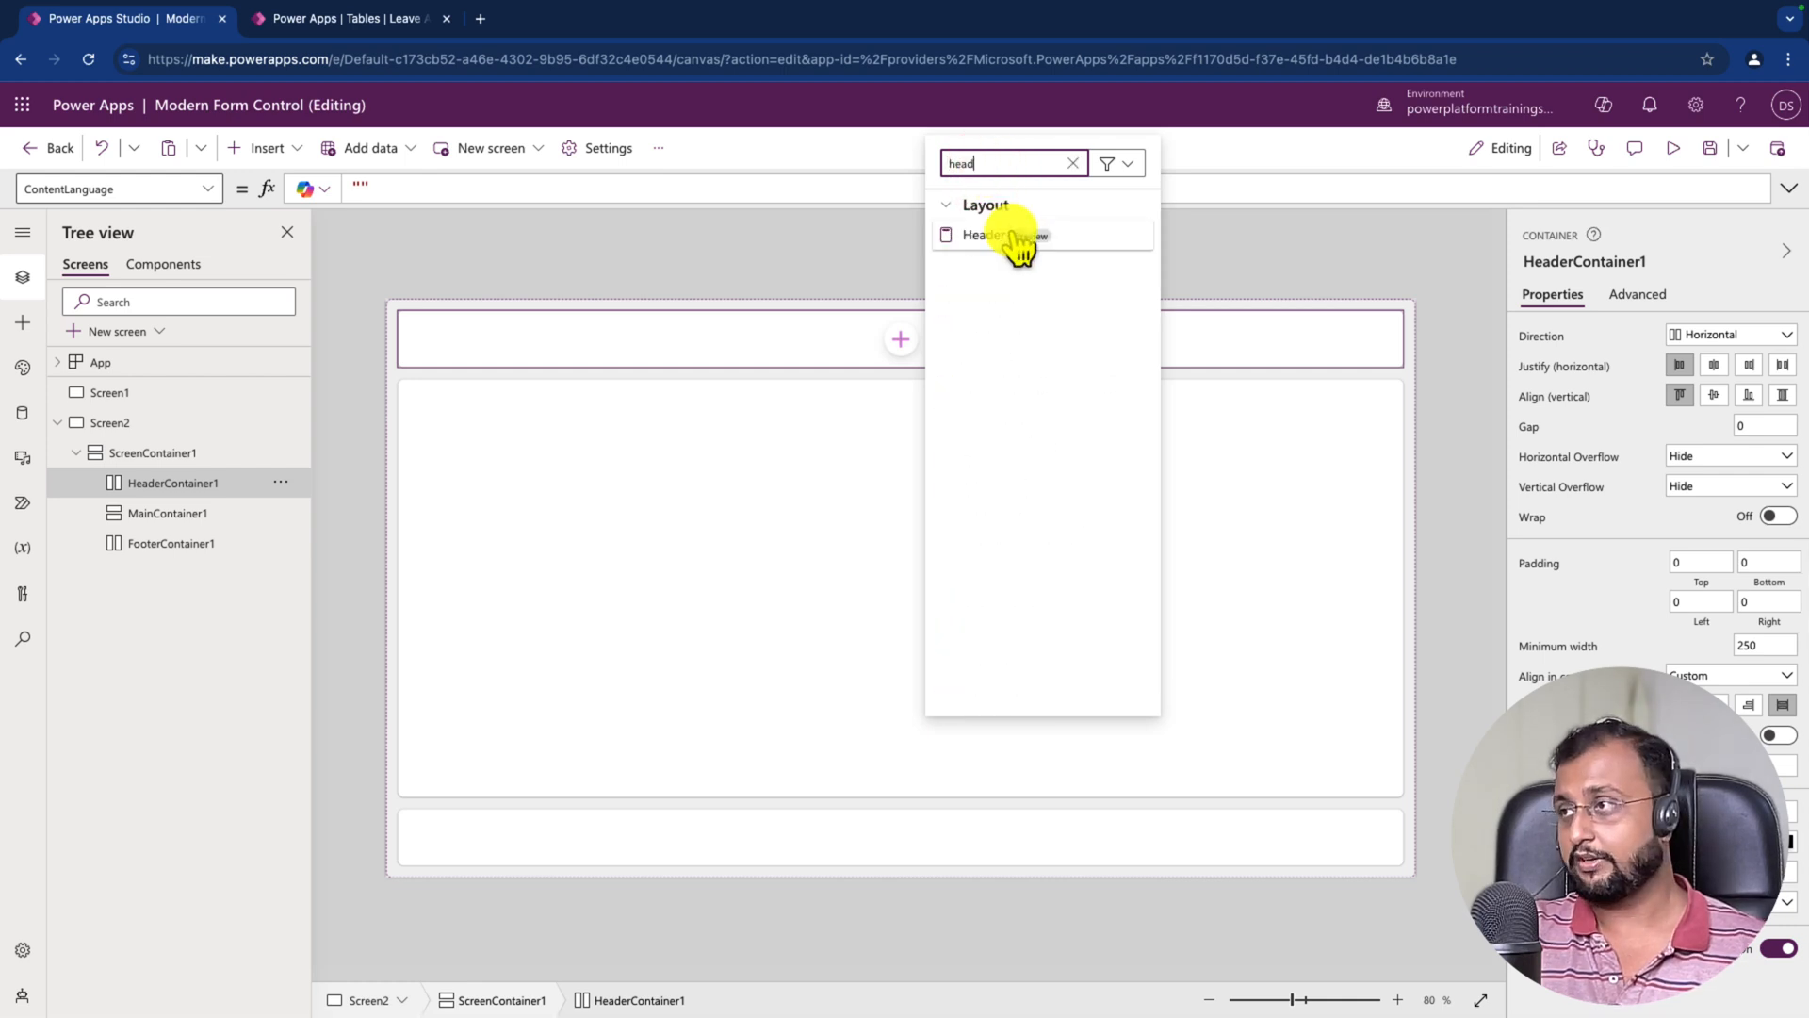
click(1010, 236)
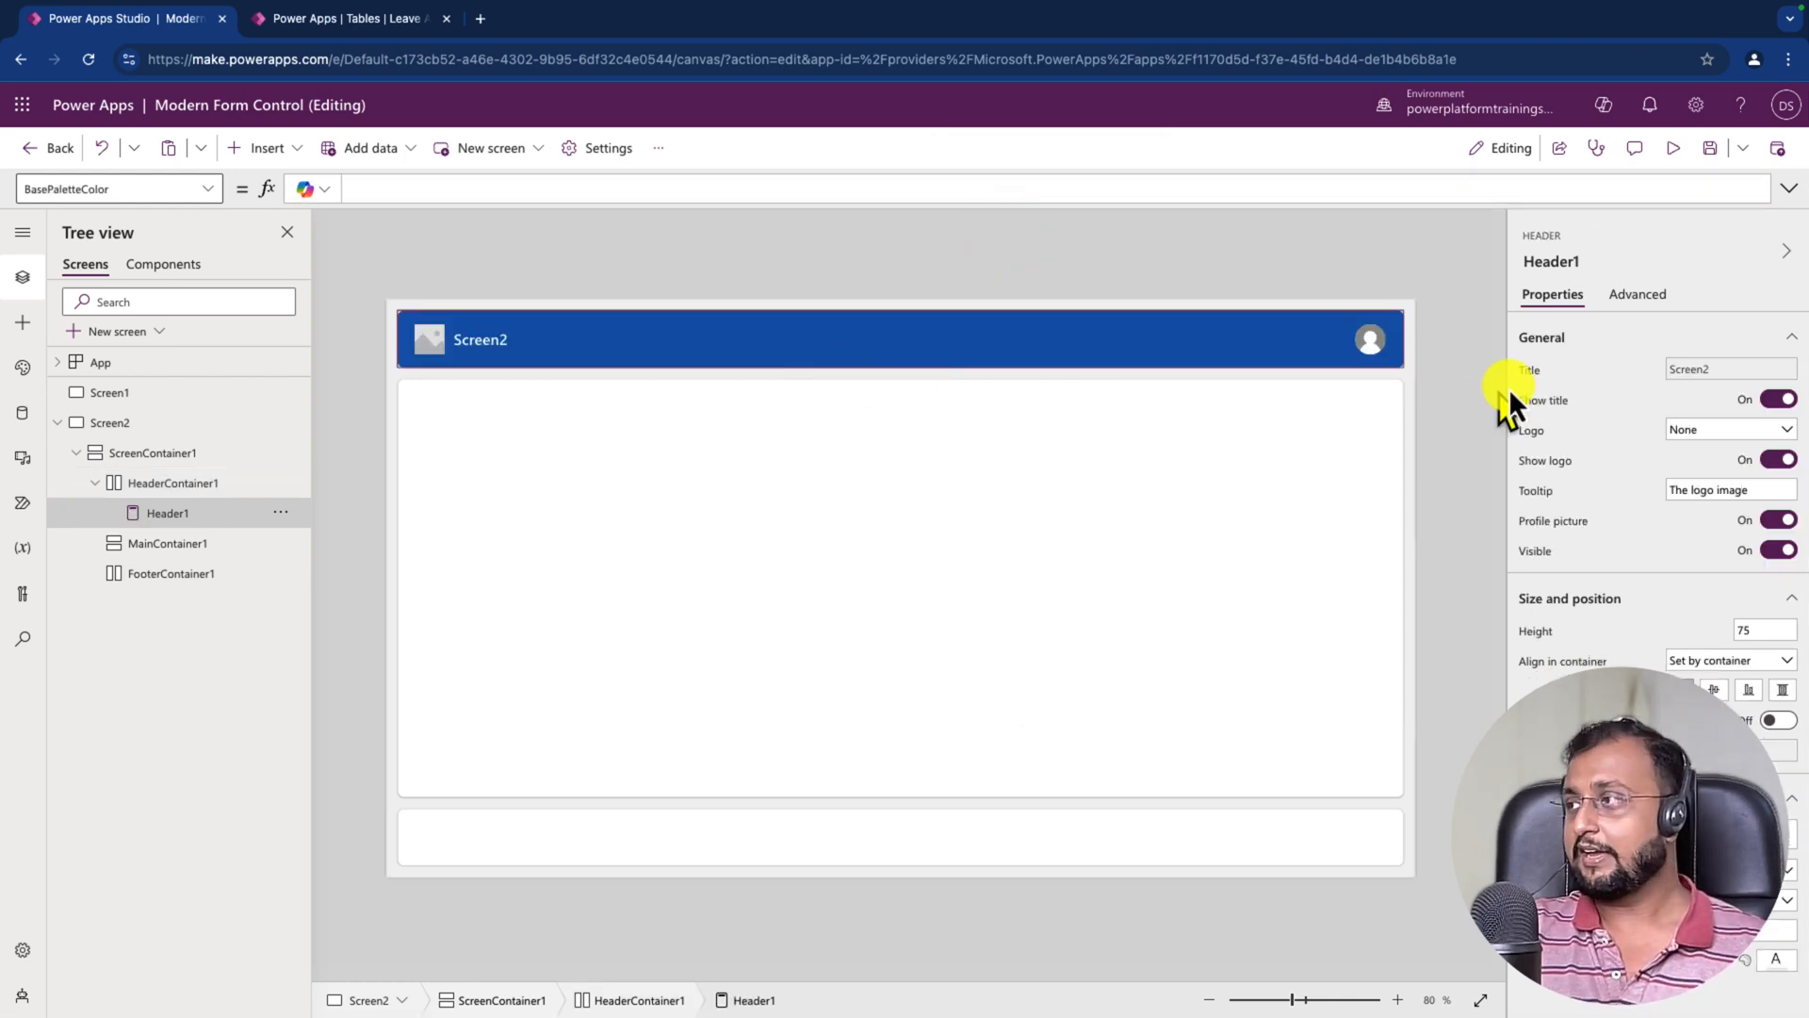
Step: Change Header1's Title to "Apply for a Leave"
click(1529, 370)
triple_click(562, 188)
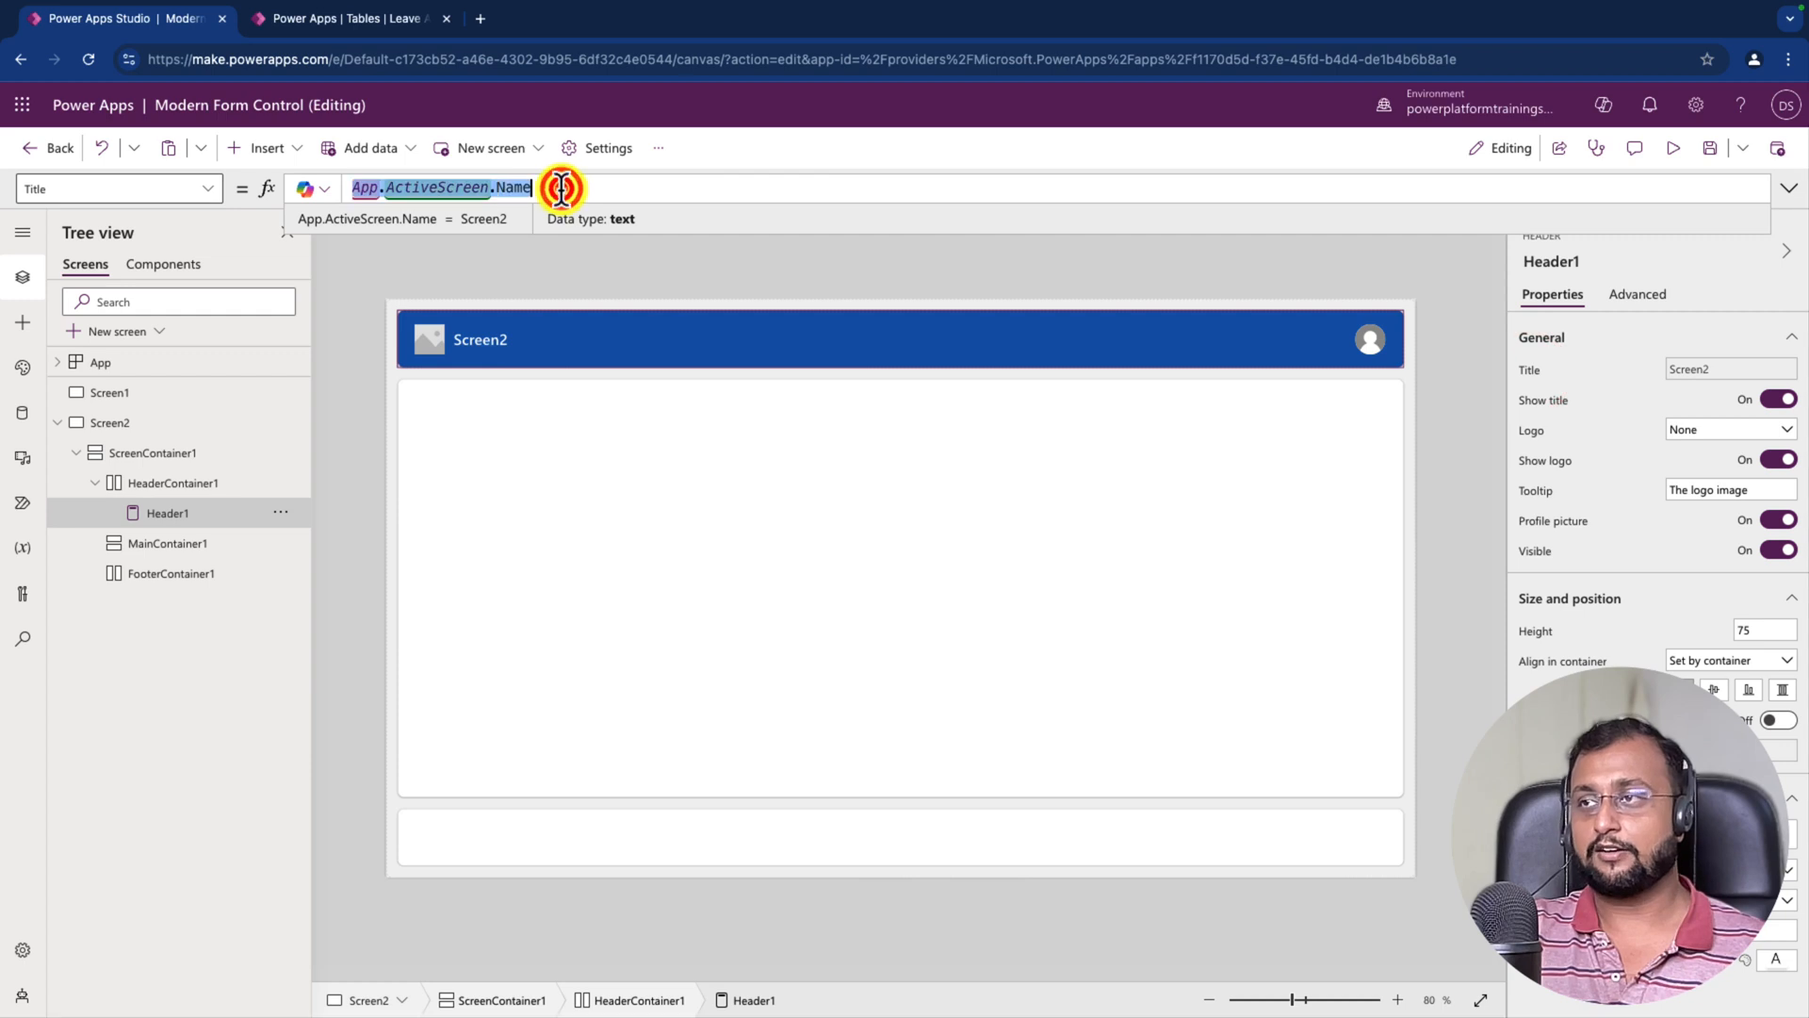
text("")
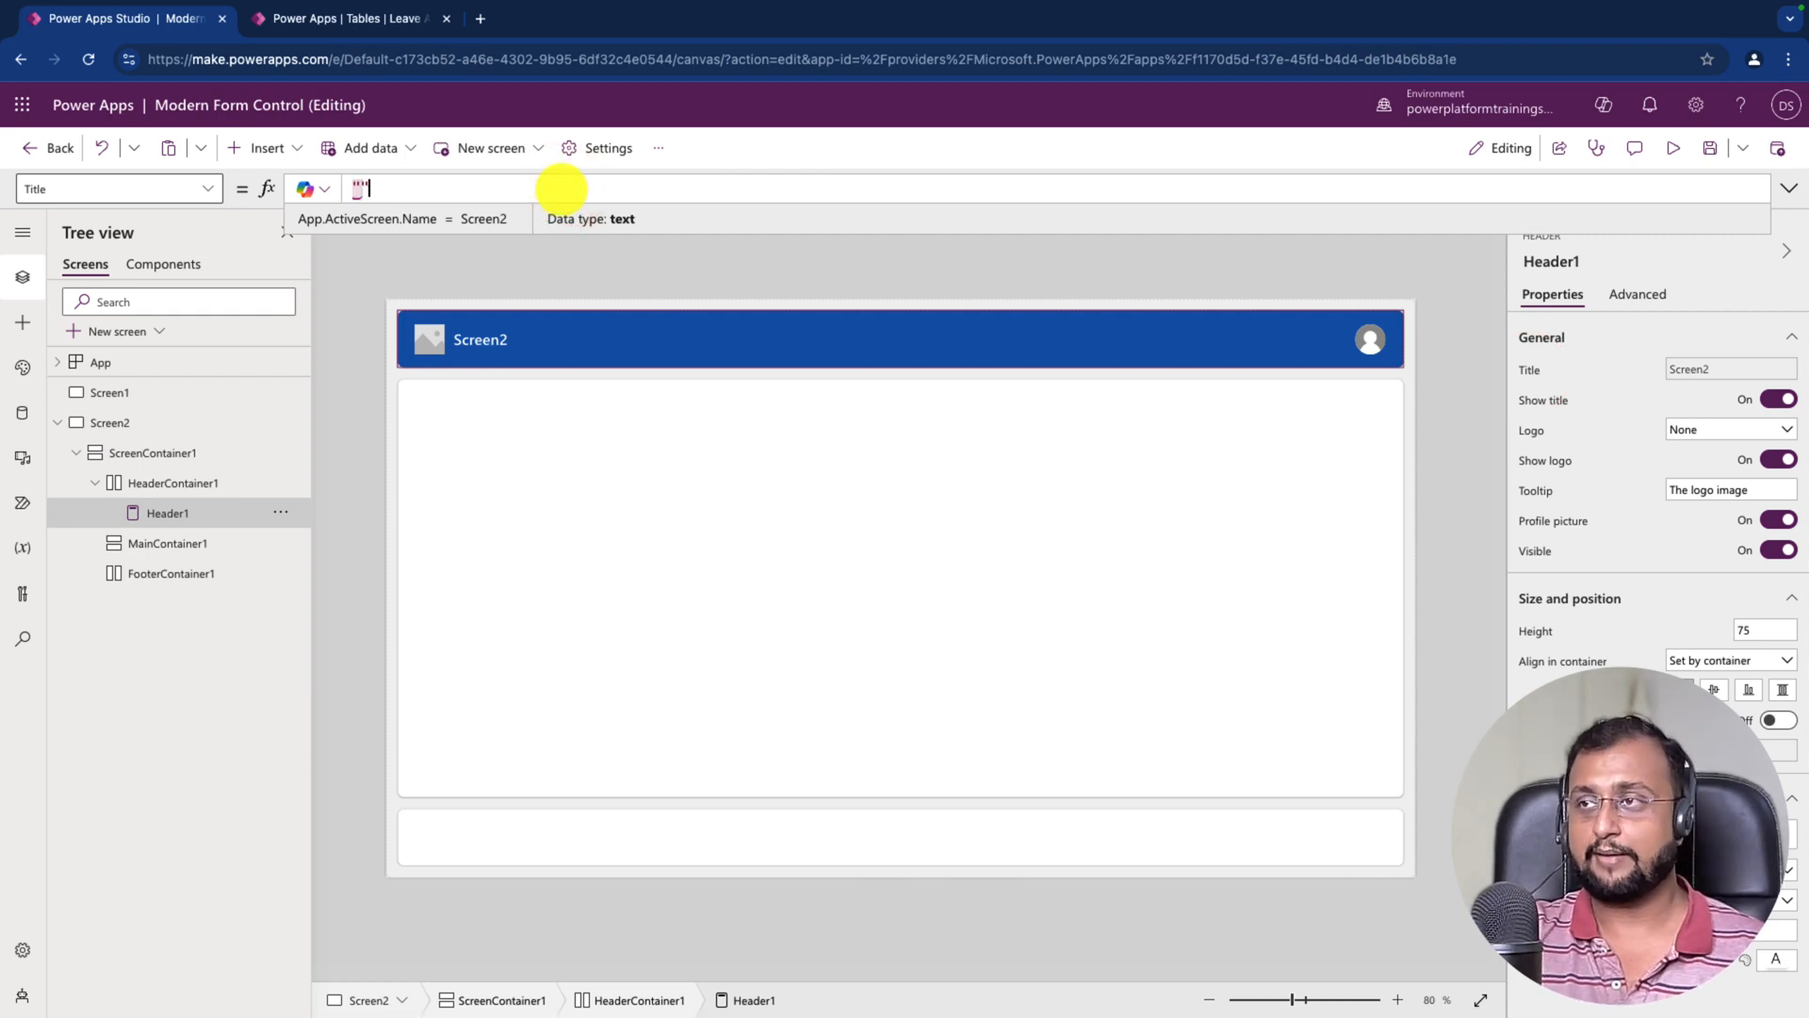
text(Apply f)
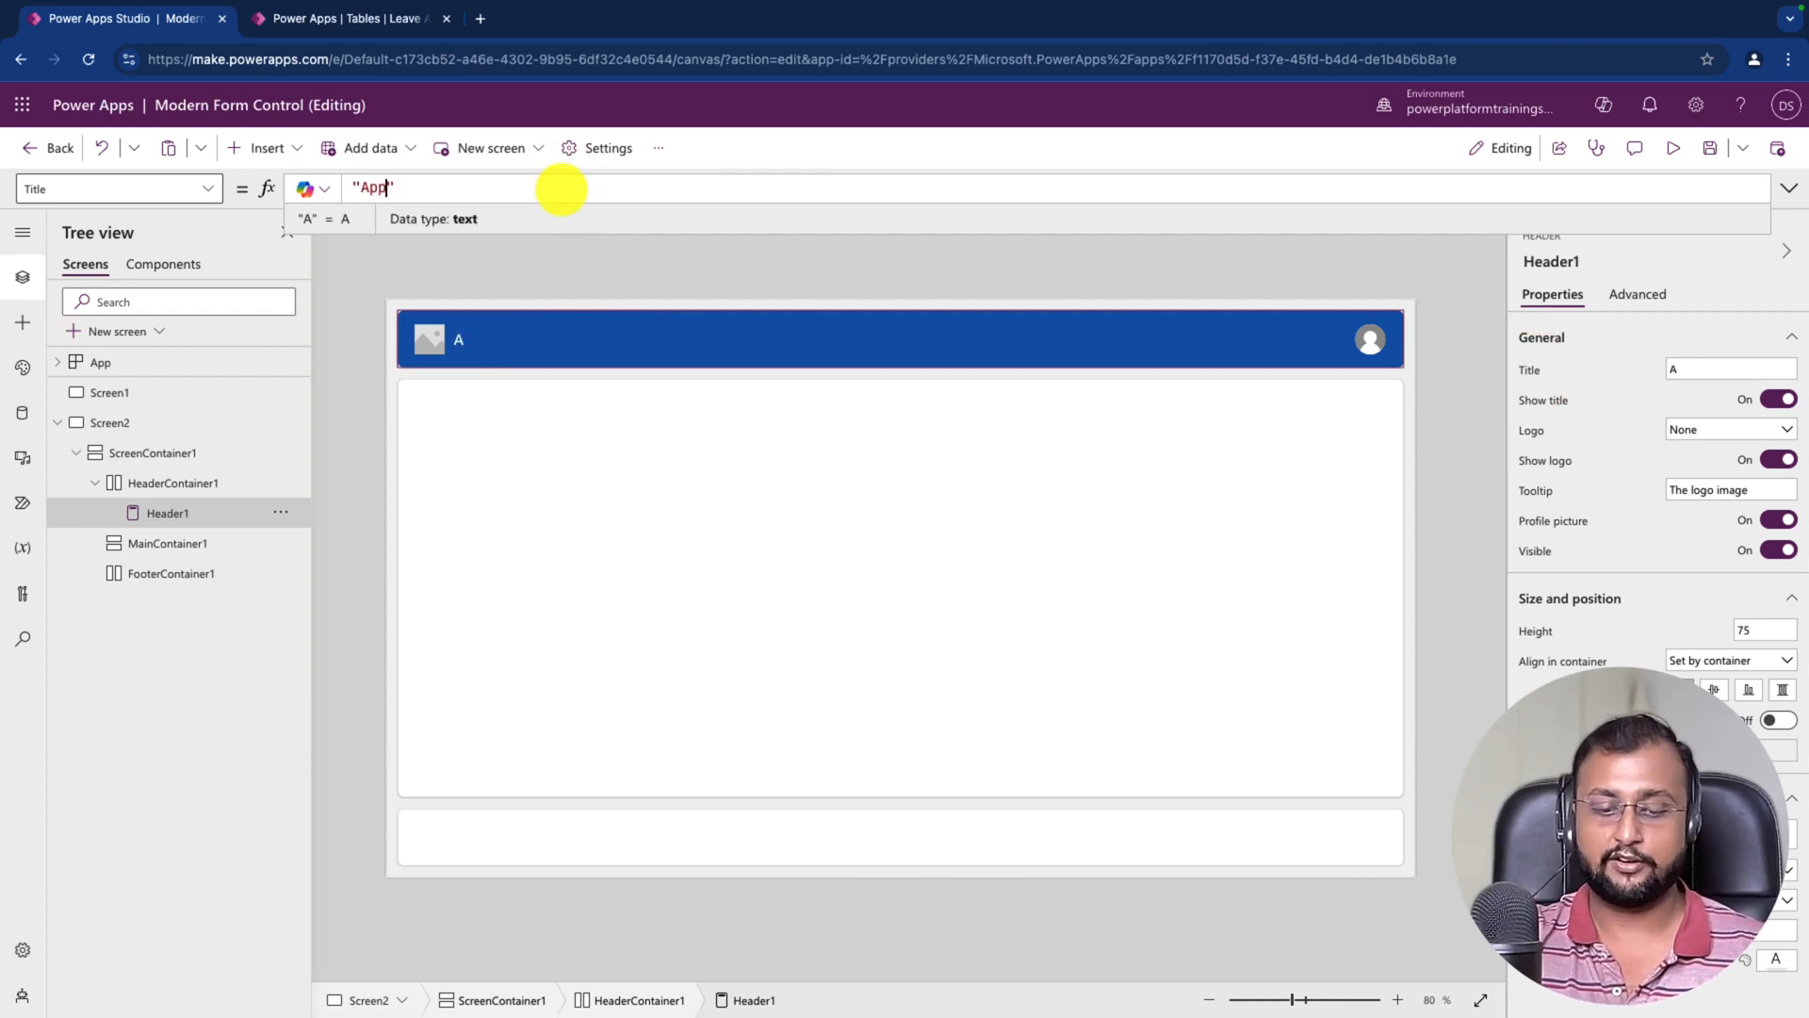
text(or a L)
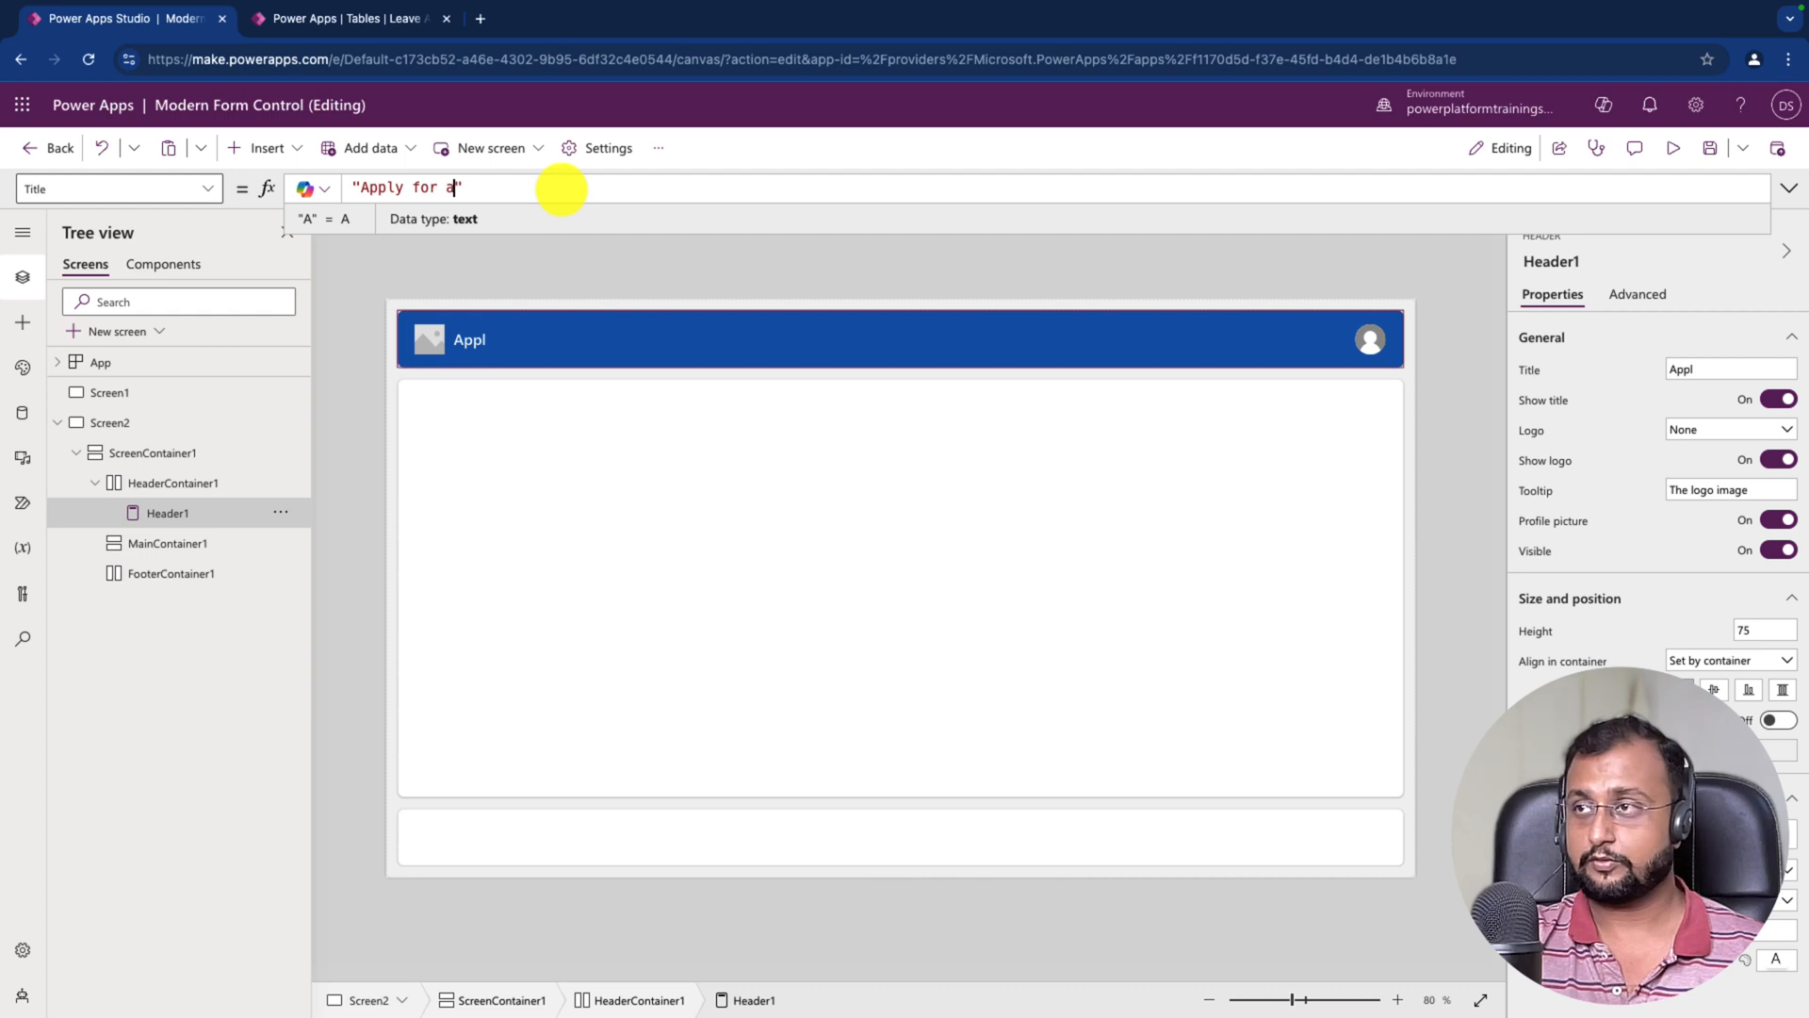
text(eave)
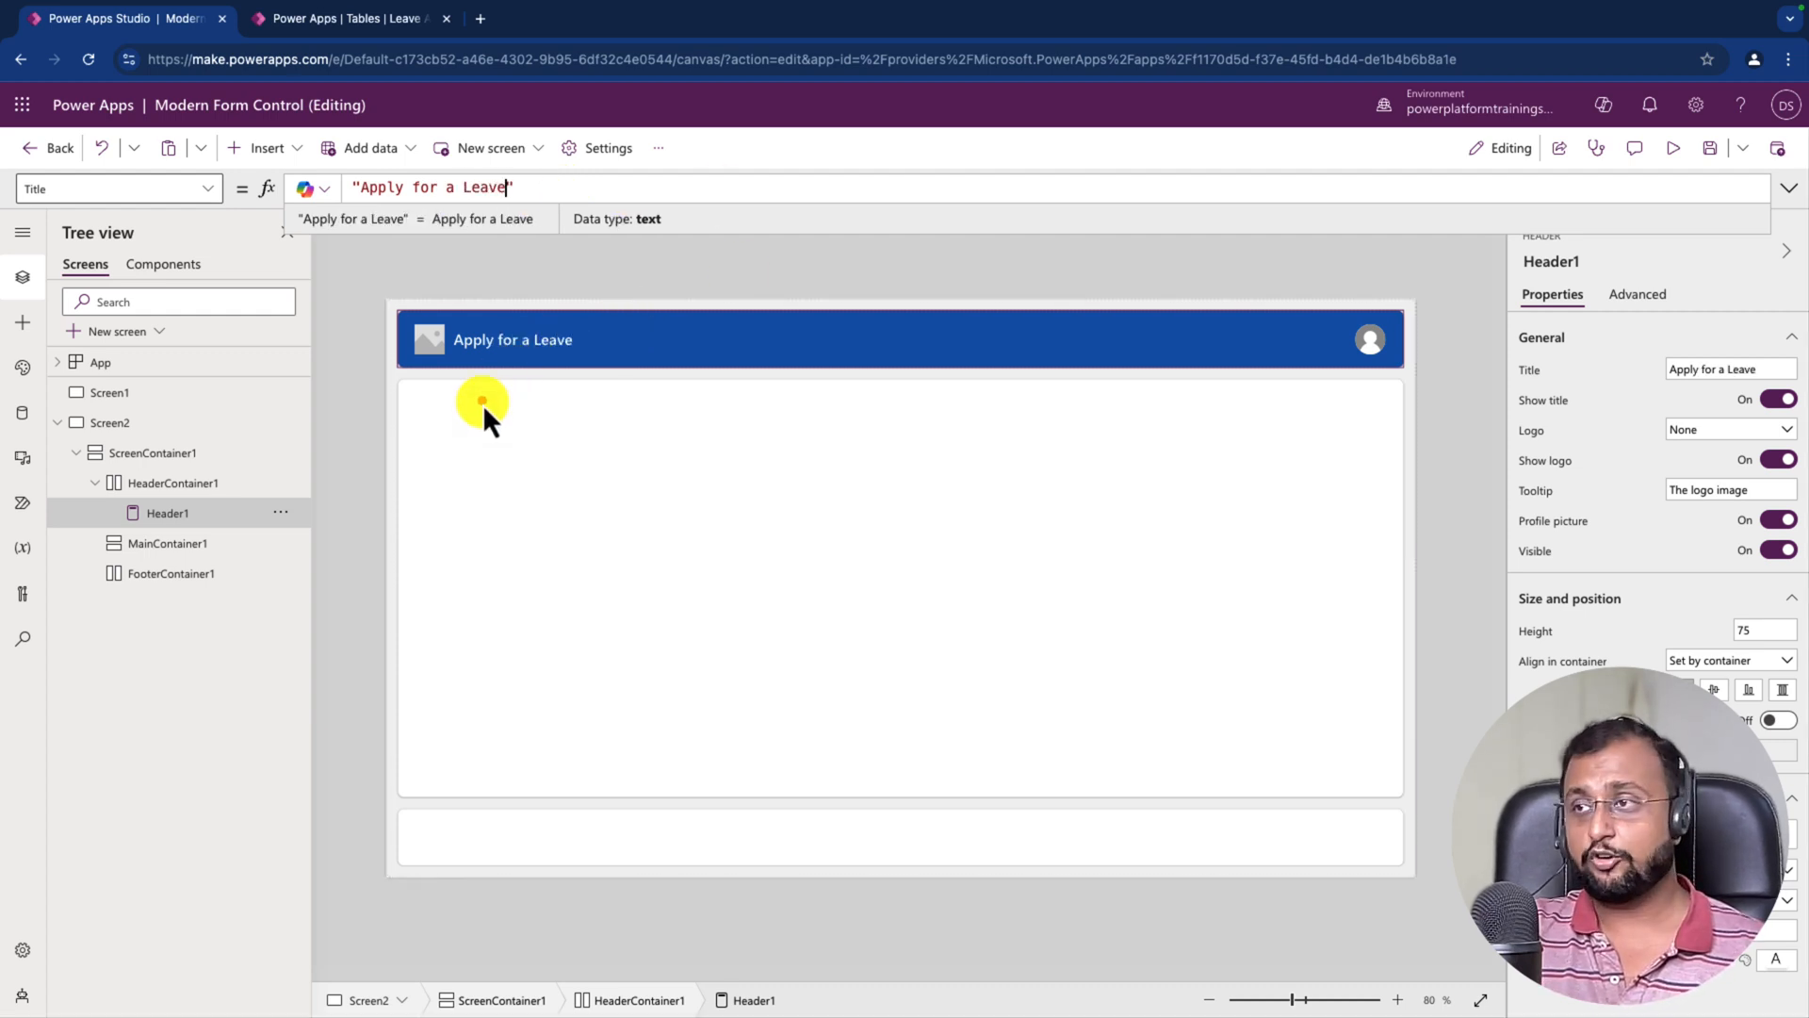
mouse_move(469, 435)
mouse_down()
mouse_move(424, 367)
mouse_move(465, 378)
mouse_up()
Step: Turn off the header's logo and profile picture, then pick a purple colour for it
mouse_move(1272, 416)
mouse_down()
mouse_move(1321, 376)
mouse_move(1315, 396)
mouse_up()
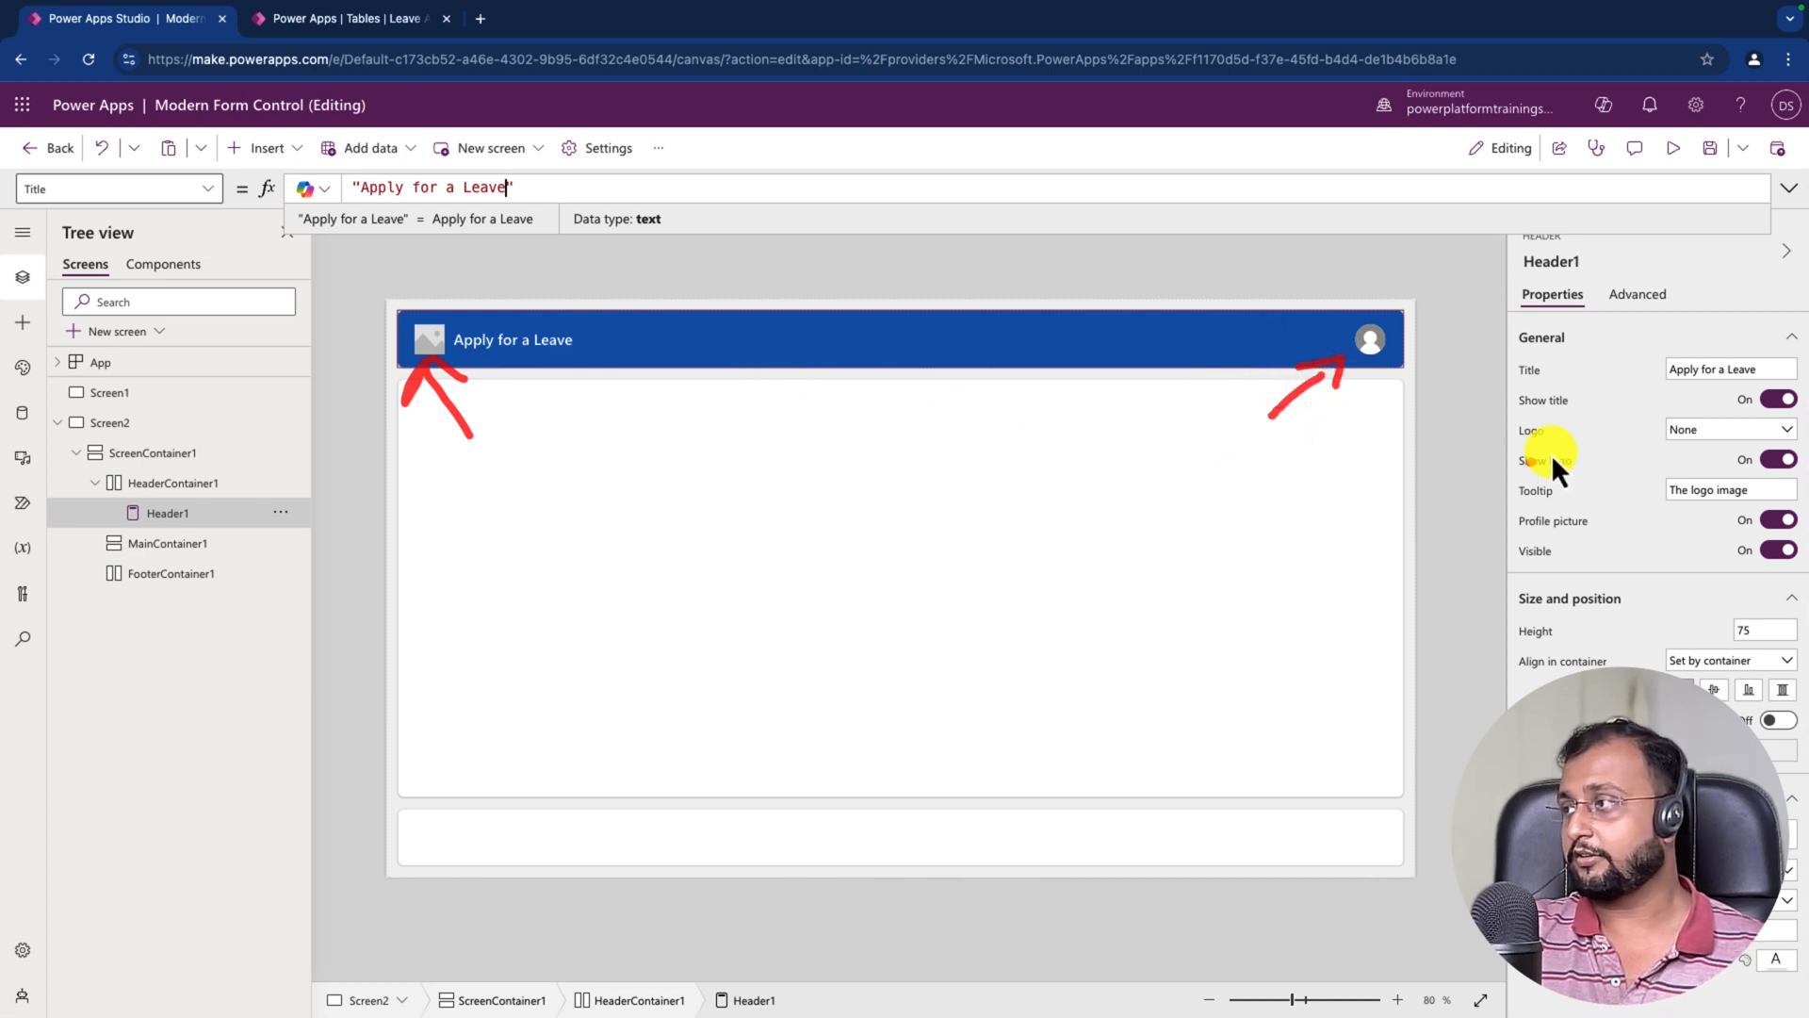
drag(1506, 478, 1621, 478)
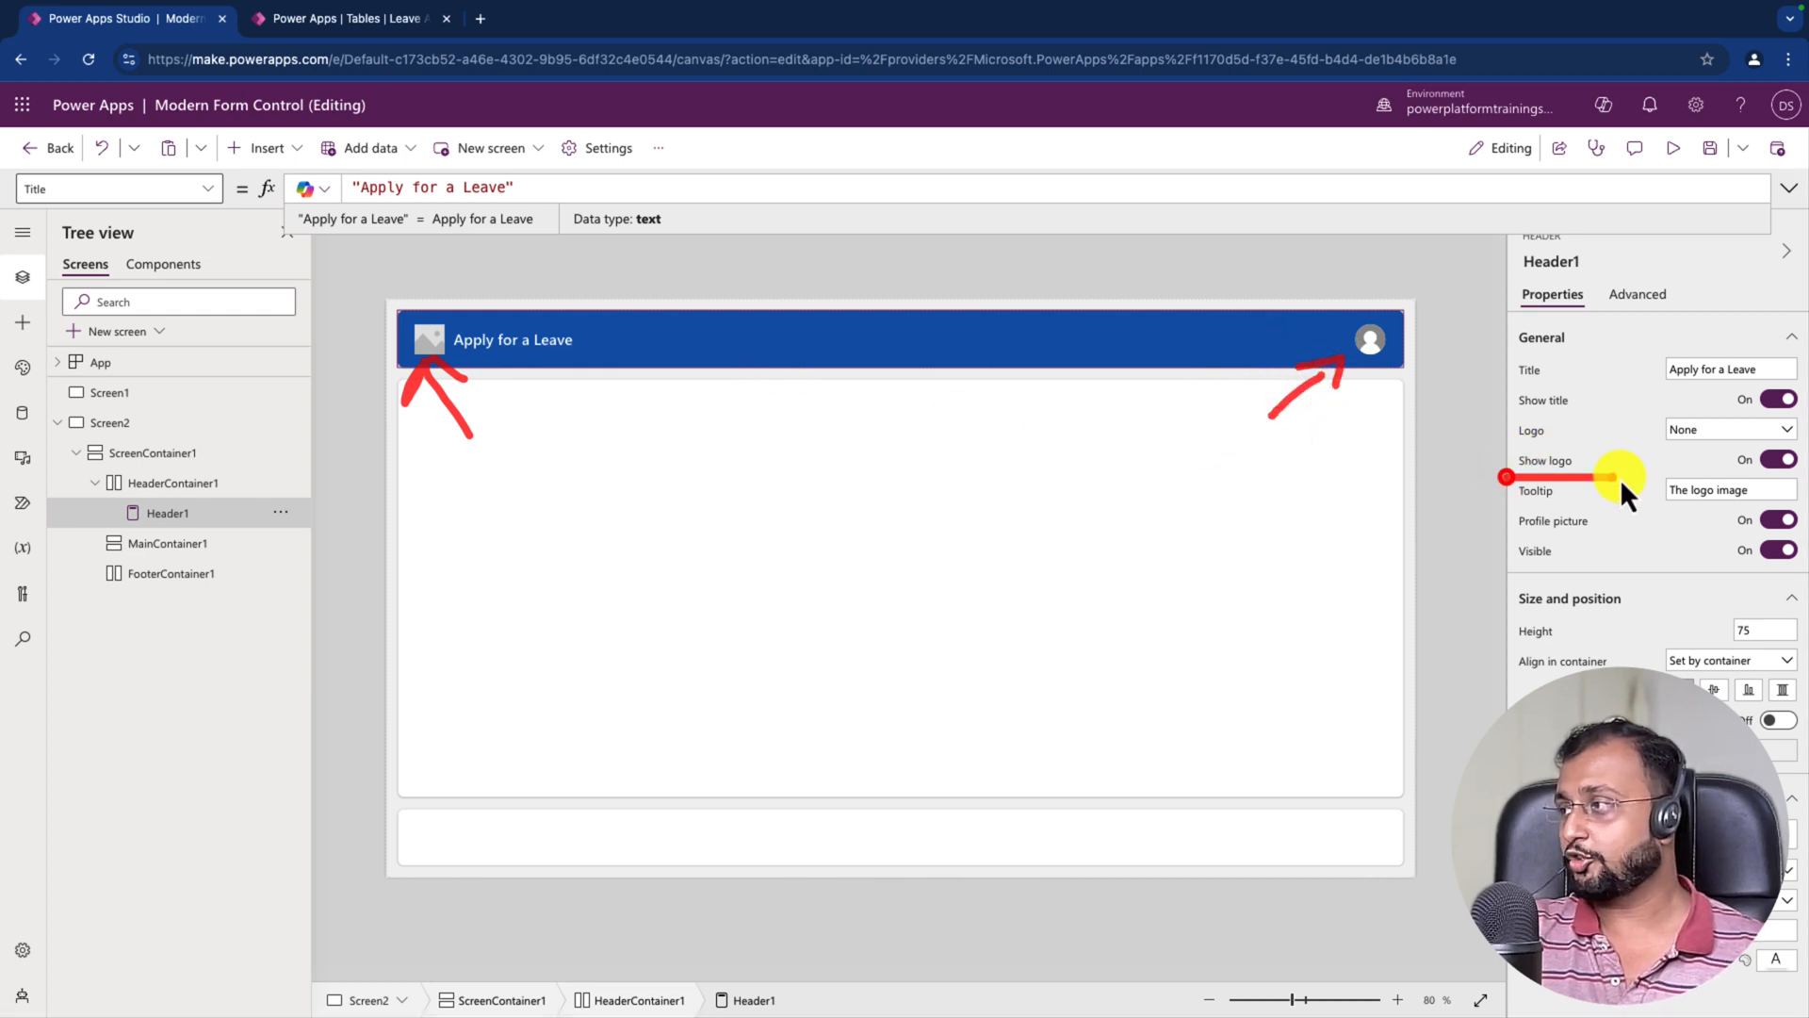
click(1781, 460)
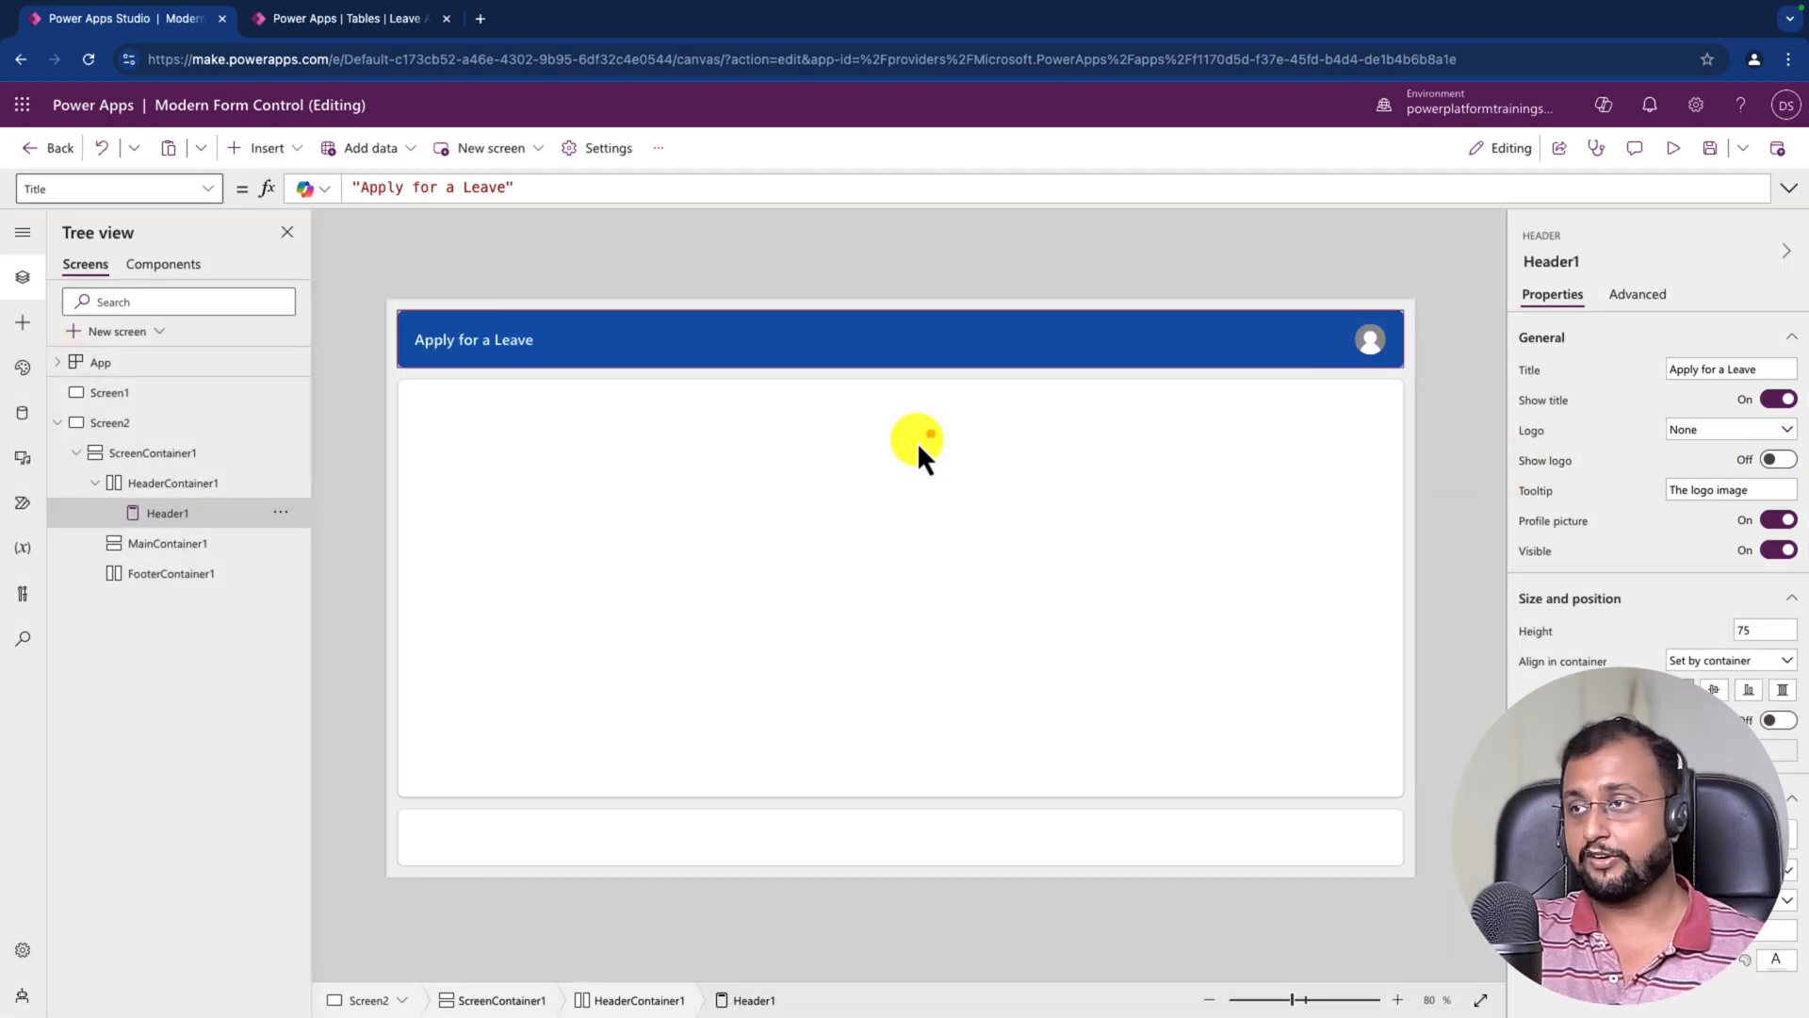
drag(1345, 387, 1428, 396)
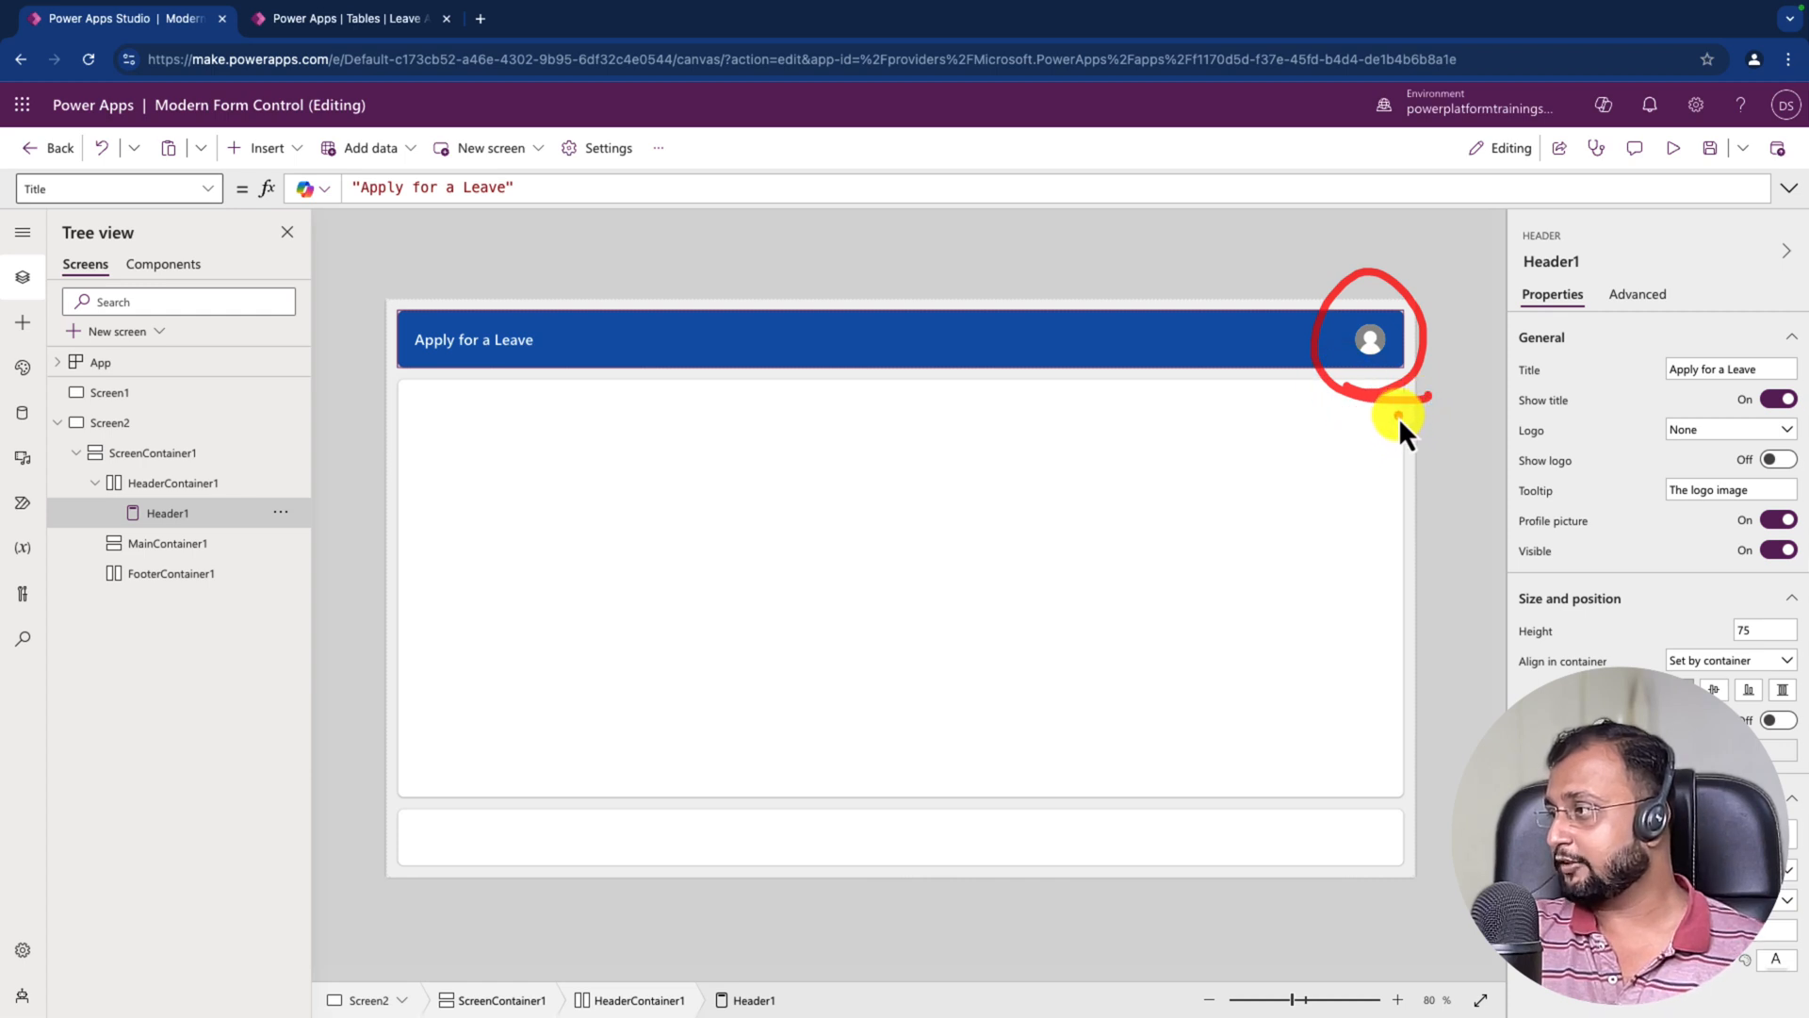
drag(1388, 415, 1496, 511)
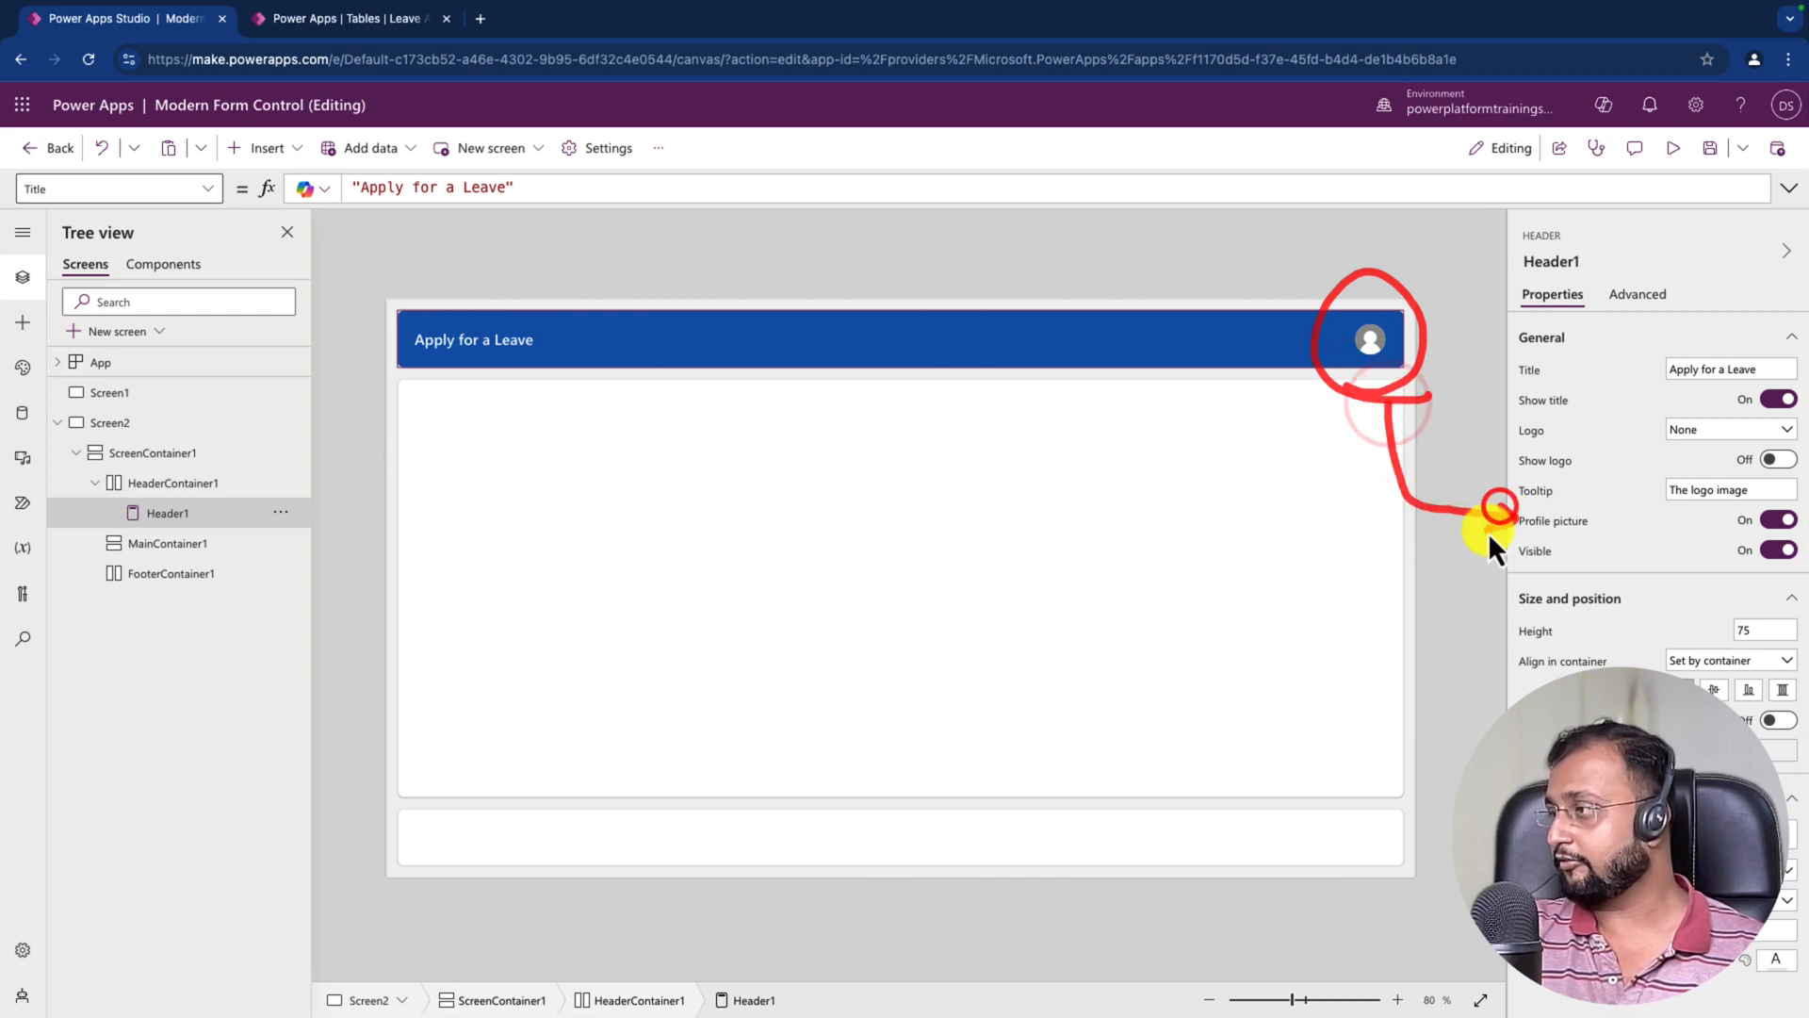
click(1779, 520)
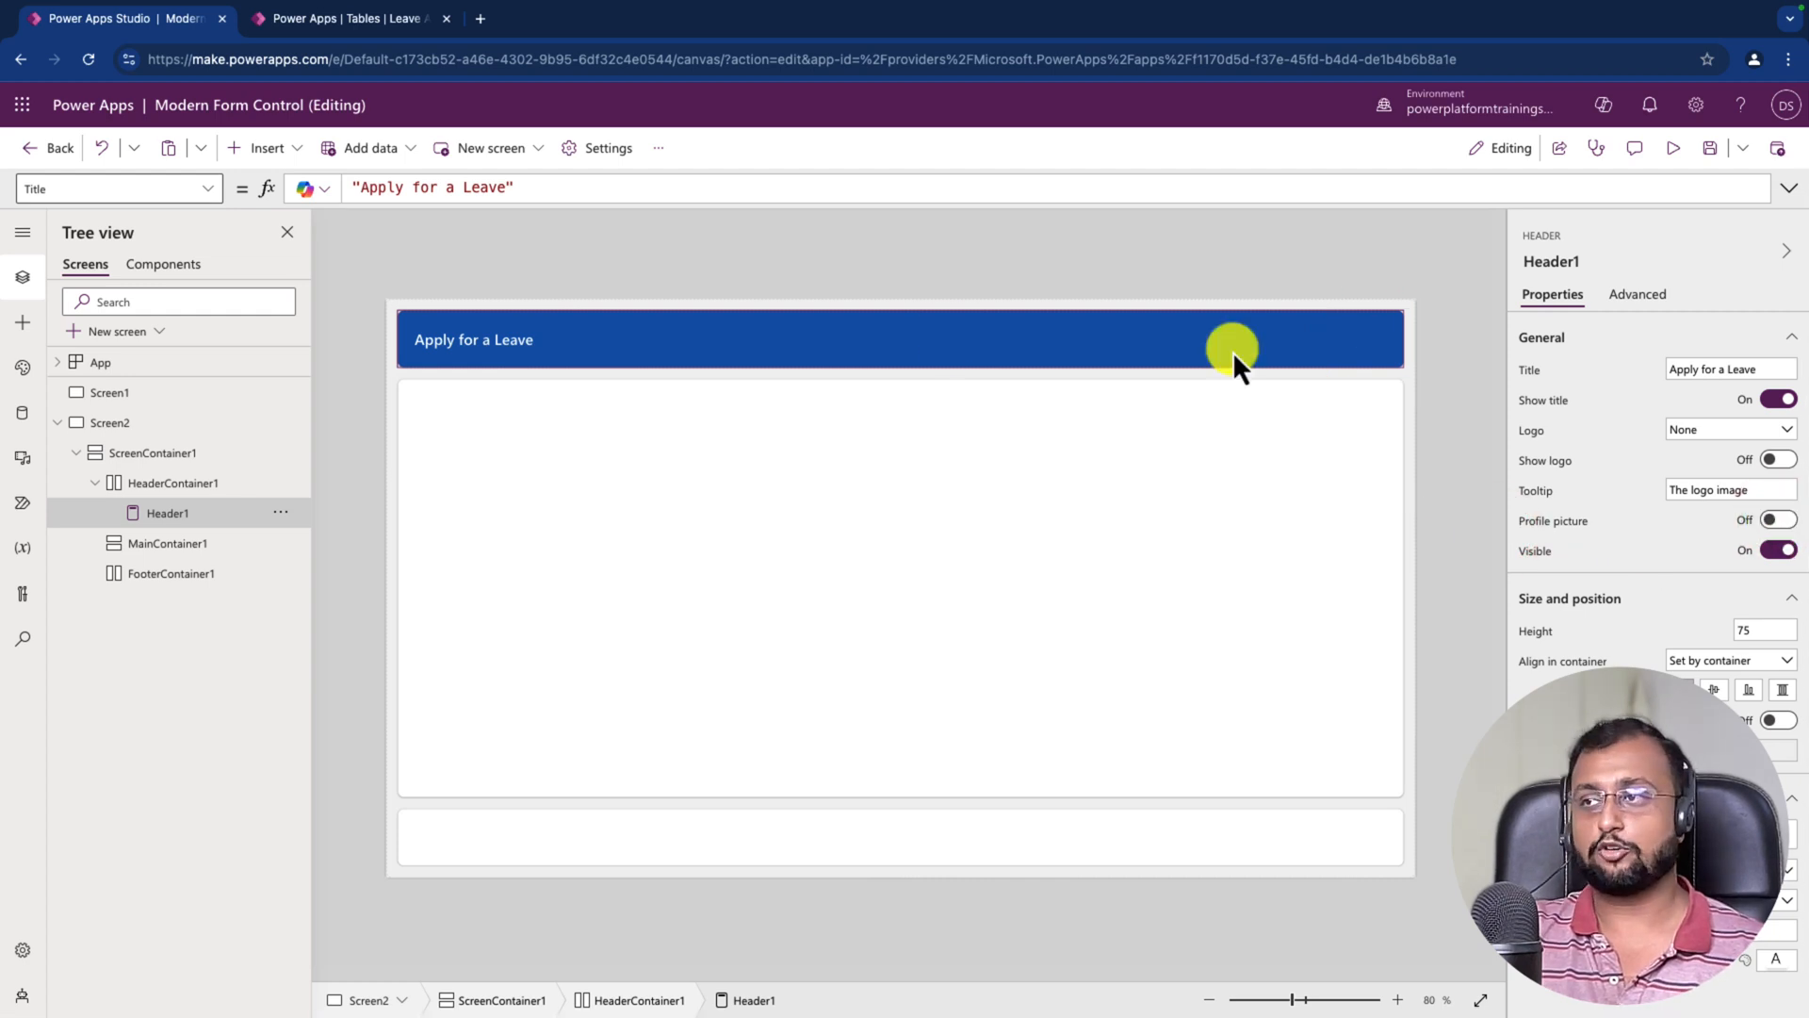
click(868, 341)
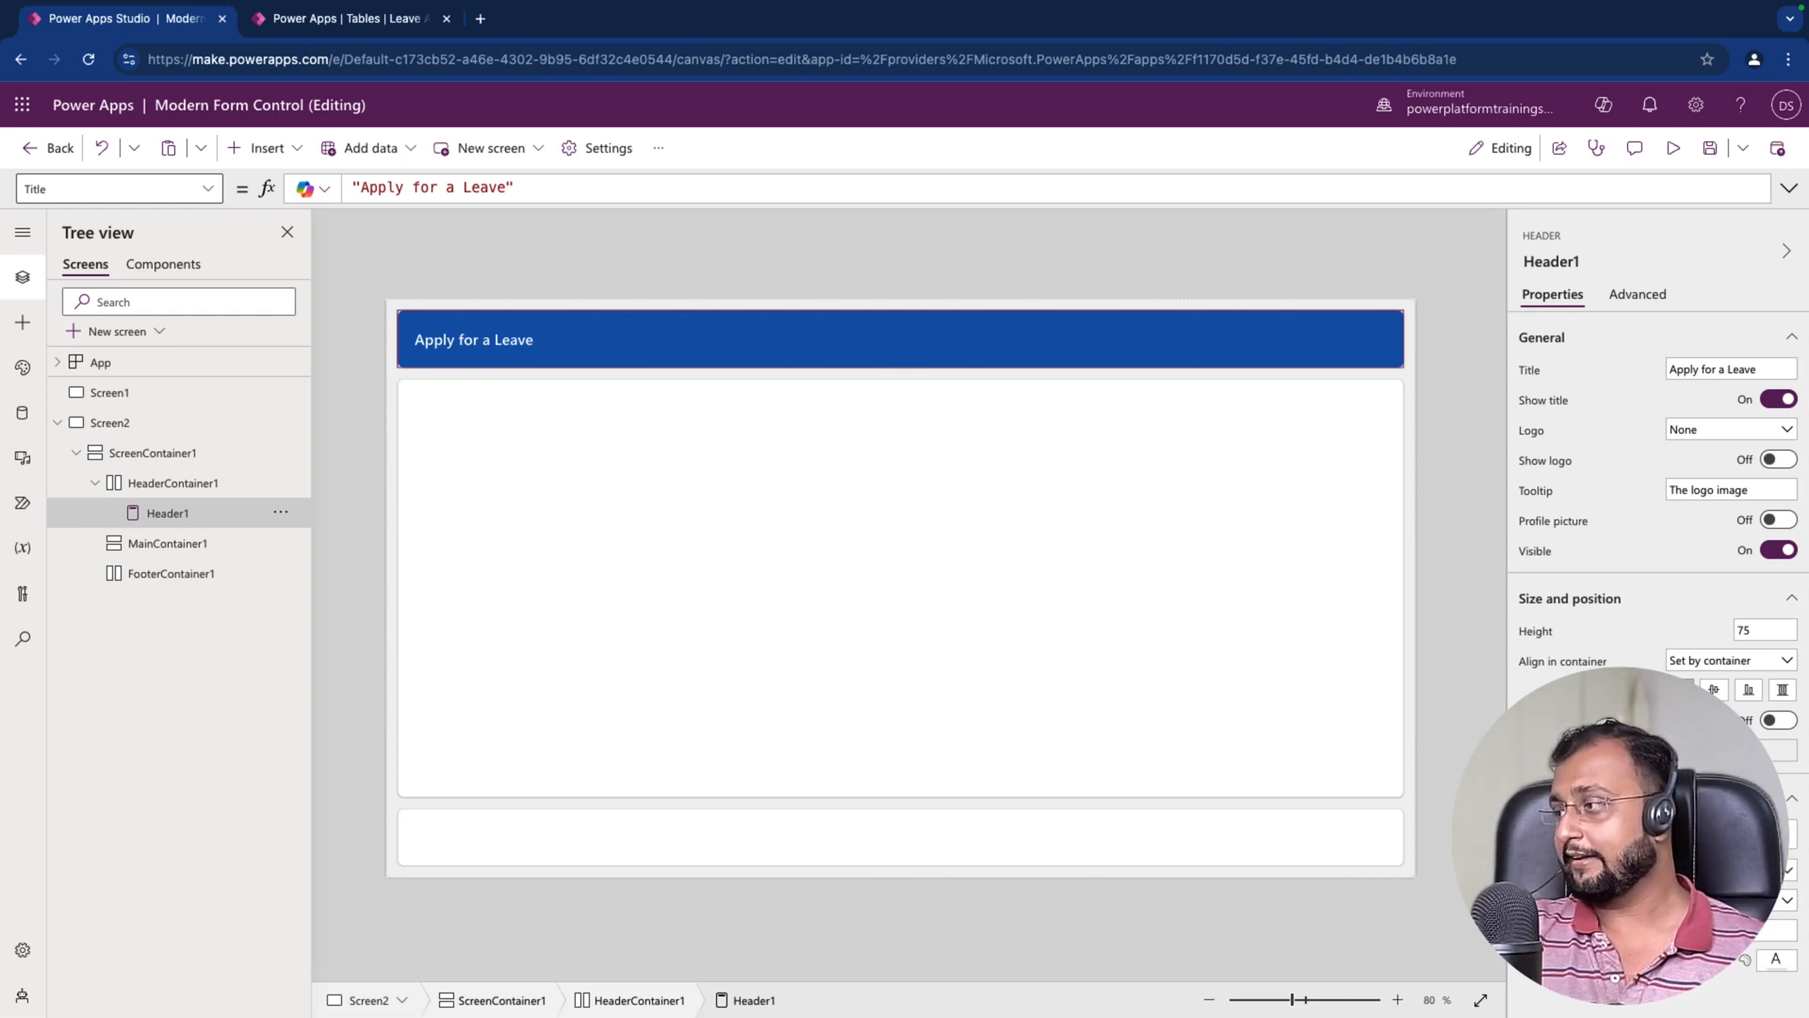
click(1792, 829)
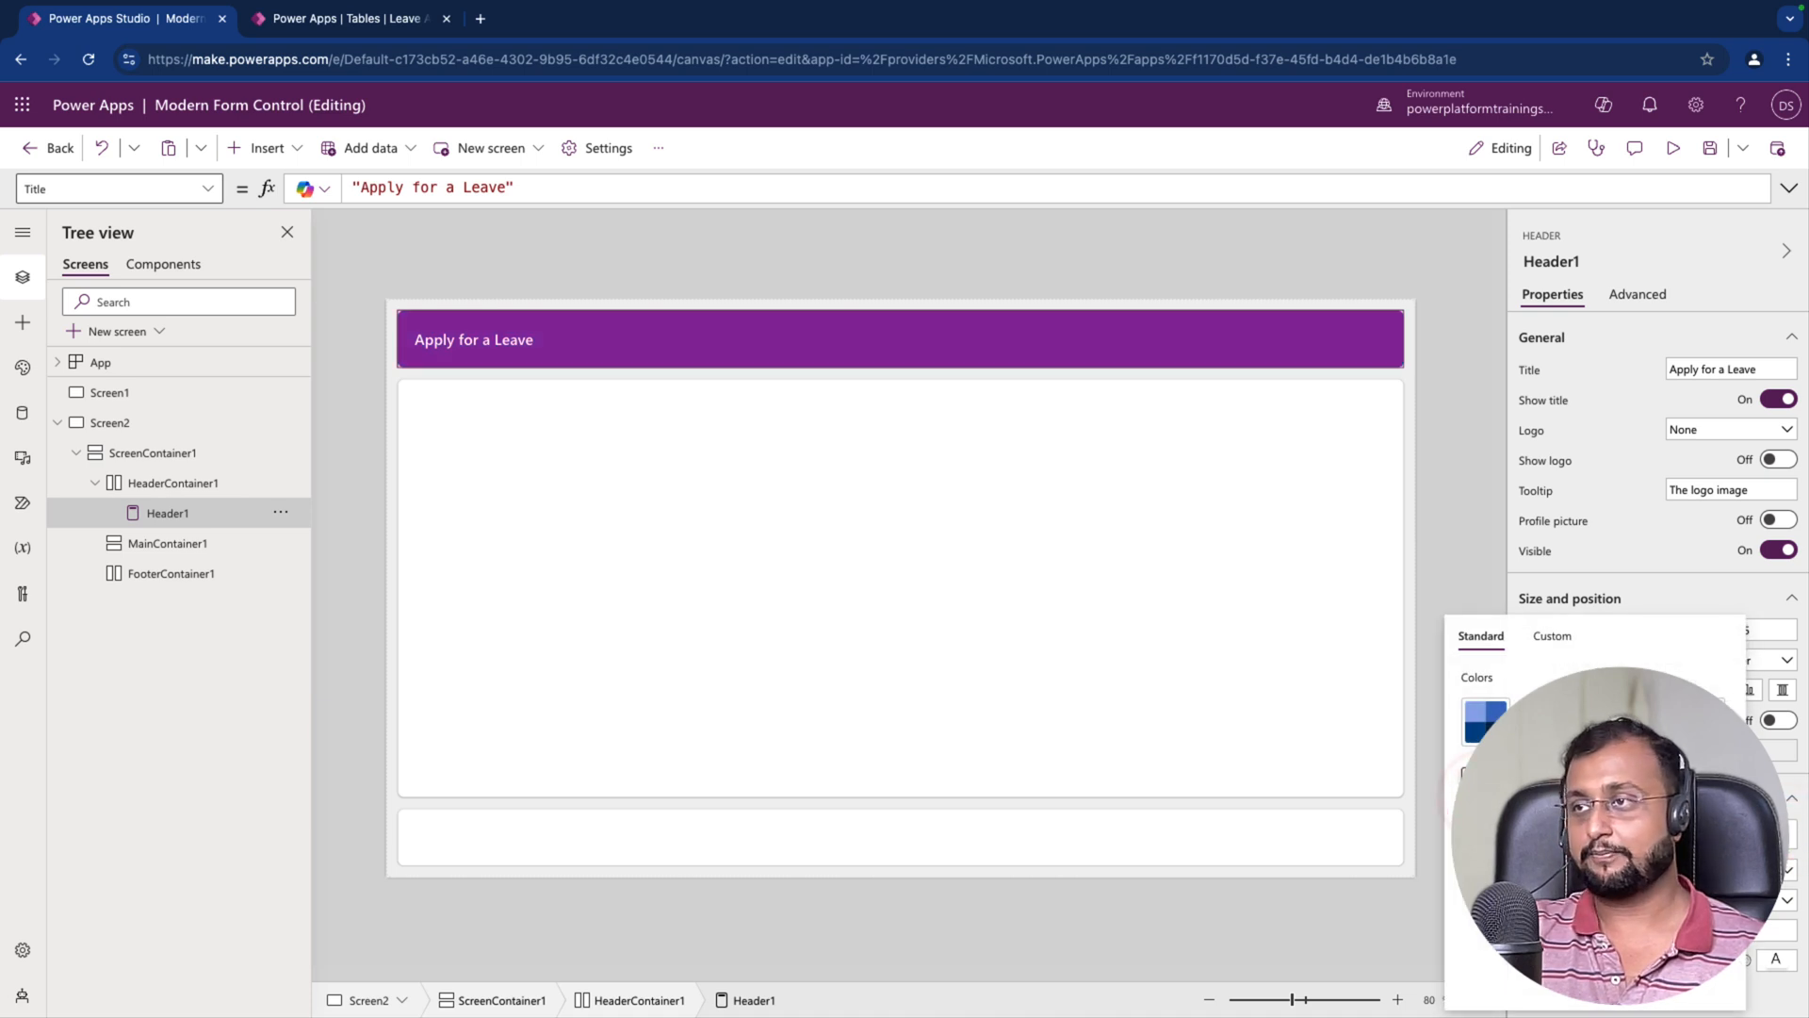
Step: Insert a form into MainContainer1
click(816, 268)
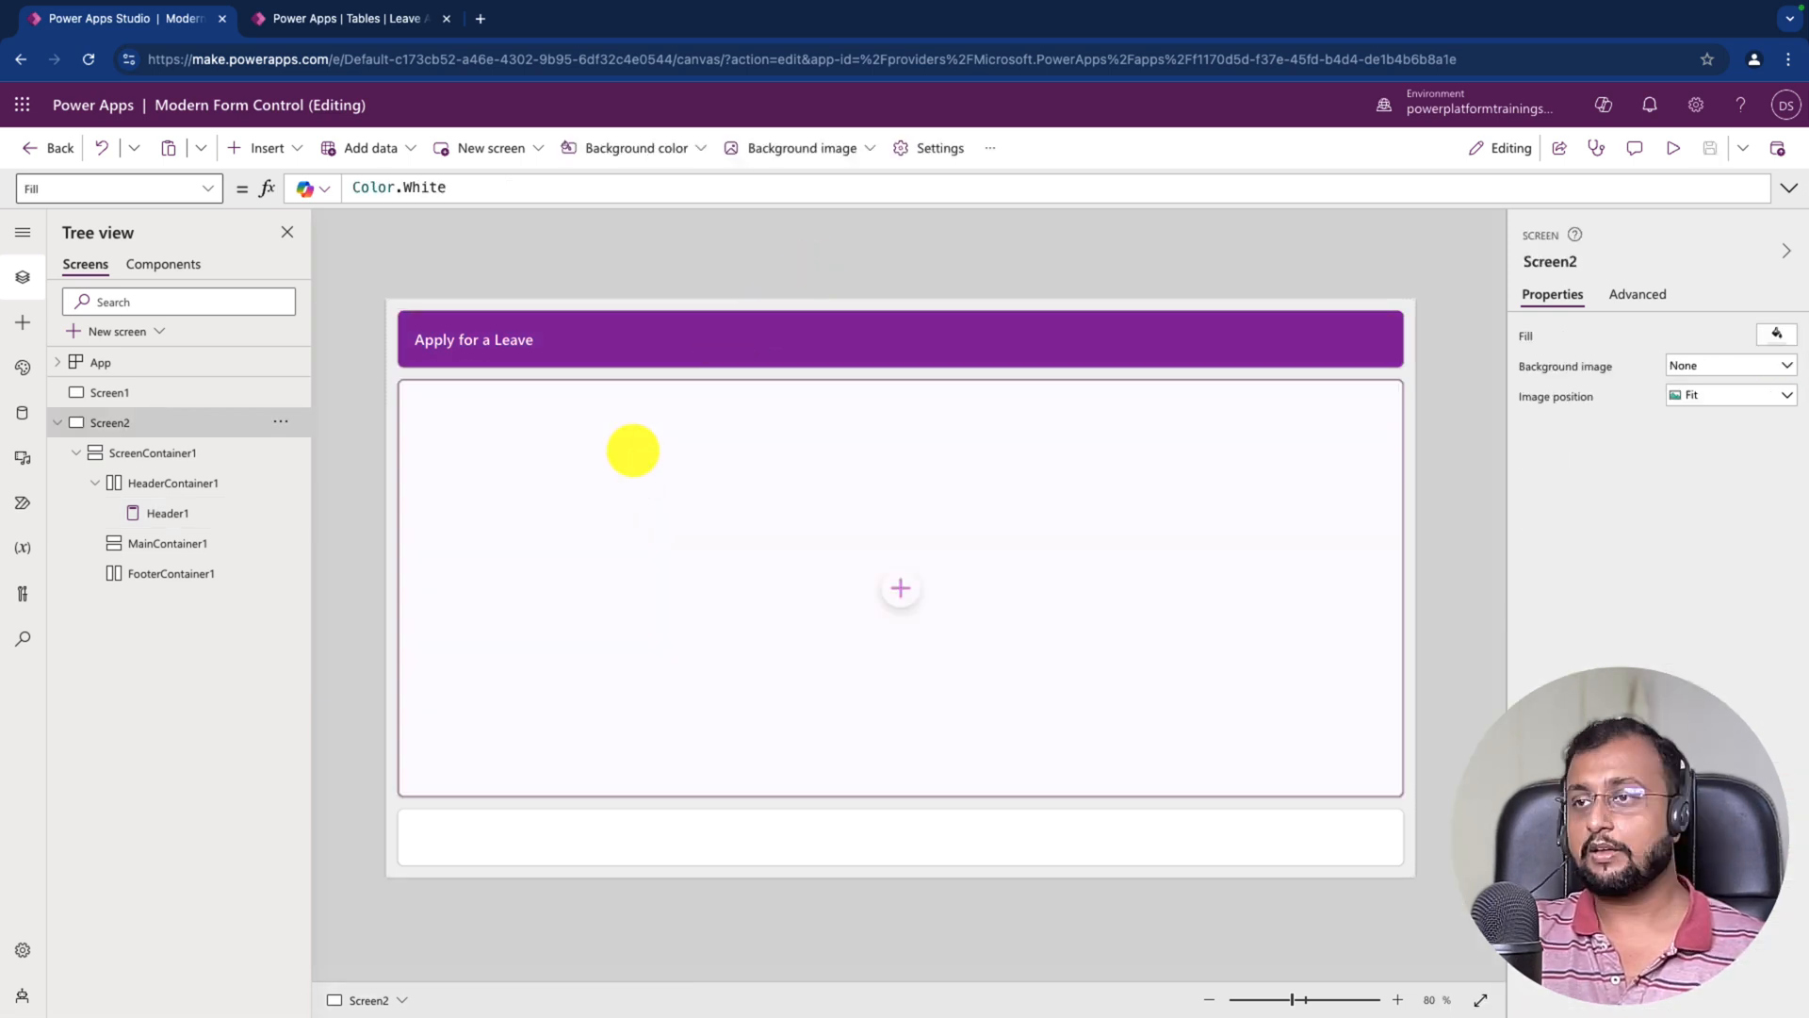
click(630, 452)
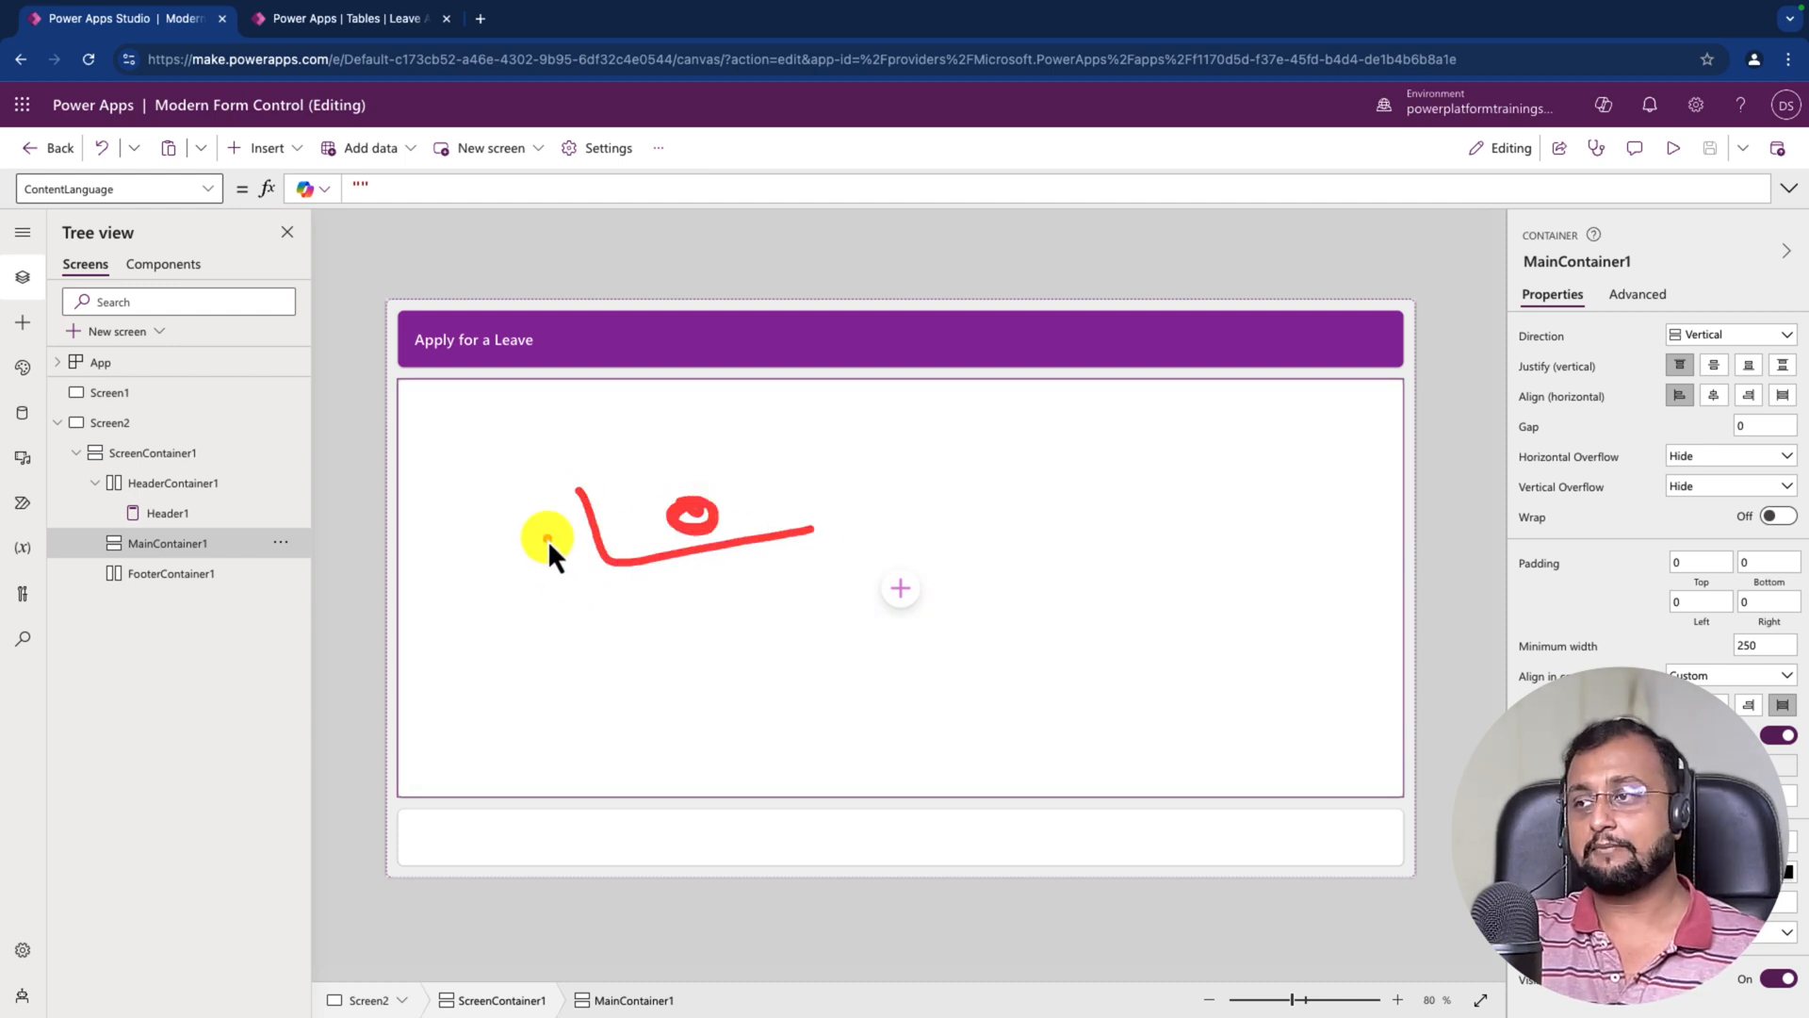
drag(547, 539, 837, 576)
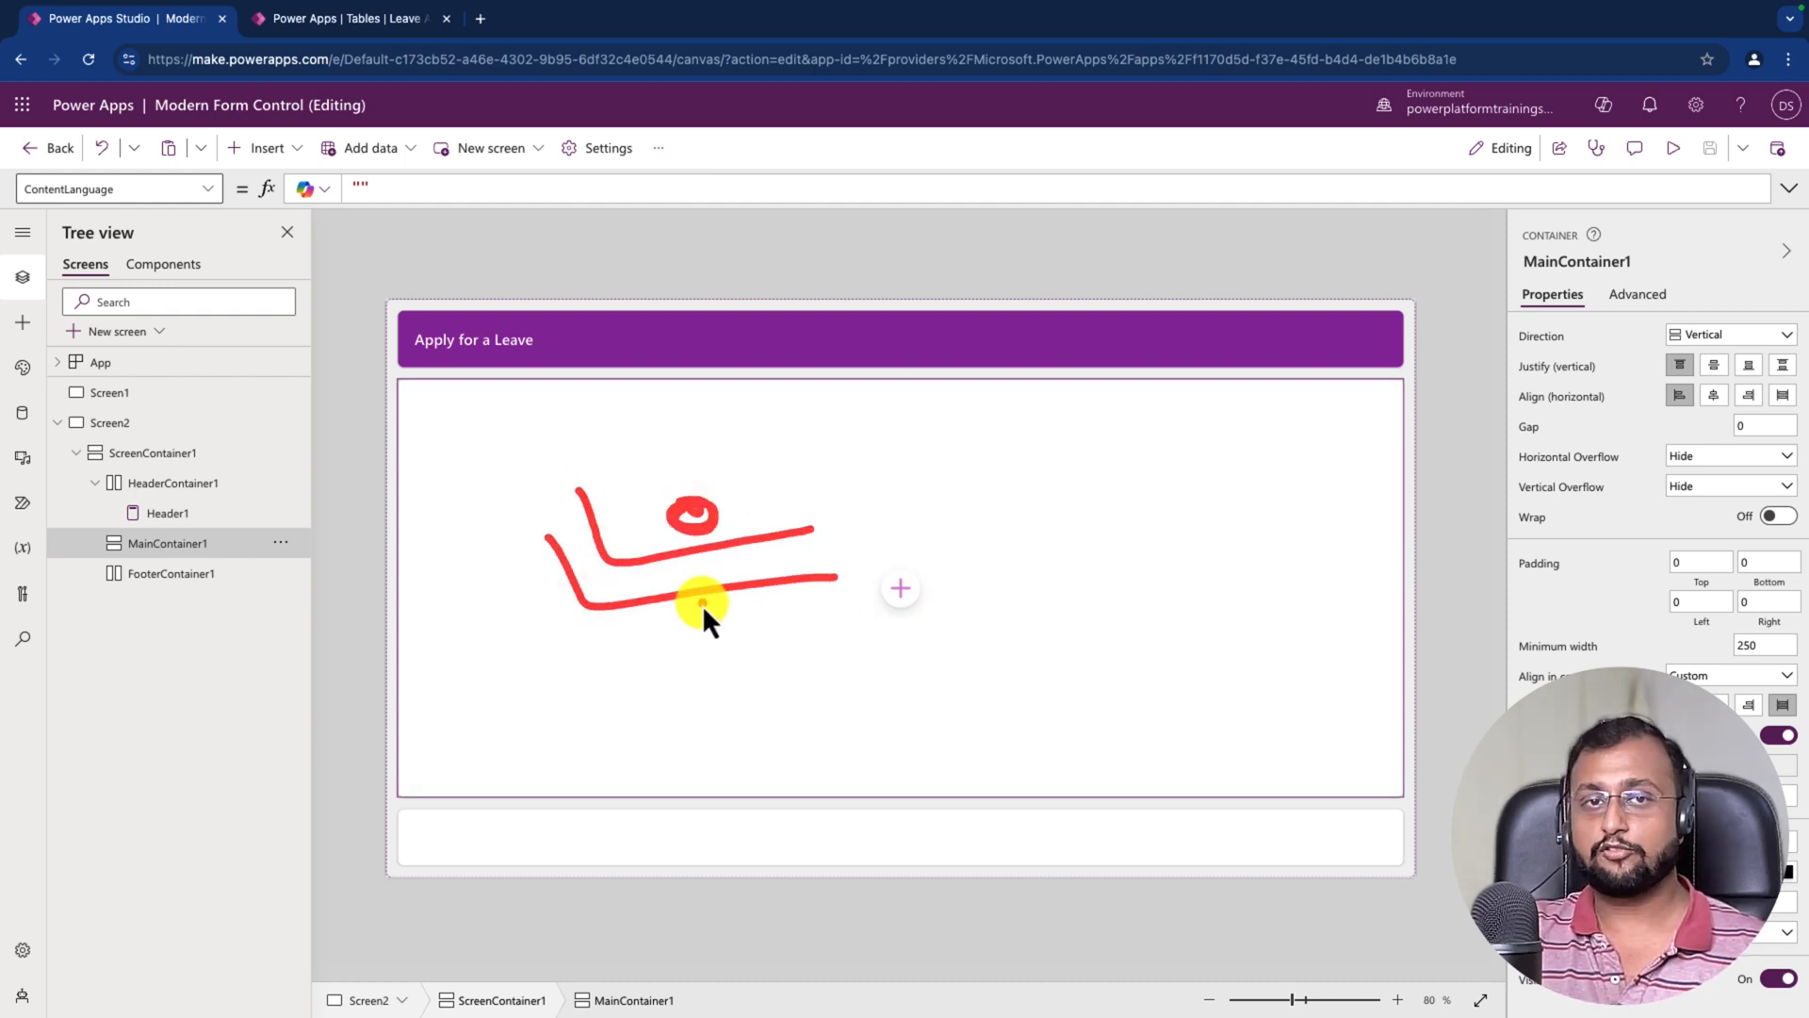
key(Escape)
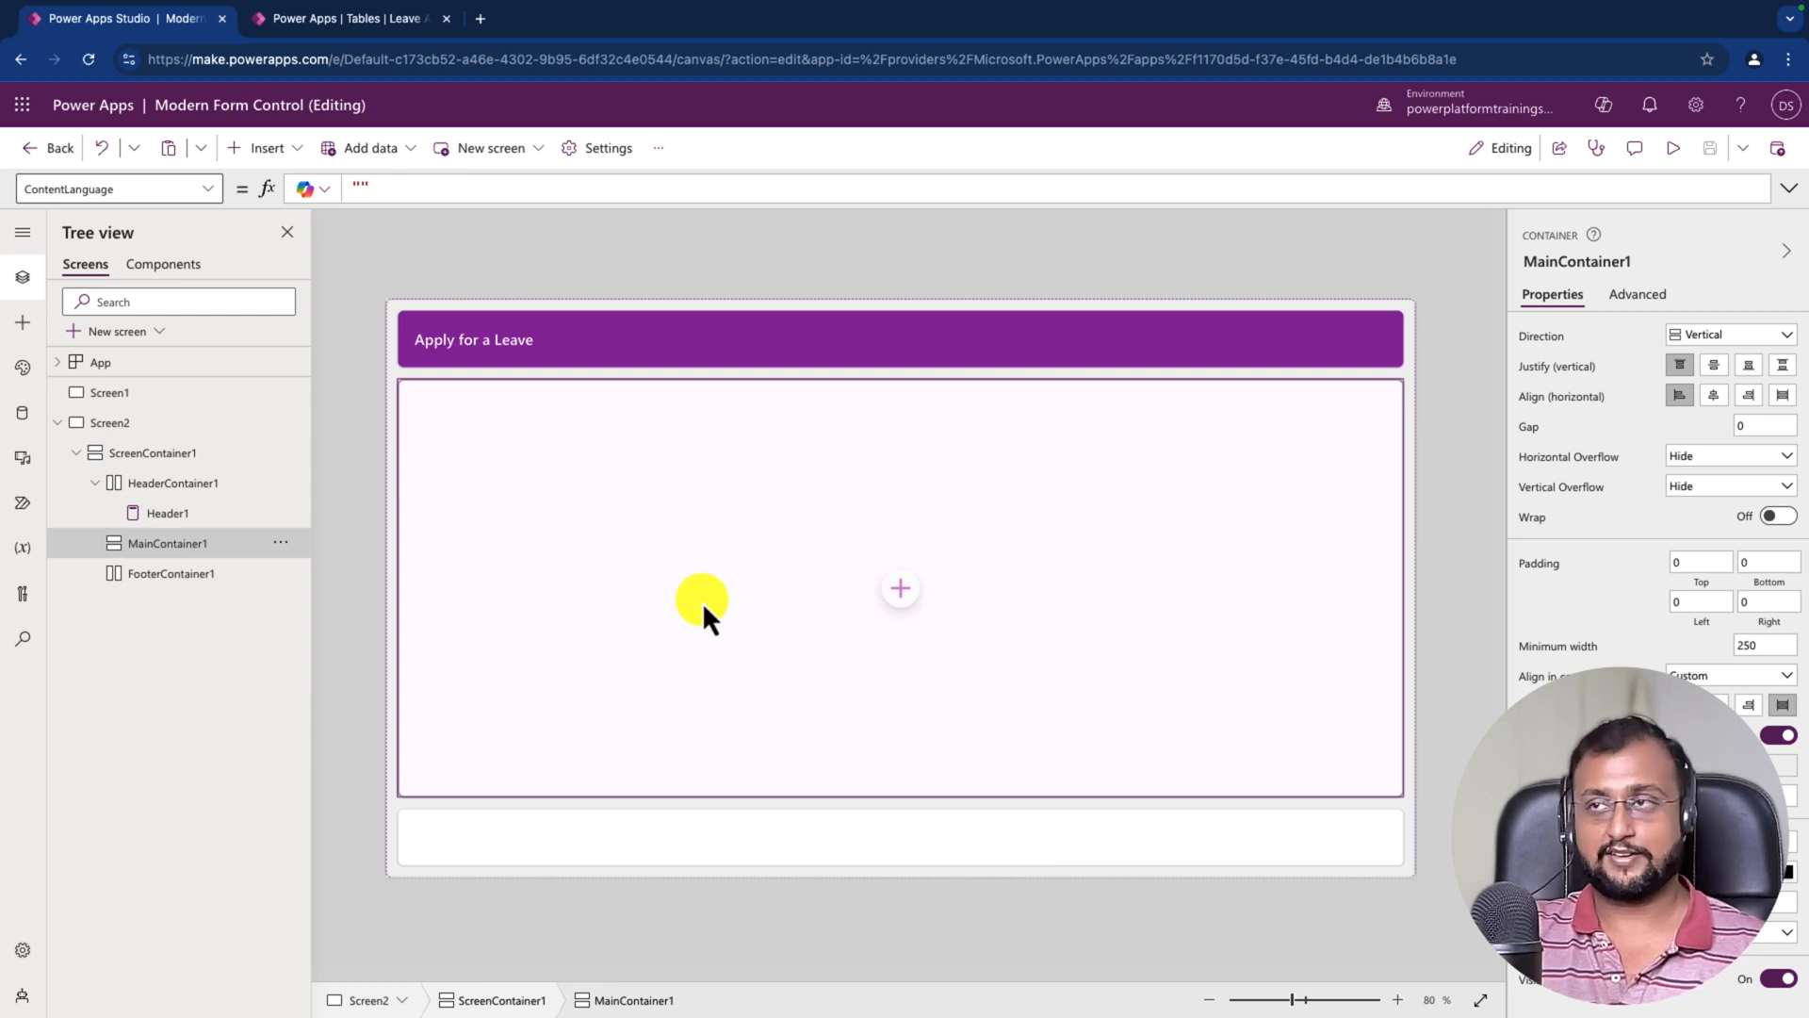
click(294, 150)
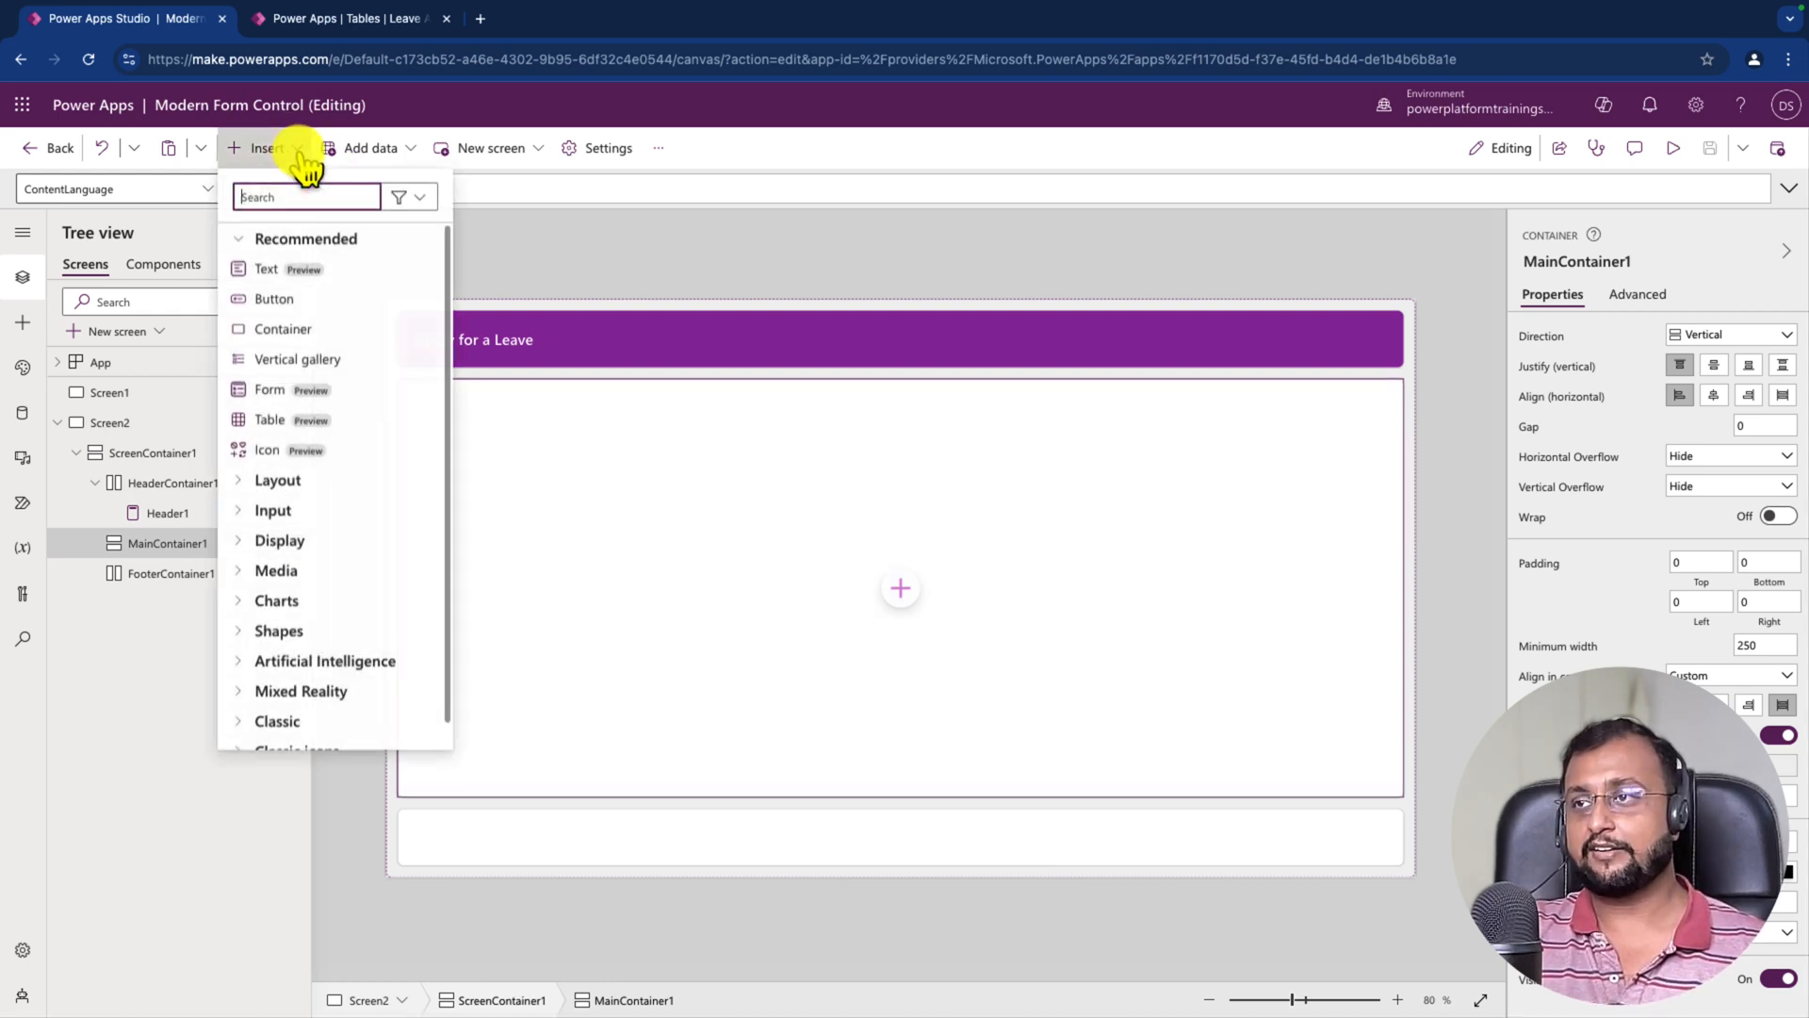
click(344, 392)
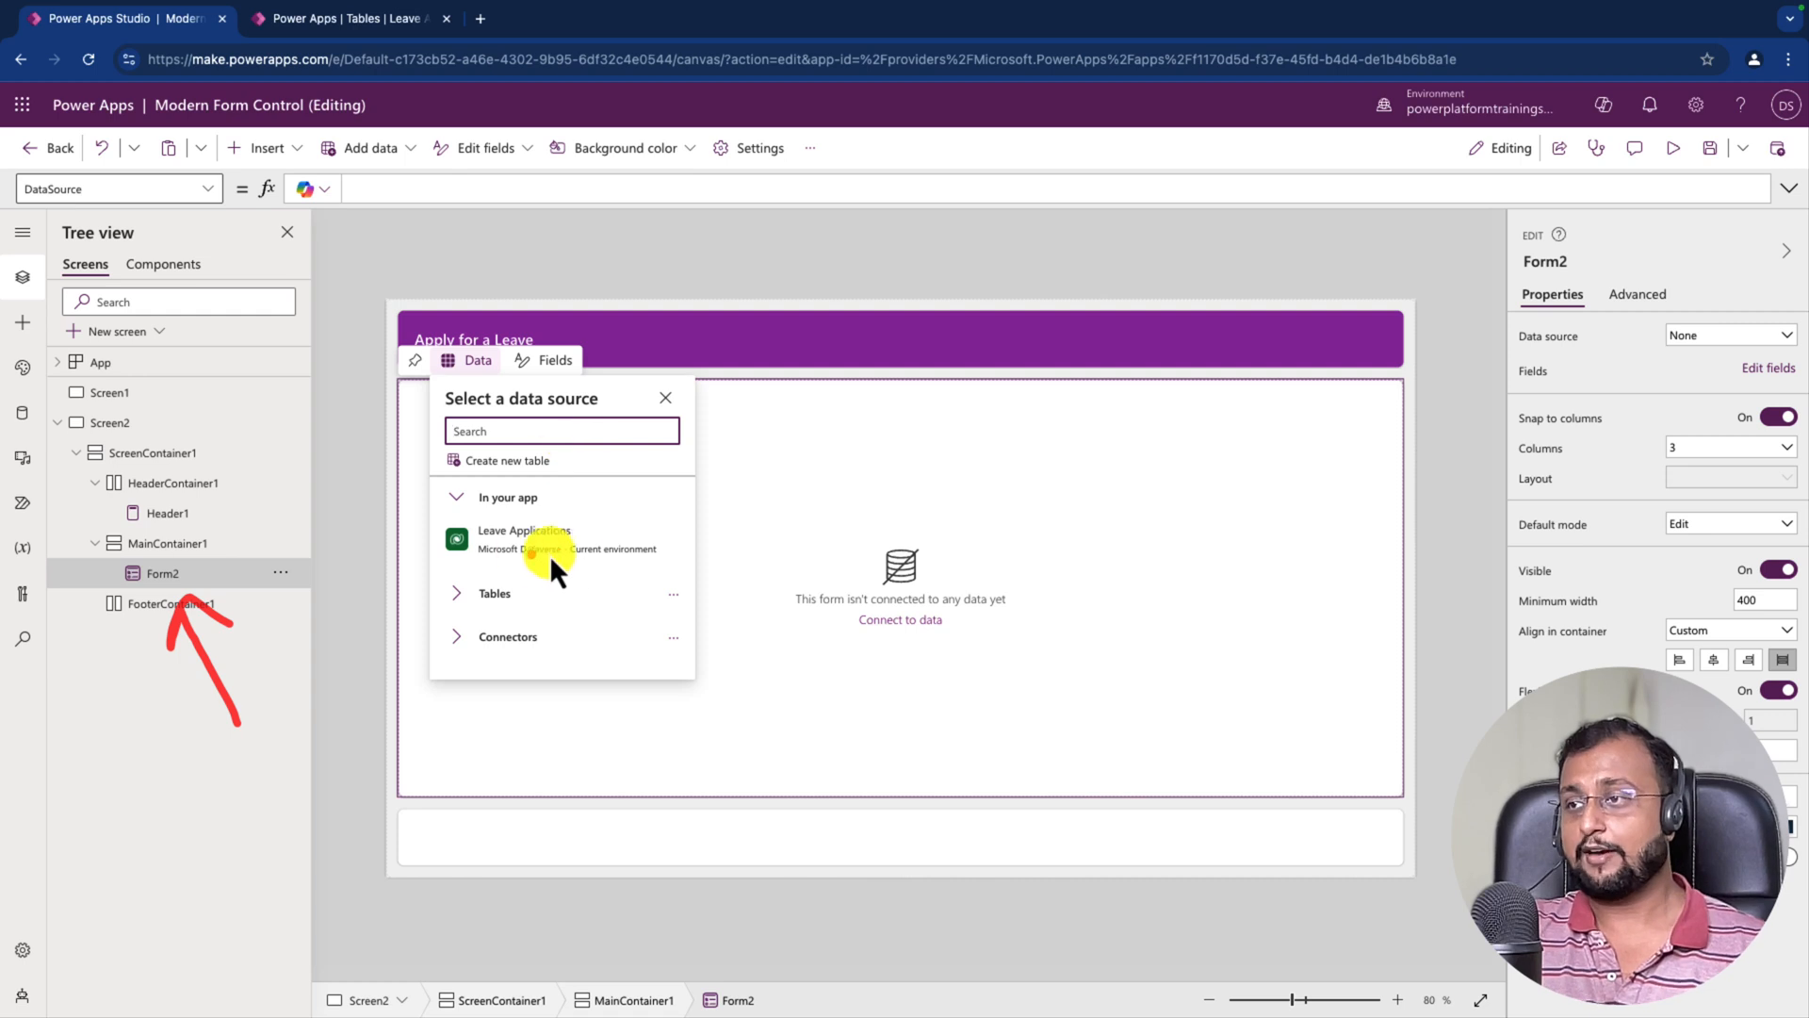
Step: Set the new form's data source to Leave Applications
drag(513, 568, 560, 511)
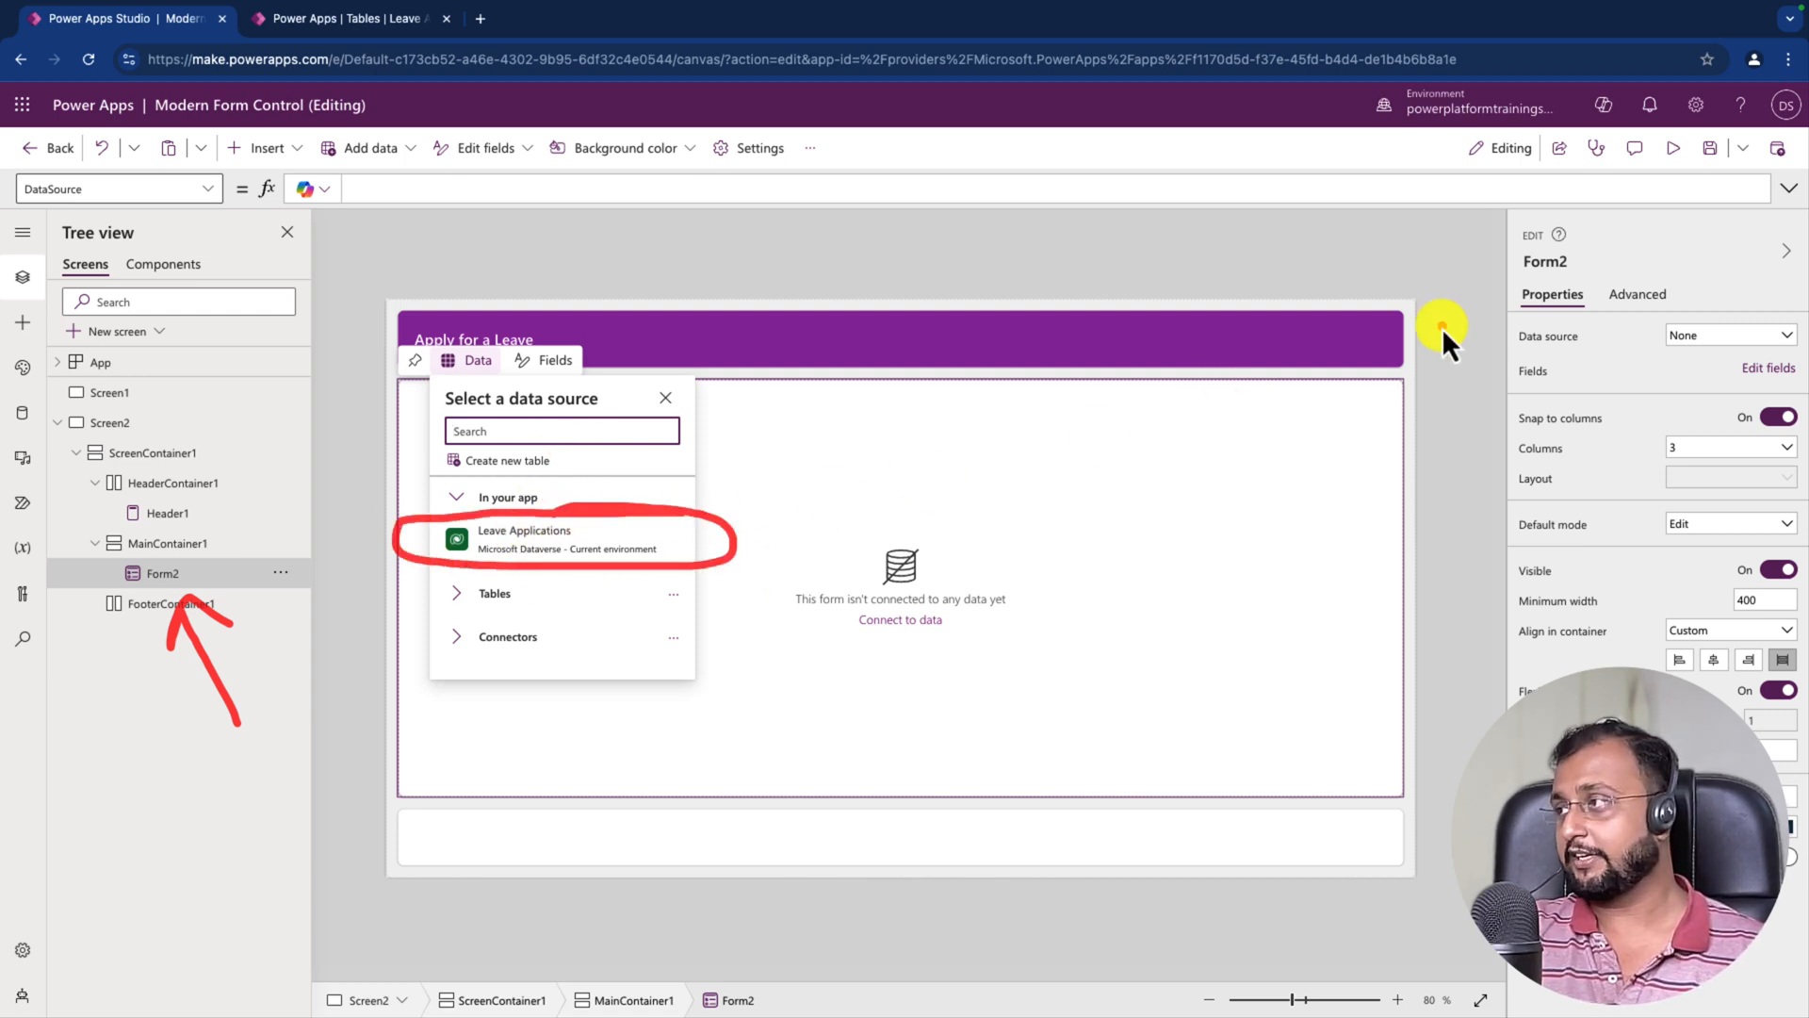
mouse_move(1519, 360)
mouse_down()
mouse_move(1795, 382)
mouse_move(1587, 318)
mouse_up()
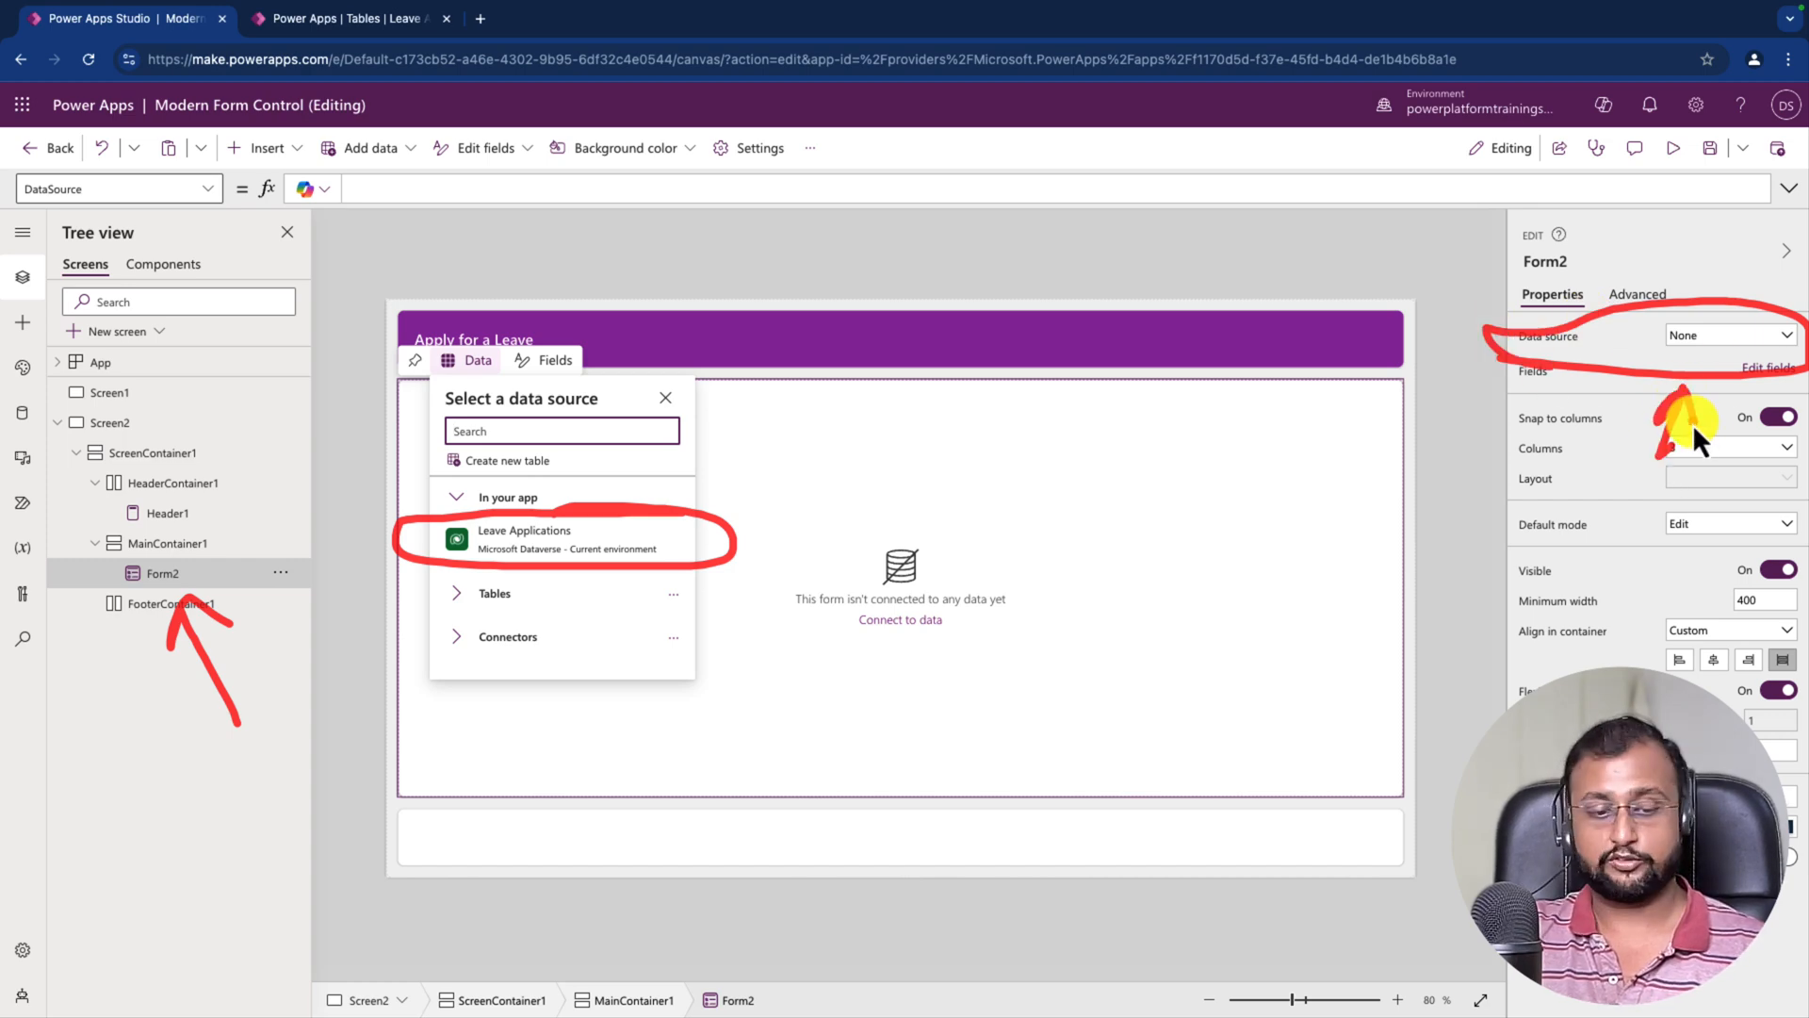
click(1734, 337)
click(1657, 479)
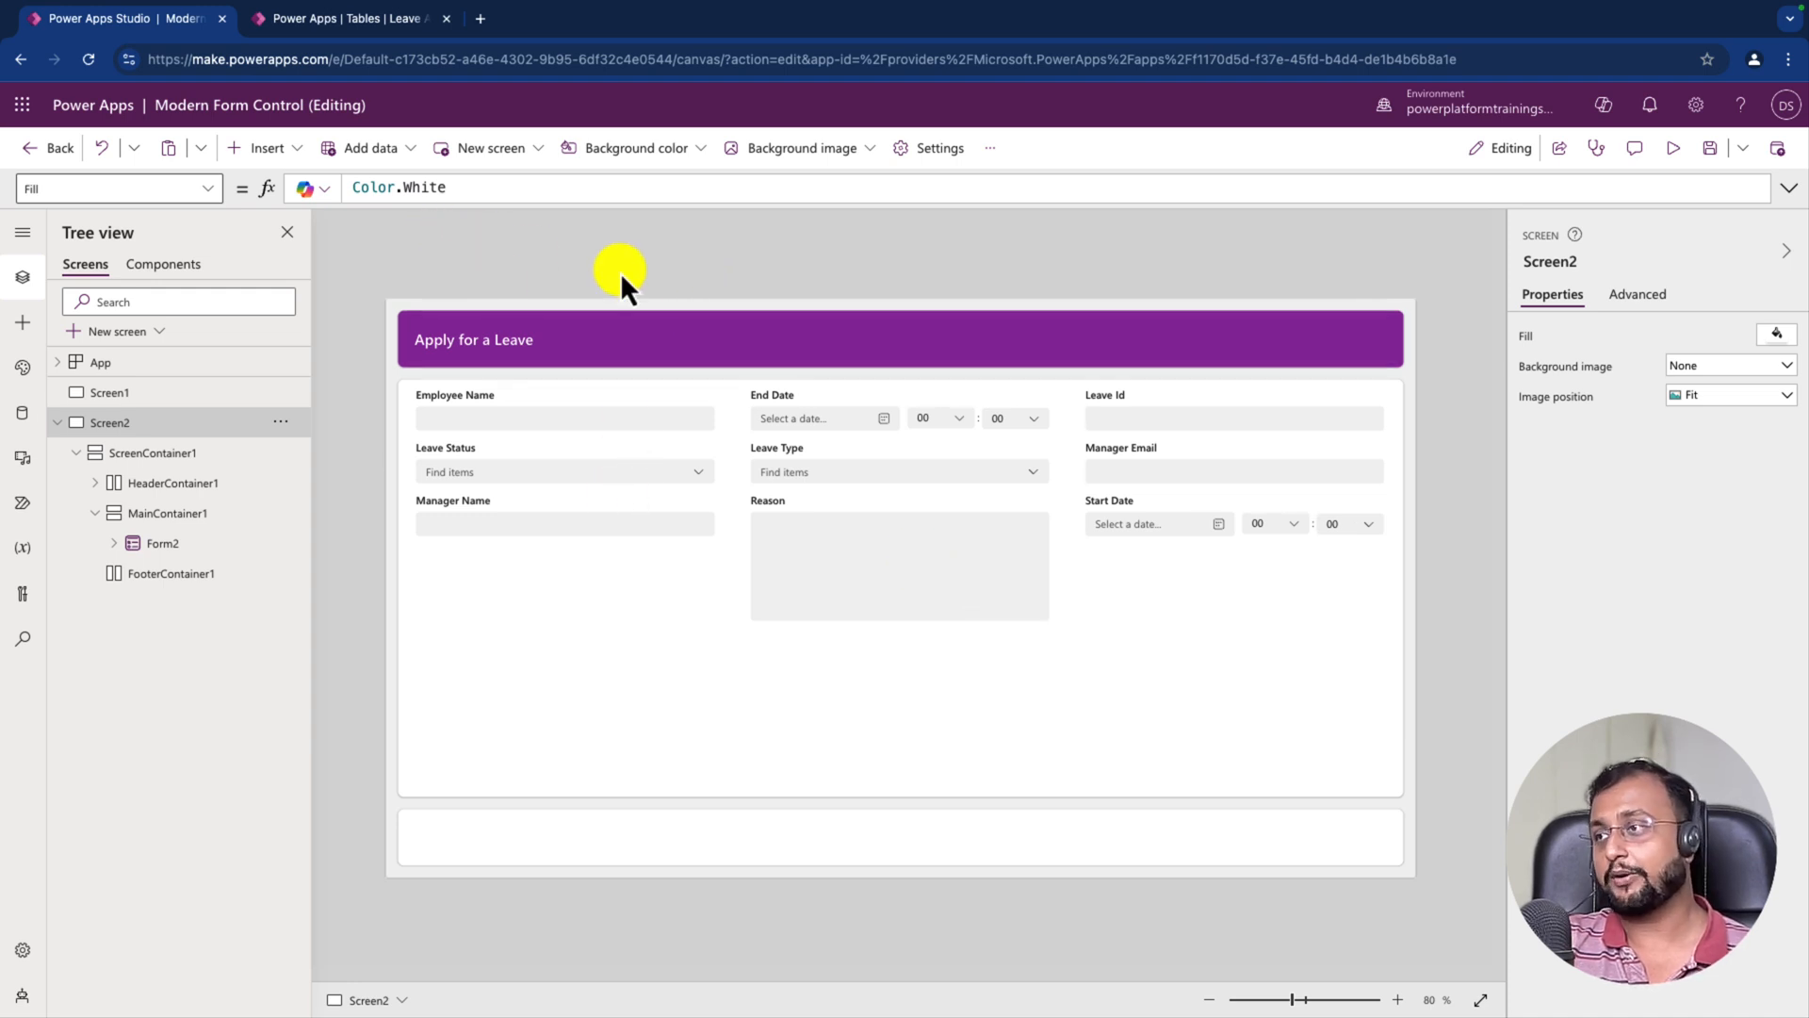
Step: Insert a classic Edit form, found by searching 'for', and bind it to Leave Applications
click(287, 152)
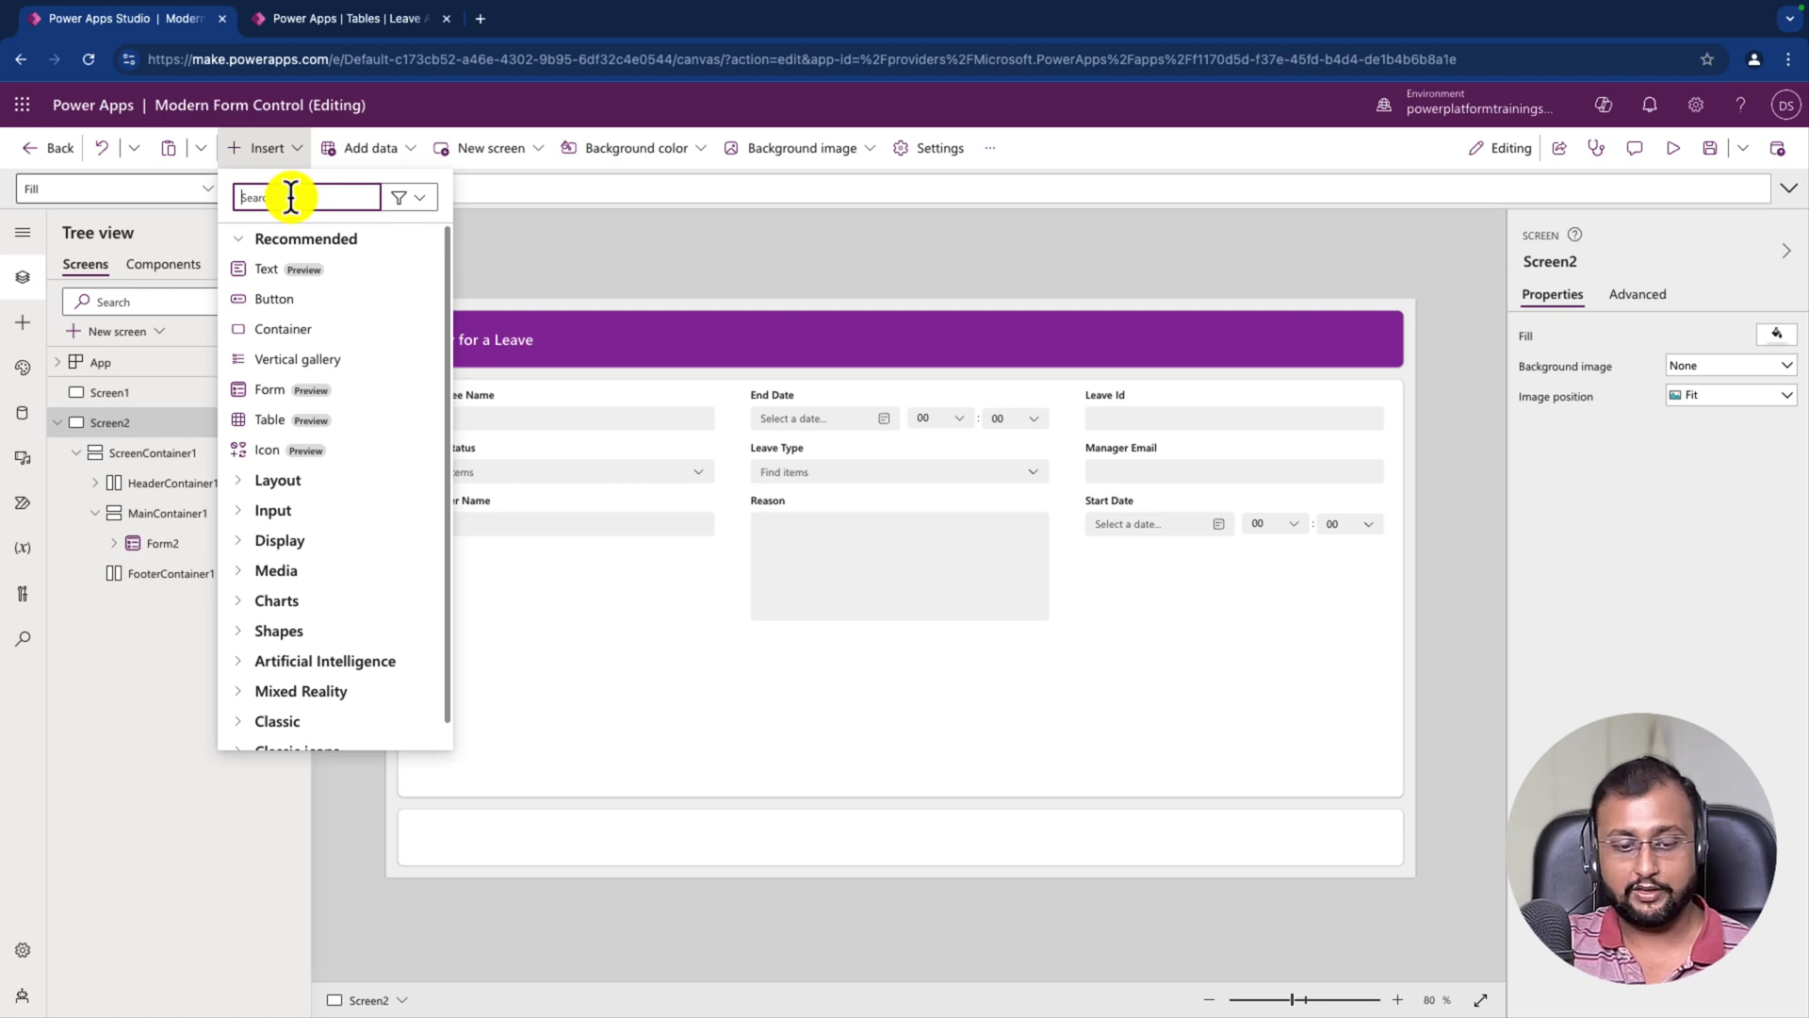
text(for)
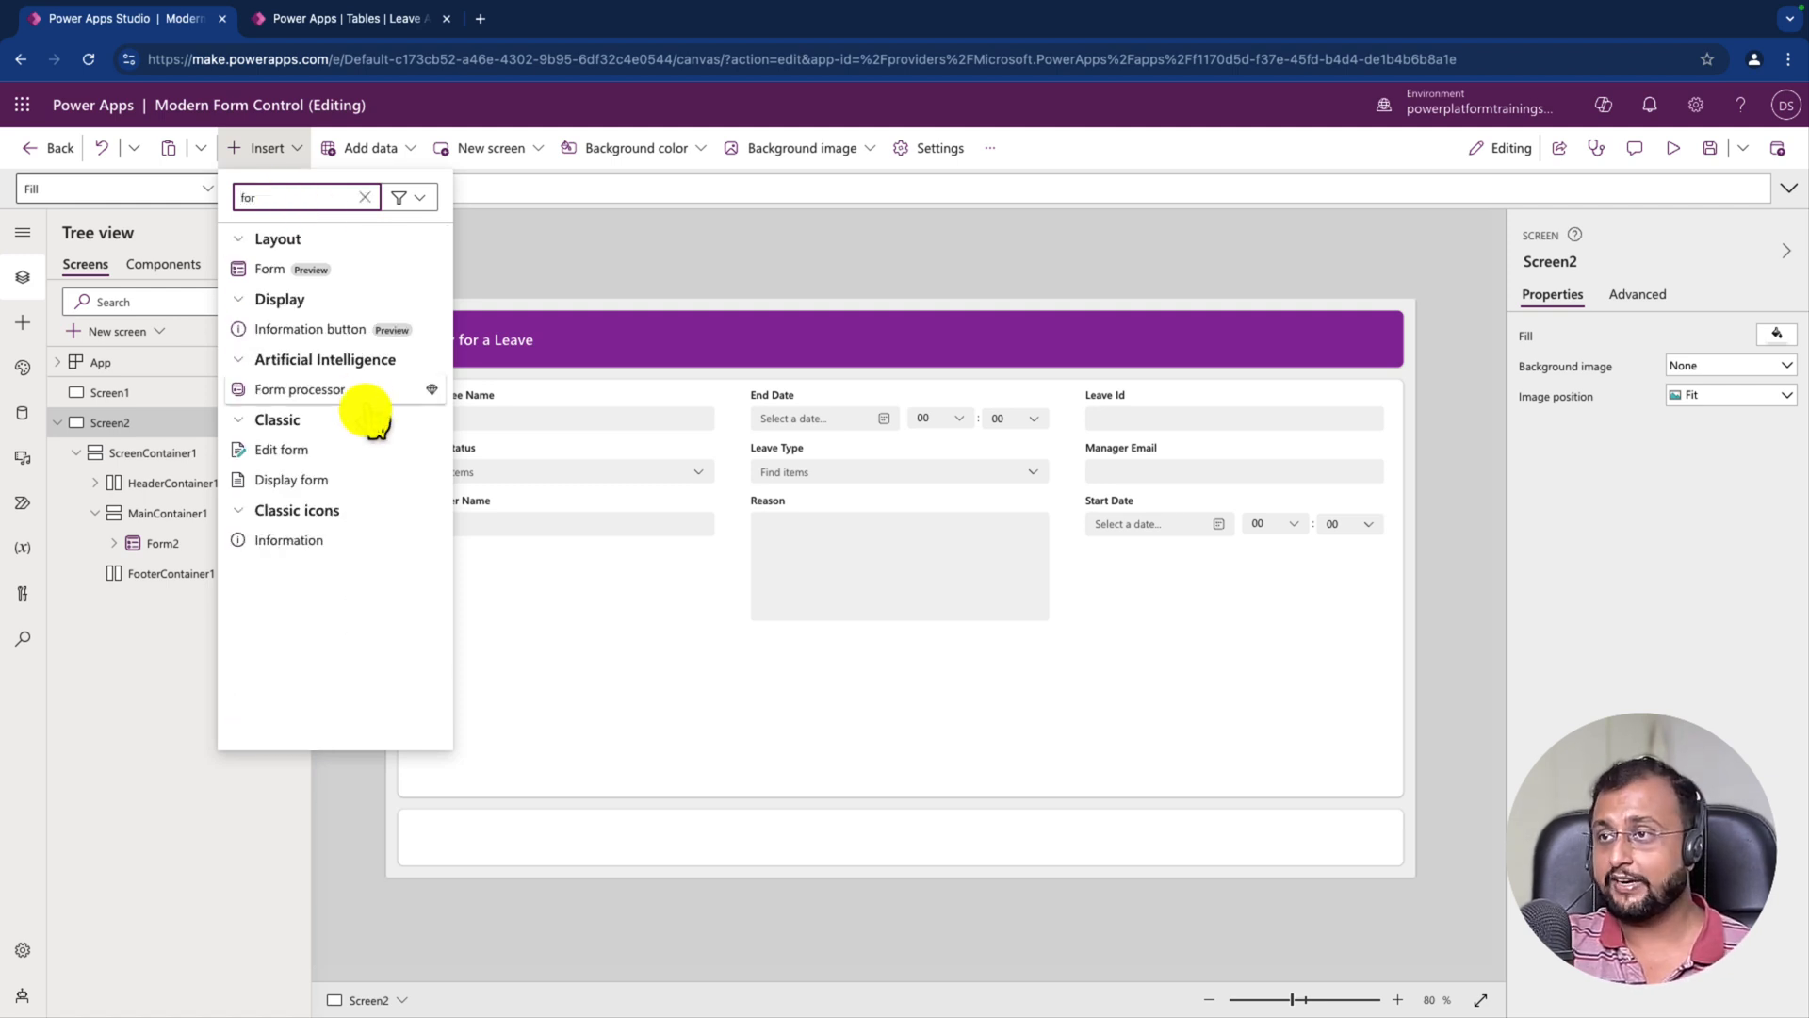
click(351, 451)
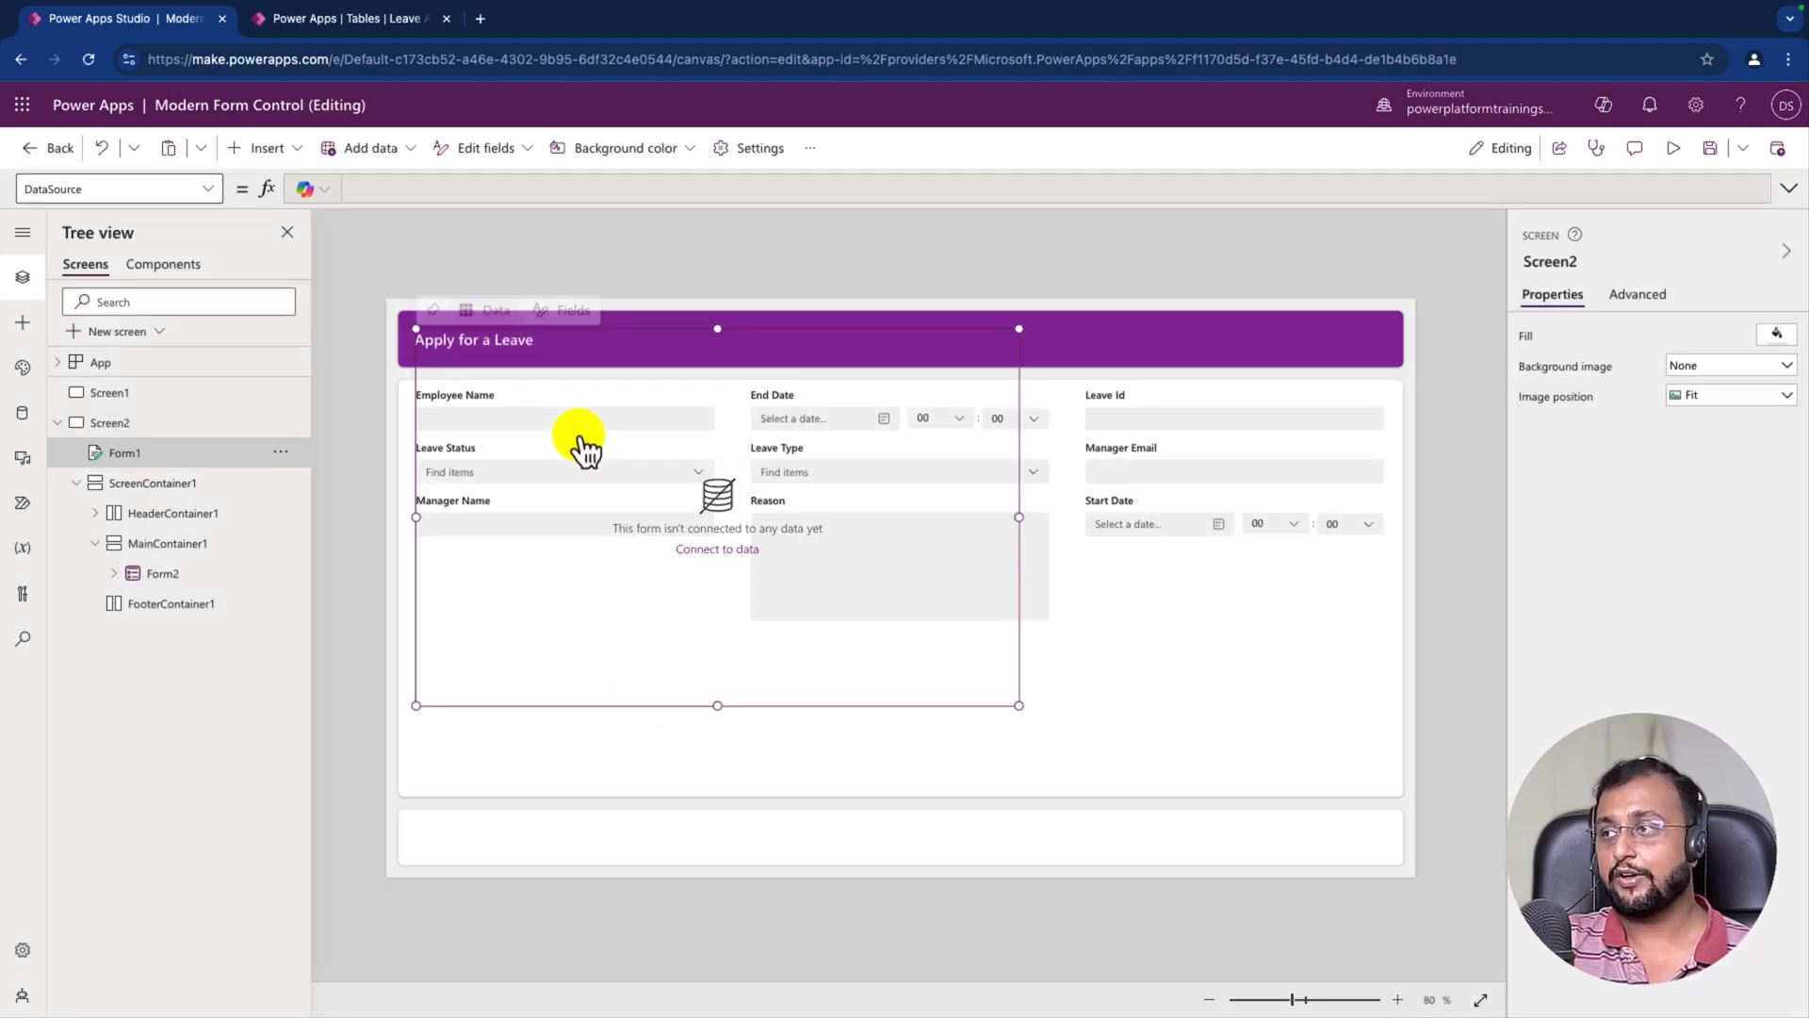
click(565, 487)
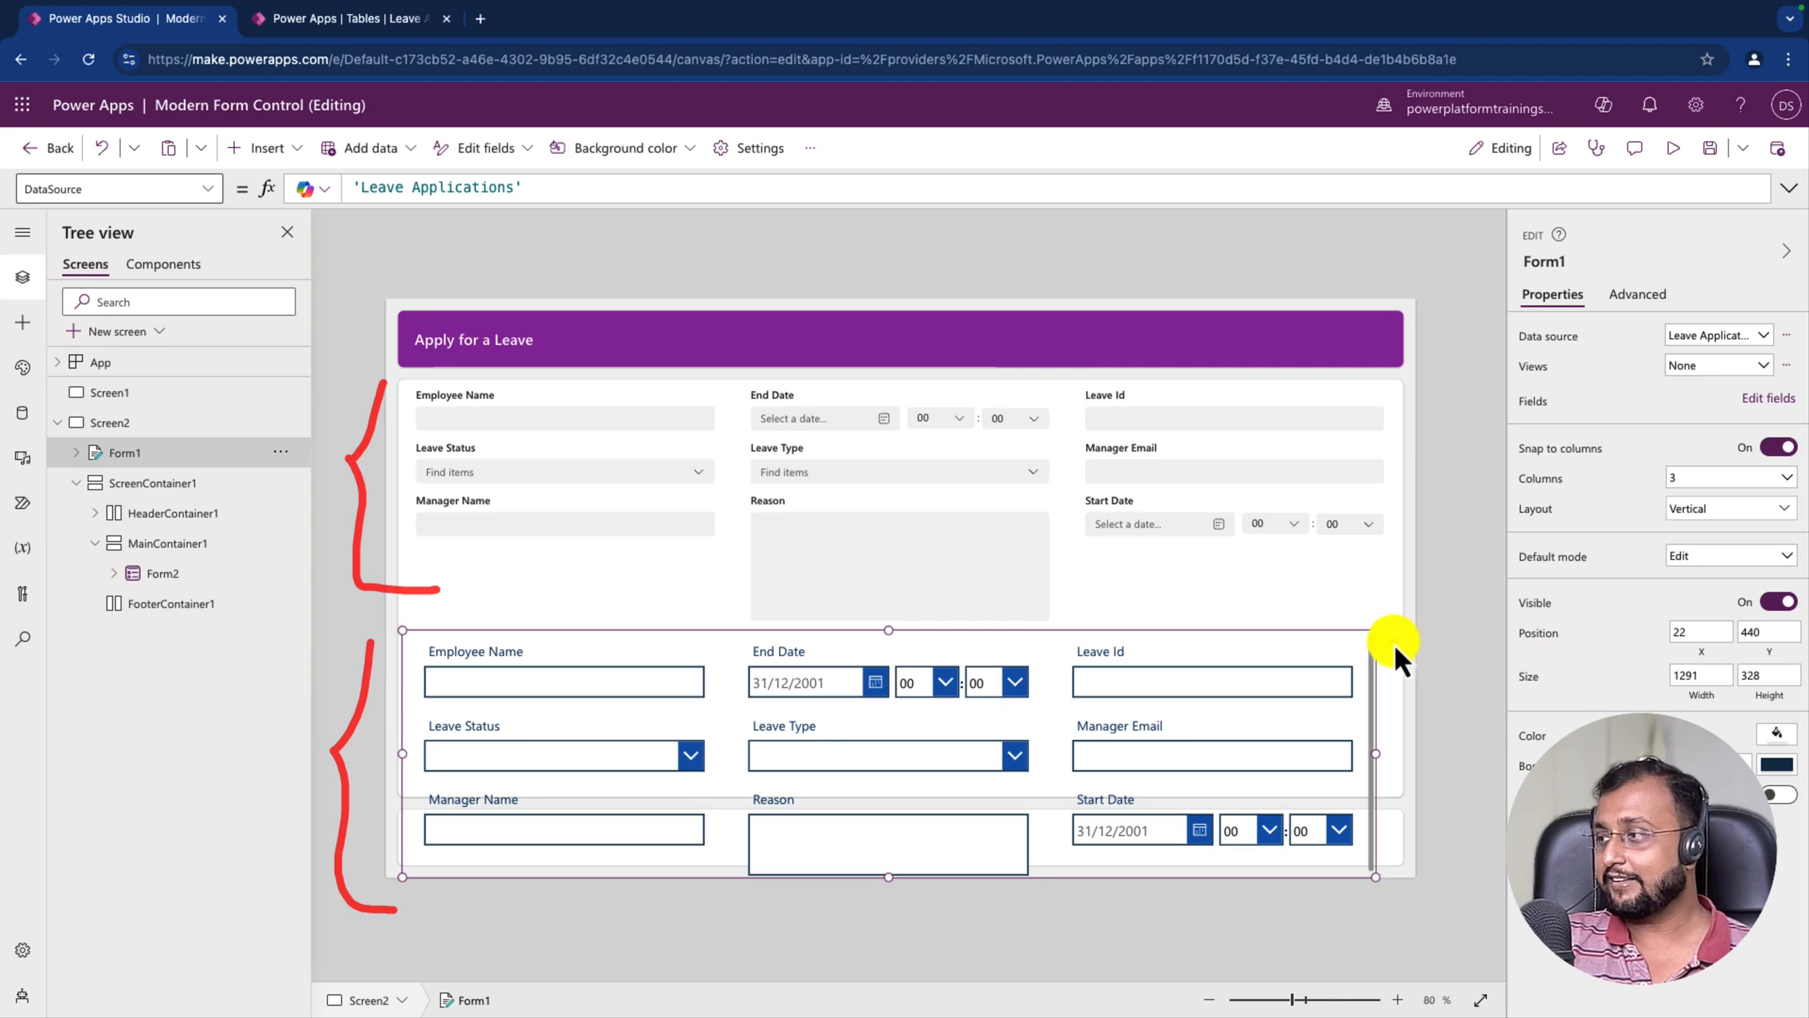
Step: Rearrange the forms so classic Form1 sits on Screen3 and only Form2 stays on Screen2
drag(1414, 929, 1393, 927)
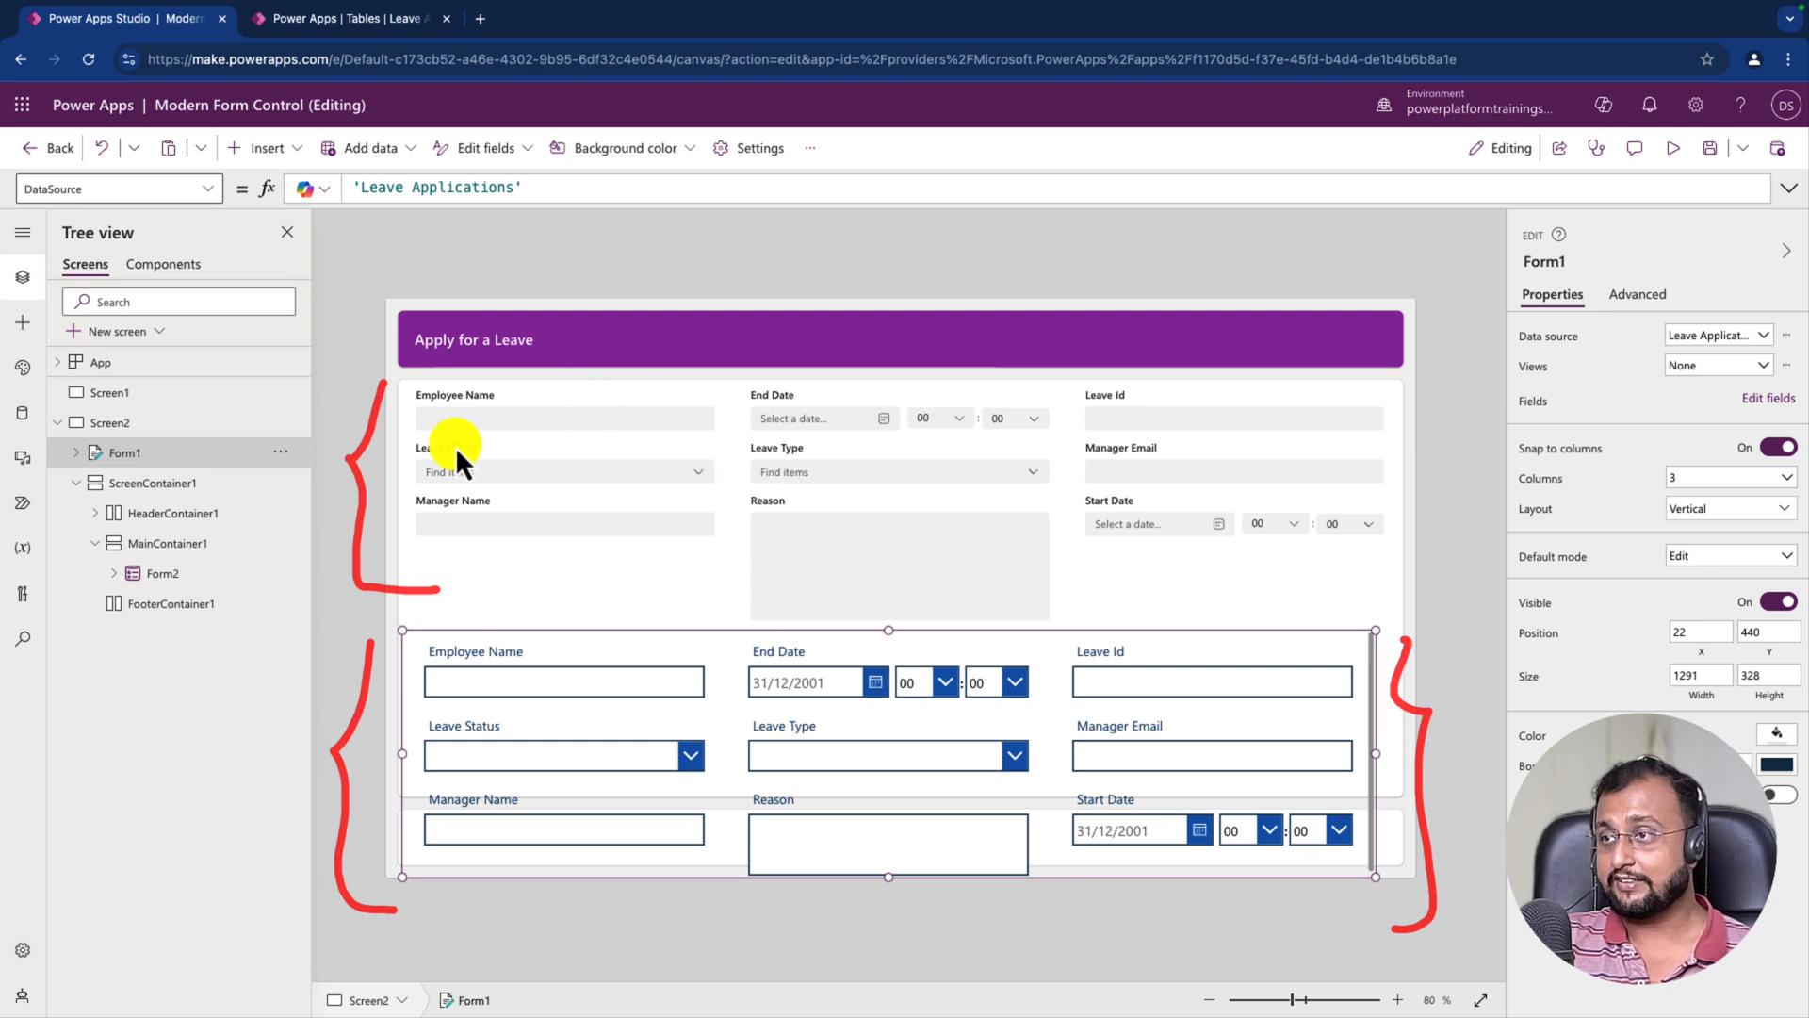
drag(417, 439, 1230, 436)
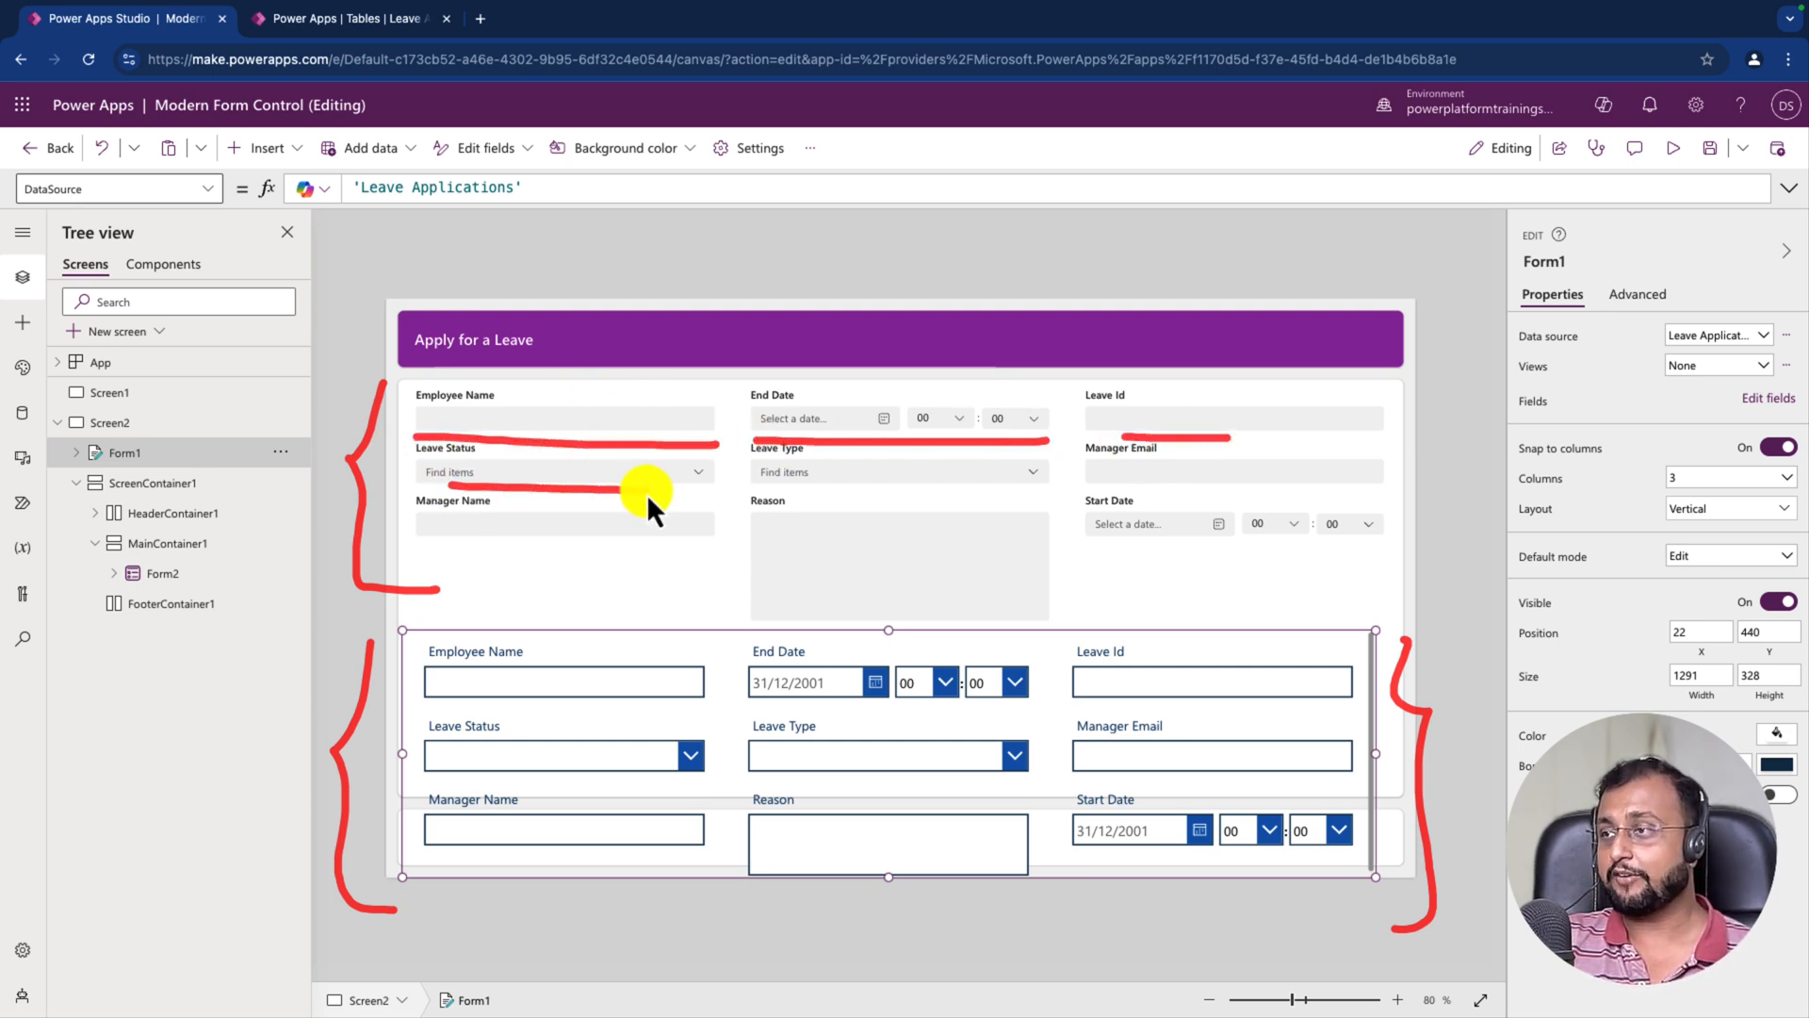
drag(782, 489, 1035, 490)
drag(1148, 492, 1331, 491)
mouse_move(704, 559)
mouse_down()
mouse_move(473, 557)
mouse_move(716, 557)
mouse_up()
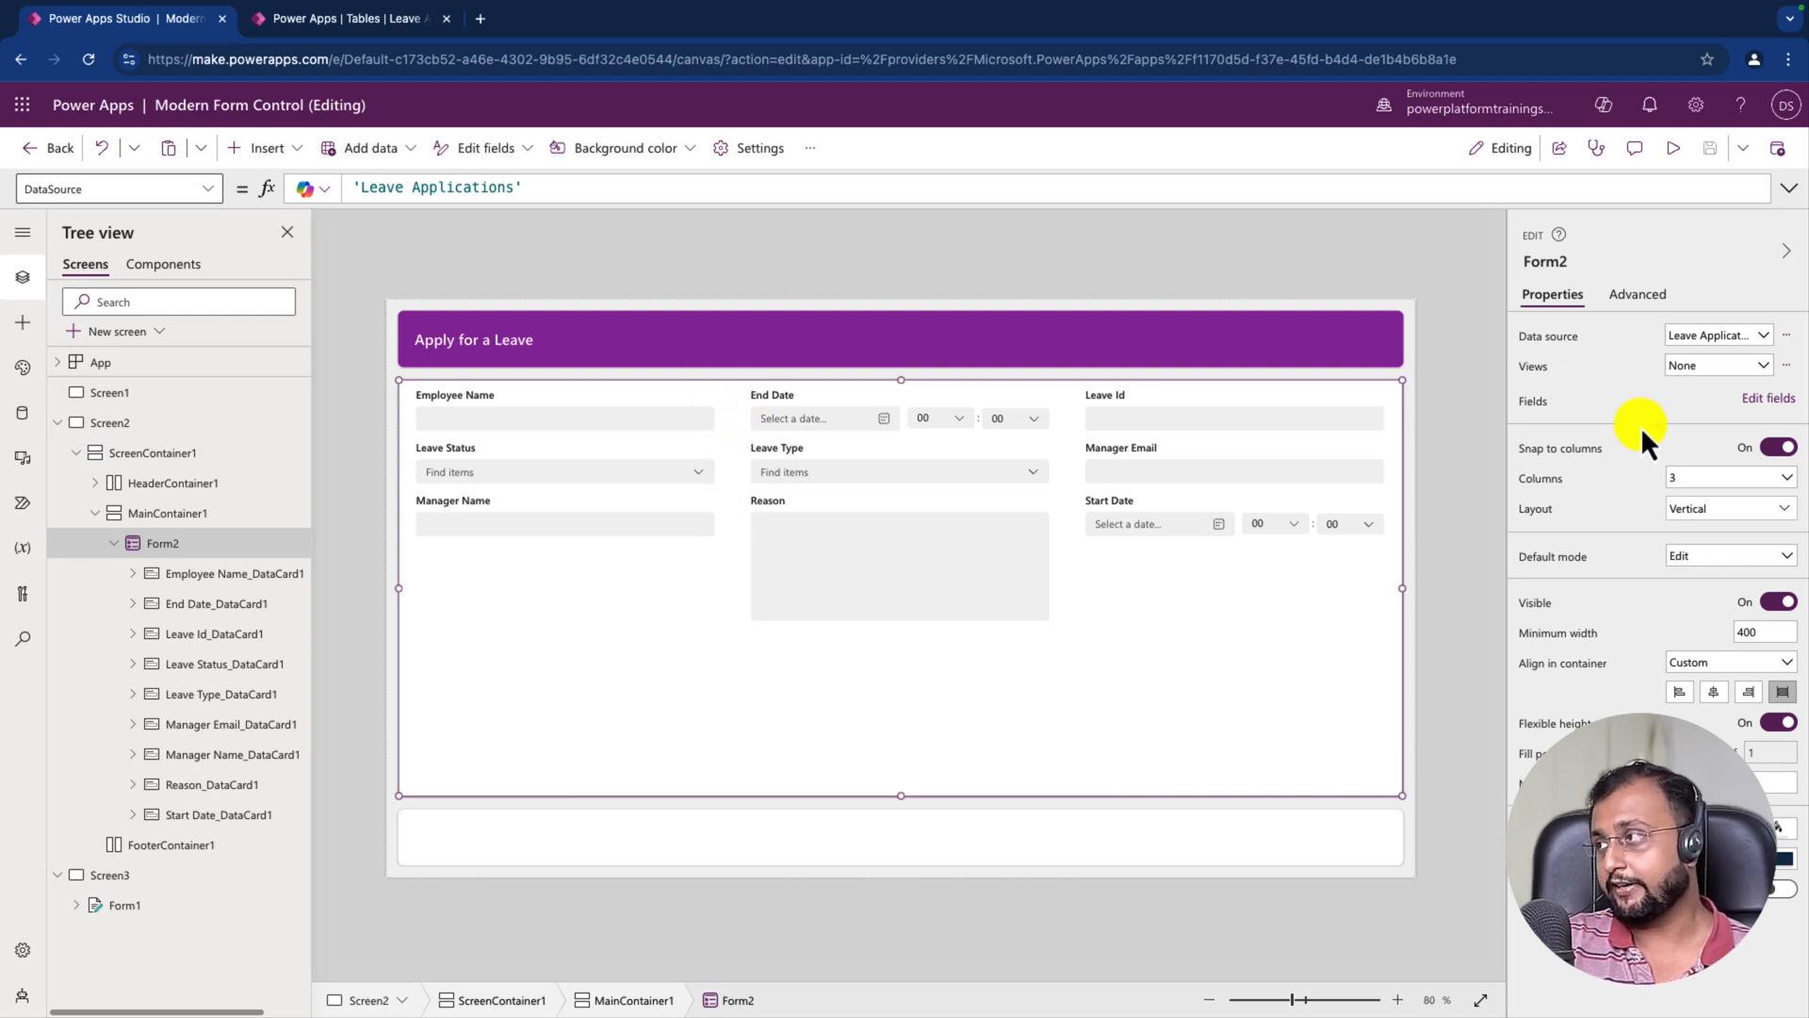
Step: Move Start Date under Employee Name and remove Leave Id from the form's fields
drag(1501, 424, 1807, 427)
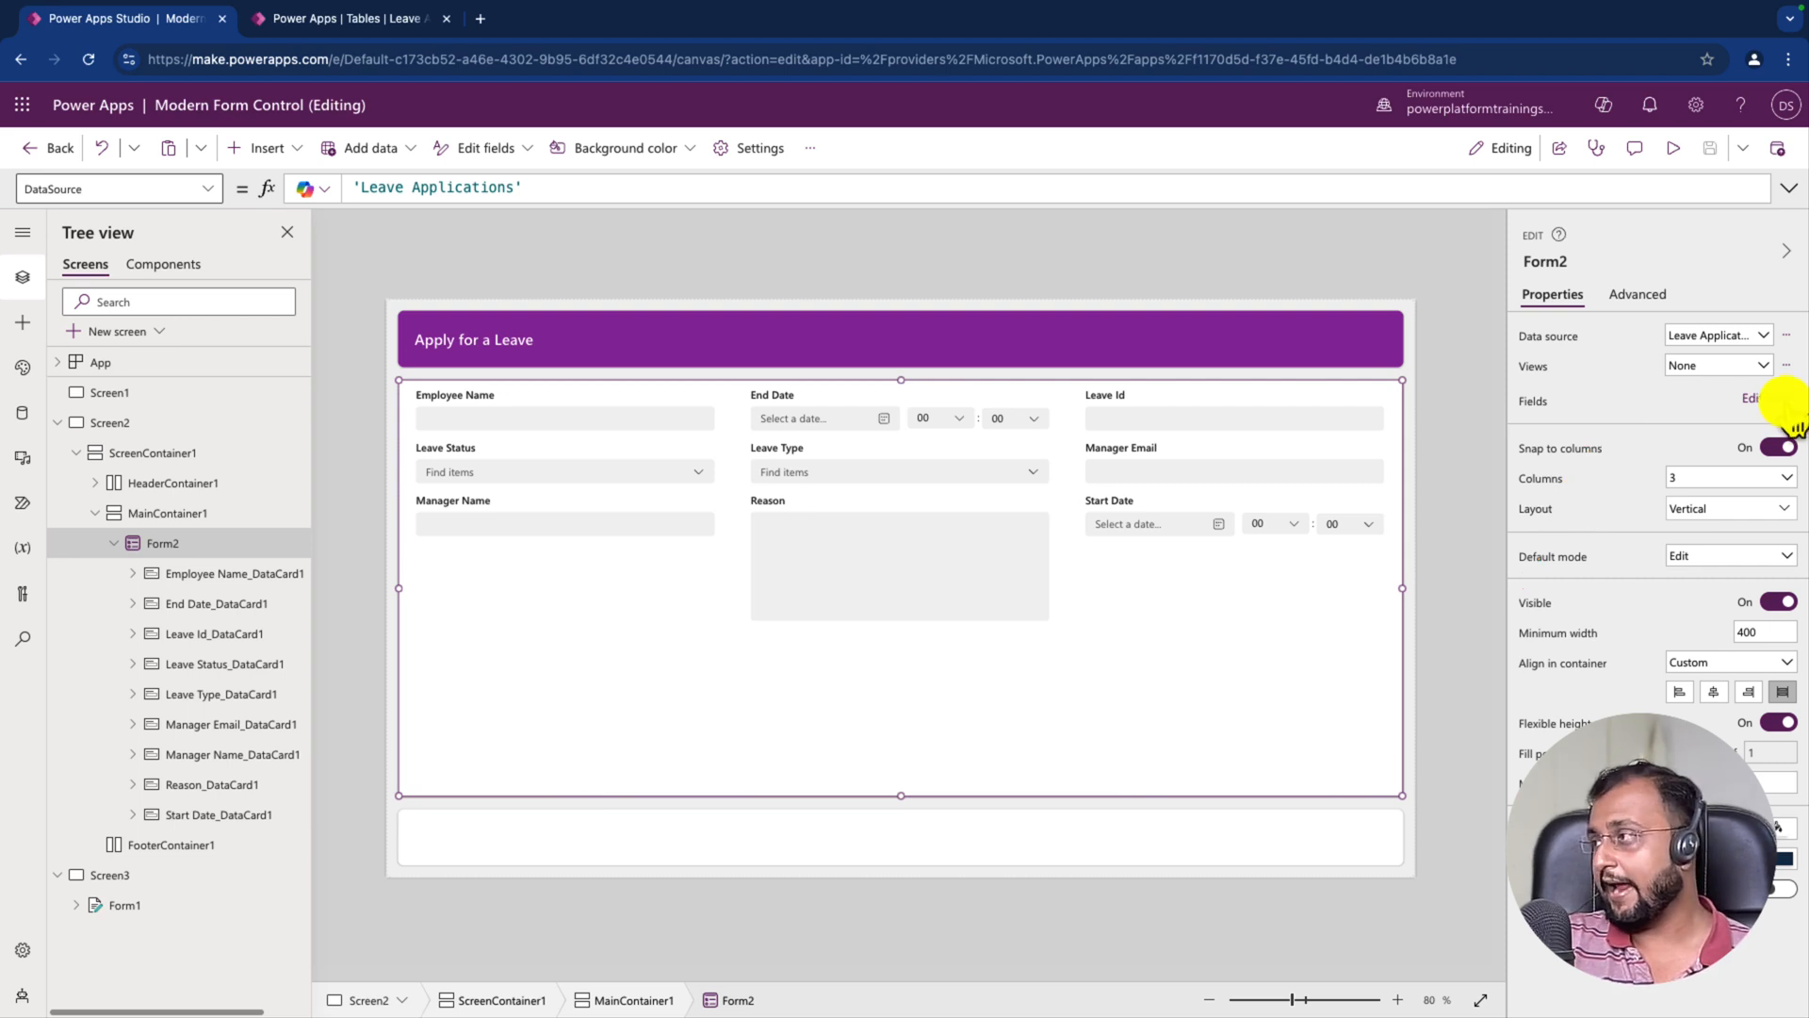
click(1769, 398)
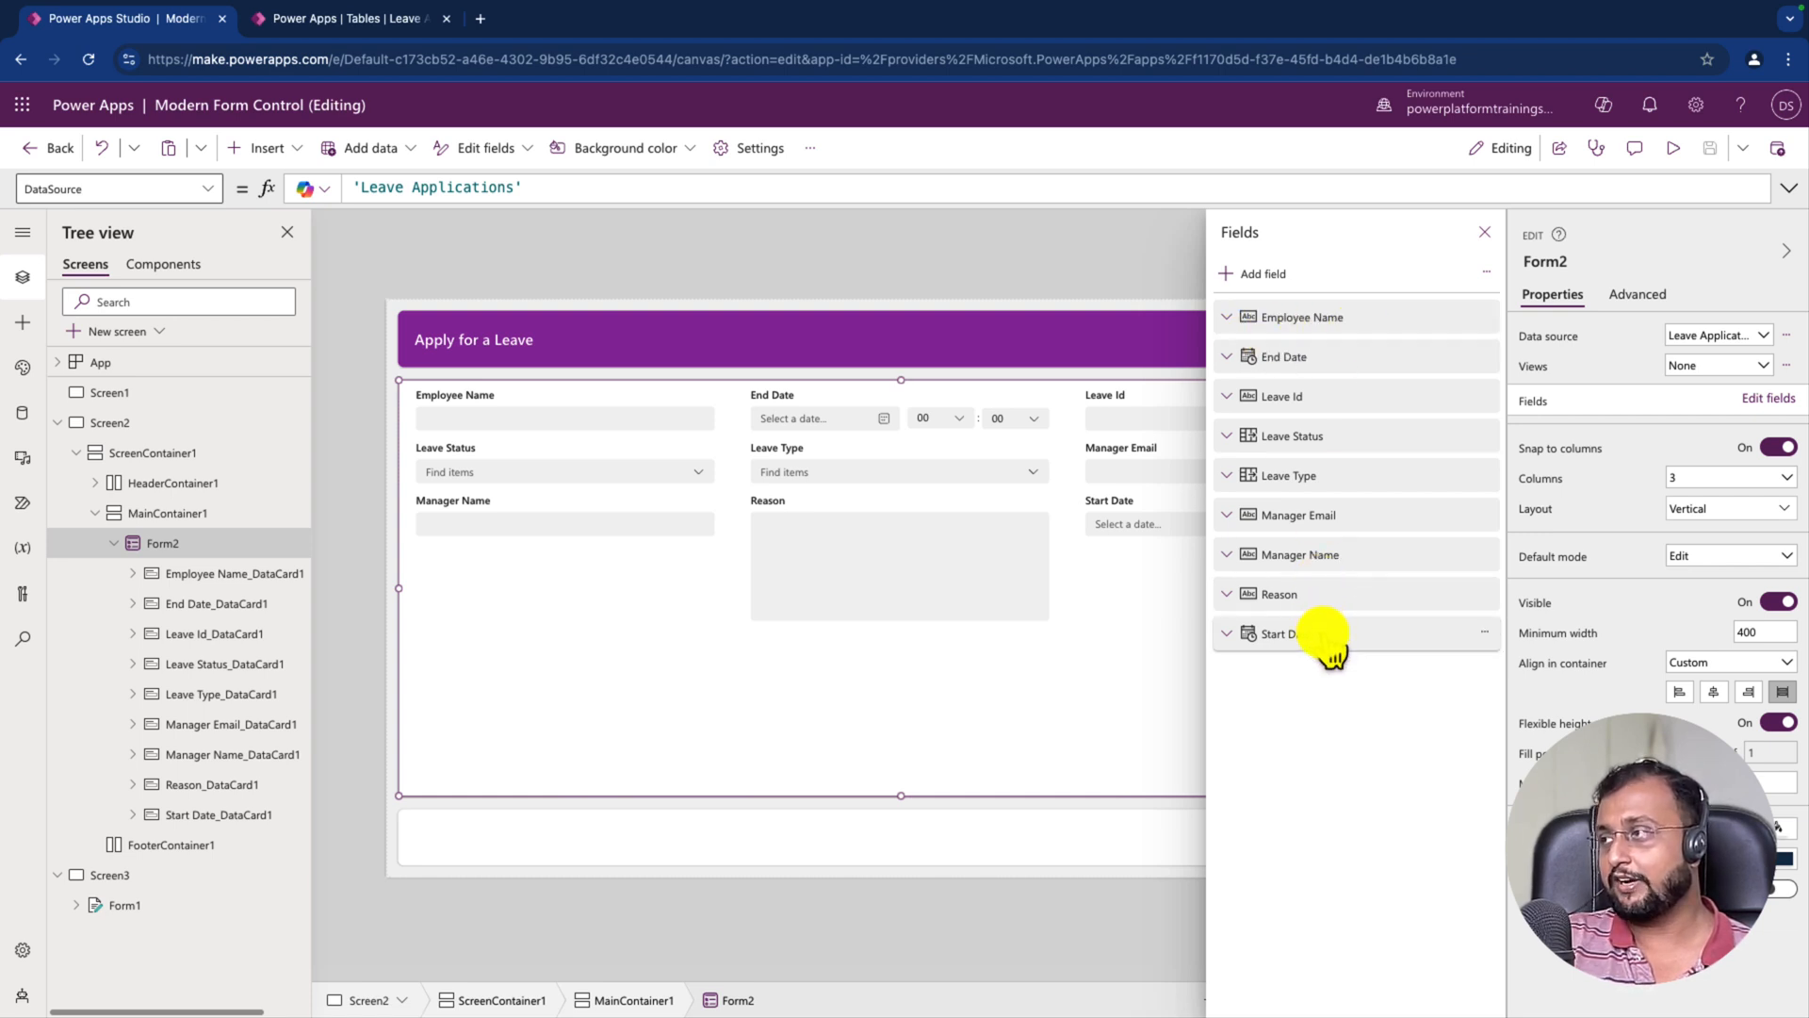
drag(1325, 634, 1319, 372)
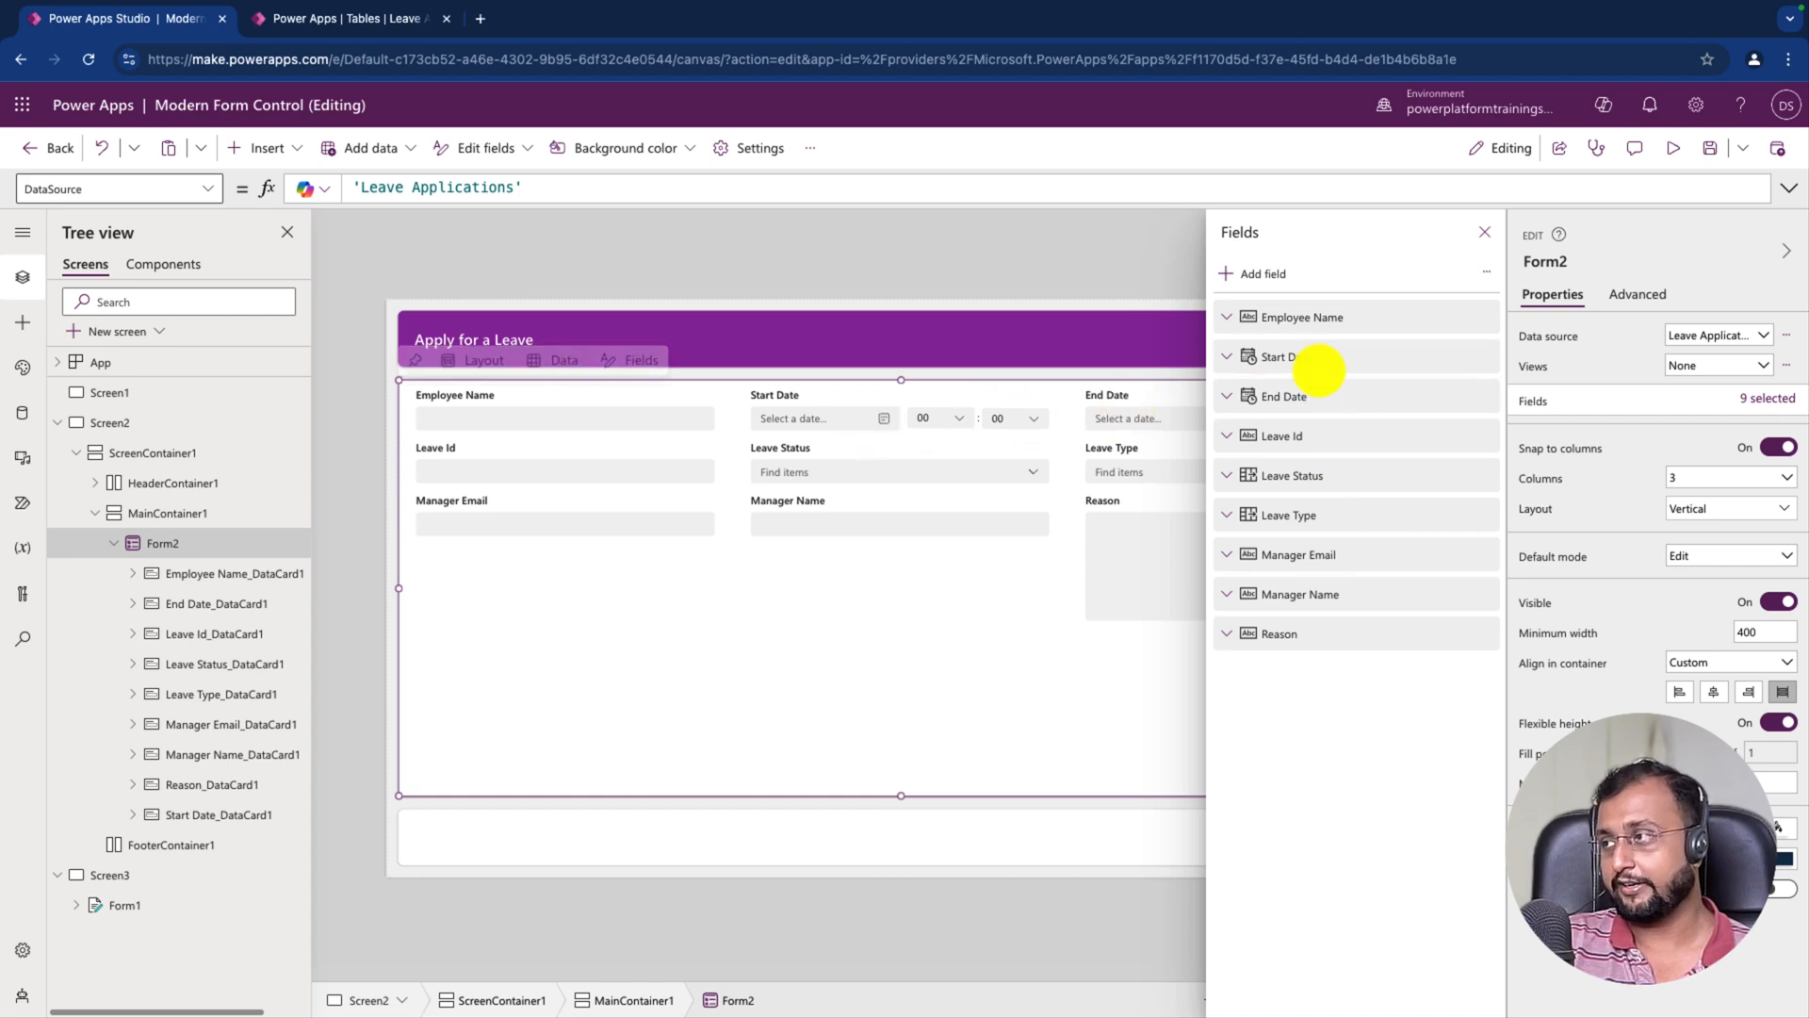
click(1485, 434)
click(1528, 573)
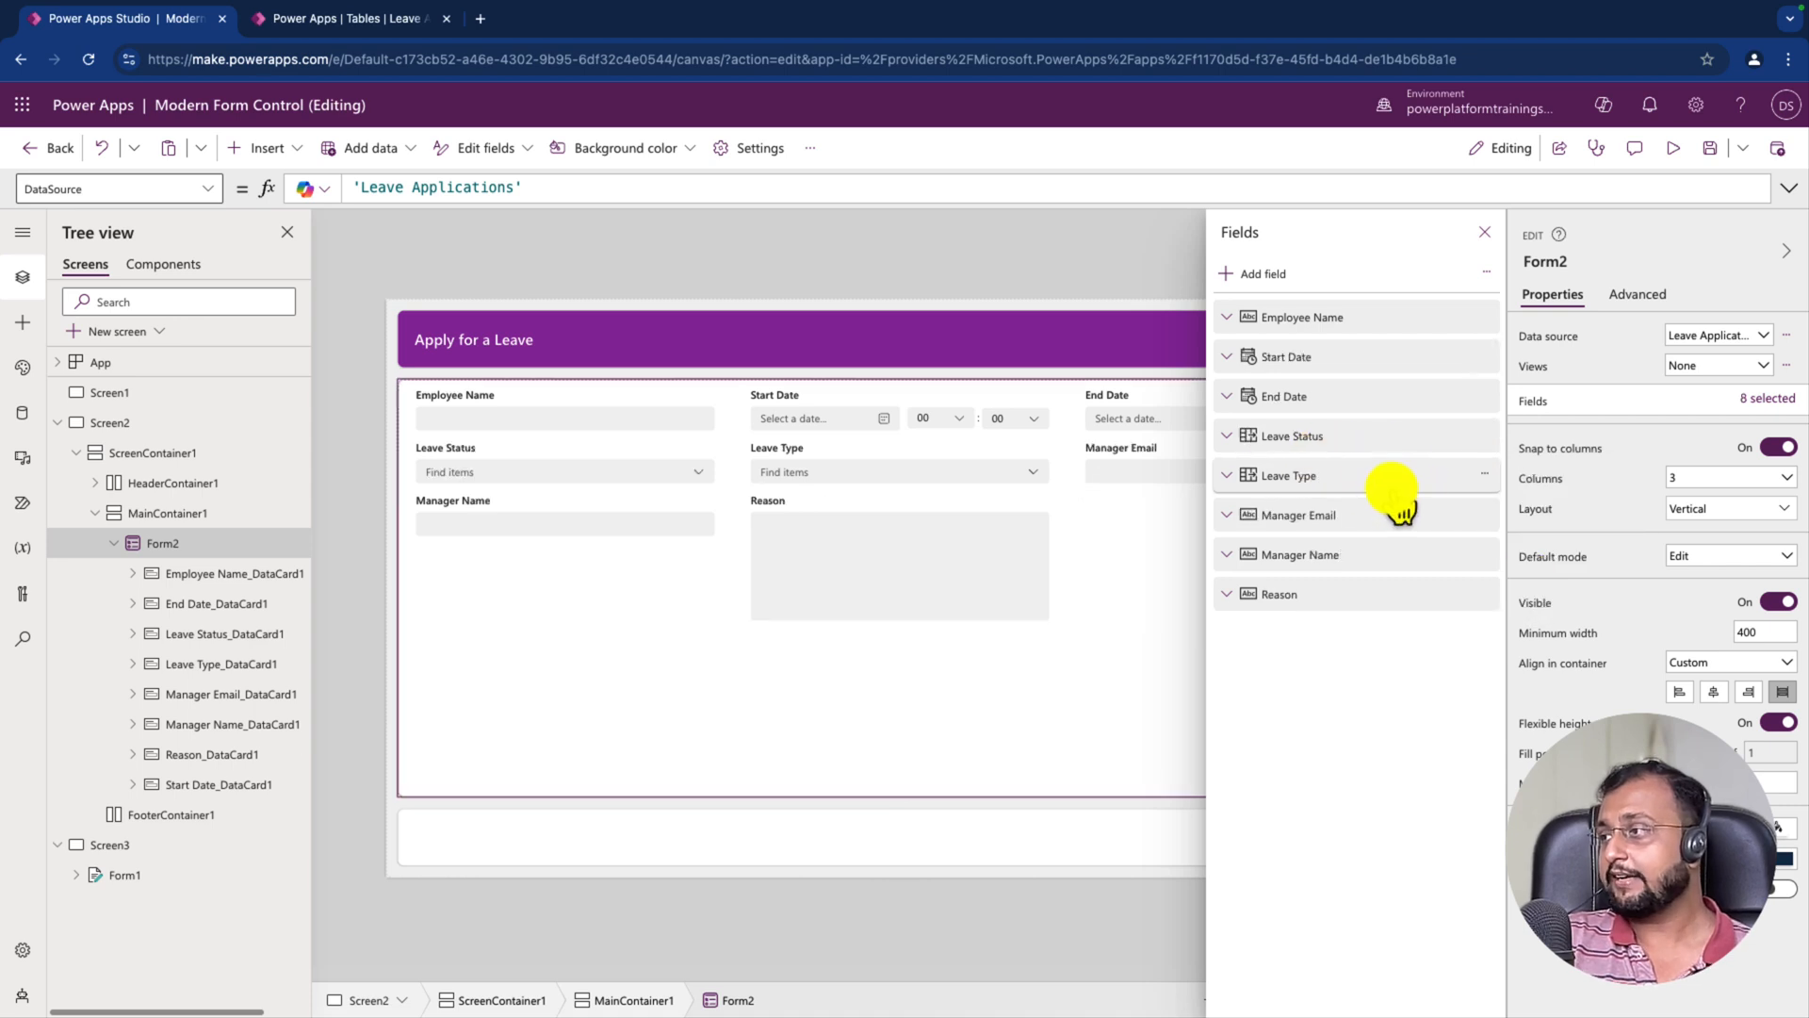
Step: Move Leave Status down and Manager Name up, and place Reason after Leave Type
drag(1375, 462, 1376, 530)
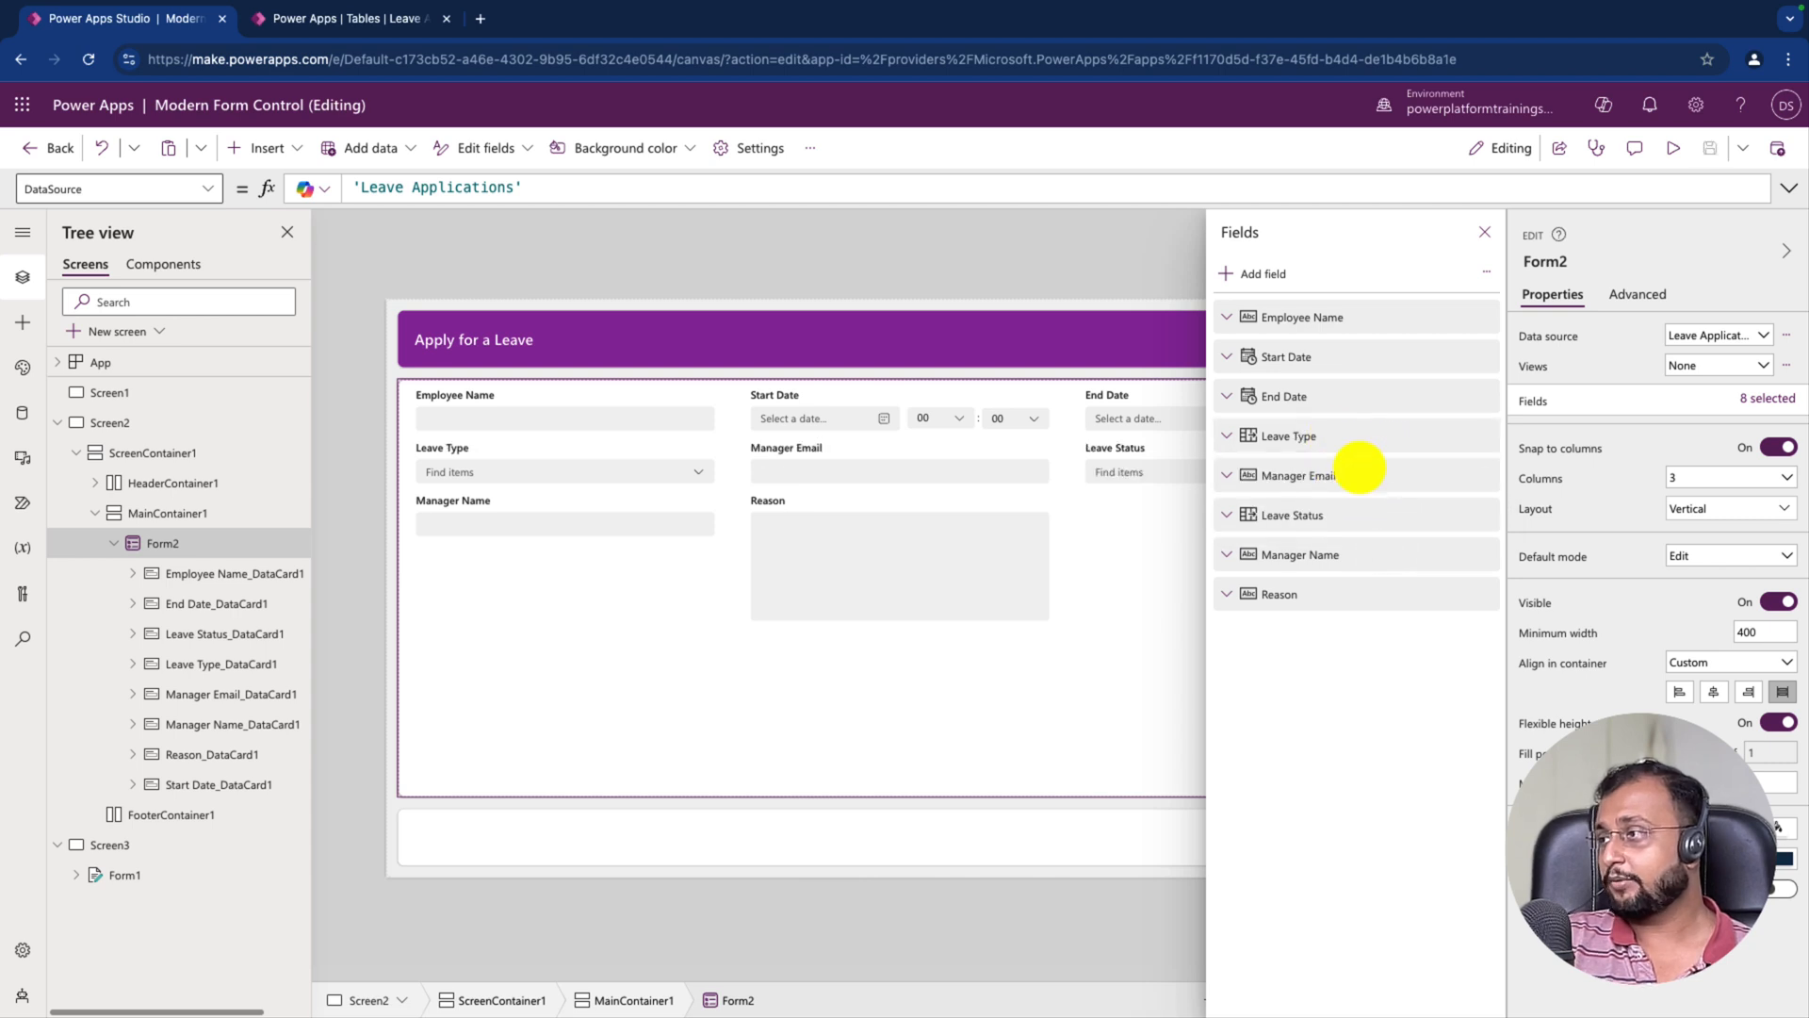
drag(1321, 563, 1314, 473)
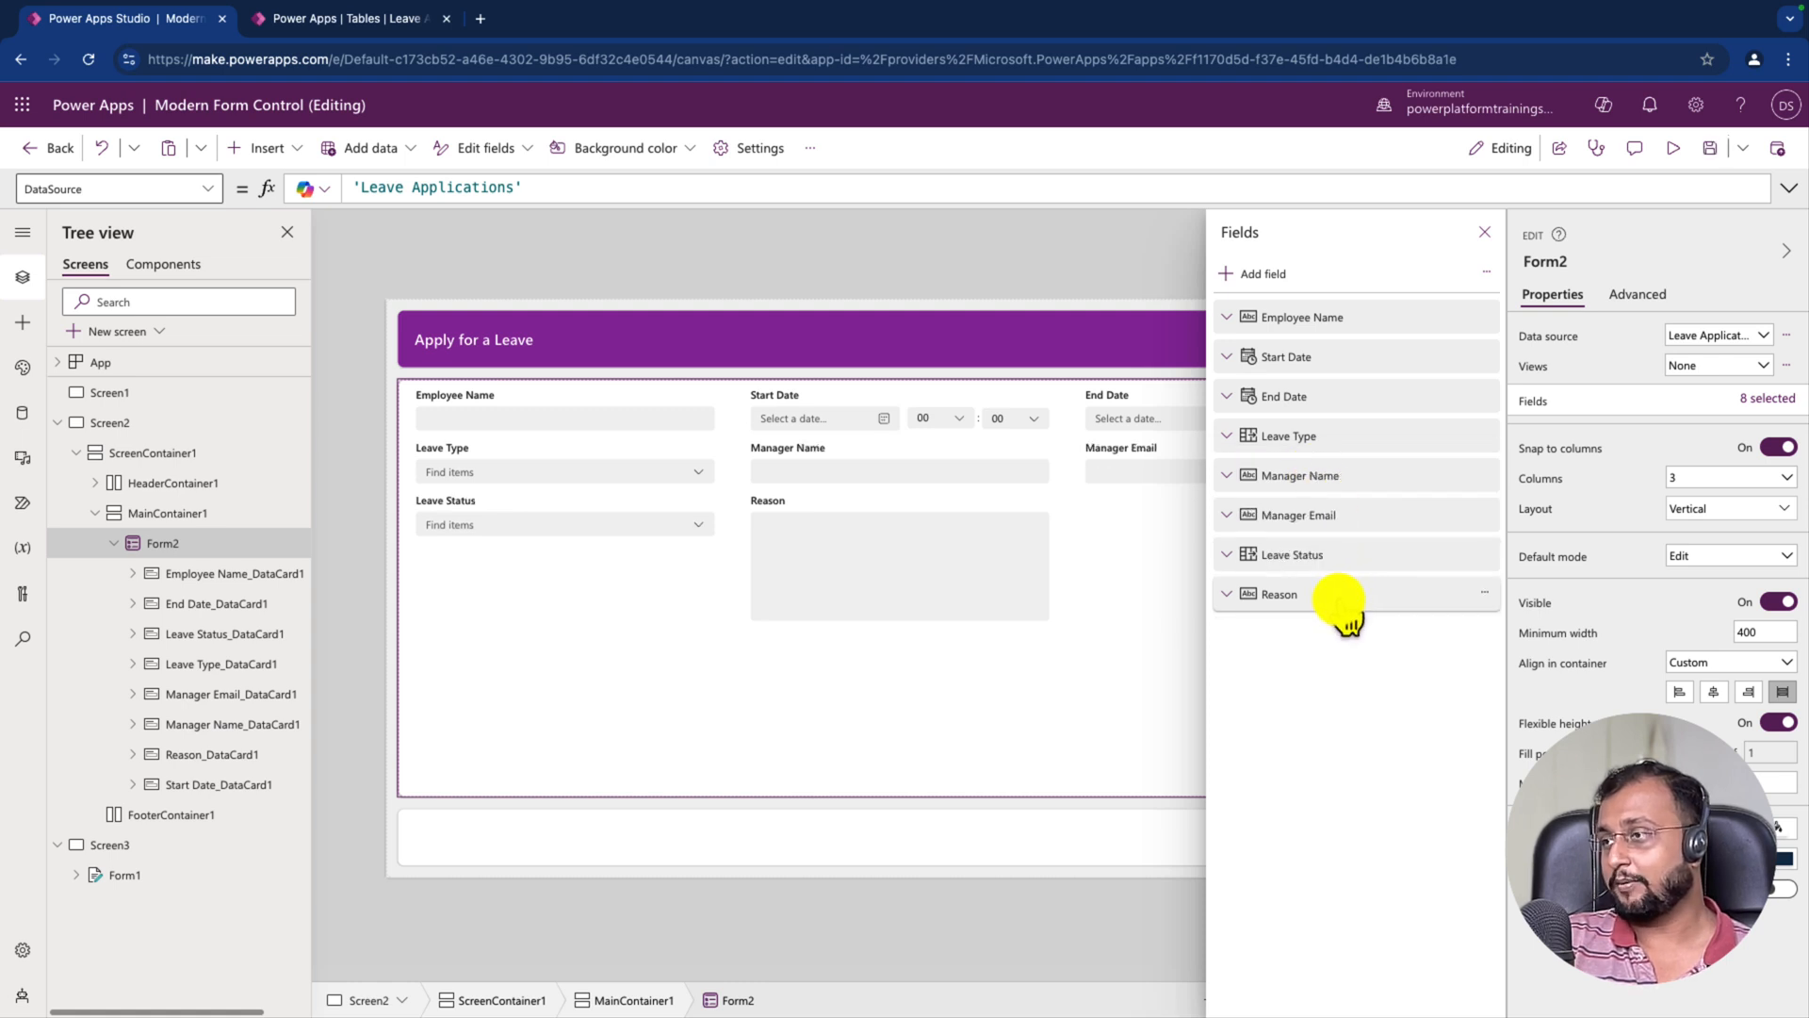
drag(1345, 611, 1345, 468)
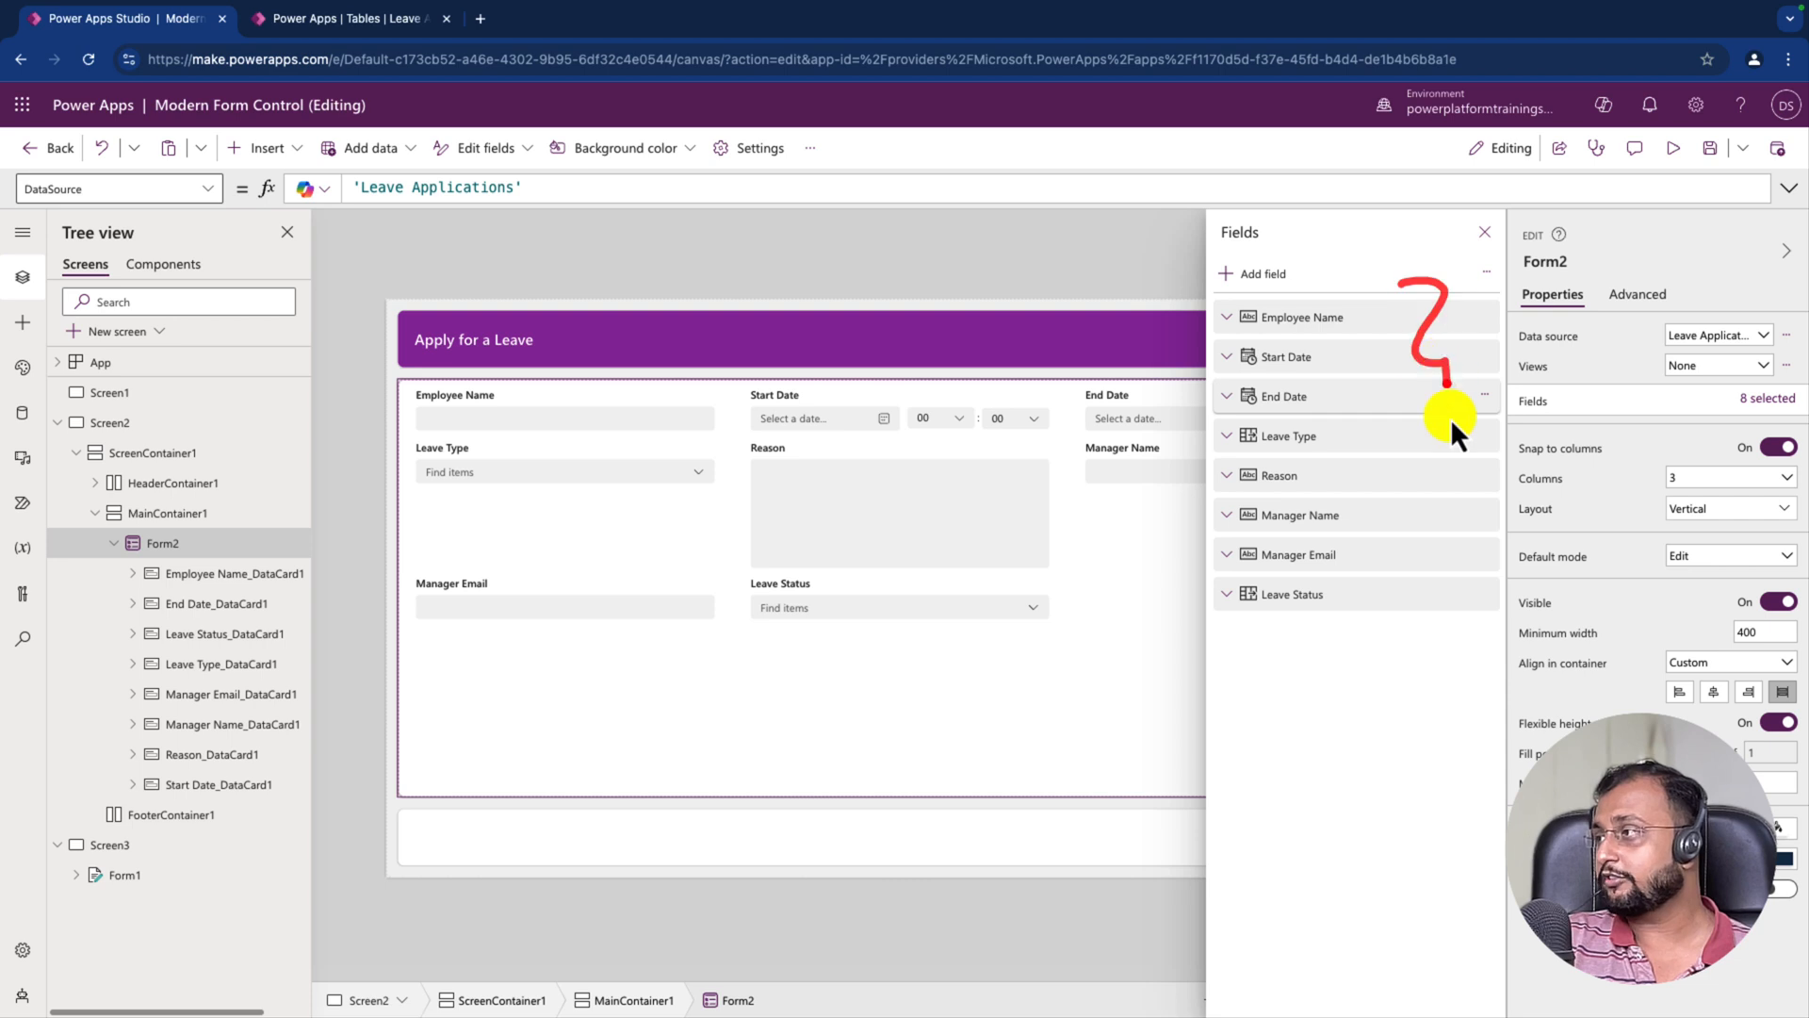
drag(1452, 422, 1385, 639)
drag(1524, 416, 1692, 410)
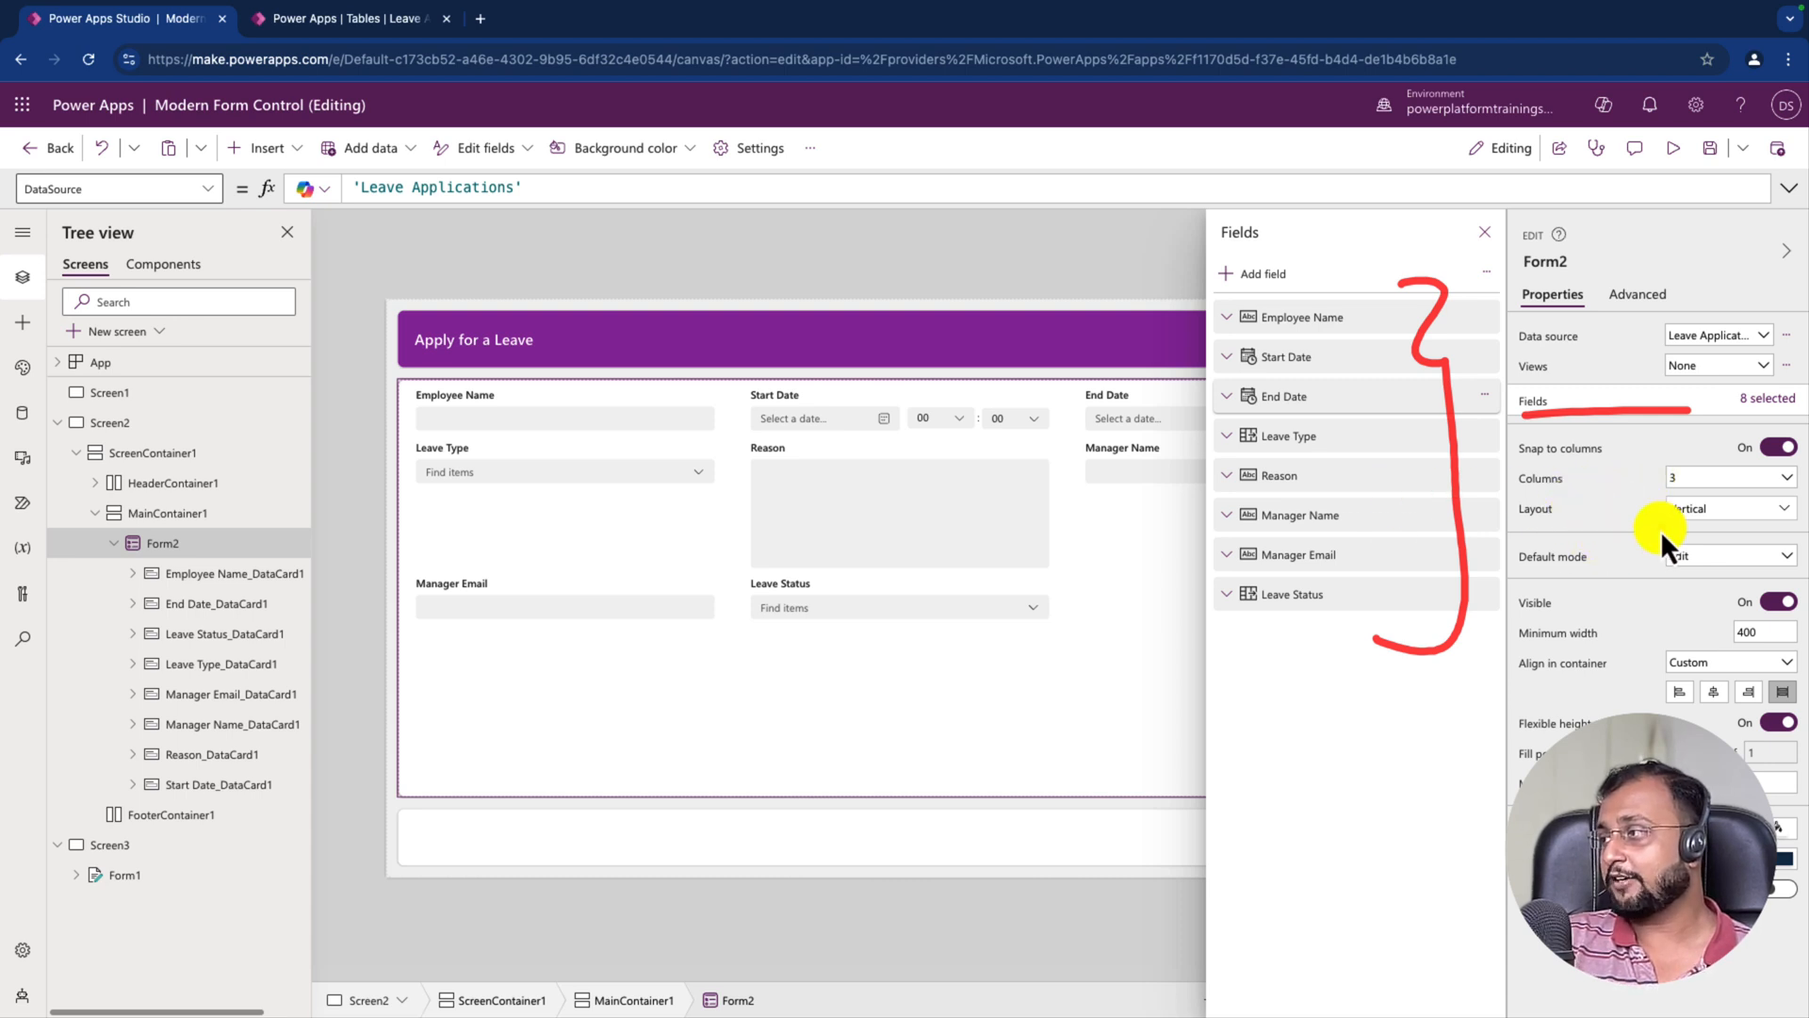
Step: Close the fields list, try Horizontal layout, then return Form2 to Vertical layout
key(Escape)
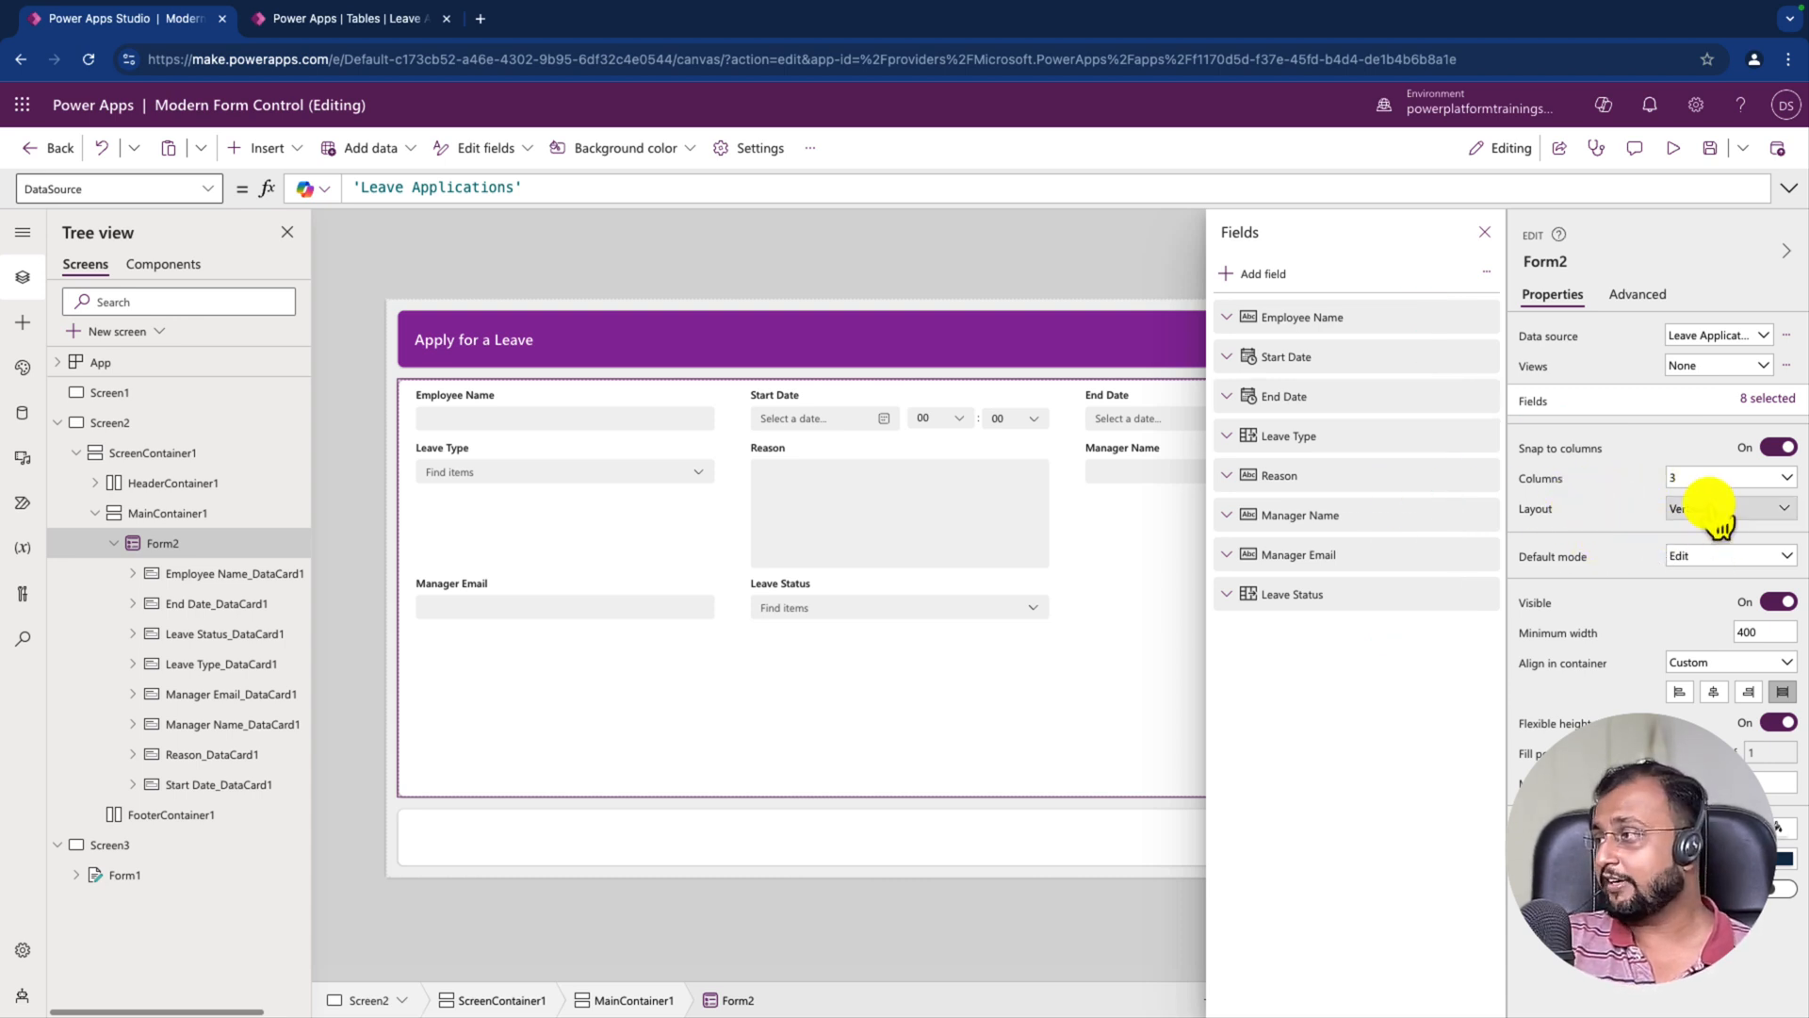
click(1485, 233)
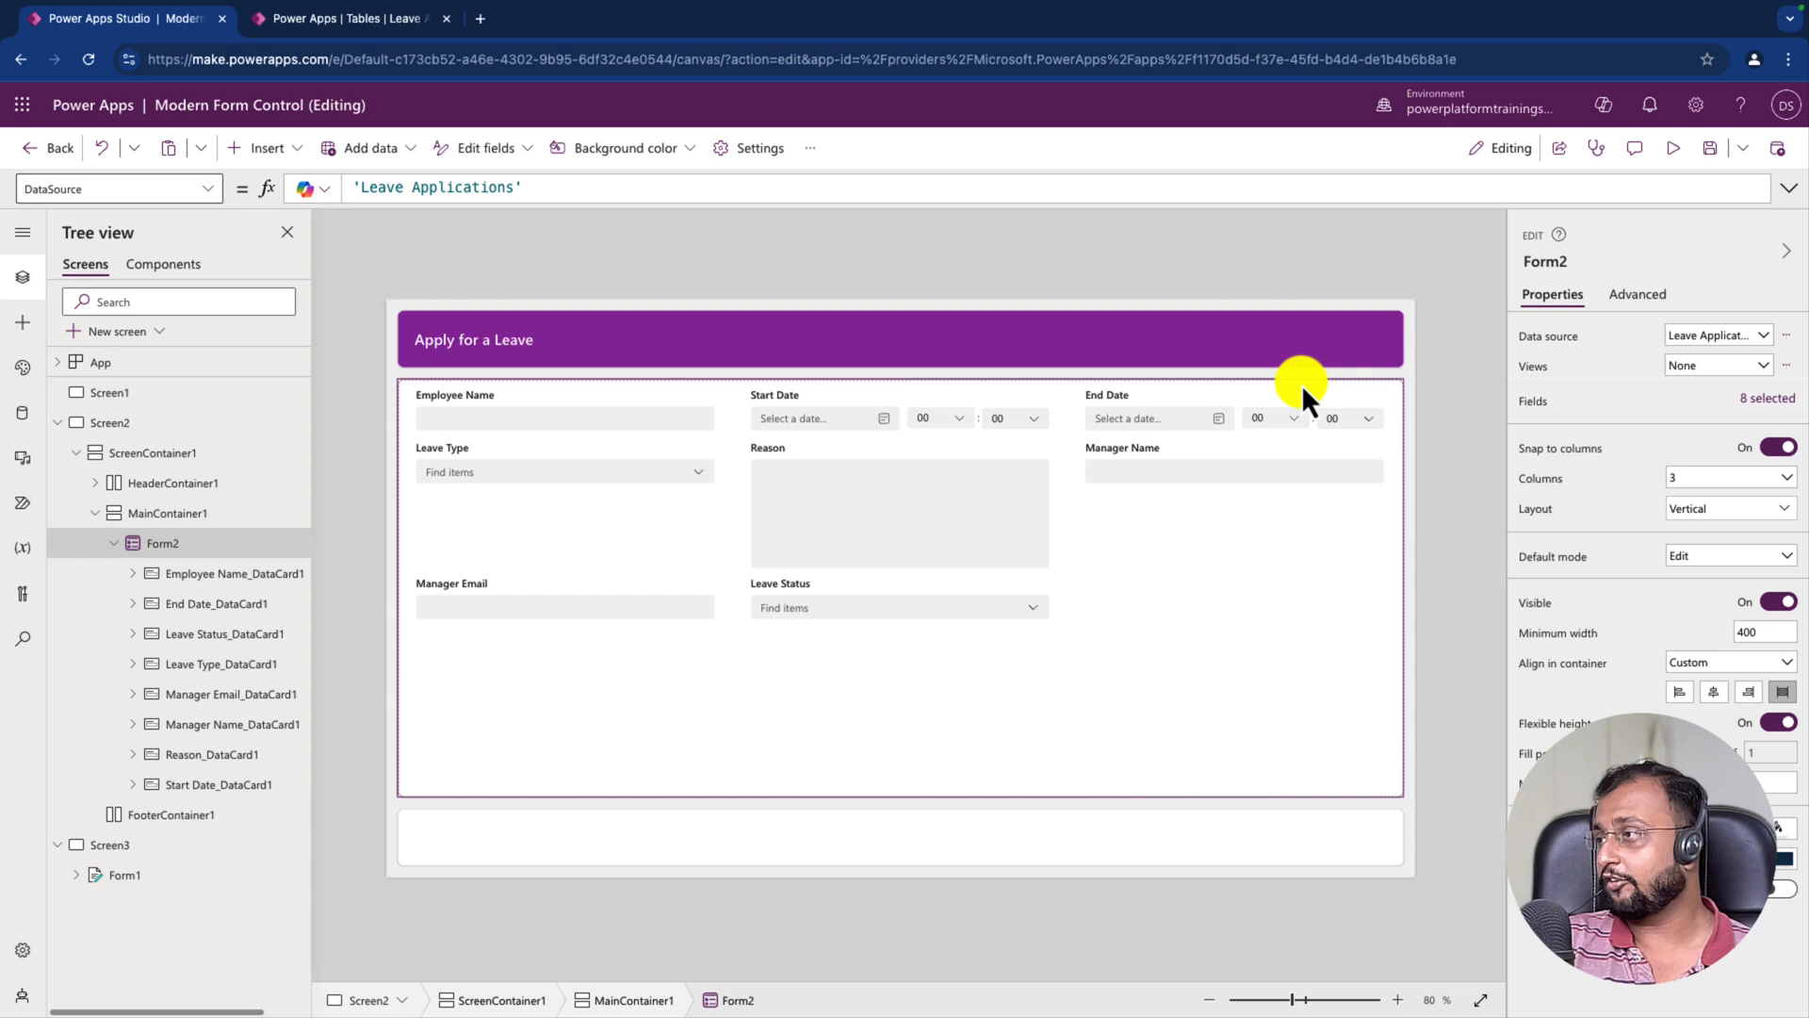
click(1696, 514)
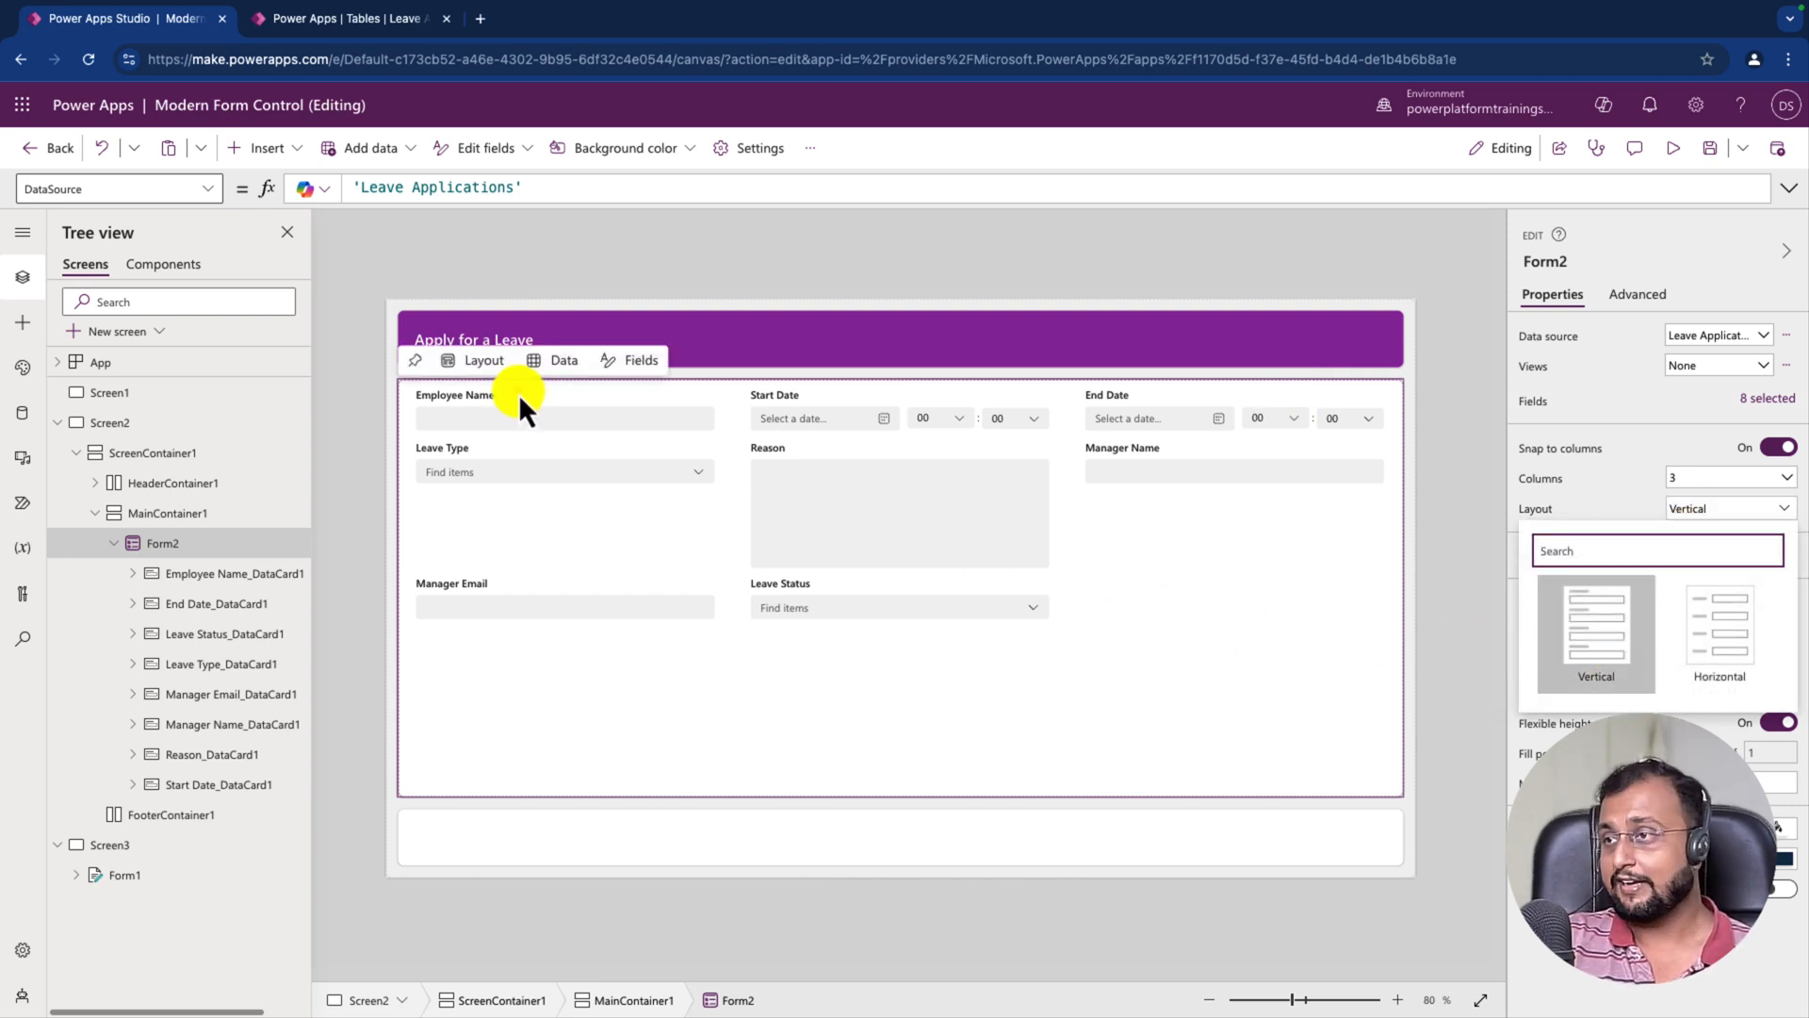
drag(426, 431, 595, 432)
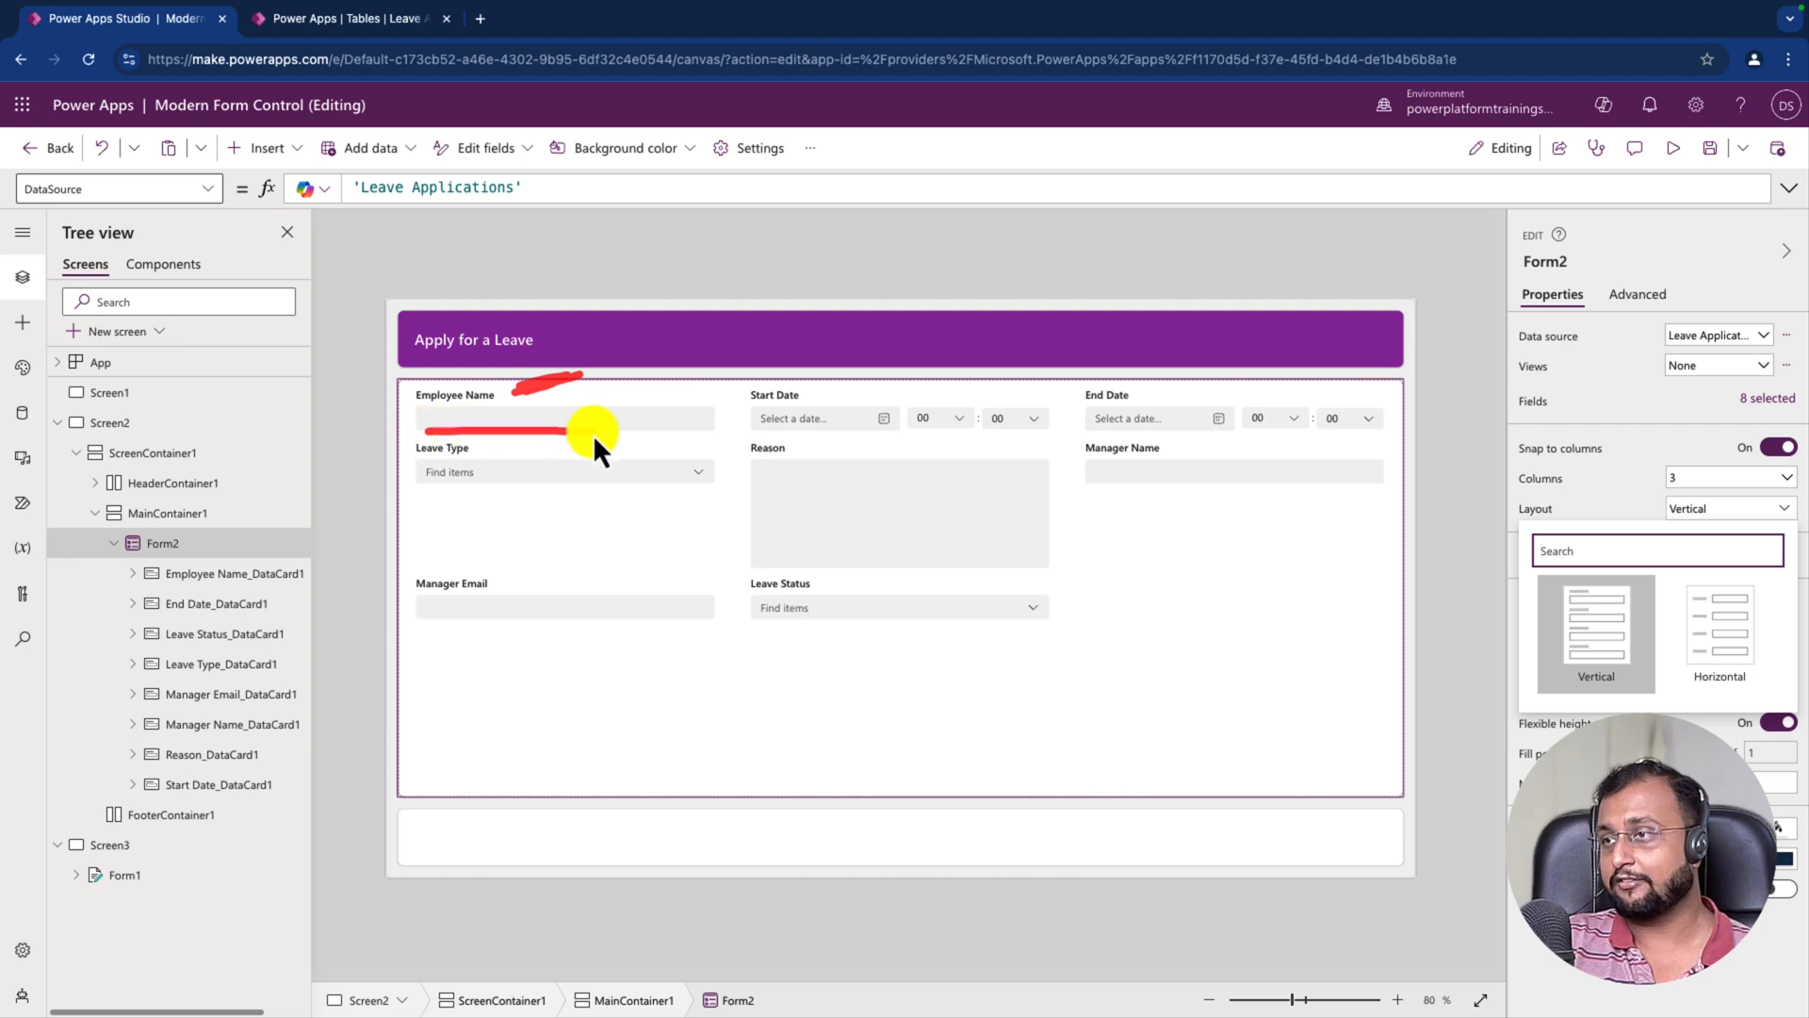
mouse_move(1768, 571)
mouse_down()
mouse_move(1640, 629)
mouse_move(1639, 533)
mouse_up()
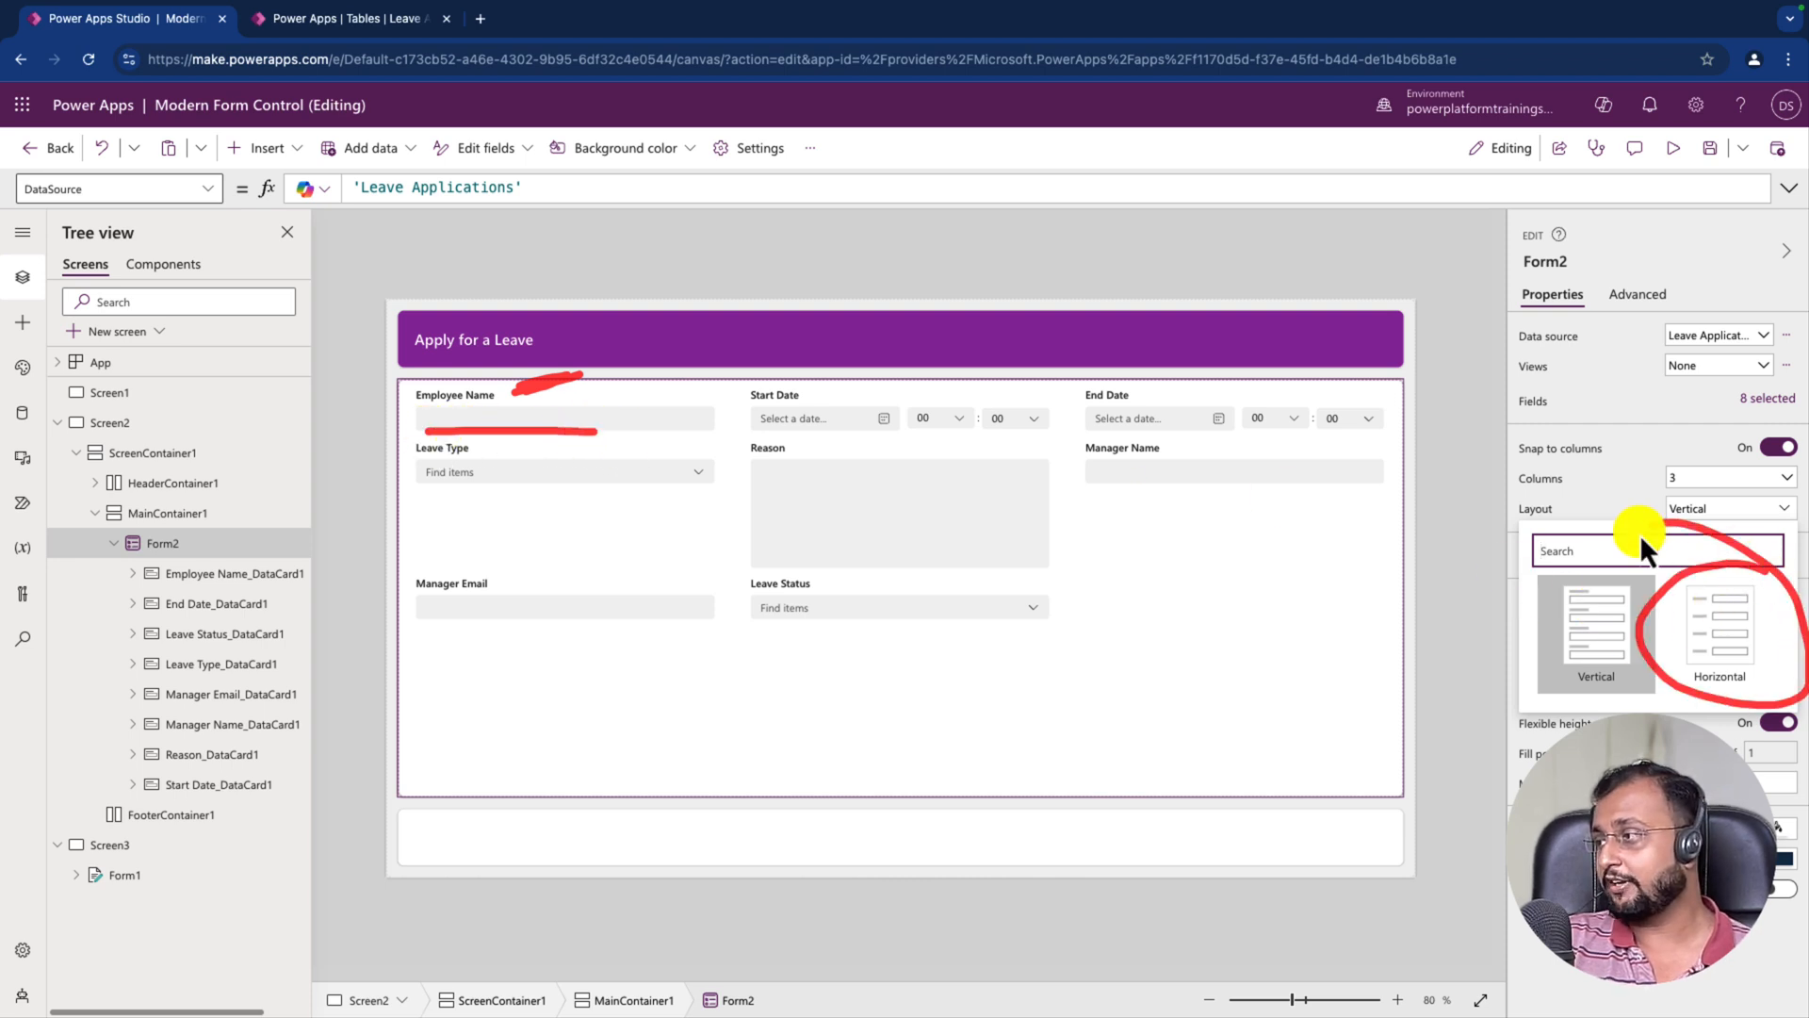
click(1715, 652)
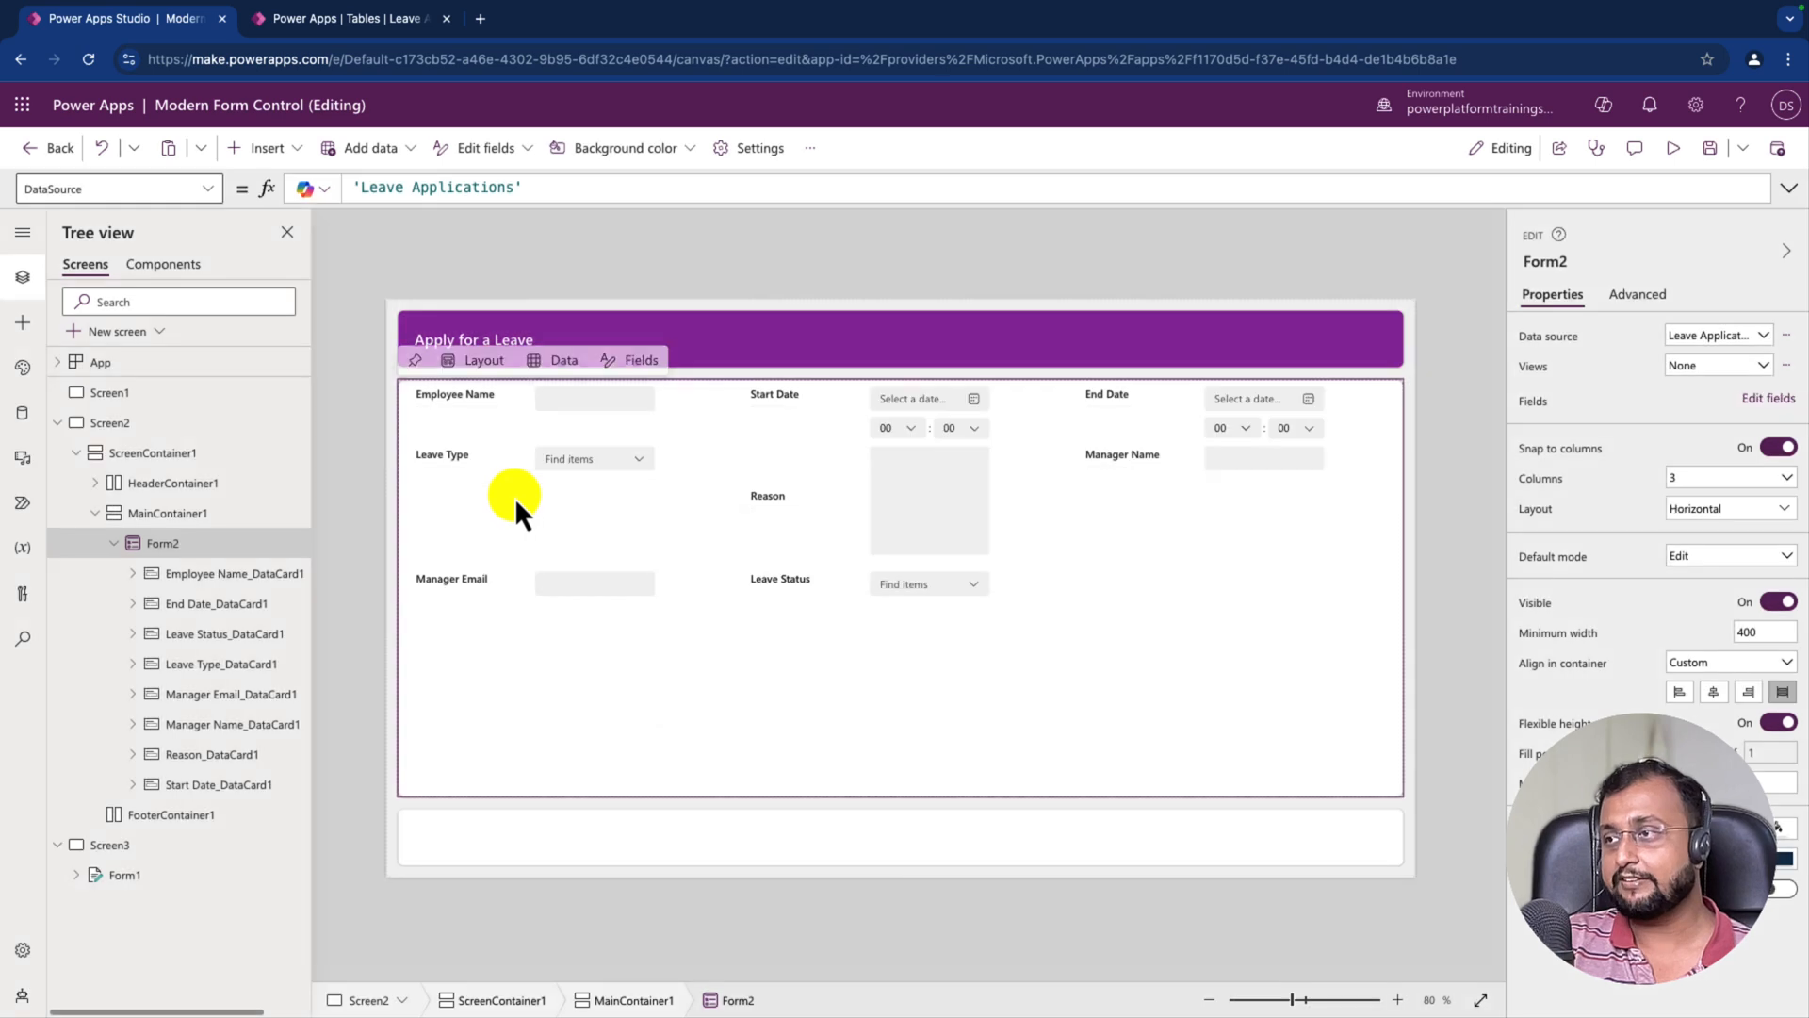
drag(422, 409, 462, 410)
drag(490, 426, 669, 426)
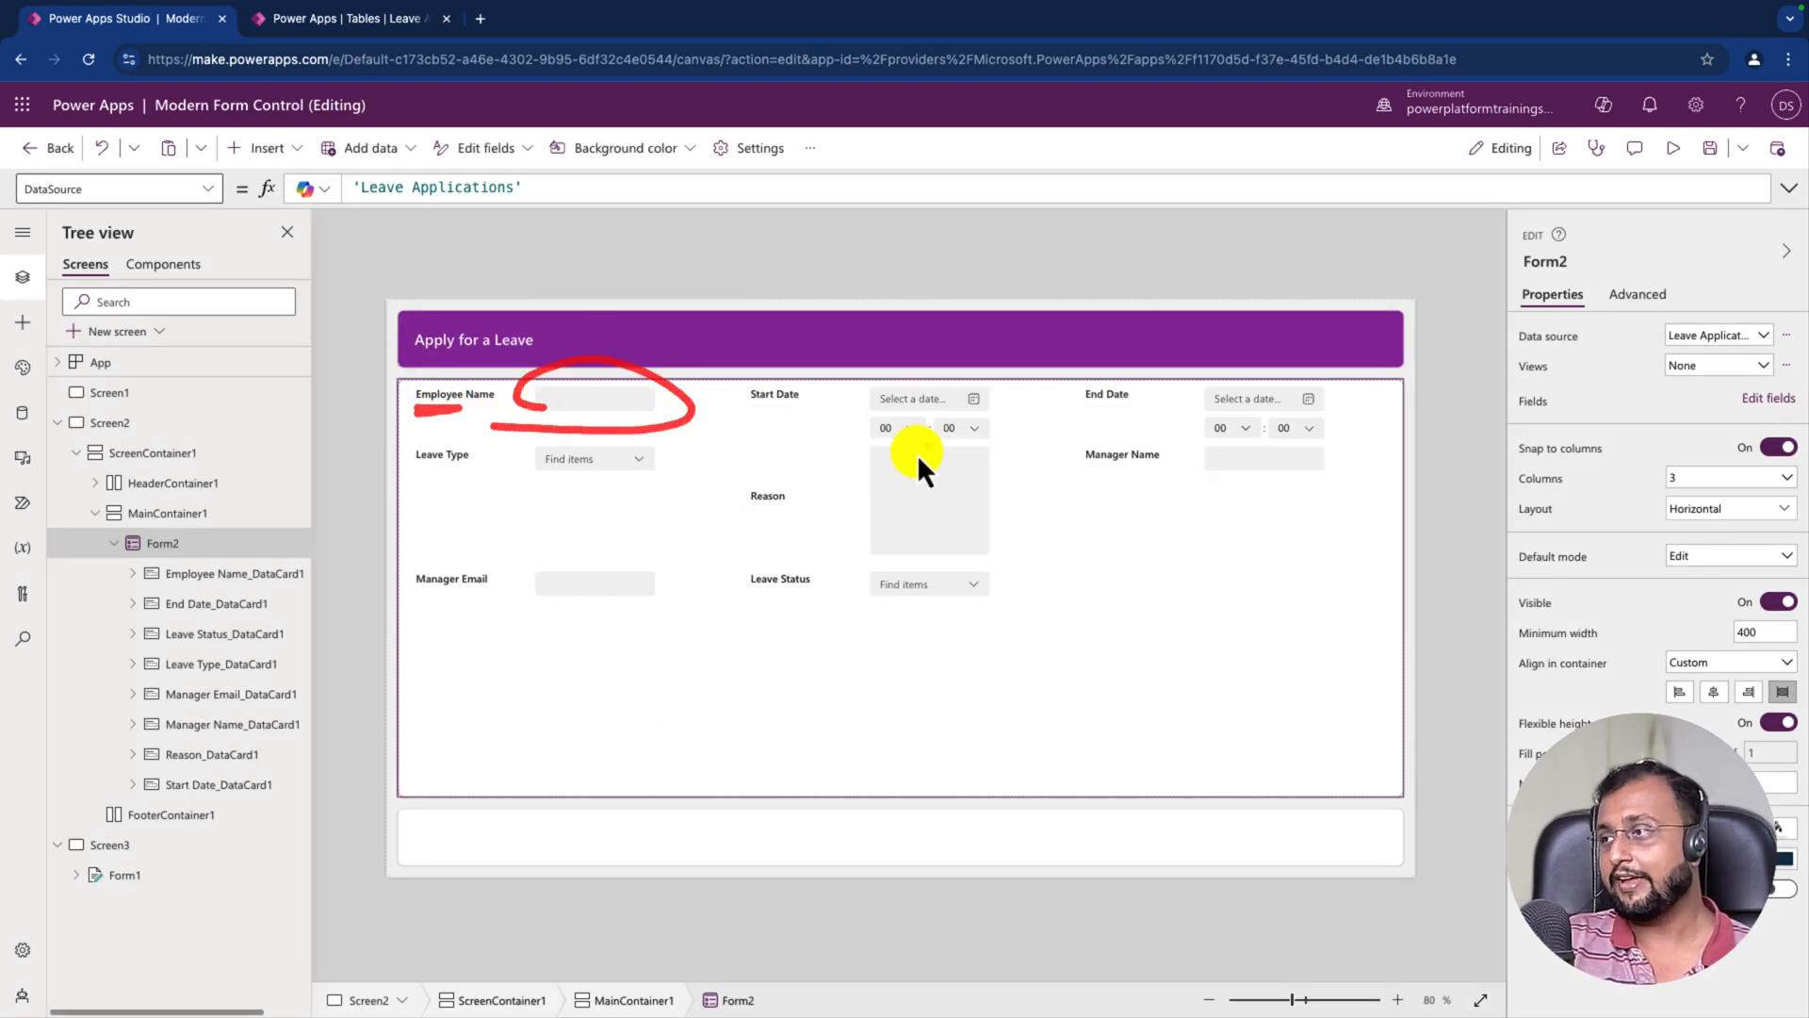
click(1743, 565)
click(1765, 509)
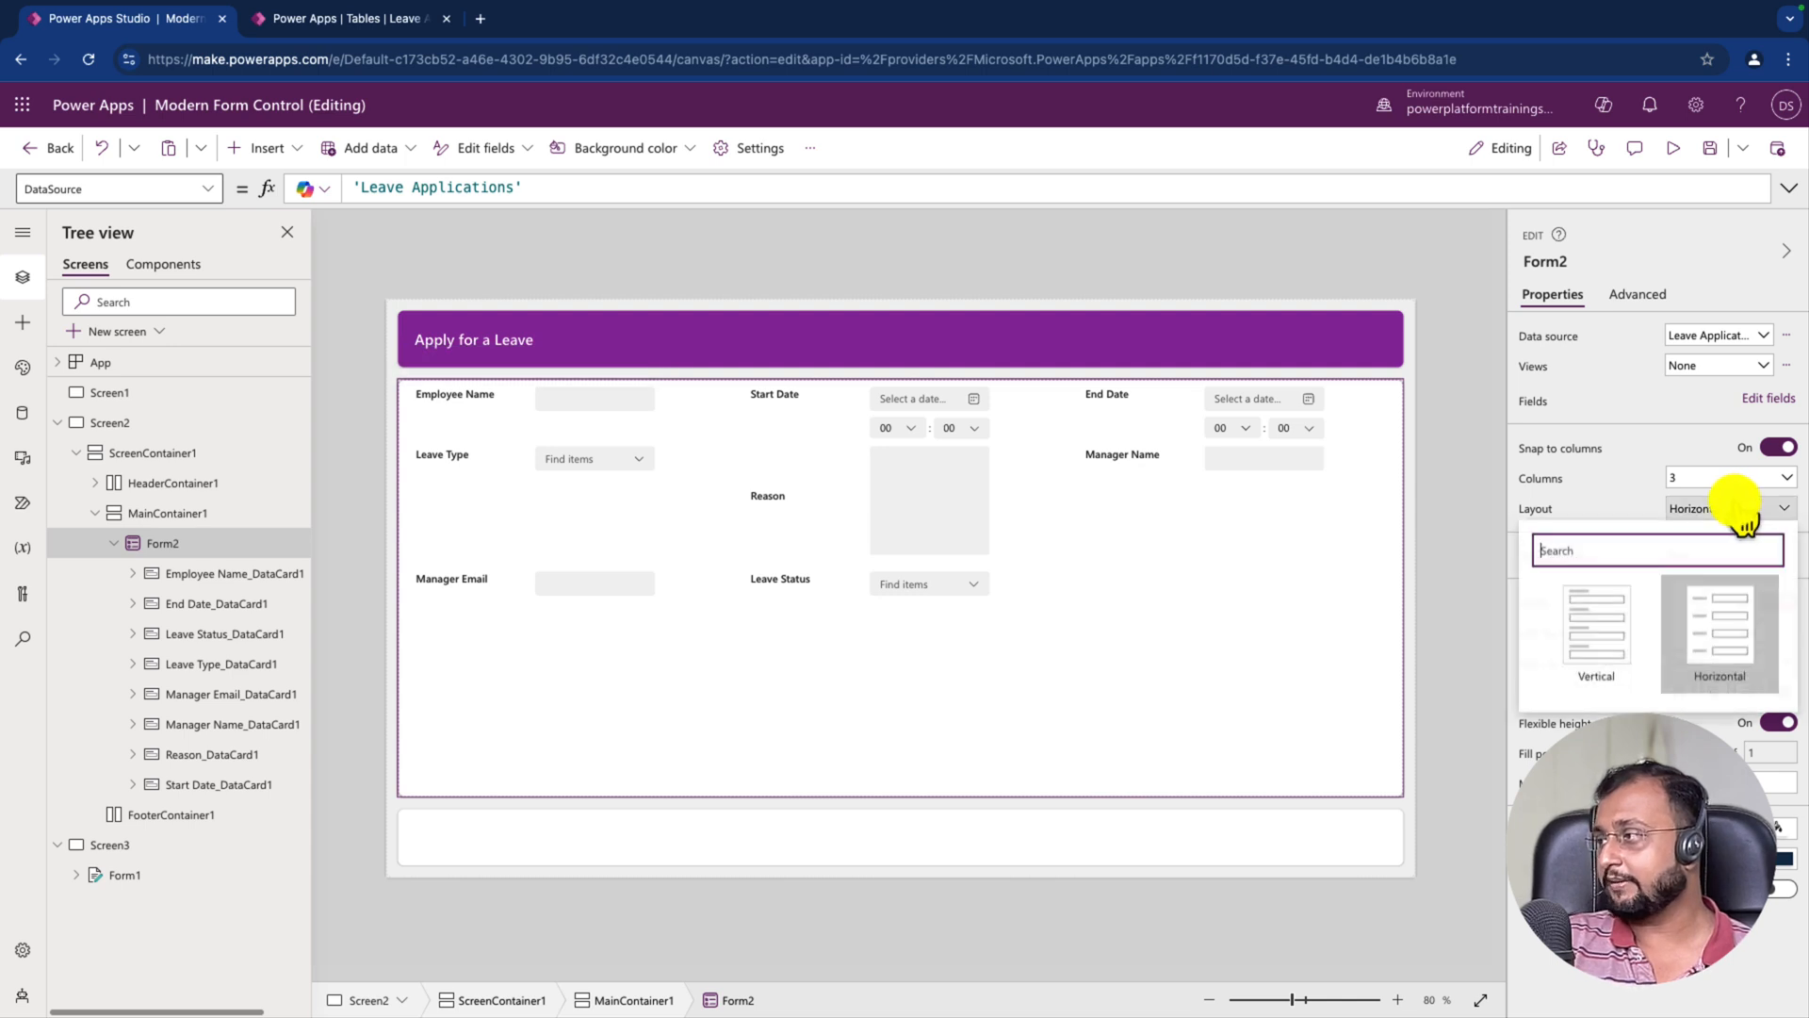
click(1625, 641)
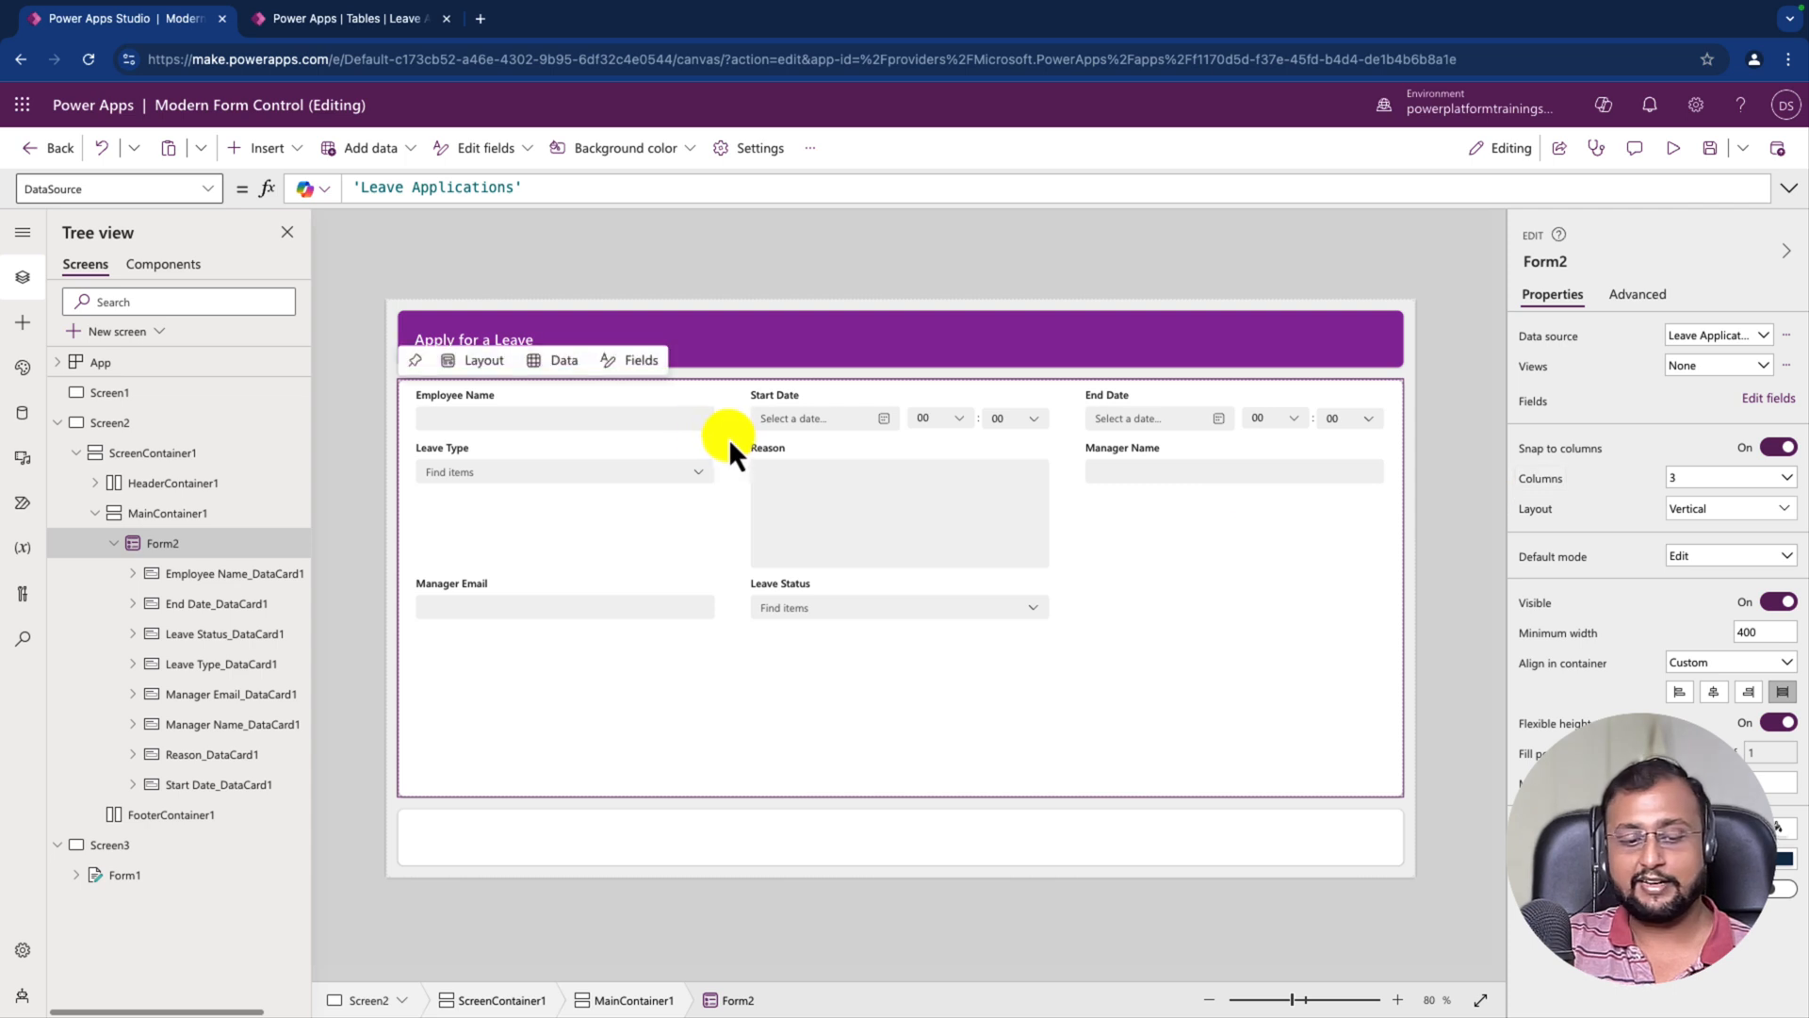
Step: Try 2 columns on Form2, then set it back to 3 columns
drag(703, 306, 733, 586)
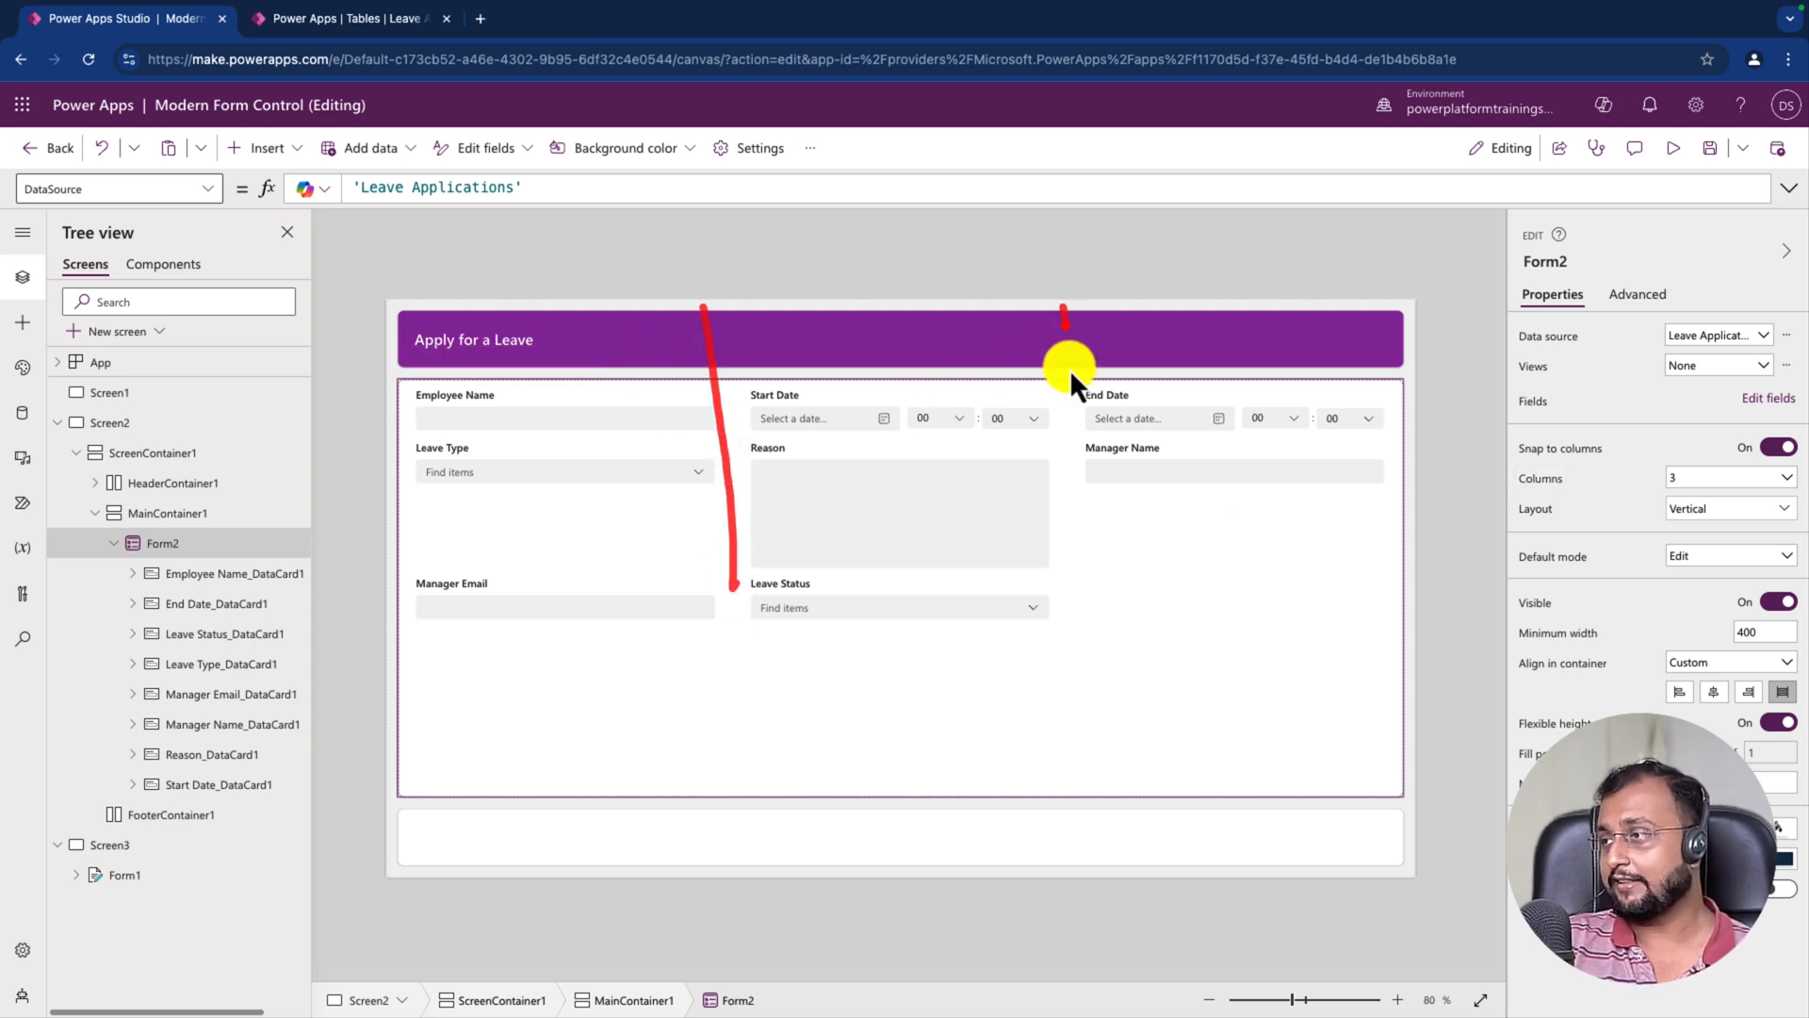
drag(1070, 369, 1098, 603)
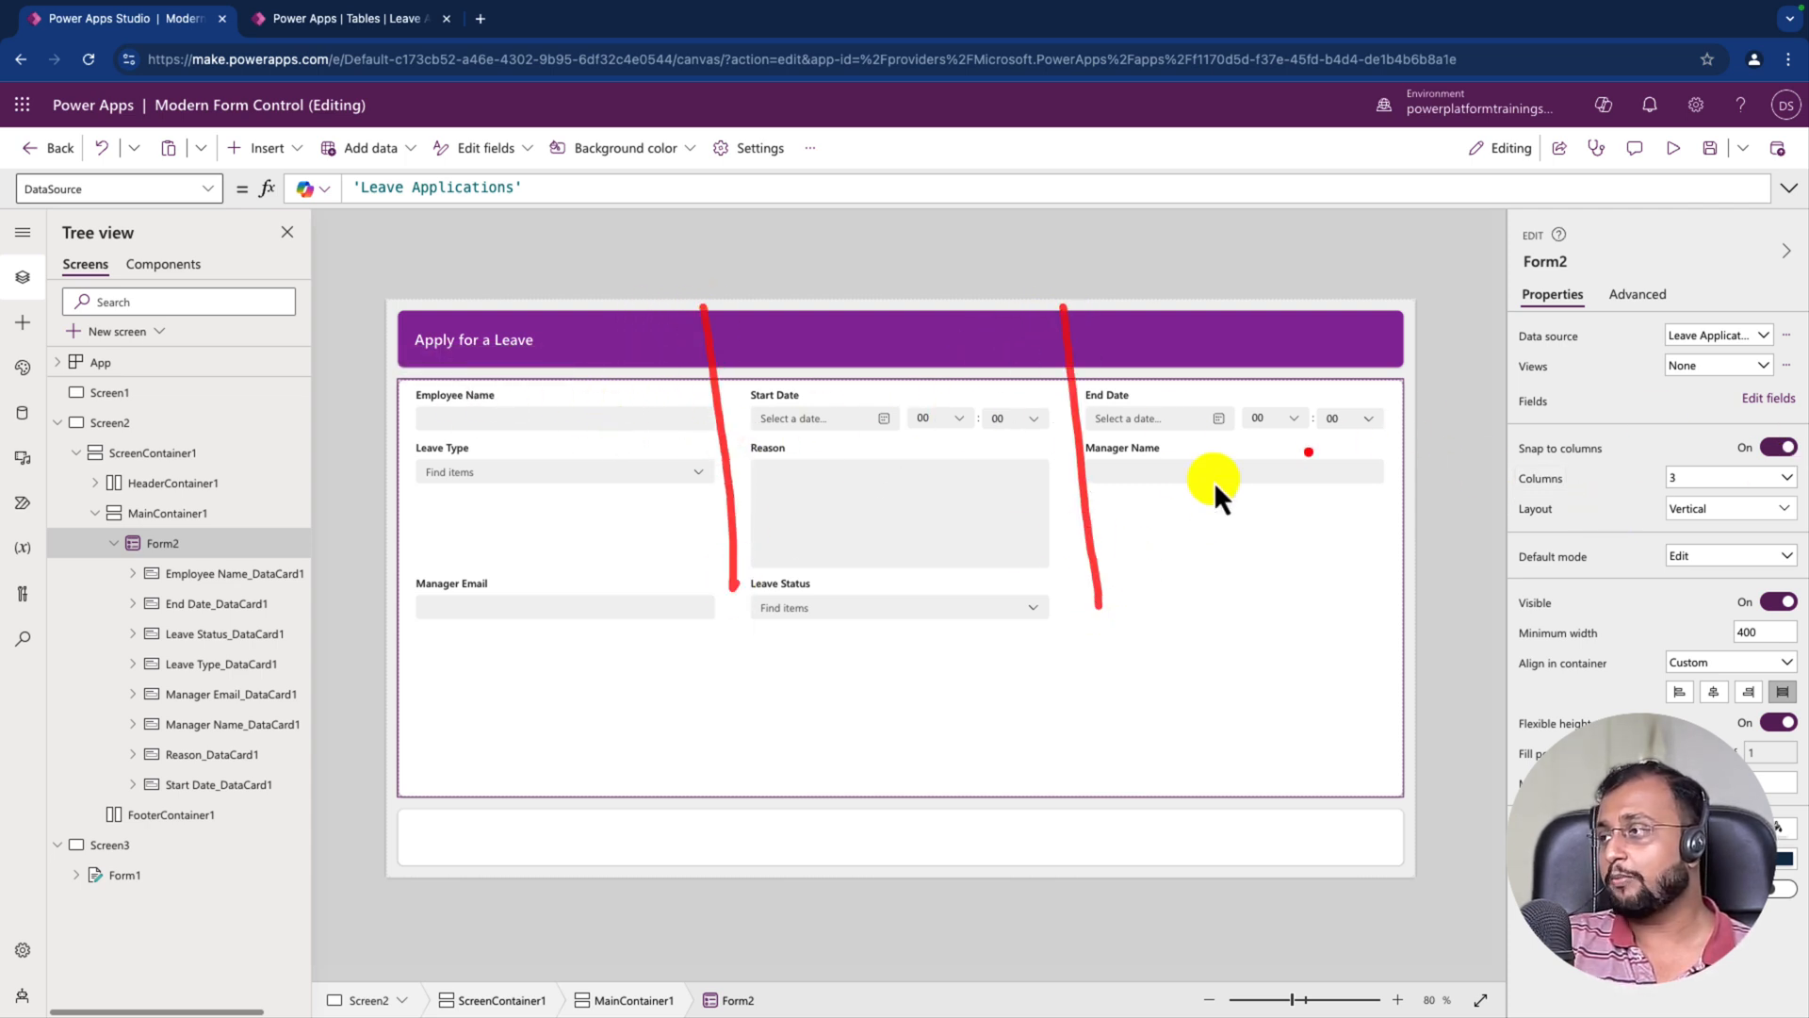
click(1726, 479)
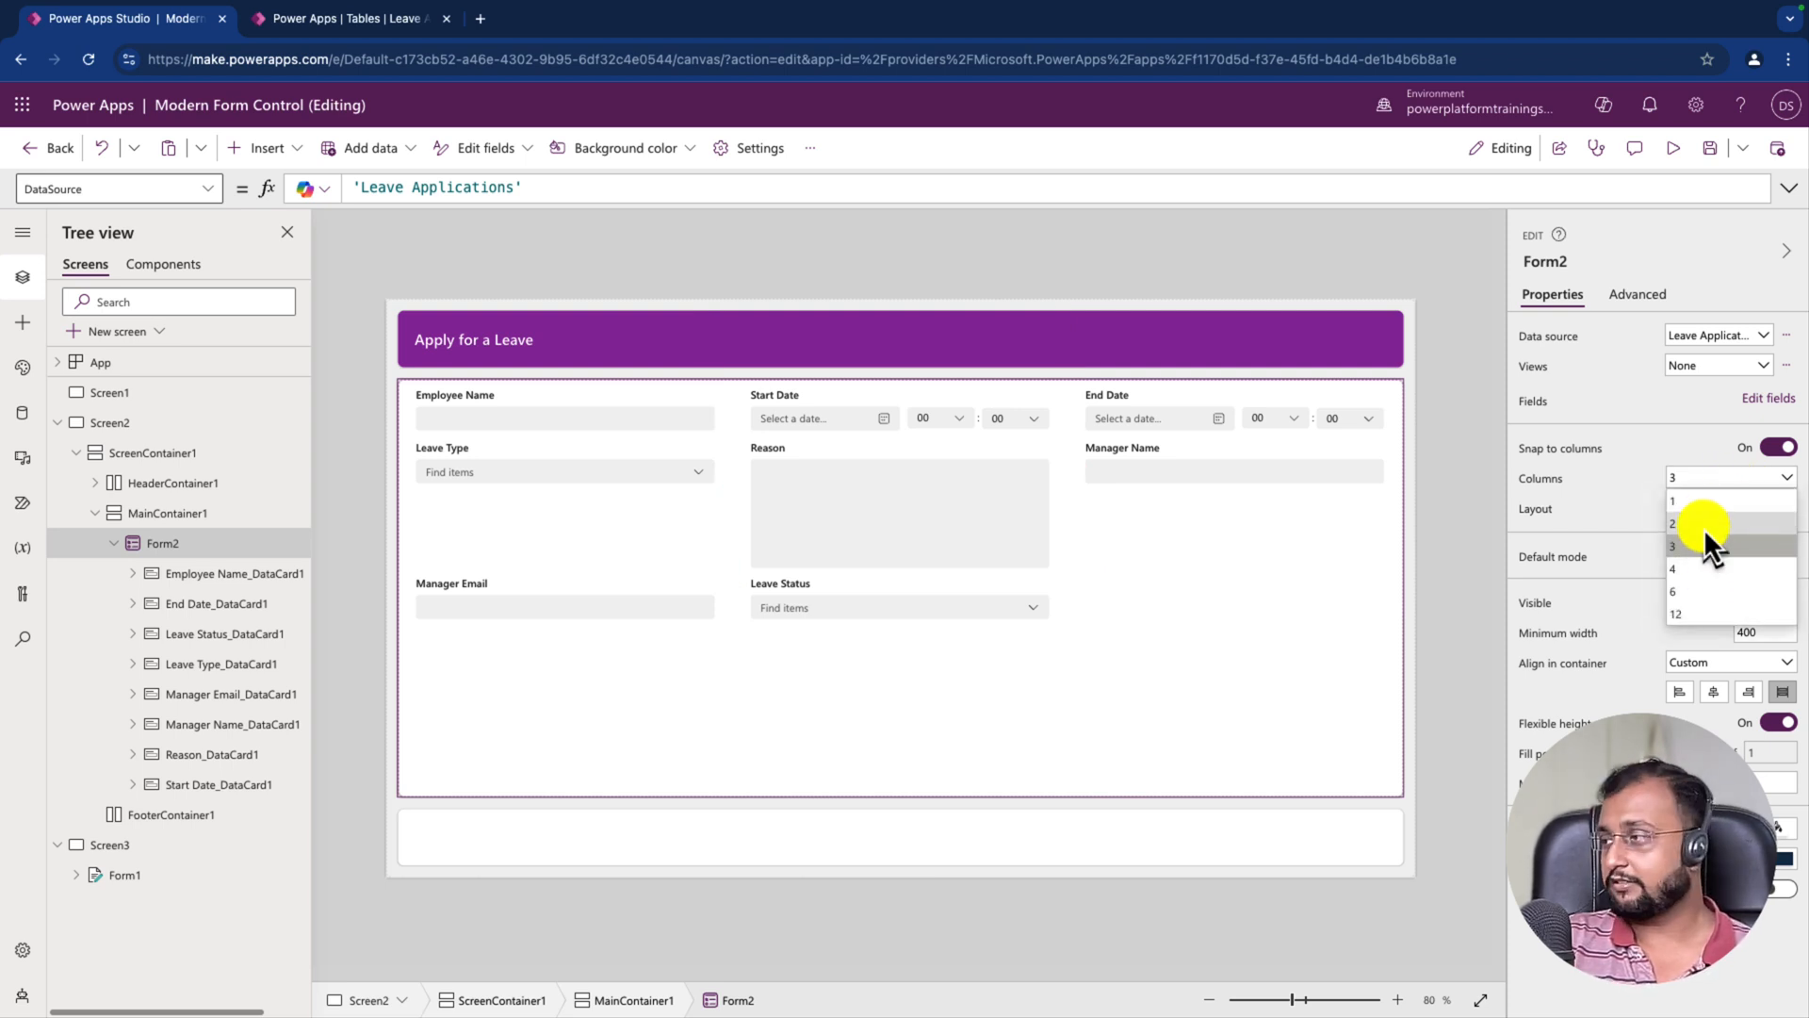
click(1703, 525)
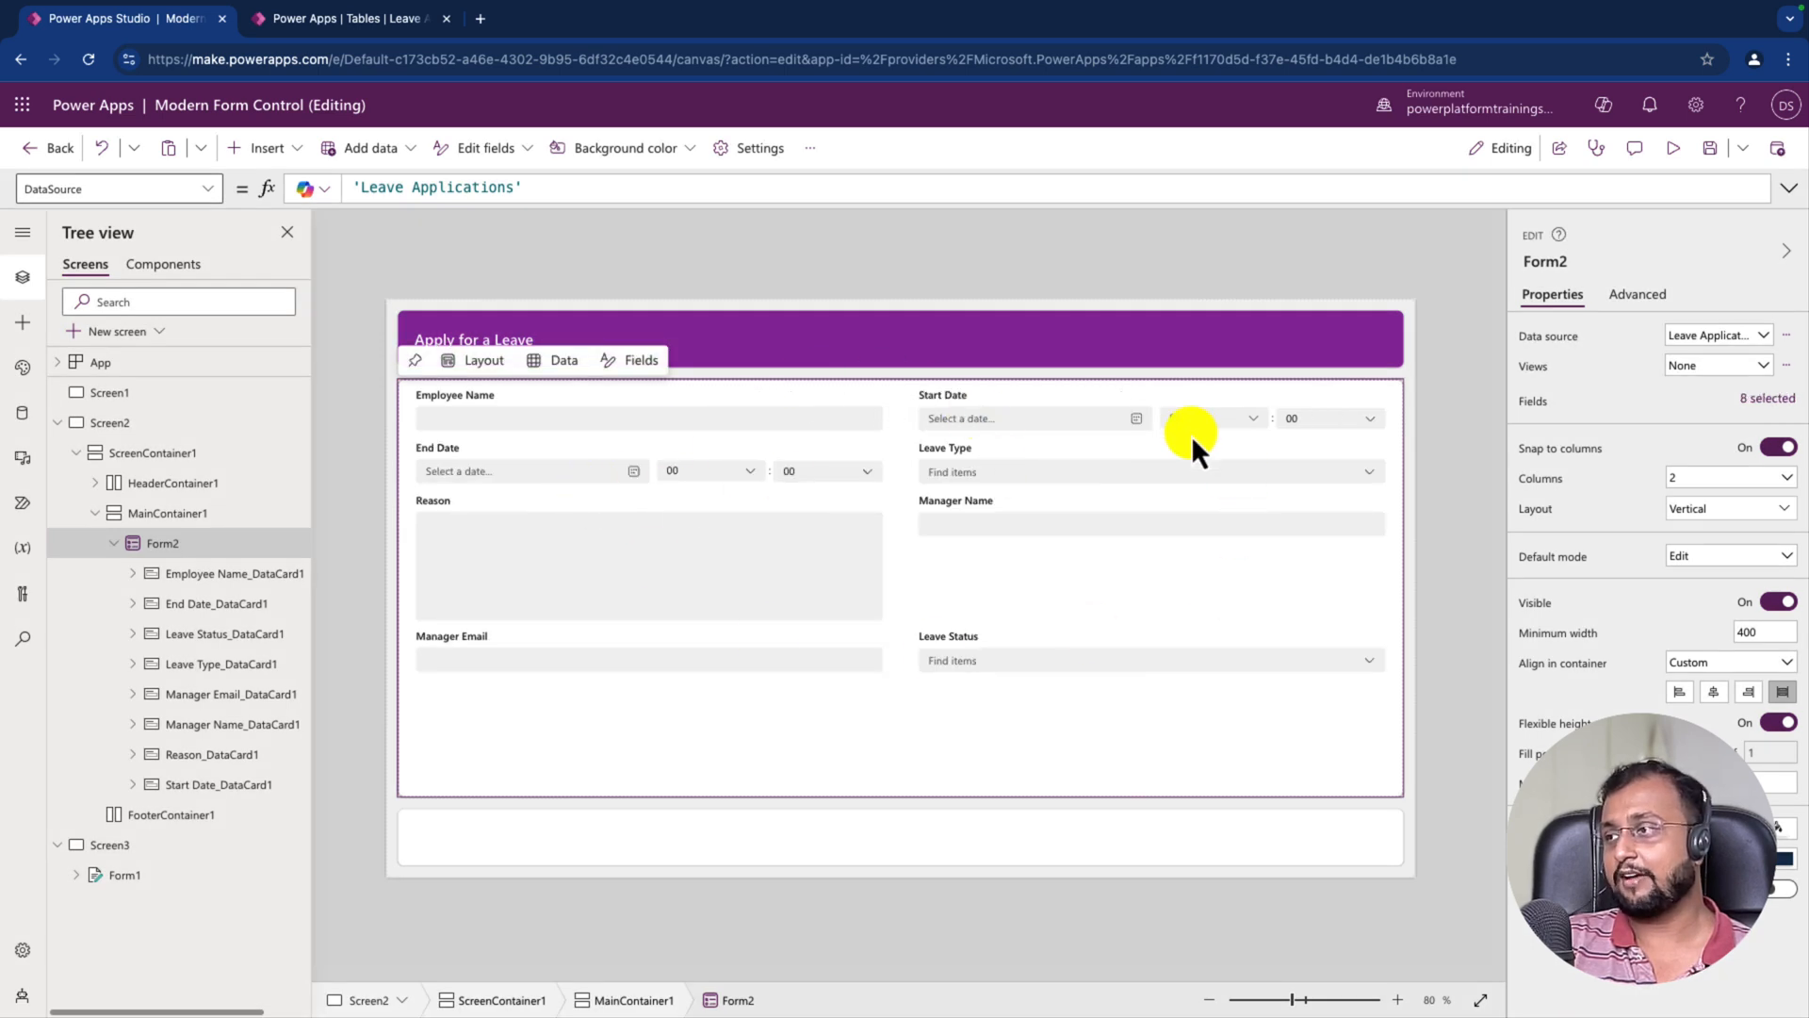
click(1696, 478)
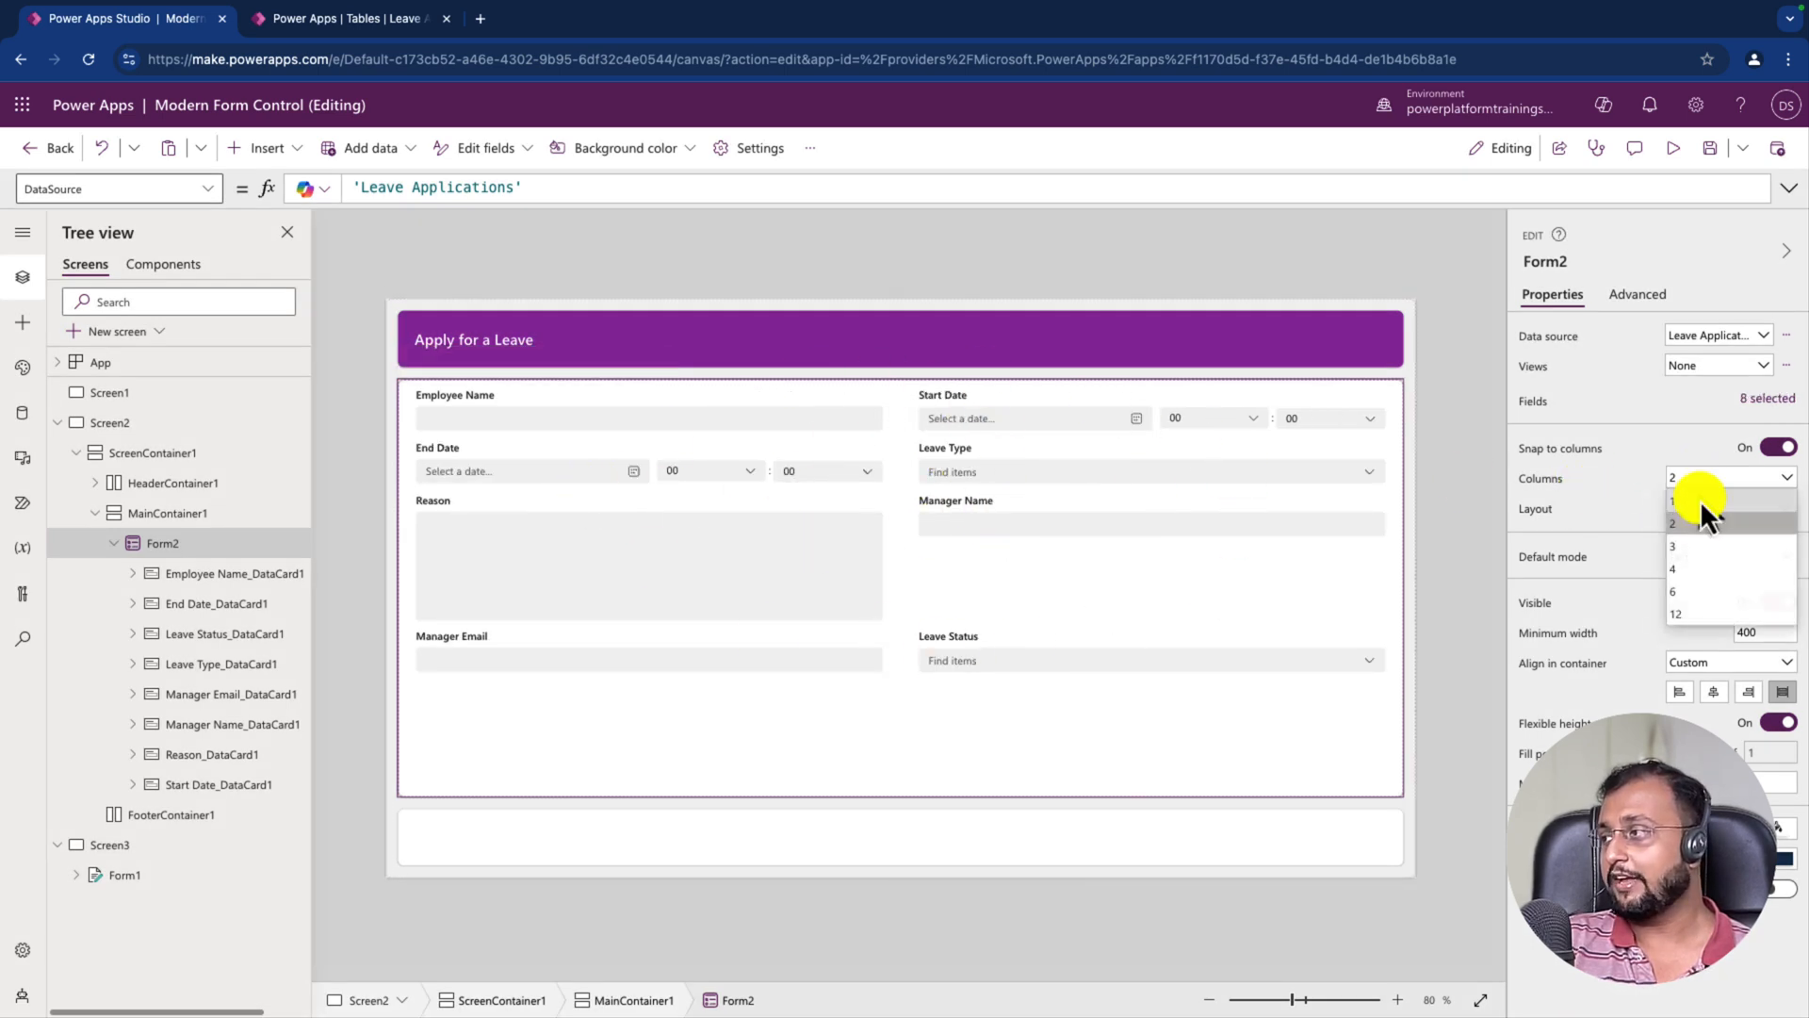
click(1704, 547)
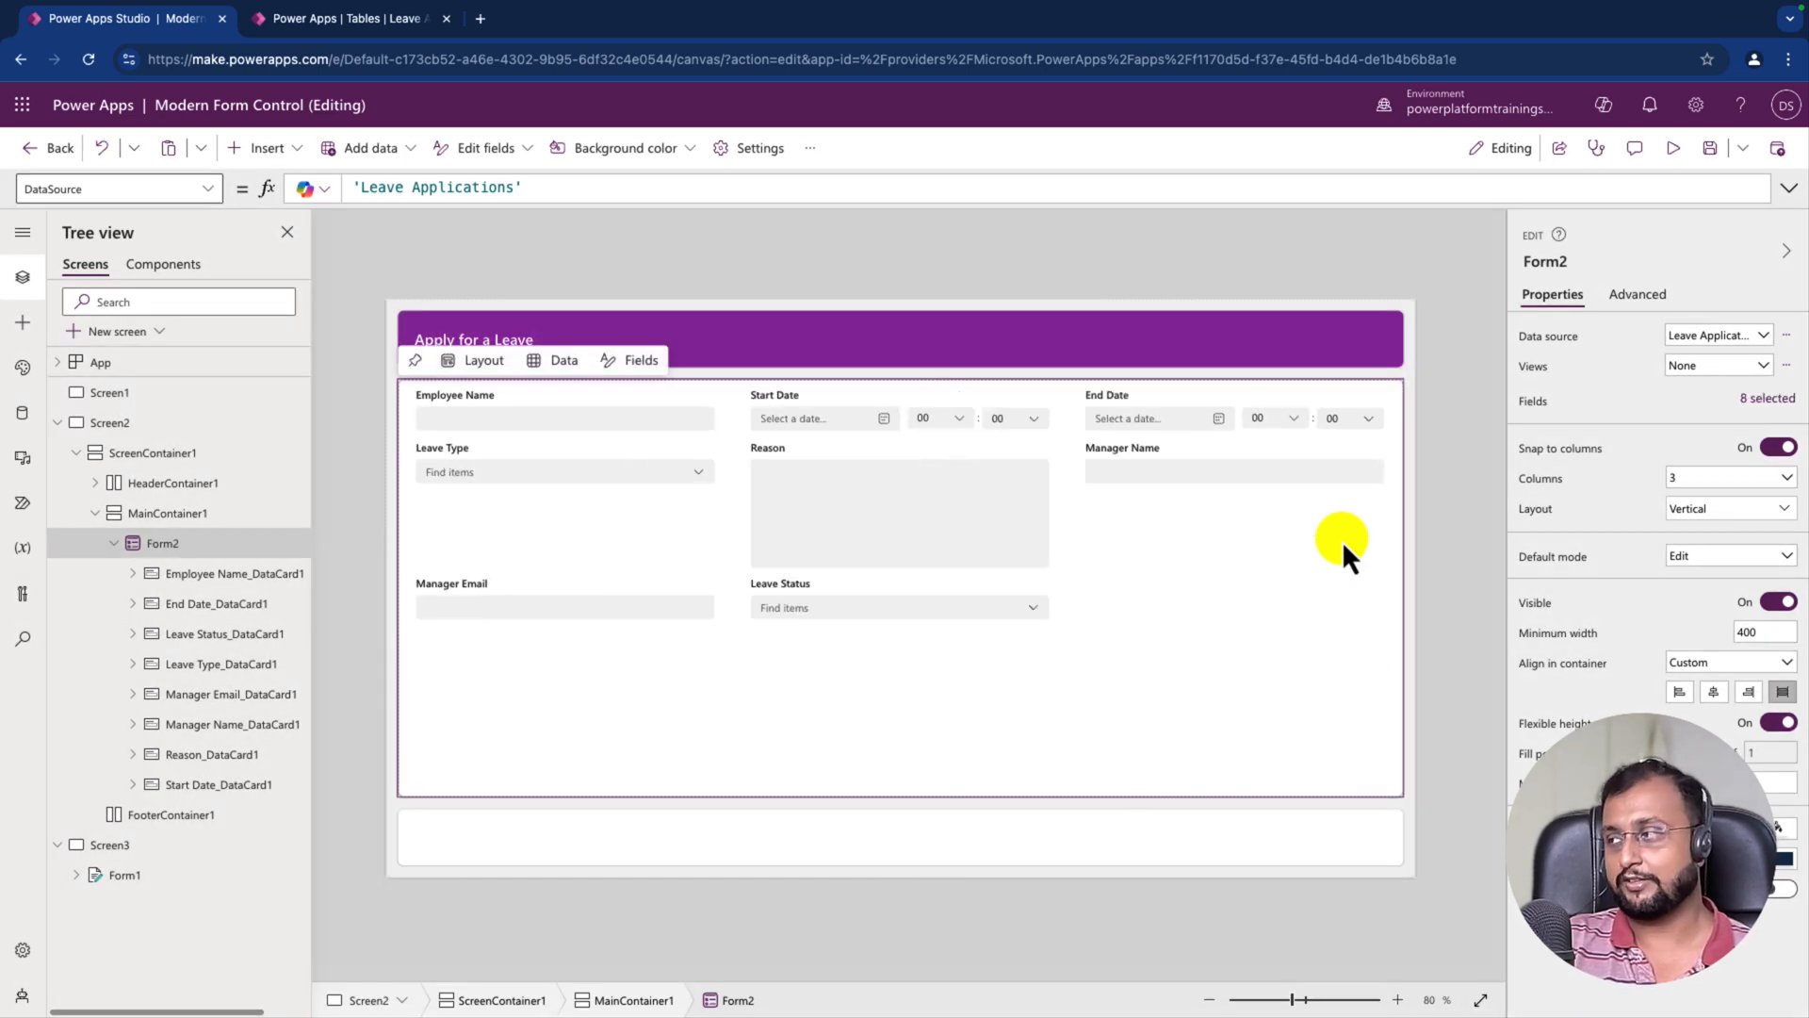
click(1344, 544)
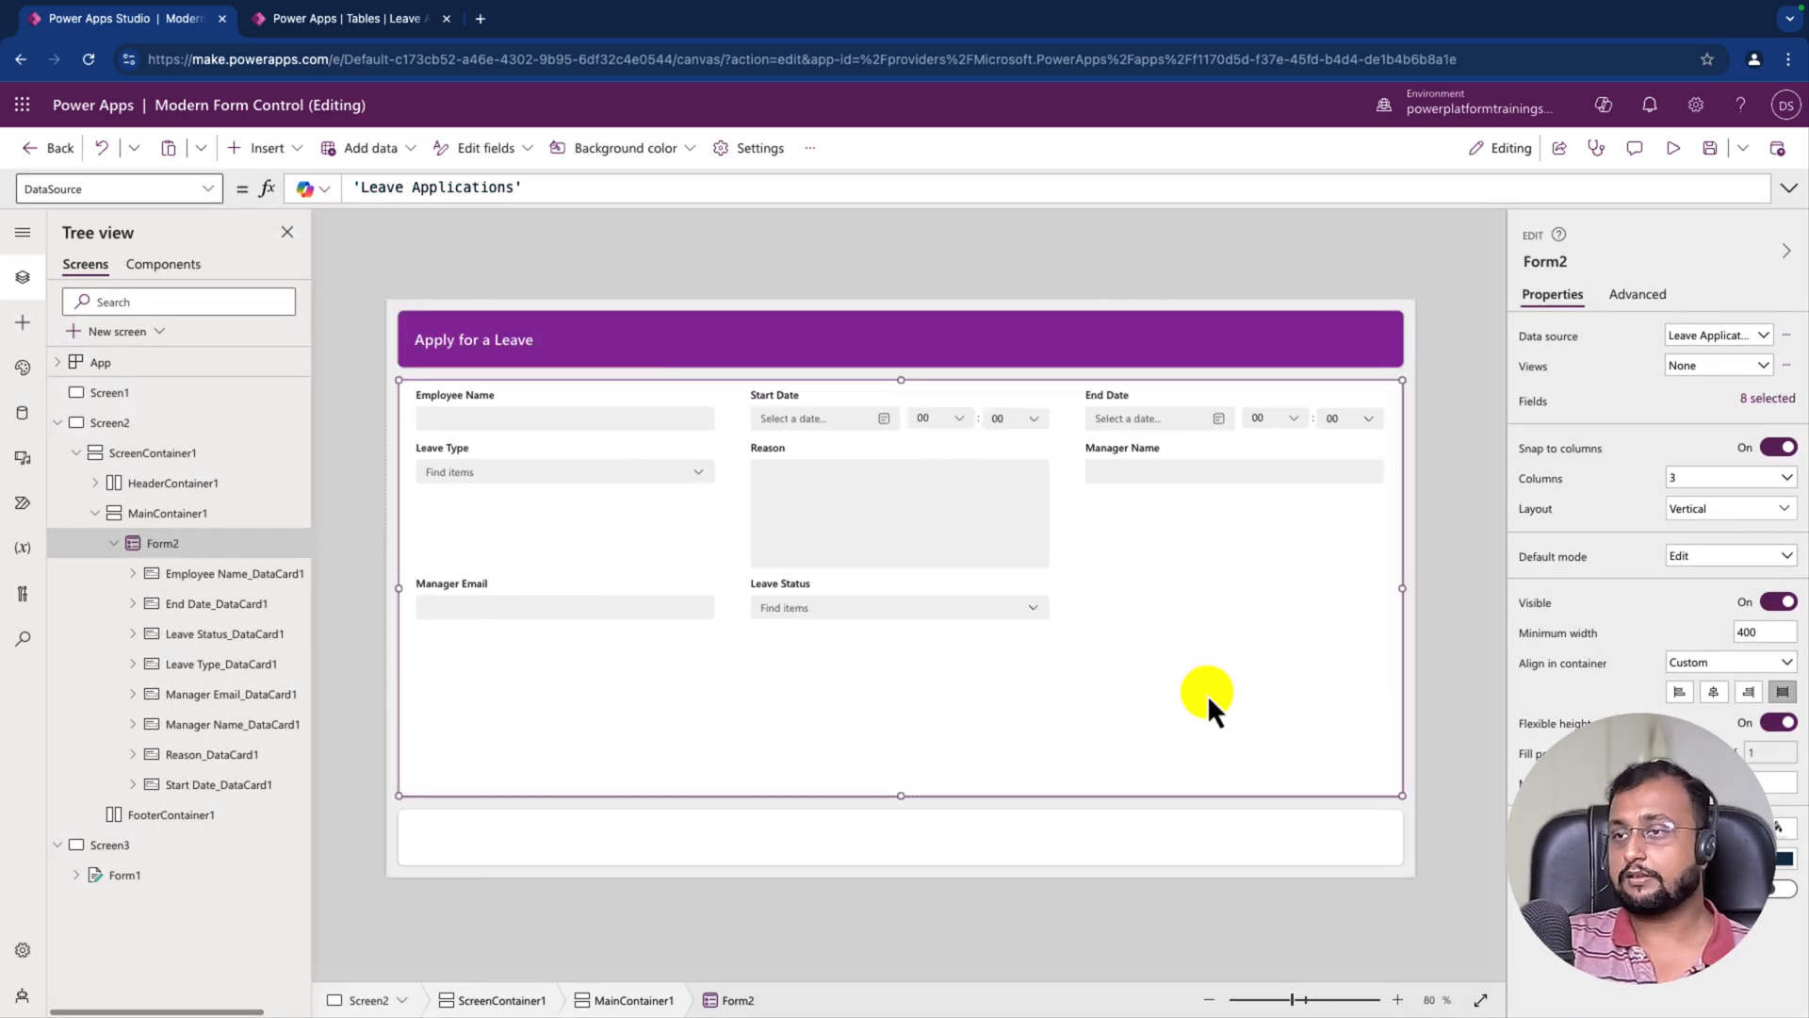
Step: Rename Form2 to frmLeaveApply in the Tree view
double_click(154, 545)
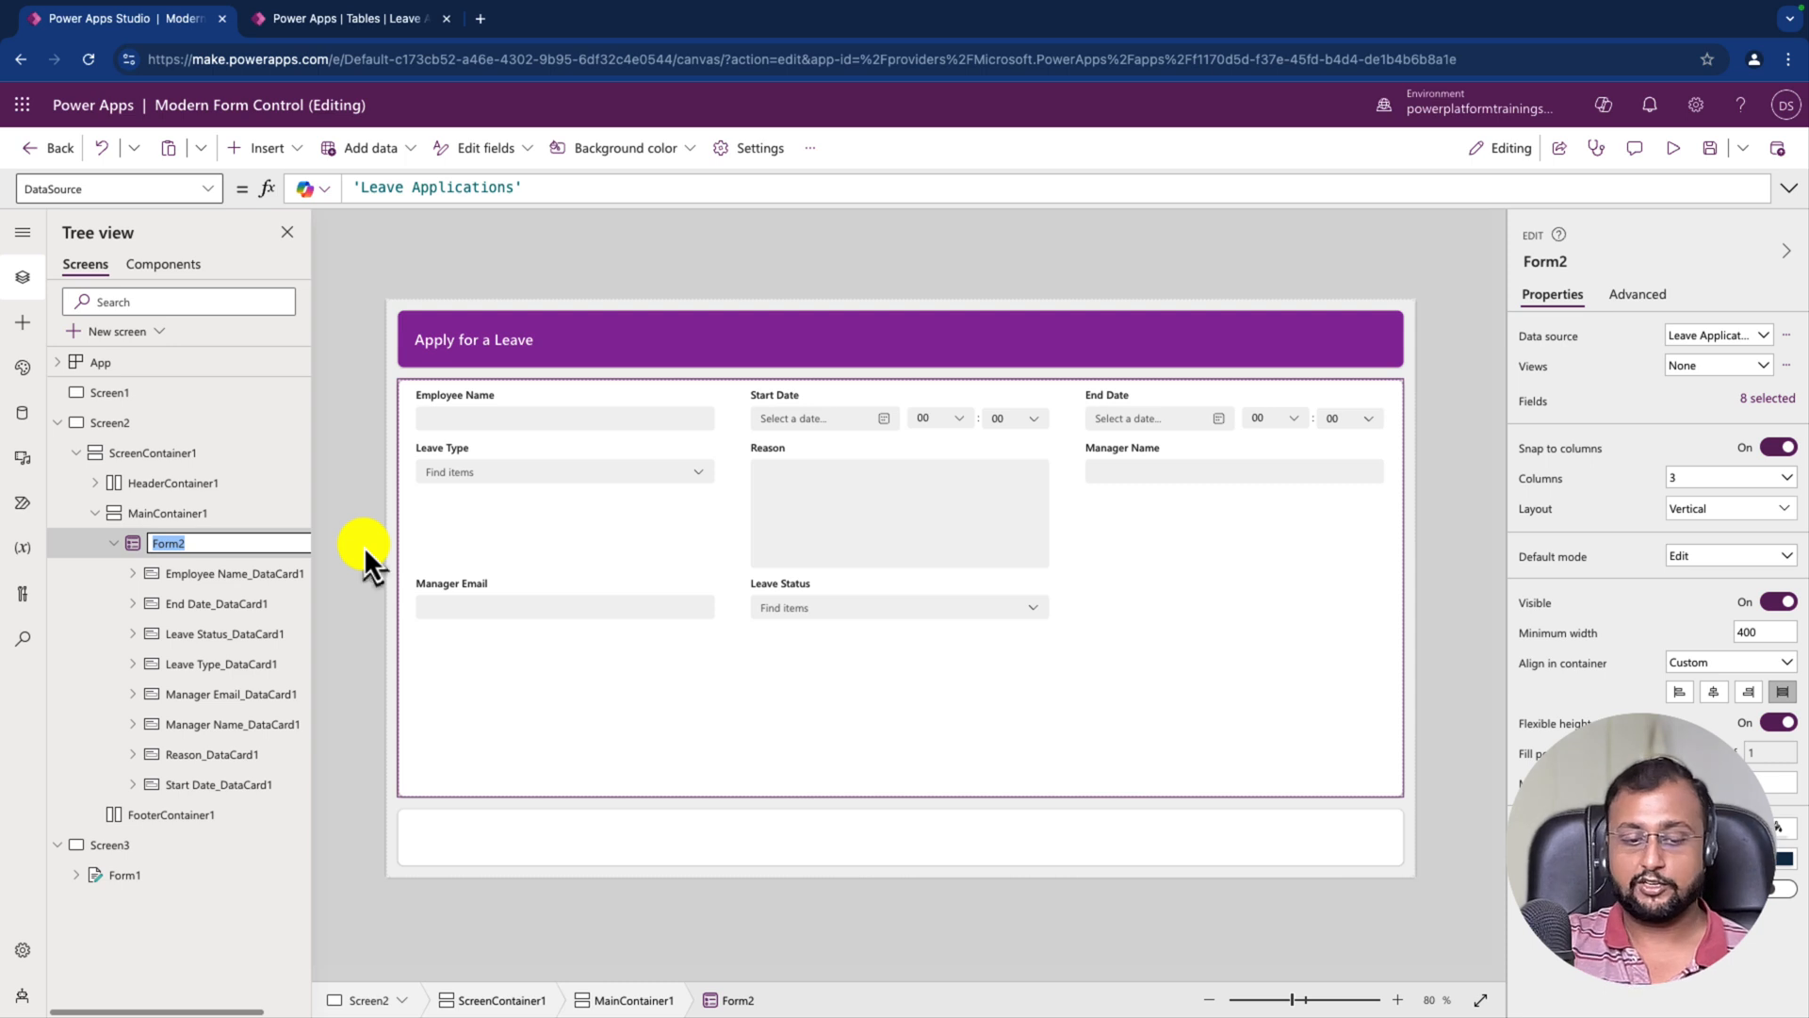
text(frmLeaveApply)
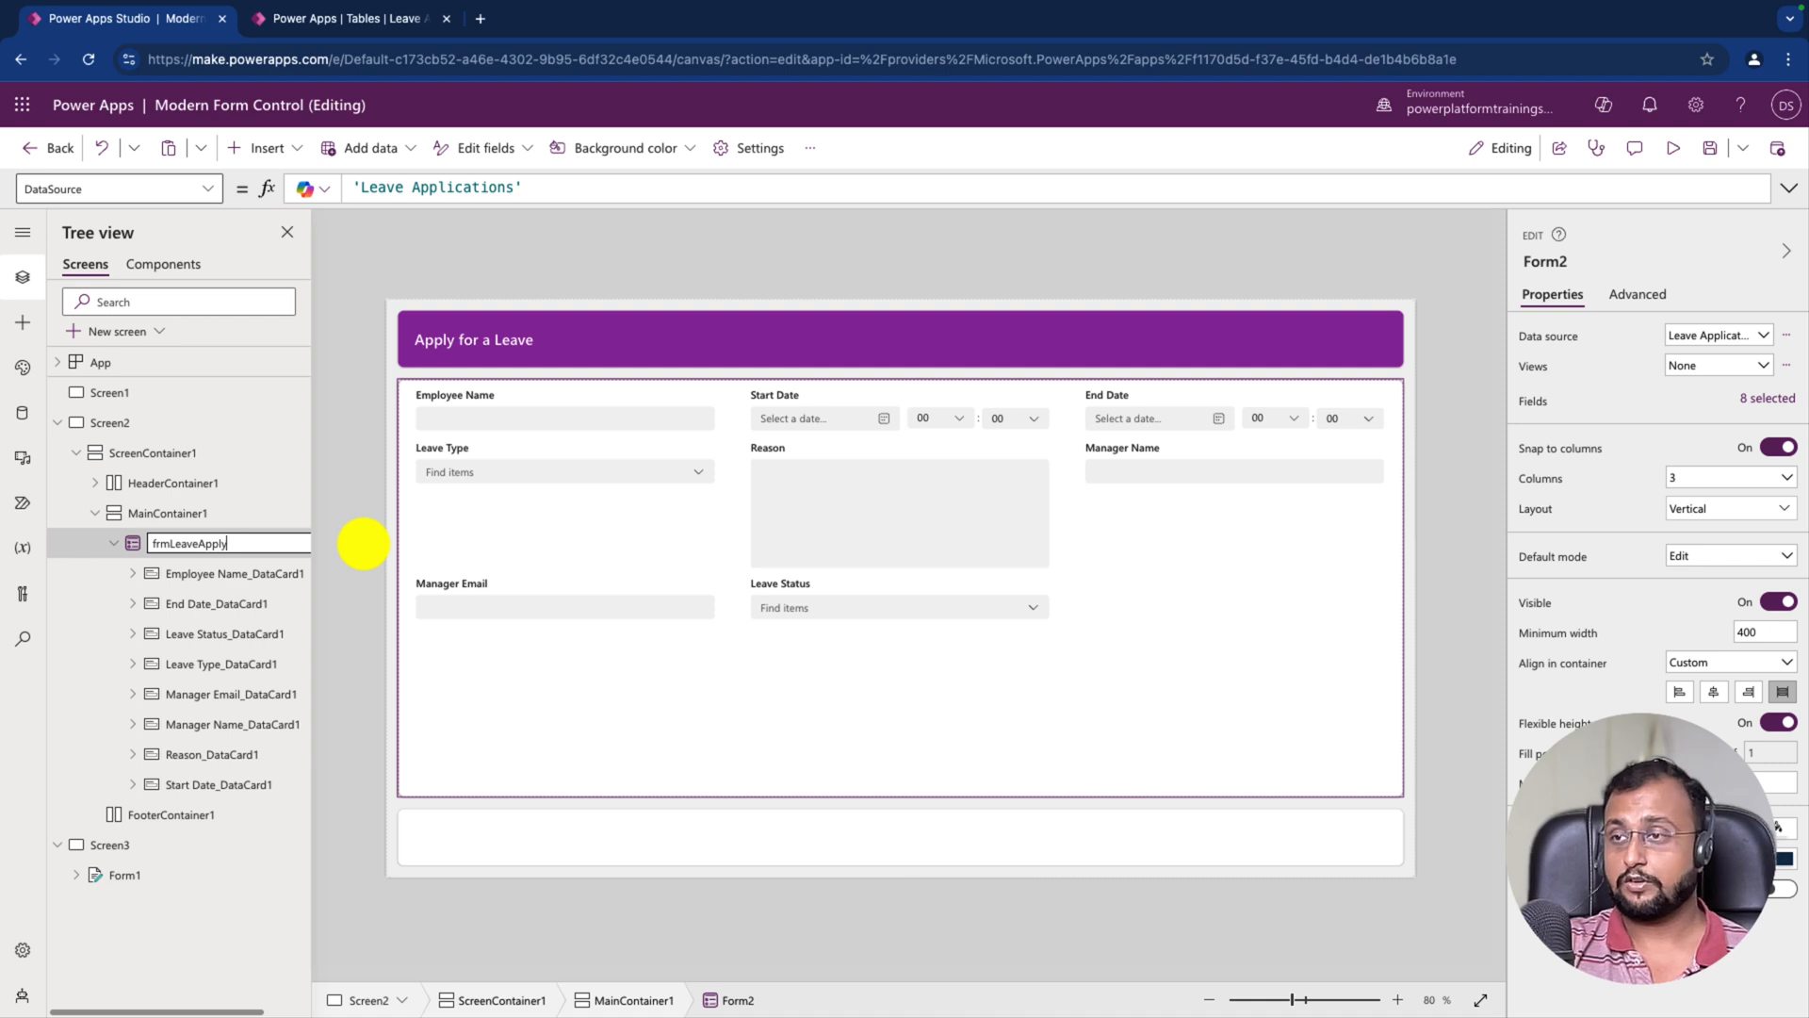
key(Return)
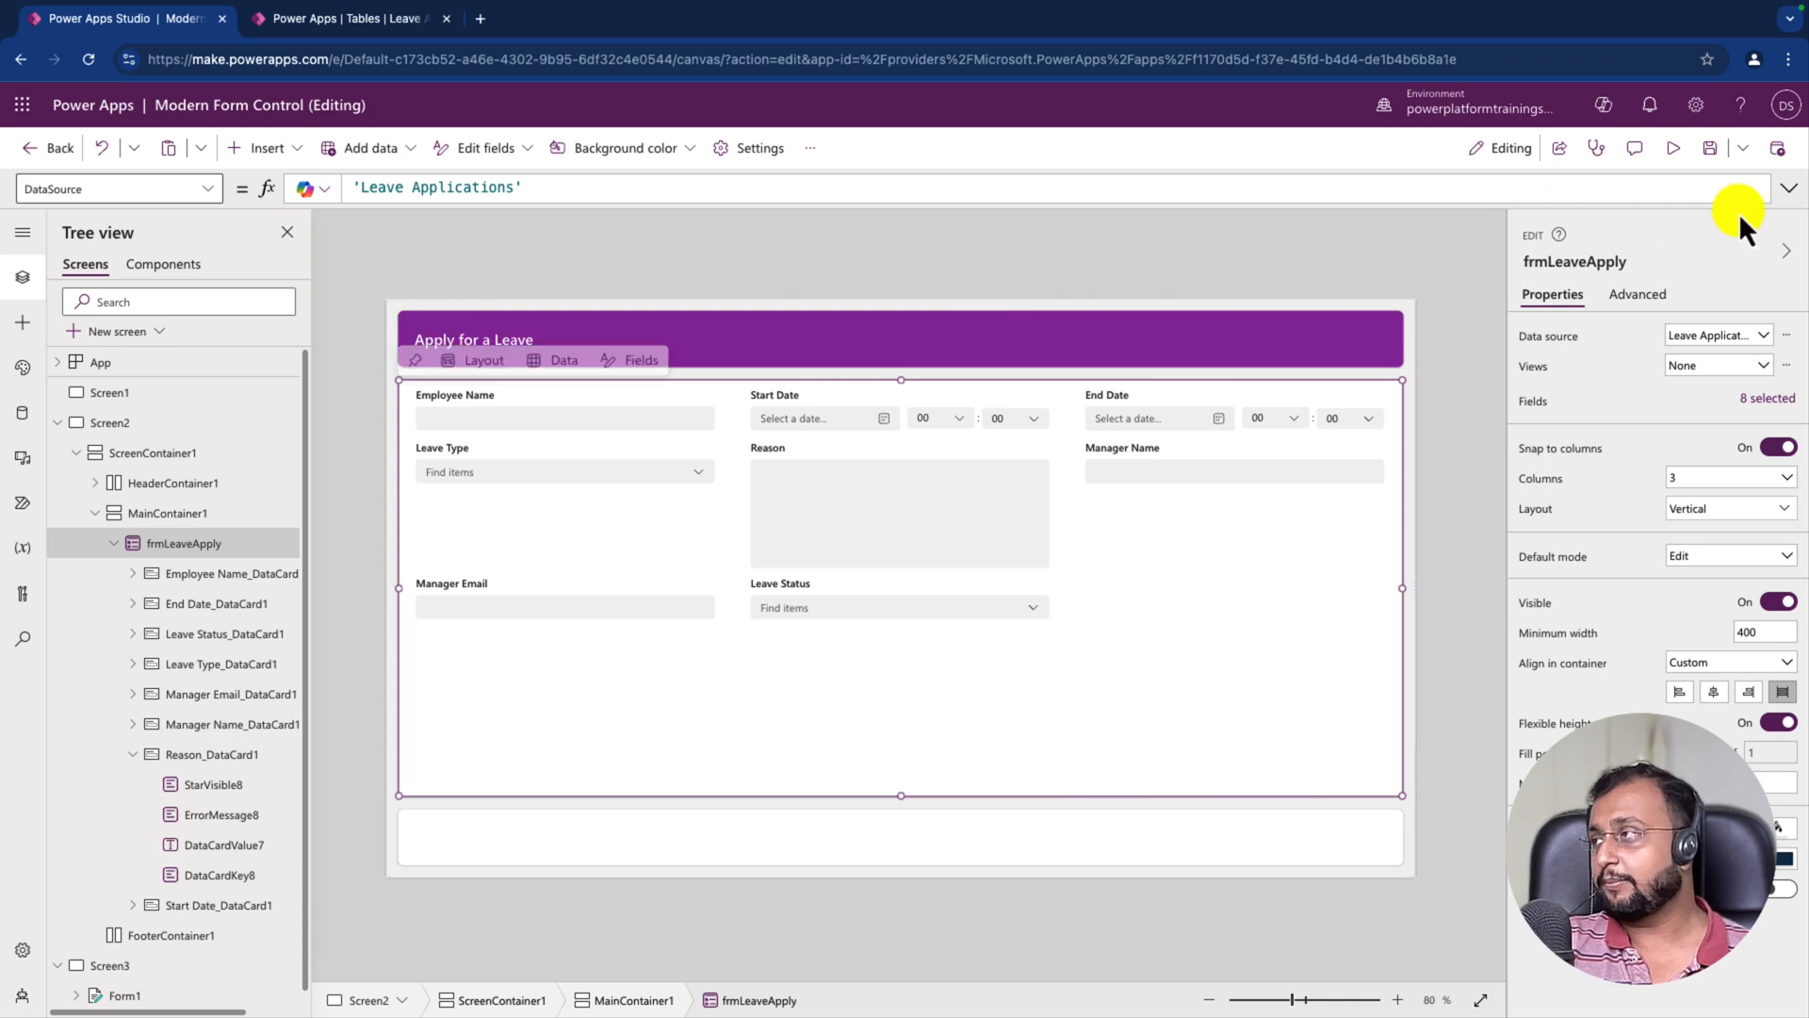
Step: Preview the app to test frmLeaveApply, then exit back to Screen2 in the editor
click(1673, 159)
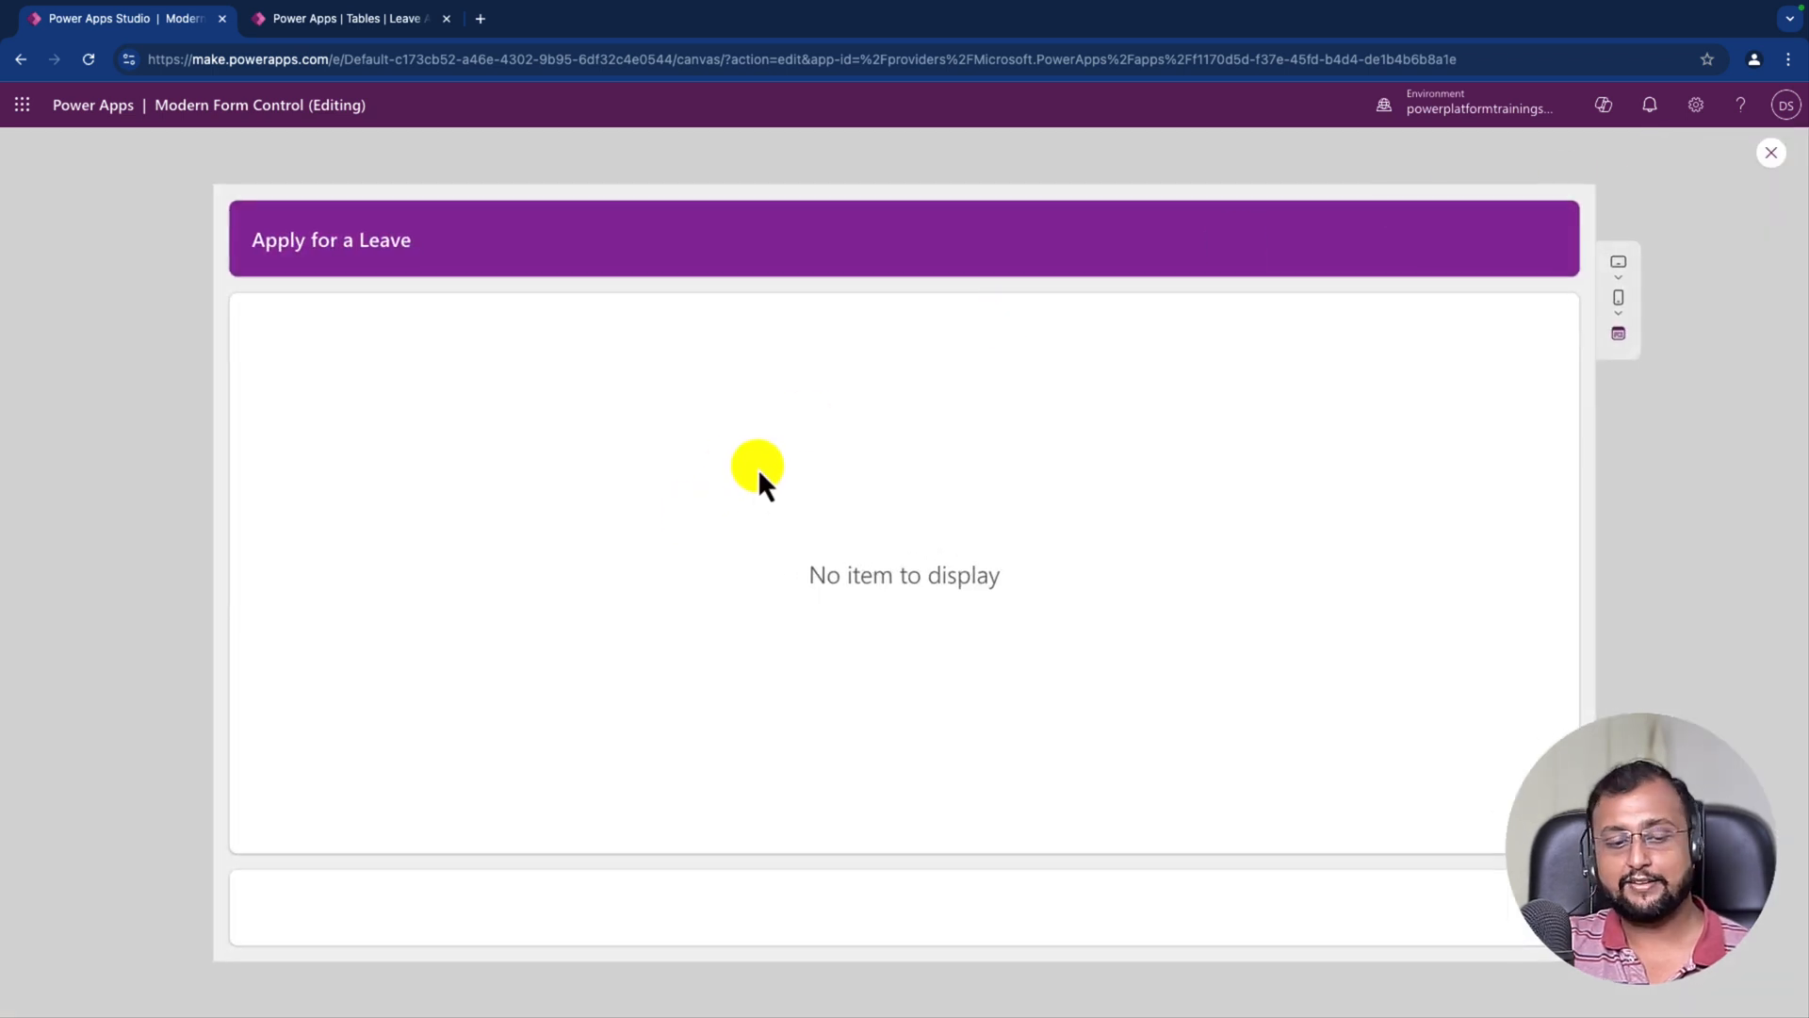
mouse_move(848, 505)
mouse_down()
mouse_move(737, 554)
mouse_move(782, 495)
mouse_up()
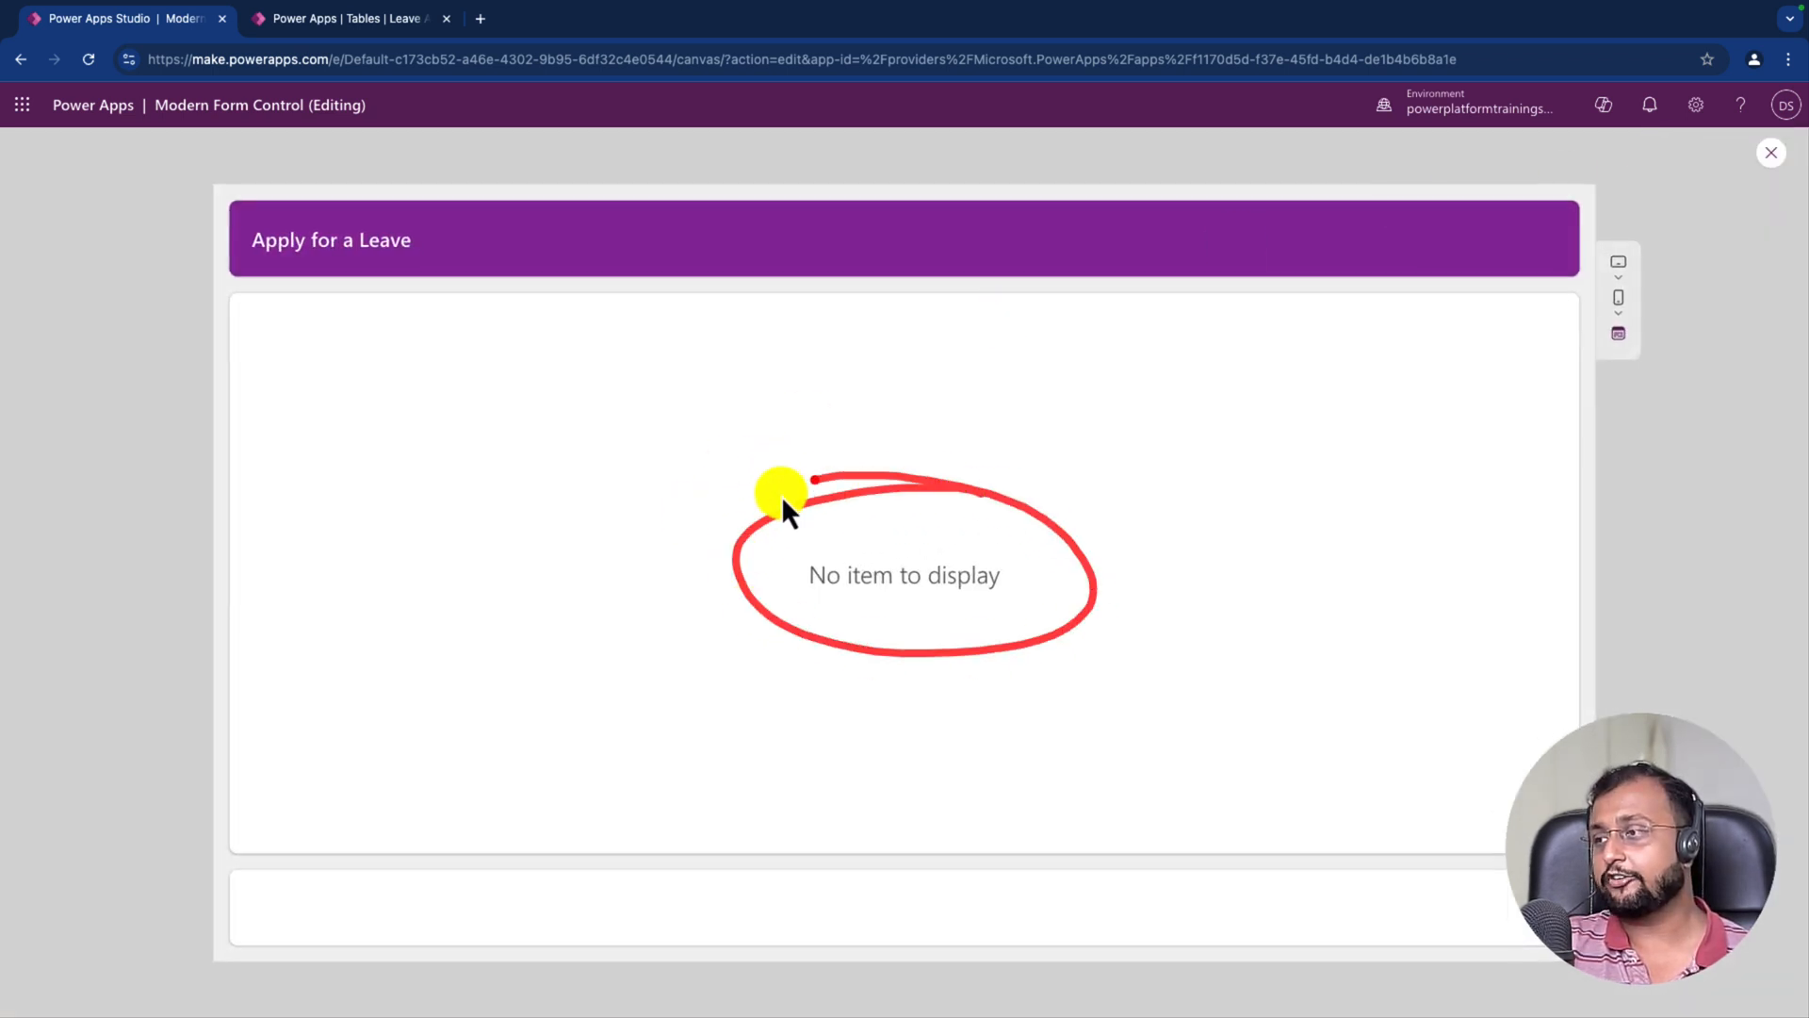
drag(559, 721, 736, 631)
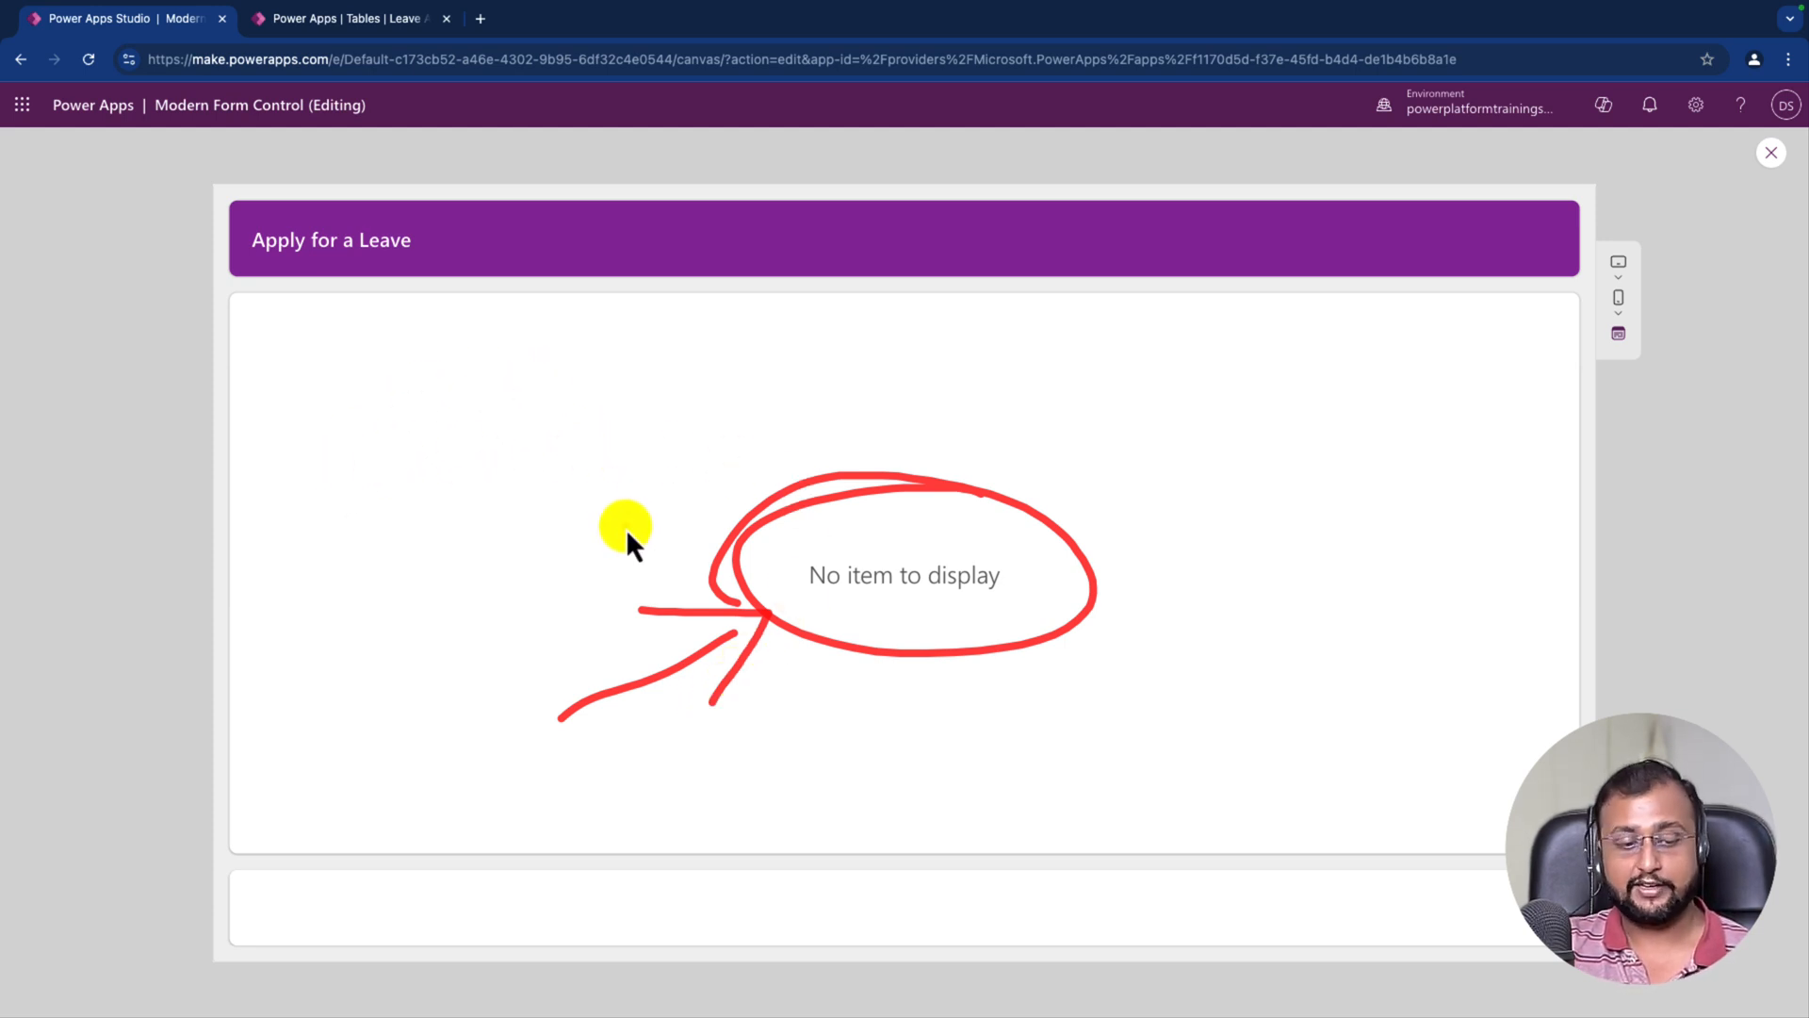
key(Escape)
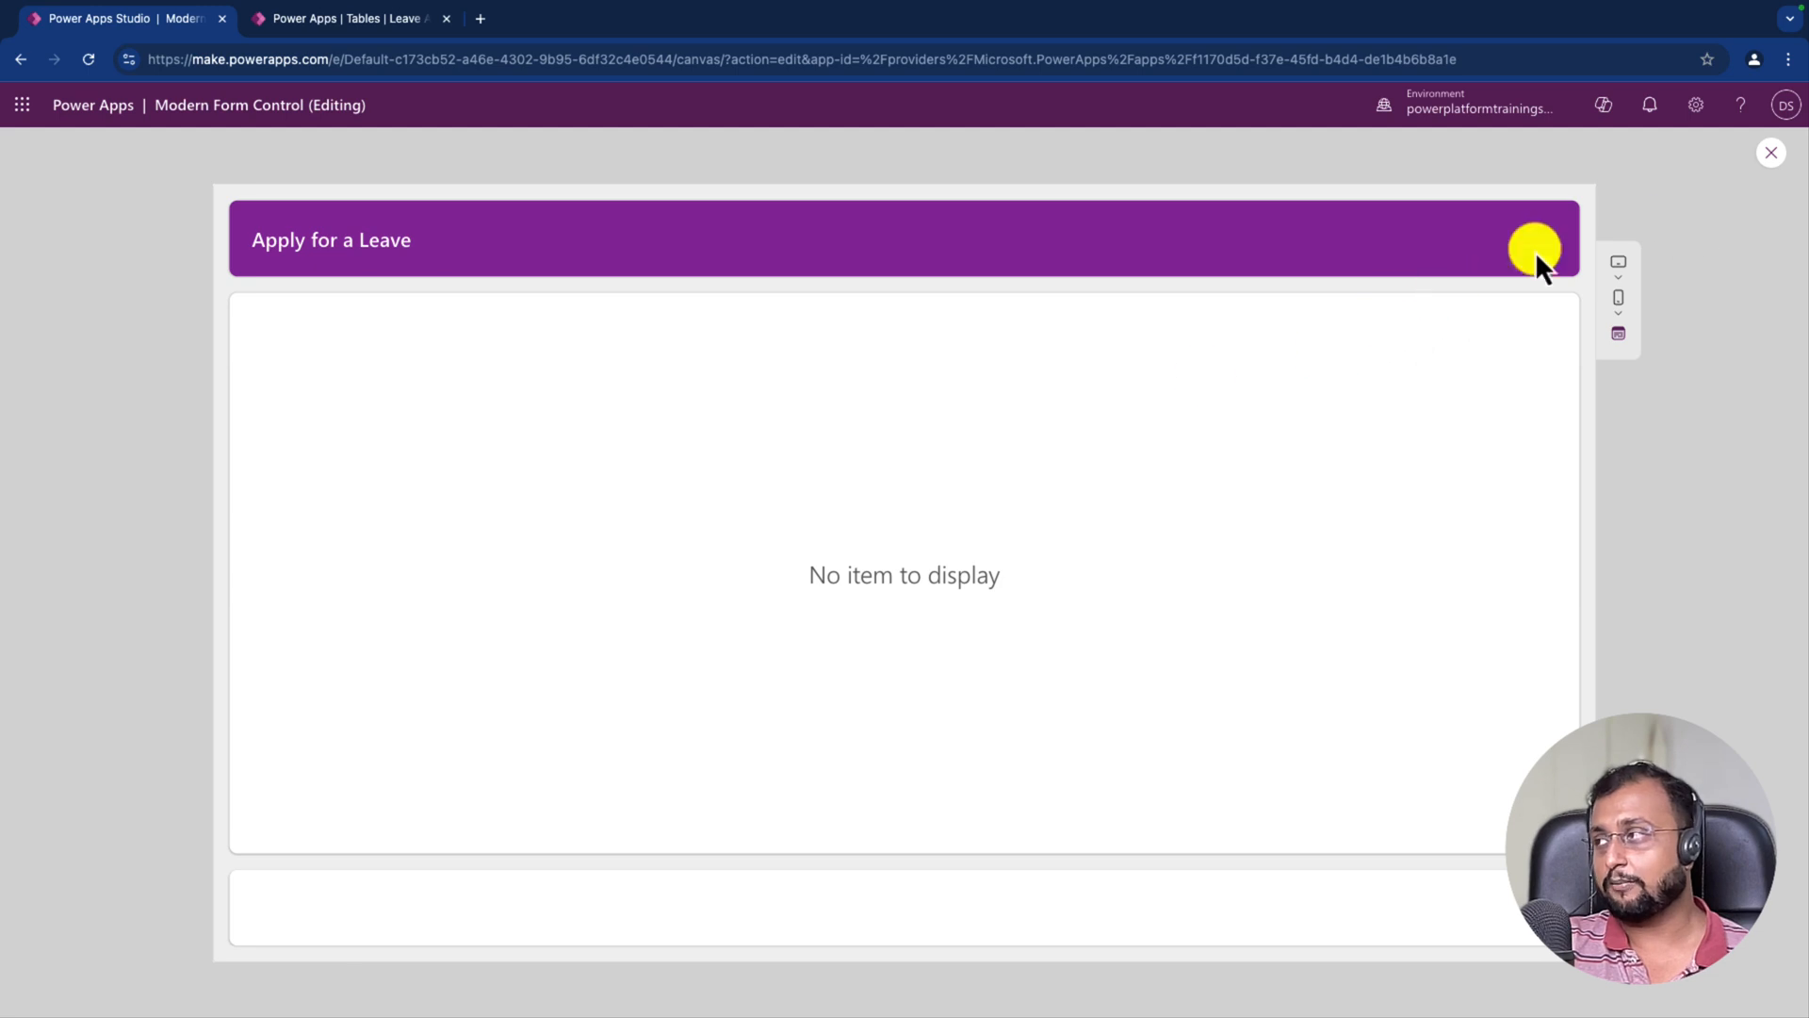
click(1770, 154)
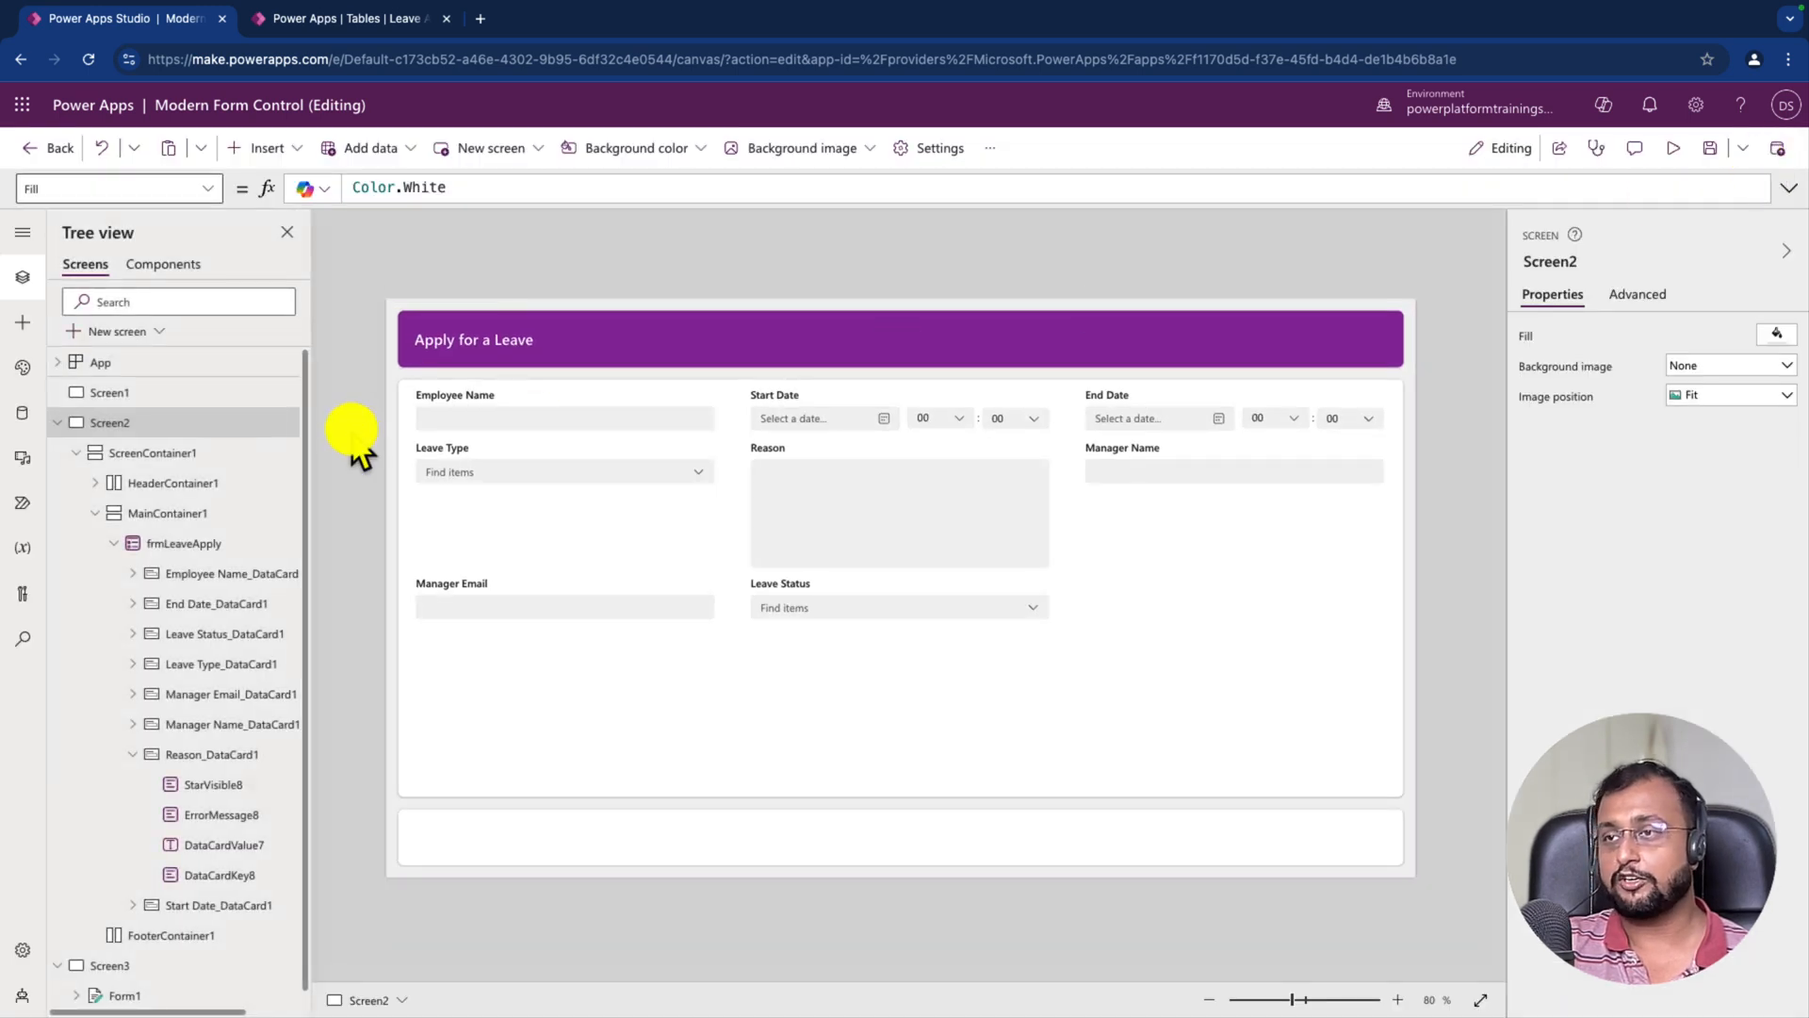
Step: Insert a vertical gallery, Gallery1, onto Screen1 using the 'ga' control search
click(185, 392)
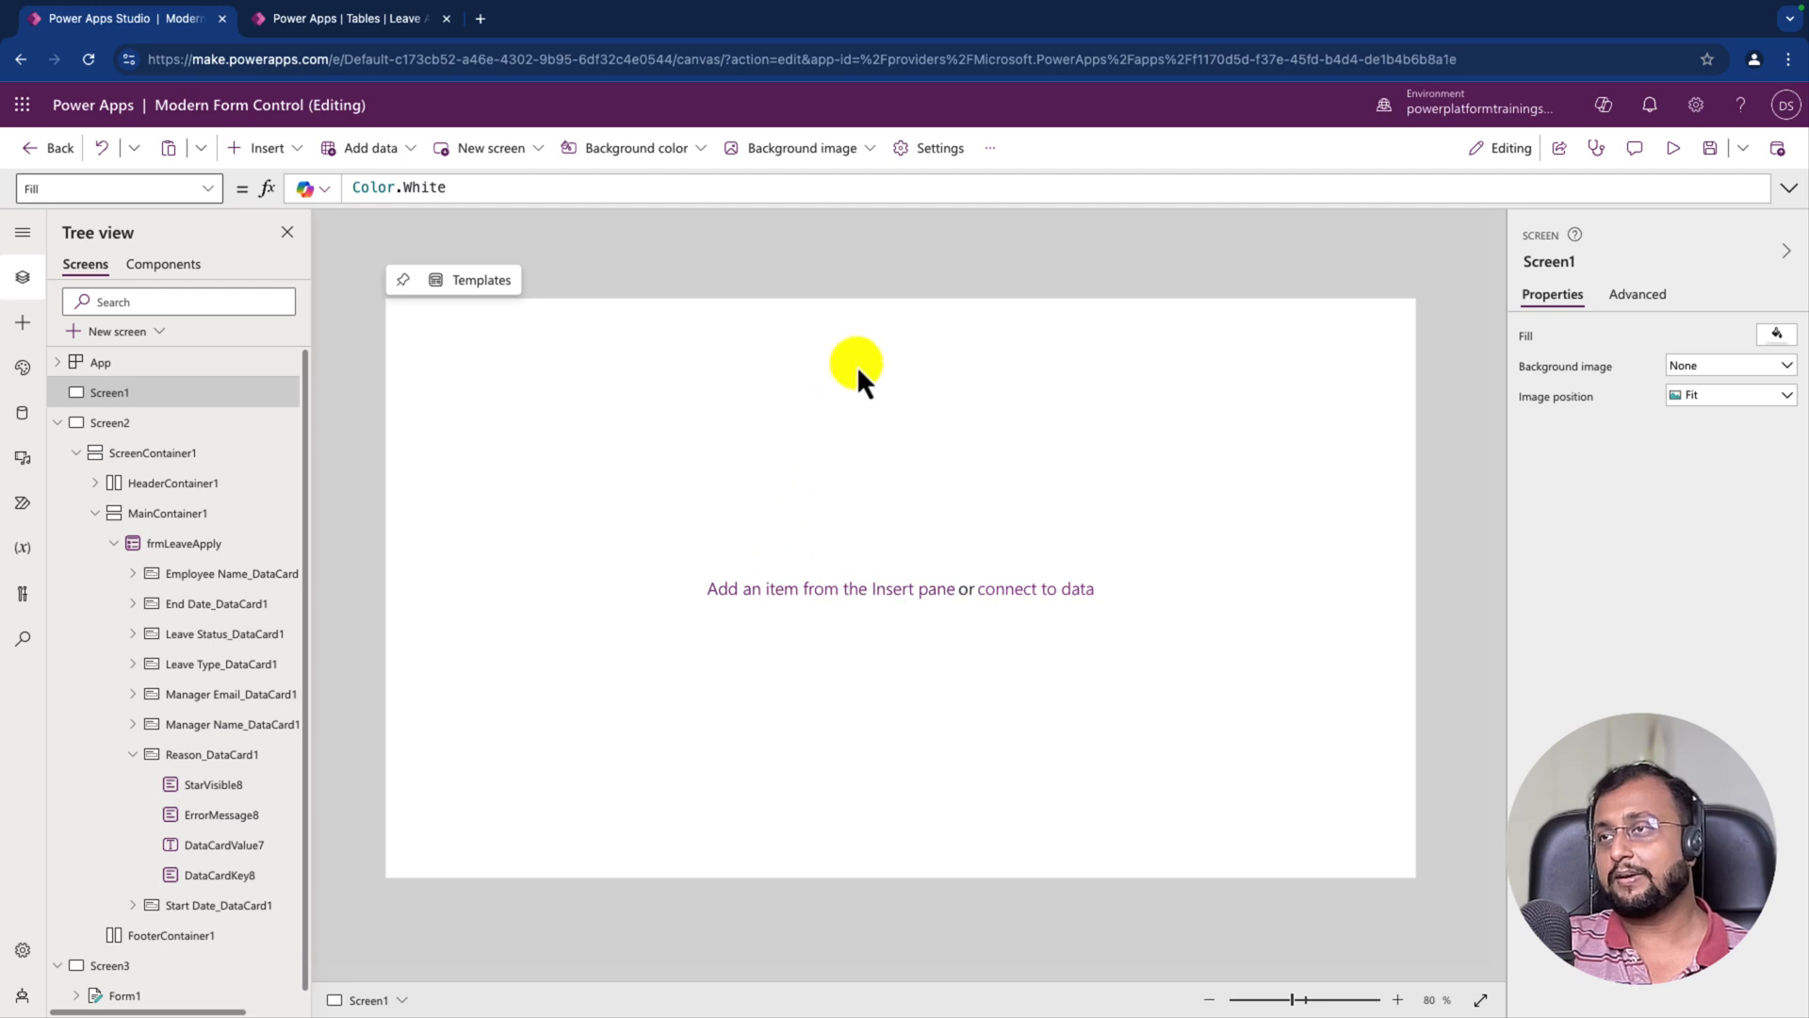
click(287, 151)
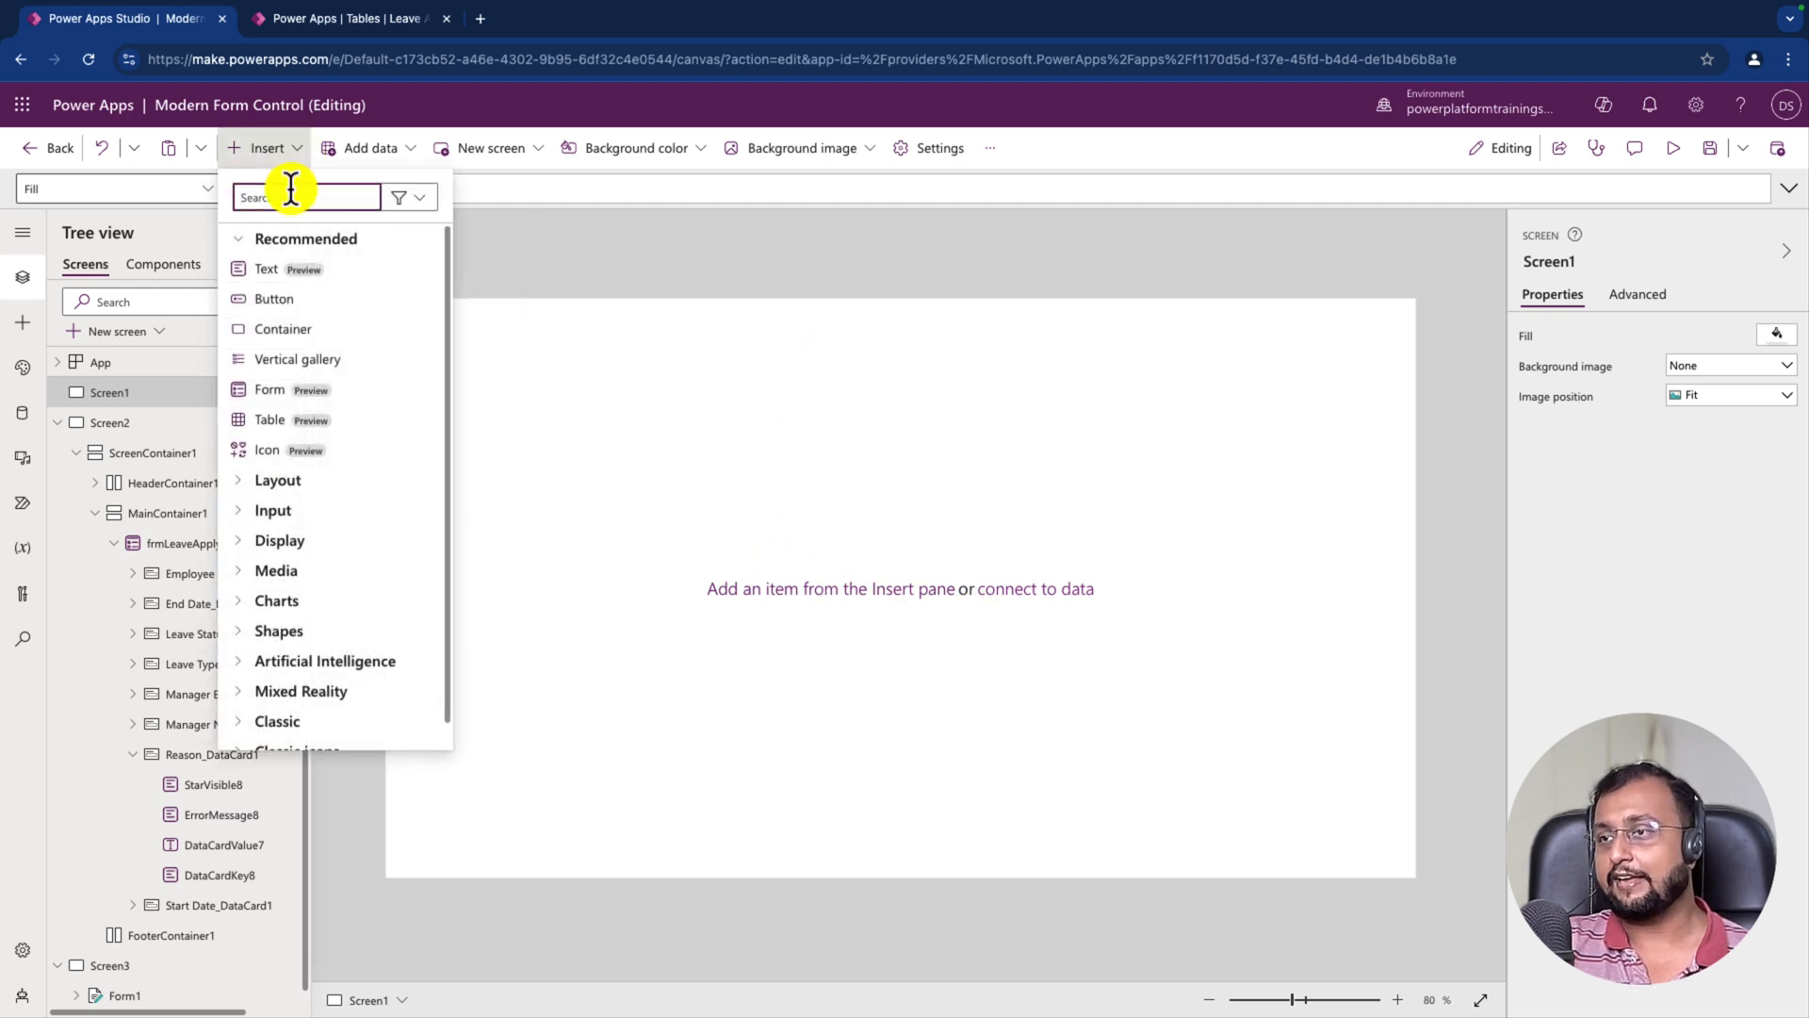
text(ga)
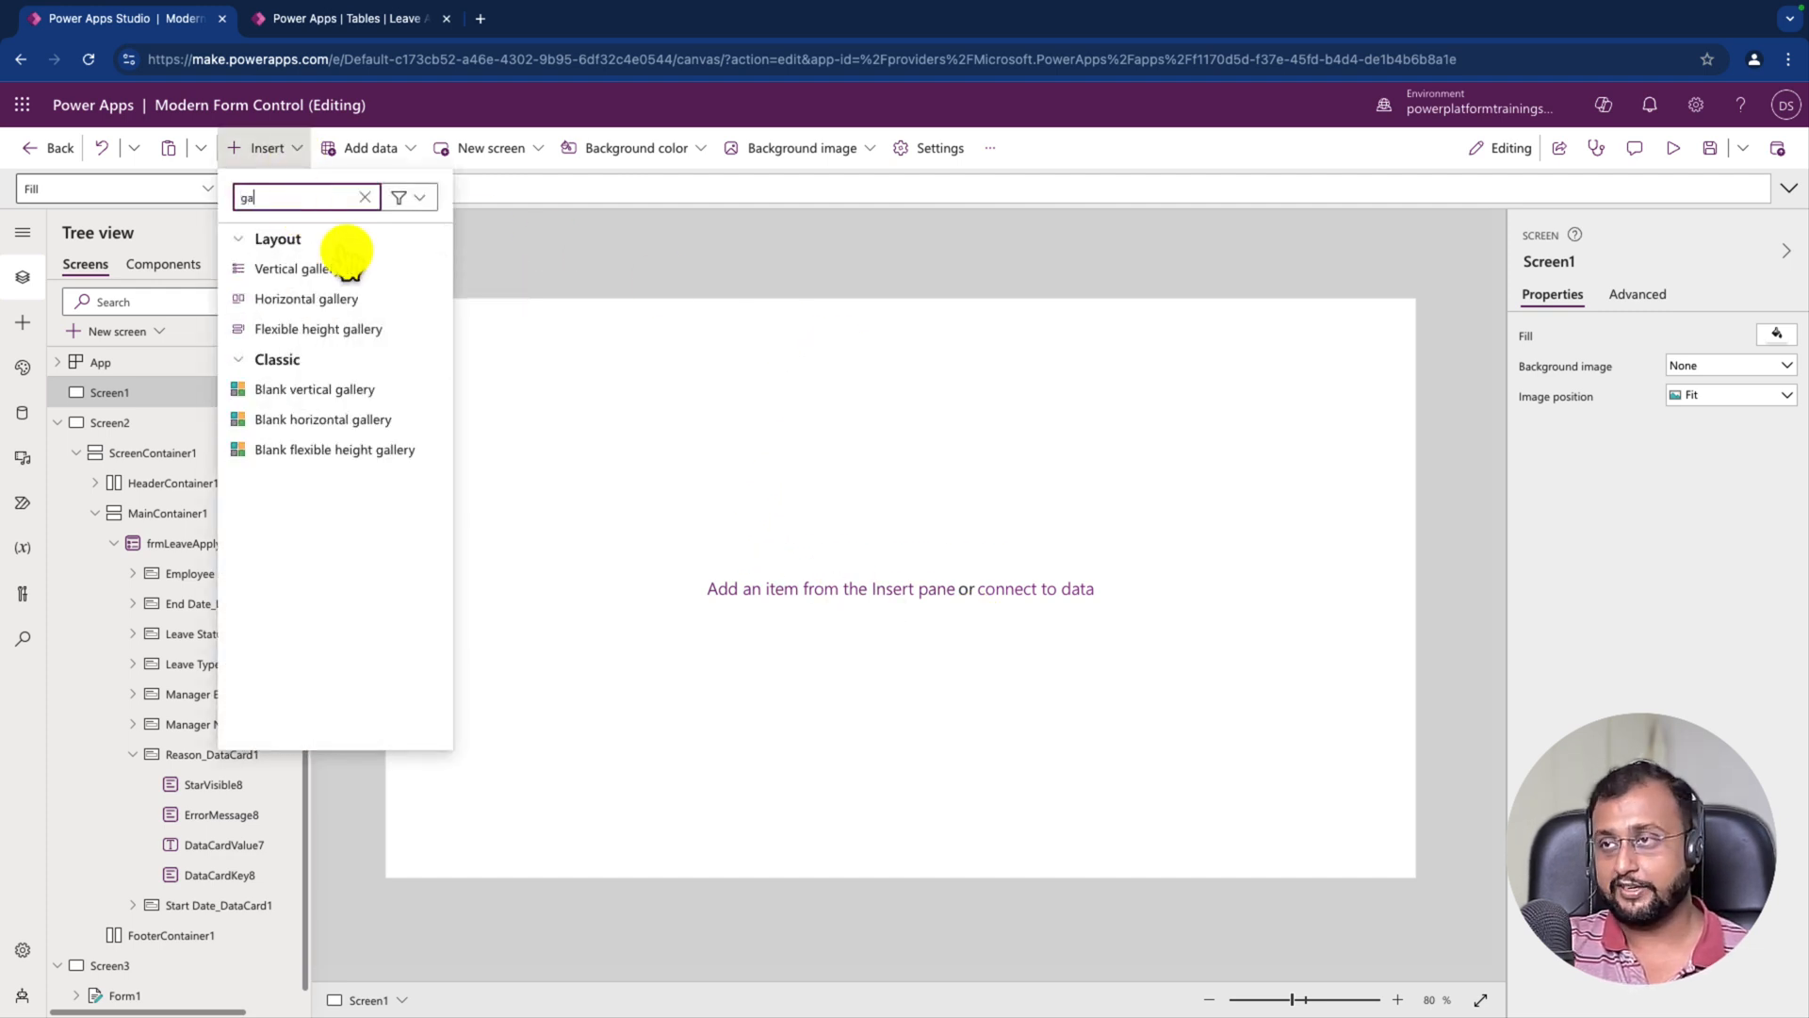
click(362, 297)
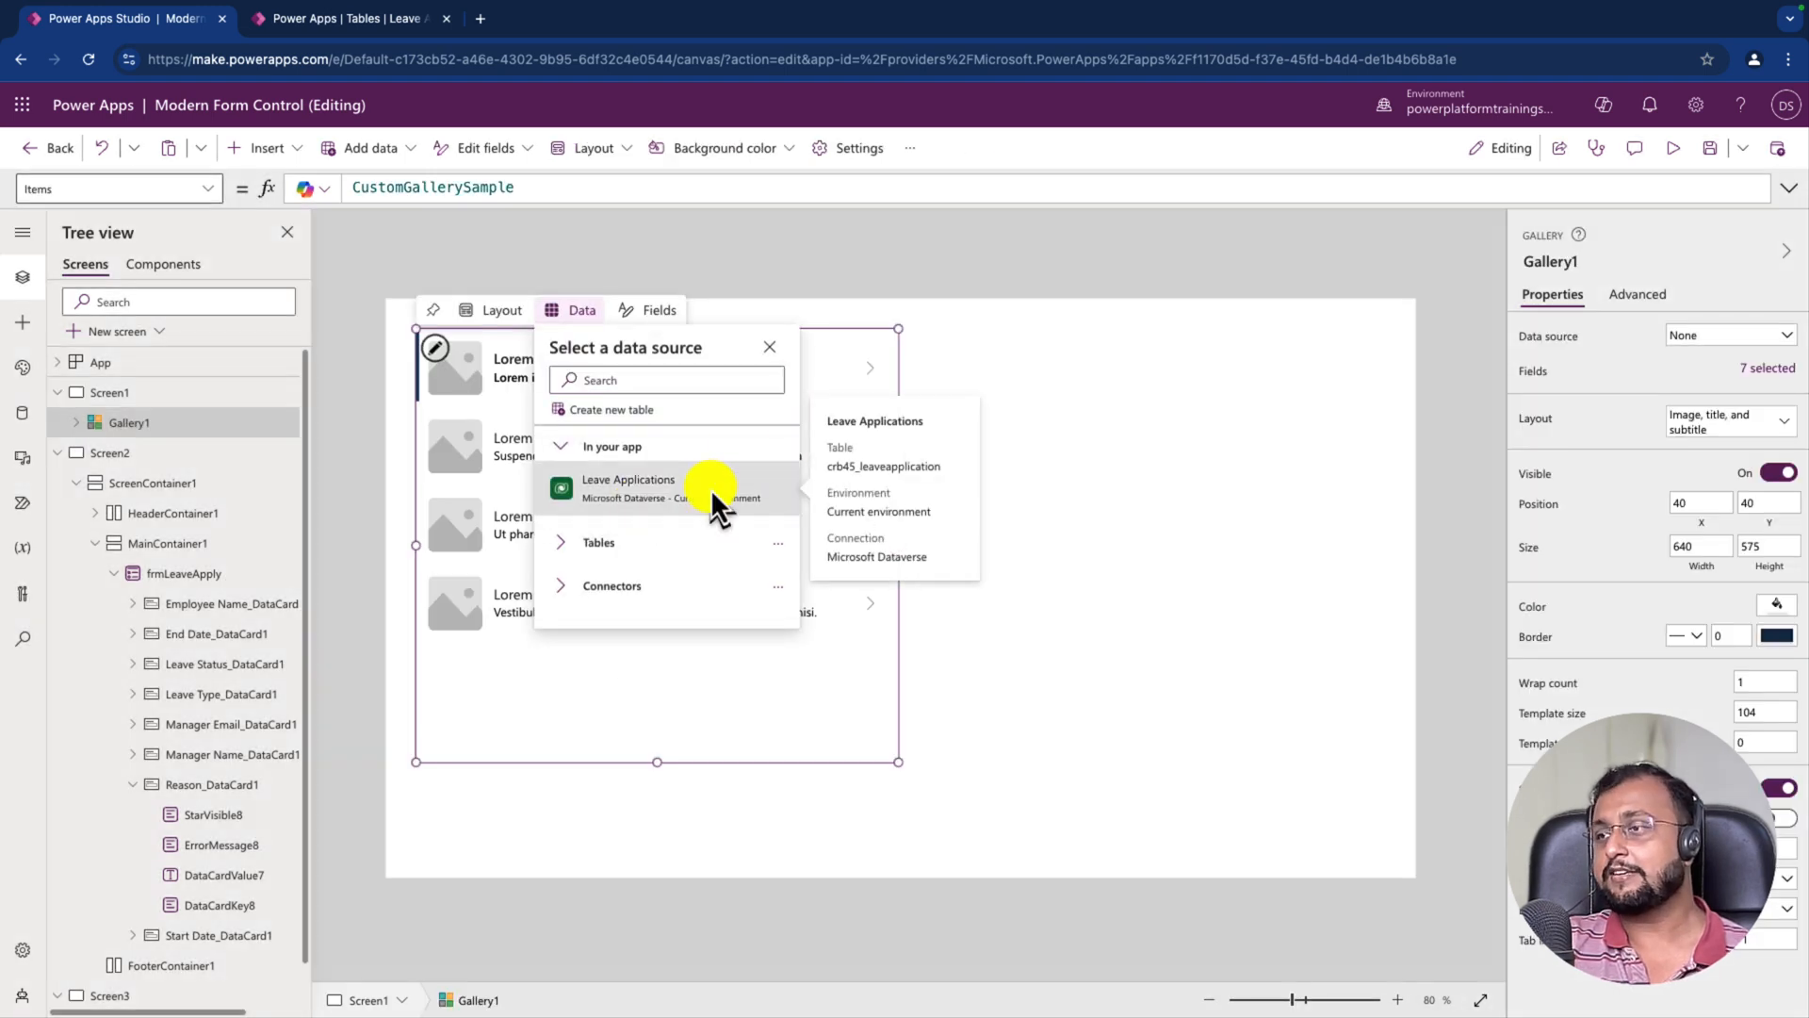
Step: Connect Gallery1 to Leave Applications and give it the Title and subtitle layout
click(712, 493)
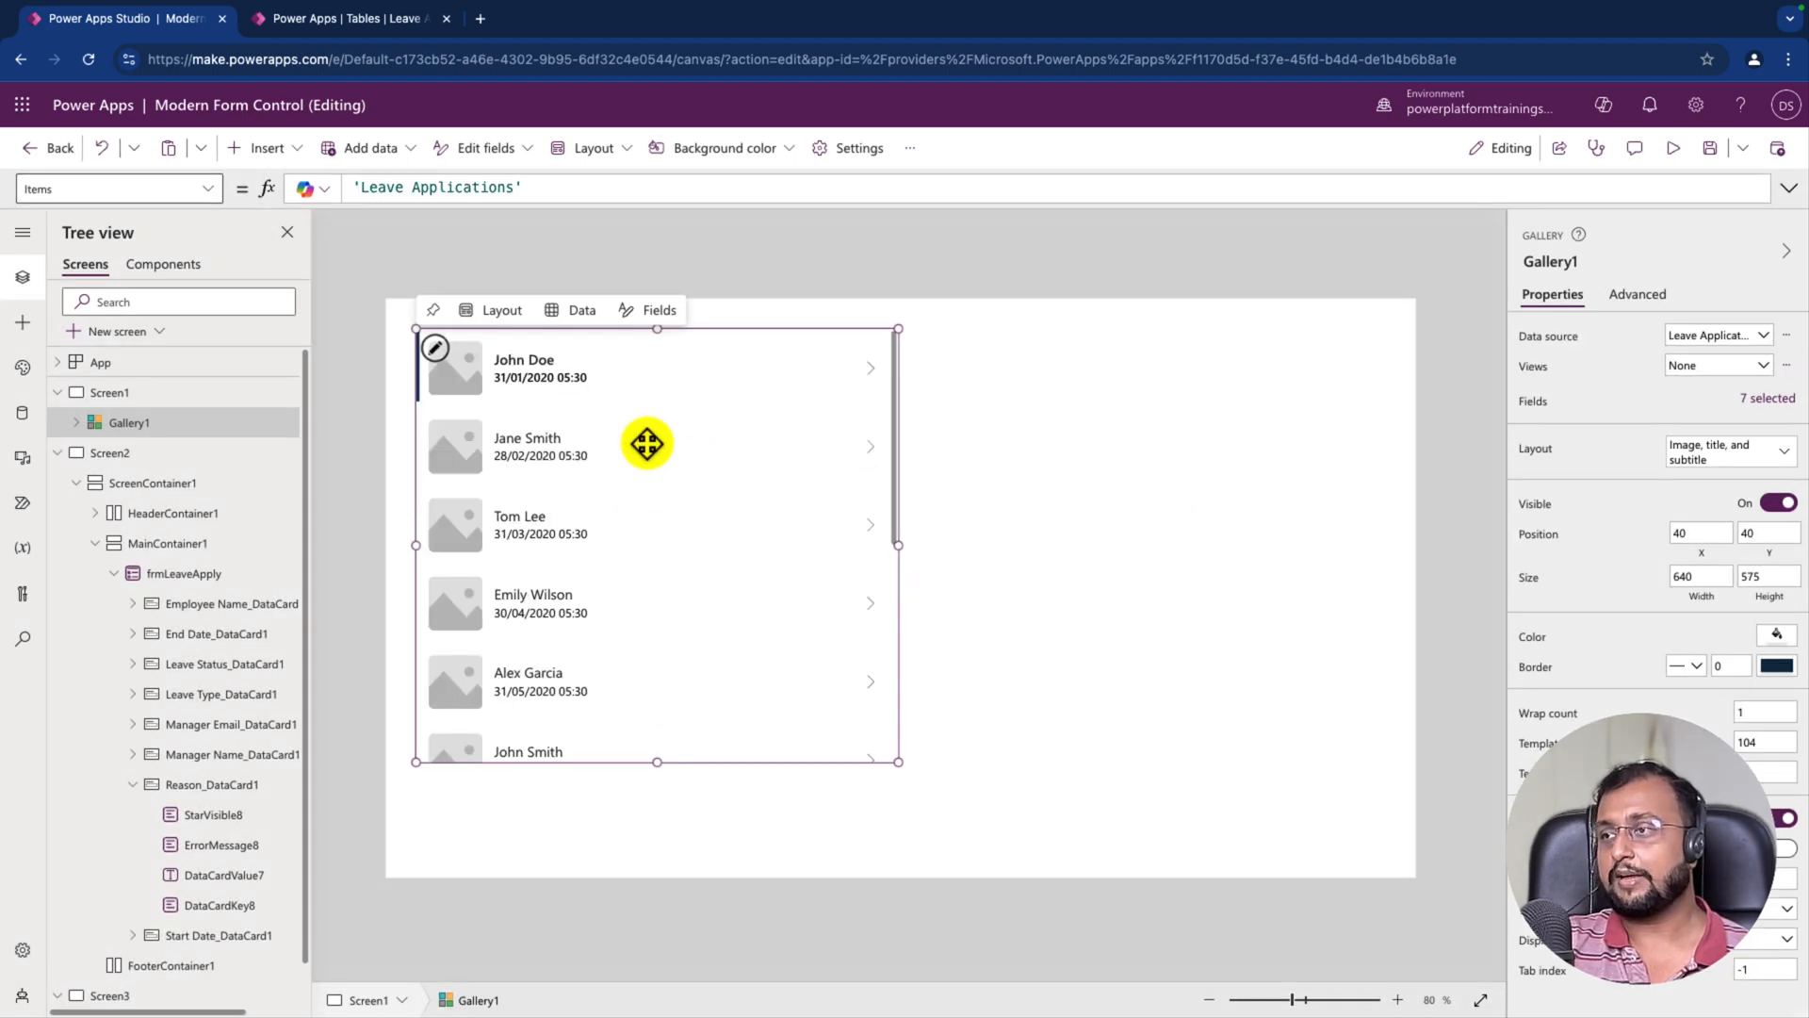
click(1723, 450)
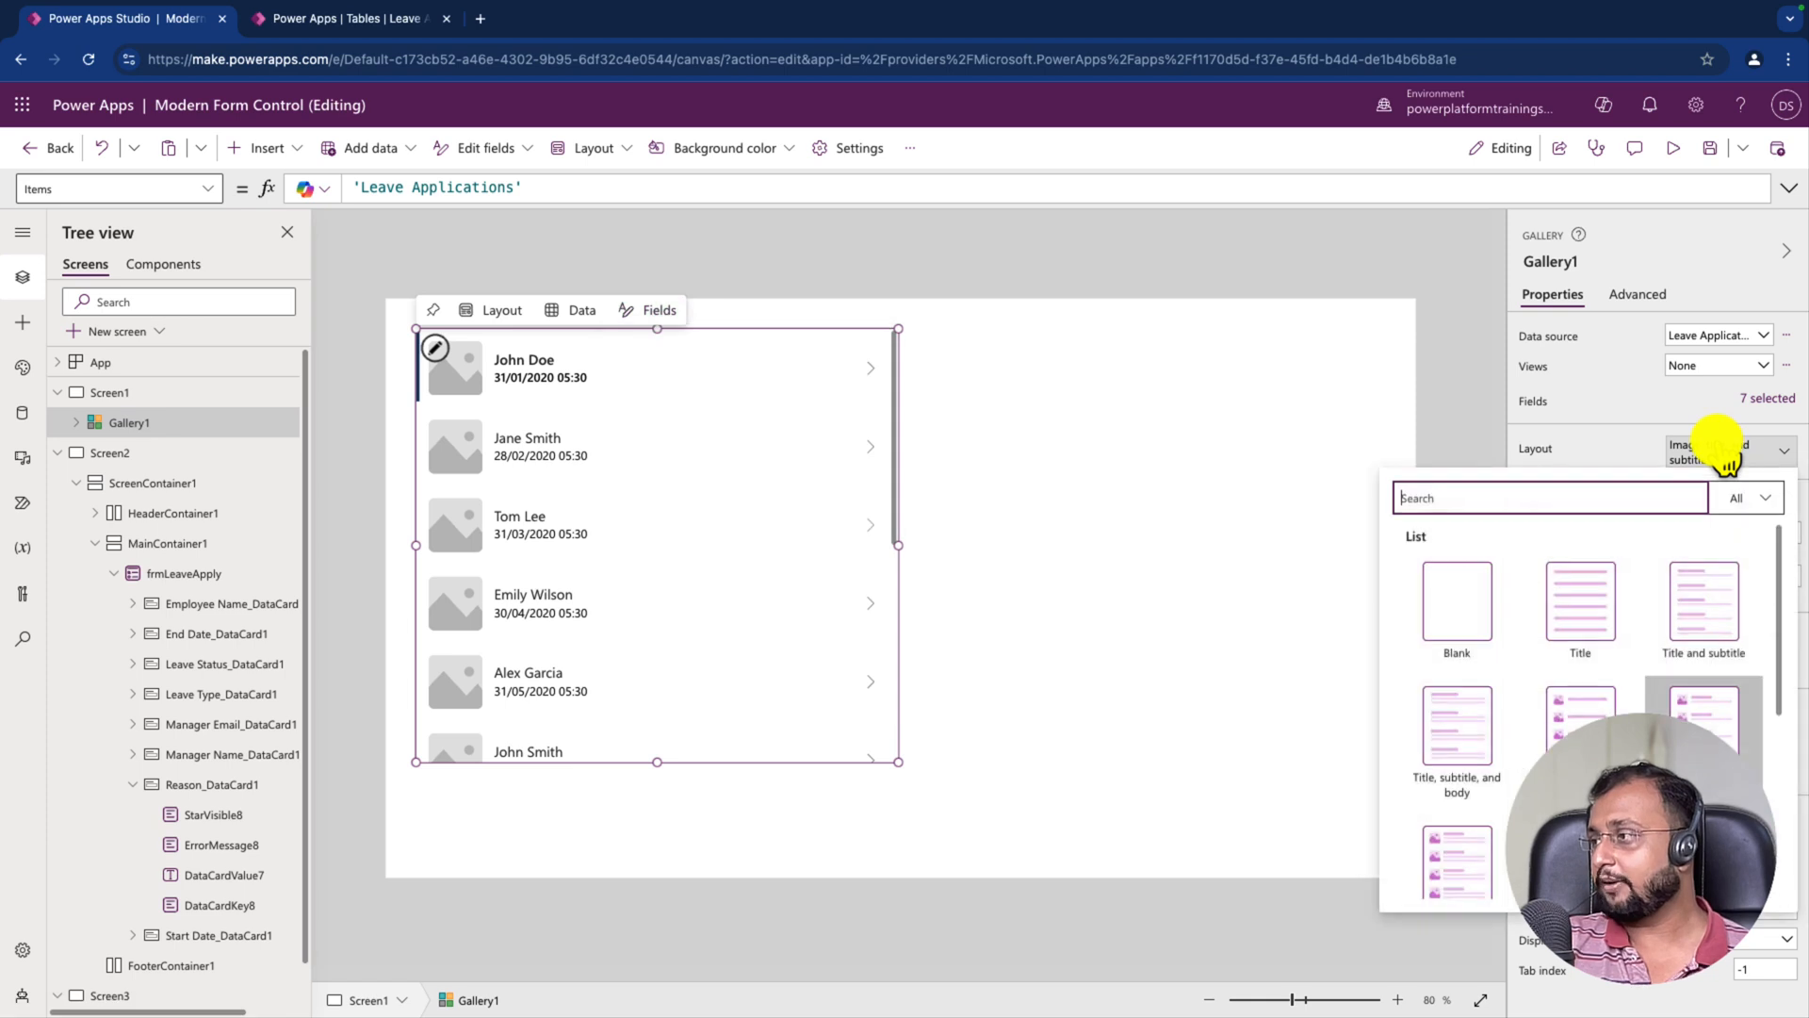
click(1723, 642)
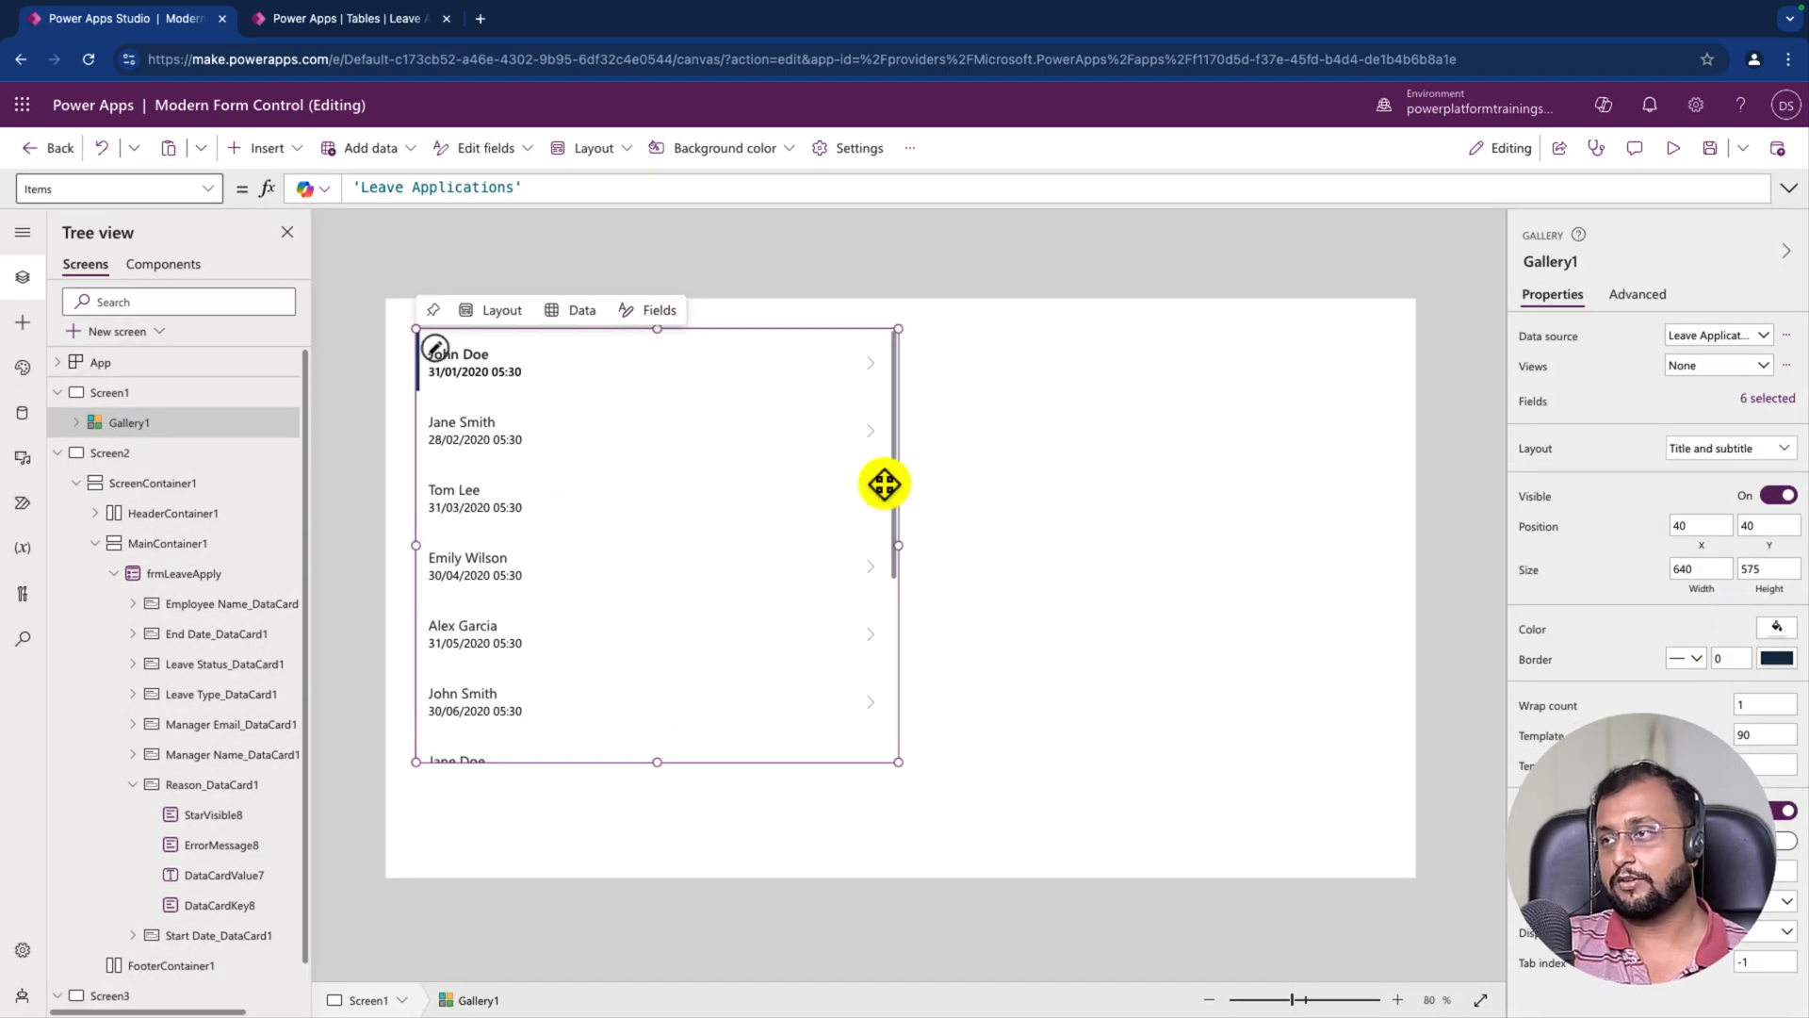
Step: Make the subtitle show ThisItem.'Start Date' and move the gallery slightly lower
click(483, 358)
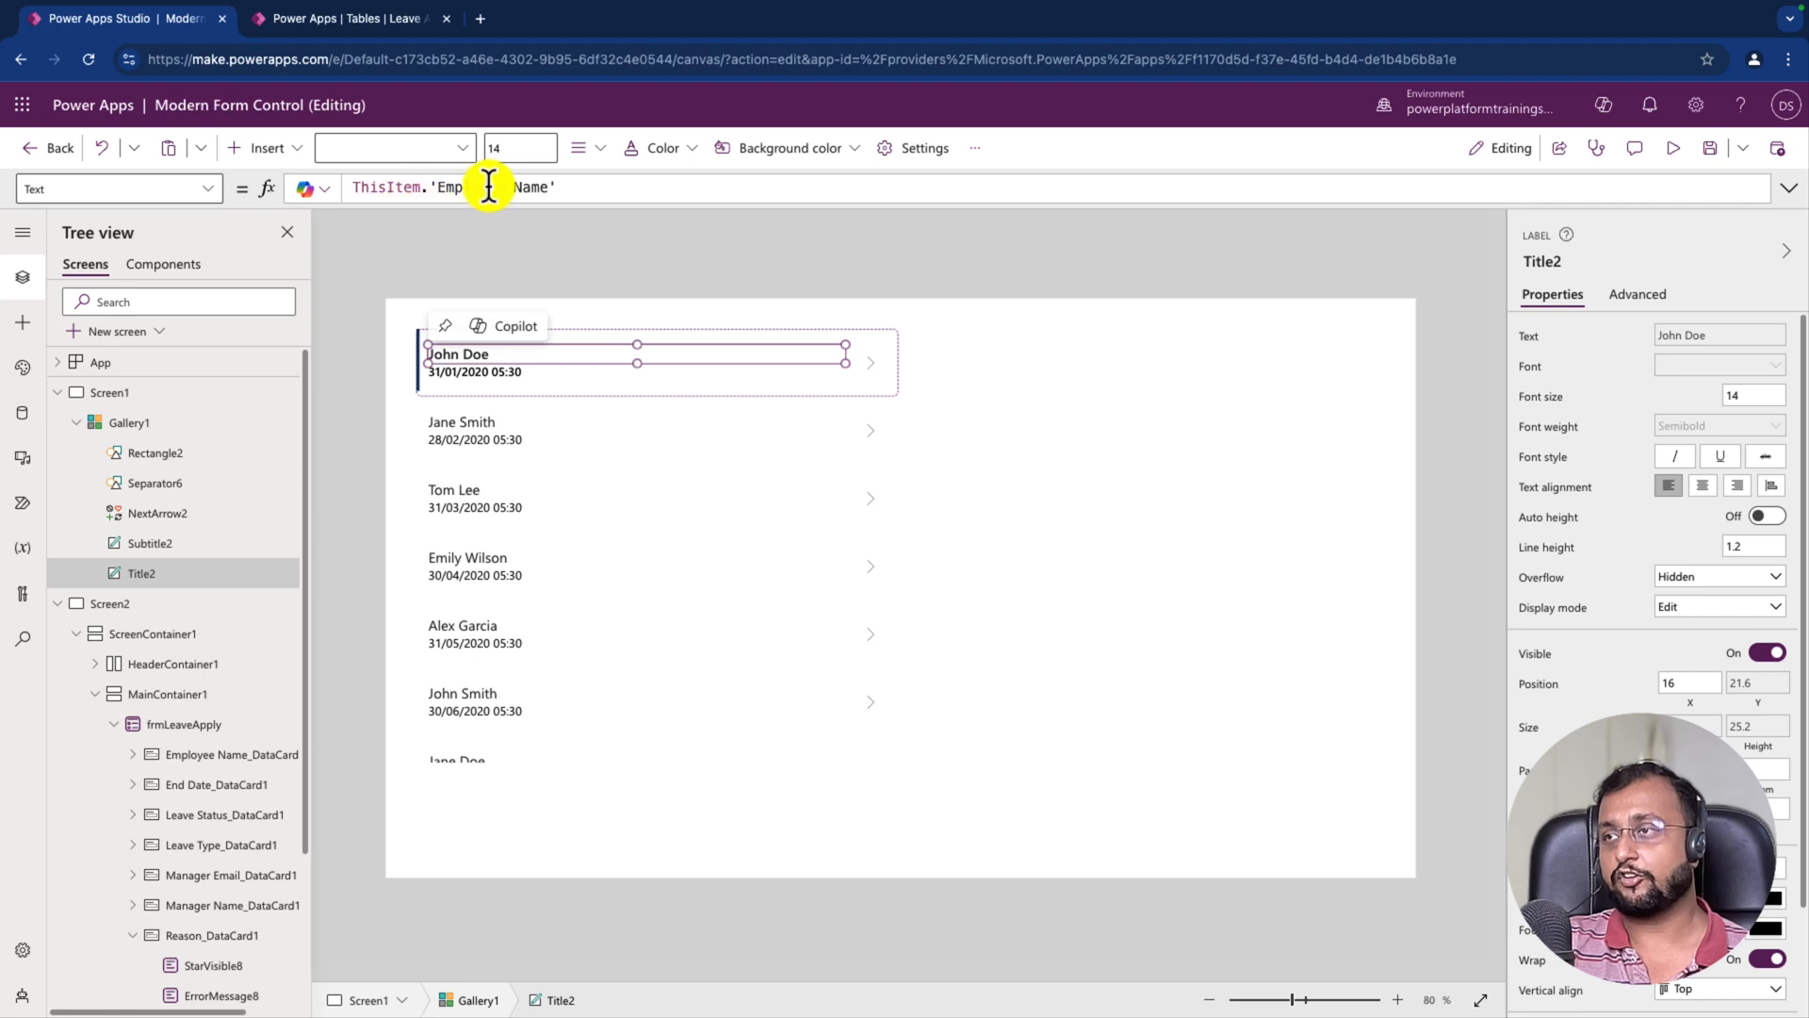
click(509, 373)
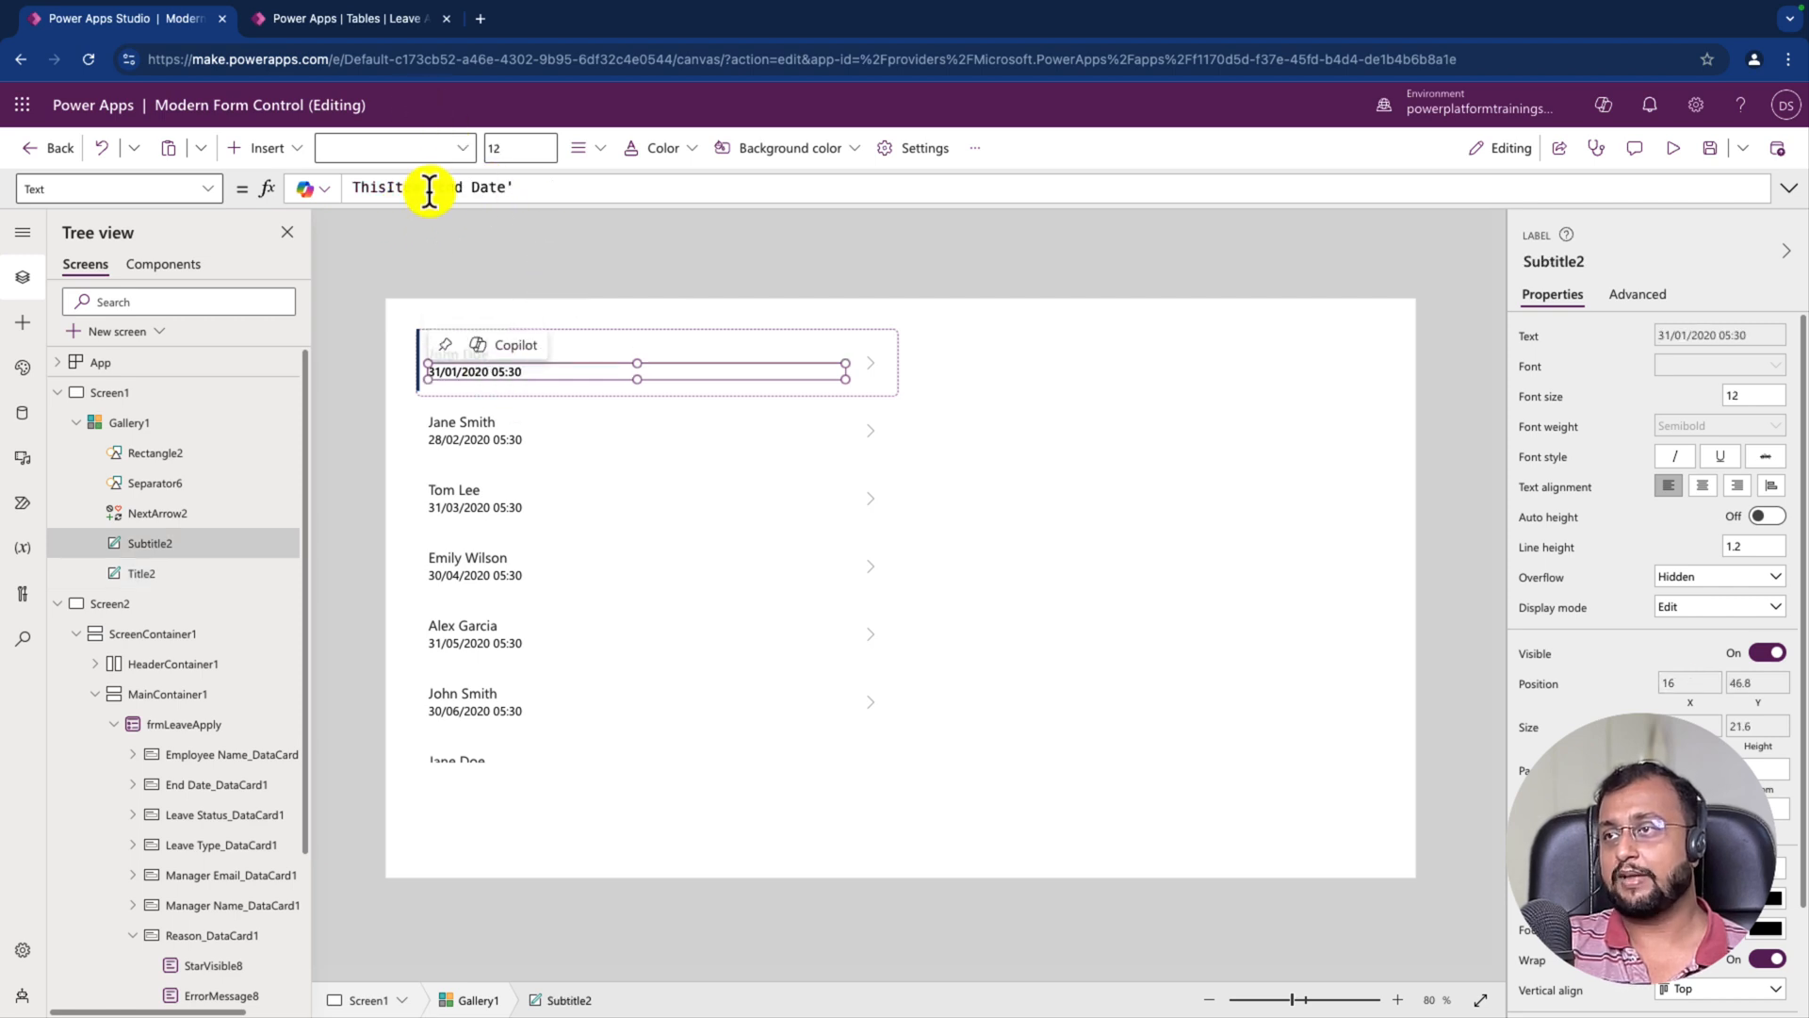
drag(431, 187, 626, 184)
text('S)
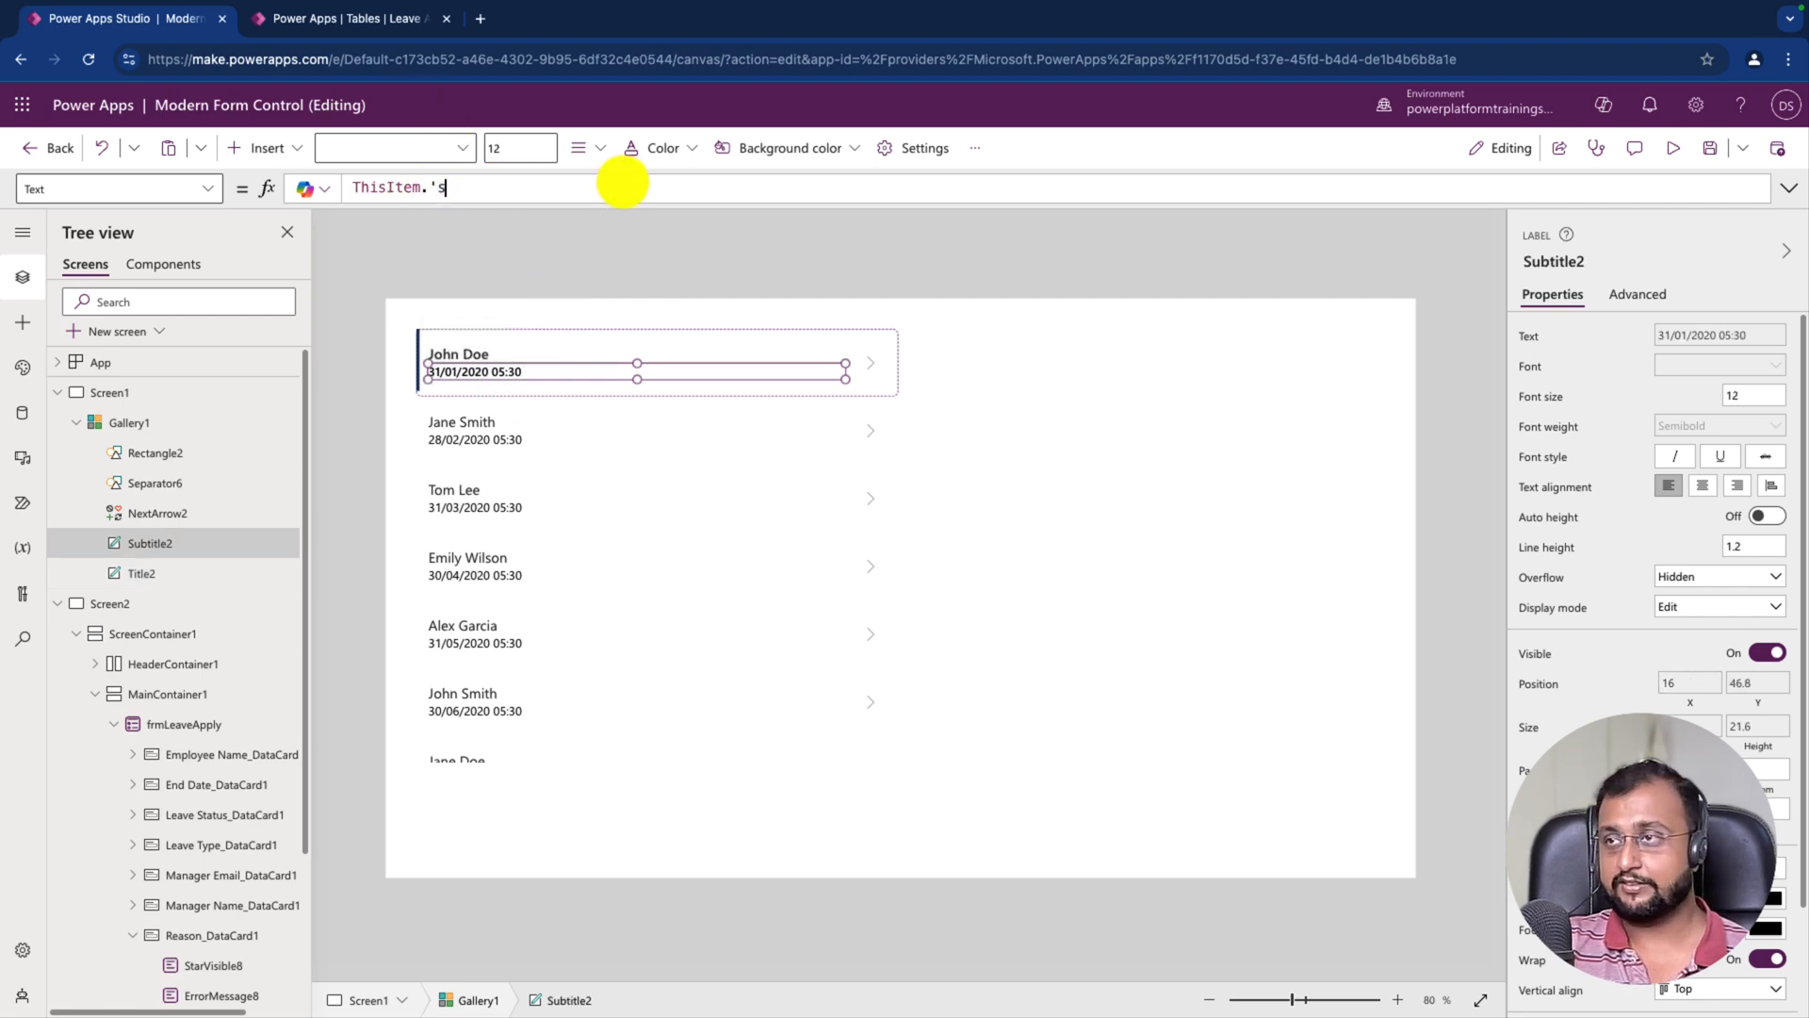
click(541, 223)
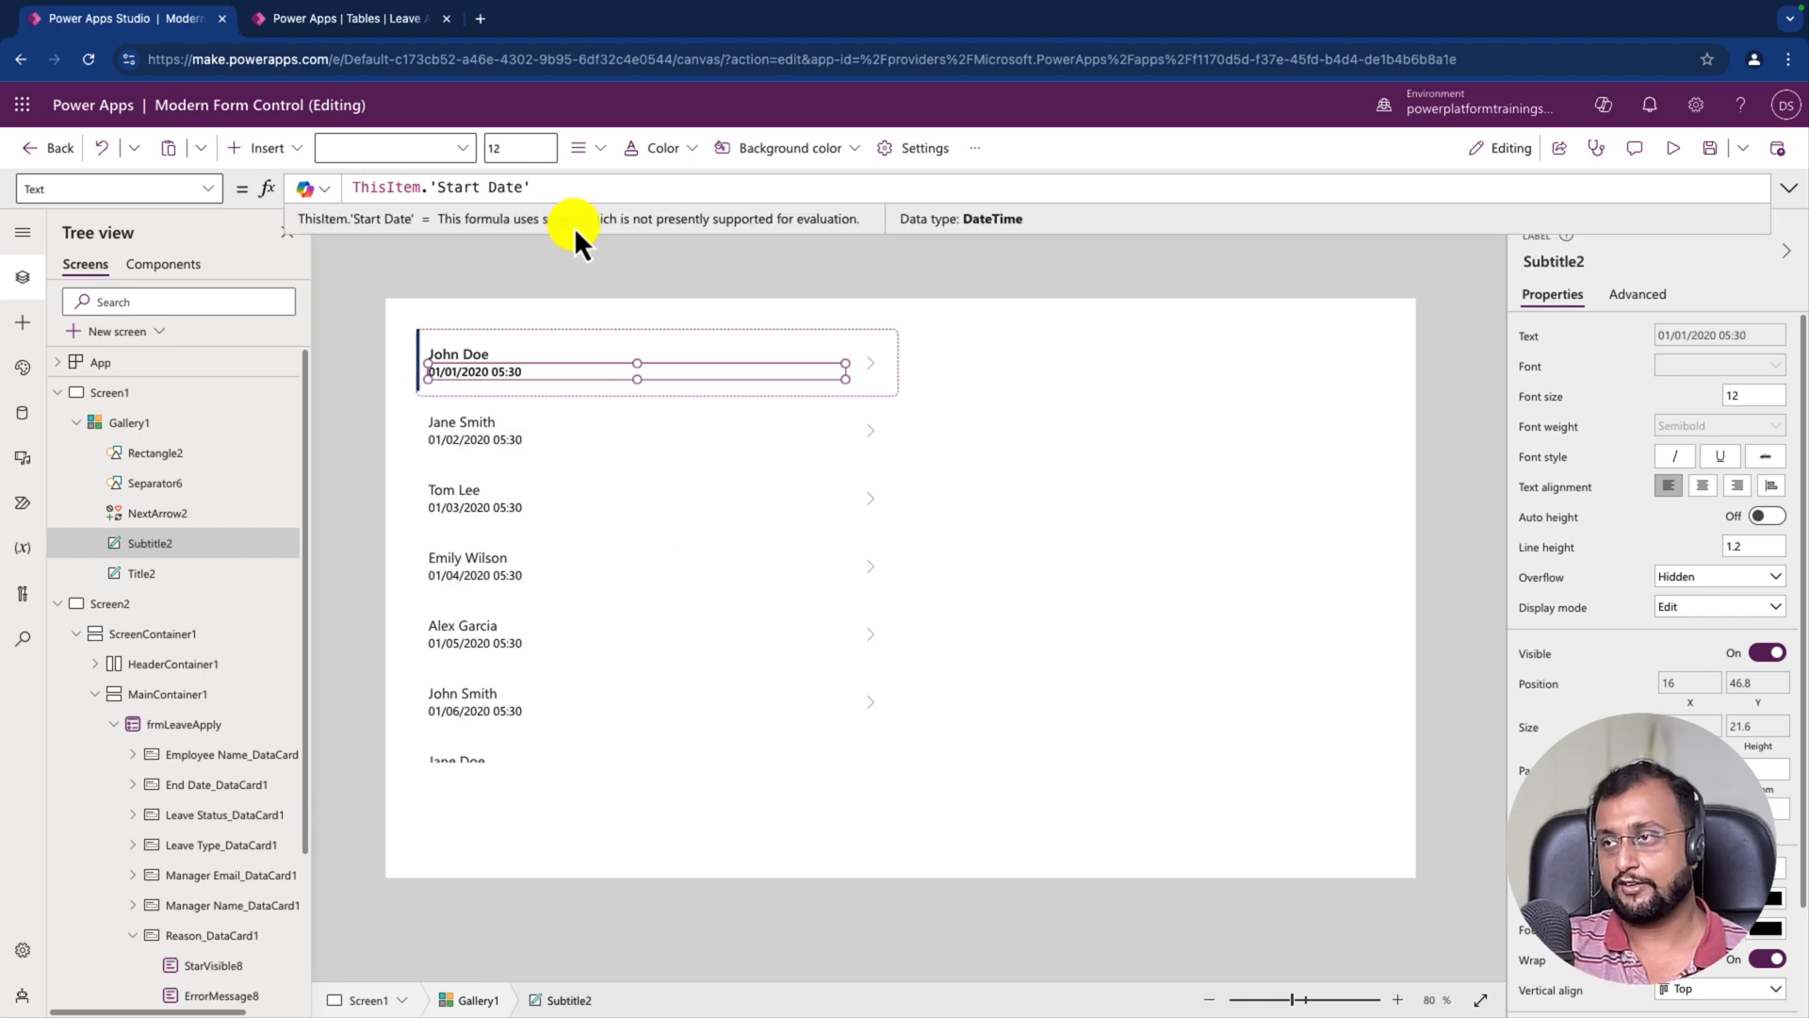
click(906, 432)
click(770, 548)
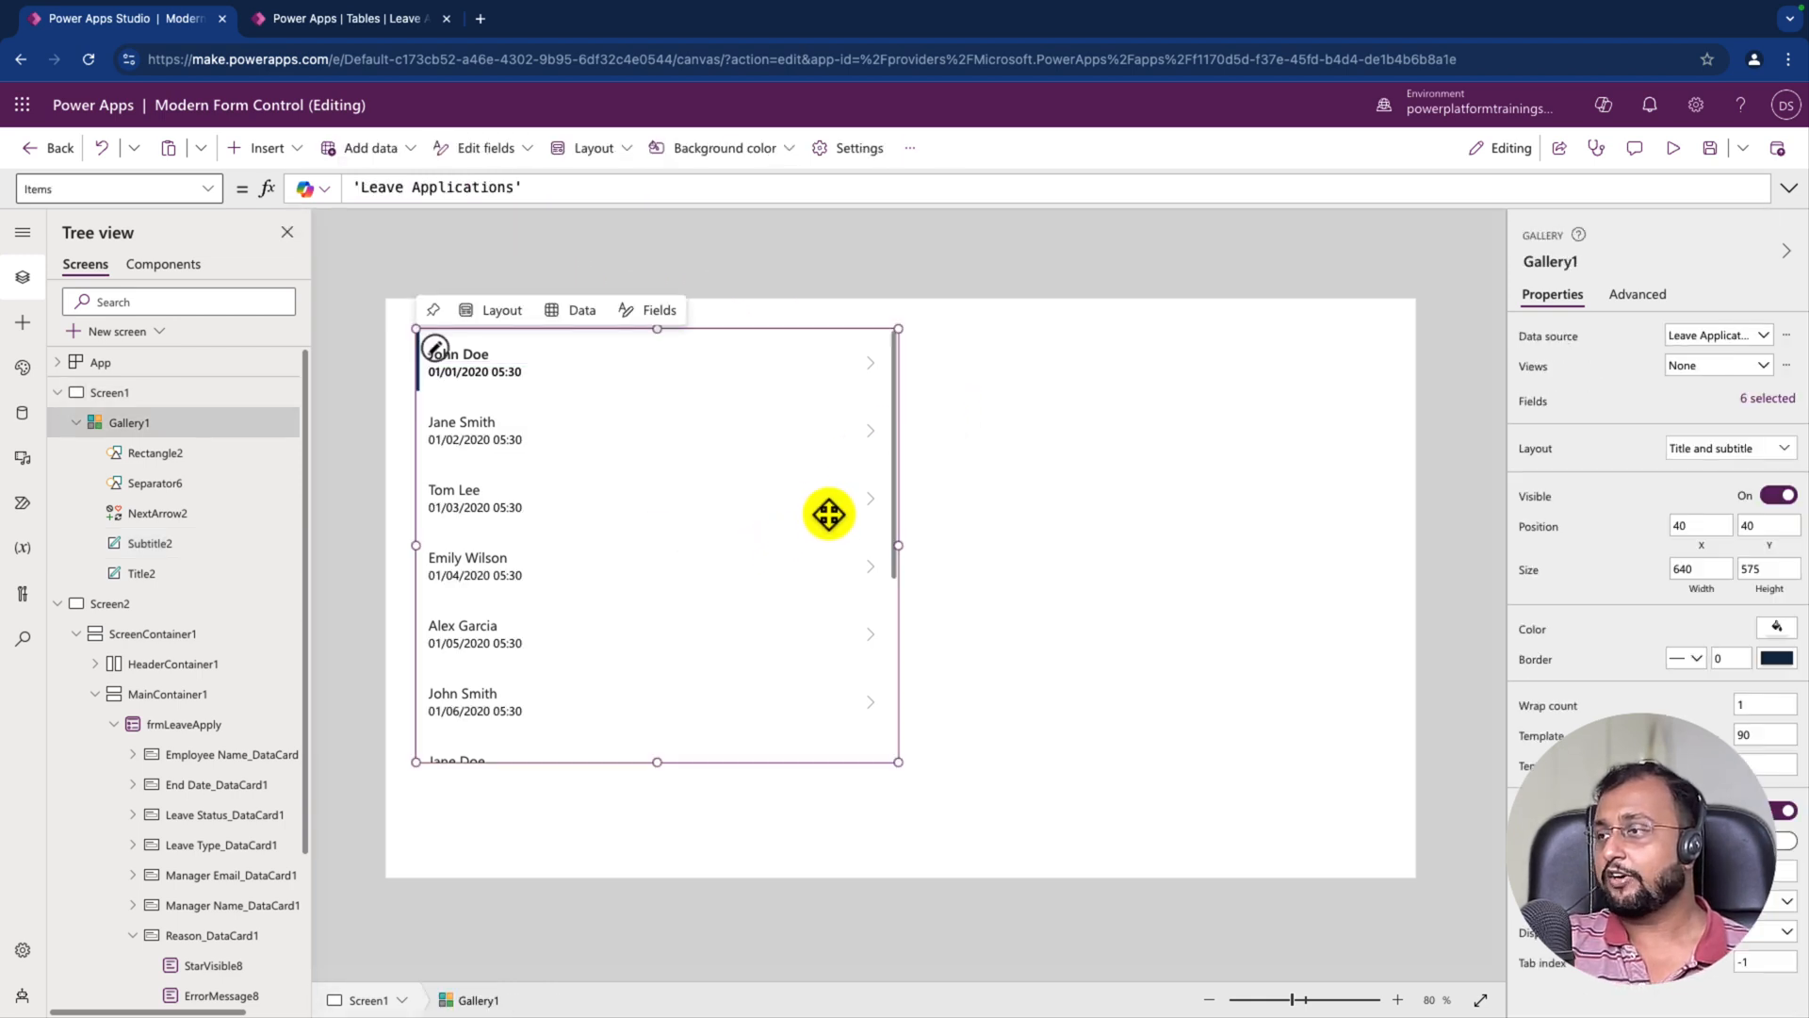
drag(760, 762, 755, 844)
Step: Add a button to Screen1 and place it above the gallery
click(989, 488)
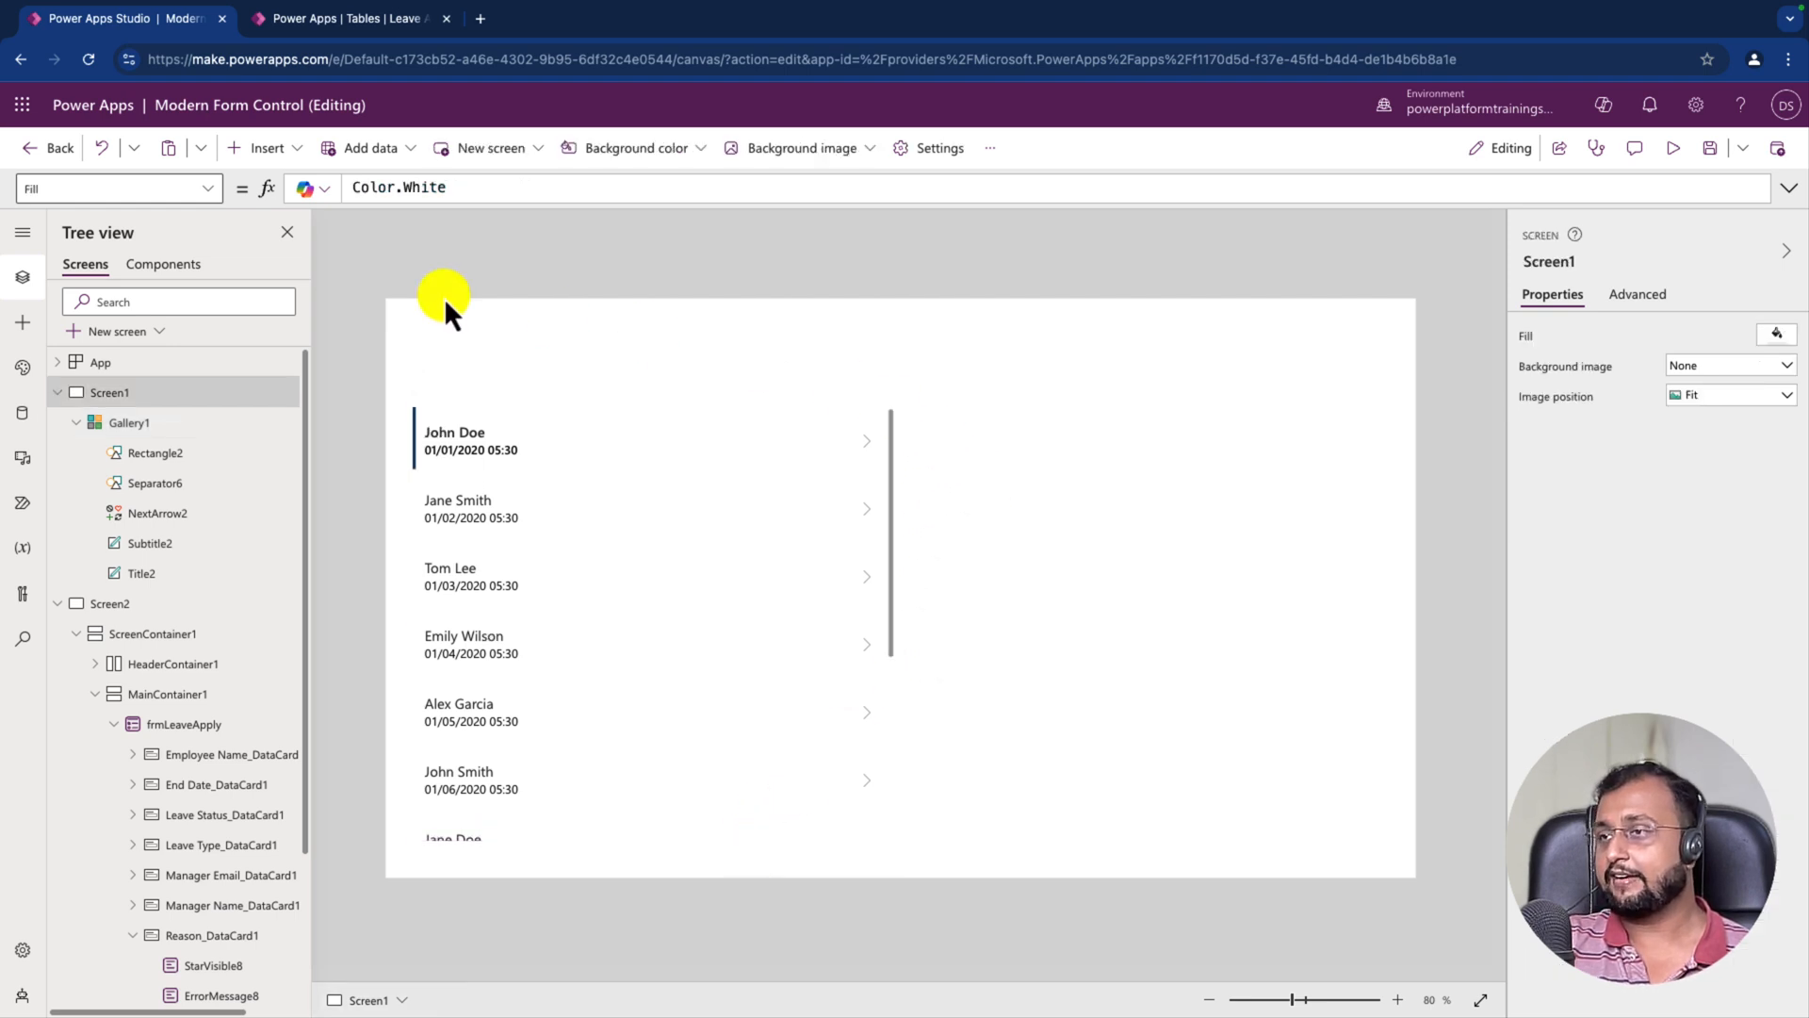
click(268, 150)
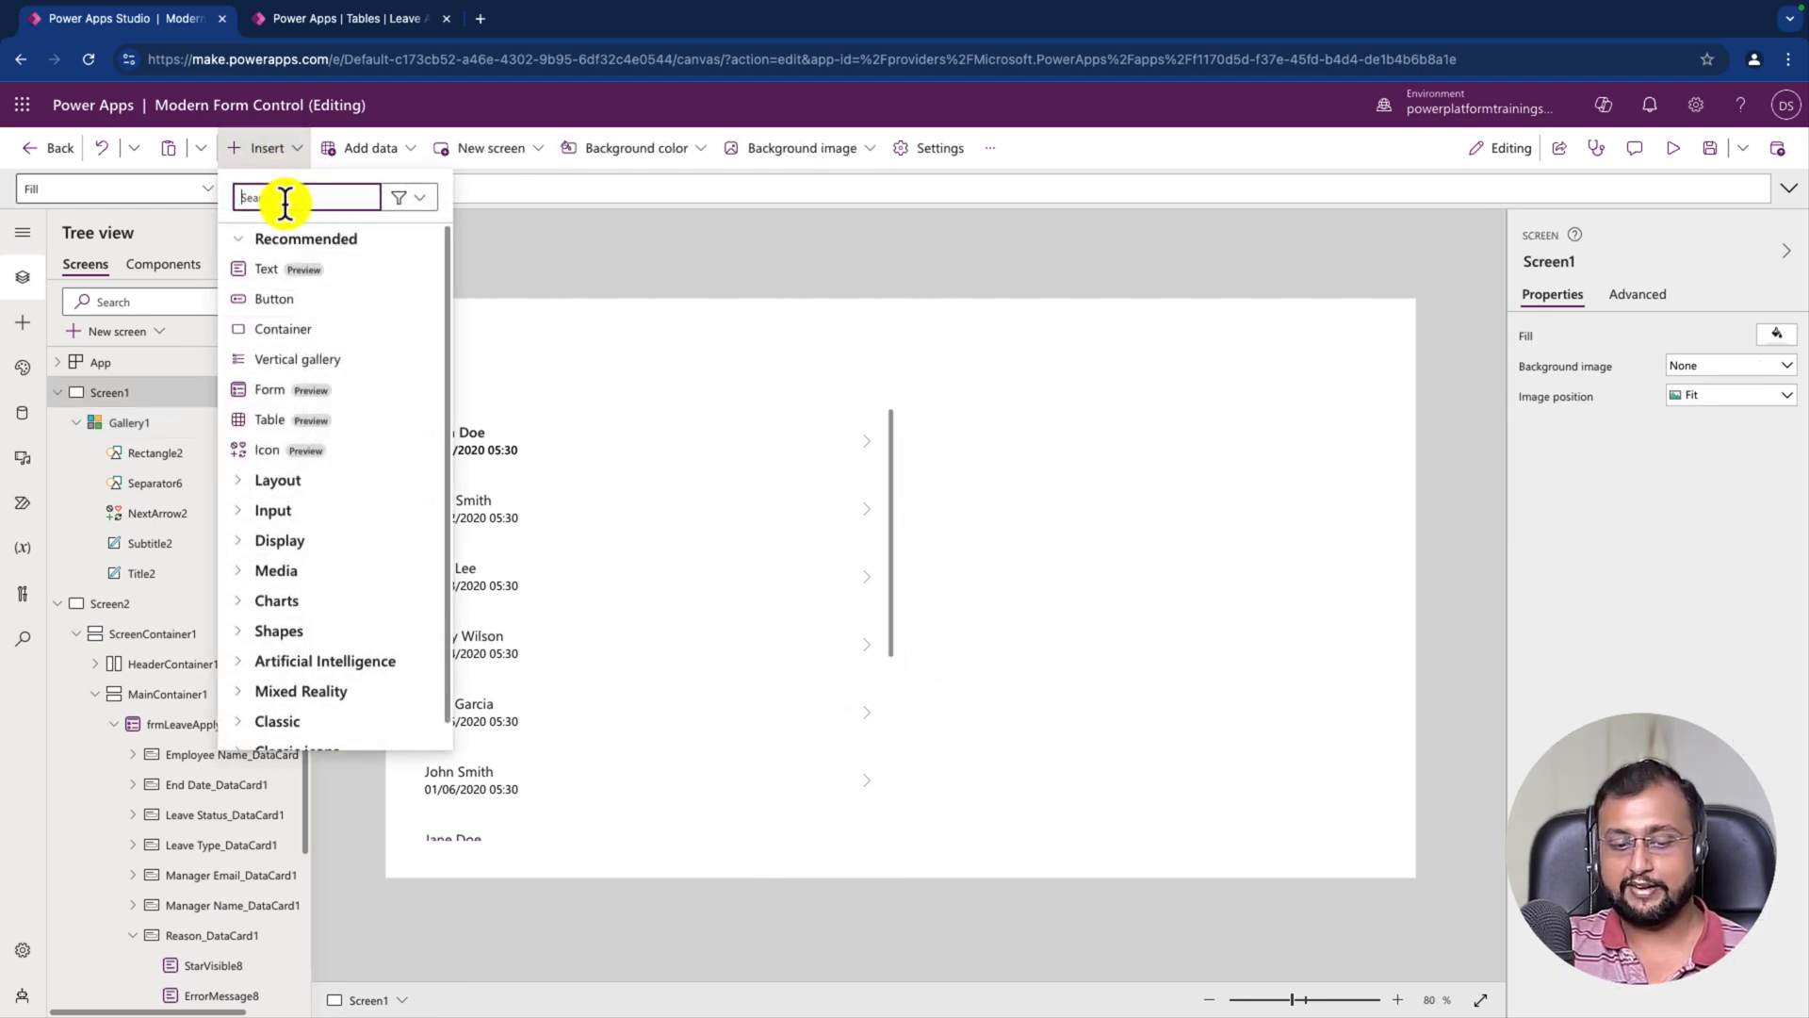
text(bu)
click(343, 274)
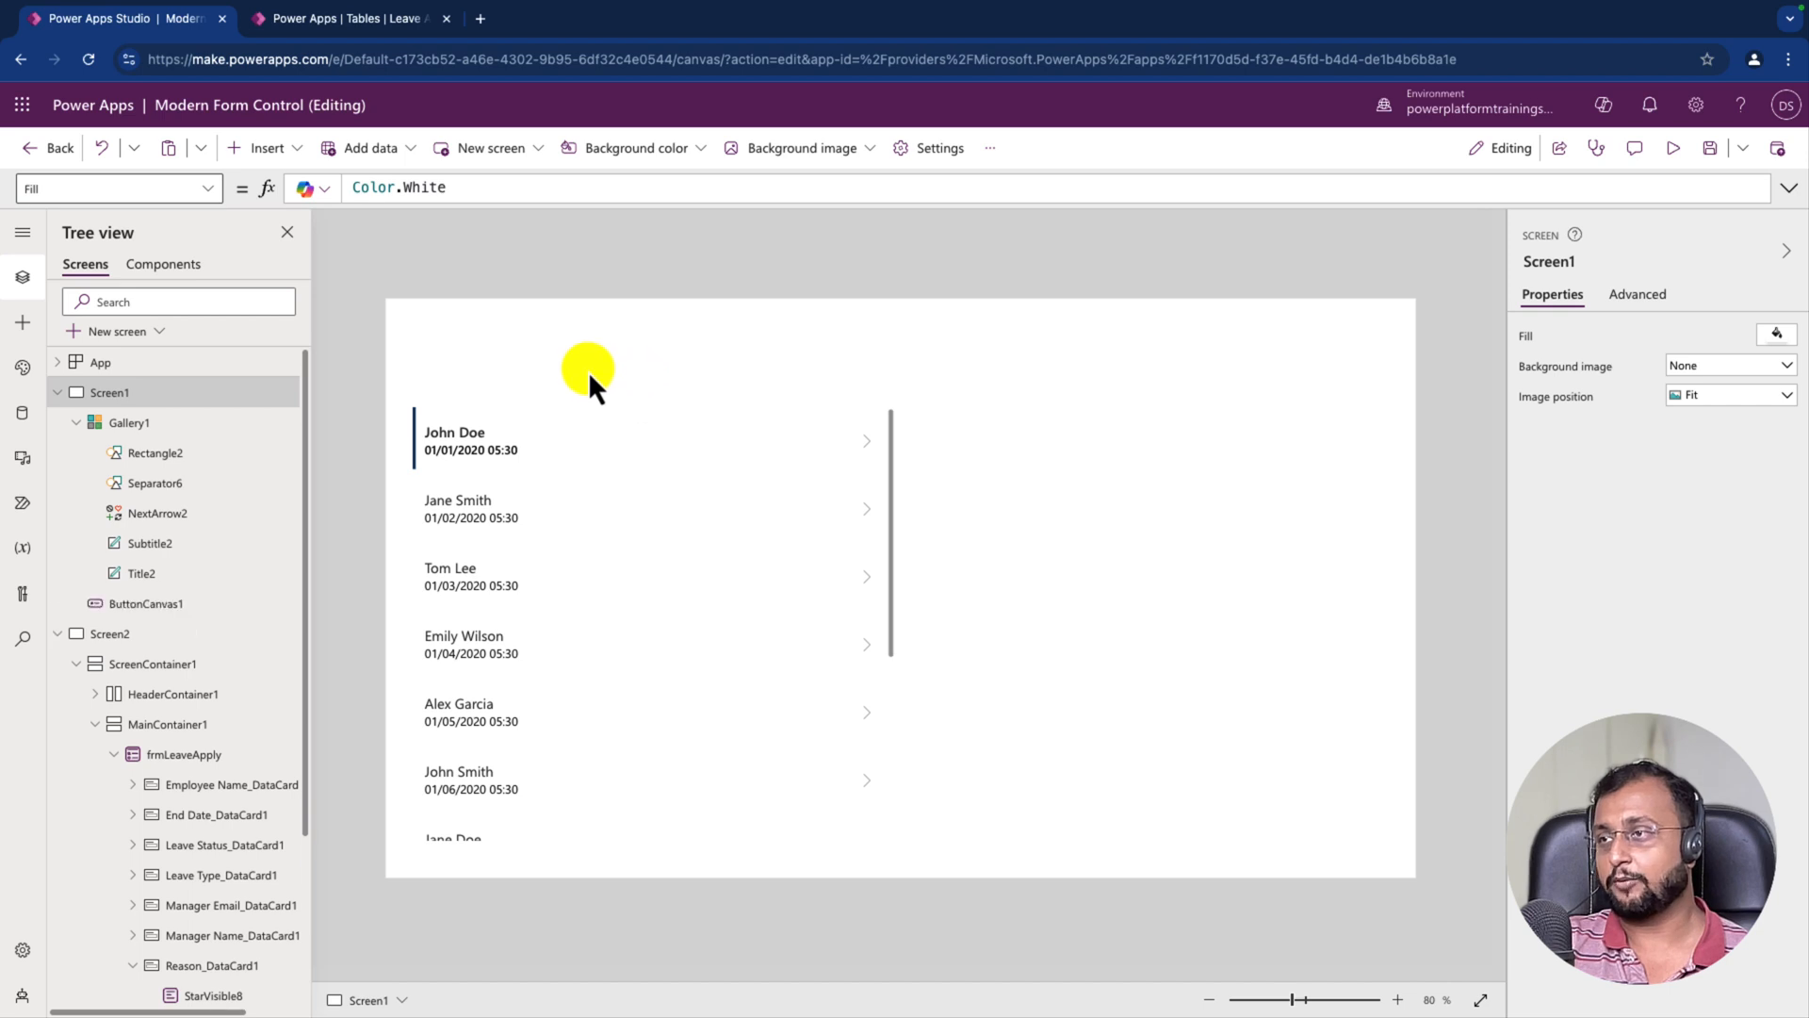
drag(477, 356, 868, 371)
Step: Set the button's label text to New
double_click(1692, 368)
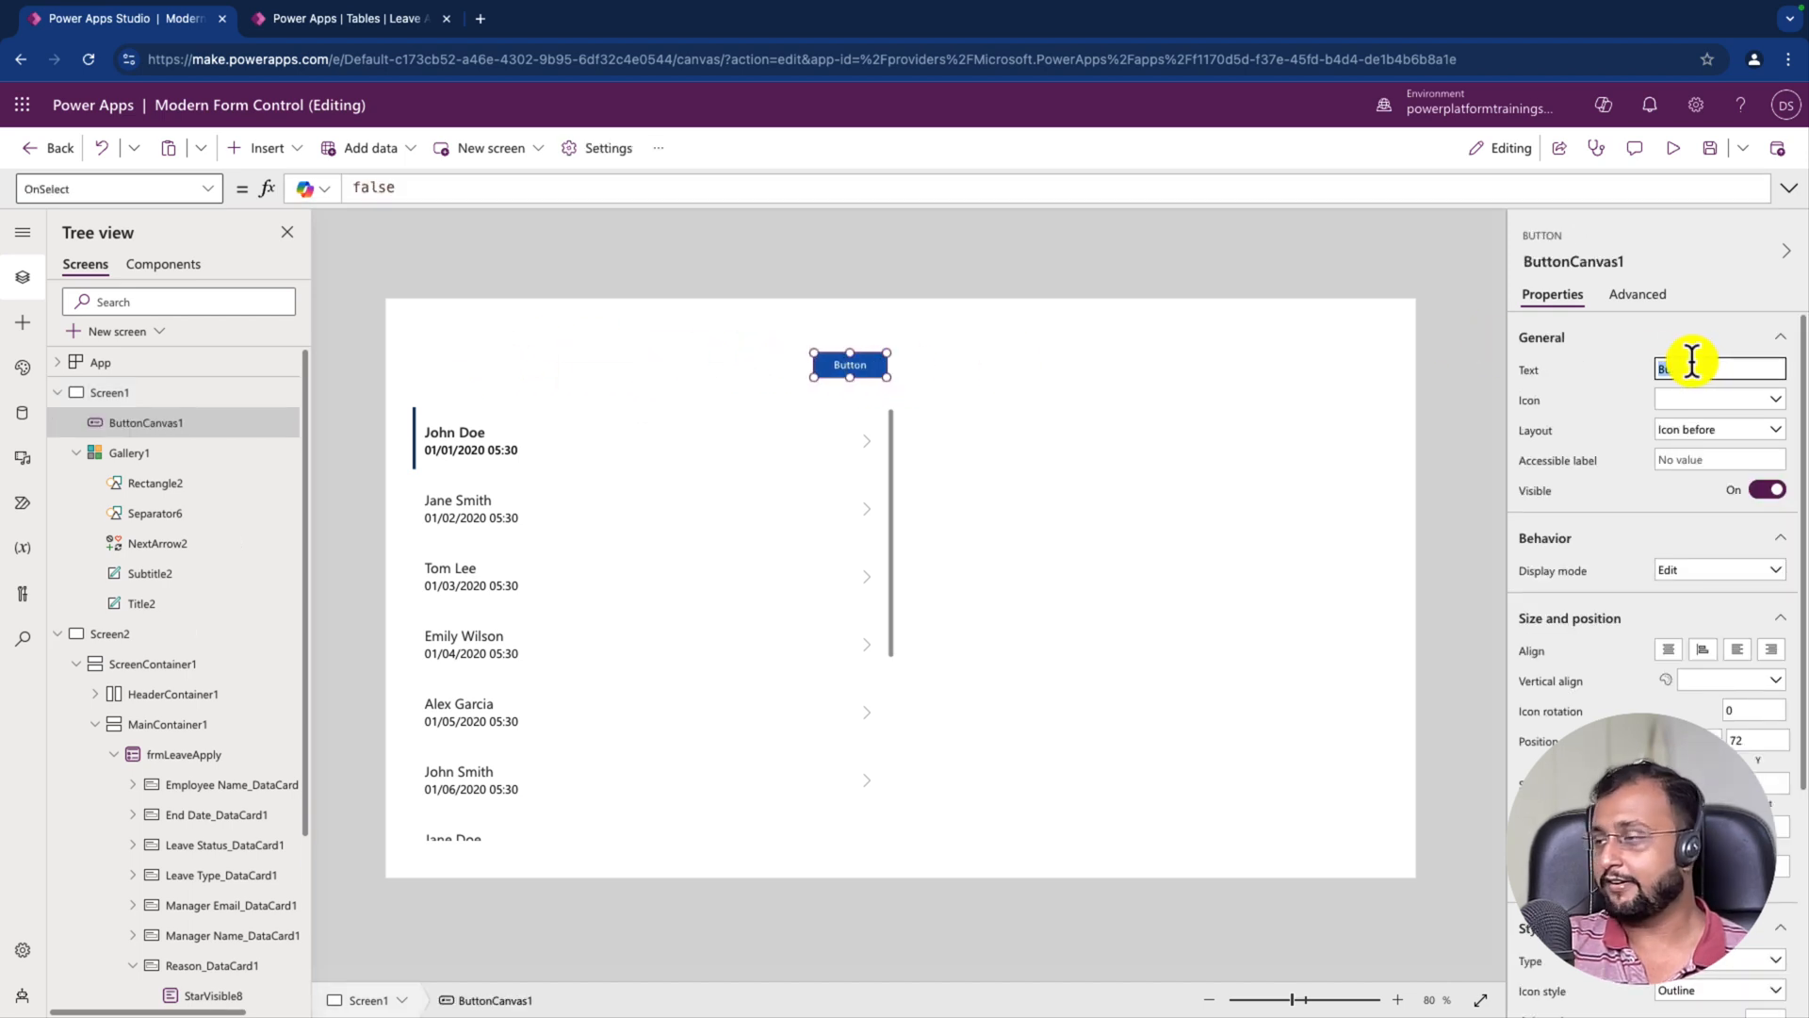
text(N)
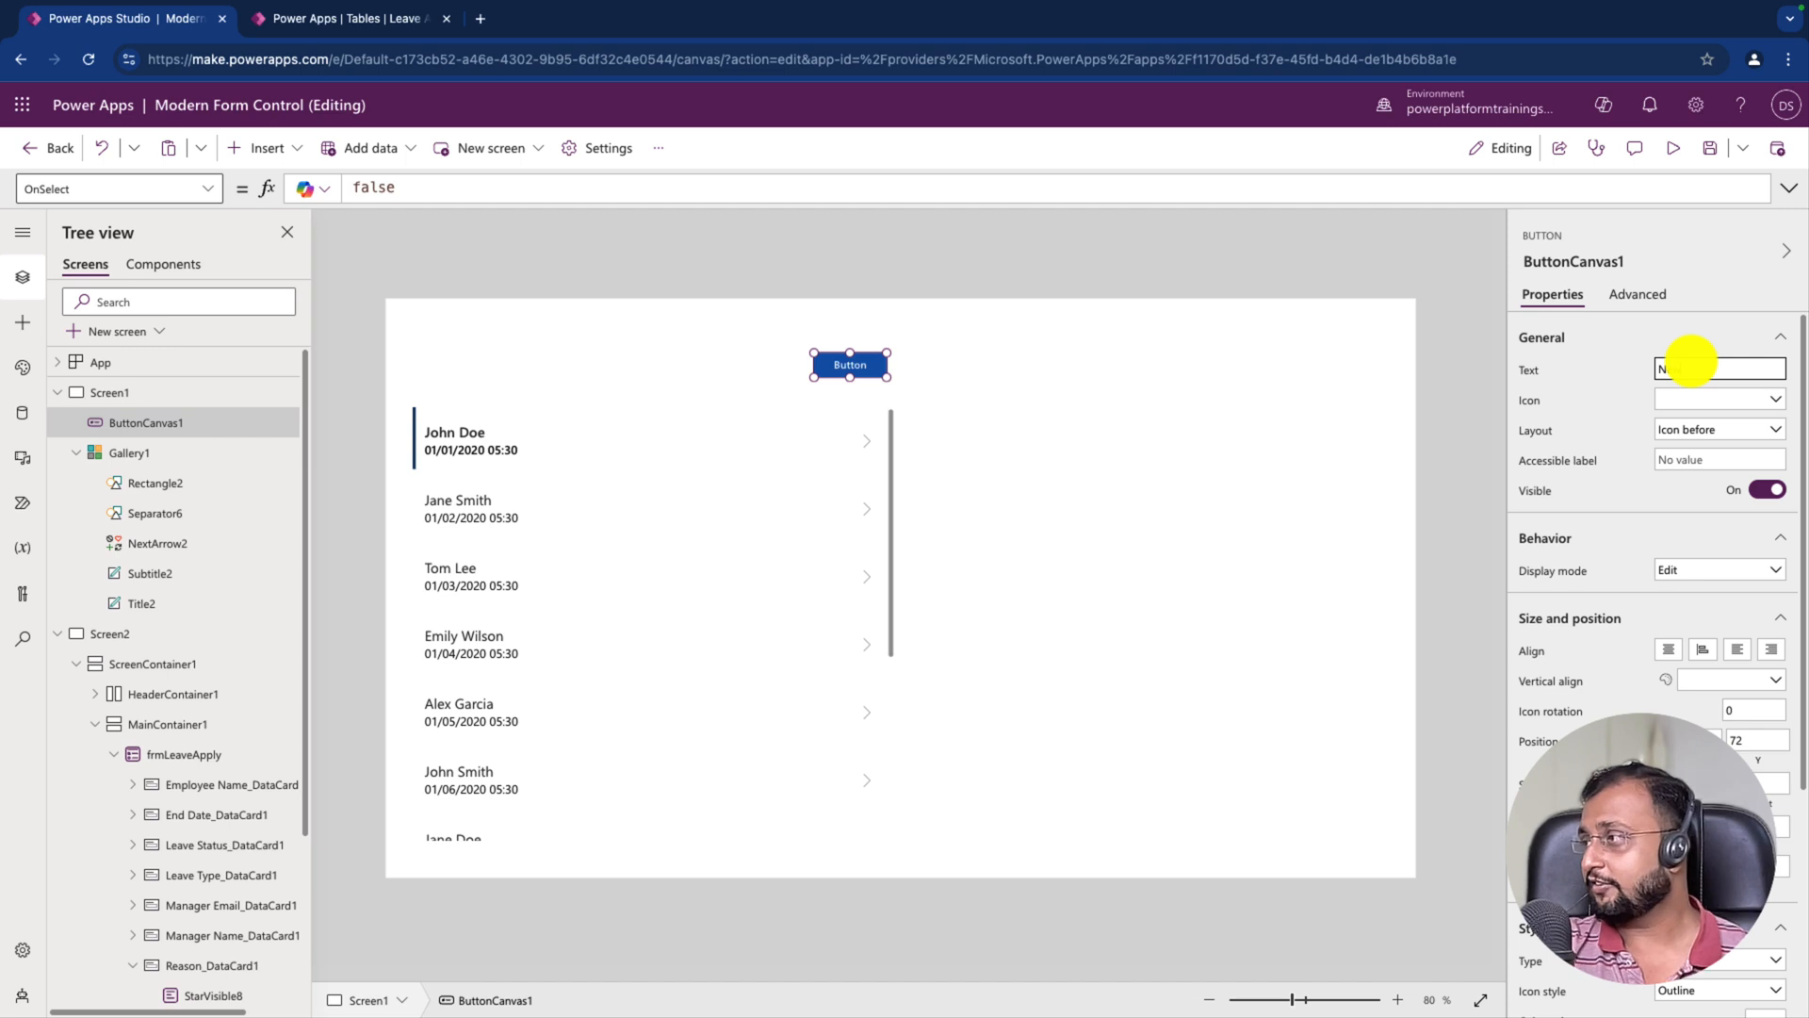
text(ew)
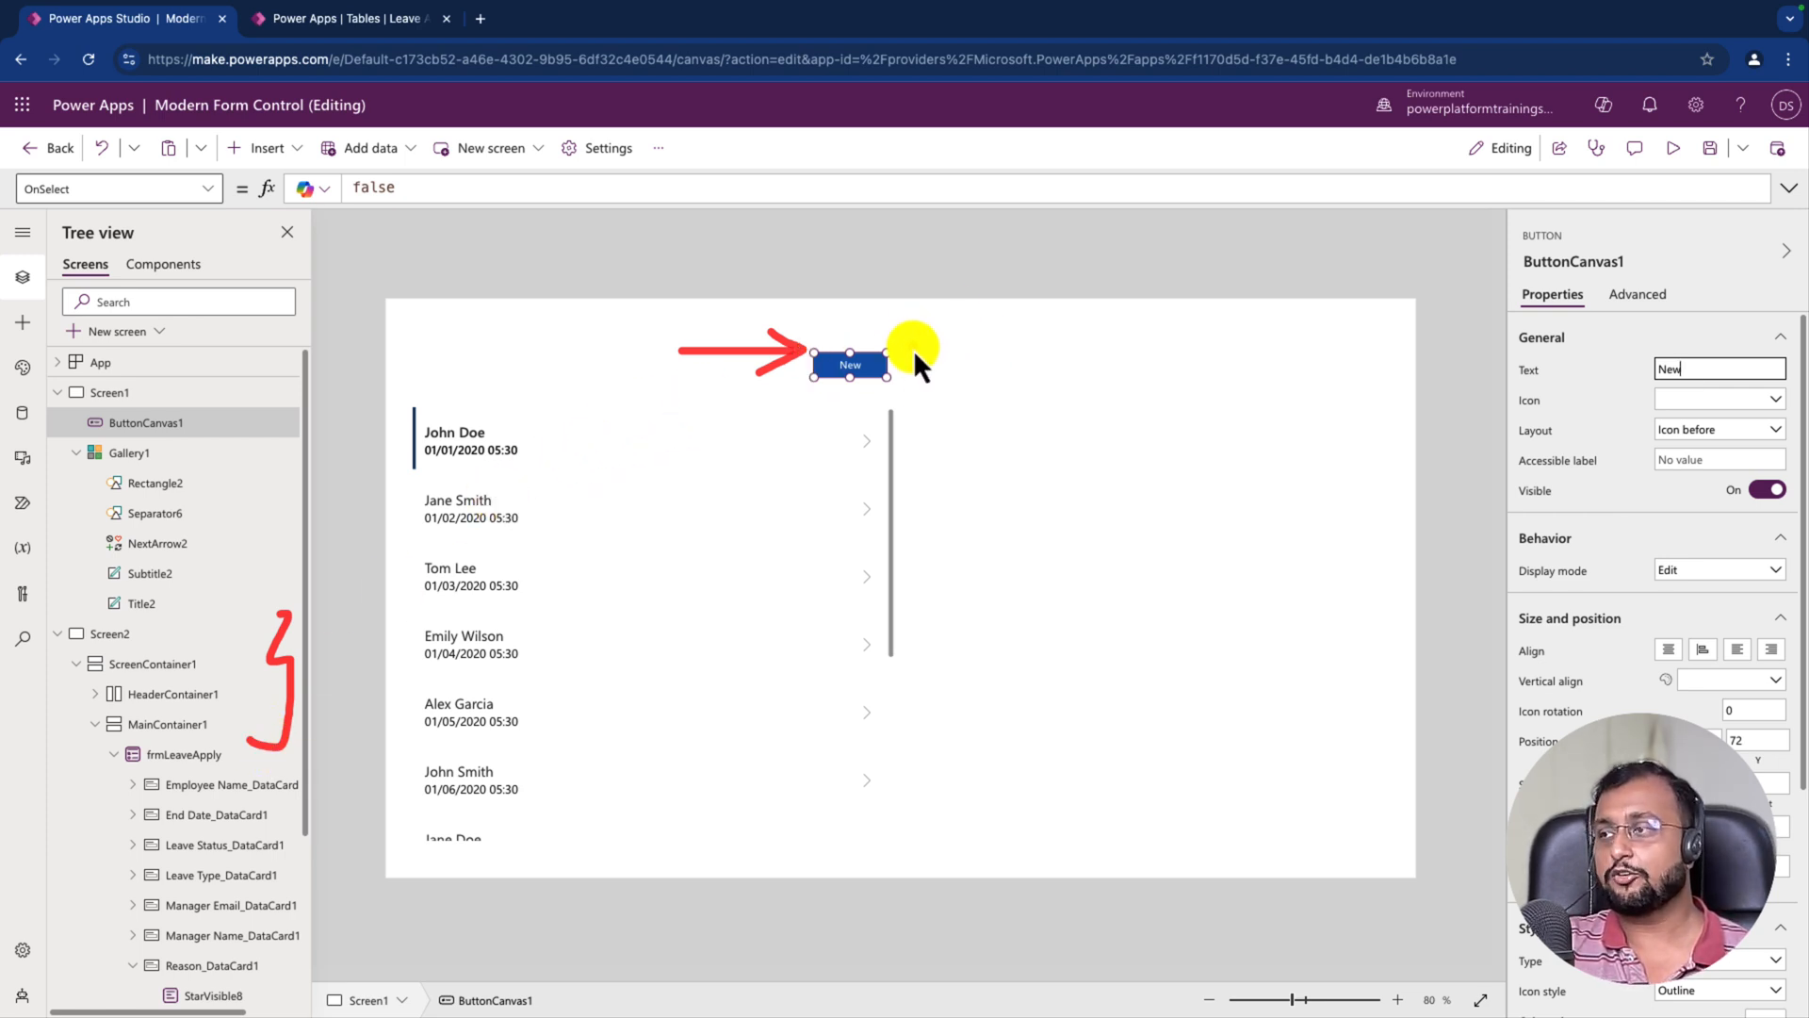
mouse_move(902, 337)
mouse_down()
mouse_move(788, 404)
mouse_move(823, 351)
mouse_up()
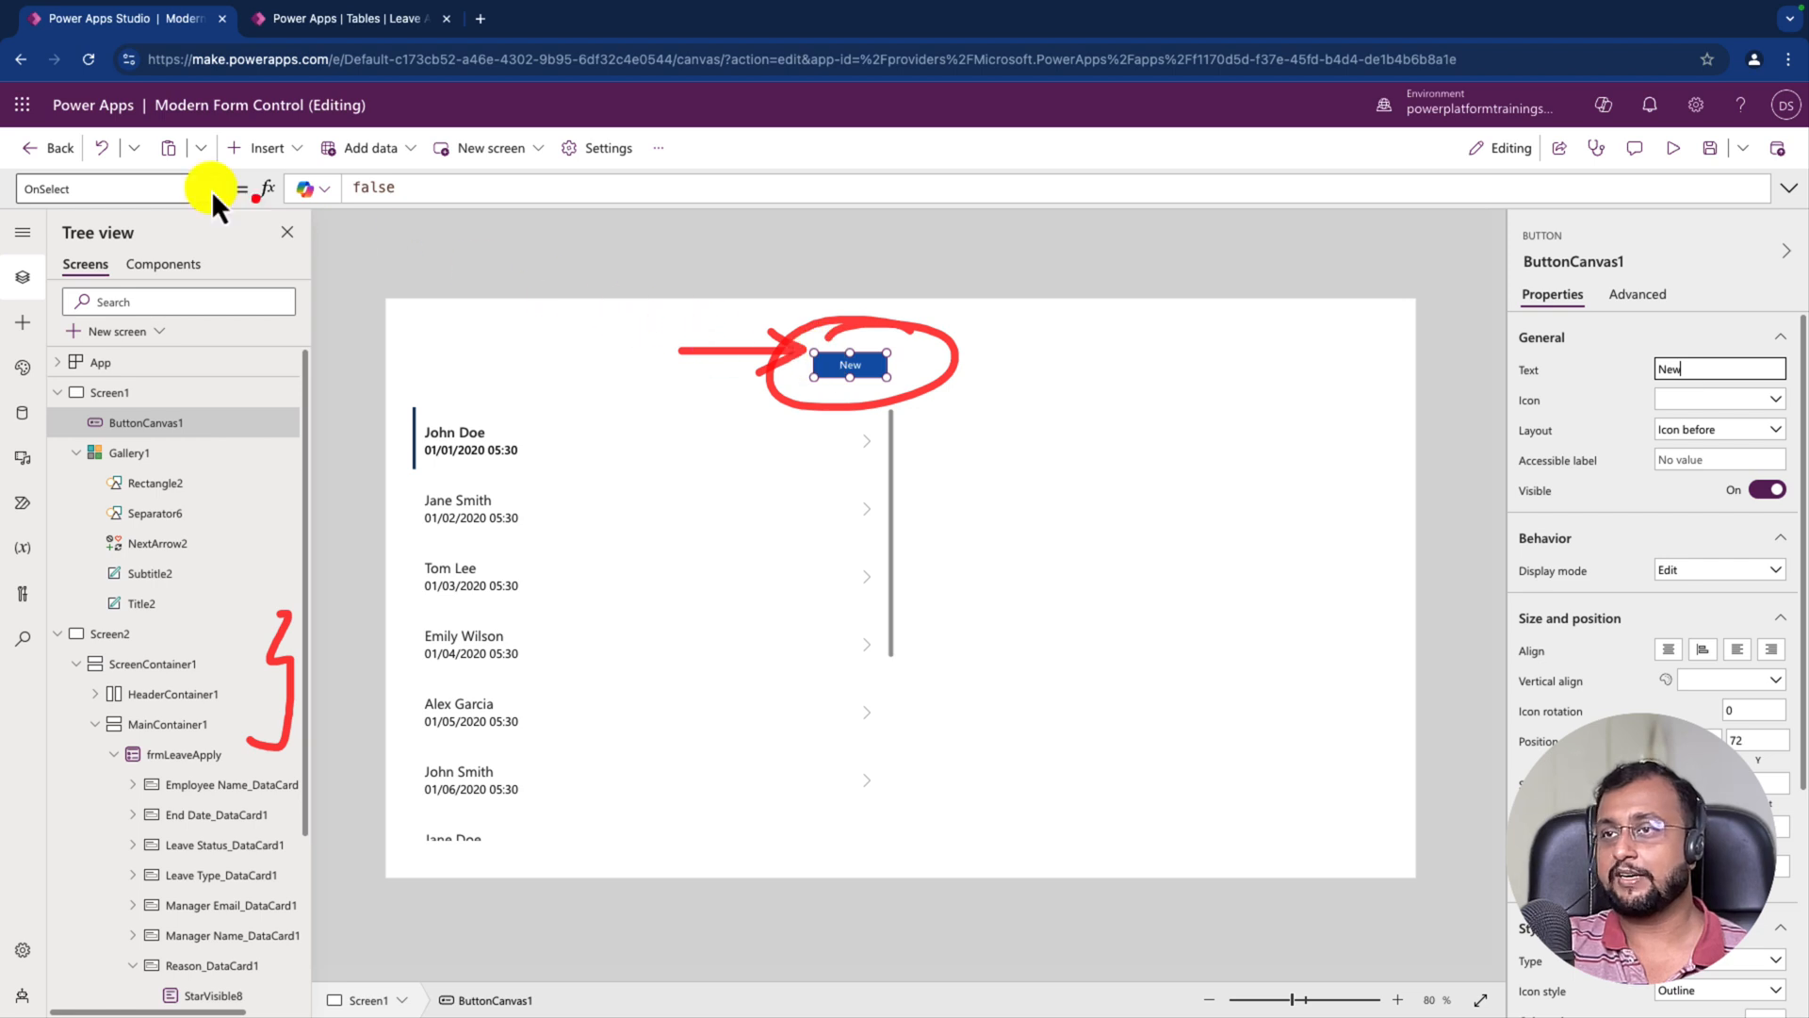
mouse_move(146, 203)
mouse_down()
mouse_move(123, 138)
mouse_move(4, 157)
mouse_up()
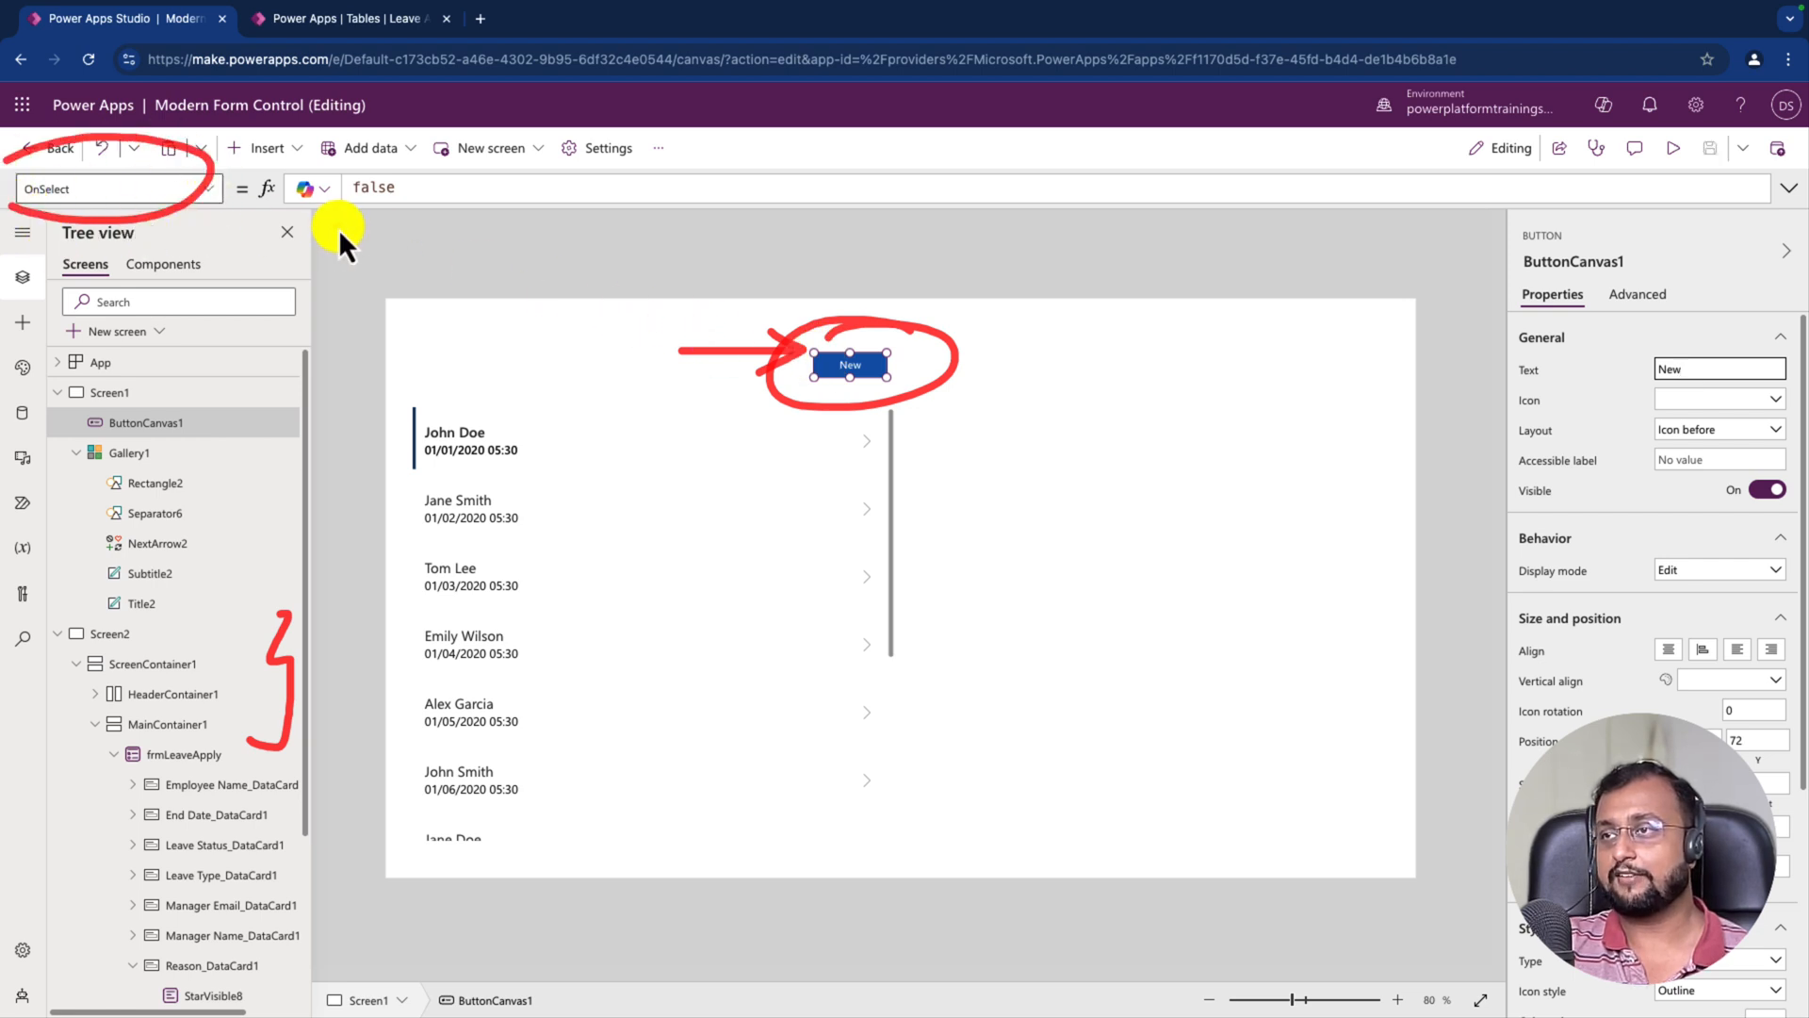
drag(325, 223, 965, 229)
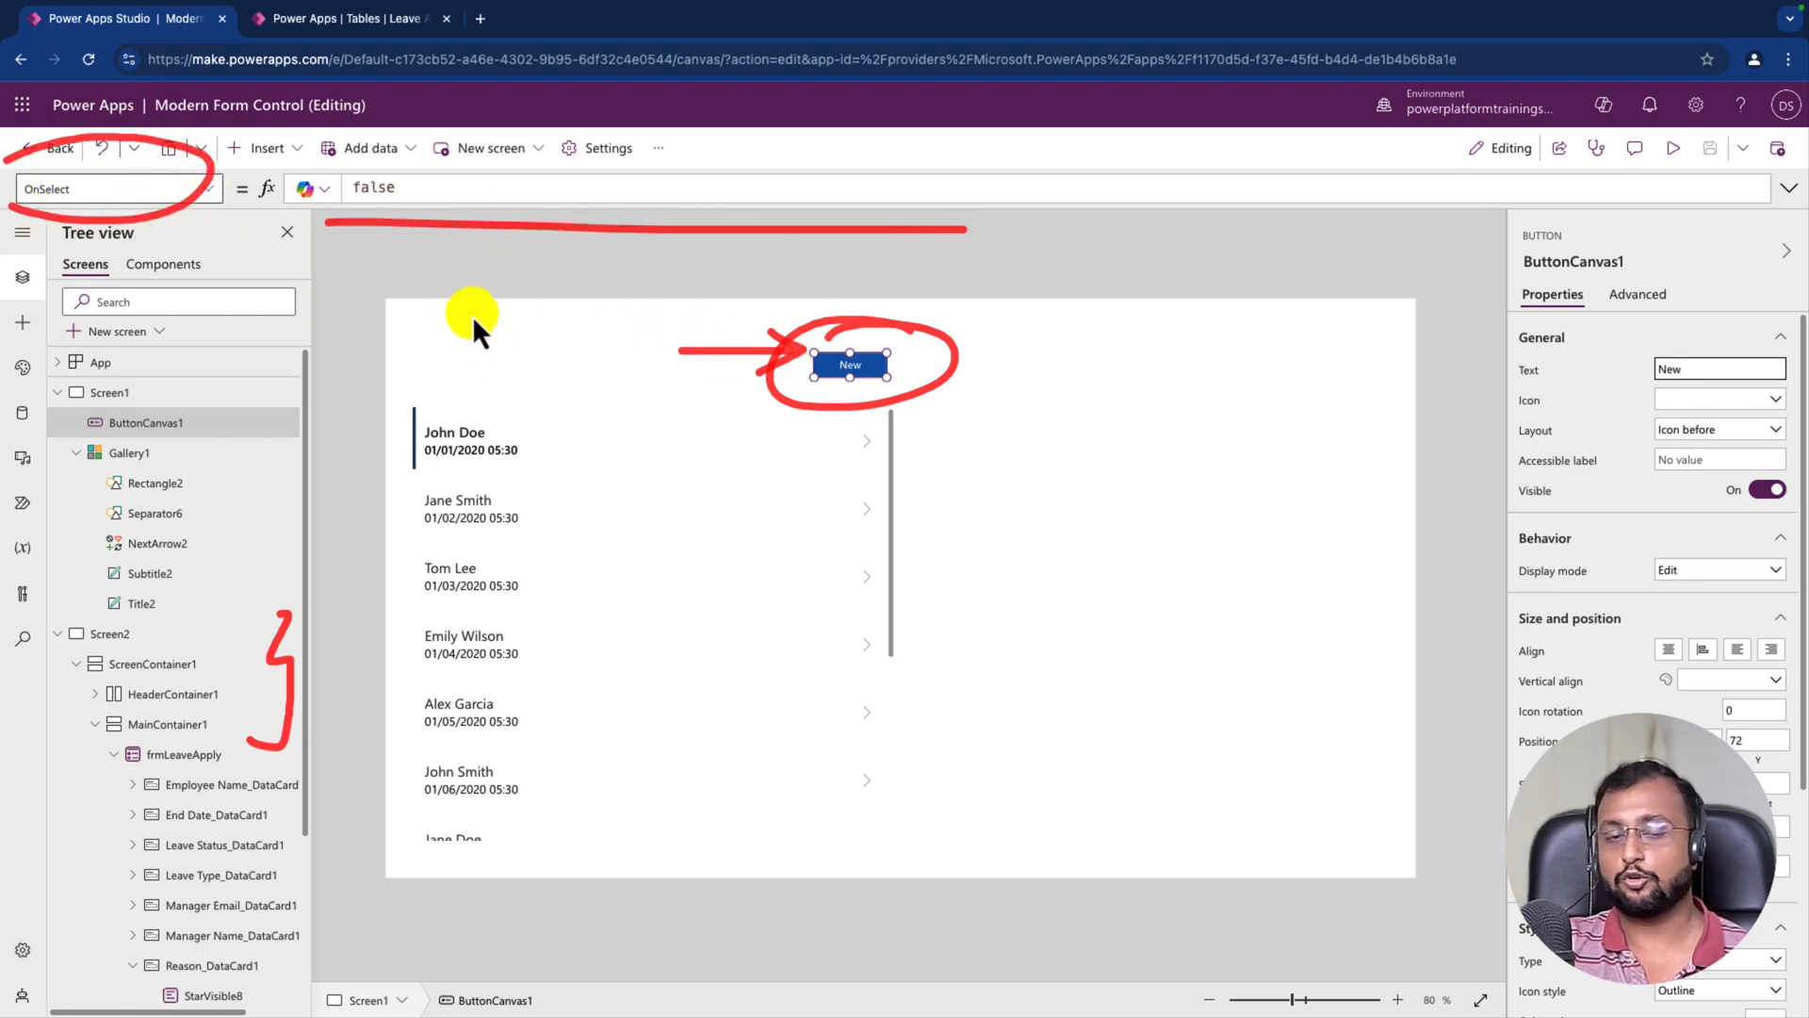
Step: Replace the New button's OnSelect false value with NewForm(frmLeaveApply);
key(Escape)
click(1788, 188)
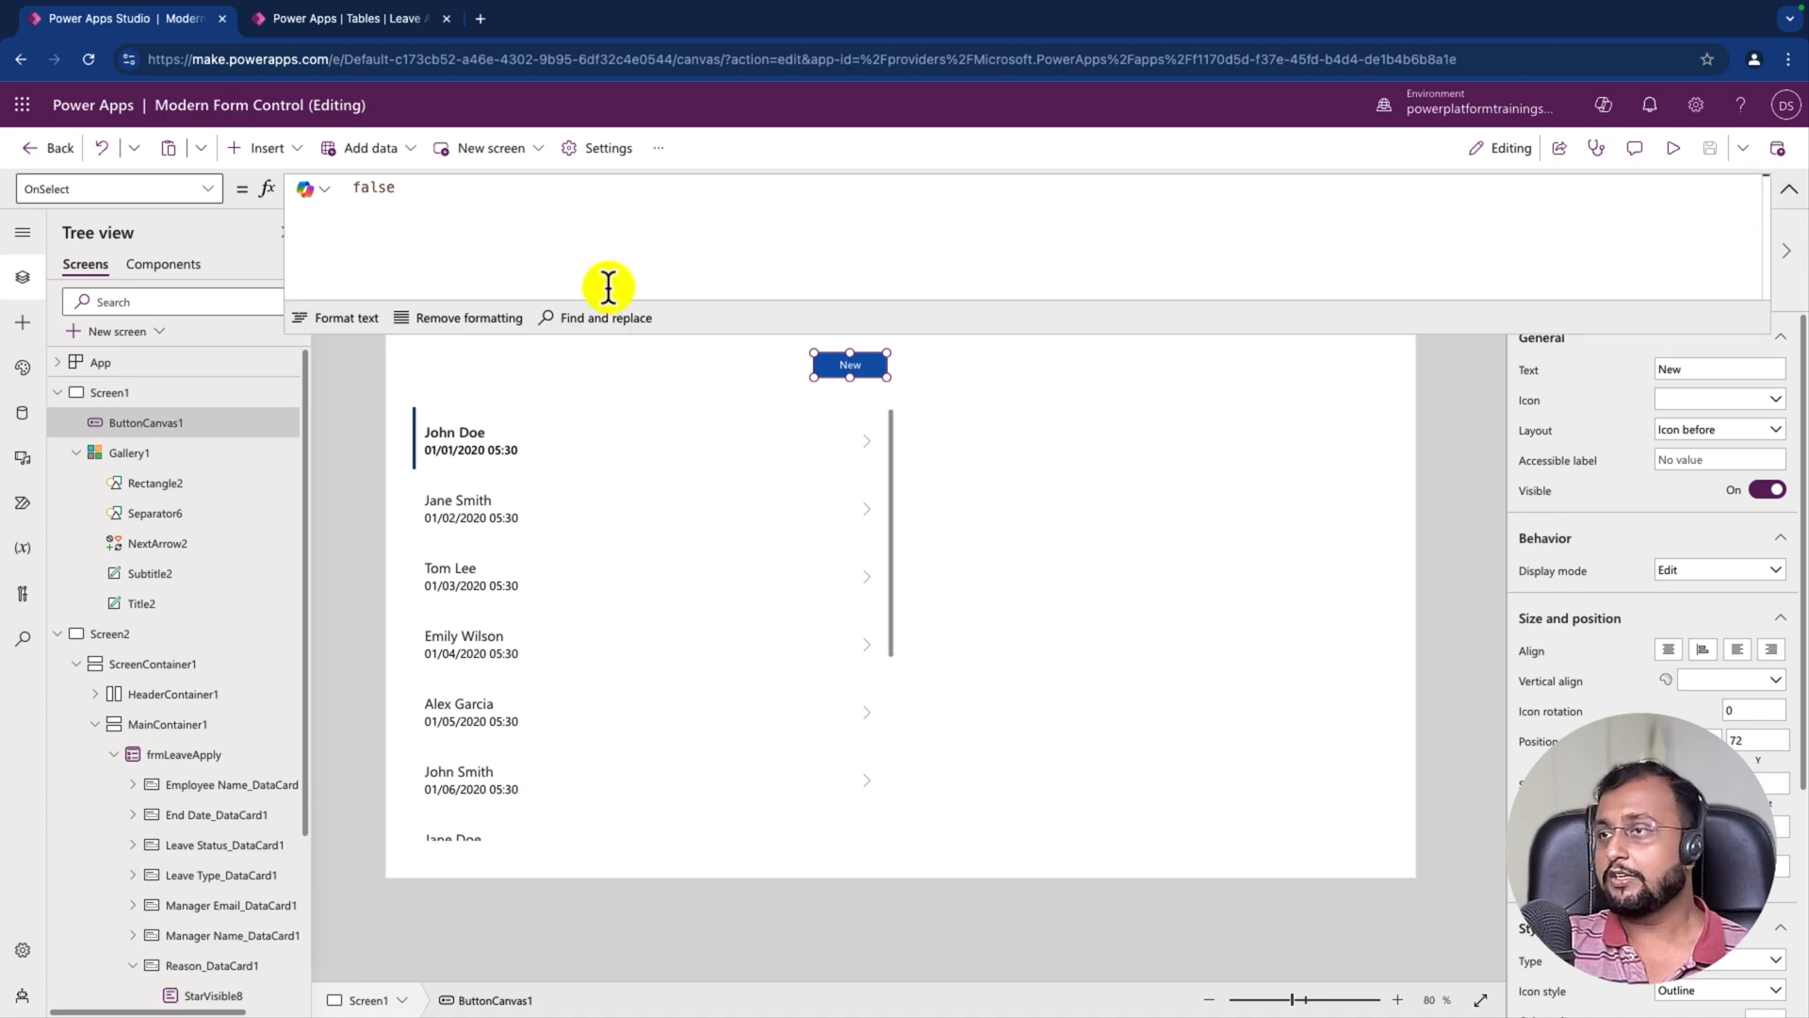
key(ctrl+a)
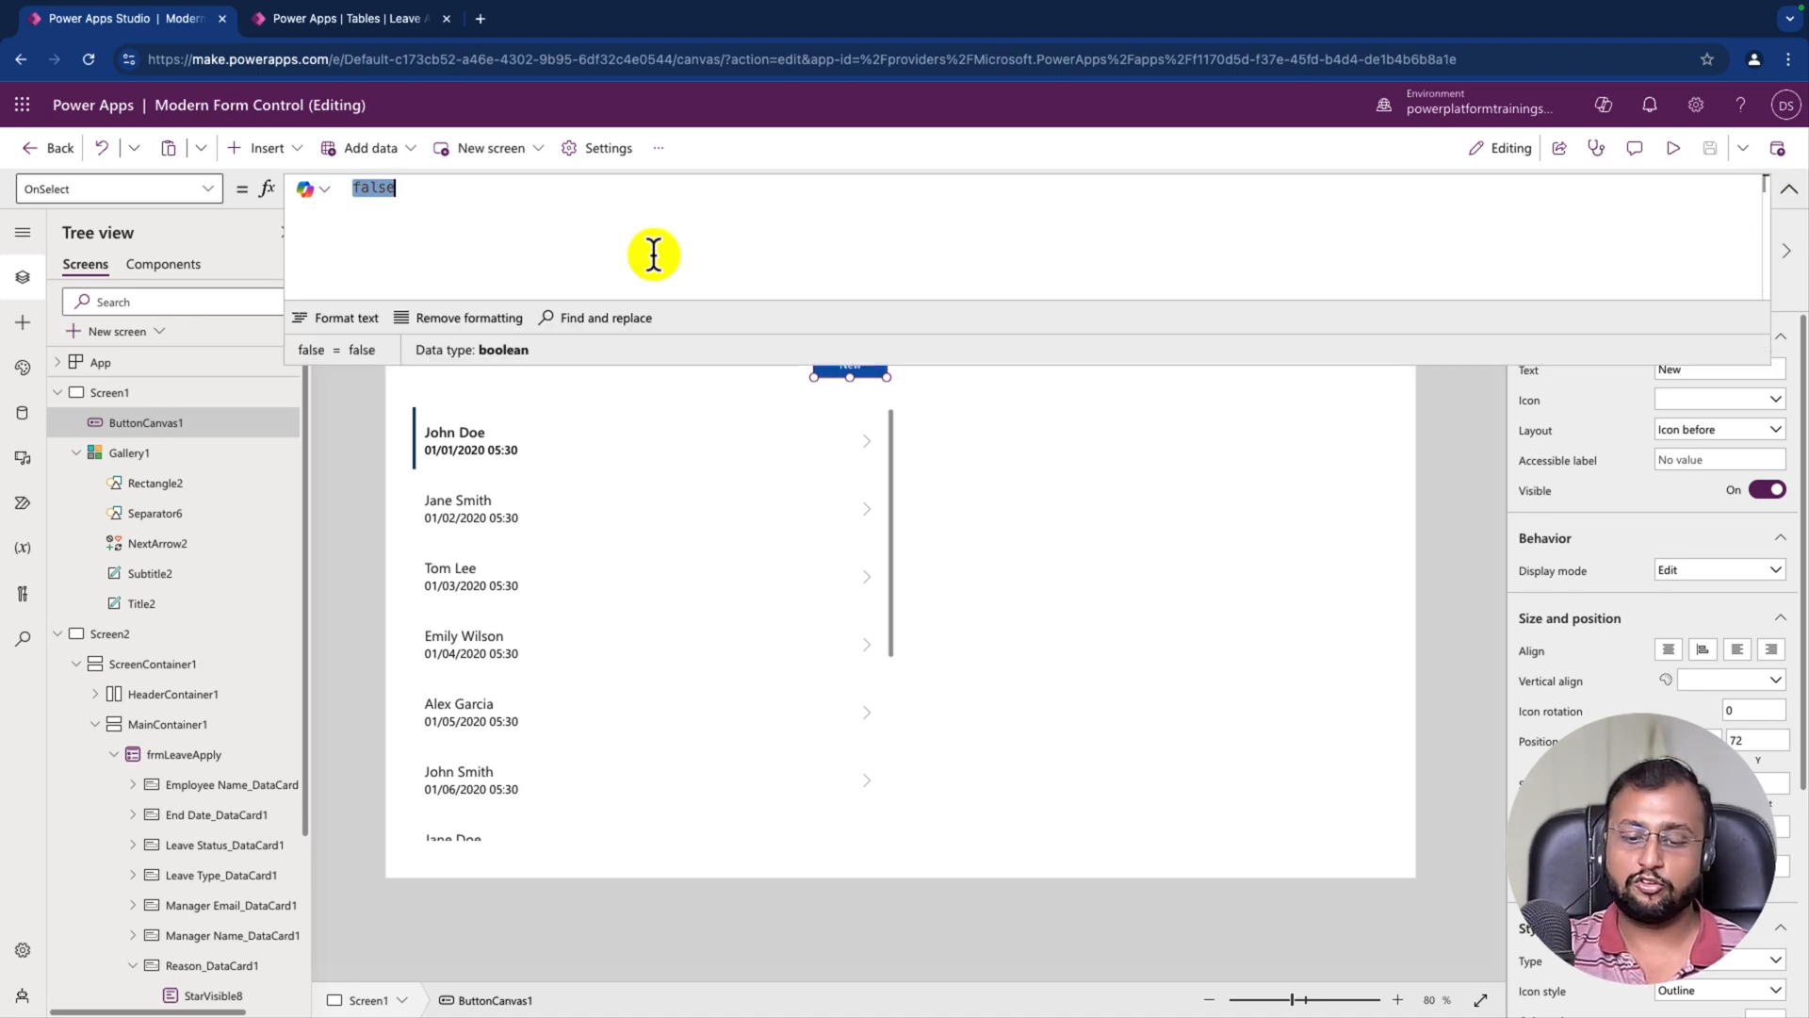
text(NewForm)
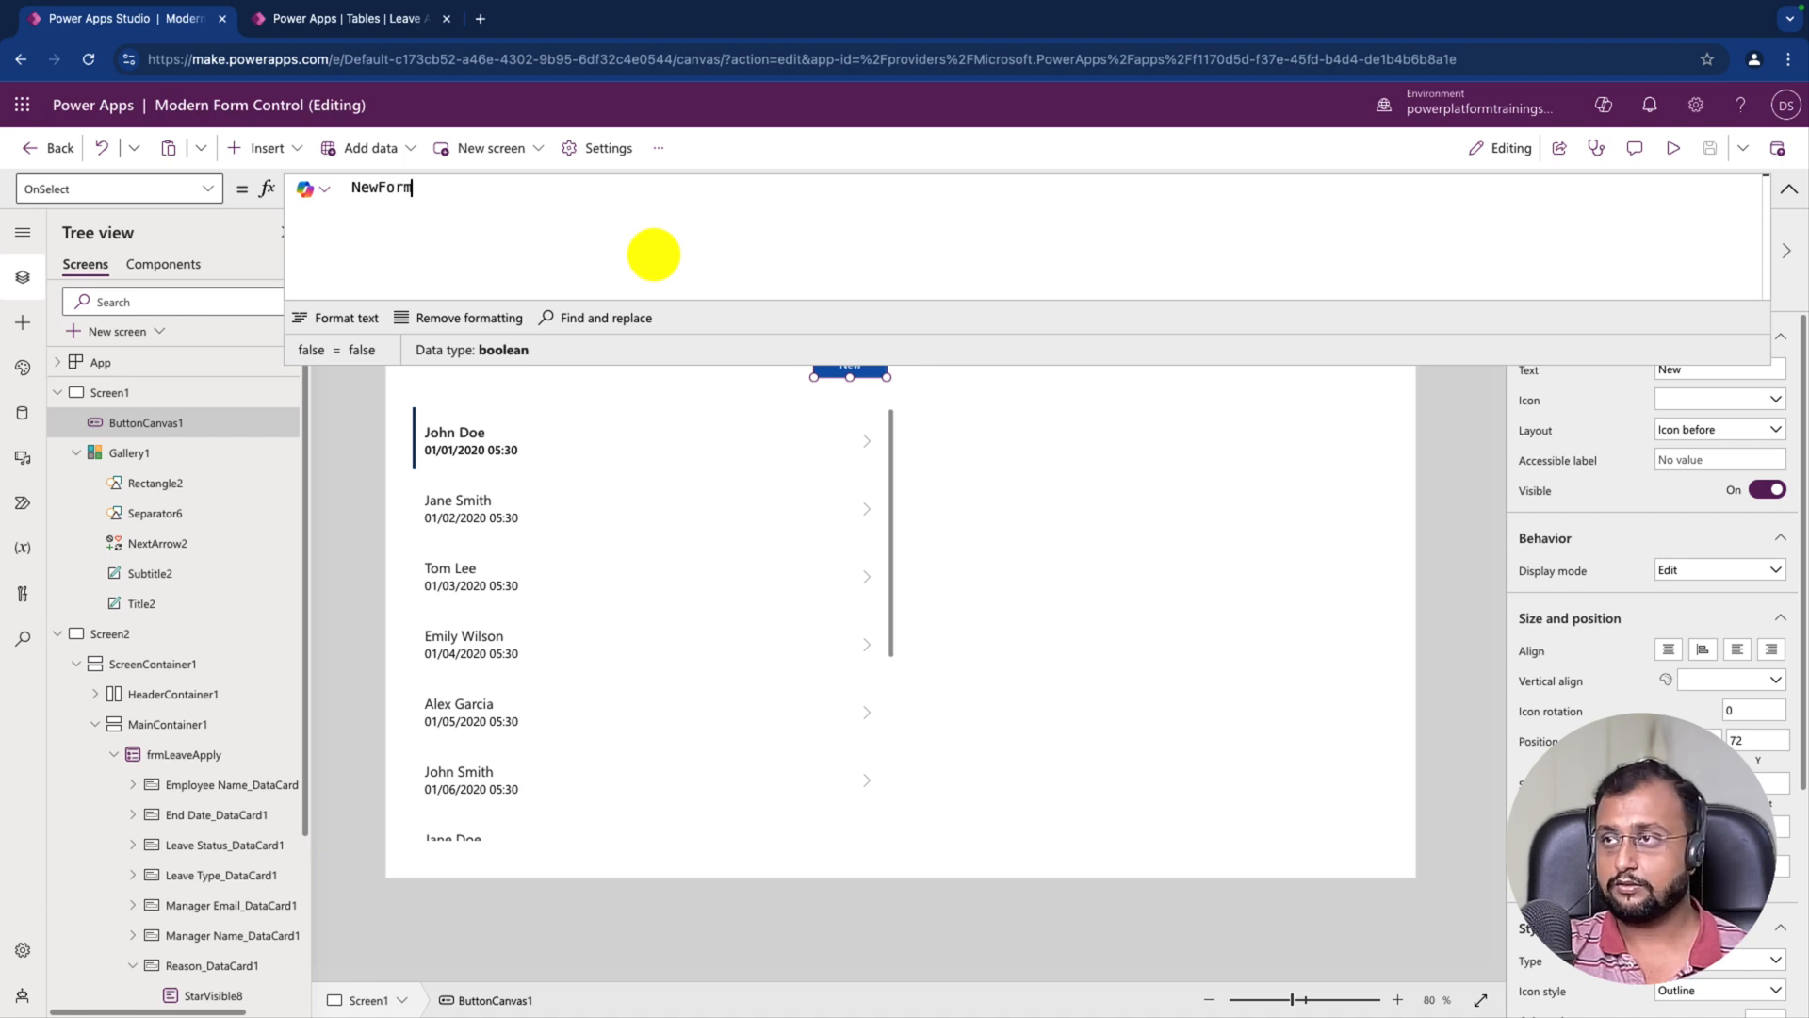
text(()
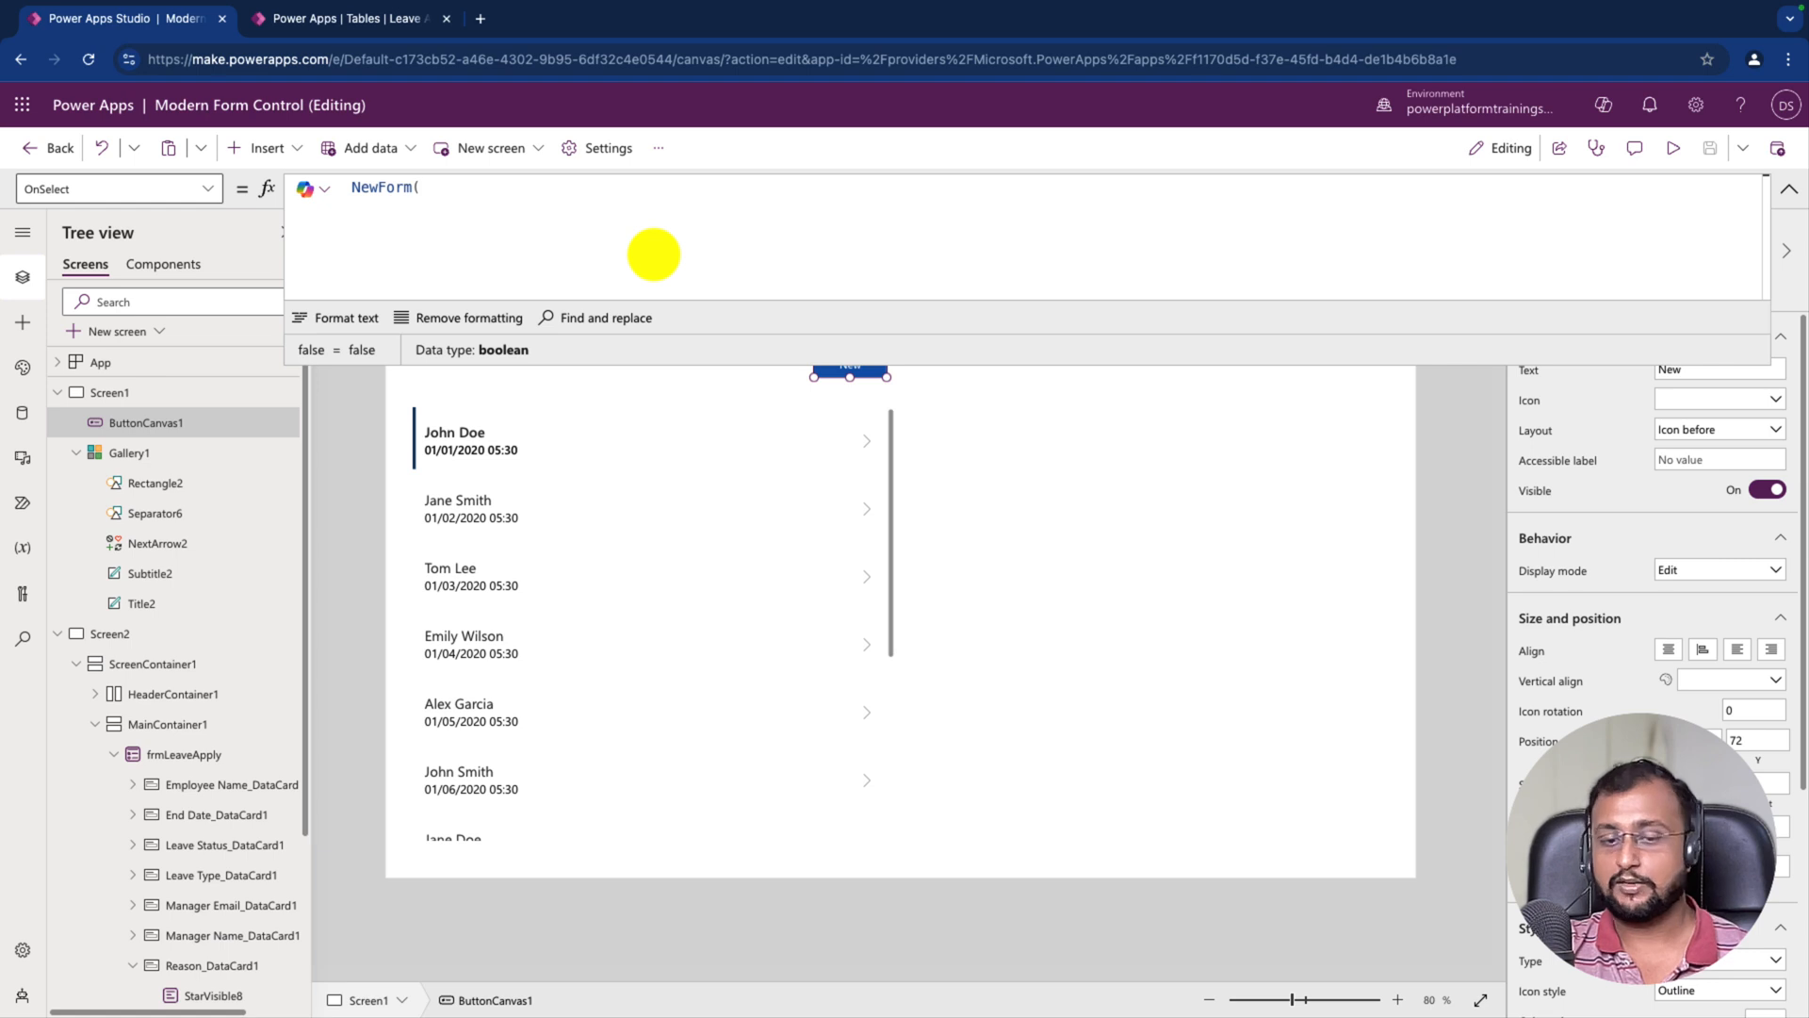
text(d)
key(BackSpace)
text(f)
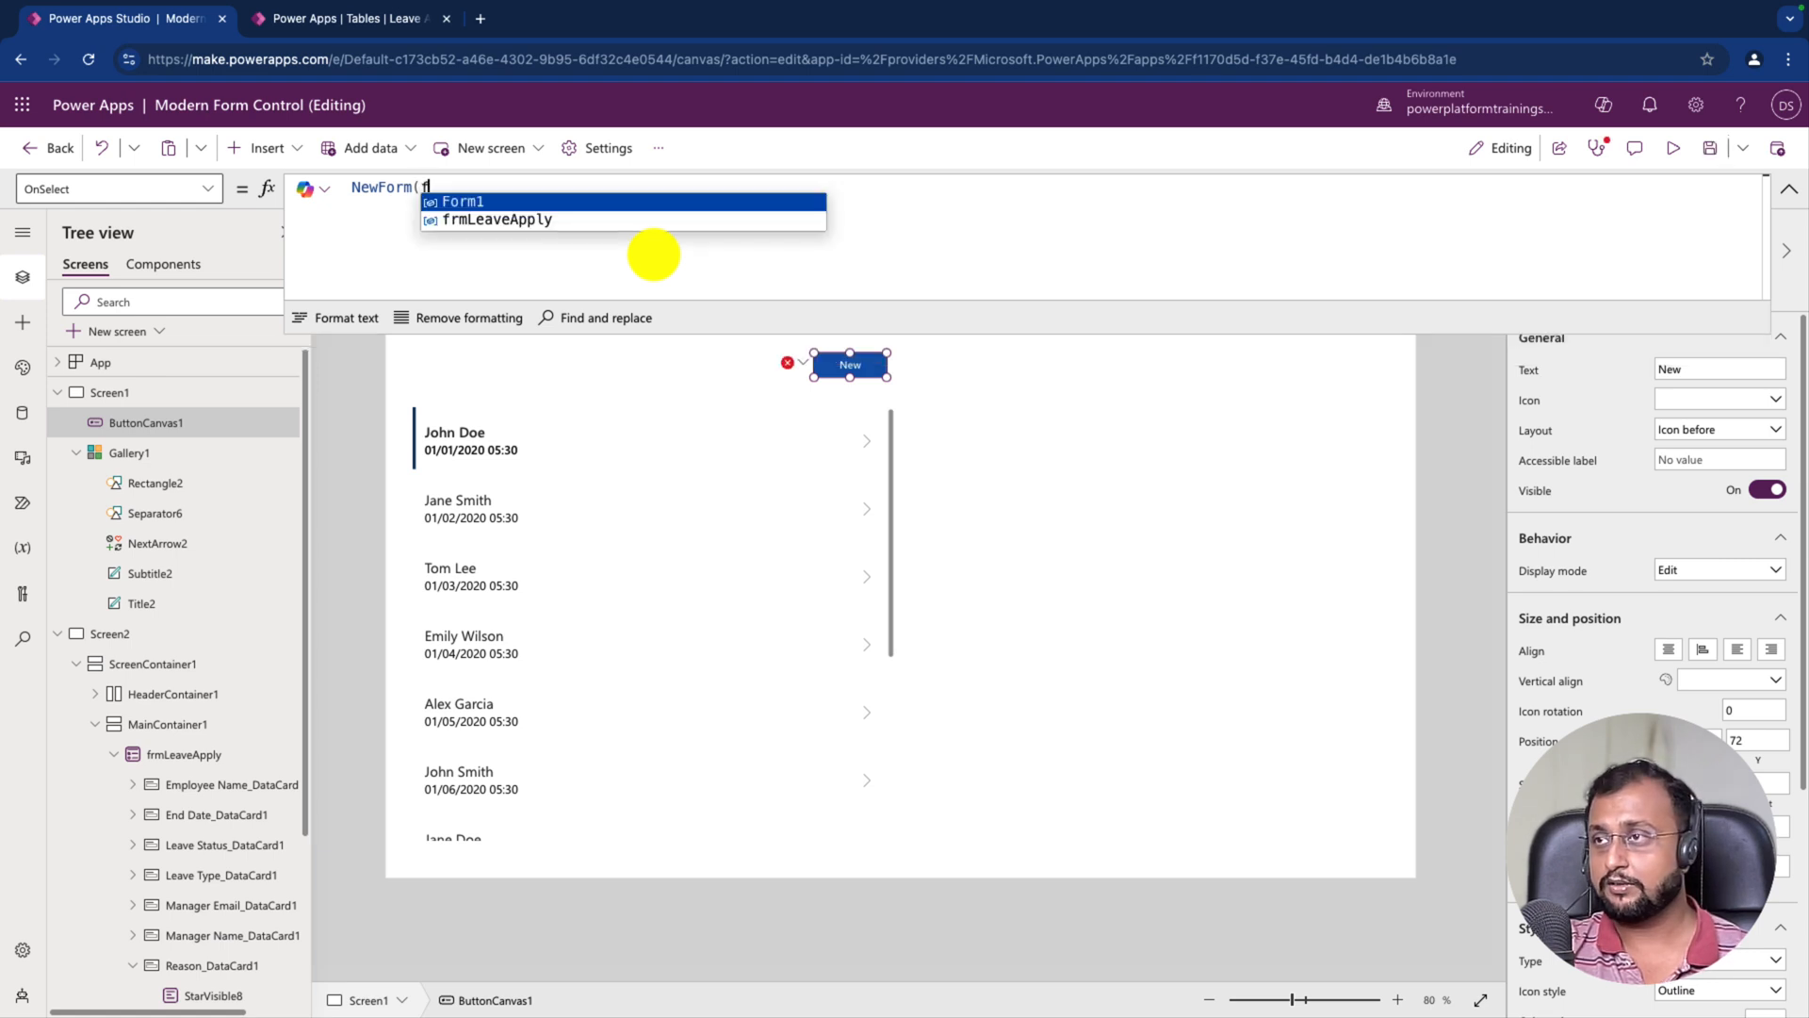
key(Down)
key(Tab)
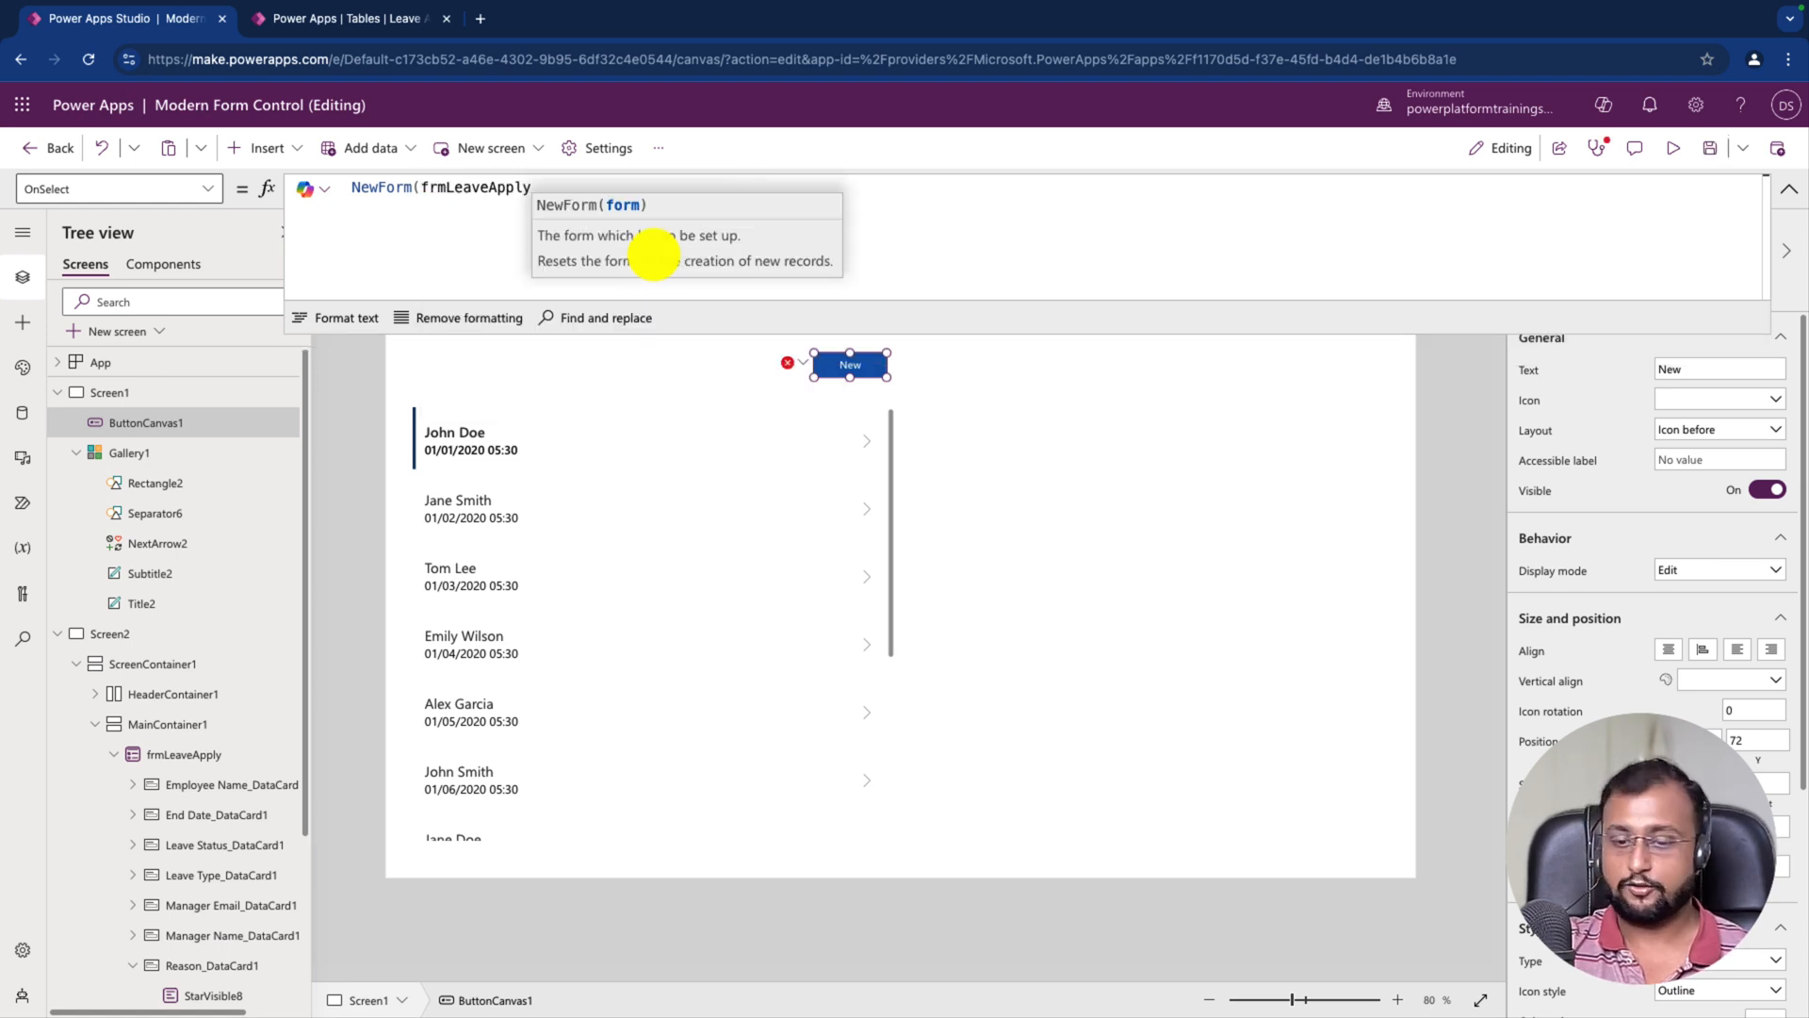
text();)
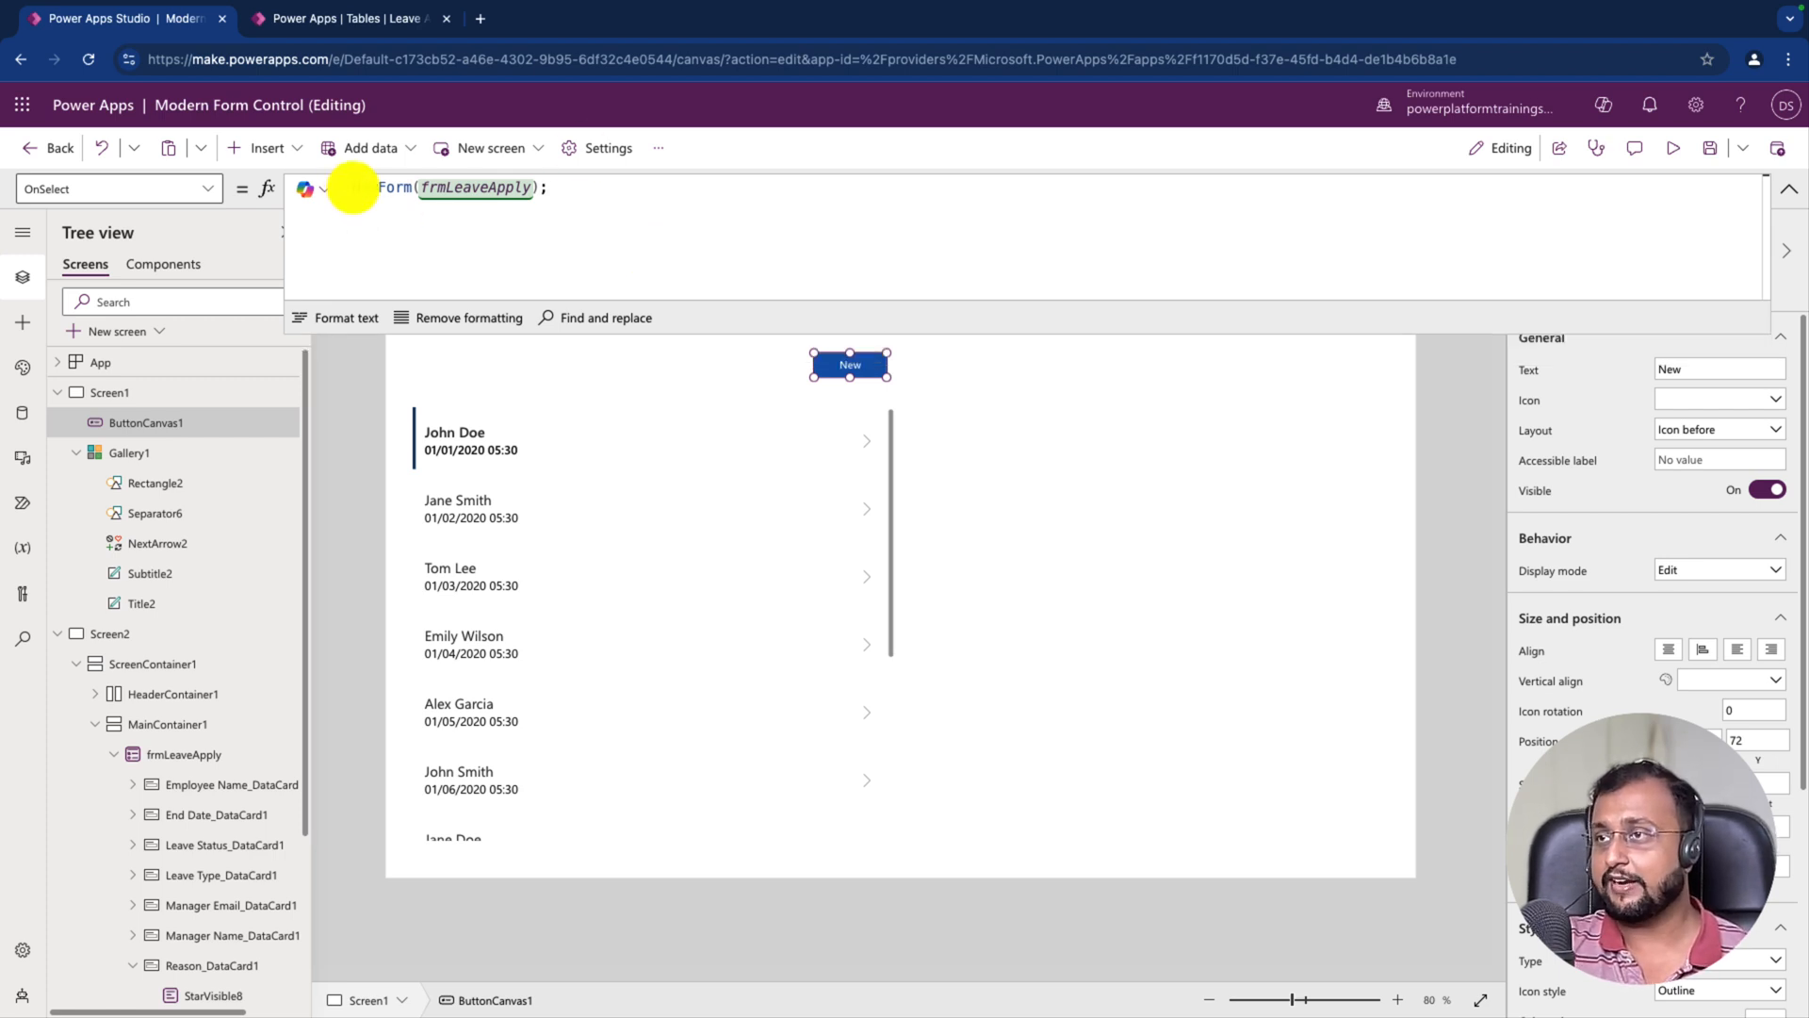
Step: Add ResetForm(frmLeaveApply); before the NewForm call
click(352, 188)
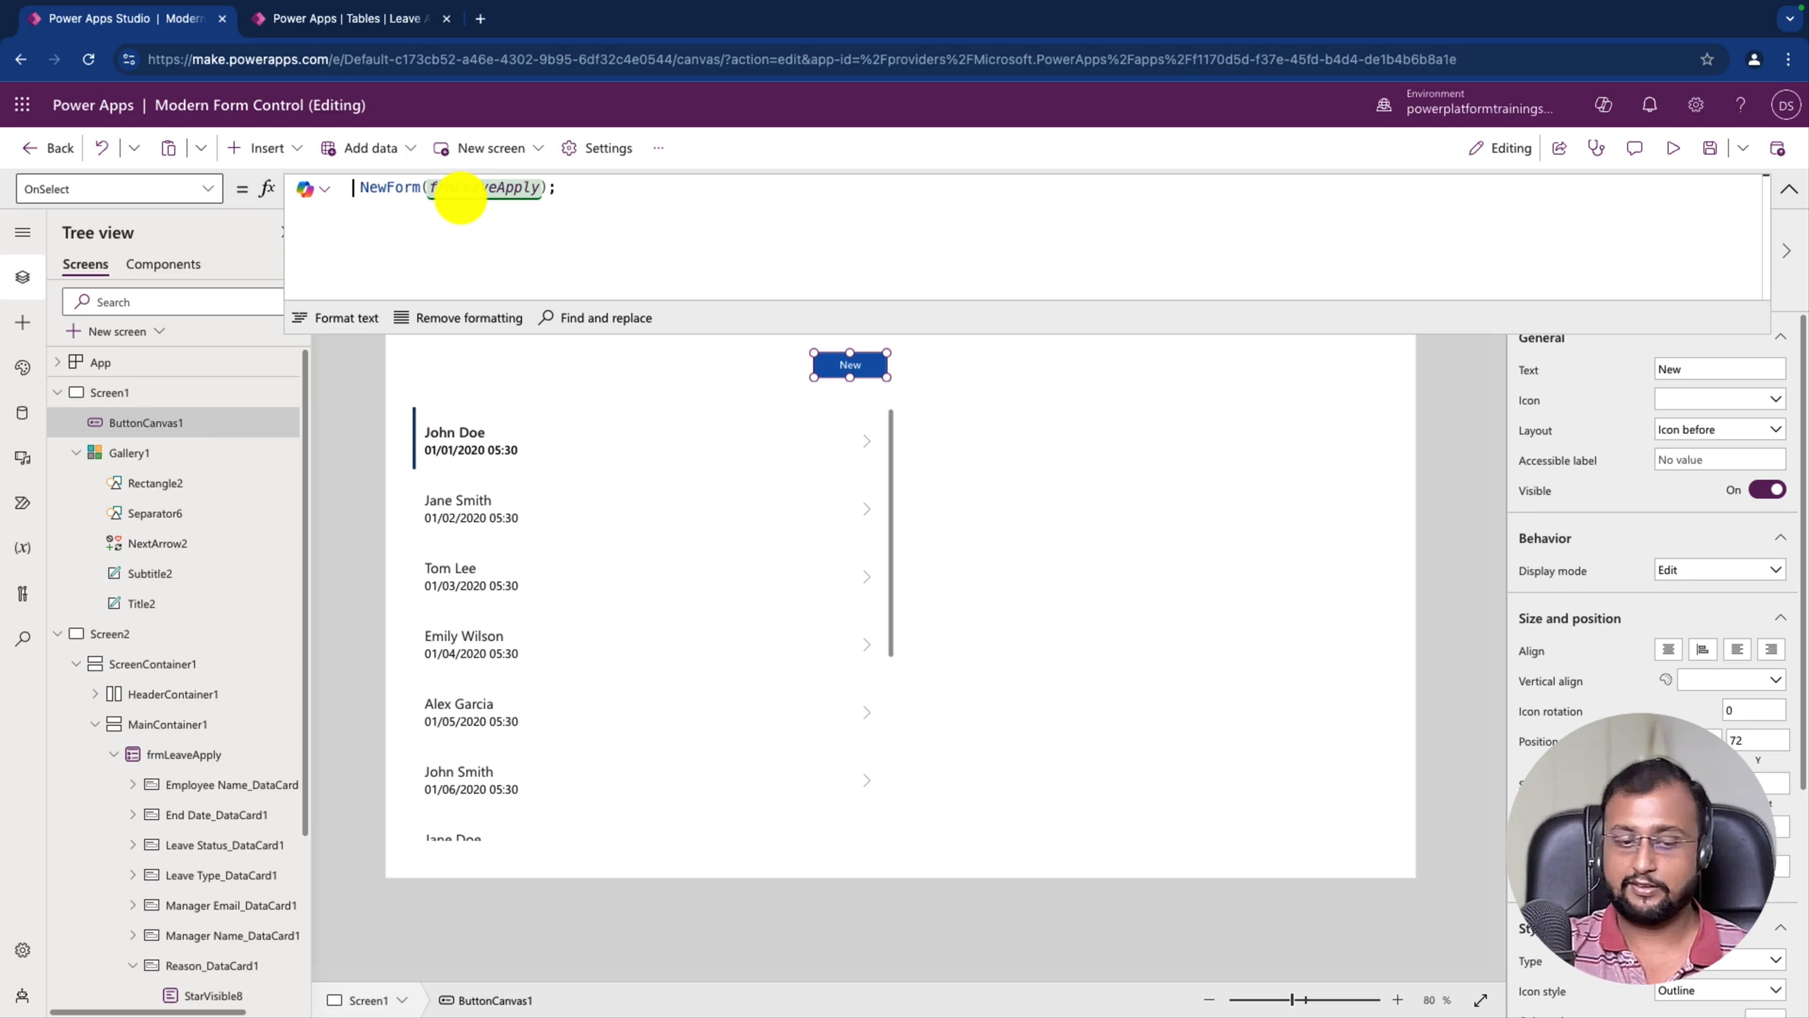
text(Rese )
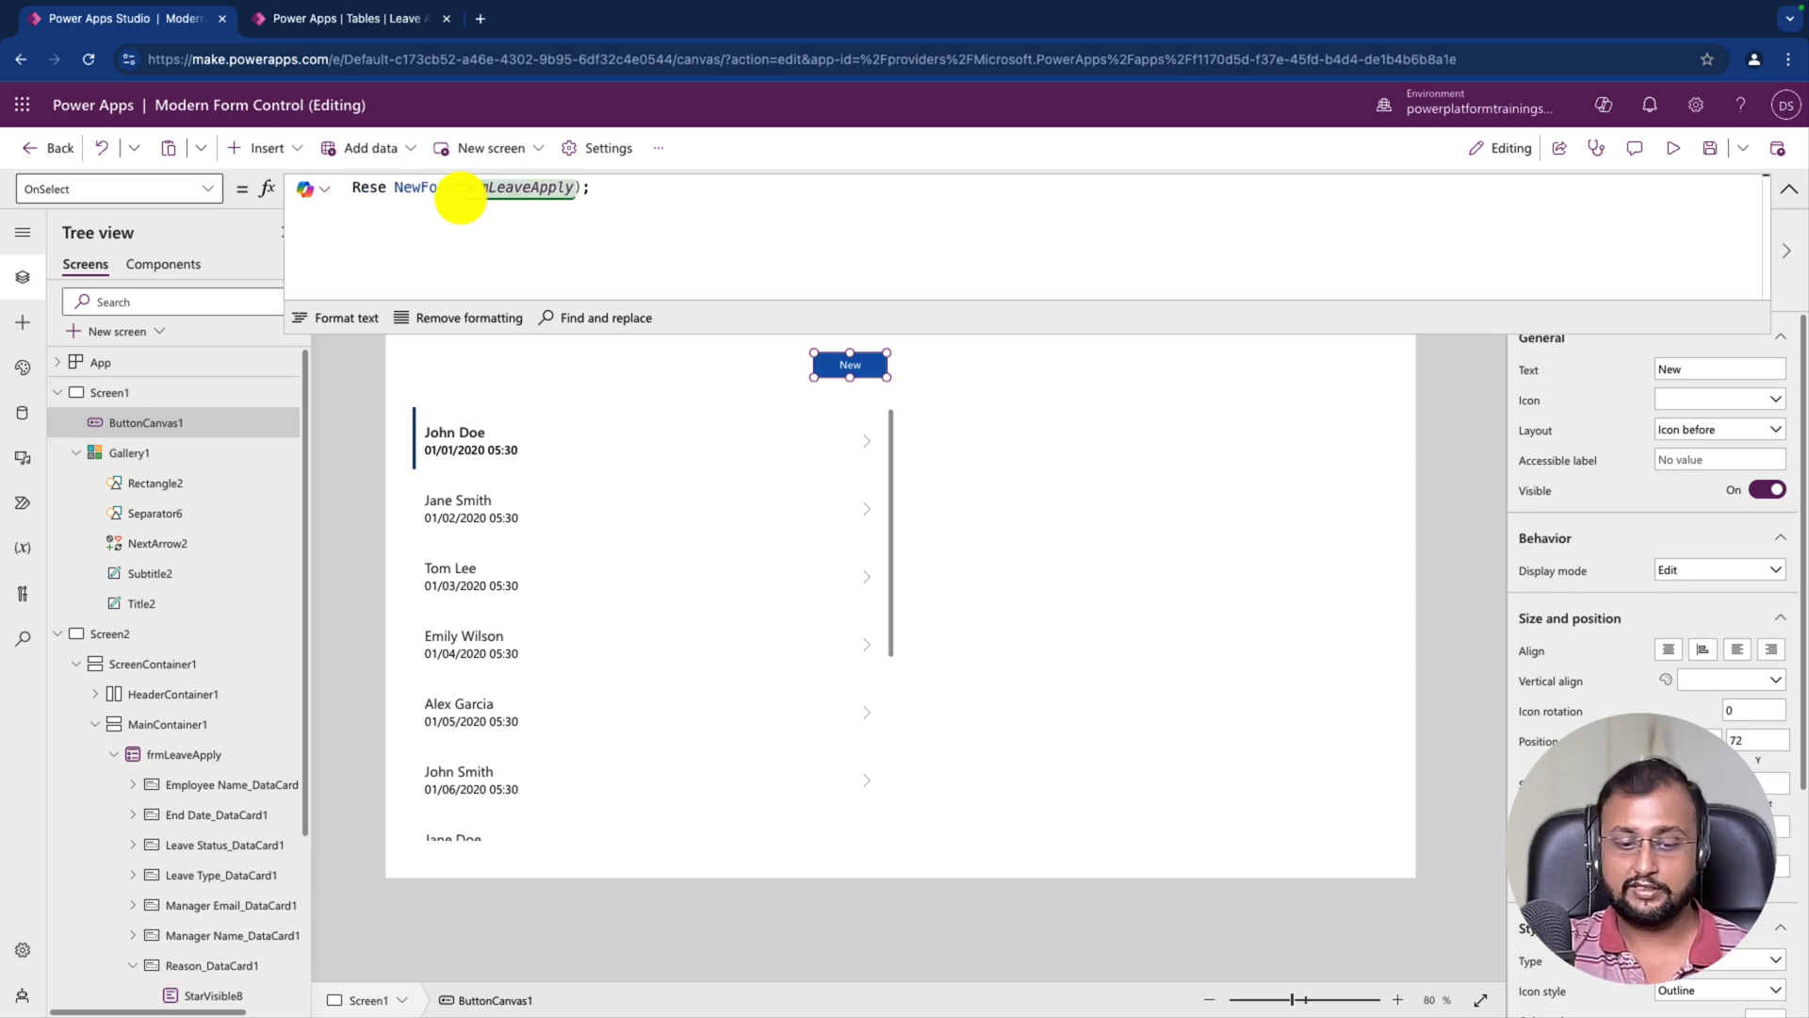
text(tForm)
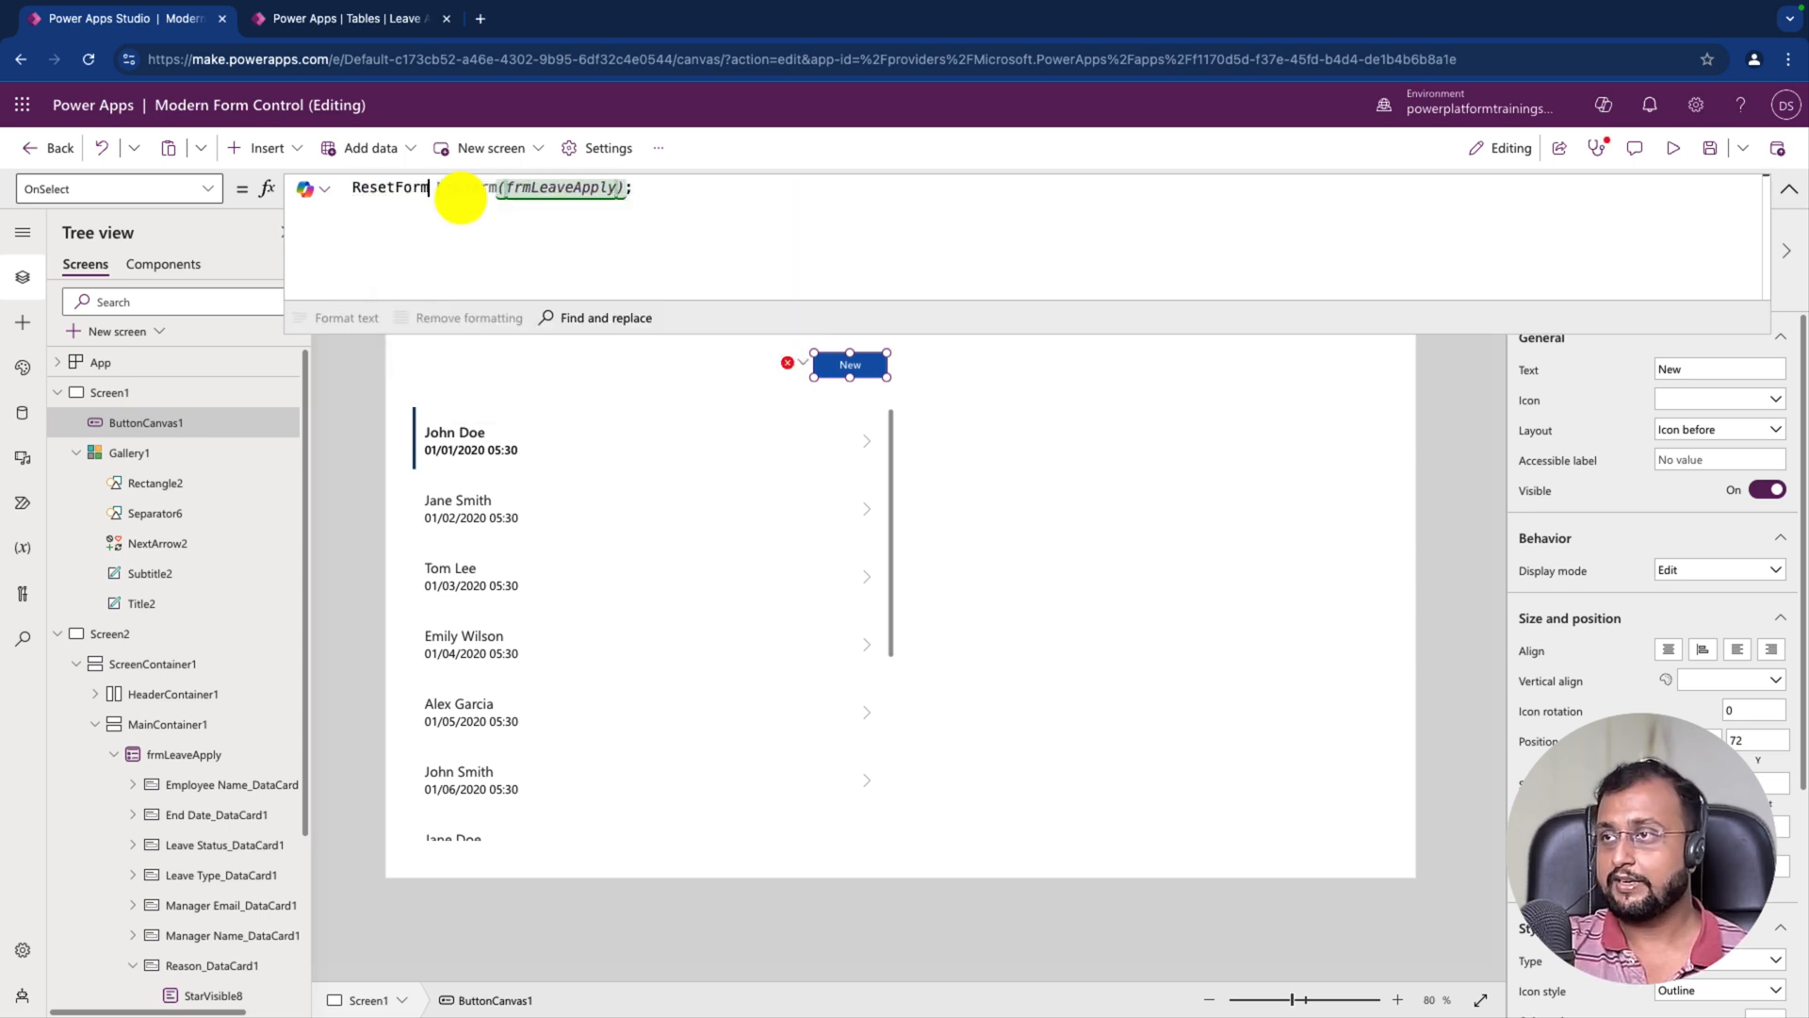
text(()
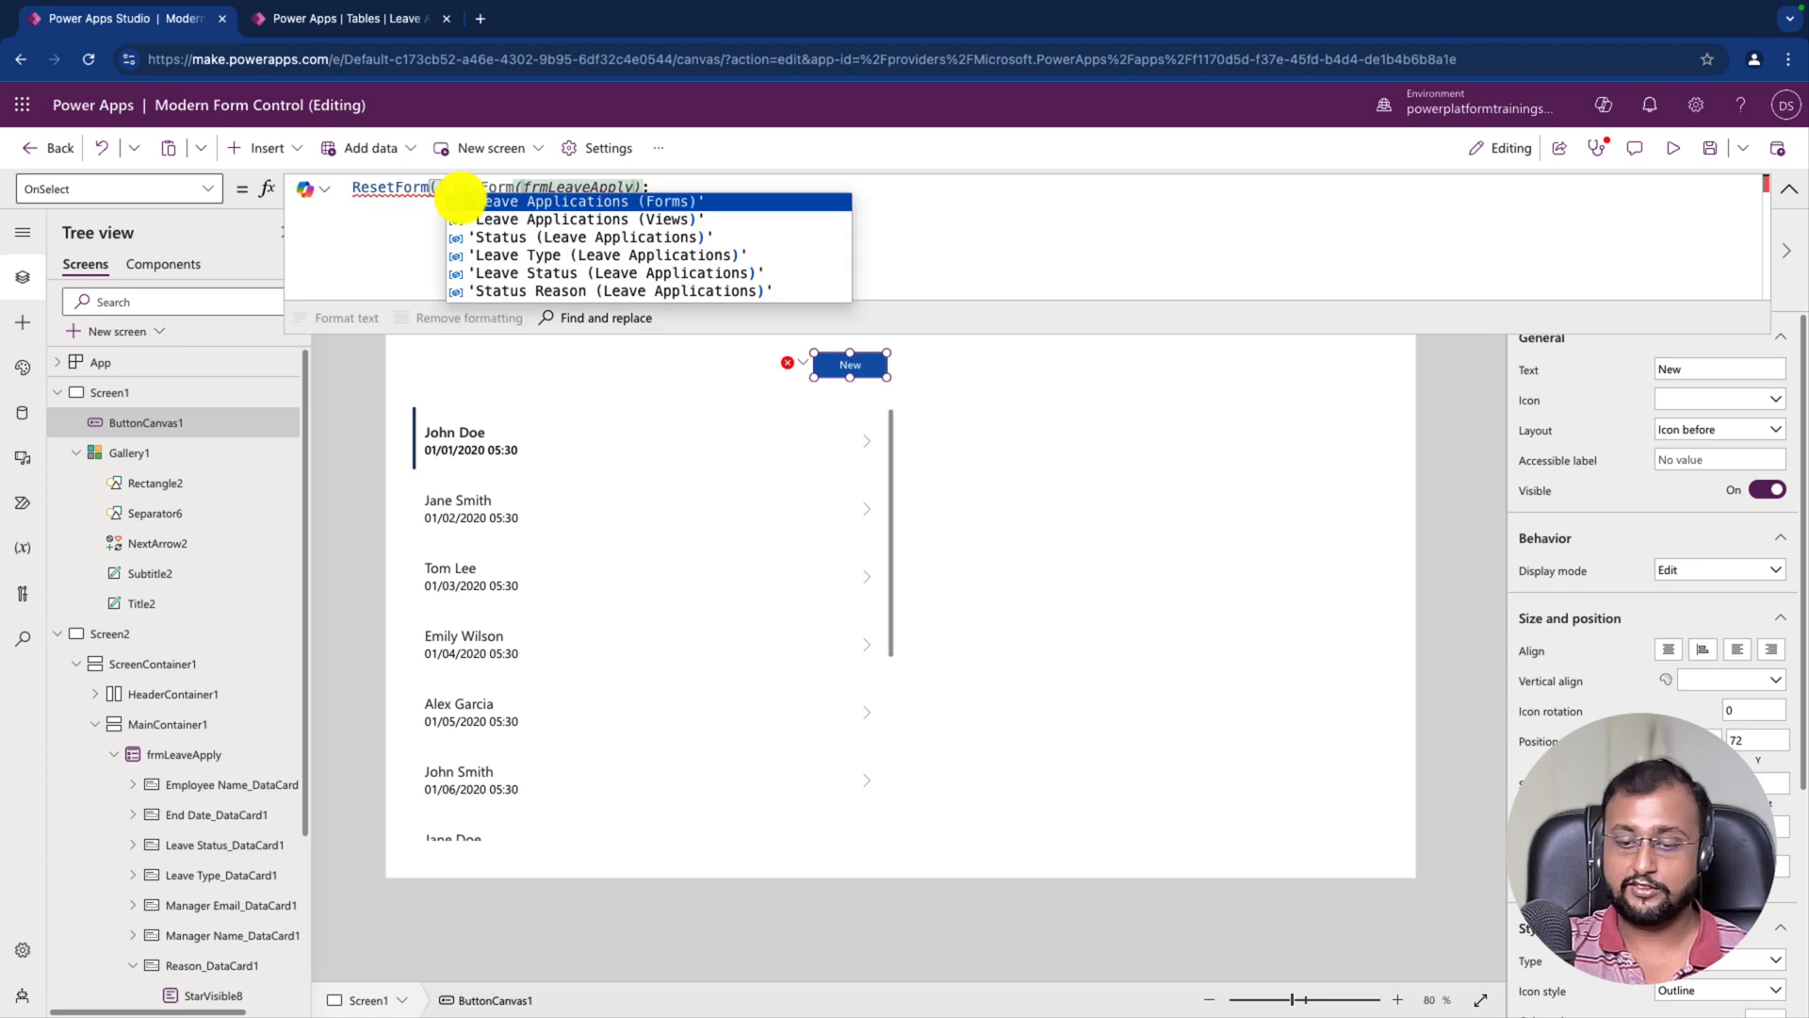
text();)
key(Left)
key(Left)
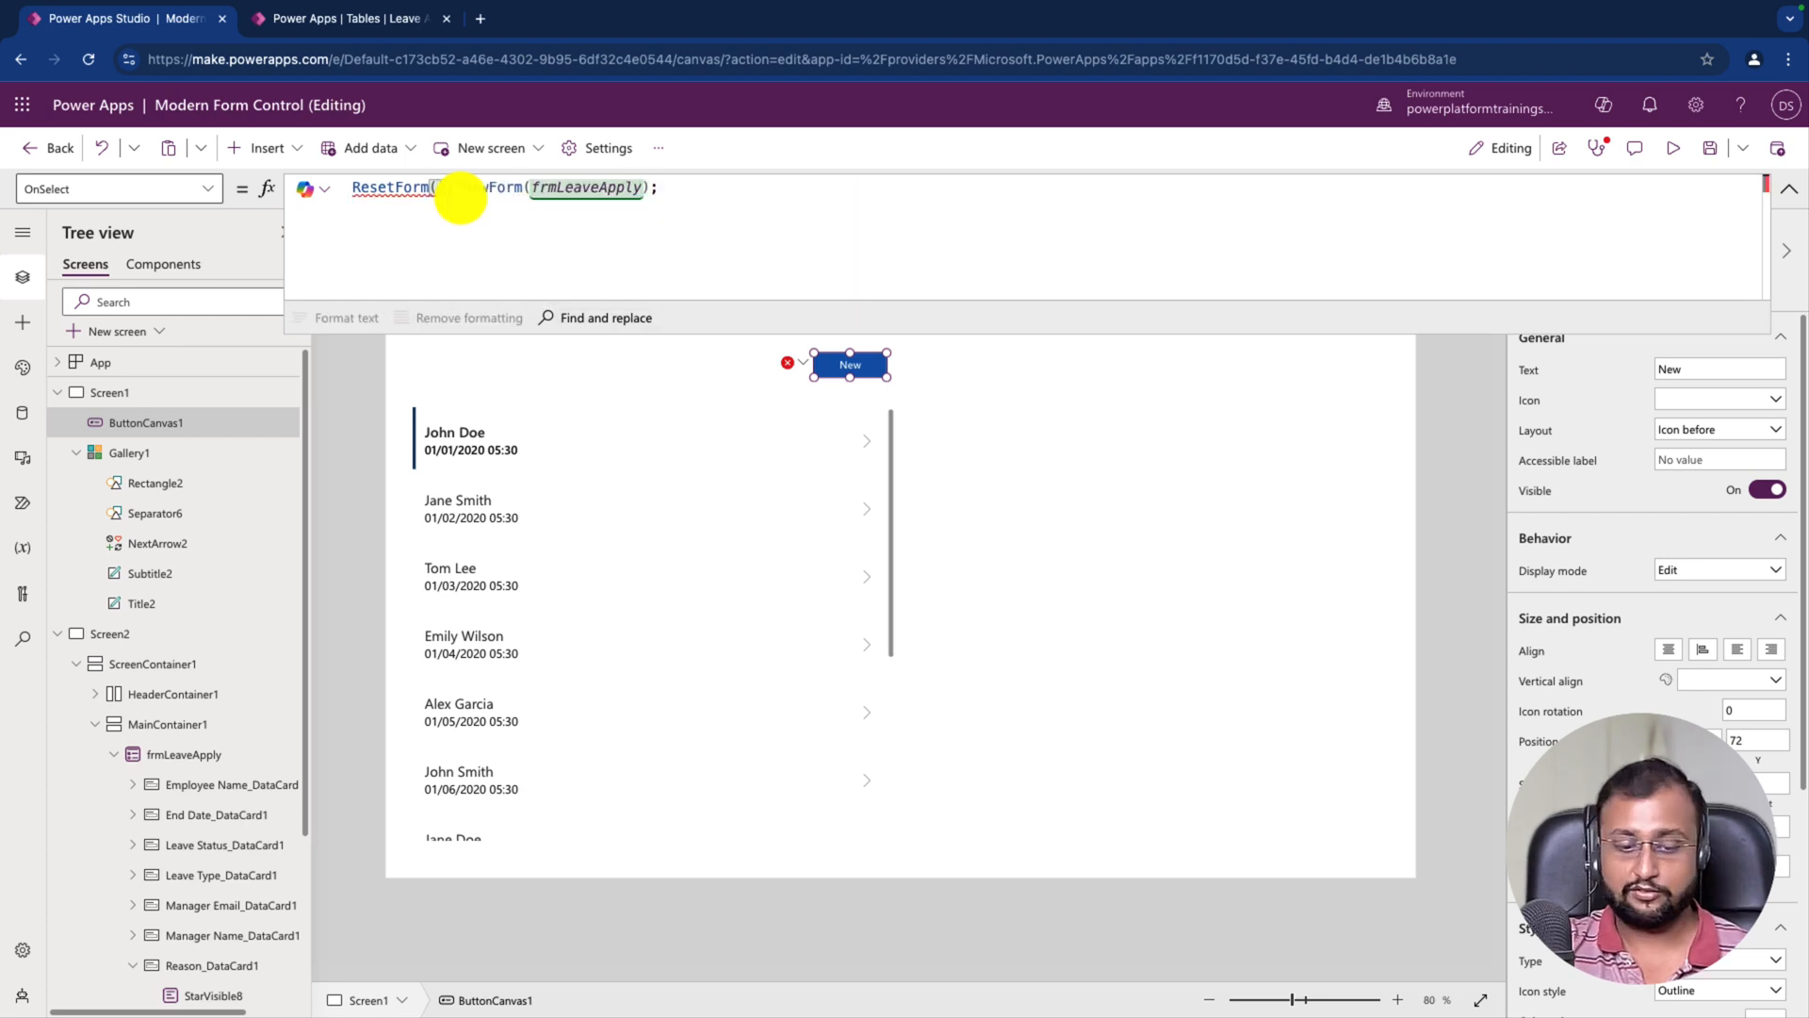
text(Form)
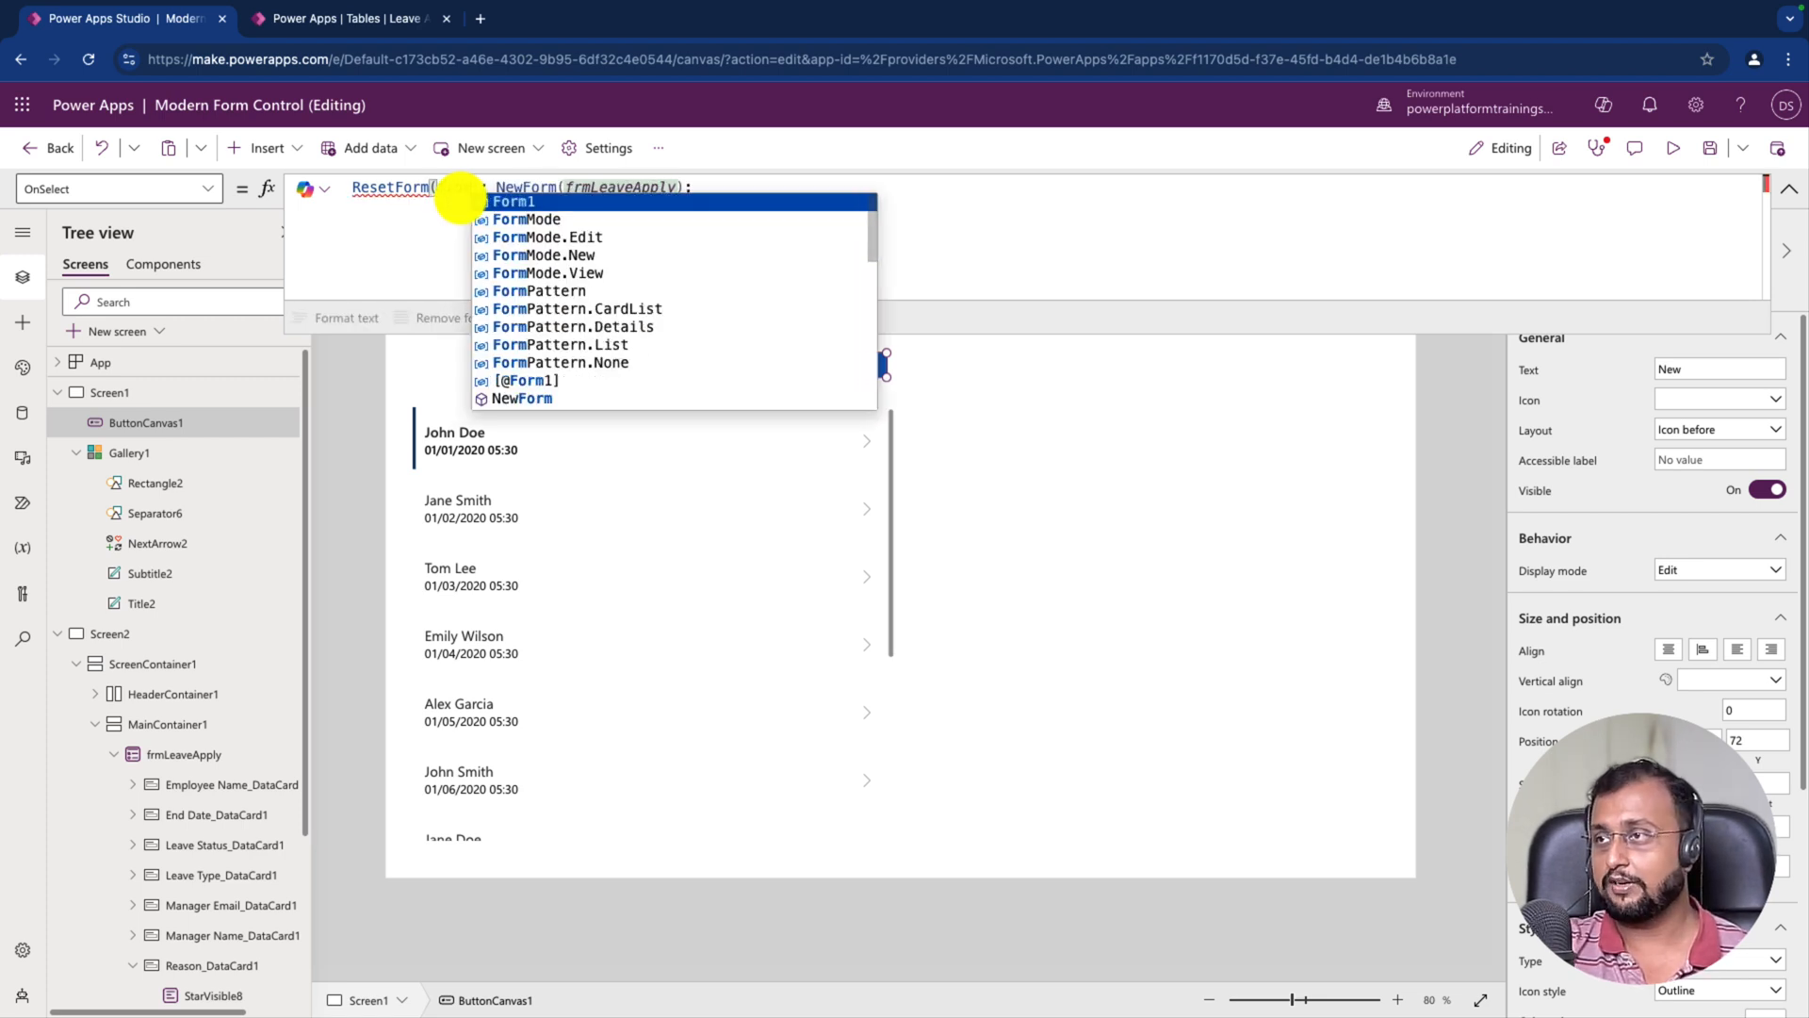
text(at)
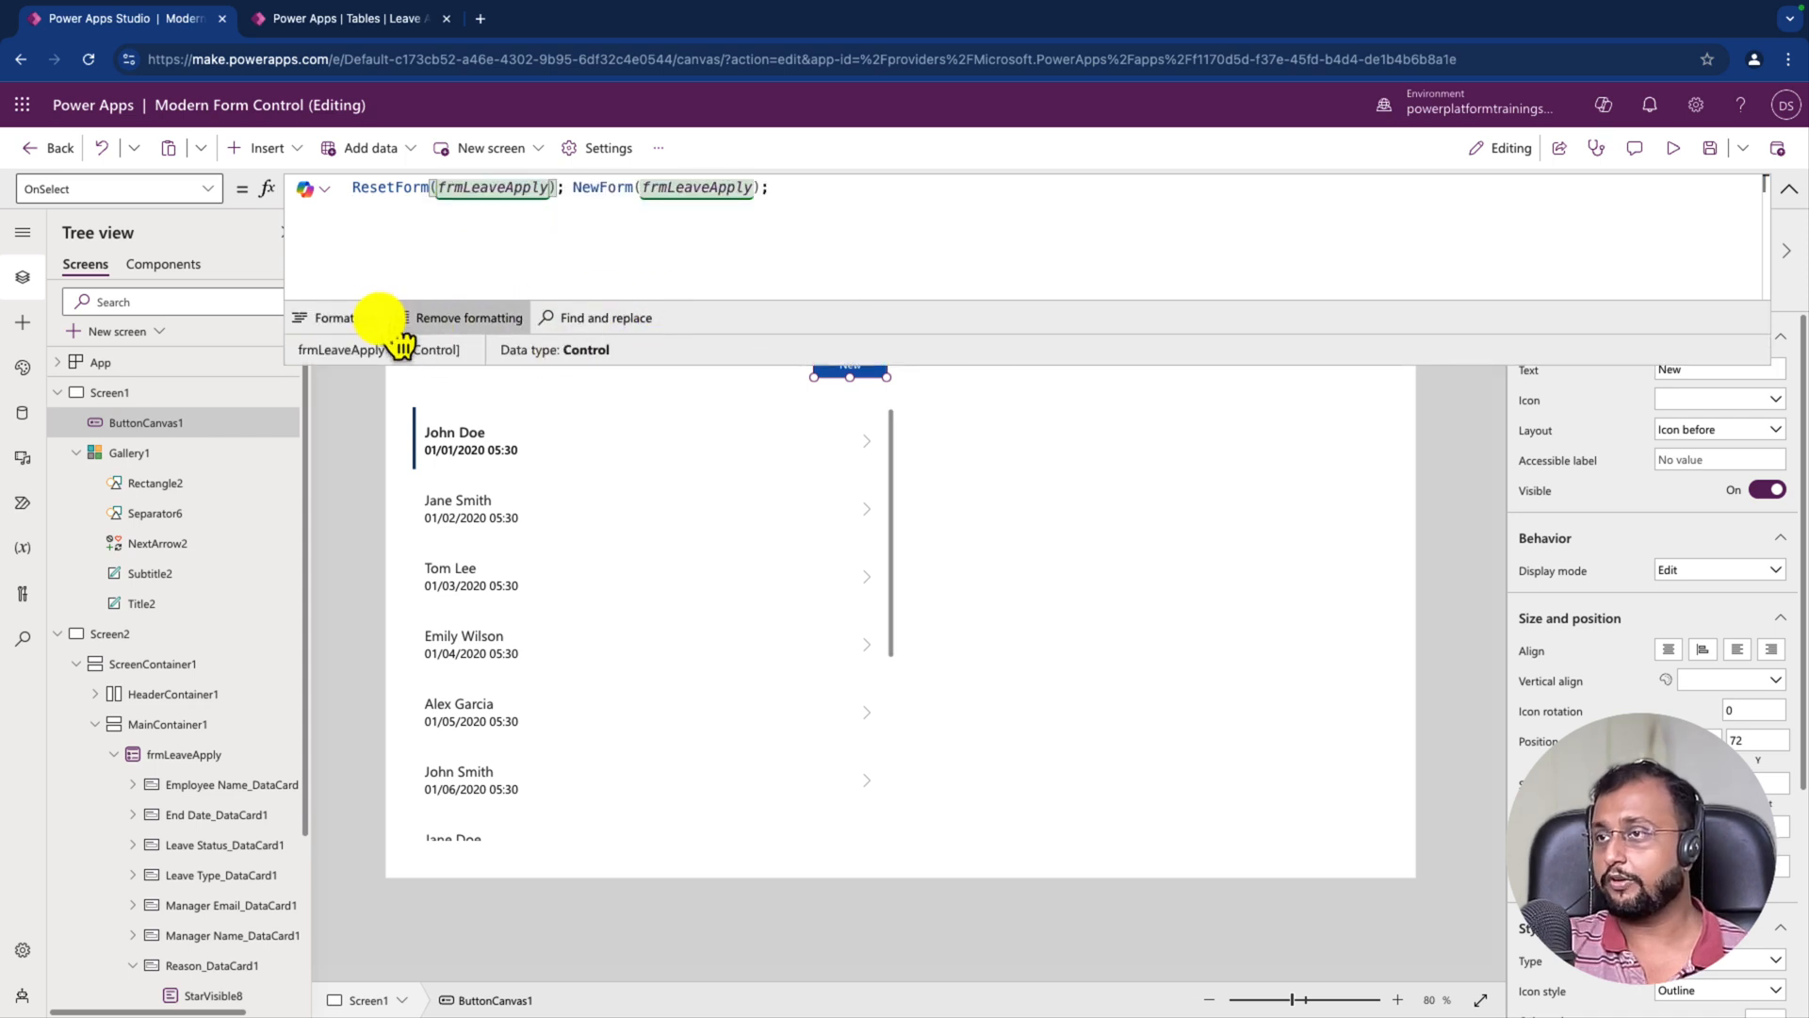
click(352, 318)
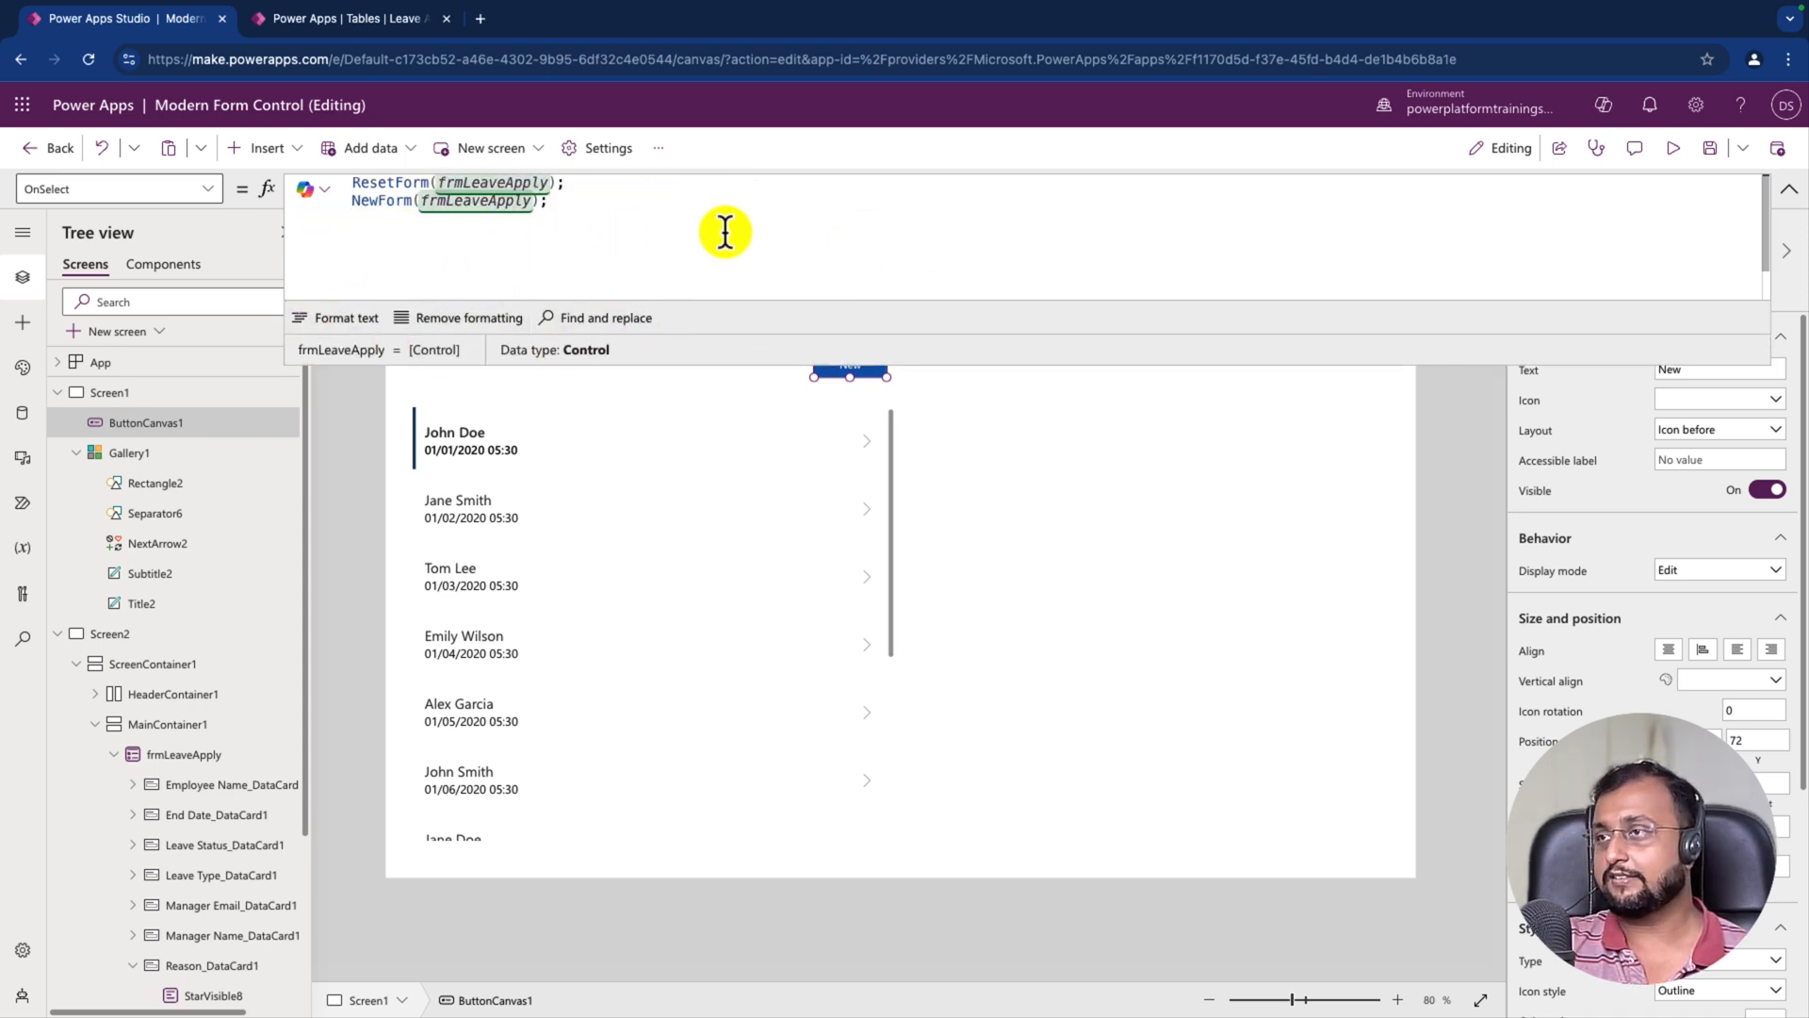
Step: Append Navigate(Screen2, ScreenTransition.Cover) after the NewForm call
click(679, 215)
text(N)
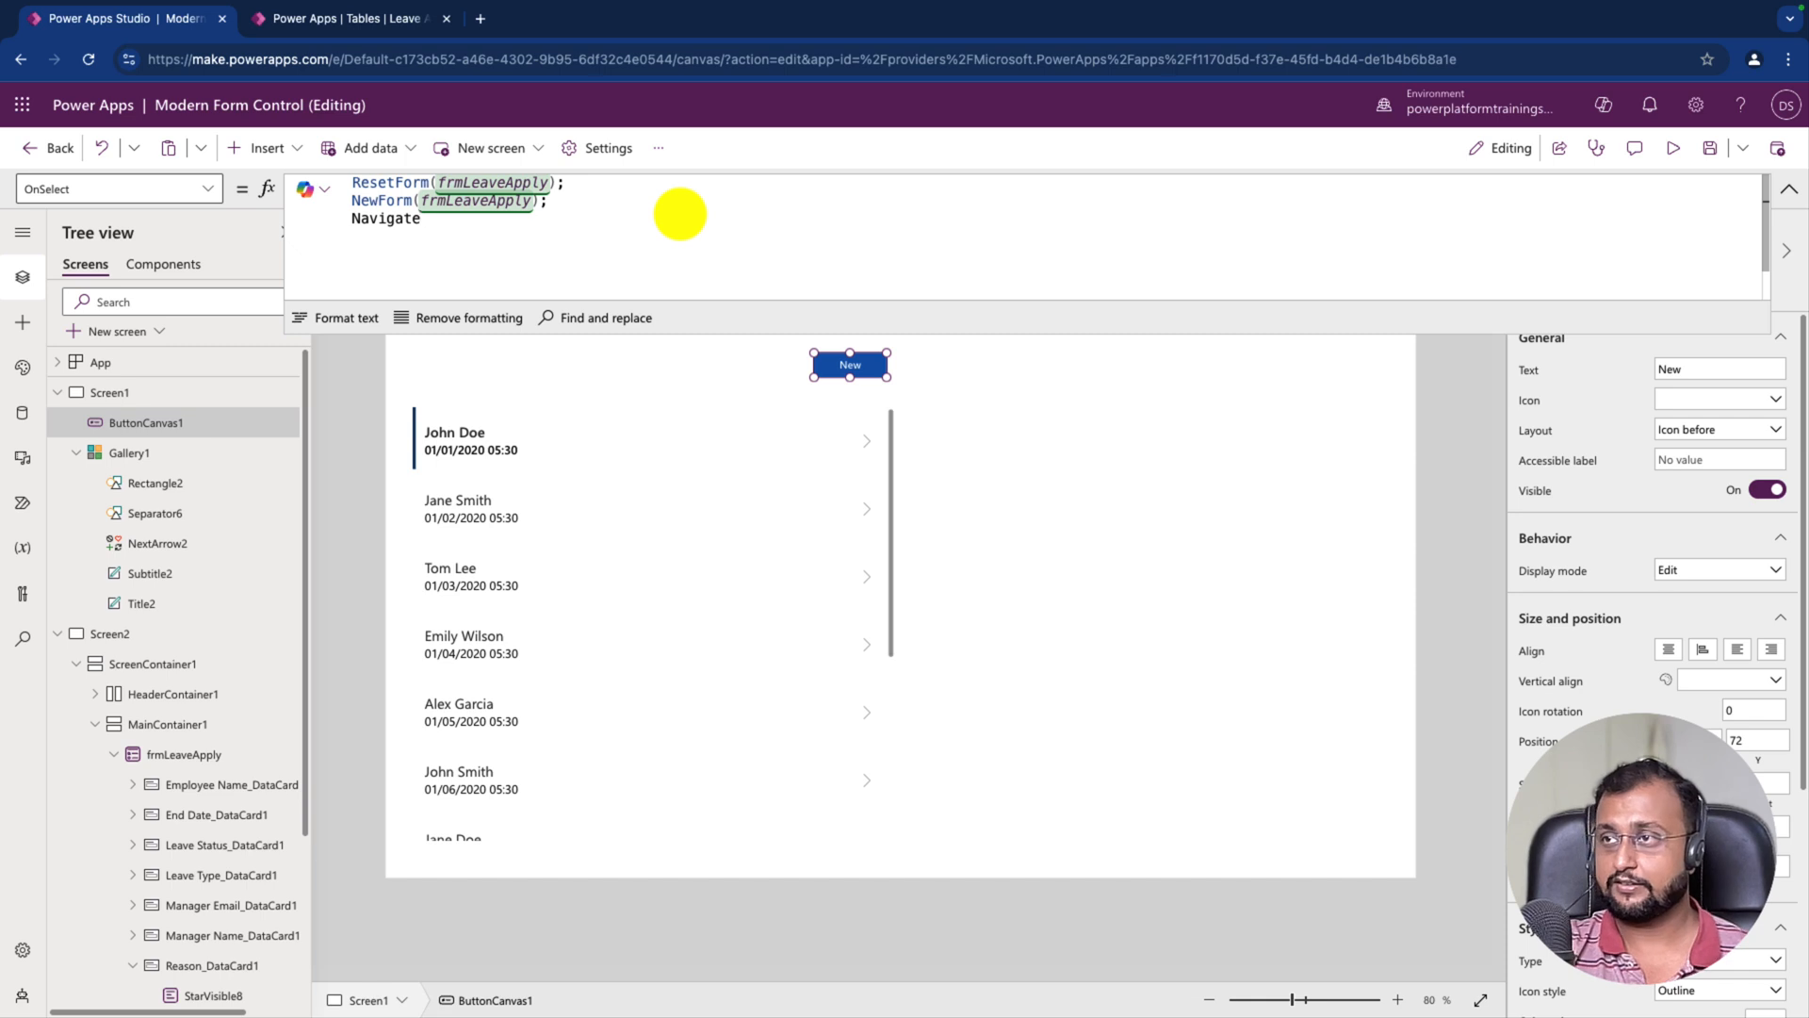
text(avigate()
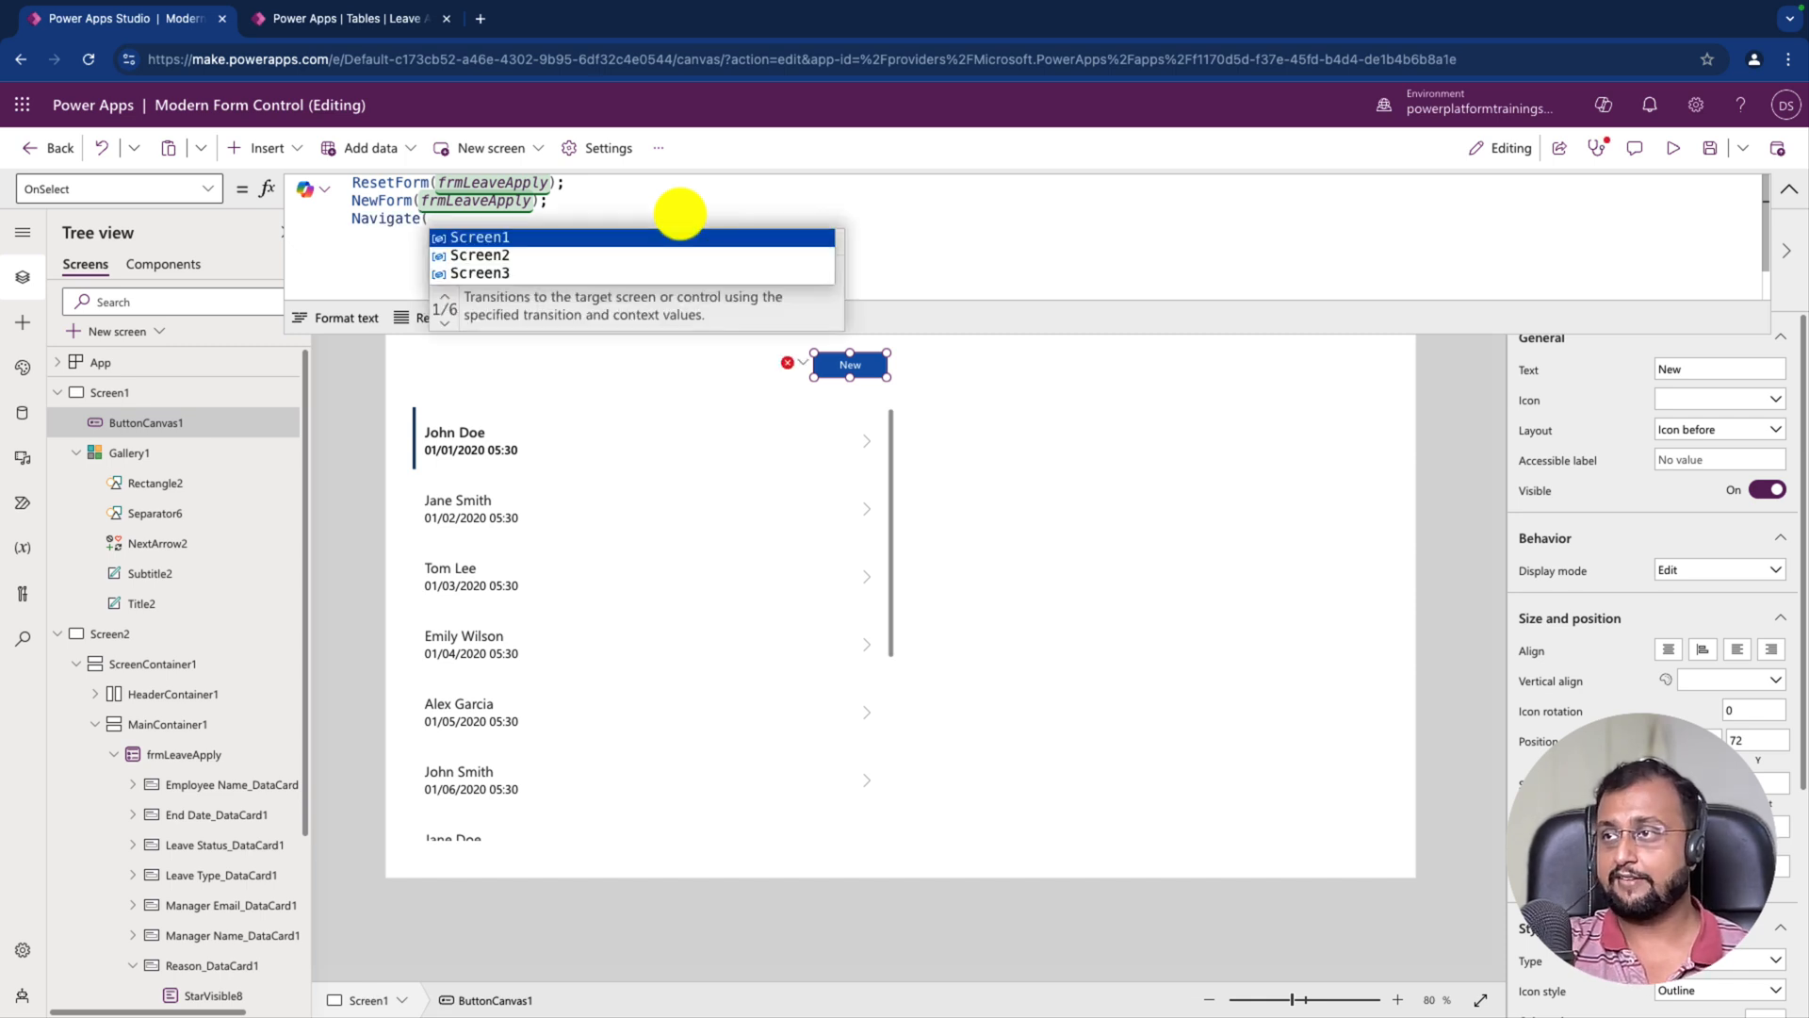
key(Down)
key(Tab)
text(,)
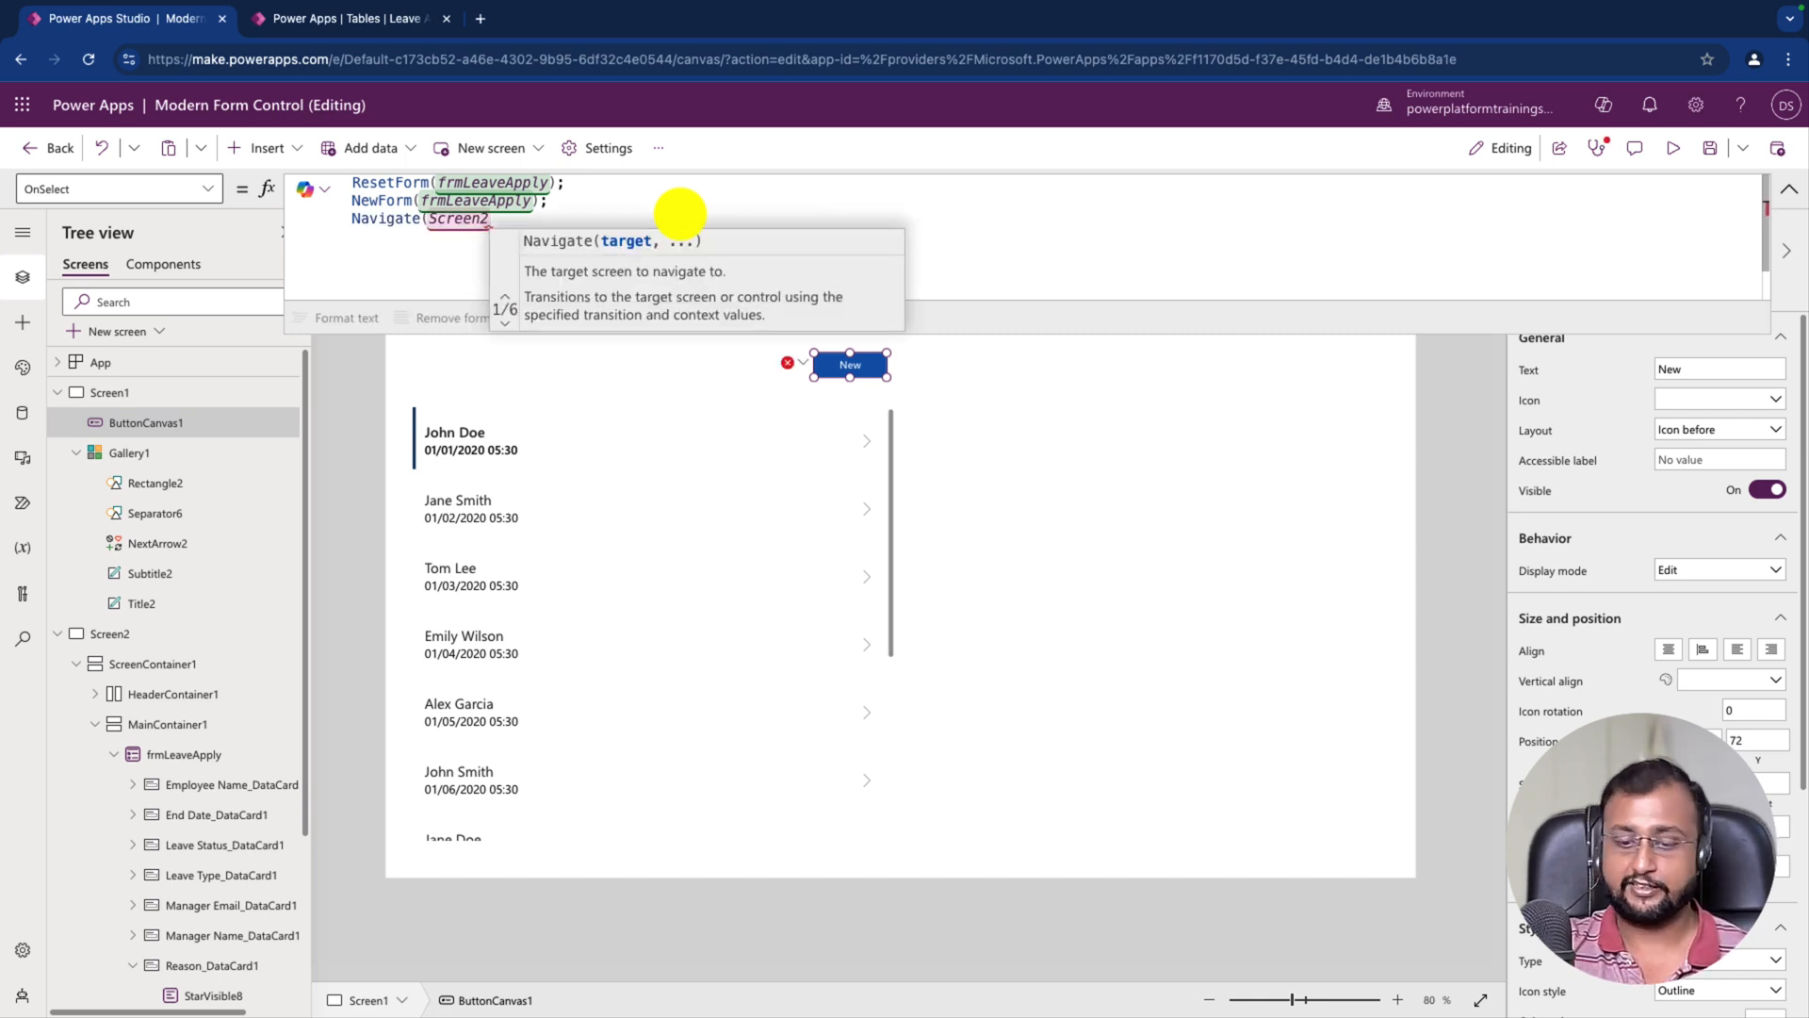
key(Tab)
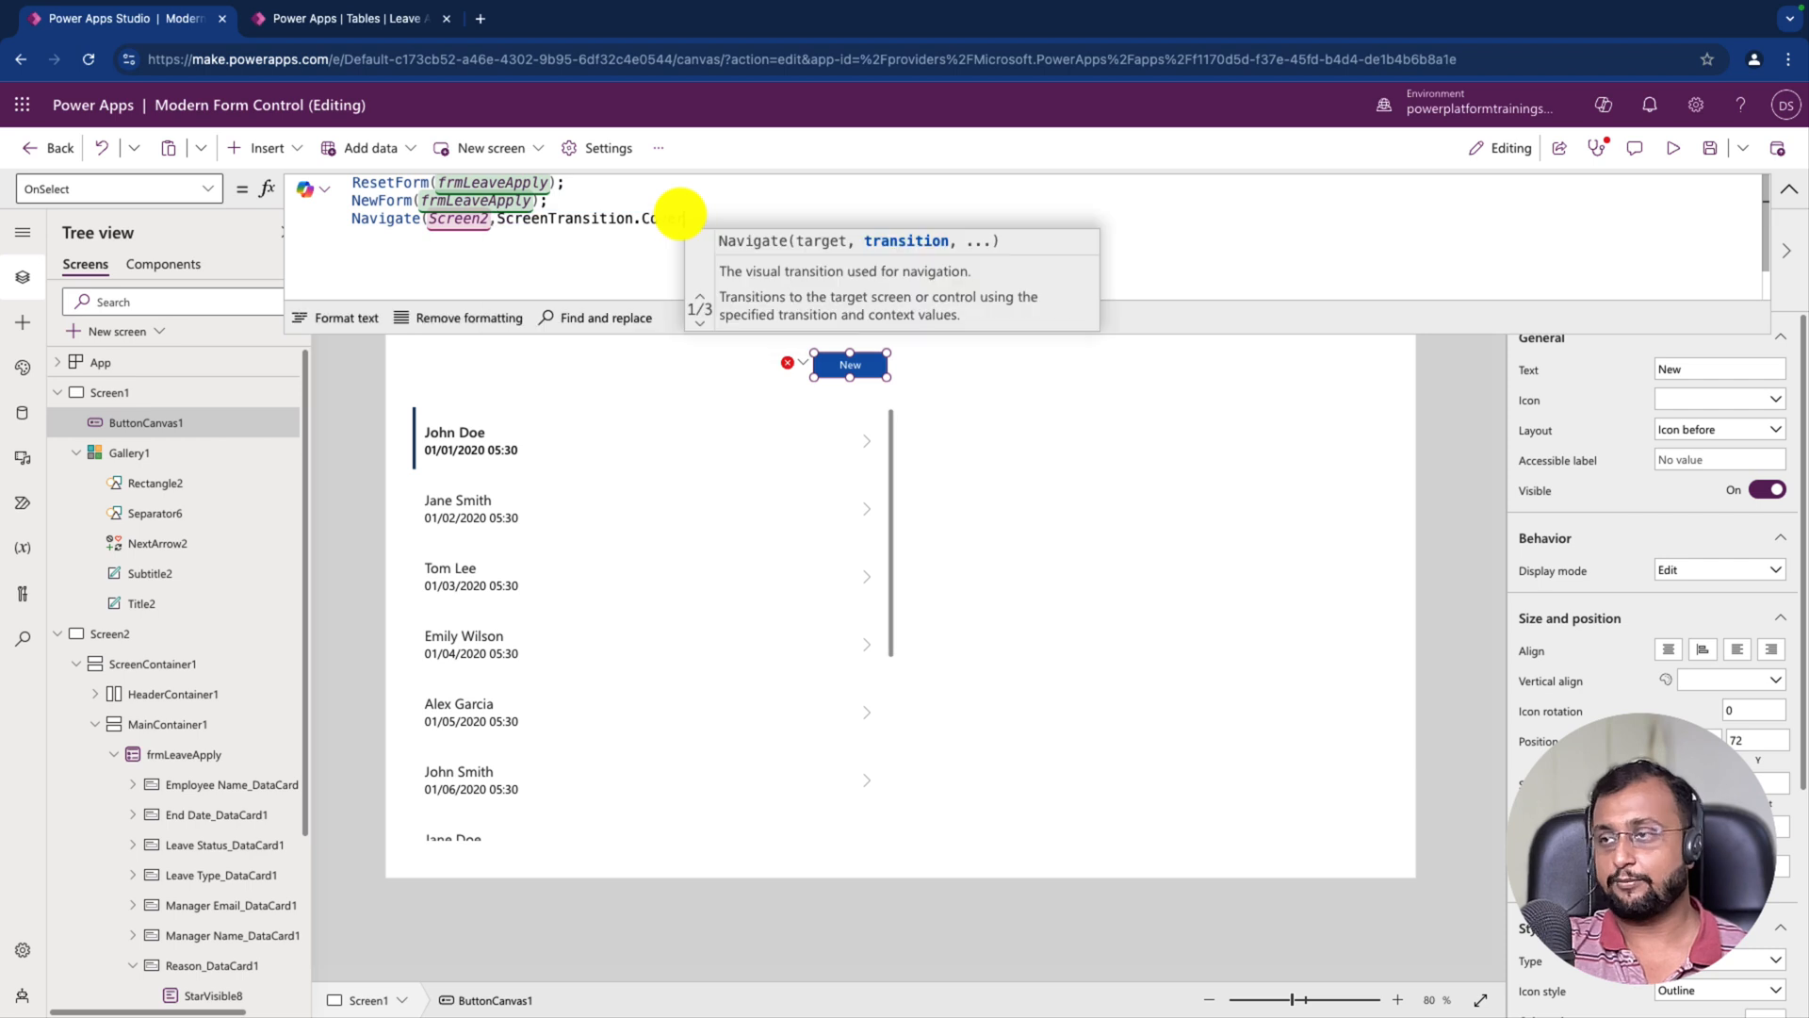
text();)
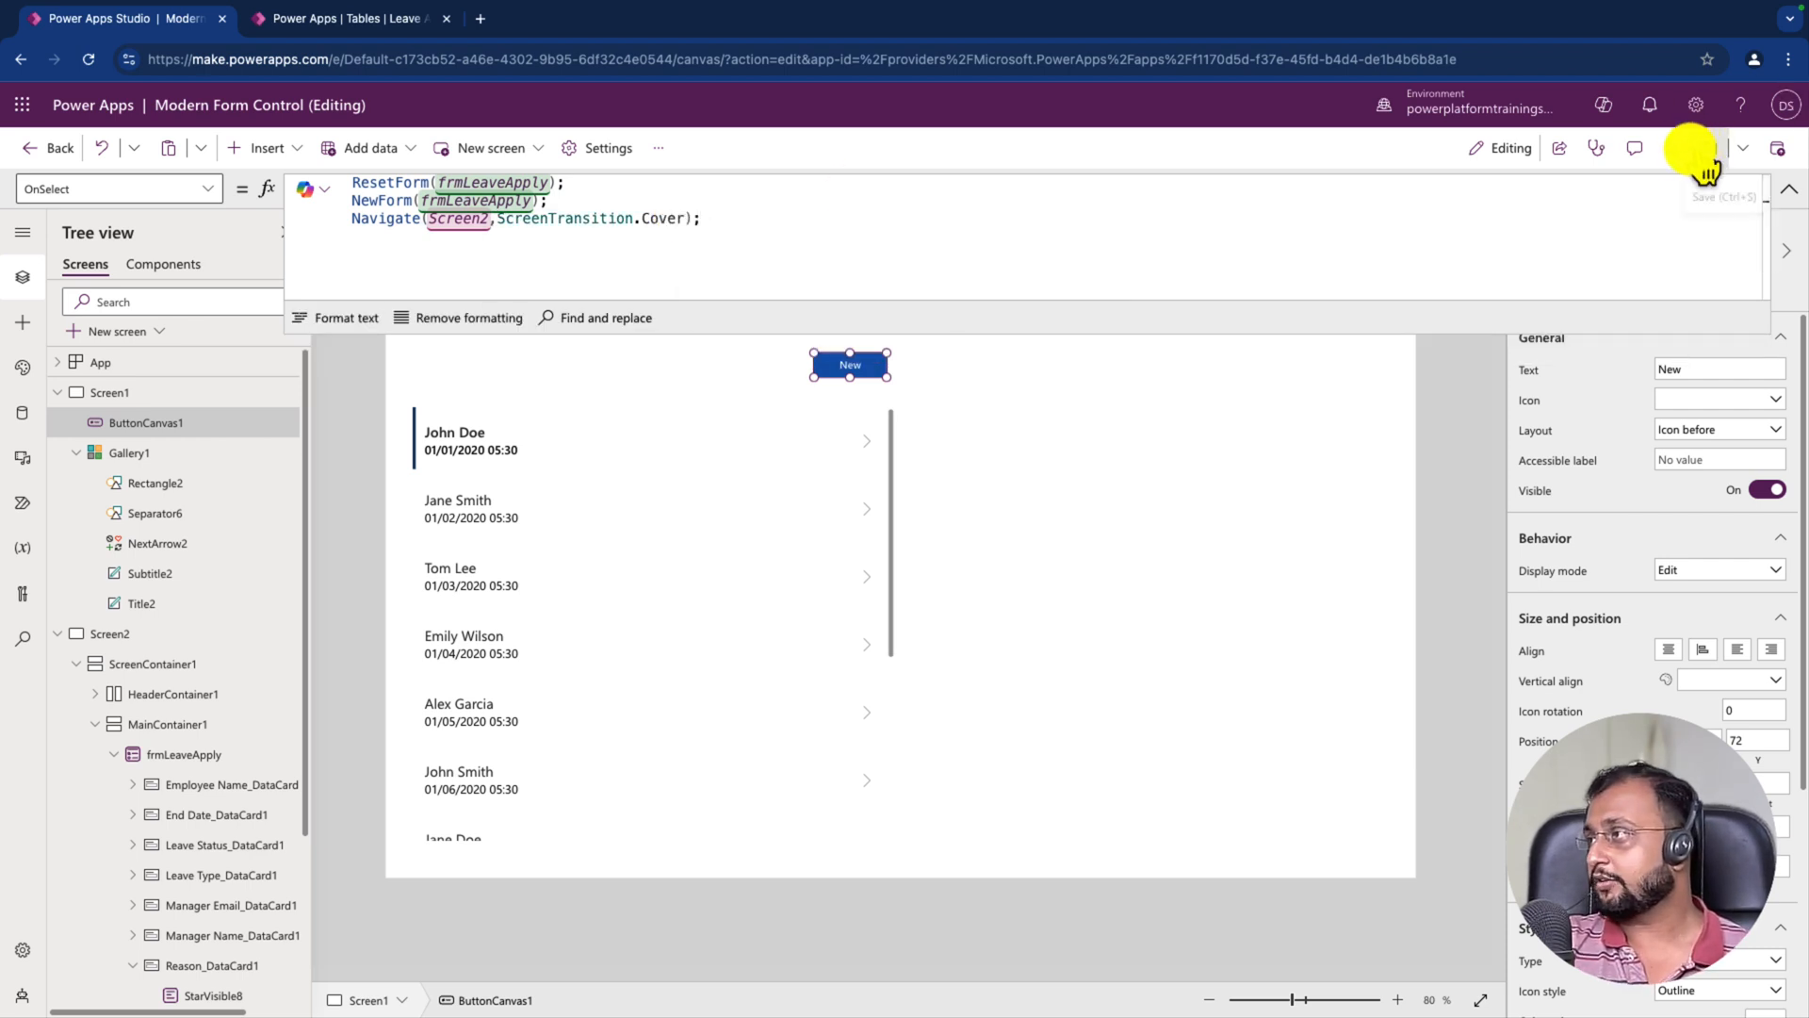
Step: Preview the app, press New to reach the blank Apply for a Leave form, then exit preview
click(1673, 147)
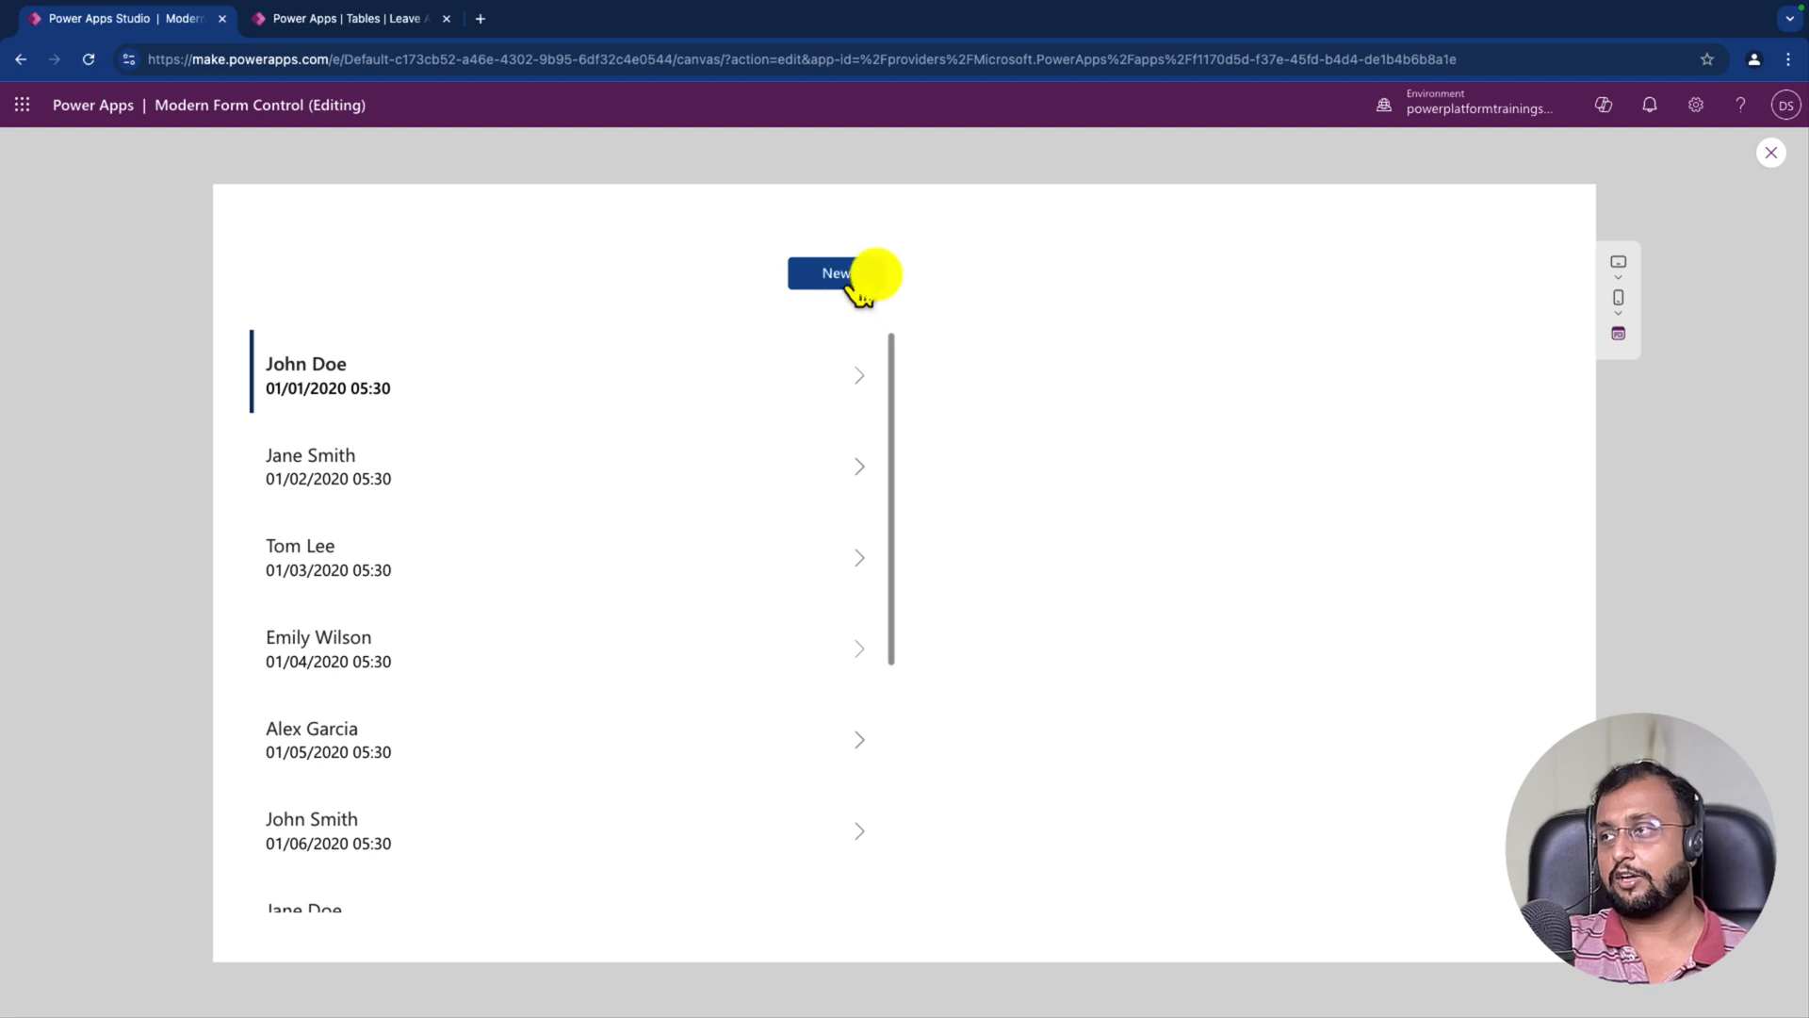
click(852, 278)
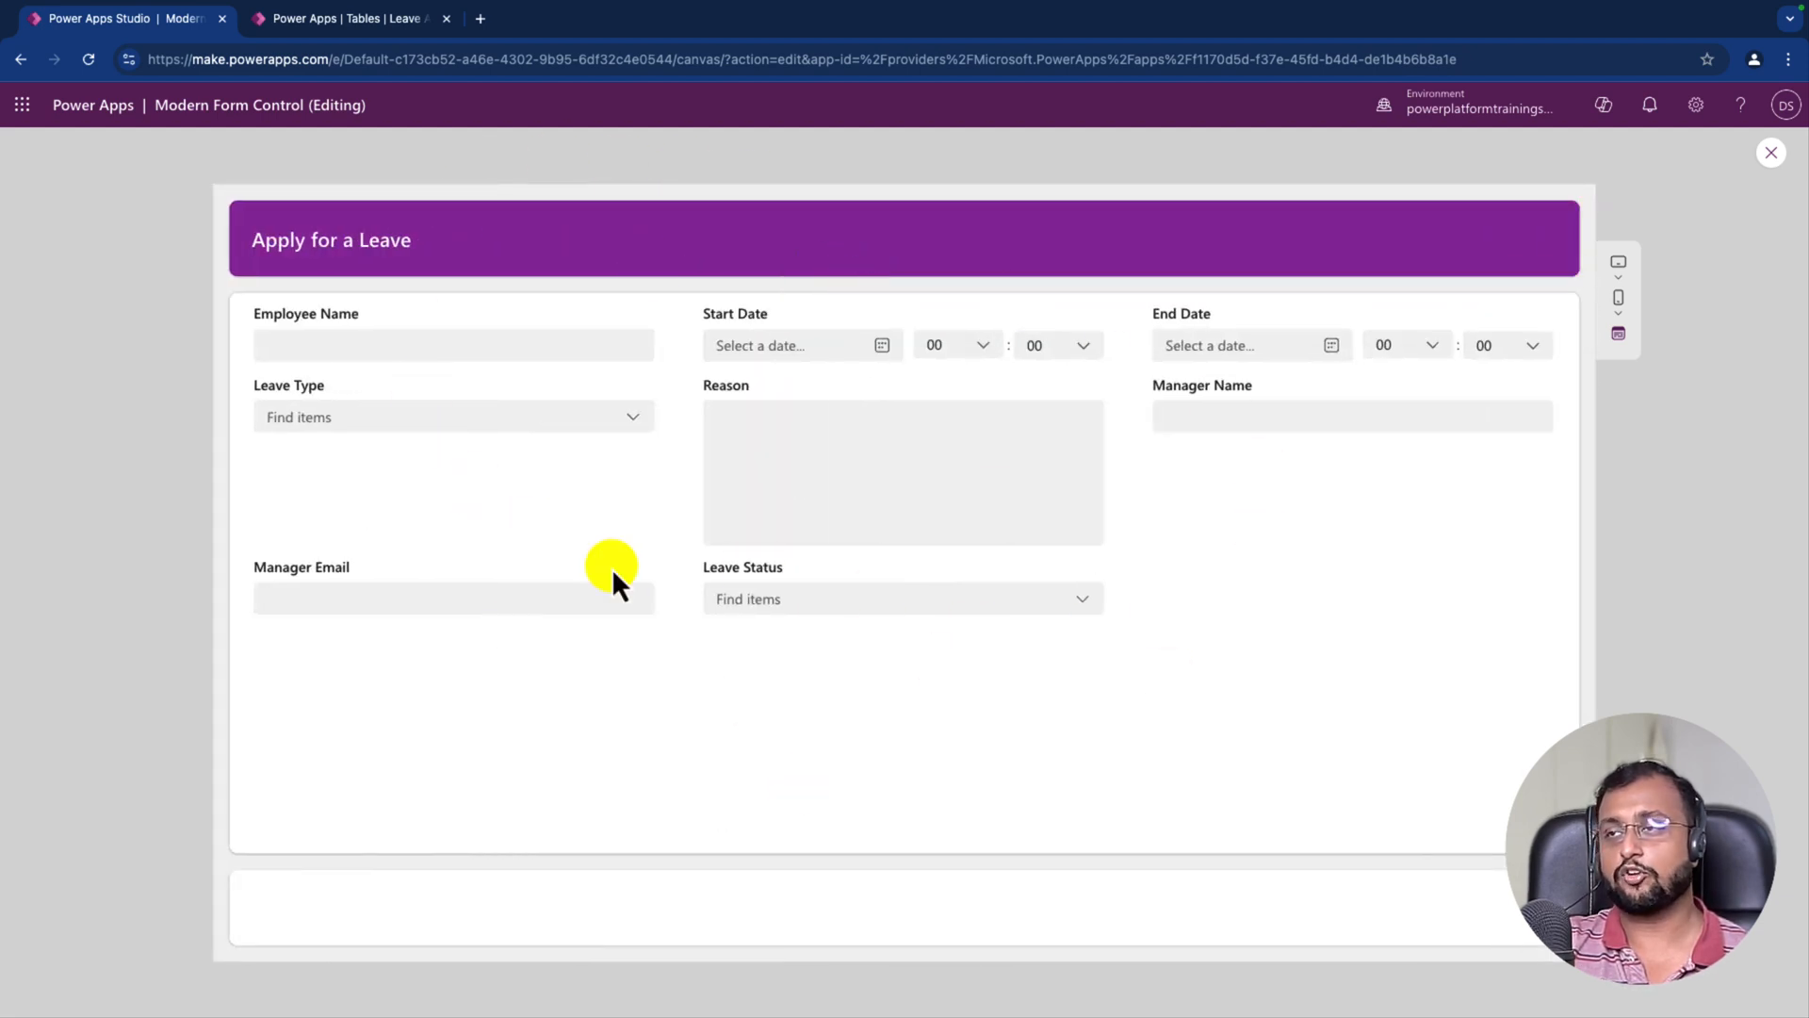
click(1770, 156)
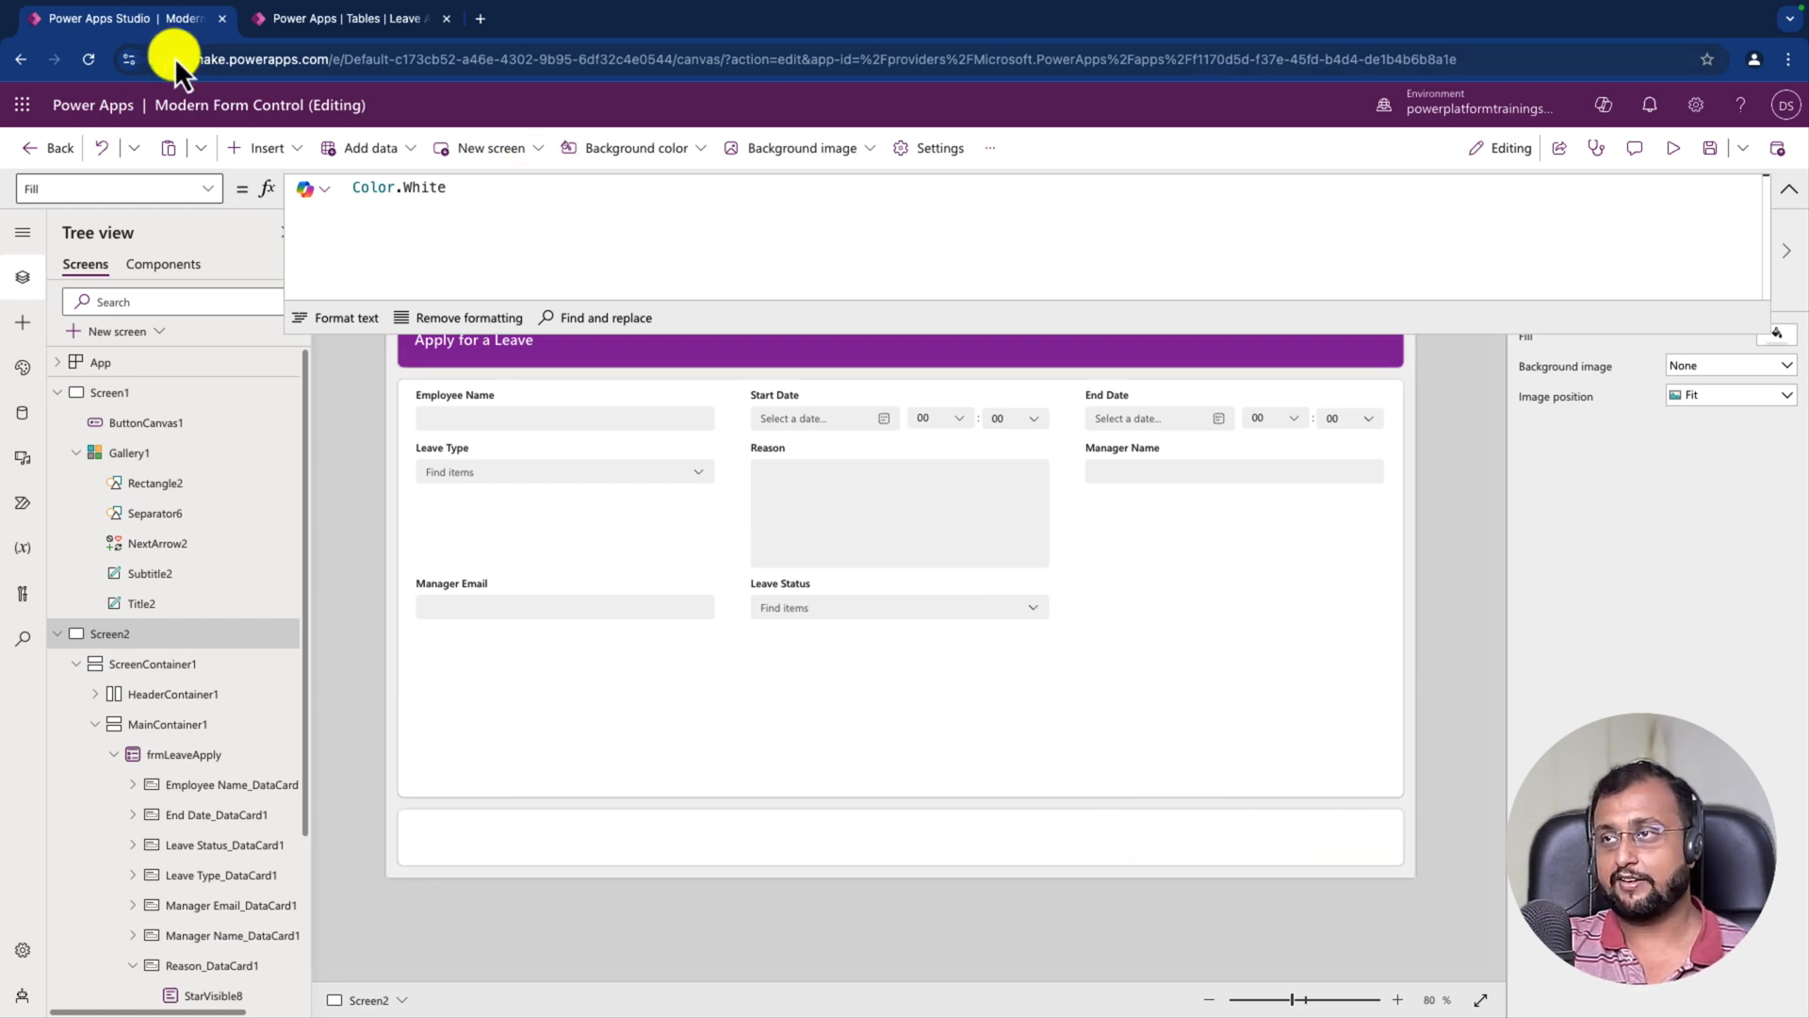
Step: Add a button at the form's bottom-right on Screen2 and label it Save
click(283, 149)
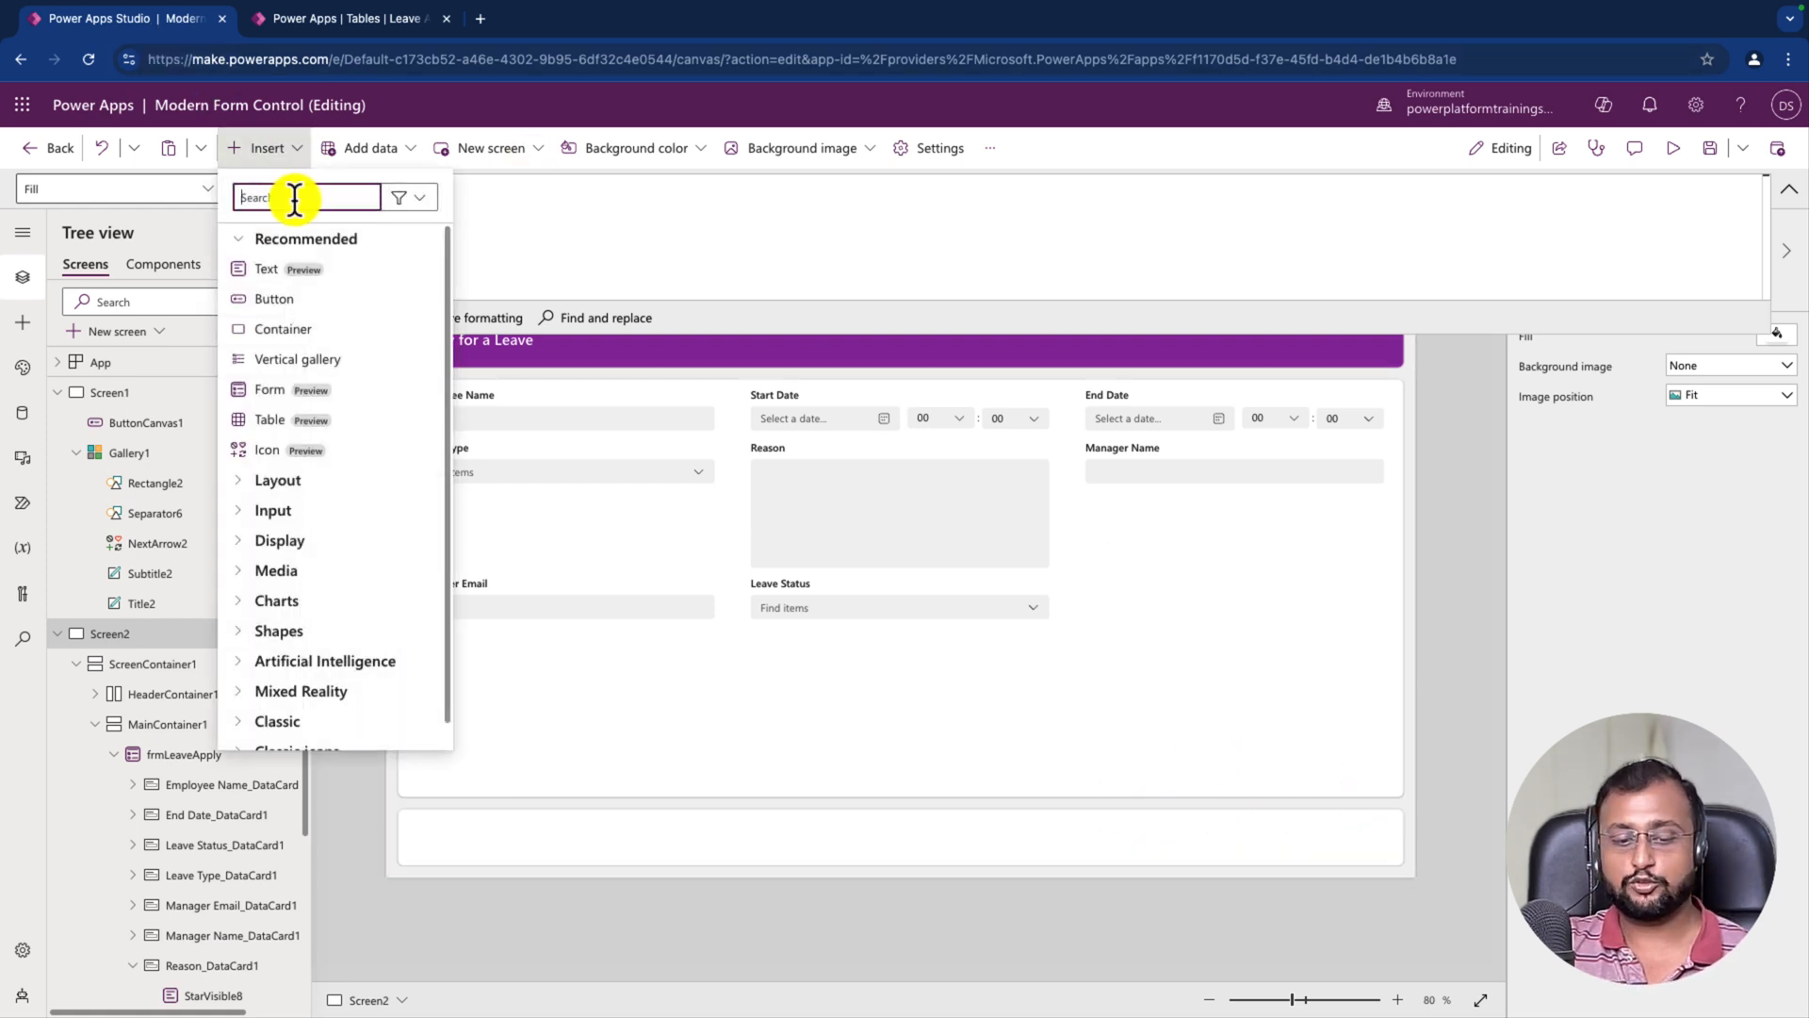
text(bu)
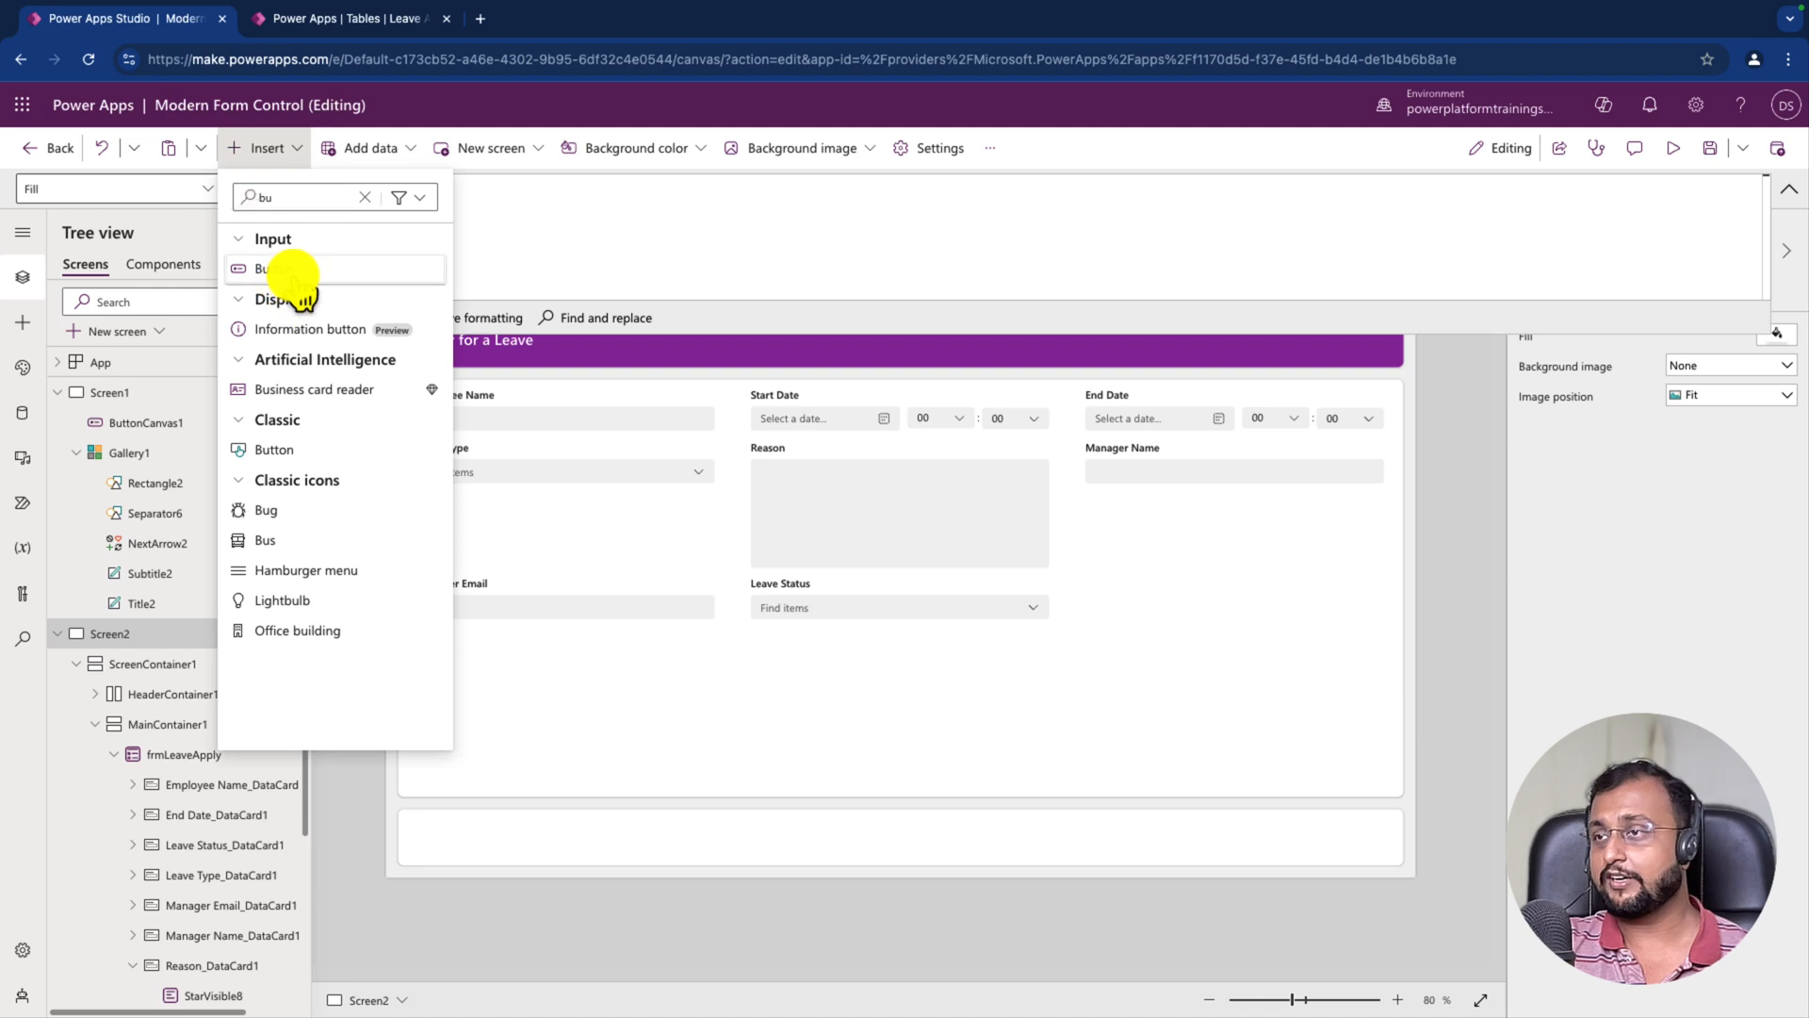
click(292, 271)
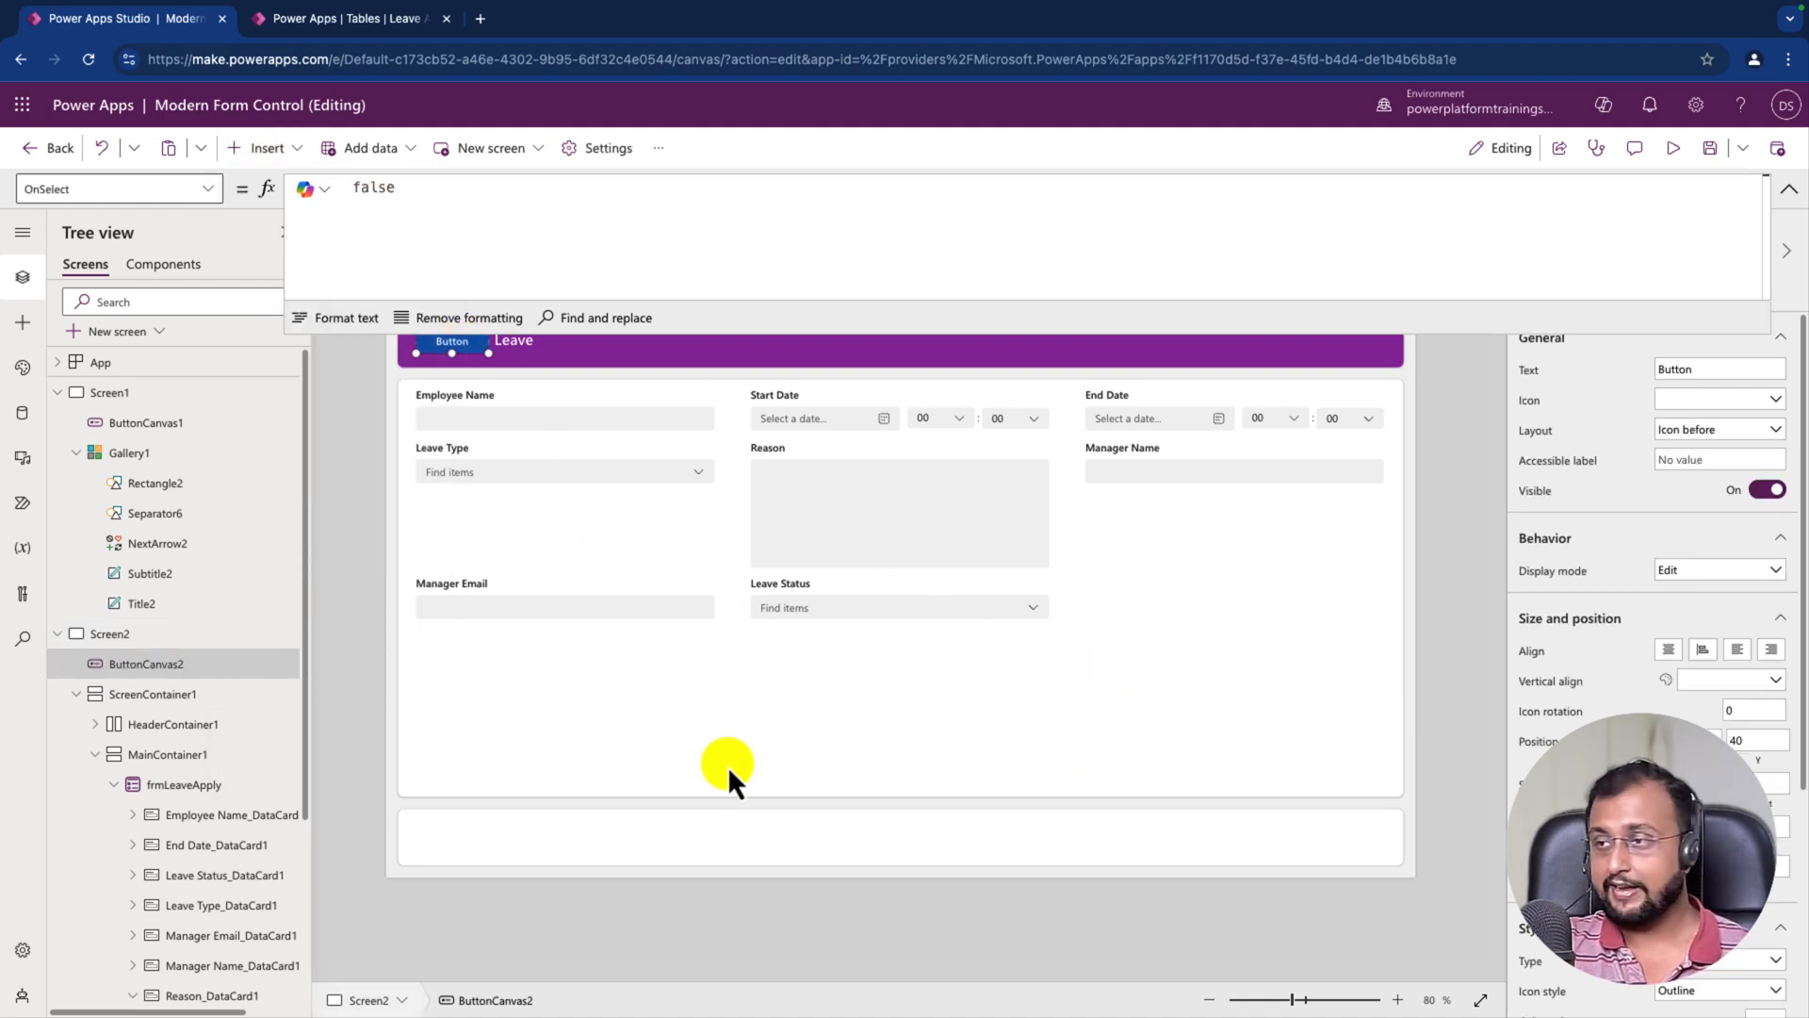
click(866, 833)
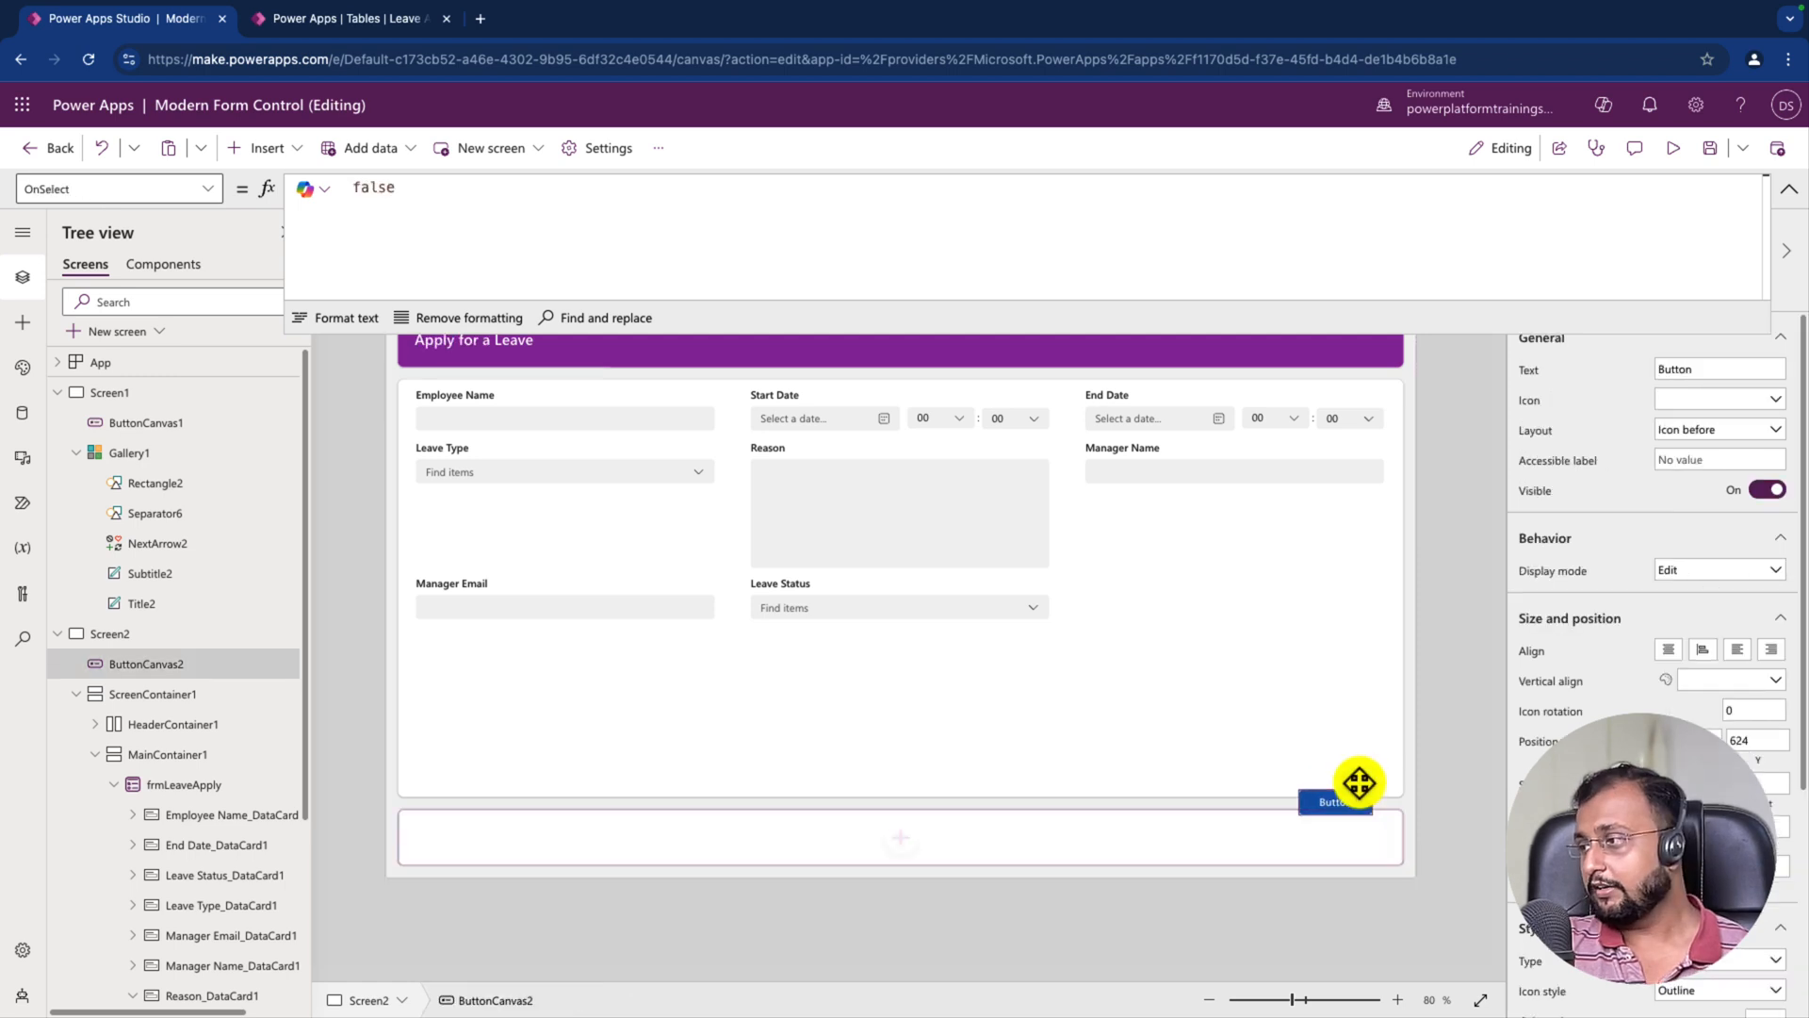
drag(1357, 775, 1366, 771)
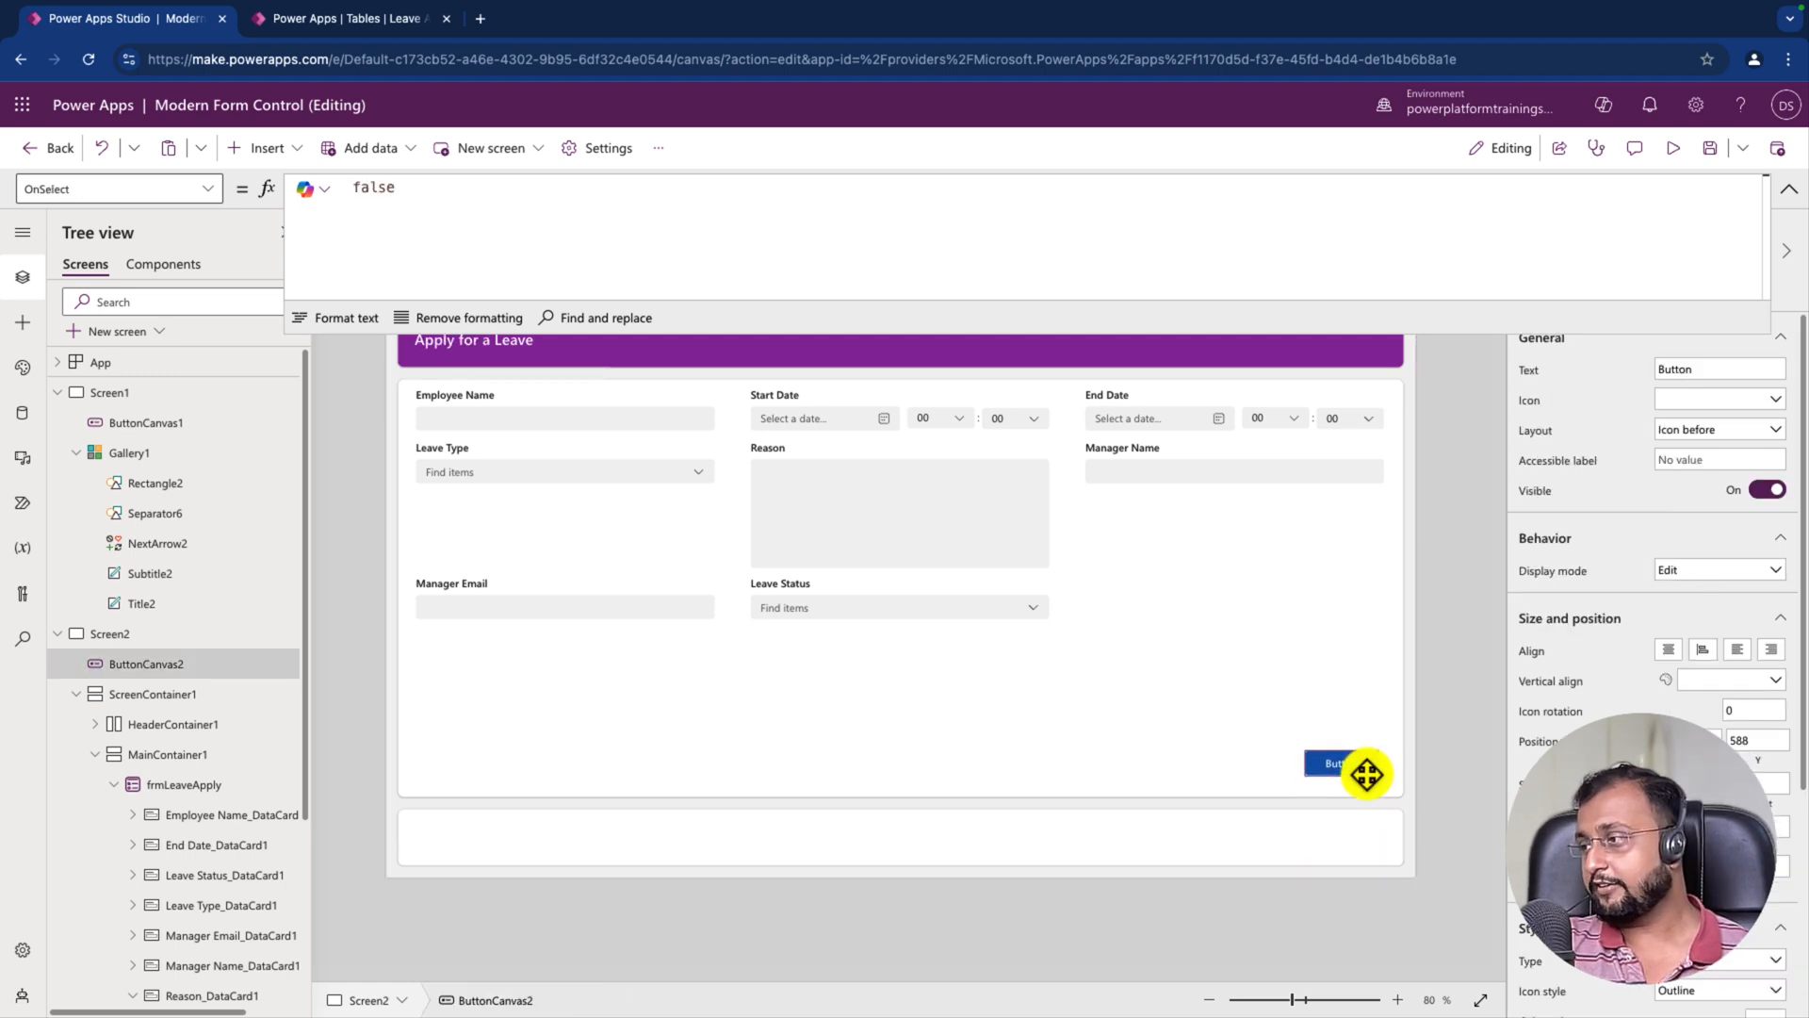
double_click(1707, 369)
text(Sa)
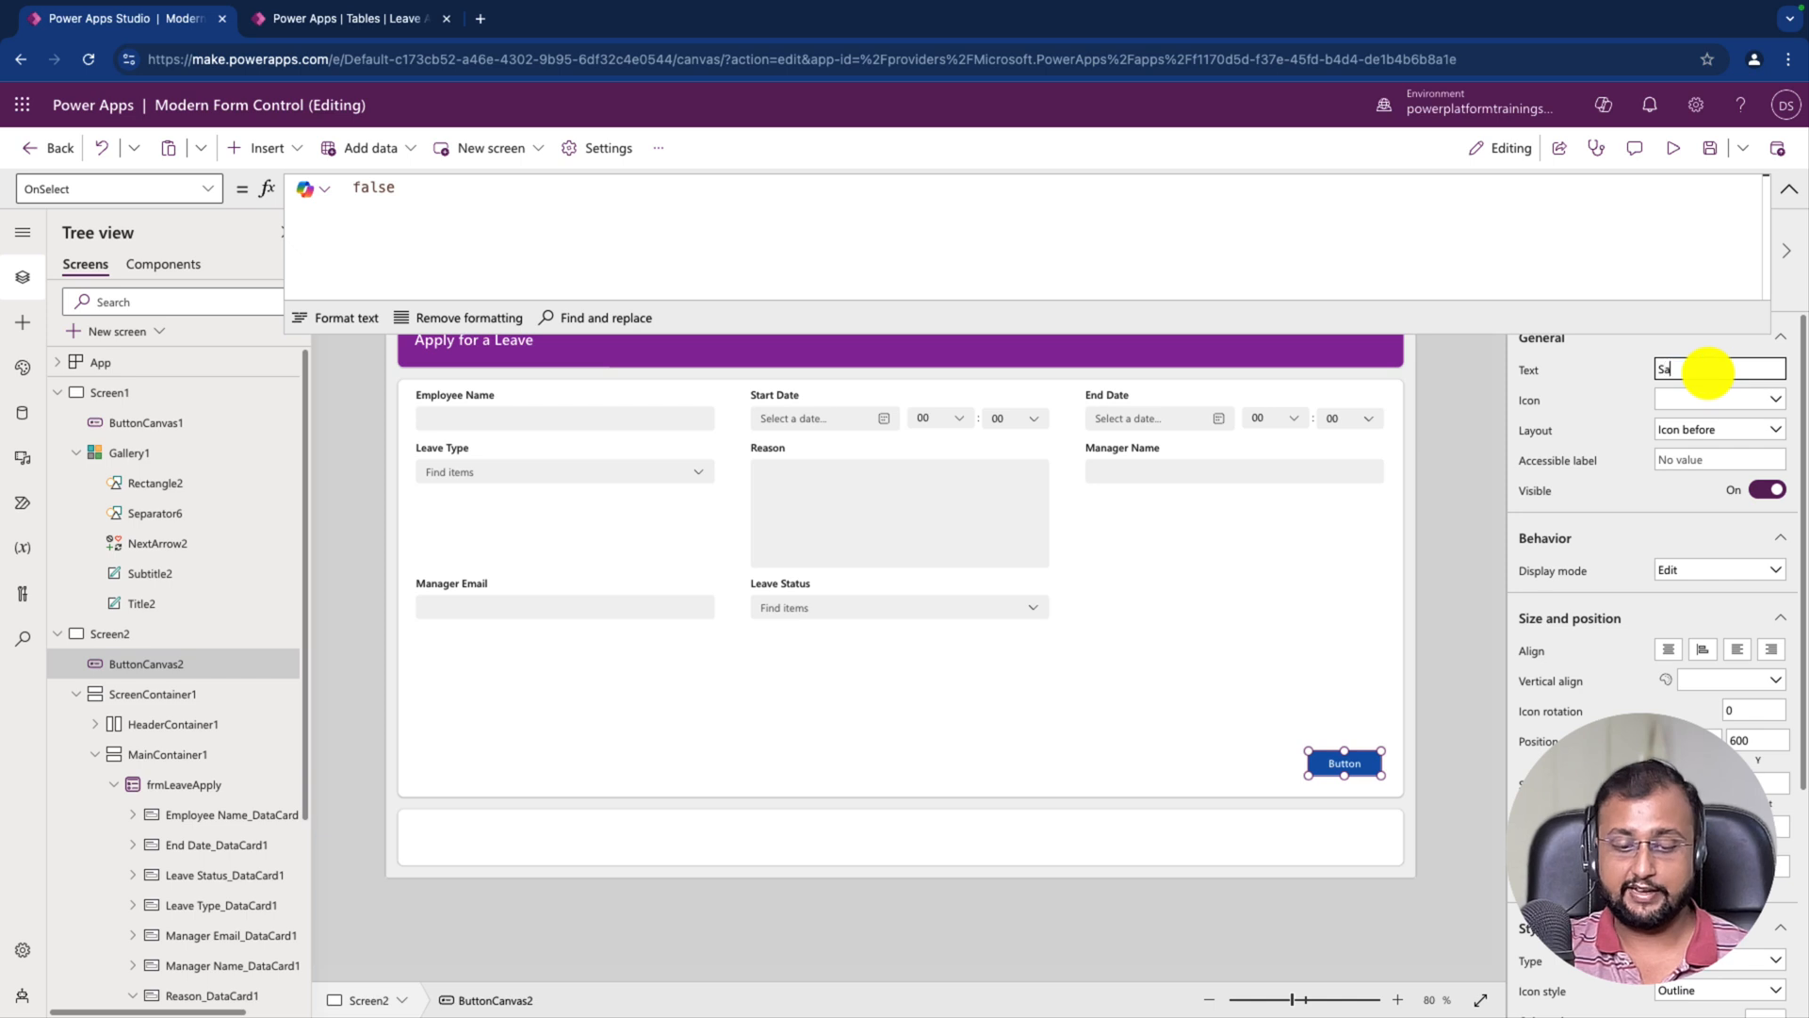
text(ve)
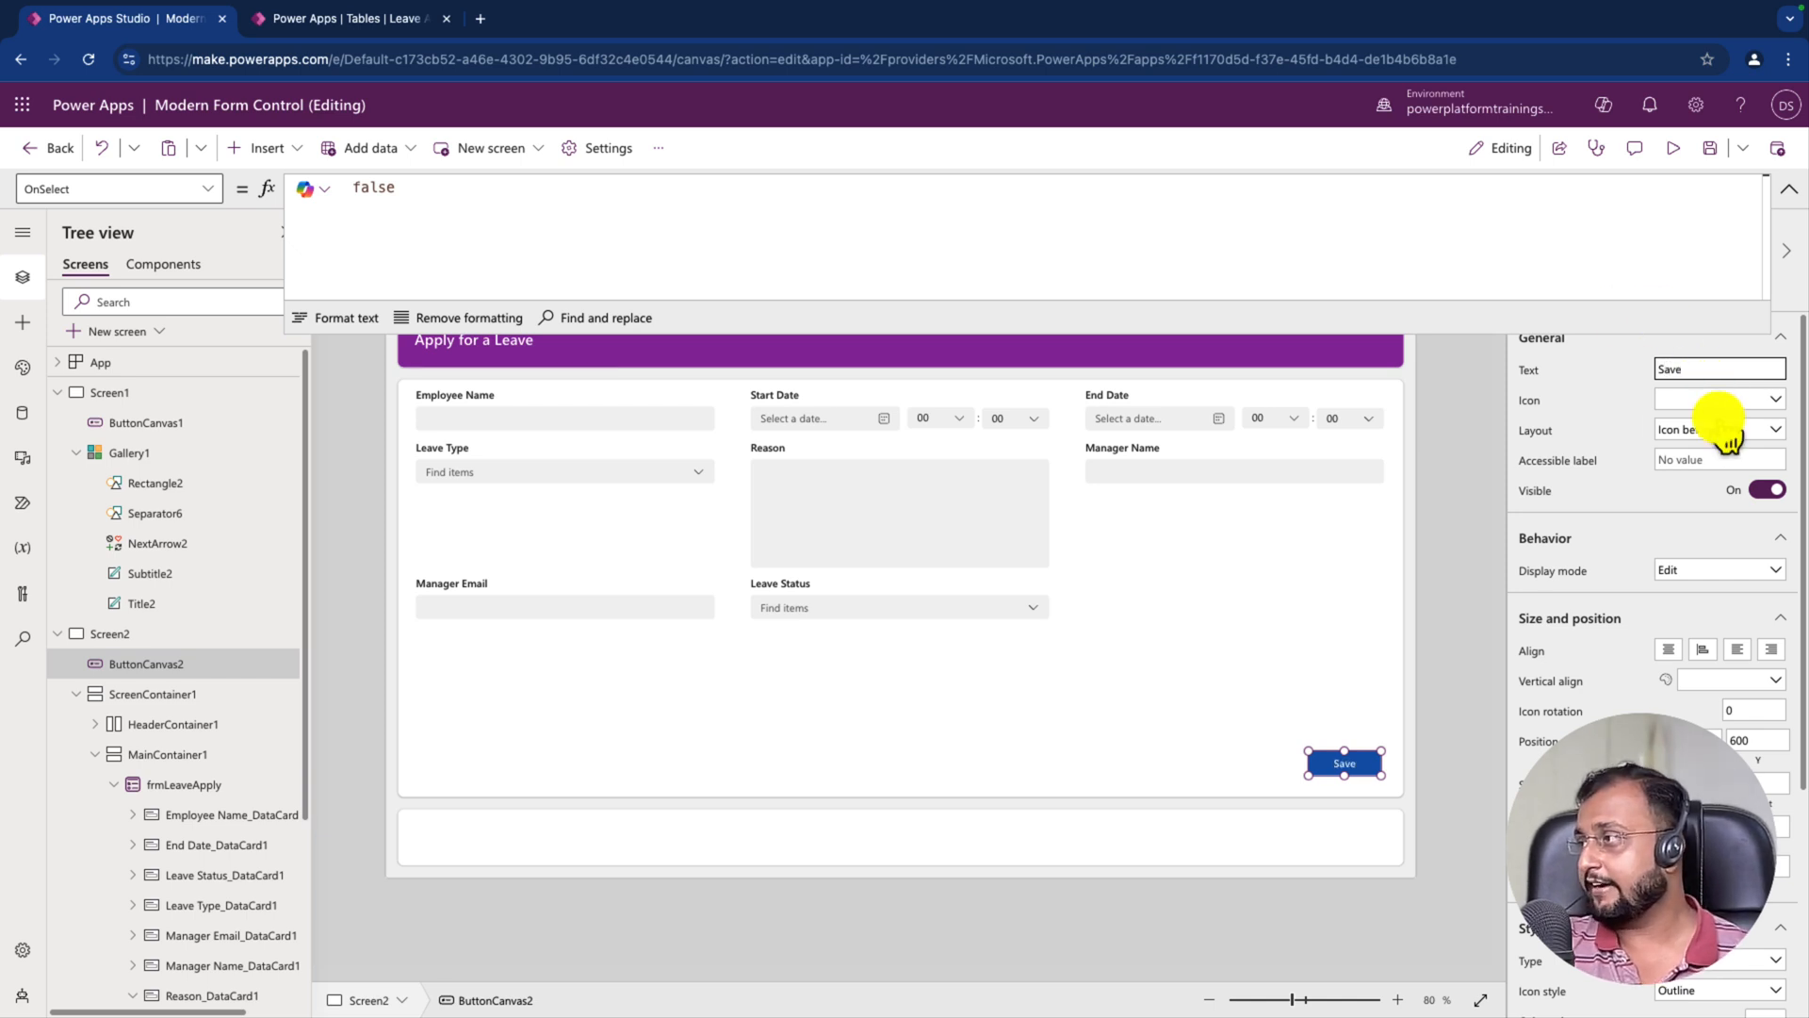
Step: Give the Save button the Save icon and a green colour palette
click(1725, 402)
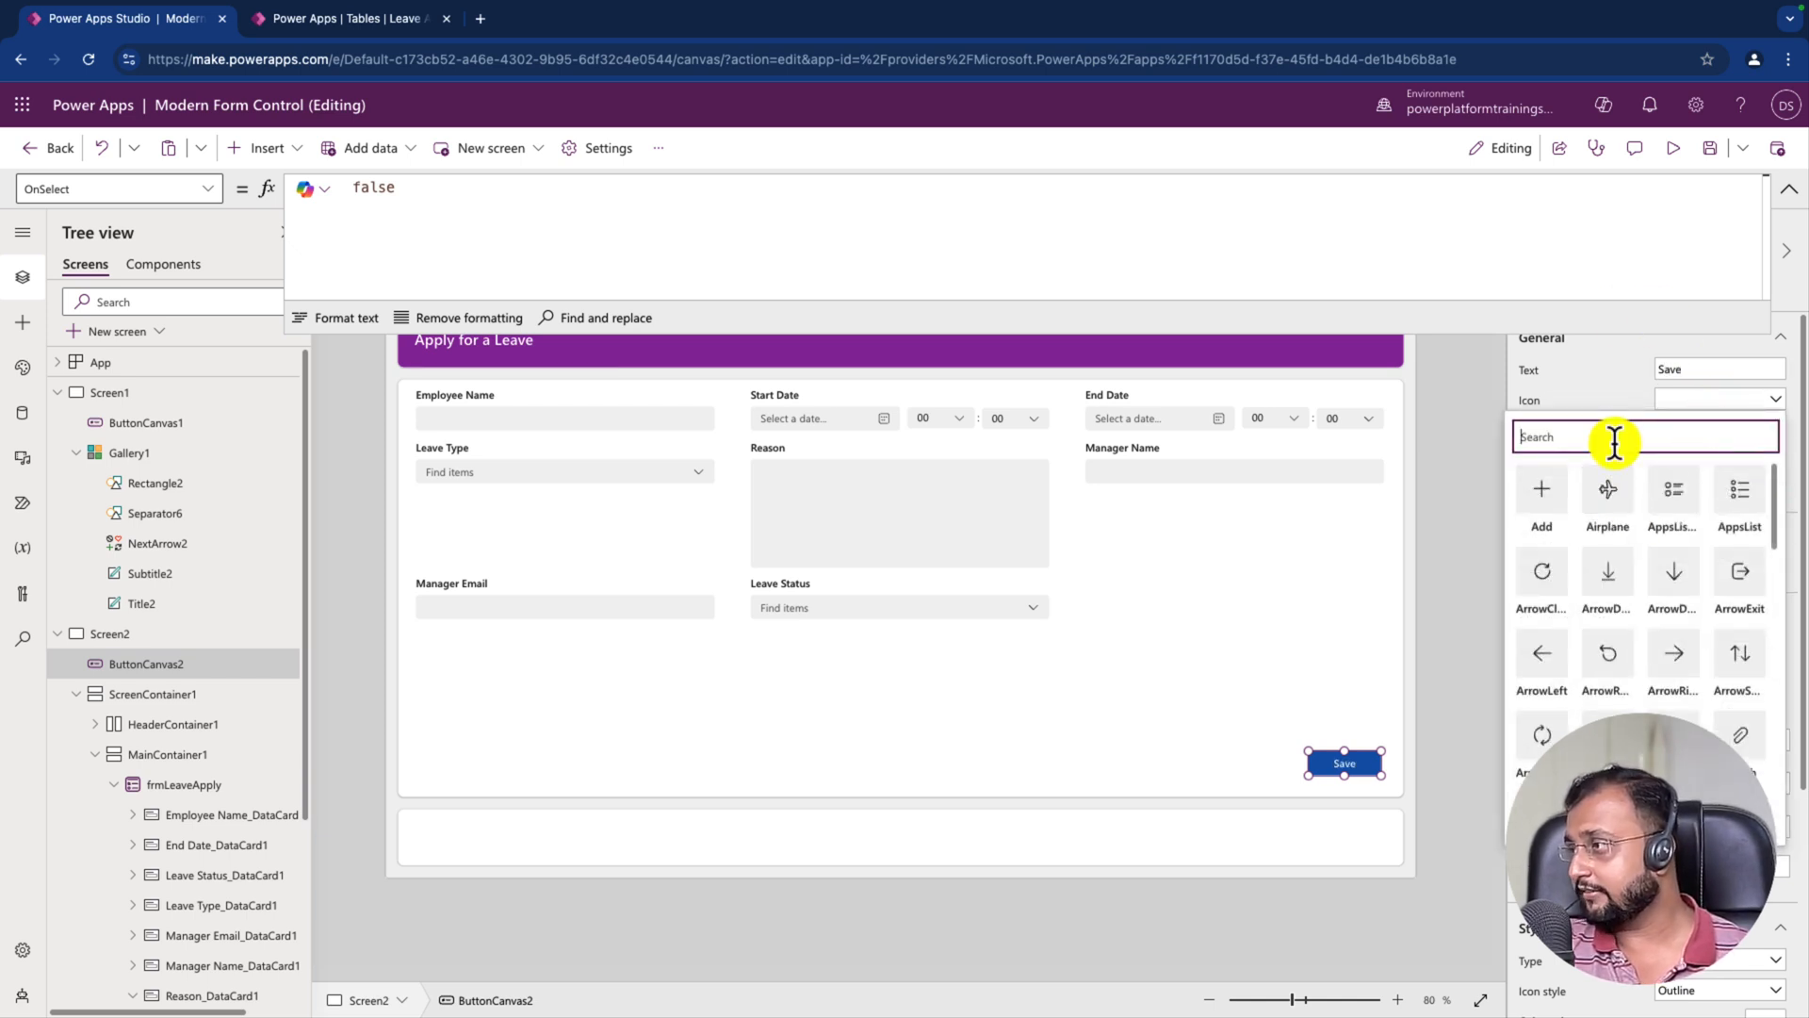
text(save)
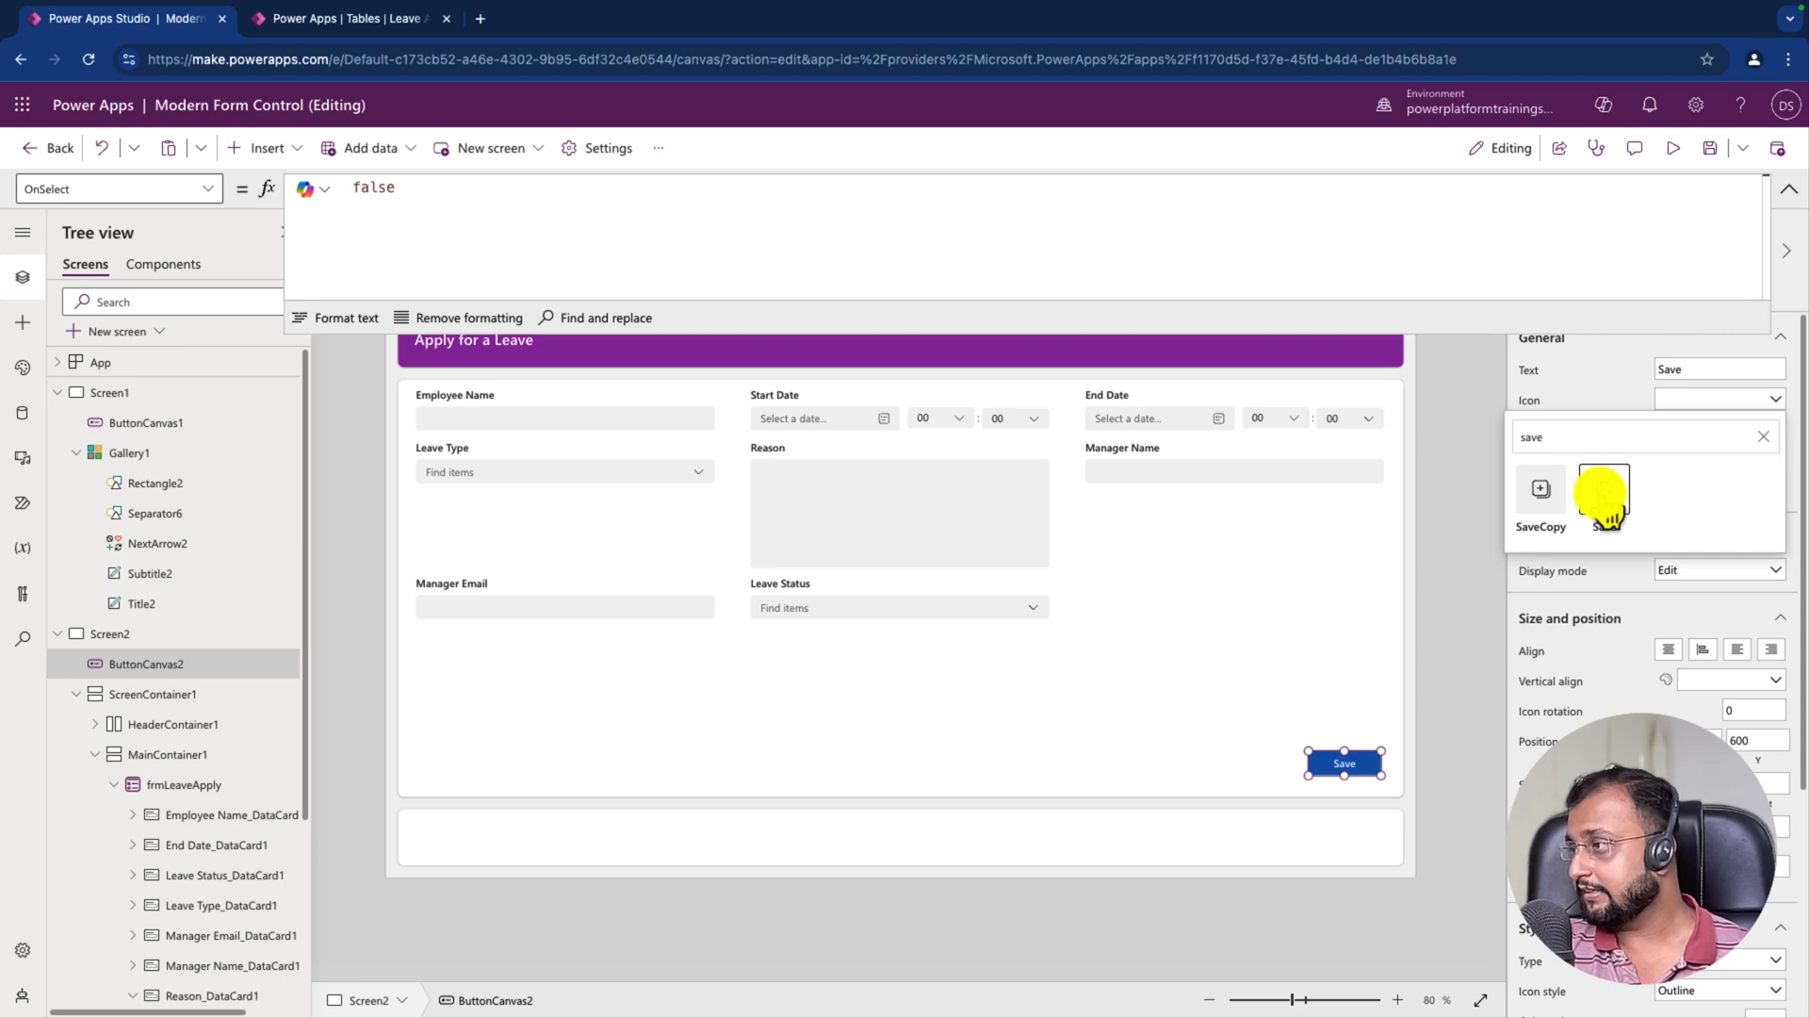
click(1605, 495)
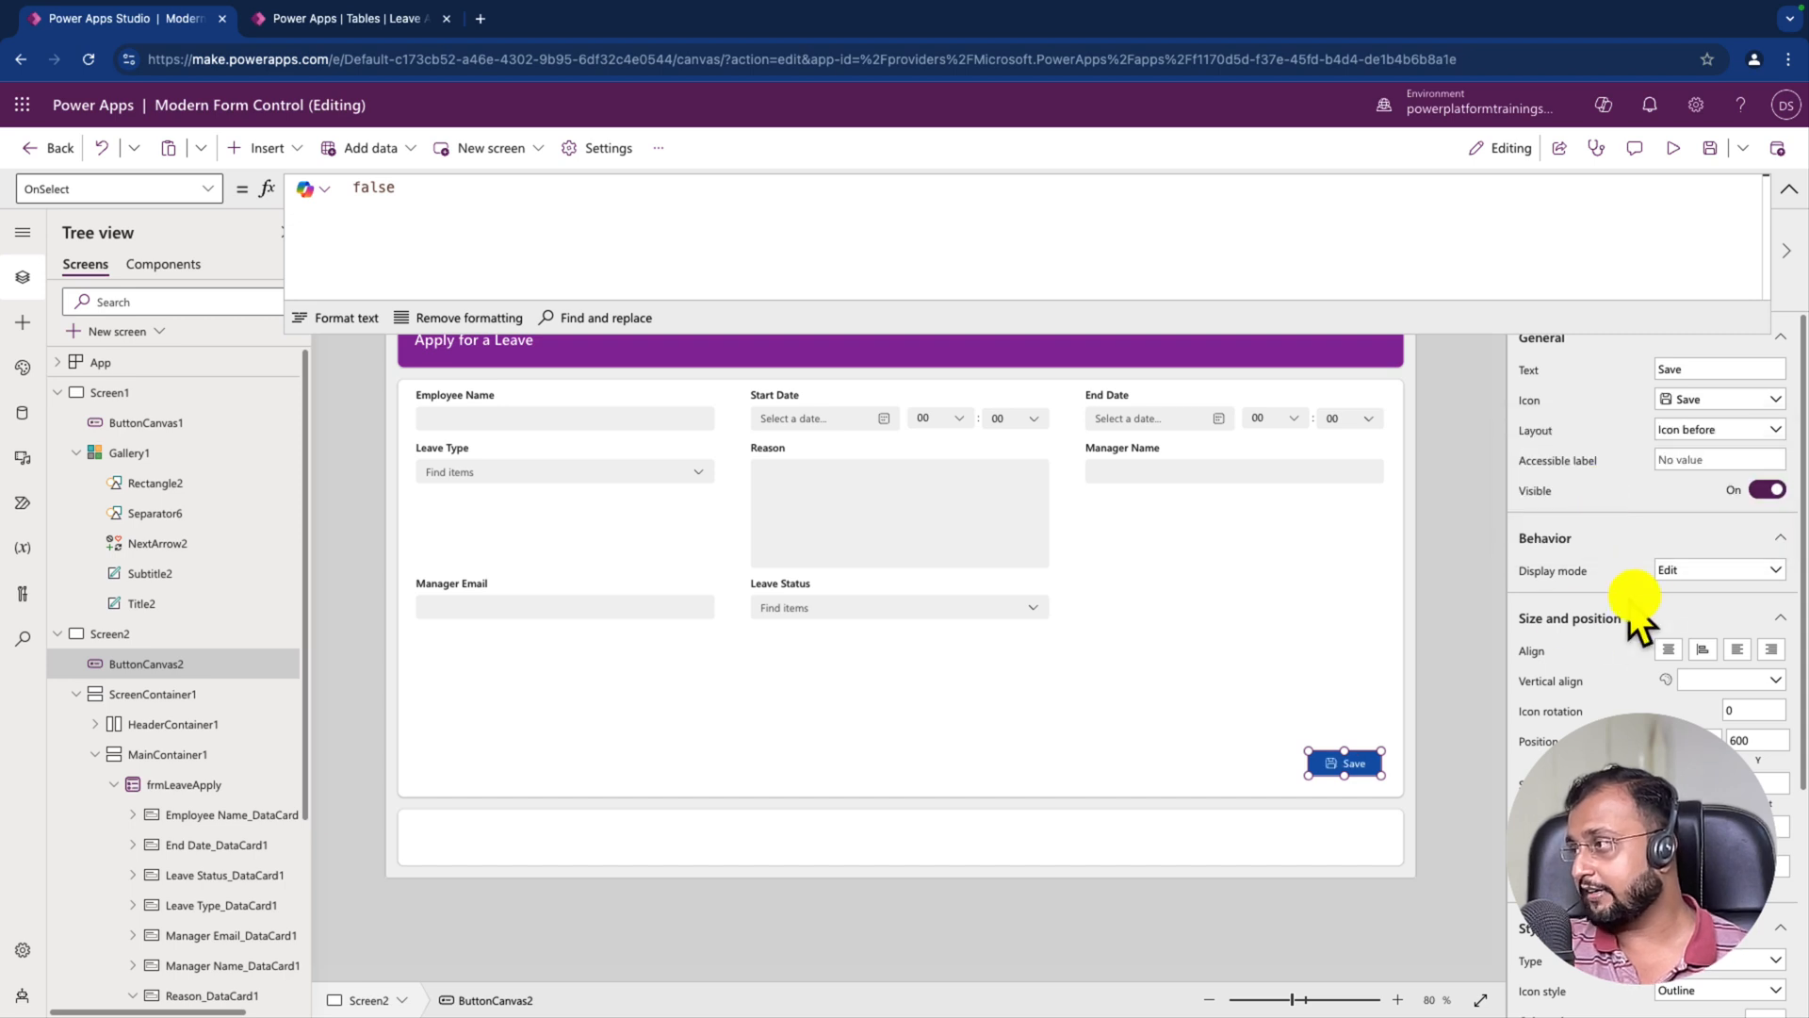
scroll(1727, 659, down, 3)
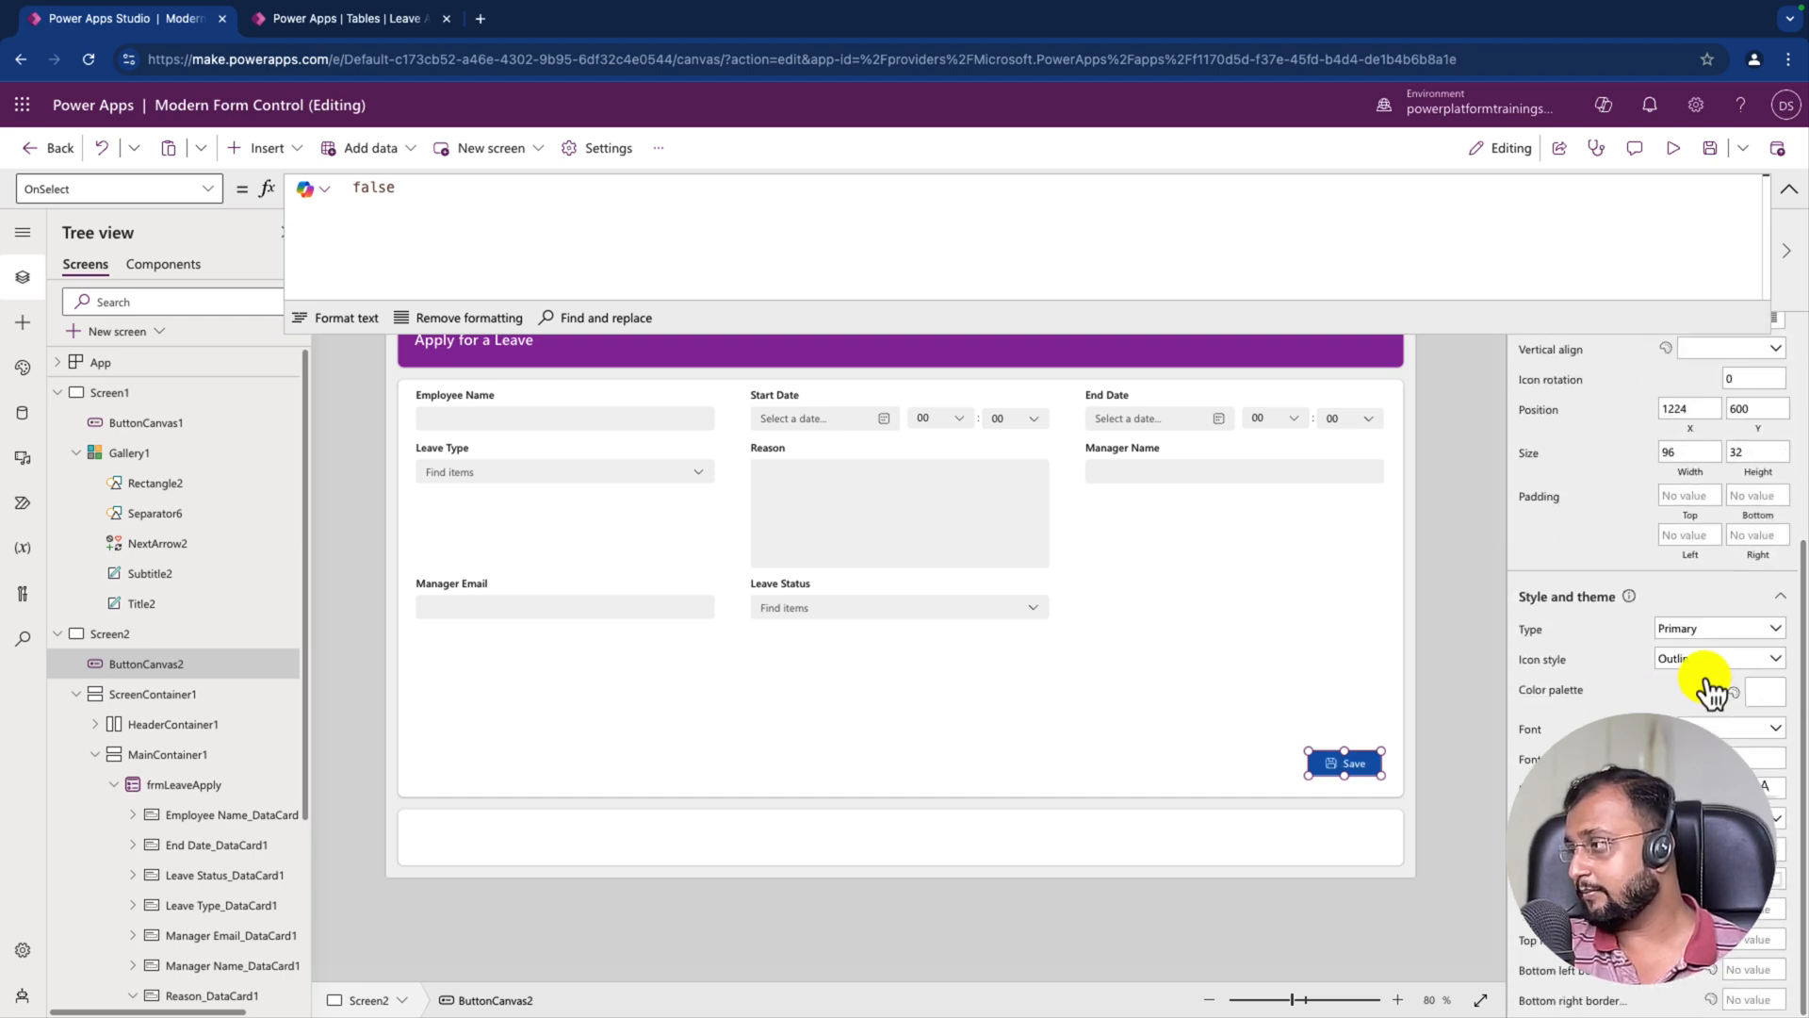
click(1776, 693)
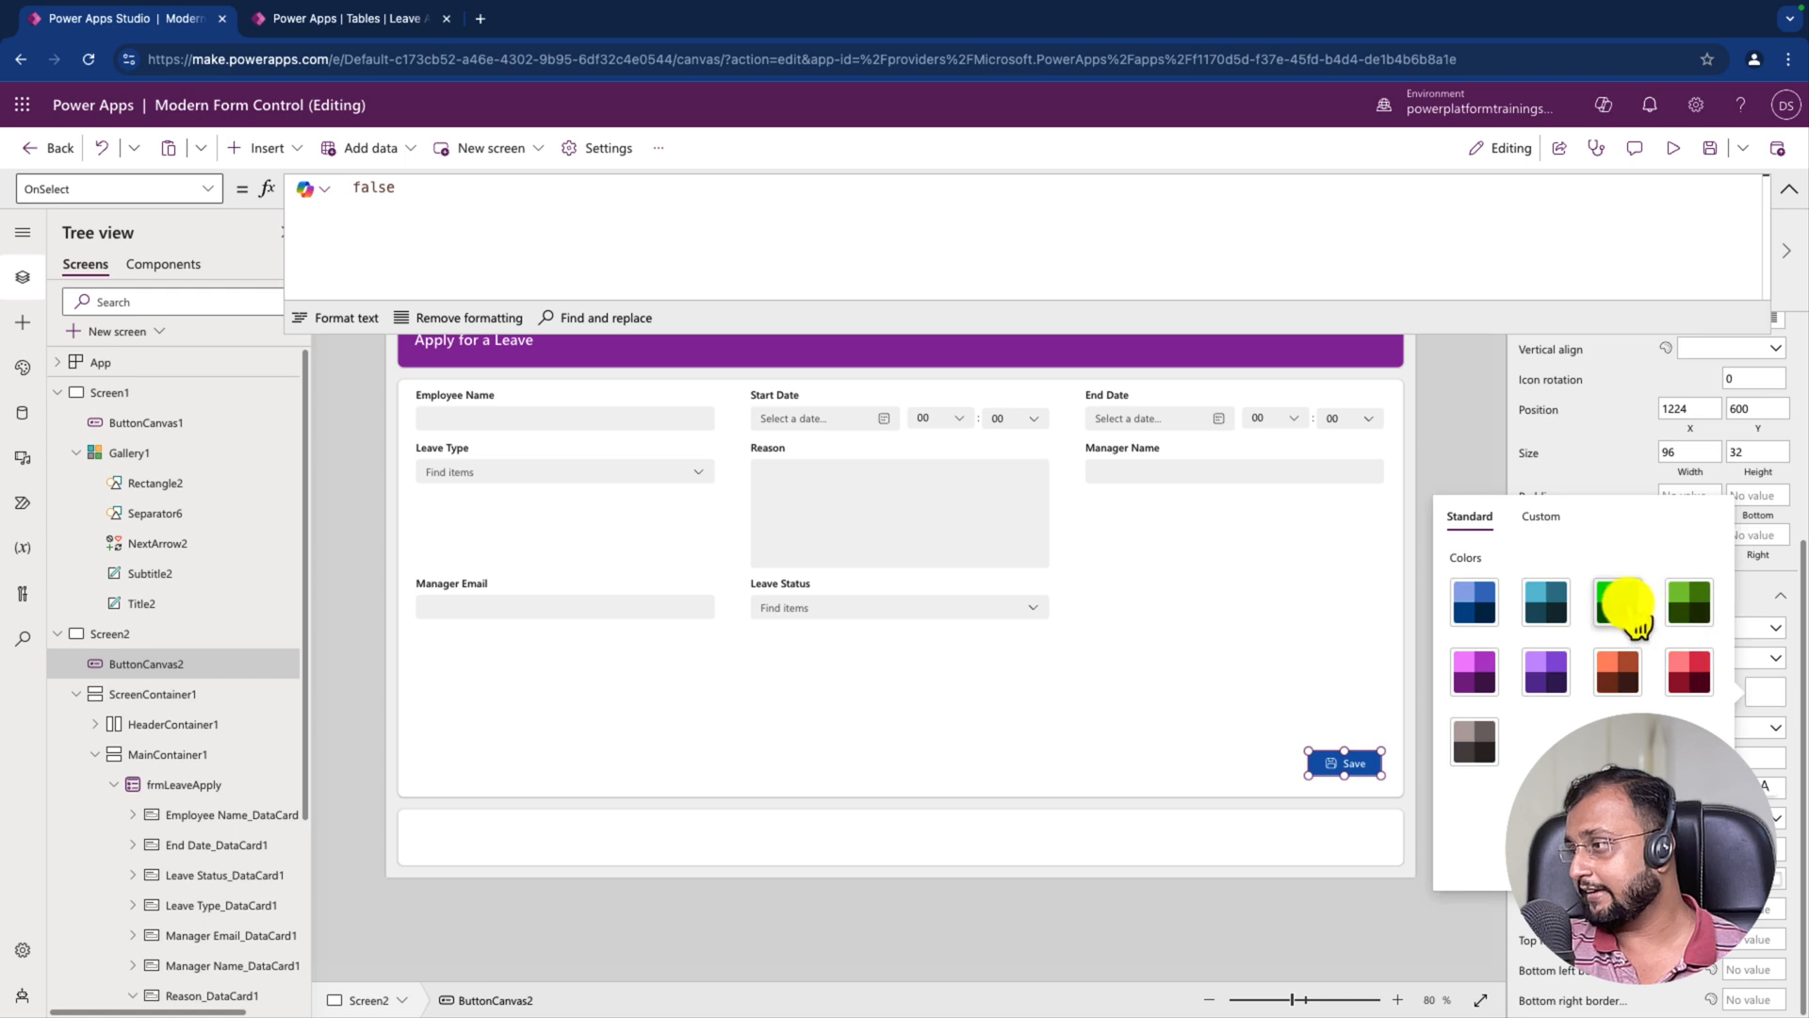
click(1617, 601)
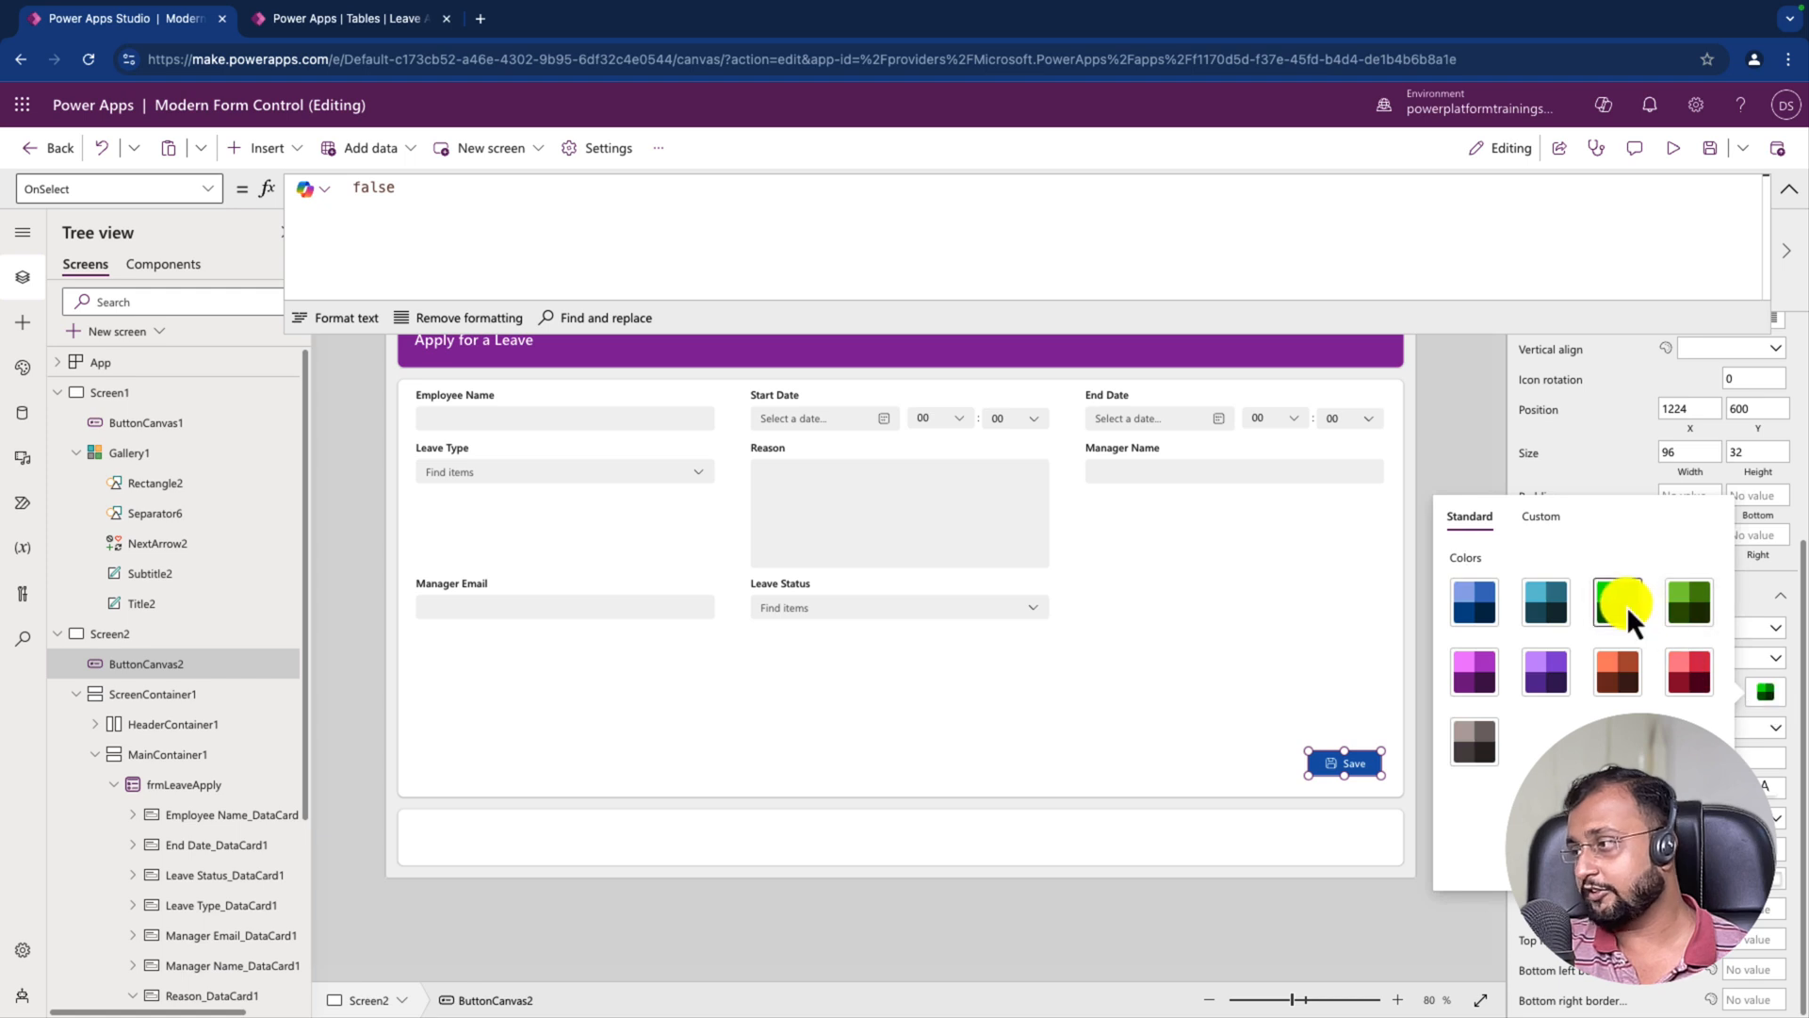
click(1455, 451)
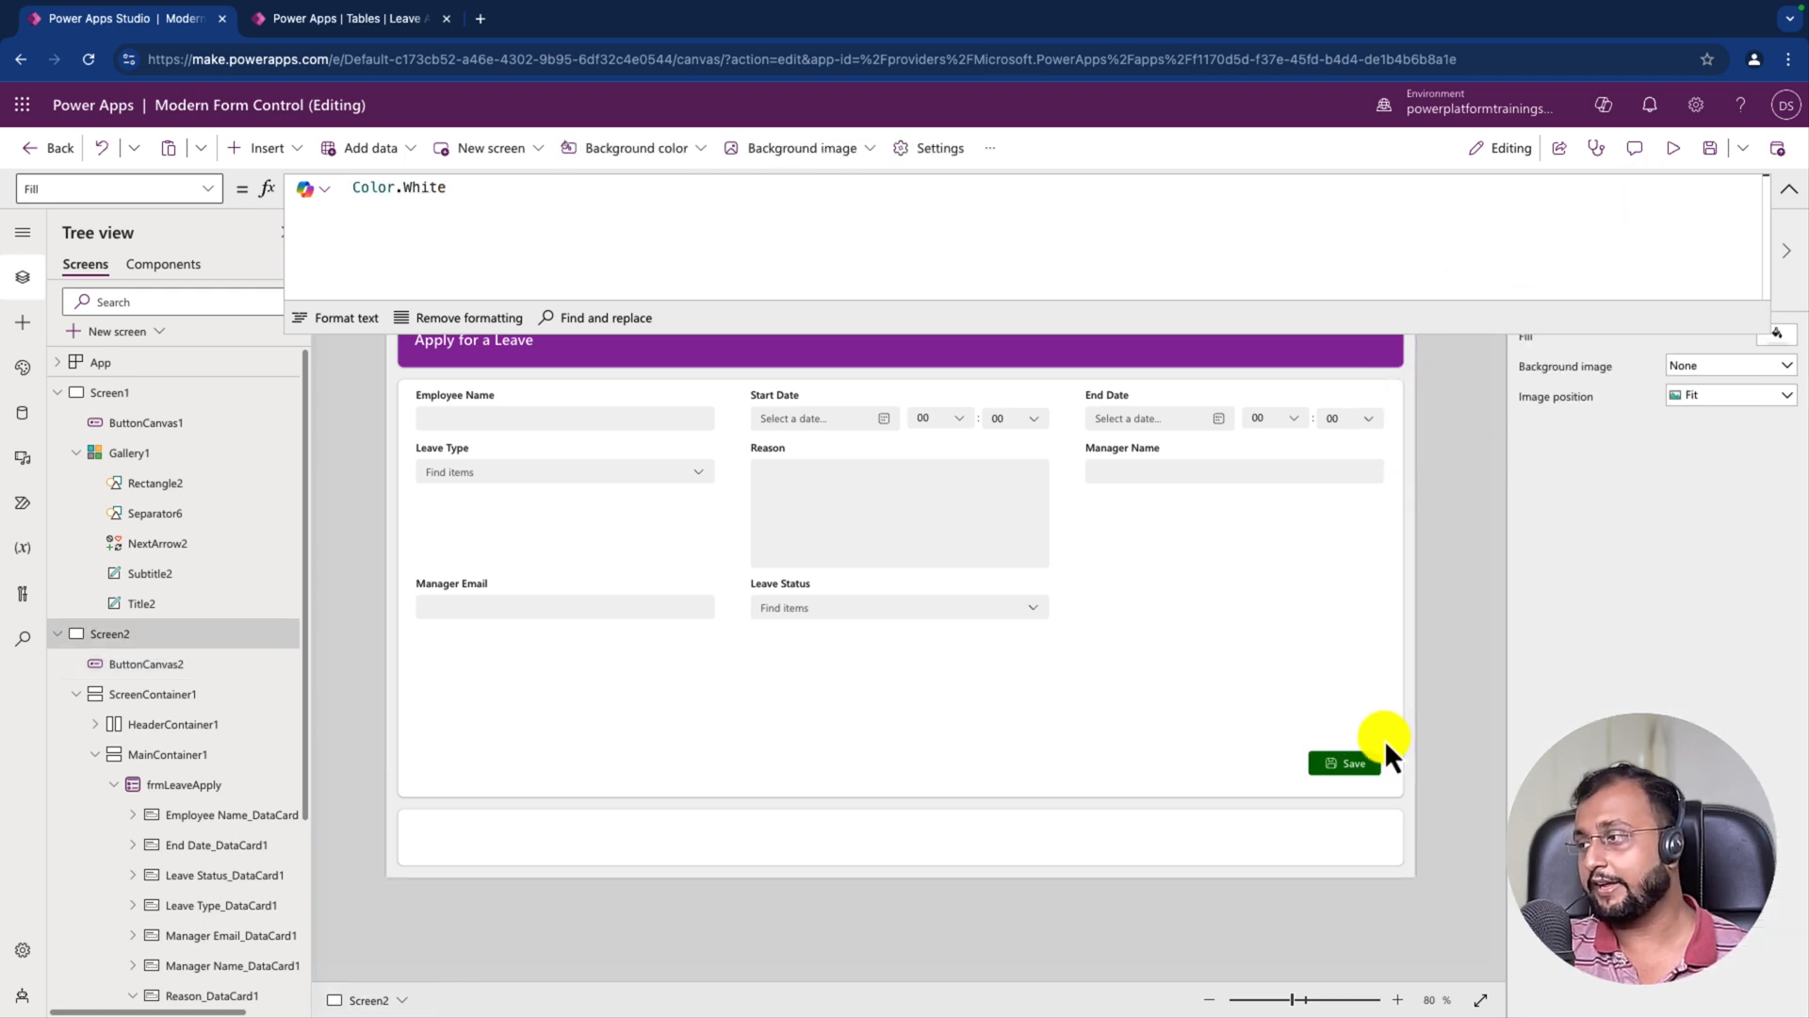
click(1366, 761)
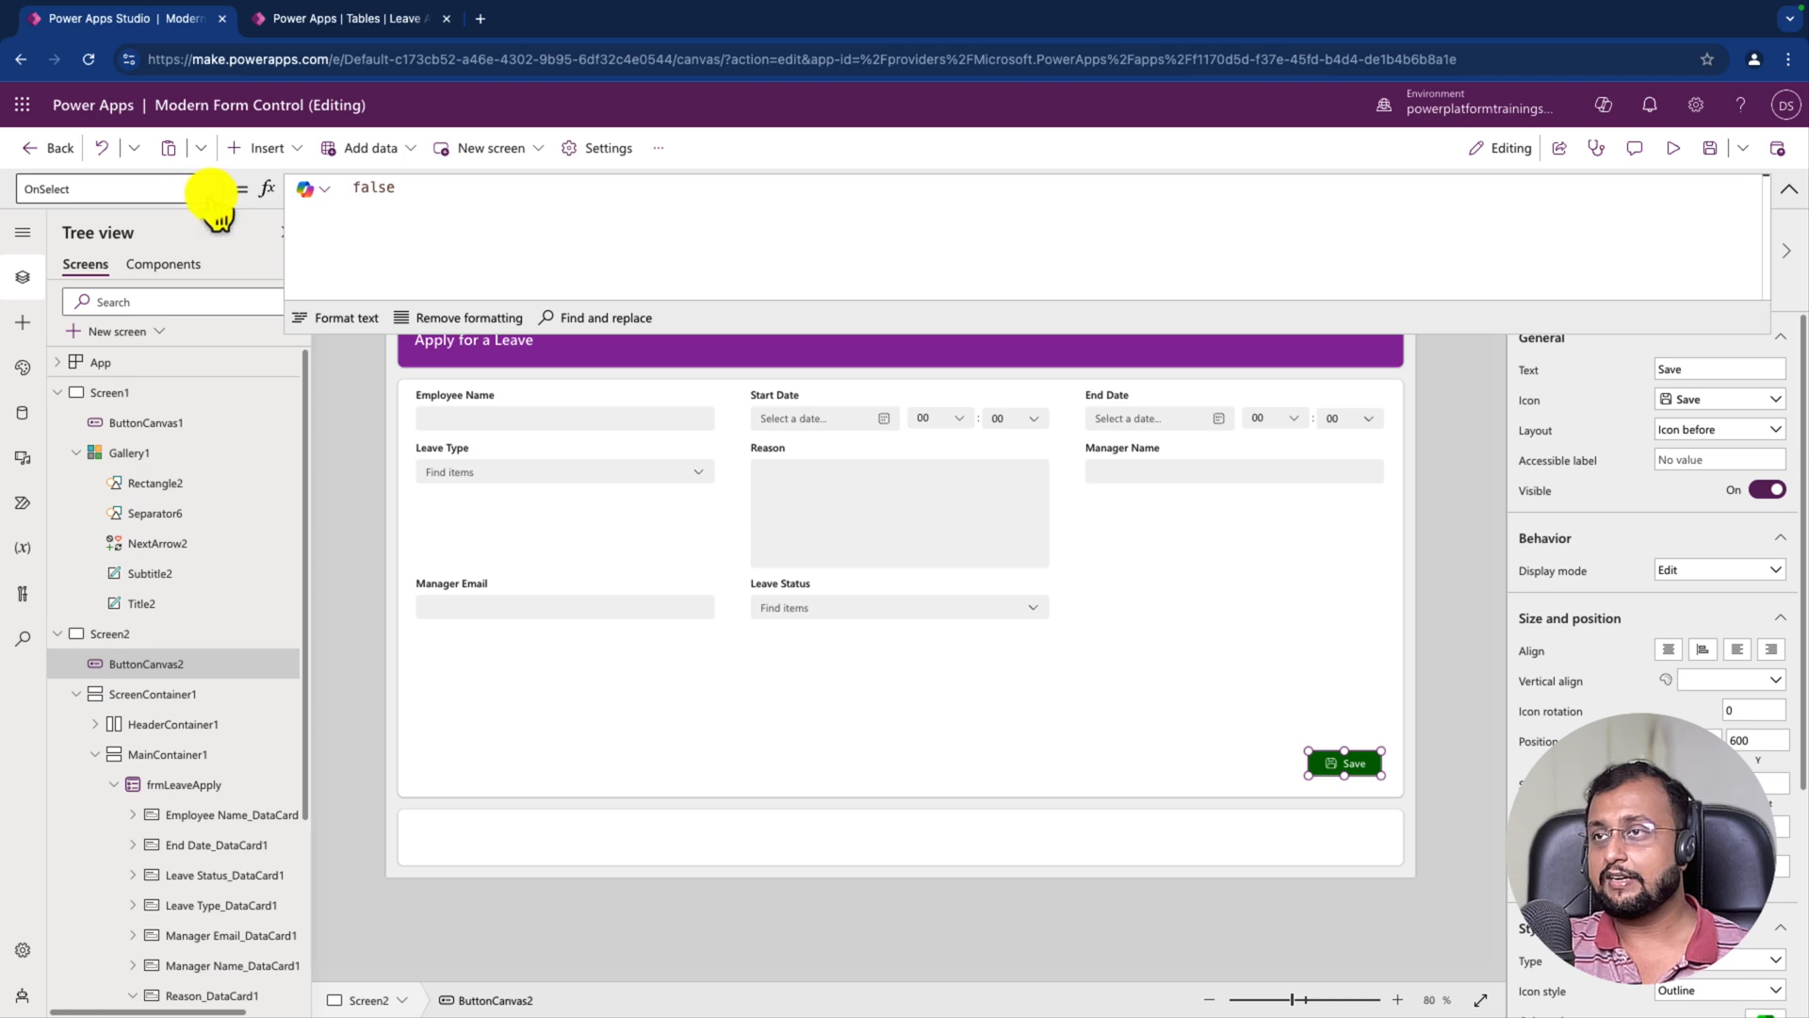
Step: Set the Save button's OnSelect to SubmitForm(frmLeaveApply);, then select the form
click(453, 193)
drag(454, 193, 275, 222)
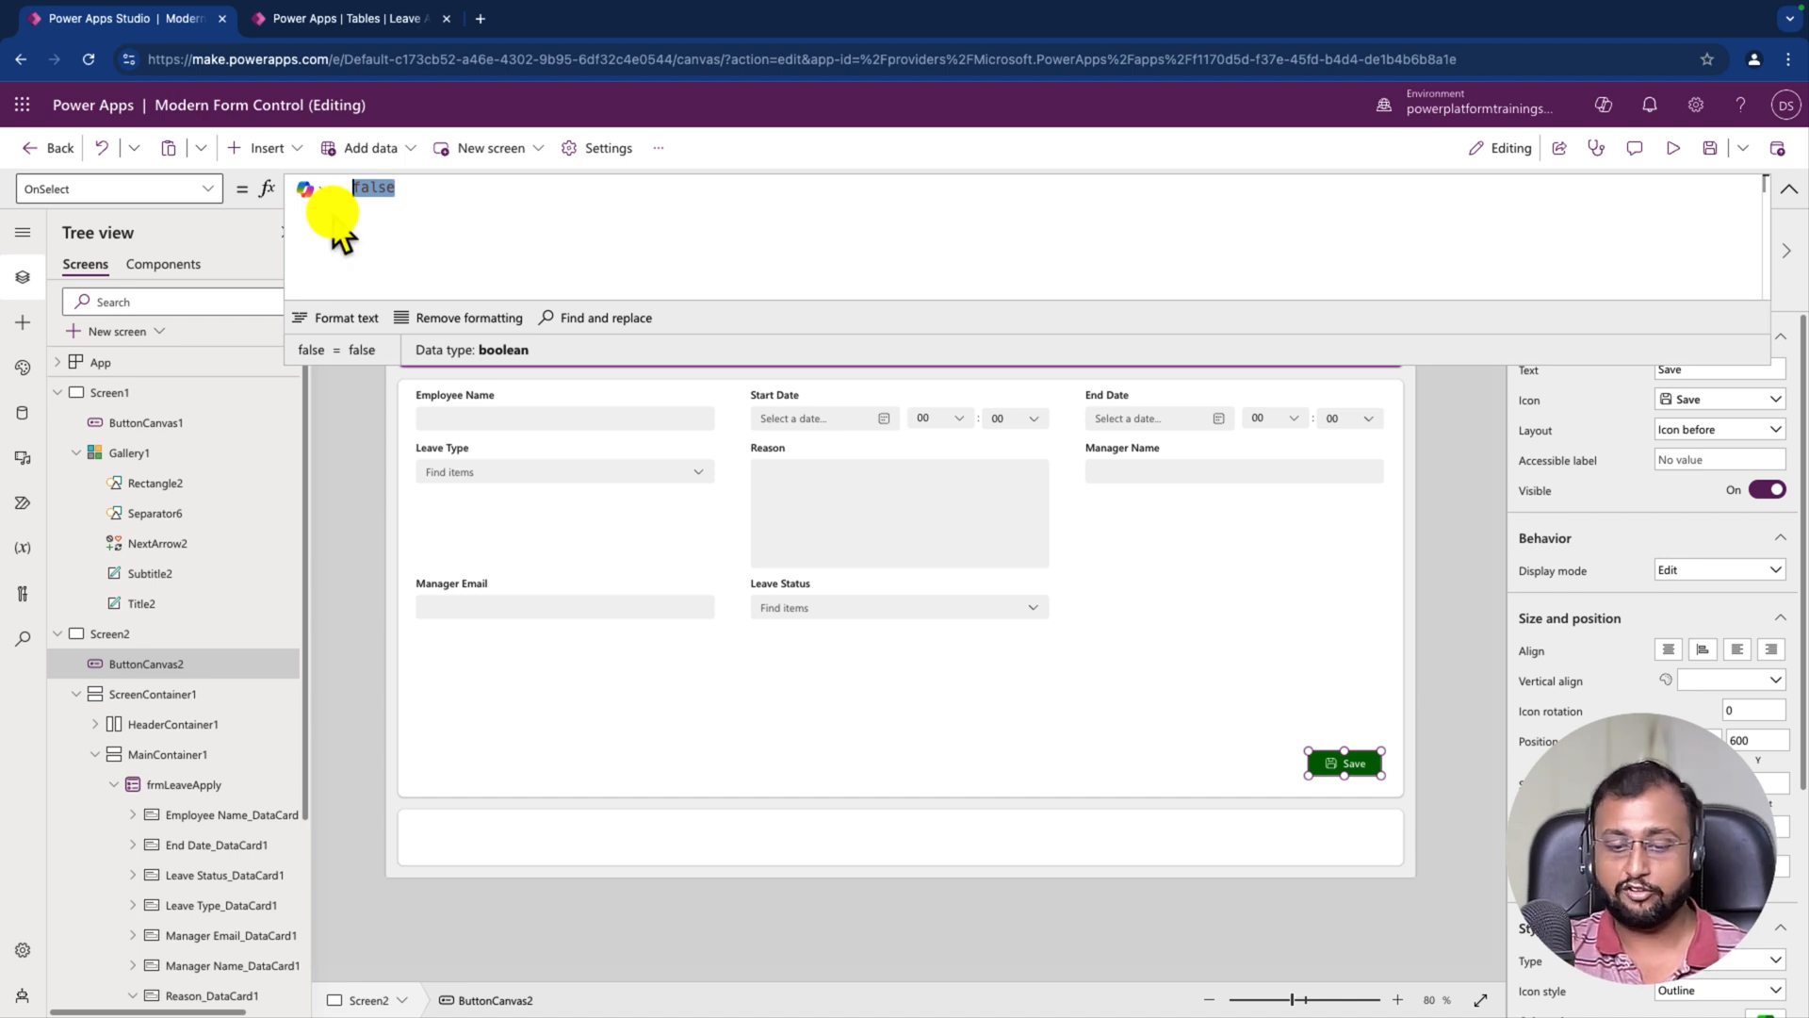
text(S)
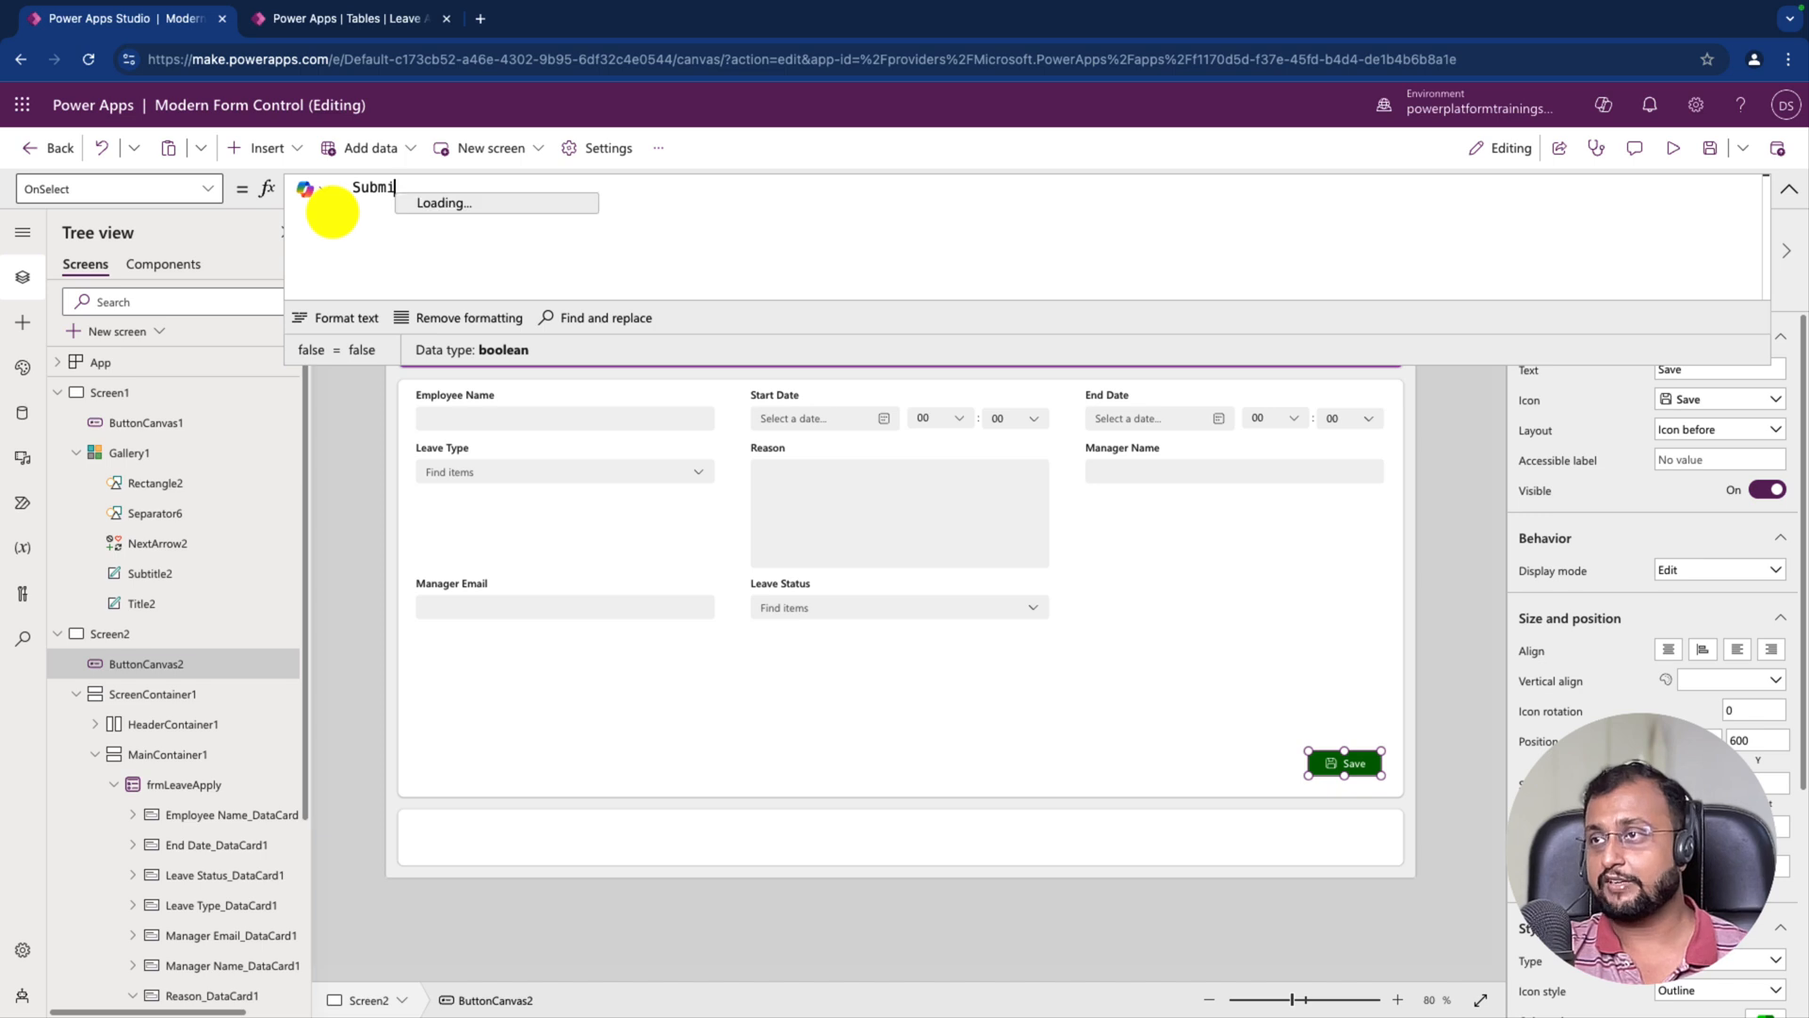
text(ubmi)
key(Tab)
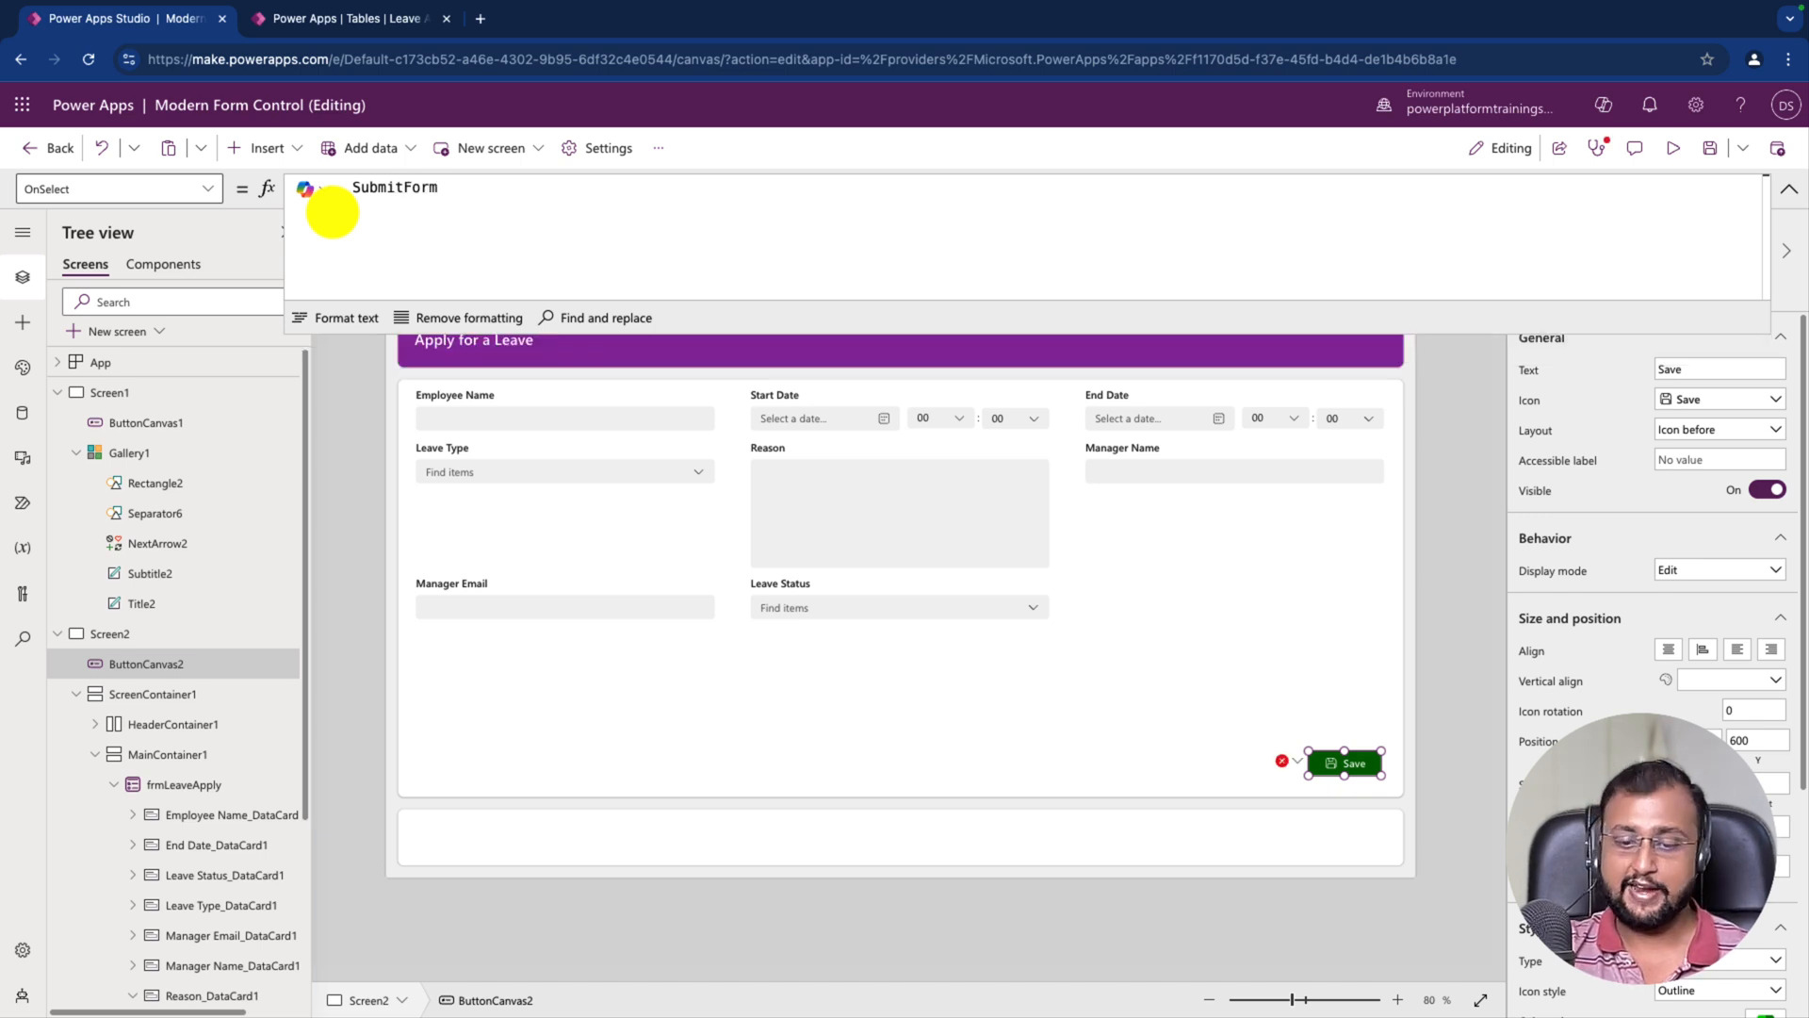
text(()
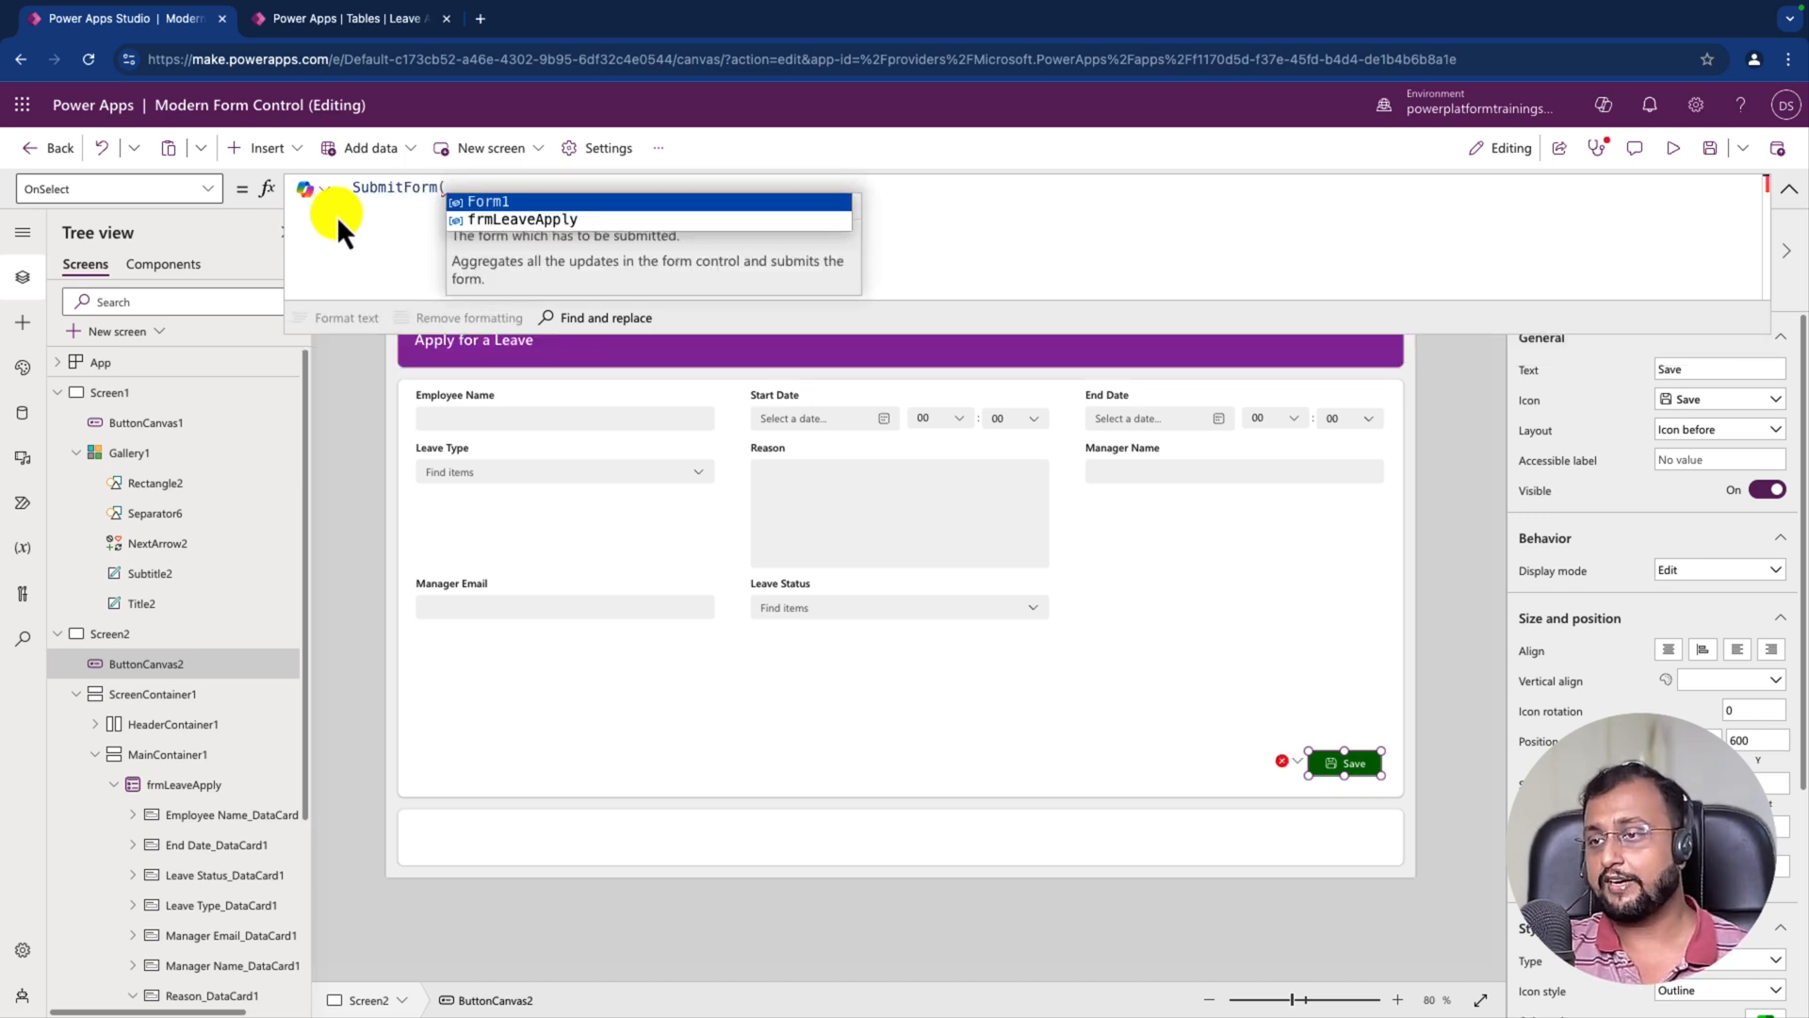
click(566, 223)
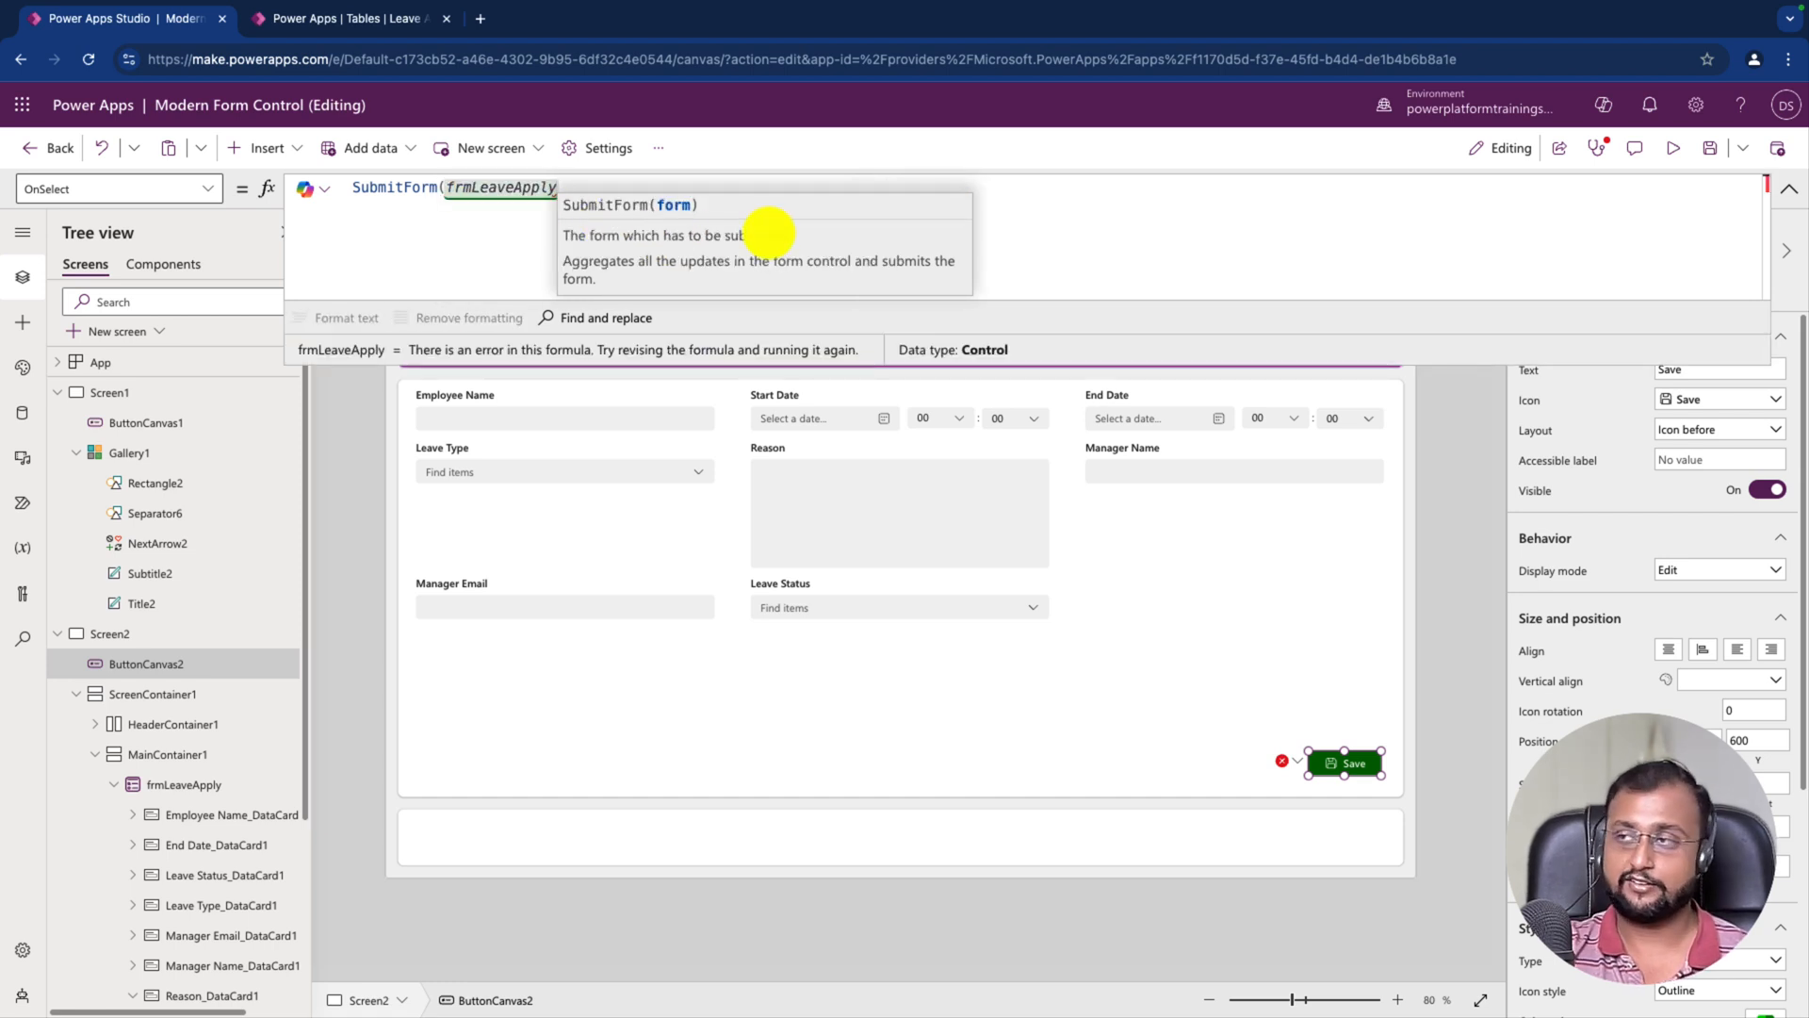
text();)
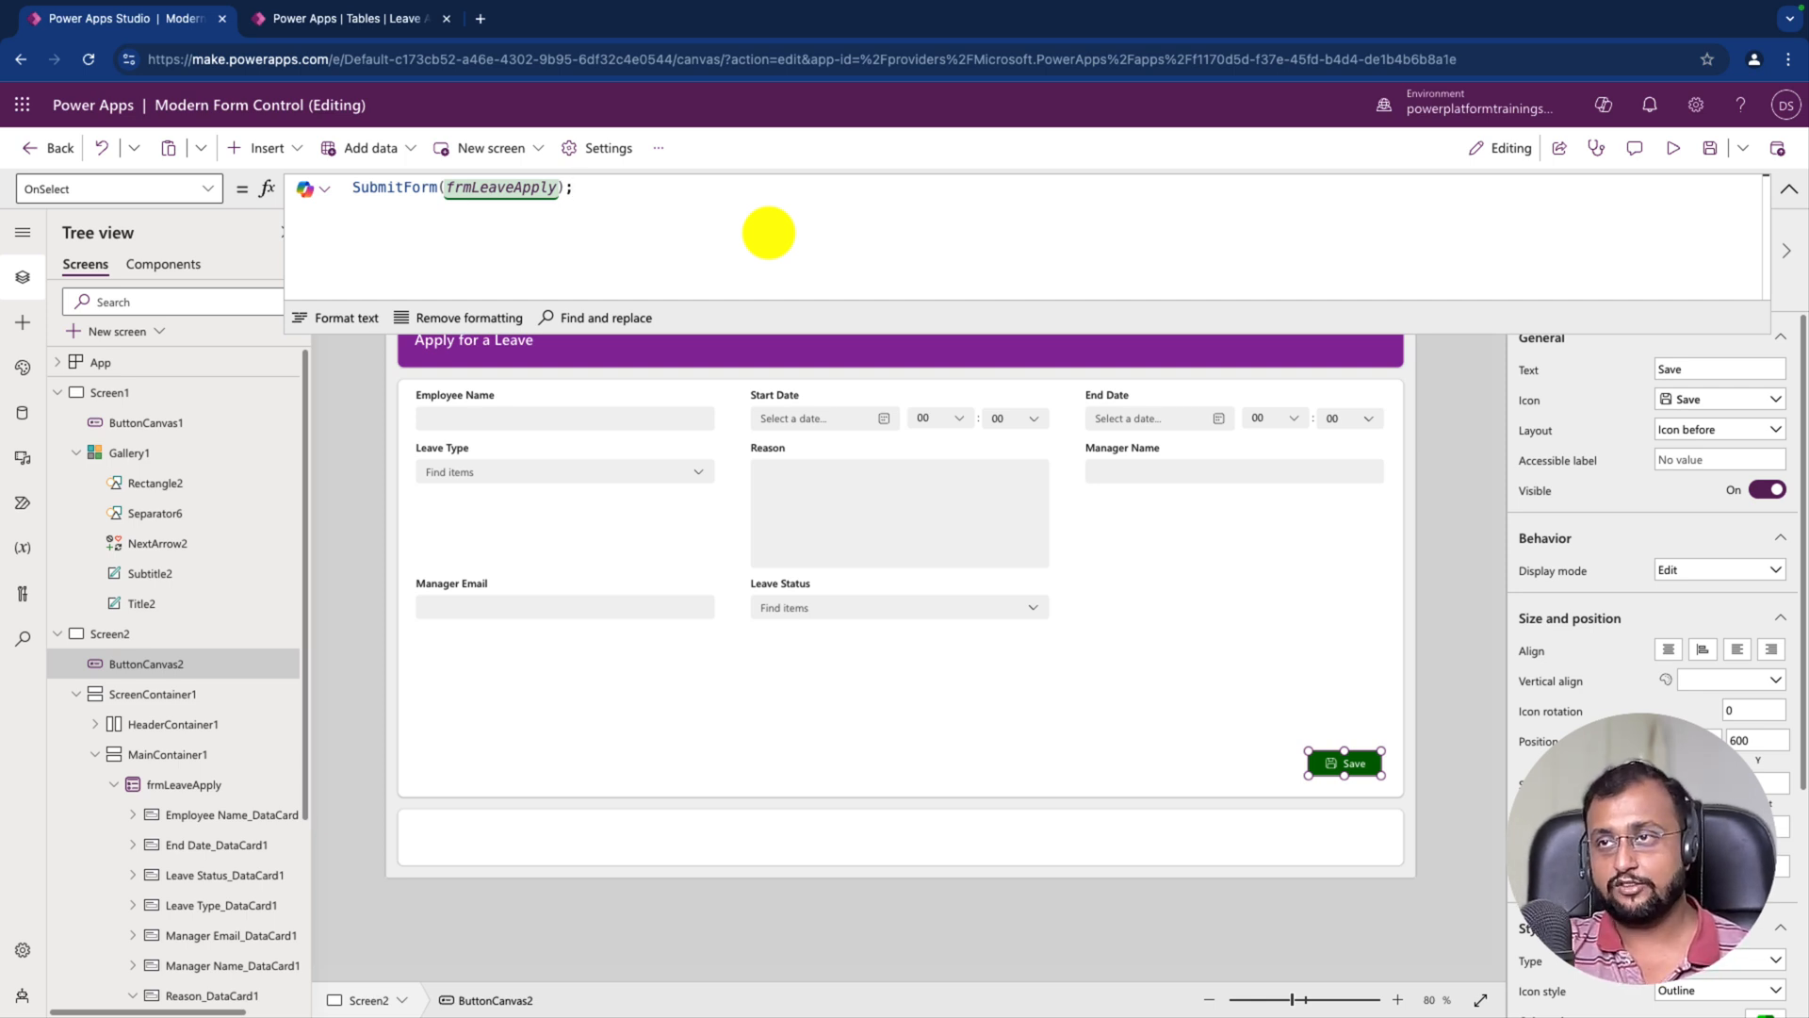
click(631, 683)
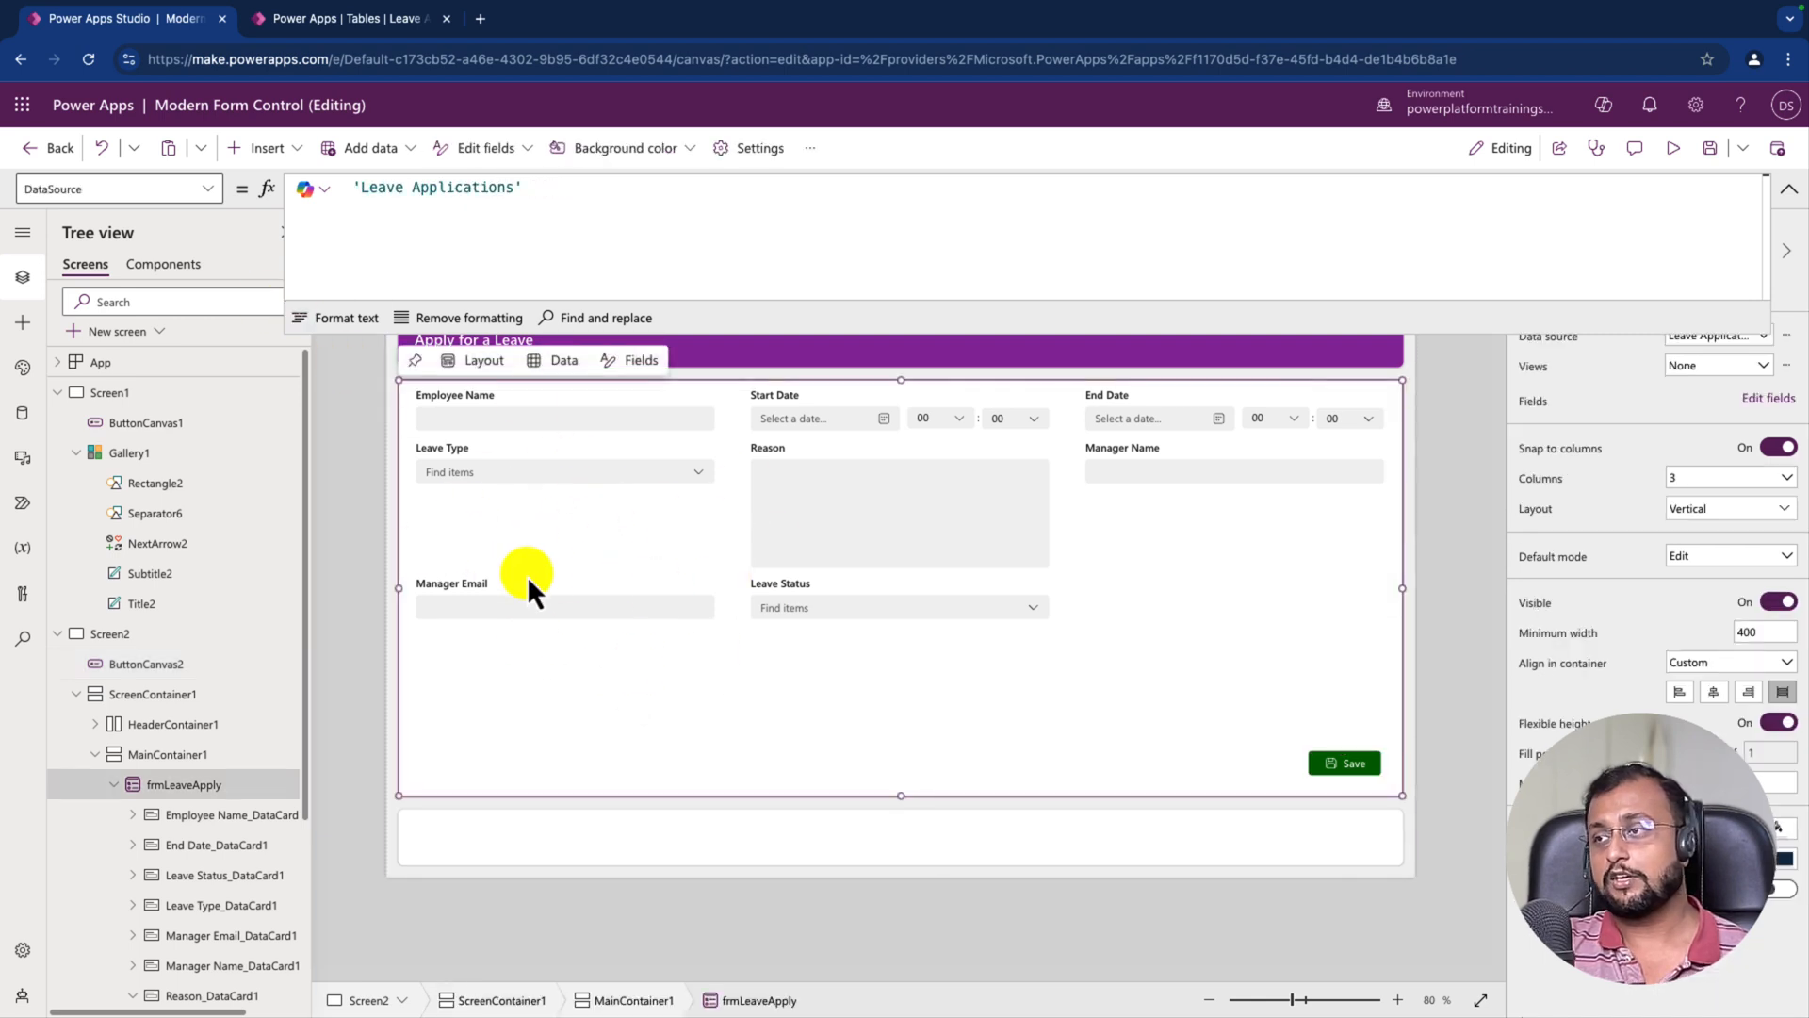
Step: Set frmLeaveApply's OnSuccess to Notify("Form has been submitted successfully..", NotificationType.Success);
click(201, 189)
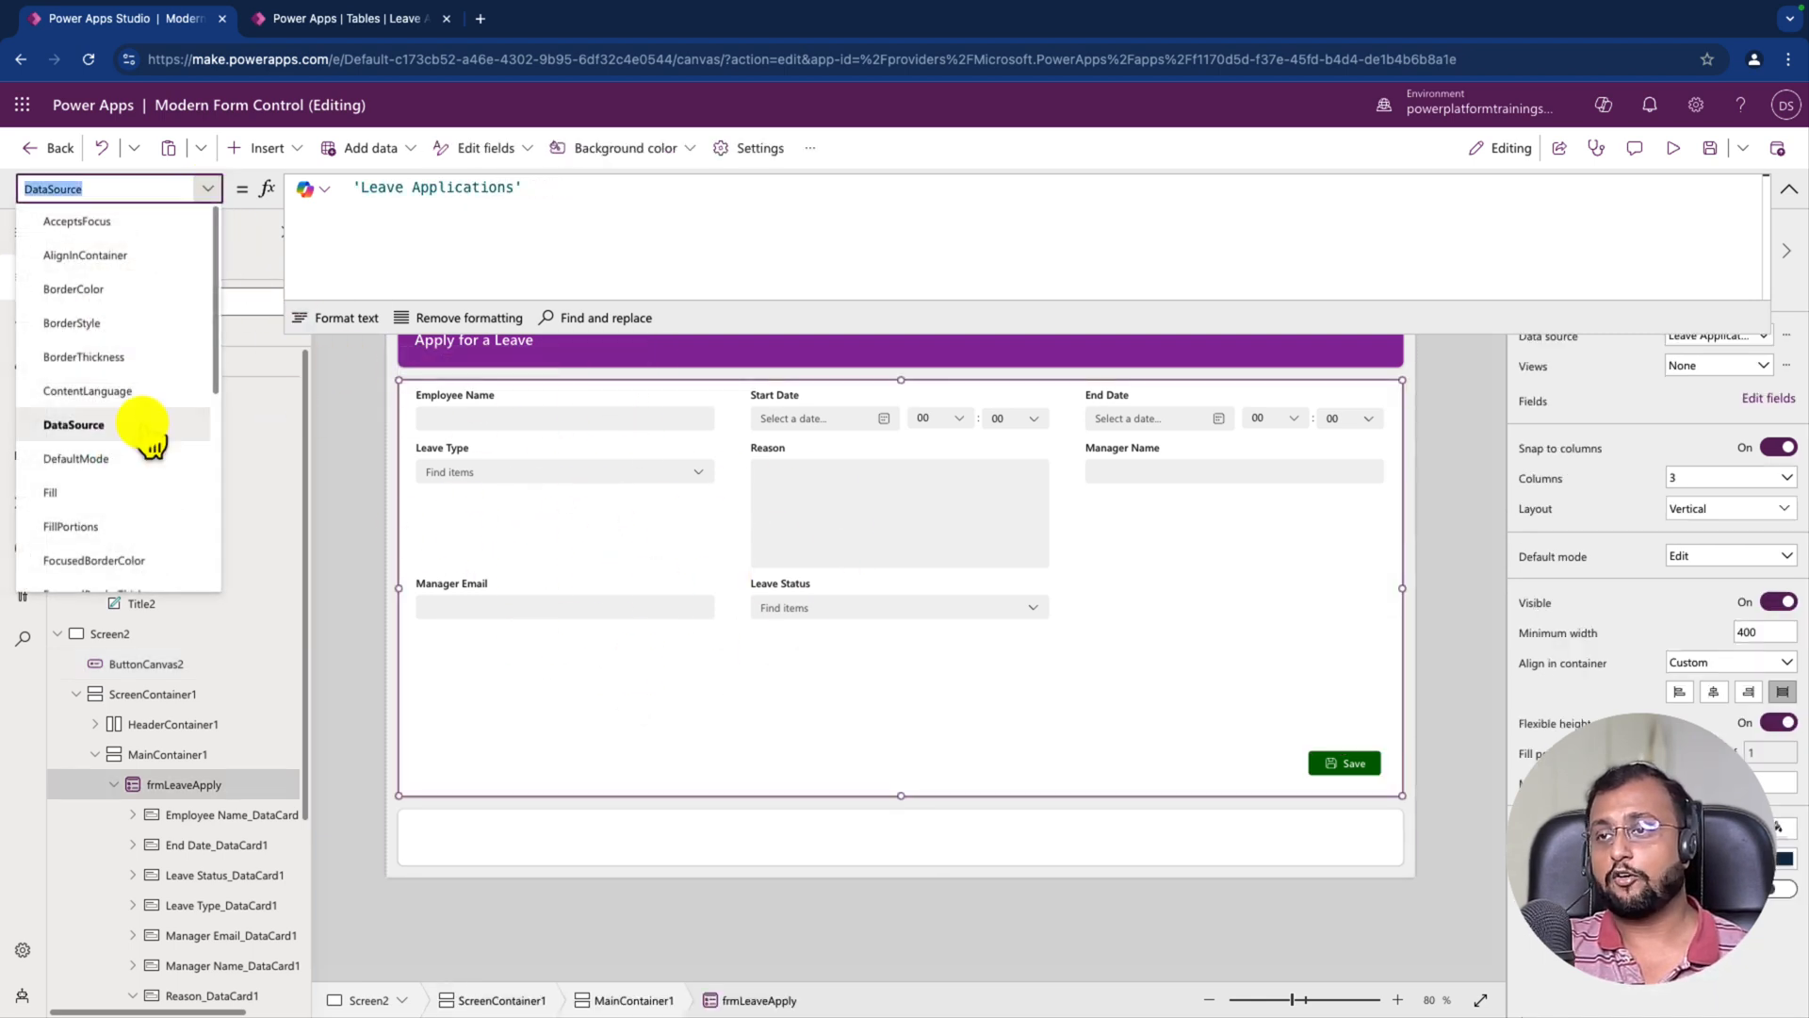
scroll(142, 424, down, 3)
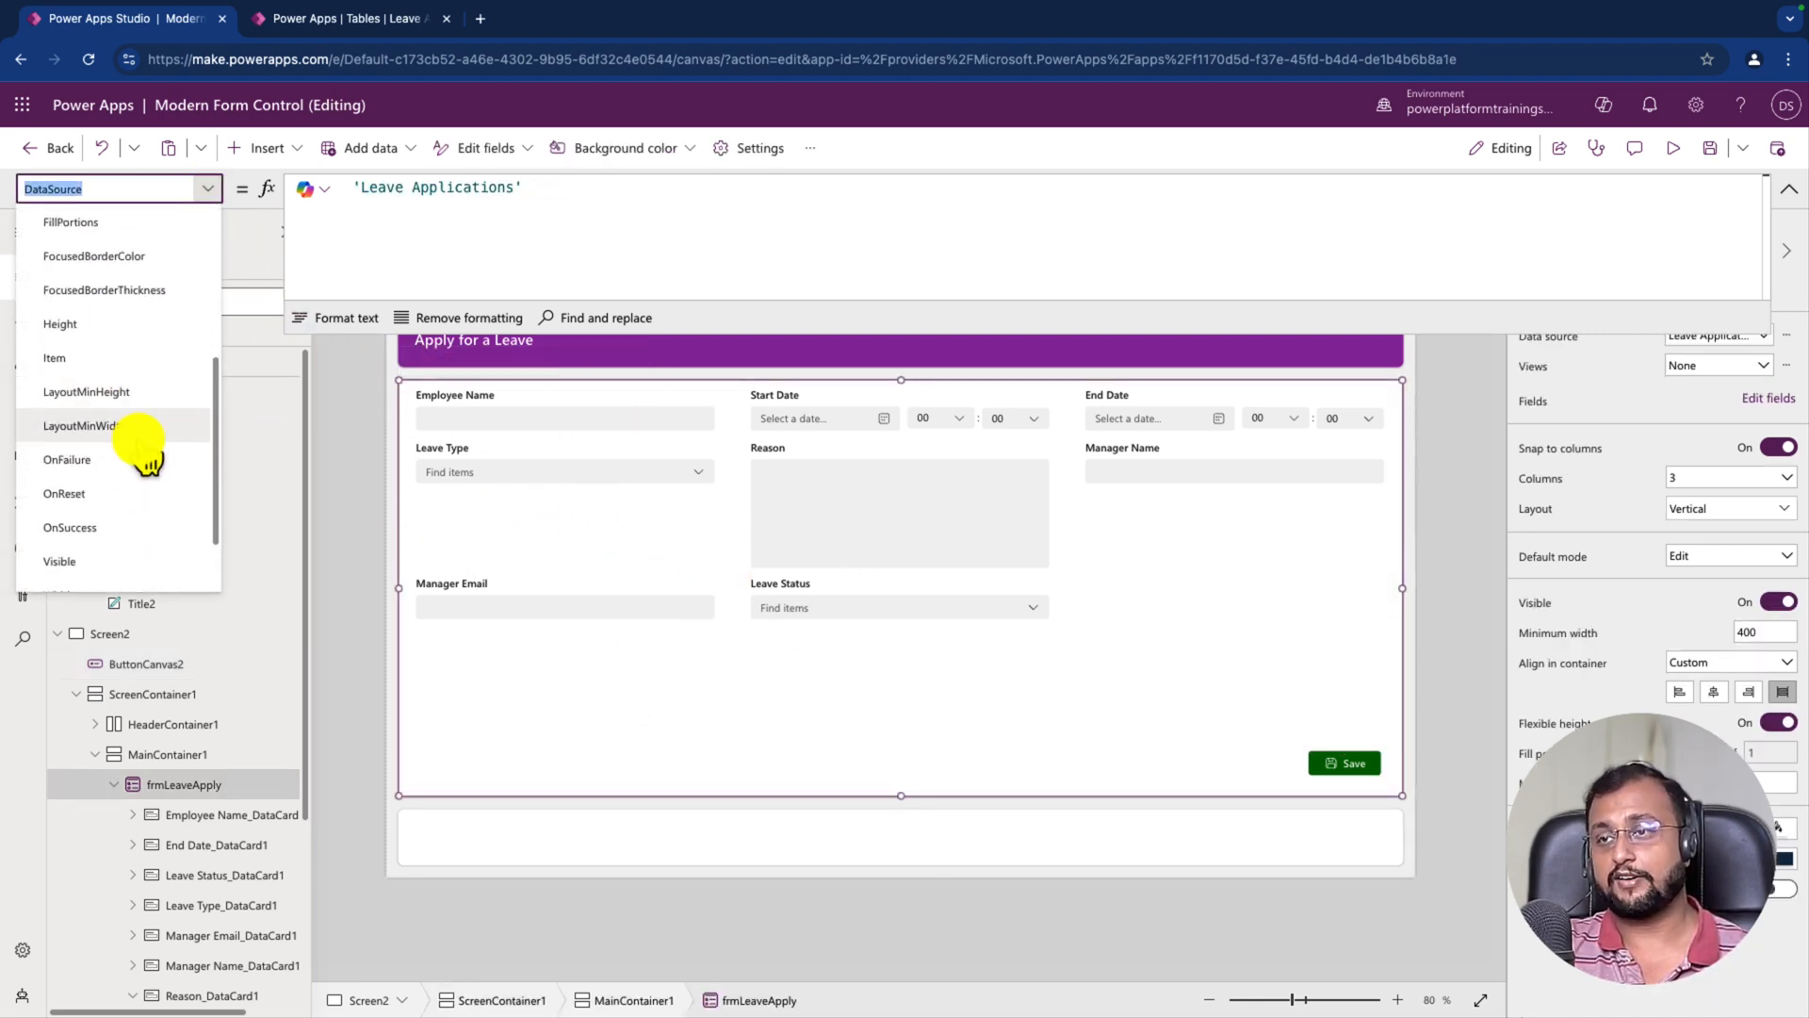
click(113, 526)
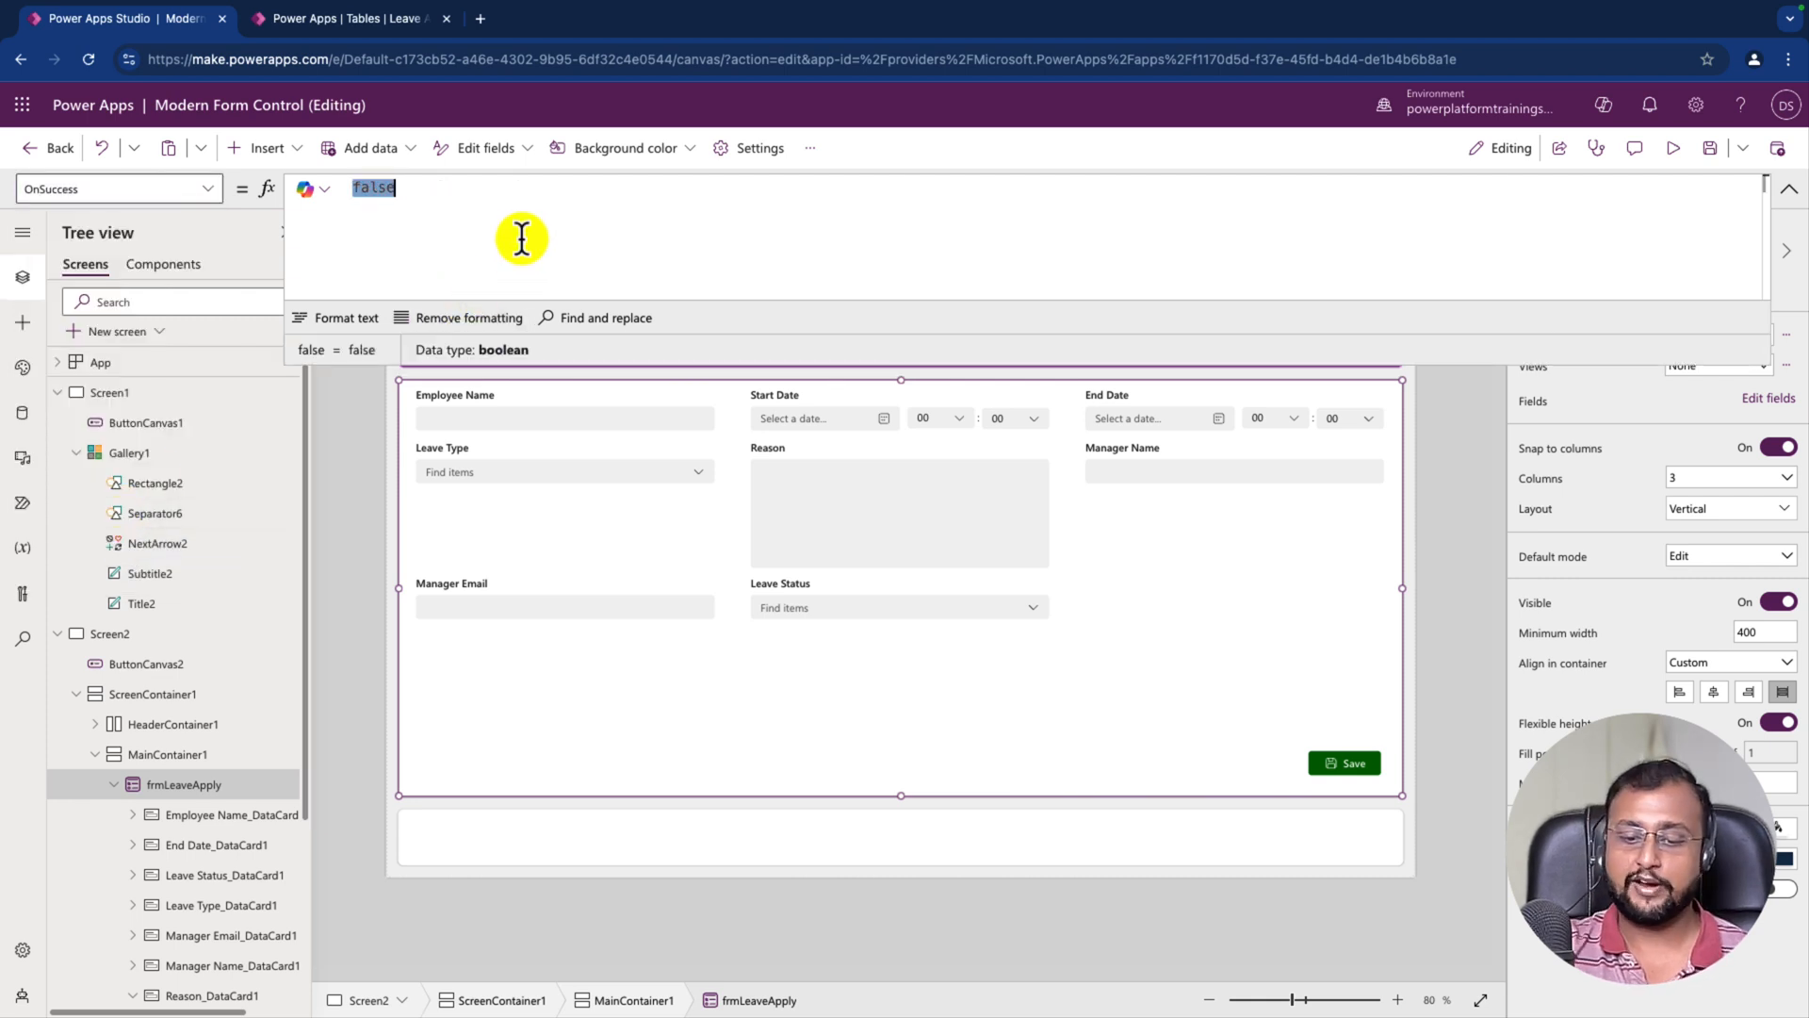
text(Notify)
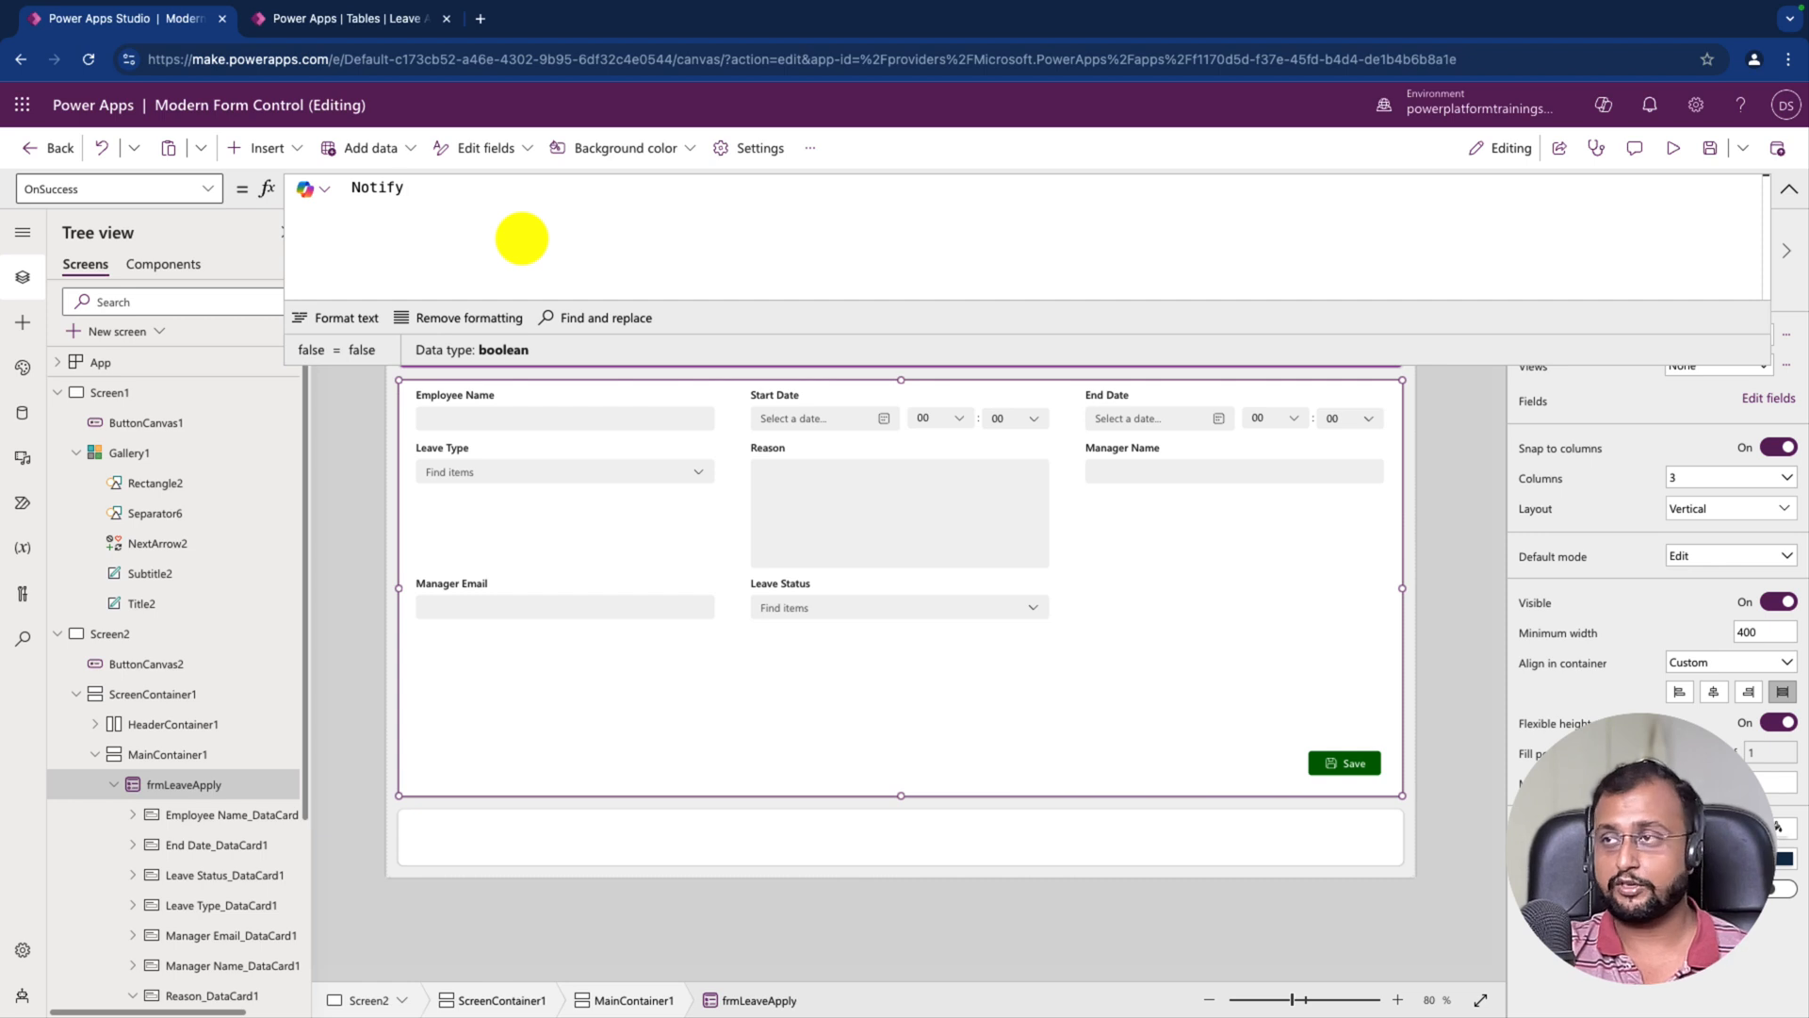
text(()
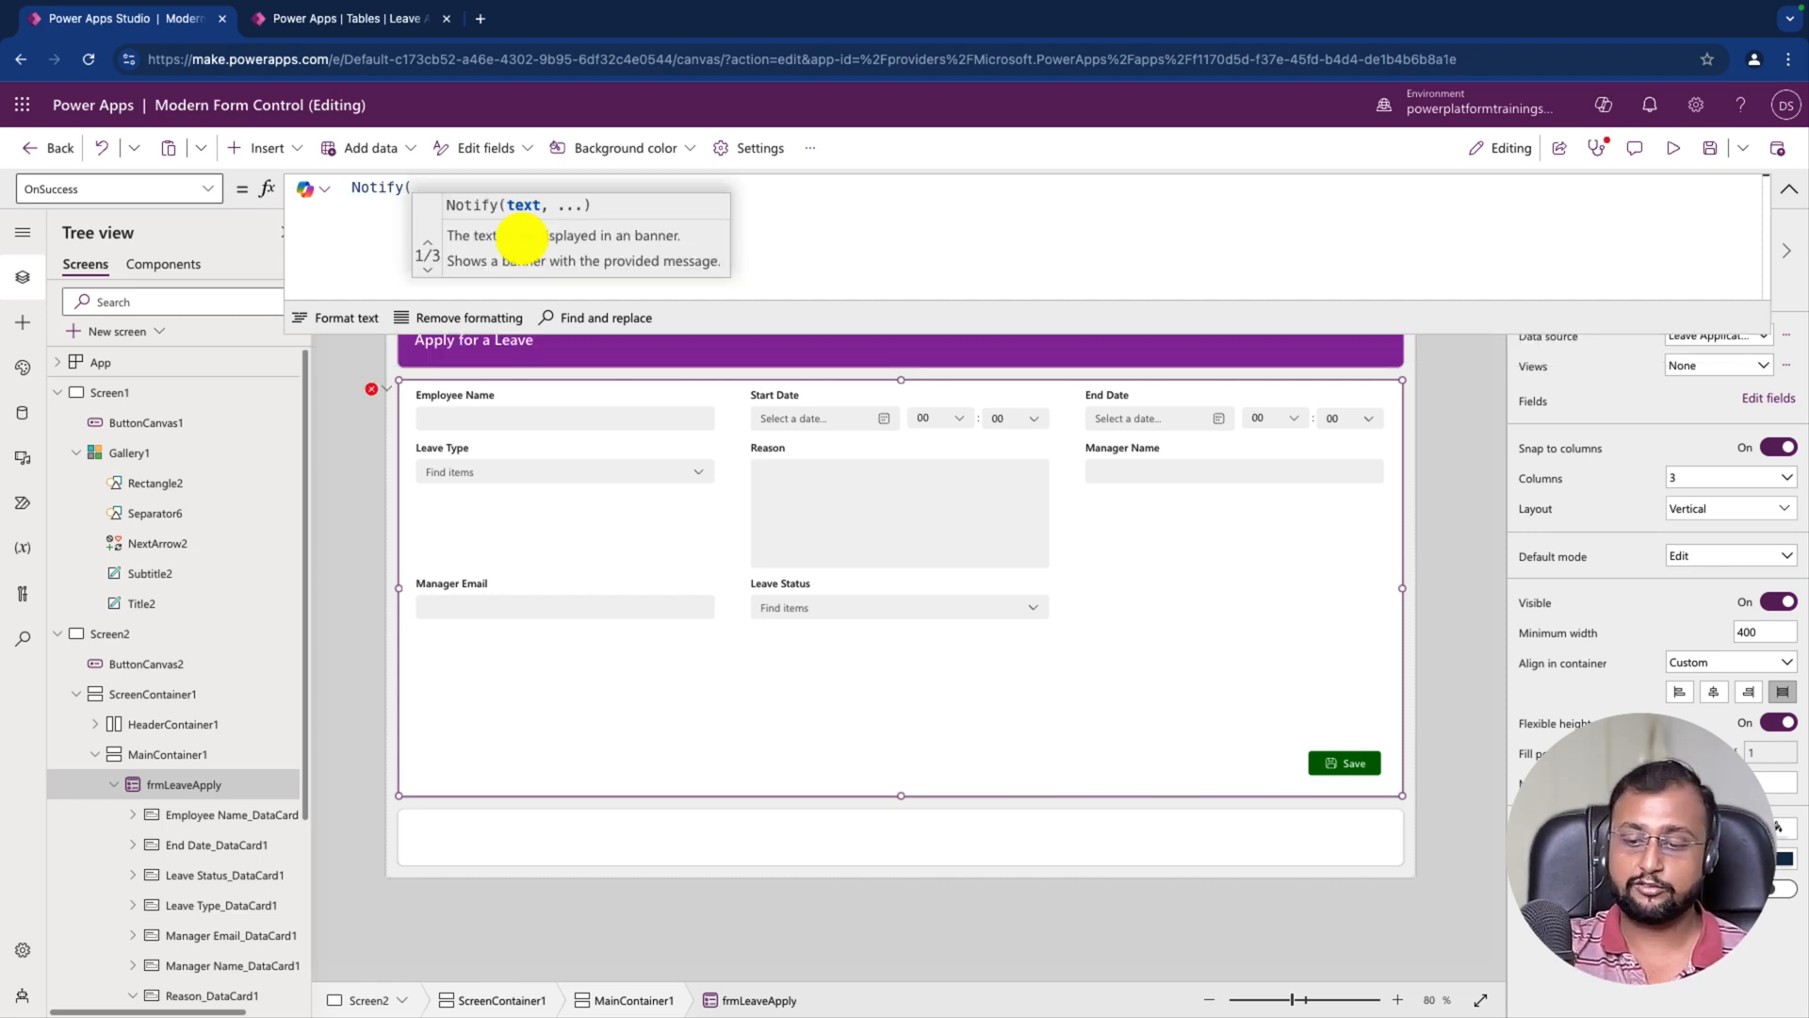
text("Form ha)
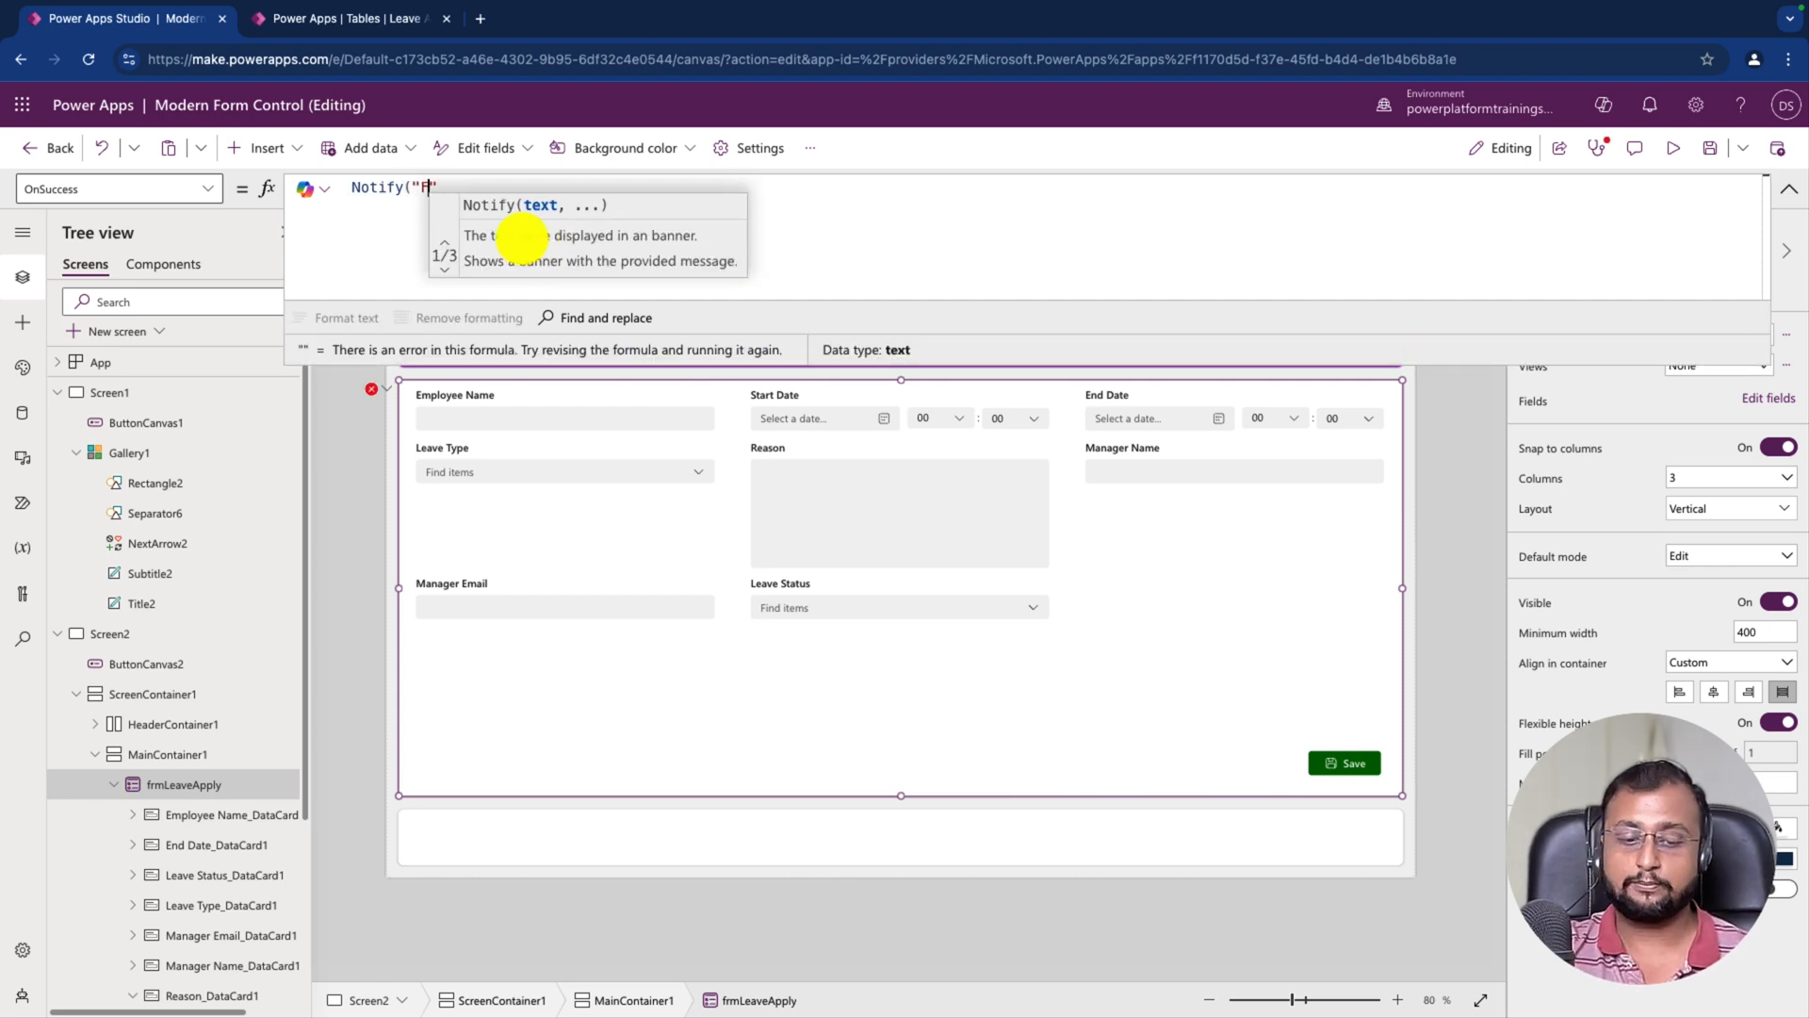
text(s been )
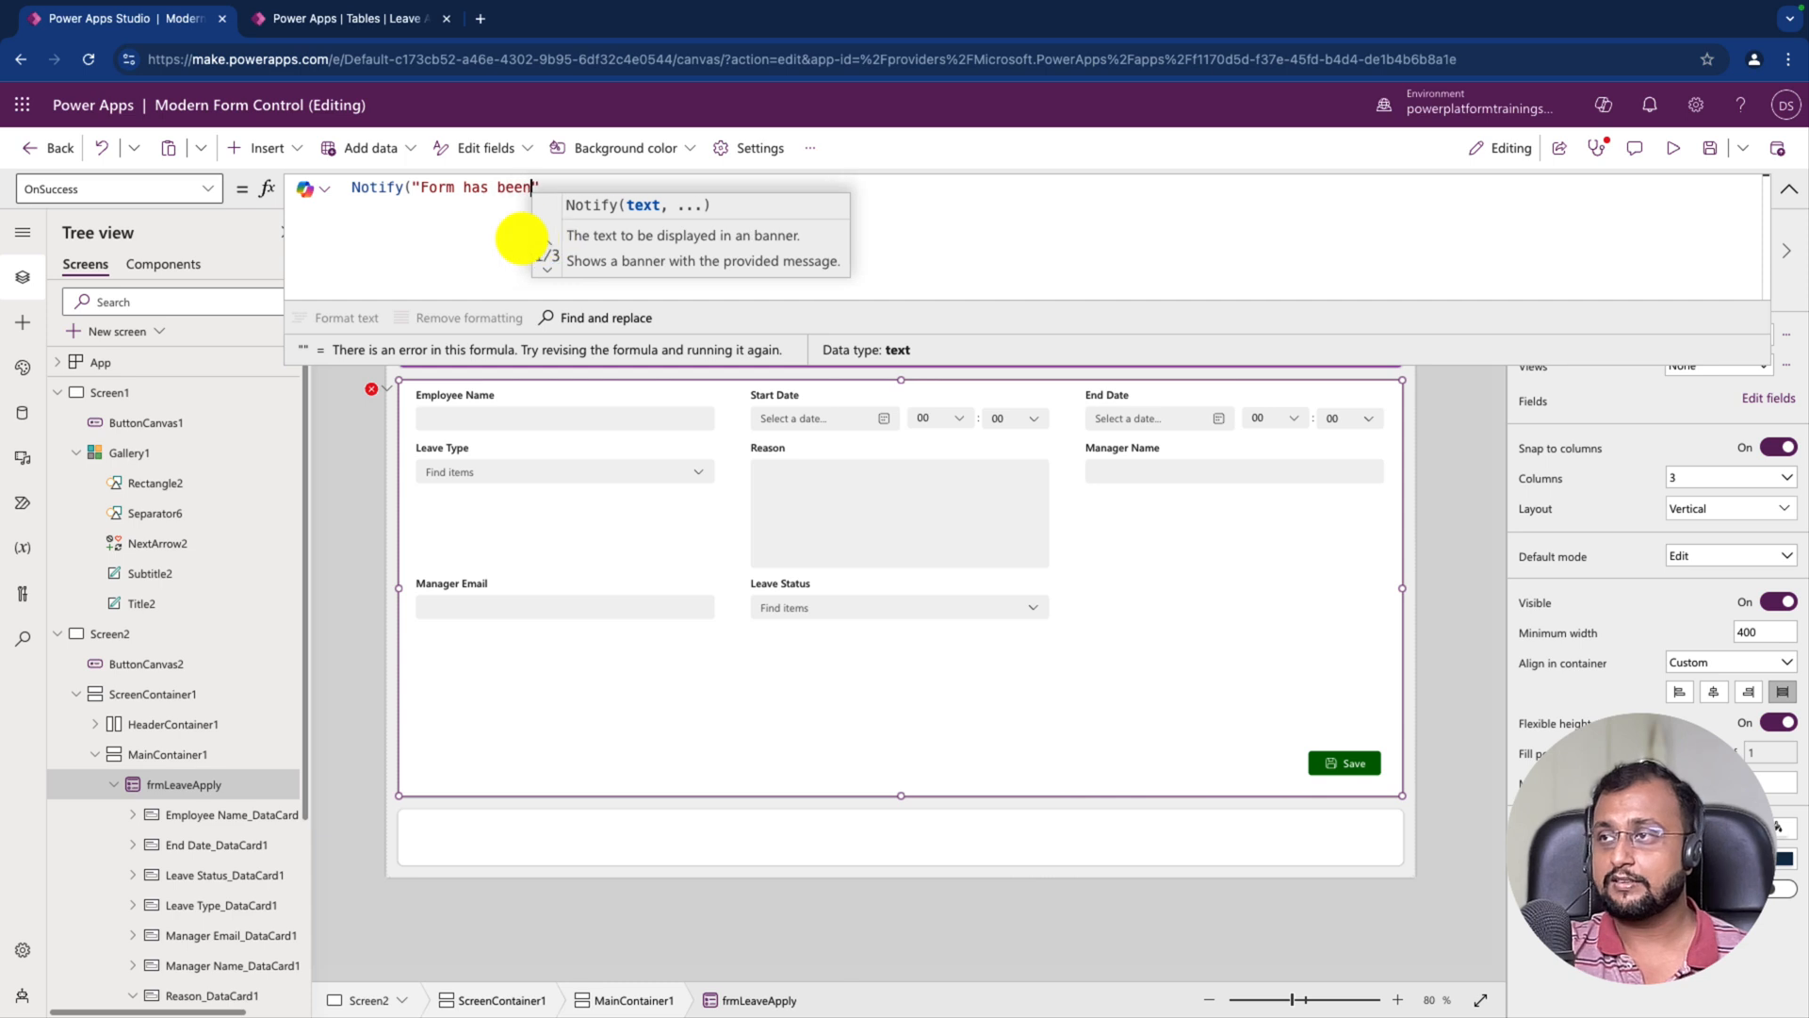
text(submit)
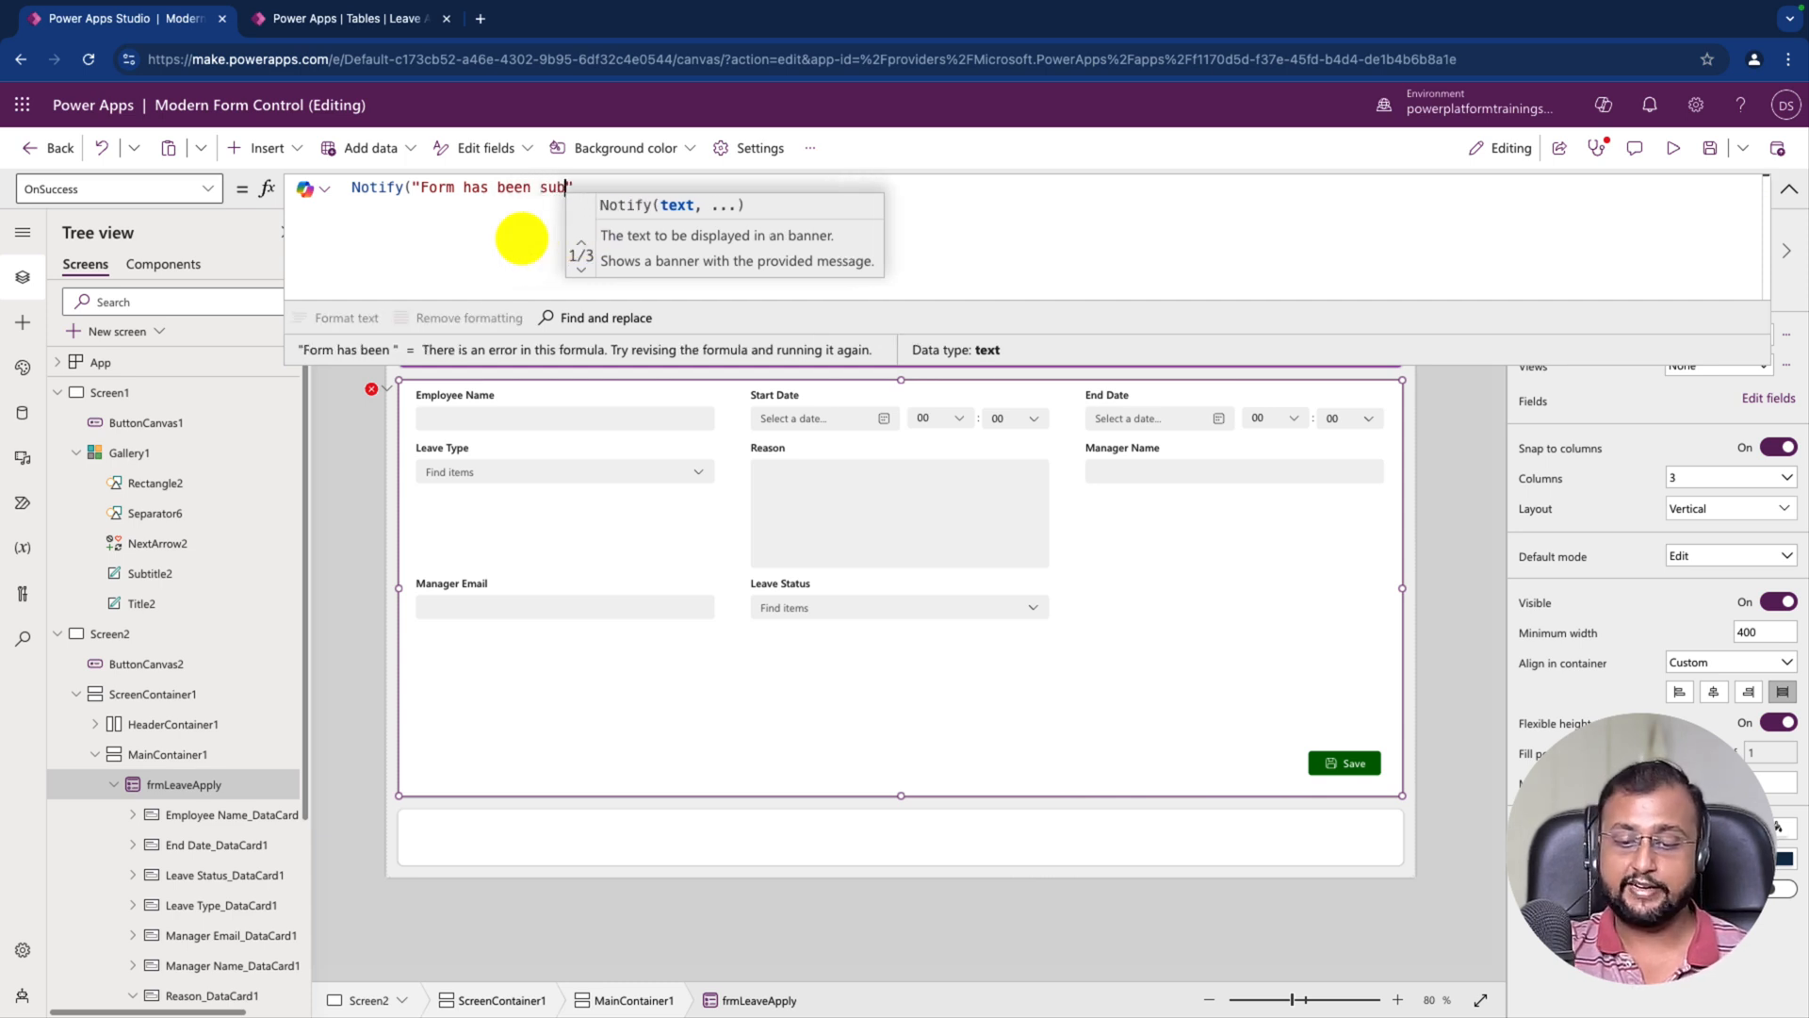
text(ted succe)
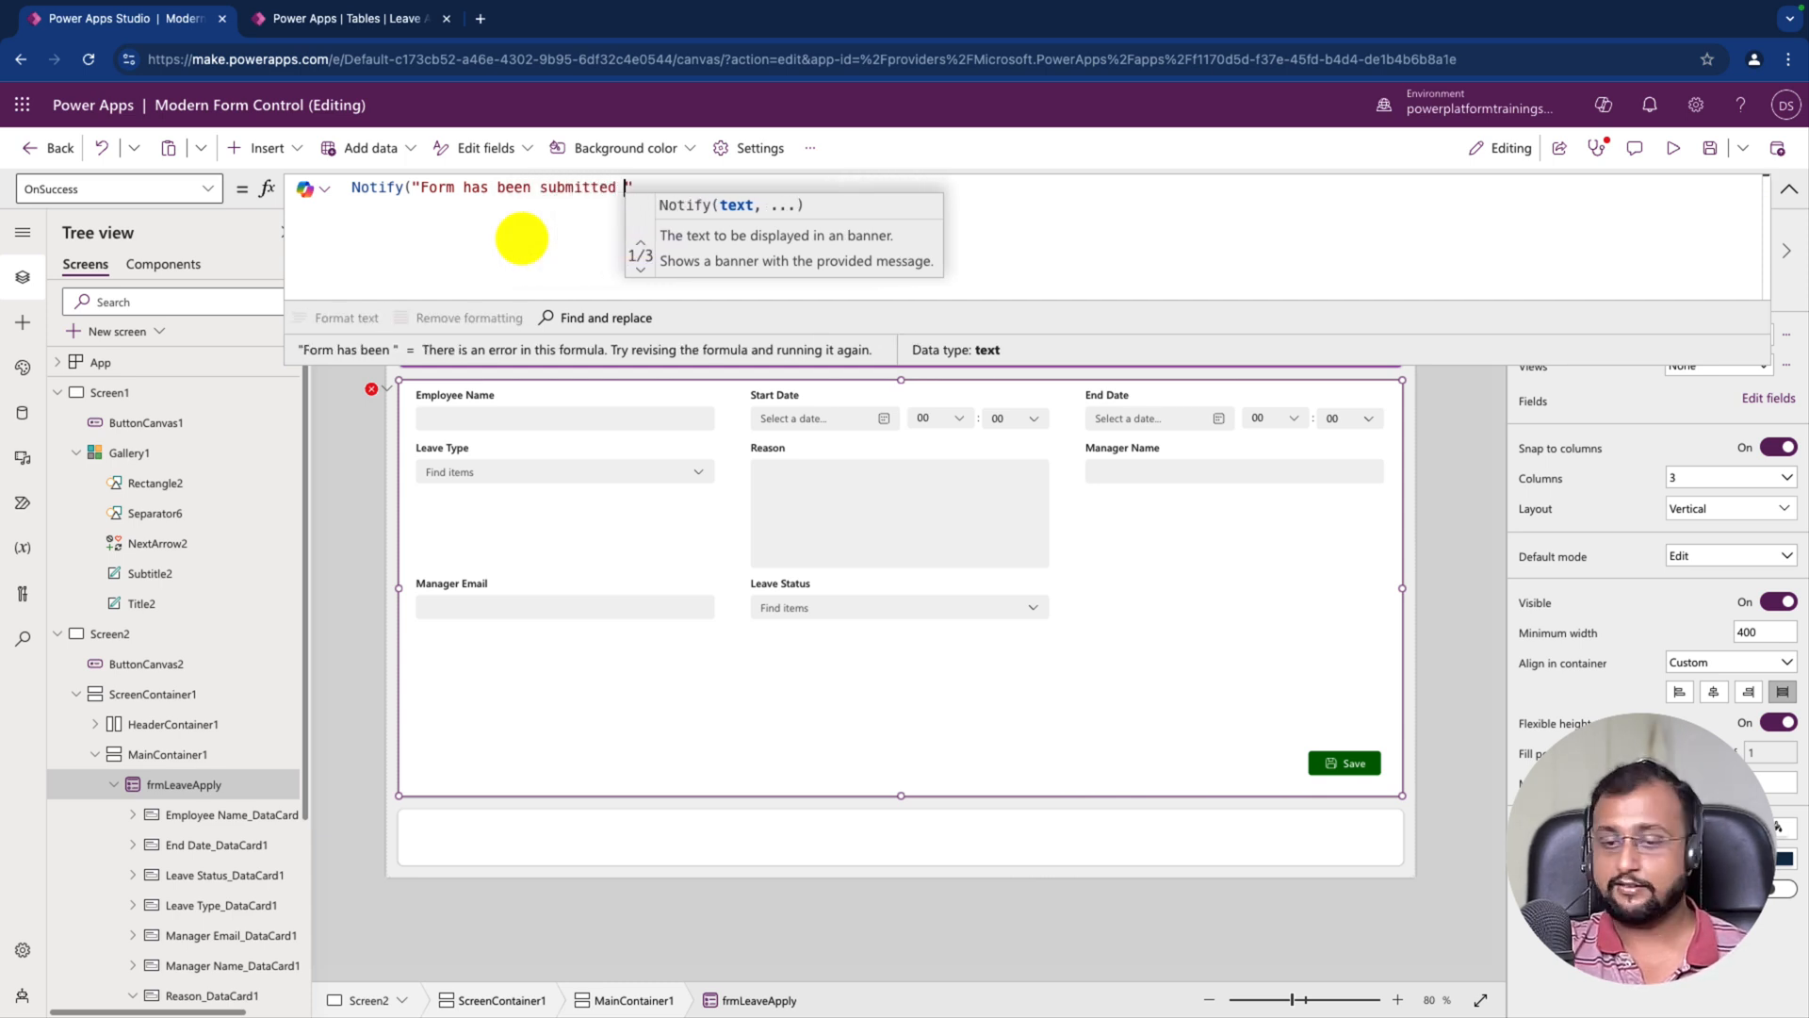
text(ssfull)
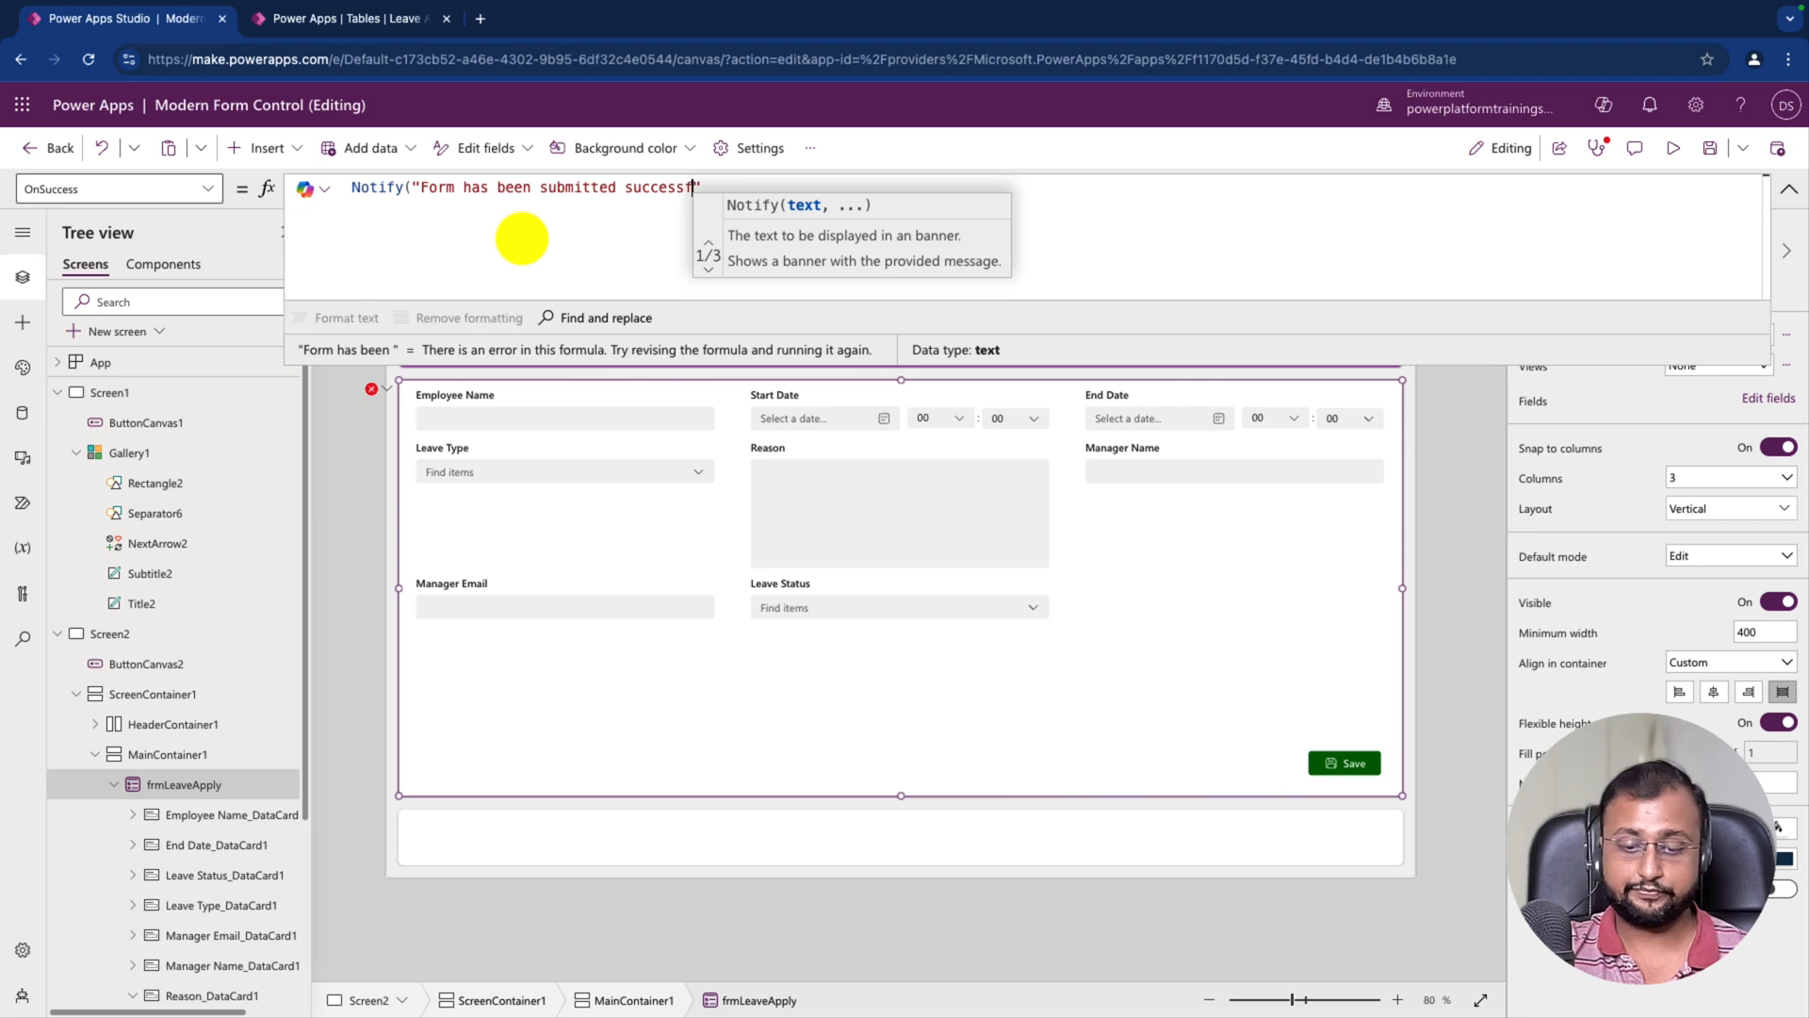
text(y..")
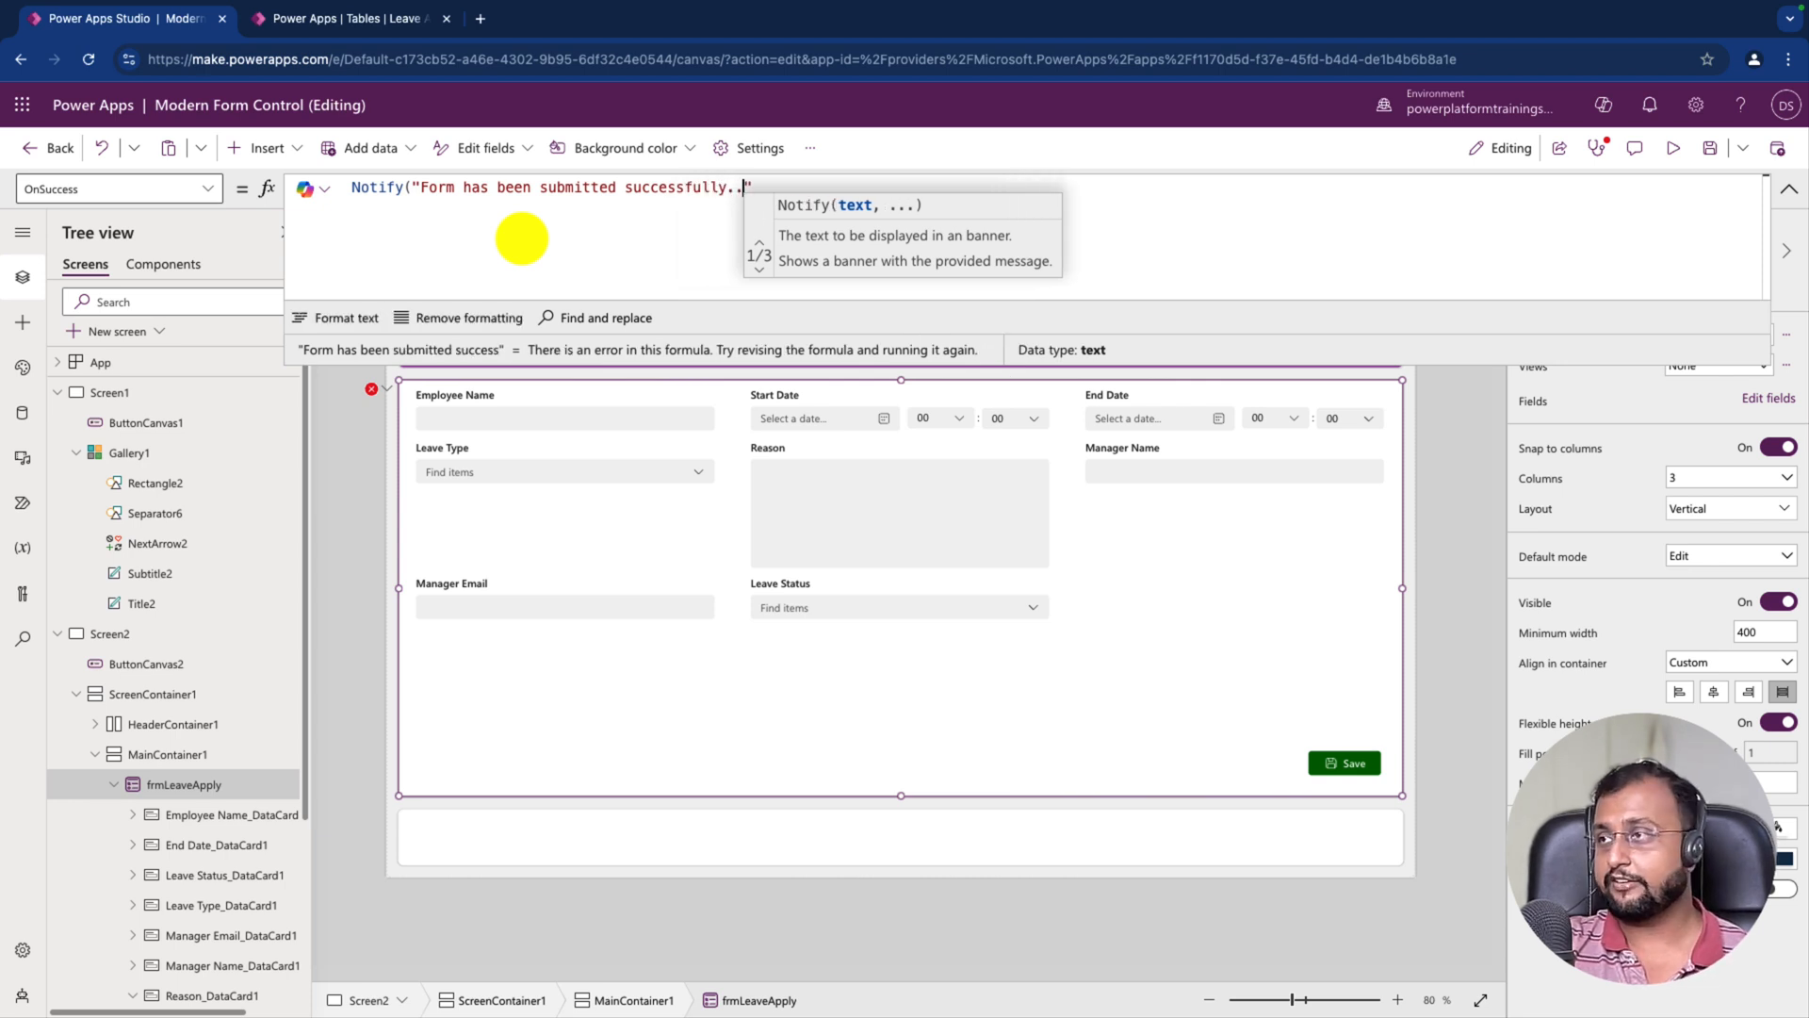
text(,)
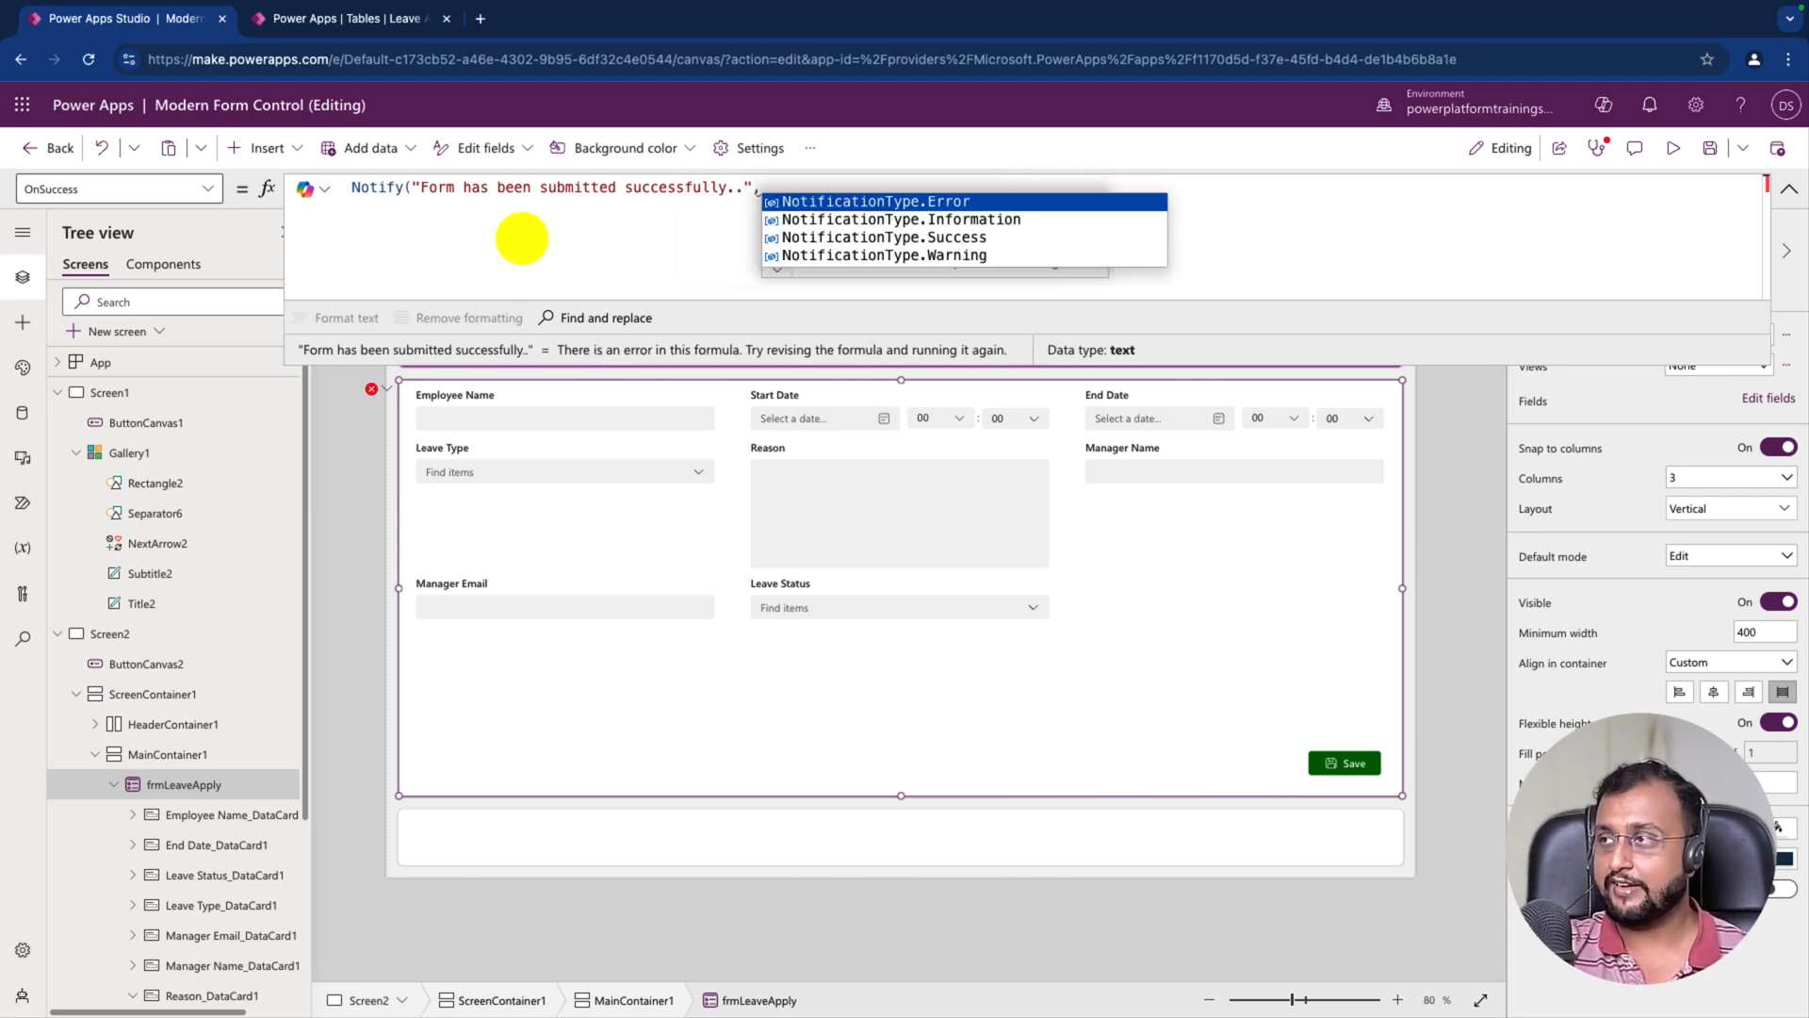
key(Down)
key(Down)
key(Tab)
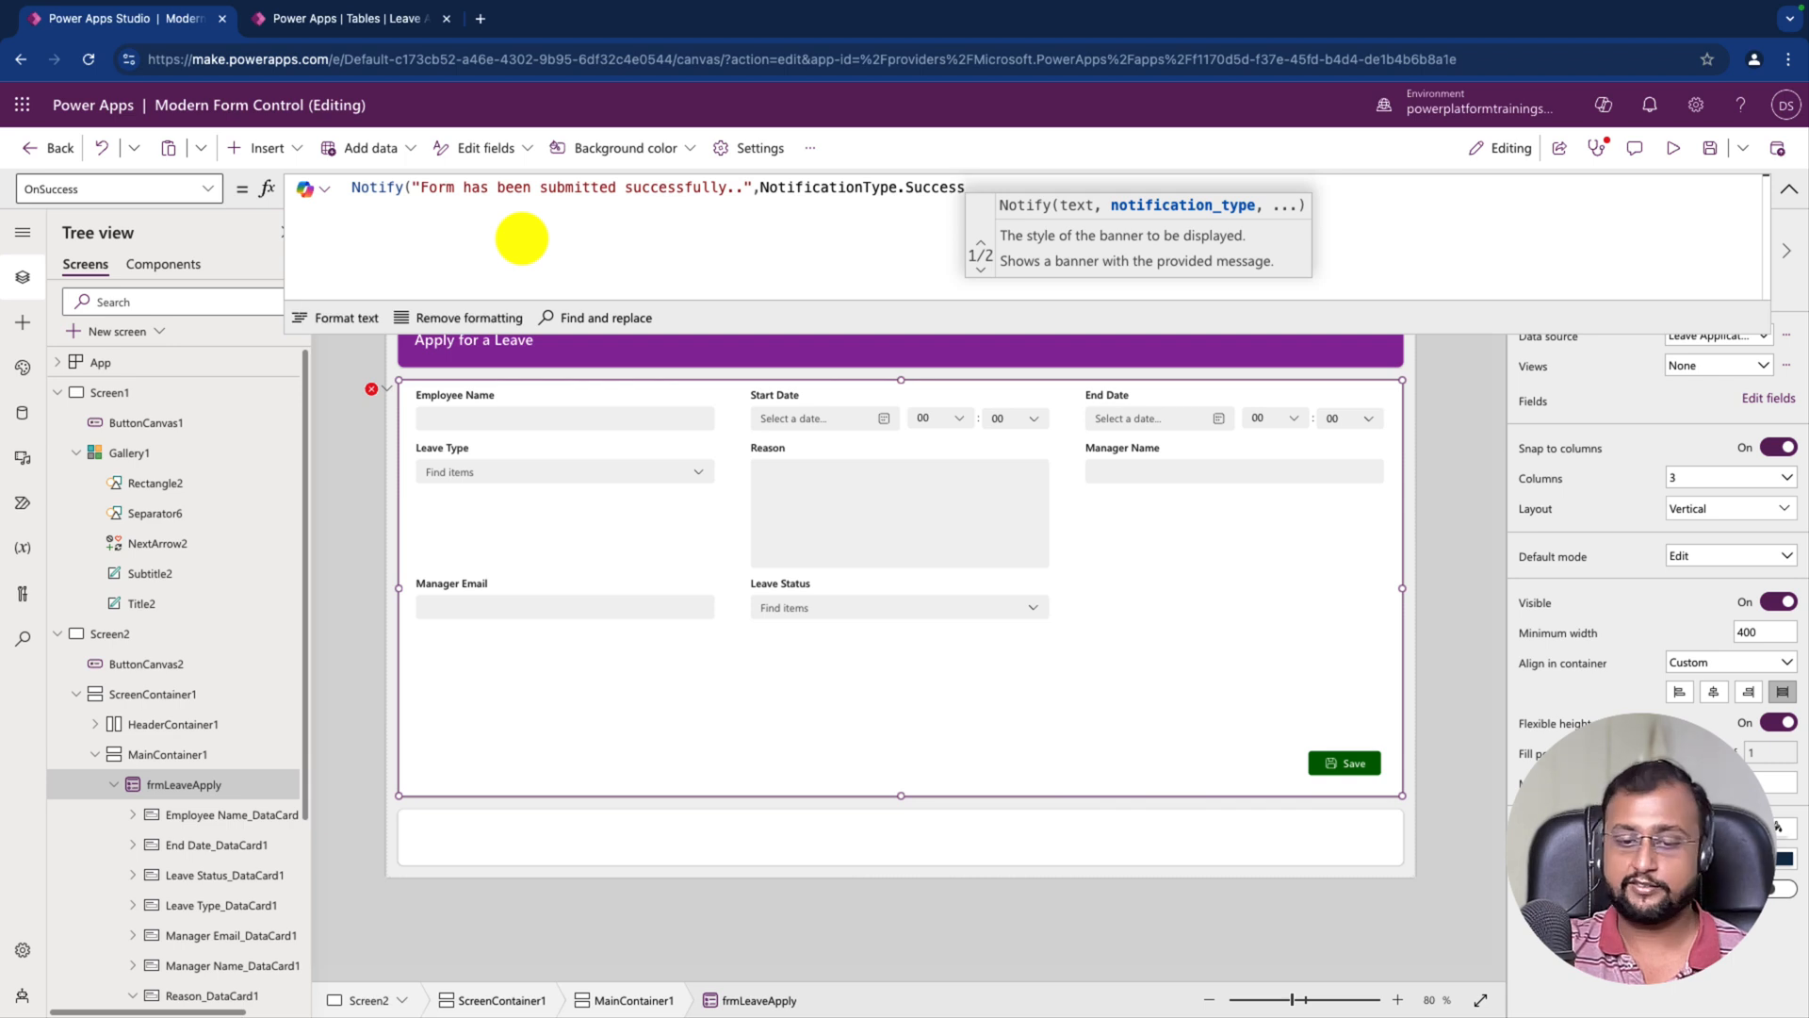
text();)
Step: Add Navigate(Screen1); on a new line of the OnSuccess formula
key(shift+Return)
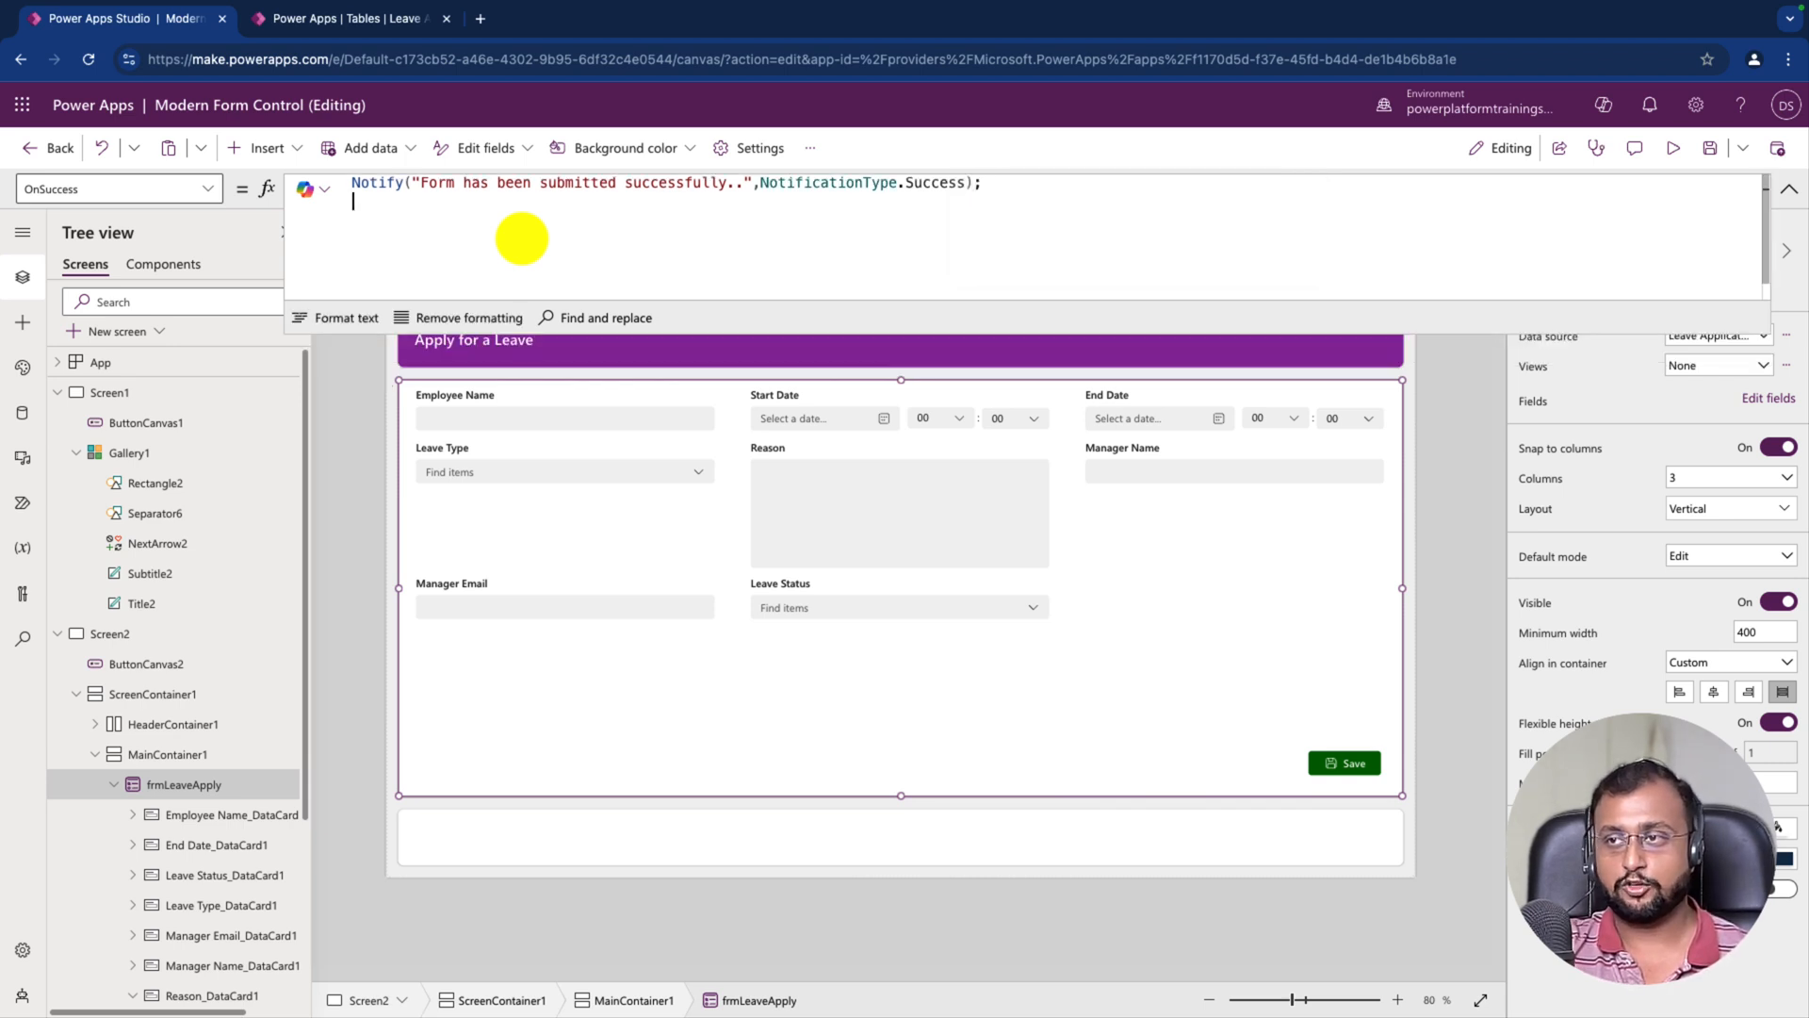
text(N)
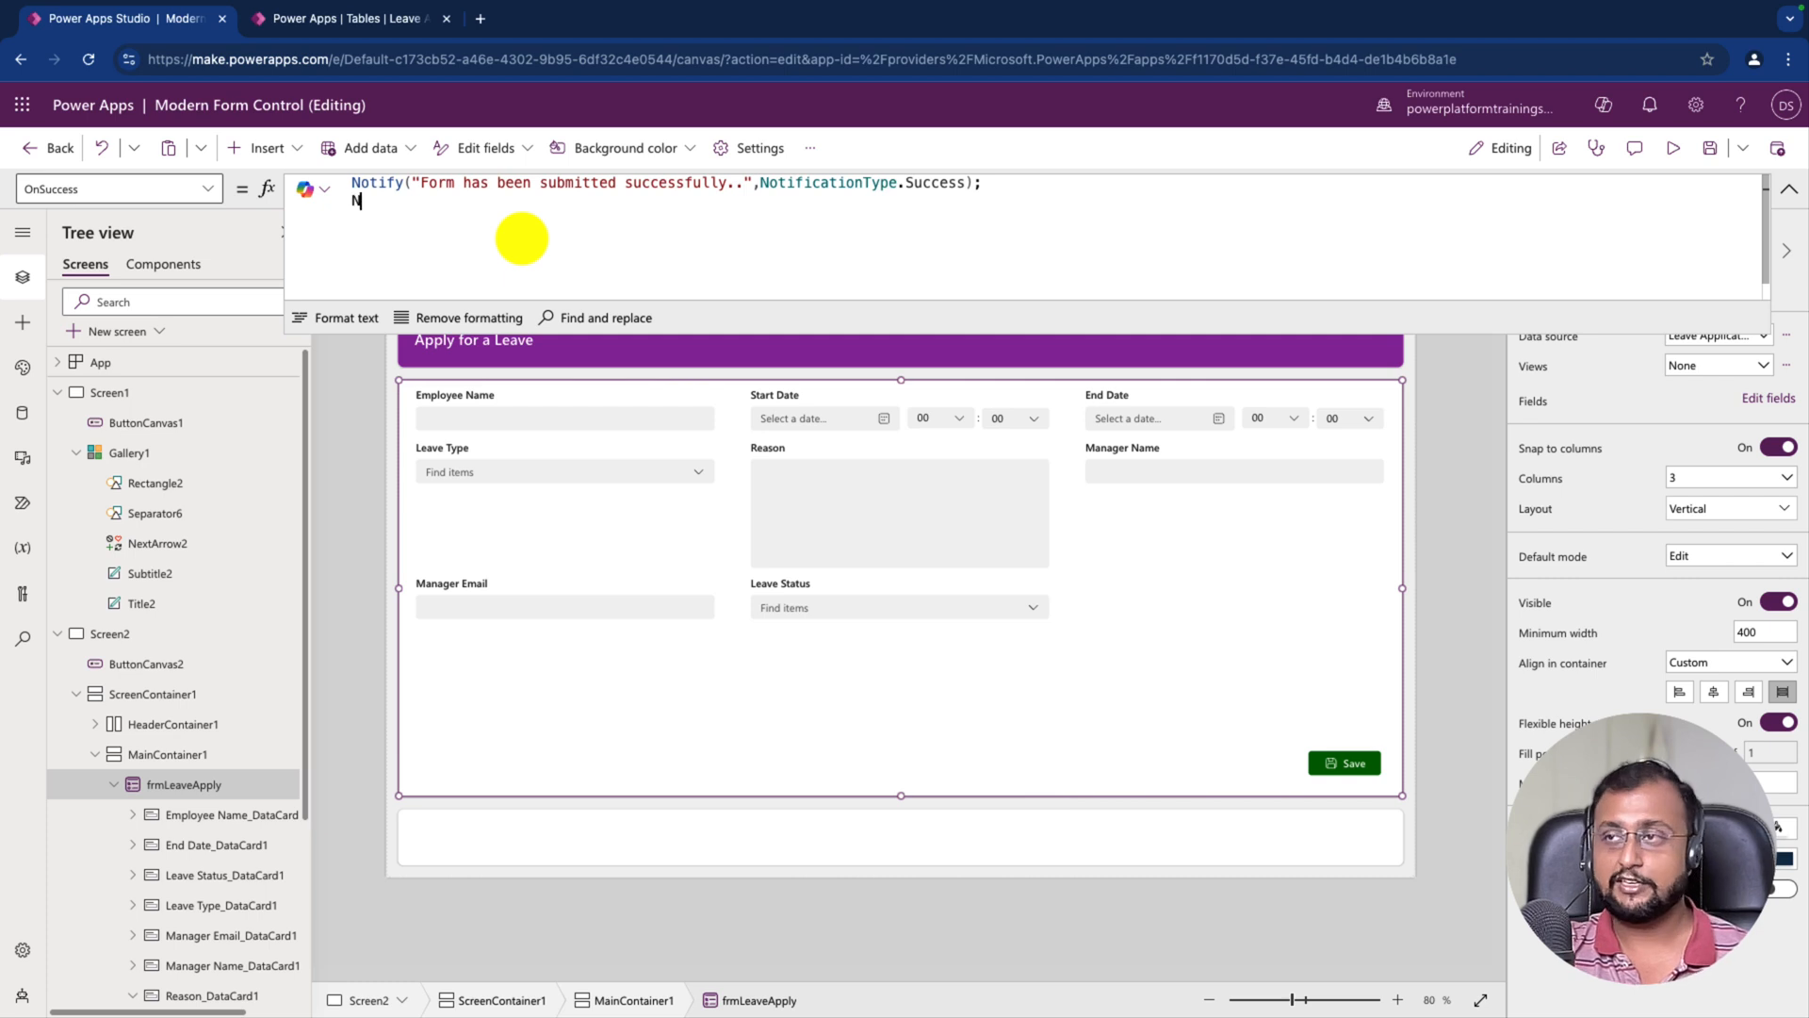
text(a)
key(Tab)
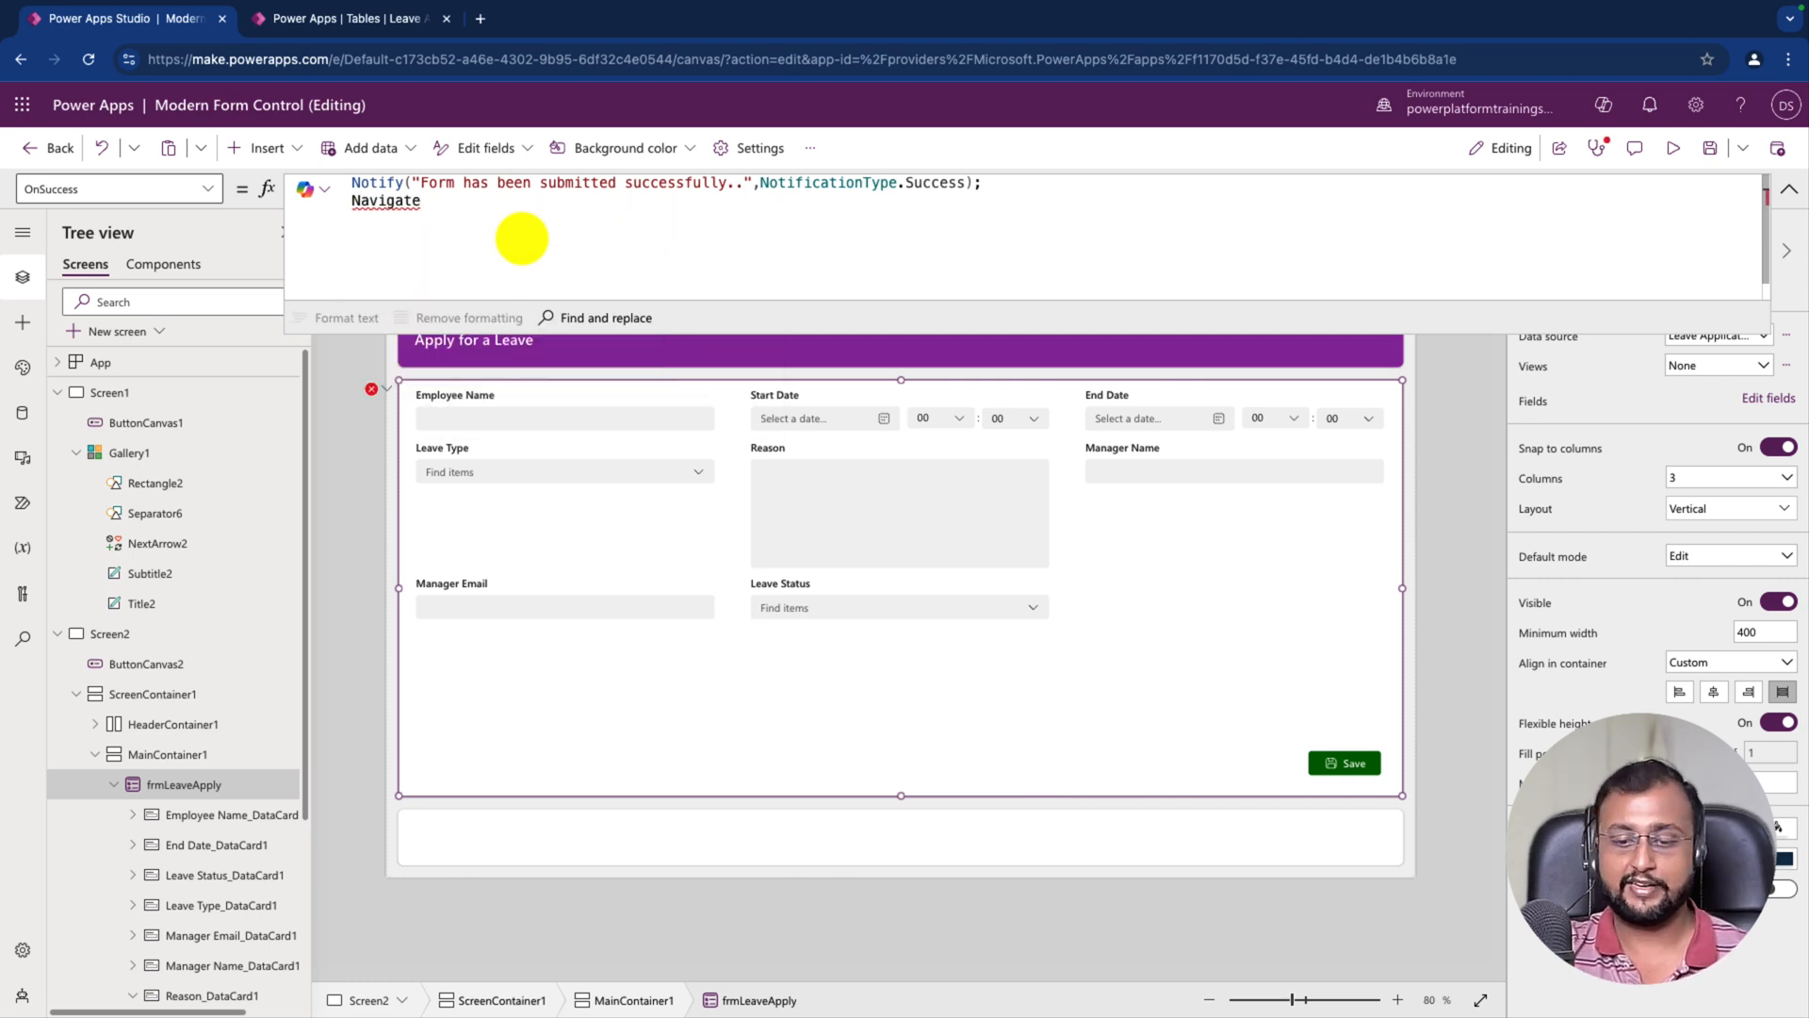
text((Screen1)
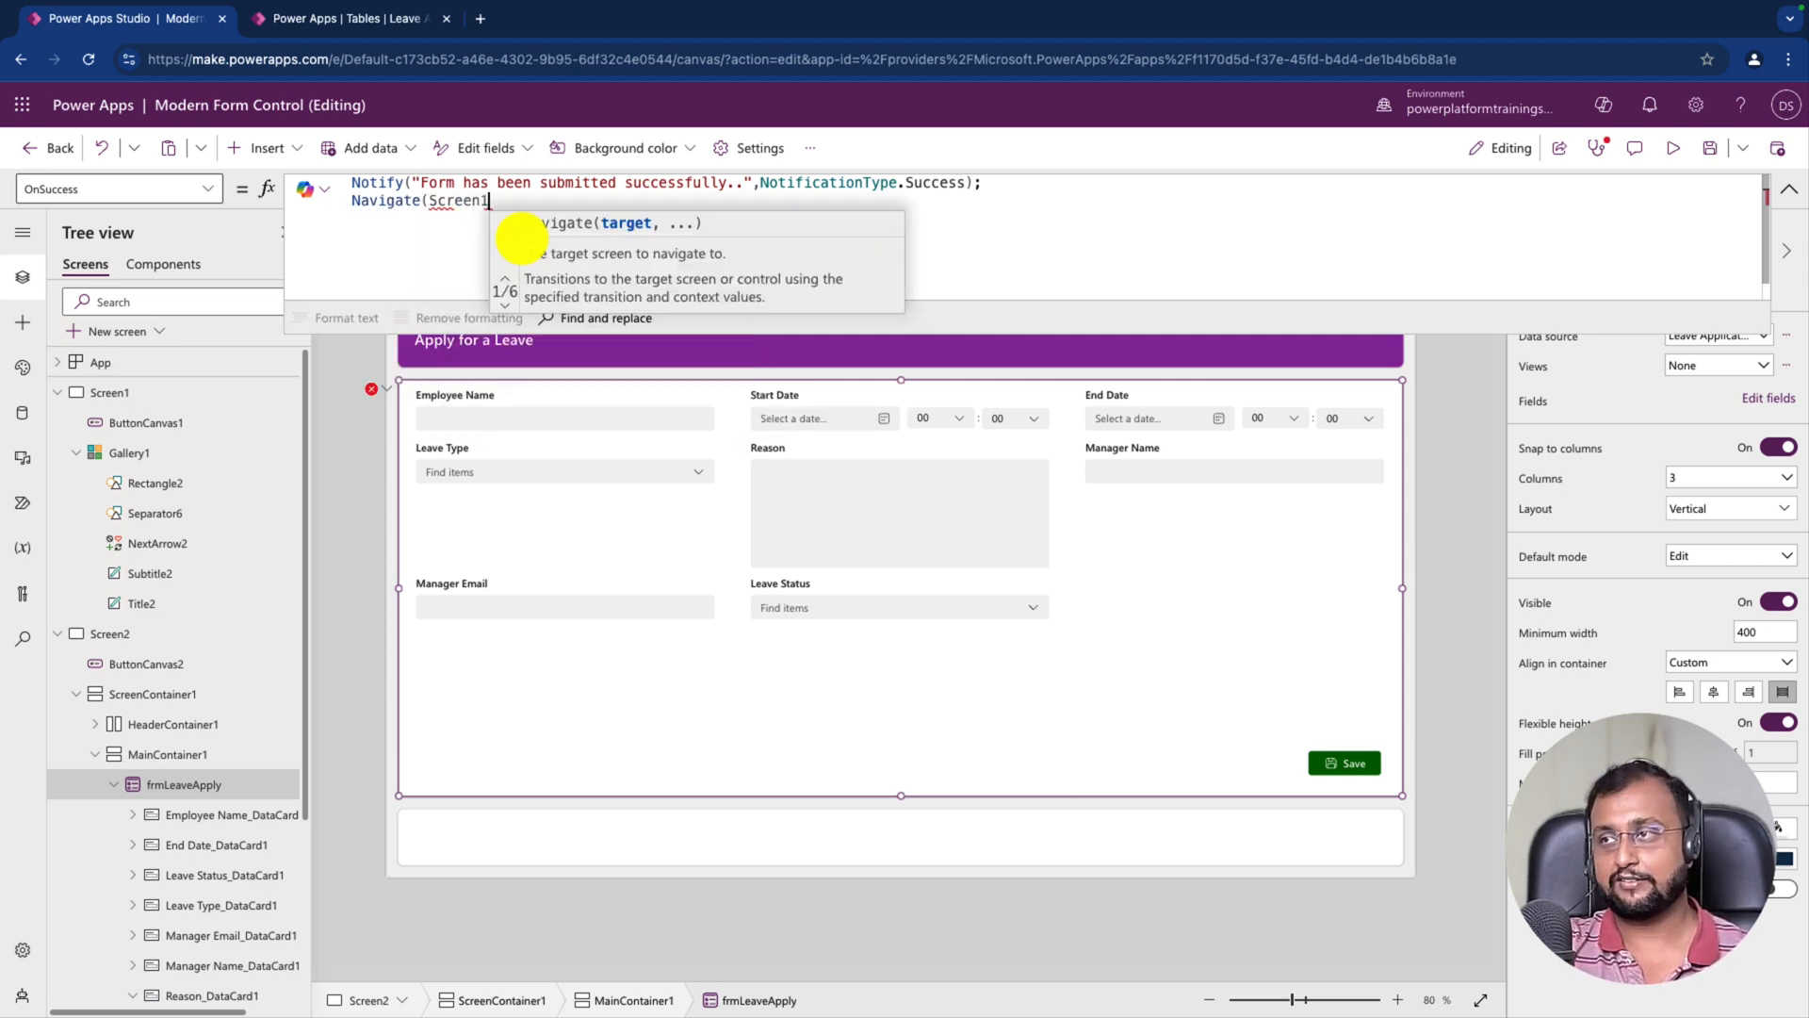
text();)
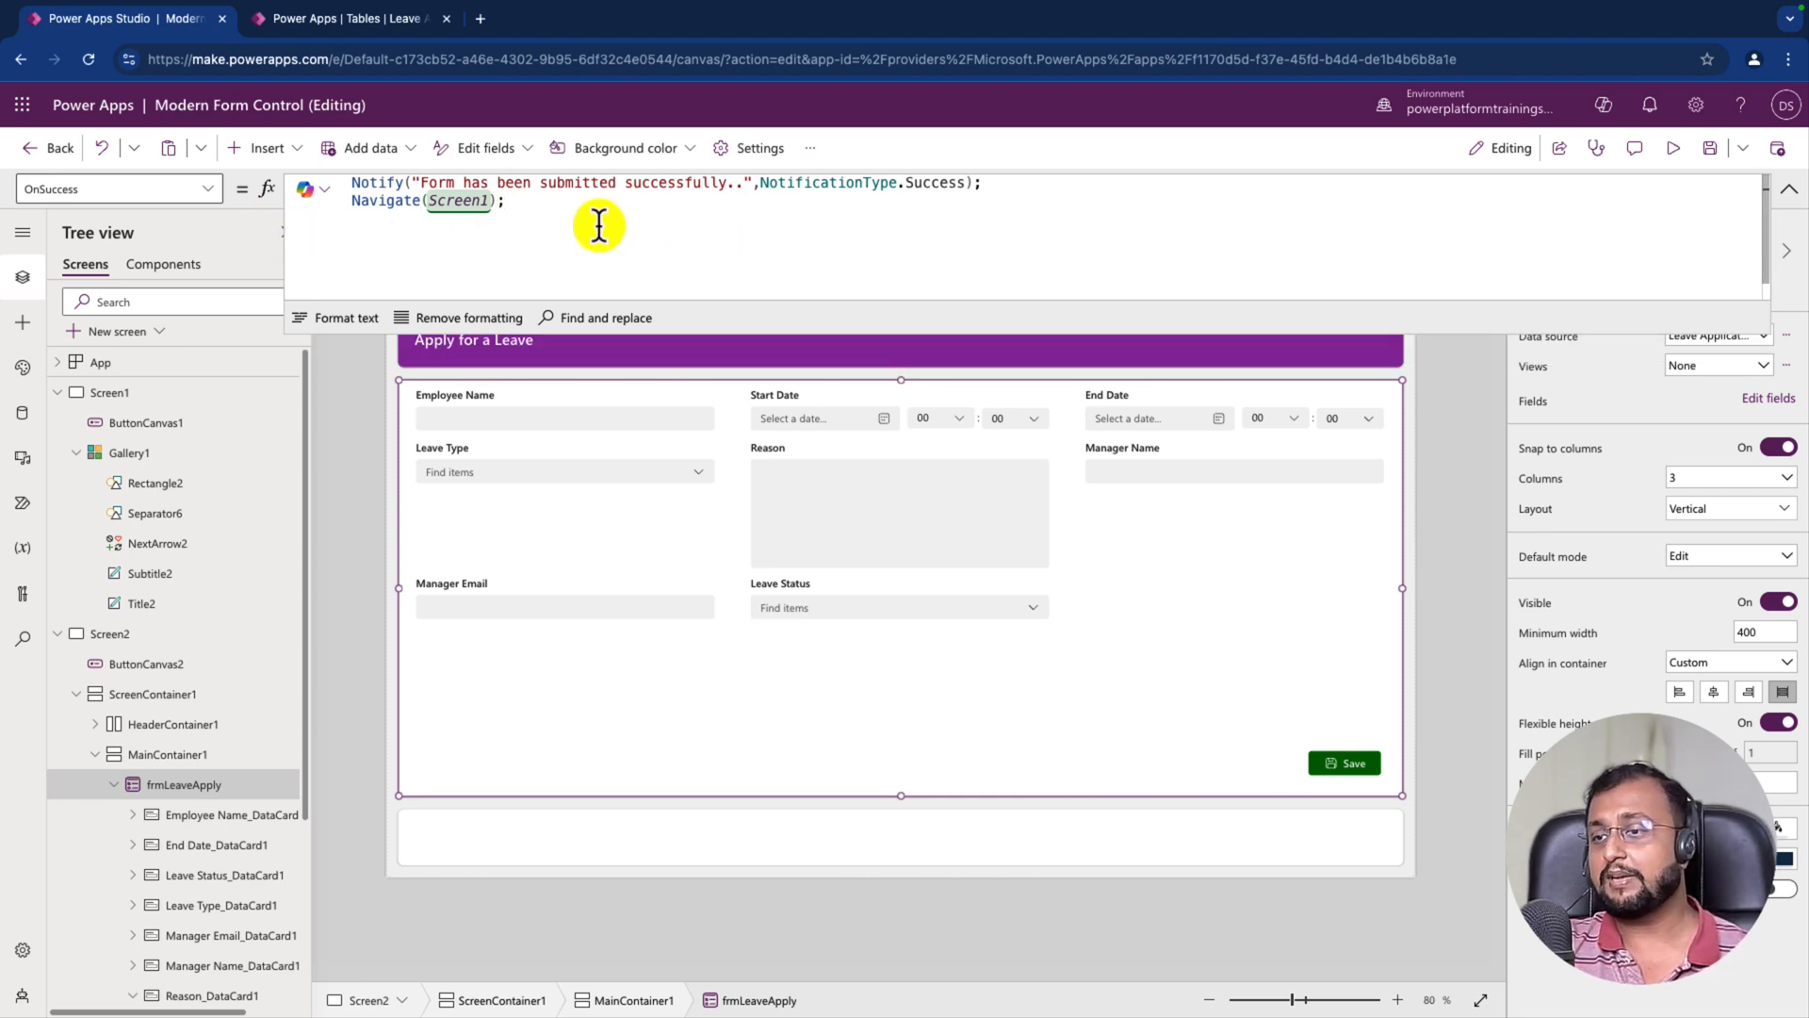
Step: Set frmLeaveApply's OnFailure to Notify("Something went wrong..", NotificationType.Error)
click(209, 190)
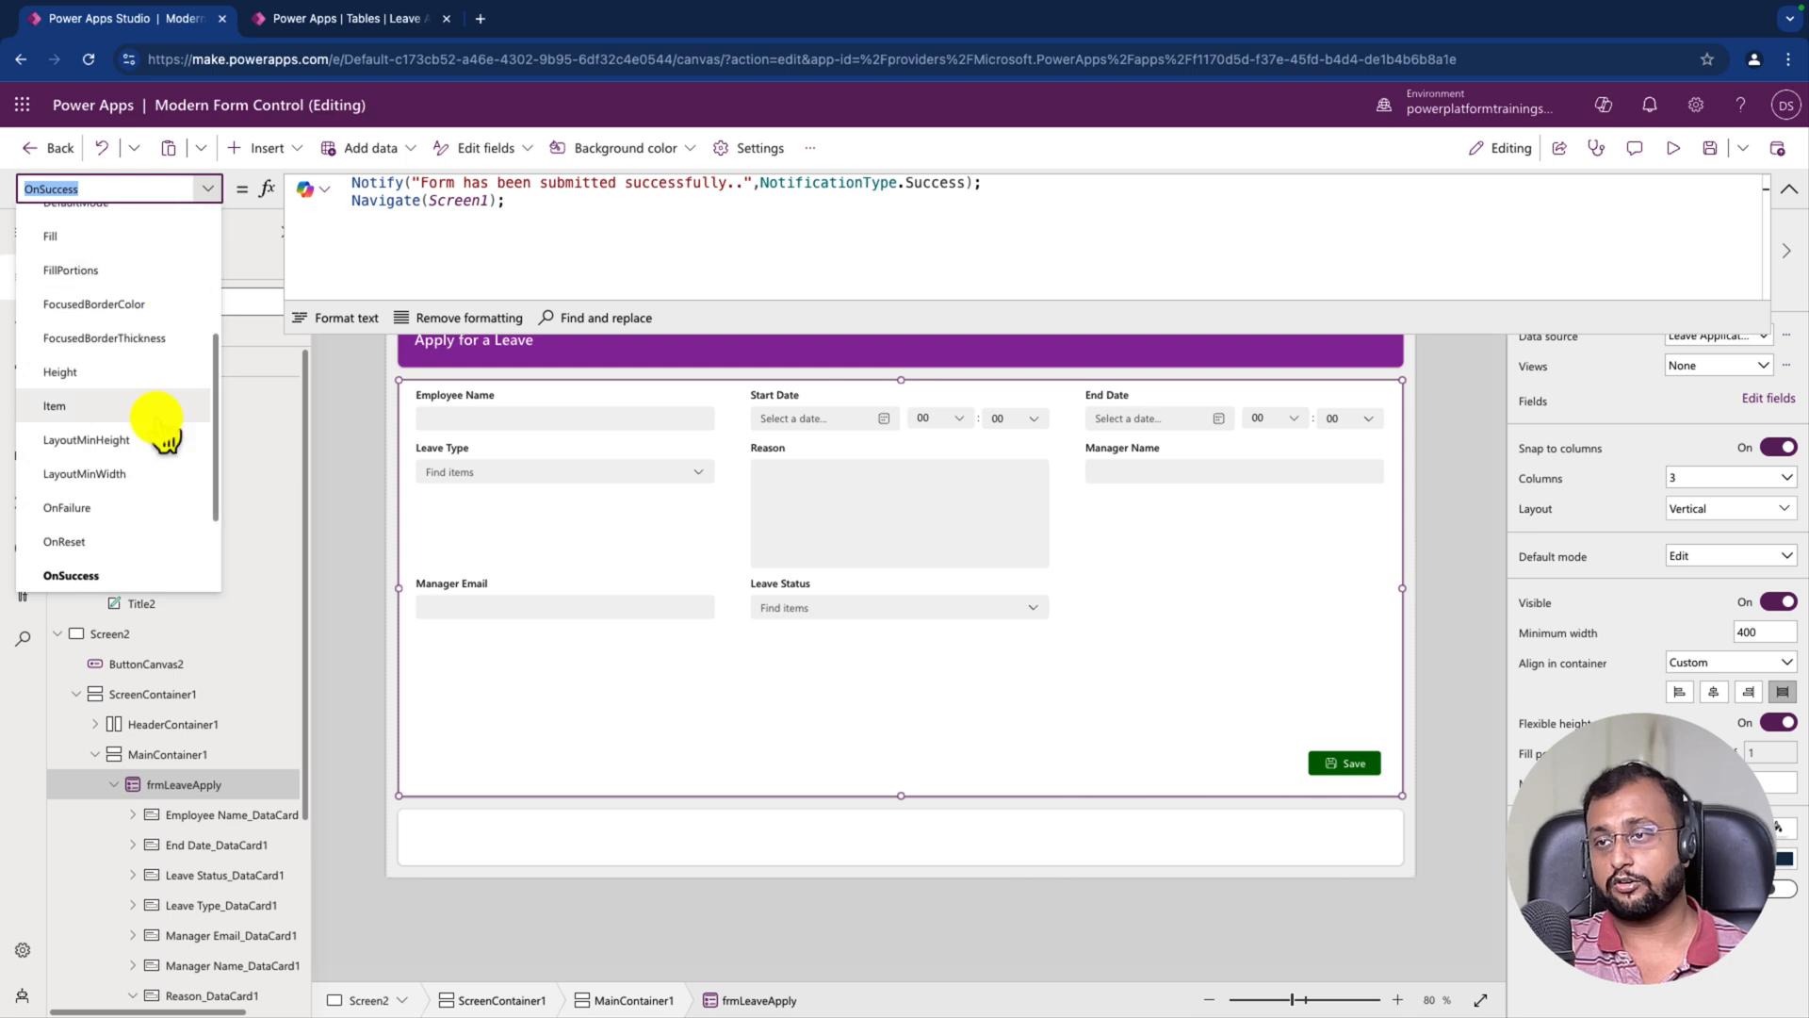
scroll(158, 428, down, 3)
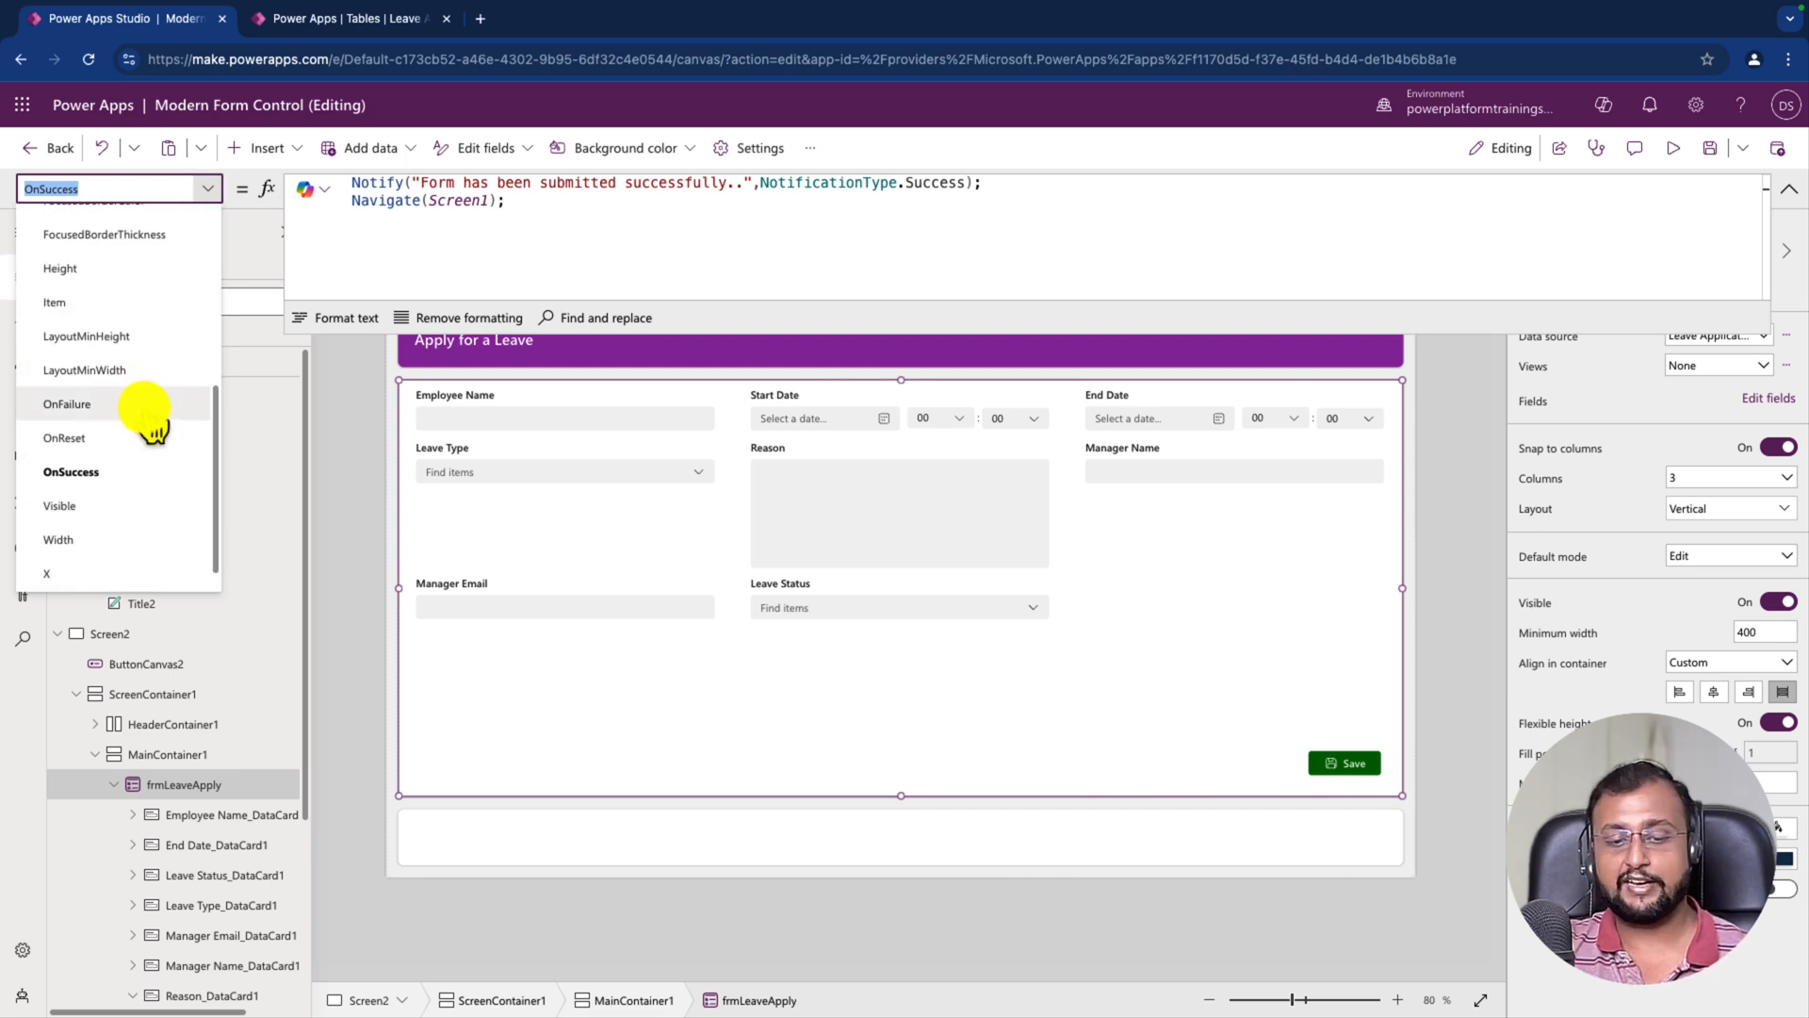
drag(36, 417, 143, 422)
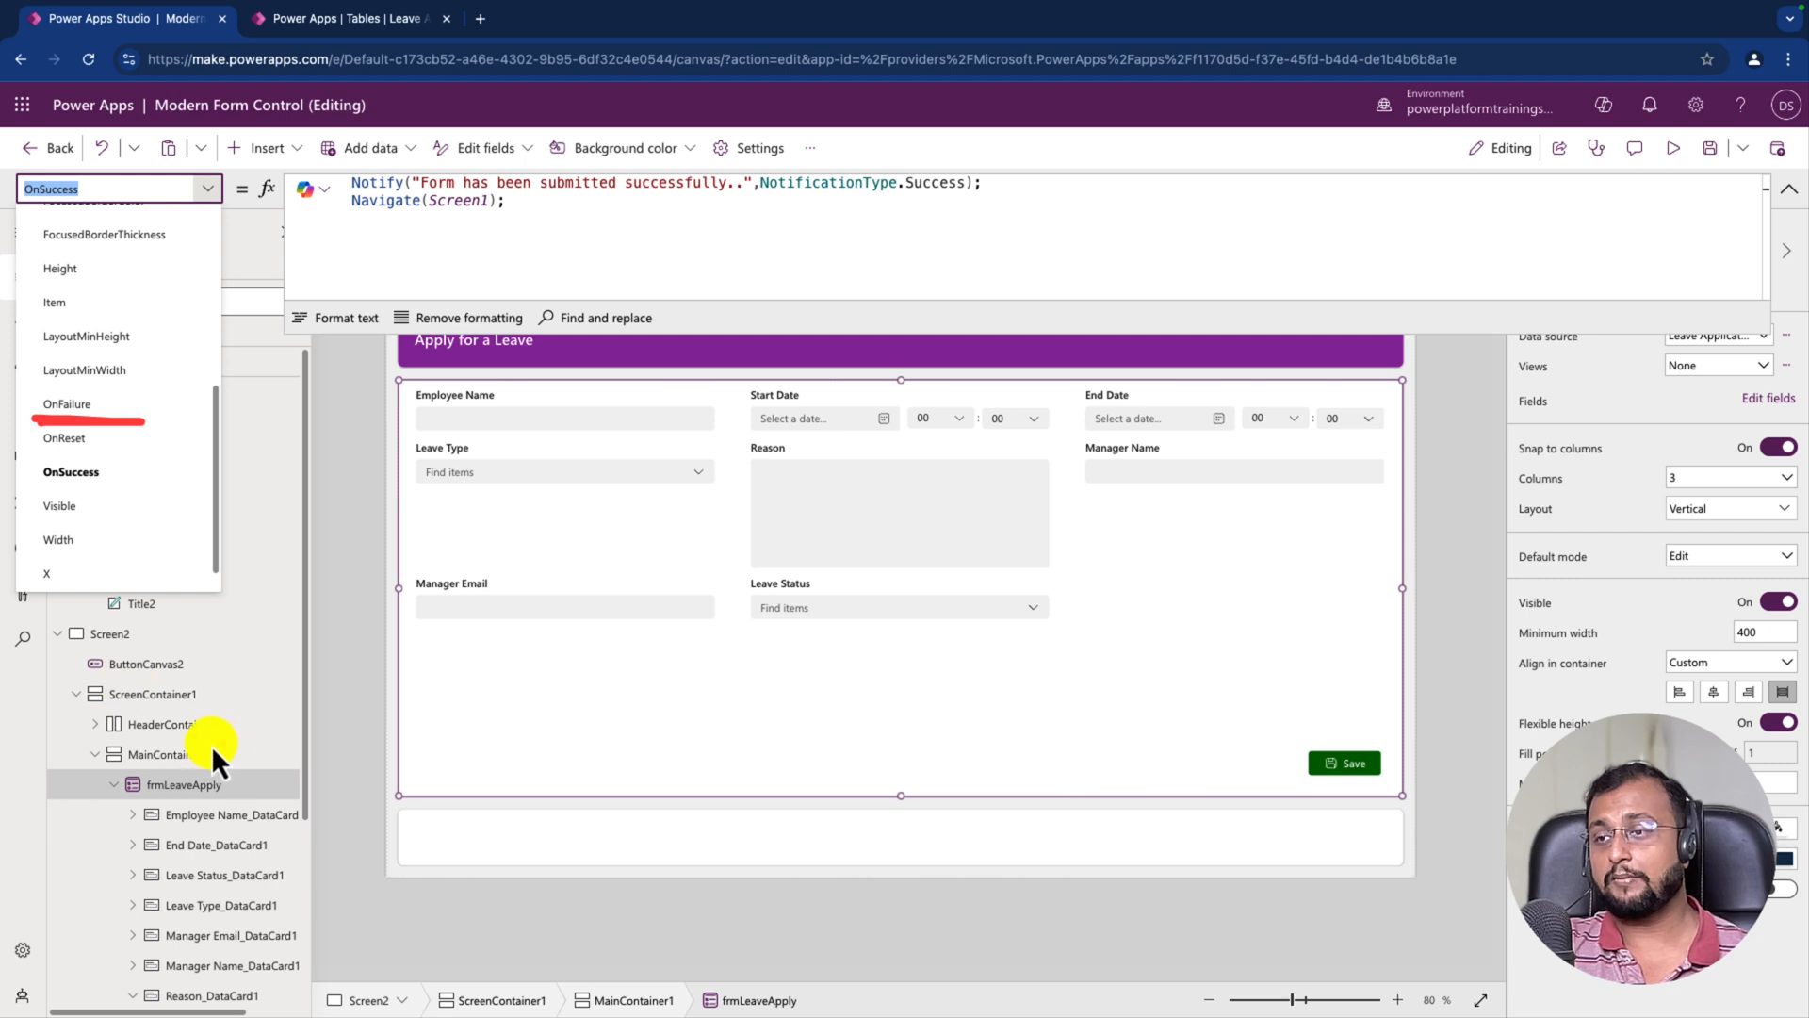
mouse_move(222, 746)
mouse_down()
mouse_move(293, 789)
mouse_move(139, 753)
mouse_up()
drag(24, 427, 164, 415)
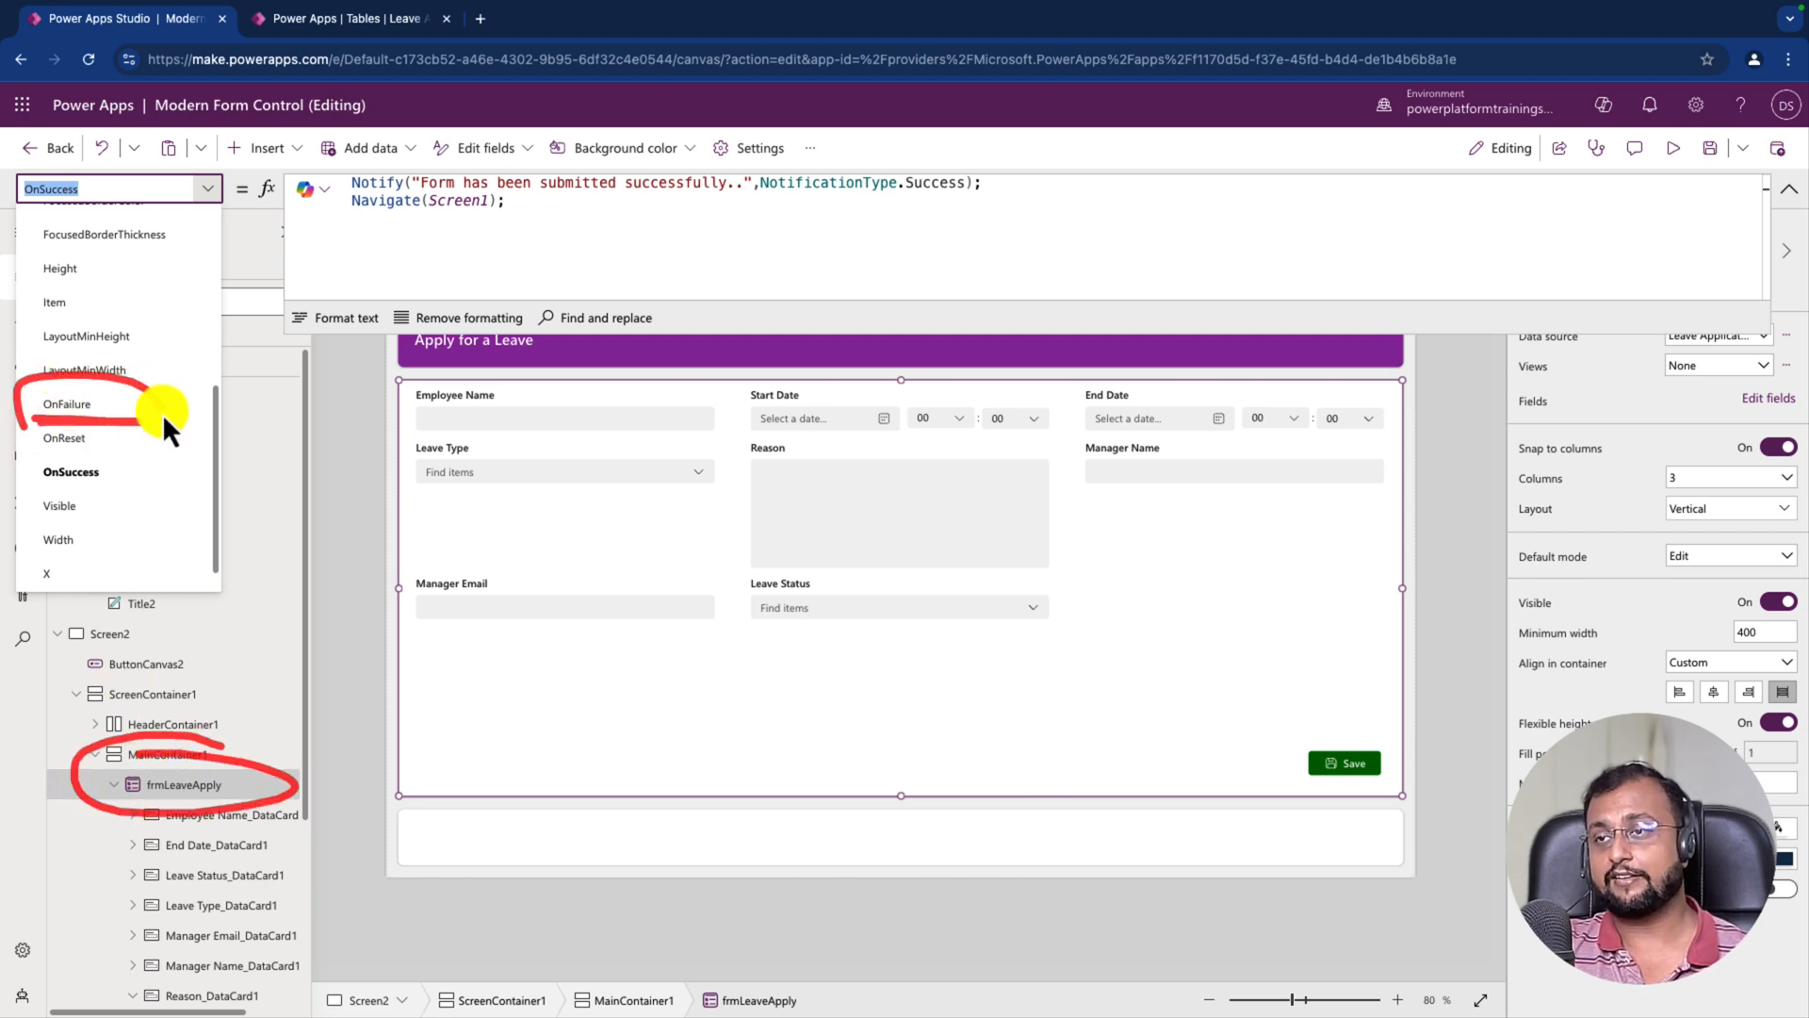
key(Escape)
click(62, 409)
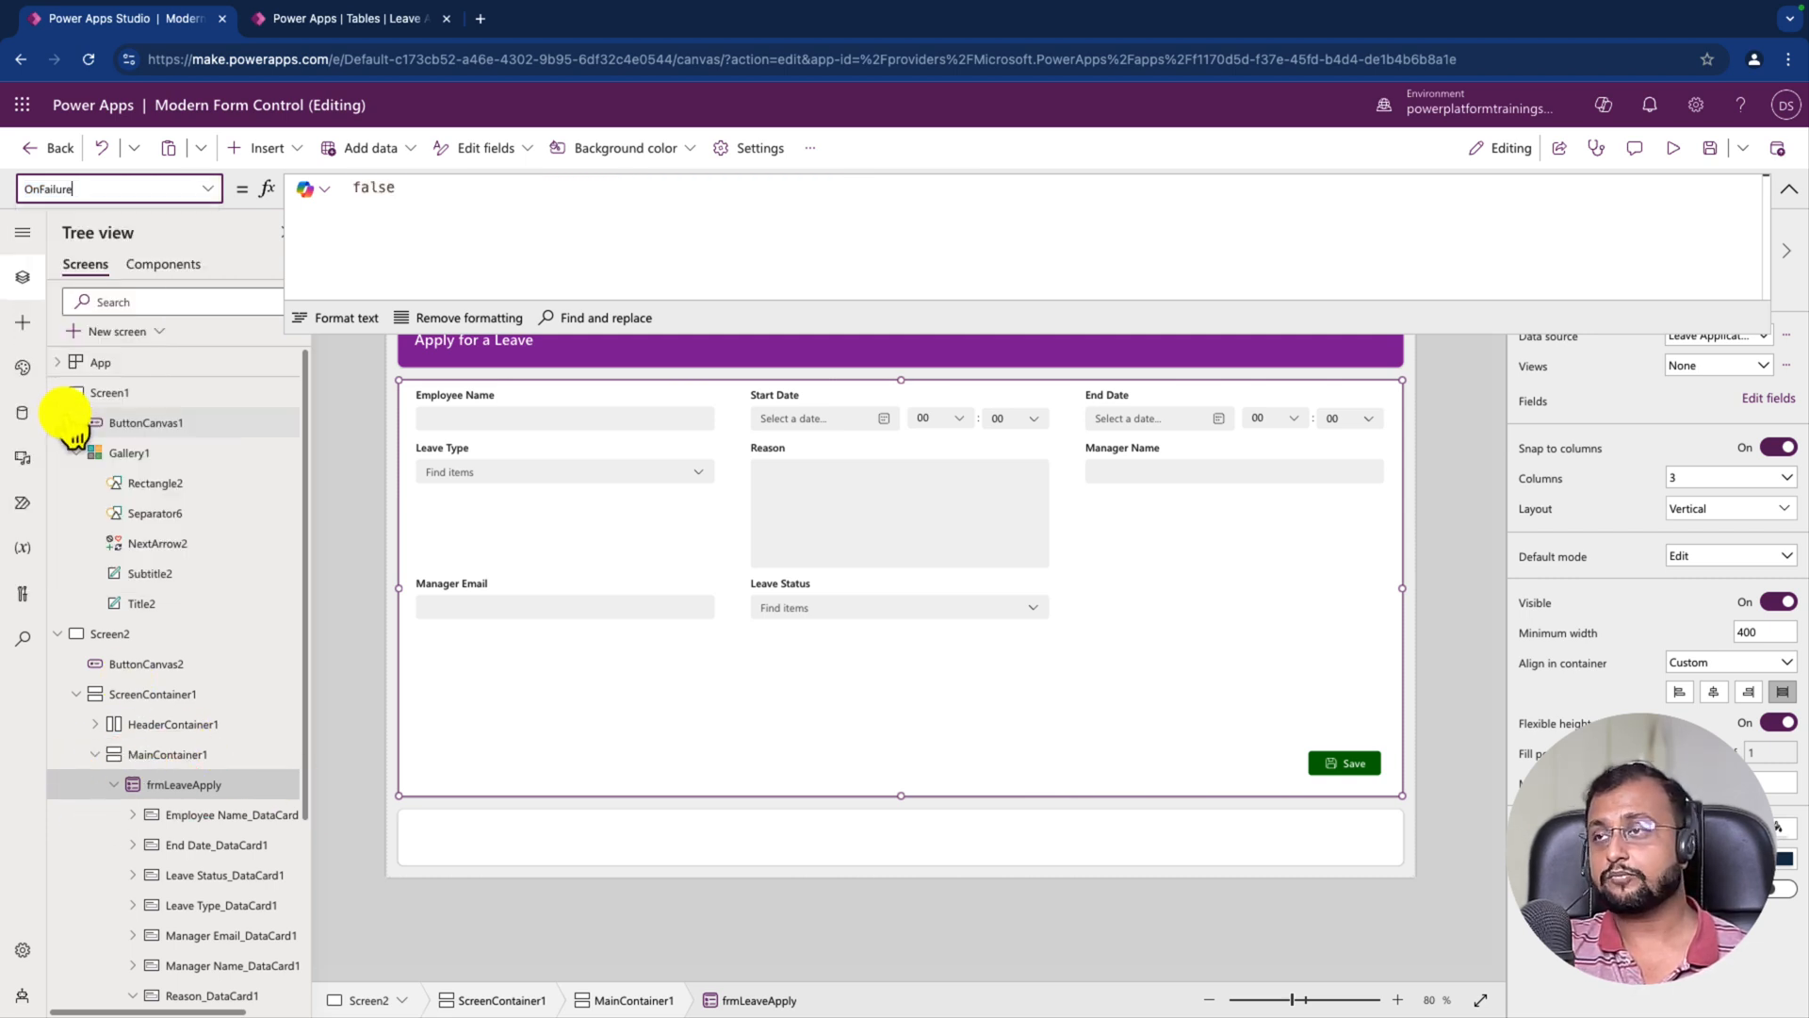
double_click(462, 236)
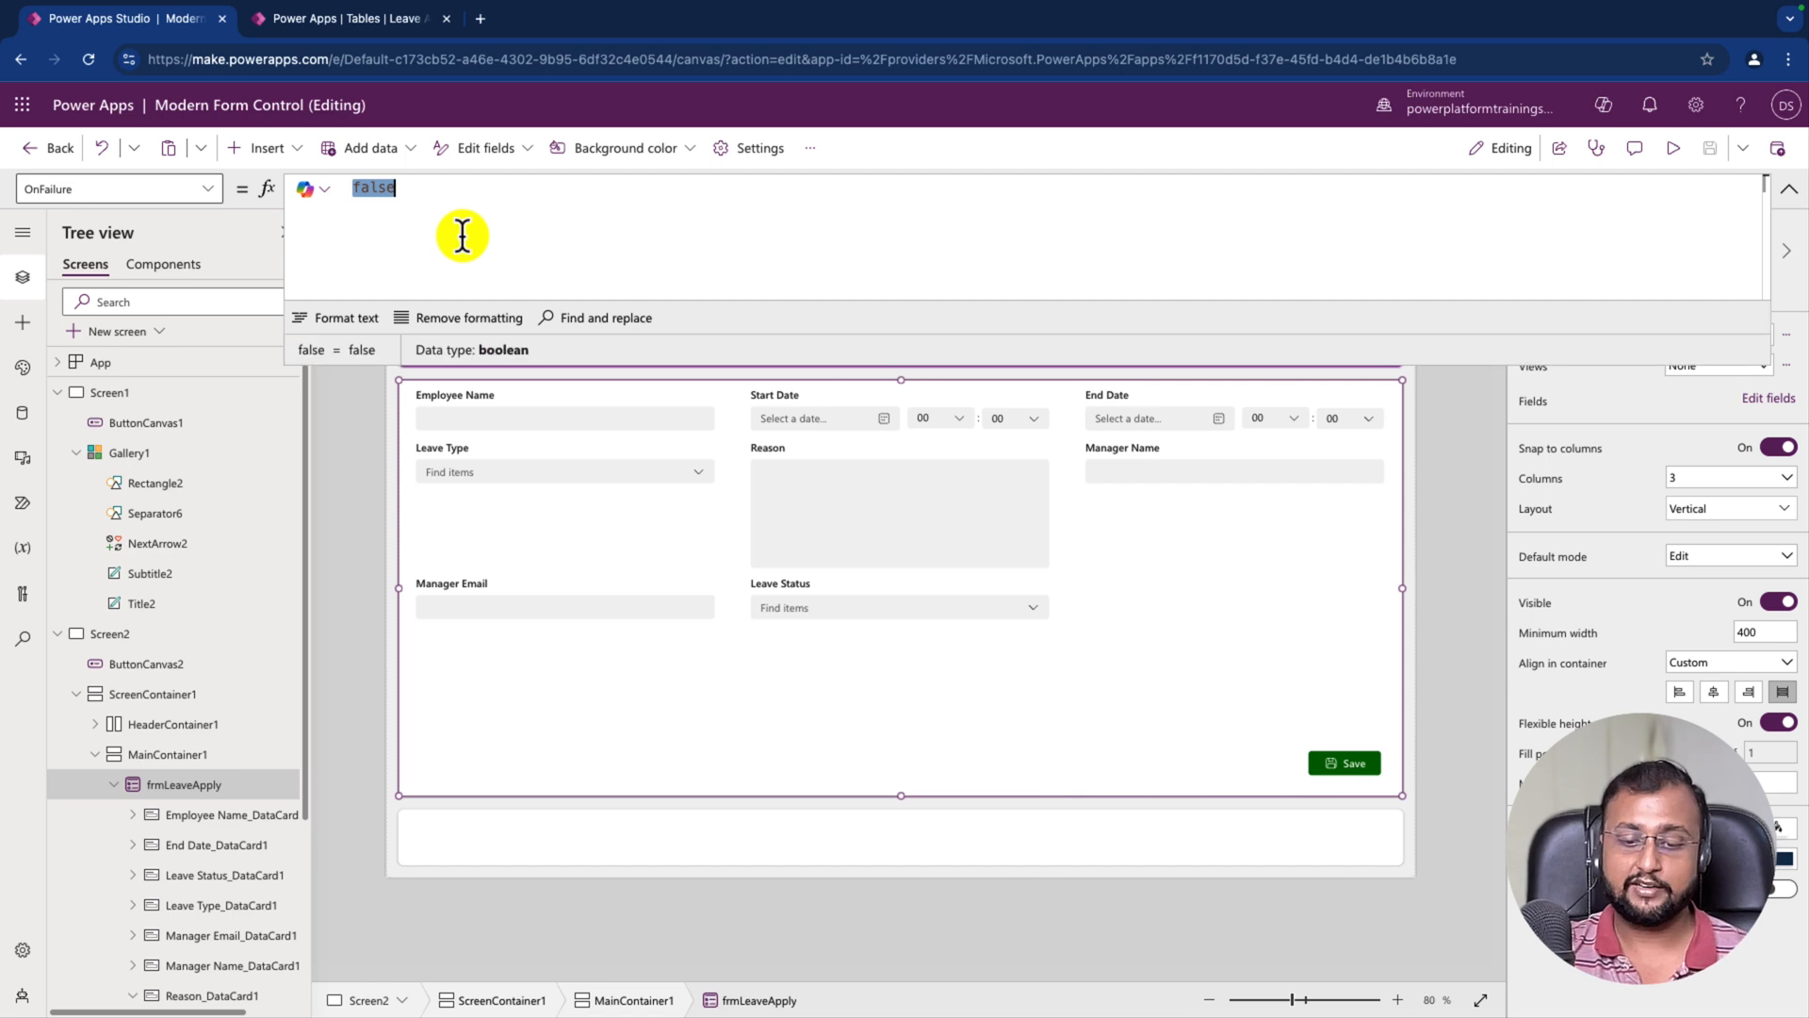
text(Notif)
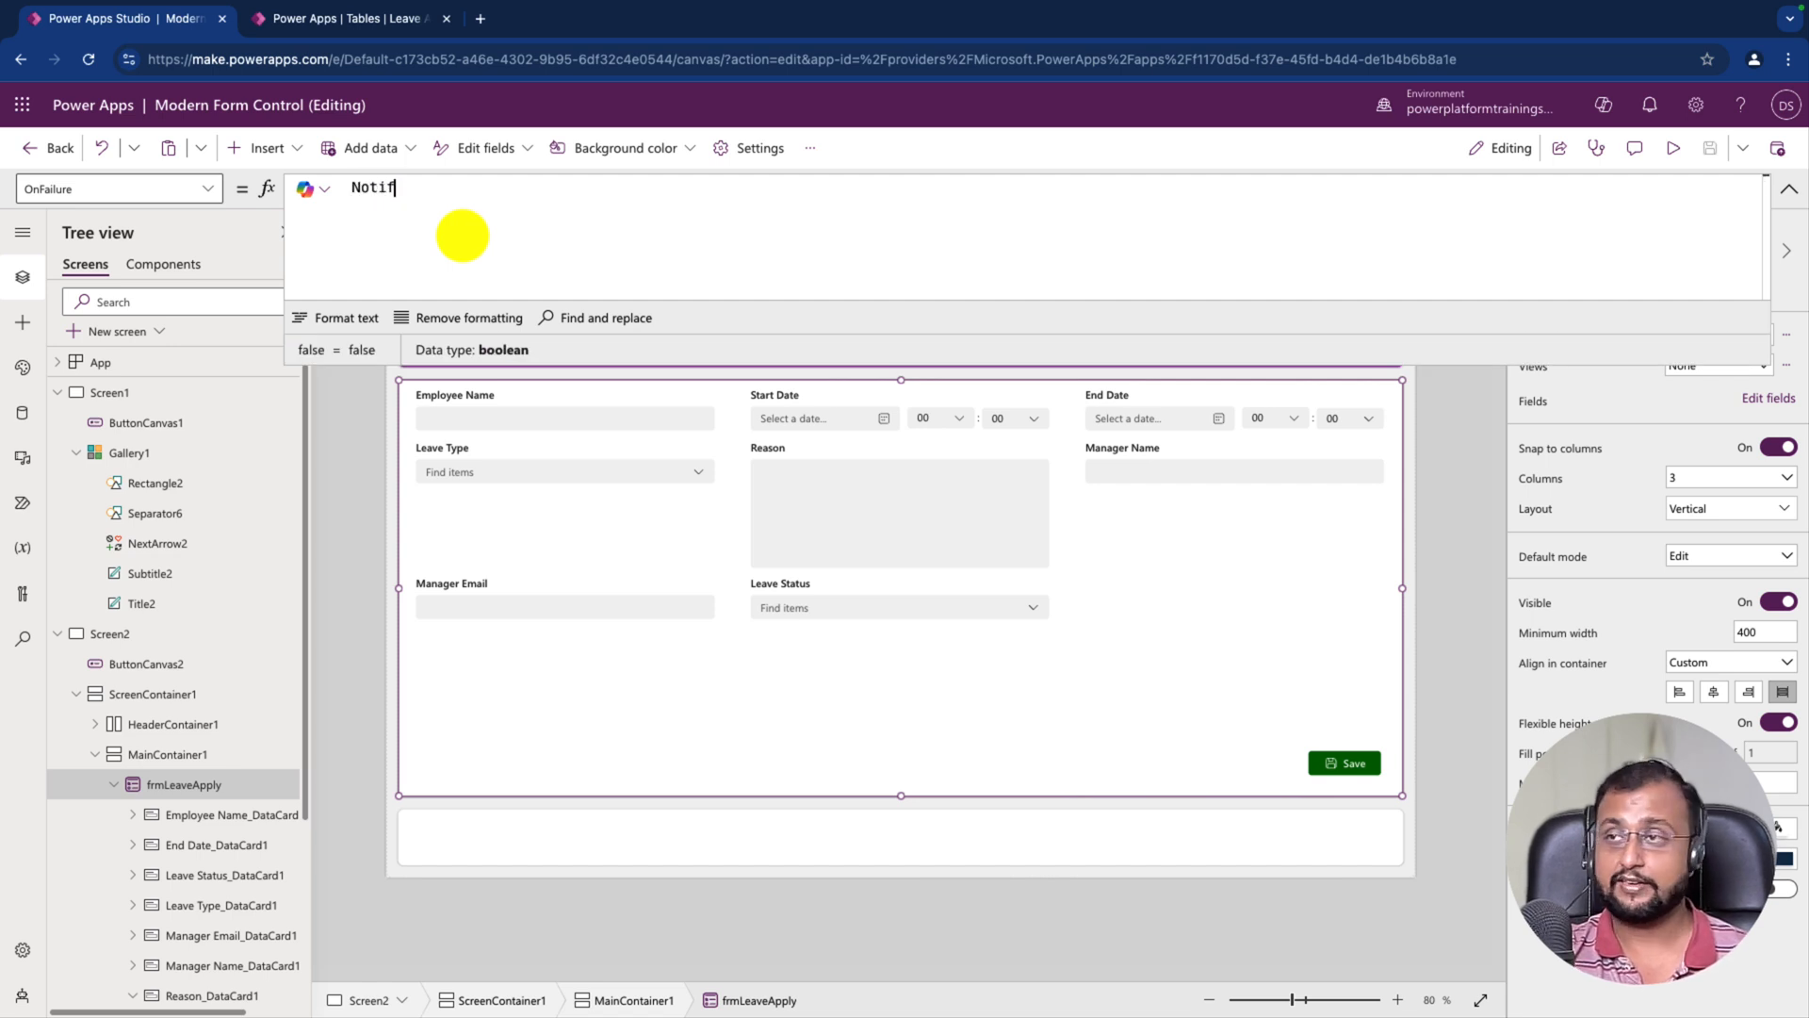
text(y()
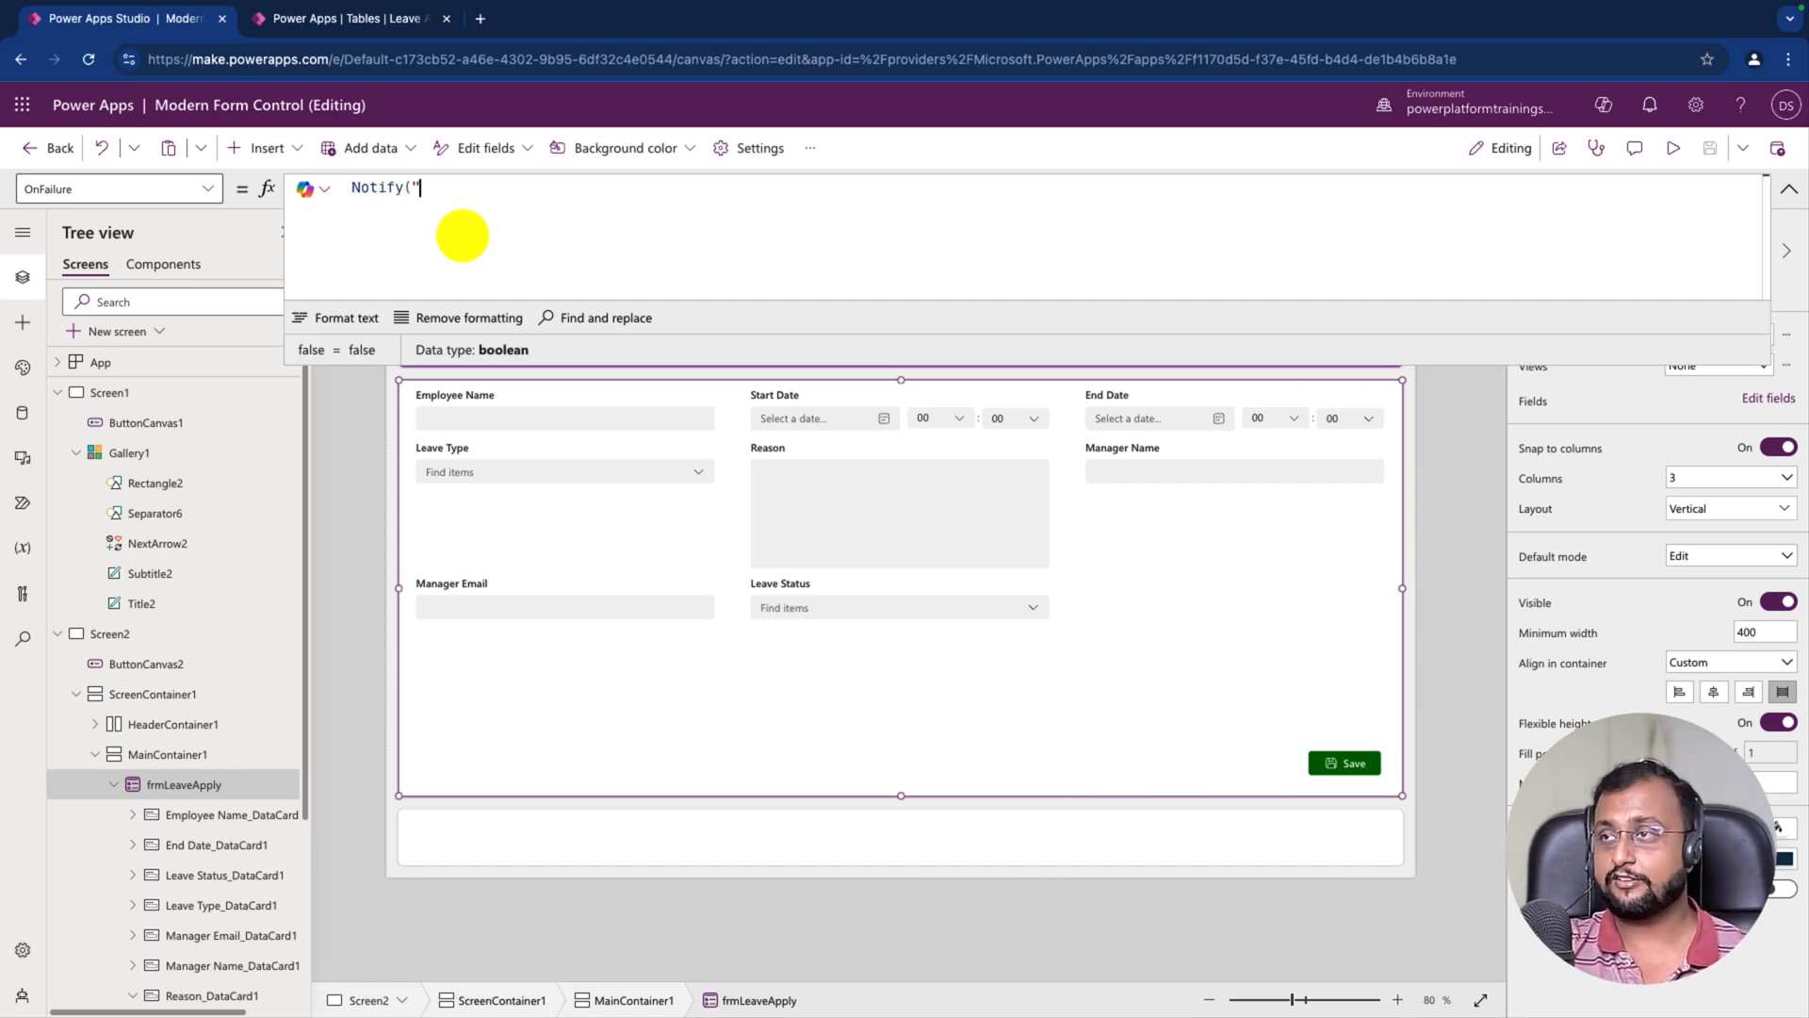
text("Somet)
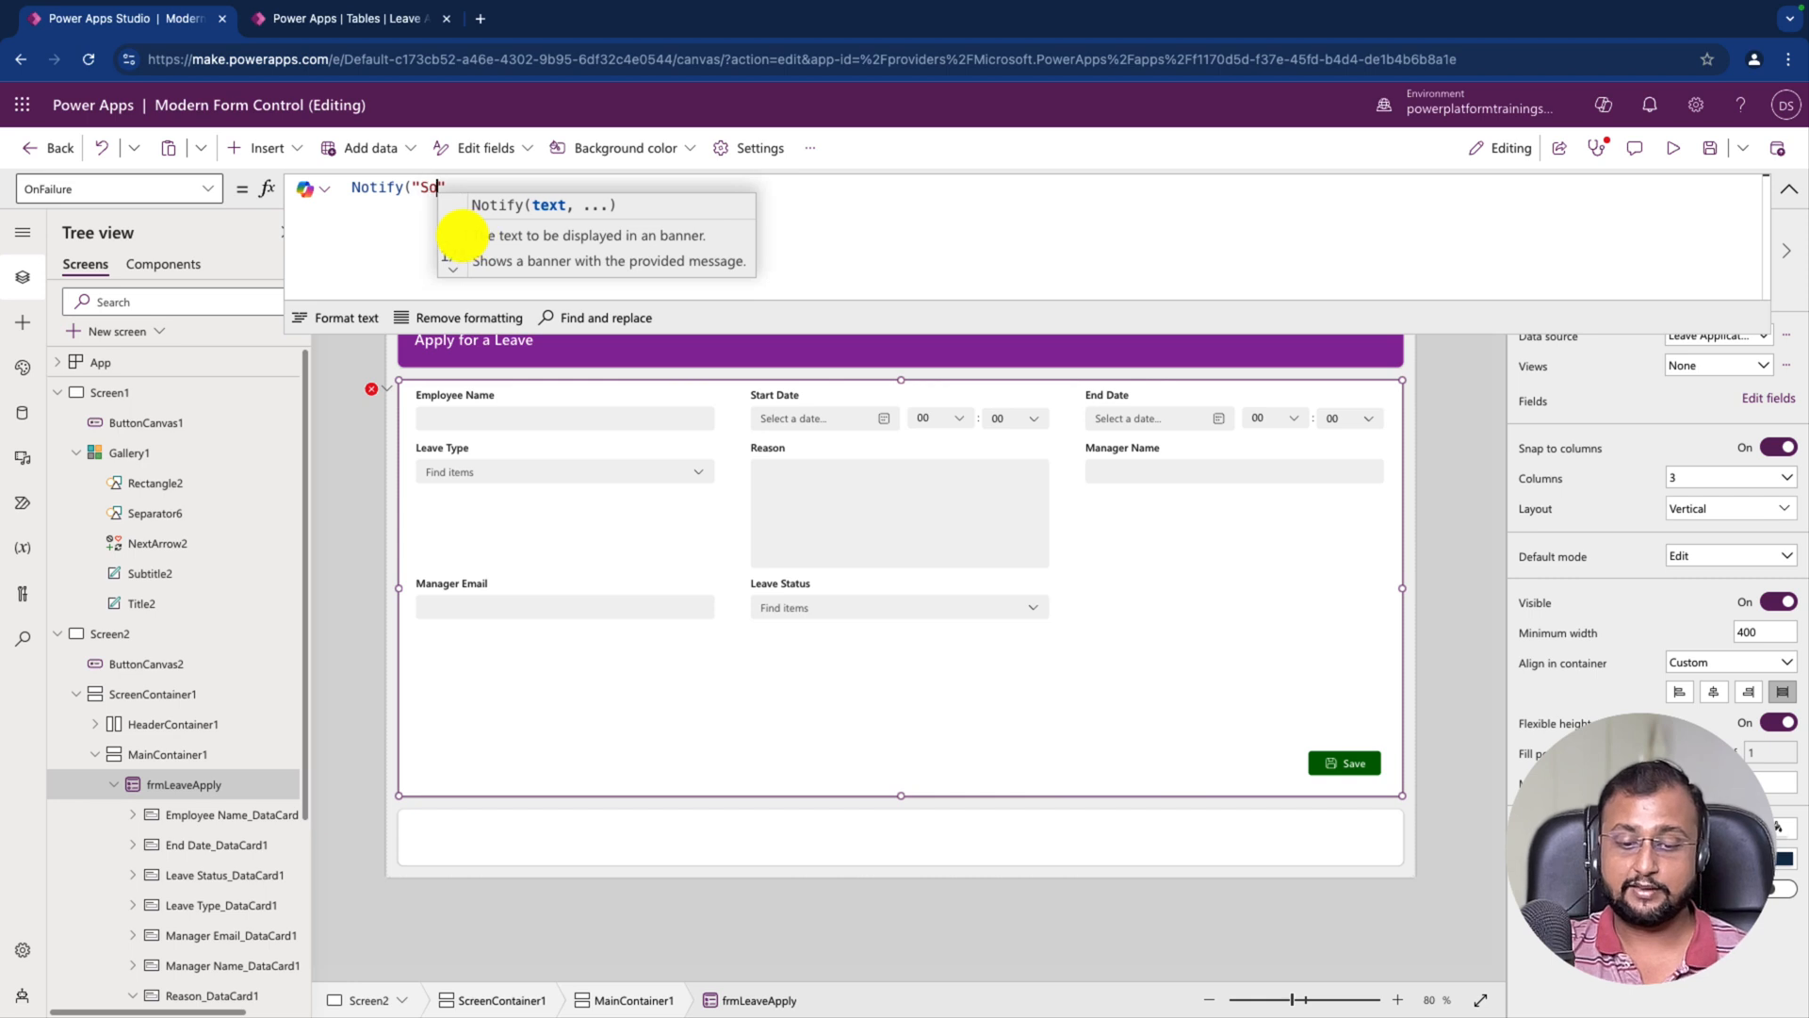
text(hing went )
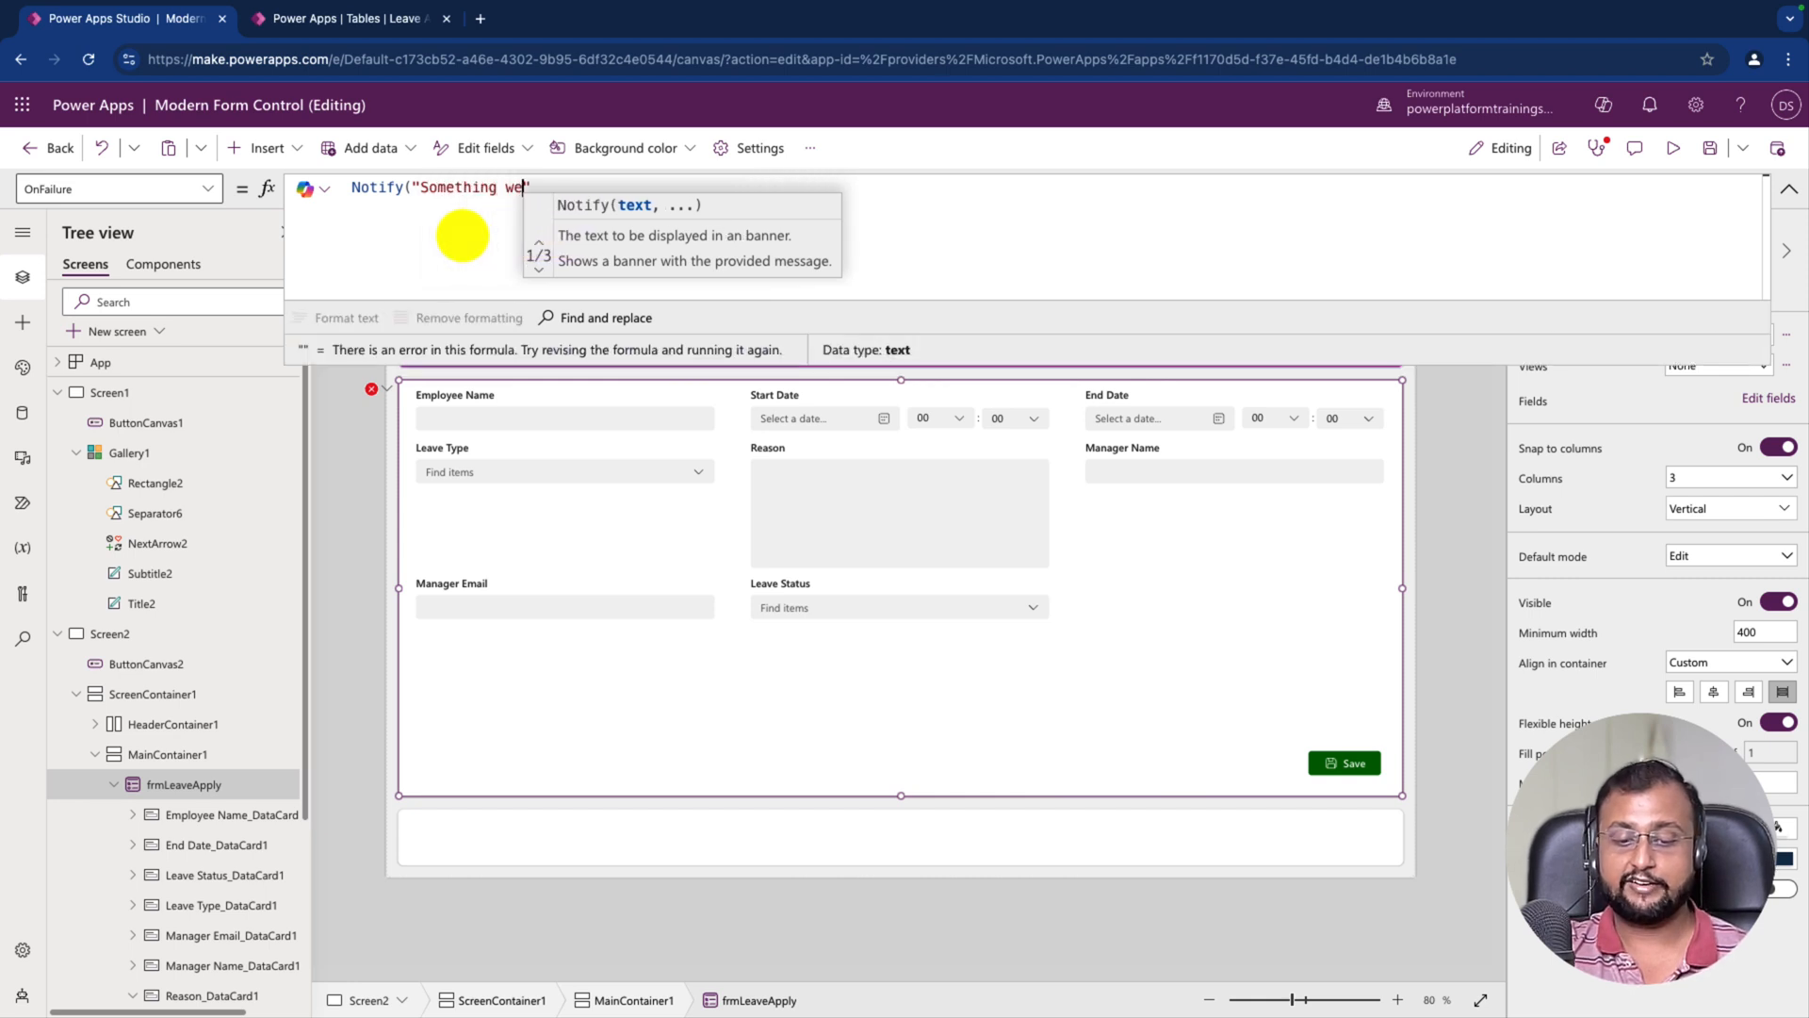
text(wrong.)
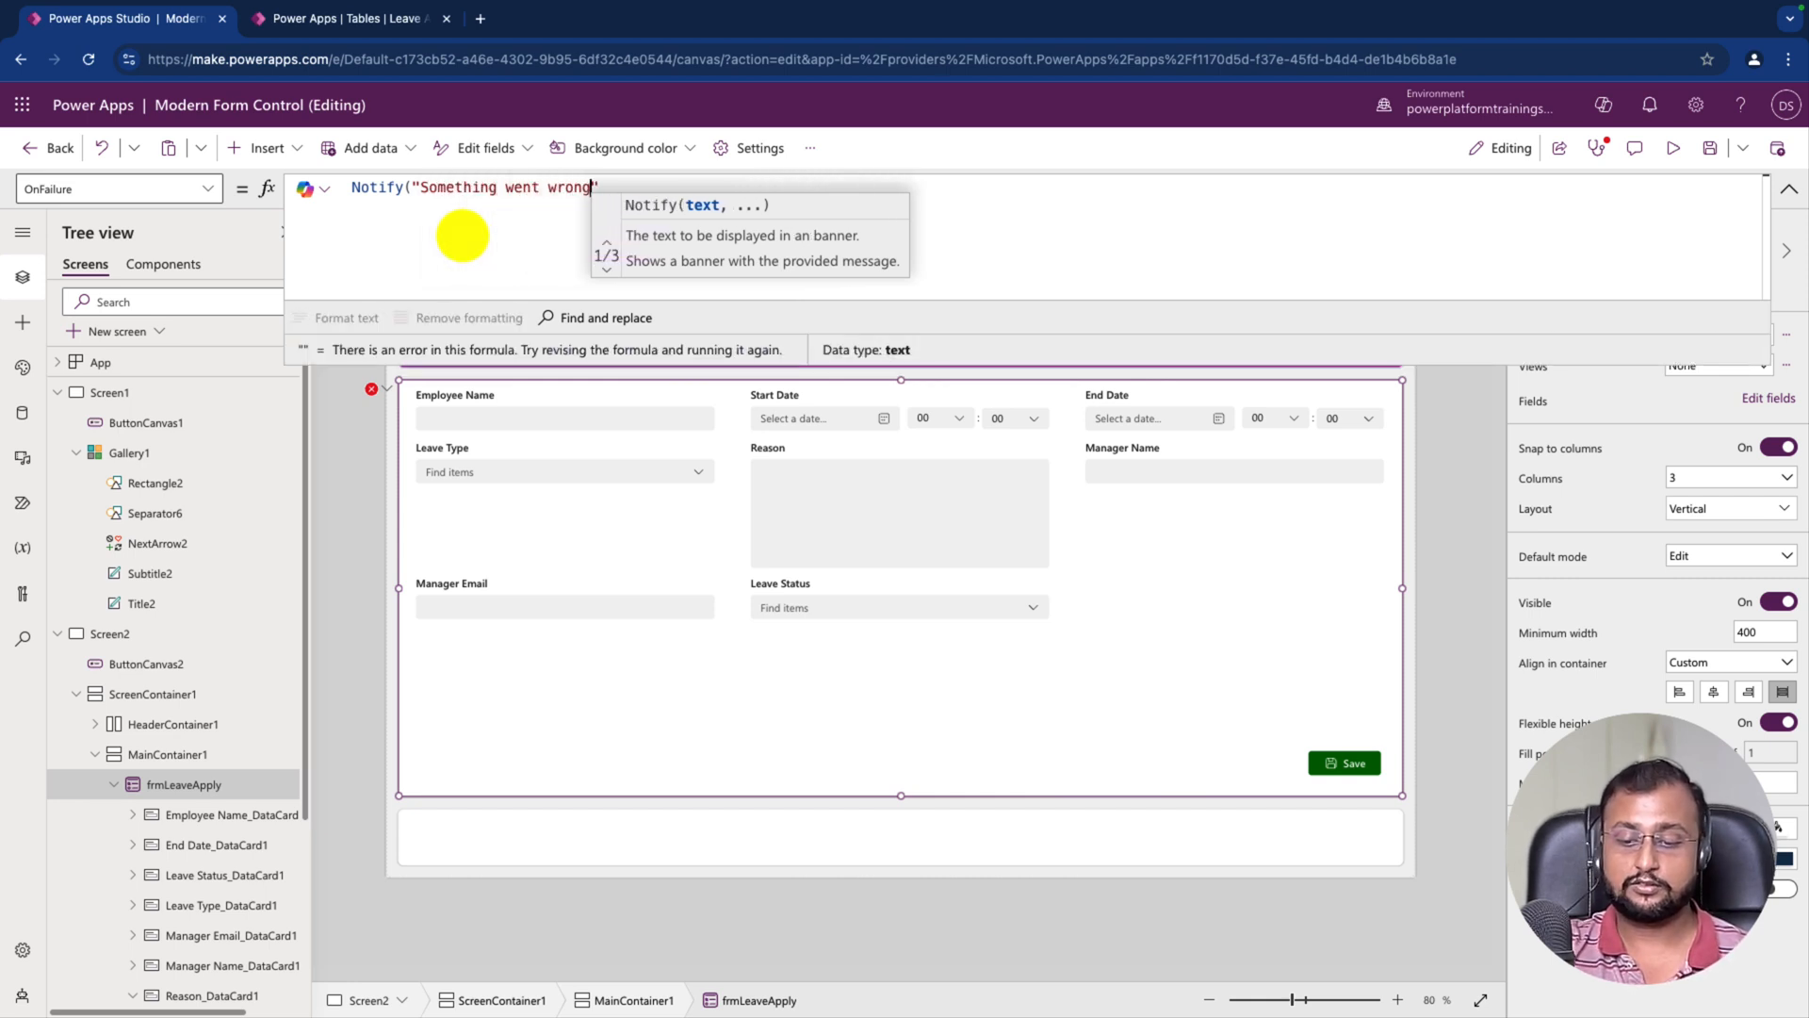
text(.",)
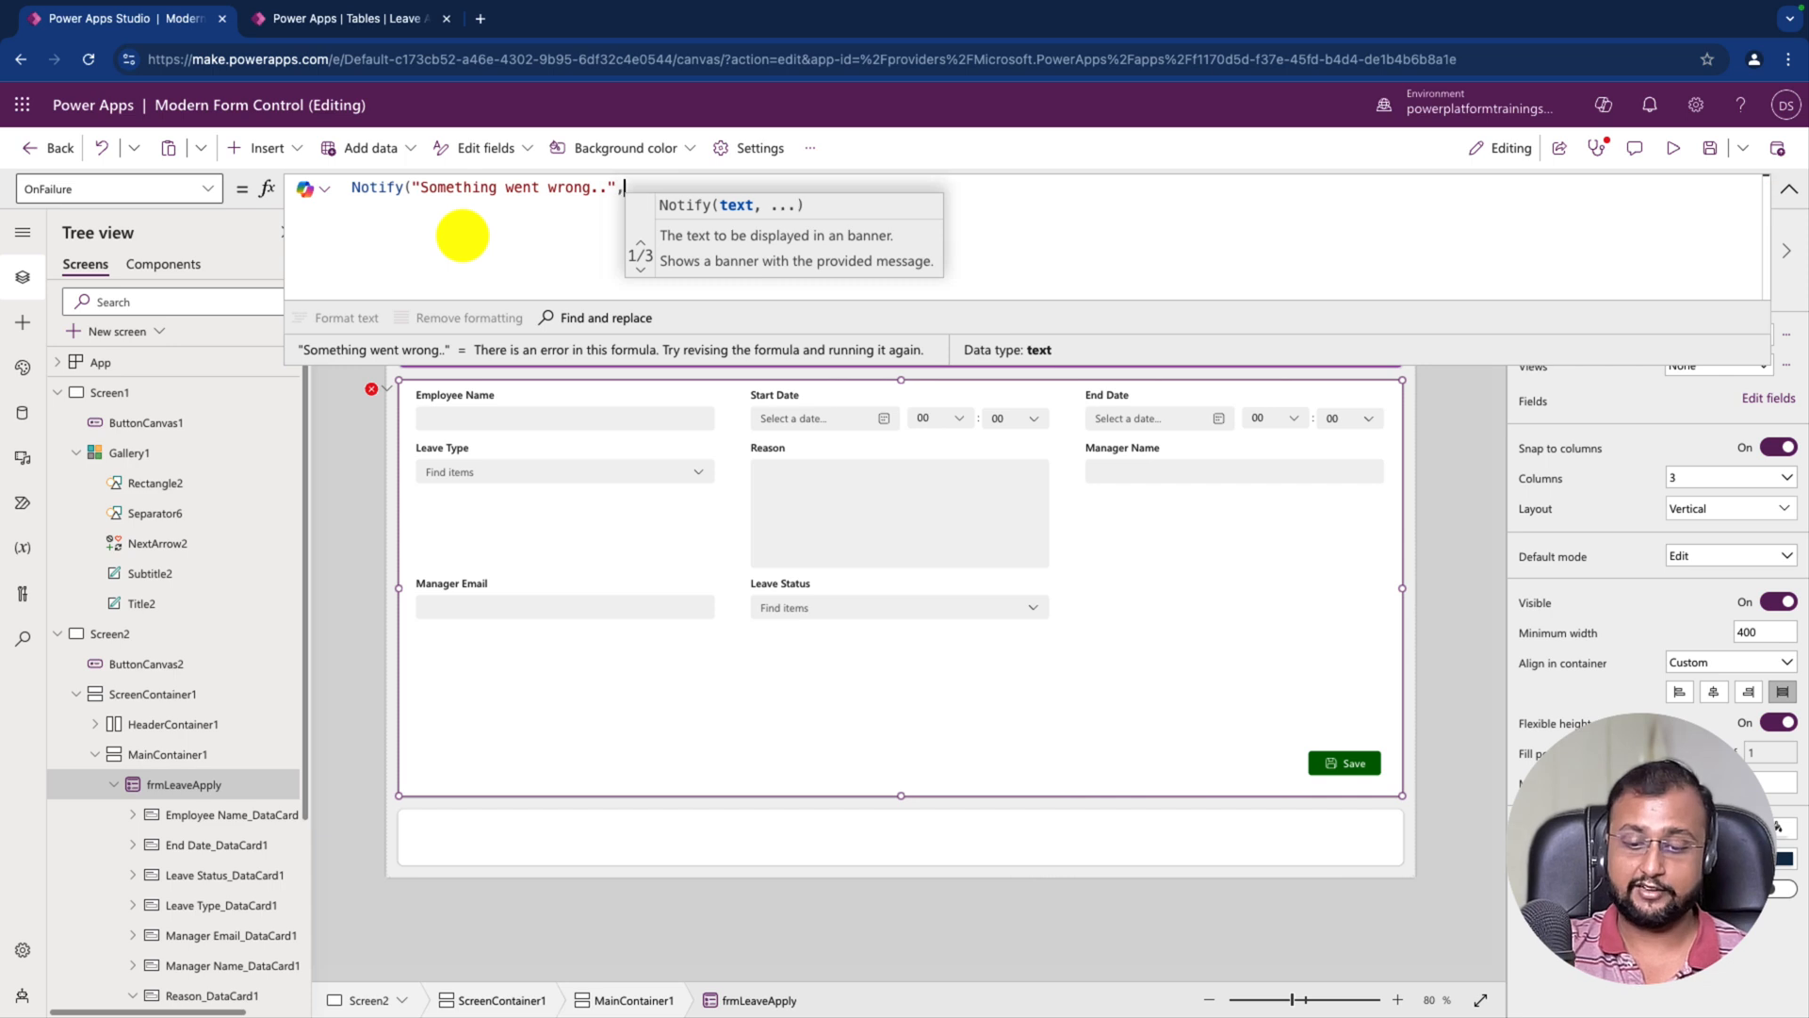
text(NotificationType.Error)
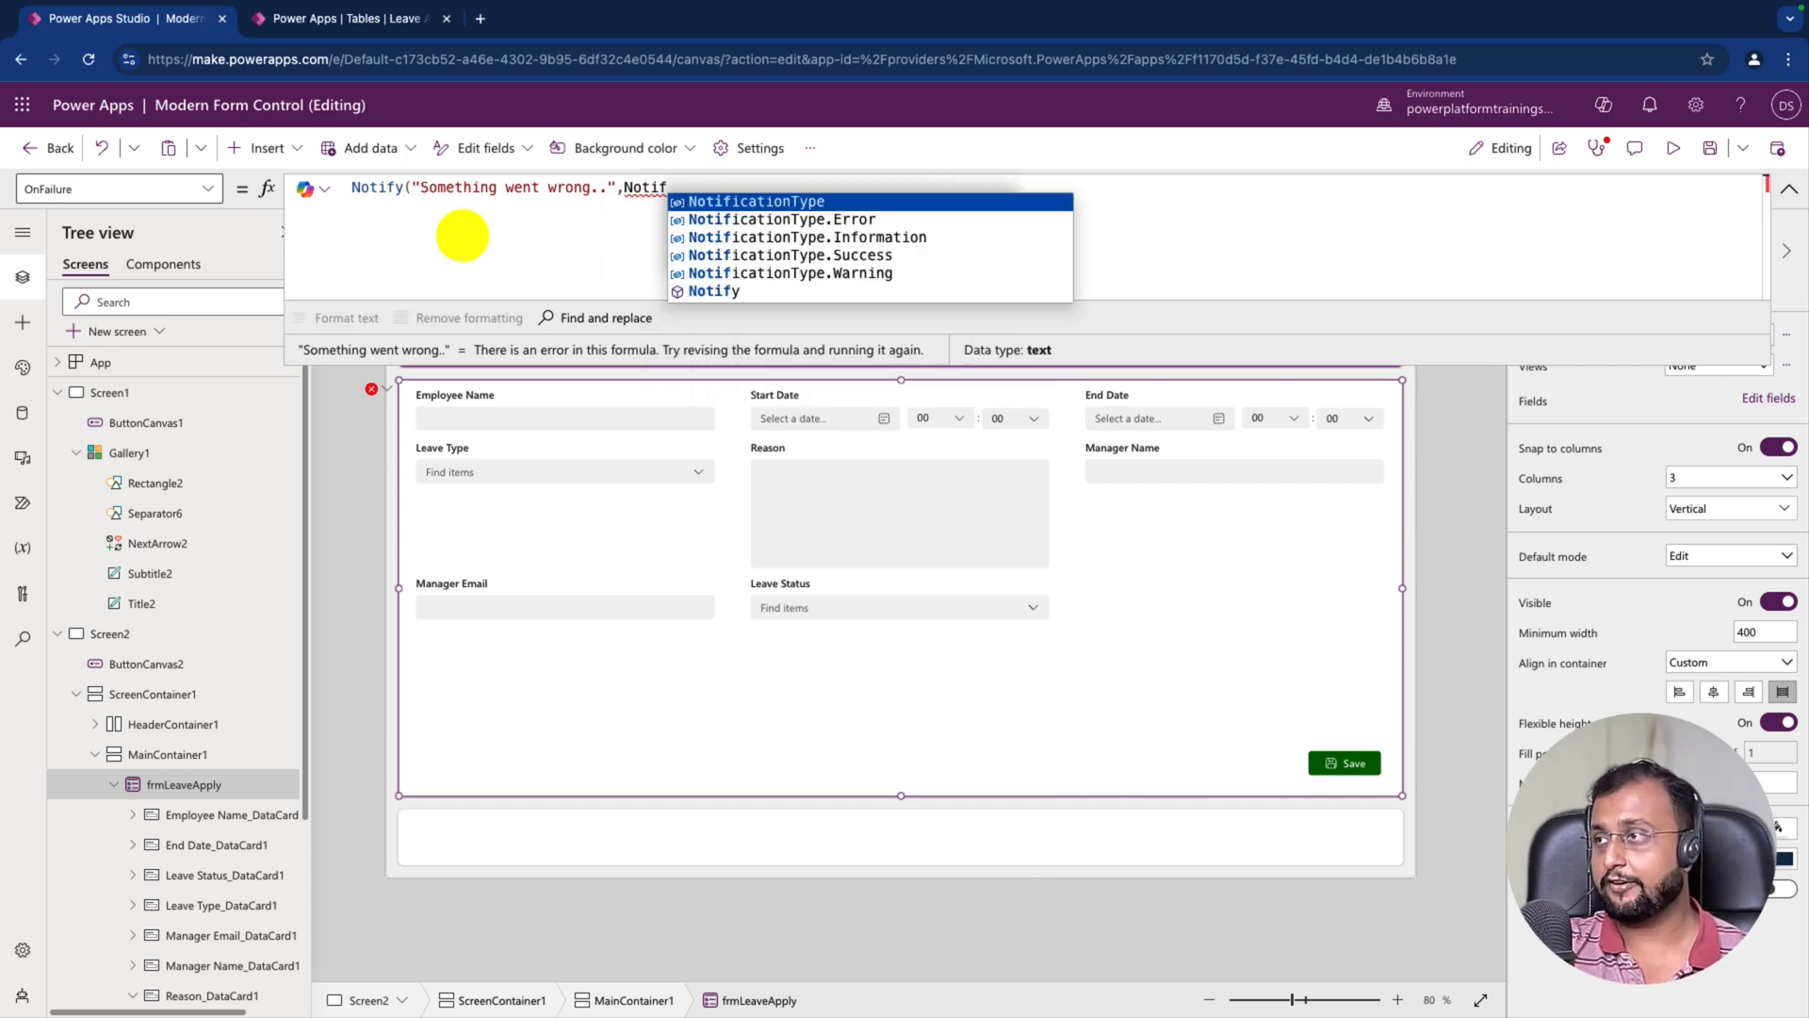
key(Down)
key(Return)
text())
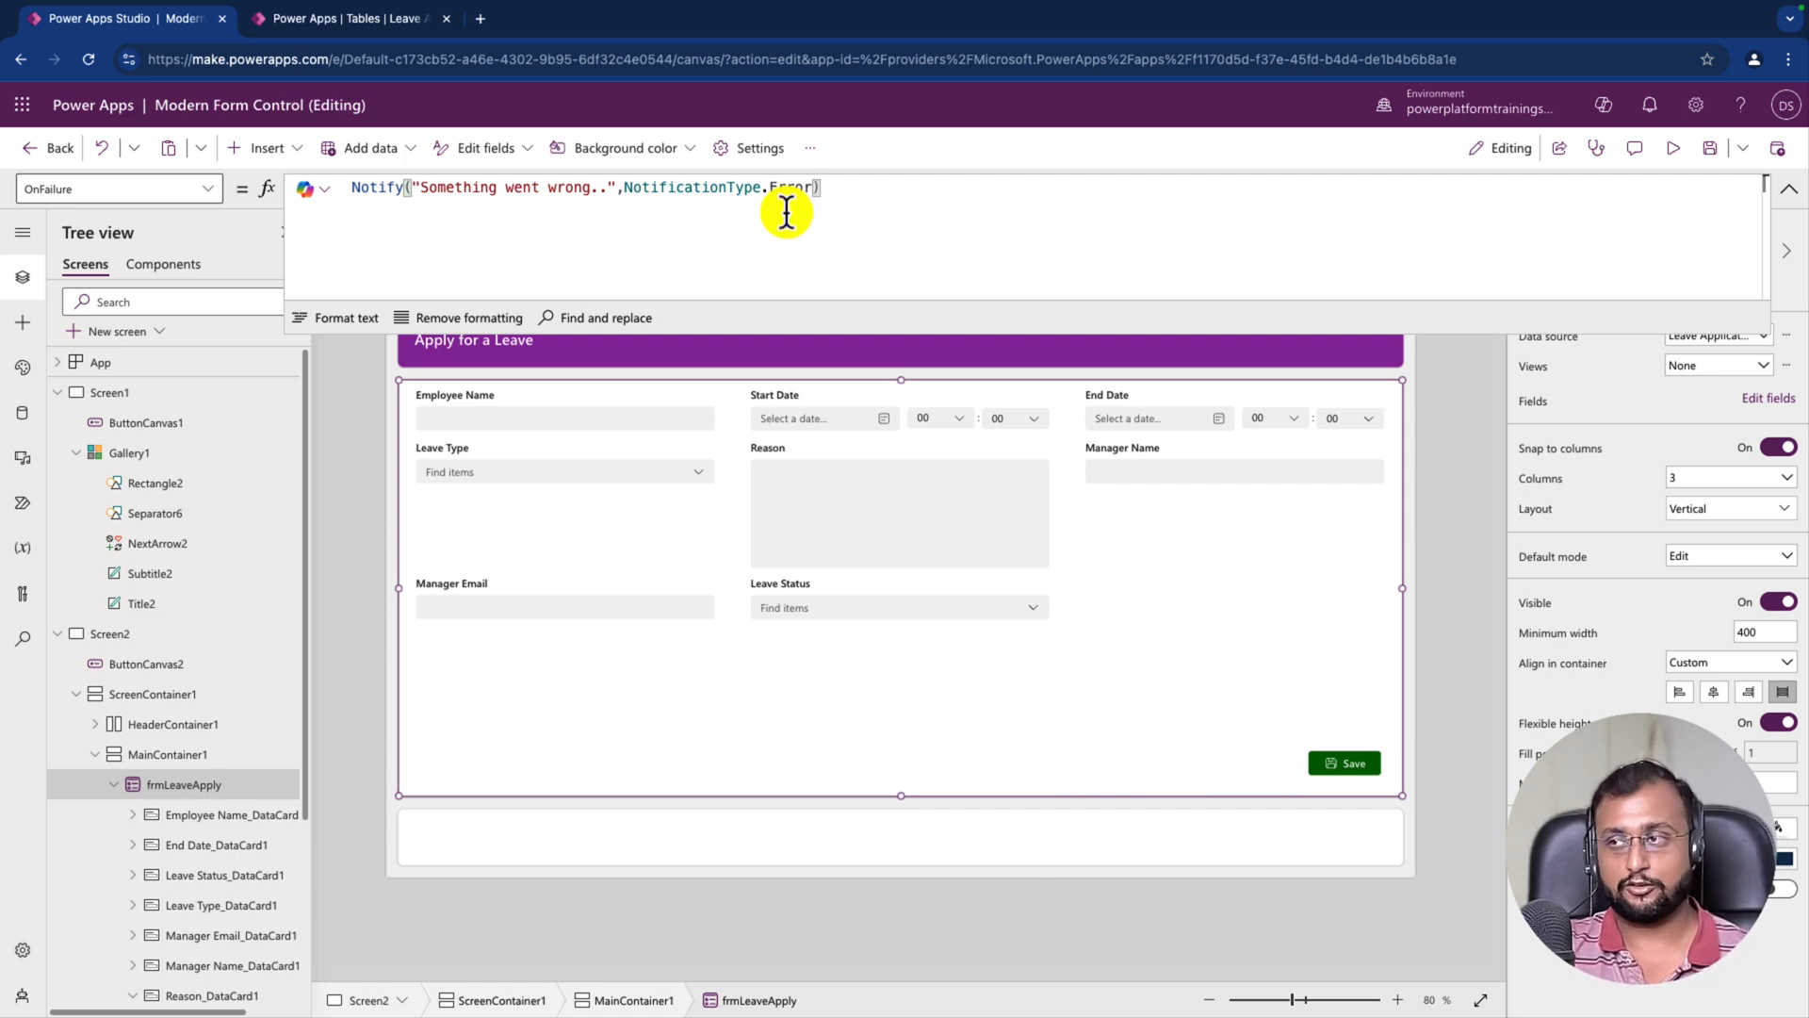
Step: Collapse the OnFailure formula editor and select the Employee Name card to view its controls
click(1446, 369)
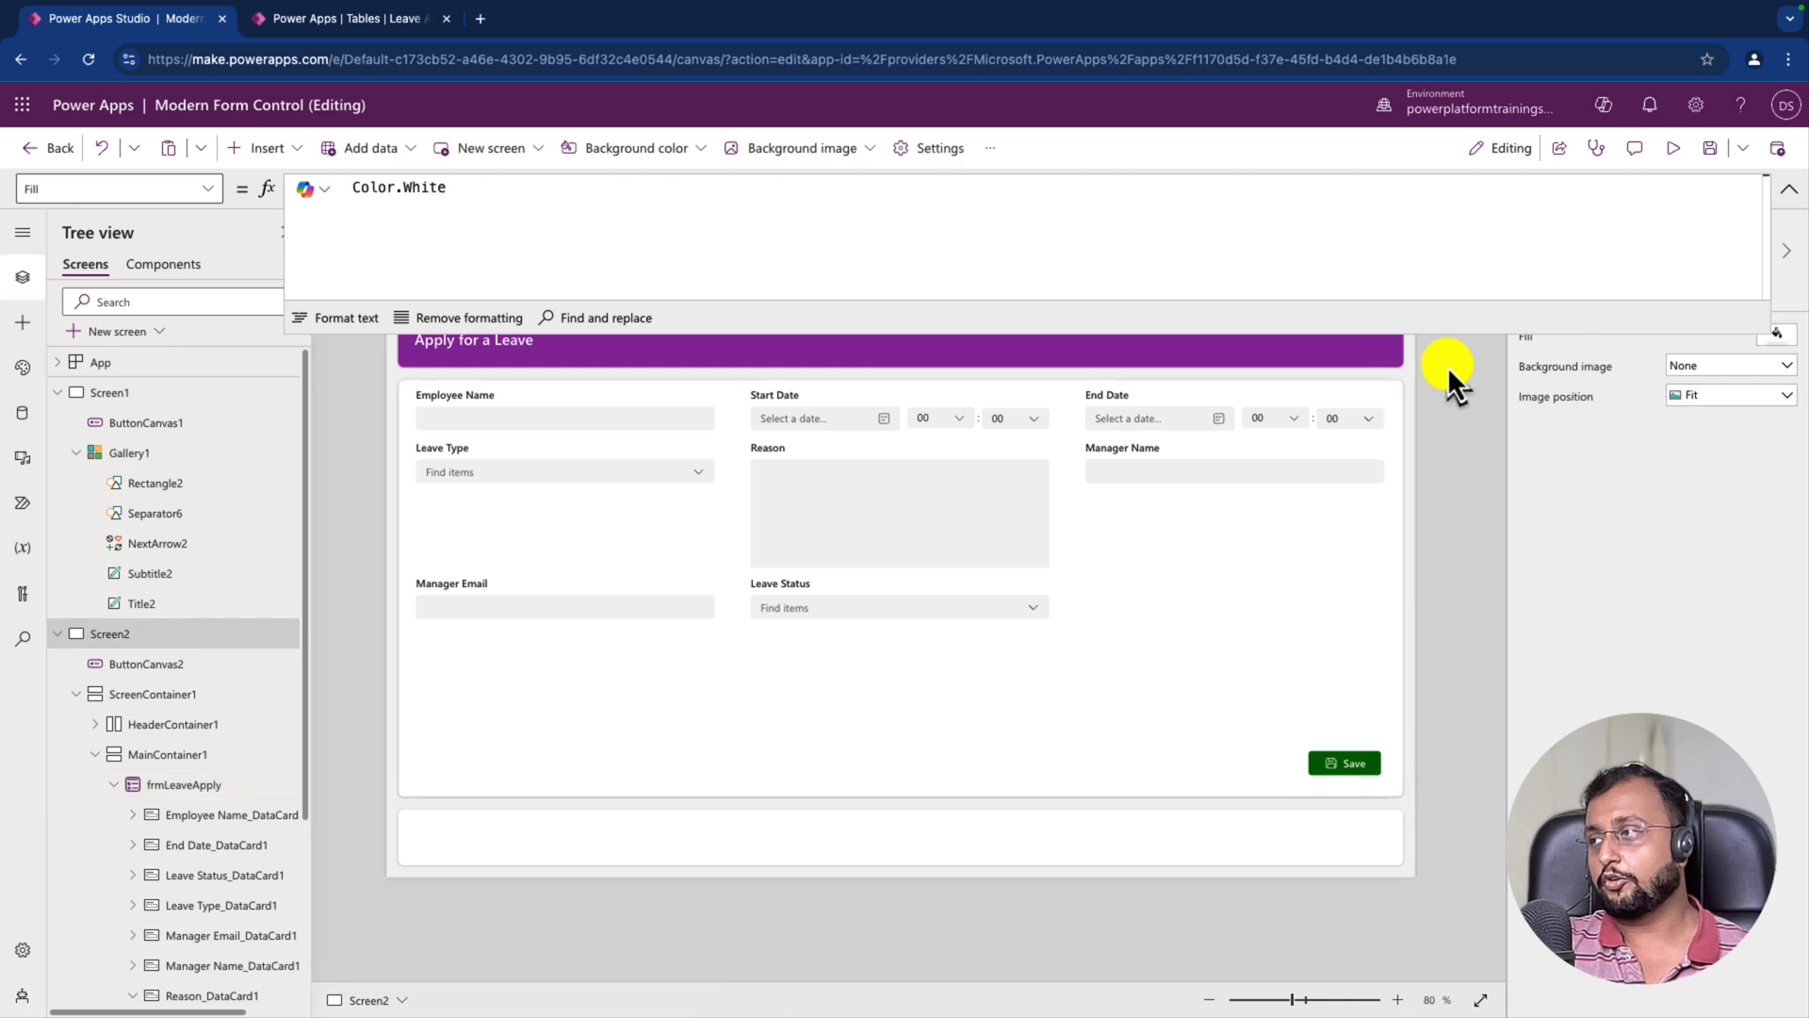
click(1787, 188)
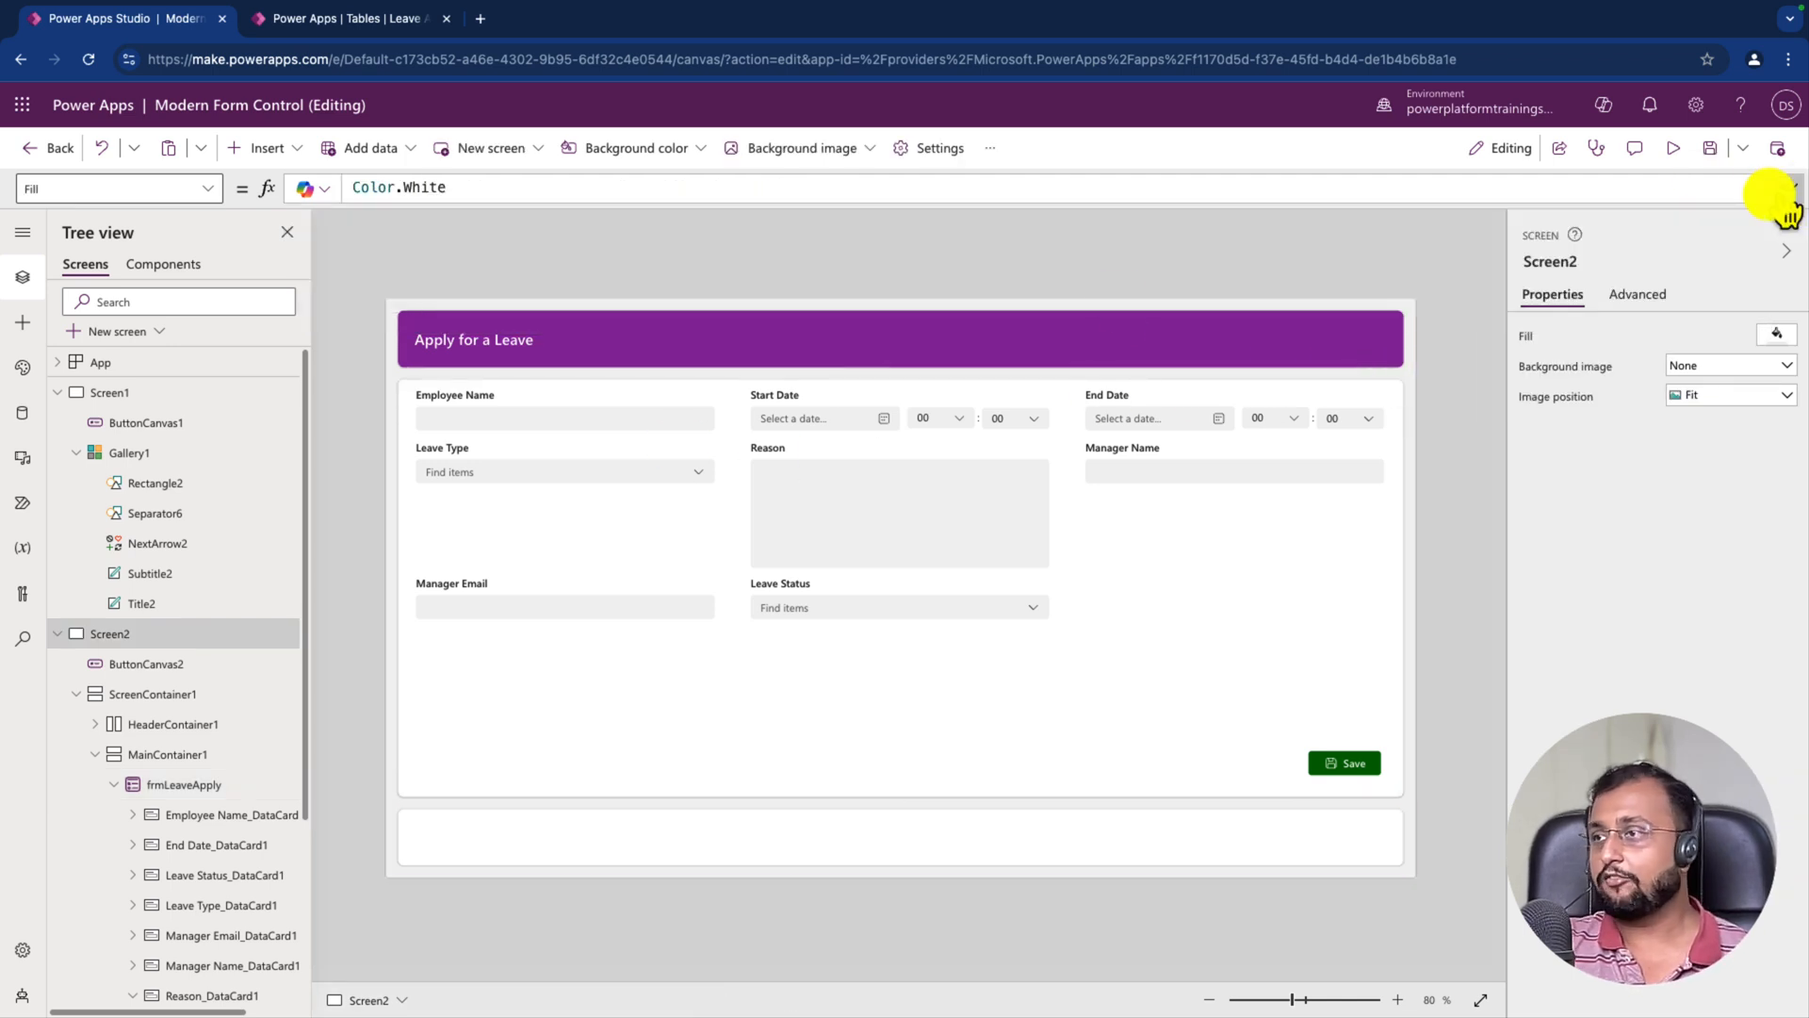
click(593, 417)
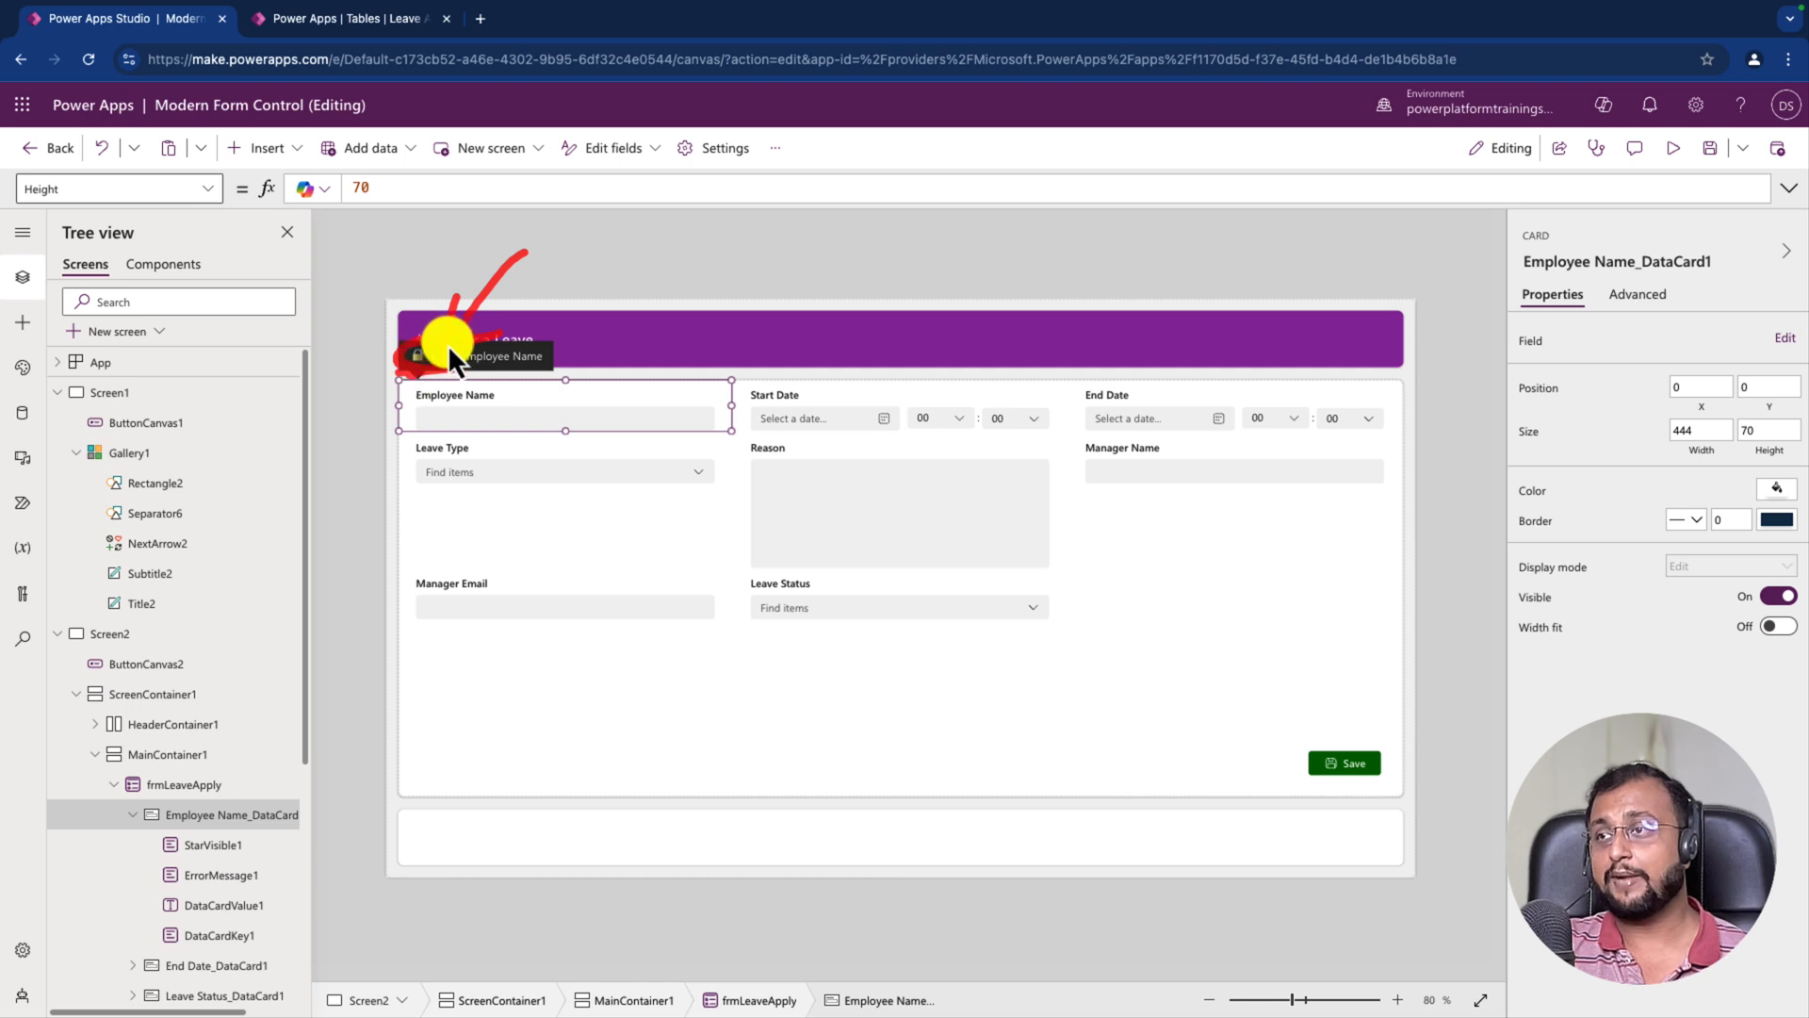
drag(765, 432, 1043, 393)
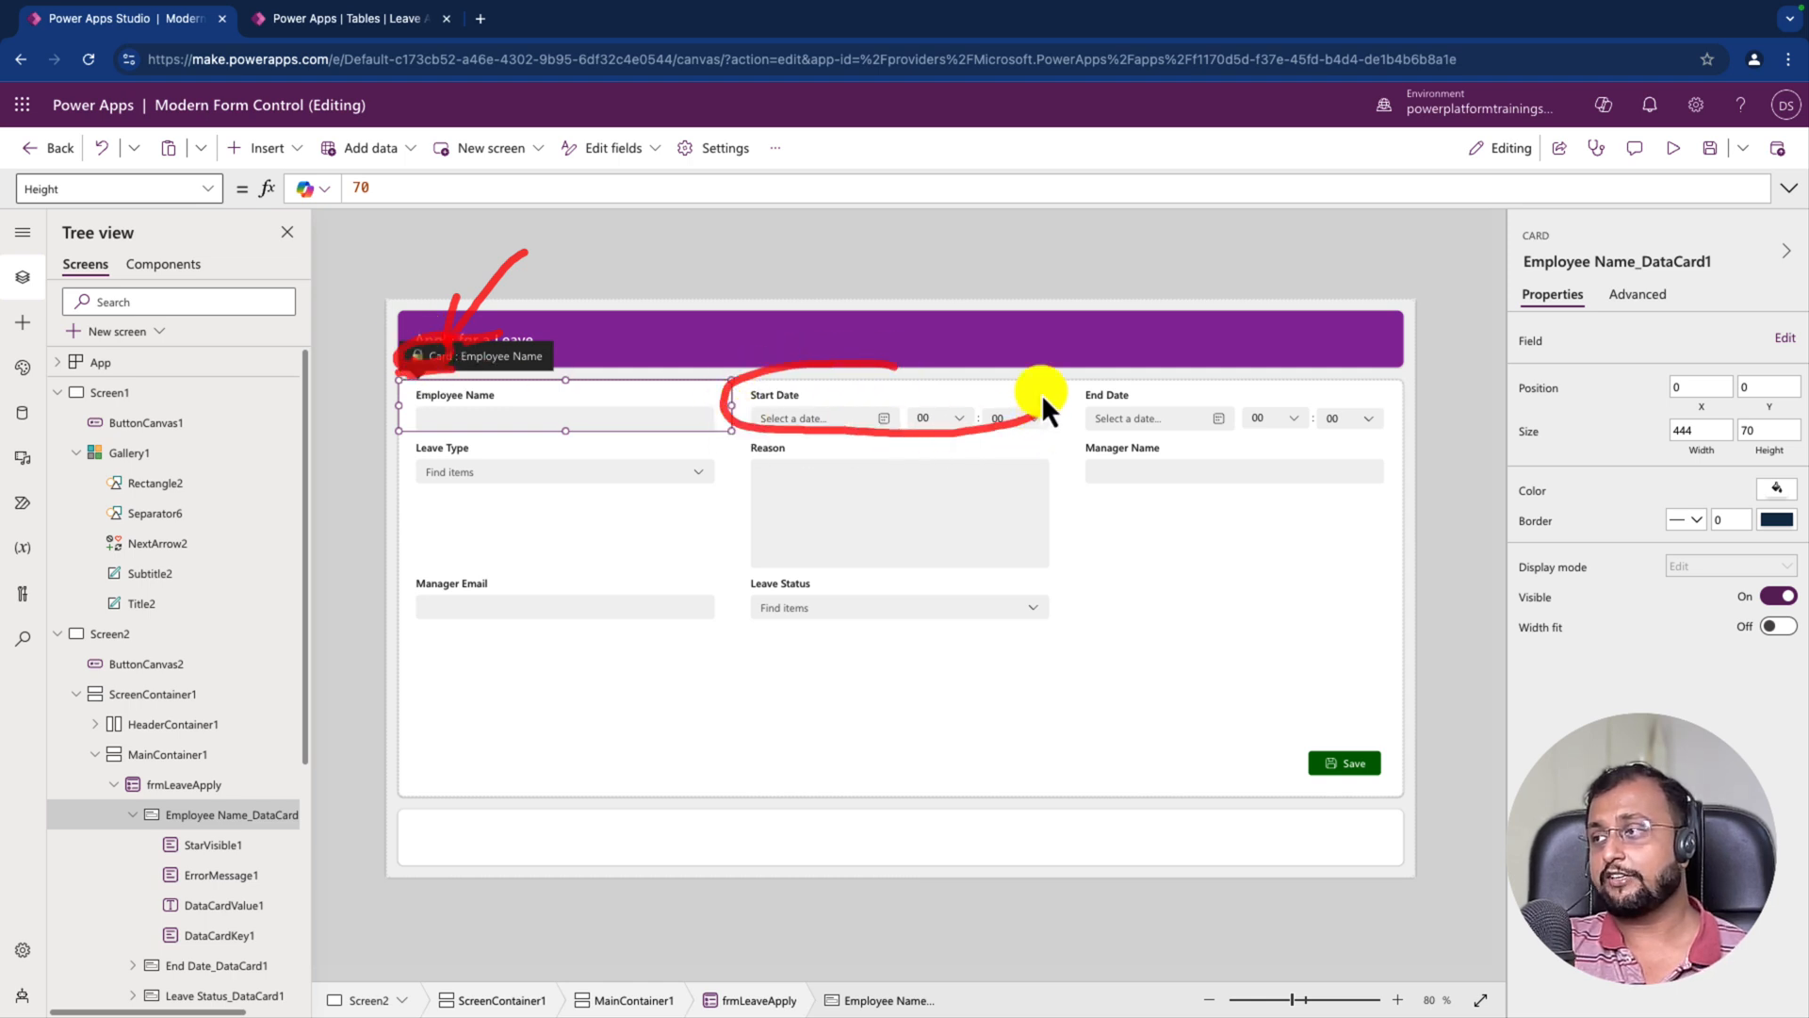
mouse_move(1313, 380)
mouse_down()
mouse_move(1081, 424)
mouse_move(1245, 385)
mouse_up()
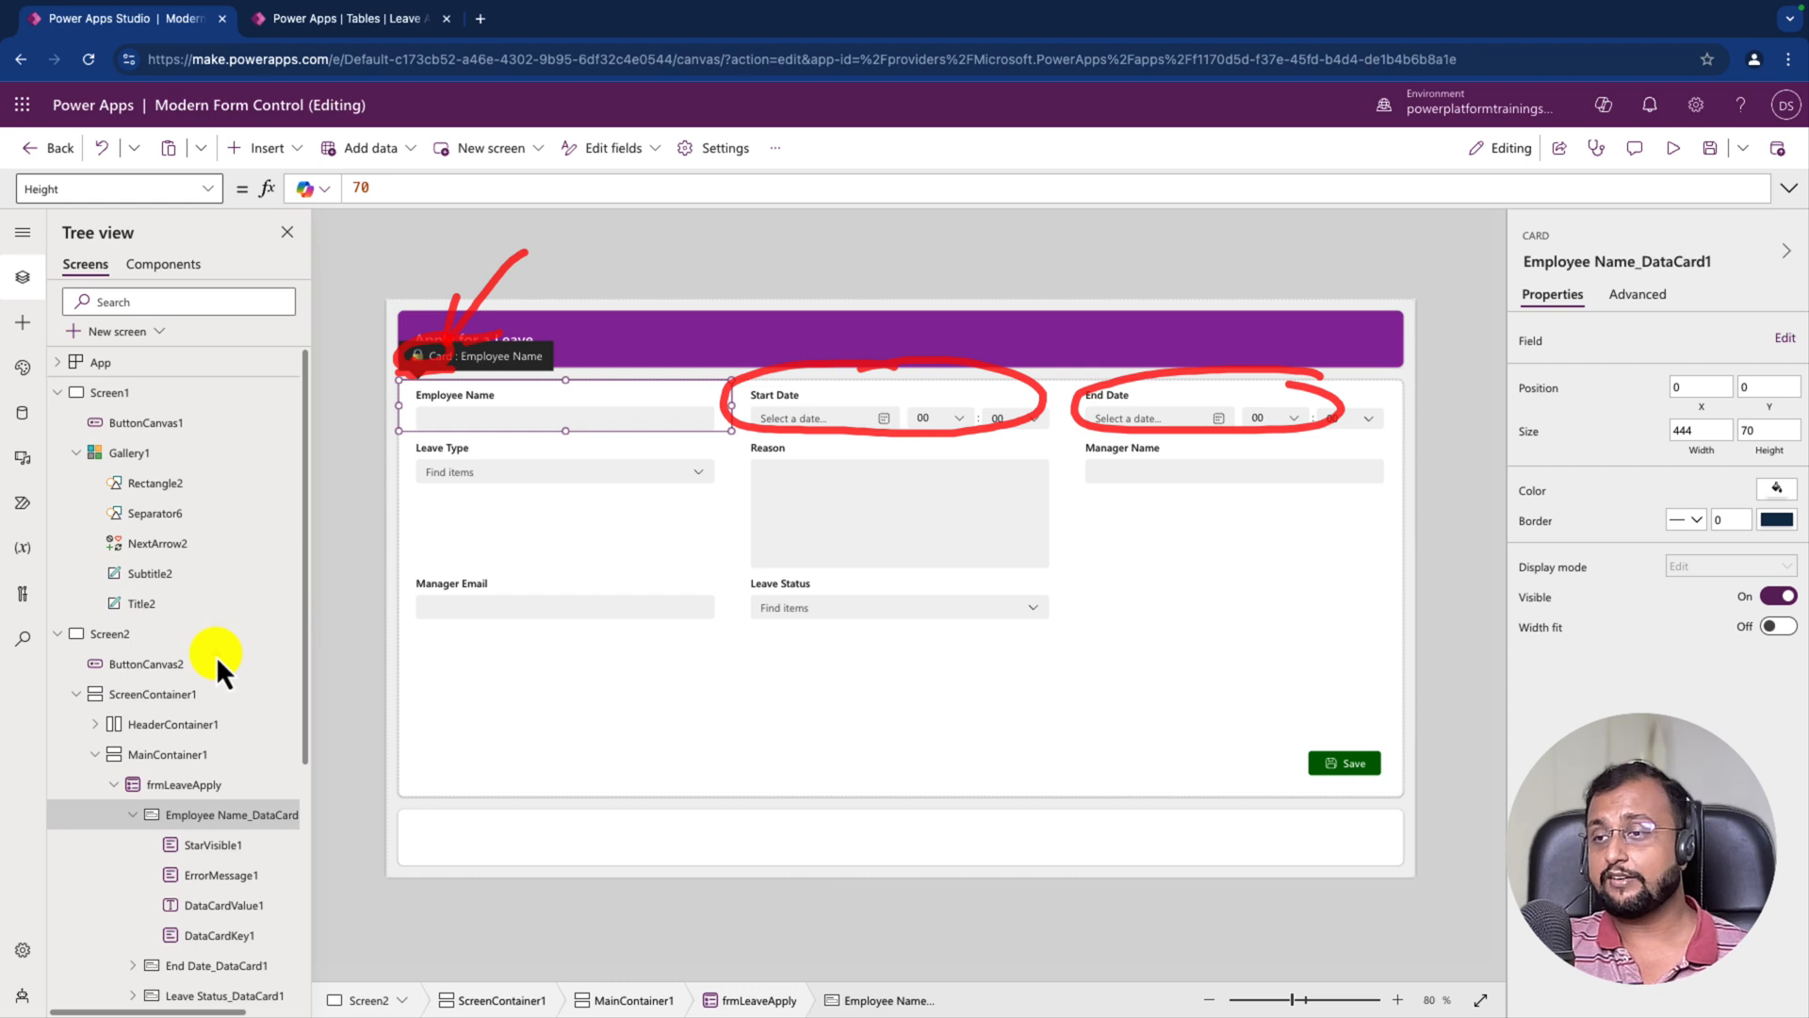
scroll(257, 714, down, 3)
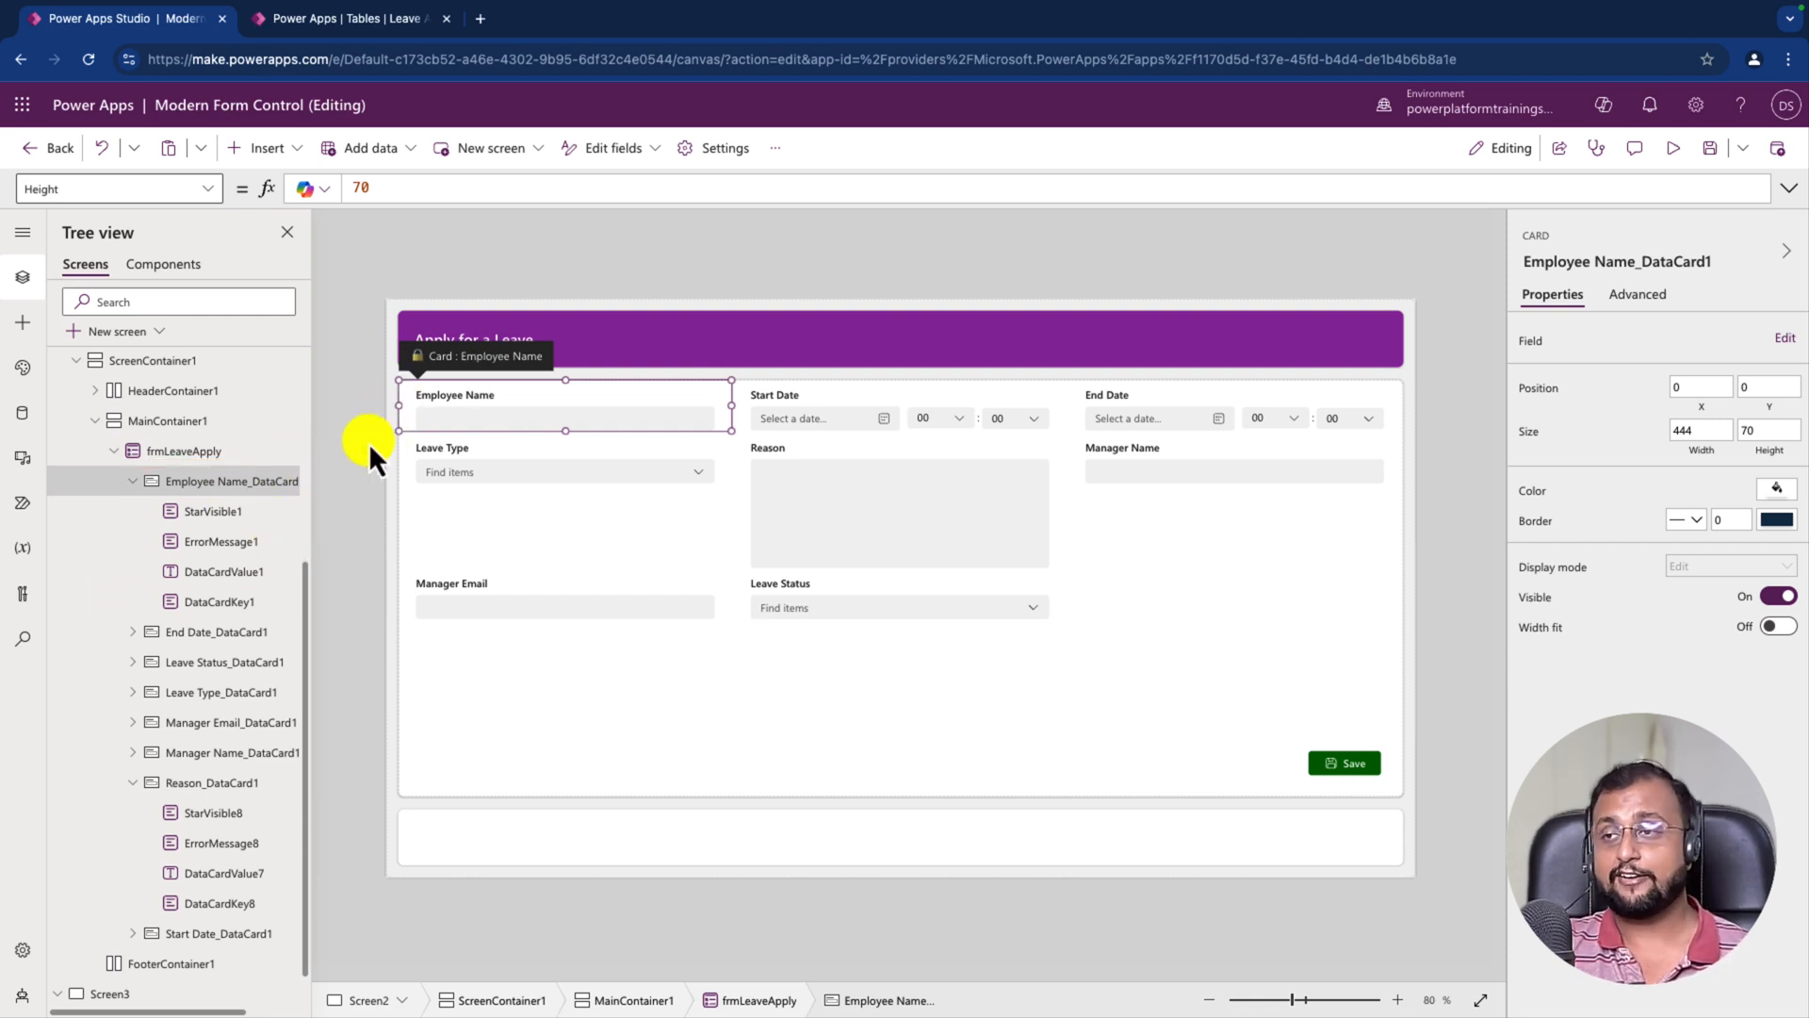
Step: Collapse the card nodes and select all eight frmLeaveApply data cards in Tree view
click(133, 480)
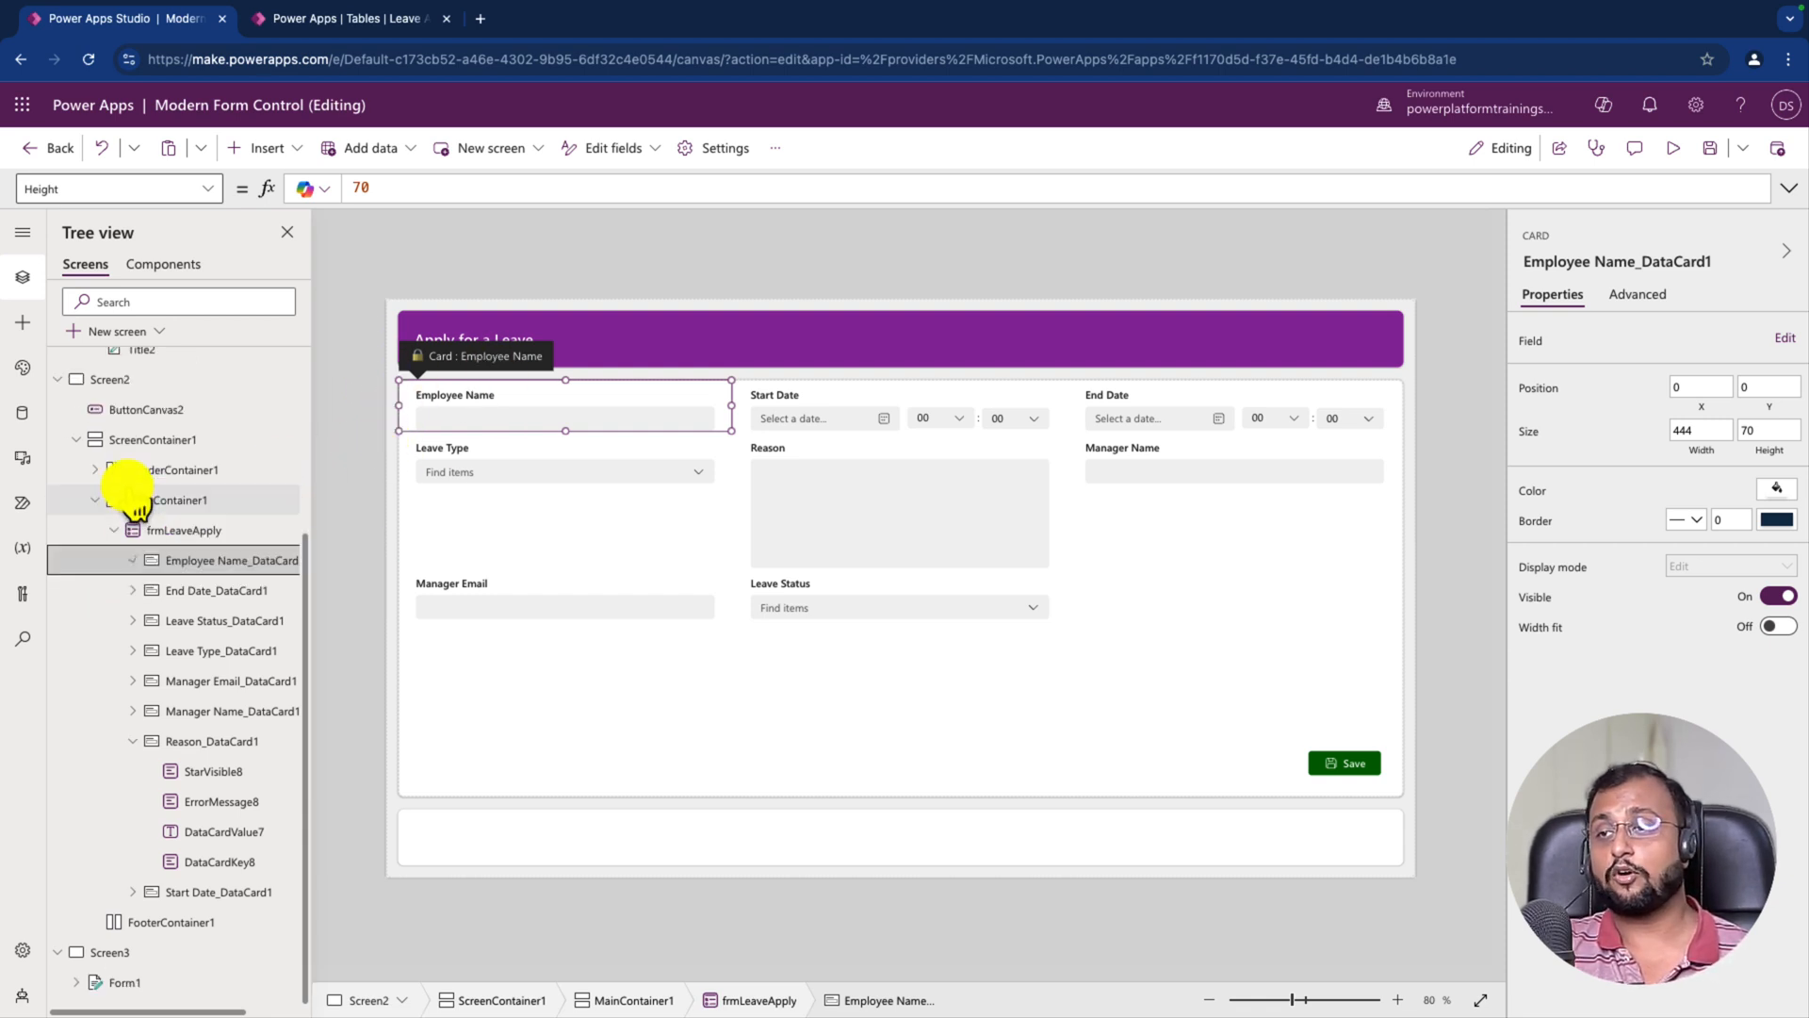
click(132, 741)
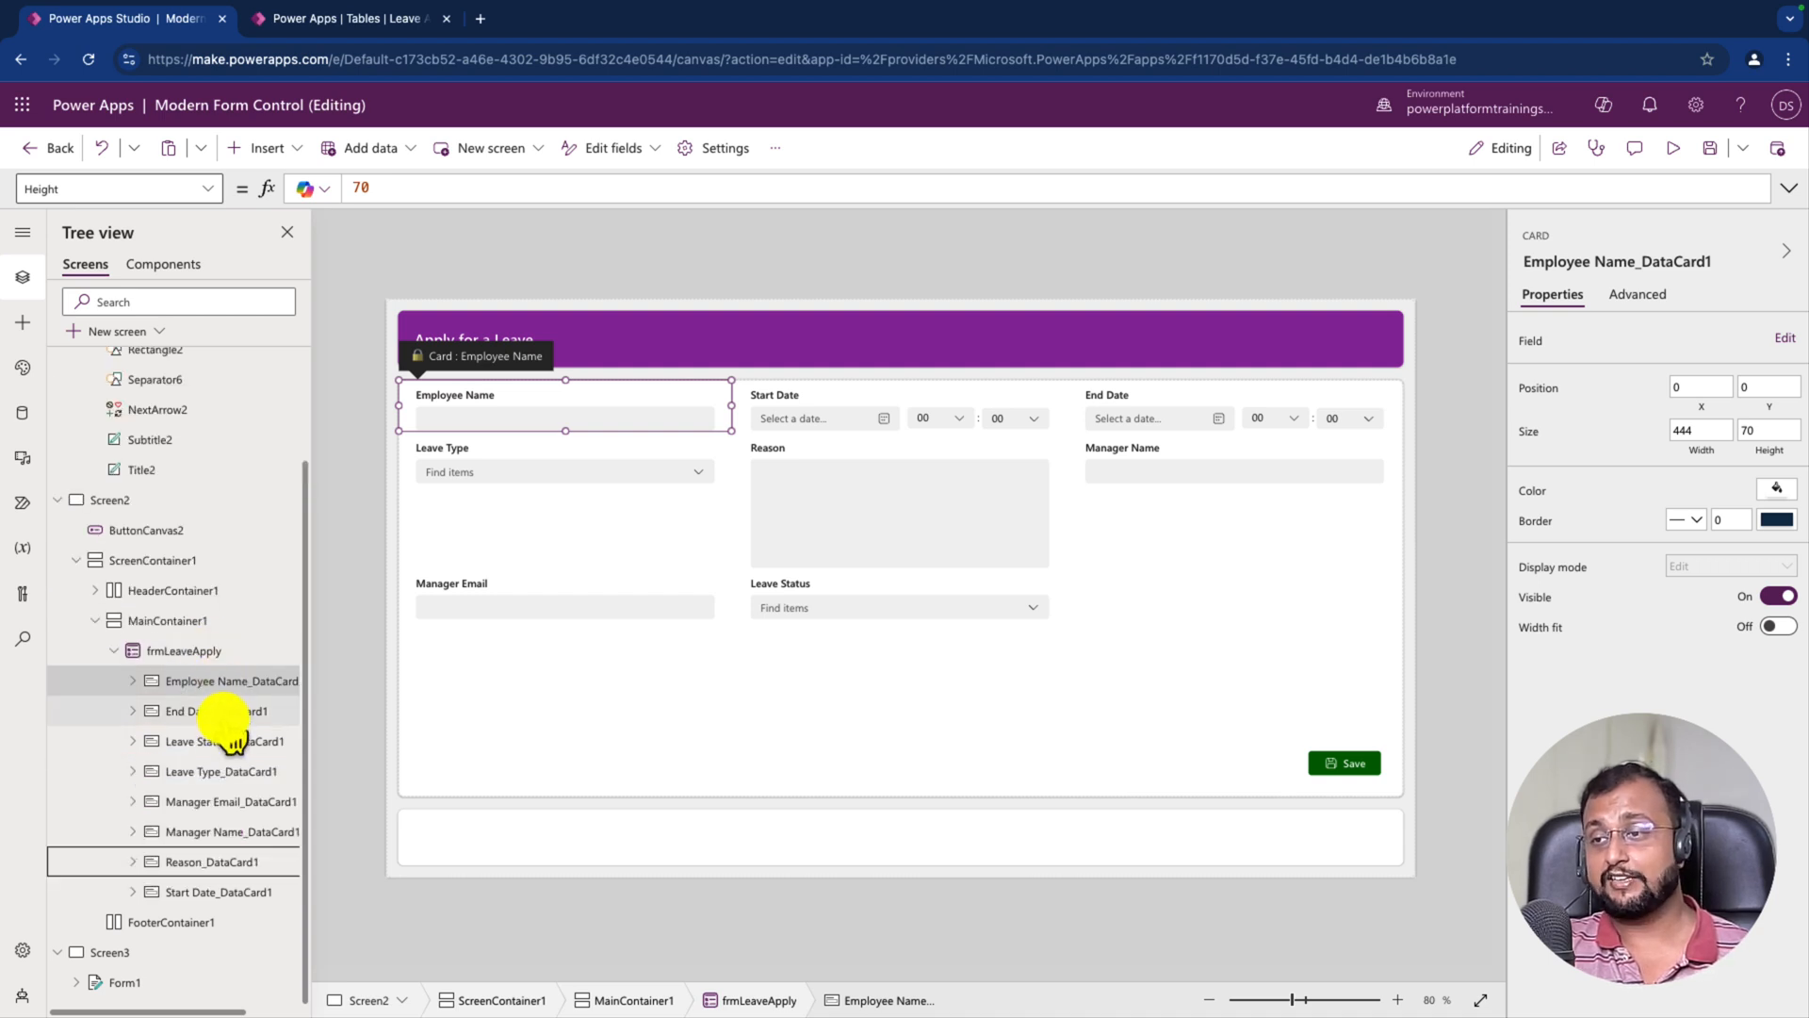
right_click(212, 714)
right_click(225, 688)
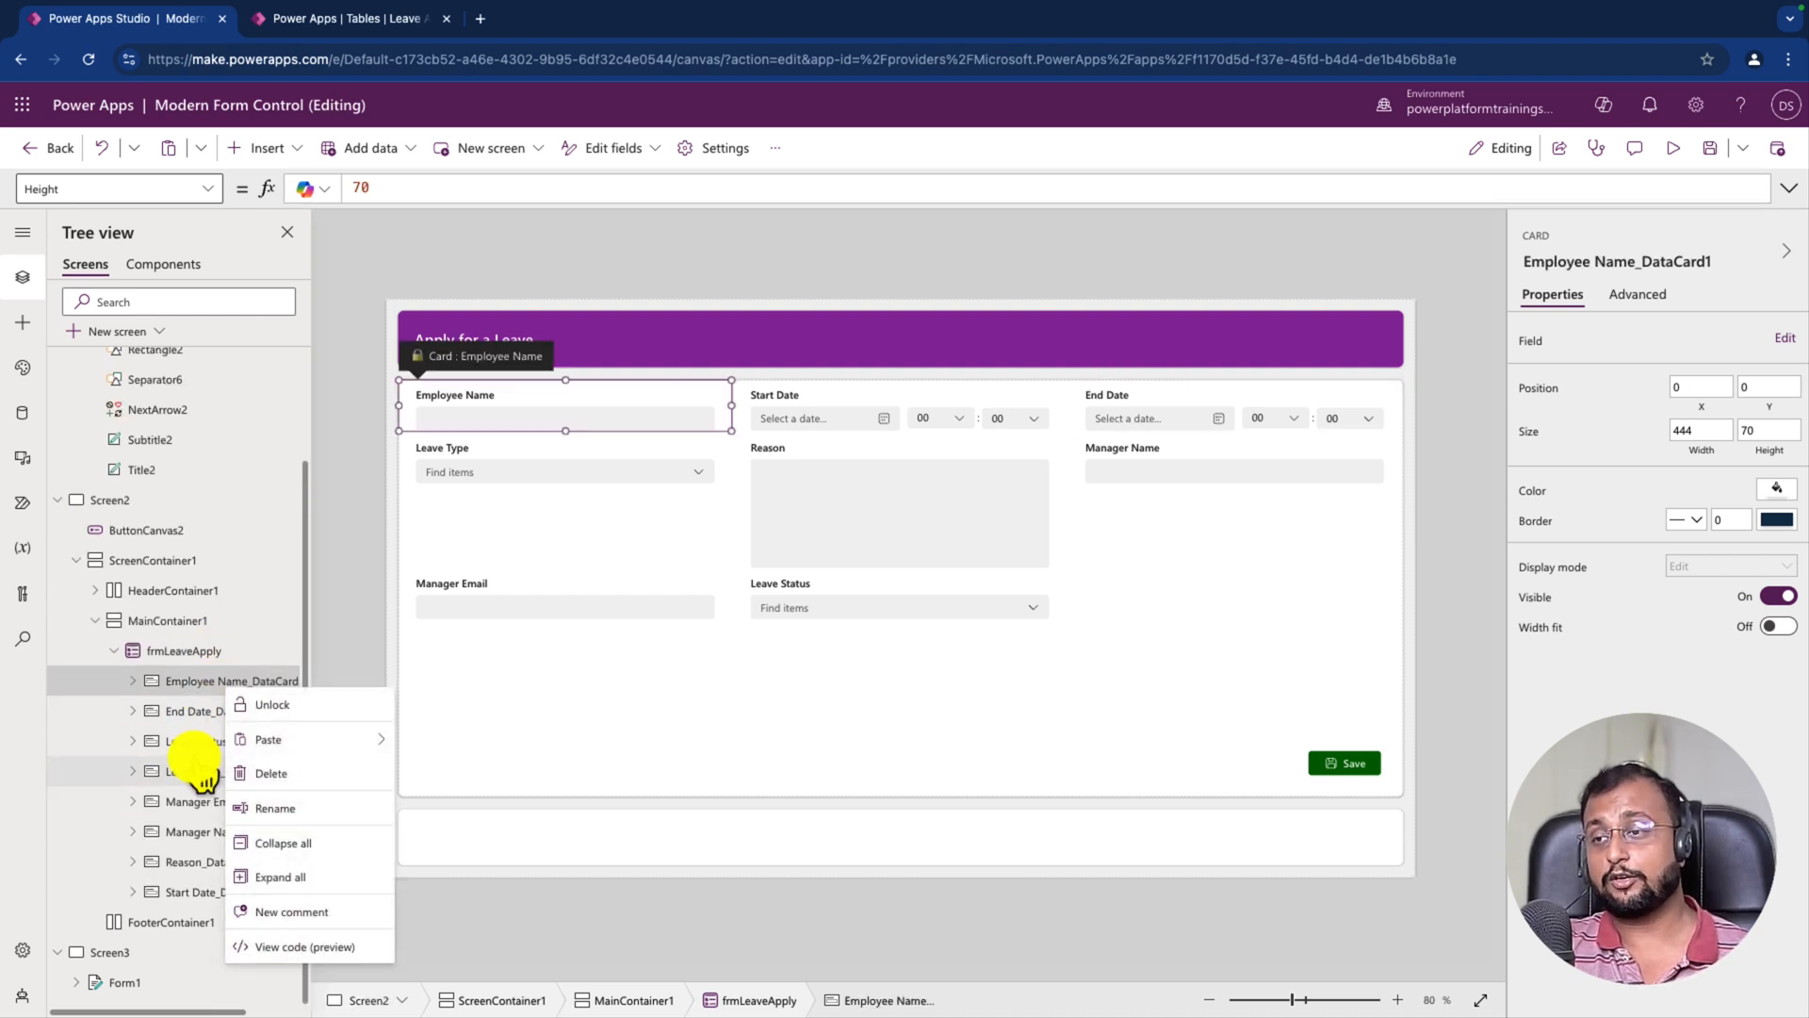
right_click(188, 720)
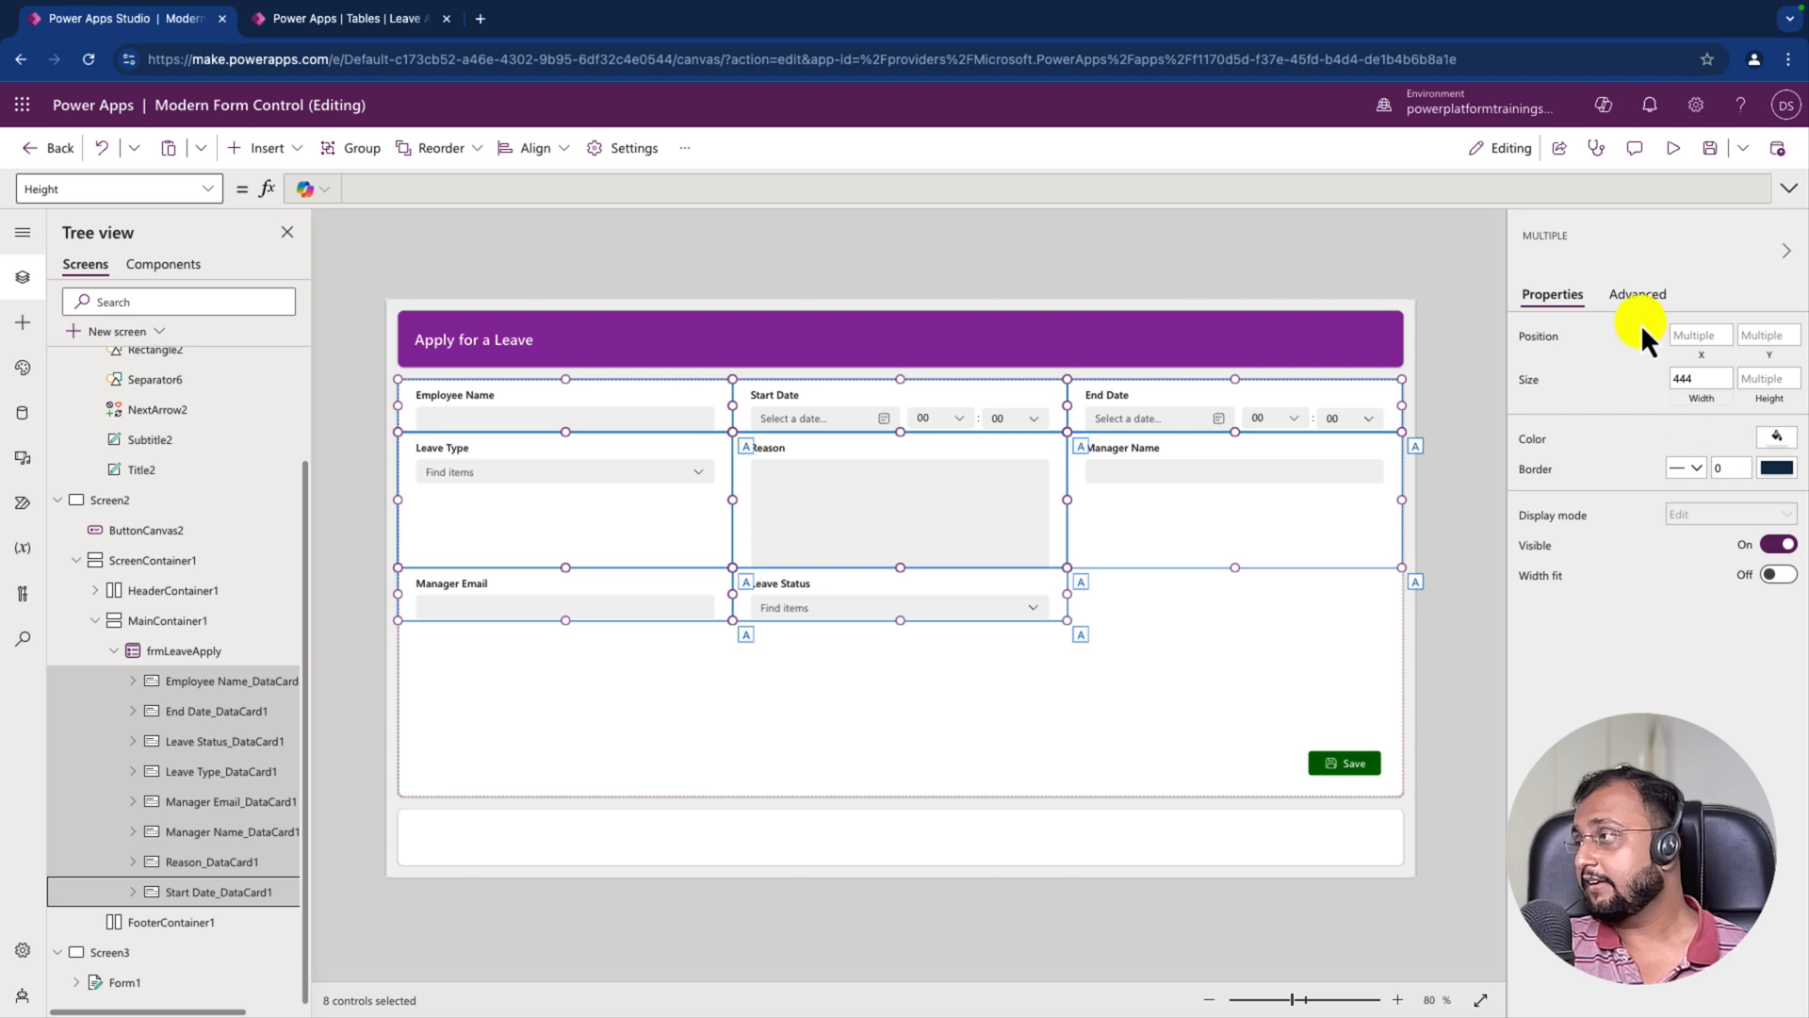
Step: Unlock the selected data cards from the Advanced tab, then select the Employee Name card
click(1640, 295)
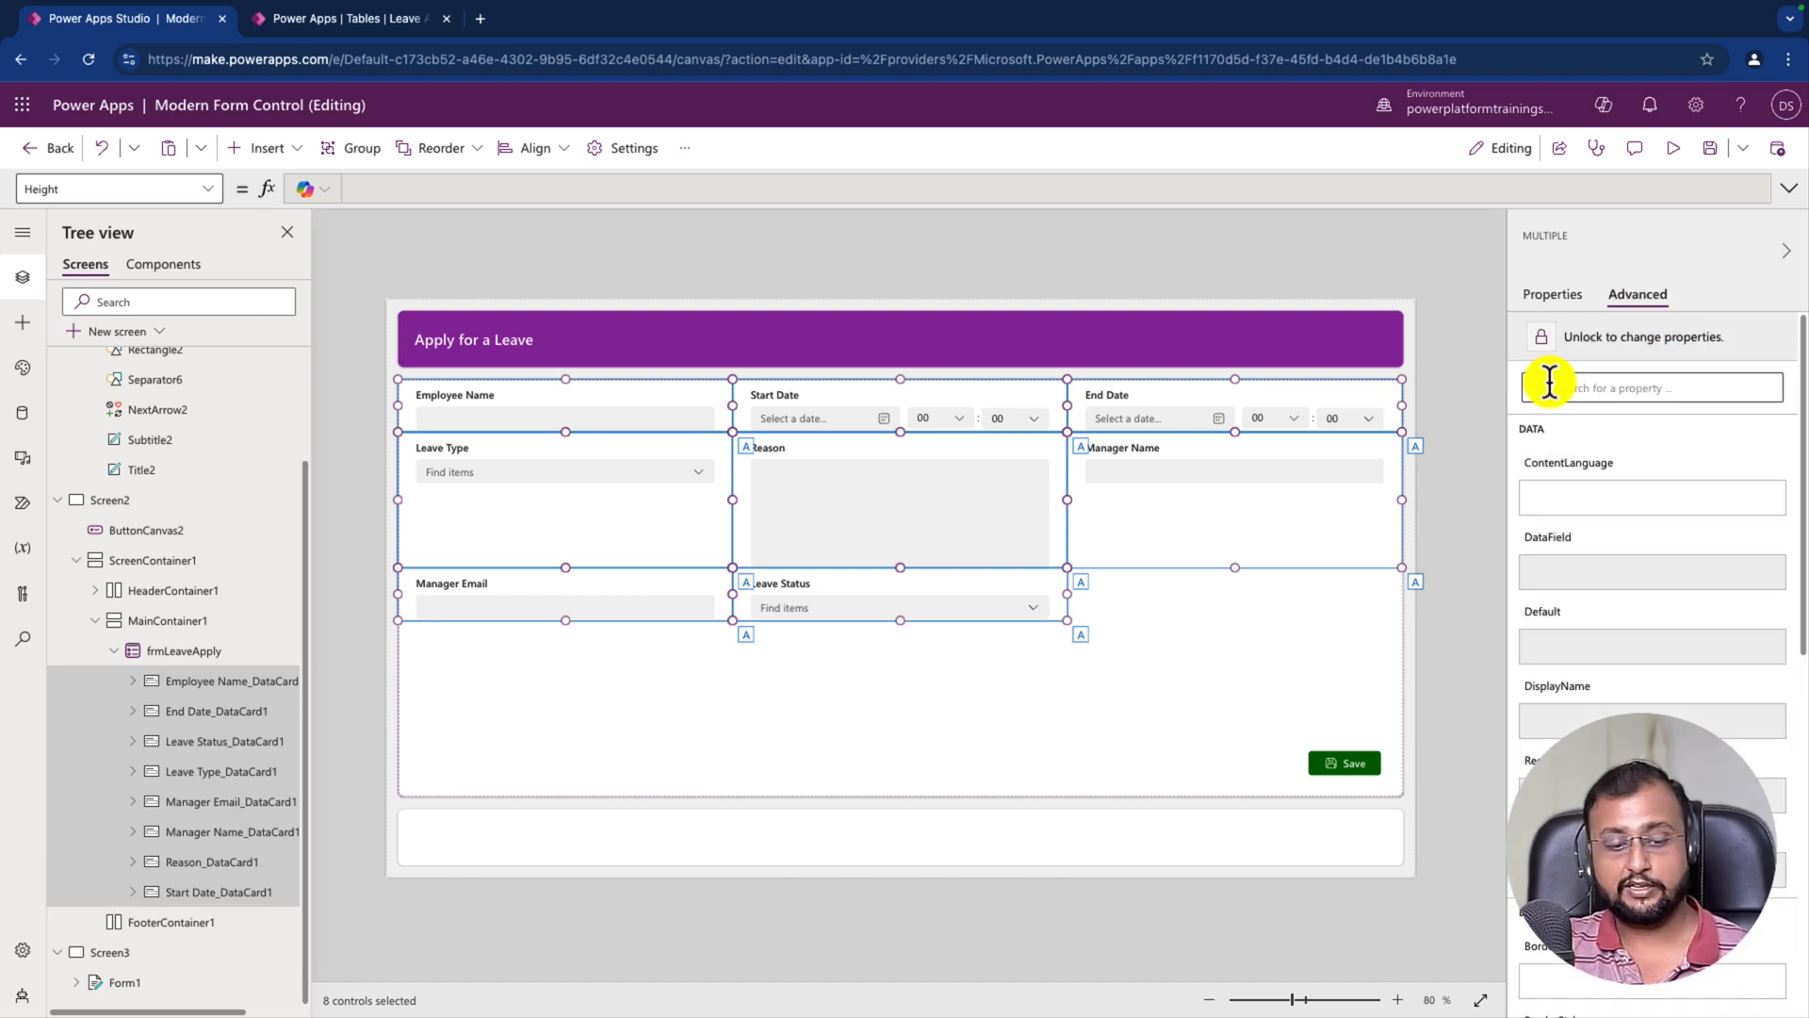
mouse_move(1526, 376)
mouse_down()
mouse_move(1756, 359)
mouse_move(1486, 324)
mouse_move(1713, 371)
mouse_up()
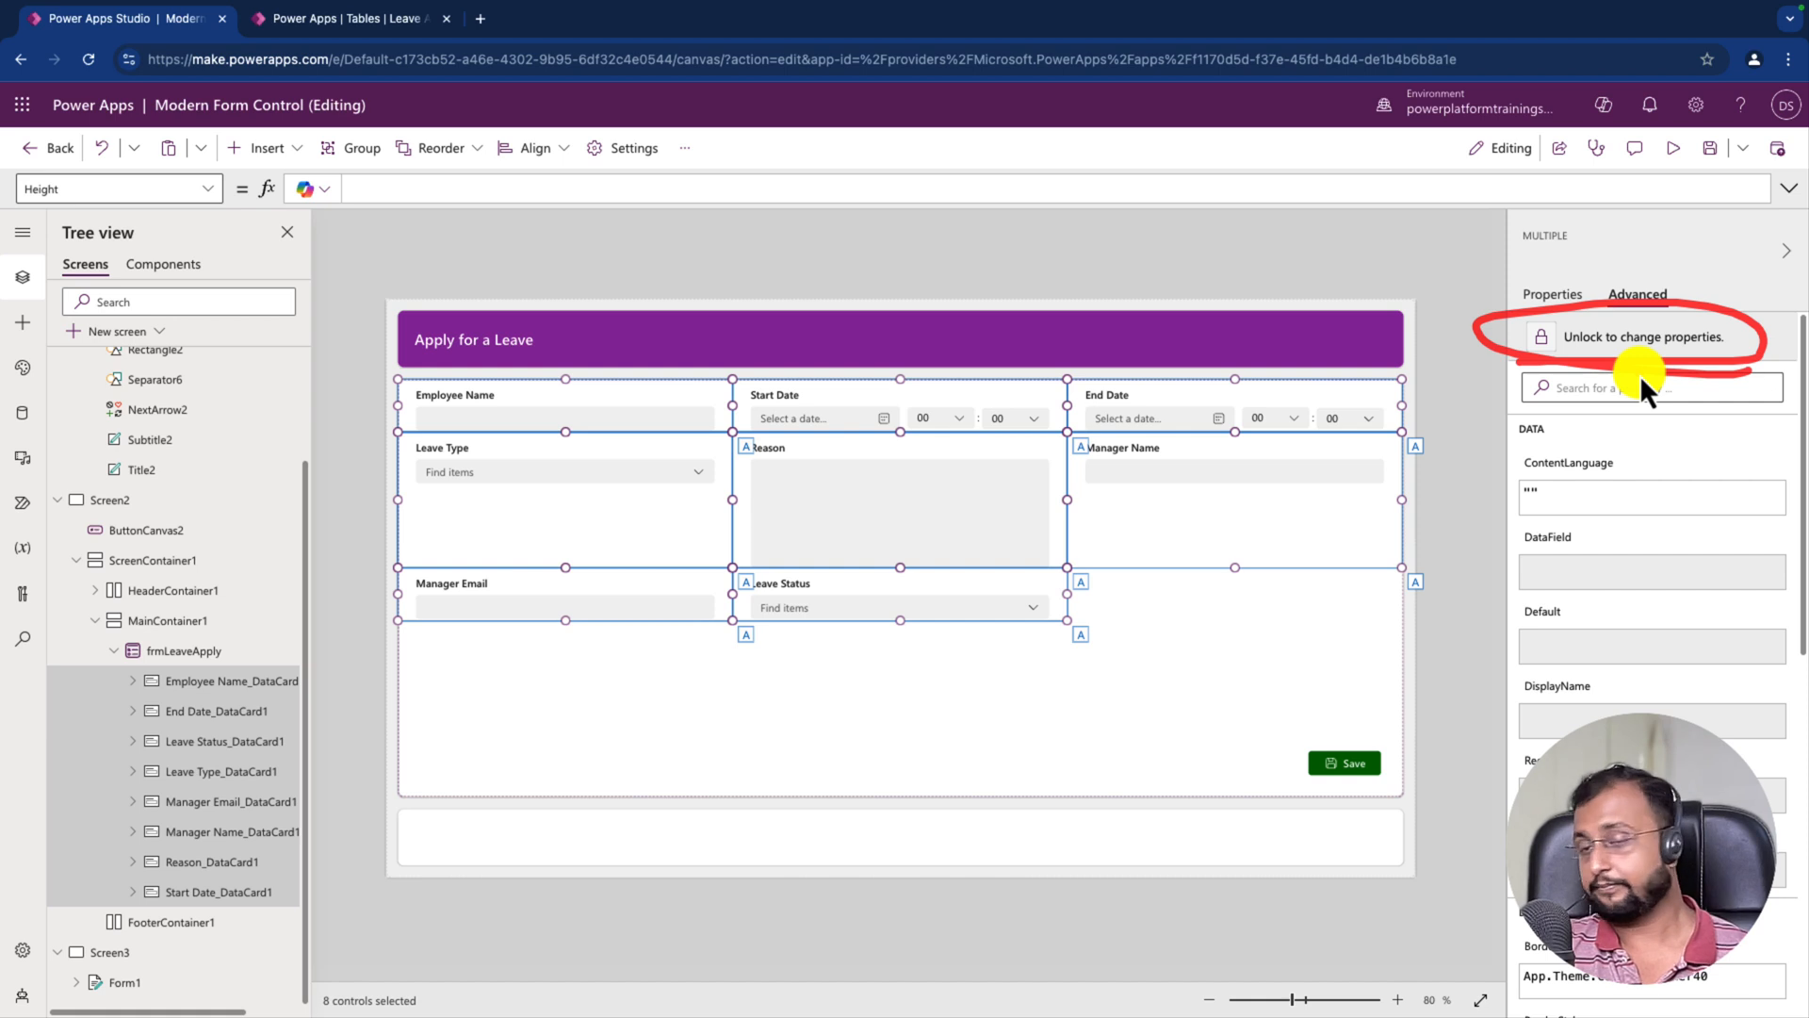
key(Escape)
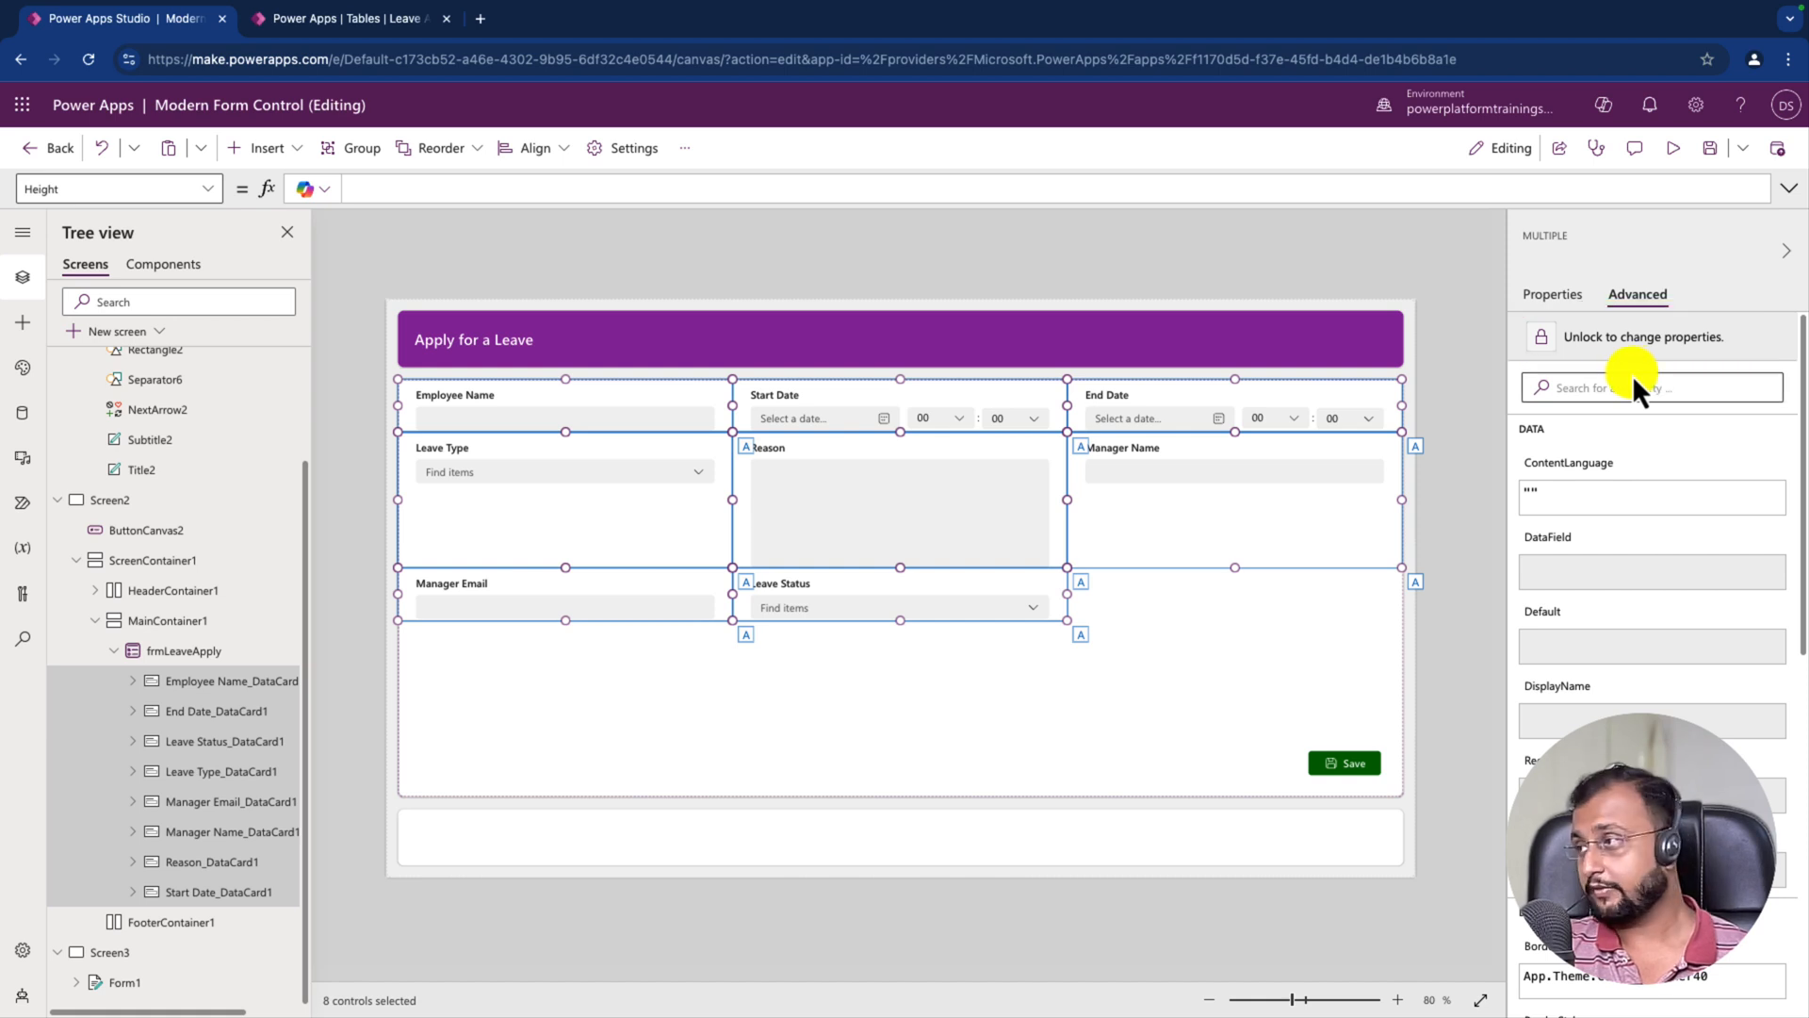
click(1546, 337)
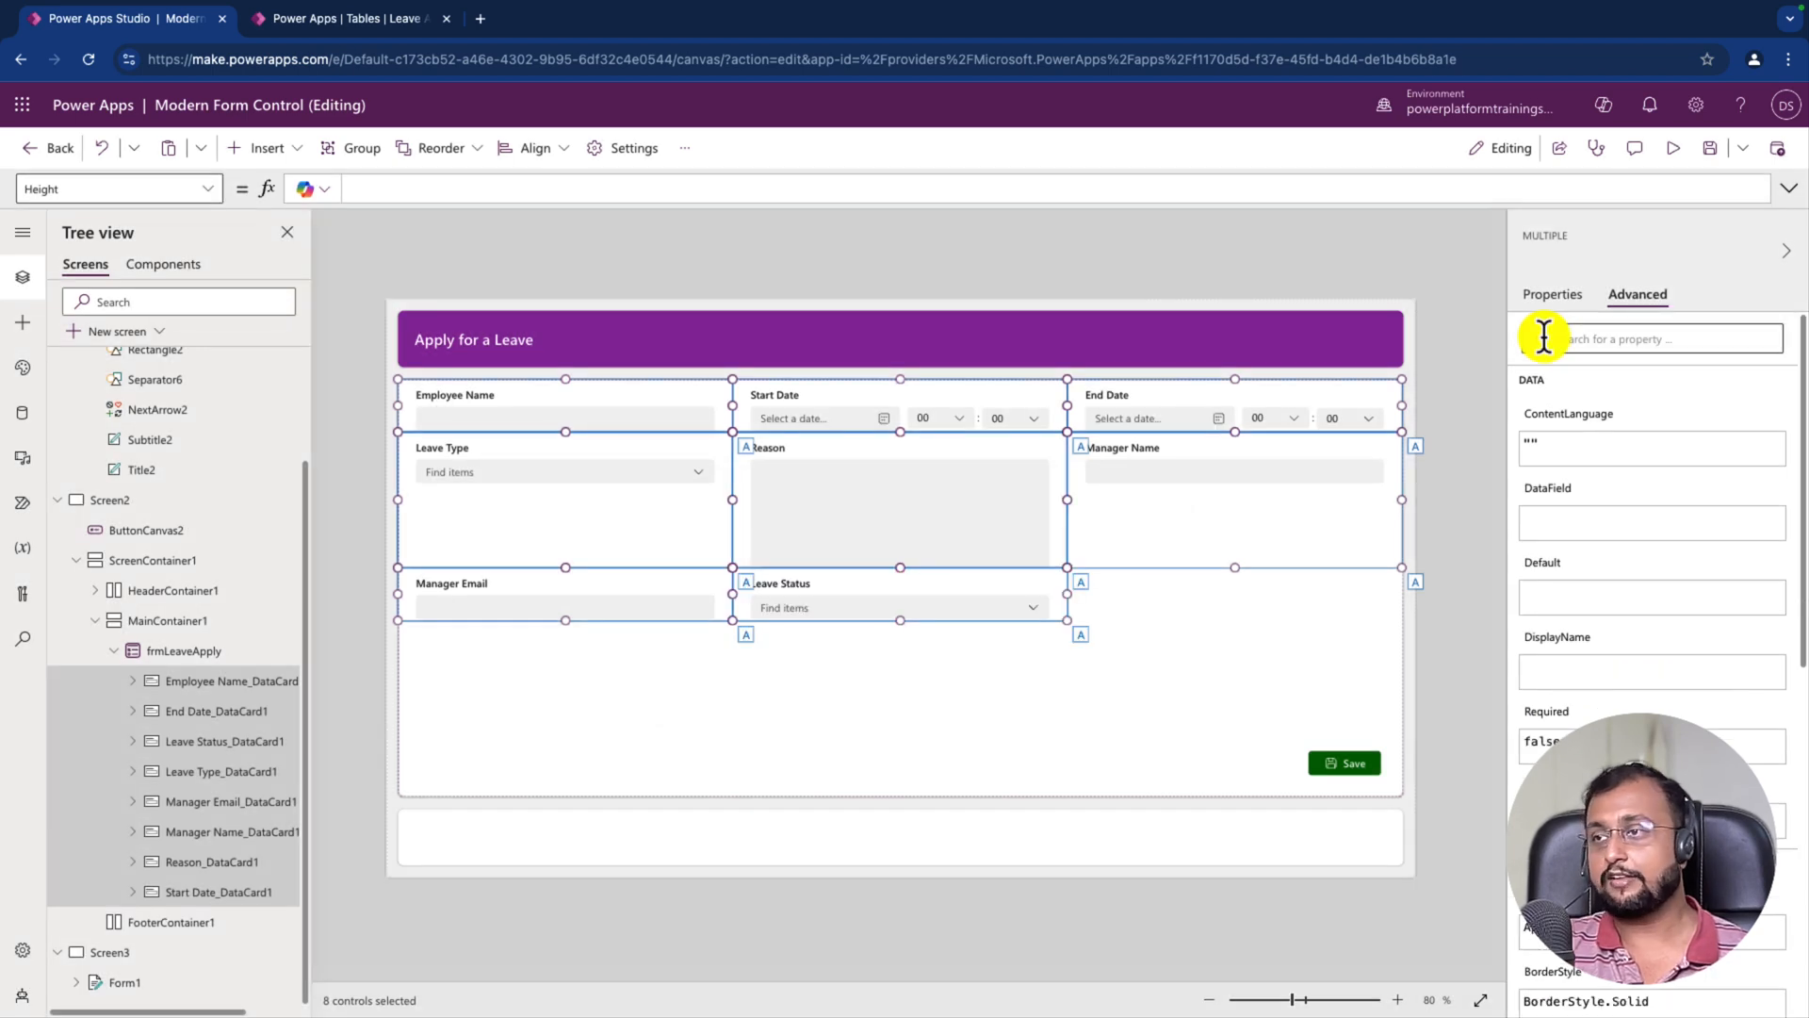
click(1071, 247)
click(579, 398)
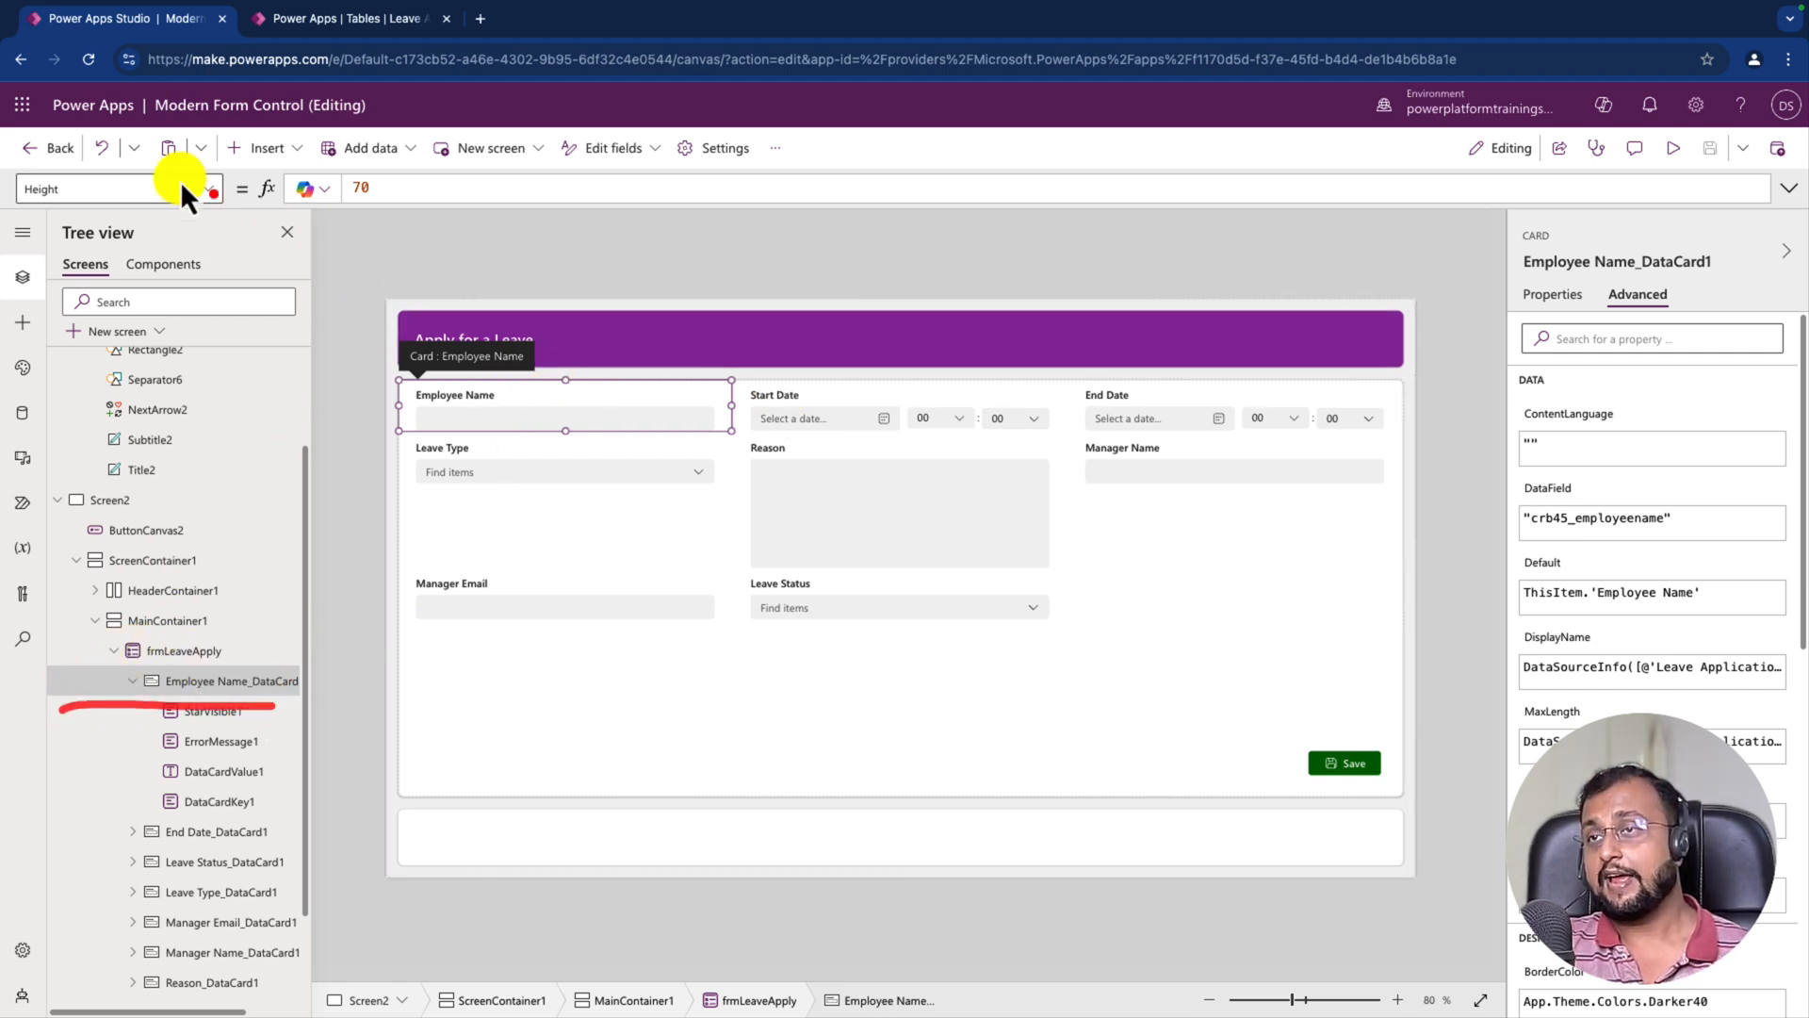
Step: Change the Employee Name card's Required property from false to true
mouse_move(18, 193)
mouse_down()
mouse_move(175, 128)
mouse_move(106, 241)
mouse_up()
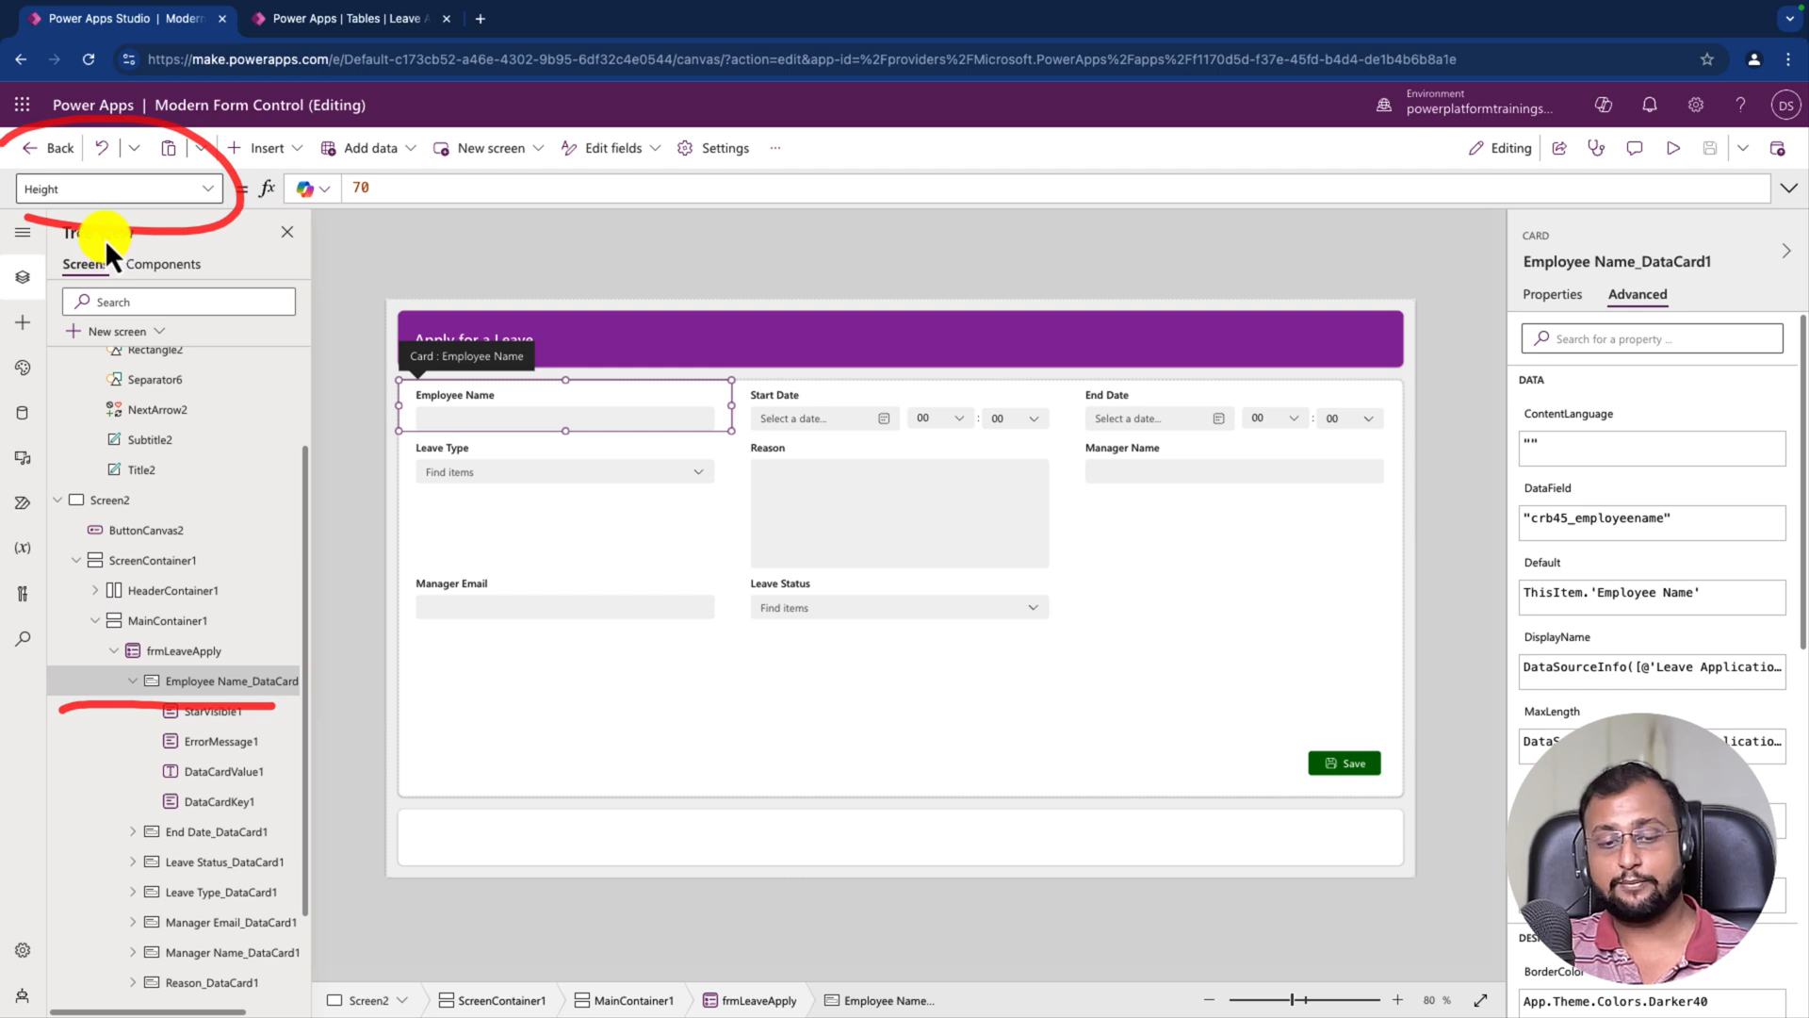
key(Escape)
click(206, 197)
scroll(122, 405, down, 3)
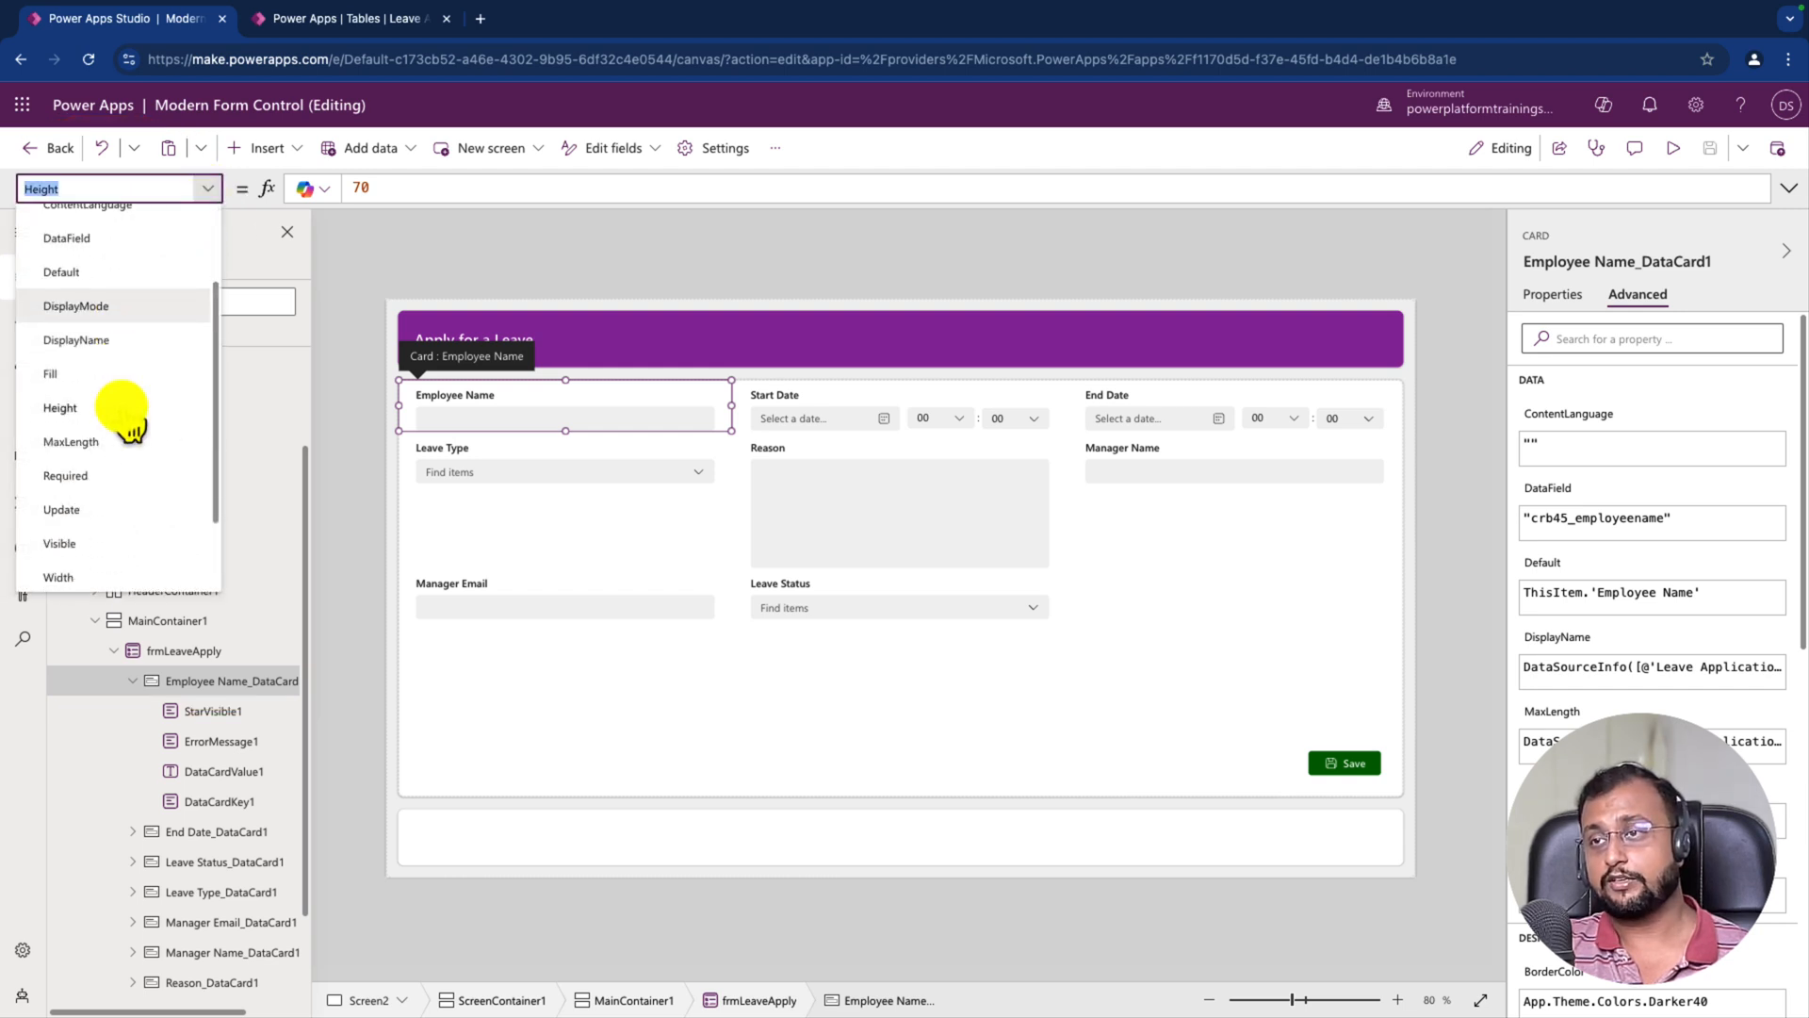
click(118, 445)
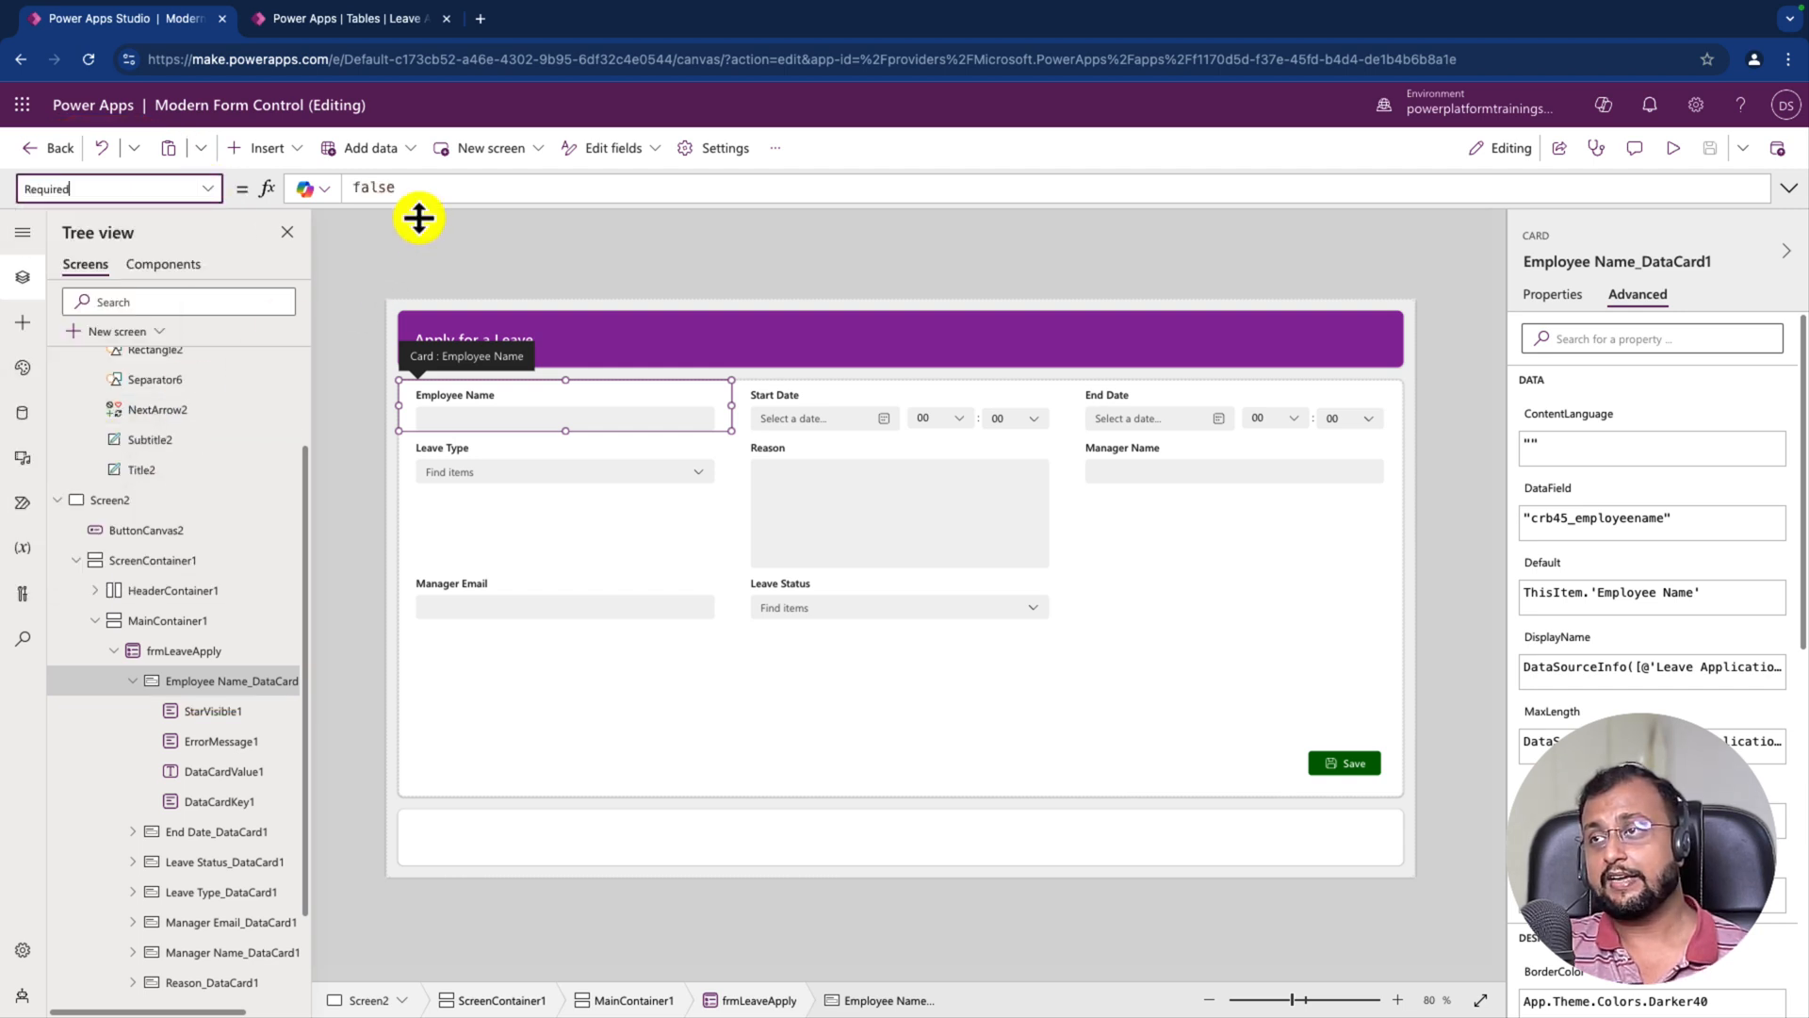
double_click(438, 192)
text(true)
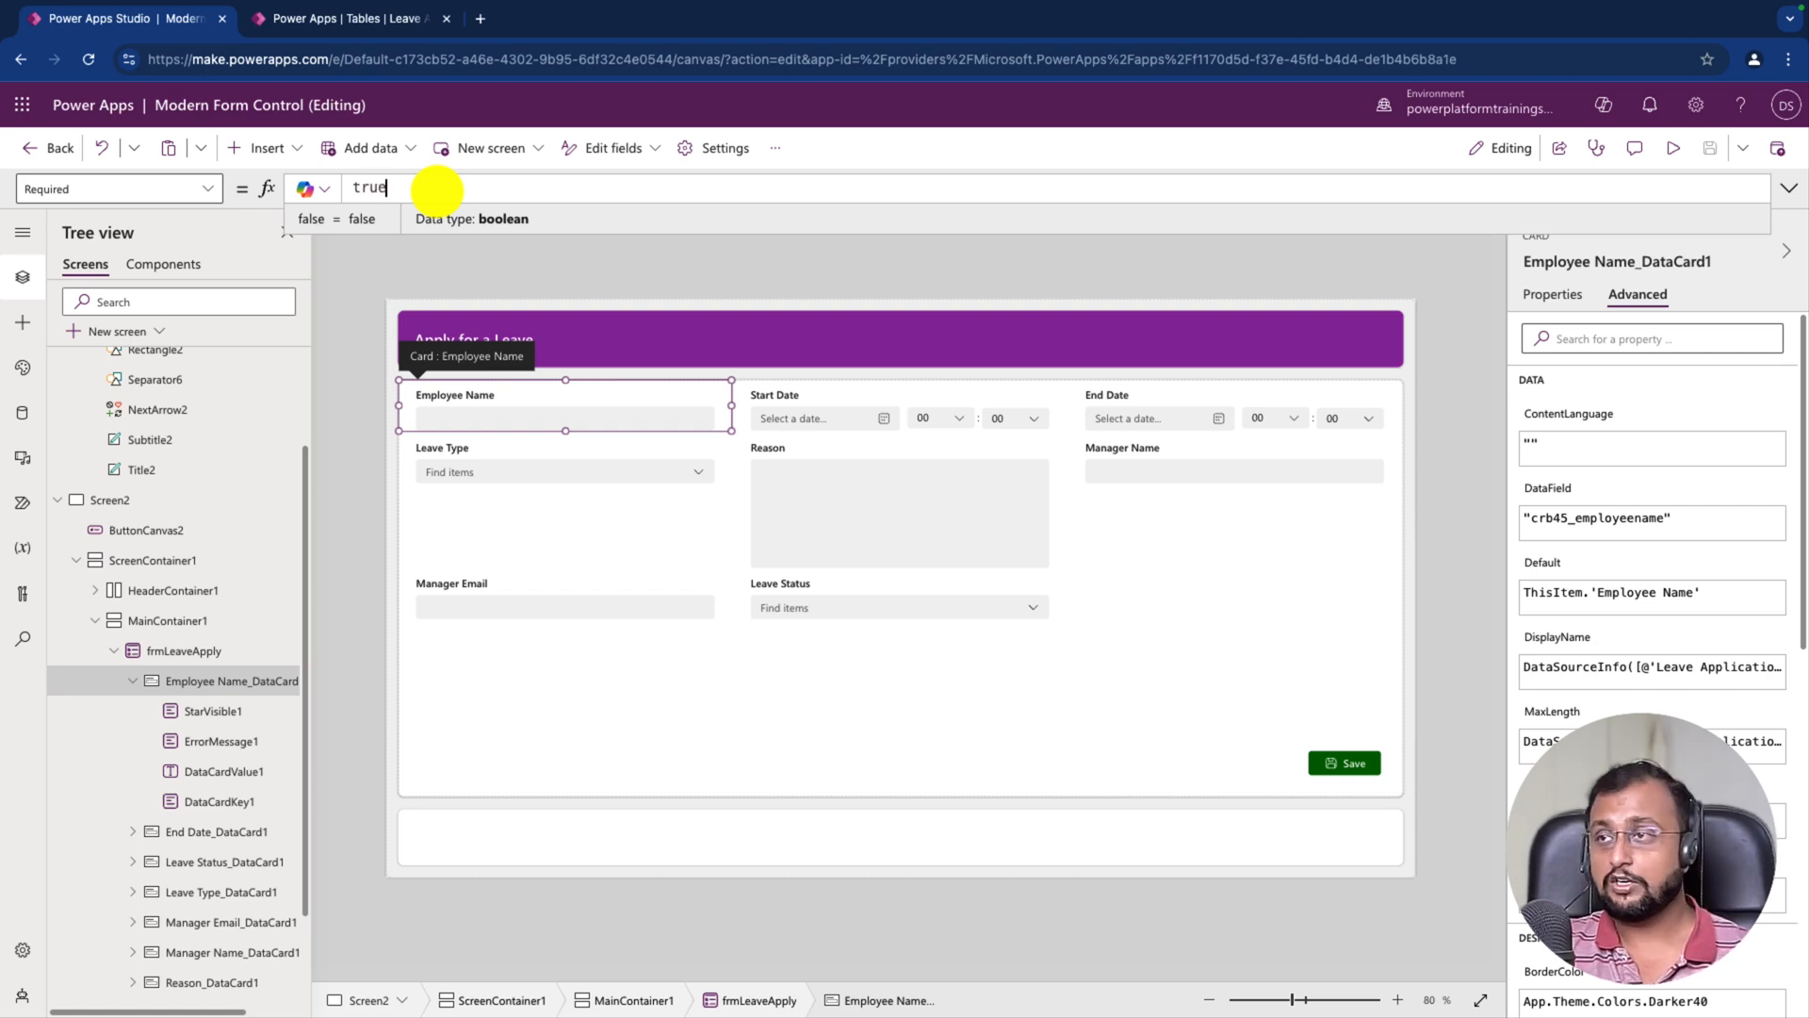
click(862, 259)
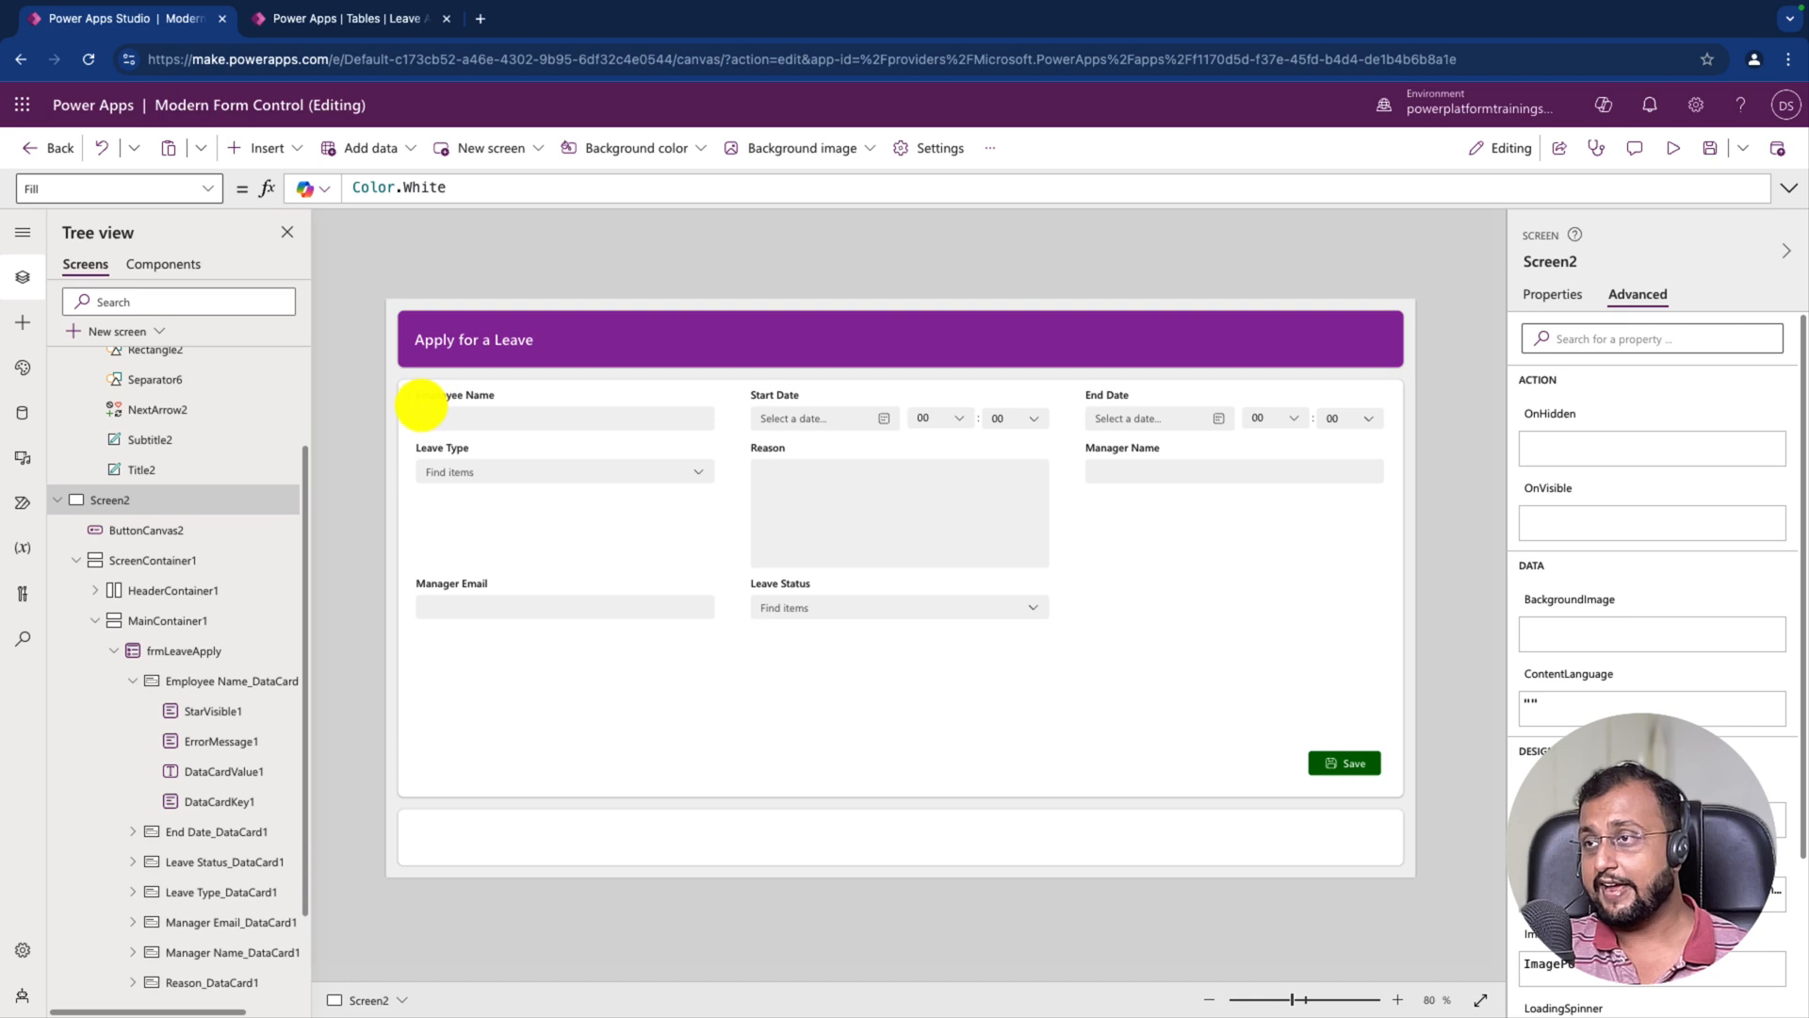
Step: Preview the app and save with Employee Name empty to confirm the required error, then exit preview
click(1672, 148)
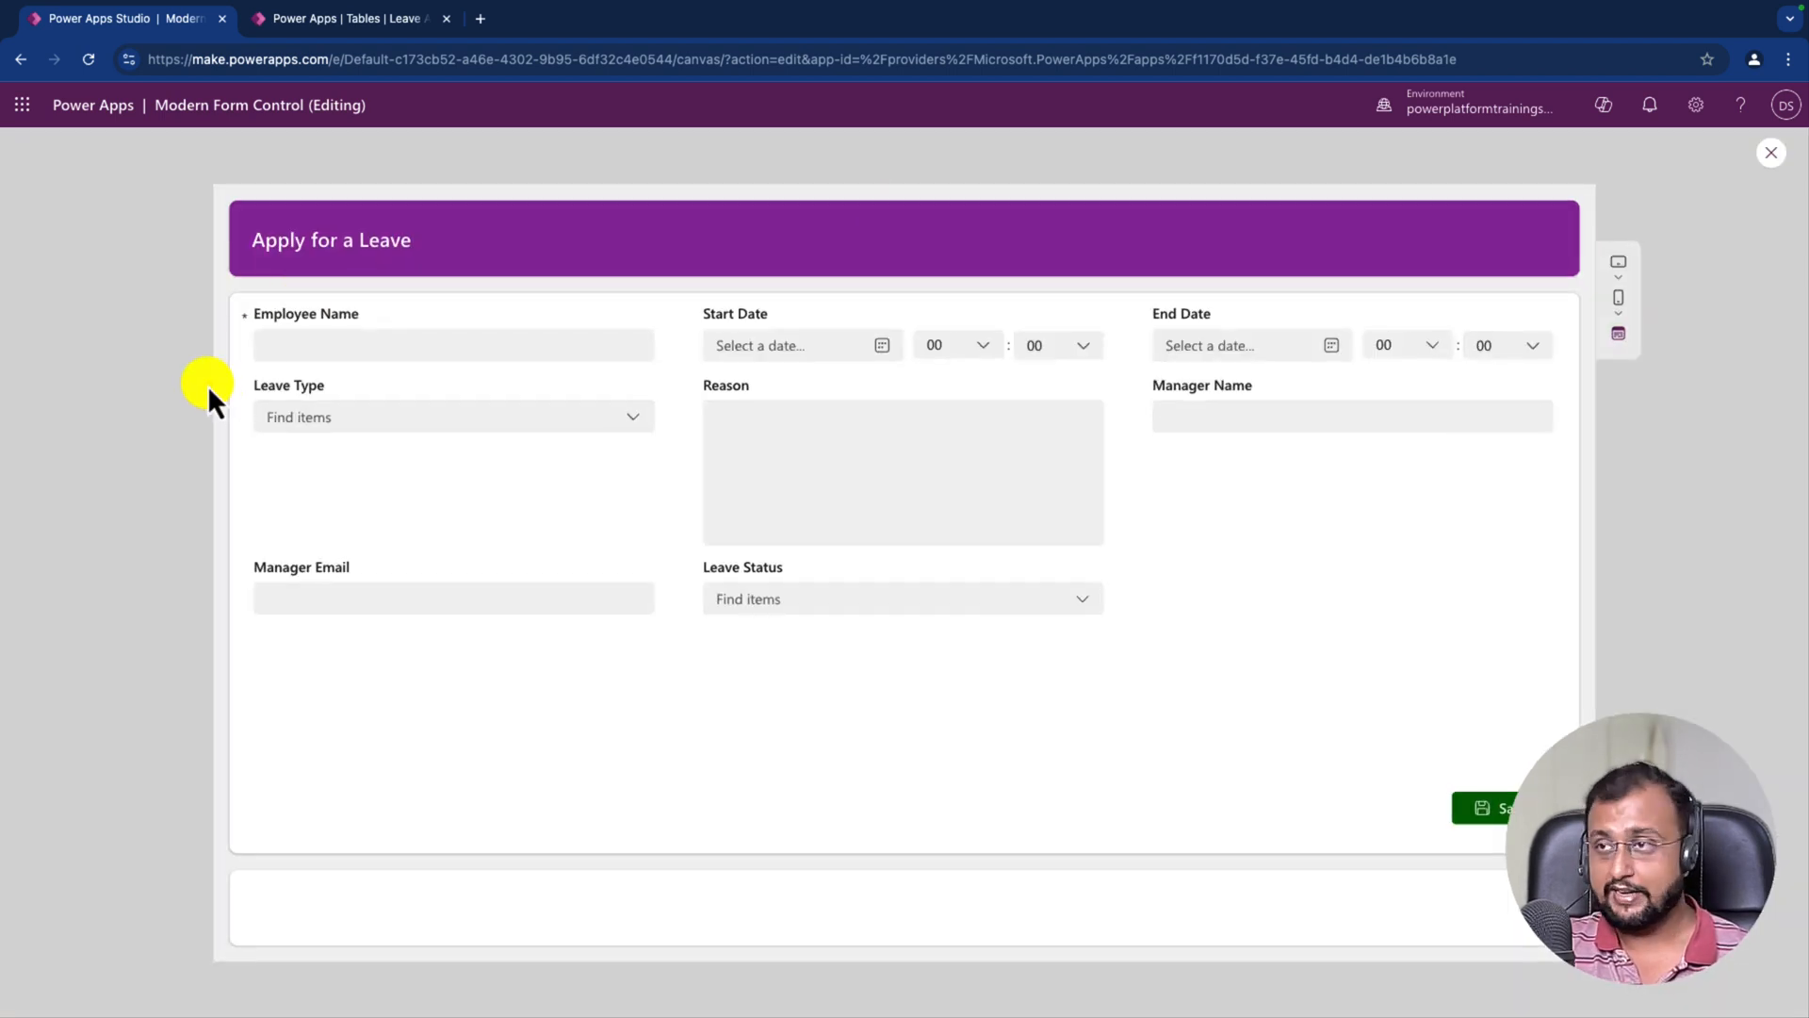
drag(186, 314, 231, 320)
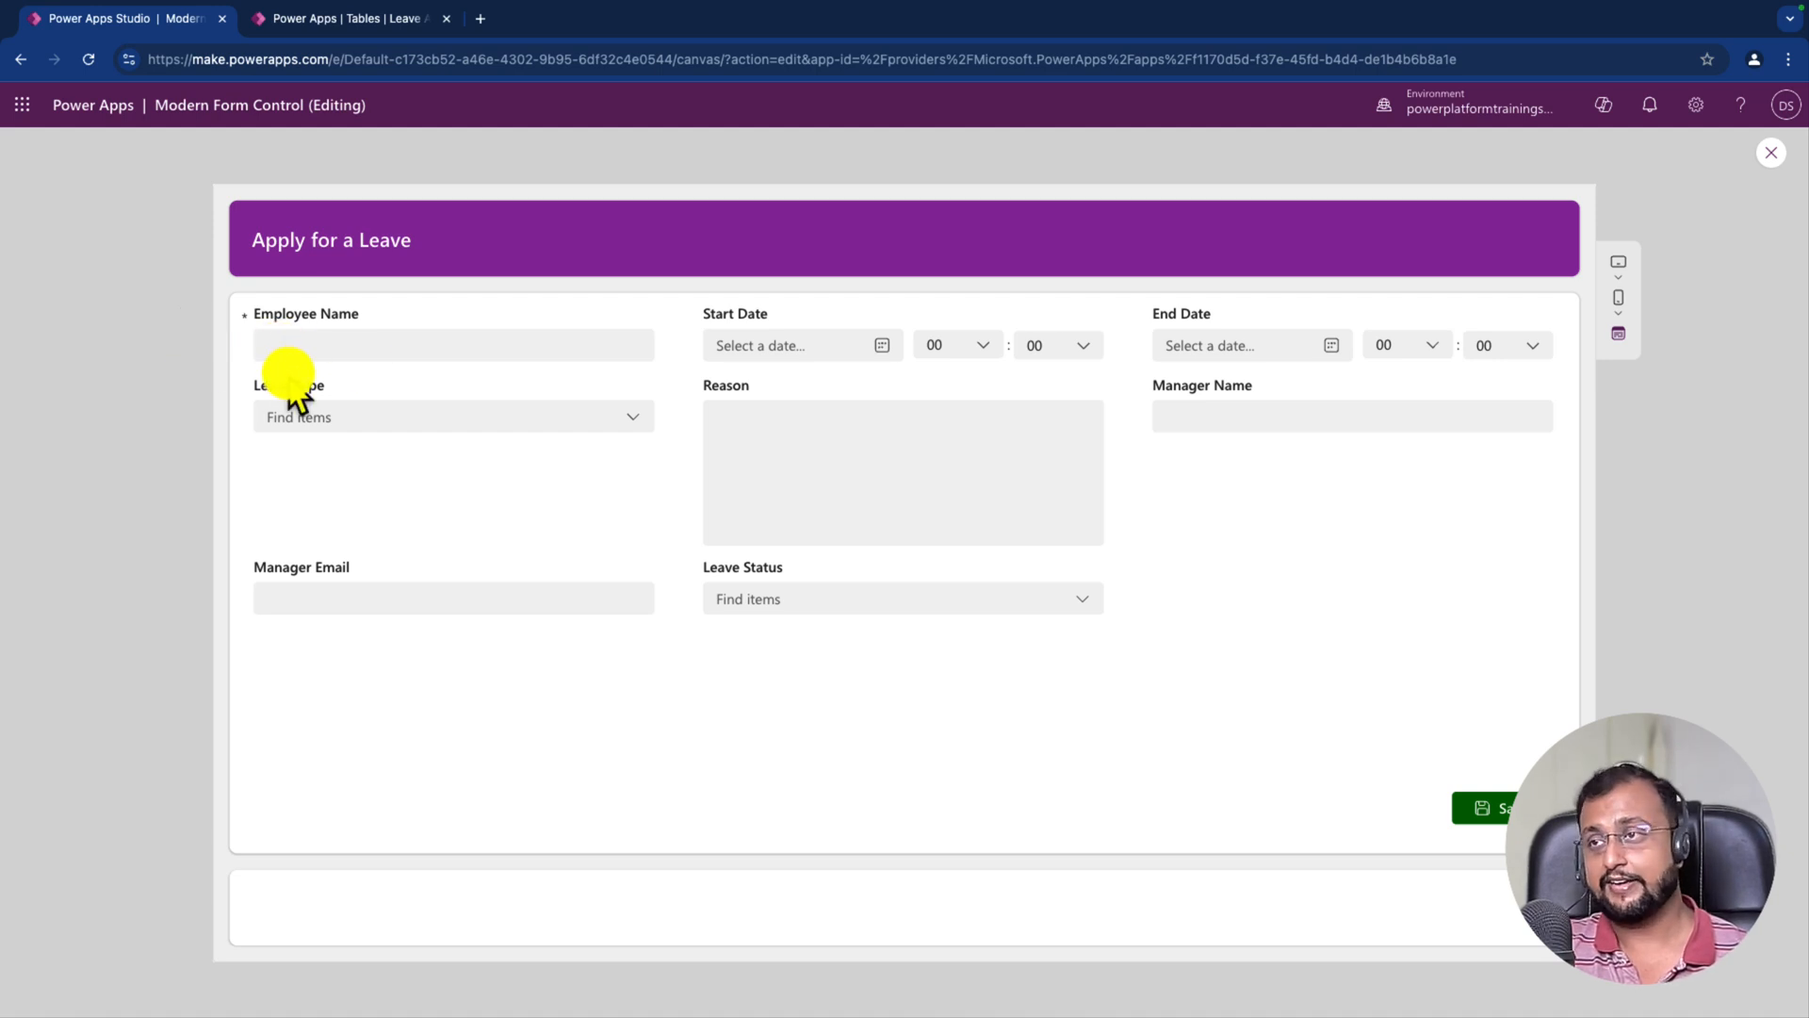
click(1487, 809)
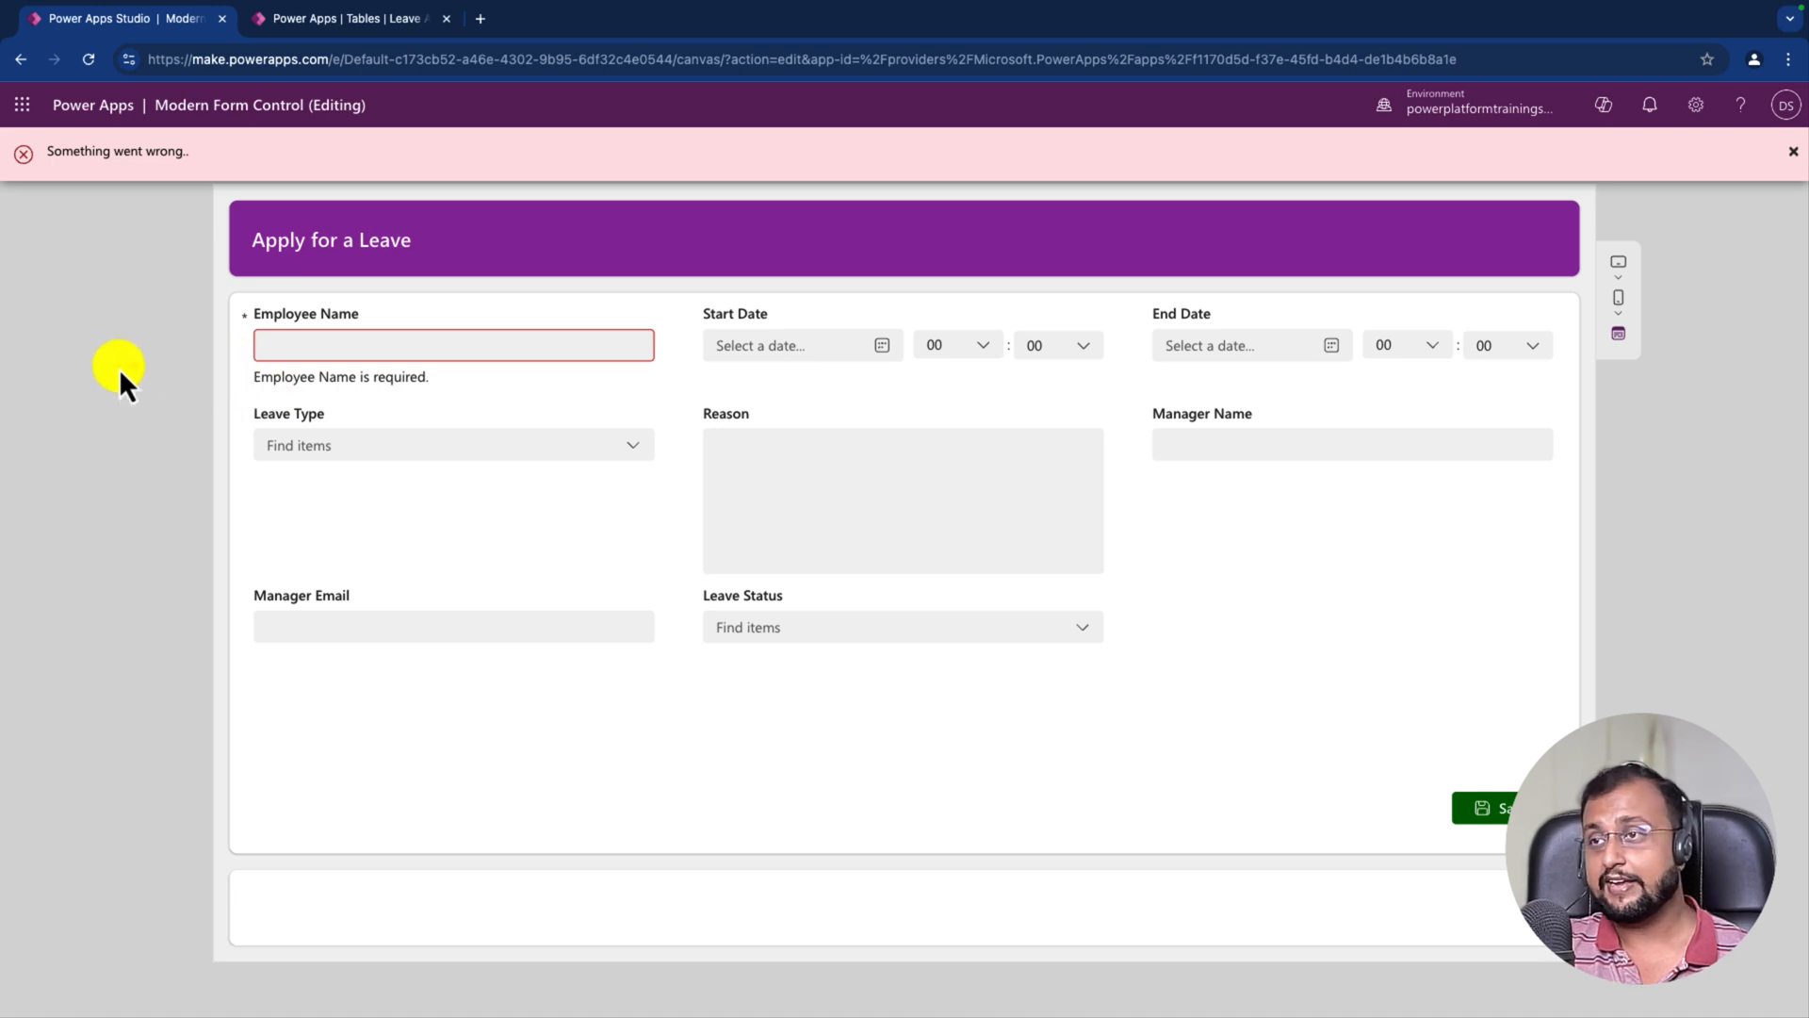
drag(79, 365, 197, 353)
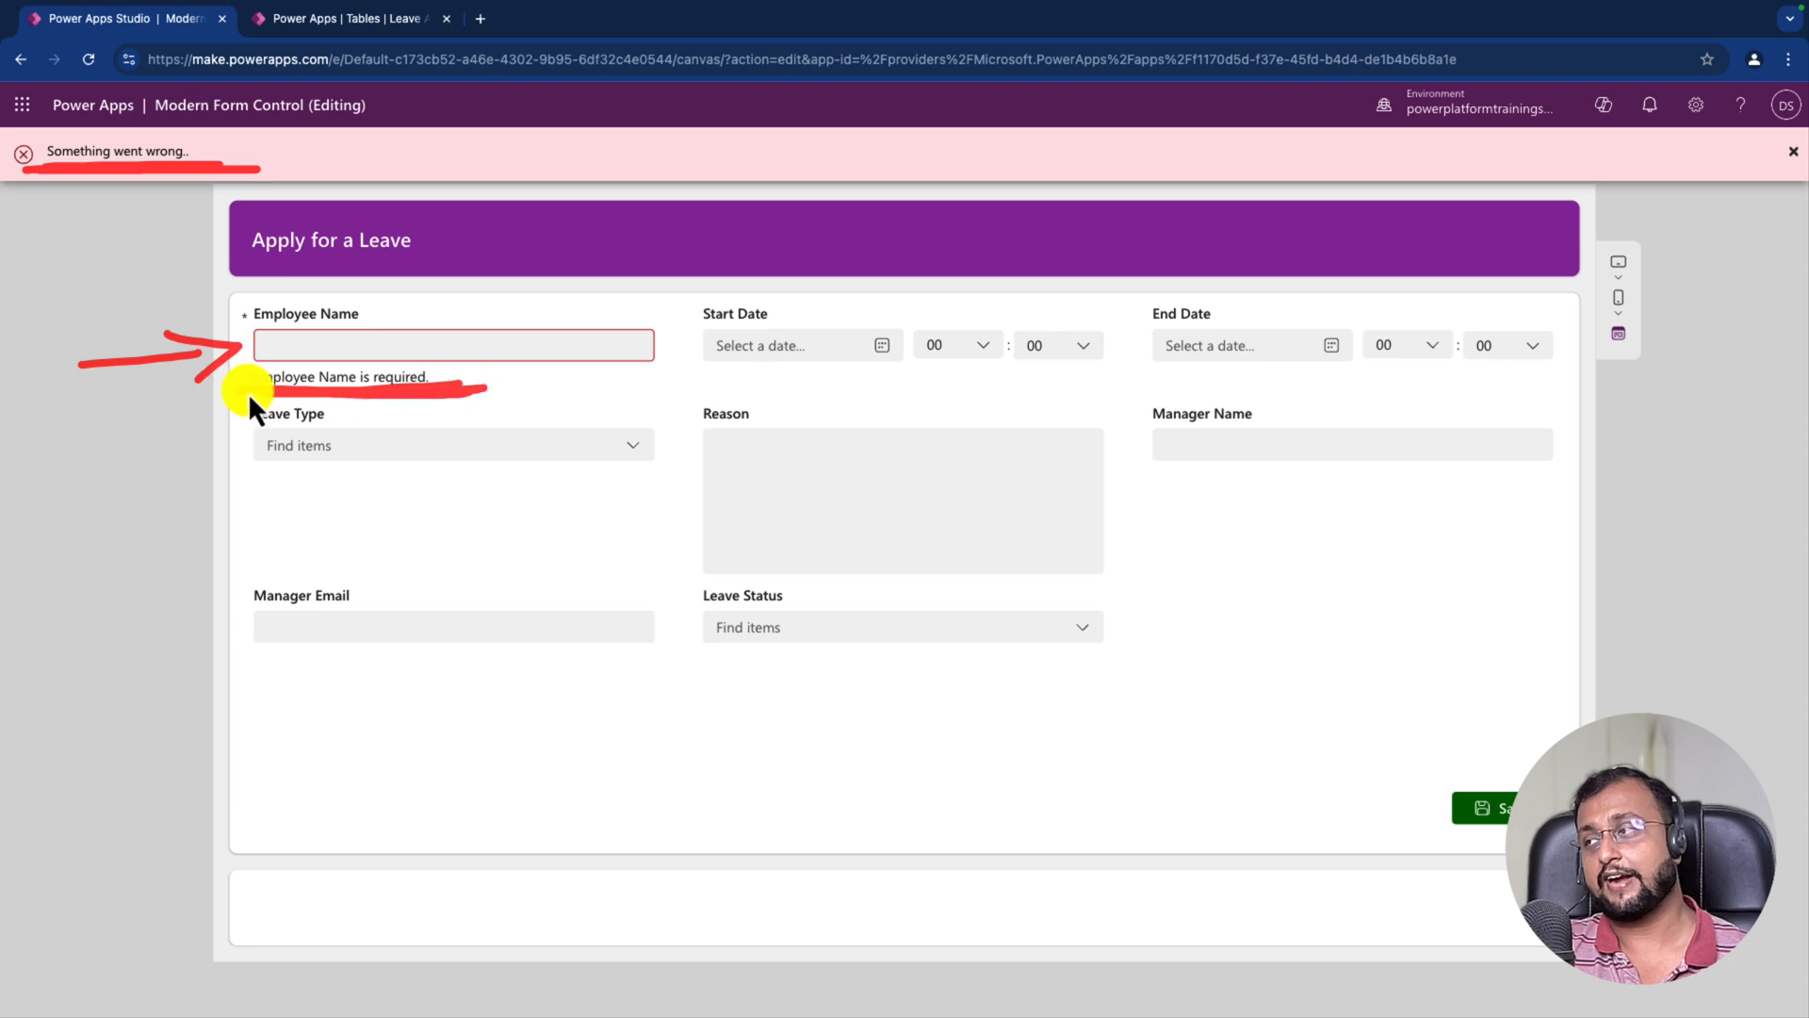
click(416, 335)
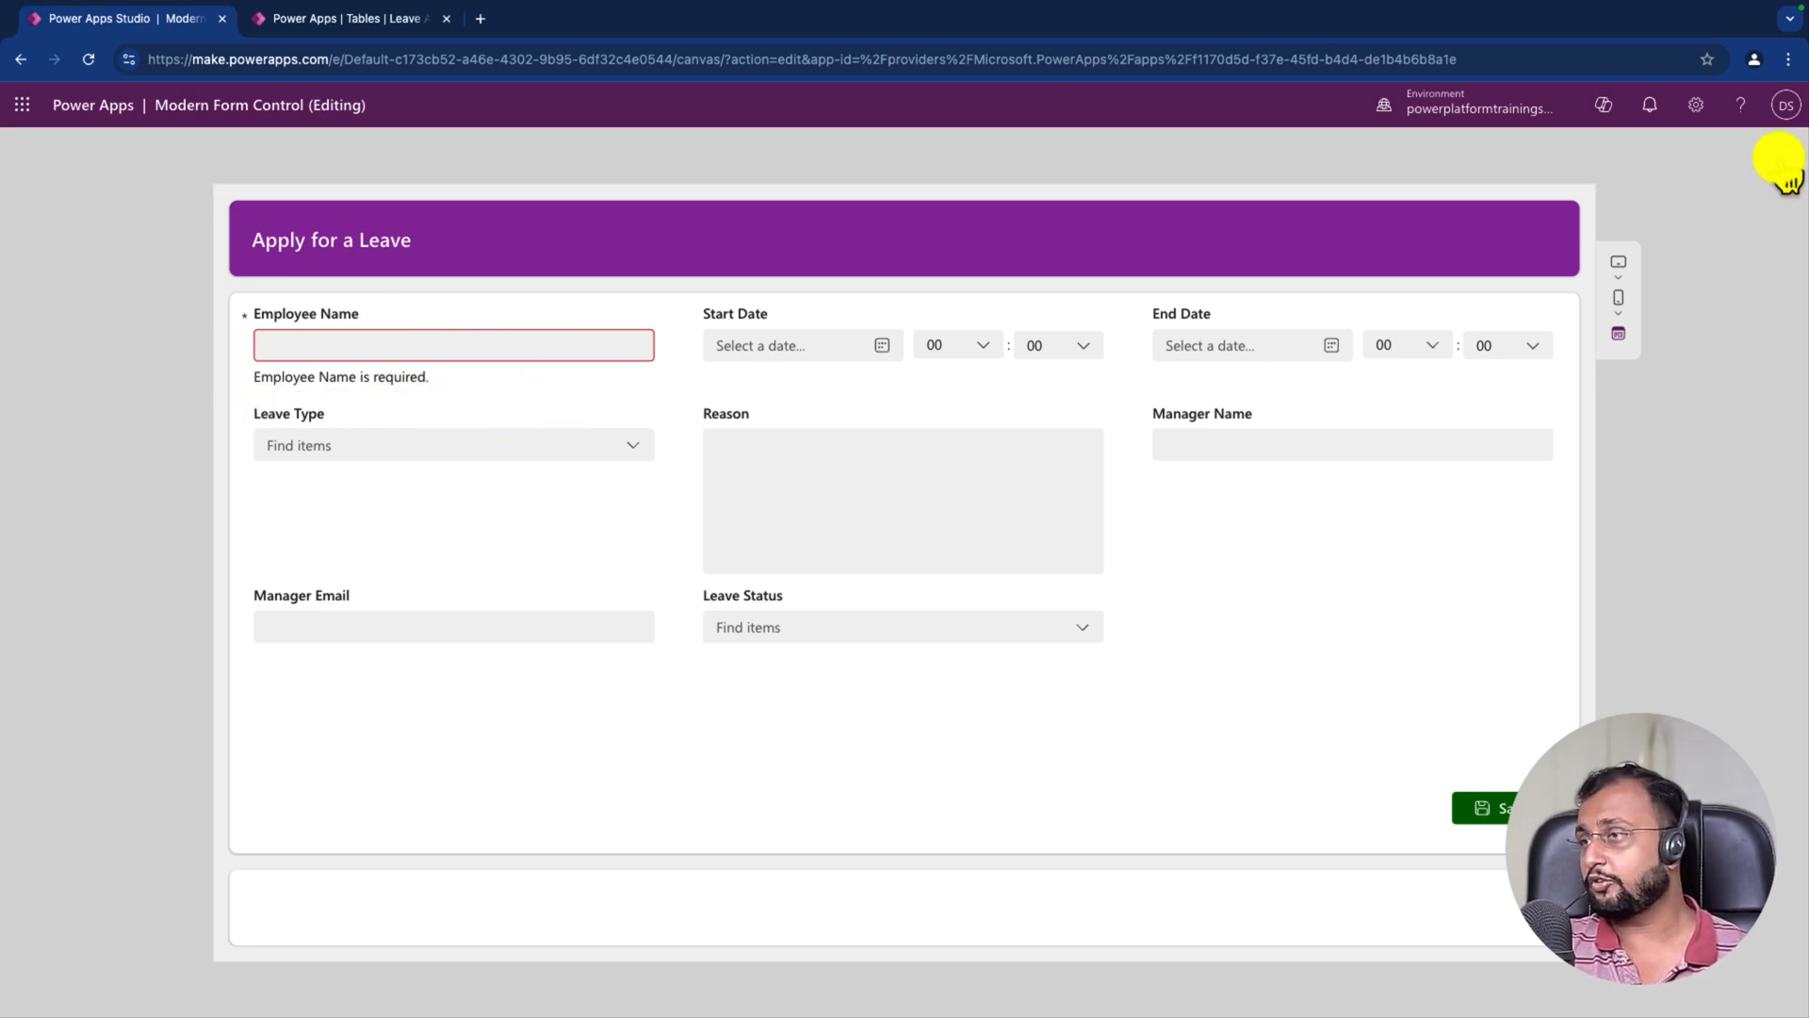
click(1784, 175)
click(909, 419)
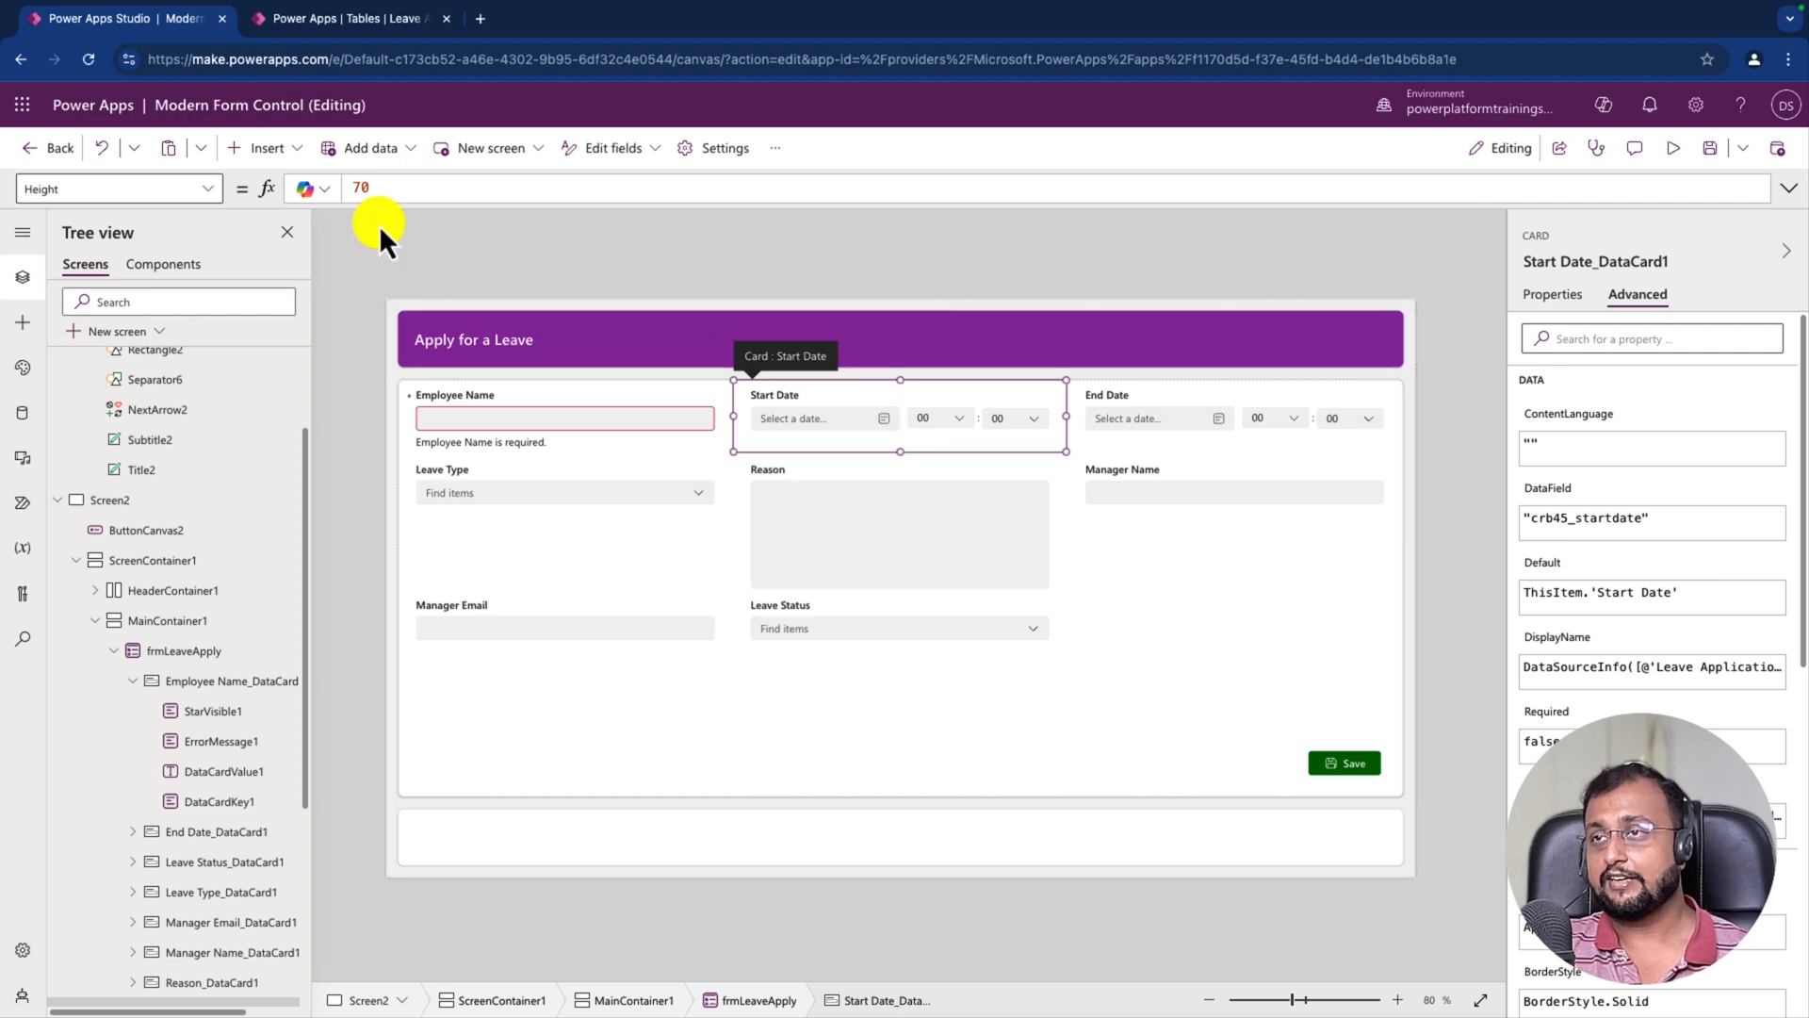
Step: Set the Start Date card's Required property to true
click(207, 189)
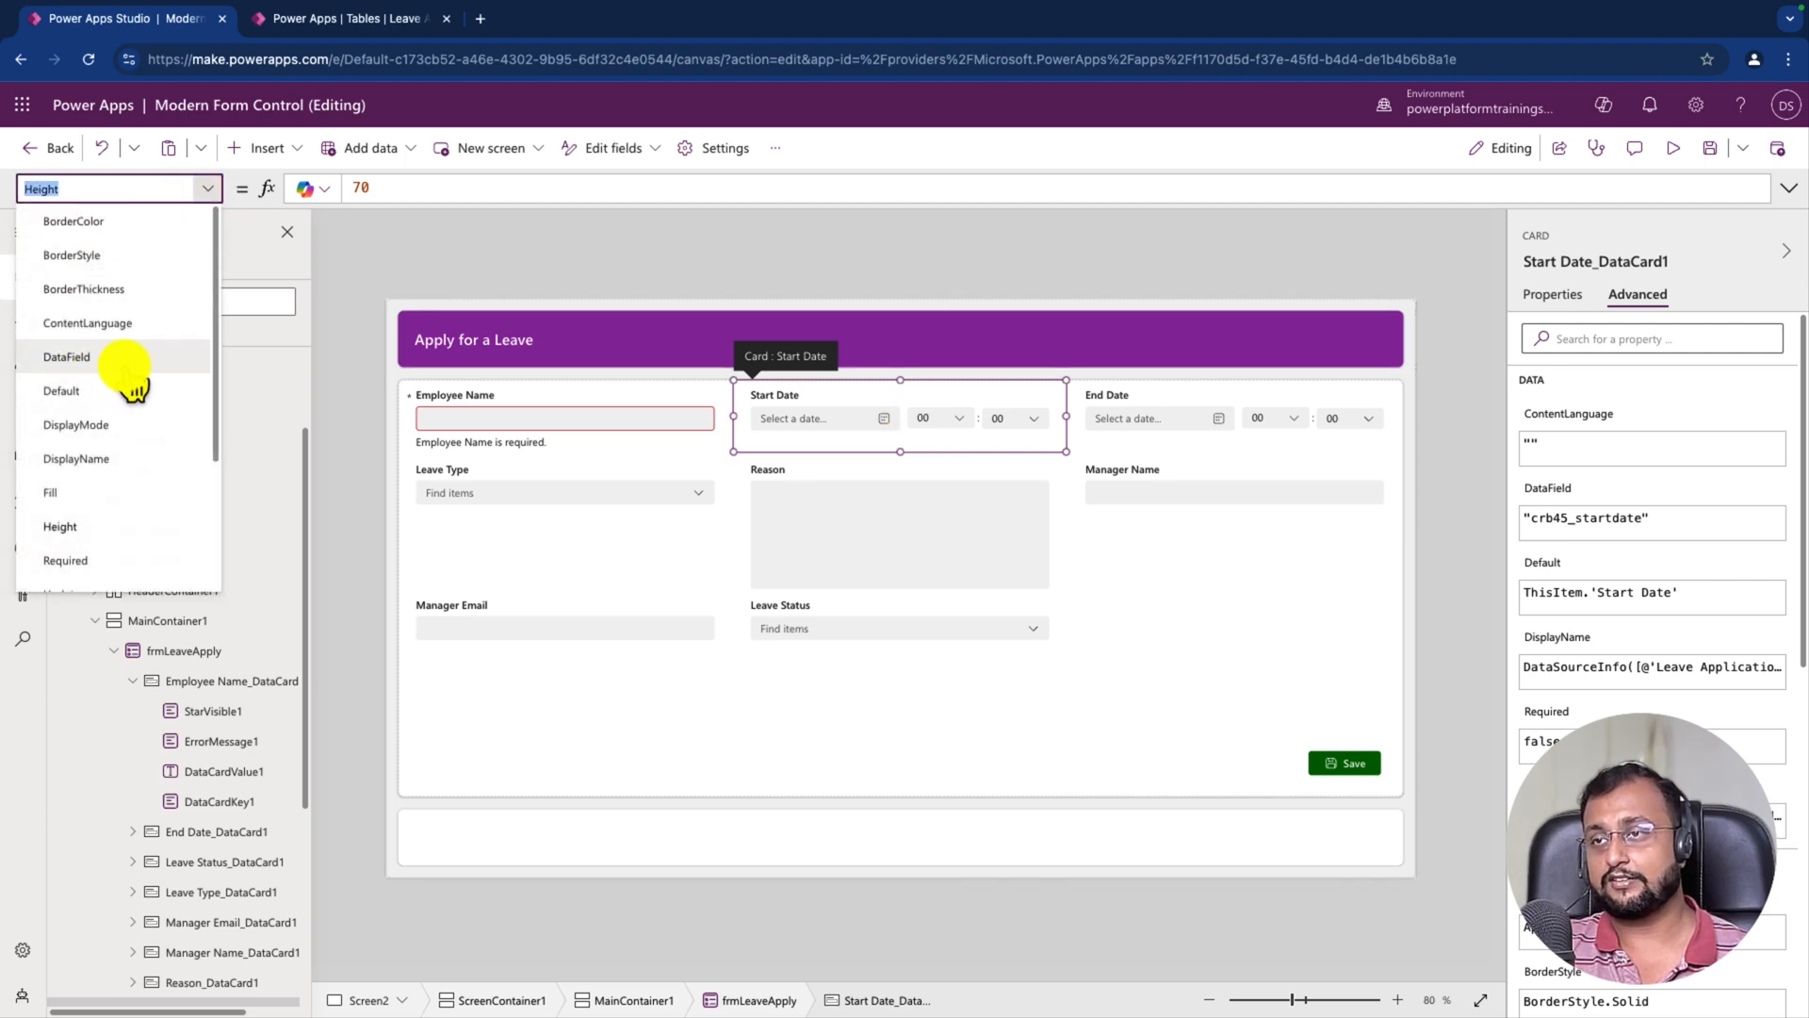
scroll(132, 372, down, 3)
click(160, 396)
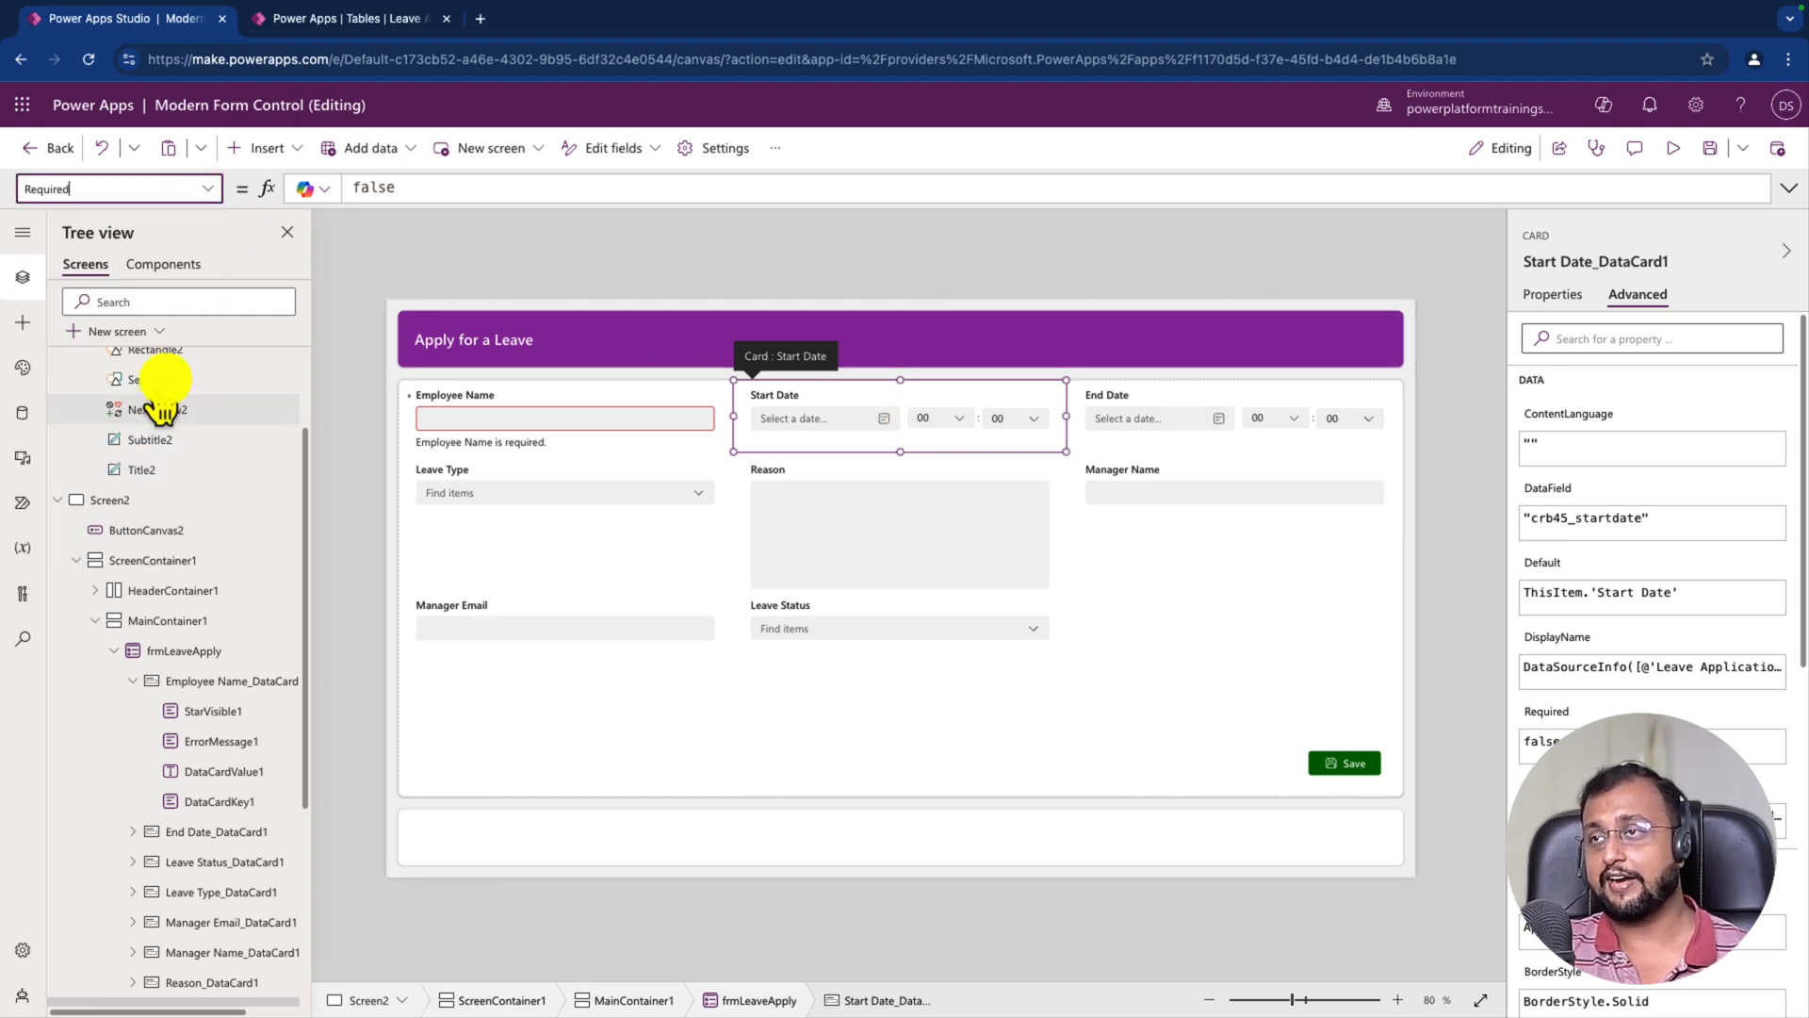
double_click(412, 186)
text(tr)
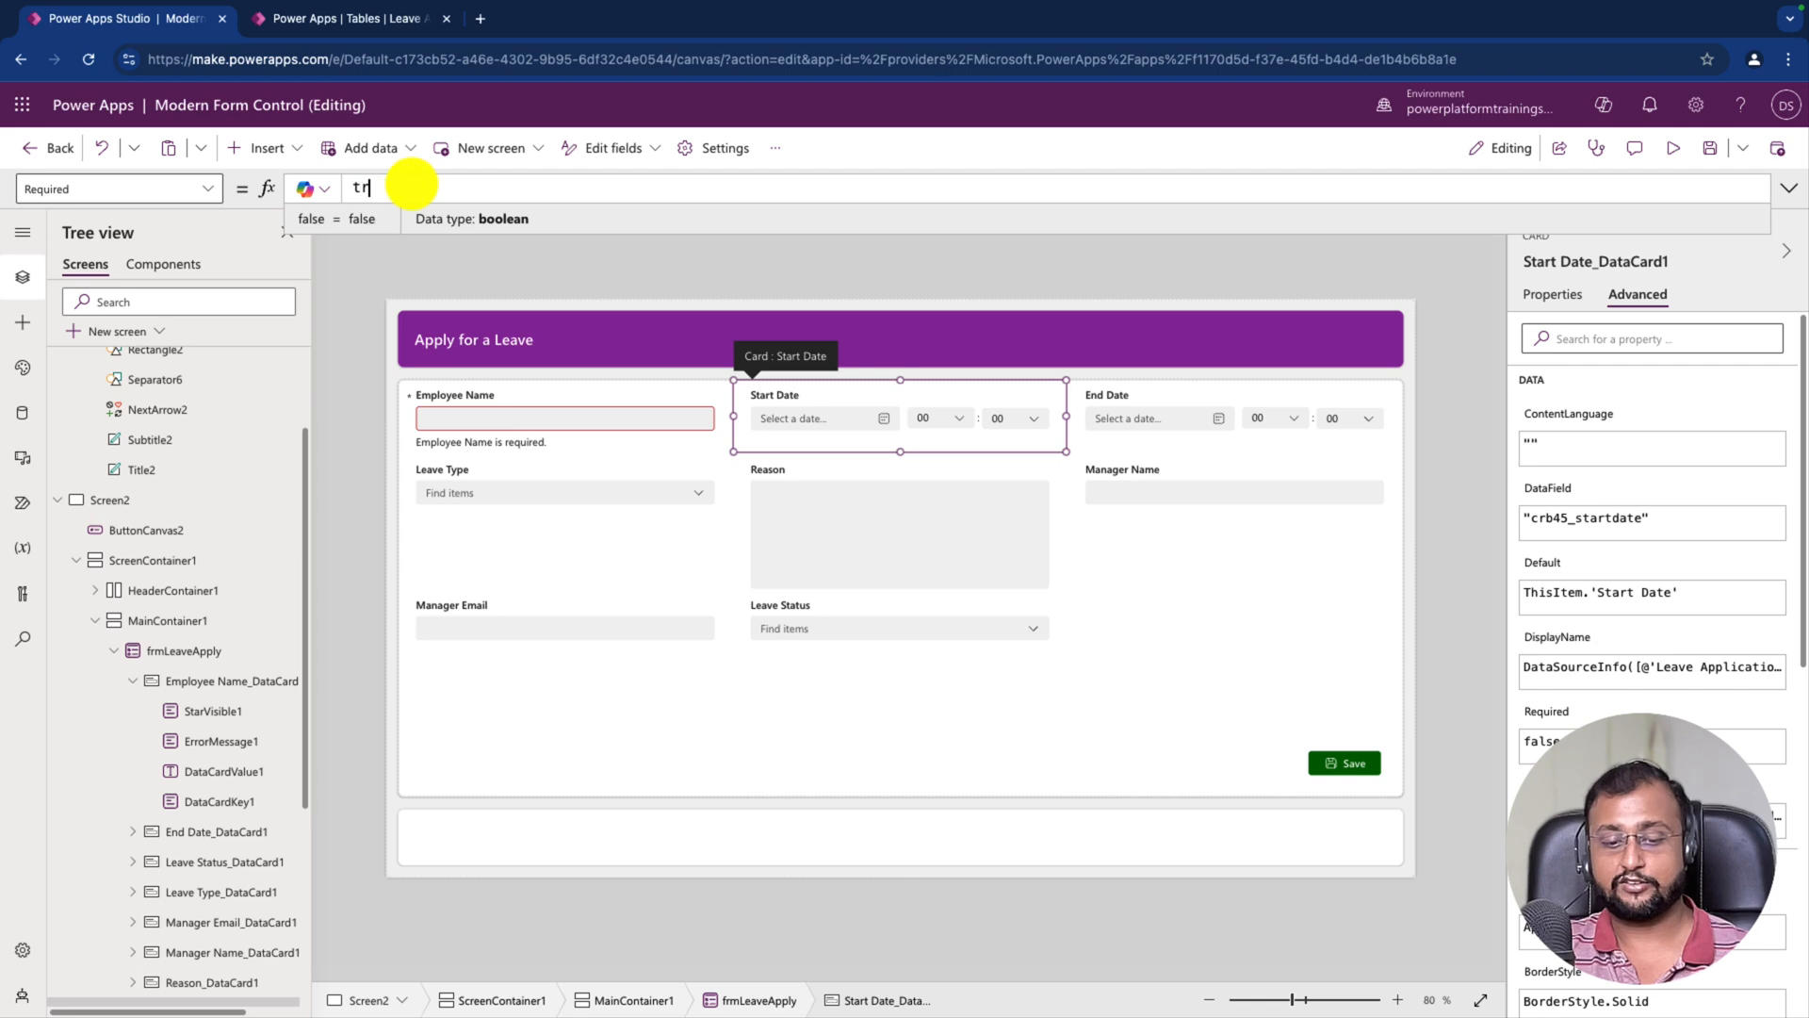
text(ue)
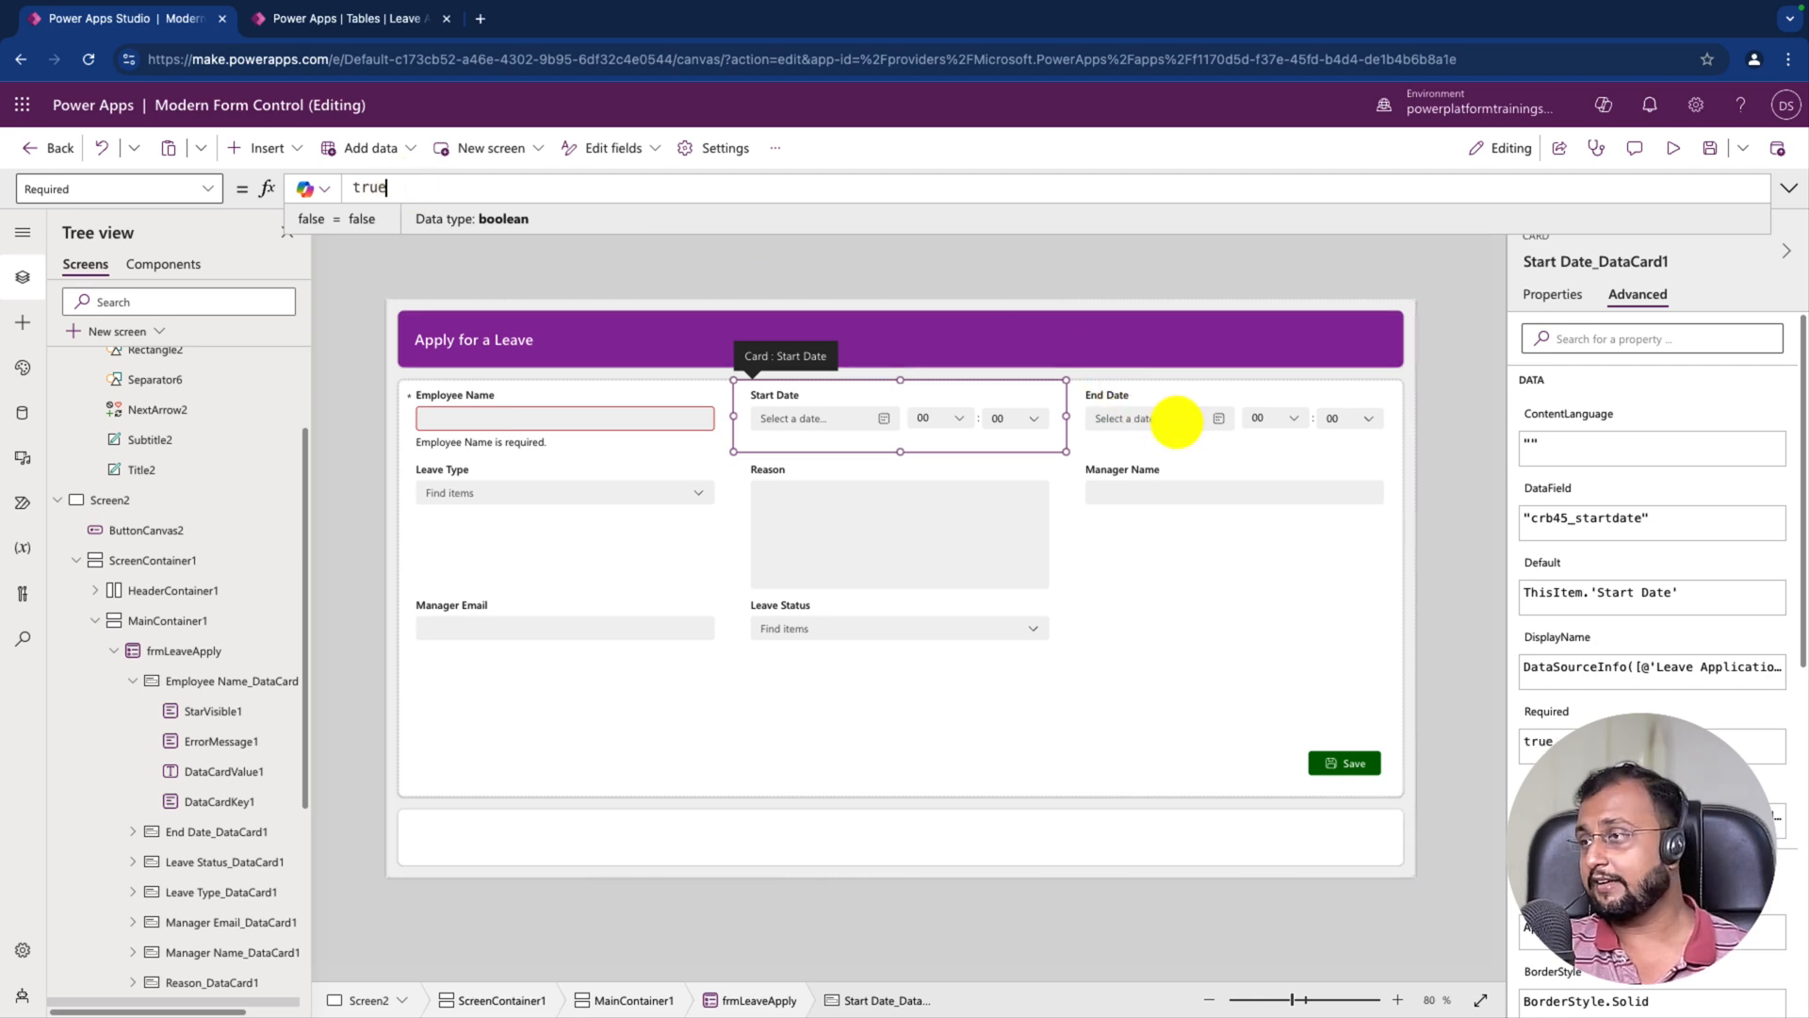
Step: Set the End Date card's Required property to true
click(1177, 418)
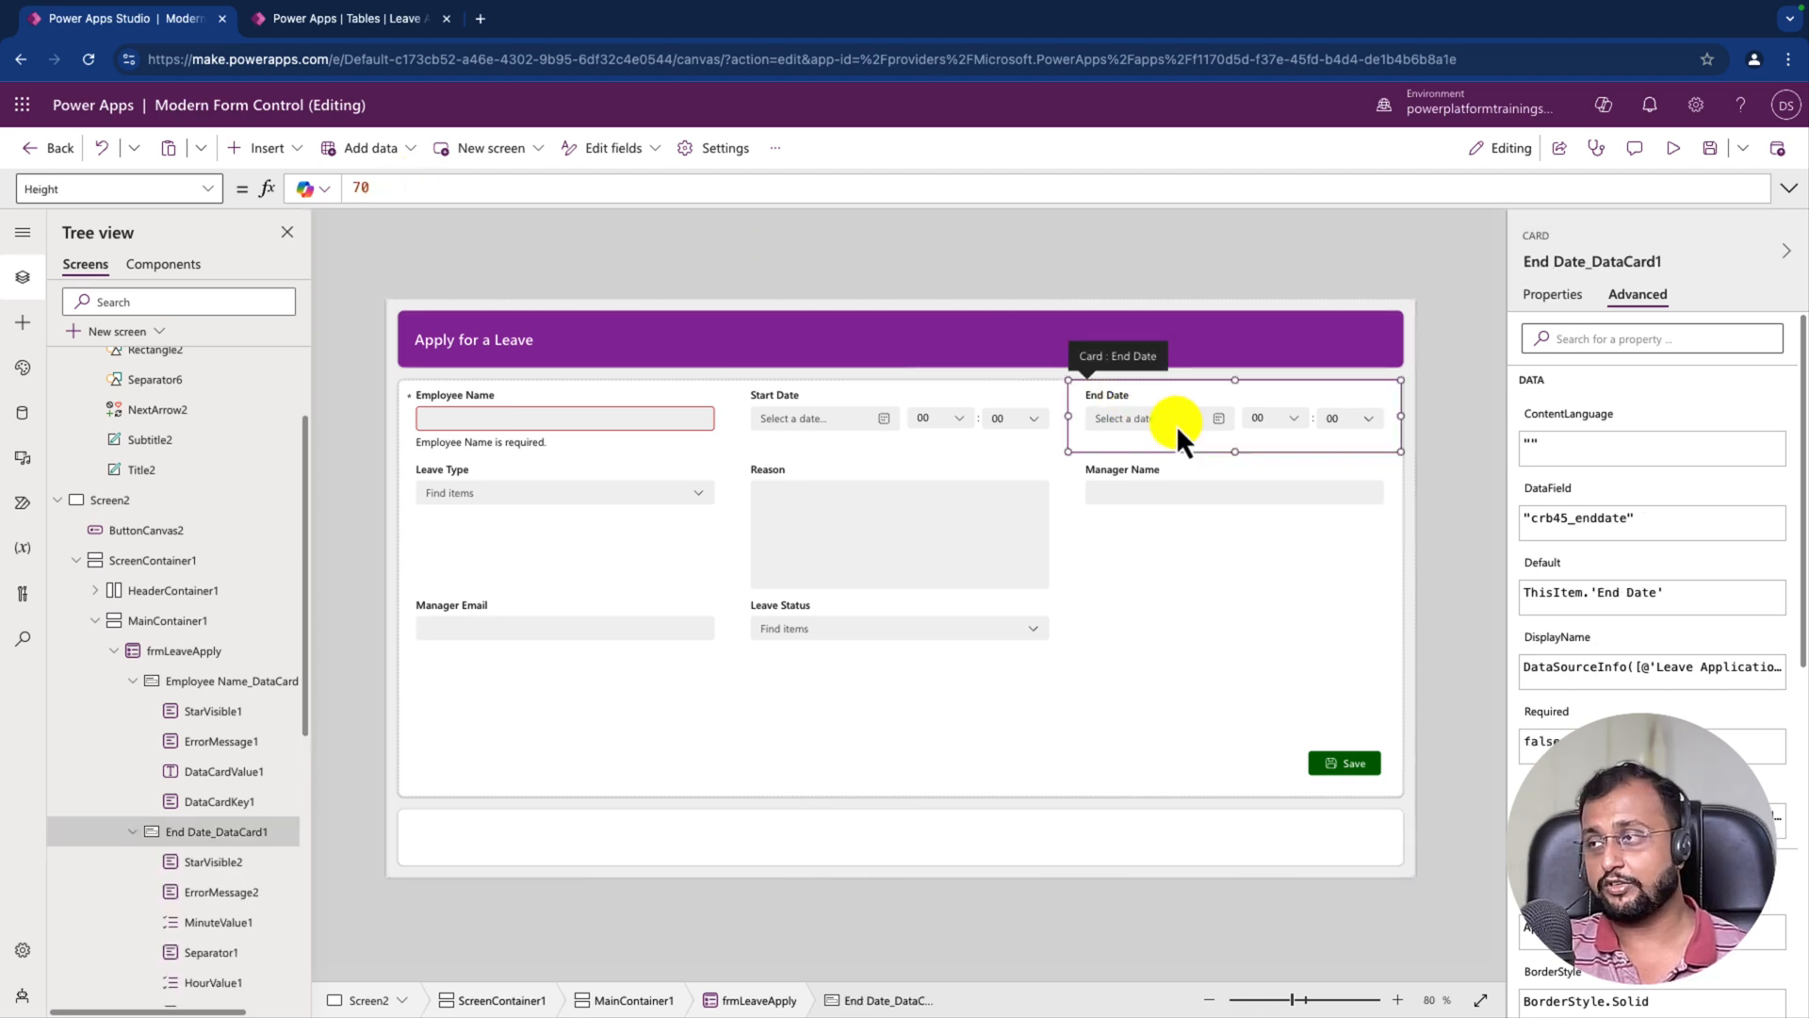
click(203, 189)
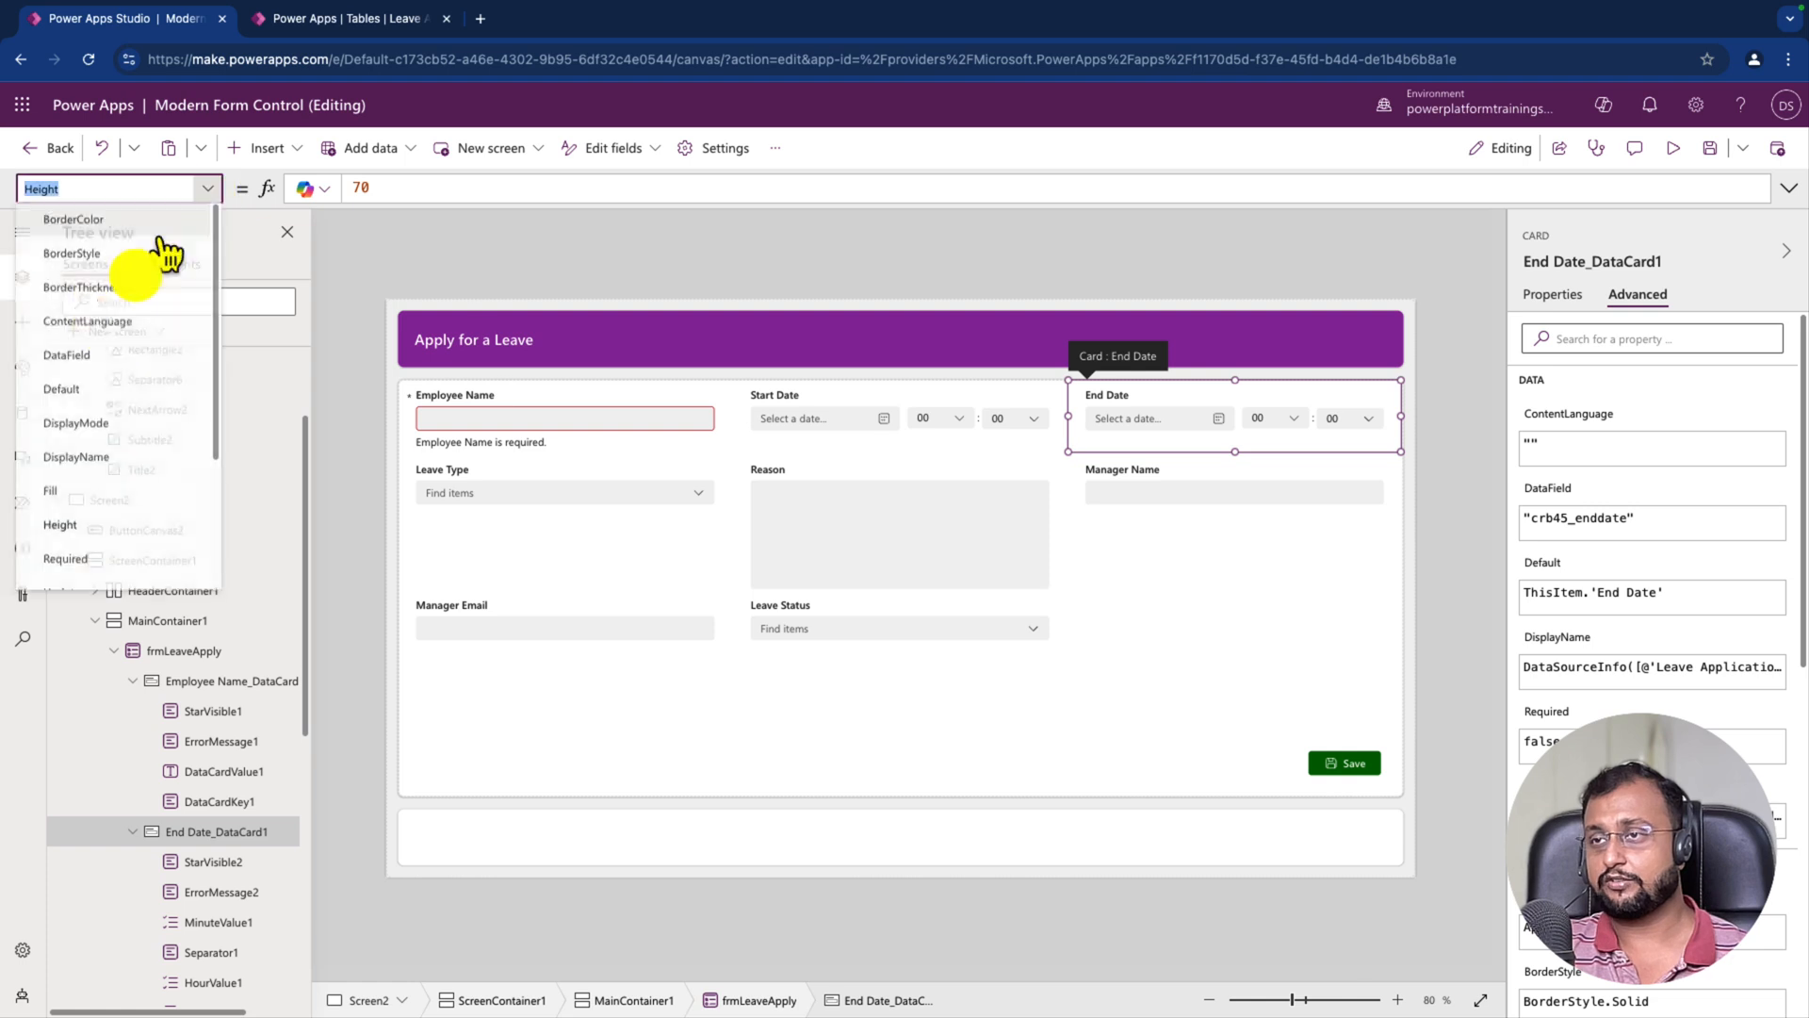
scroll(113, 447, down, 3)
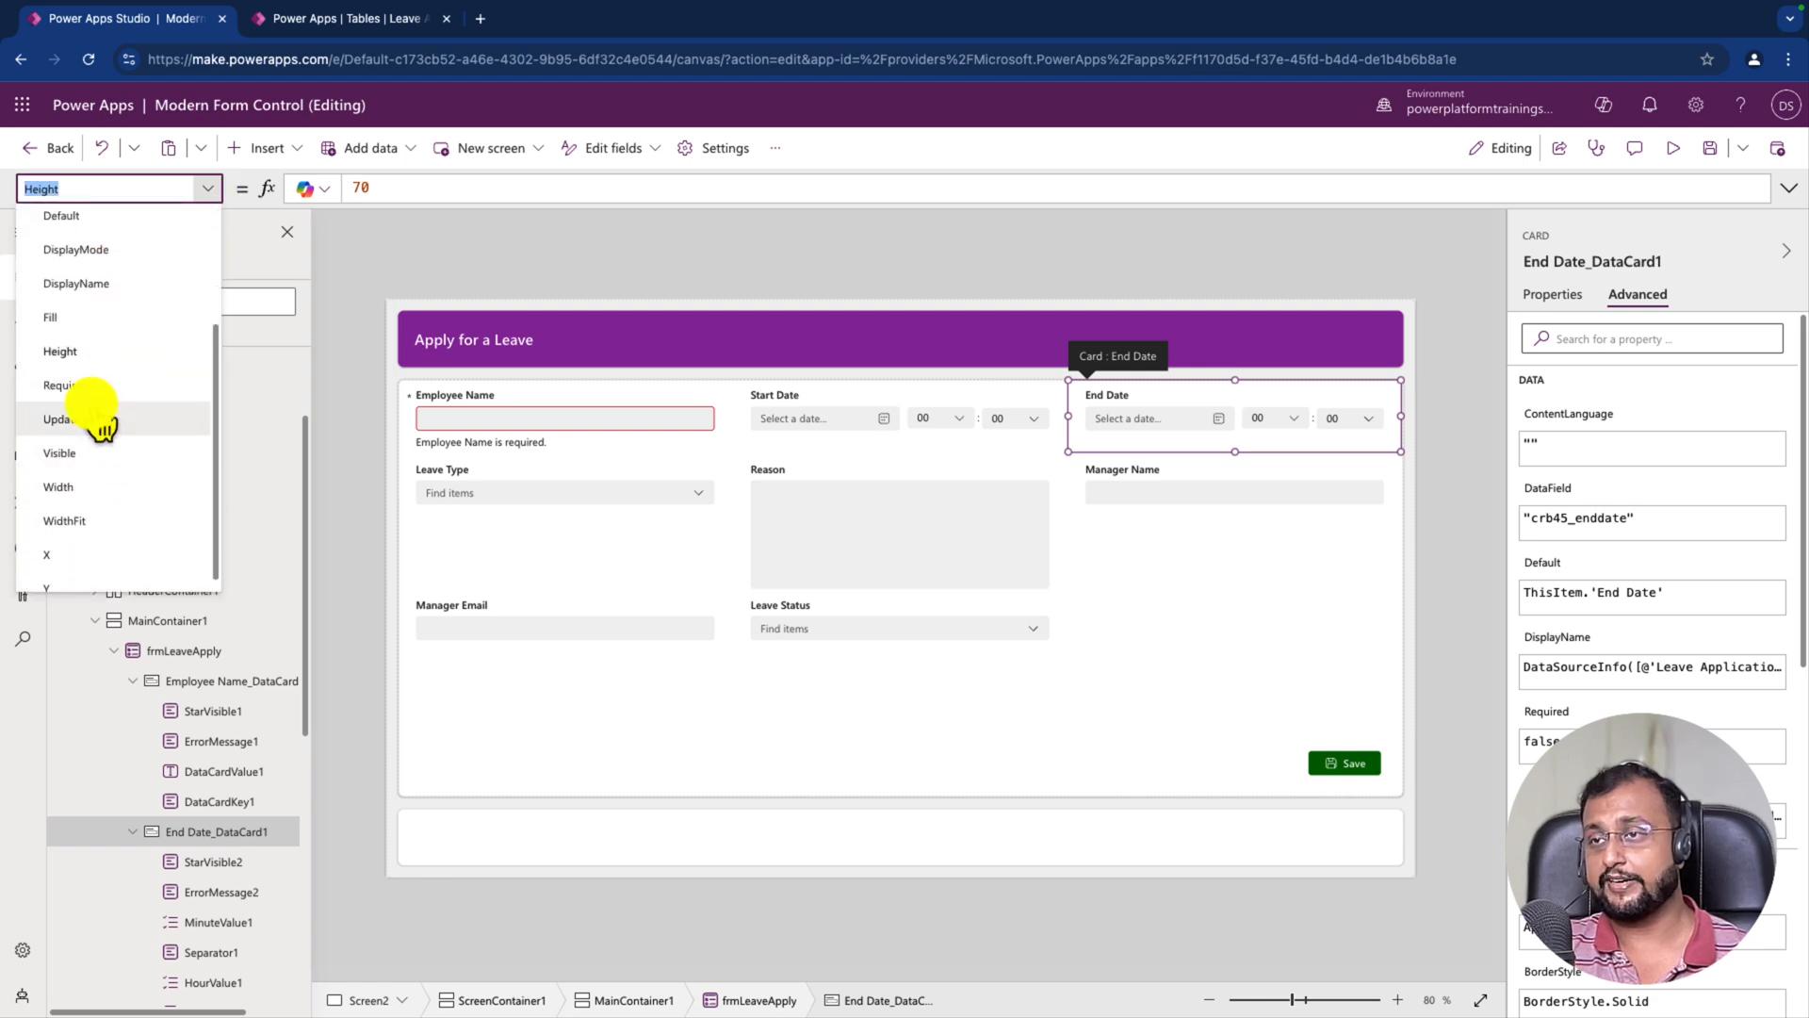
click(101, 405)
click(468, 188)
double_click(469, 189)
text(t)
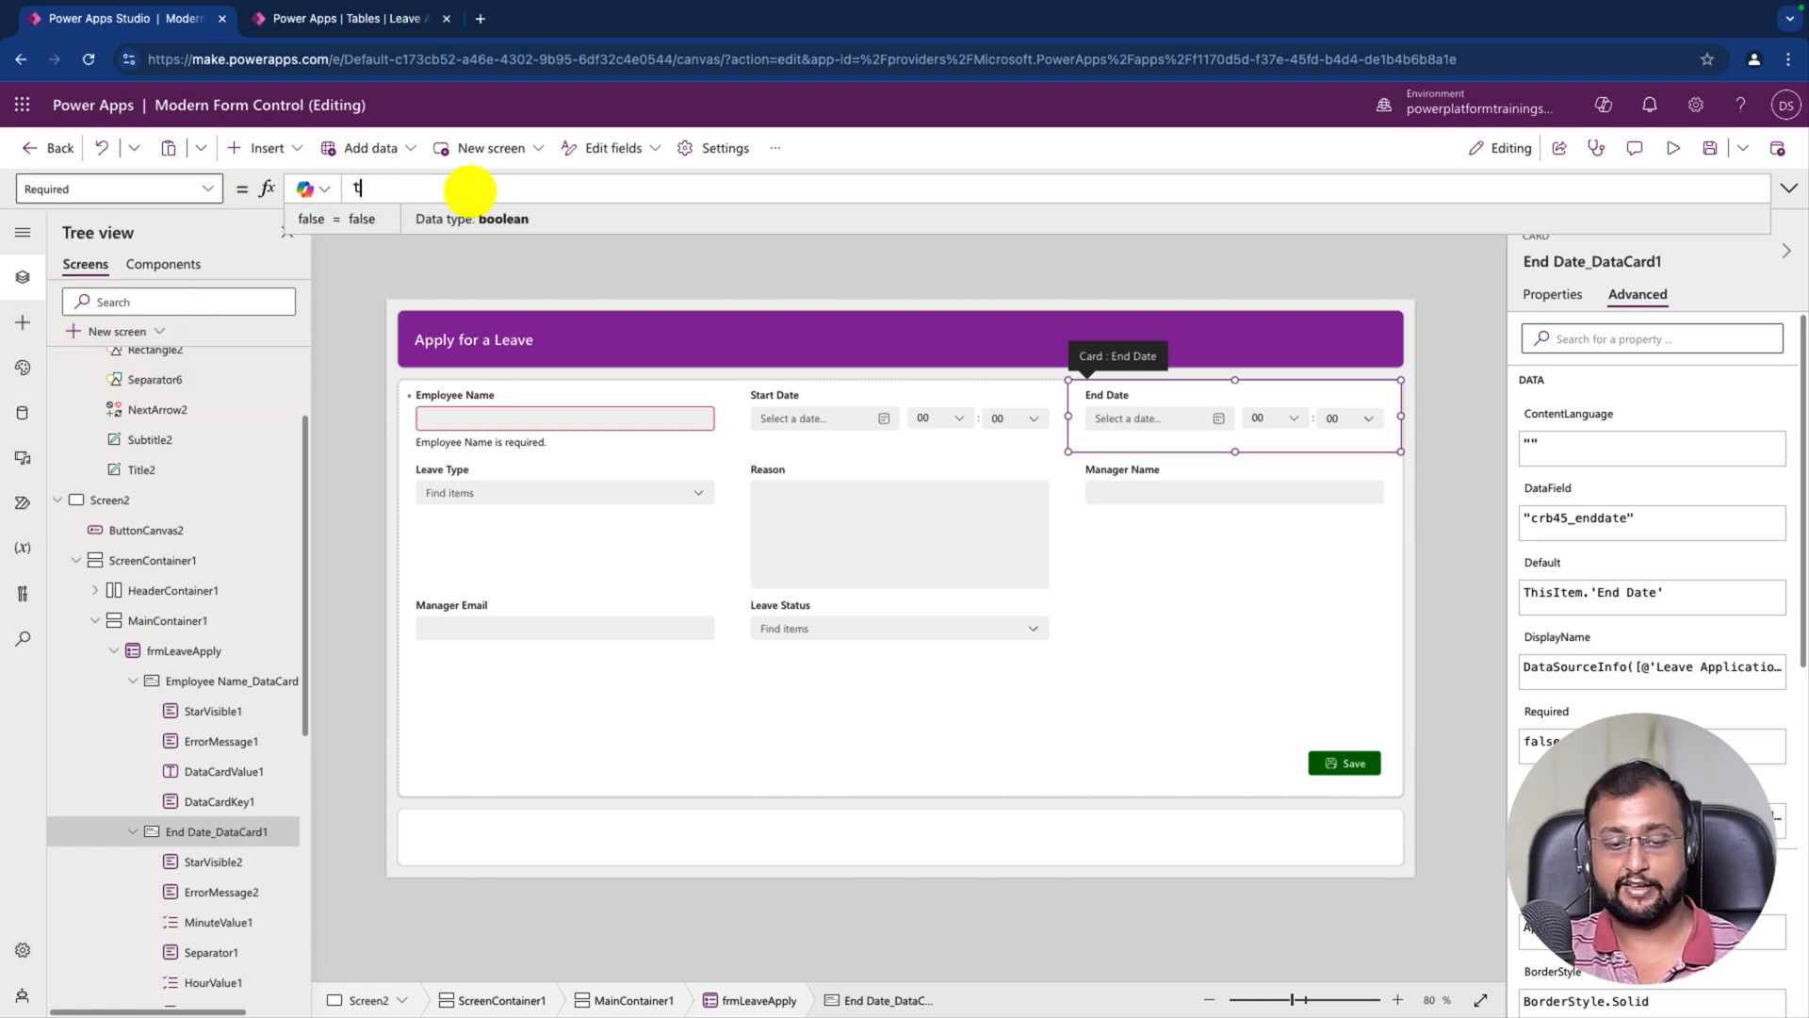
text(rue)
click(1089, 294)
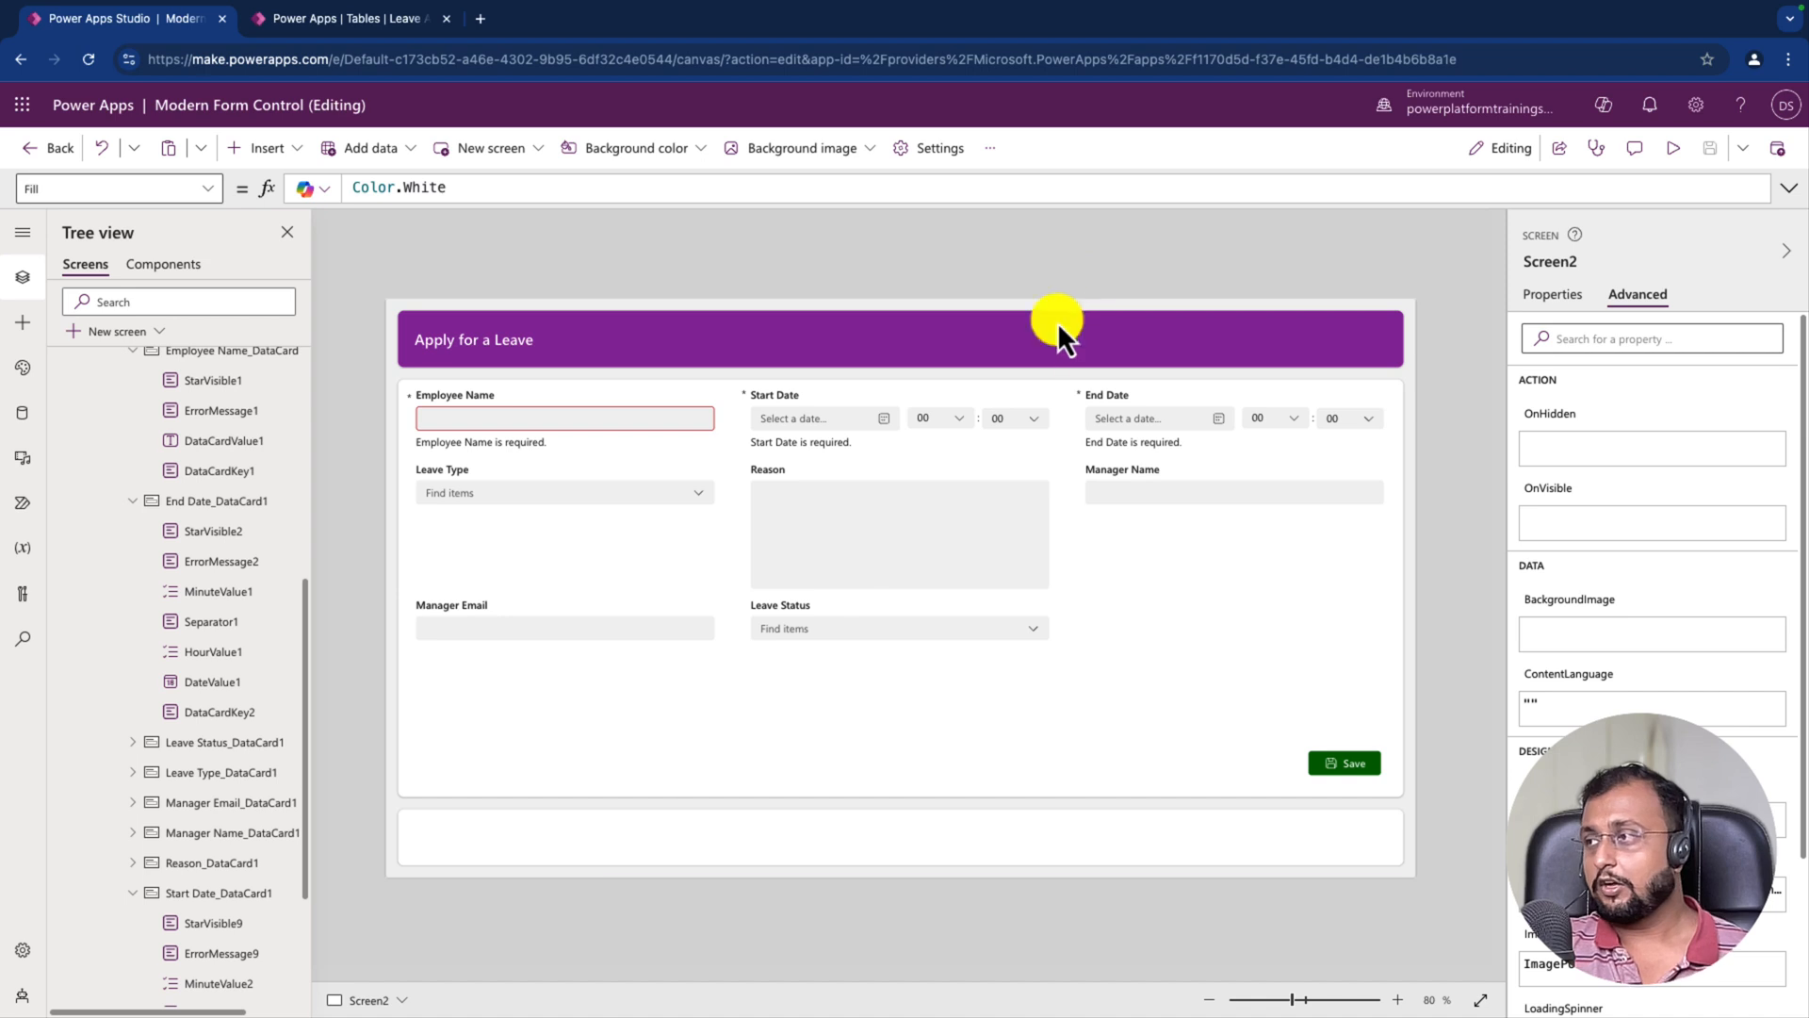
Step: Review the Start and End Date cards and their hour and minute pickers
click(851, 411)
click(1180, 406)
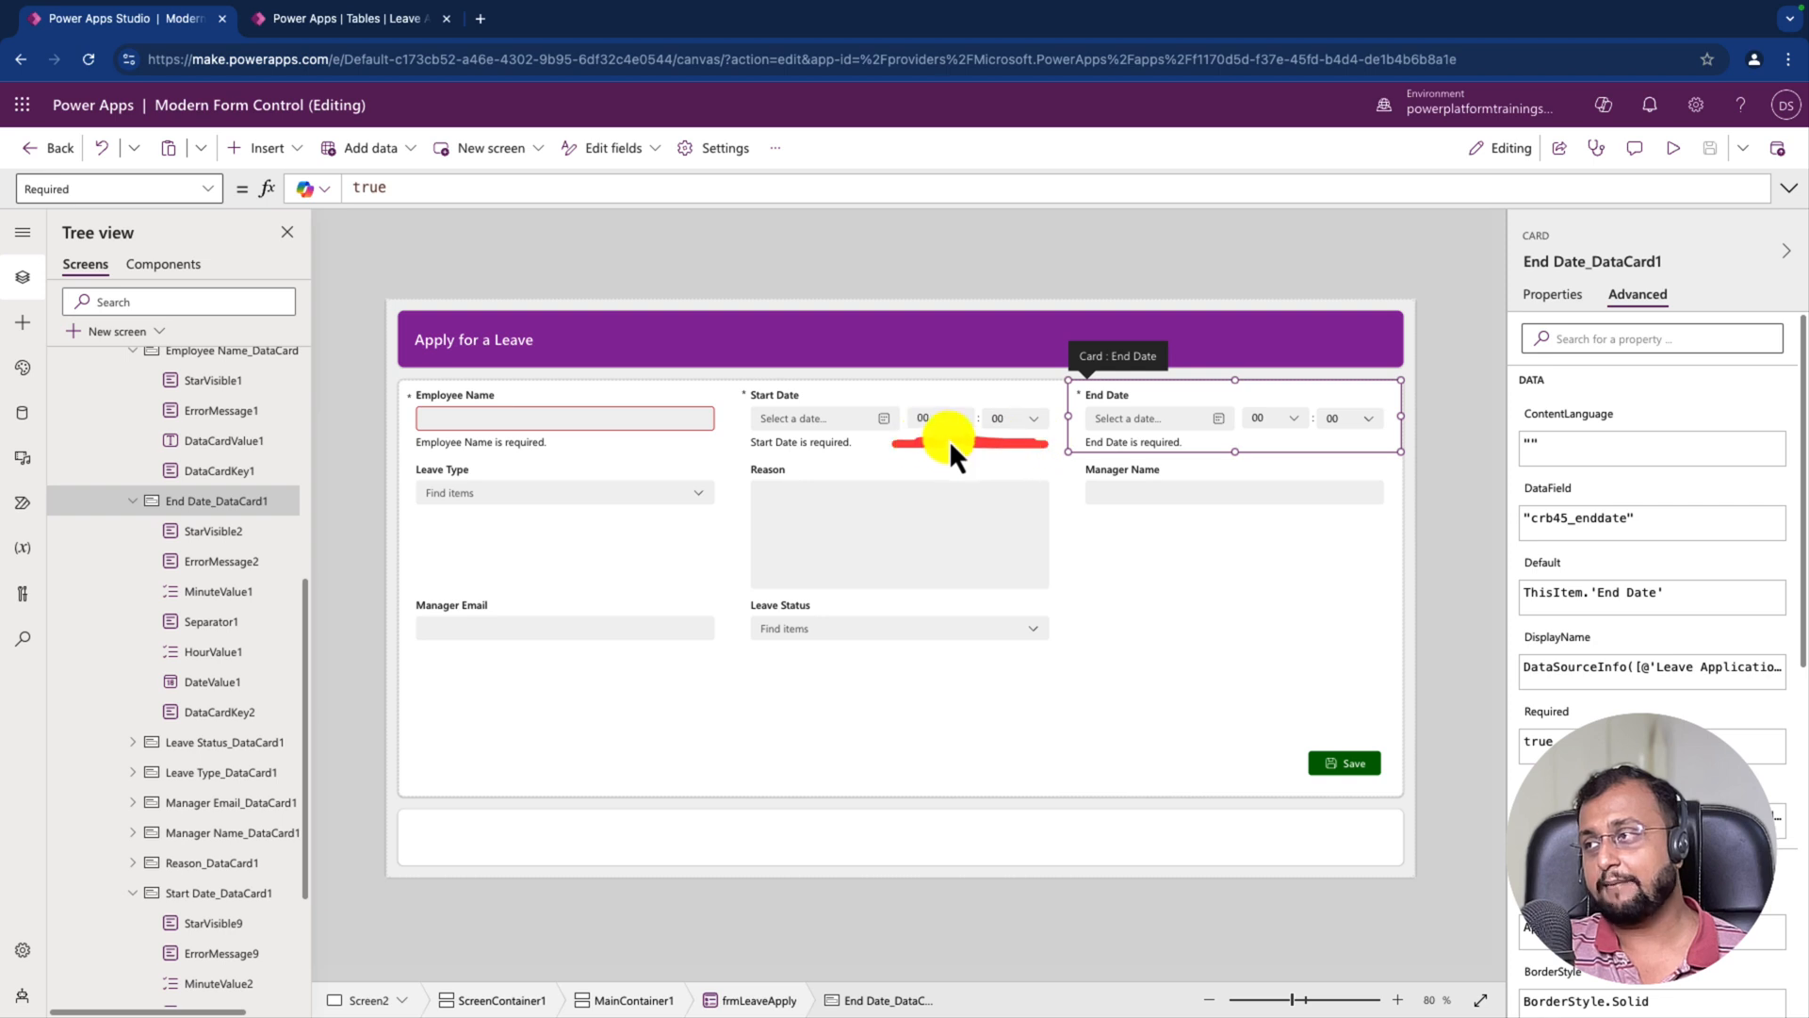
drag(952, 437, 1029, 330)
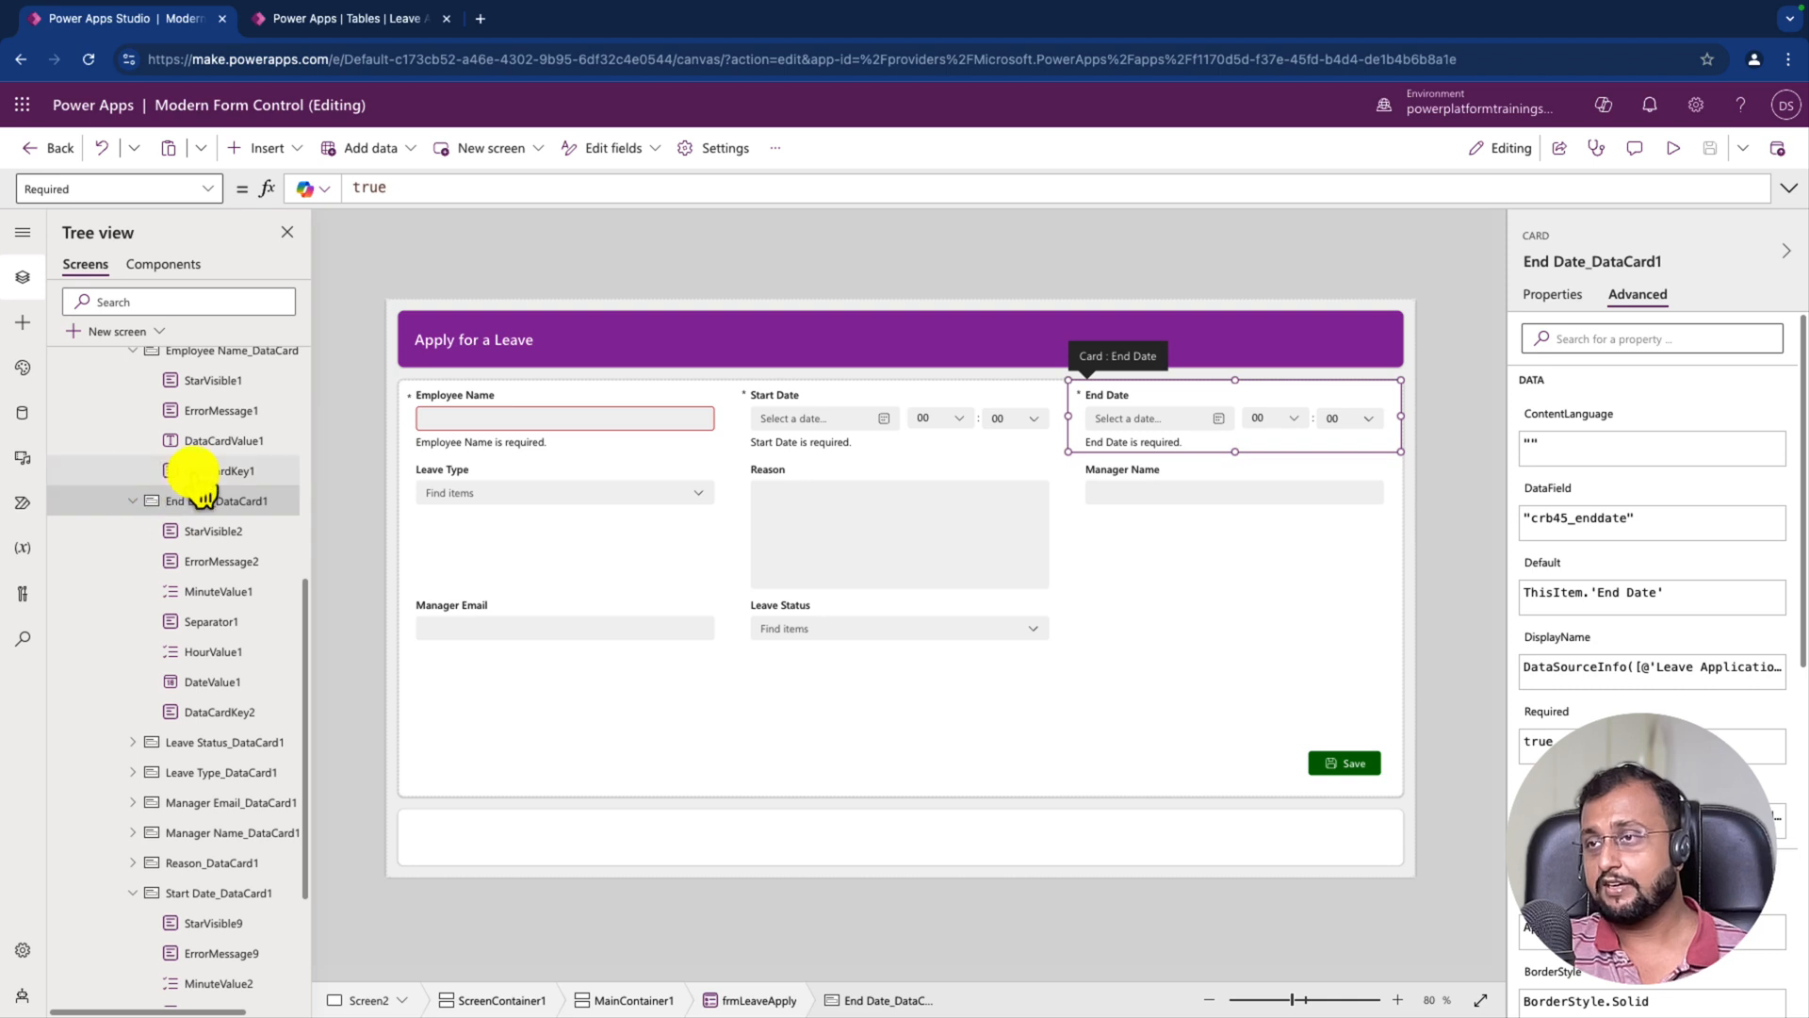
click(848, 439)
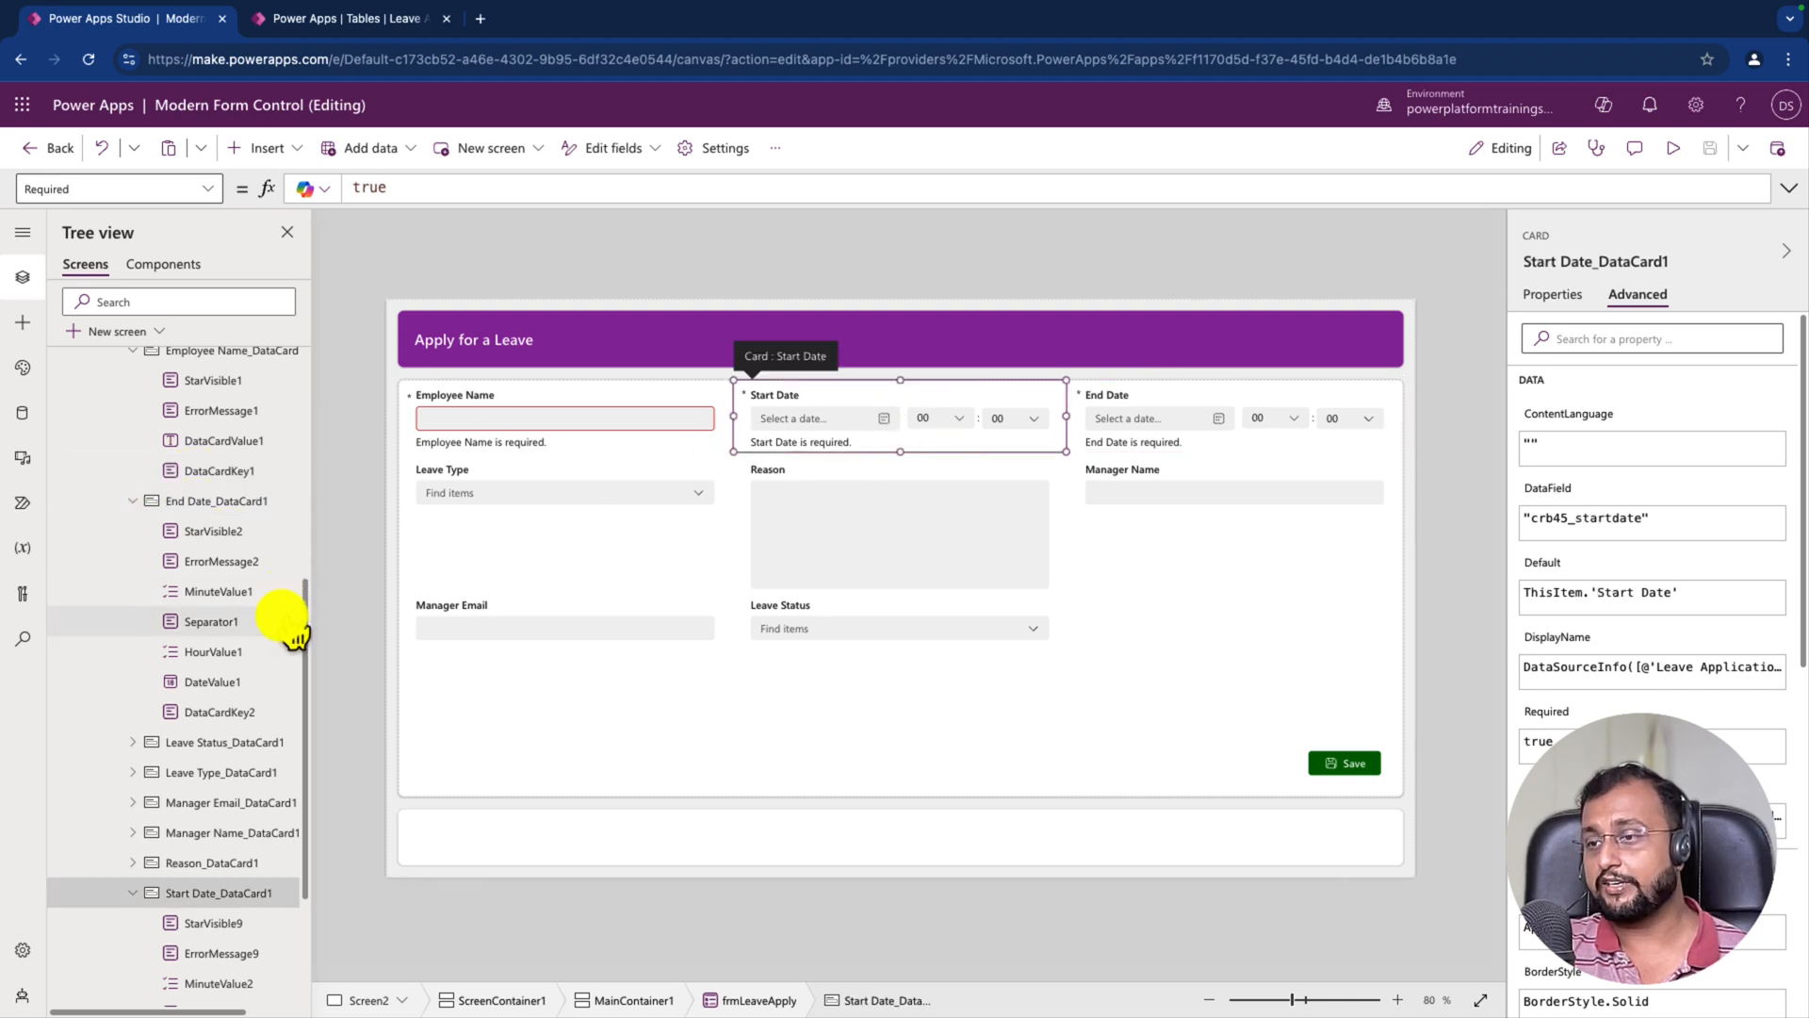
scroll(283, 566, down, 3)
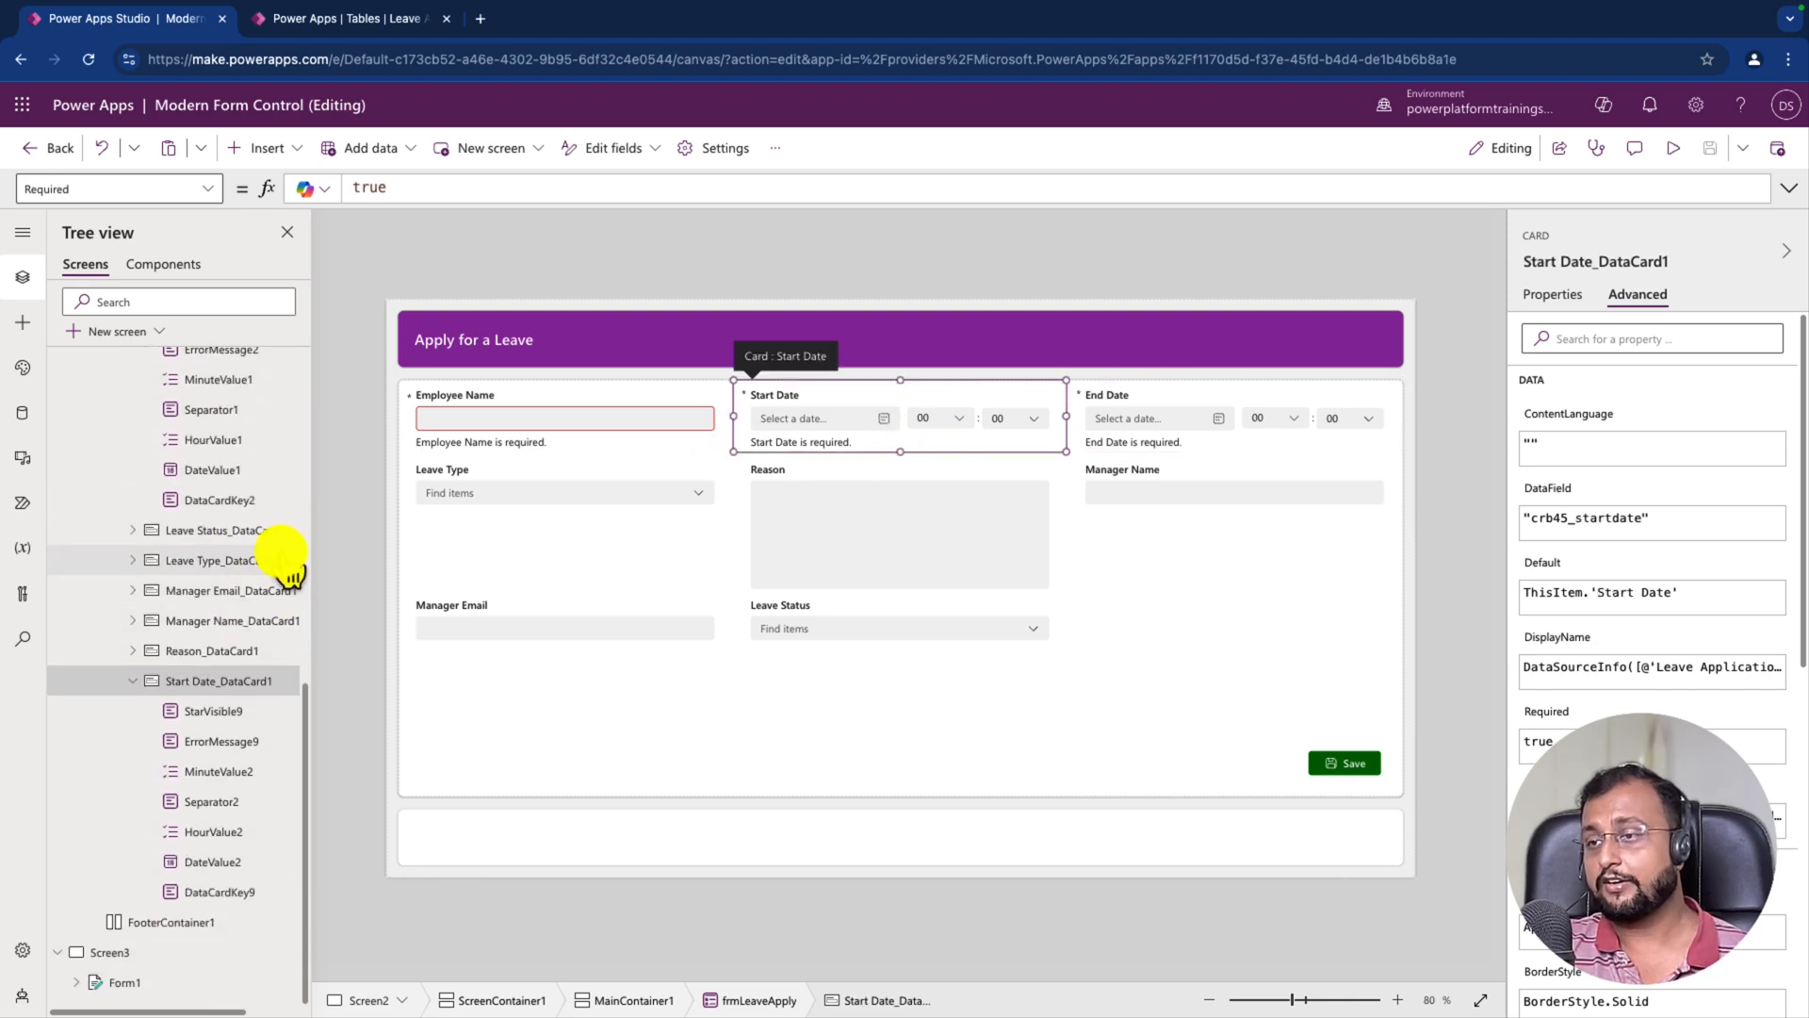
Step: Delete the Start Date card's hour, separator and minute controls, then inspect the resulting error
click(938, 422)
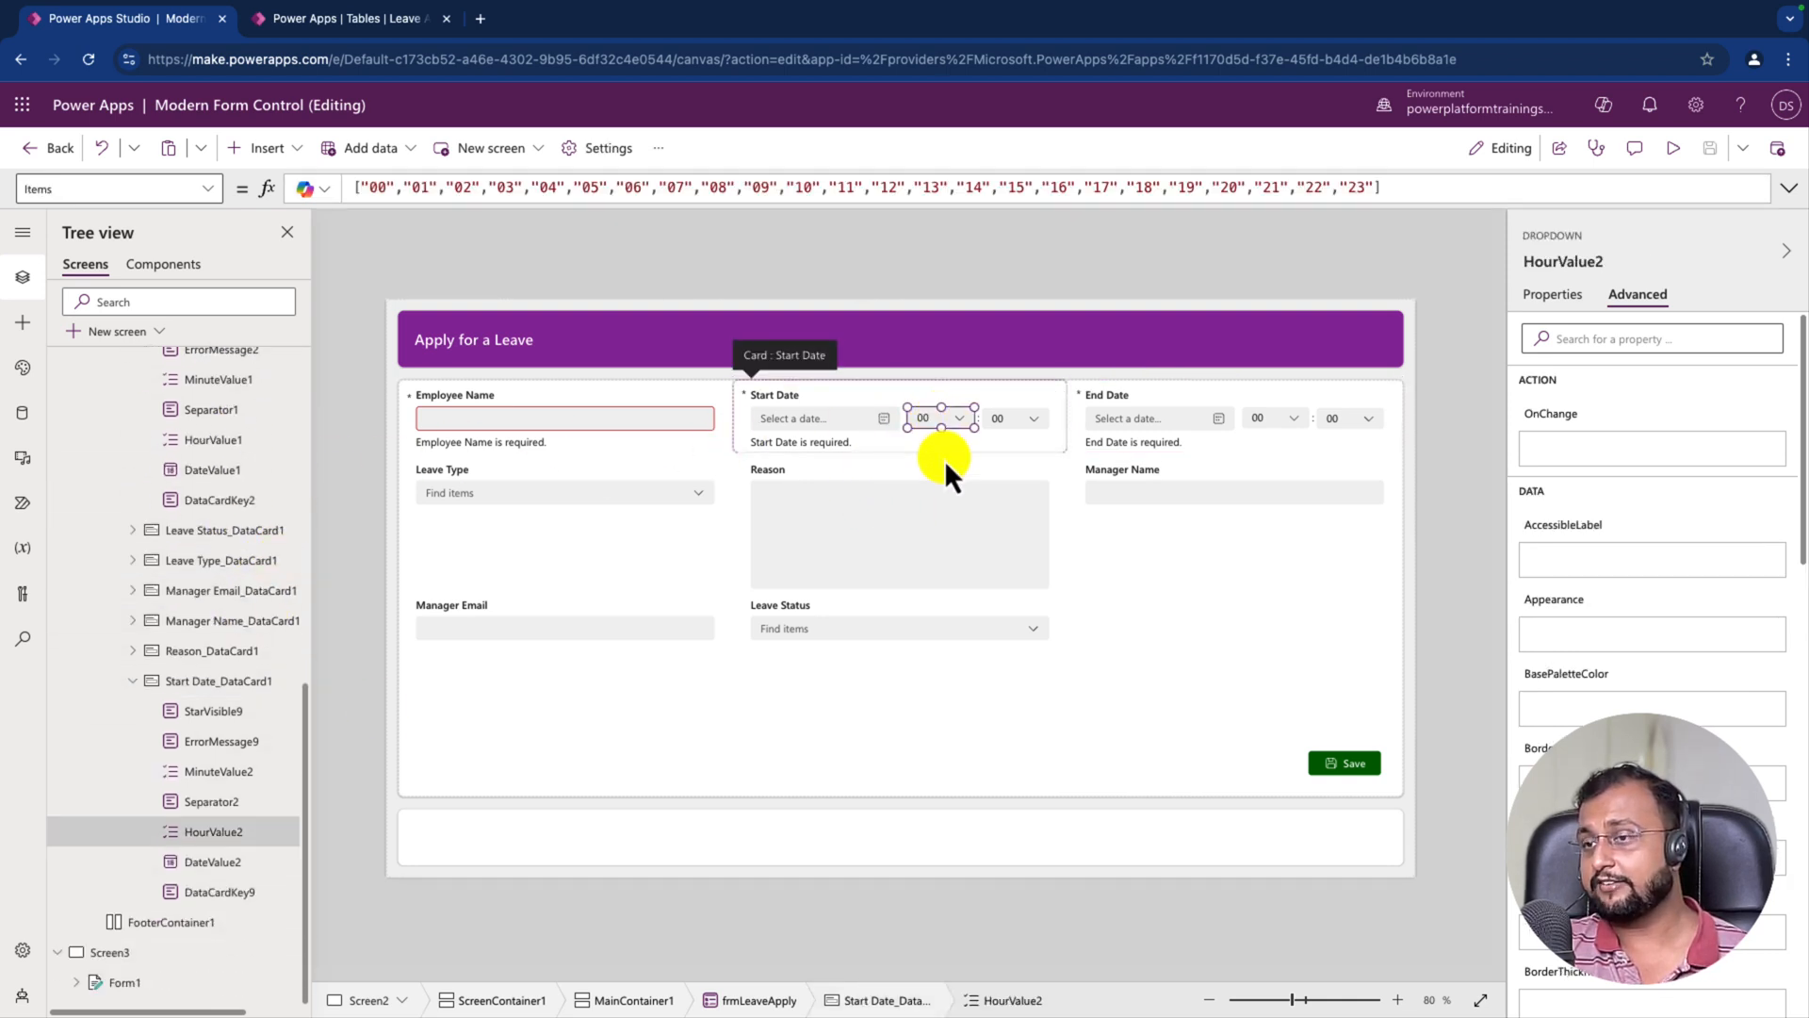
shift+click(1010, 421)
right_click(1009, 417)
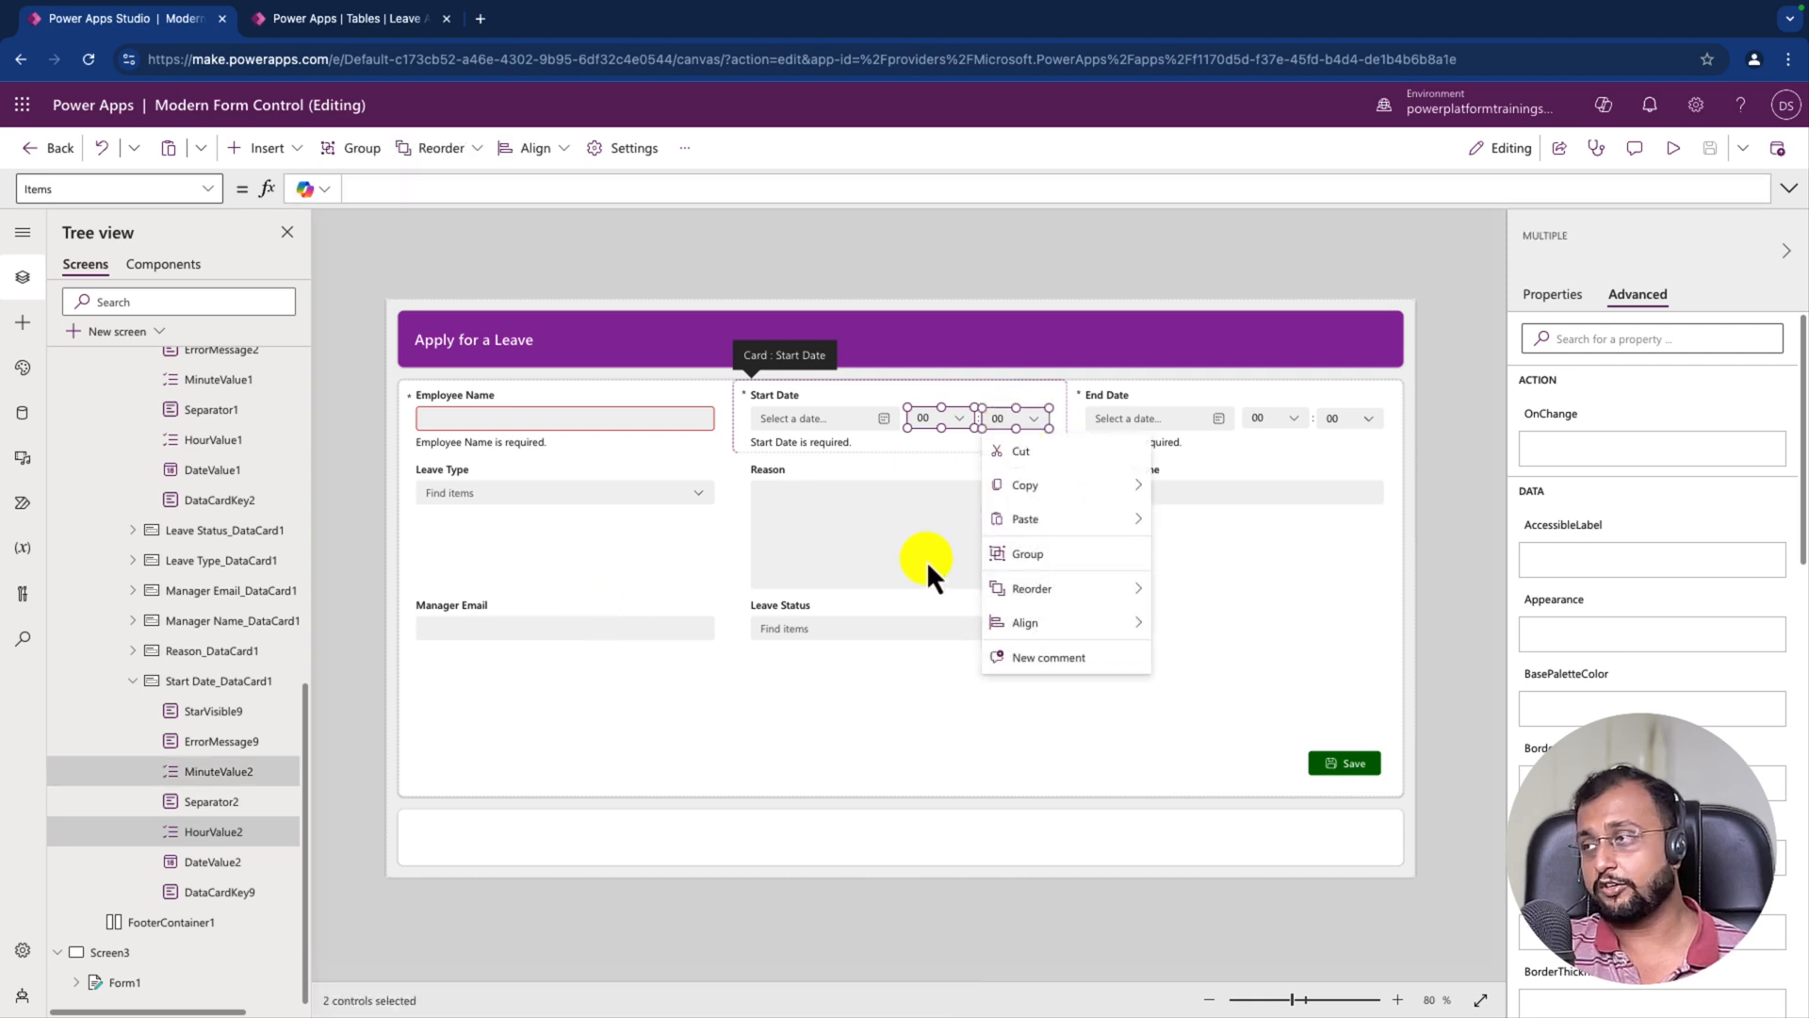
right_click(246, 802)
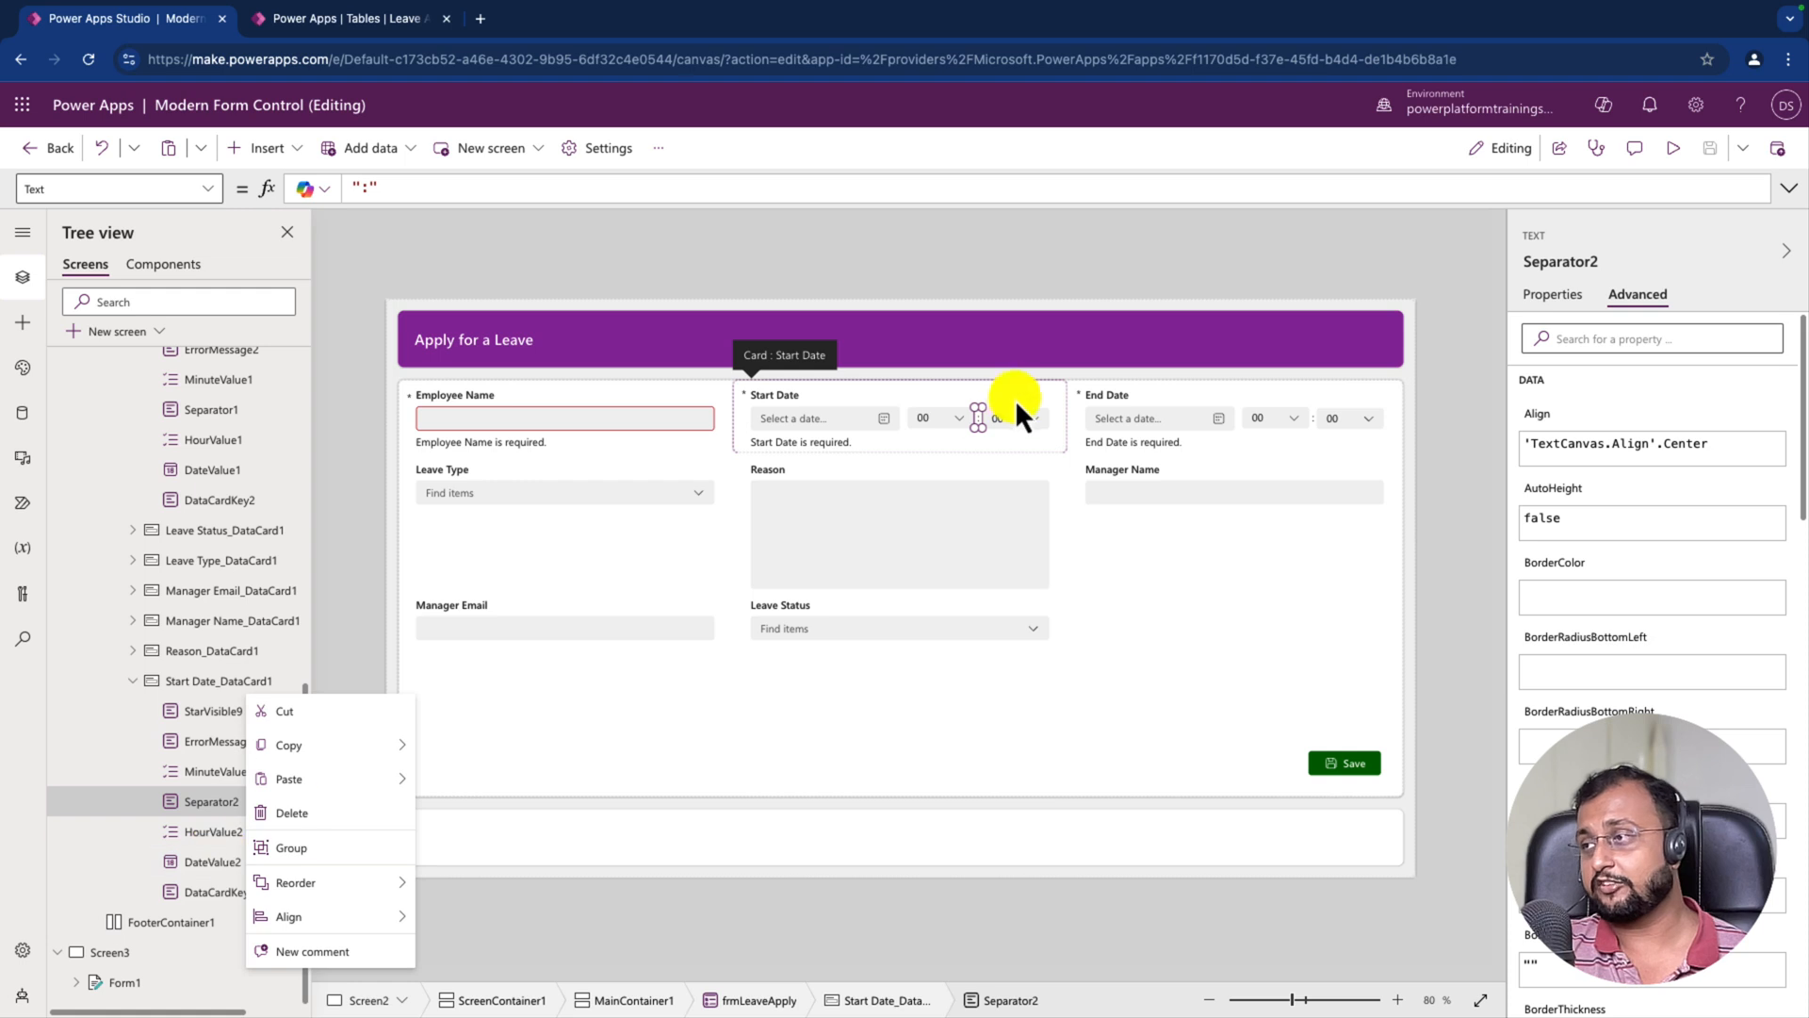
shift+click(940, 423)
shift+click(990, 425)
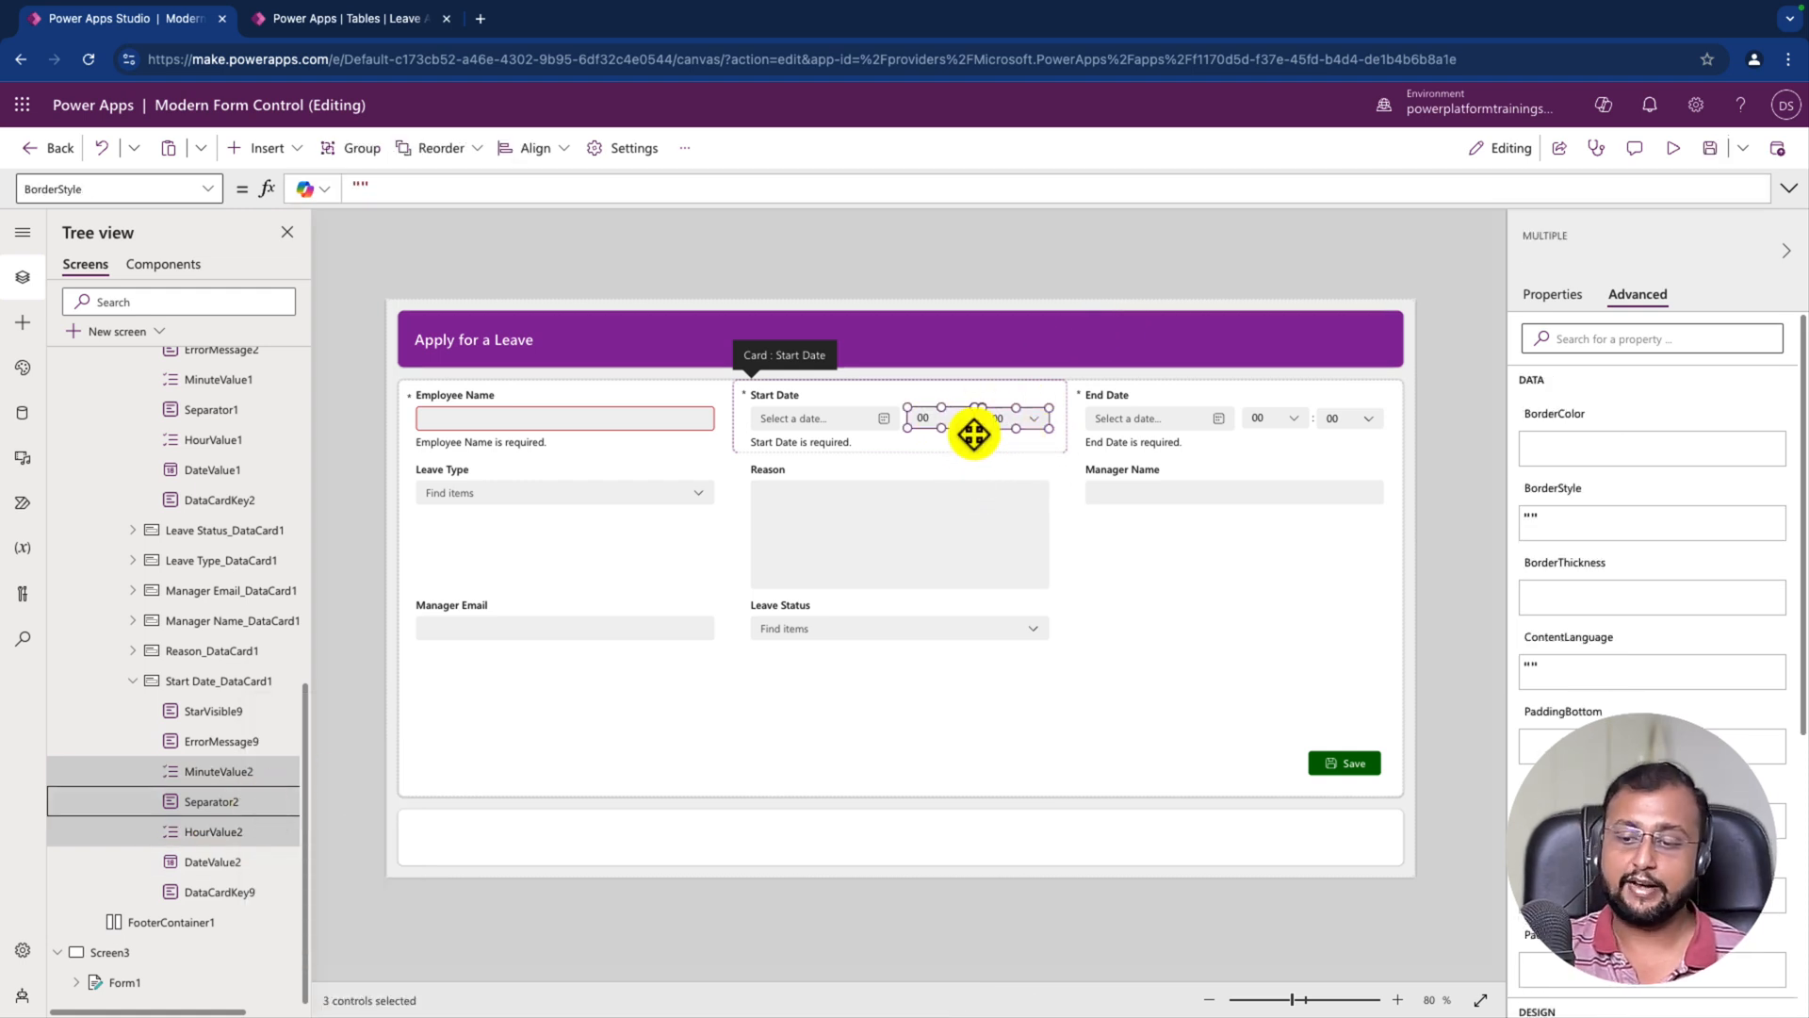
key(Delete)
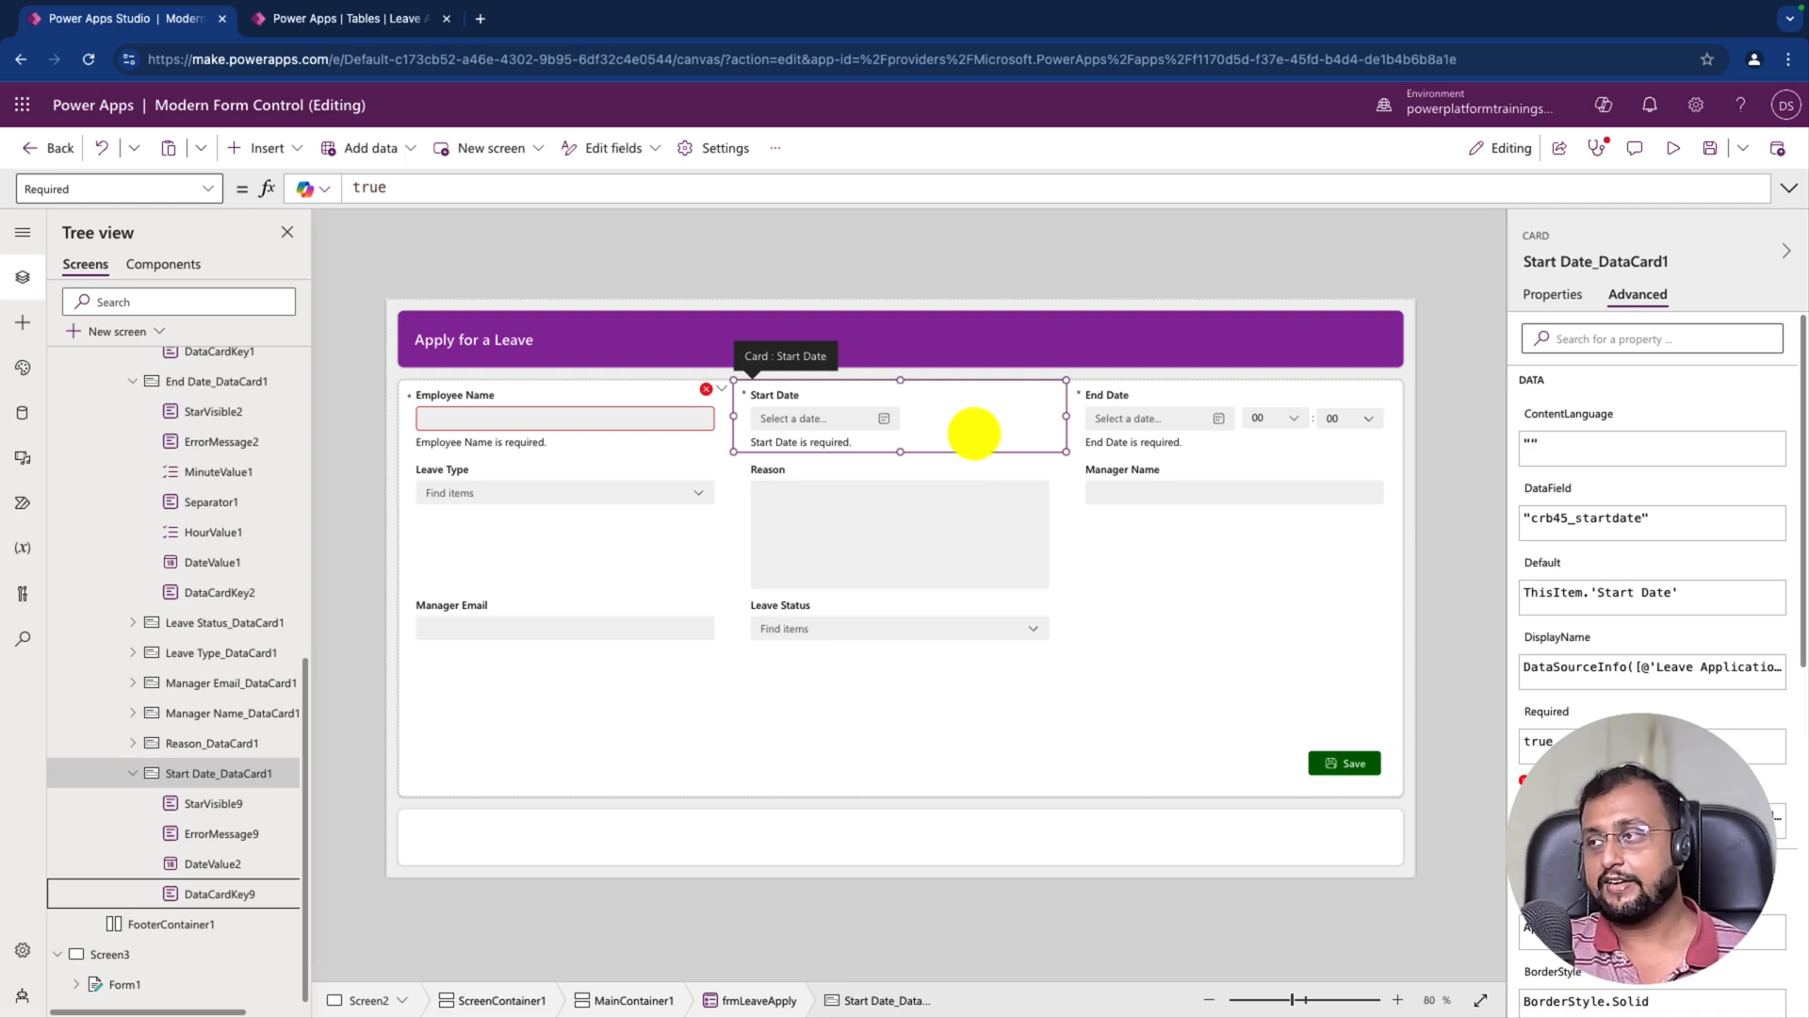
click(712, 389)
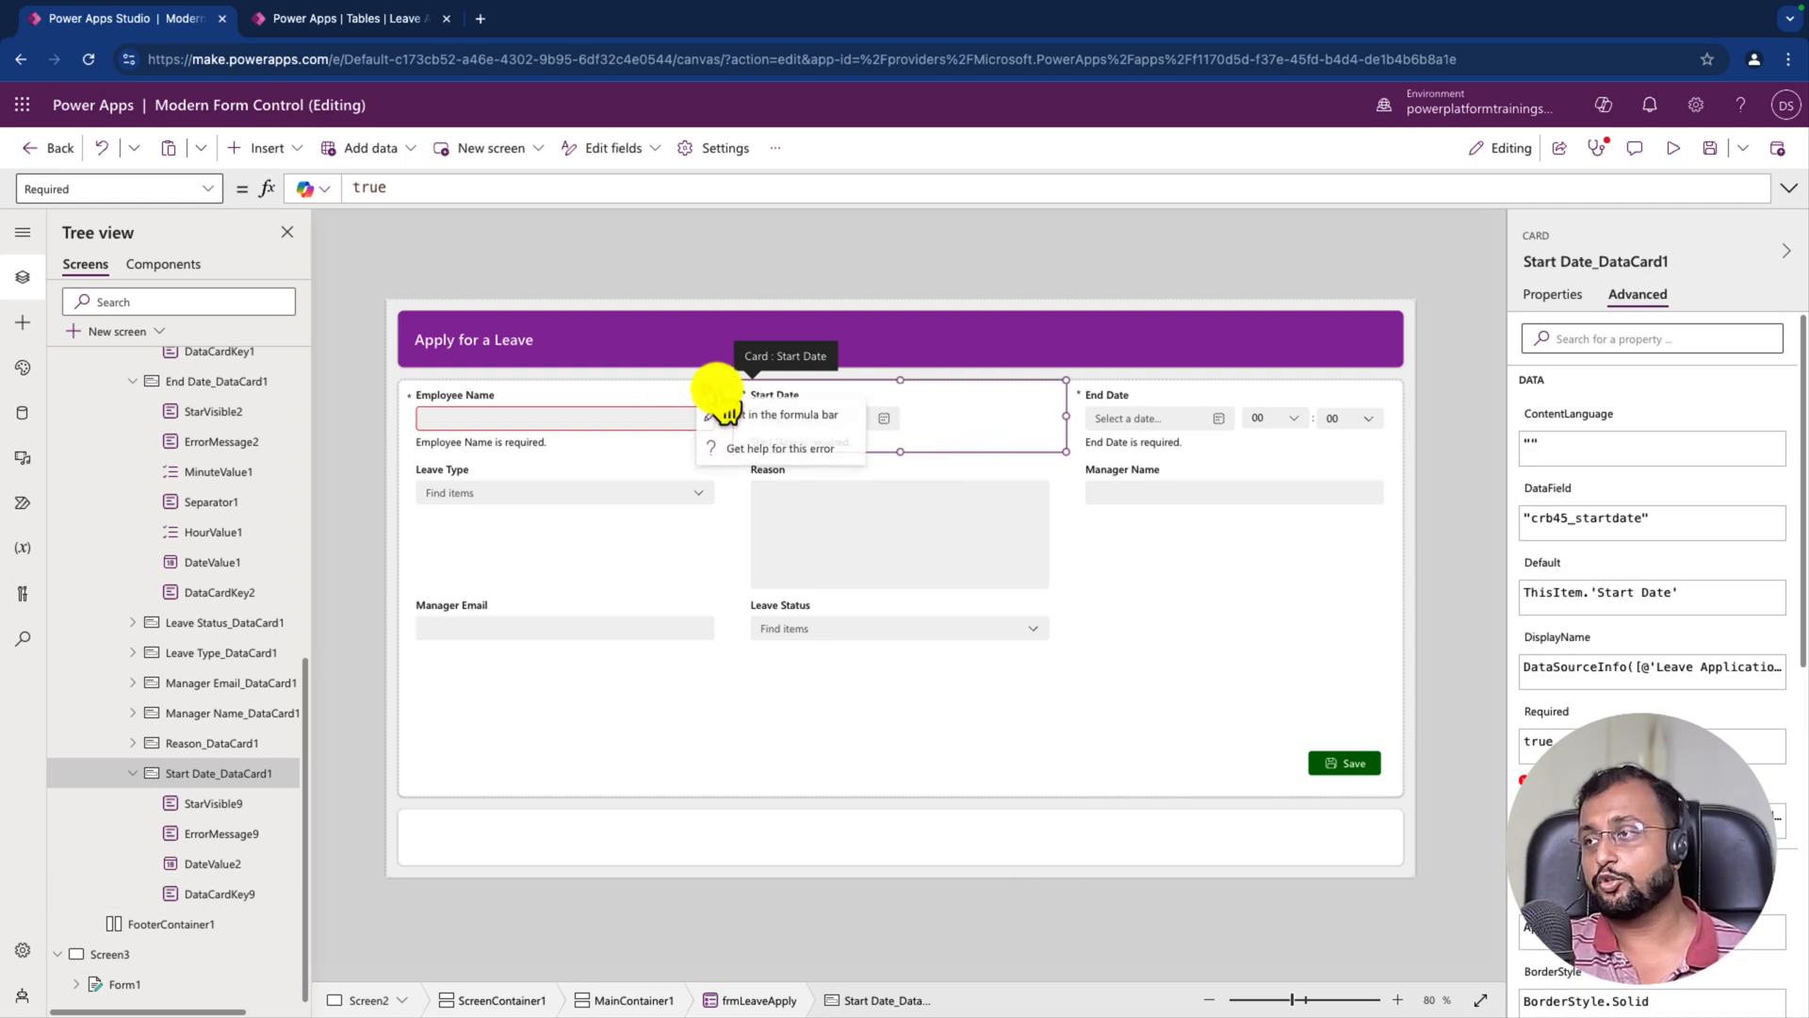
Step: Replace the Start Date card's entire Update formula with DateValue2.SelectedDate
click(744, 419)
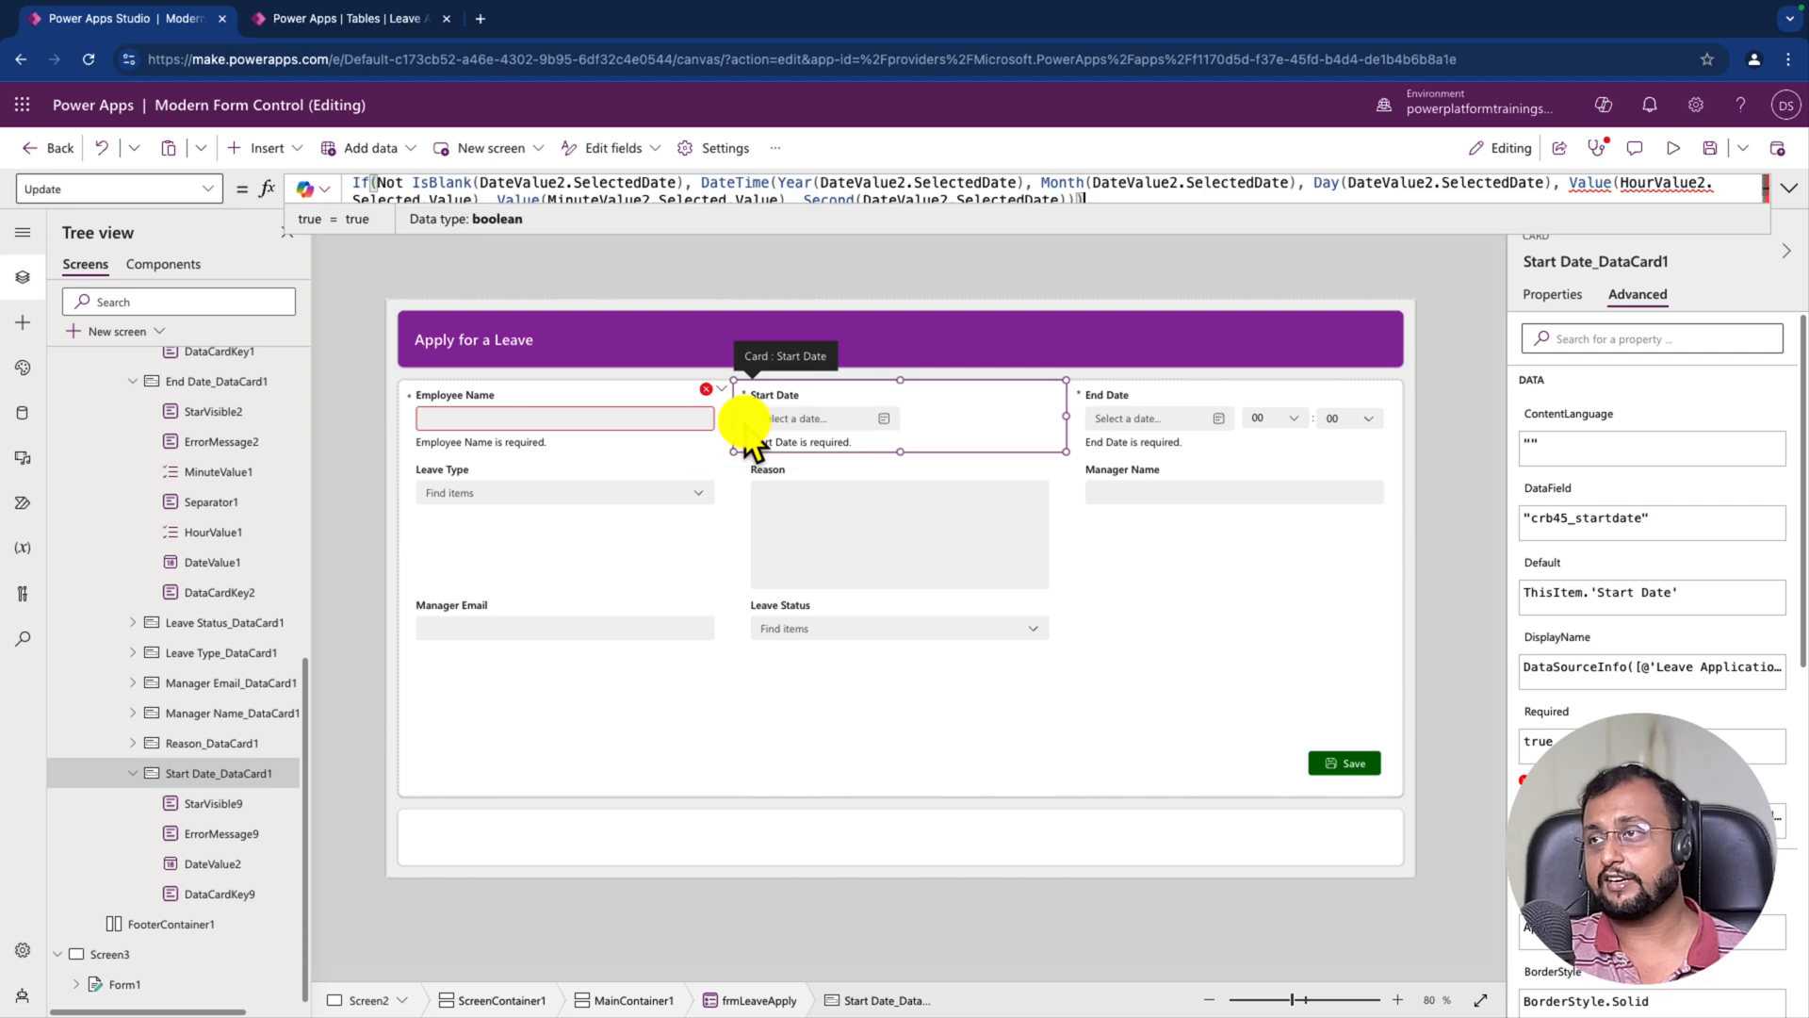
click(1791, 193)
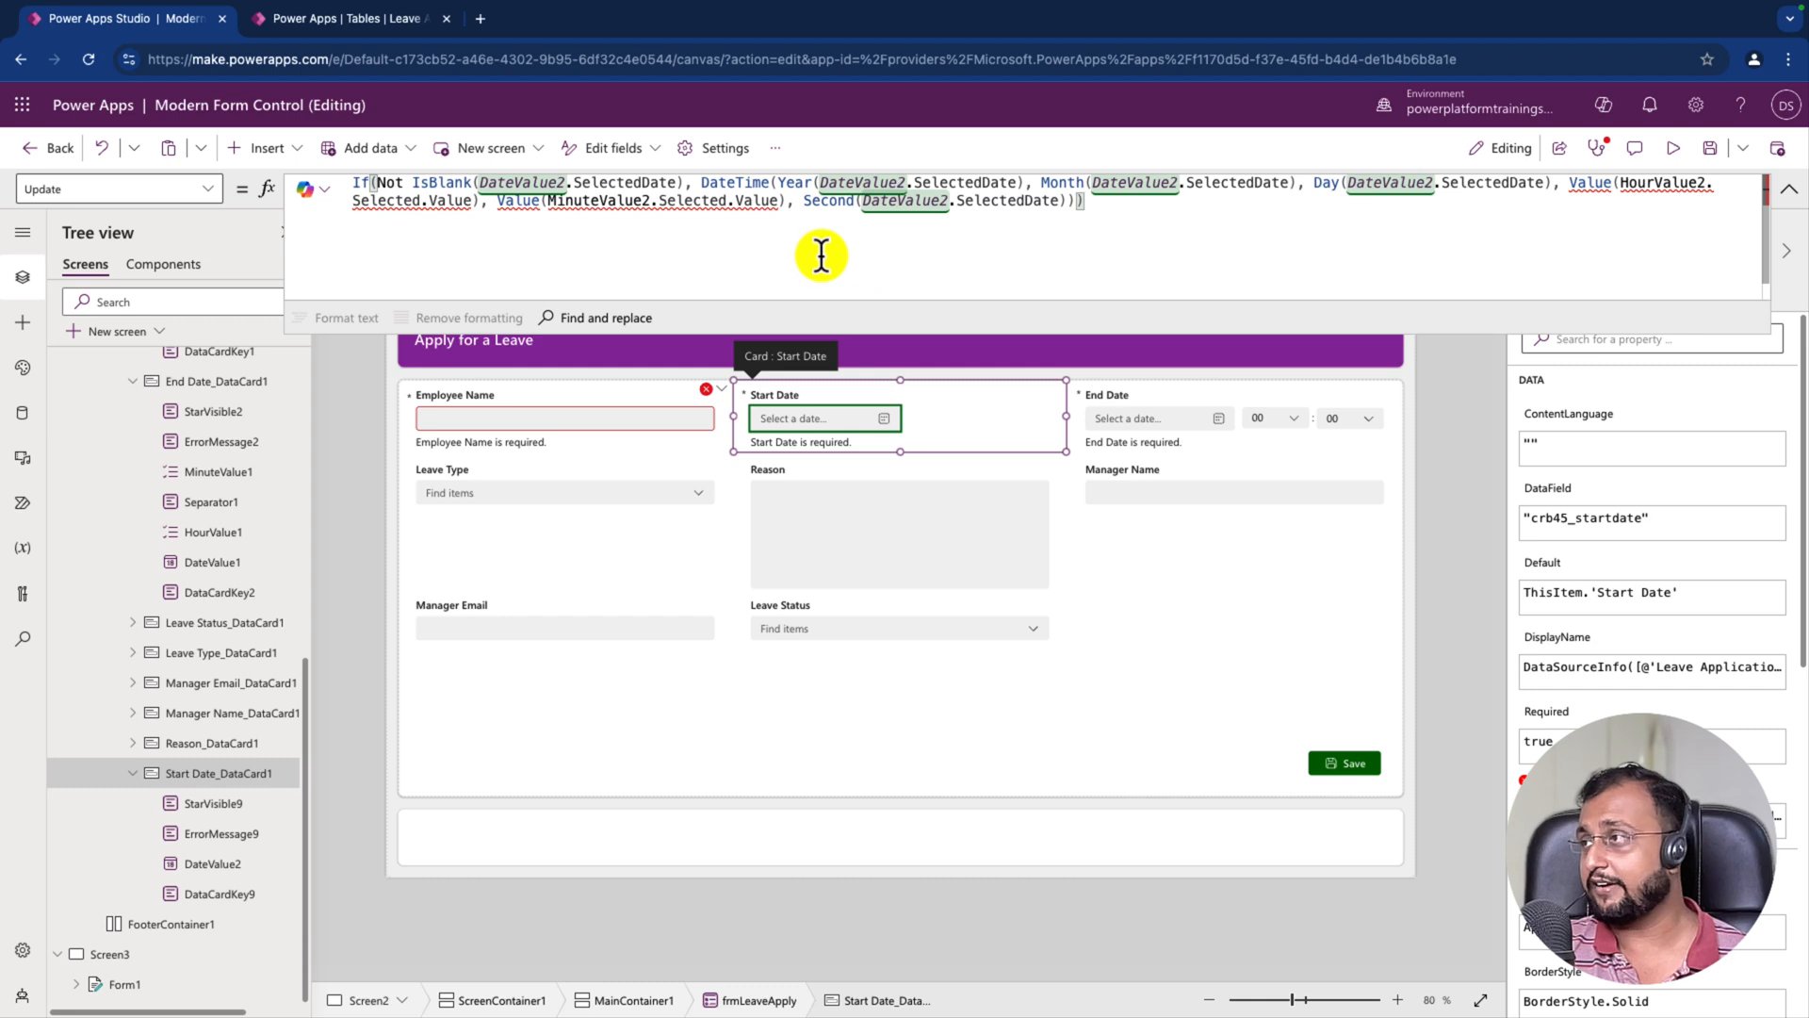
drag(1070, 202, 277, 162)
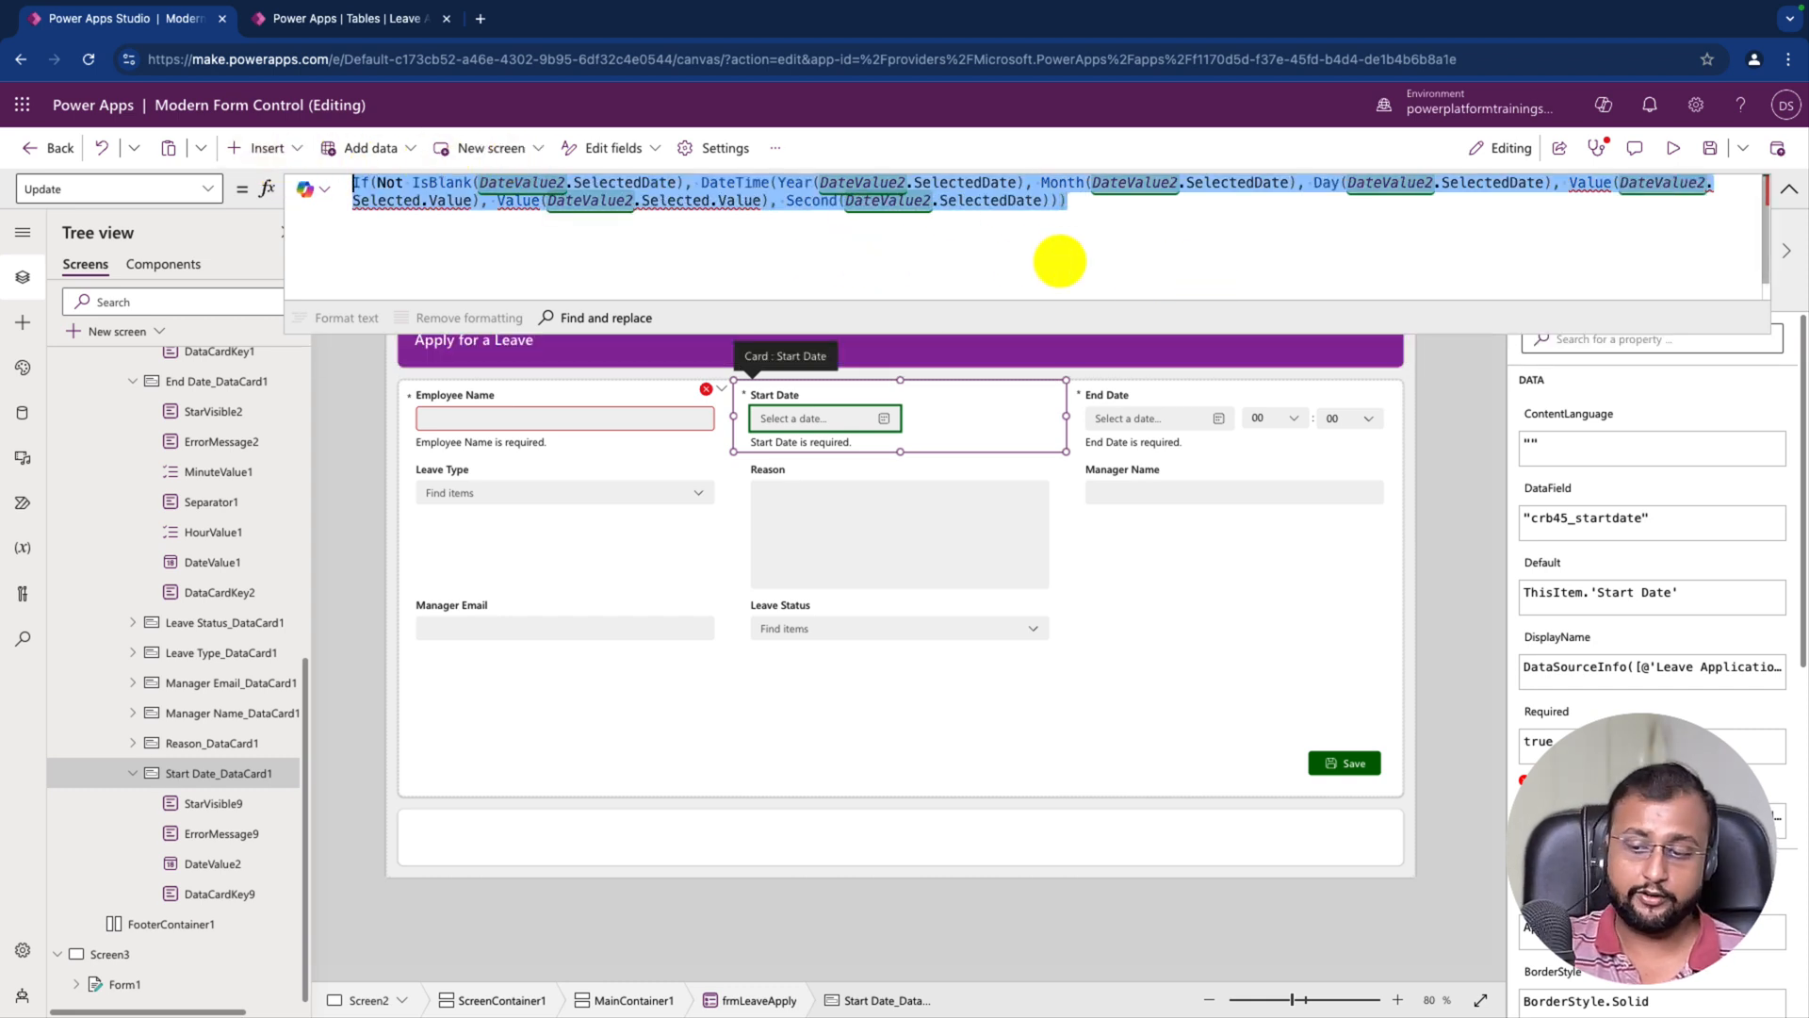
text(DateValue2.SelectedDate)
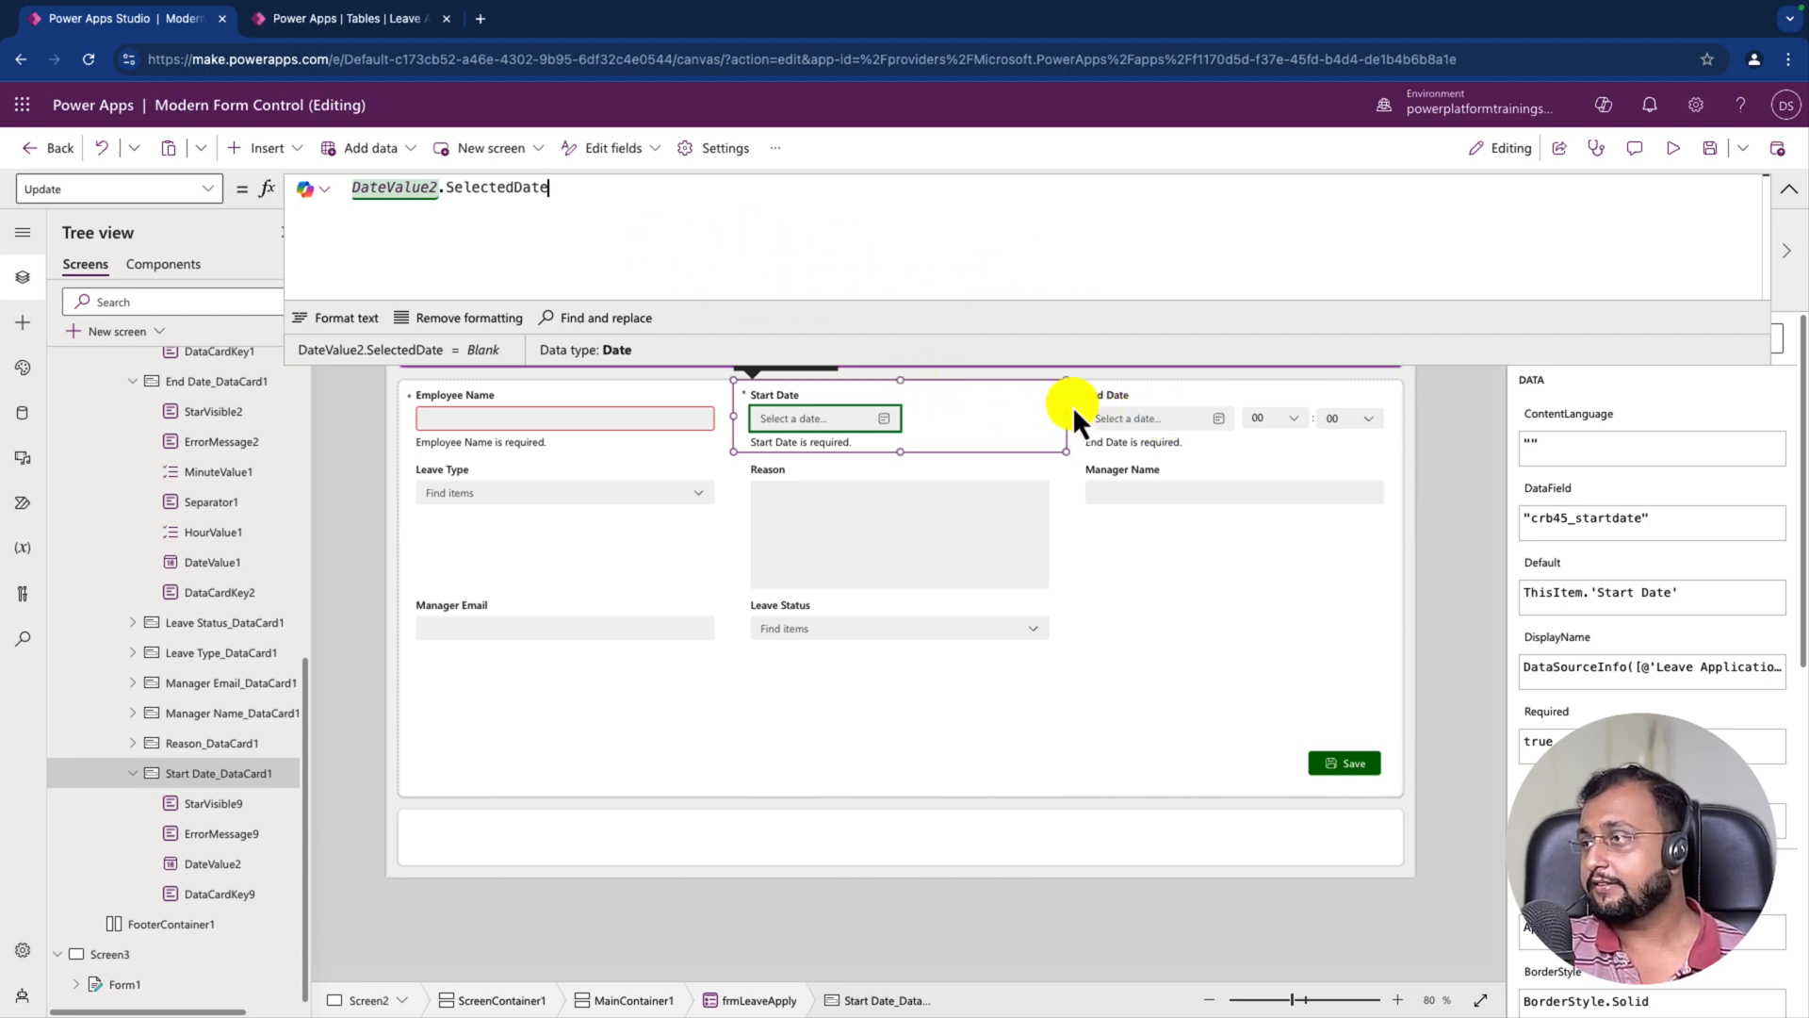
click(1161, 405)
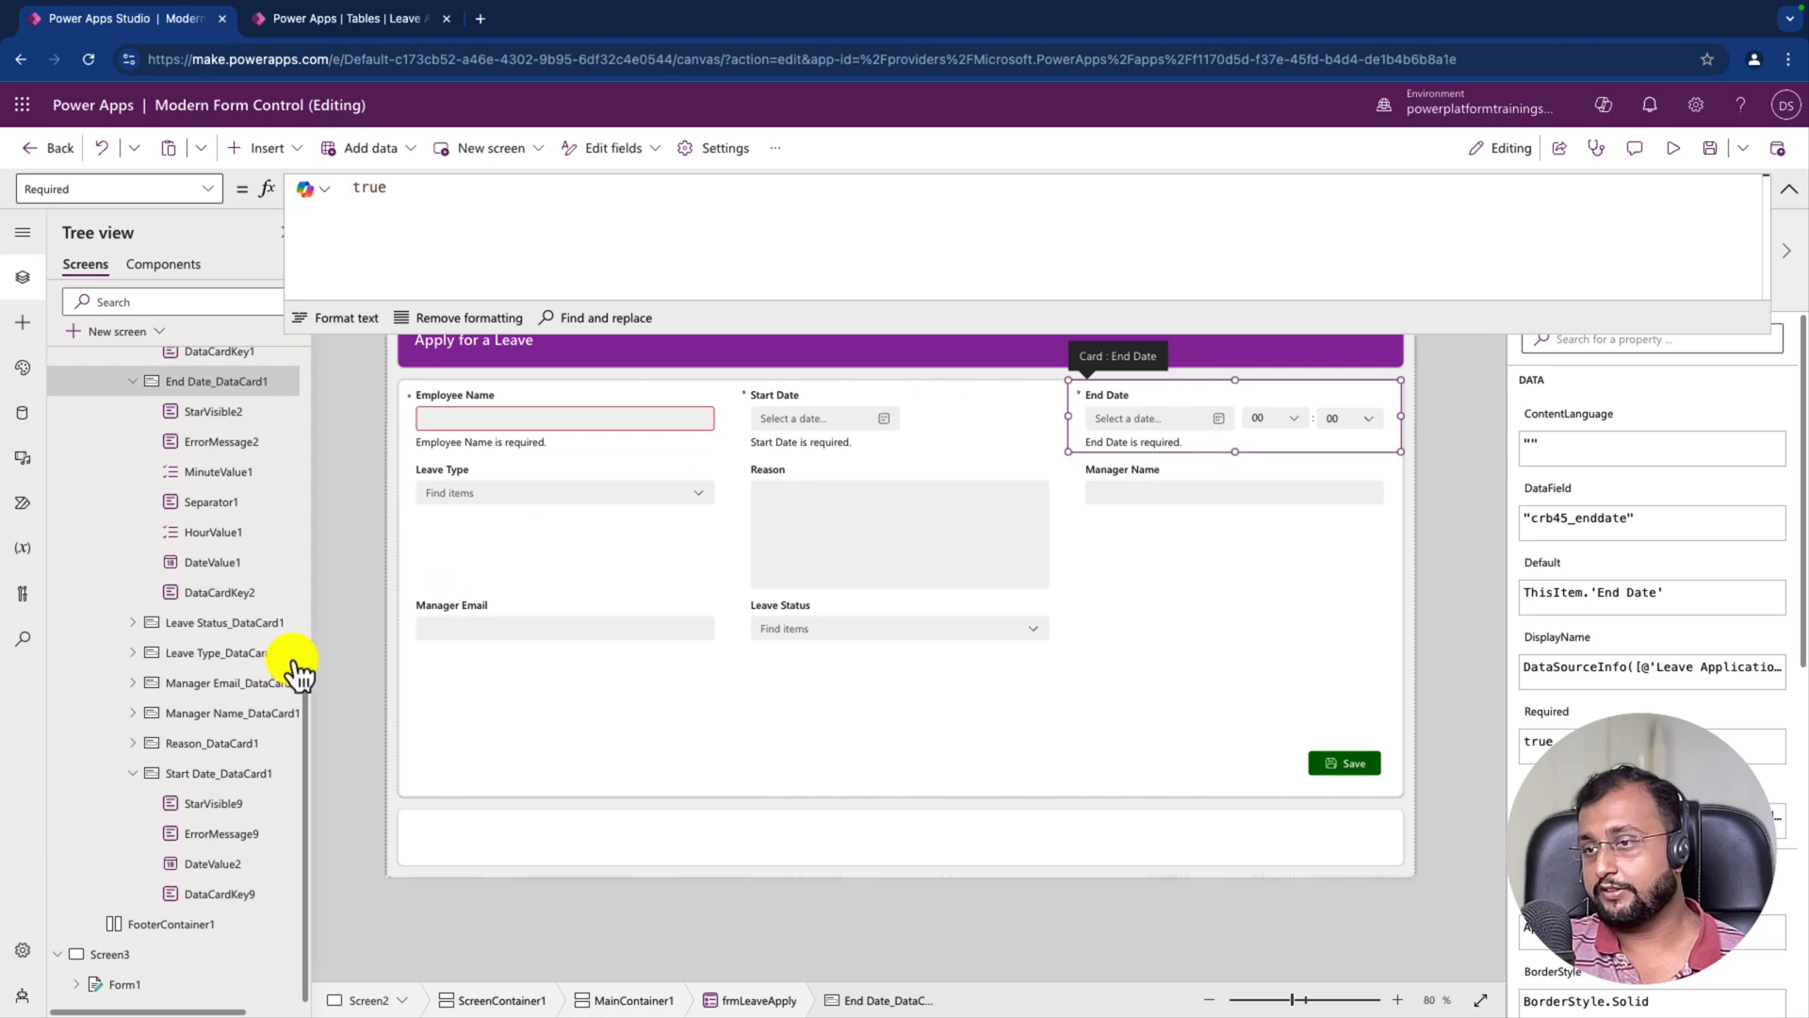
Step: Delete the End Date card's hour picker, minute picker and separator
click(247, 533)
right_click(252, 539)
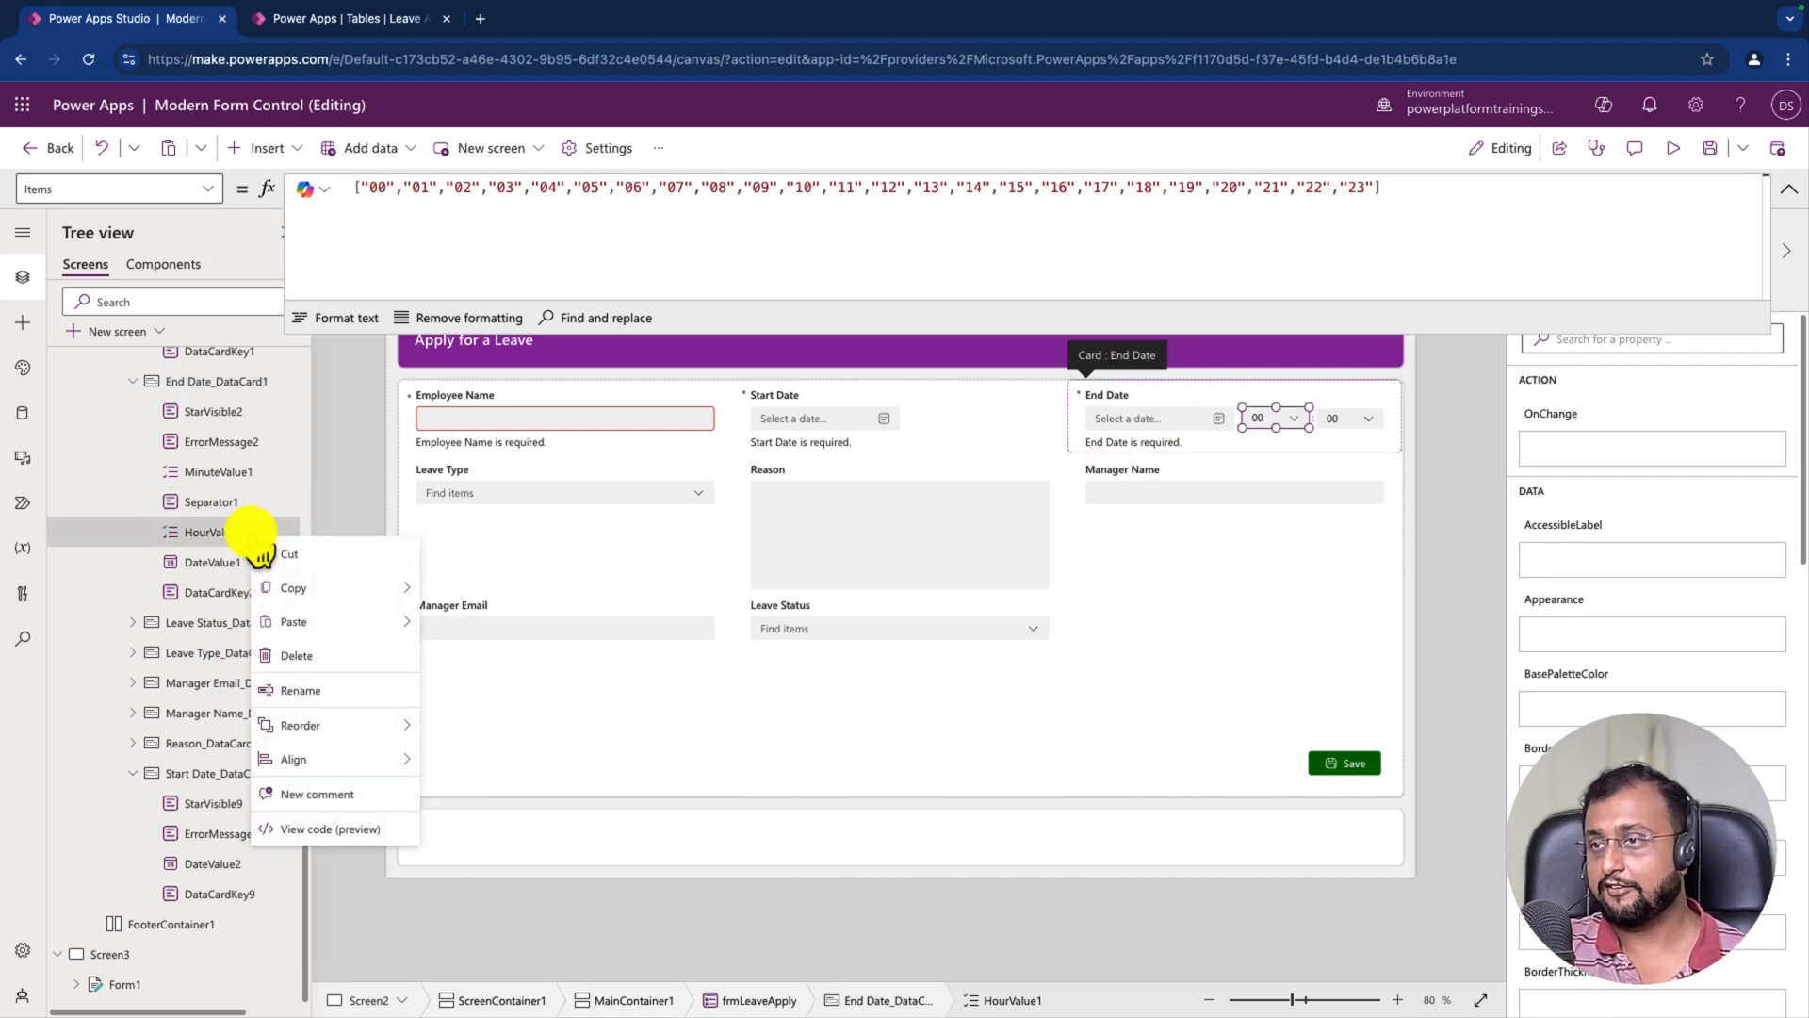
click(250, 473)
ctrl+click(240, 502)
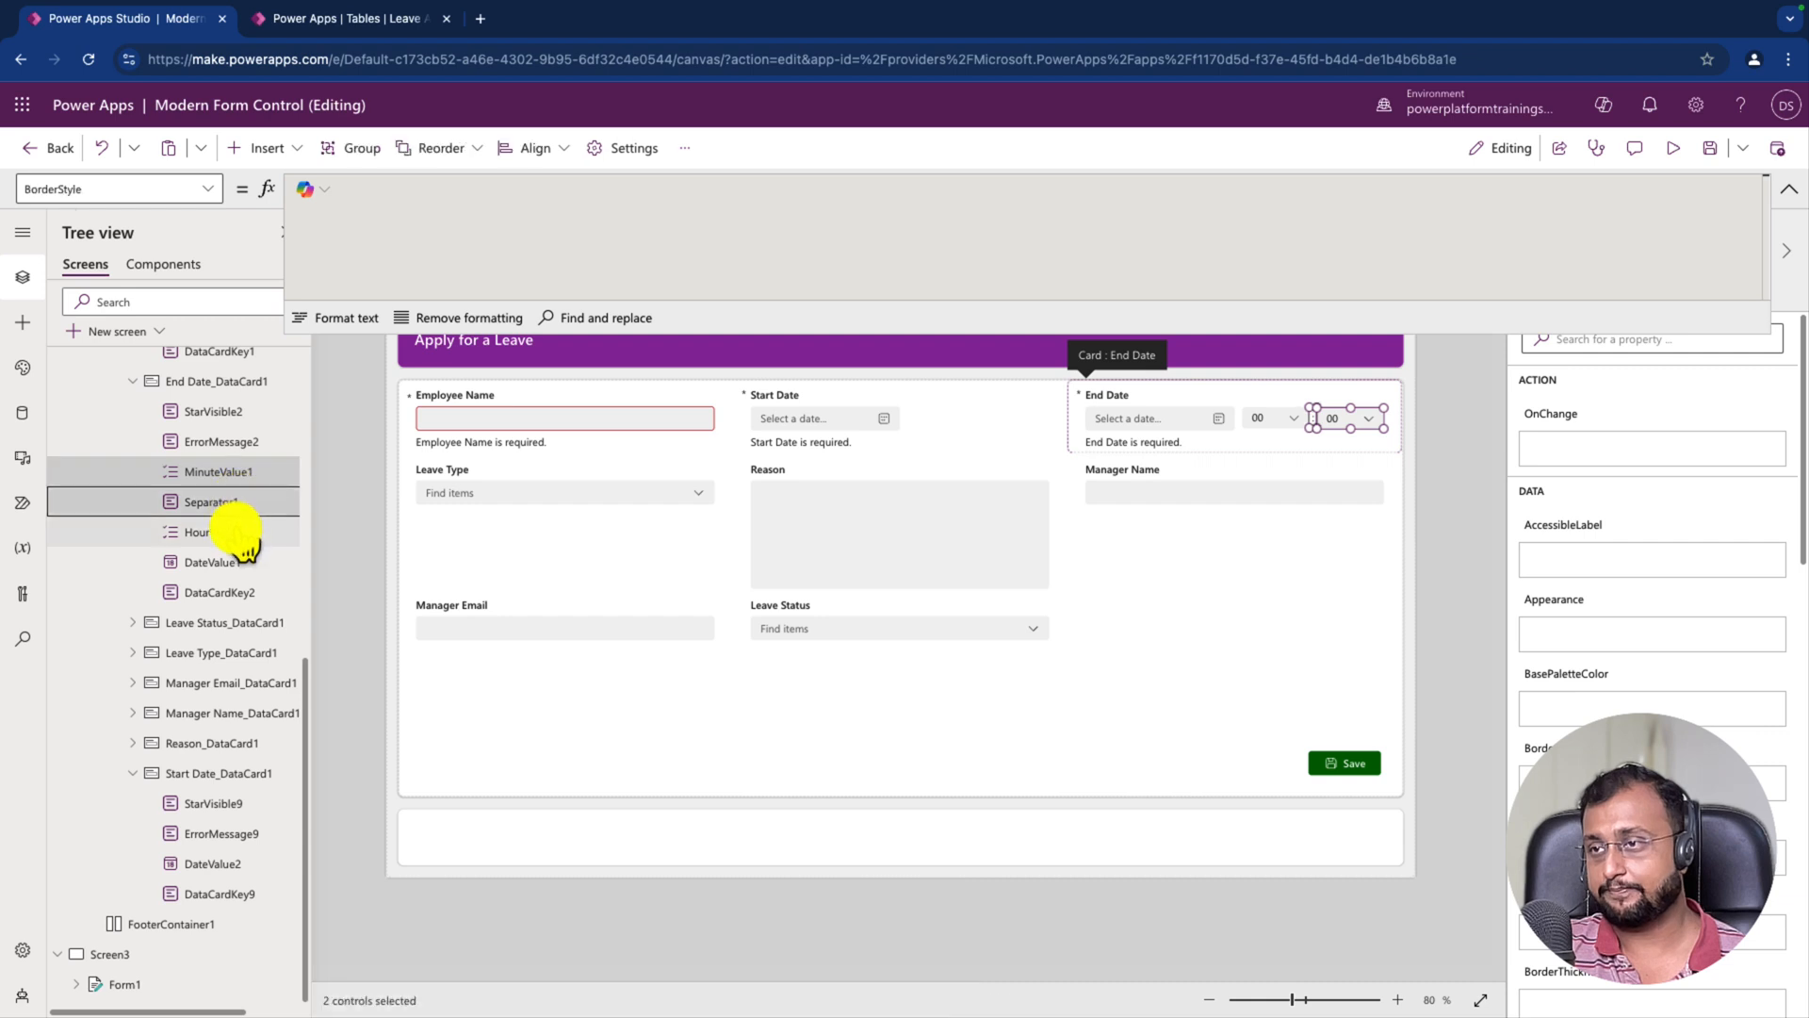
ctrl+click(243, 532)
right_click(245, 534)
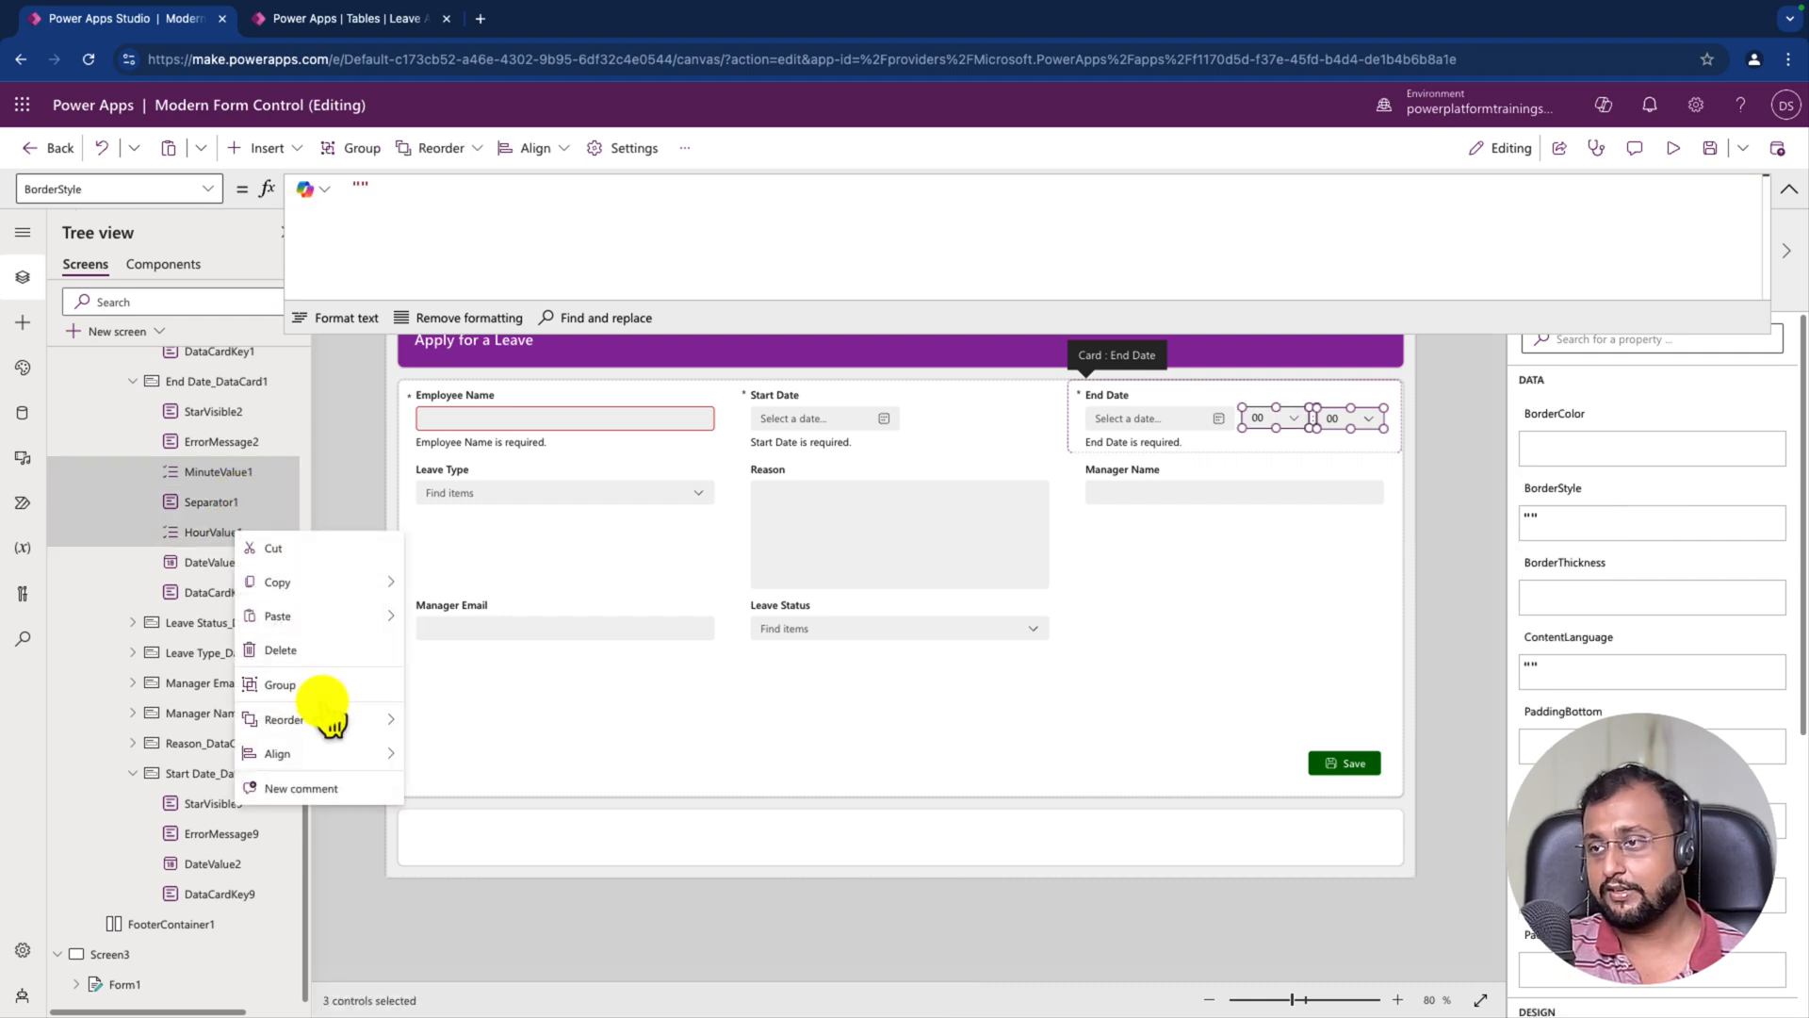
click(323, 650)
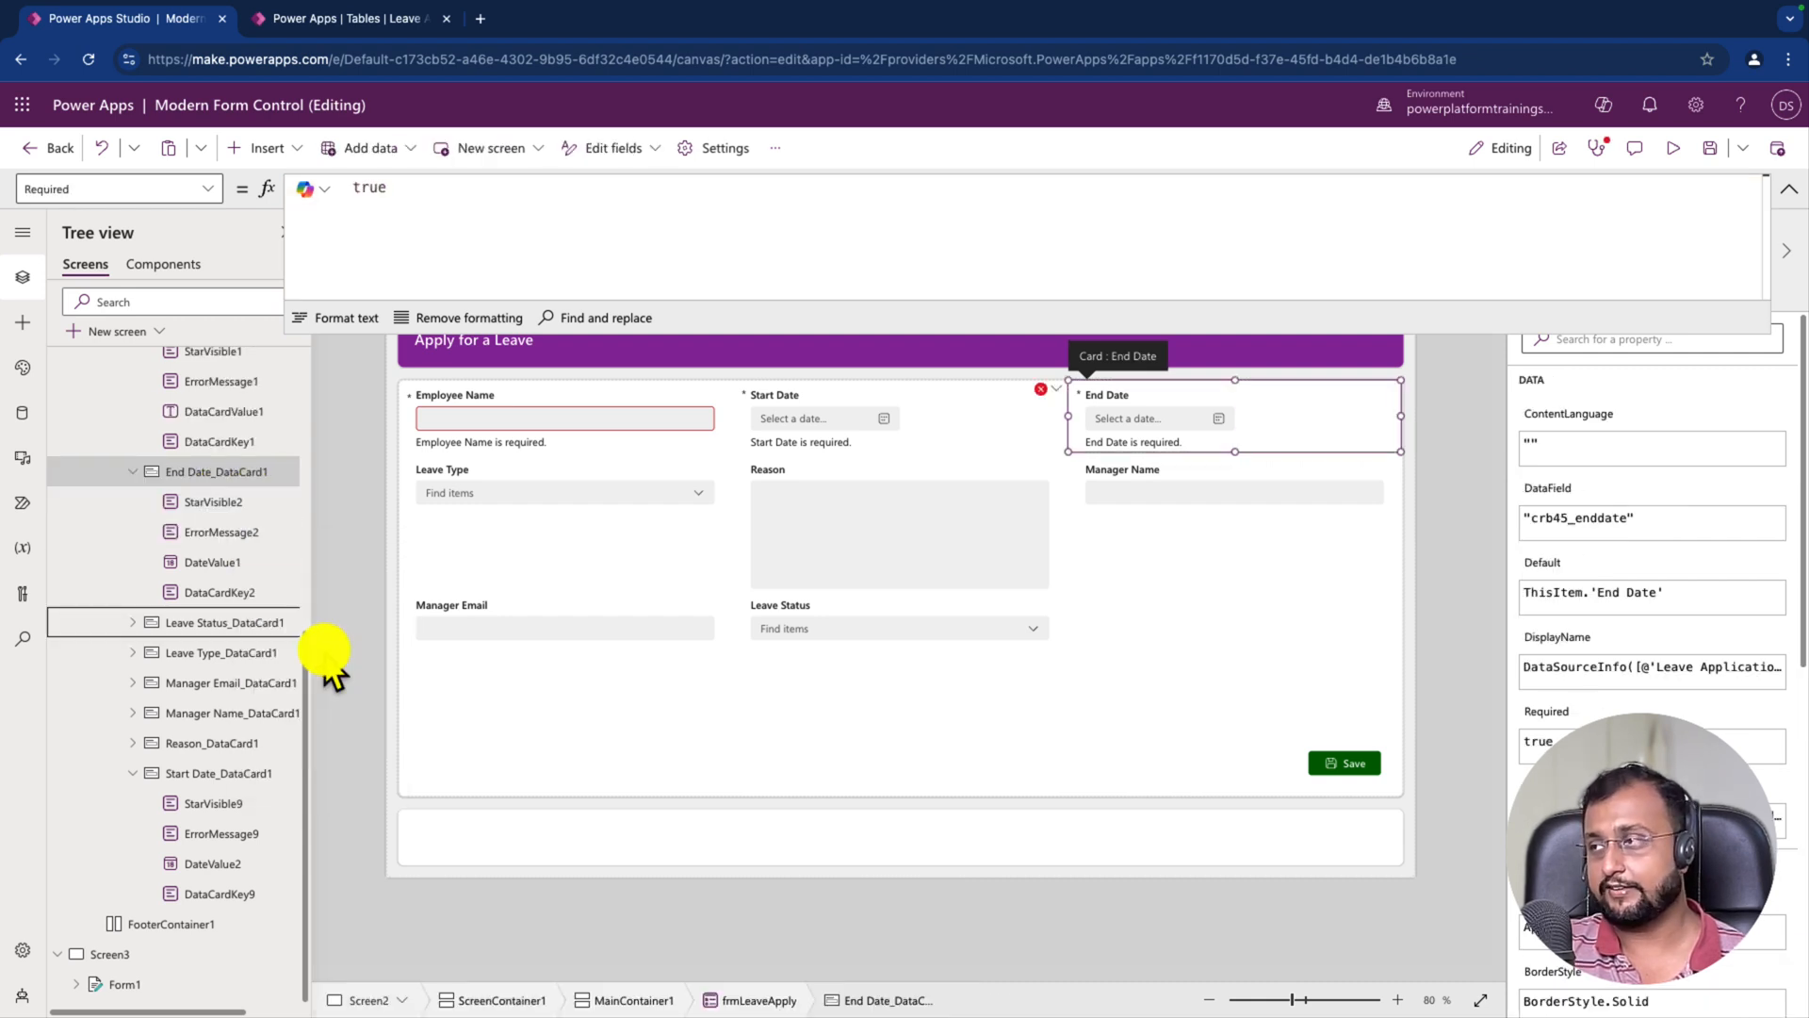
Step: Replace the End Date card's erroring Update formula with DateValue1.SelectedDate
click(1042, 389)
click(1051, 419)
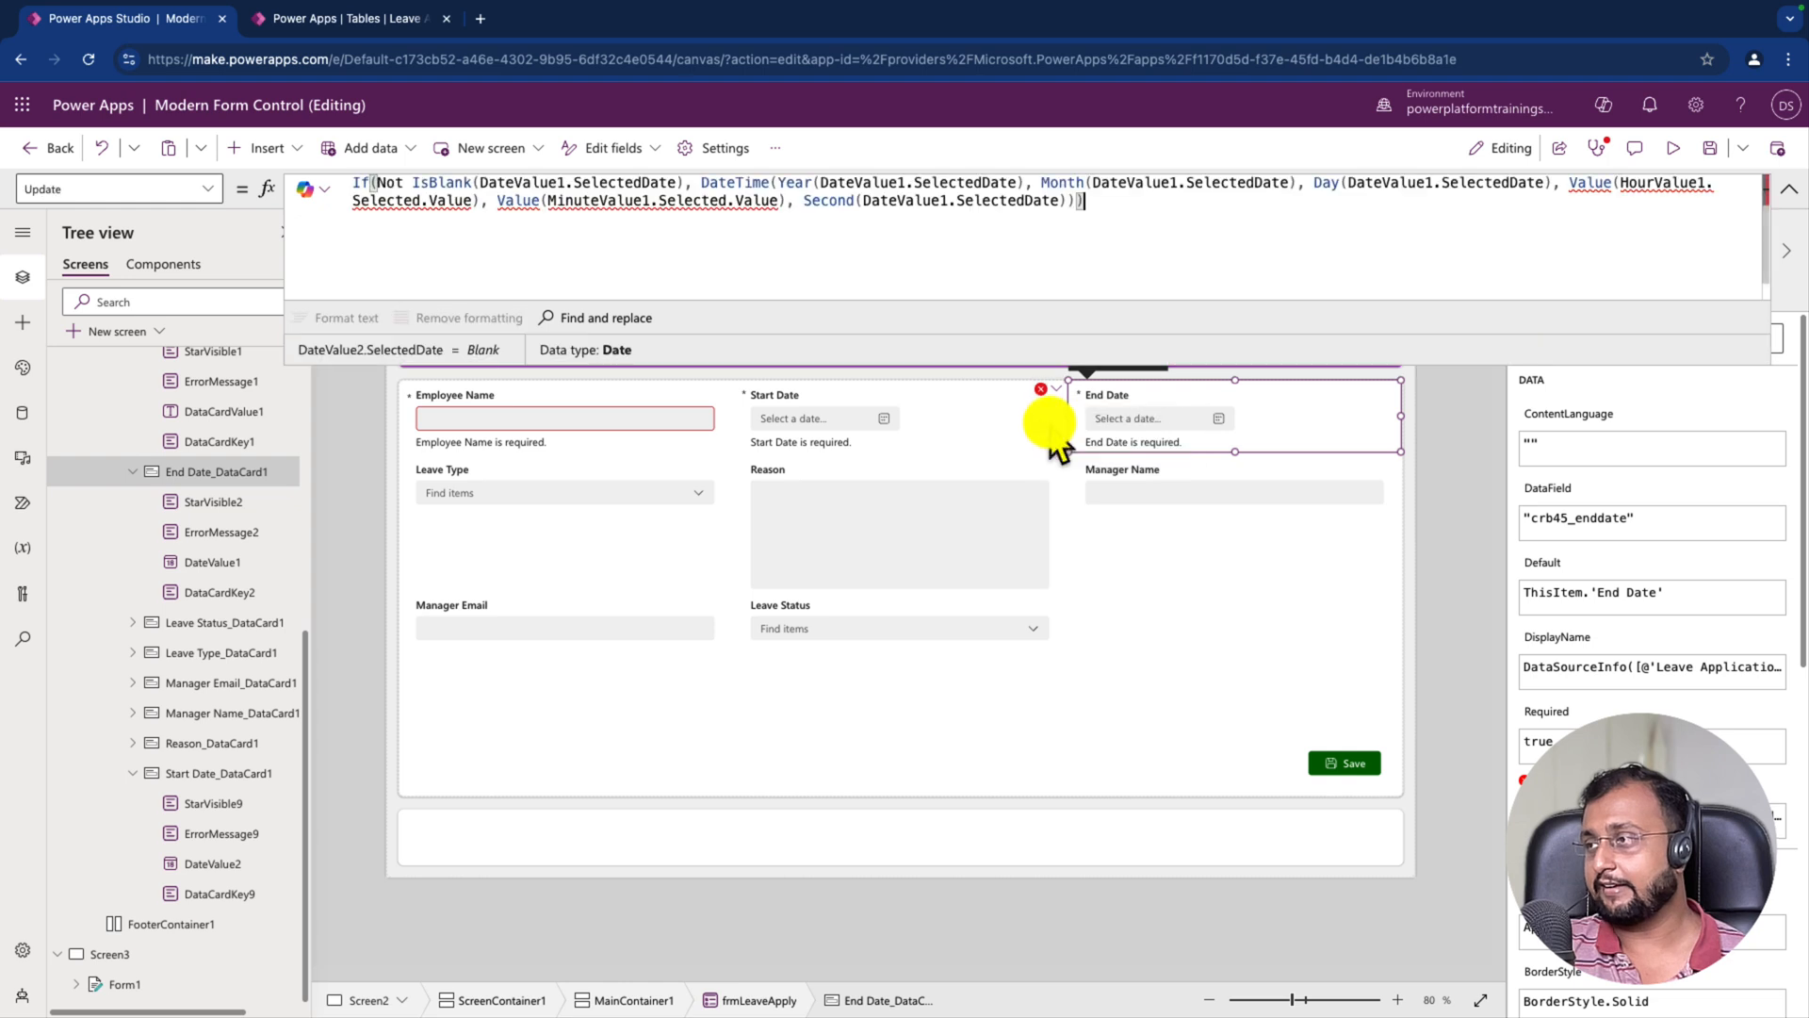
drag(480, 182, 674, 181)
key(ctrl+c)
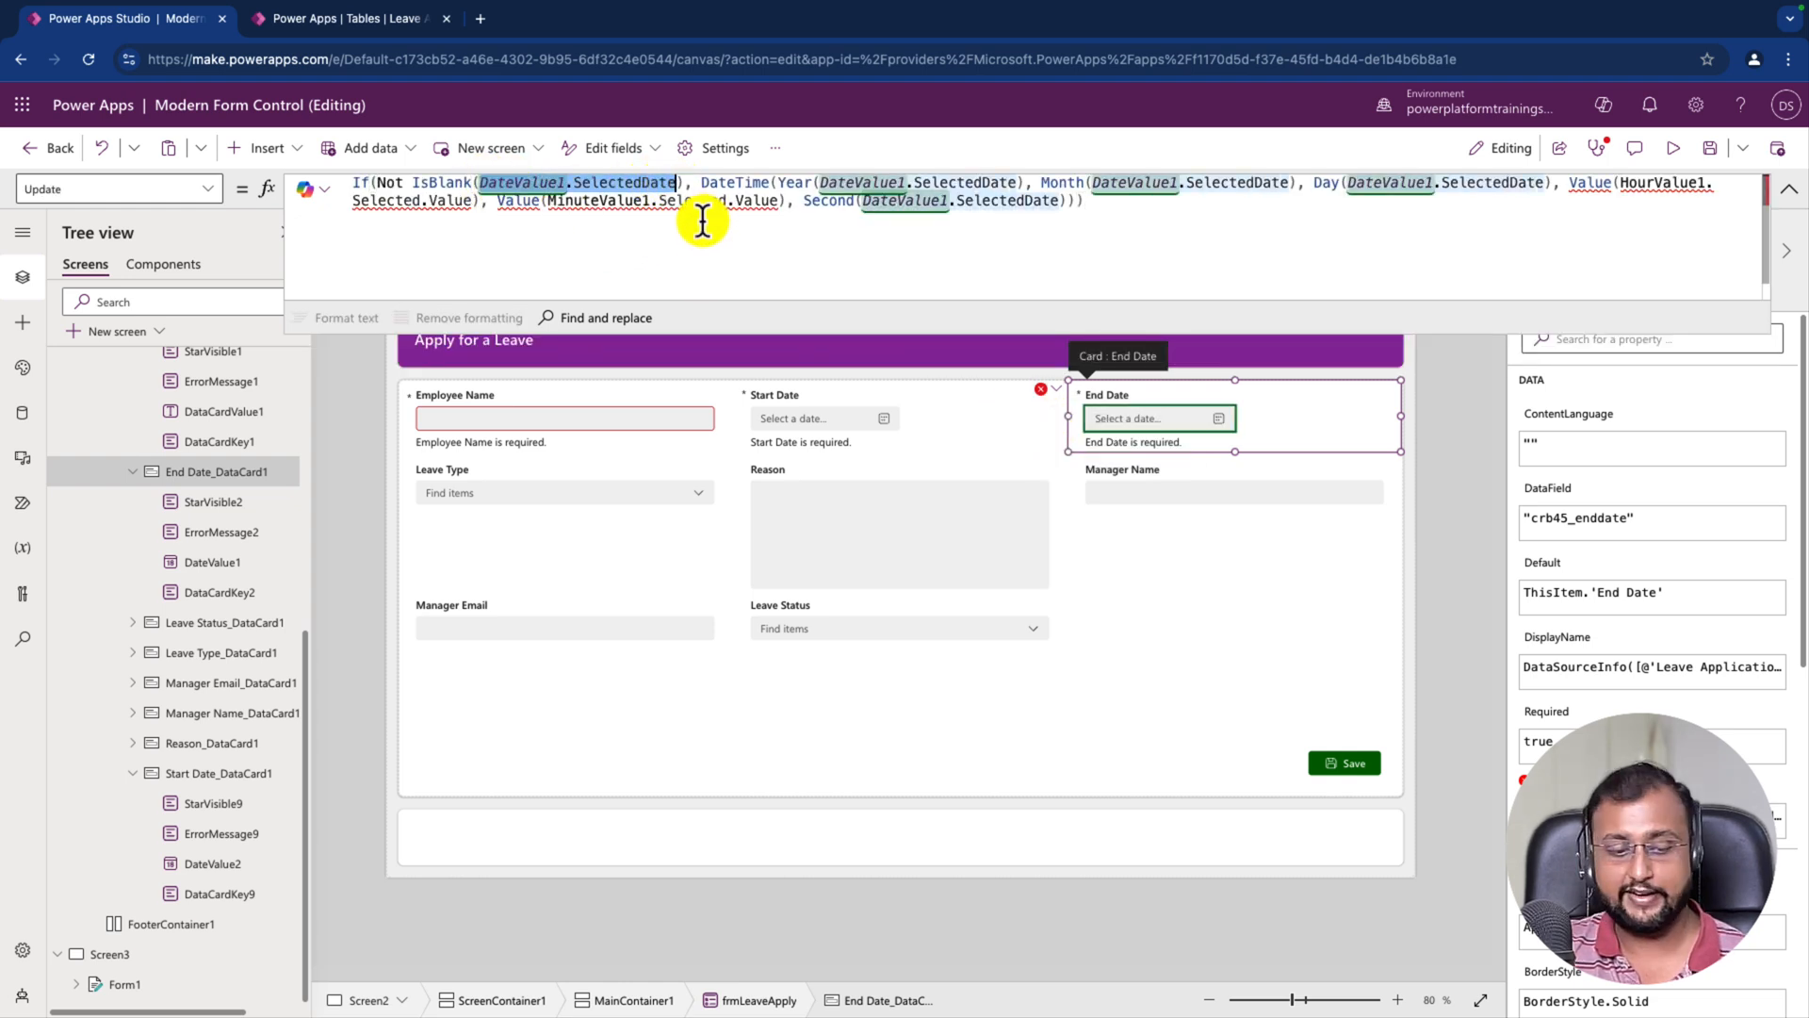
drag(1099, 211, 318, 166)
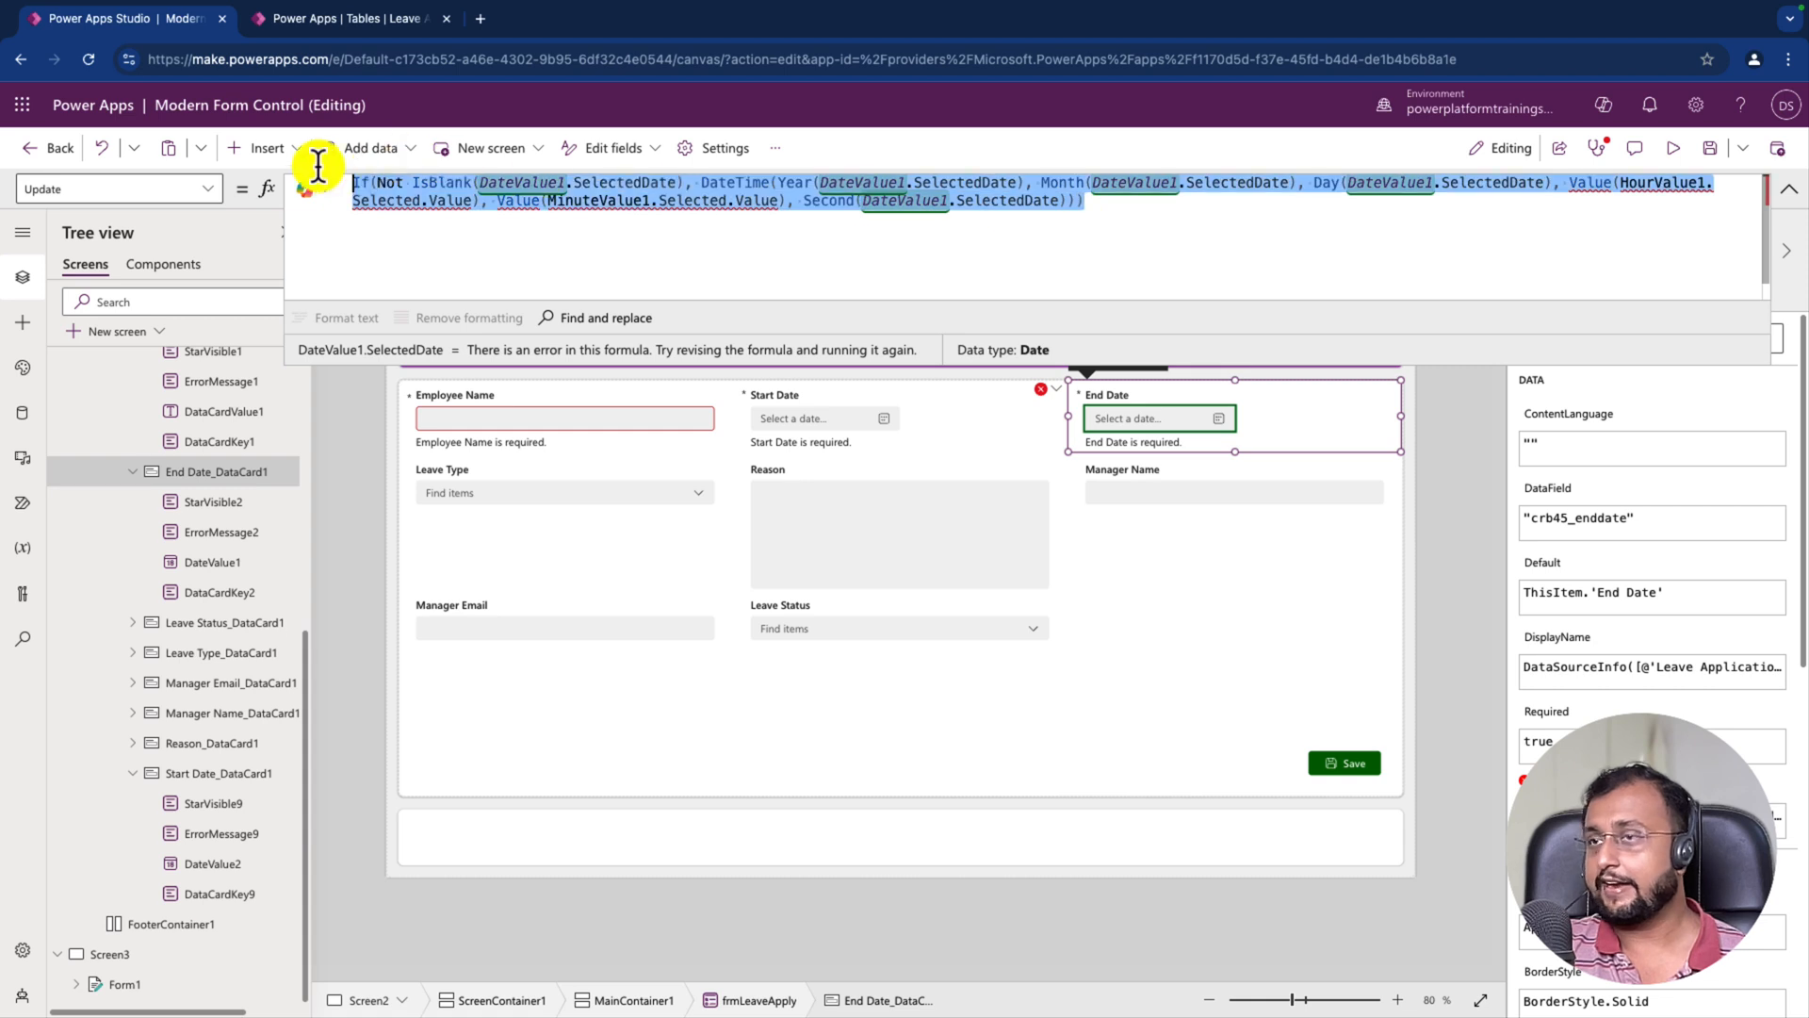
key(ctrl+v)
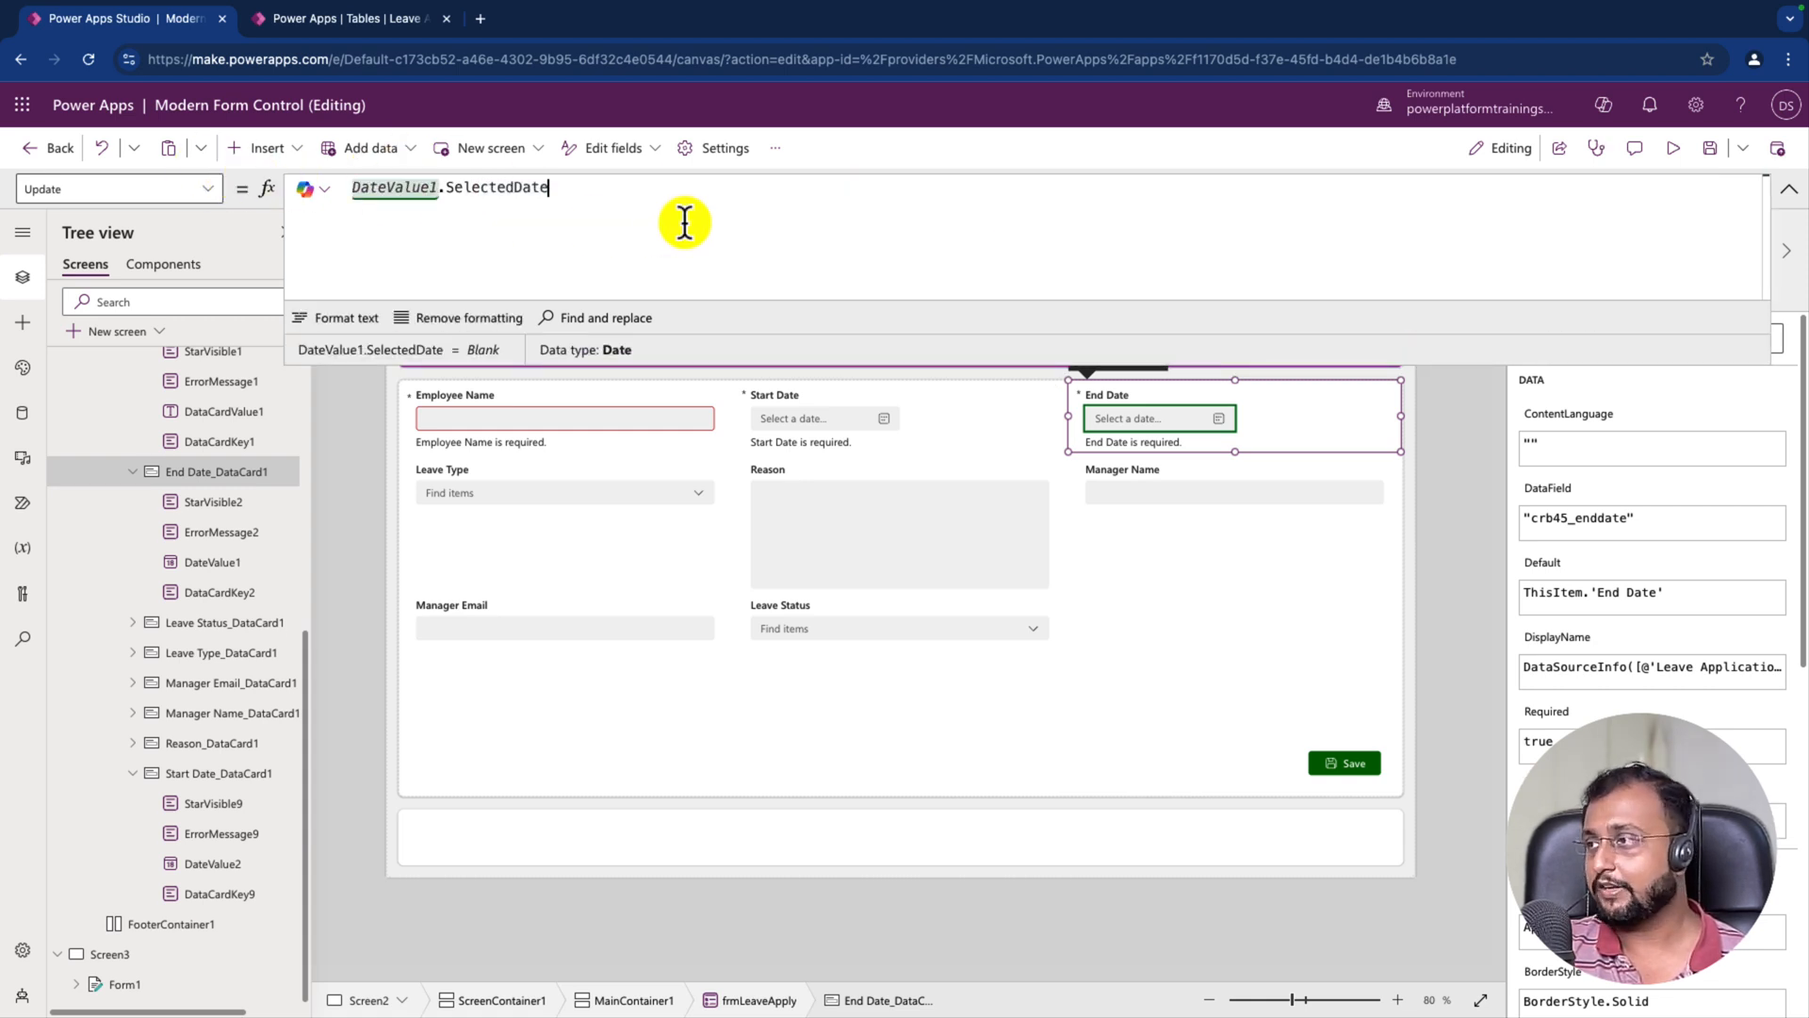
Step: In preview, enter an employee name, dates July 26 to July 28, and leave type Sick
click(1682, 154)
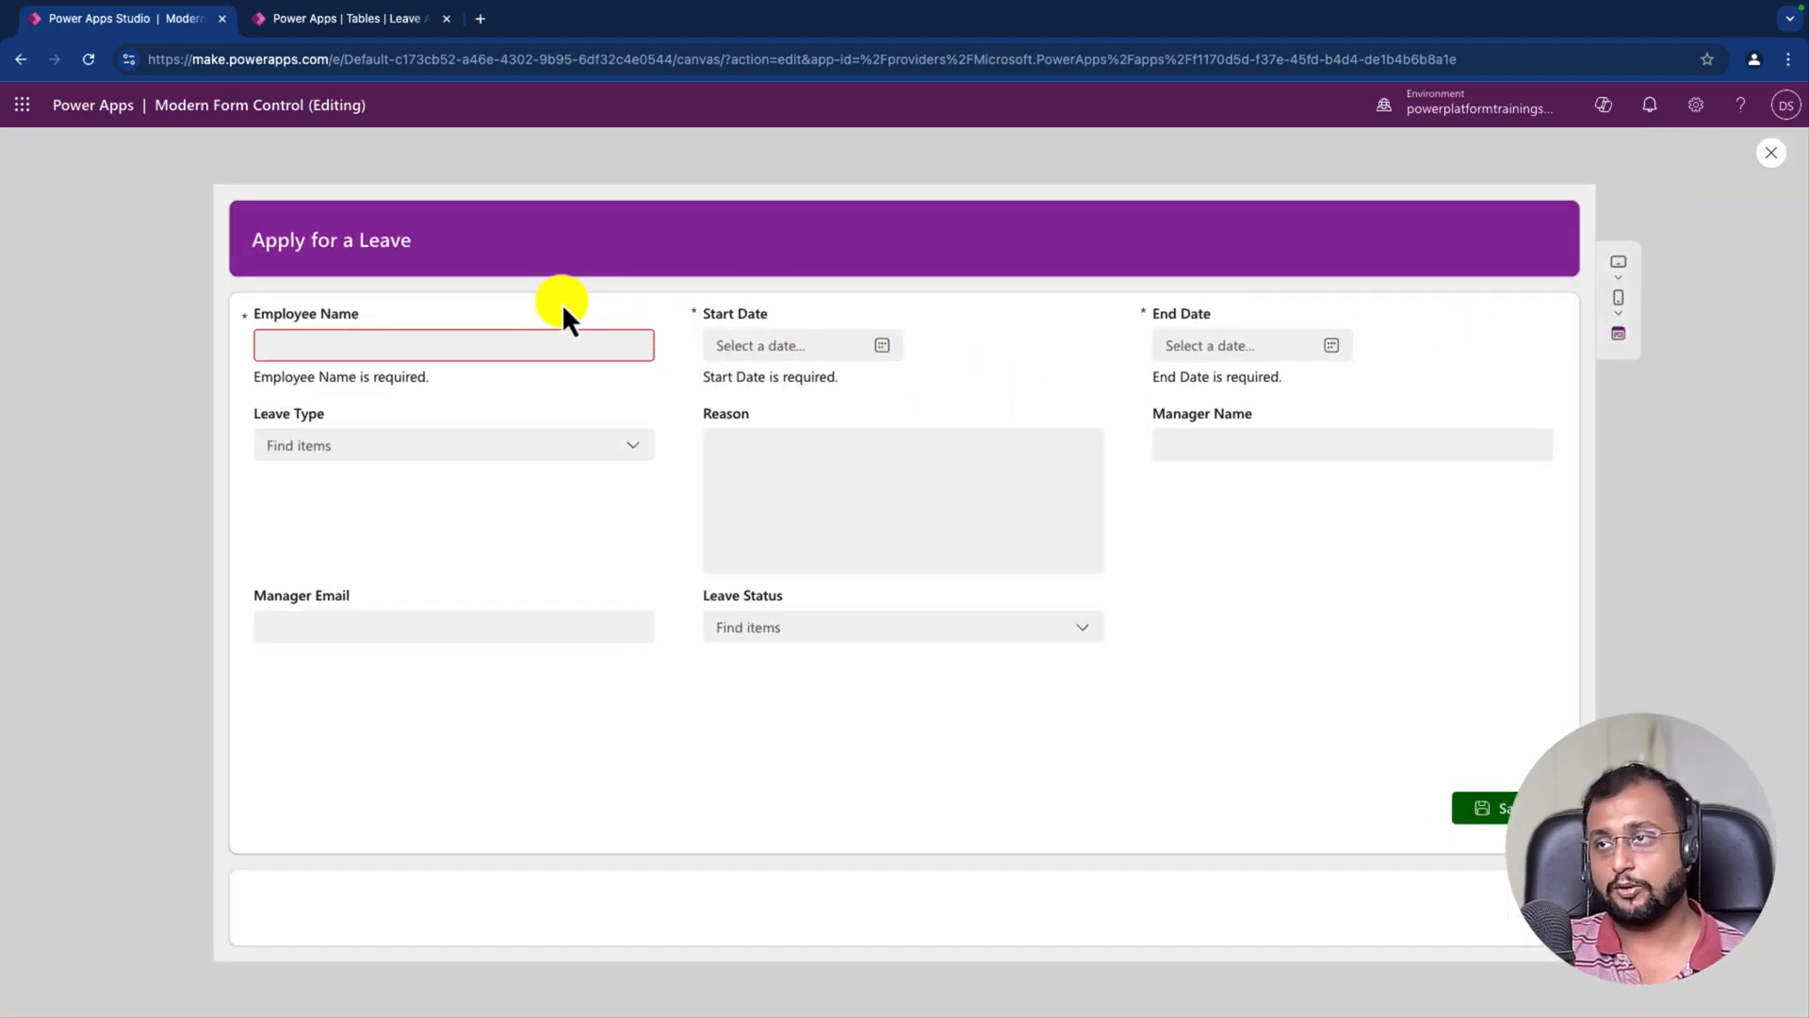
click(397, 354)
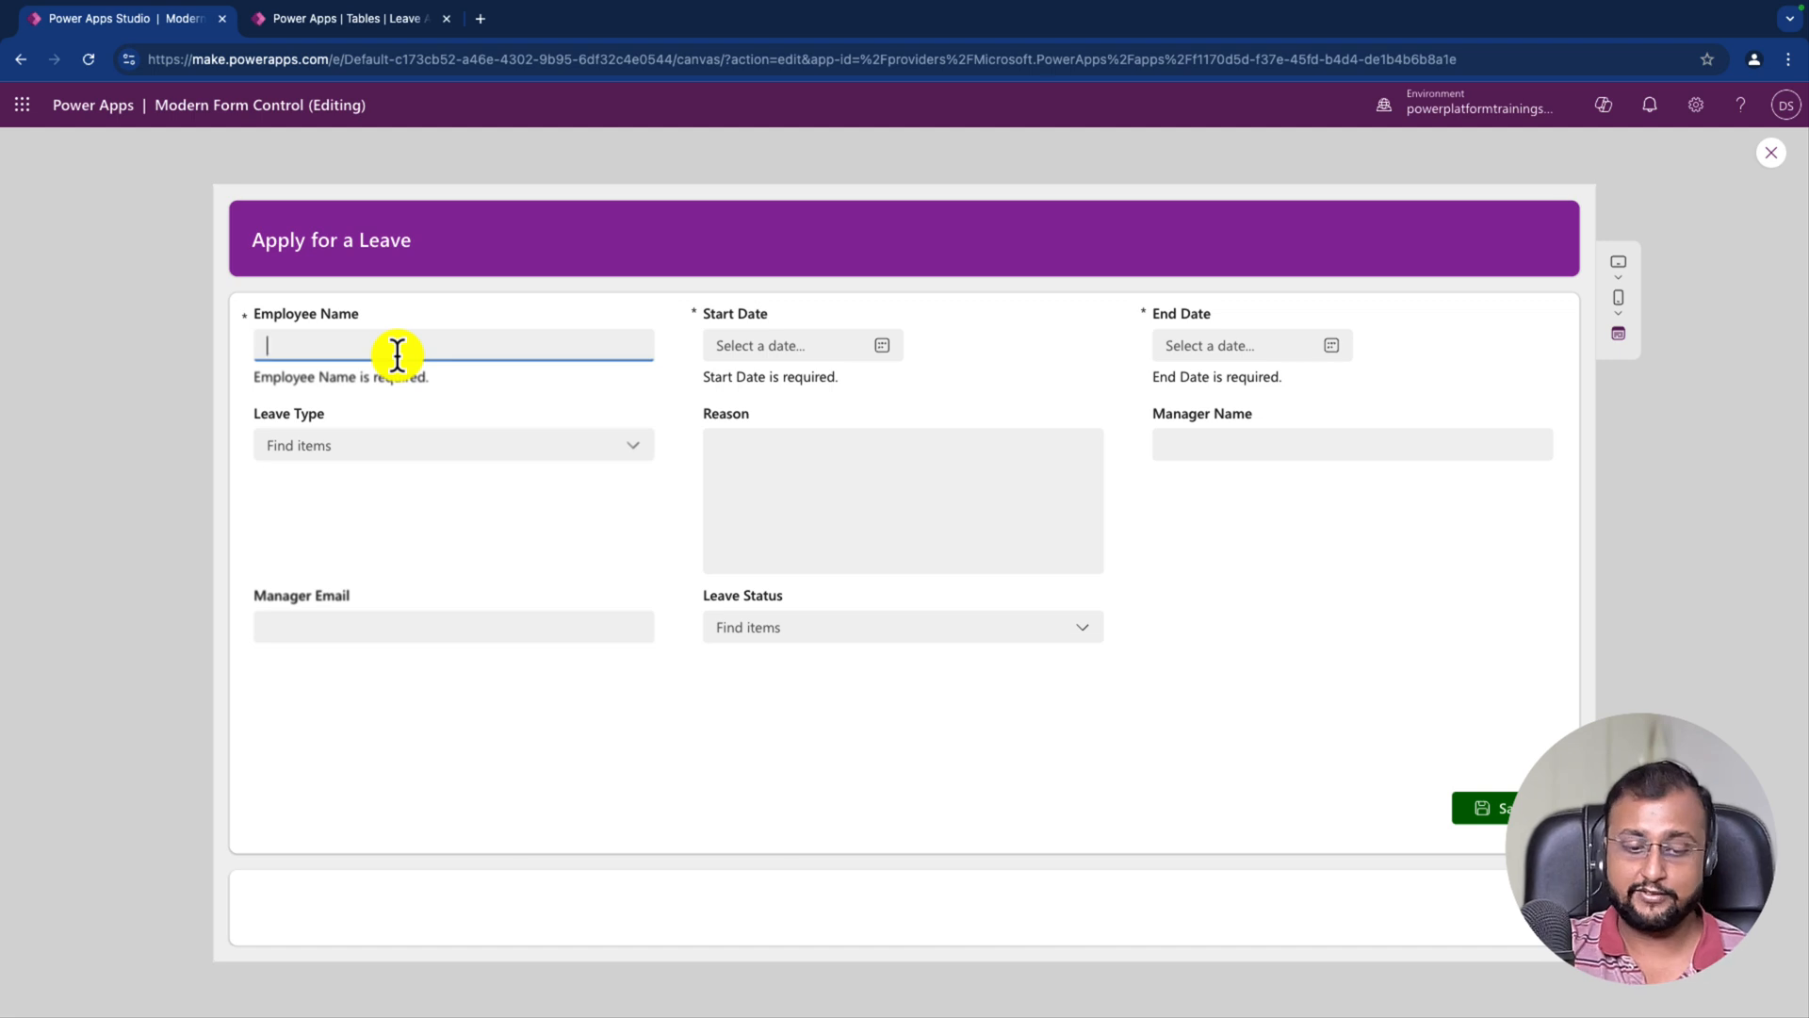
text(Dhruvin)
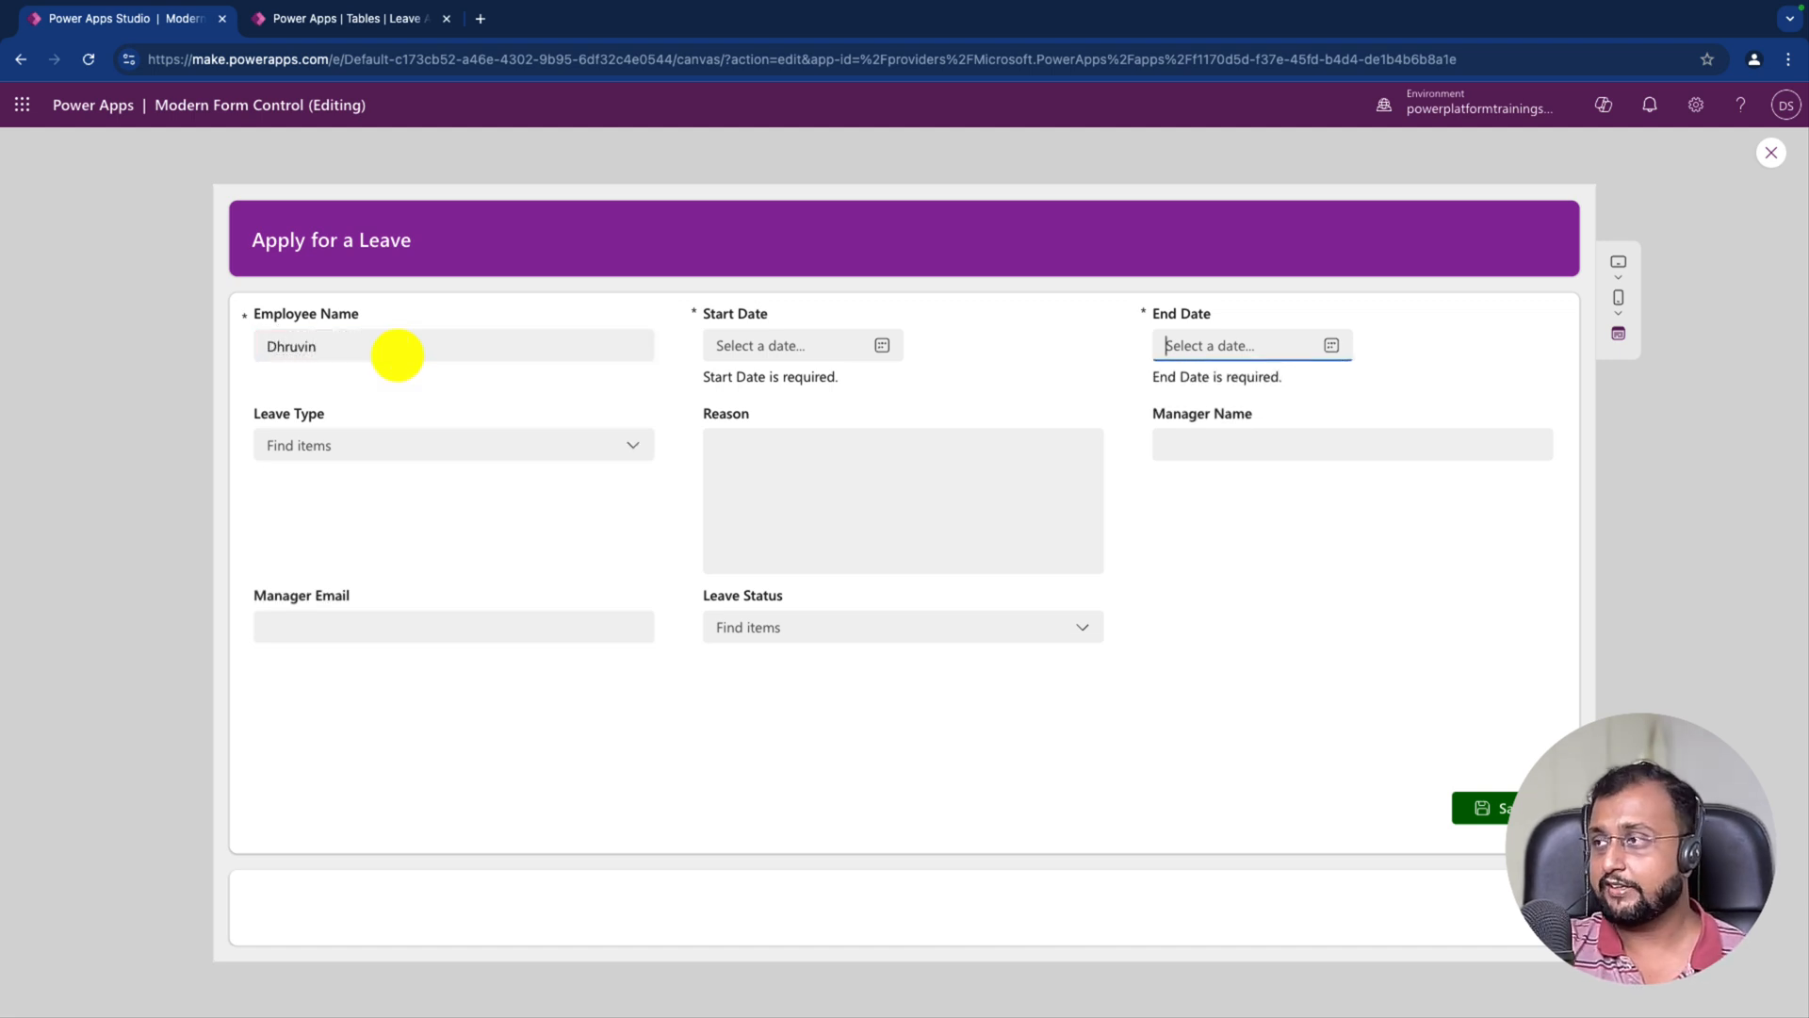
click(839, 352)
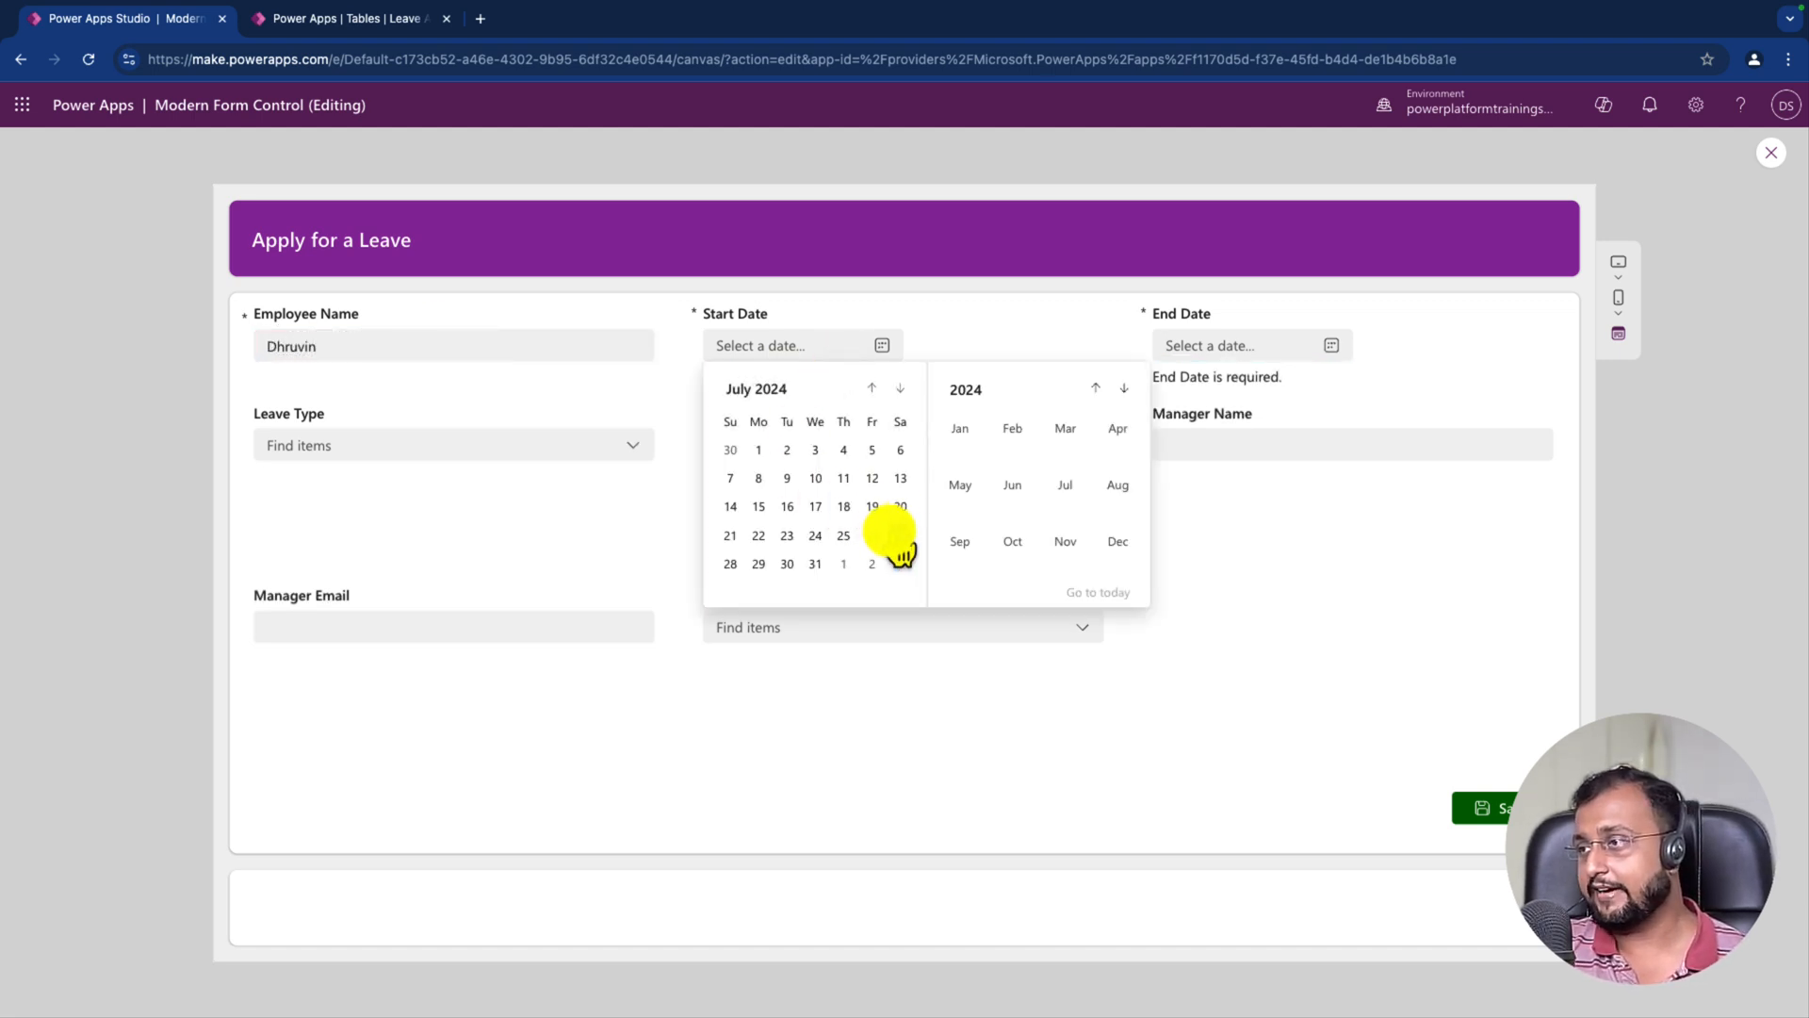
click(873, 535)
click(1282, 349)
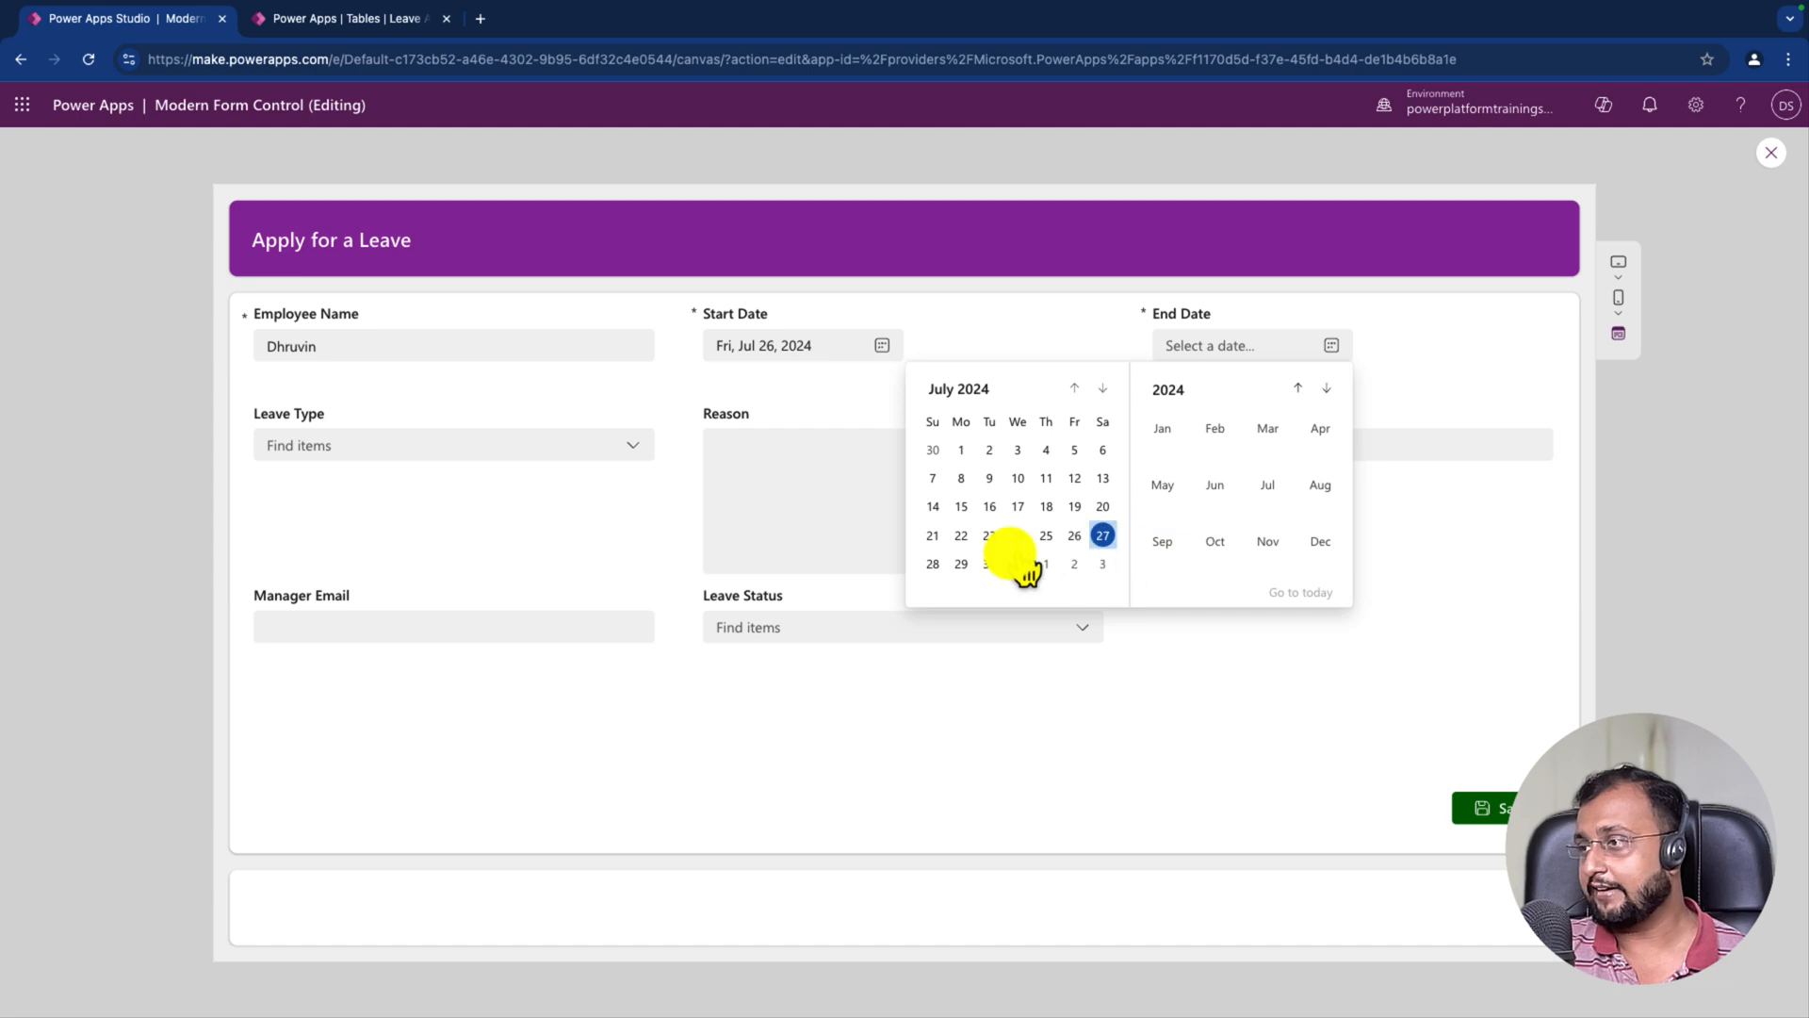
click(931, 565)
click(370, 426)
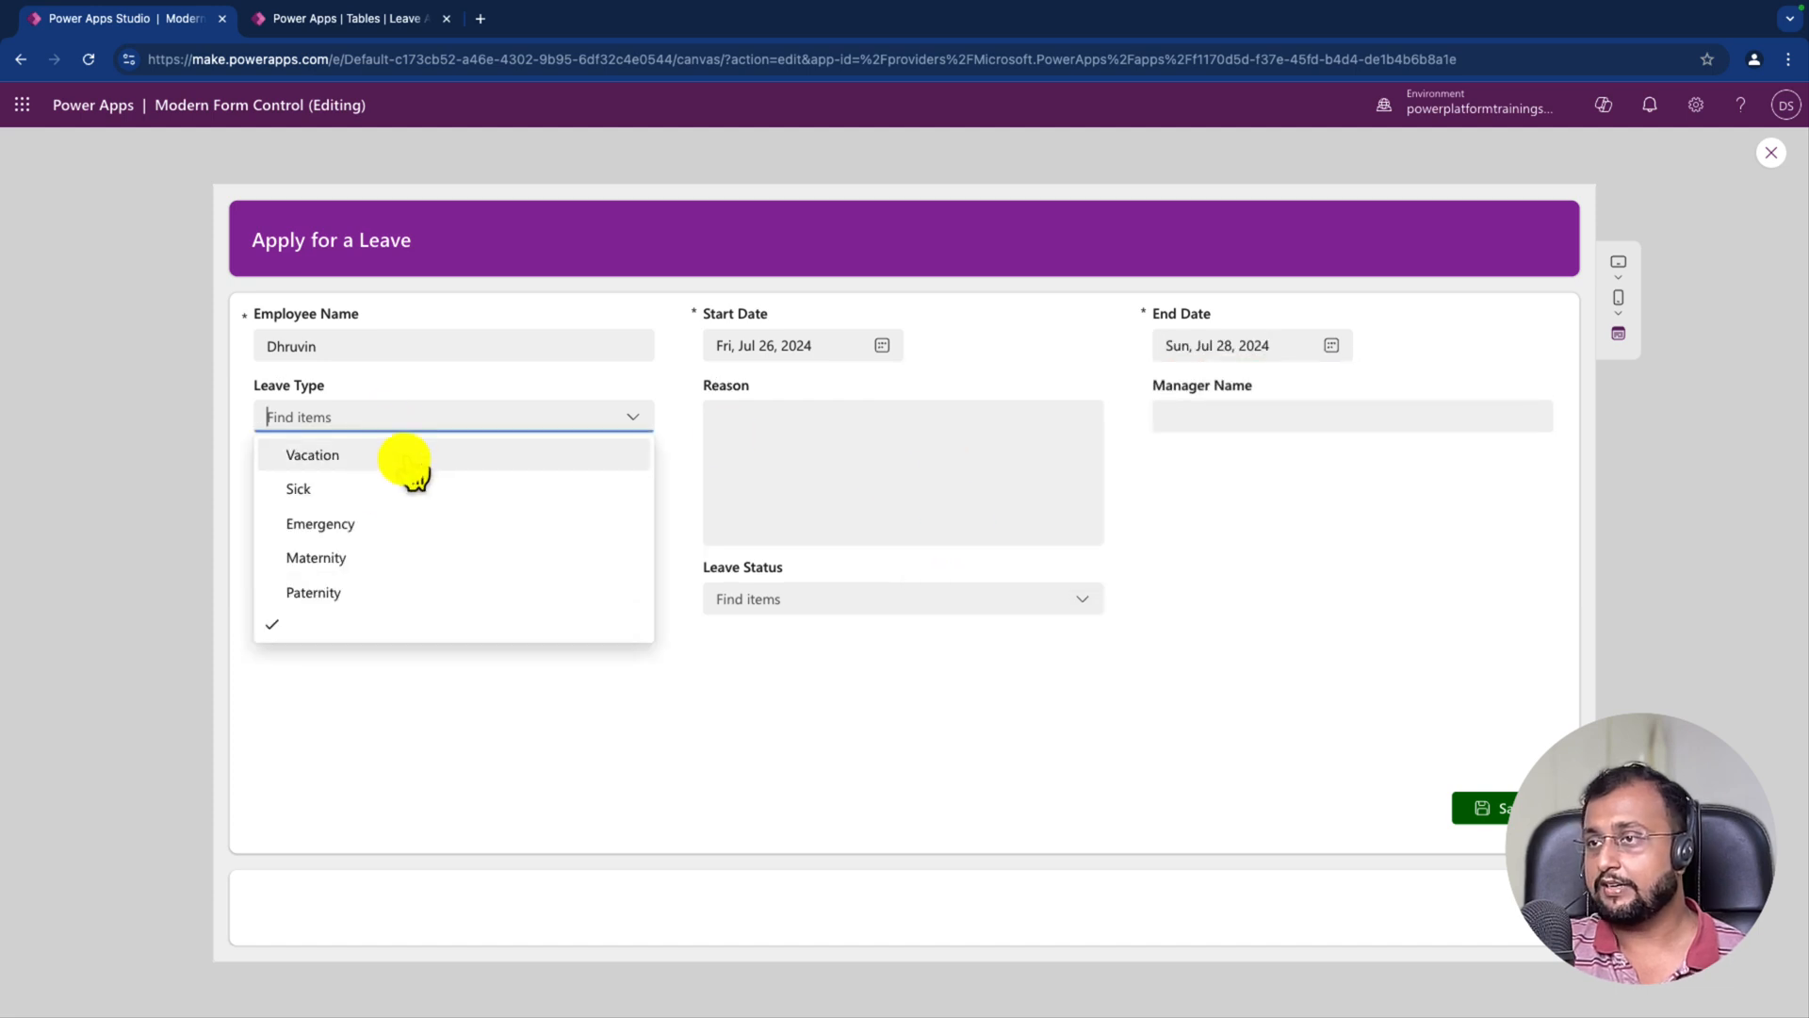
click(350, 488)
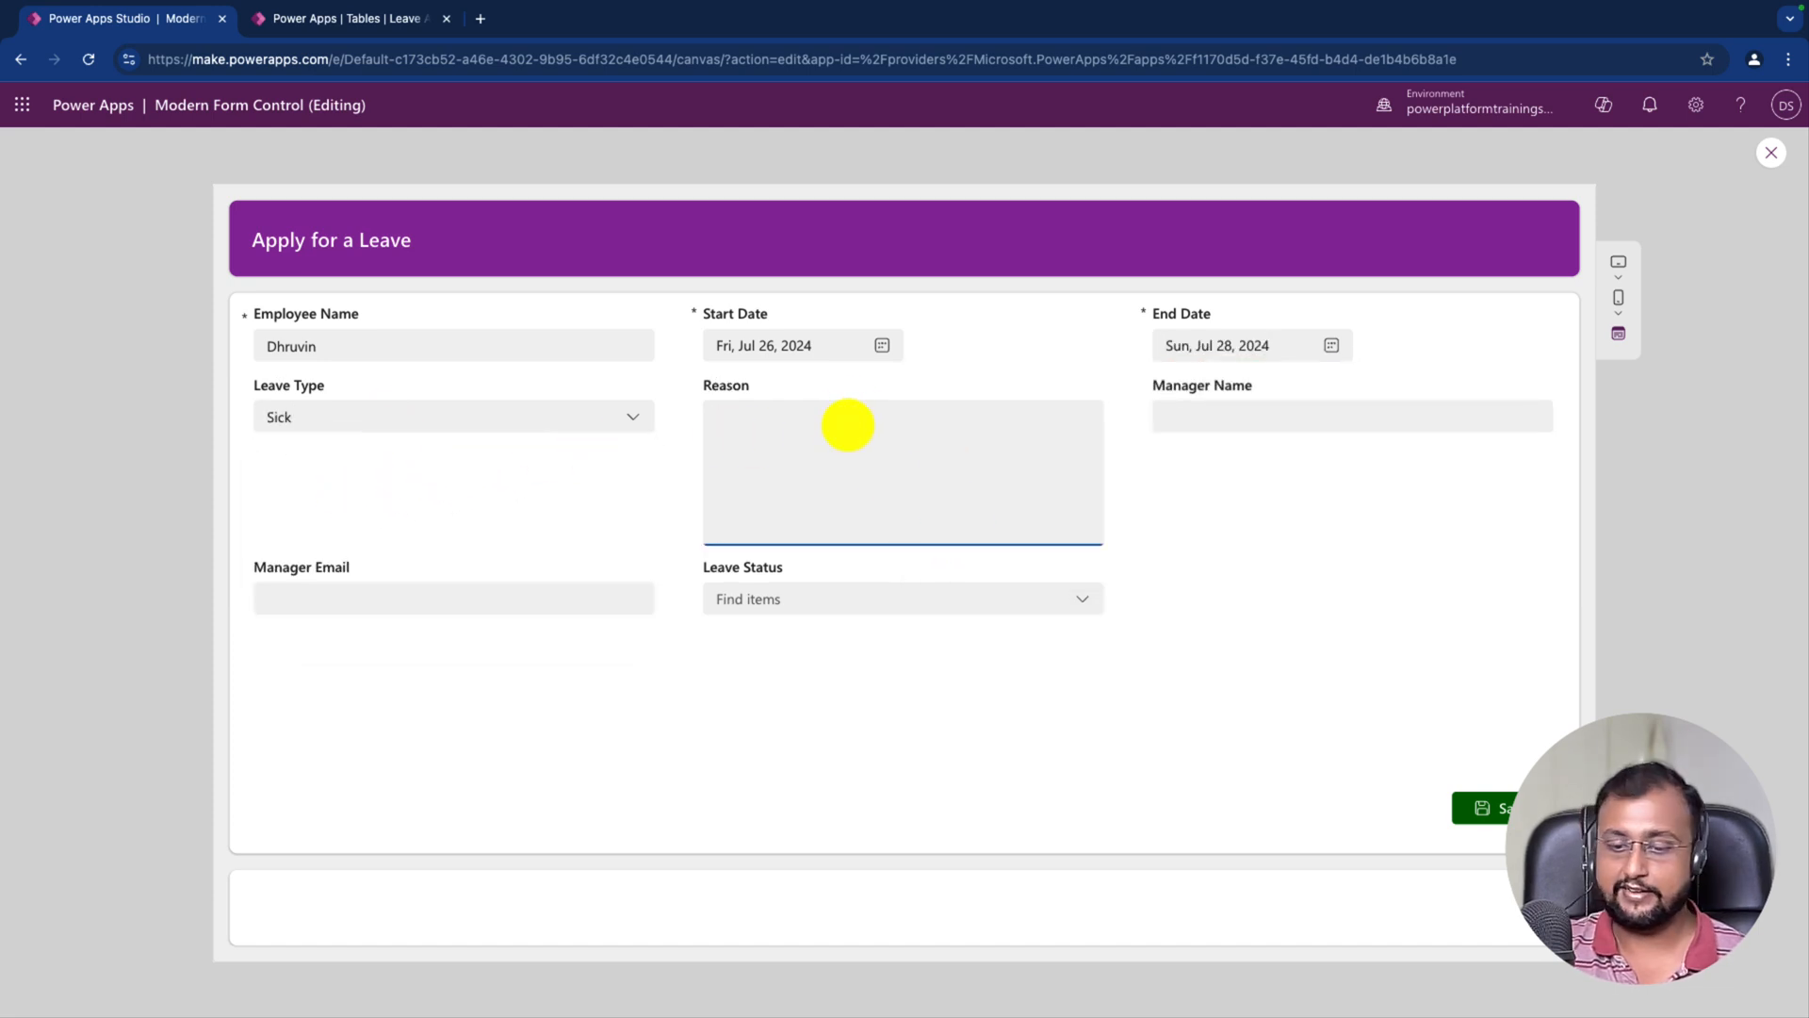
Step: Enter 'Reason' as the reason, the manager's name and e-mail, and leave status Paid
text(Reason)
key(Tab)
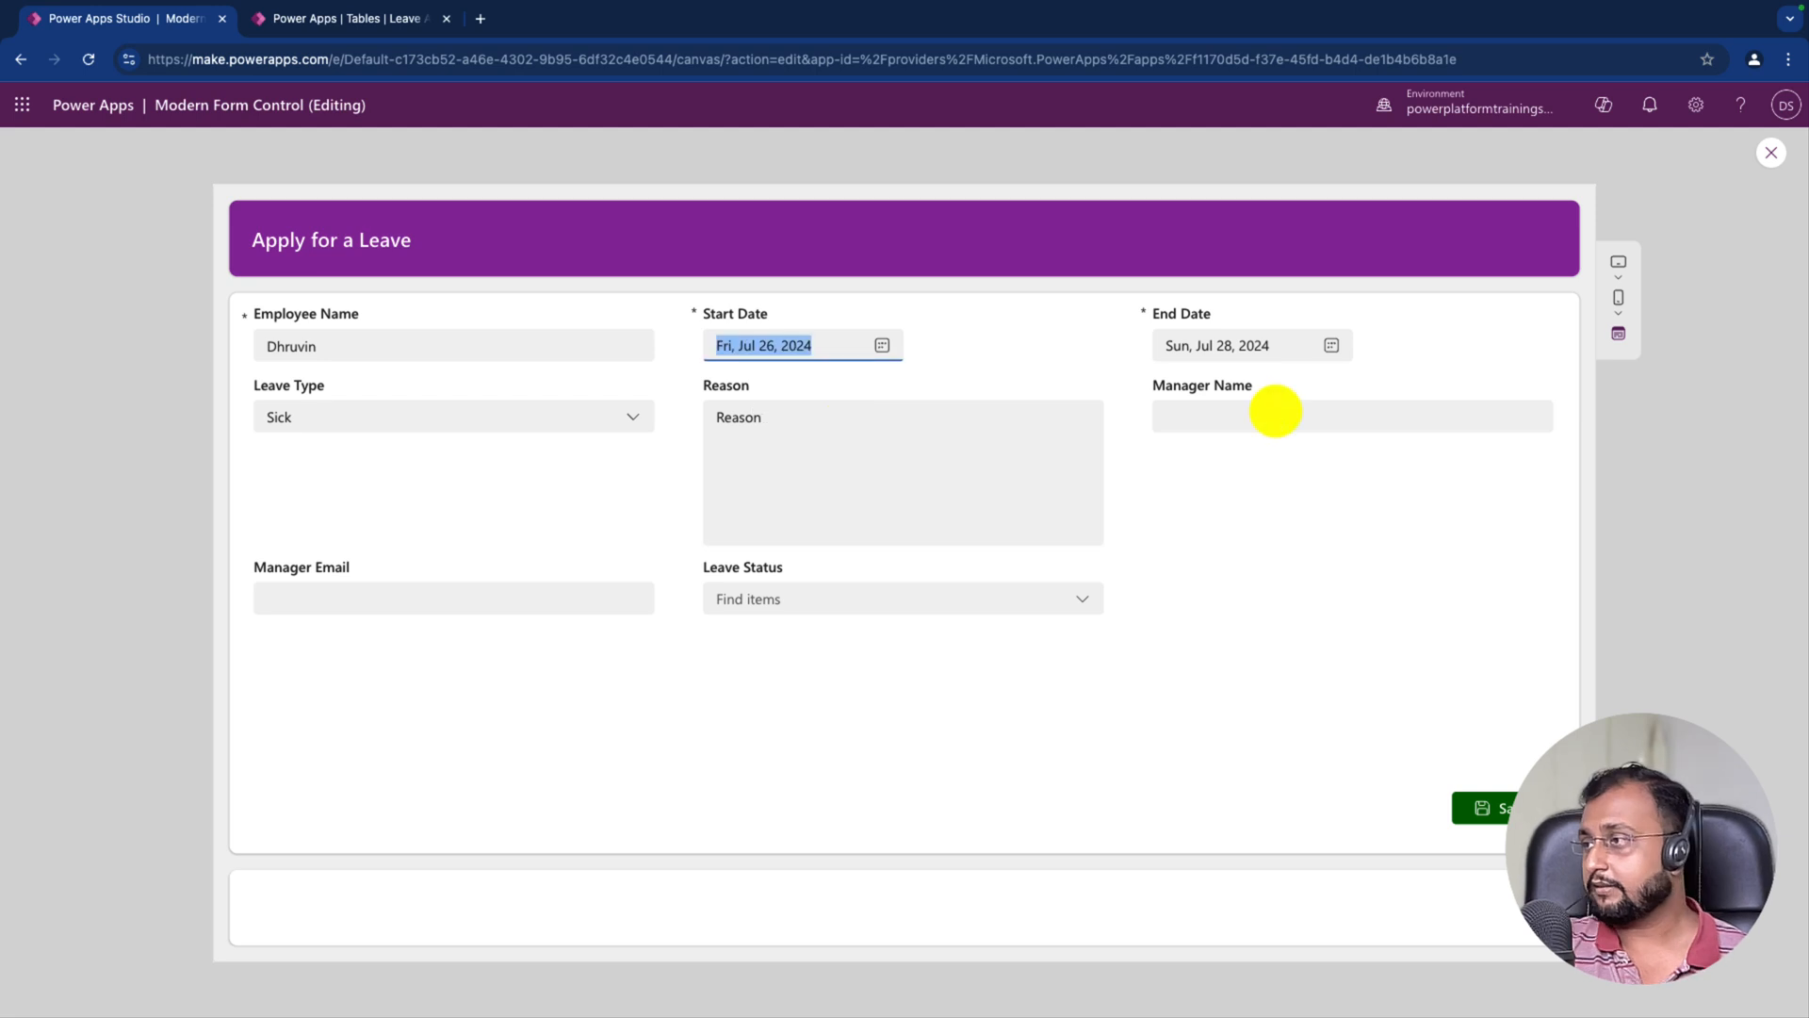
click(1275, 411)
text(Paul)
click(564, 609)
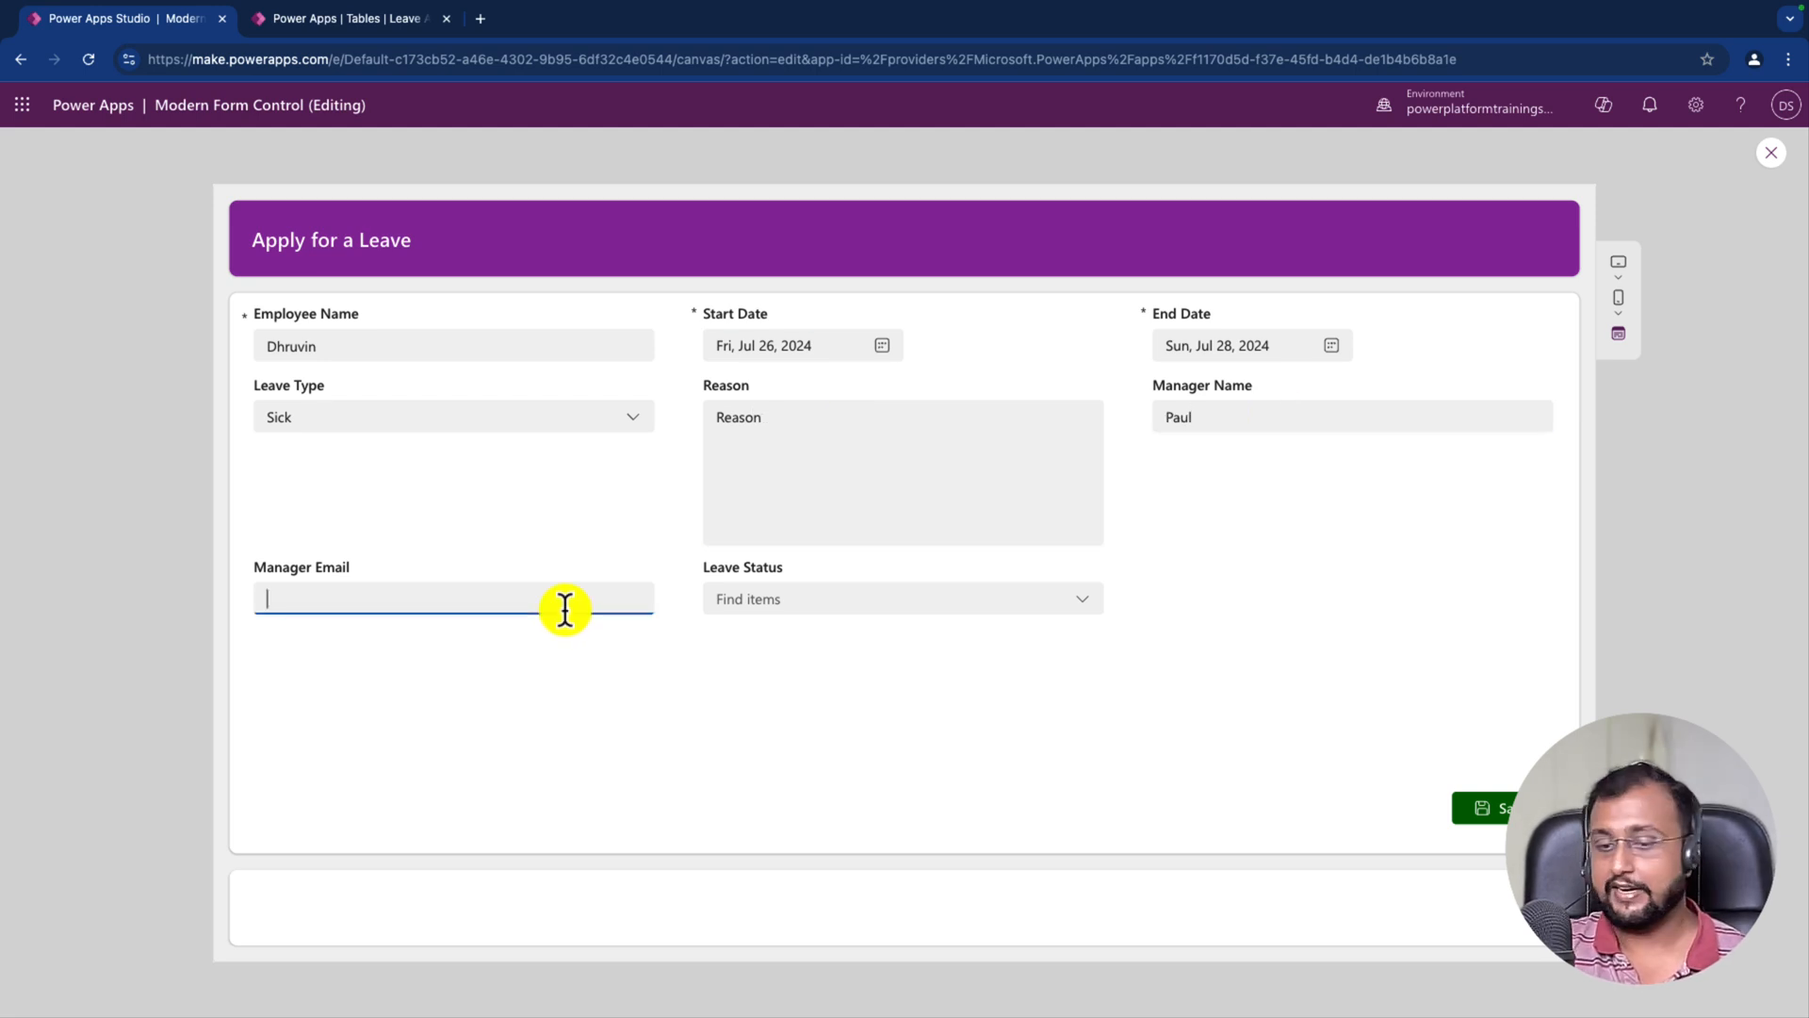
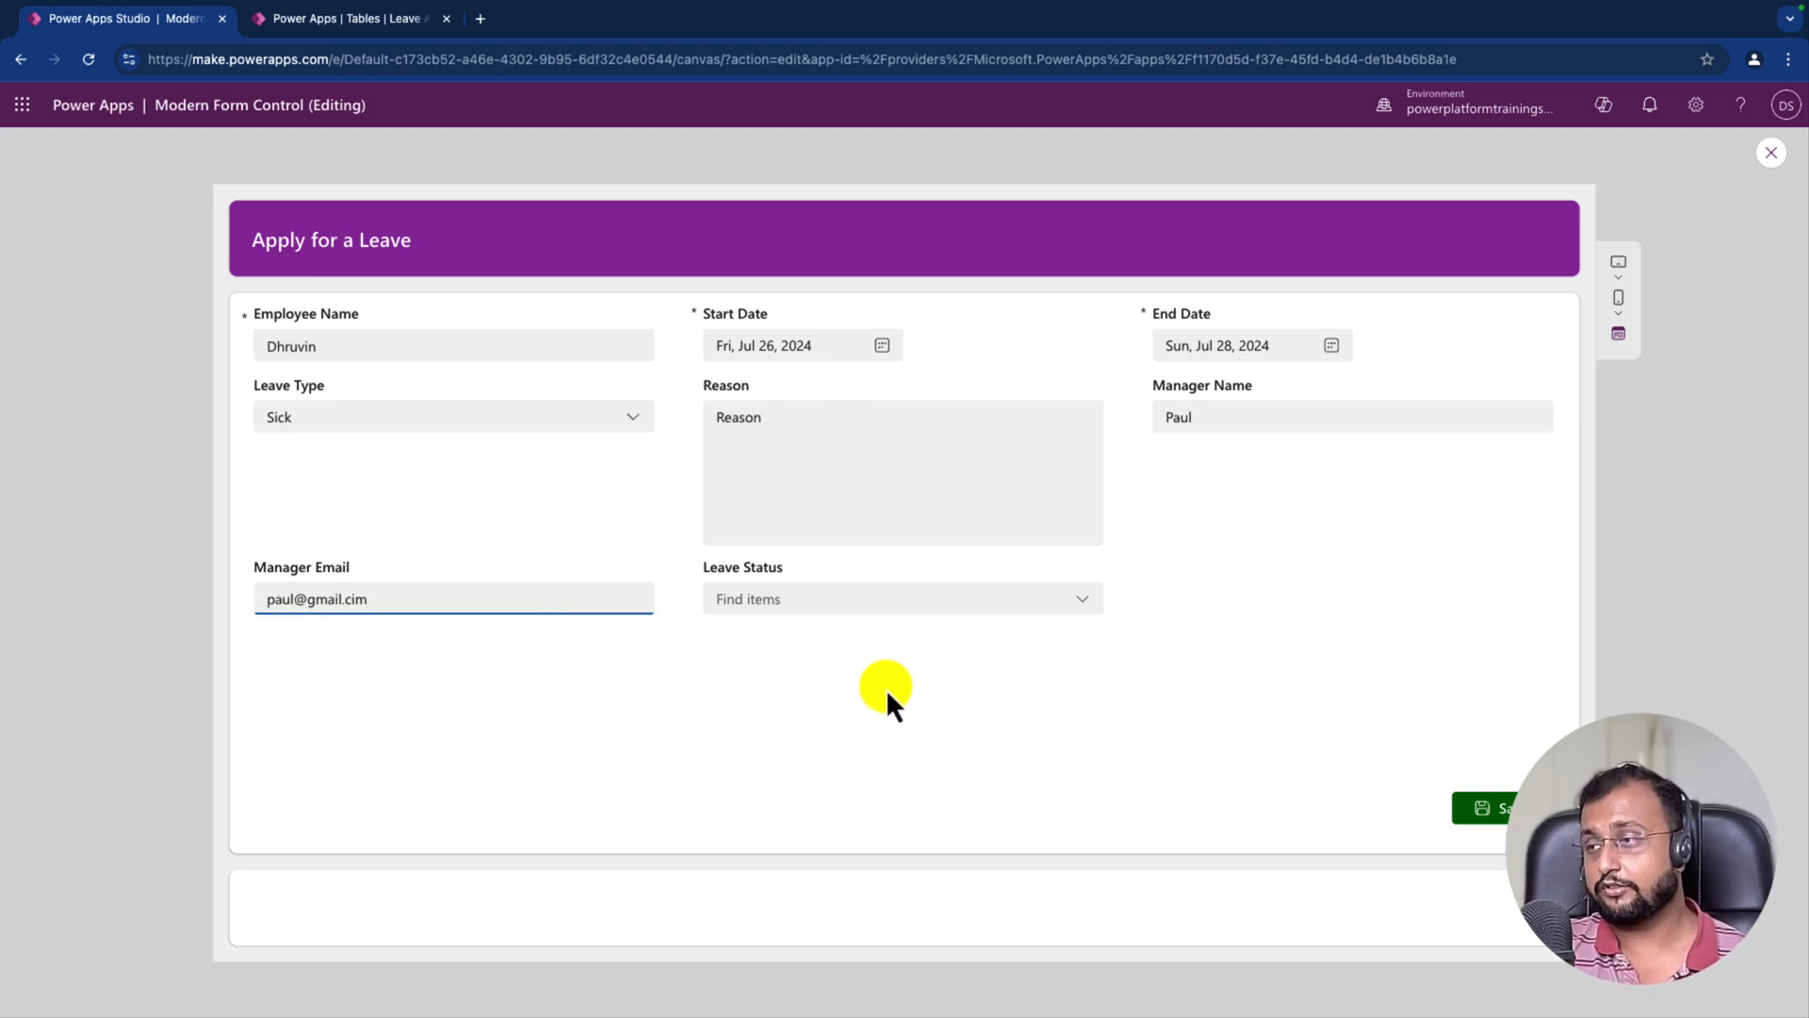
click(844, 609)
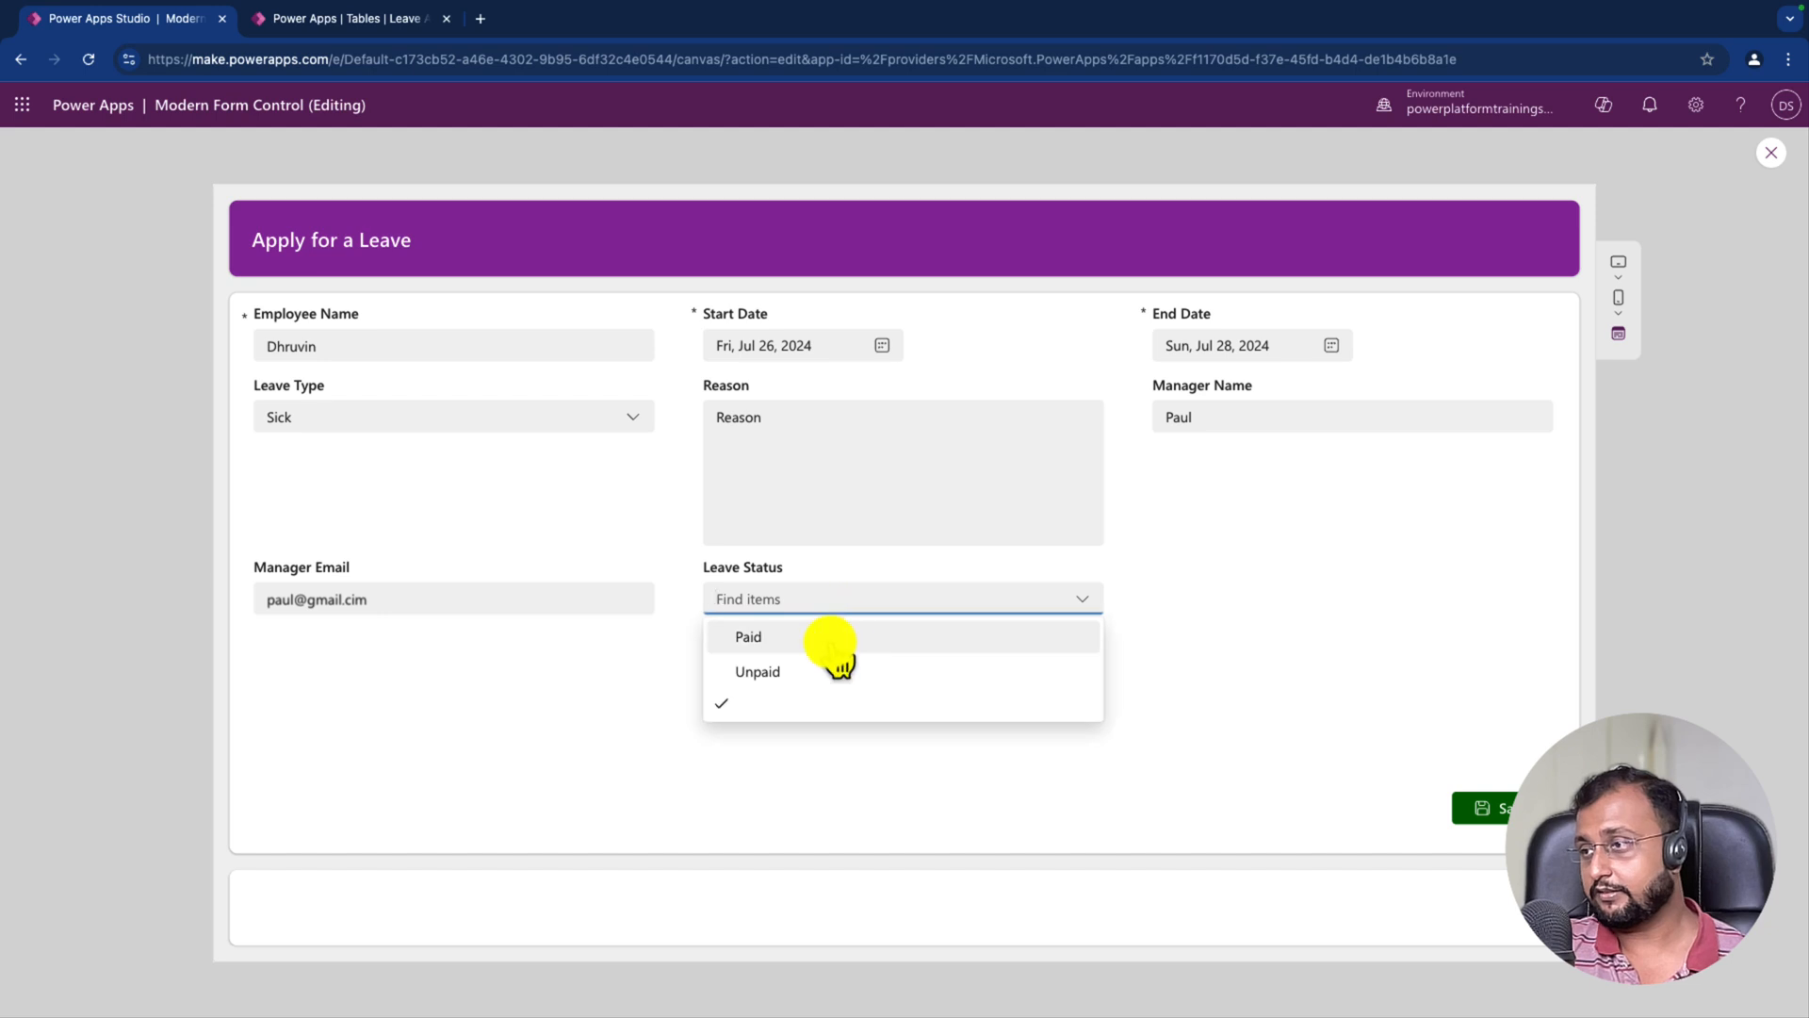
click(828, 634)
Step: Save the application, check the new 26/07/2024 entry in the gallery, and exit preview
click(1496, 809)
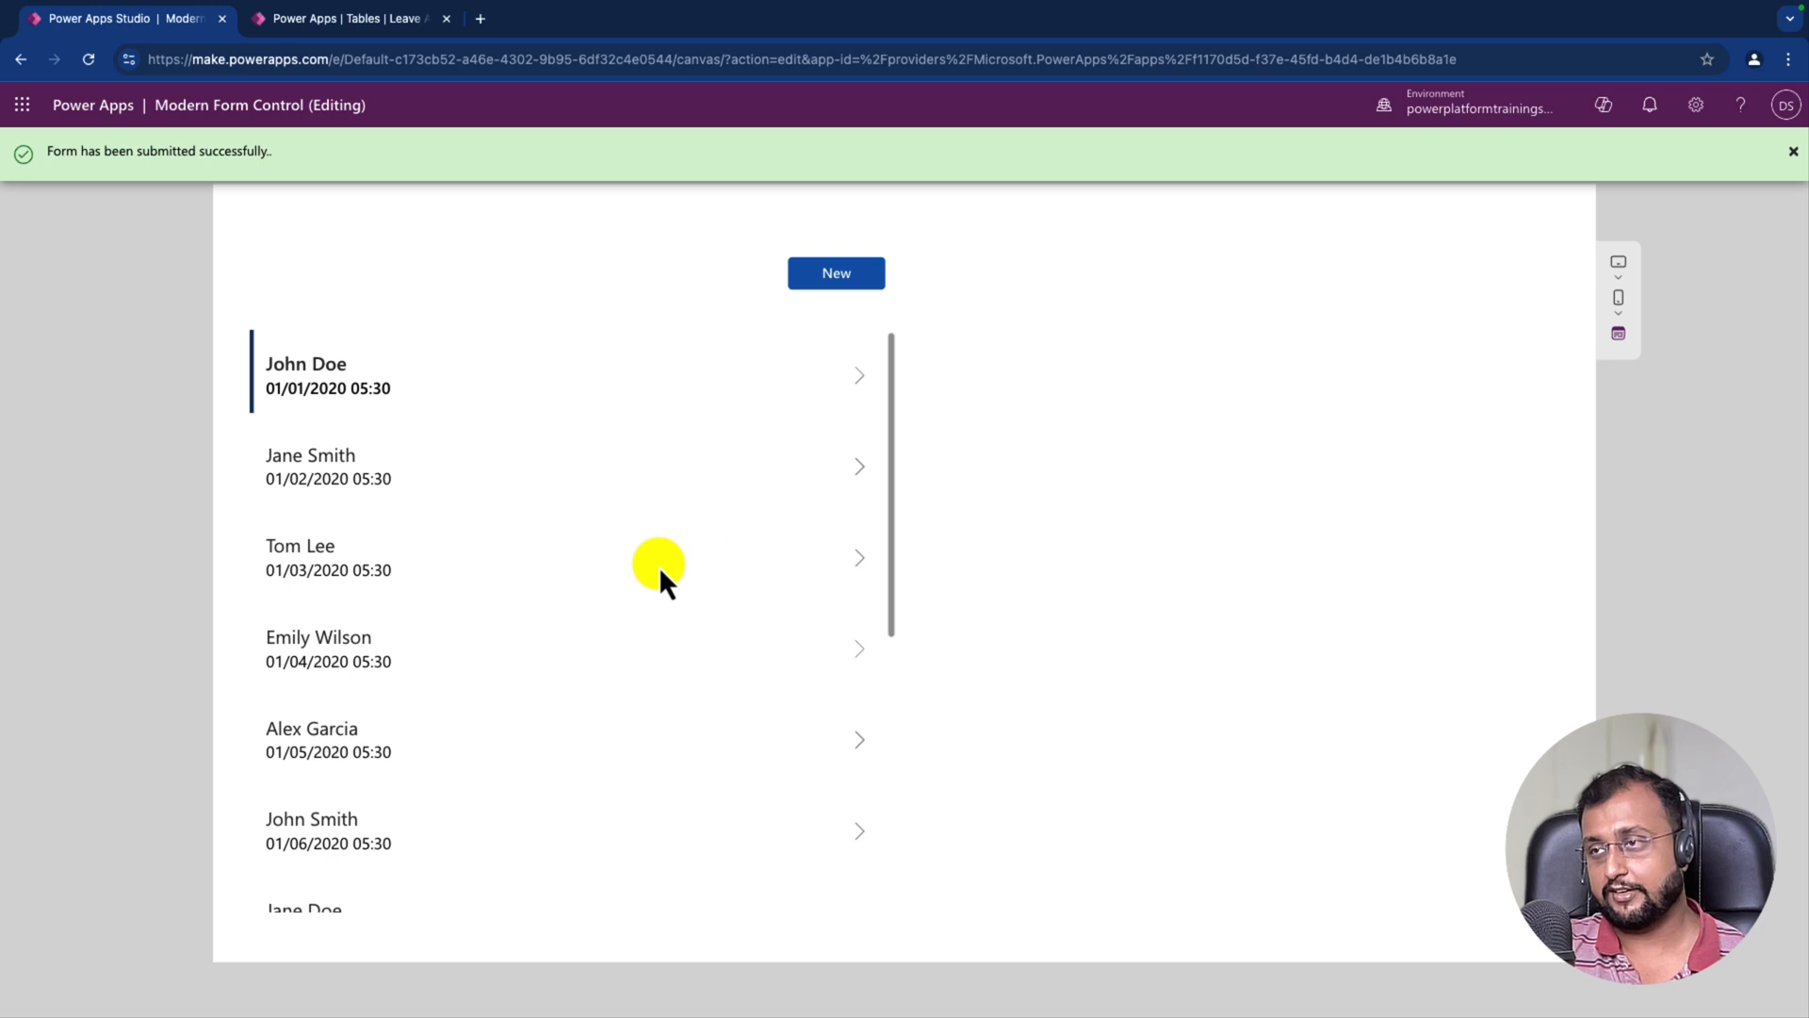
scroll(659, 570, down, 5)
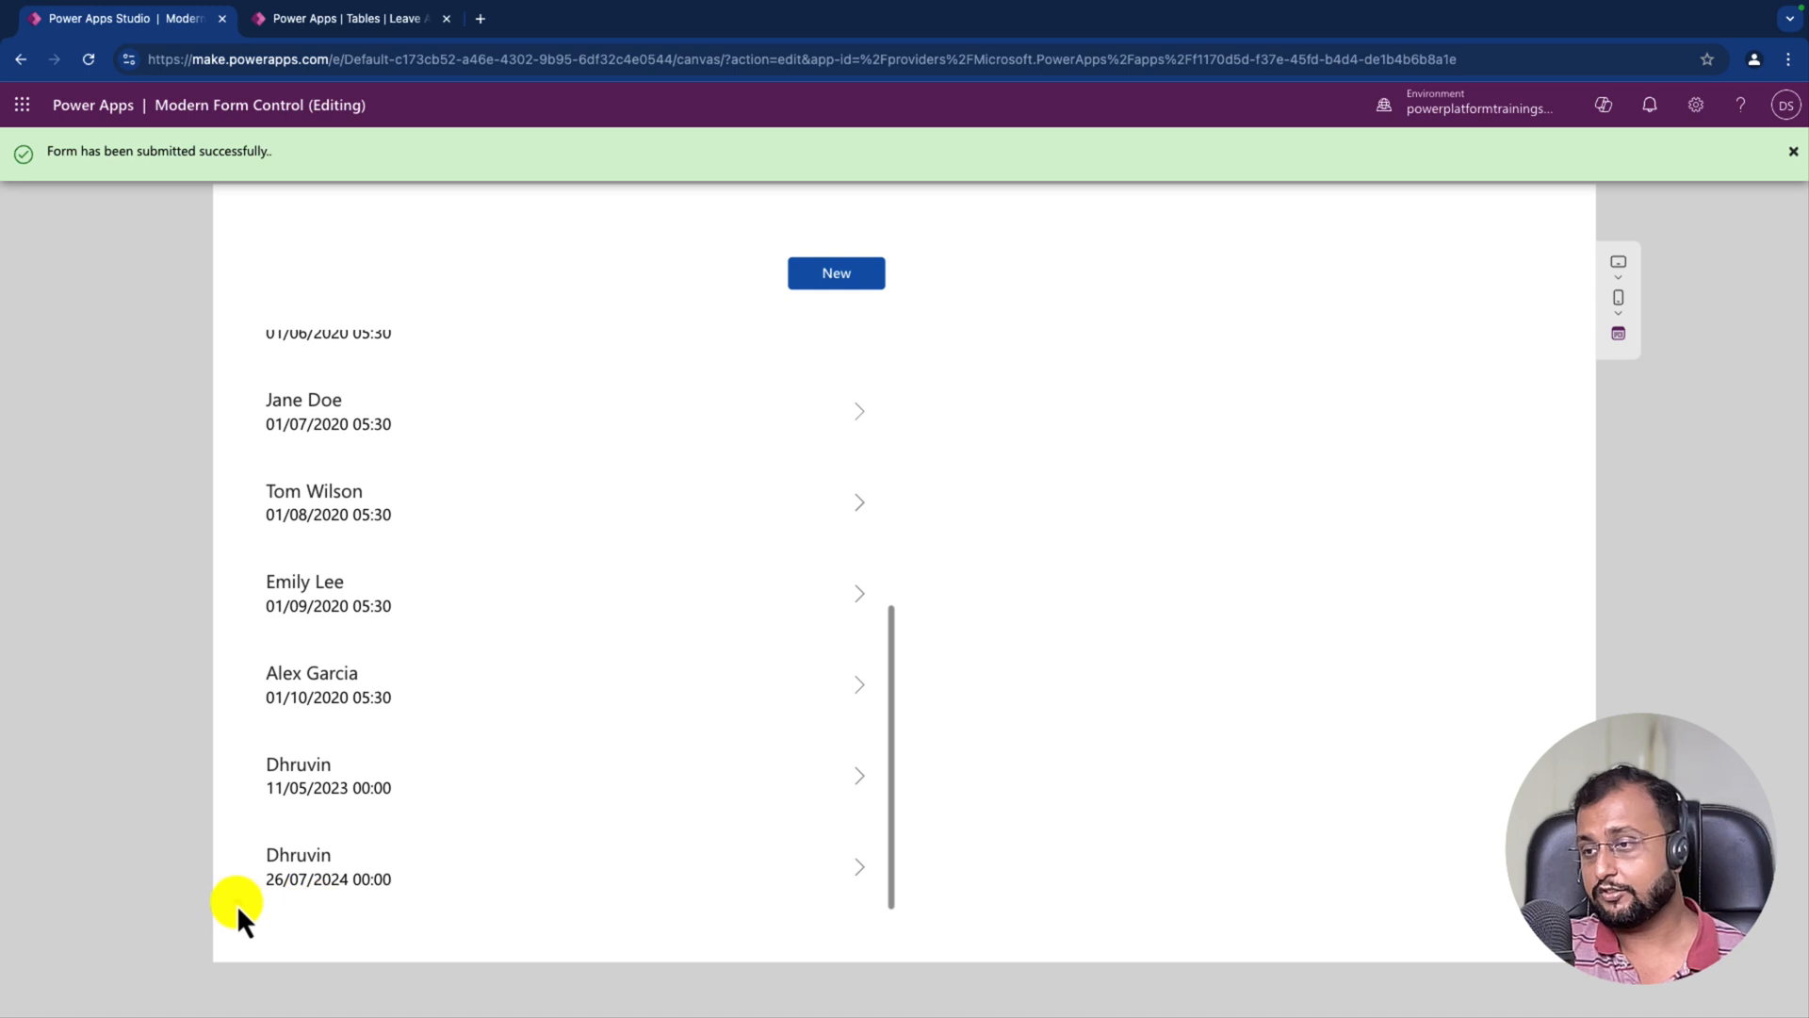
mouse_move(236, 903)
mouse_down()
mouse_move(609, 913)
mouse_move(942, 873)
mouse_move(319, 839)
mouse_move(437, 910)
mouse_move(722, 902)
mouse_up()
key(Escape)
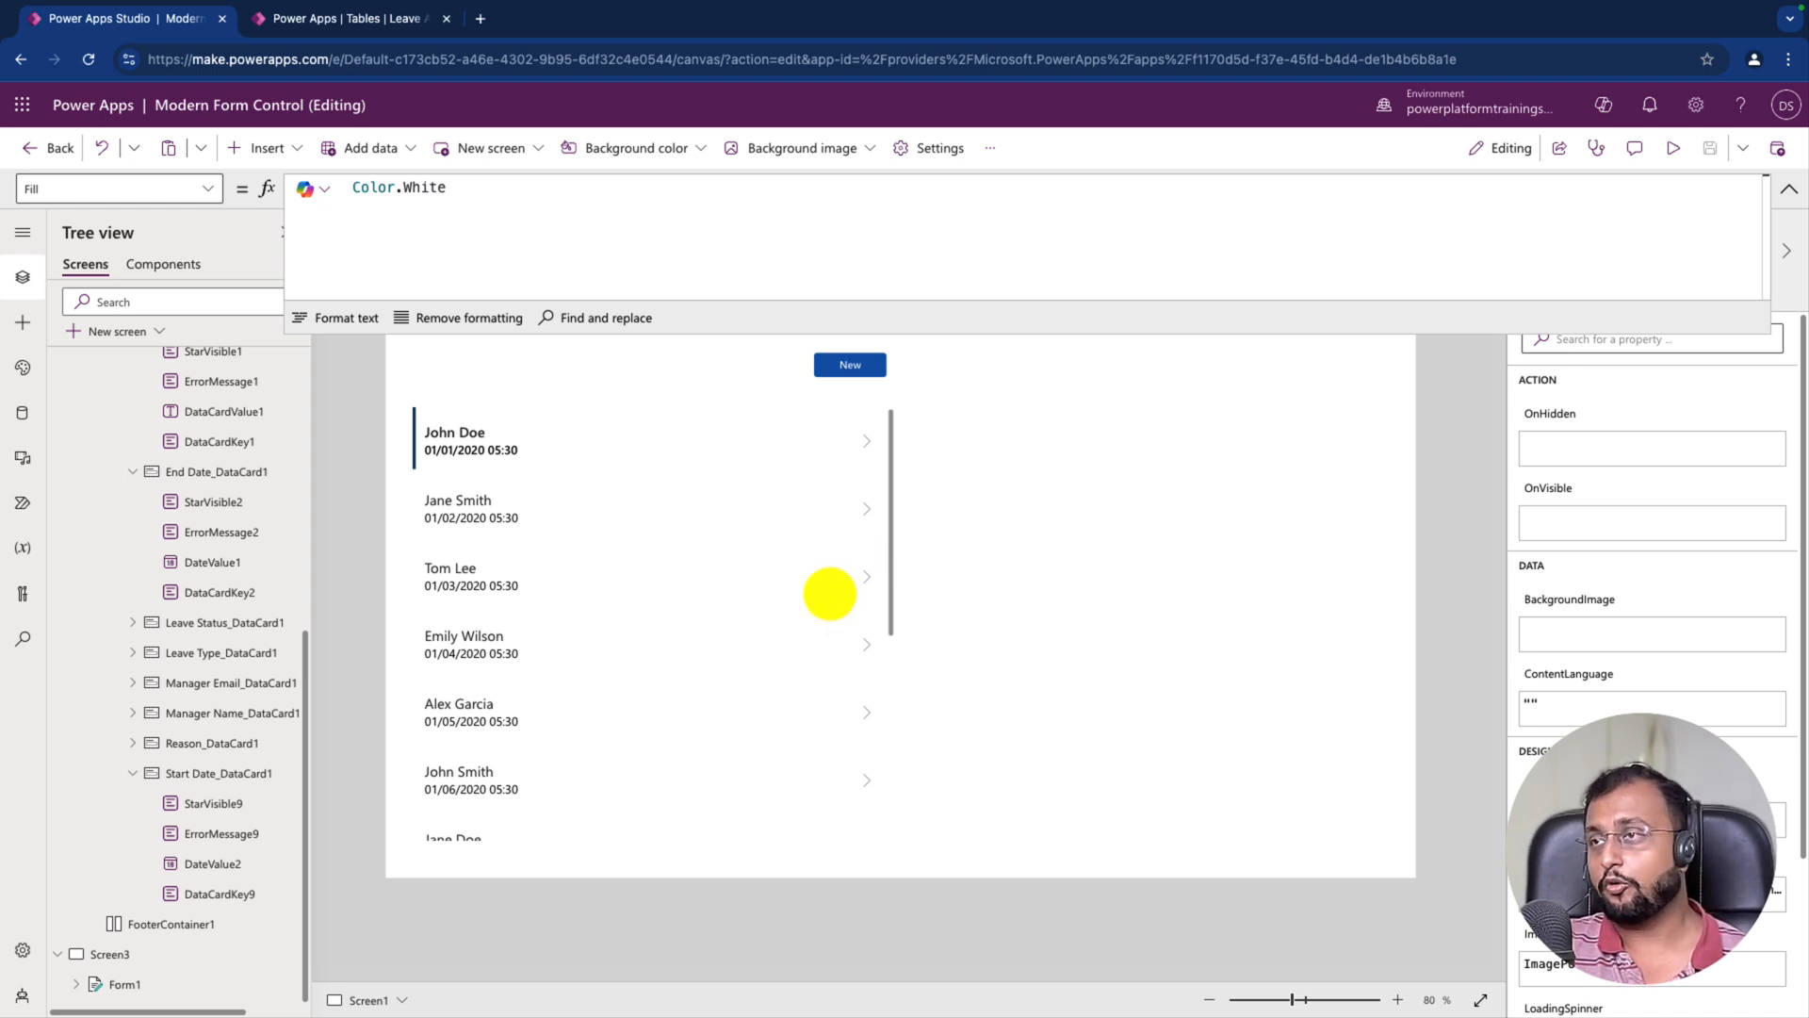
Step: Select the arrow icon in the first row of Screen1's gallery
click(597, 575)
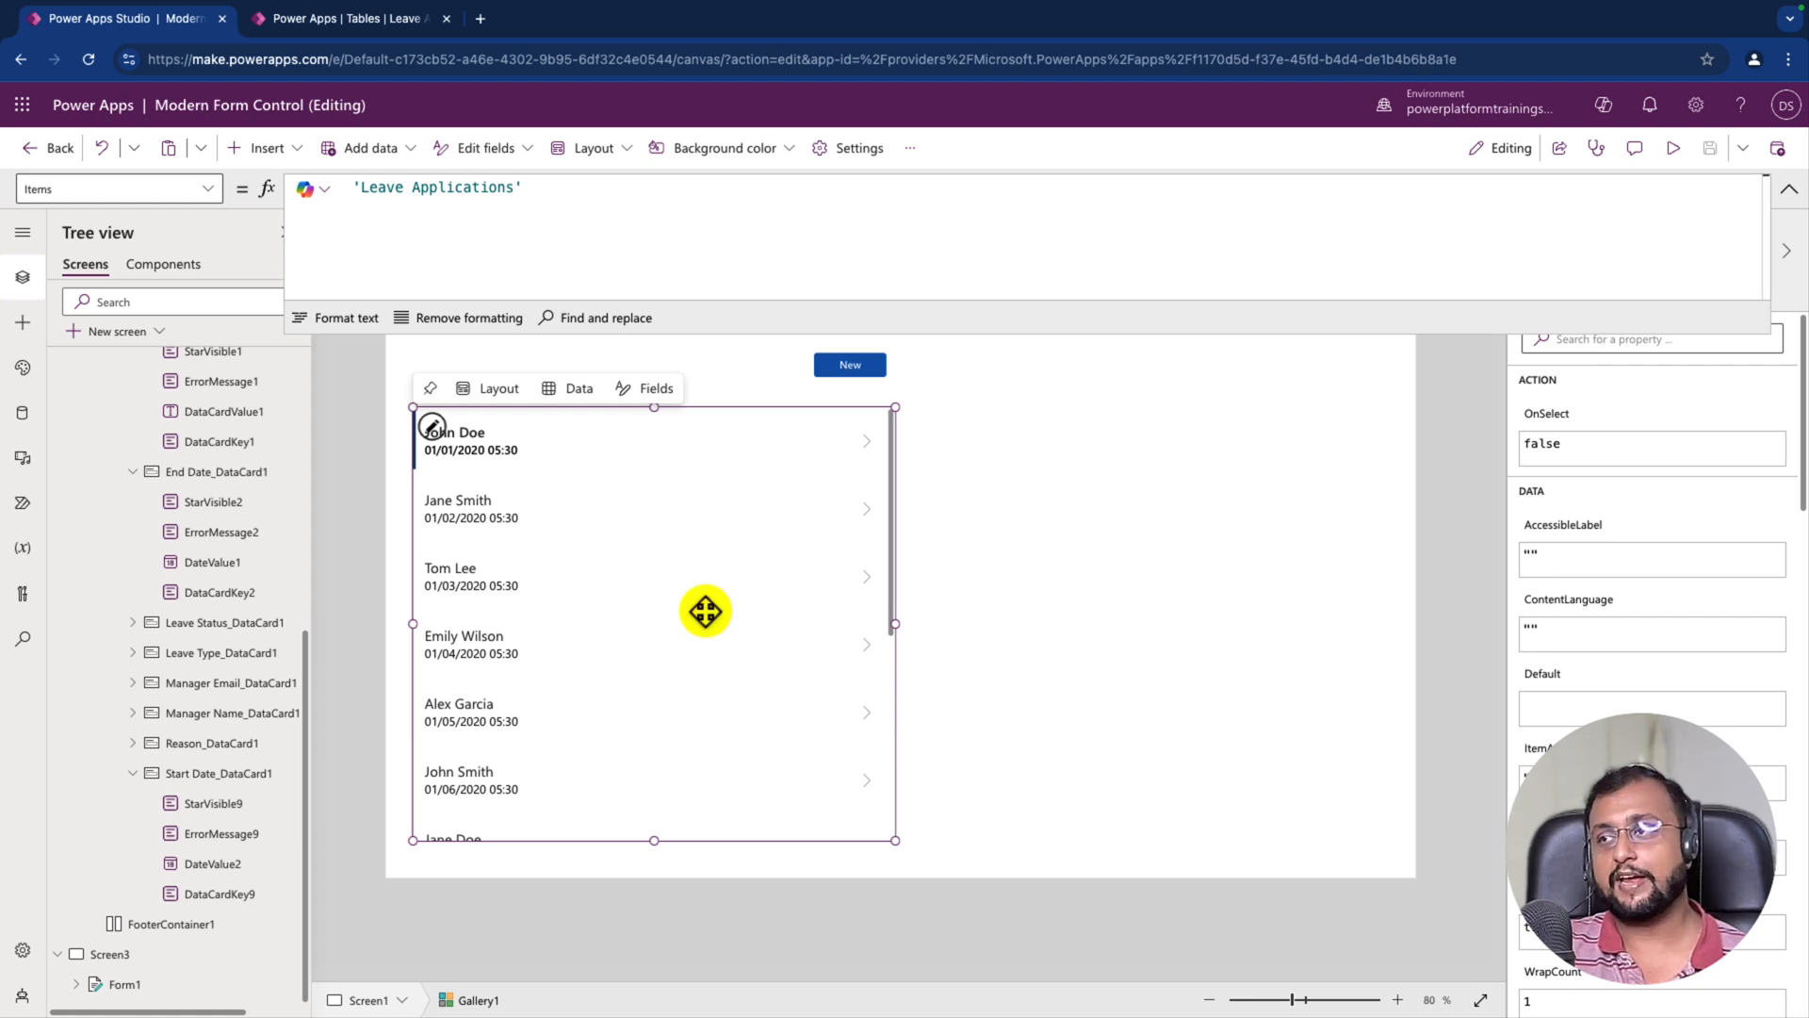
scroll(242, 527, up, 10)
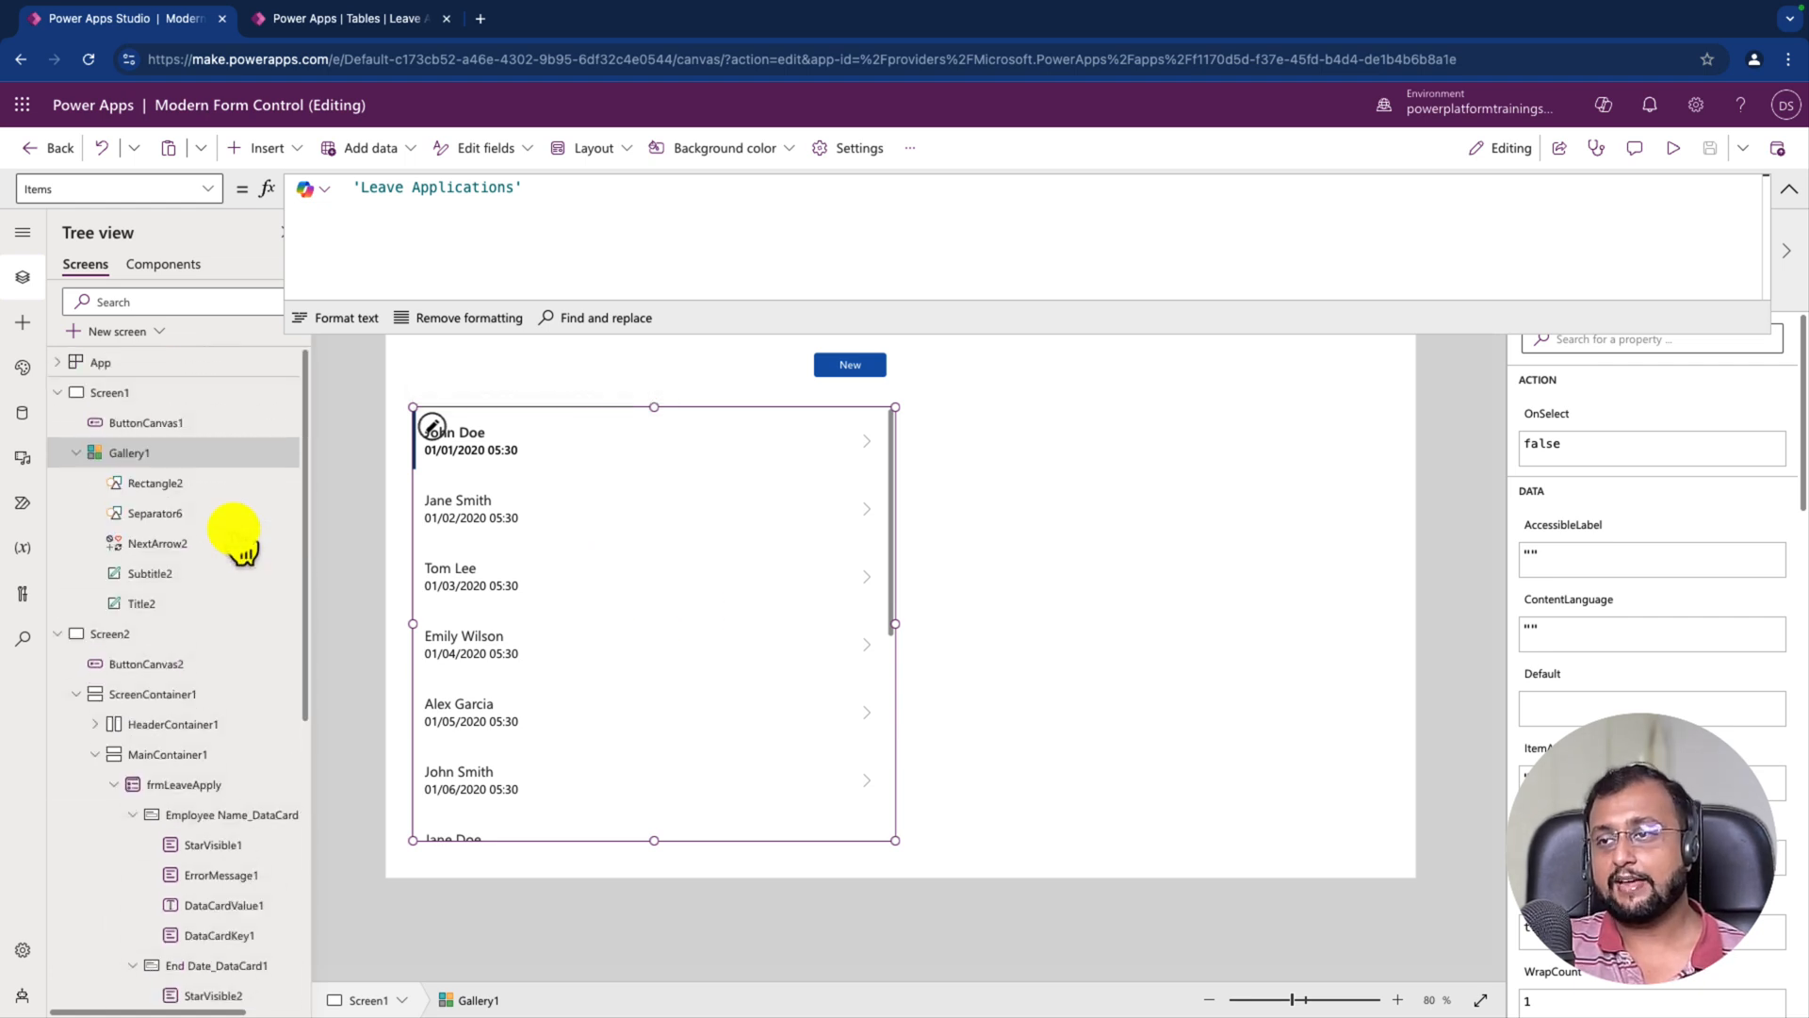
scroll(205, 735, down, 1)
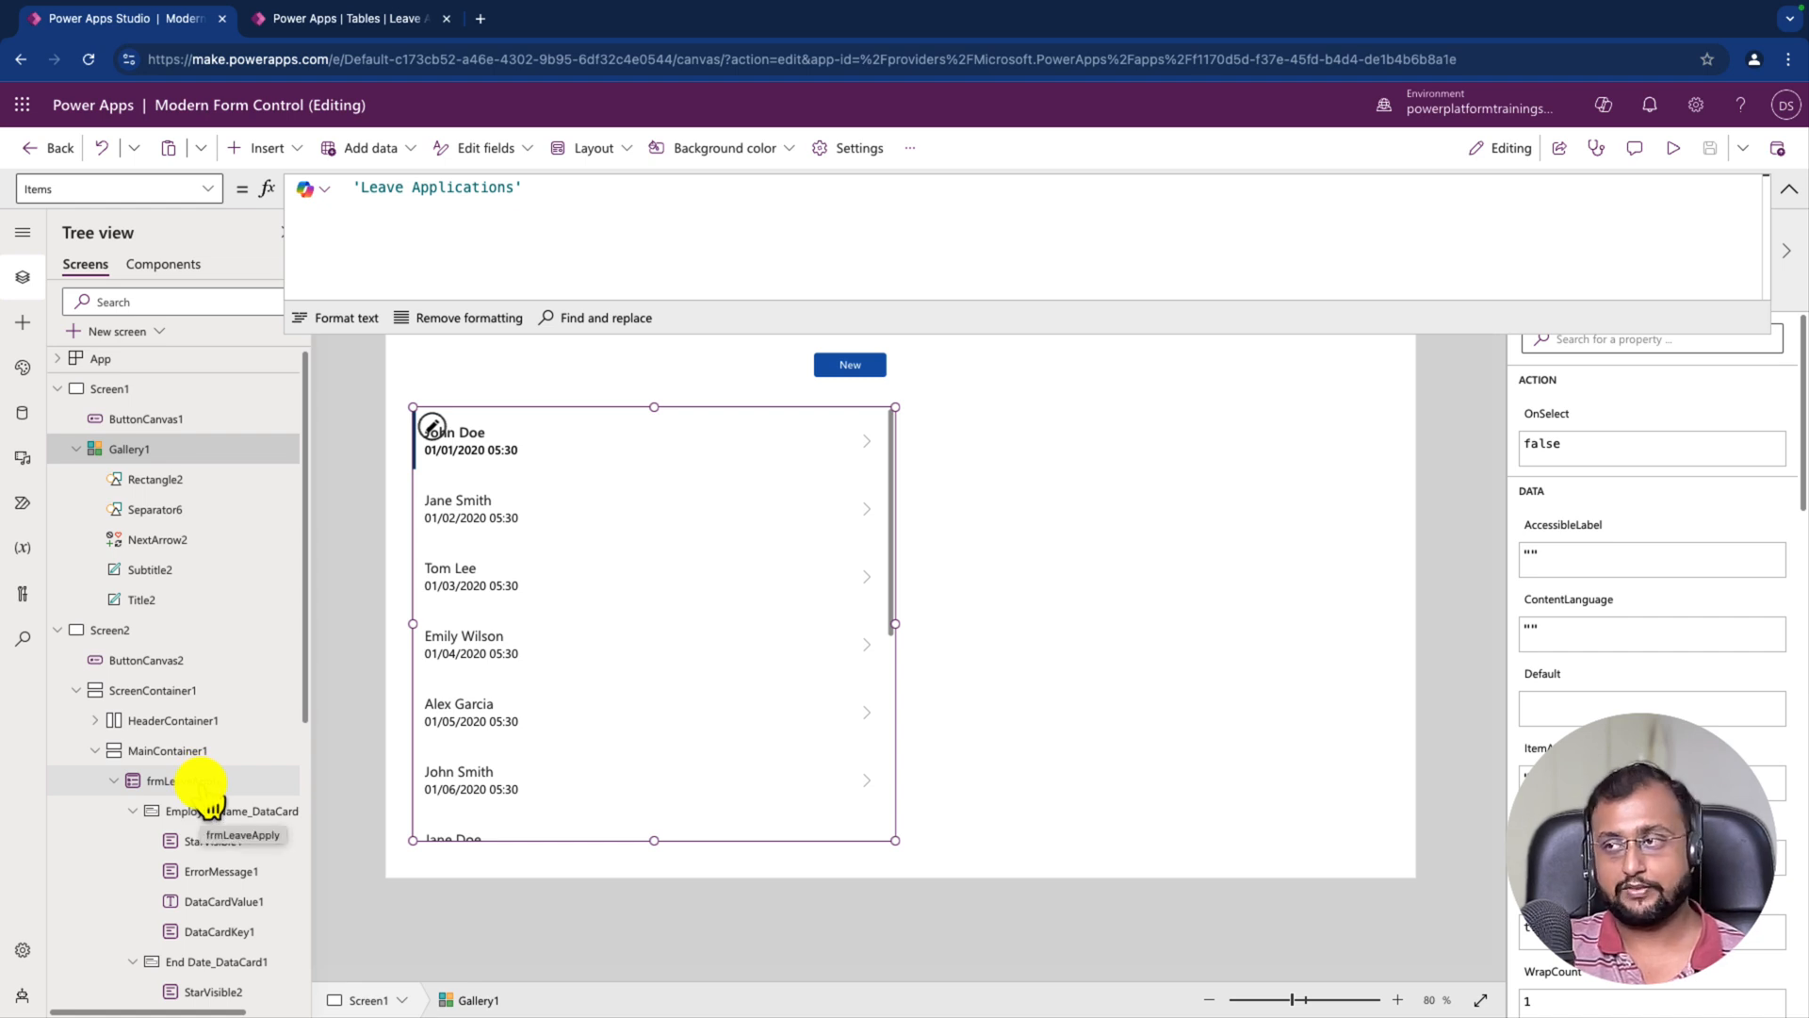
click(460, 438)
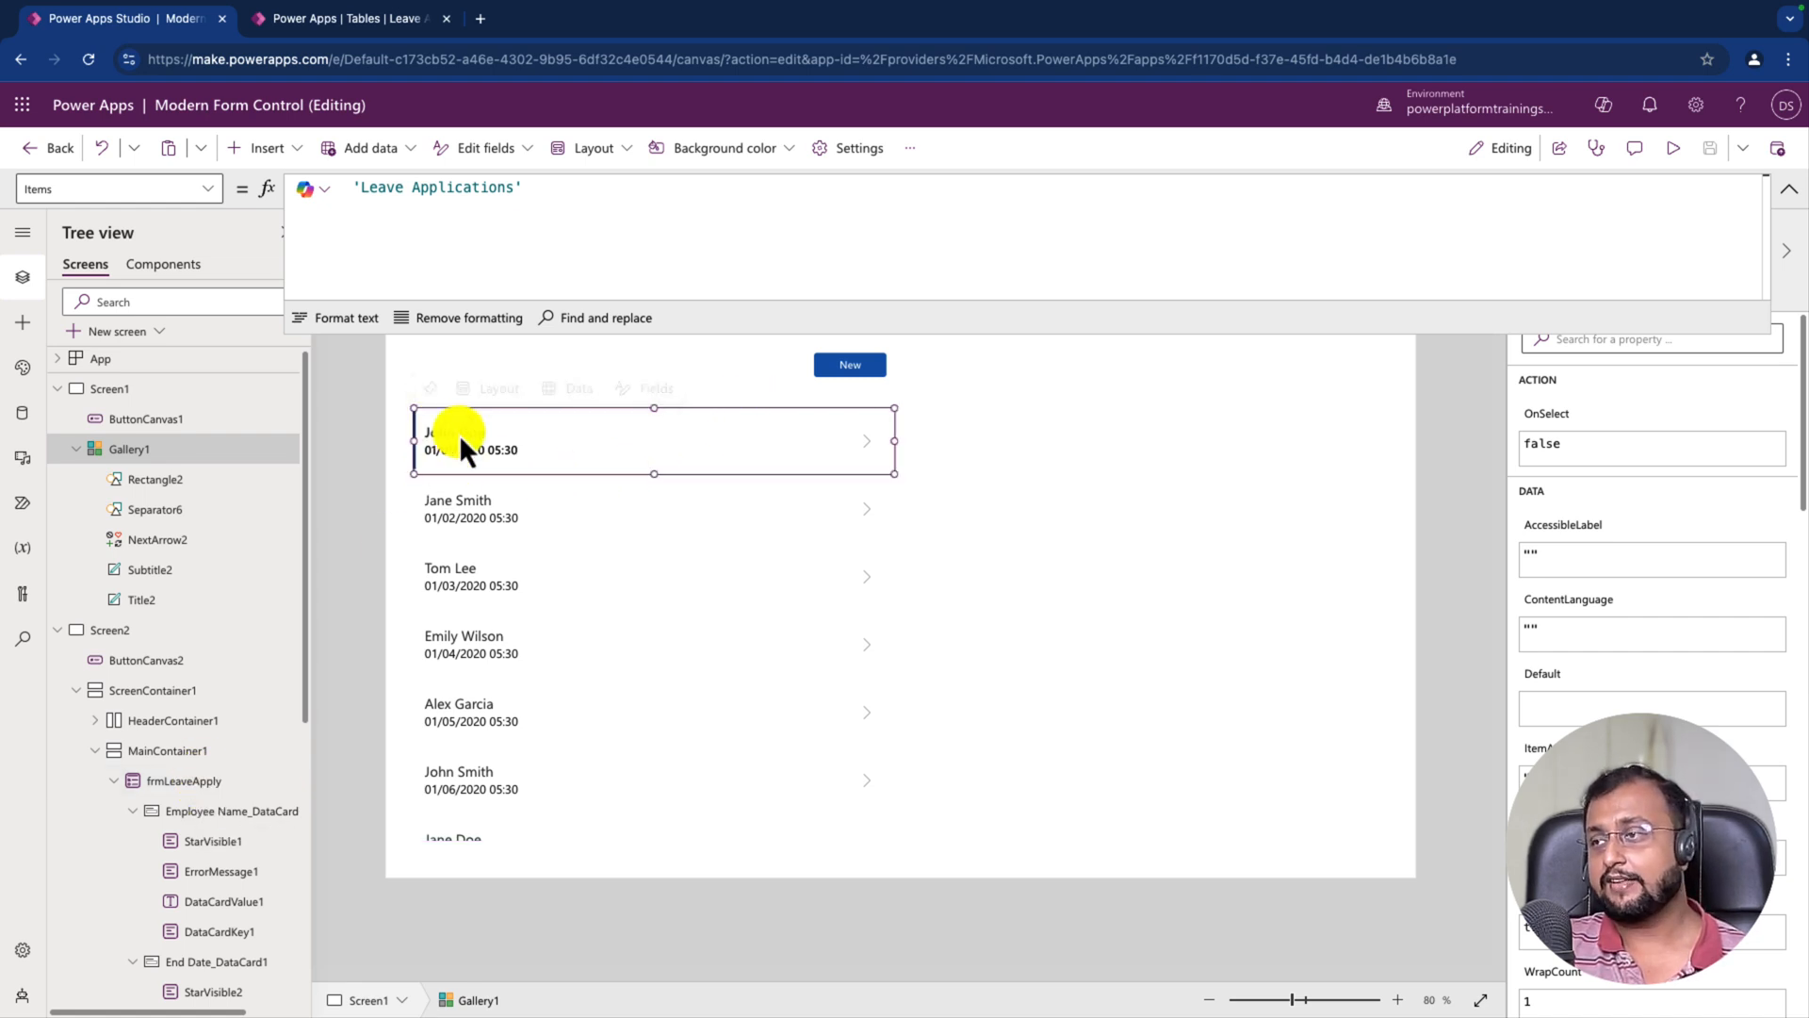
click(864, 441)
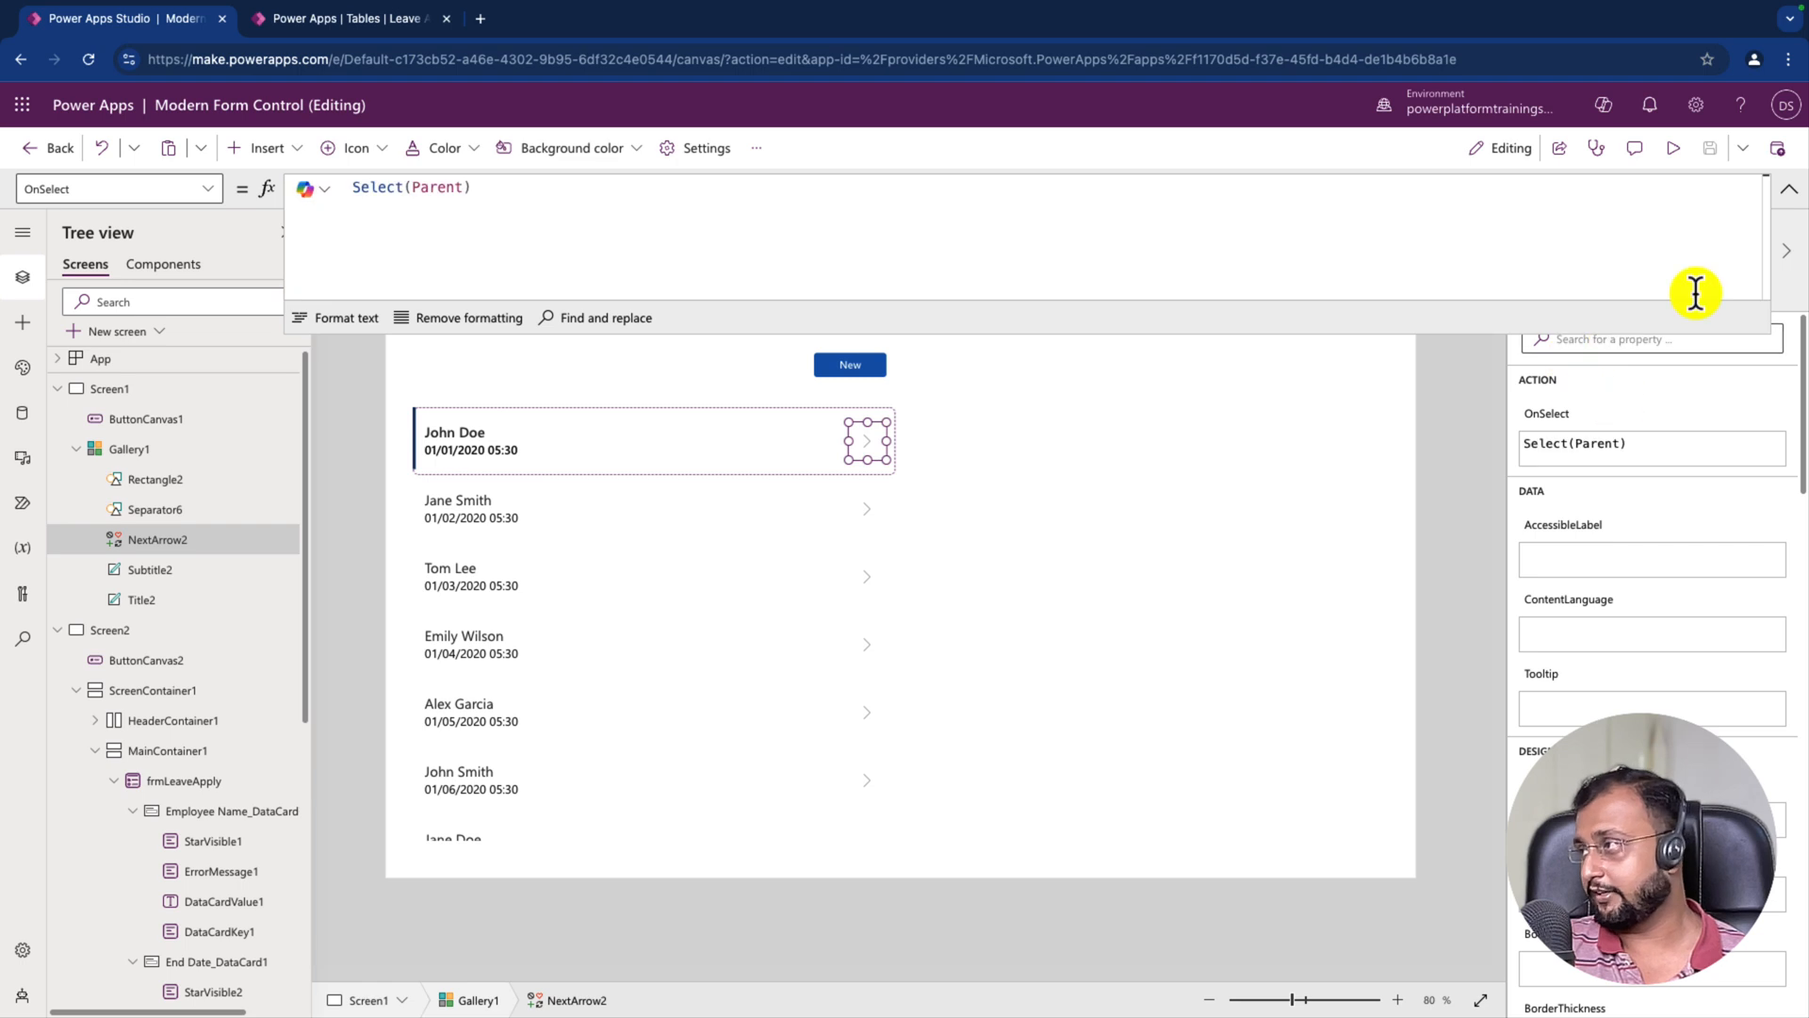
Step: Change the row icon to the Edit pencil and append ;EditForm( to its OnSelect formula
click(1788, 189)
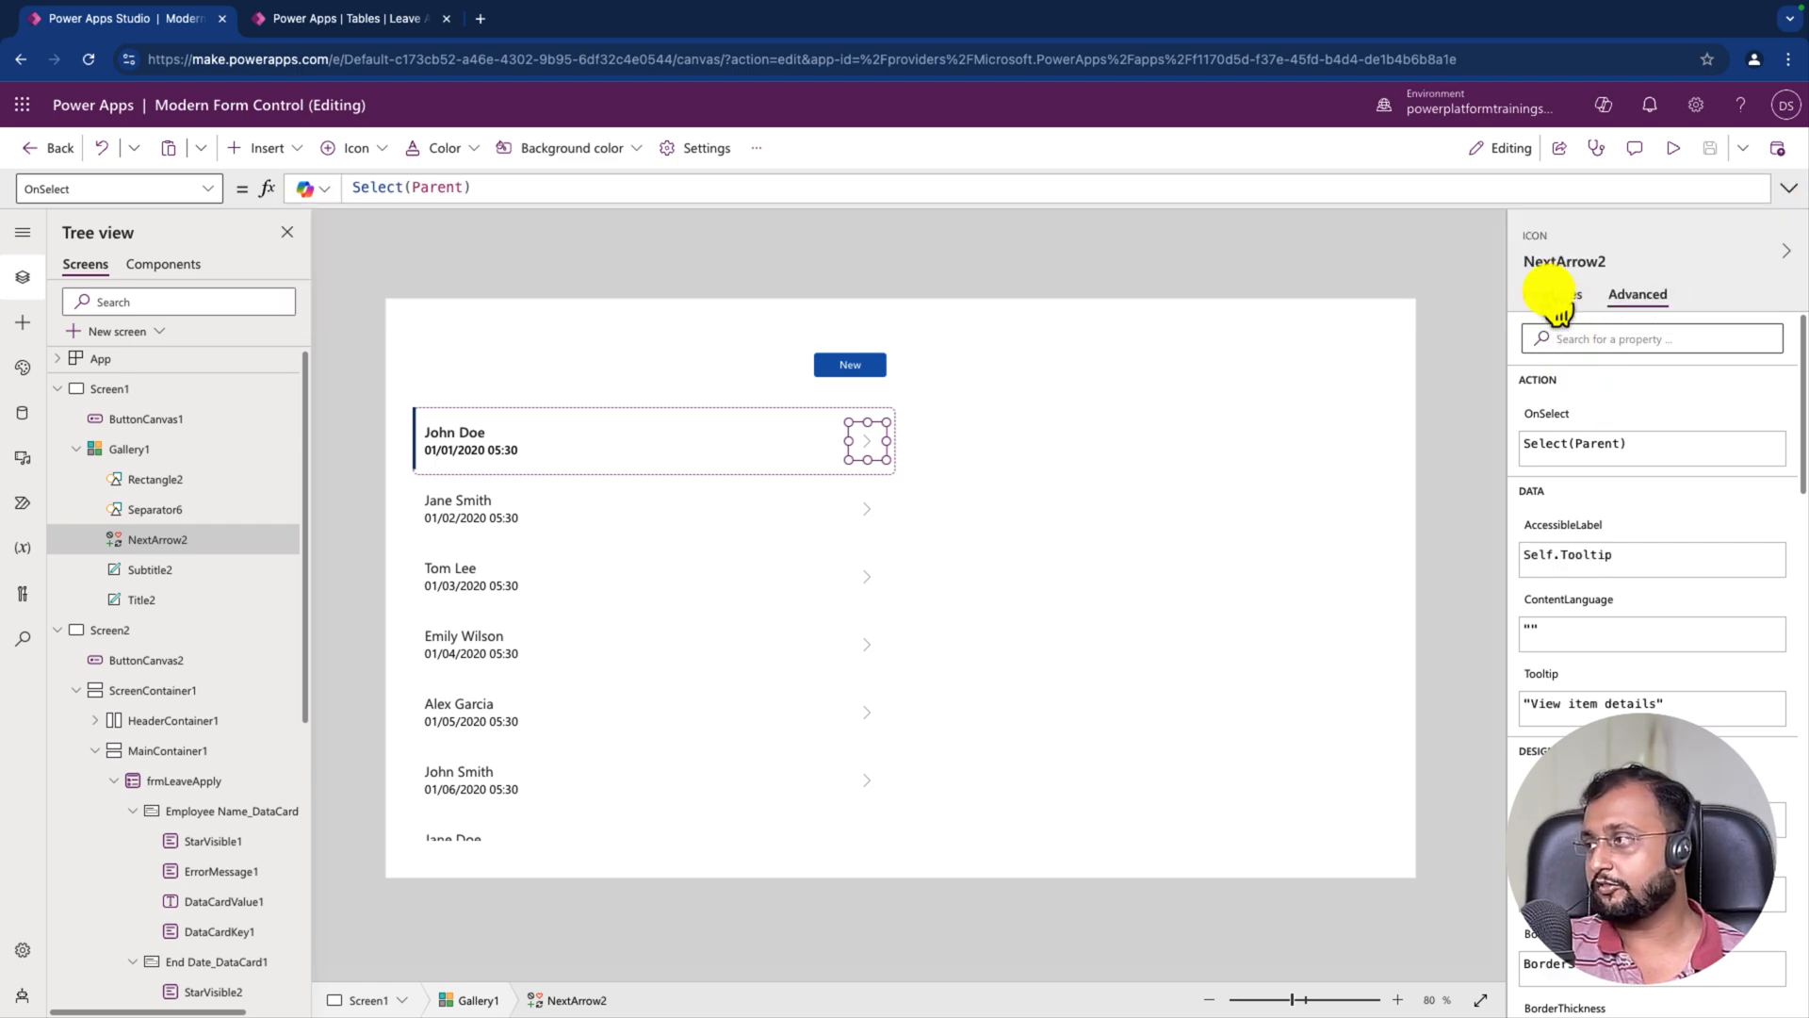
click(1553, 294)
click(1726, 338)
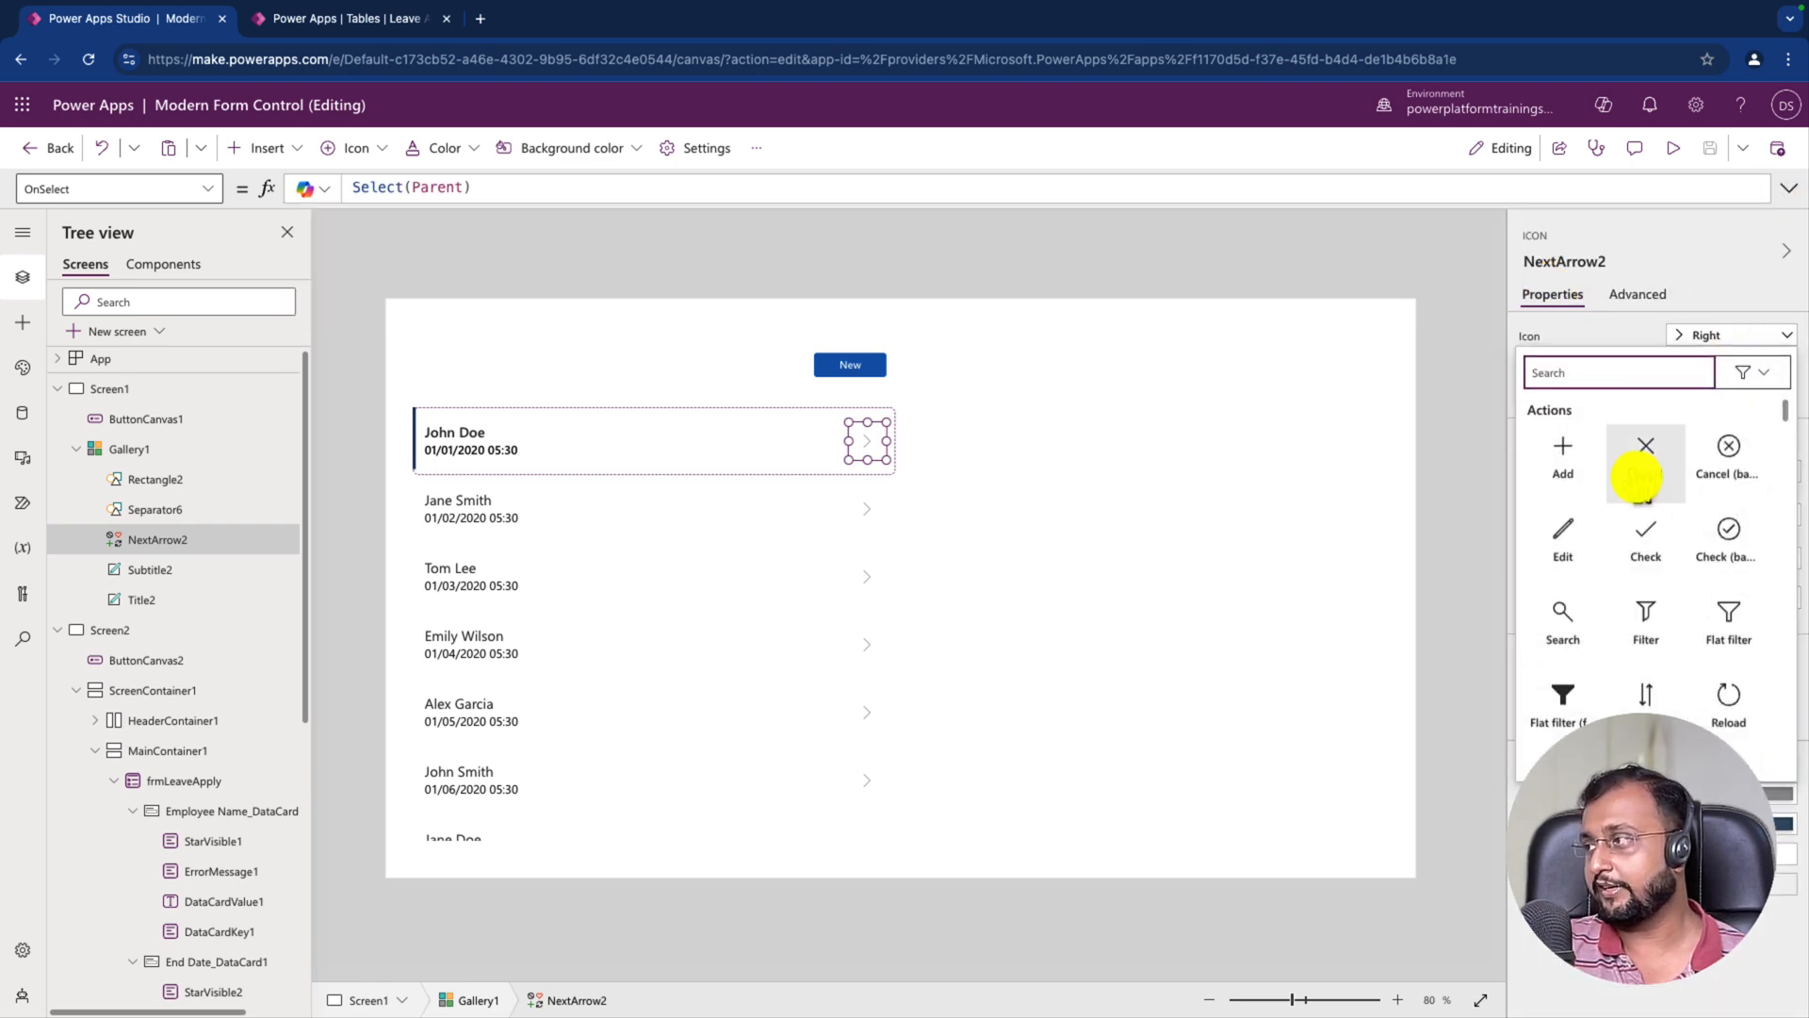
scroll(1694, 546, down, 1)
click(1568, 530)
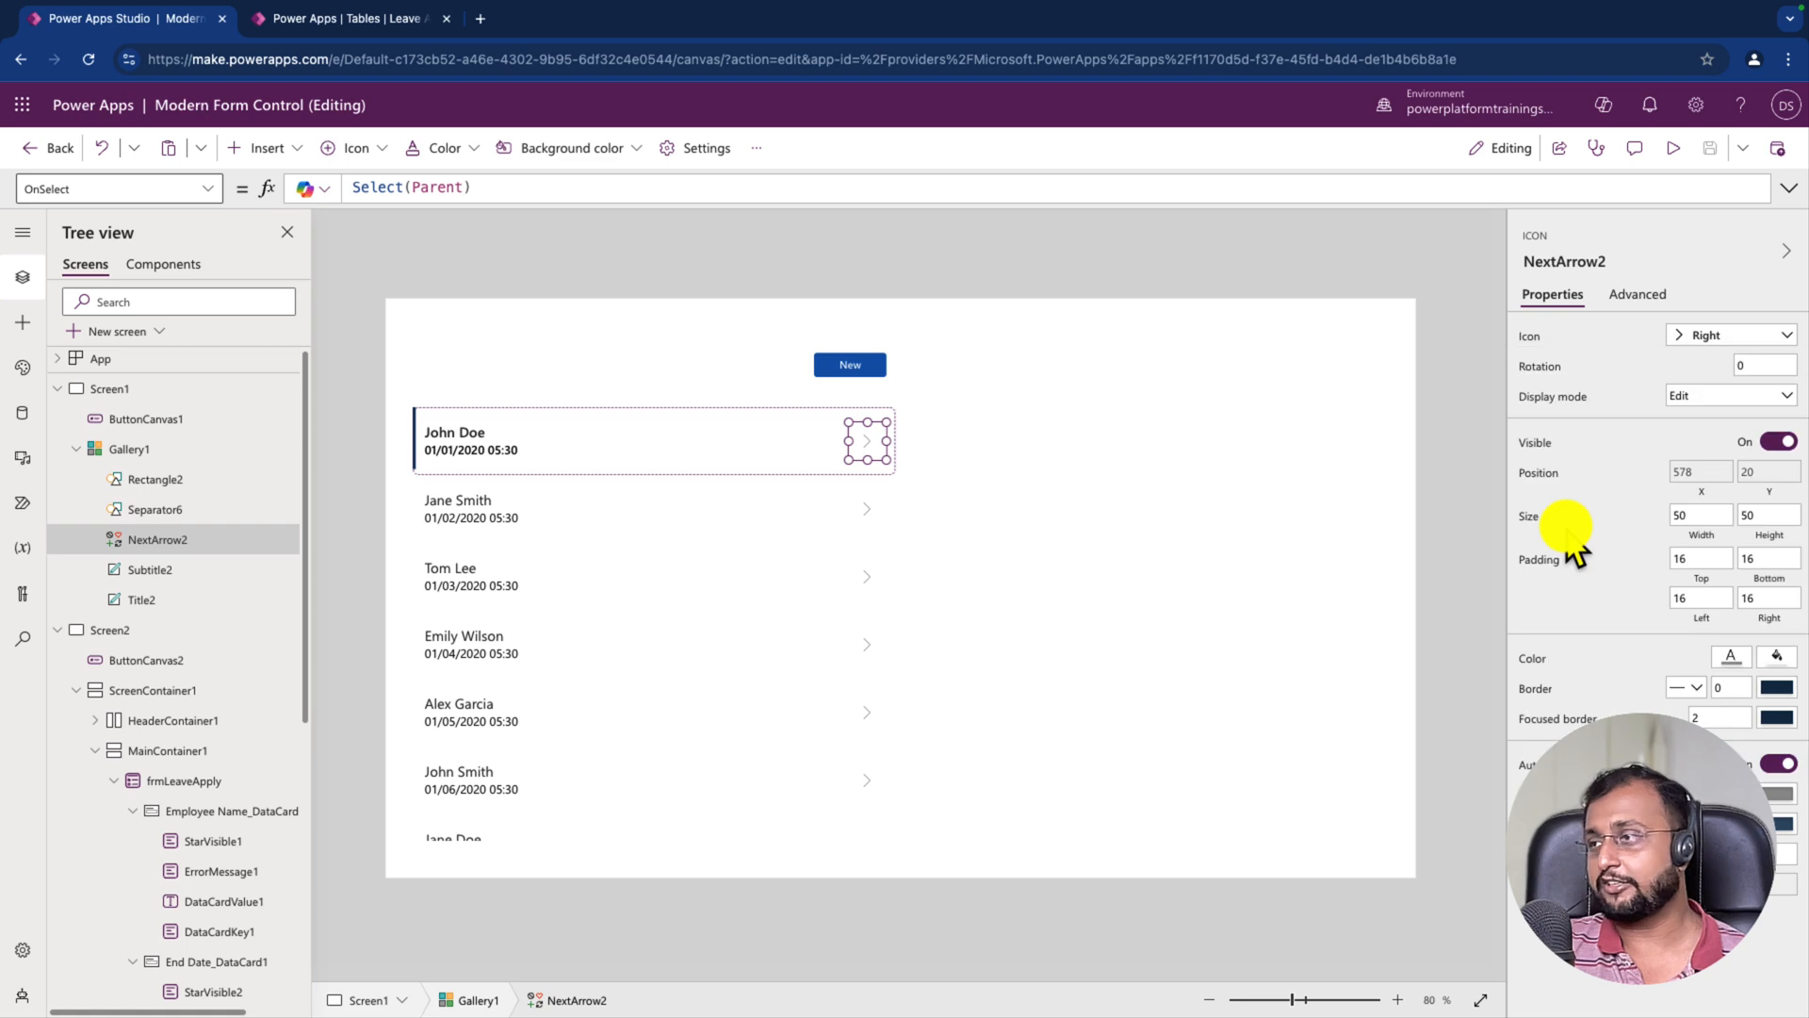
click(539, 192)
text(;)
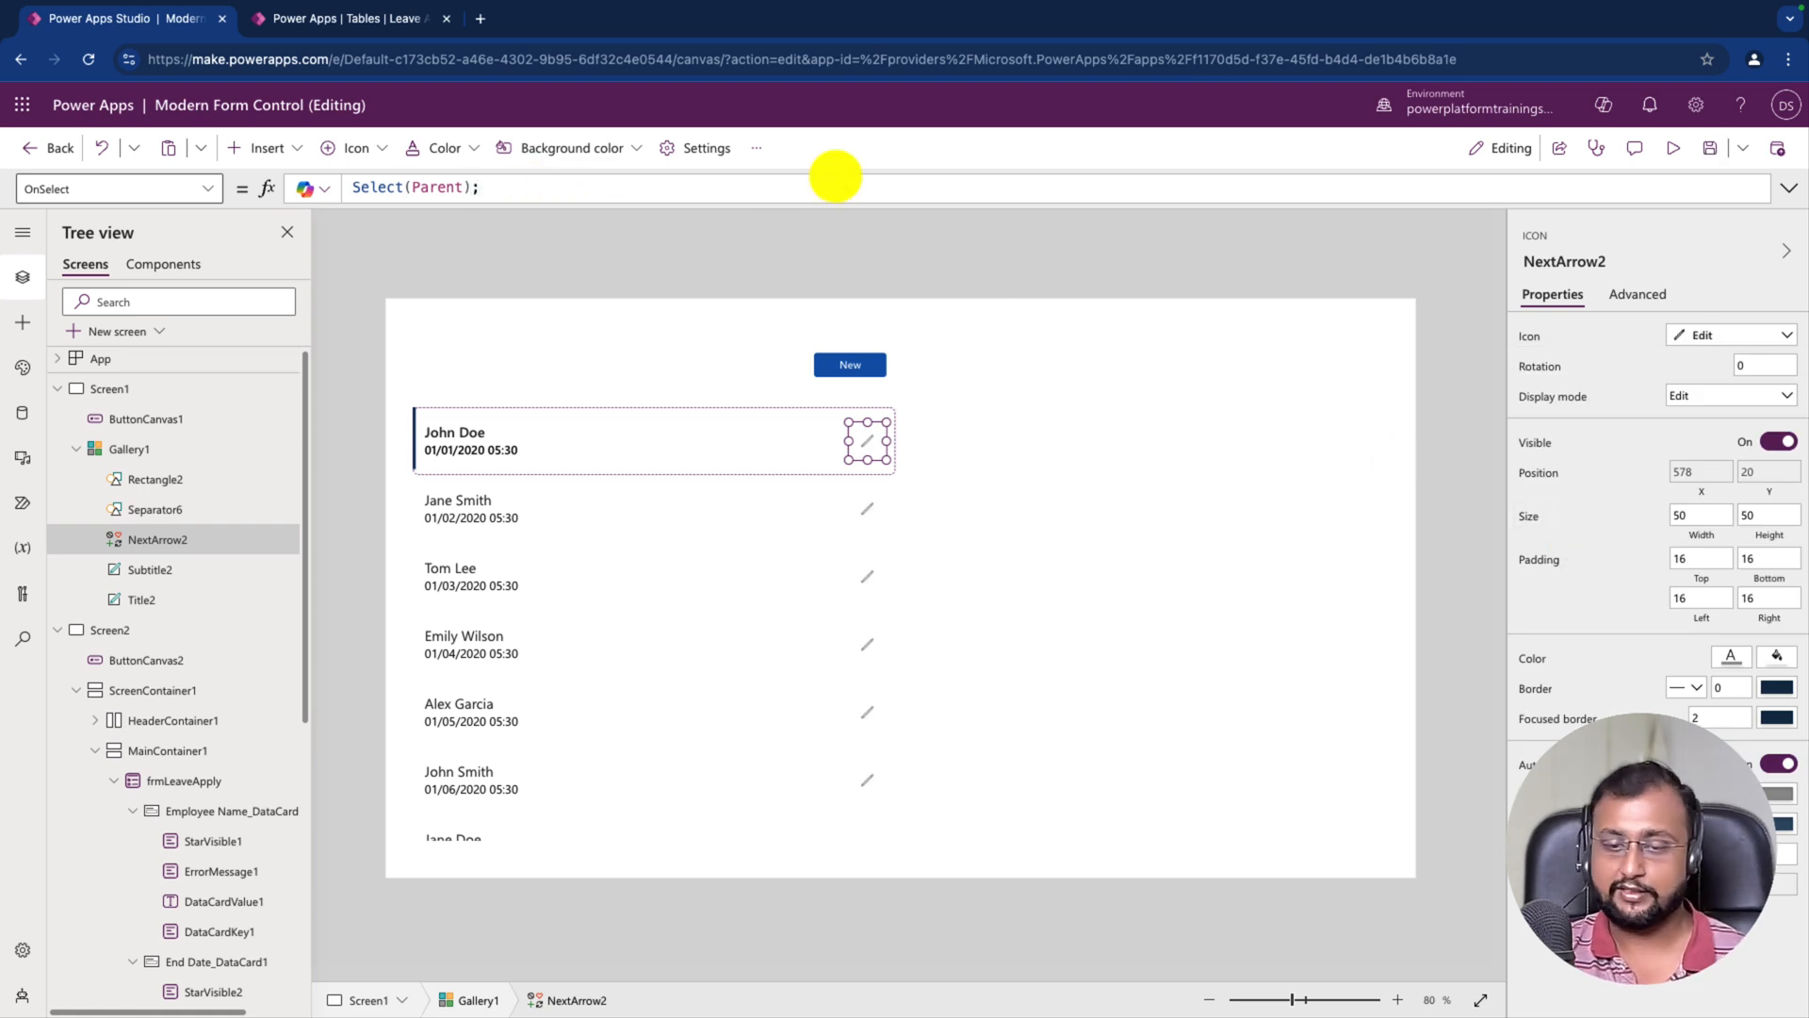
text(Edit)
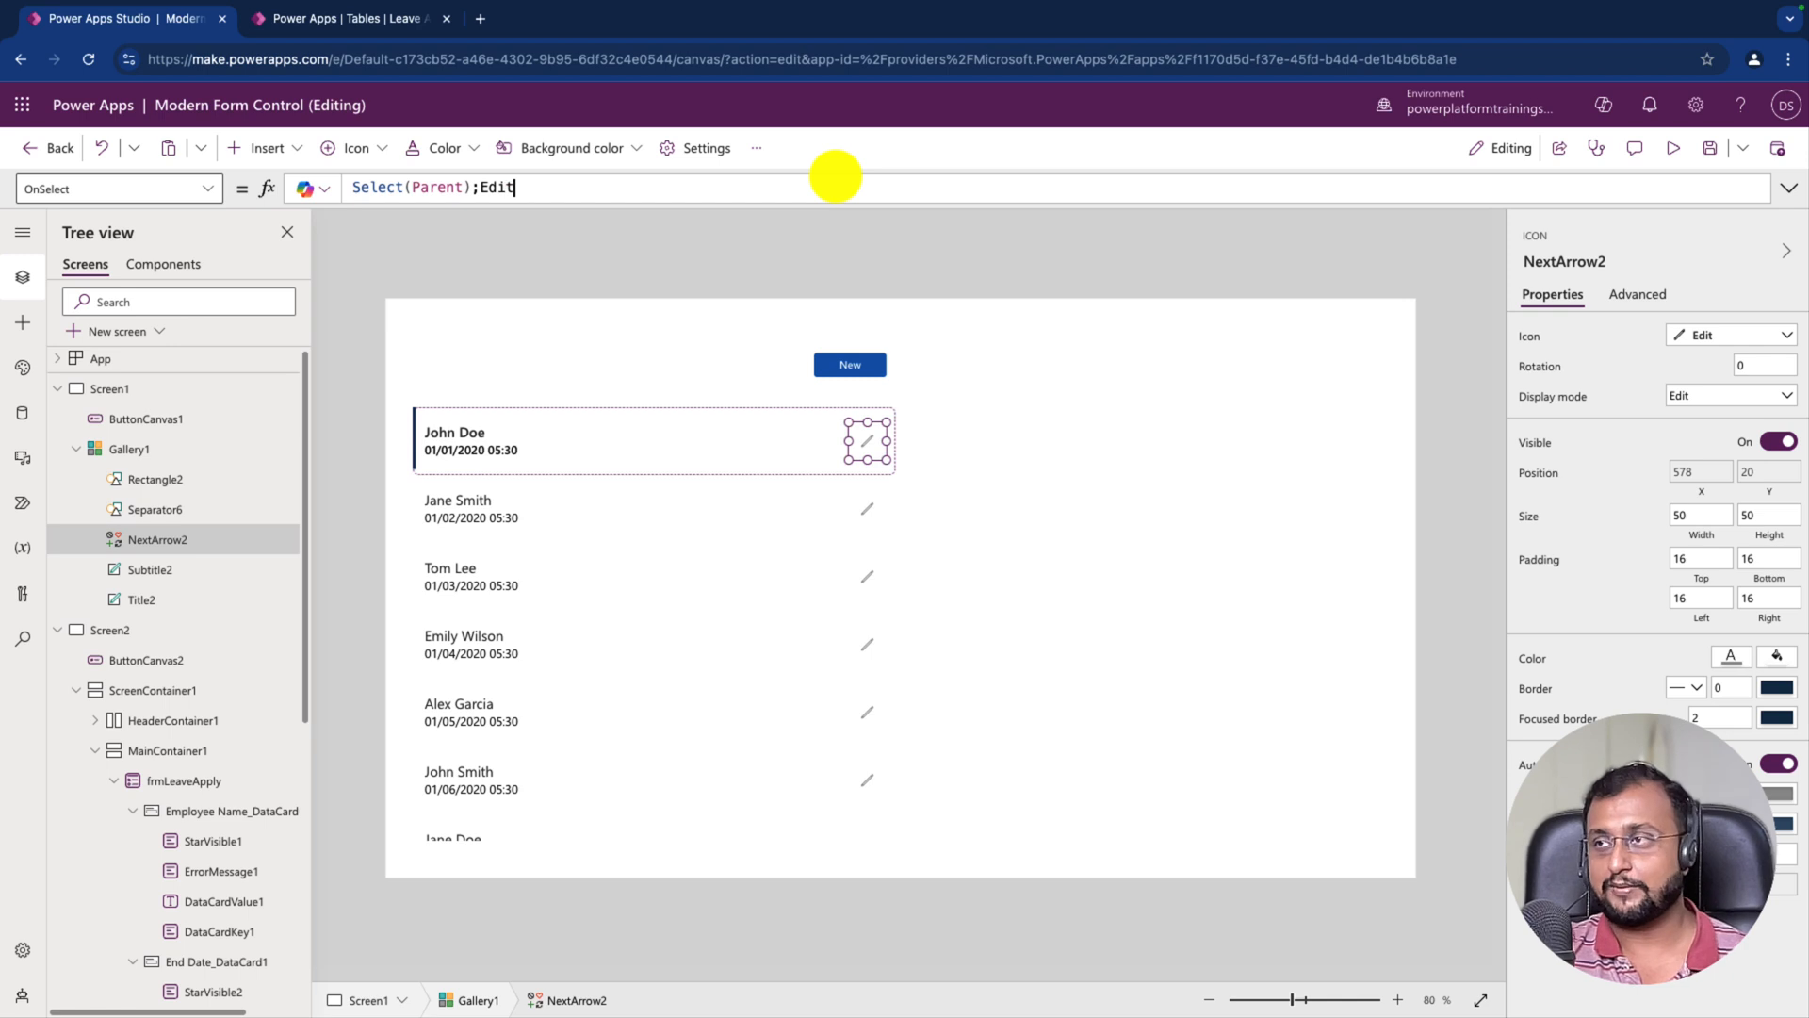
text(F)
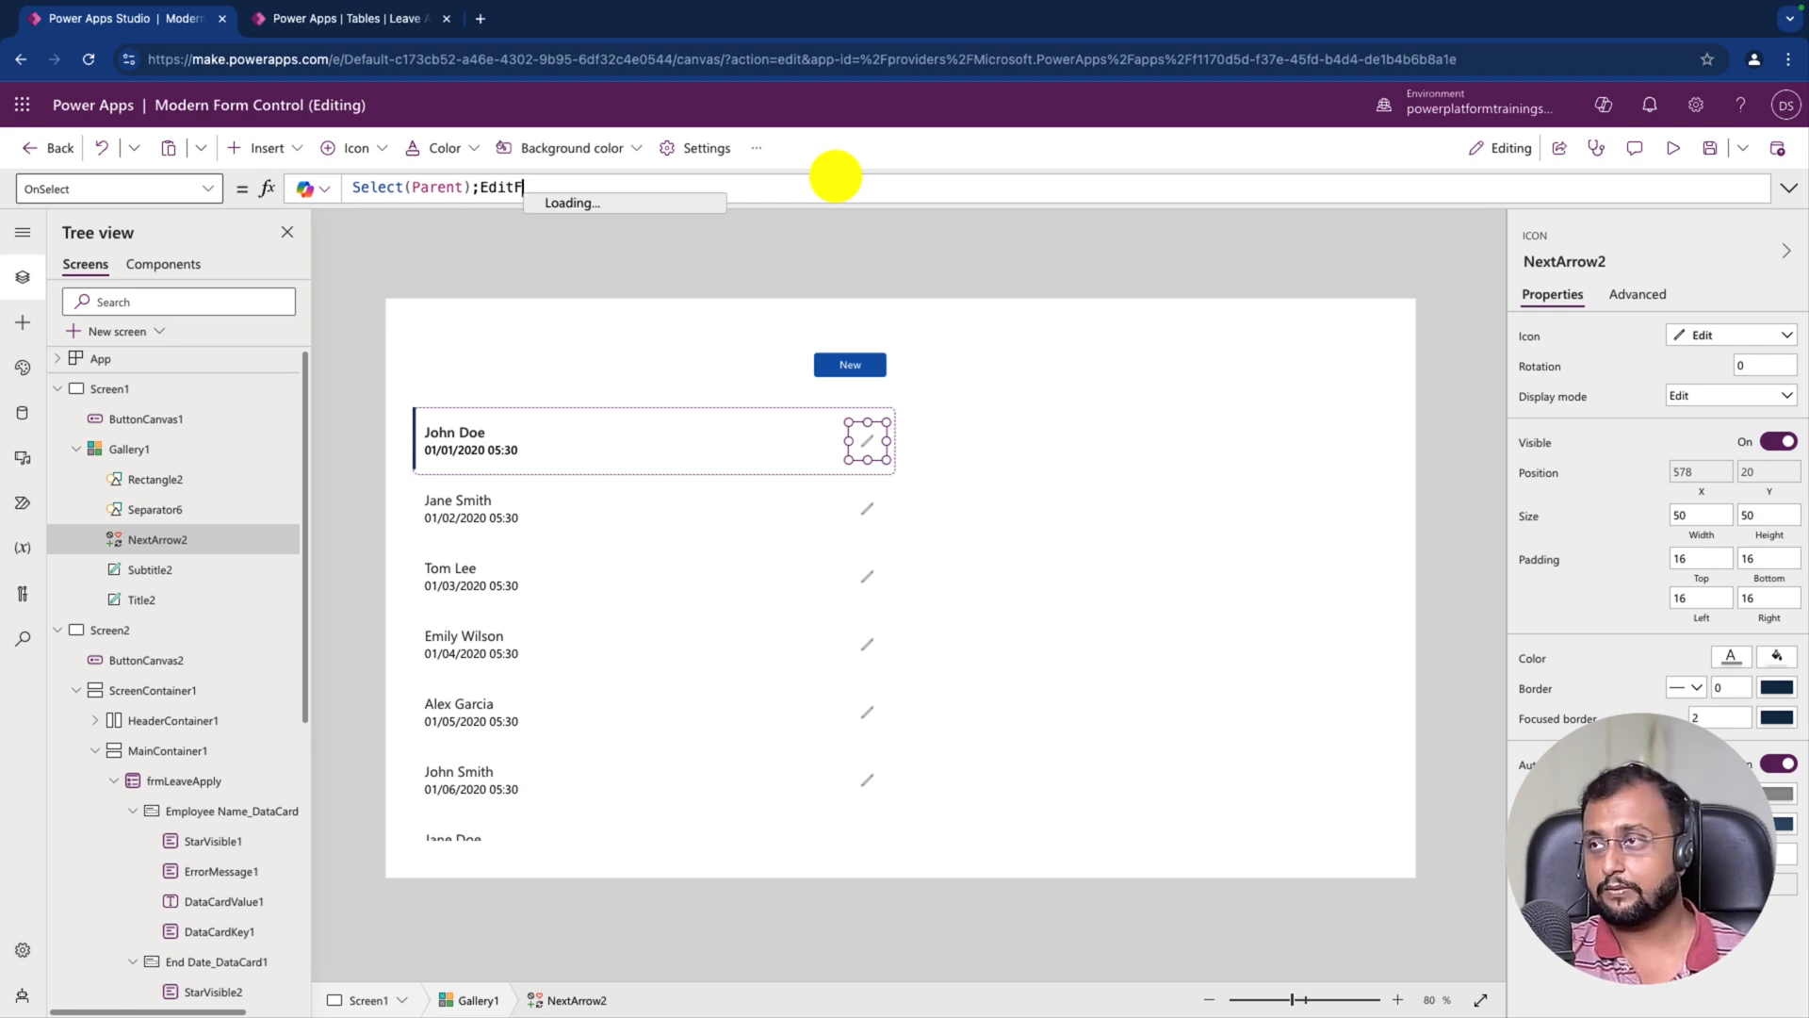
text(orm)
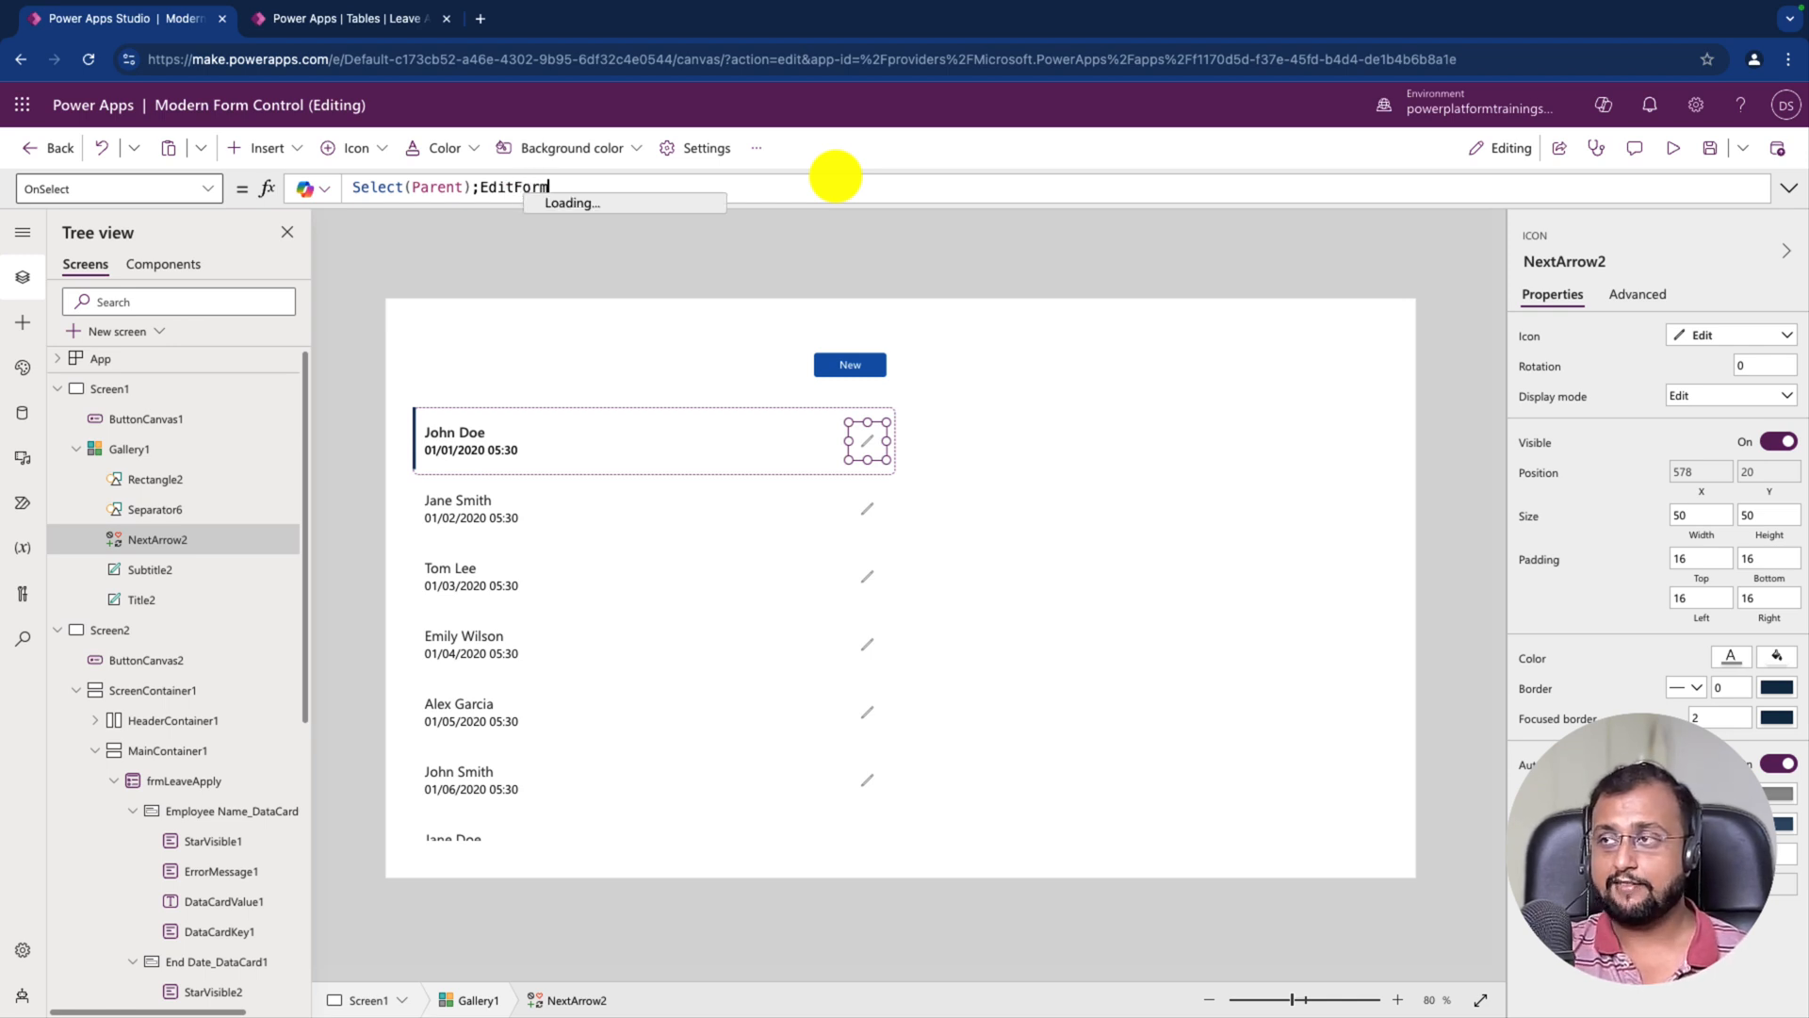
text(()
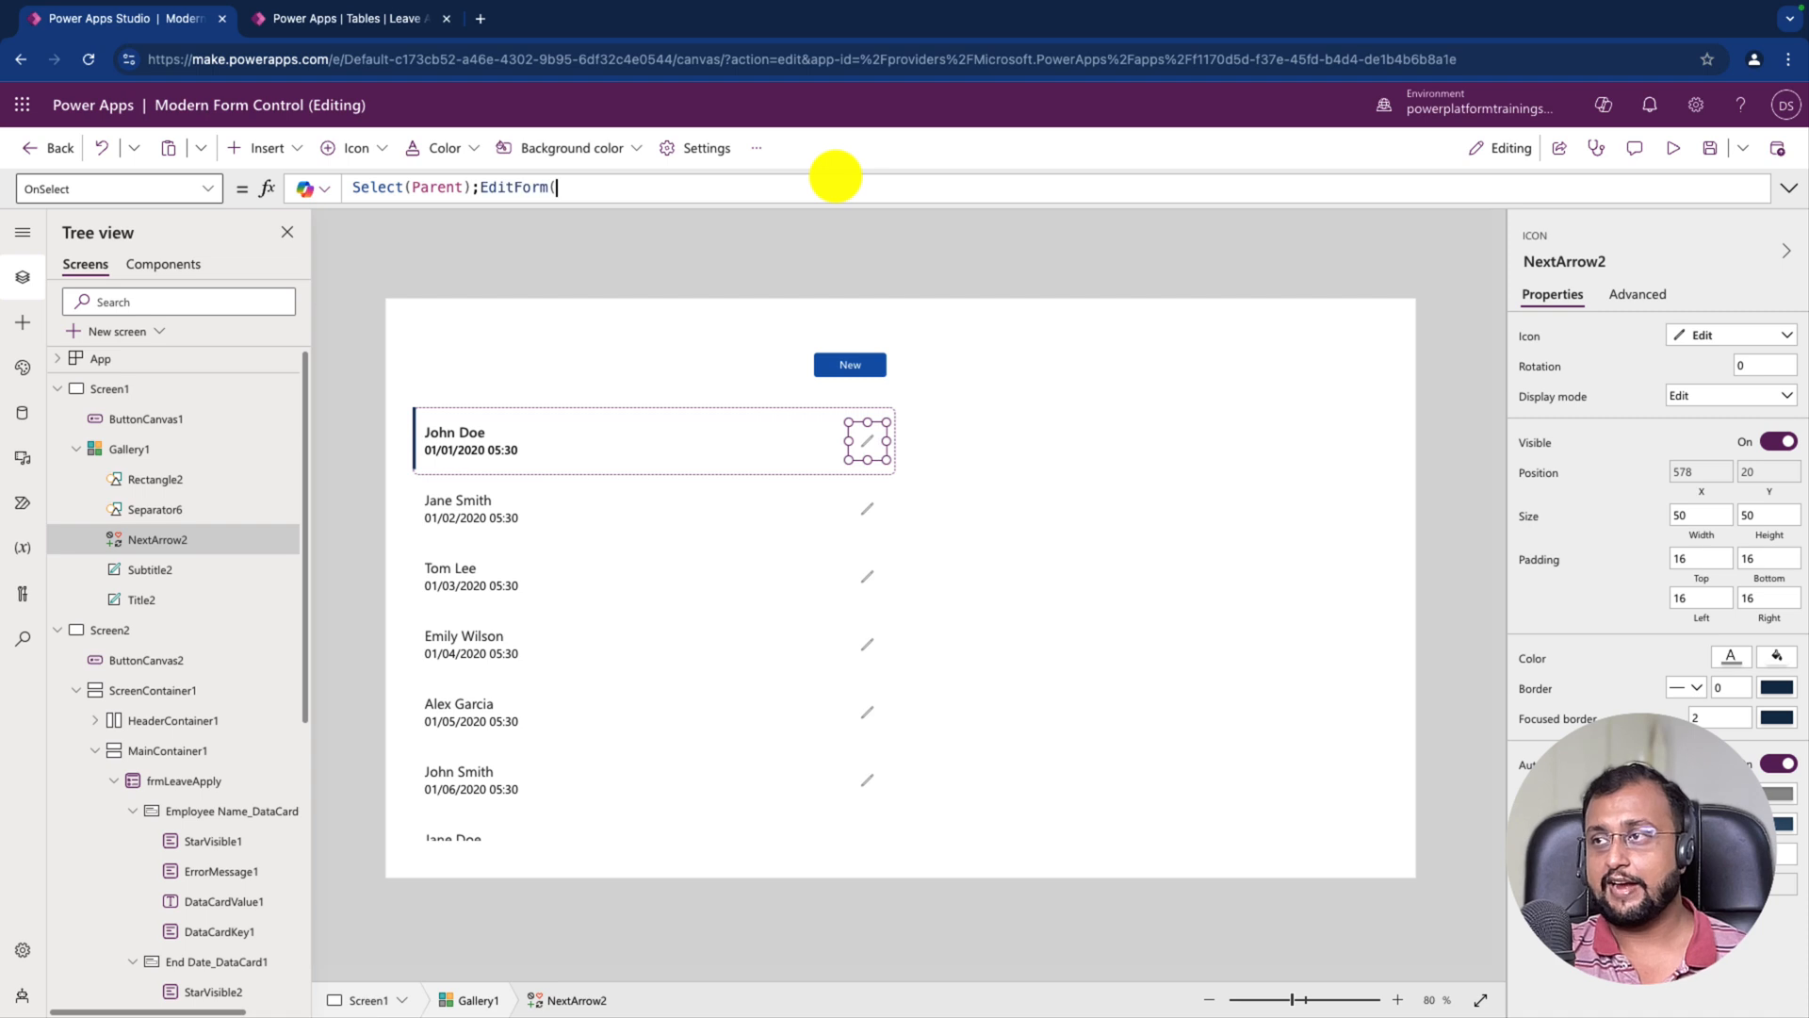
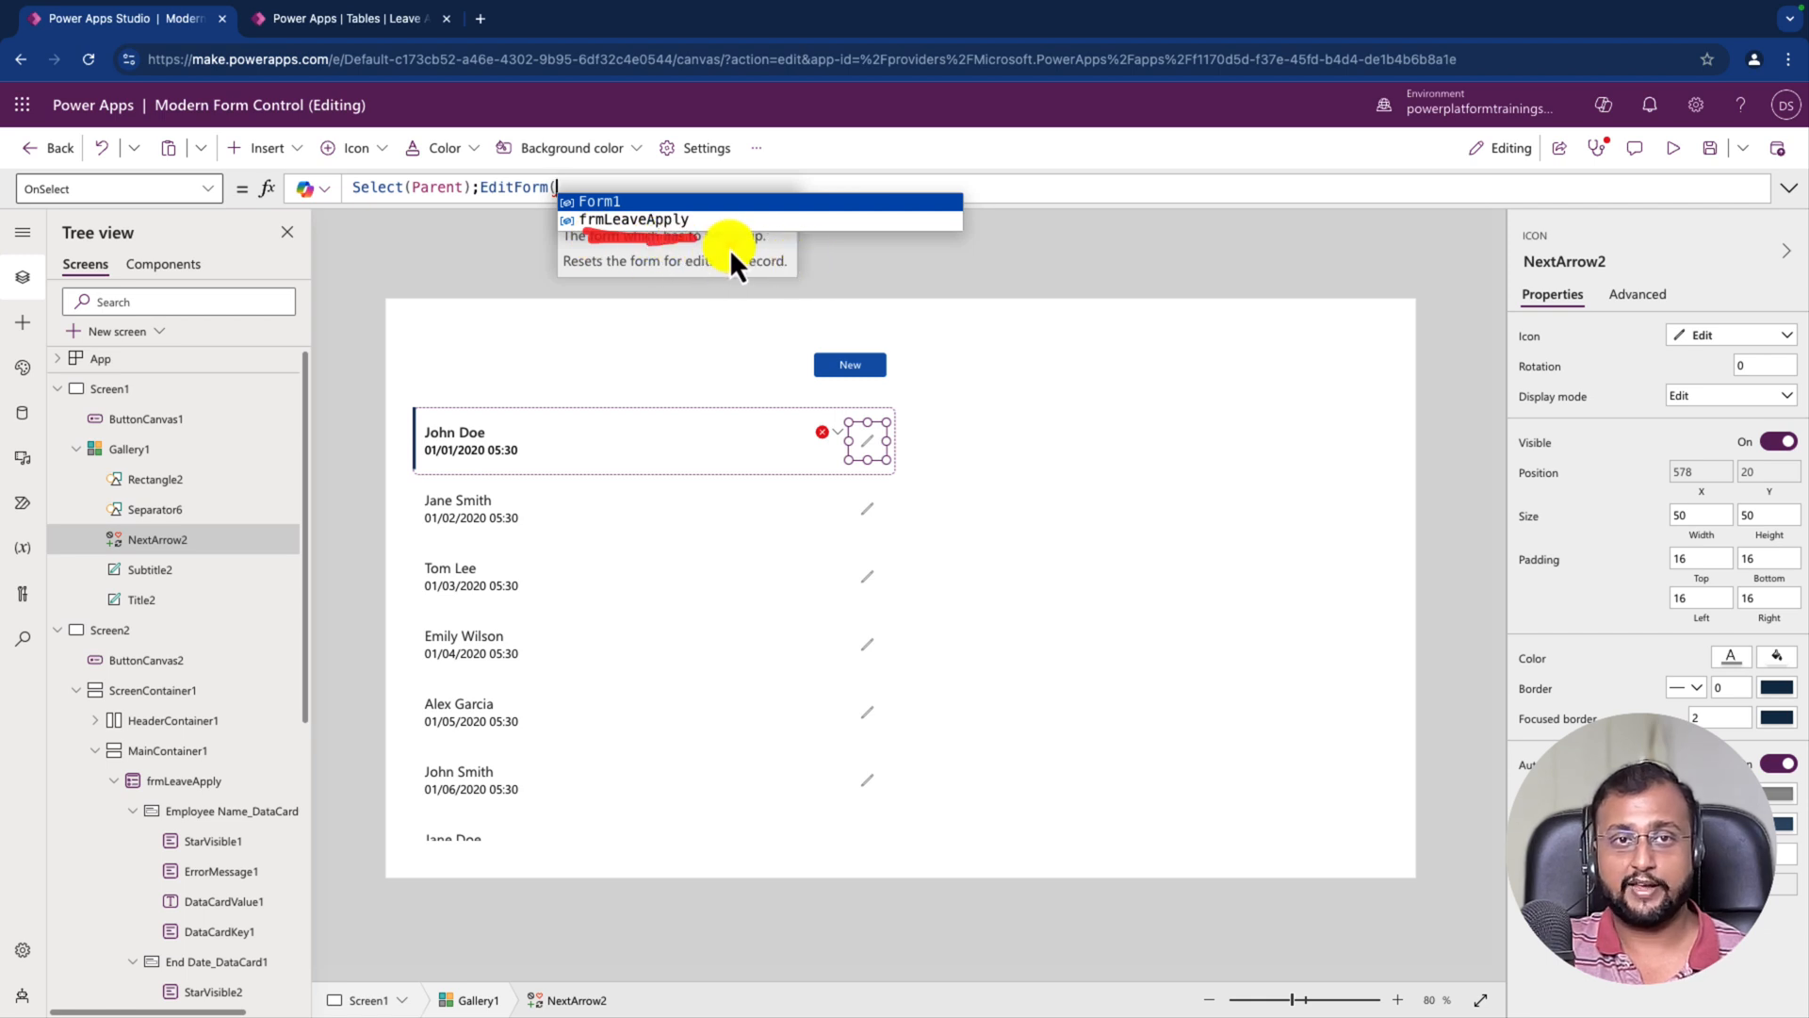
Step: Continue the OnSelect formula with EditForm(frmLeaveApply);Navigate(Screen2, ScreenTransition.Cover
click(669, 220)
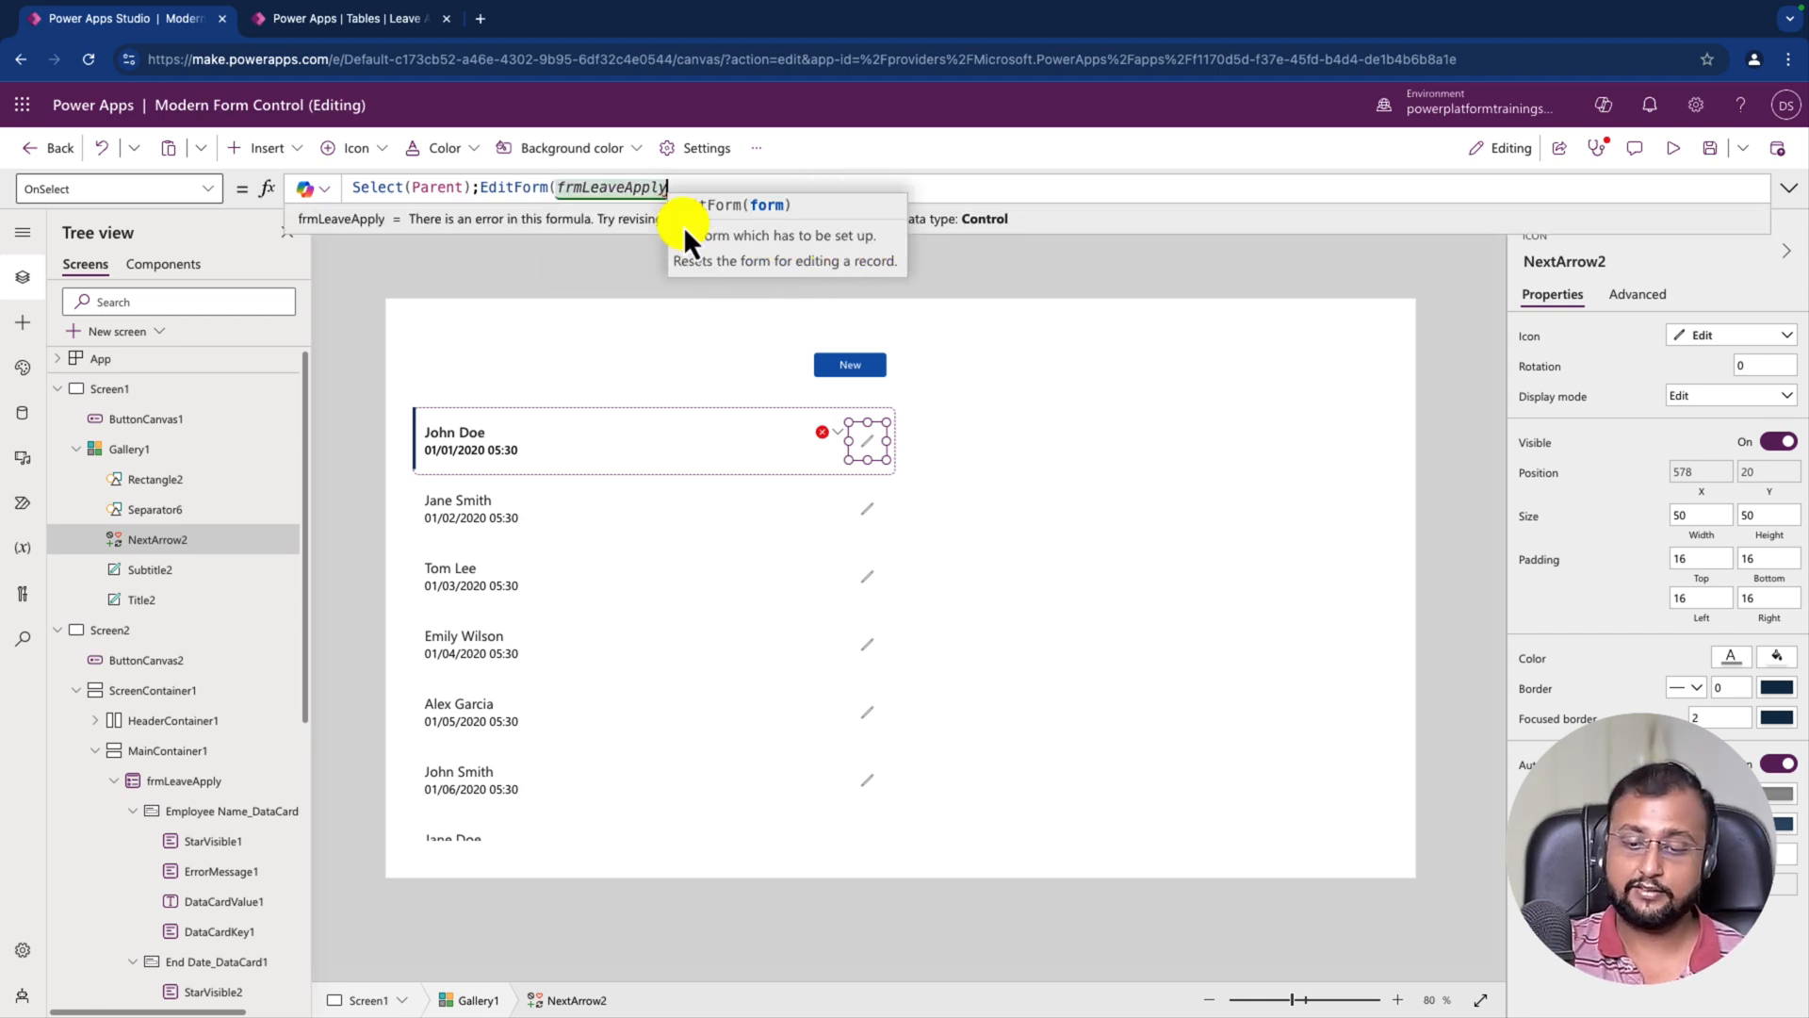
text();)
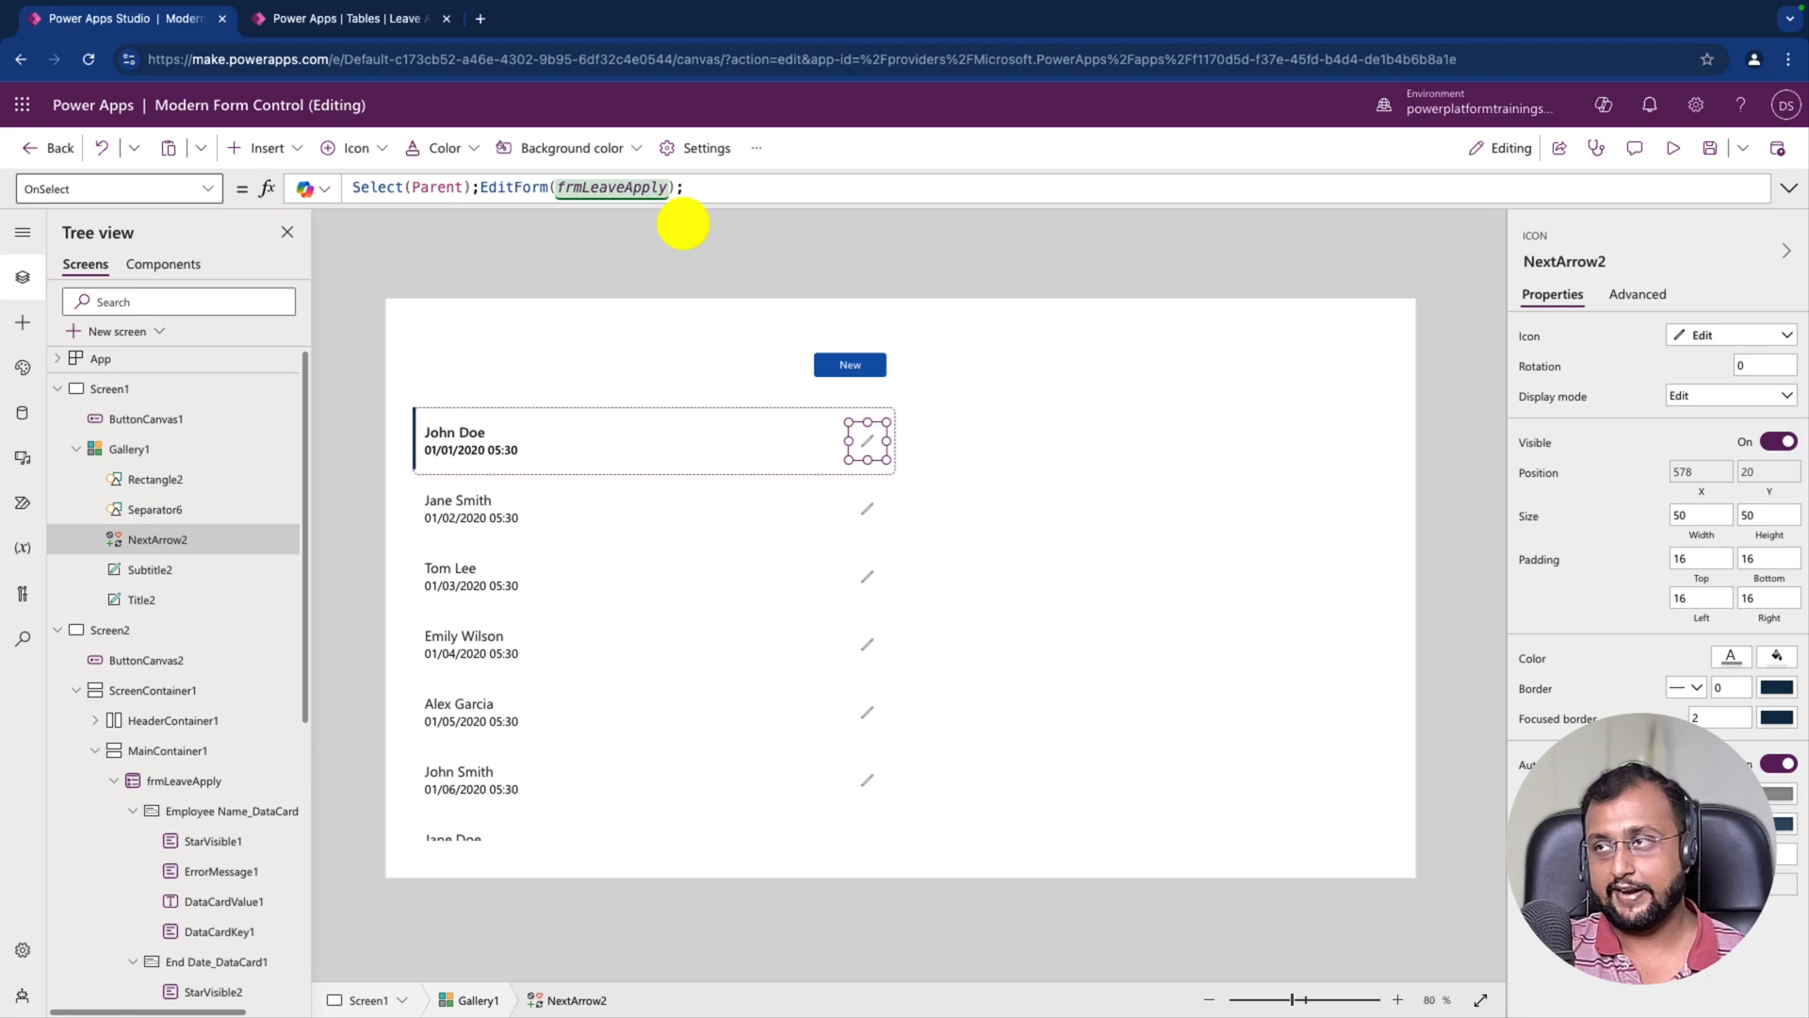
text( Navig)
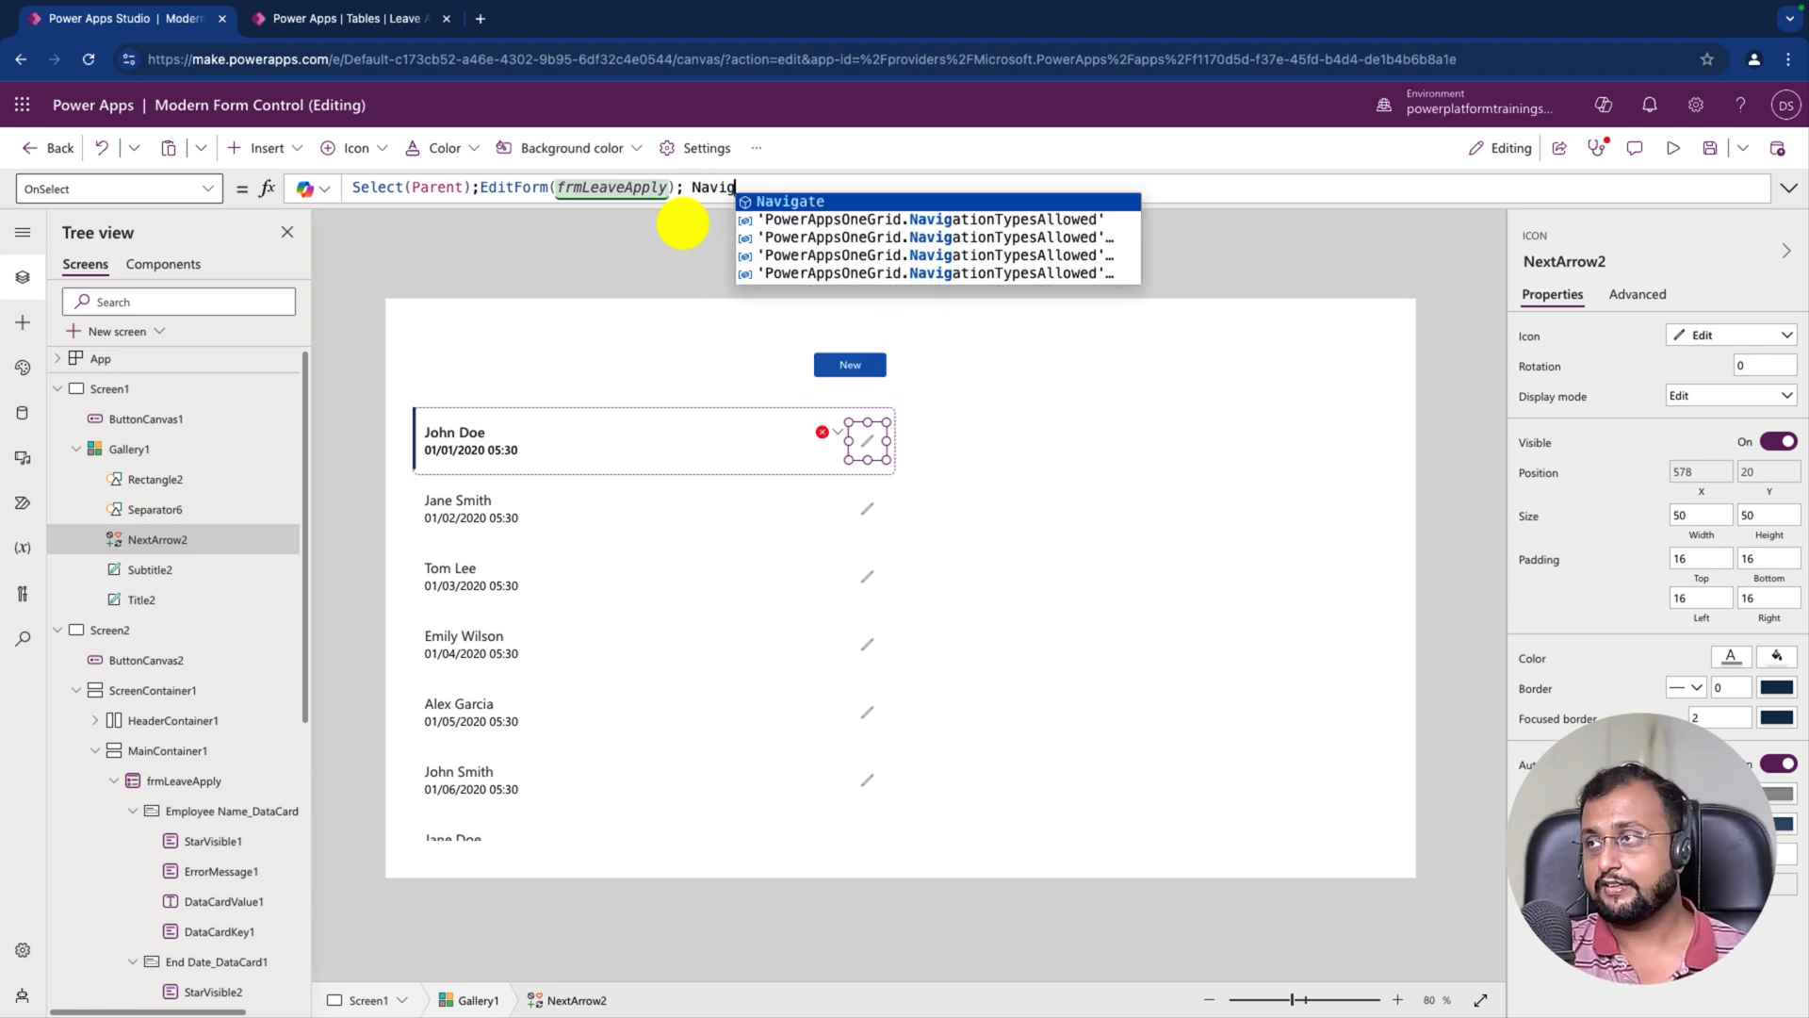
key(Tab)
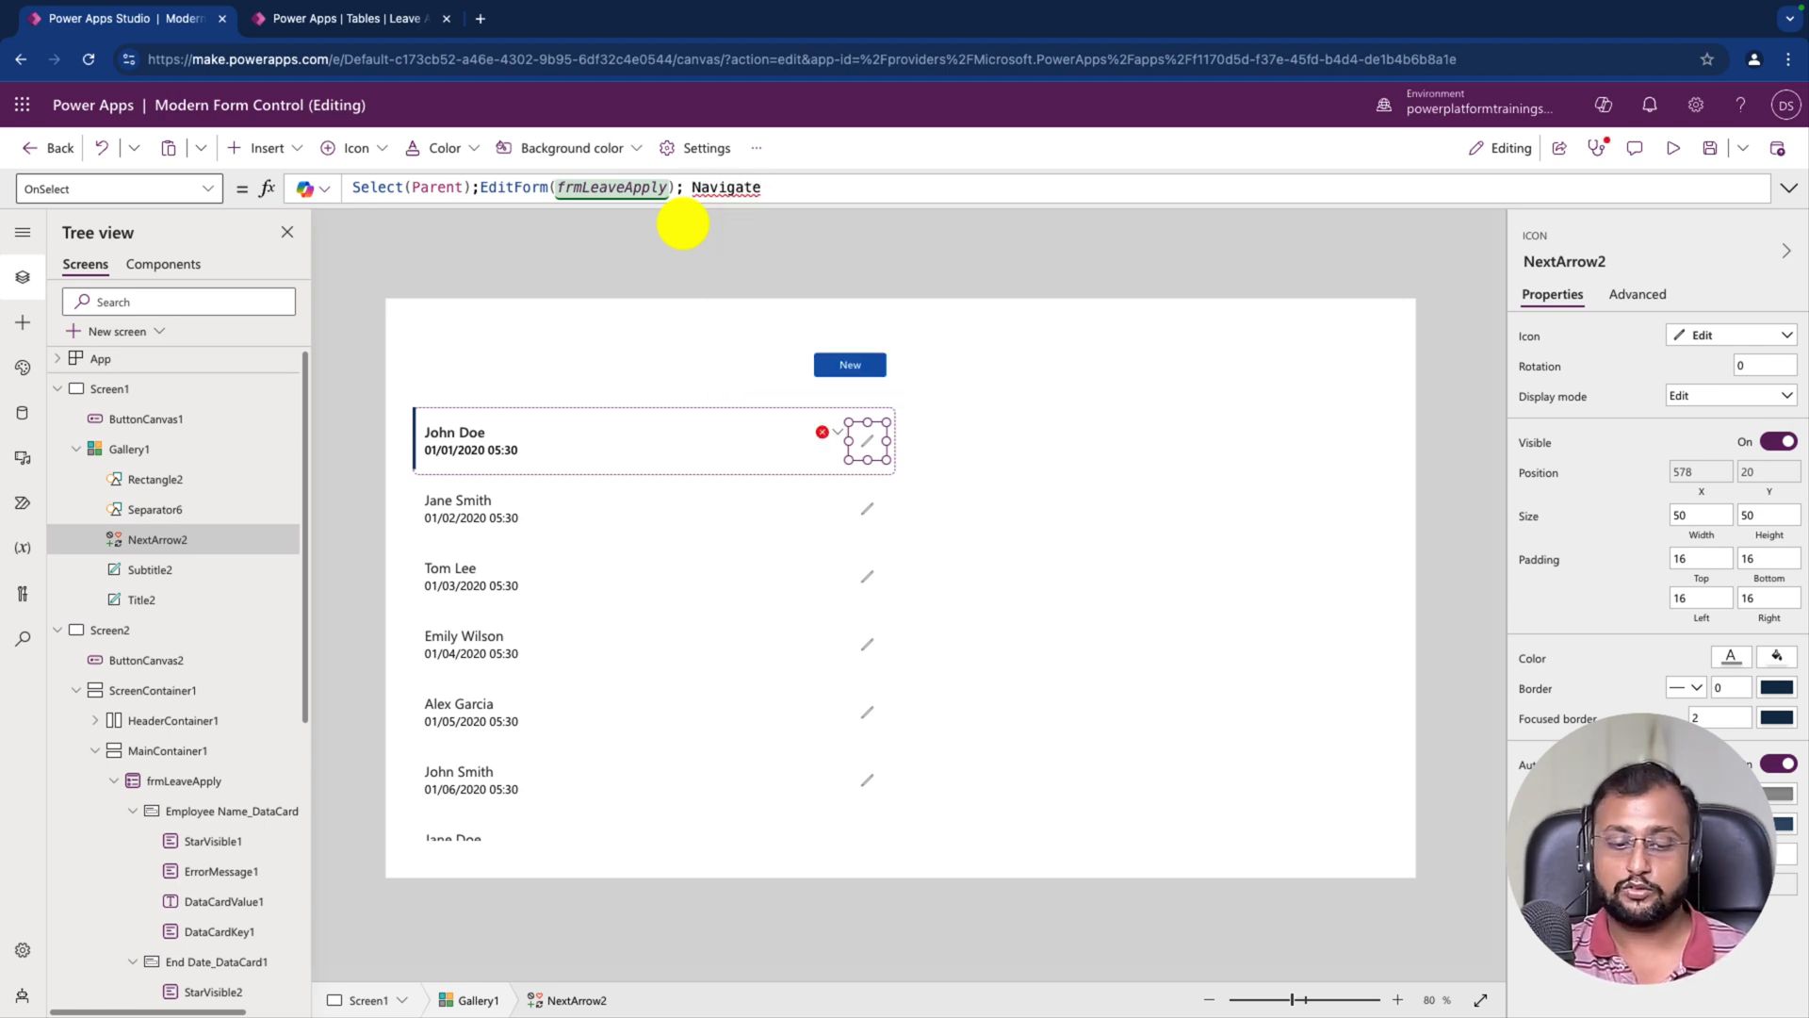
text((sc)
key(Down)
key(Down)
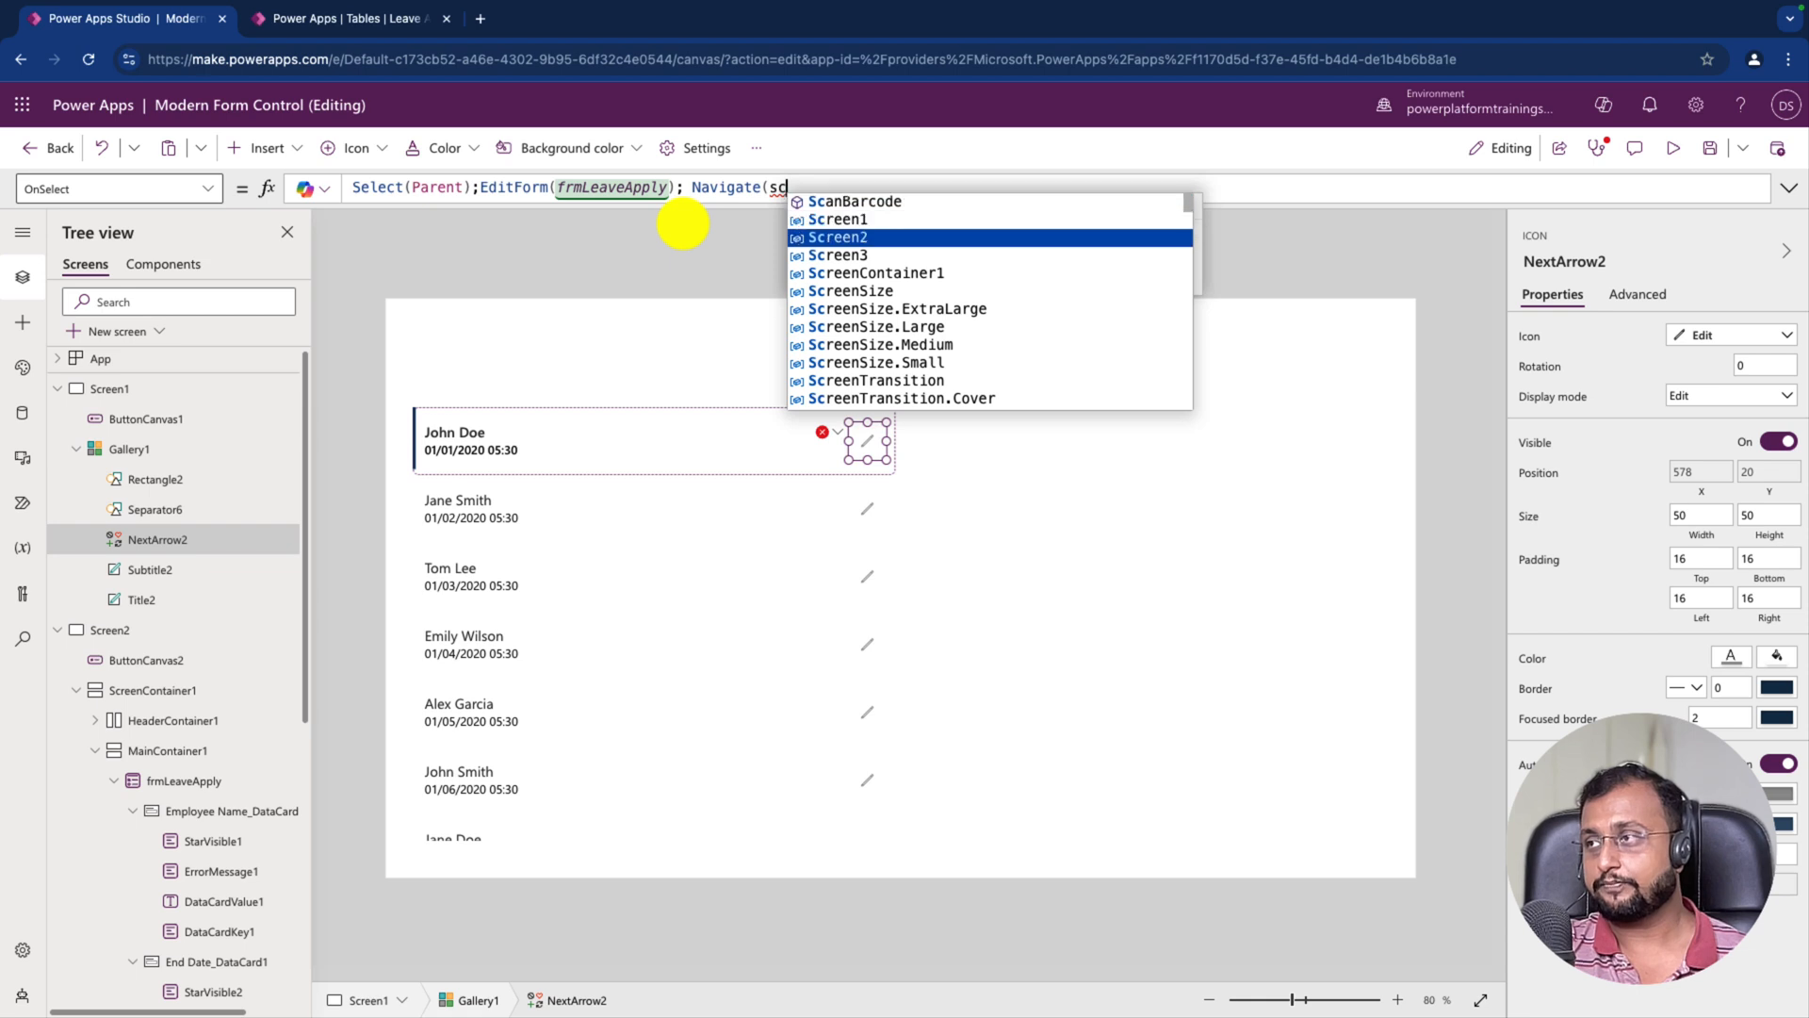
key(Tab)
text(,)
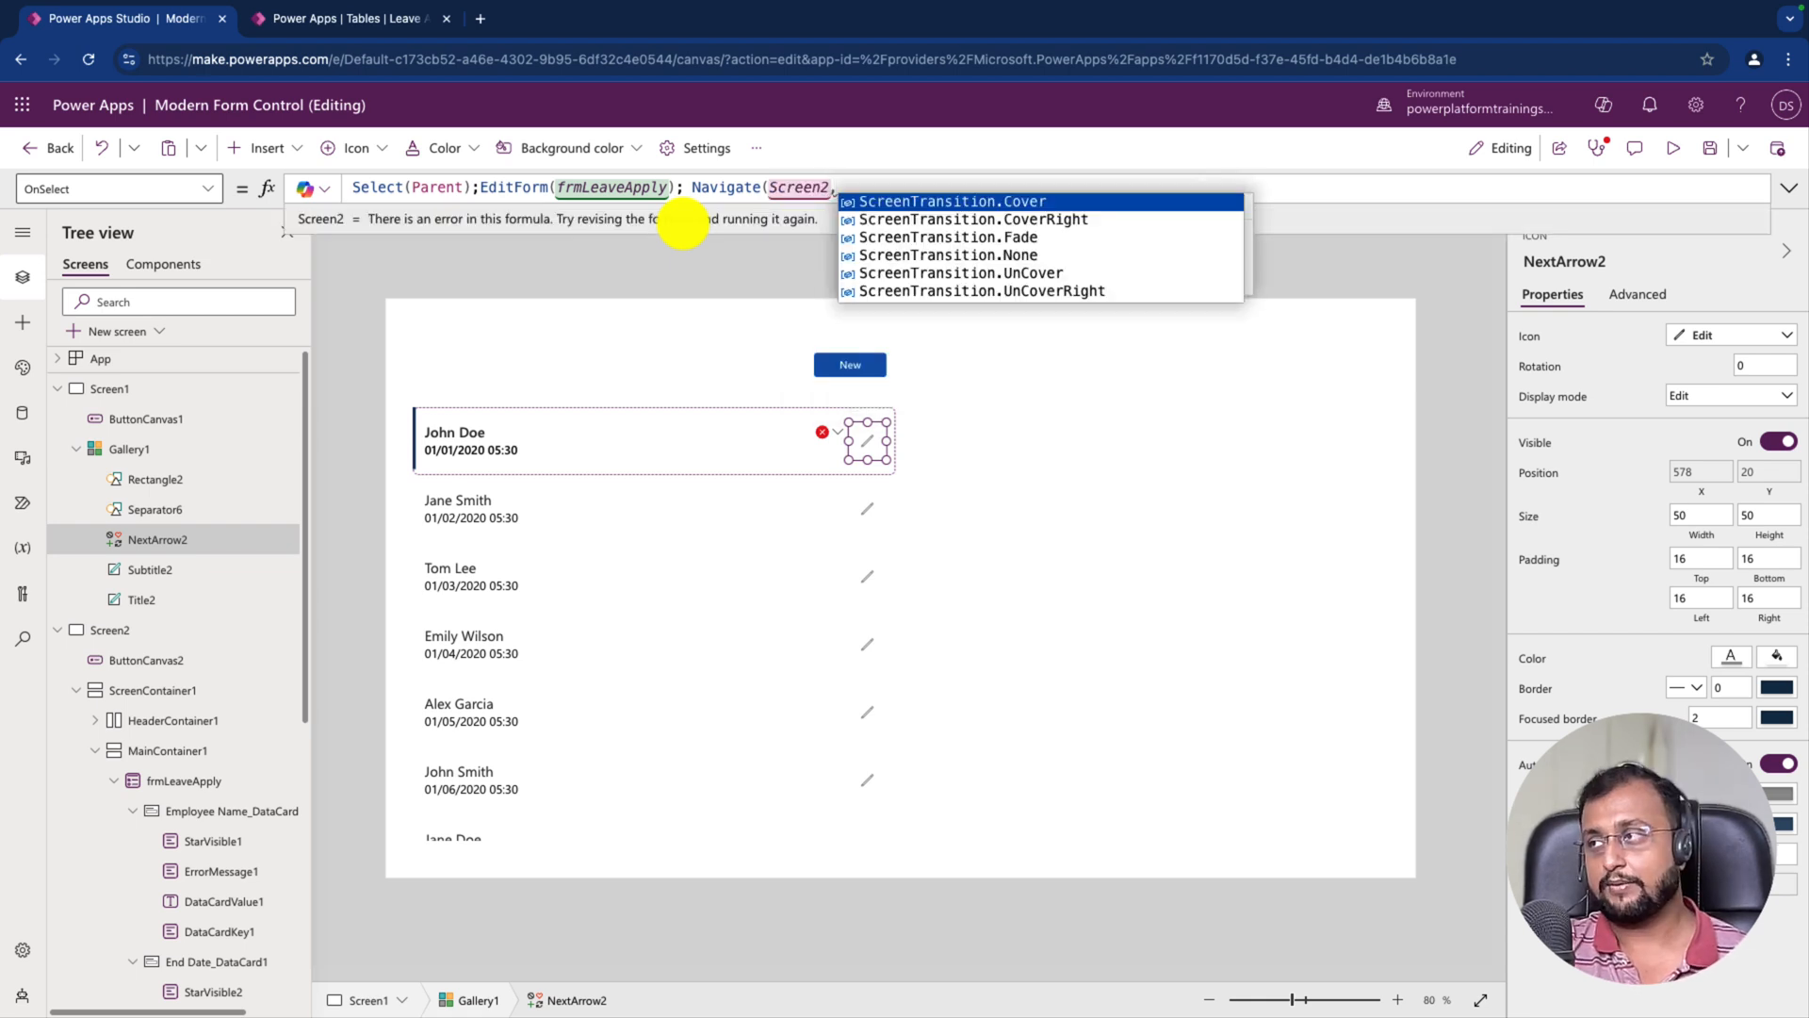
key(Tab)
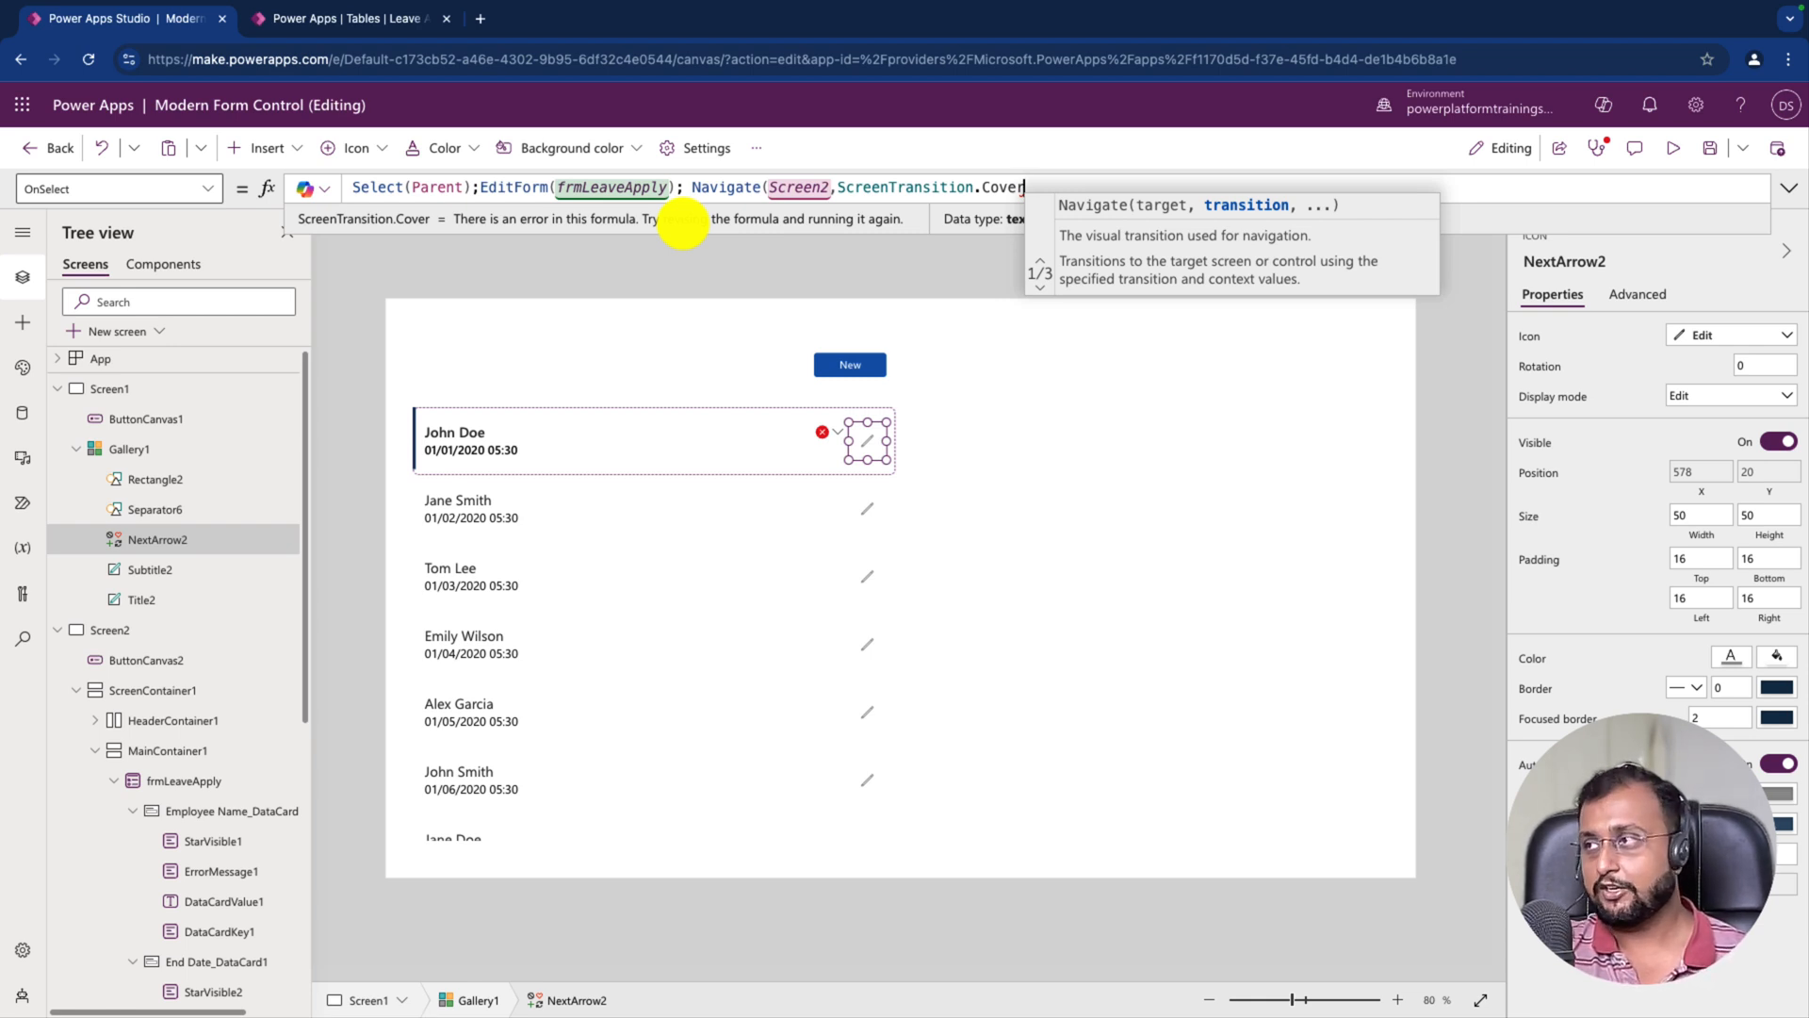
Step: Pass {varselectedItm:Gallery1.Selected} as the navigation context and close the formula with a semicolon
text(,{va)
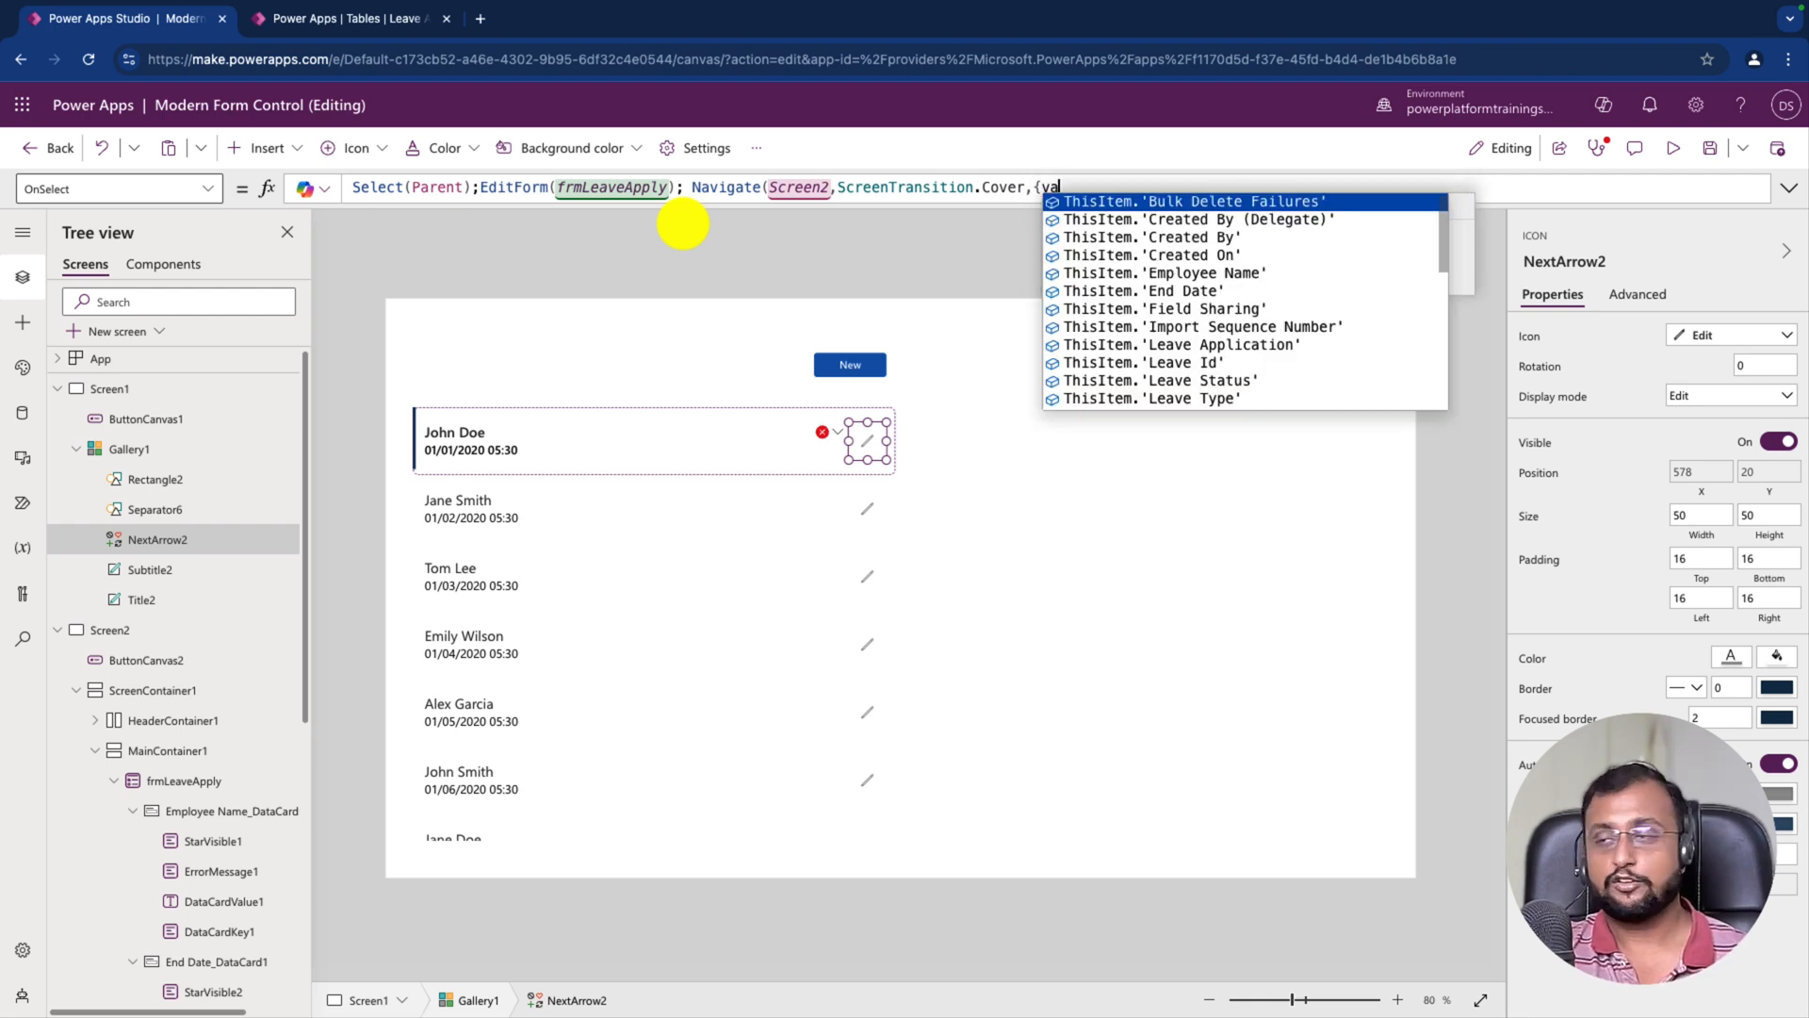
text(rsele)
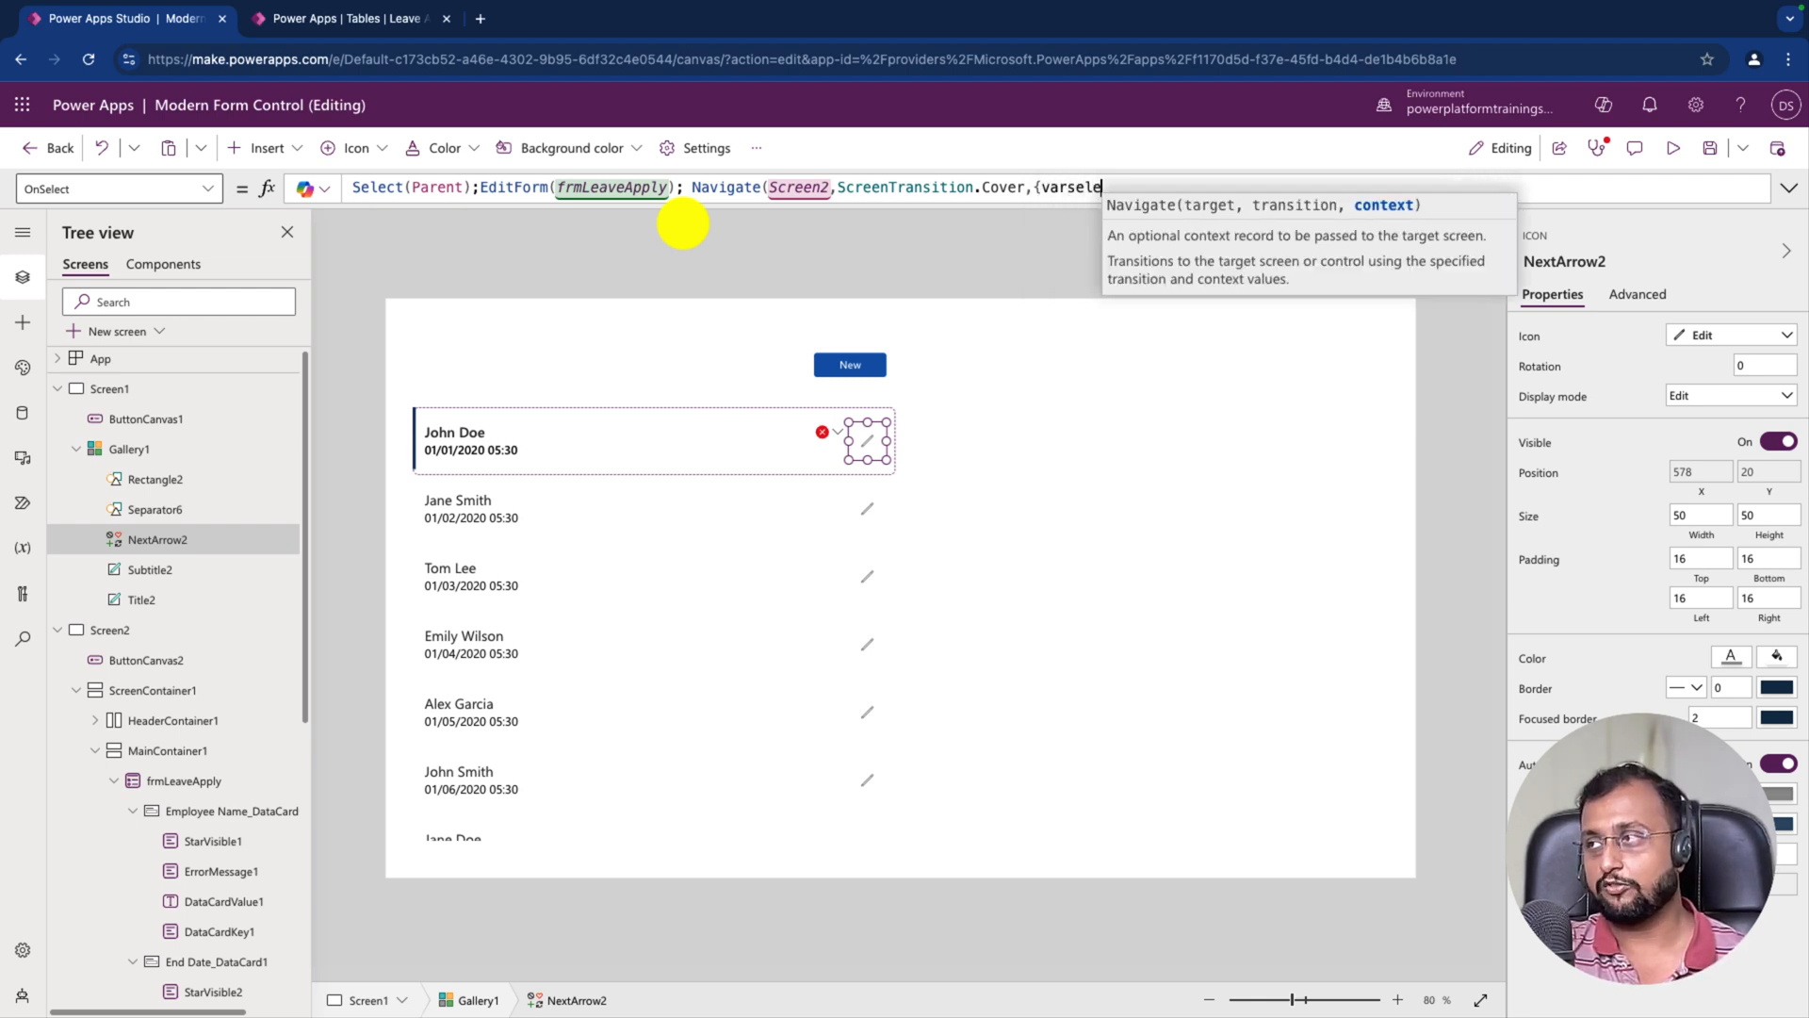
text(ctedIt)
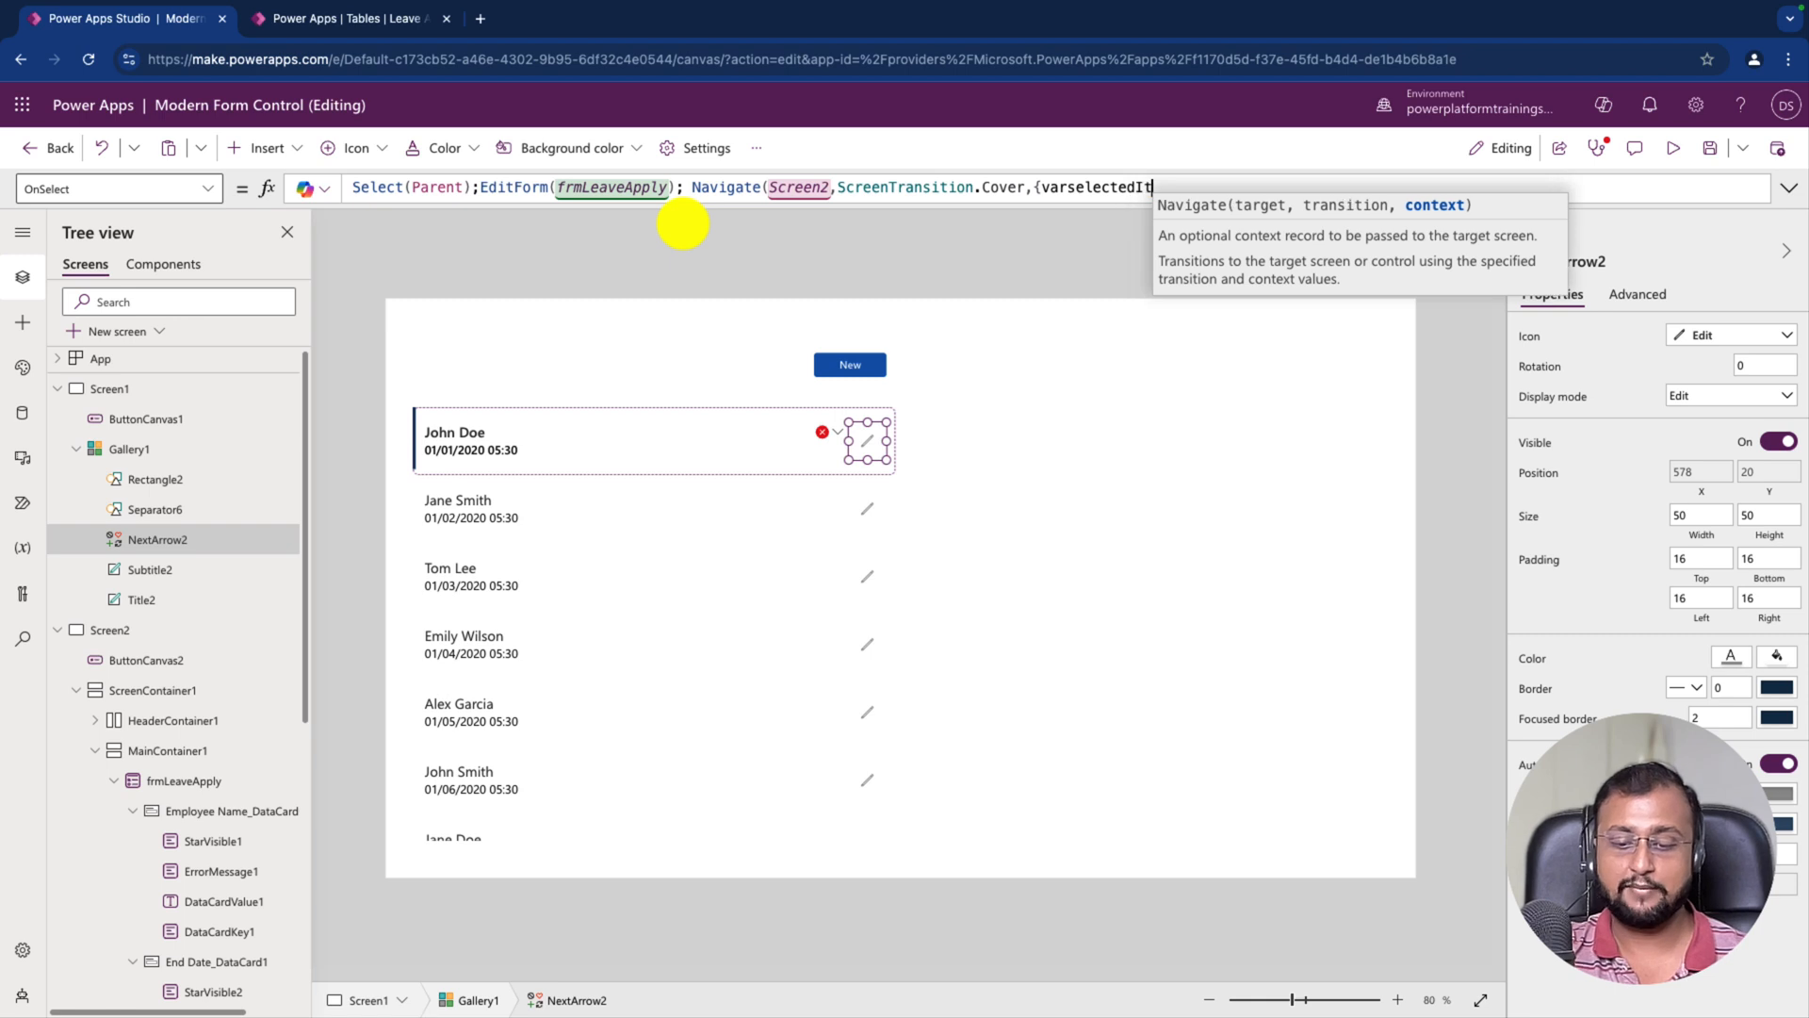
text(m:)
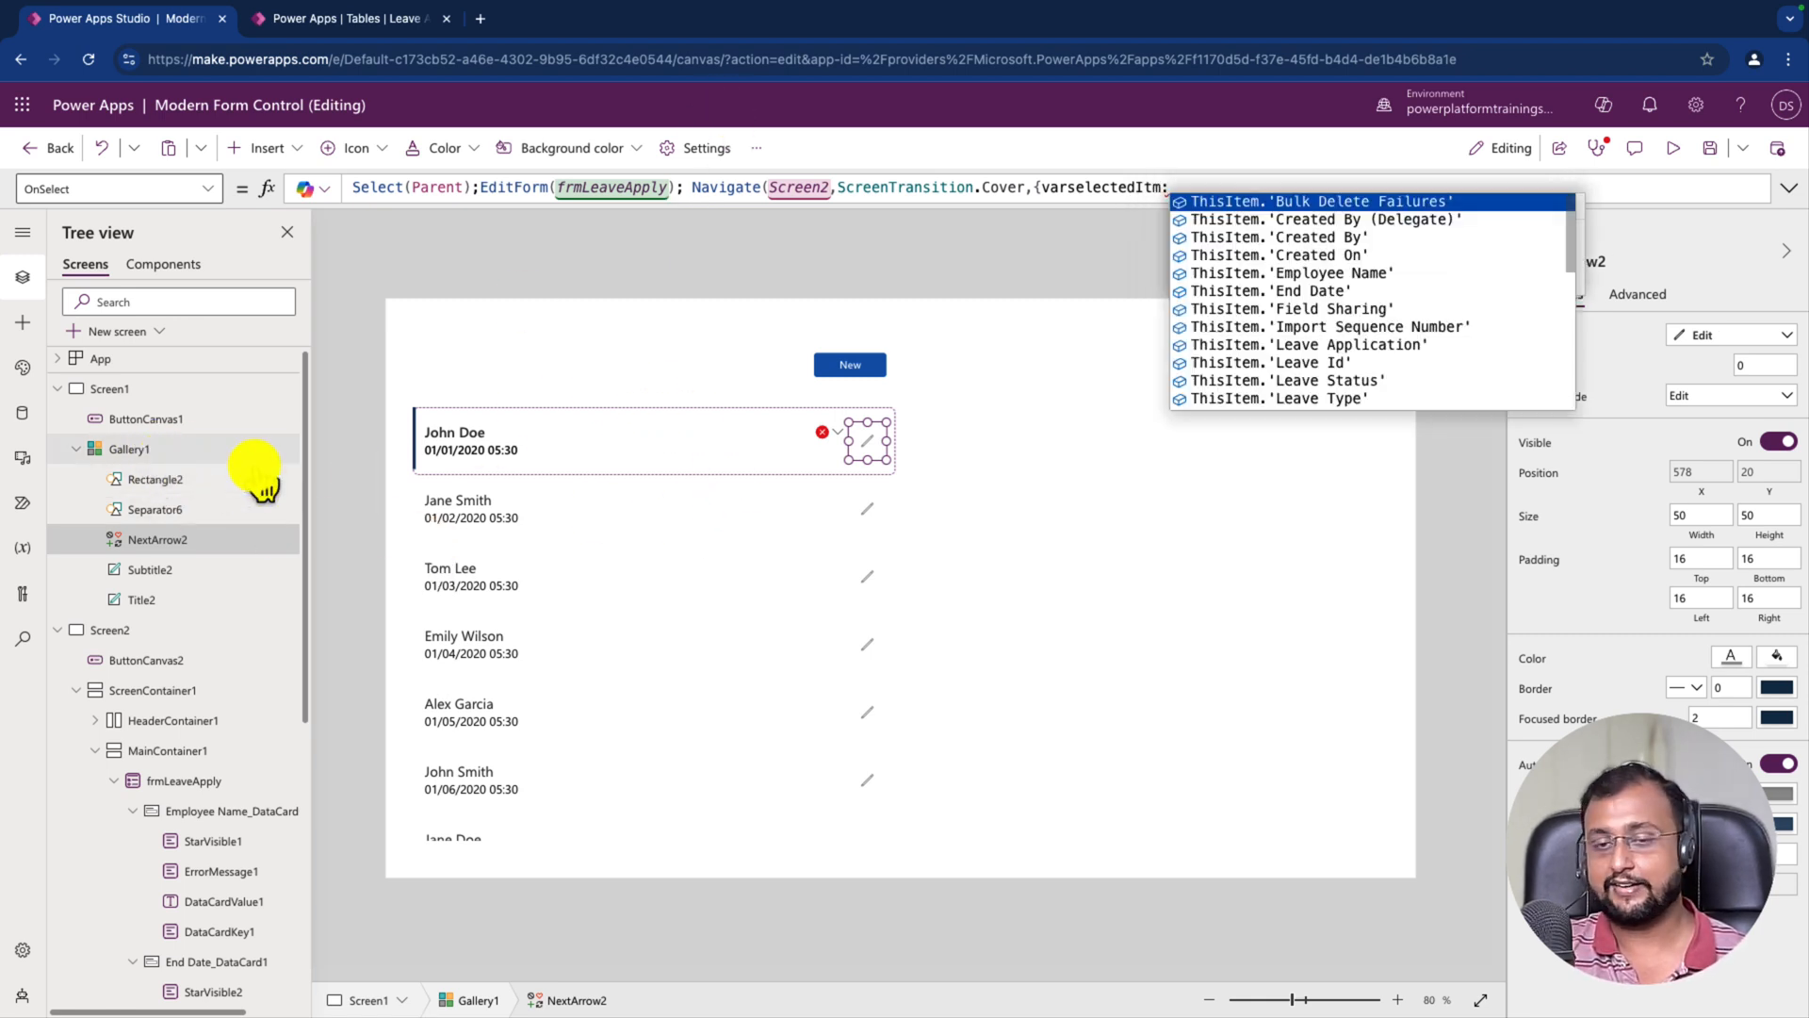
drag(60, 466, 117, 466)
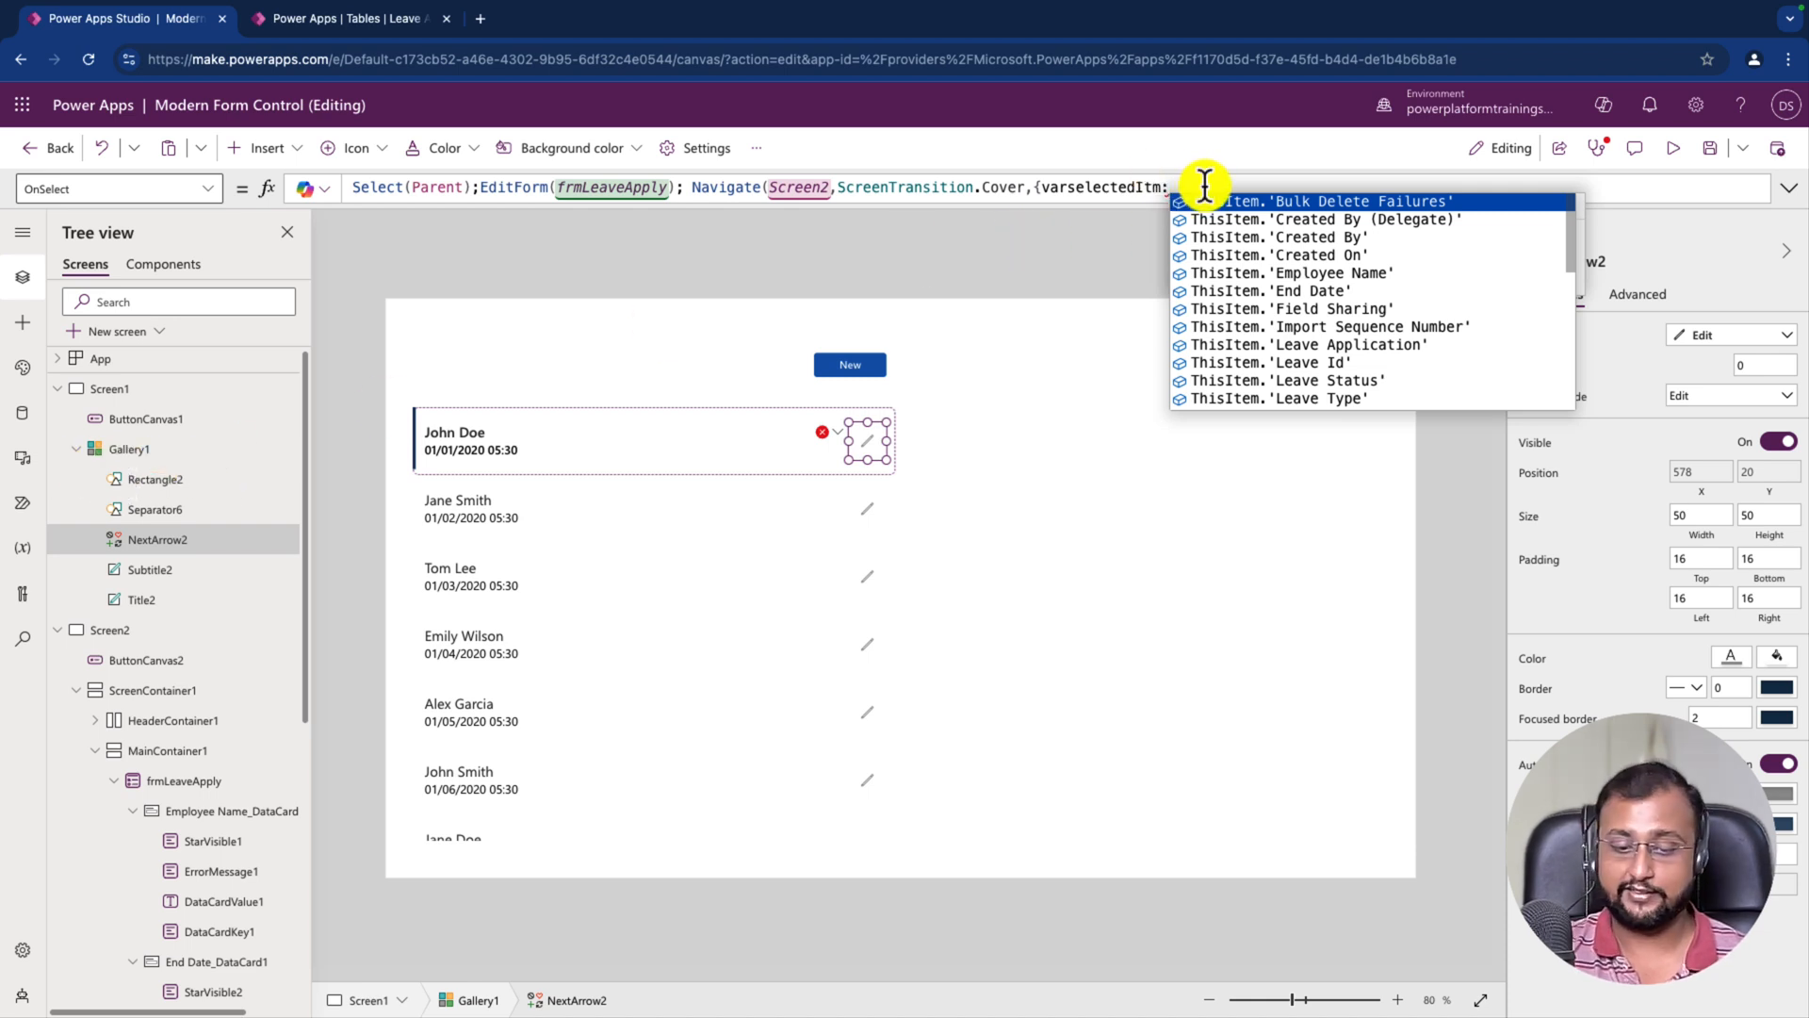
text(G)
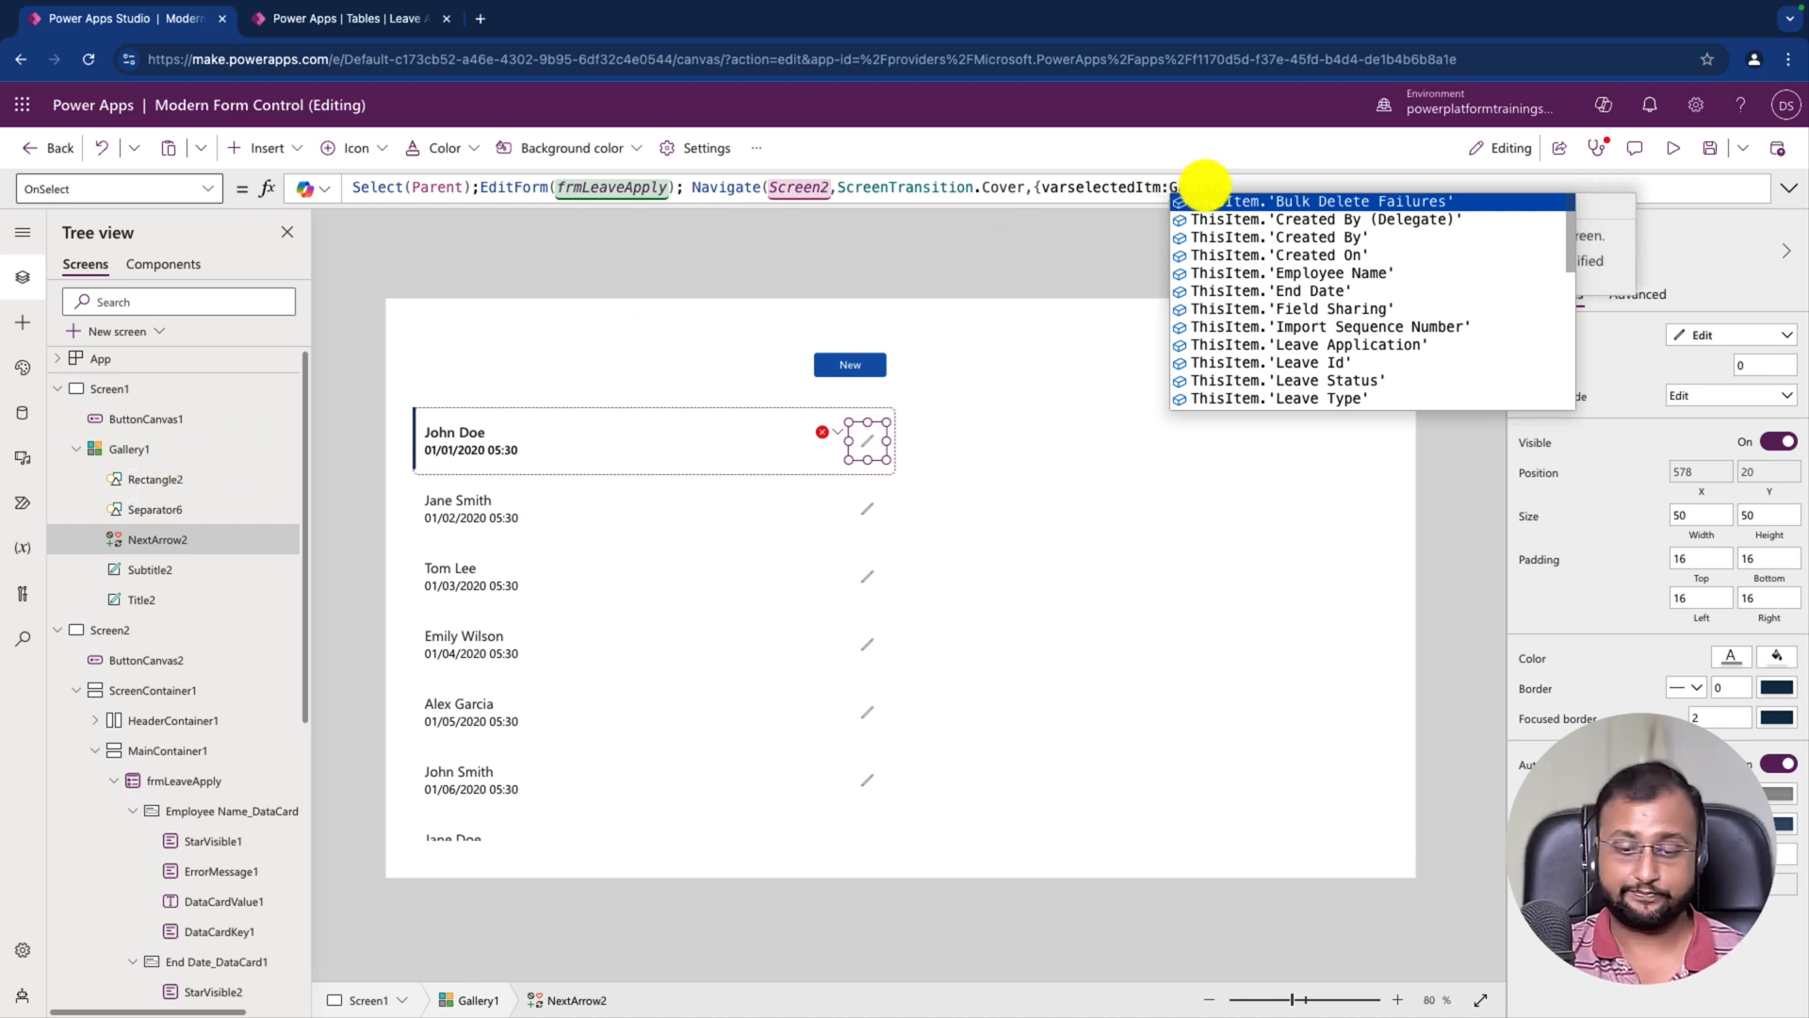
text(allery1.Selected)
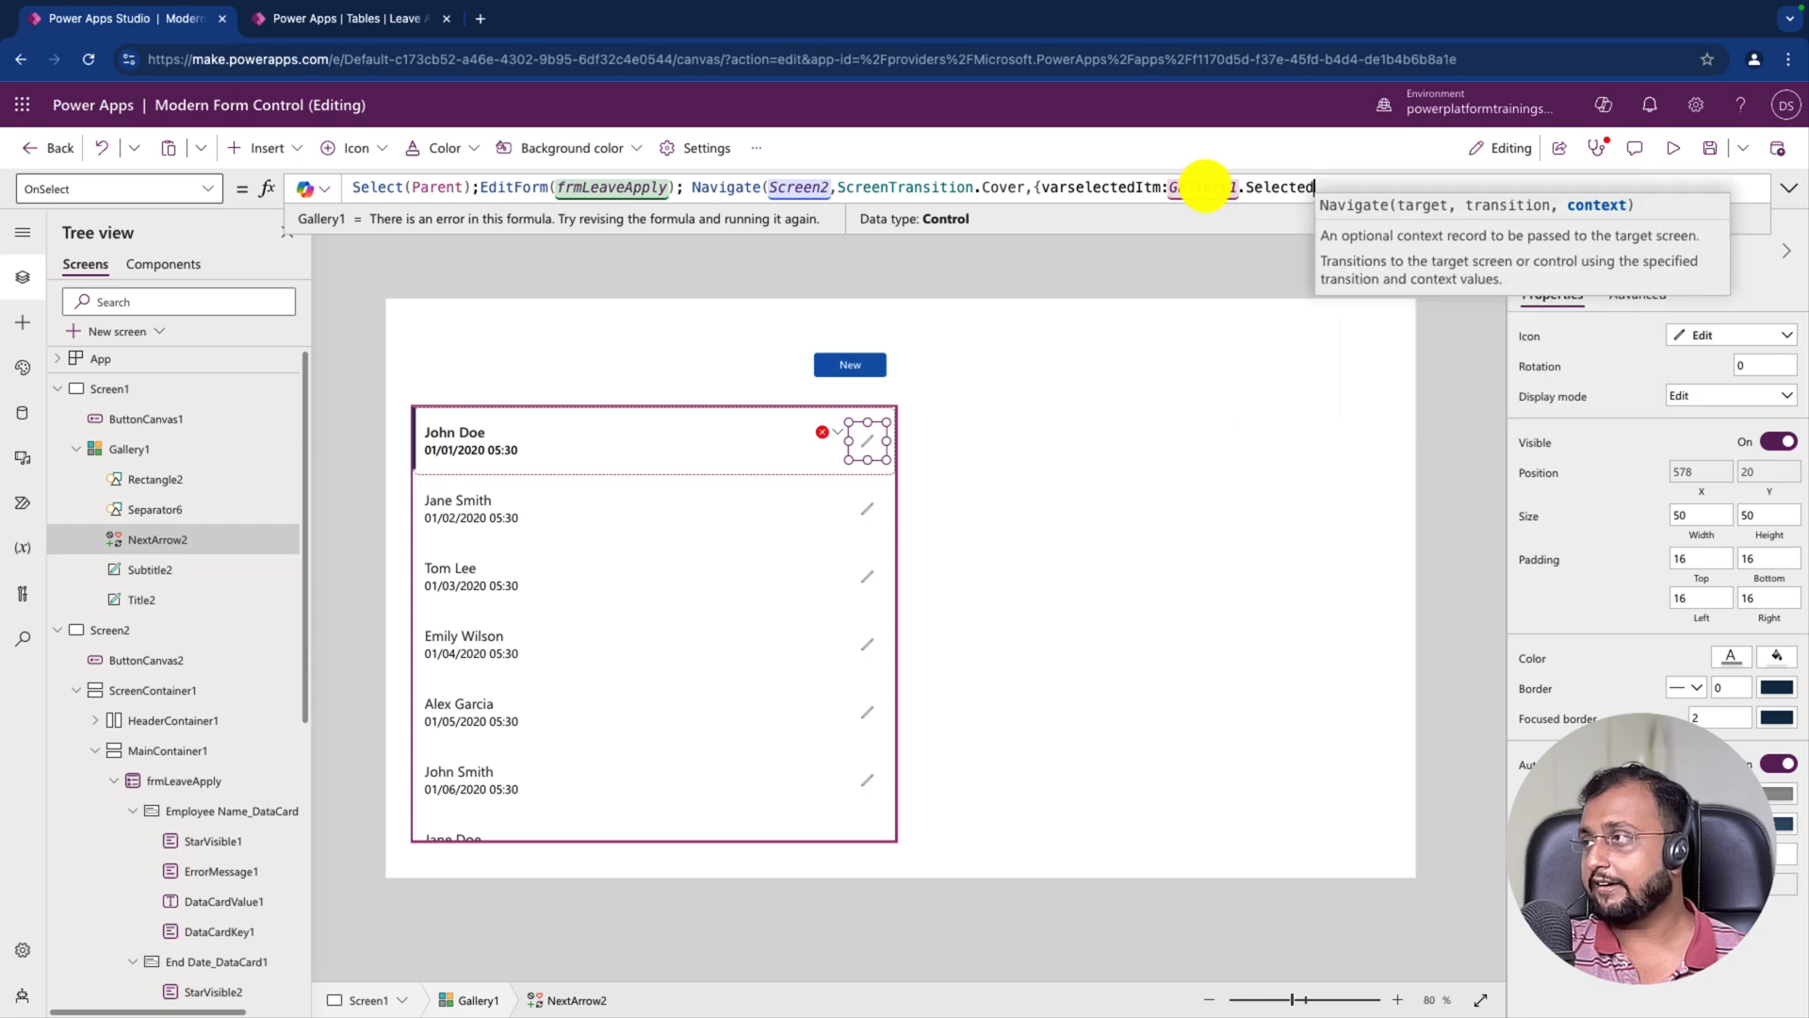
text(}))
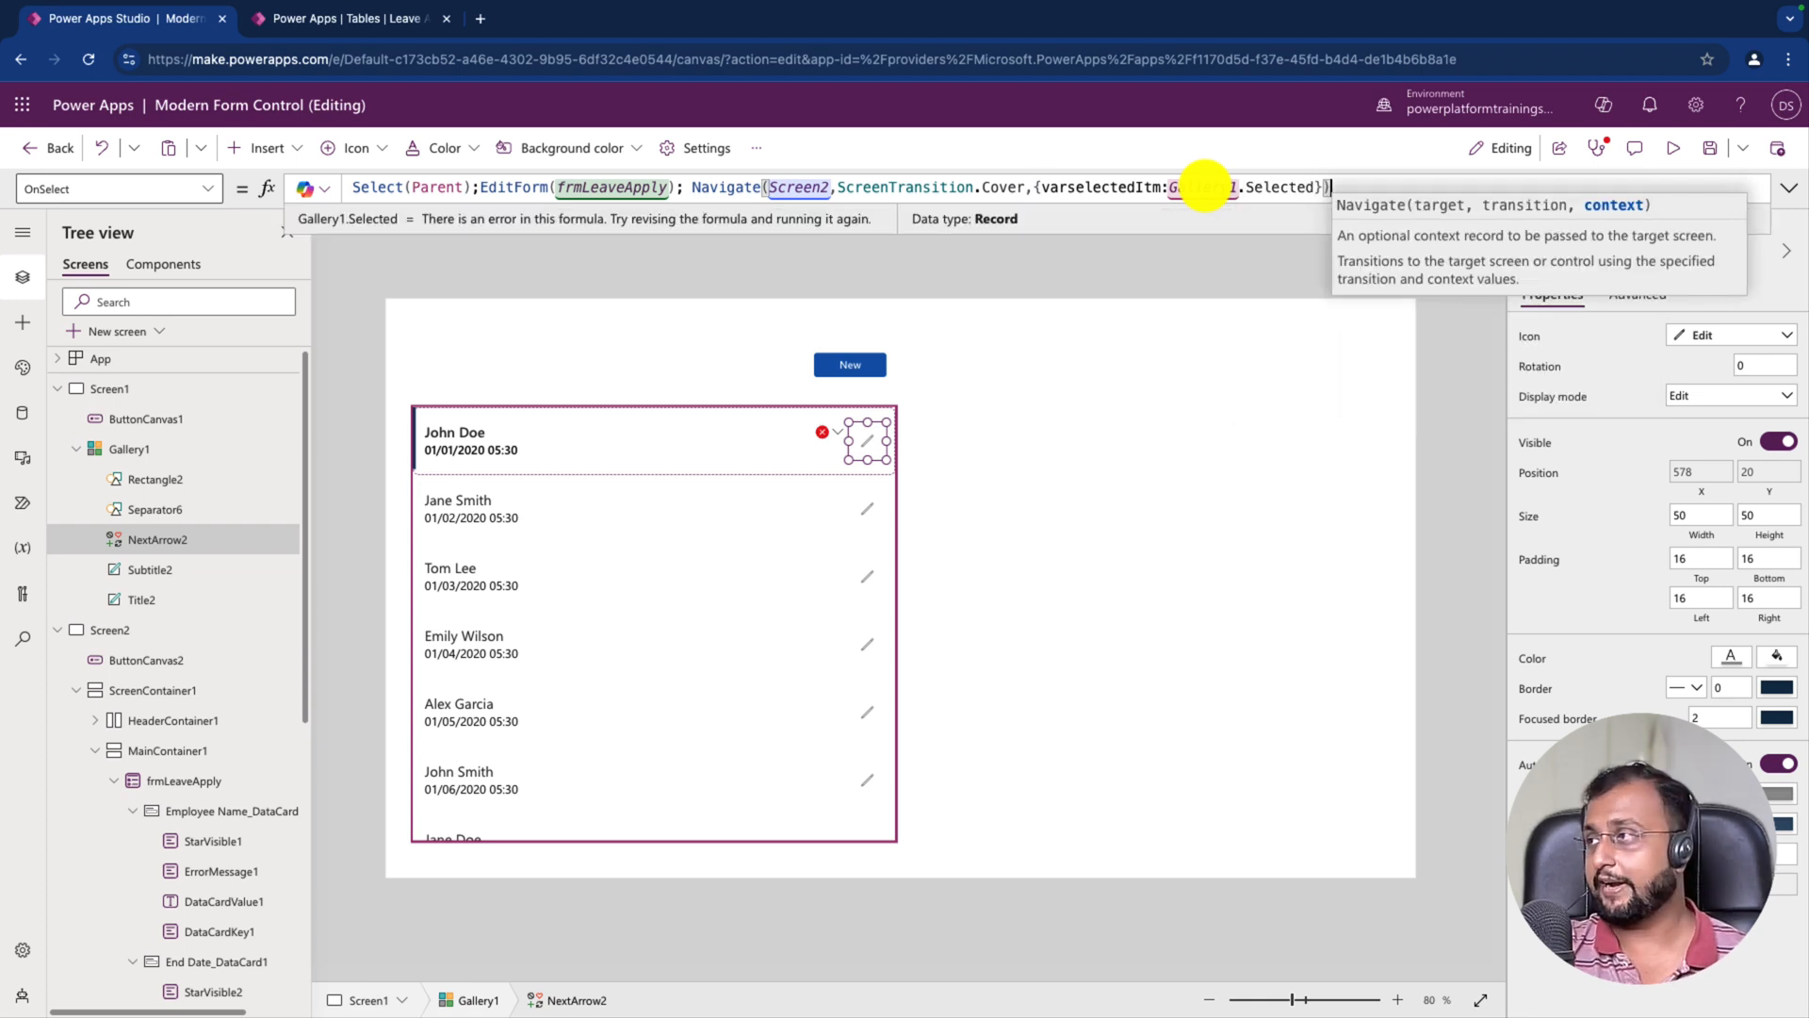
text(l)
key(BackSpace)
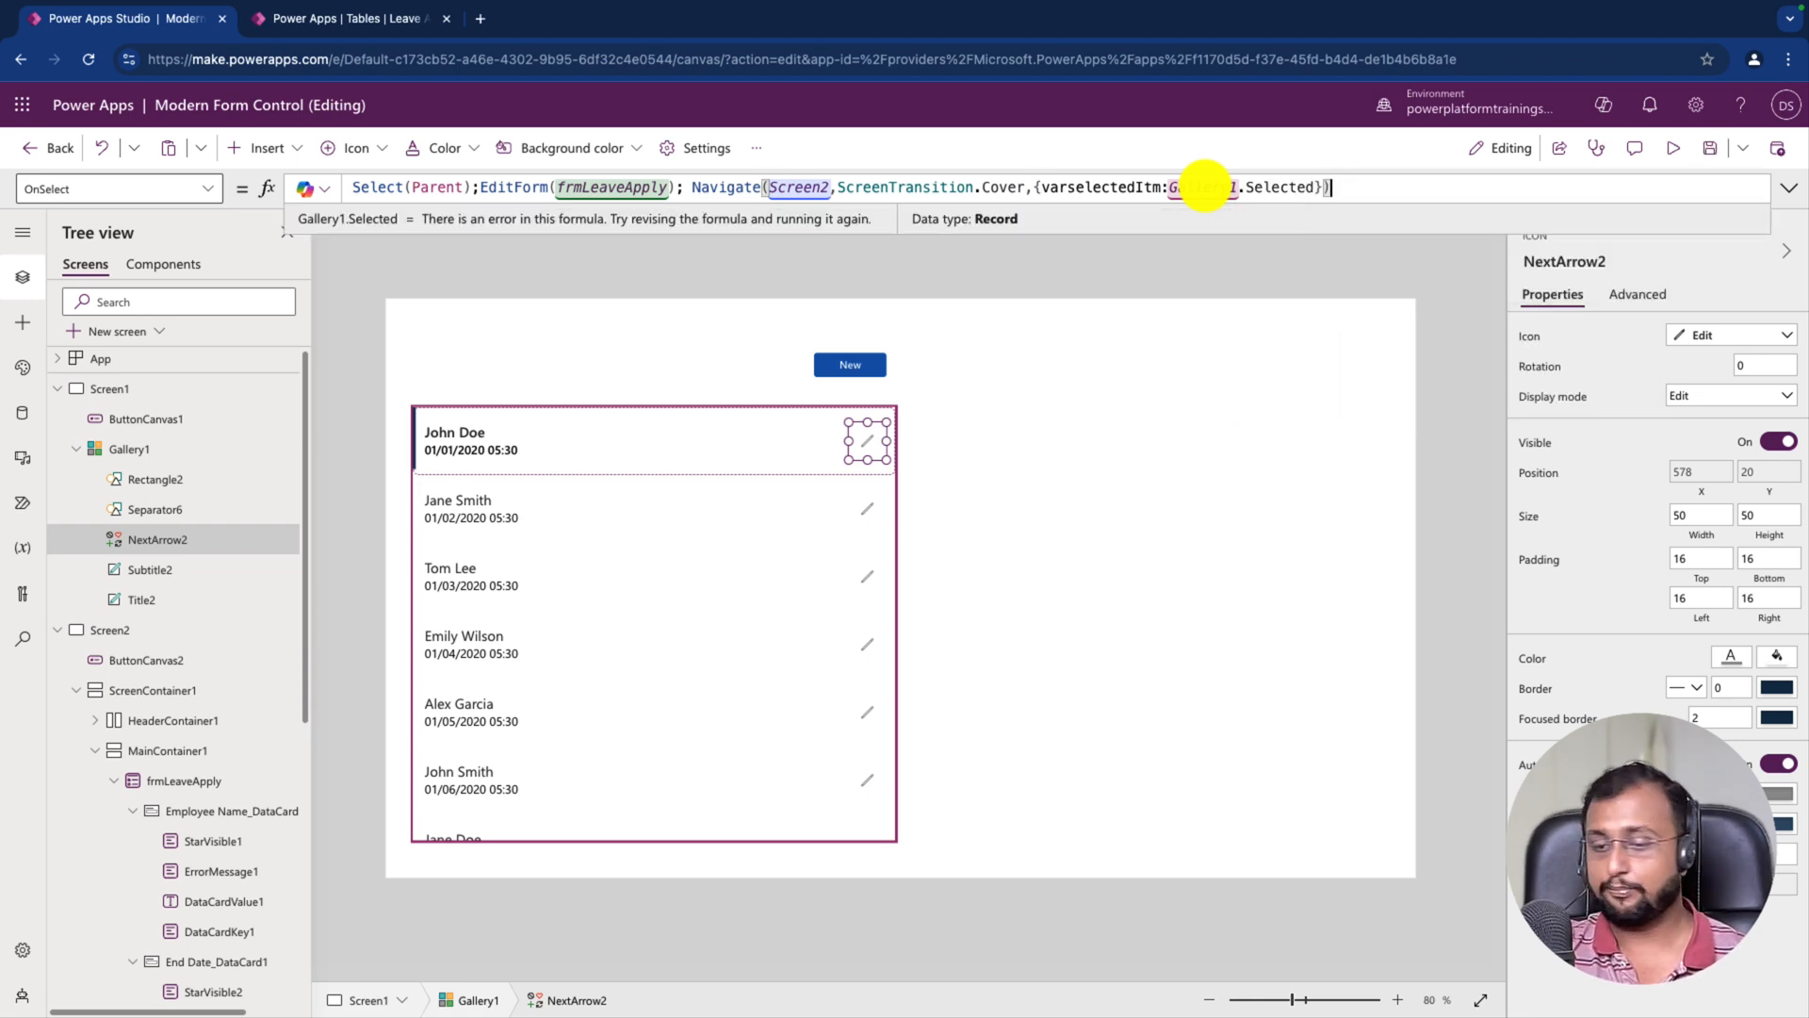
text(;)
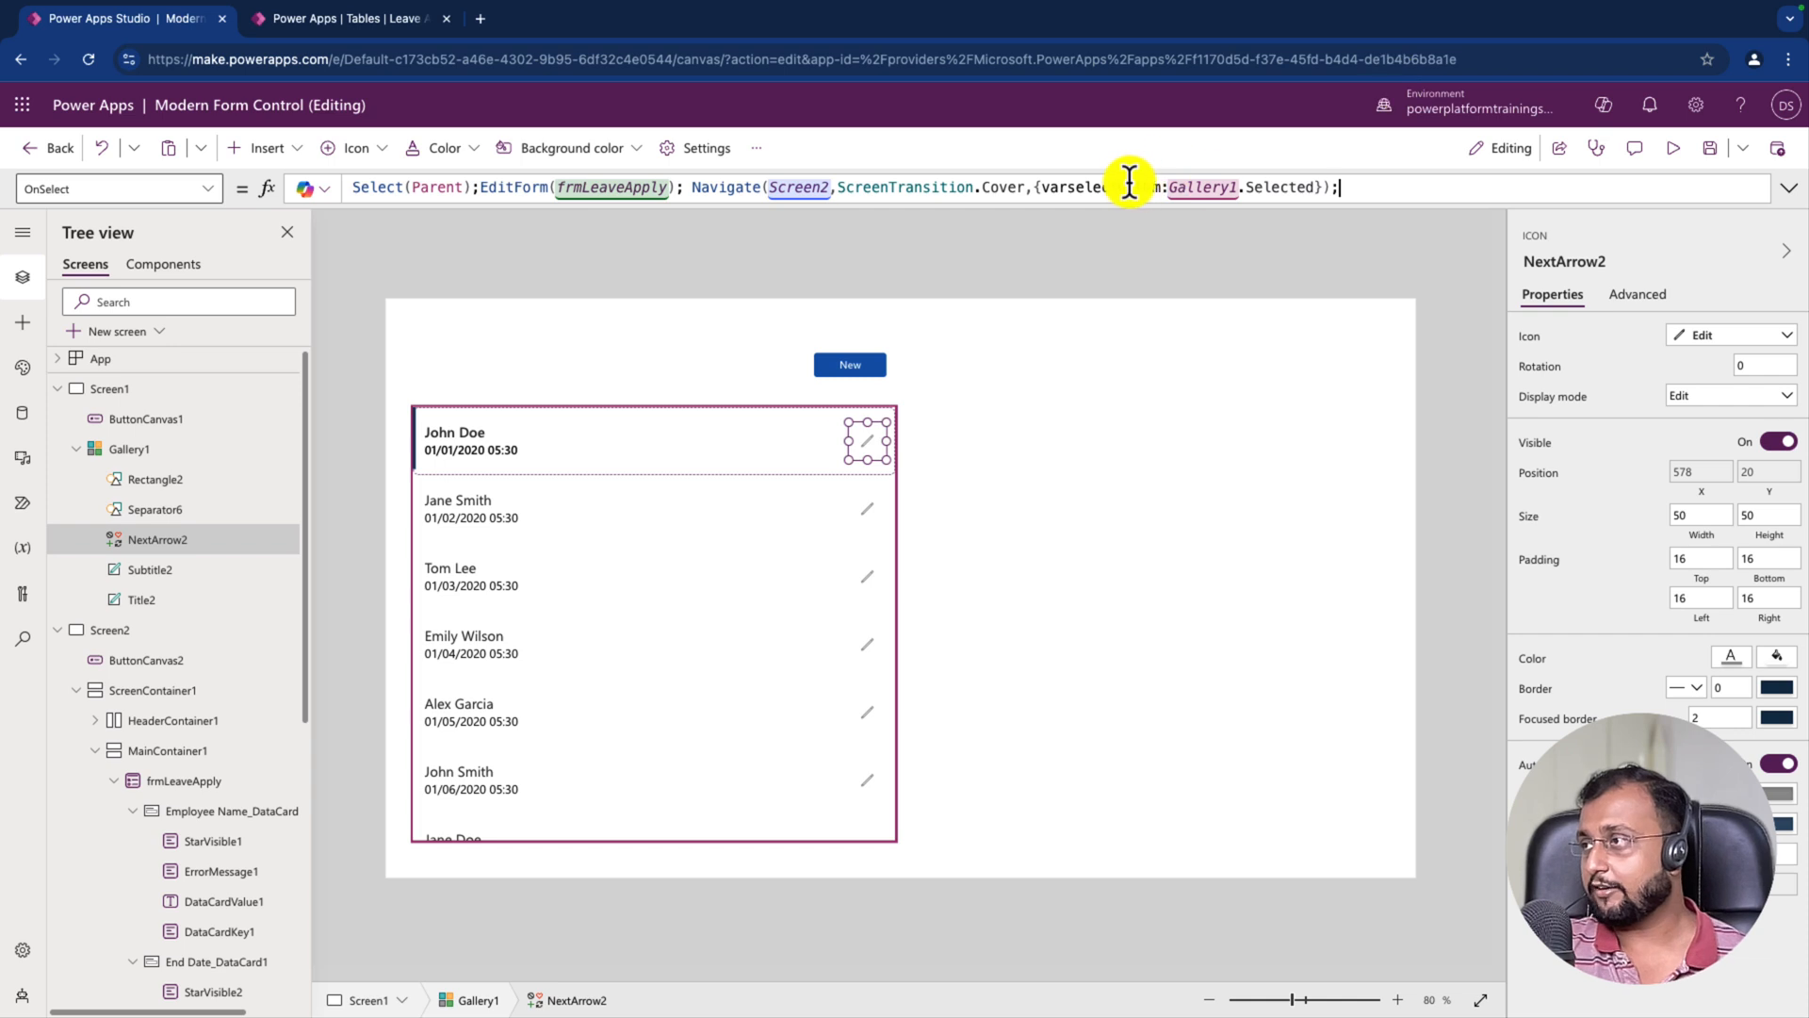
drag(1042, 188, 1162, 188)
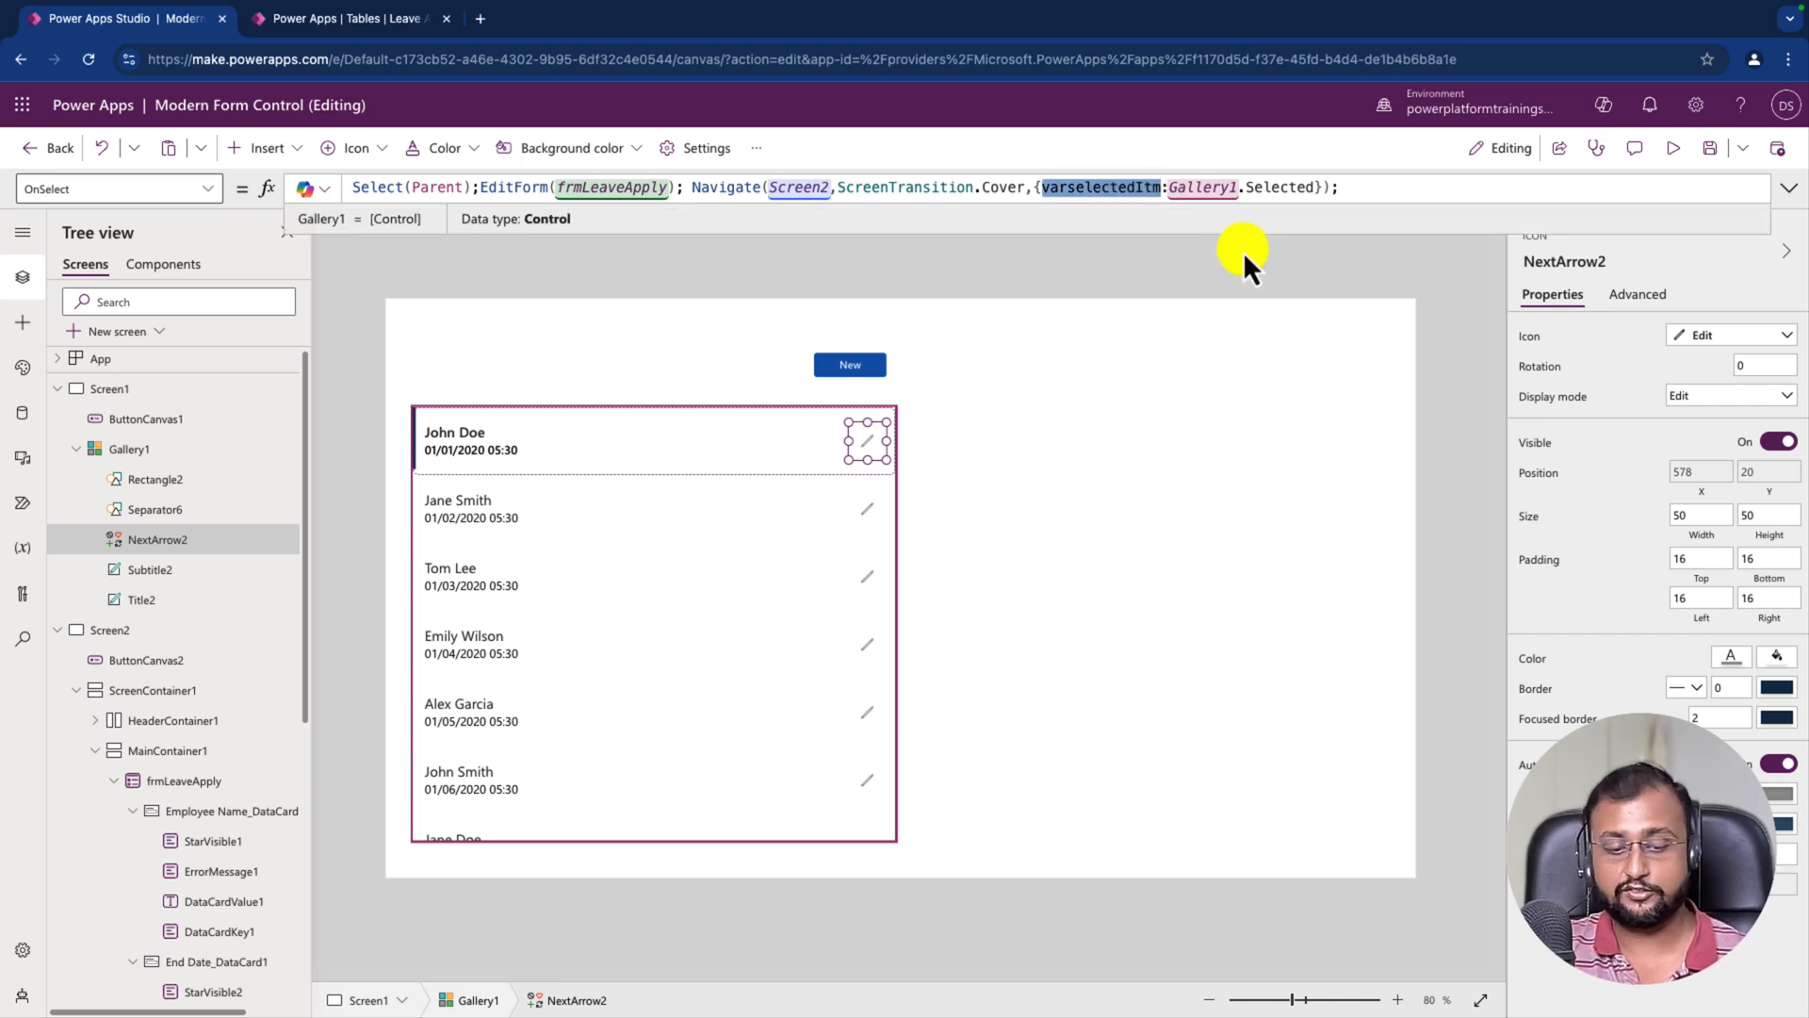
Step: Format NextArrow2's OnSelect formula into indented lines in an enlarged editor, then collapse it
click(1788, 187)
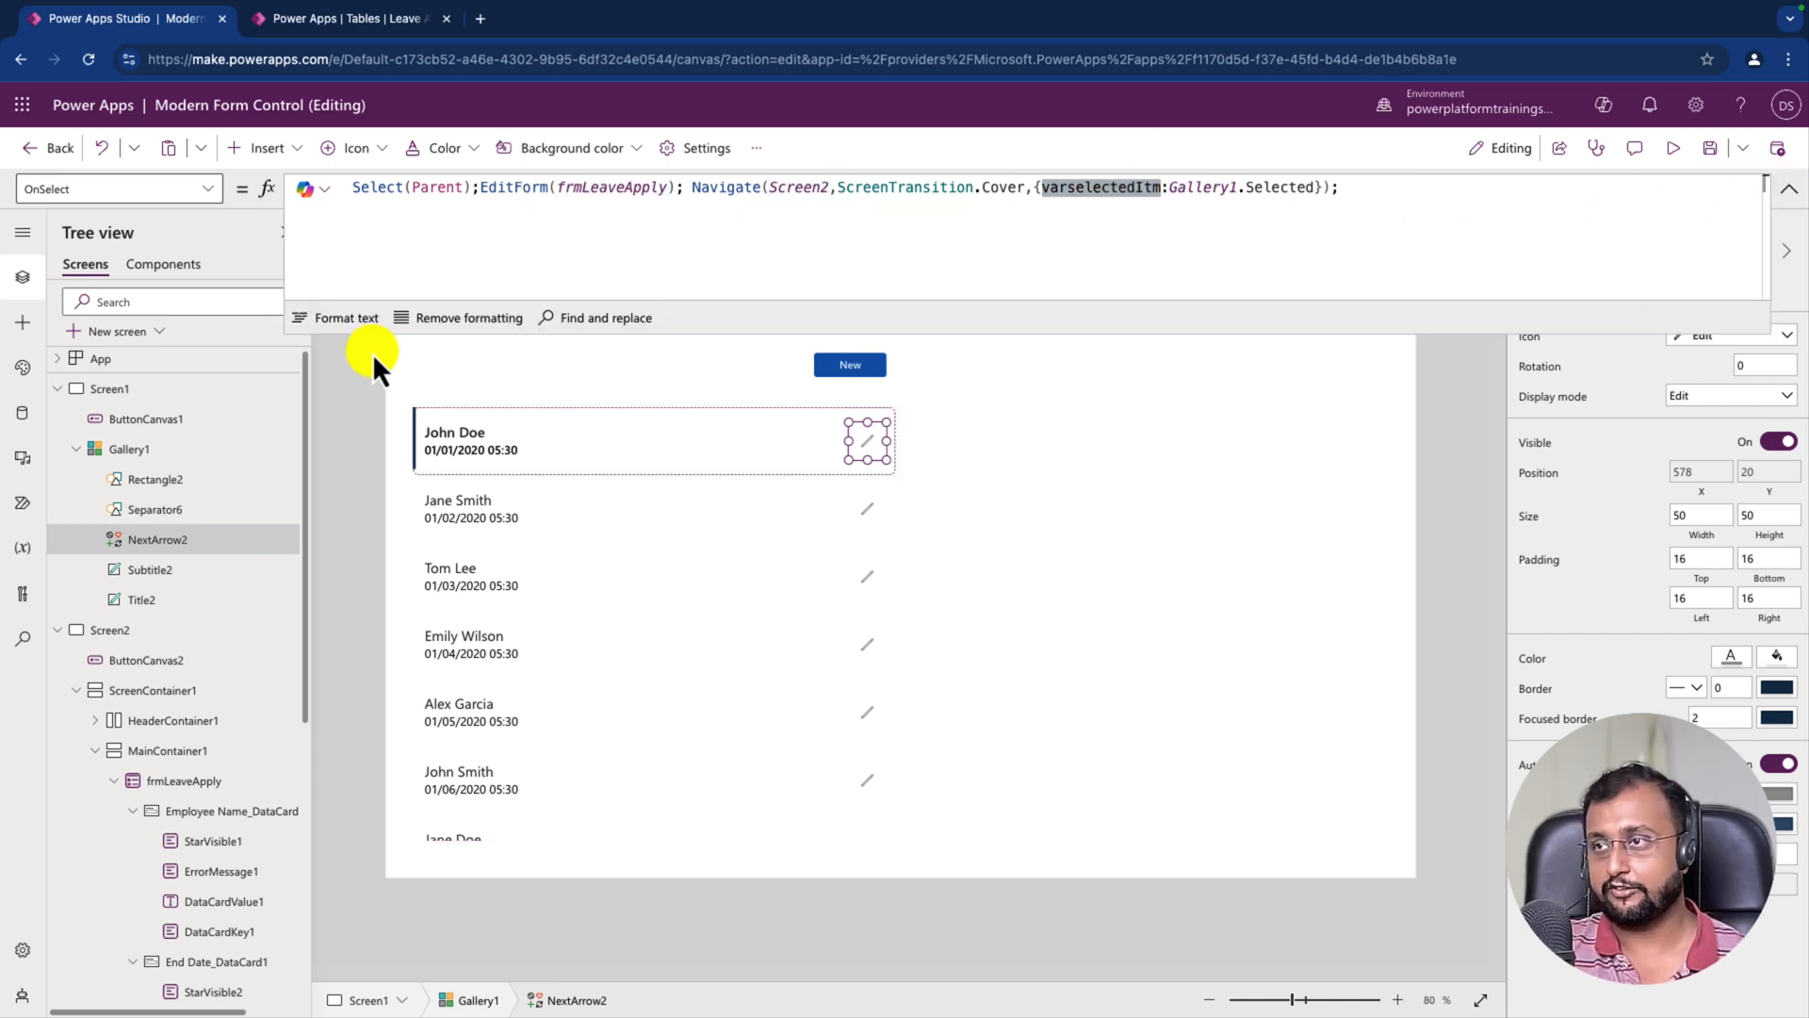
click(373, 325)
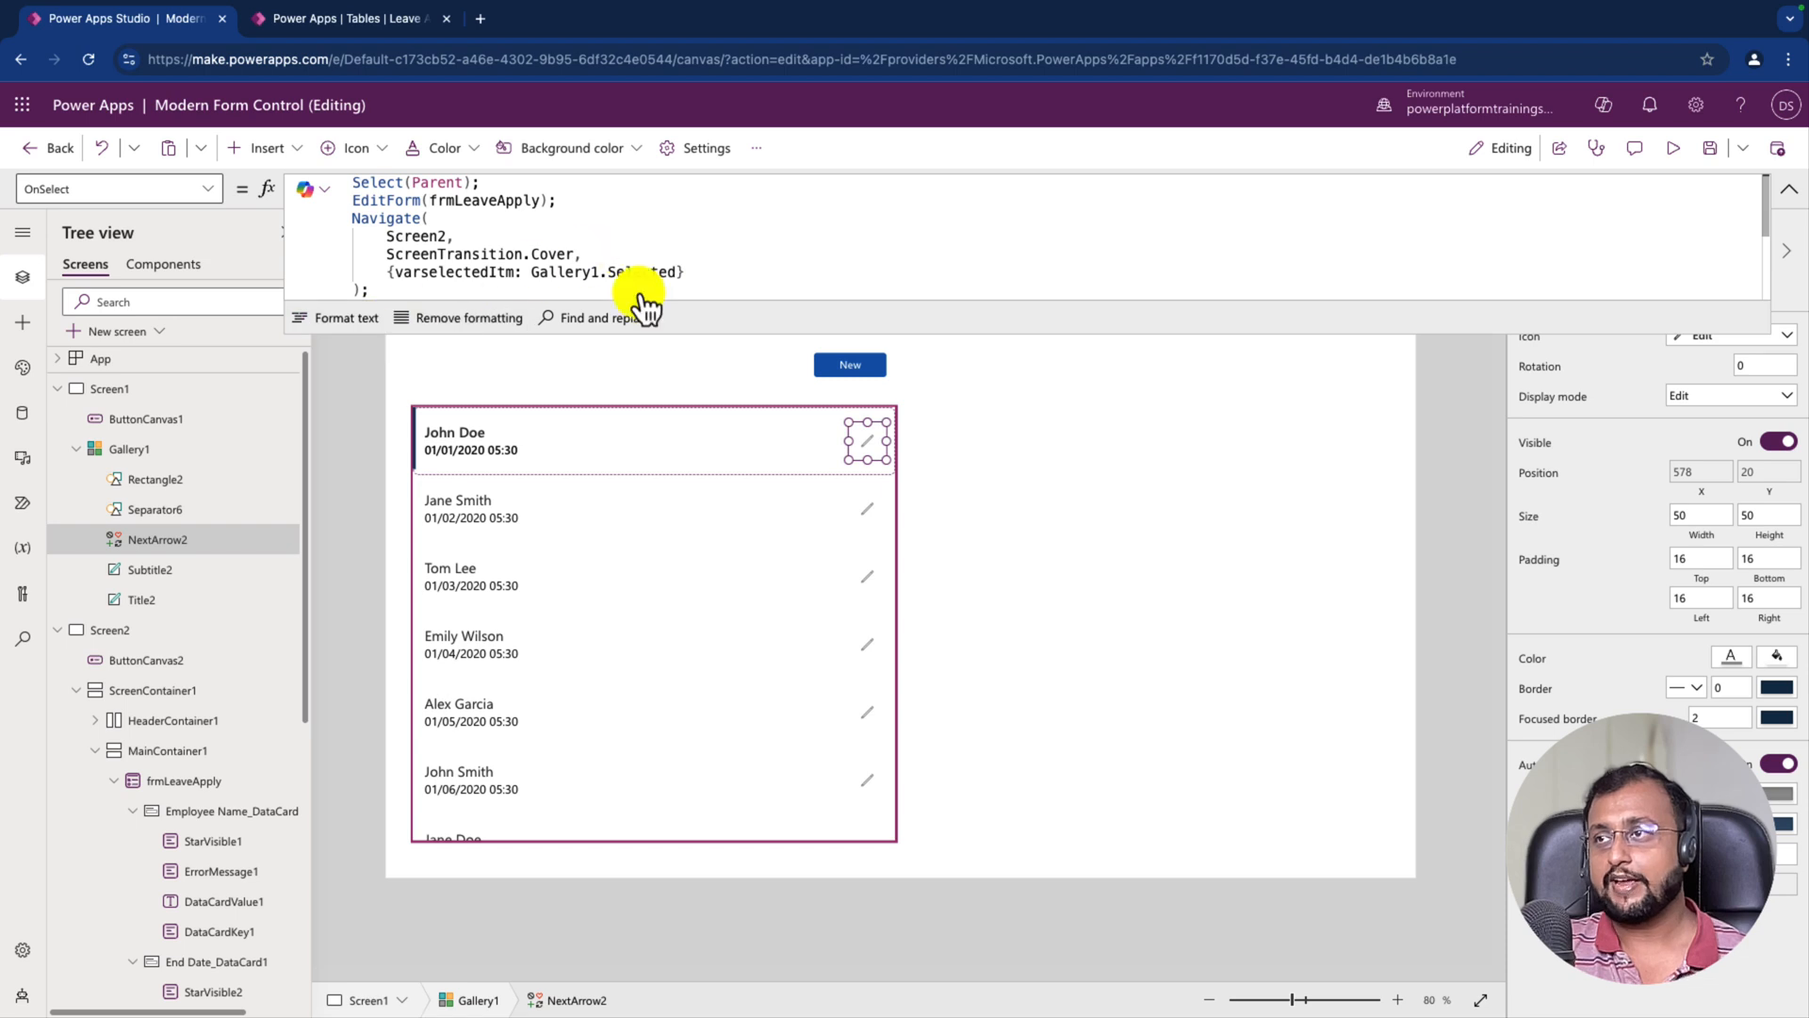
drag(650, 334, 644, 456)
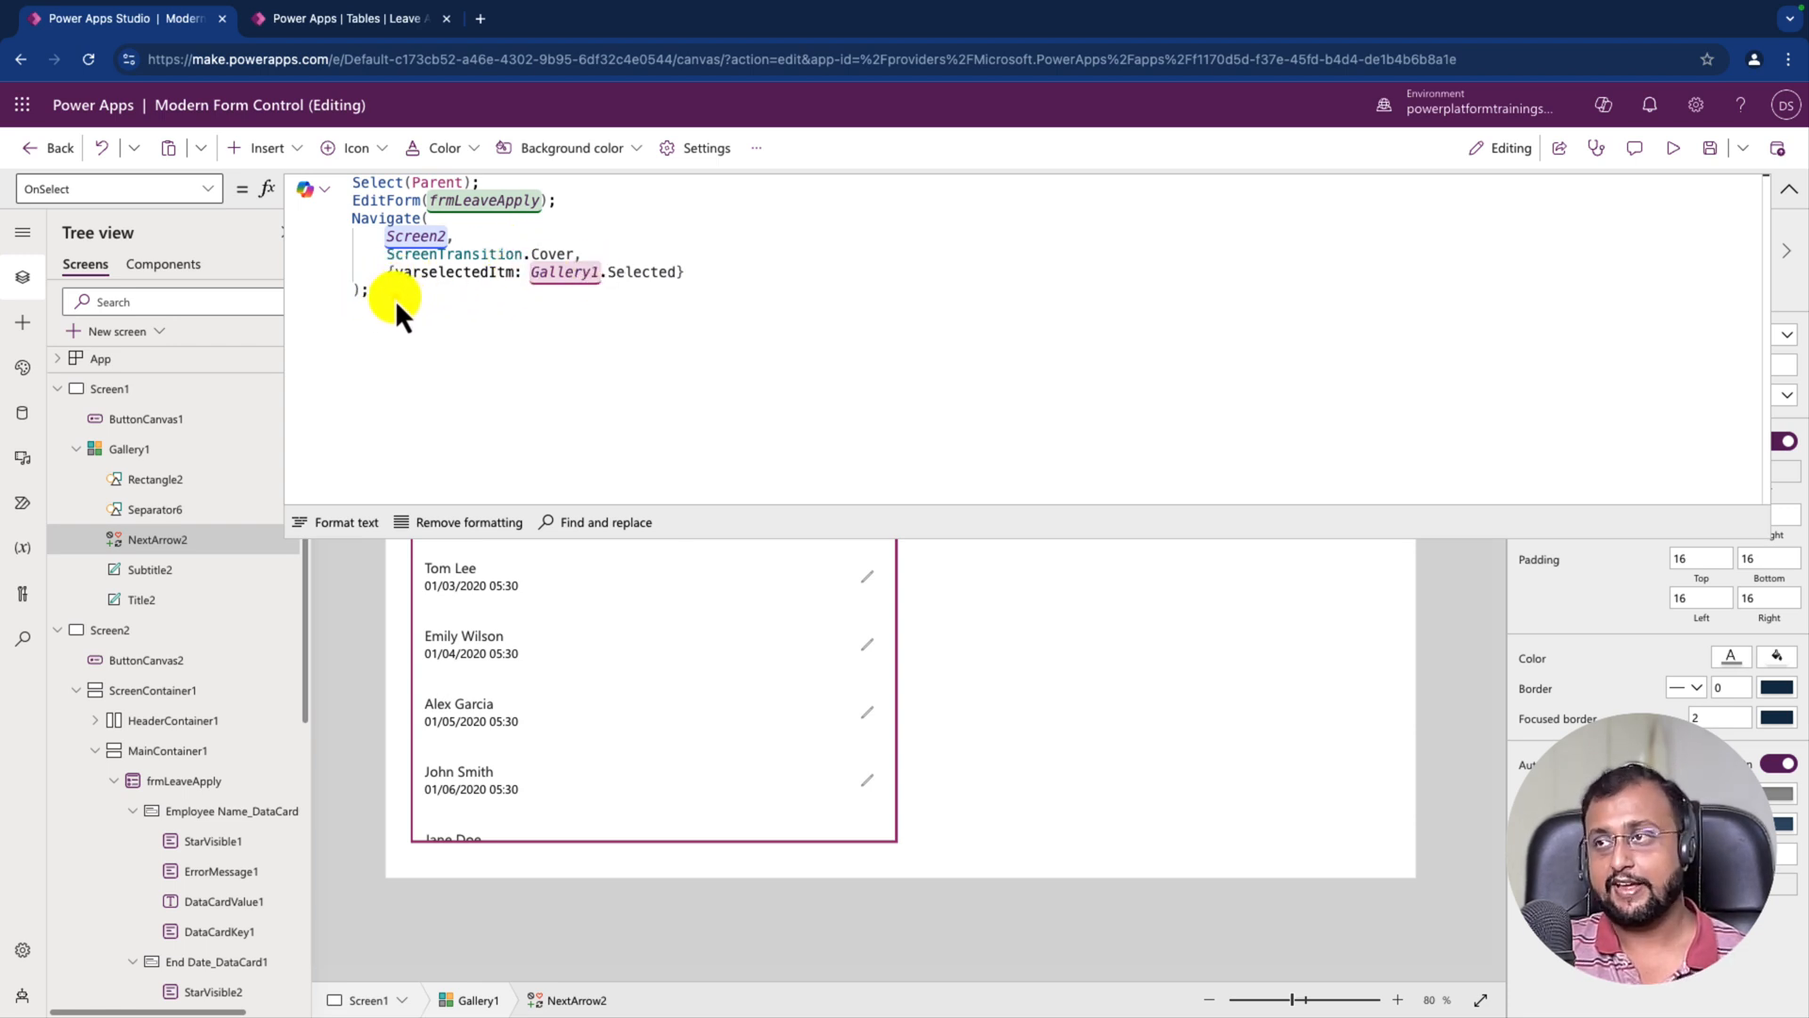
mouse_move(394, 298)
mouse_down()
mouse_move(712, 308)
mouse_move(546, 256)
mouse_move(368, 281)
mouse_up()
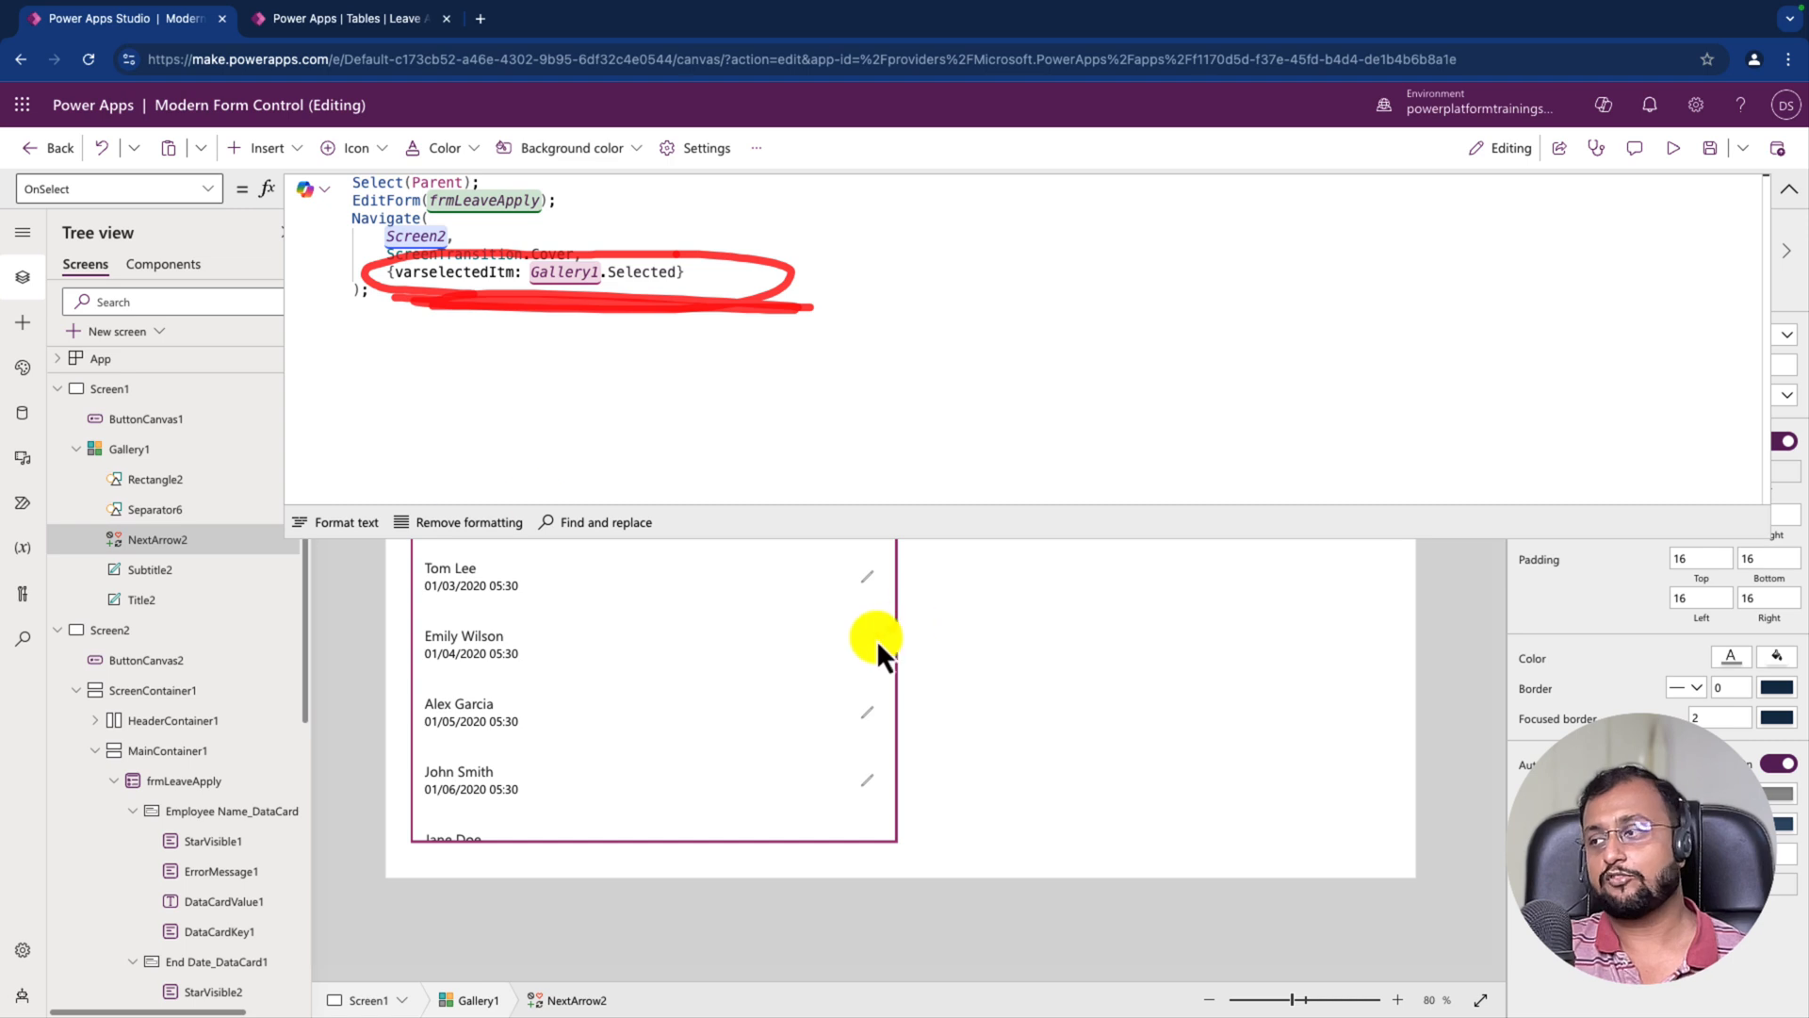
mouse_move(879, 630)
mouse_down()
mouse_move(1006, 627)
mouse_move(973, 653)
mouse_up()
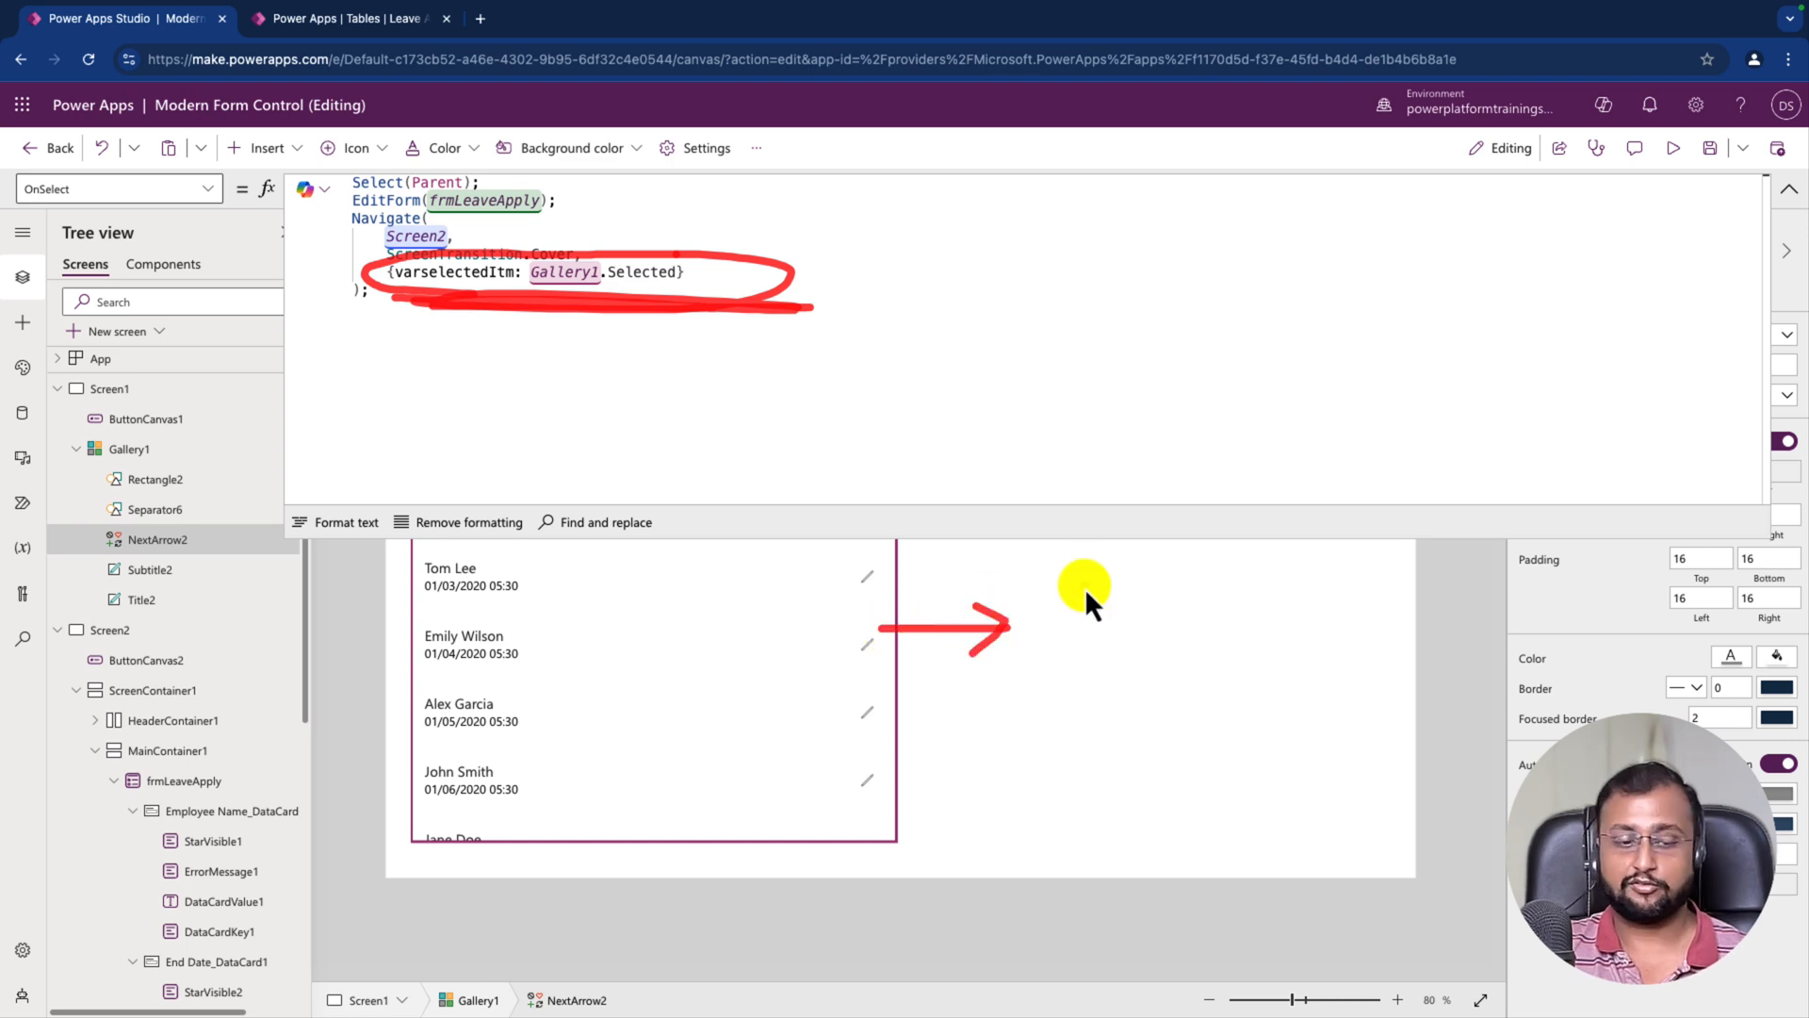
key(Escape)
click(1787, 215)
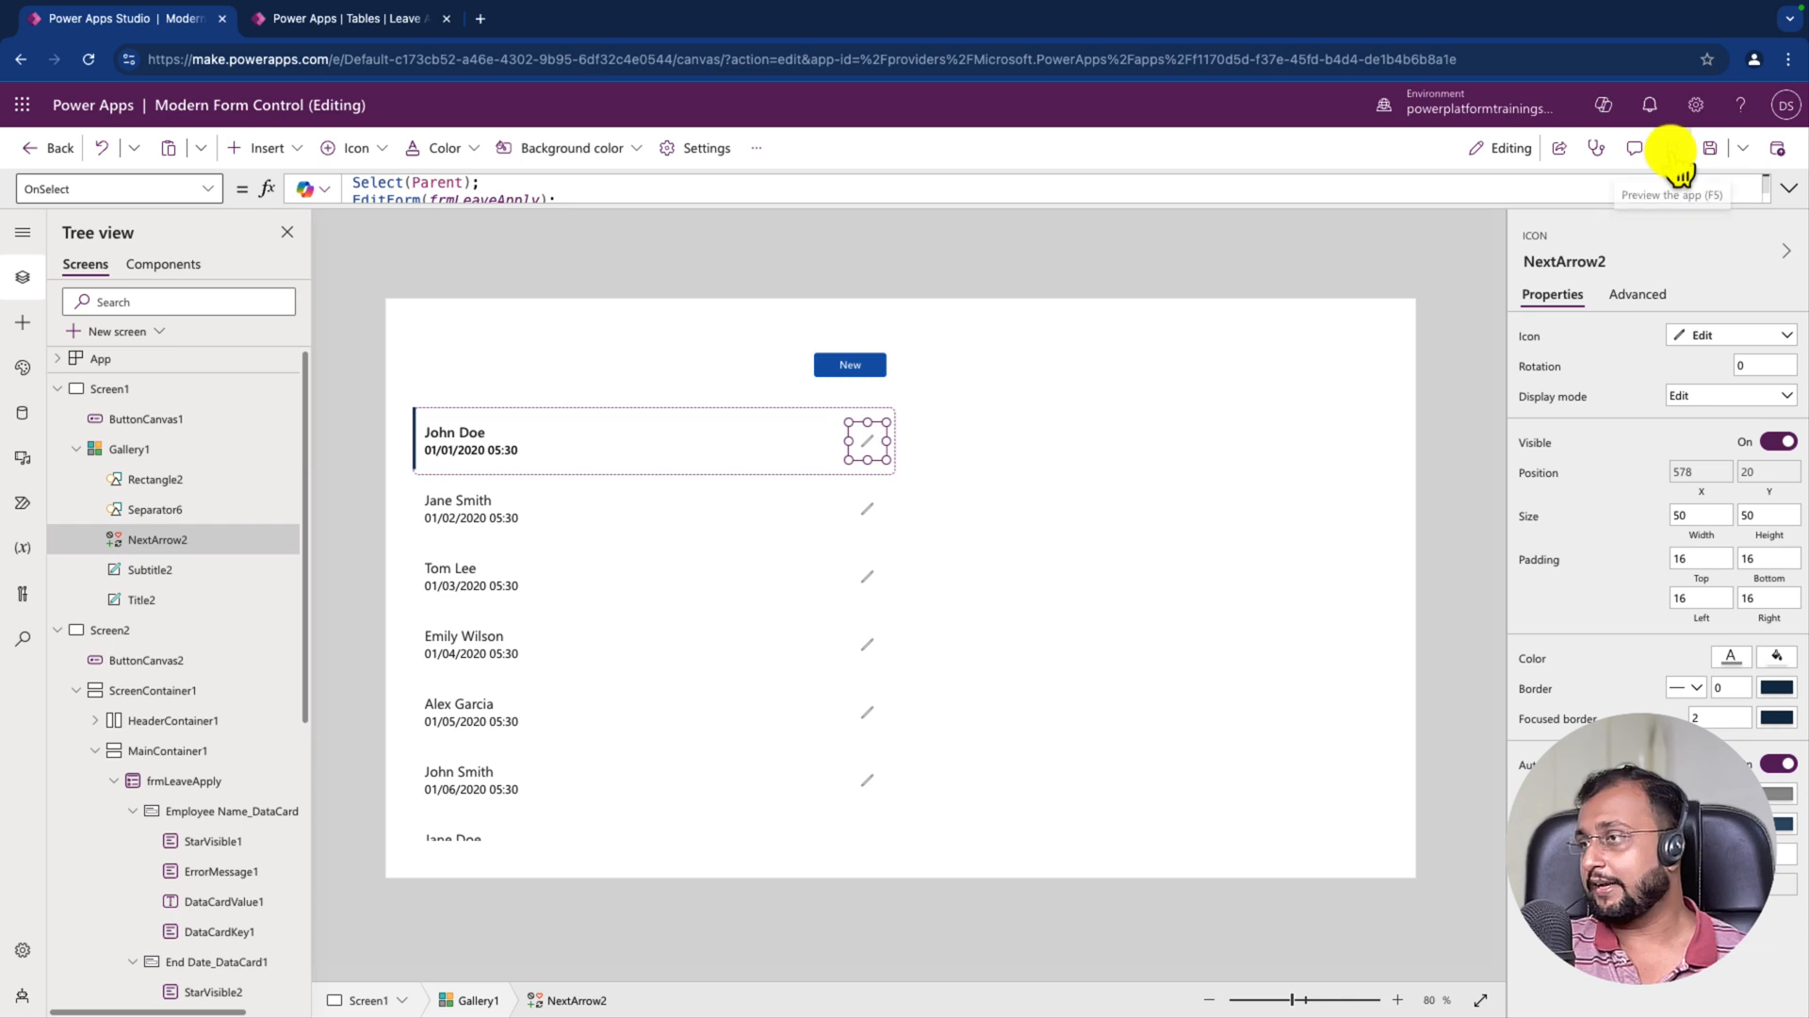
Step: Preview the app and edit the last Dhruvin record; the form shows 'No item to display'
click(1674, 149)
scroll(817, 563, down, 5)
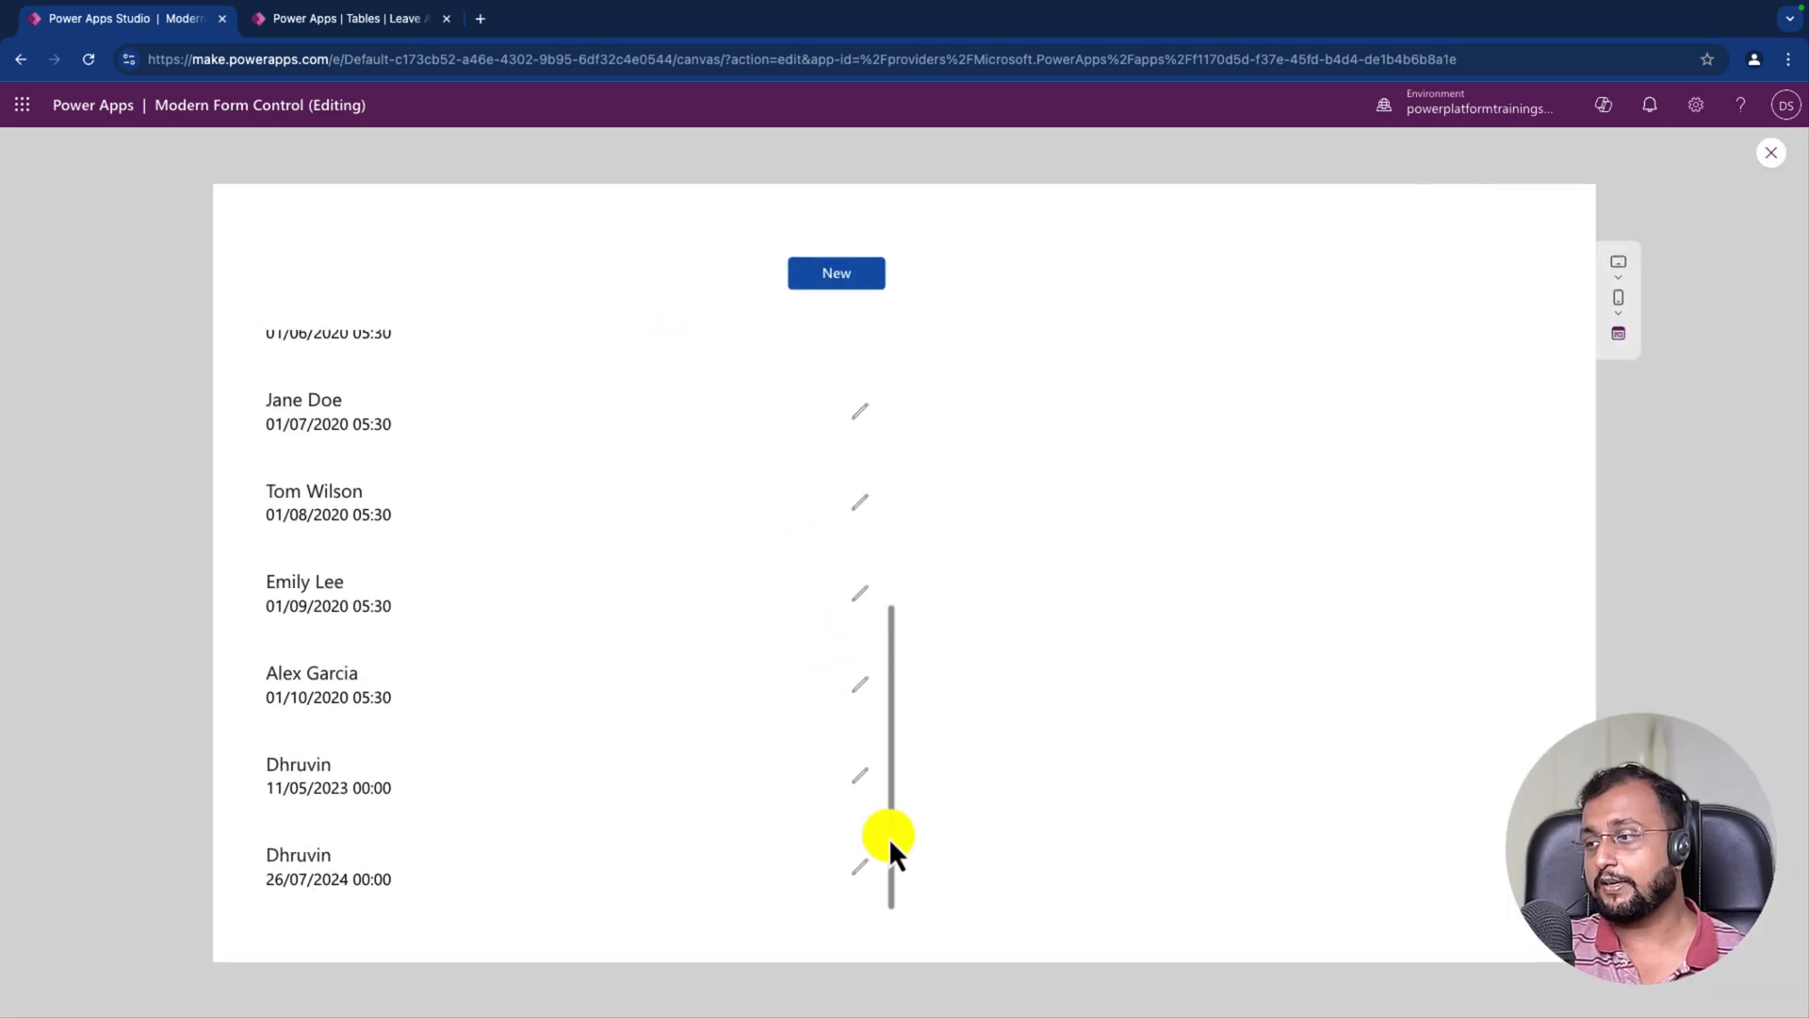
click(858, 871)
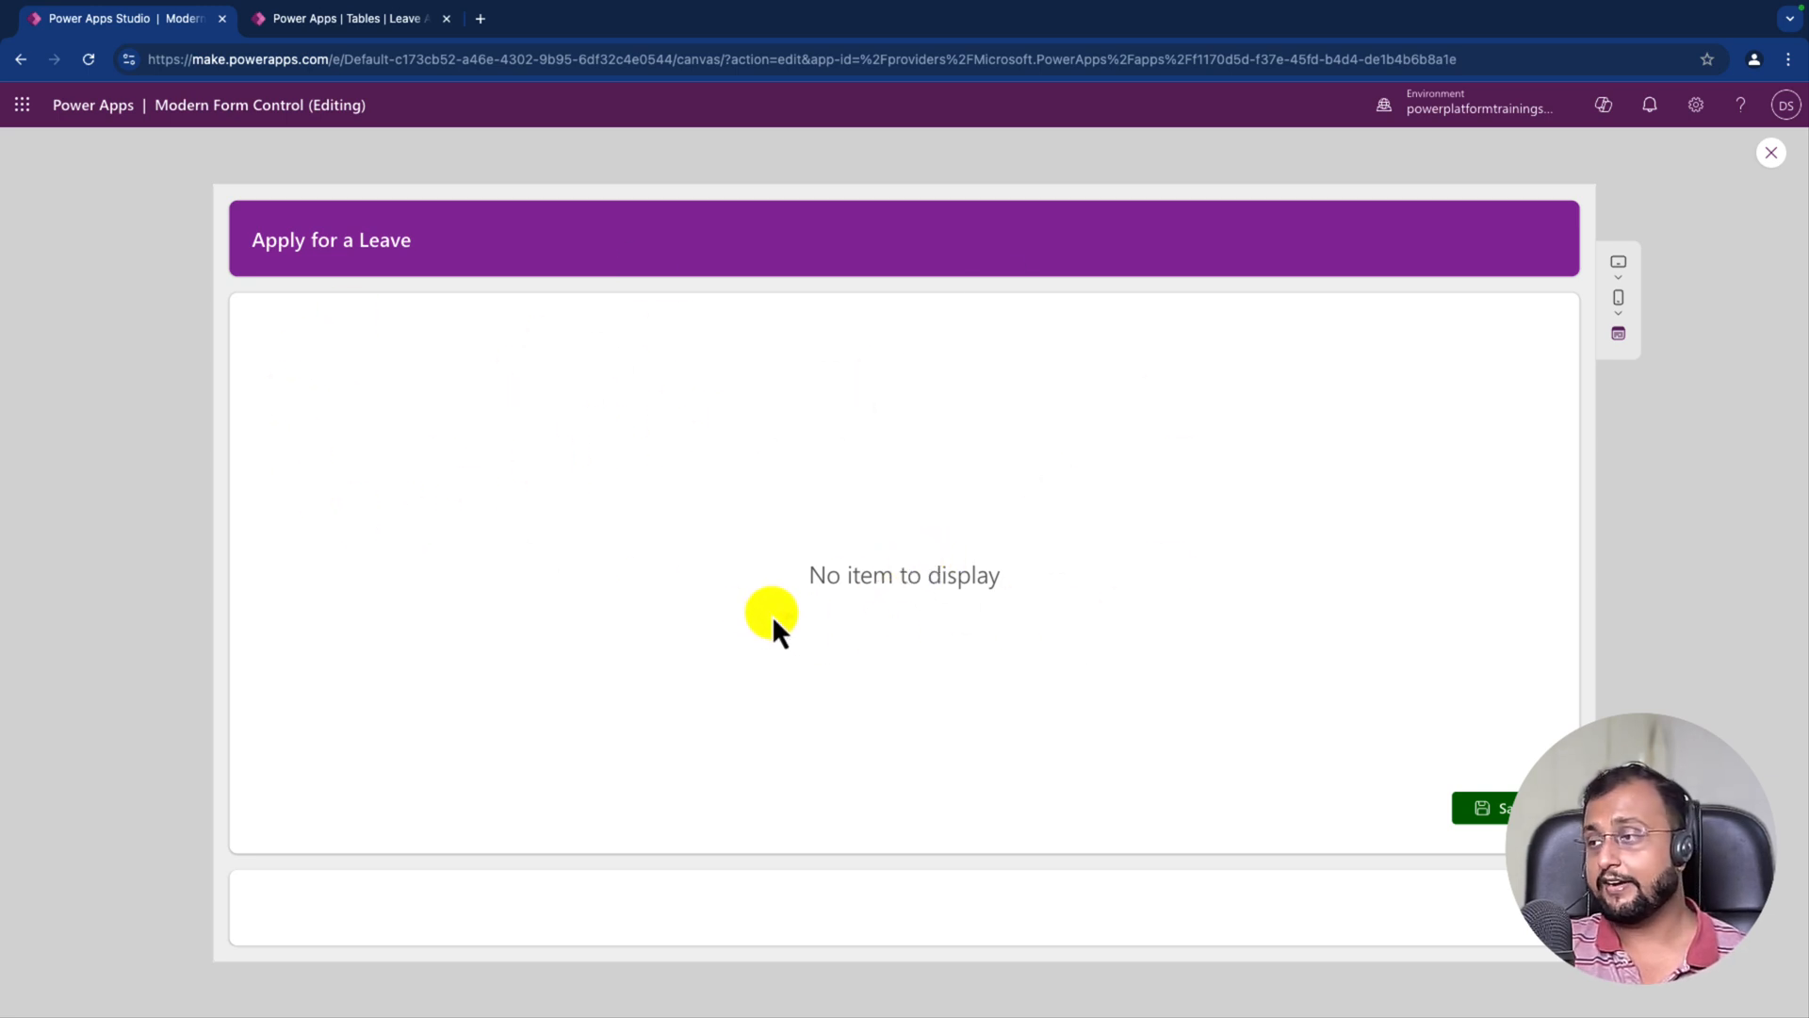
mouse_move(745, 611)
mouse_down()
mouse_move(952, 472)
mouse_move(582, 501)
mouse_move(545, 562)
mouse_up()
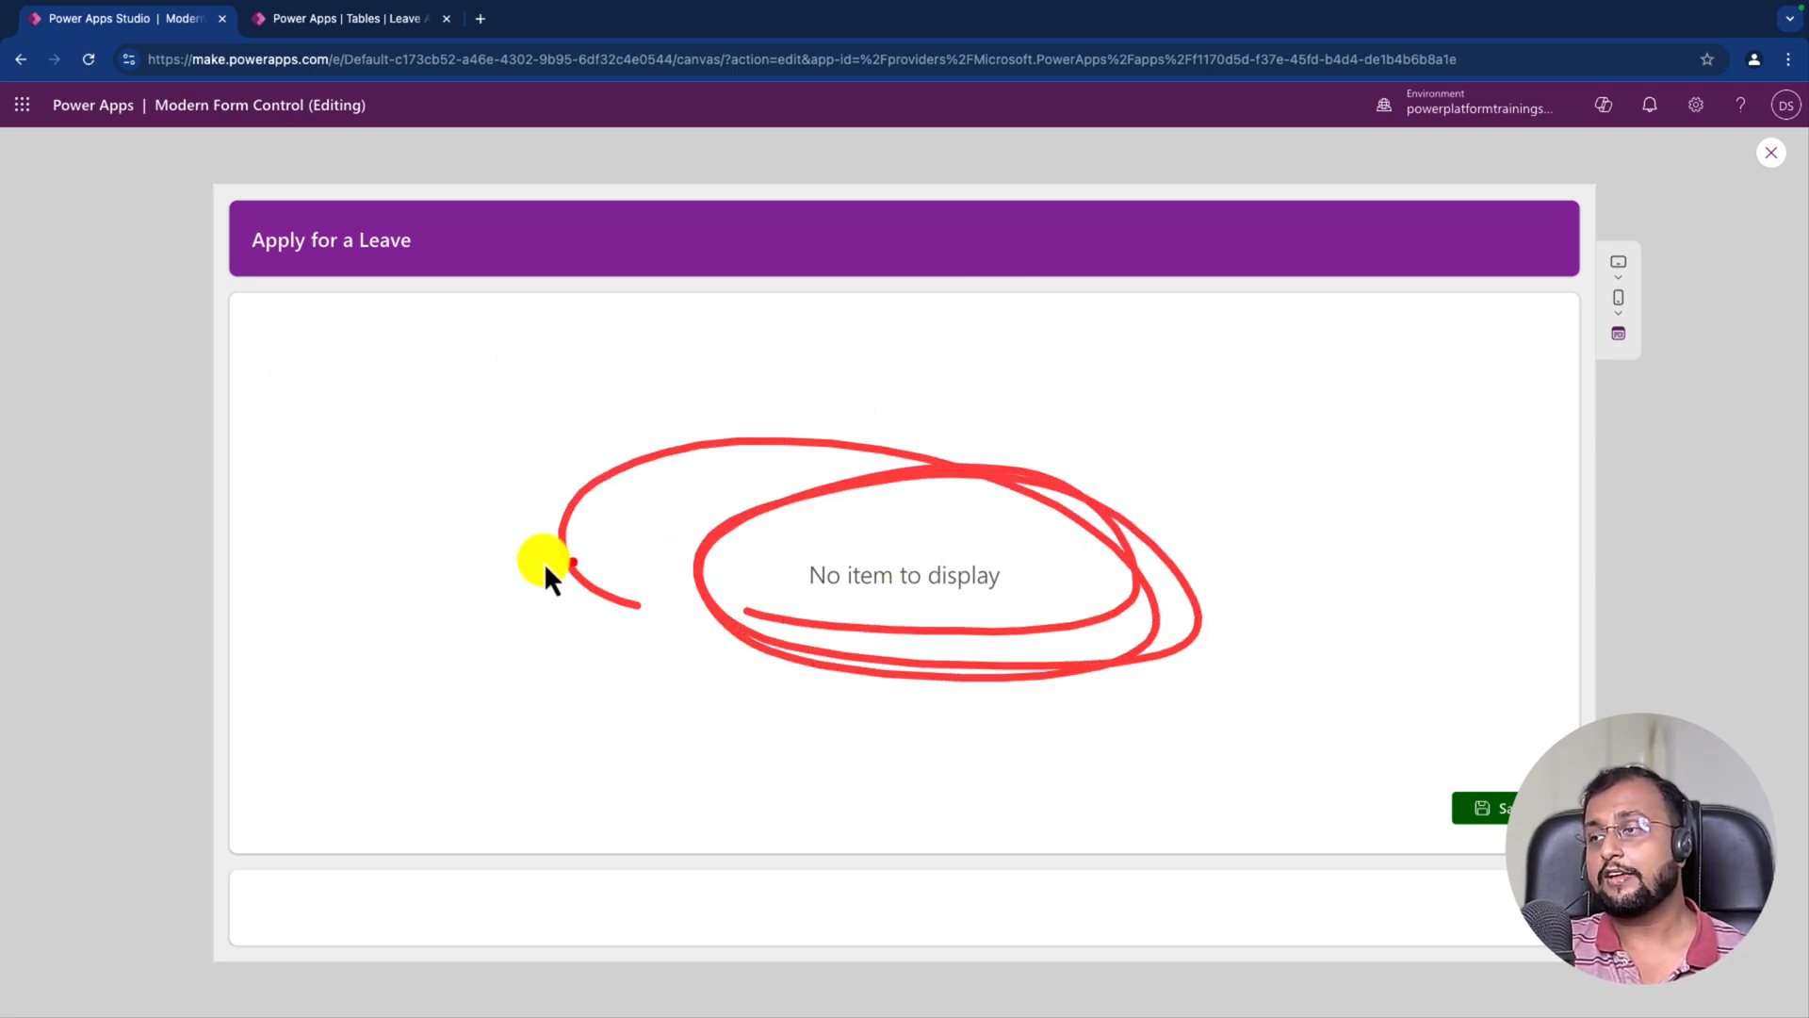
drag(339, 545, 543, 552)
drag(456, 508, 556, 542)
drag(556, 546, 437, 616)
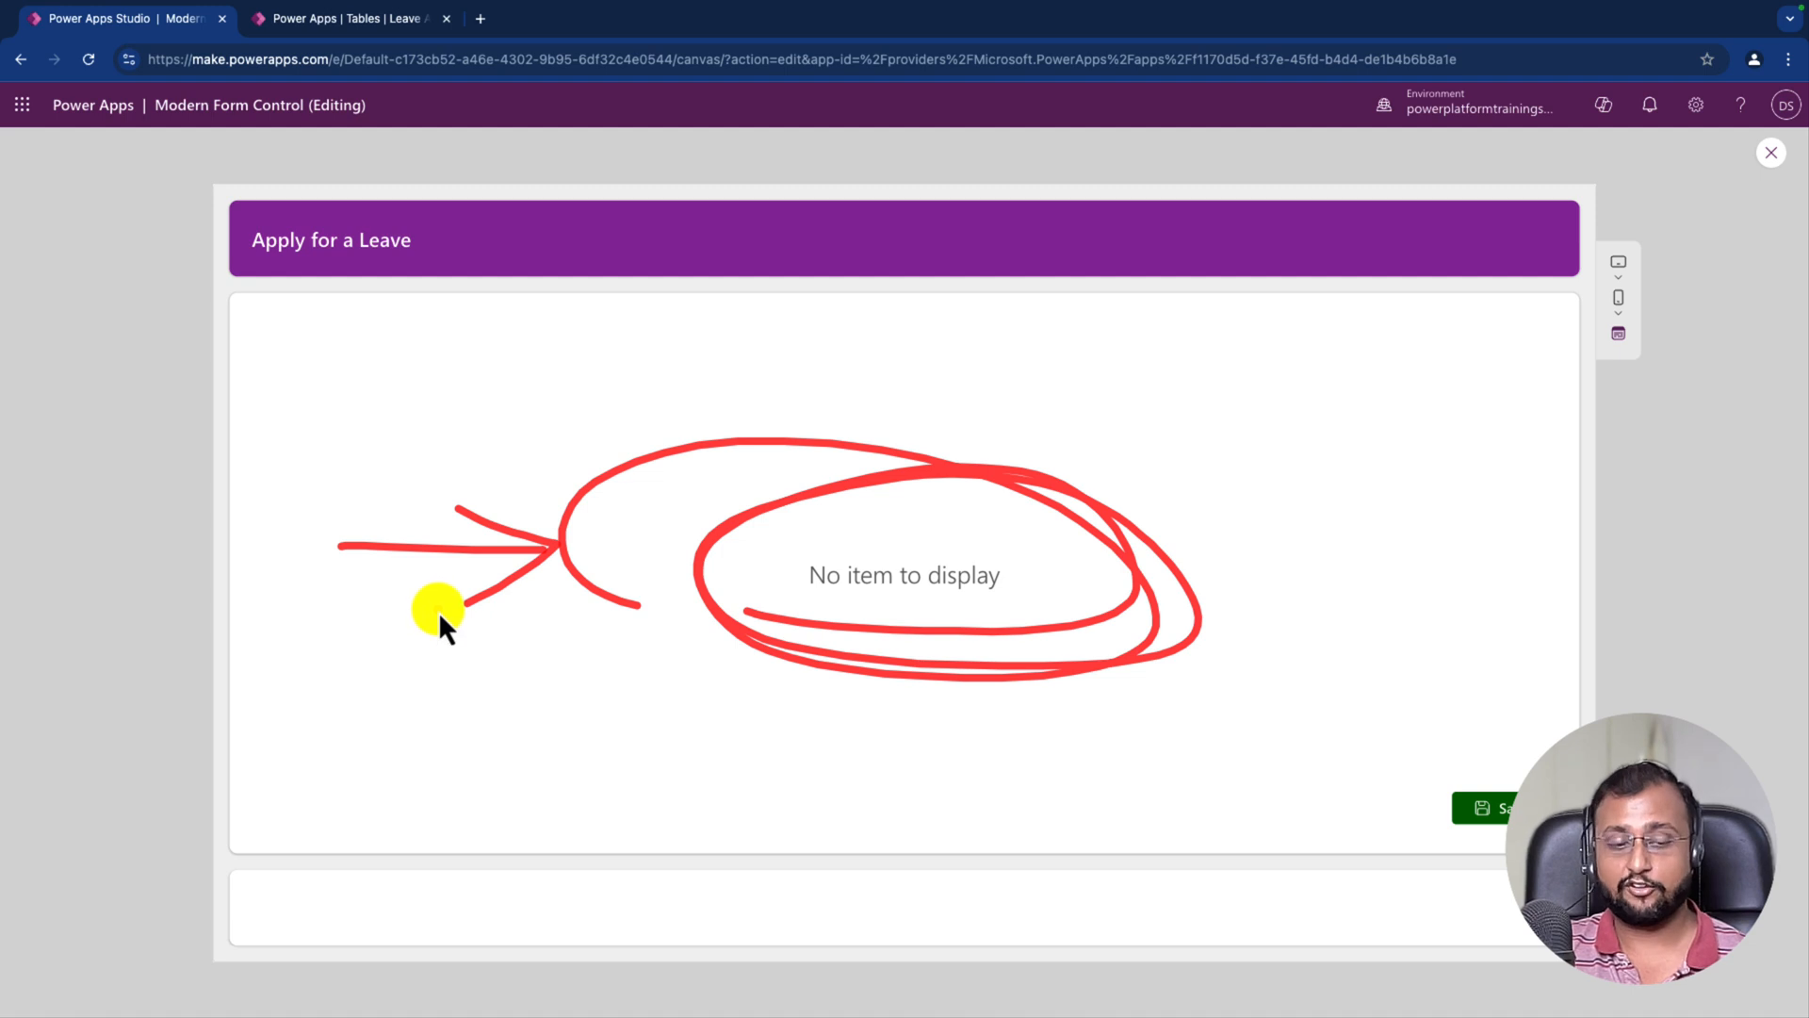
Step: Exit preview and set frmLeaveApply's Item property to varselectedItem
click(1776, 170)
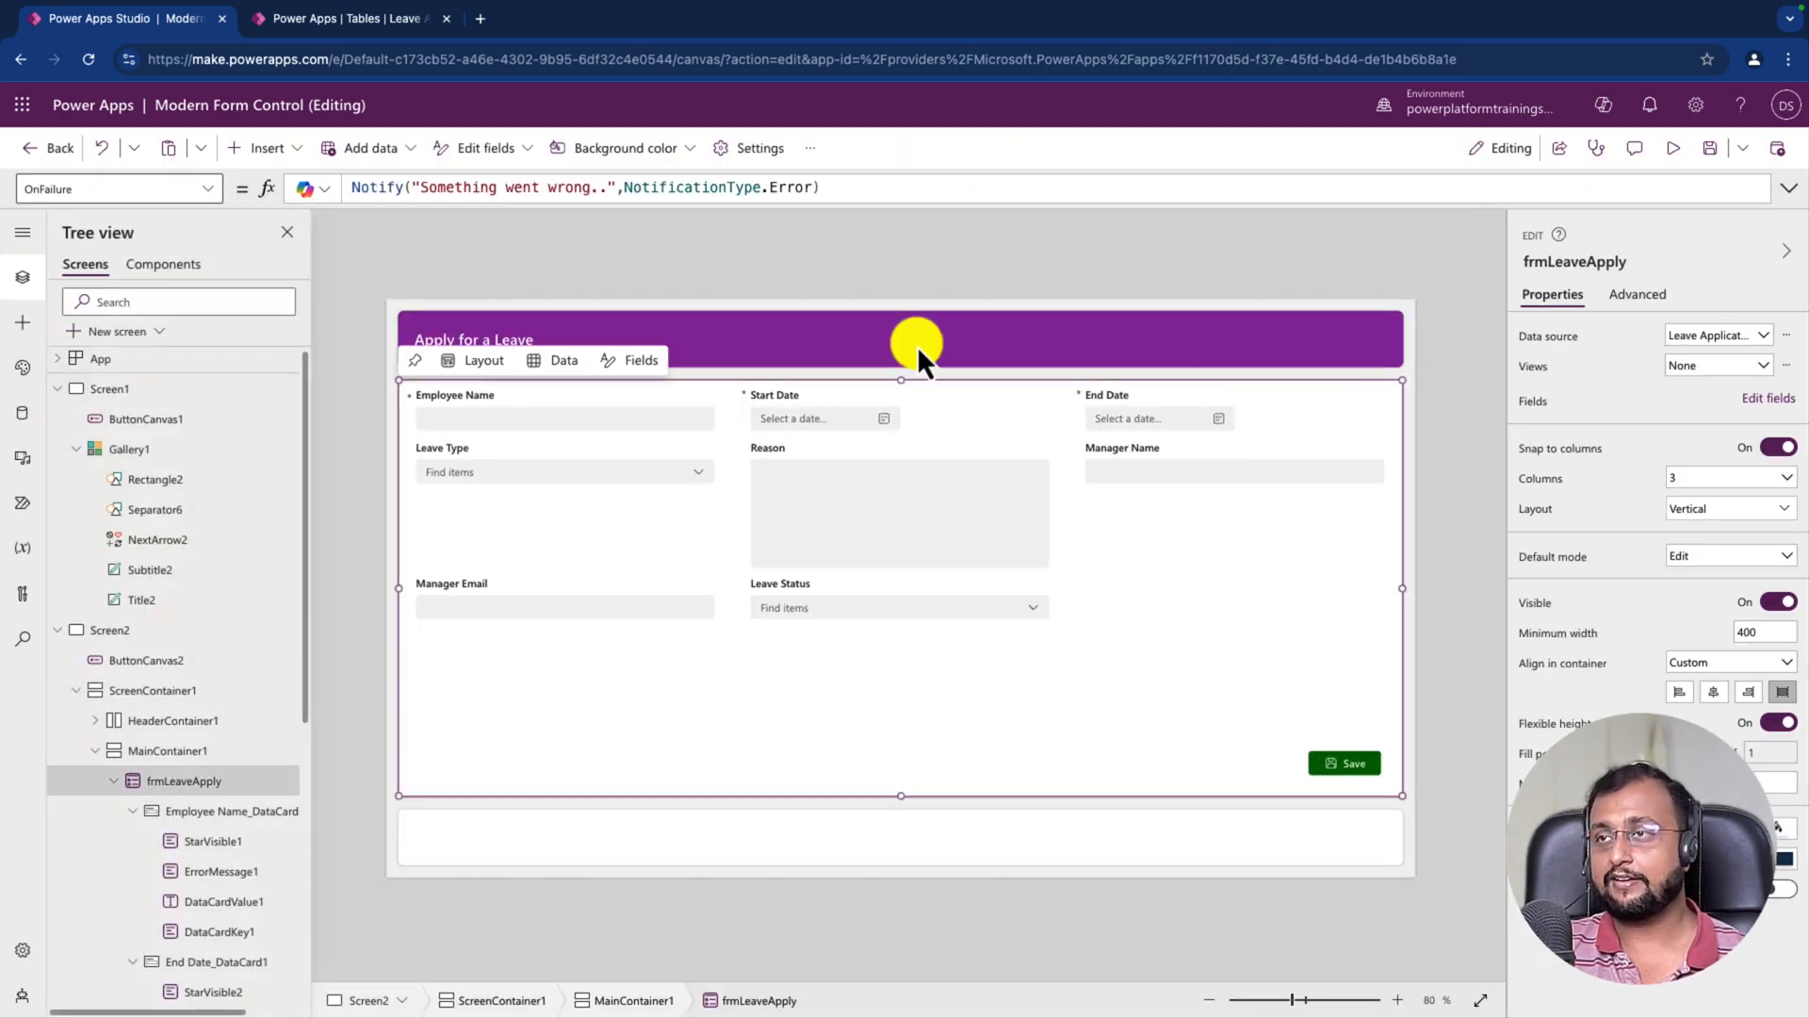
click(203, 188)
scroll(94, 442, down, 3)
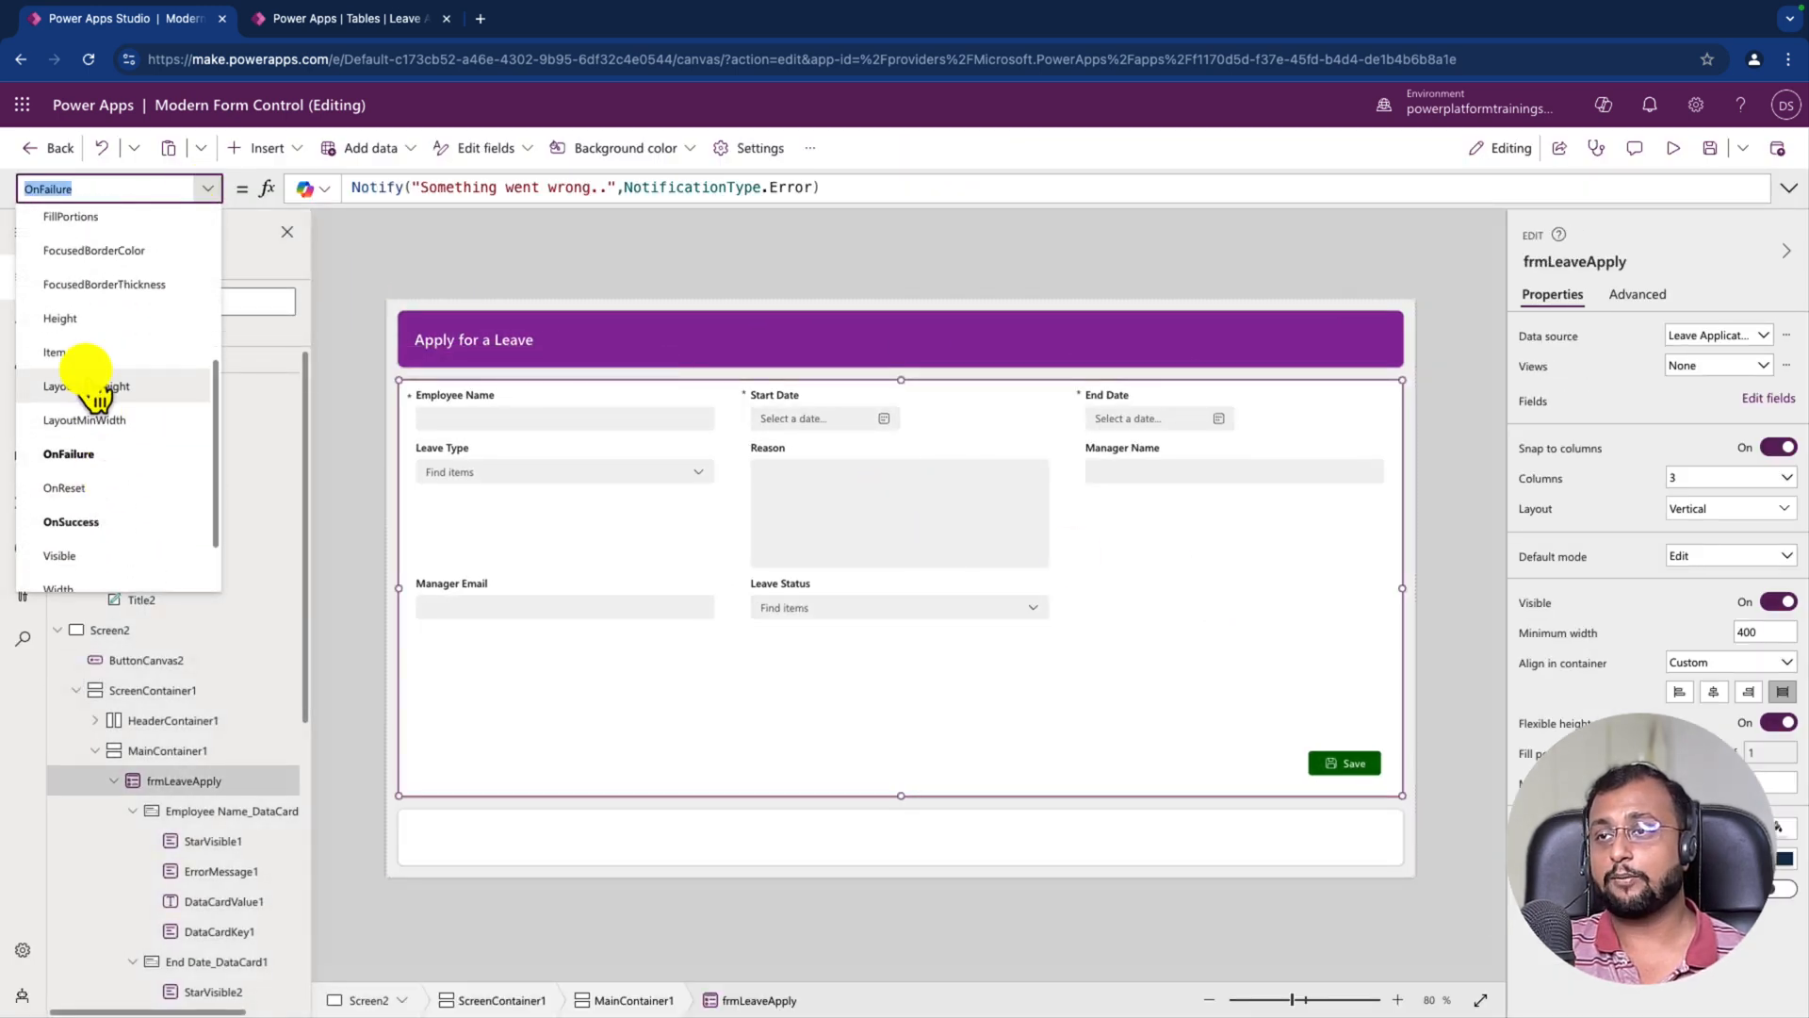
click(82, 353)
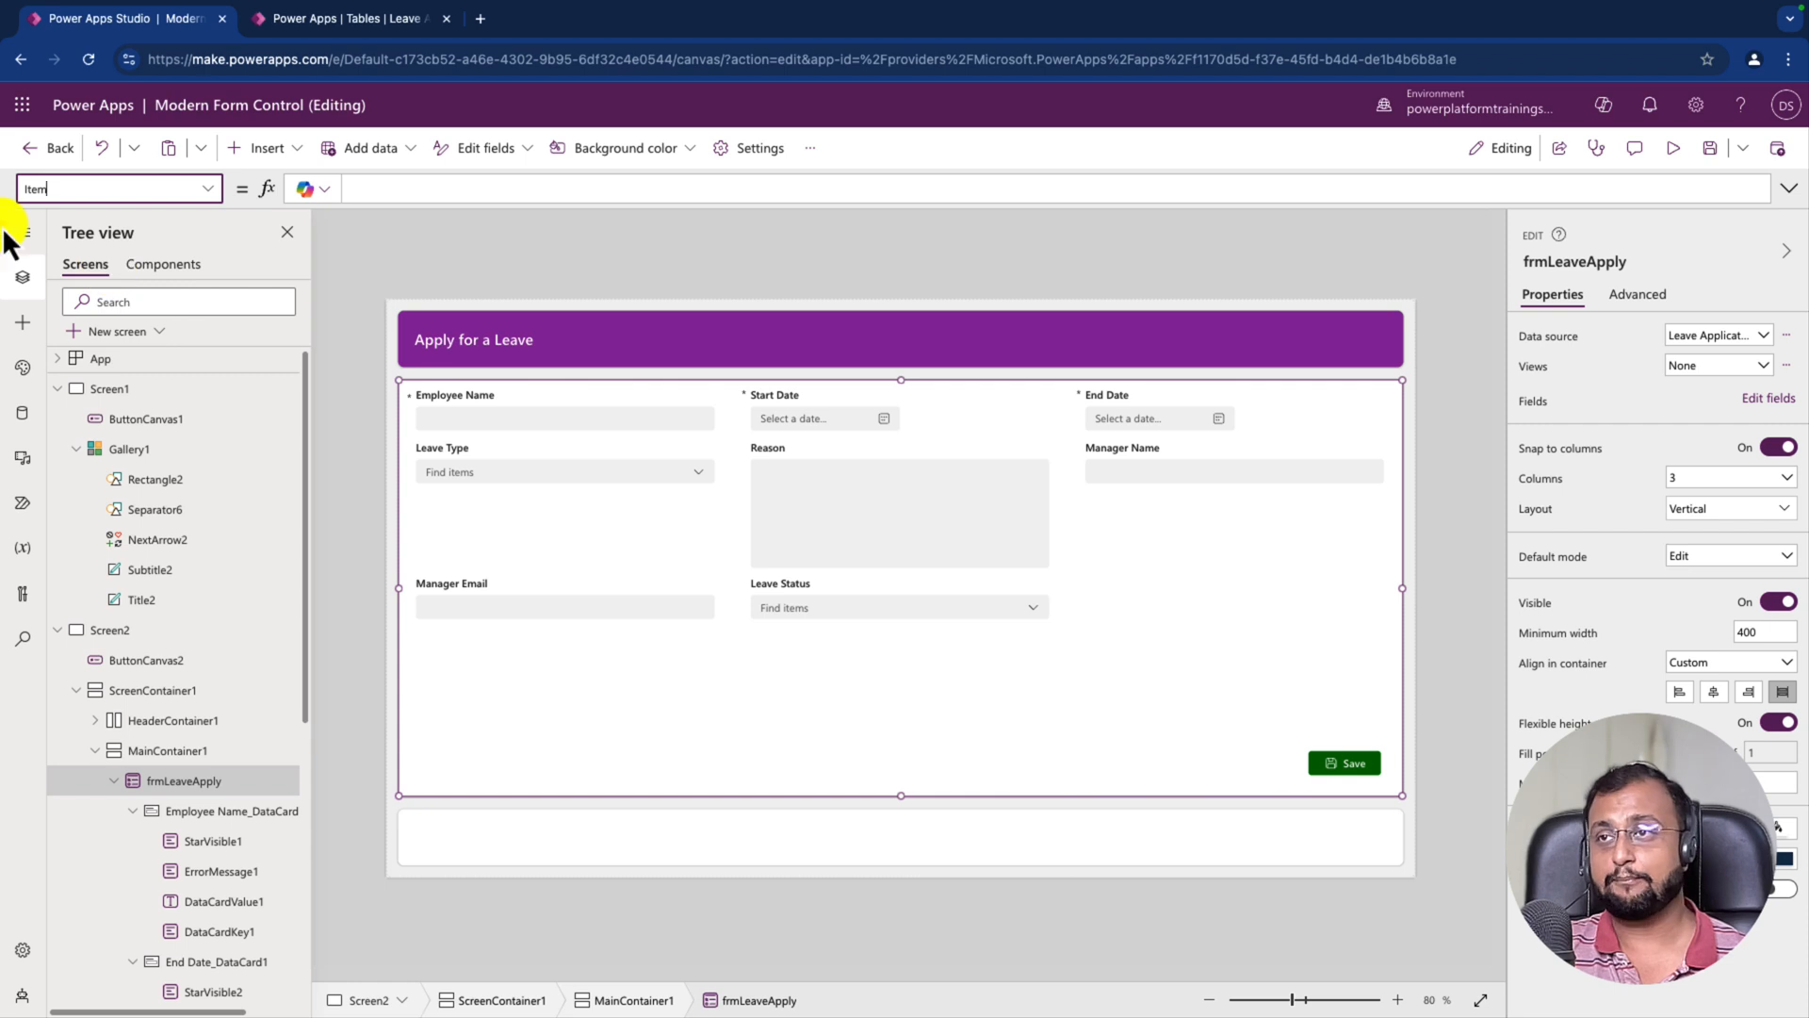
mouse_move(9, 222)
mouse_down()
mouse_move(201, 220)
mouse_move(3, 161)
mouse_up()
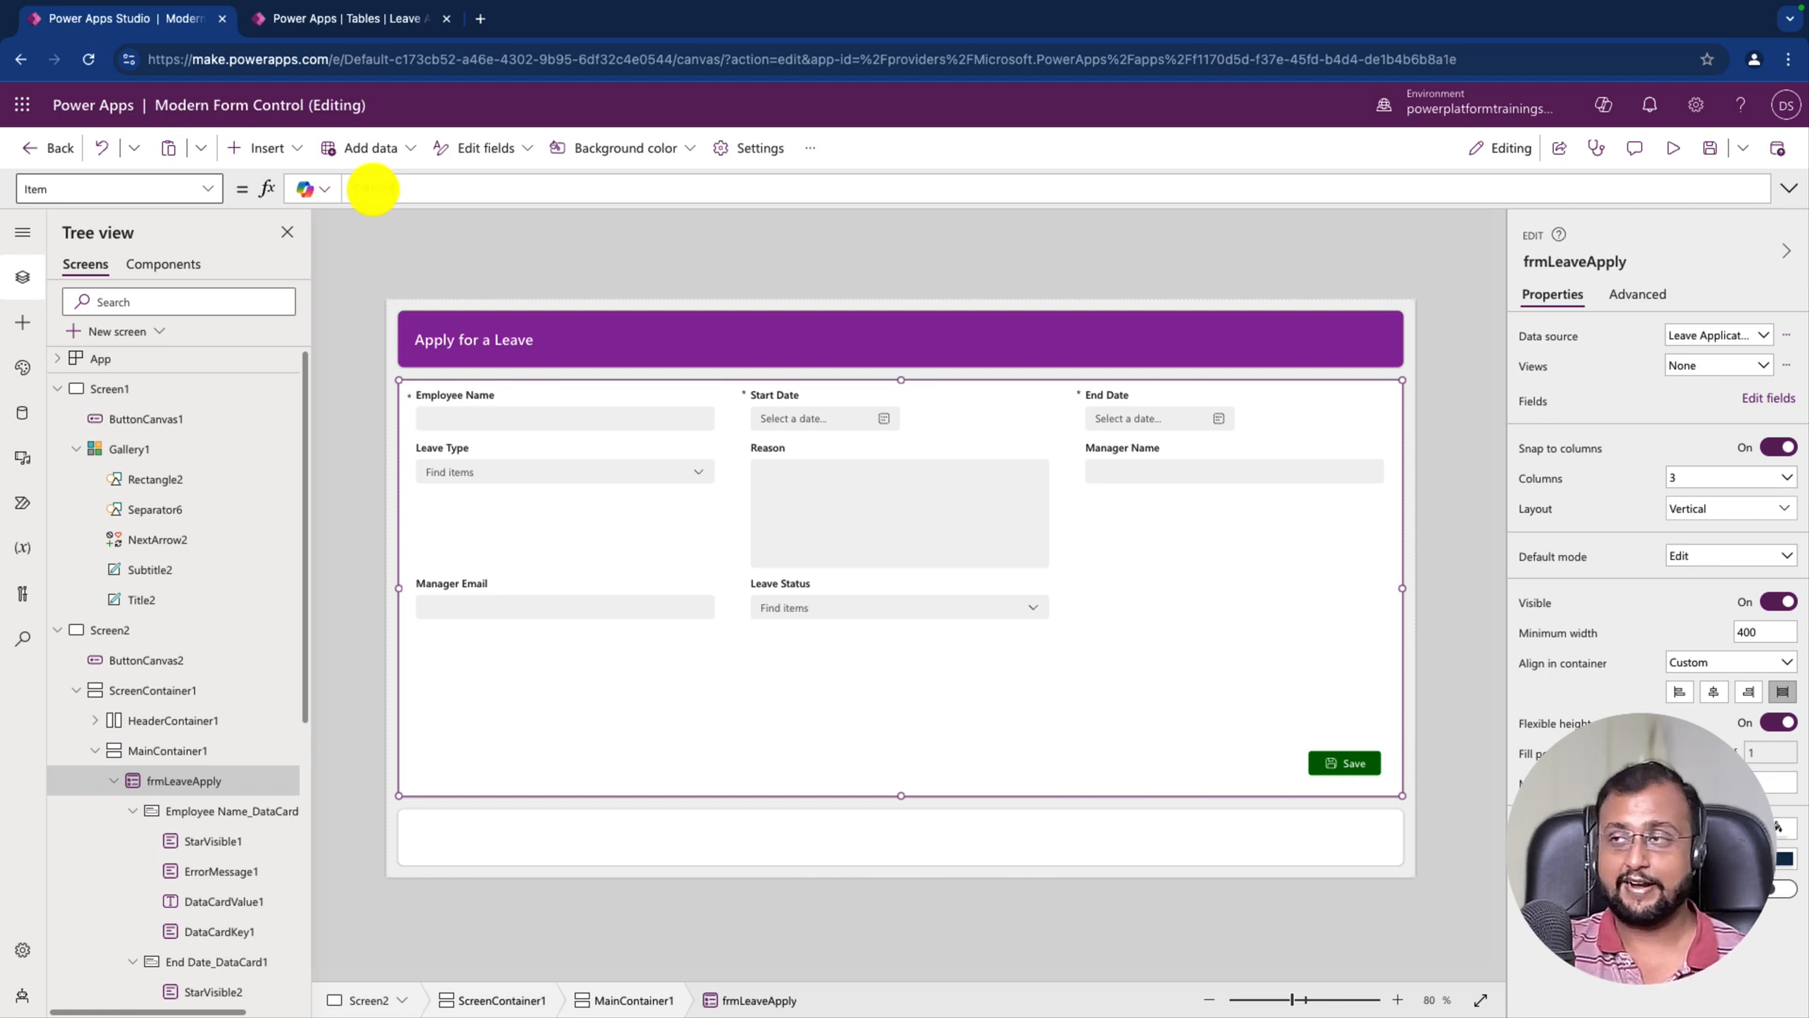
click(374, 188)
text(varselectedItem)
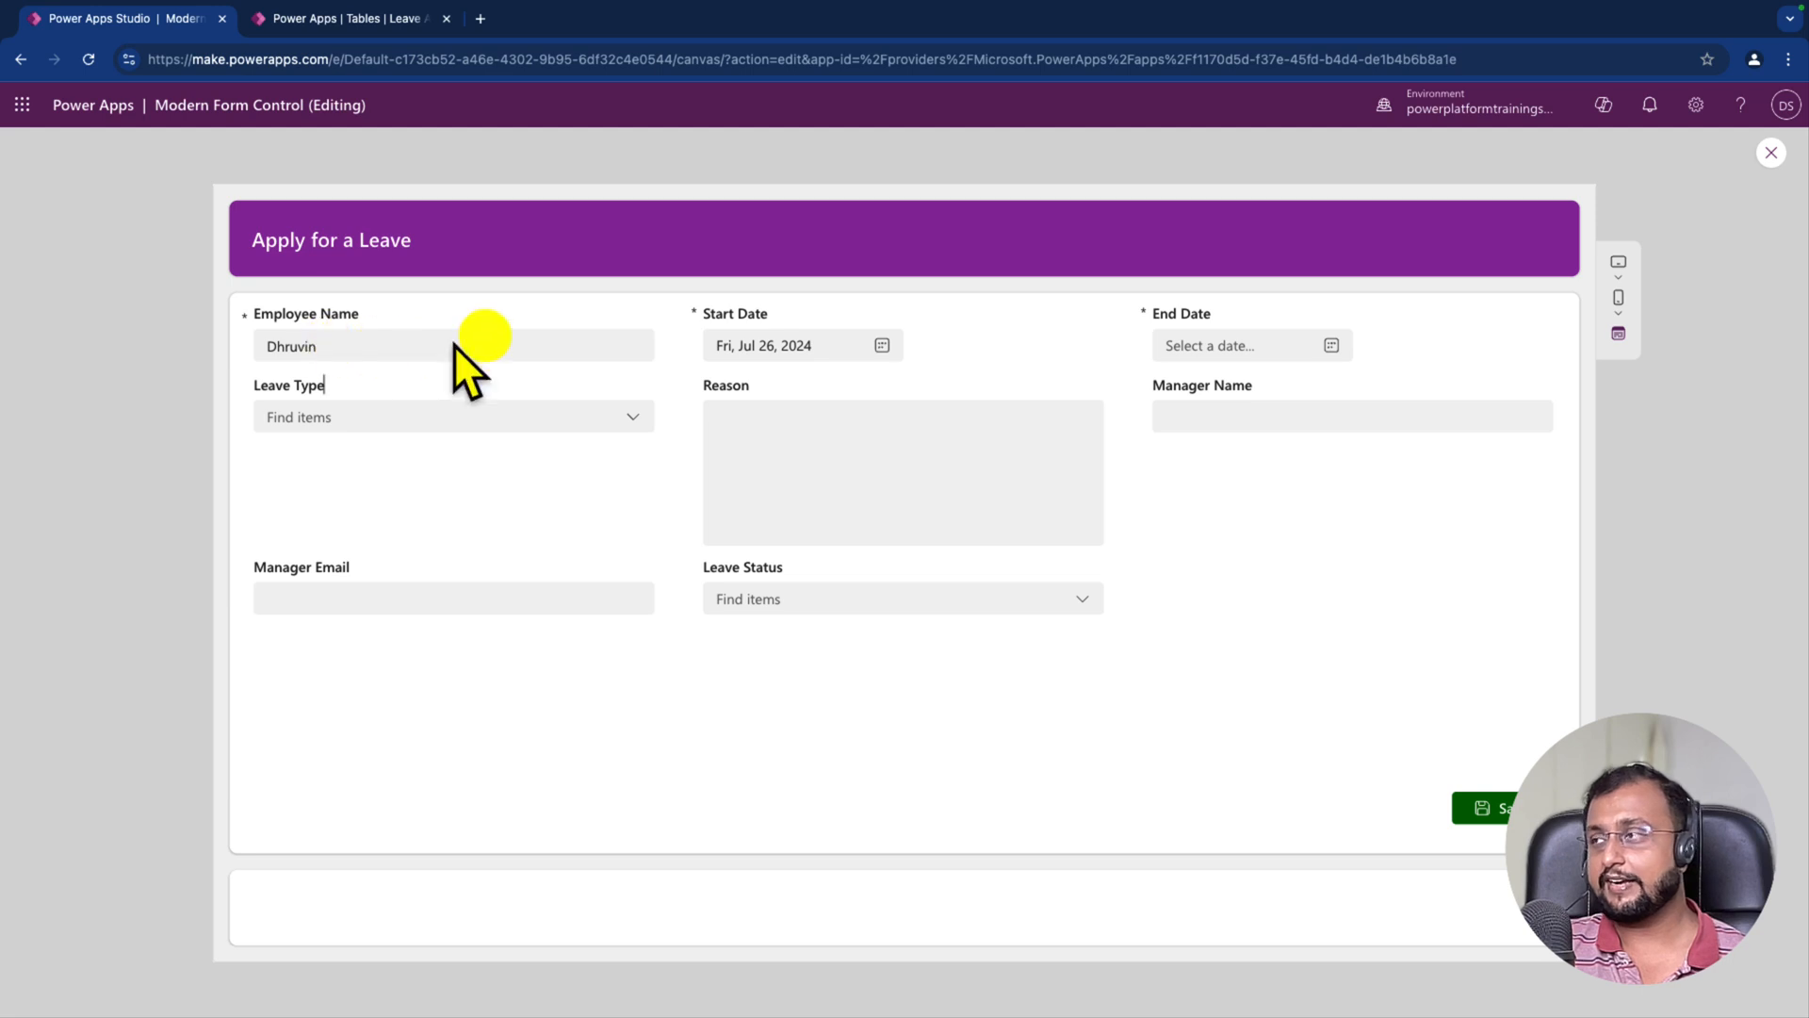
Step: Leave preview, select Screen1 and run the app preview again
click(1781, 162)
click(141, 391)
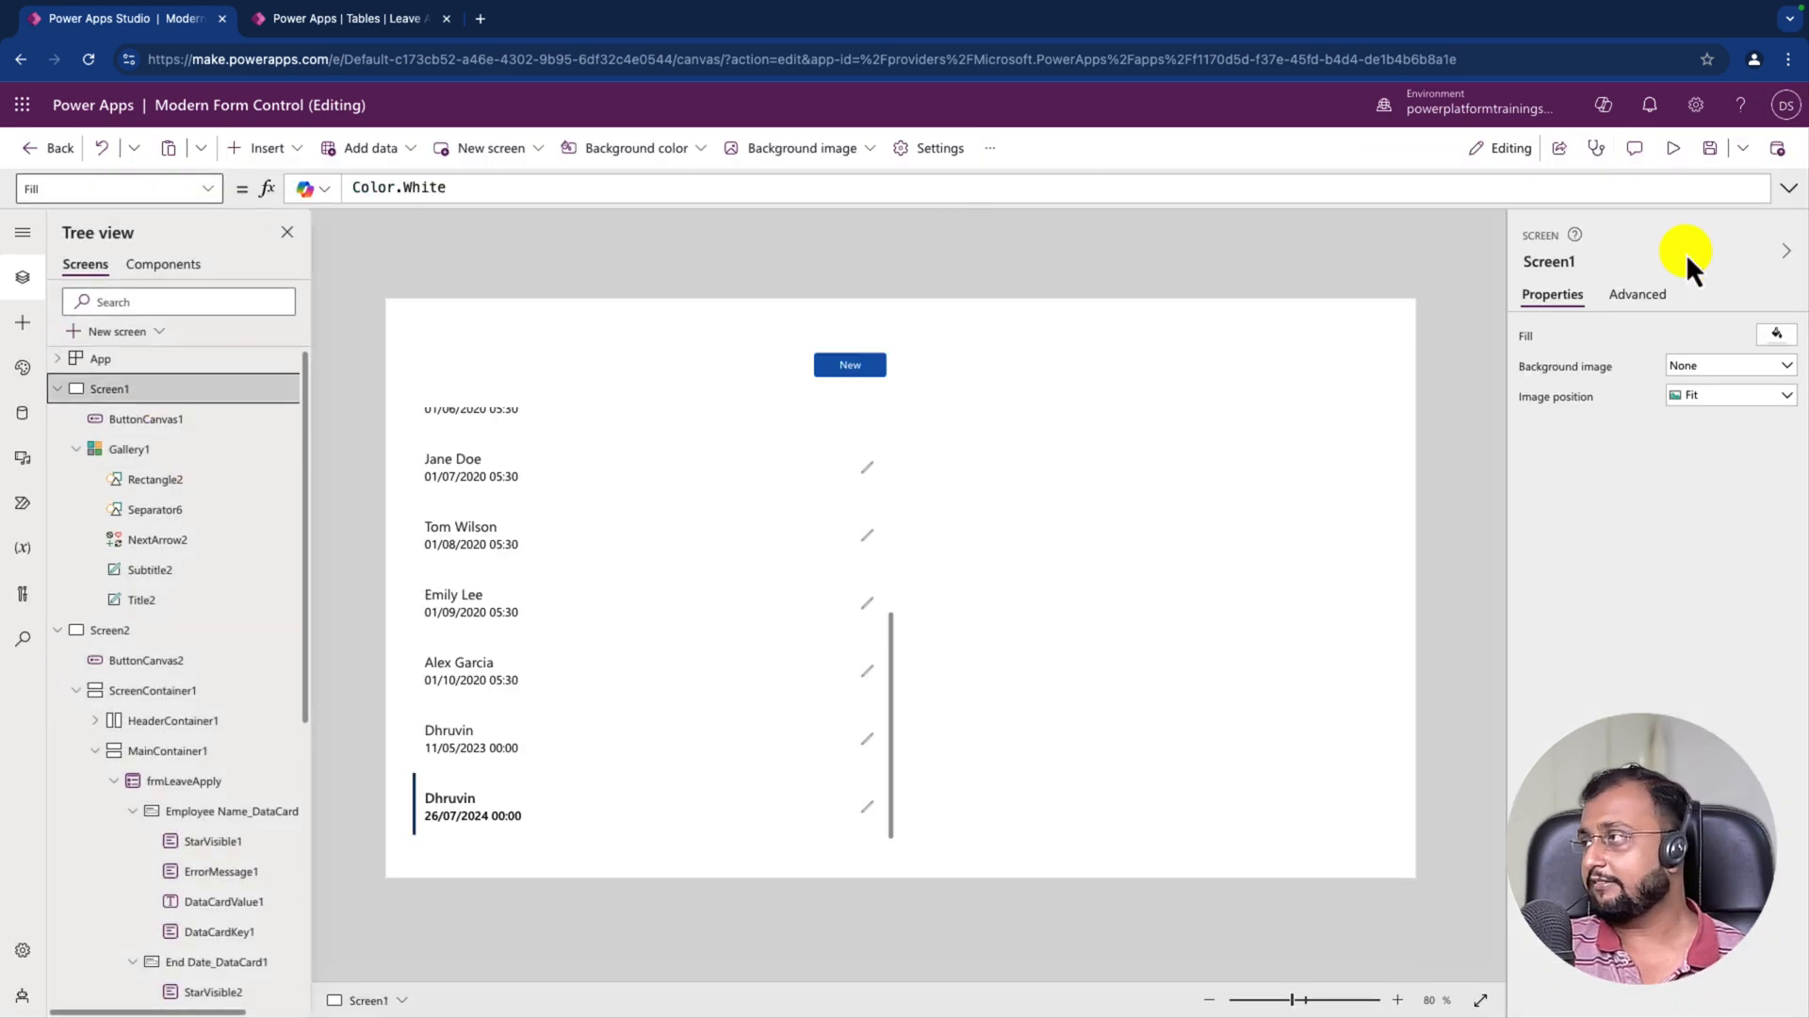
click(1674, 148)
scroll(476, 543, up, 3)
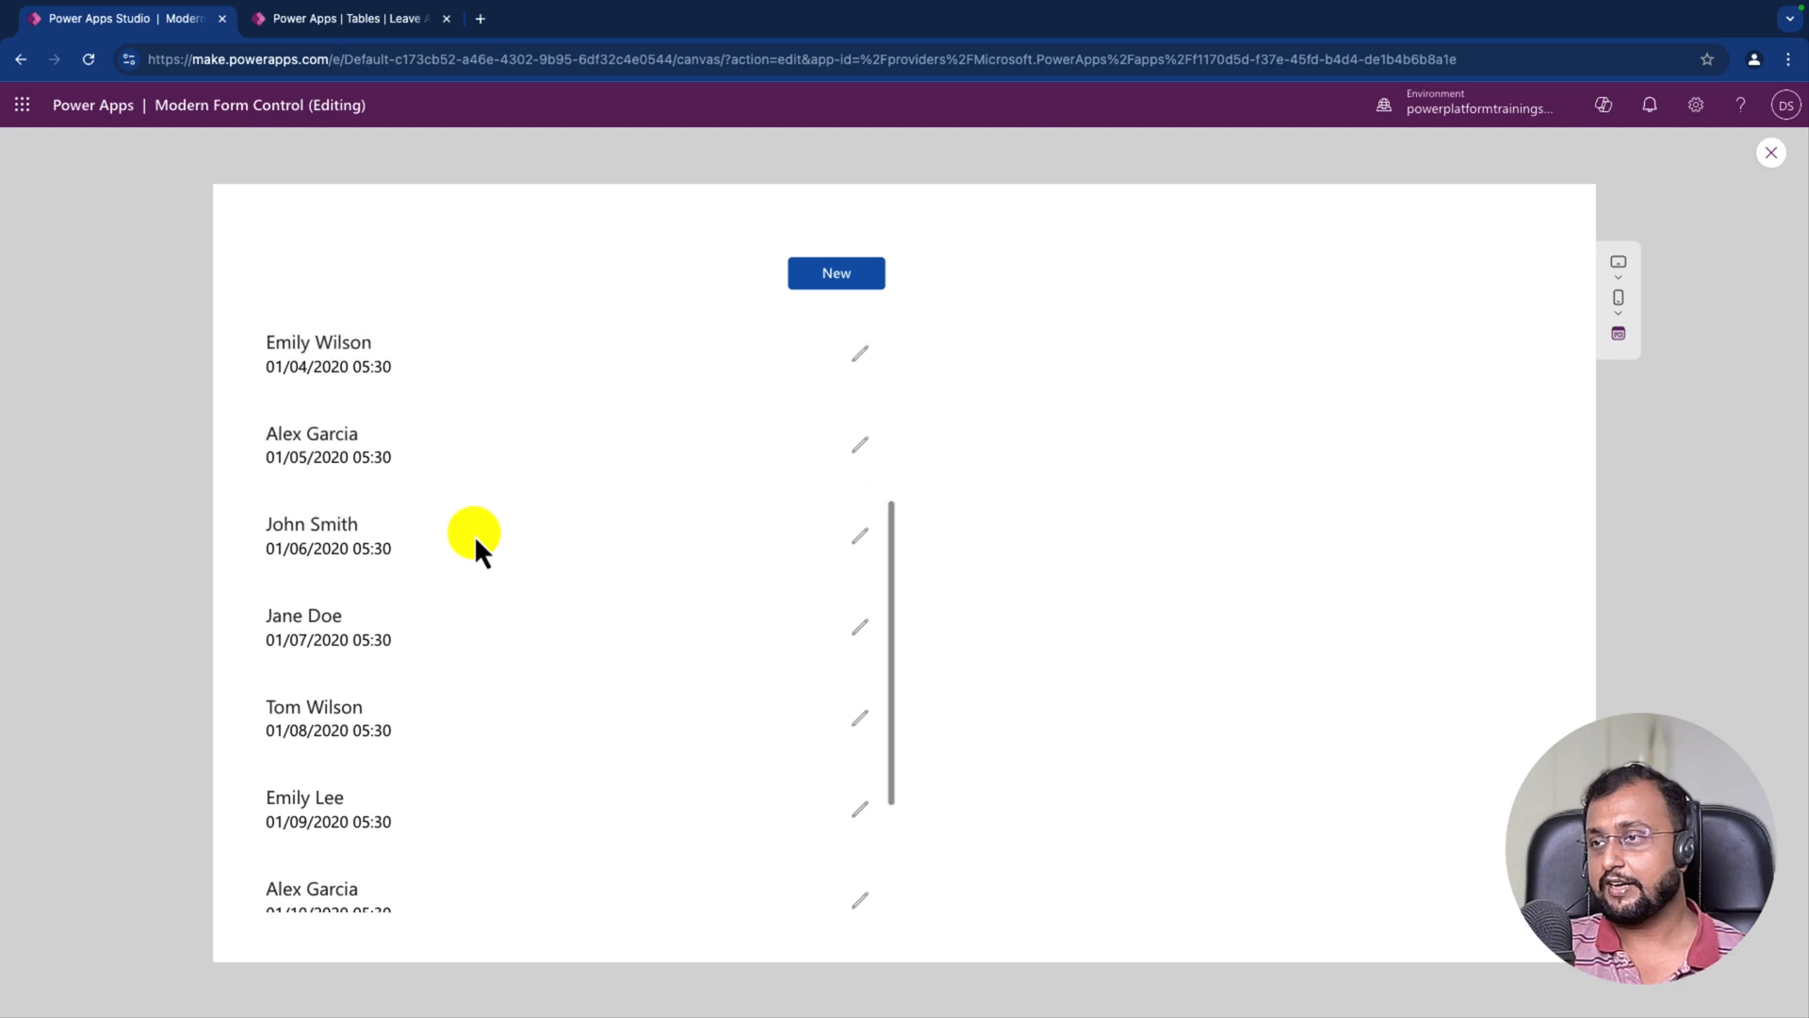
scroll(473, 534, up, 3)
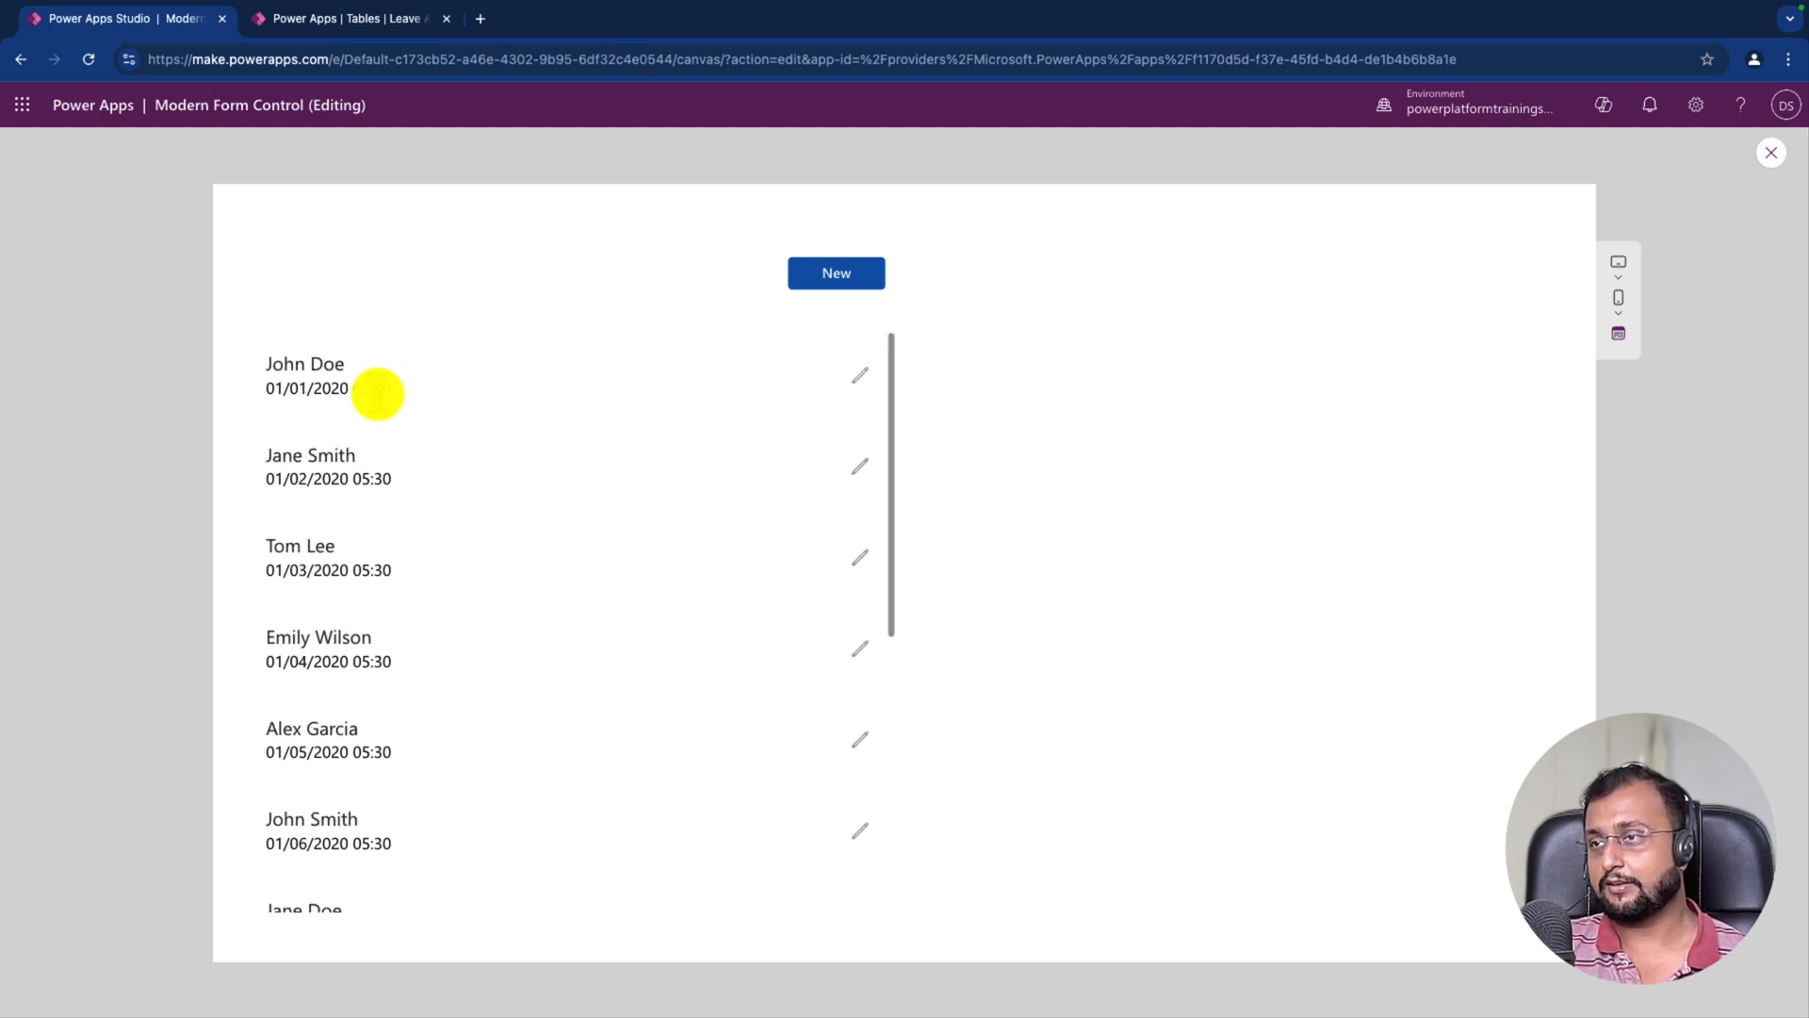
Step: Edit the first Dhruvin row and confirm its May 2023 record loads, then exit preview
click(371, 390)
scroll(652, 660, down, 5)
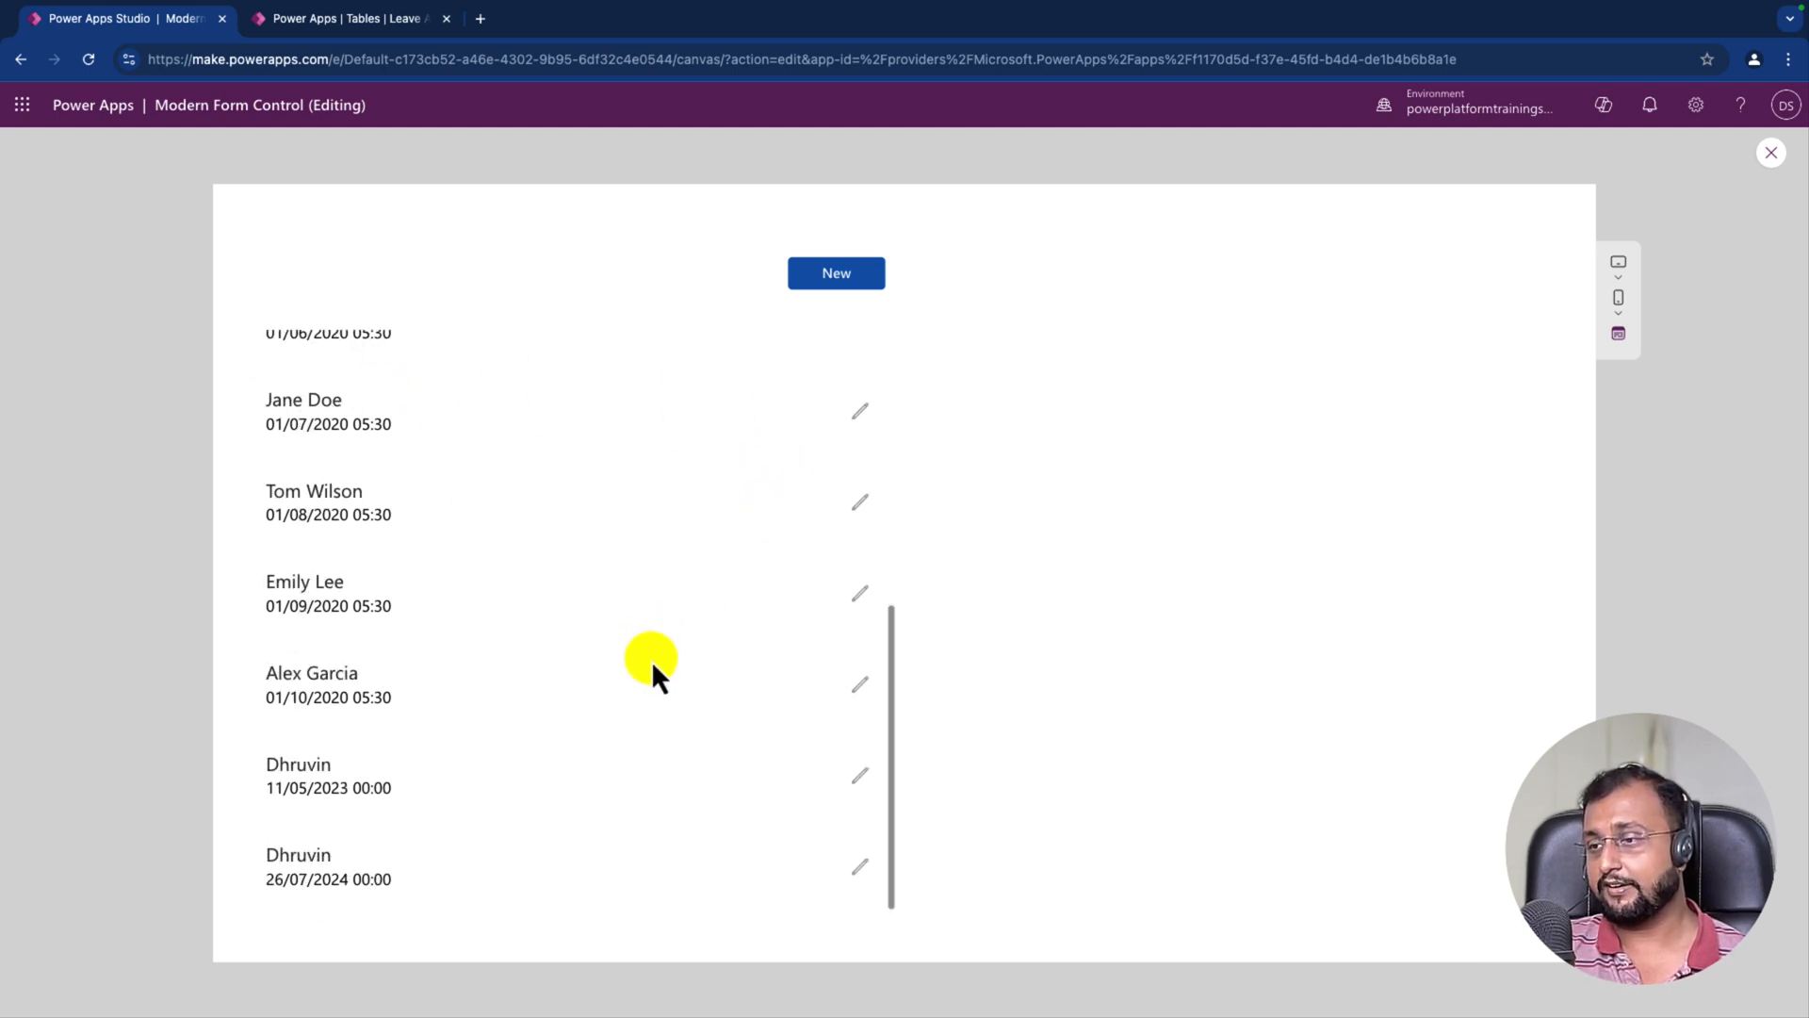
click(379, 775)
click(869, 774)
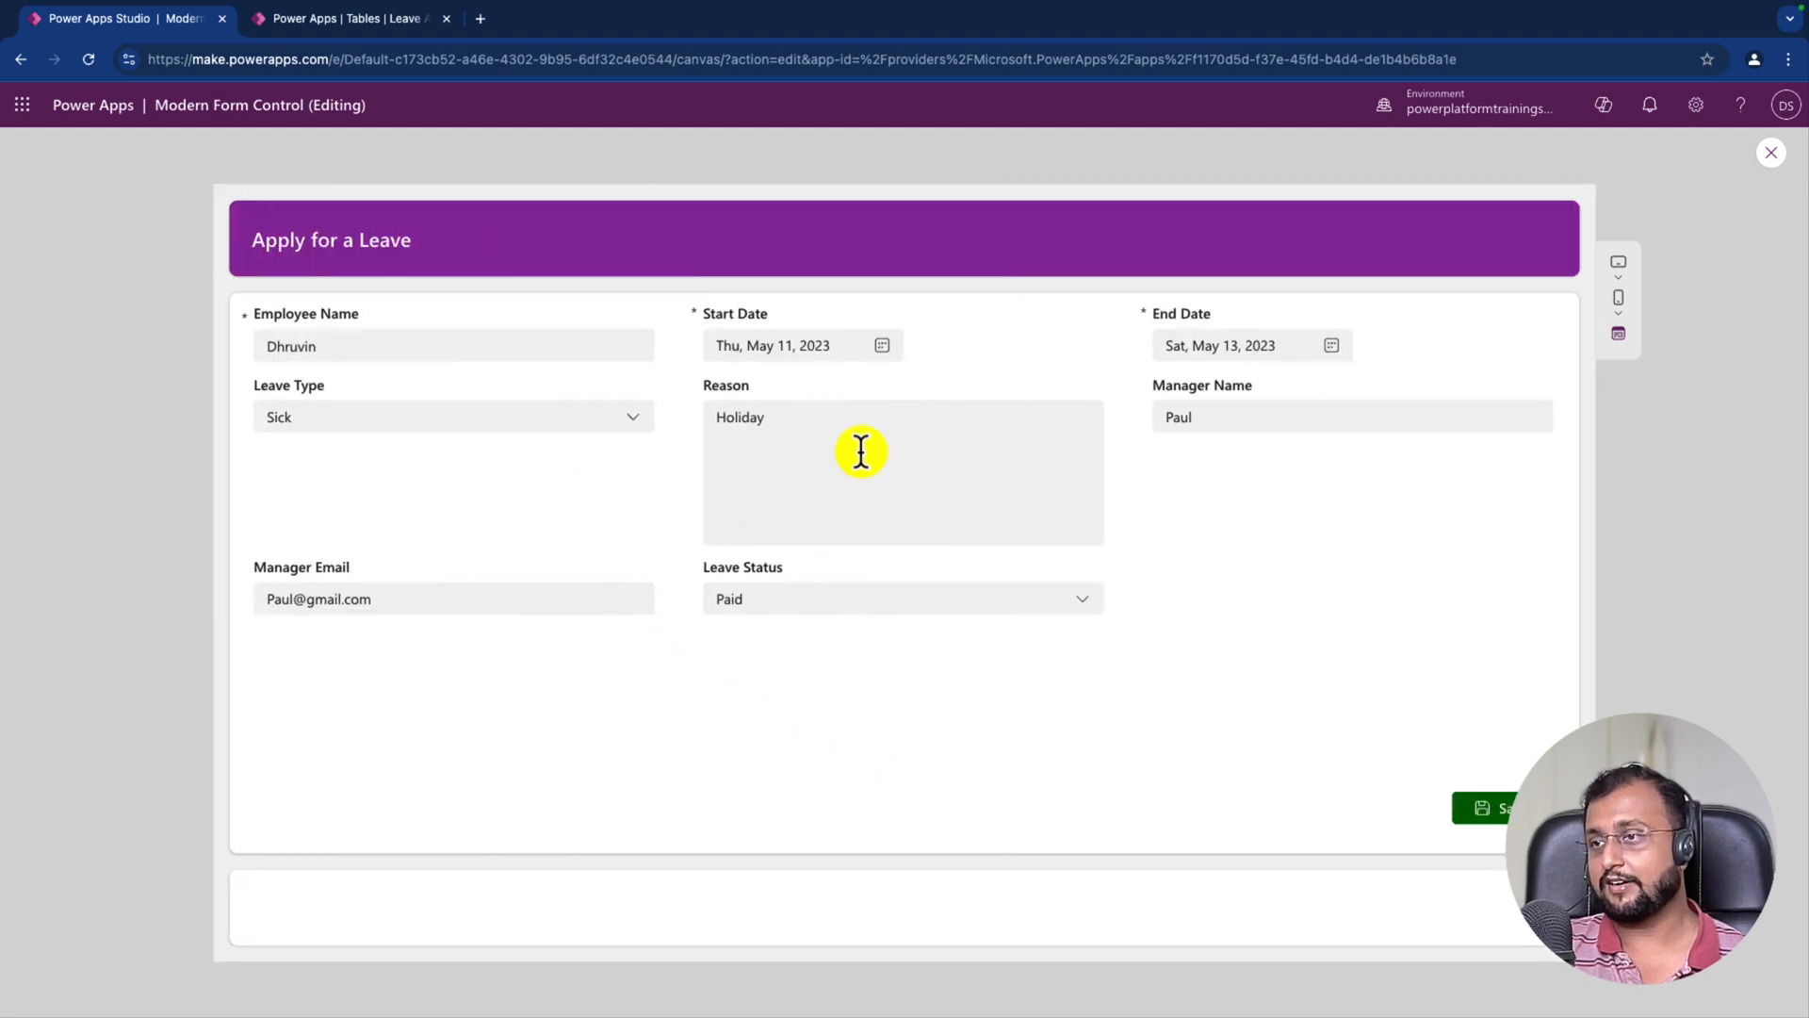
drag(483, 638, 182, 631)
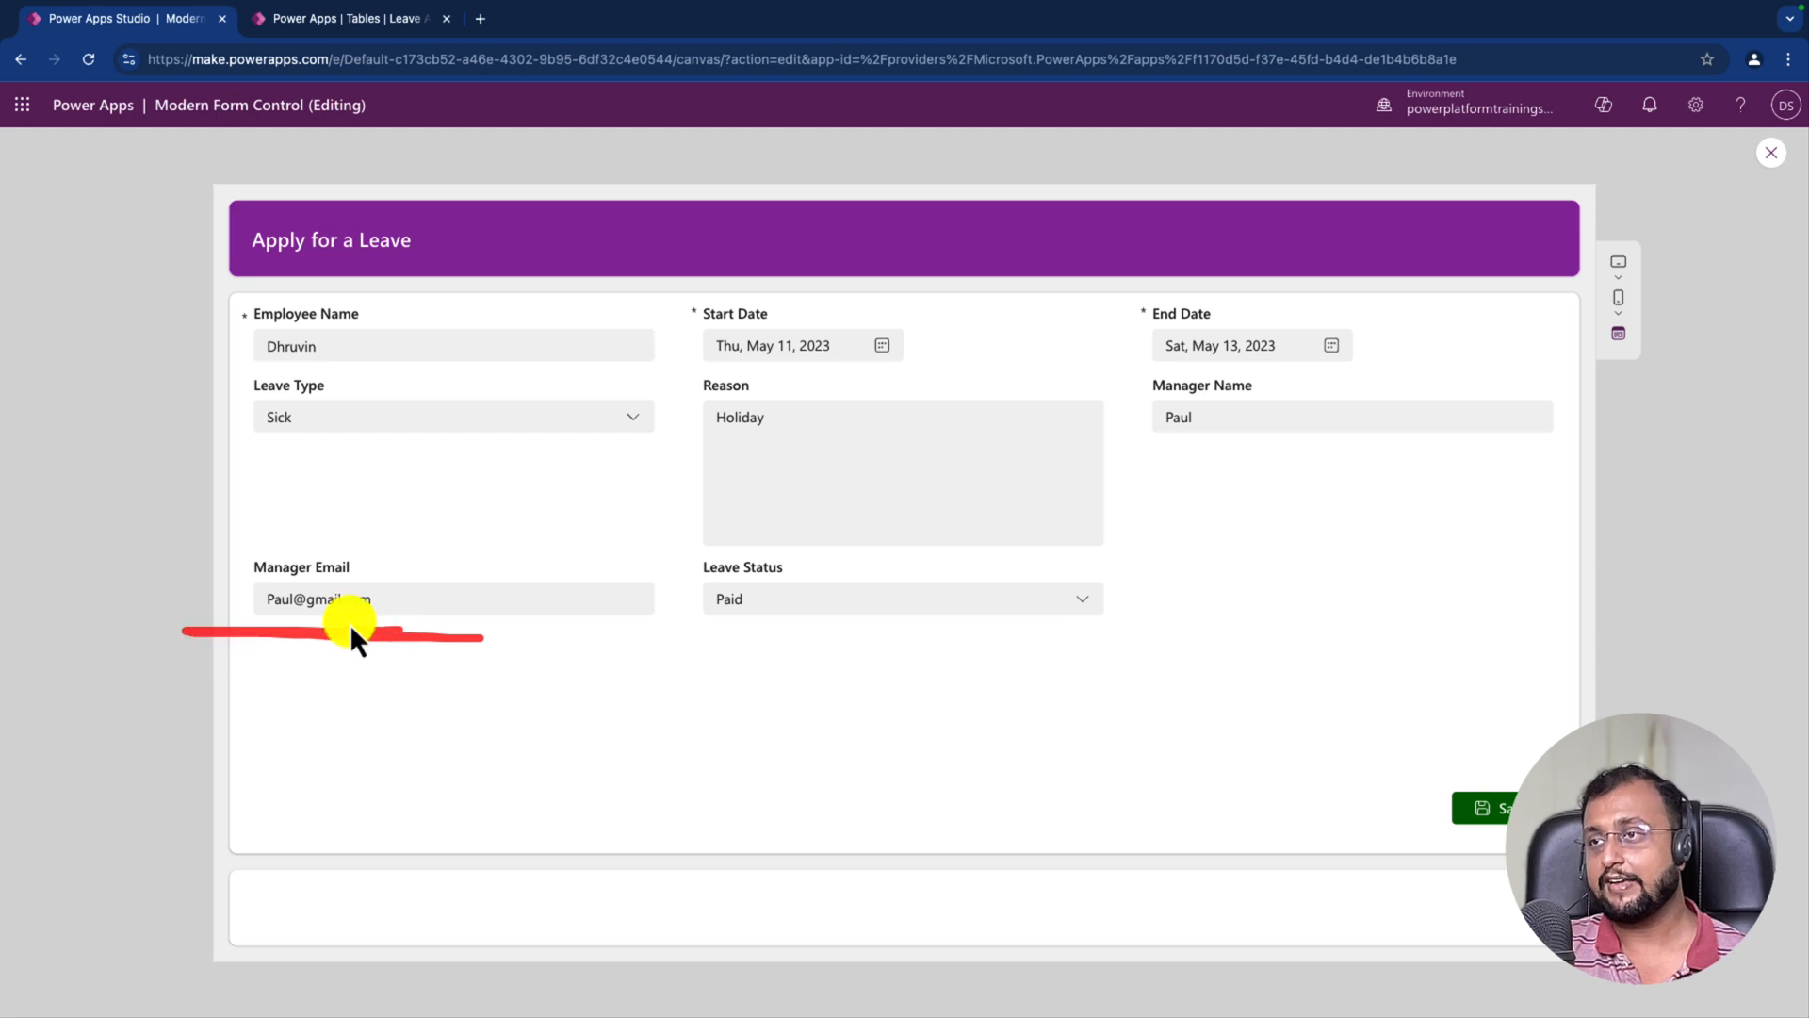
drag(250, 477, 415, 478)
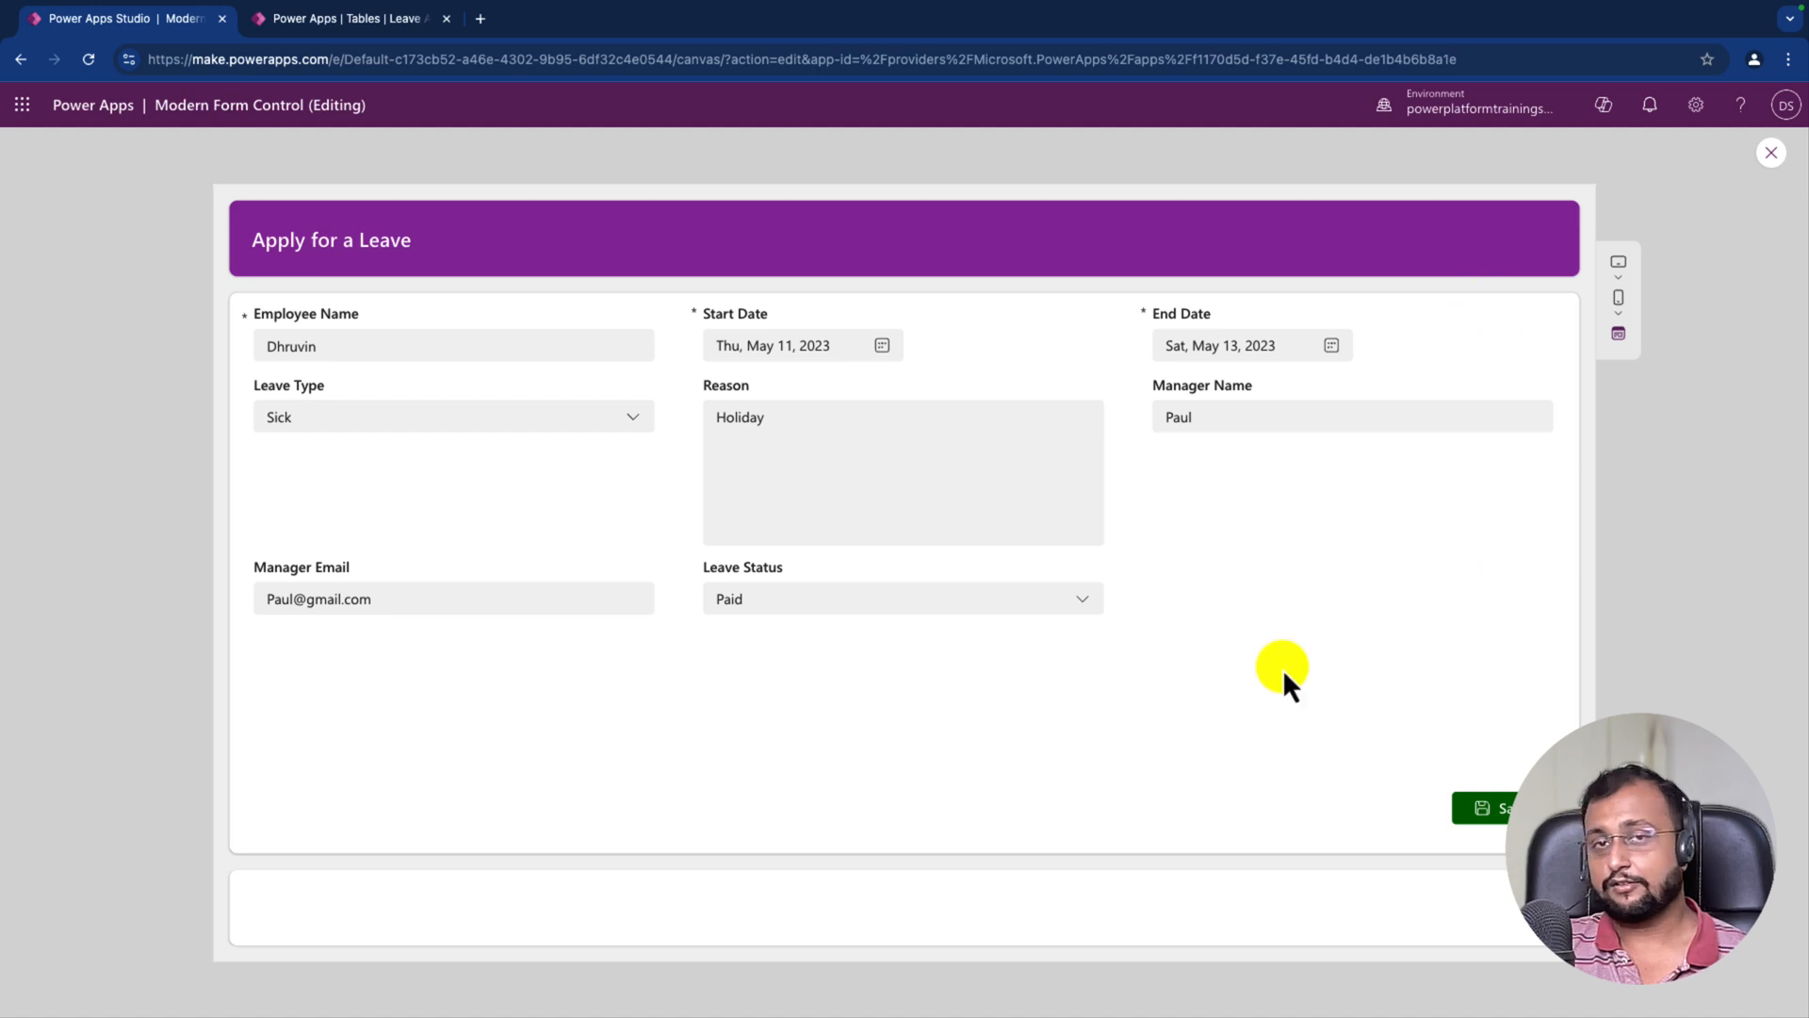
mouse_move(1354, 722)
mouse_down()
mouse_move(1434, 749)
mouse_move(1517, 745)
mouse_move(1437, 787)
mouse_move(1468, 822)
mouse_move(1449, 837)
mouse_up()
mouse_move(1583, 723)
mouse_down()
mouse_move(1470, 731)
mouse_move(1377, 801)
mouse_move(1451, 842)
mouse_move(1501, 838)
mouse_up()
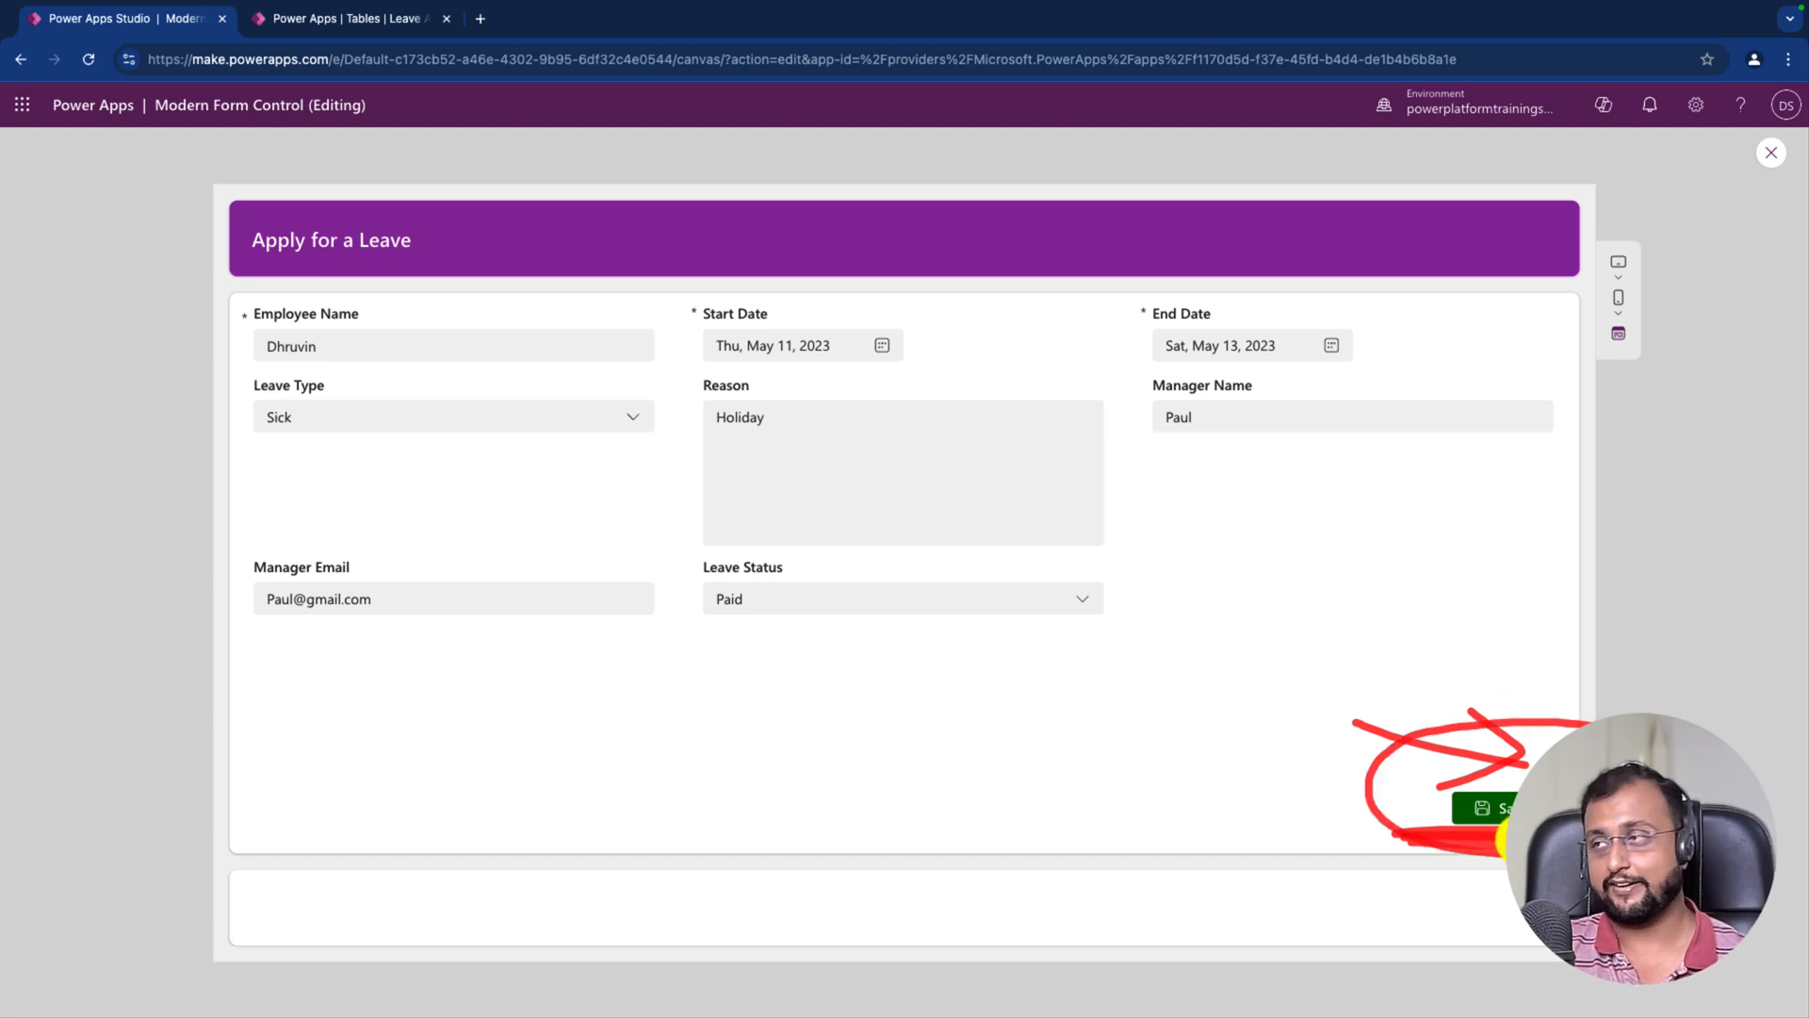
click(1771, 151)
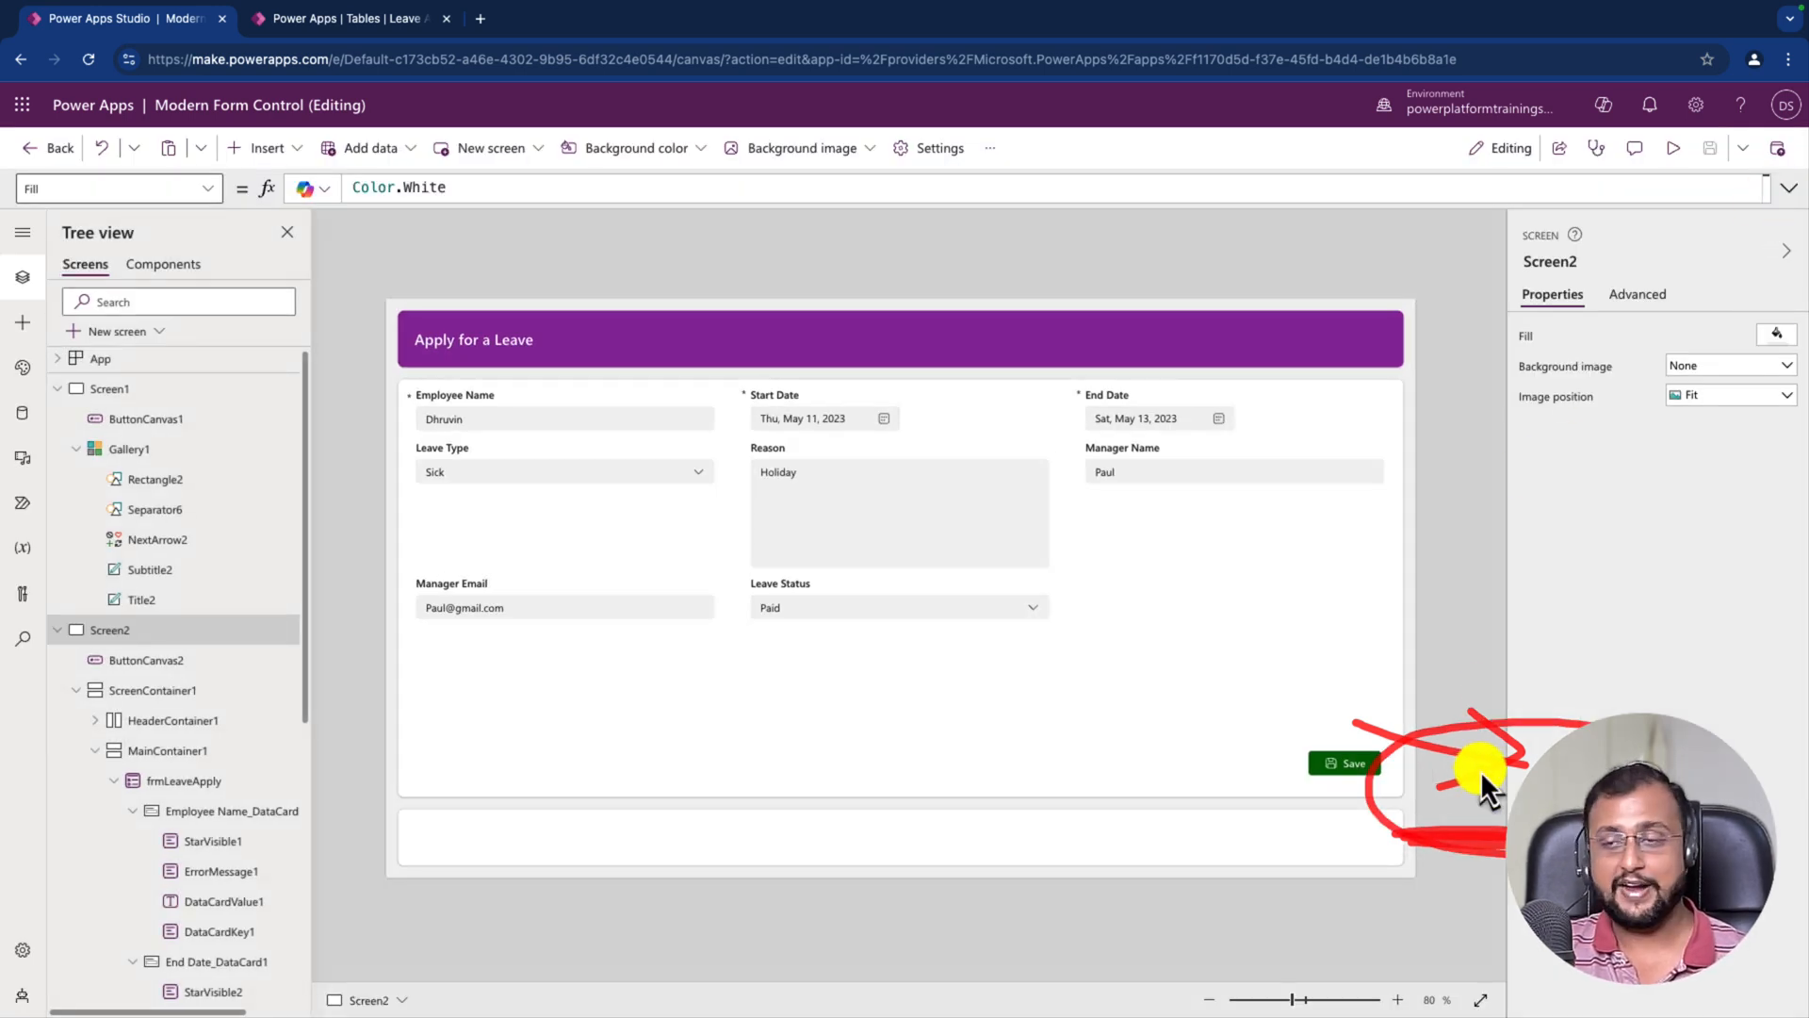
Step: Insert a Back arrow icon into Screen2's header
click(527, 341)
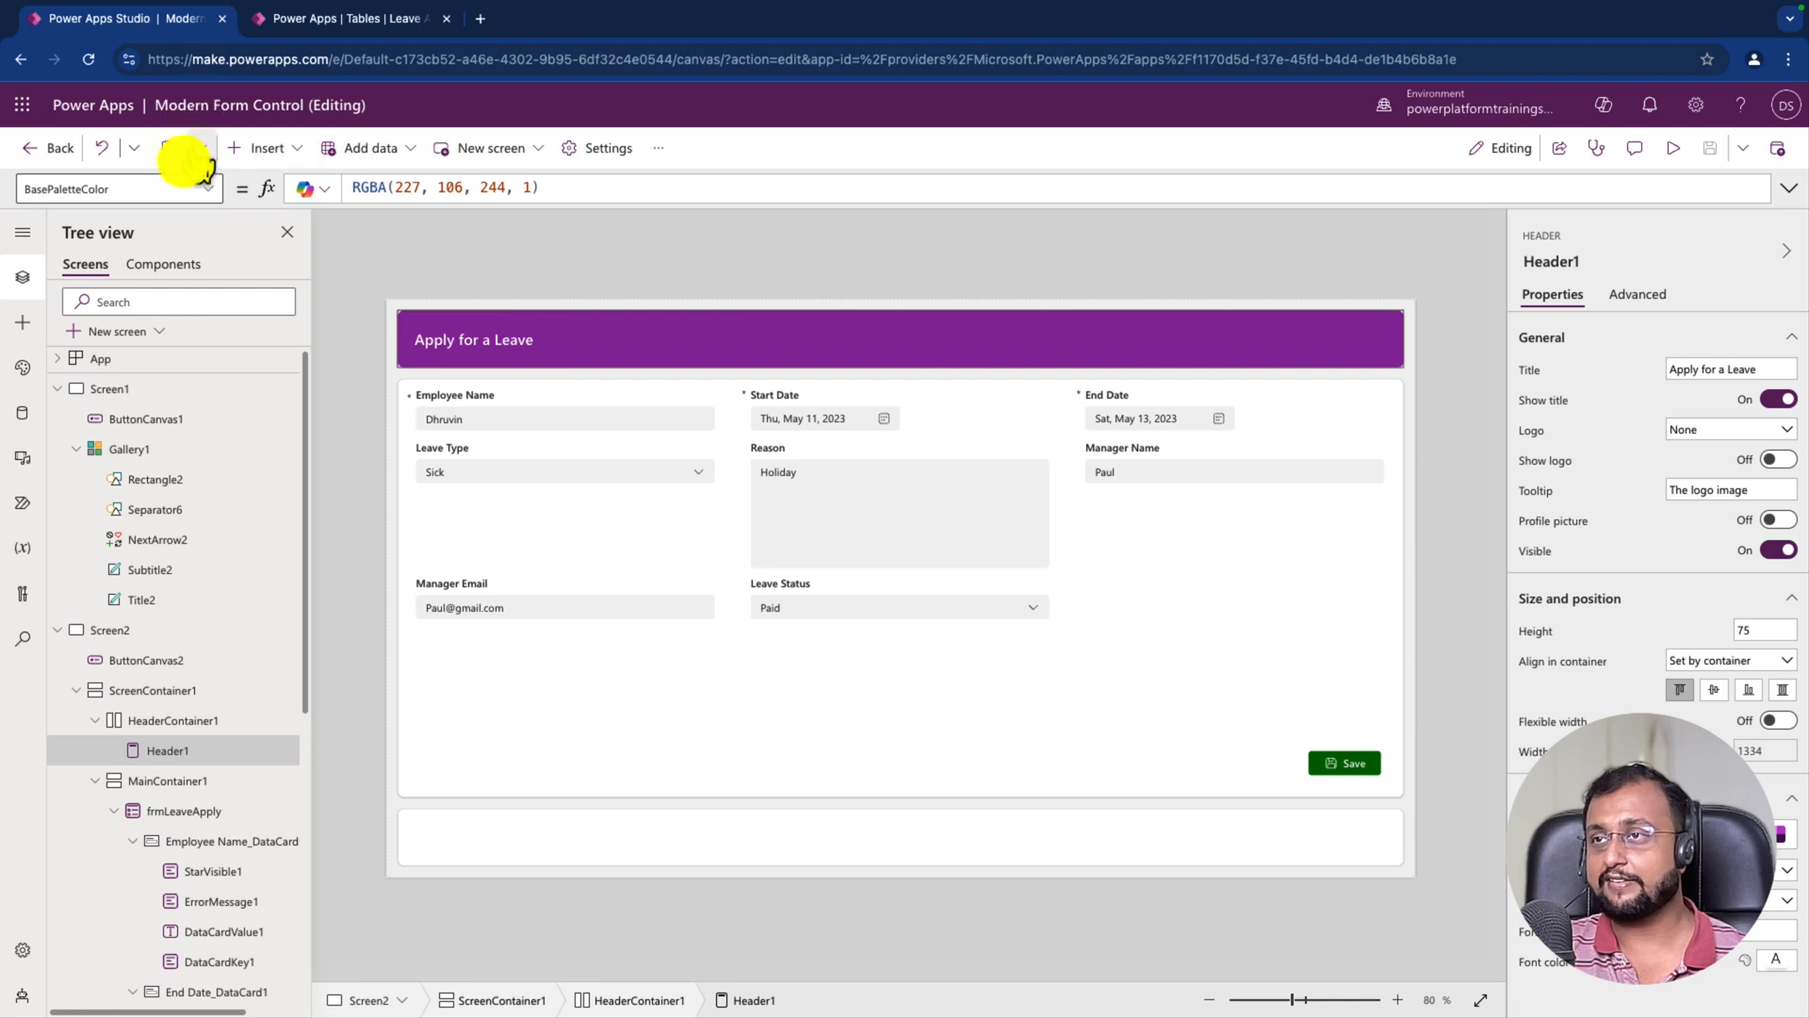
click(296, 148)
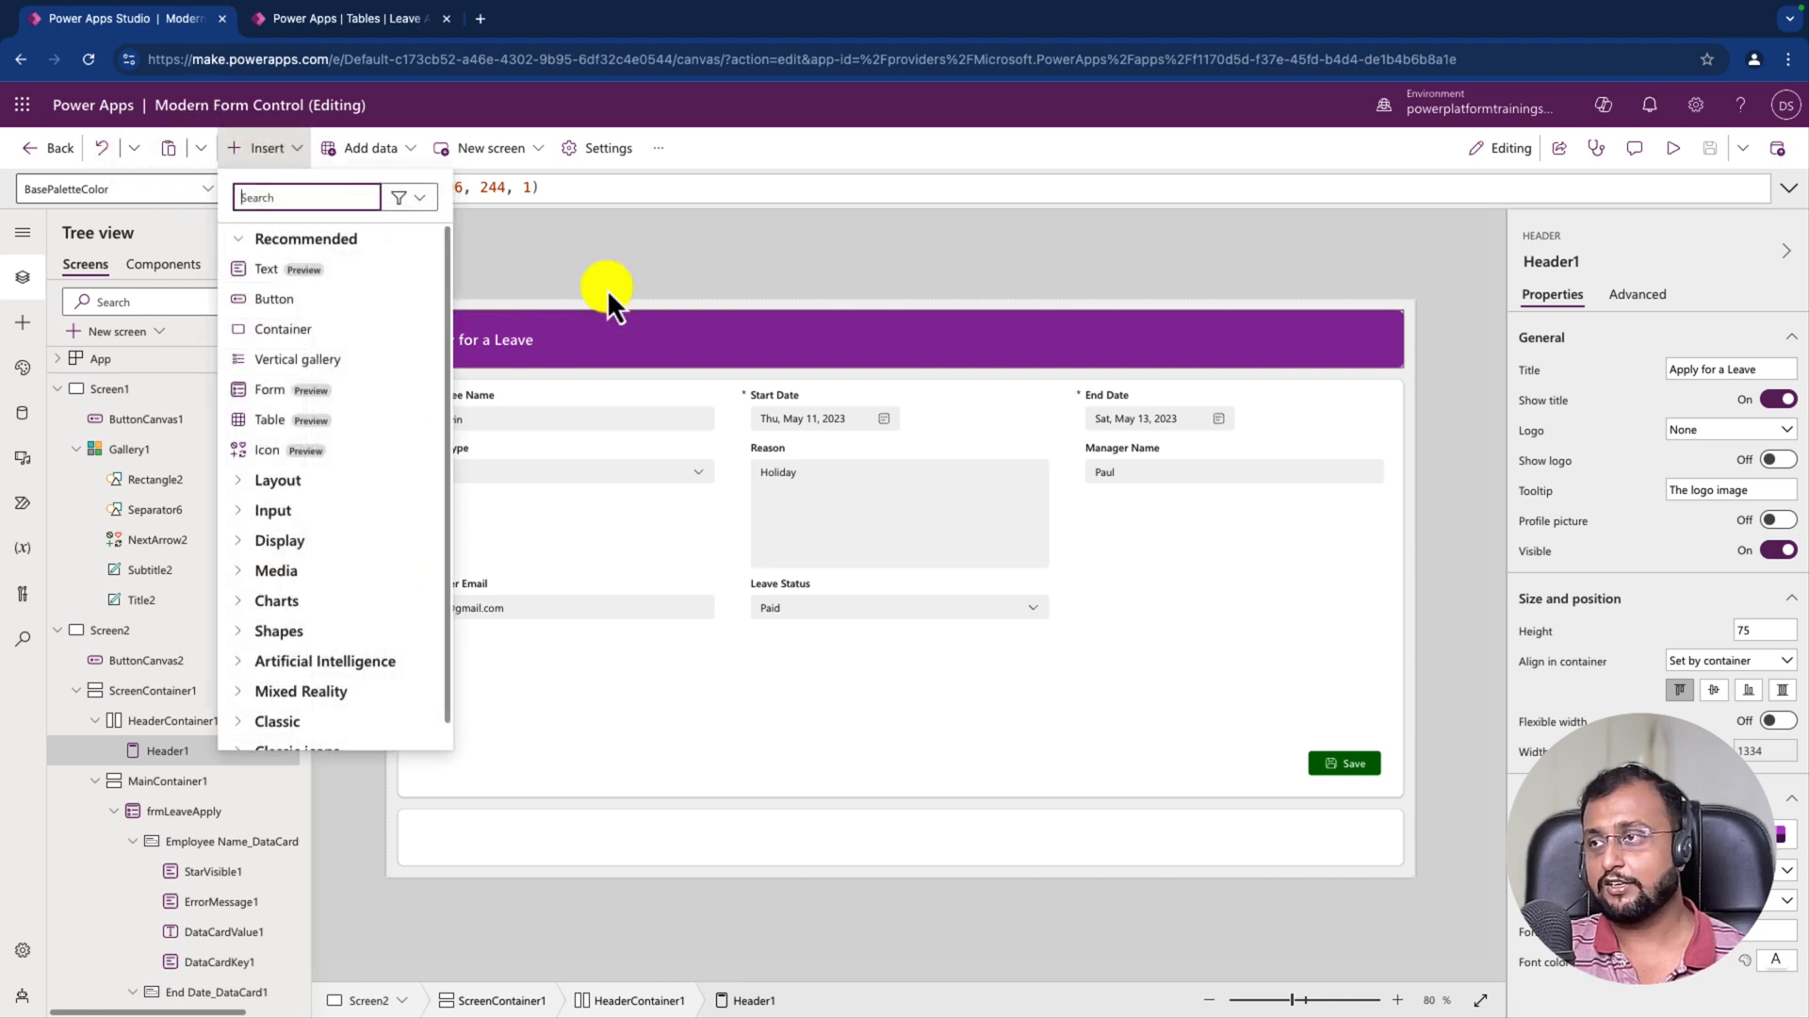
click(654, 348)
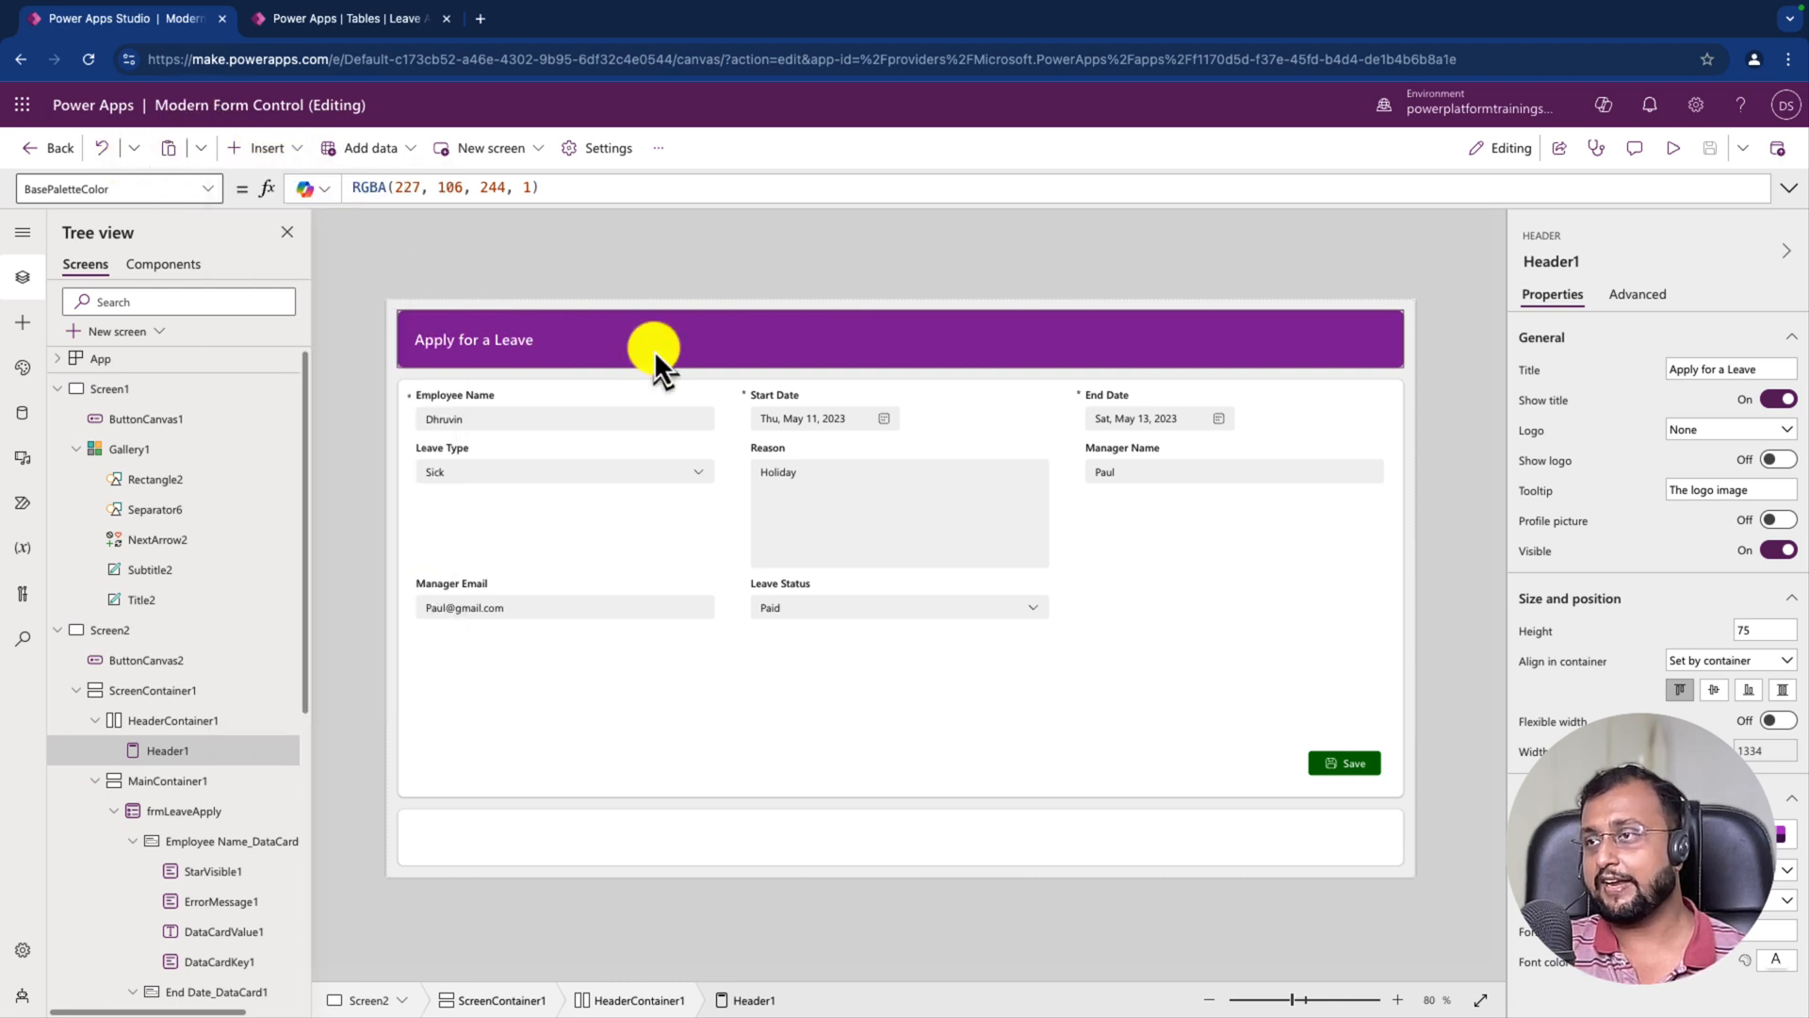
click(292, 149)
text(back)
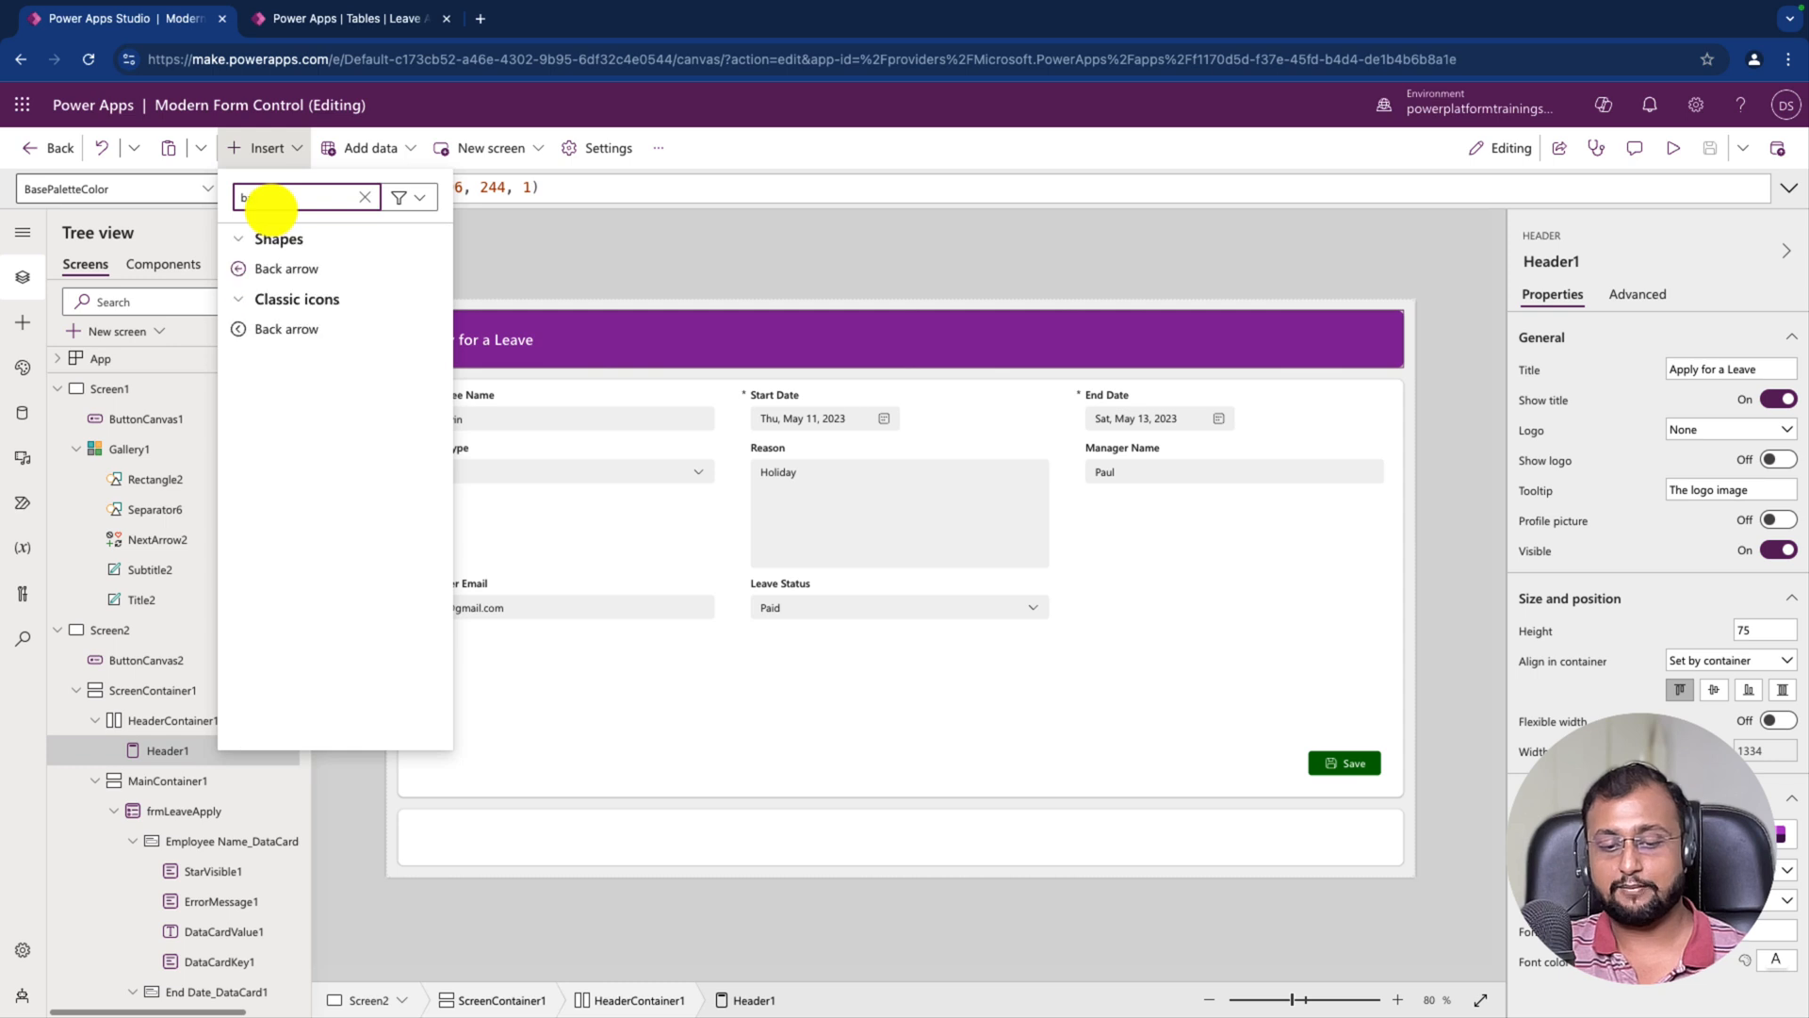
click(303, 270)
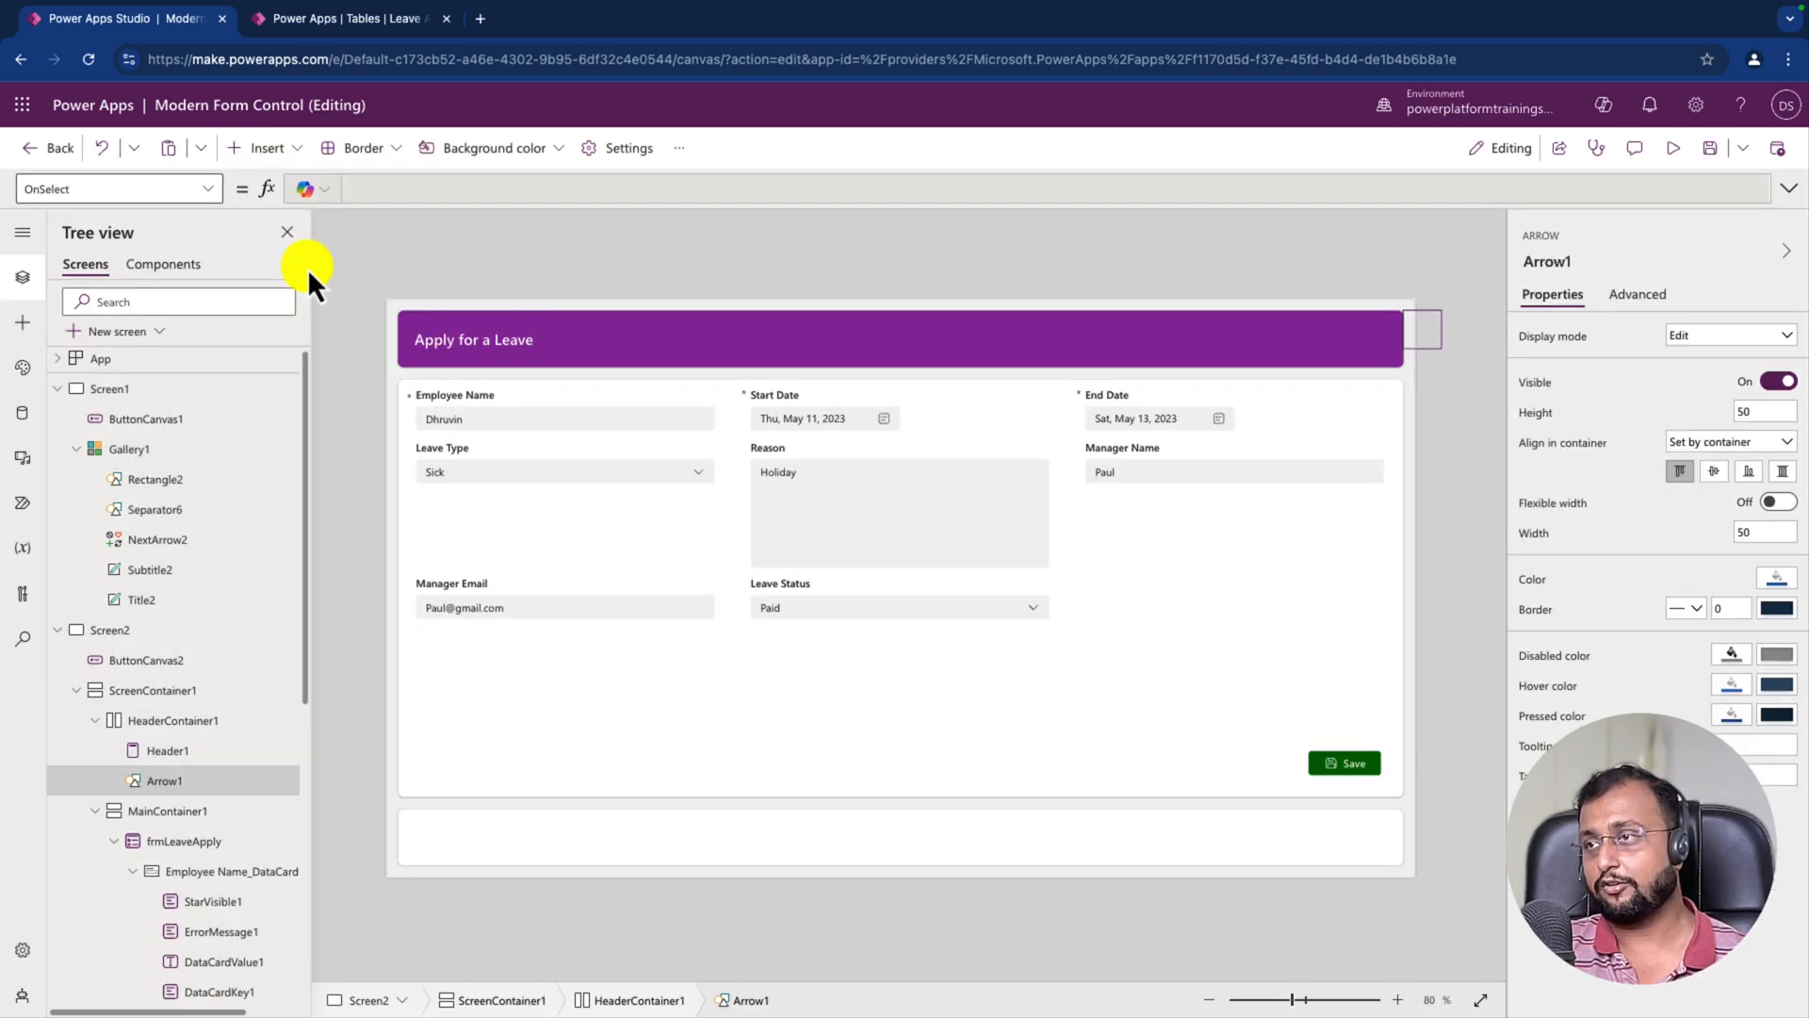
Step: Reorder Arrow1 ahead of Header1, check it in preview, and select its false OnSelect formula
right_click(216, 781)
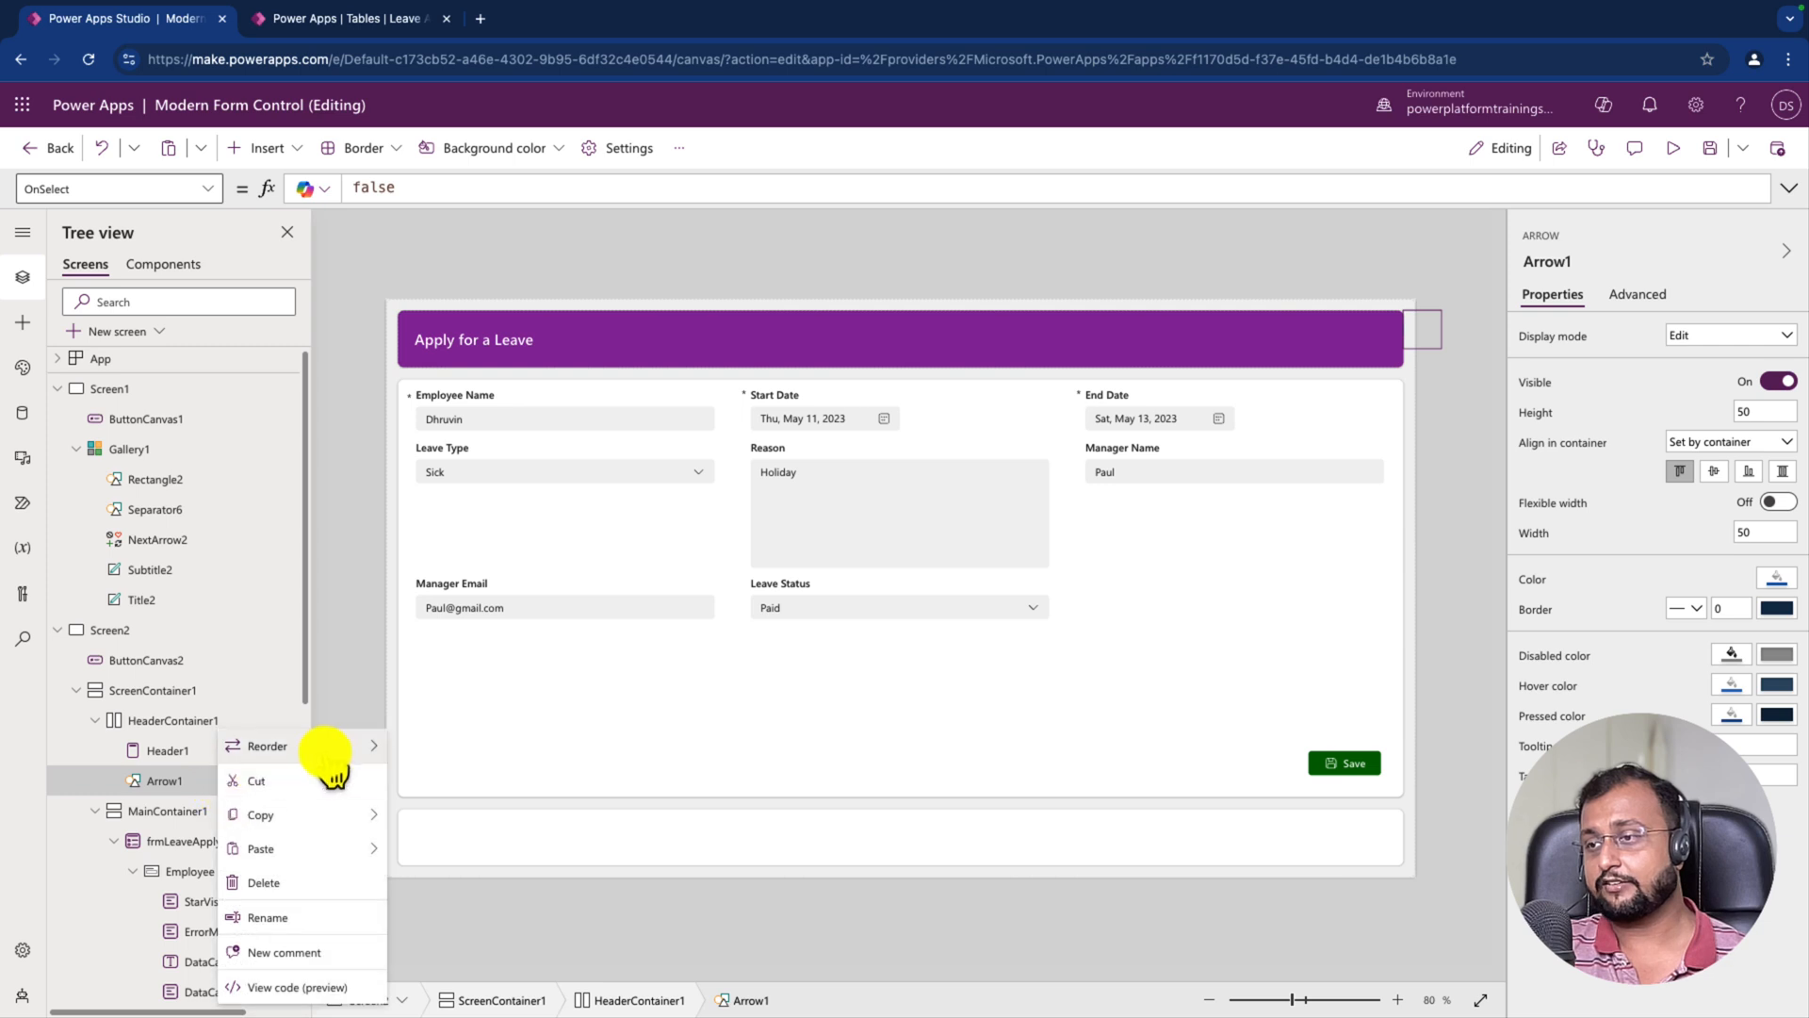
mouse_move(323, 746)
click(456, 752)
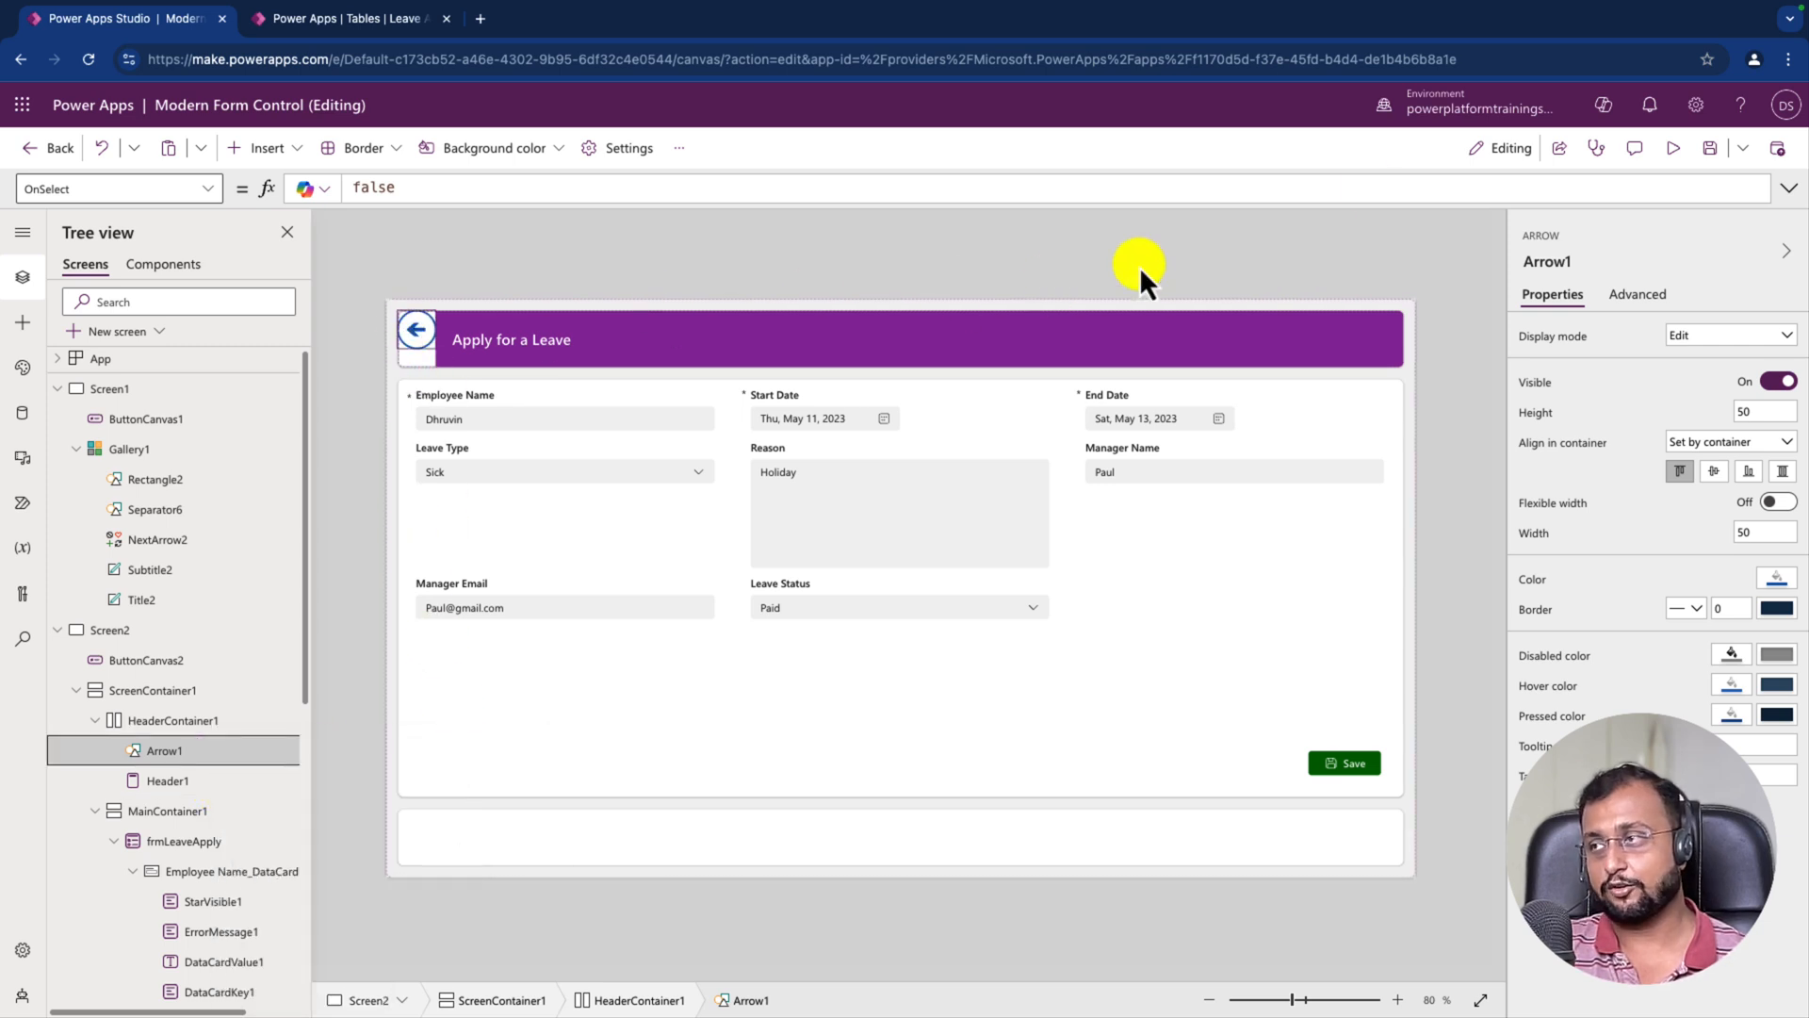
click(1673, 148)
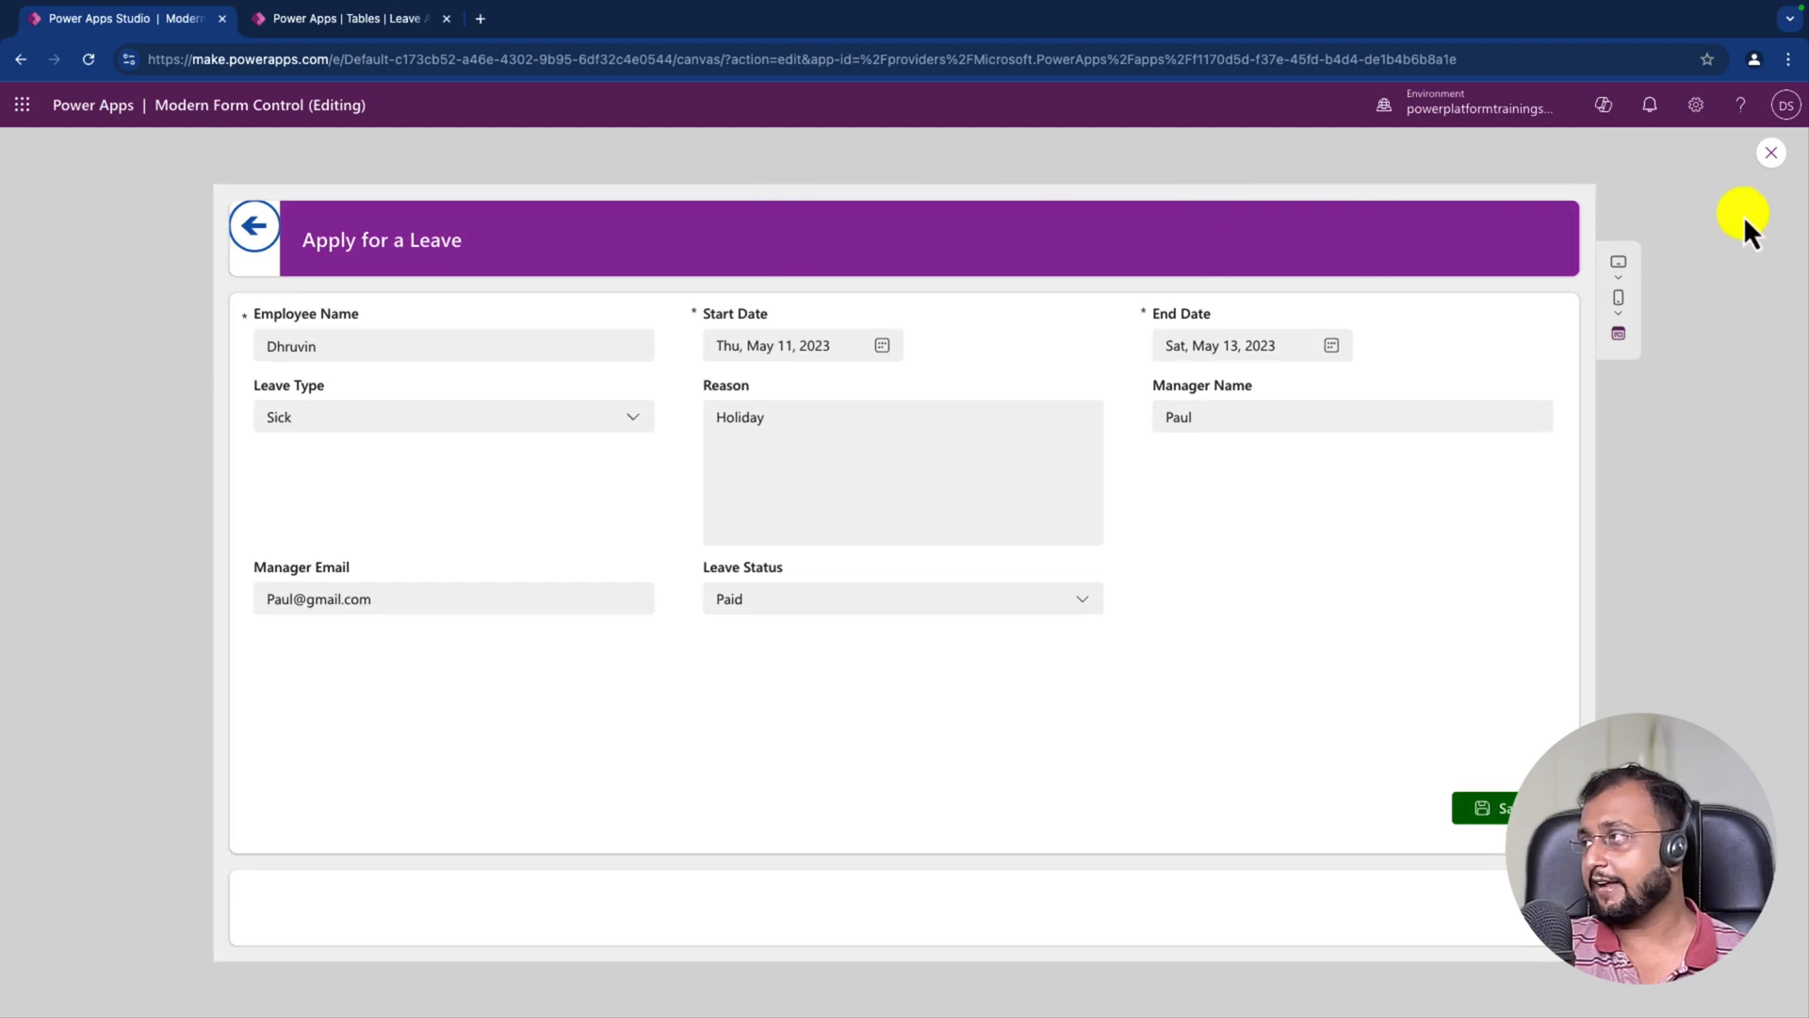
click(1770, 152)
click(429, 330)
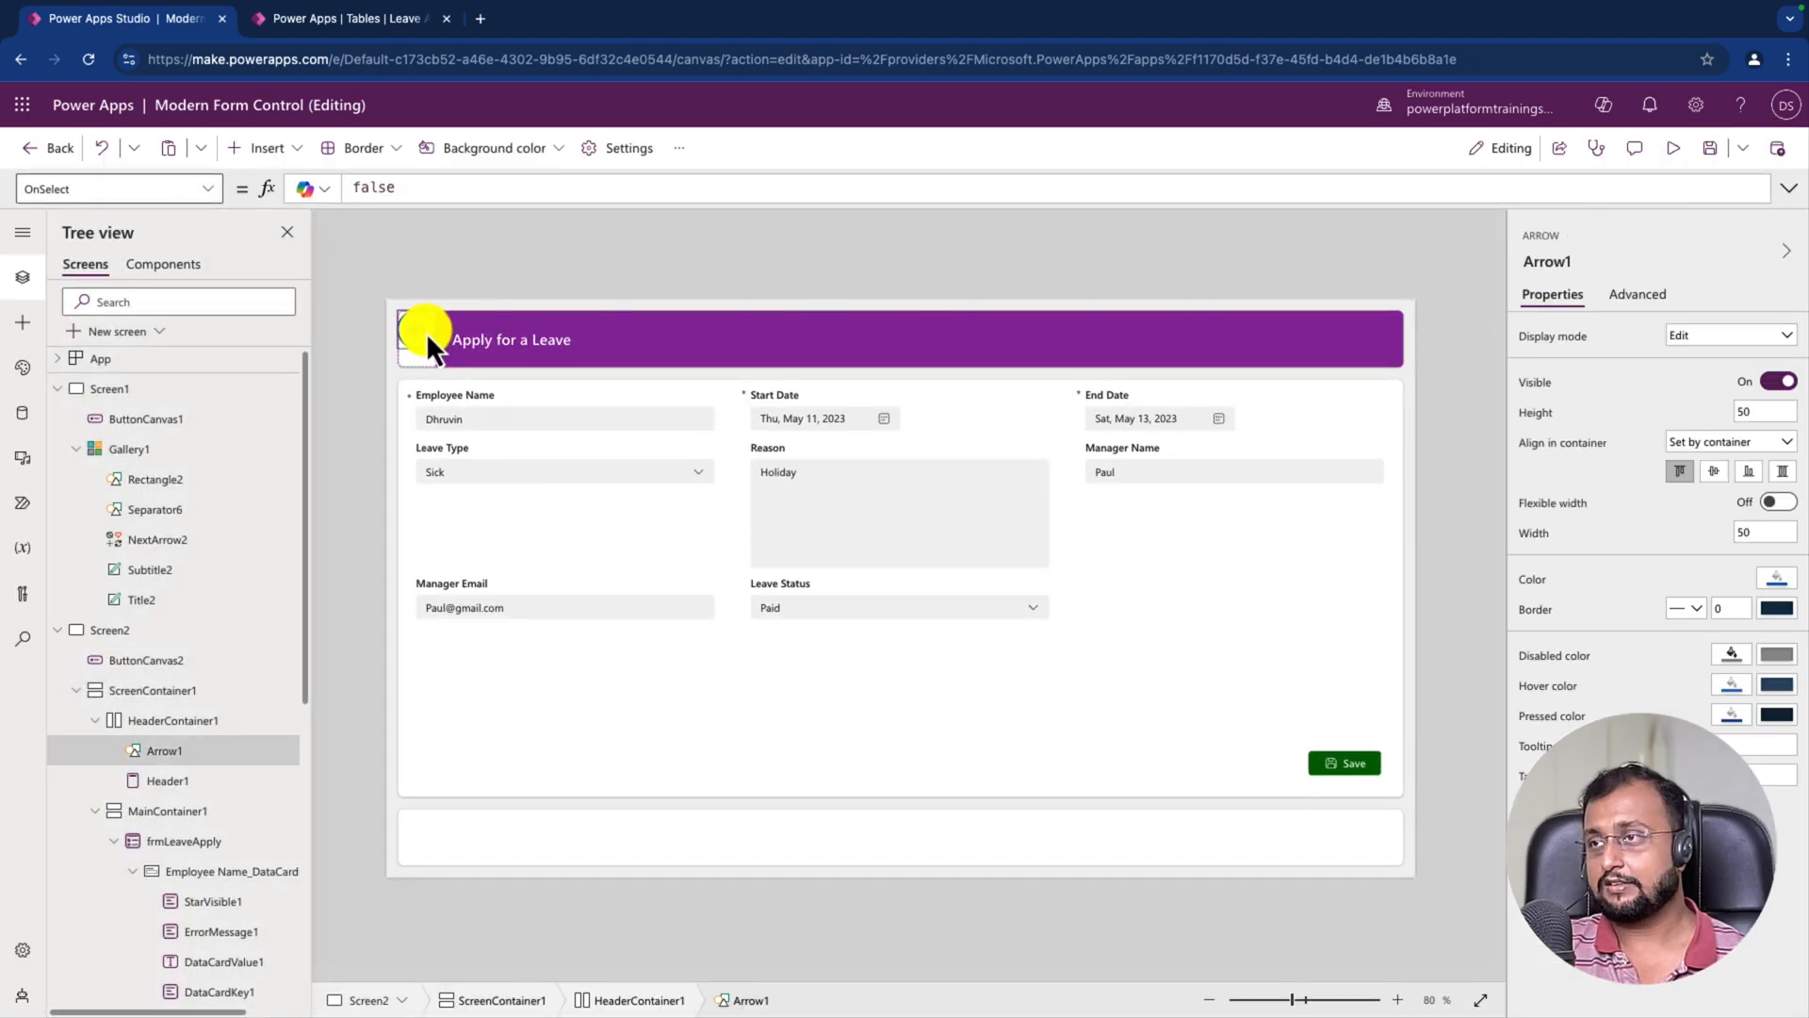
double_click(396, 189)
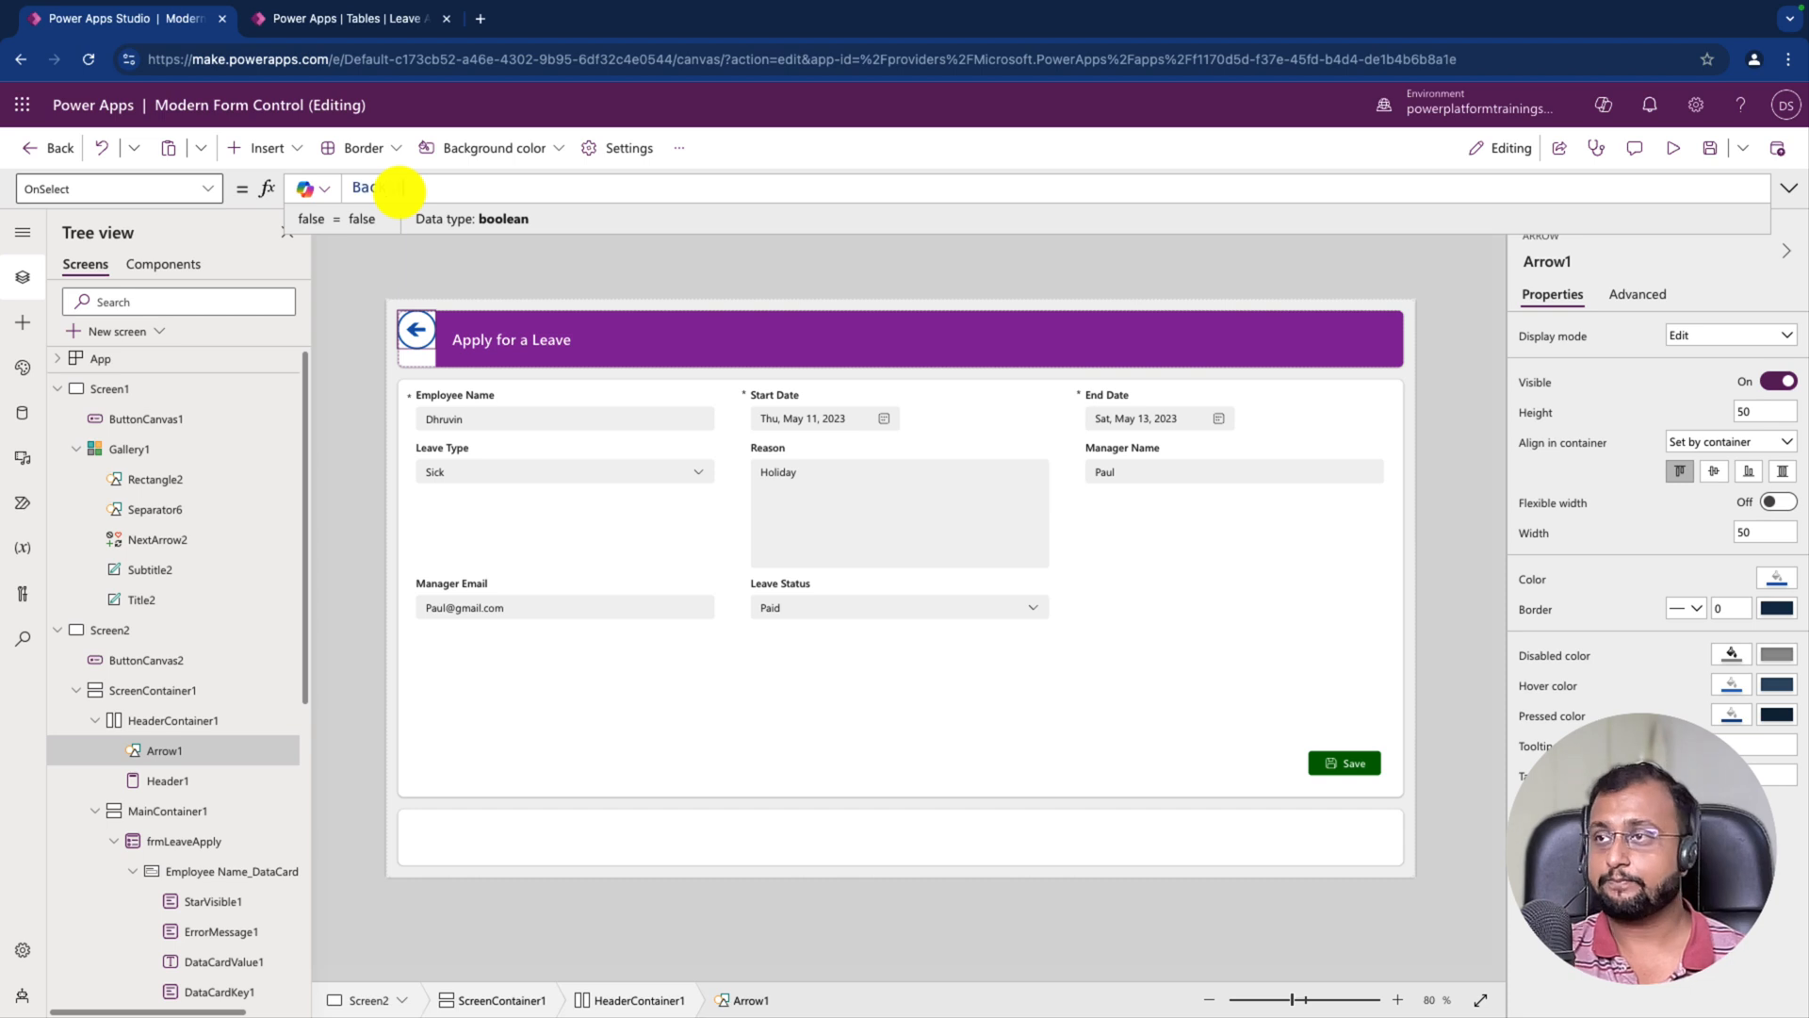
Step: Set Arrow1's OnSelect to Back() and test it in preview to return to the gallery
text(Back())
click(1672, 148)
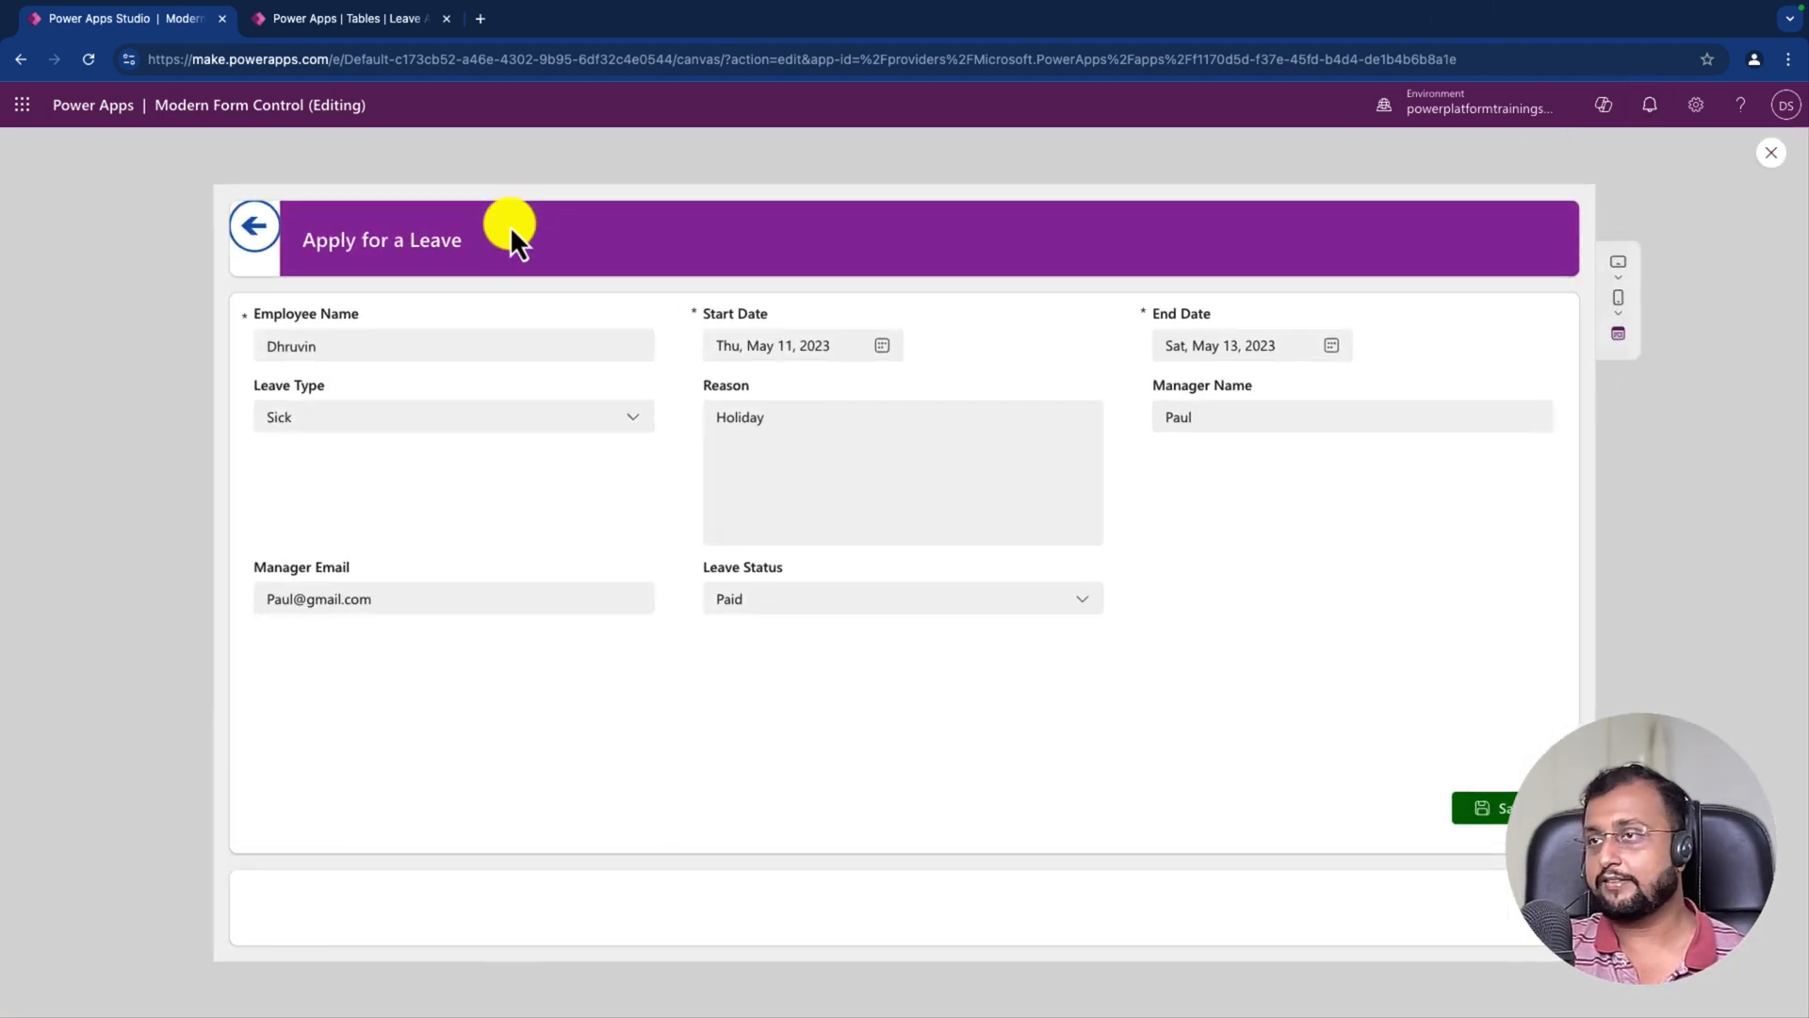
click(260, 230)
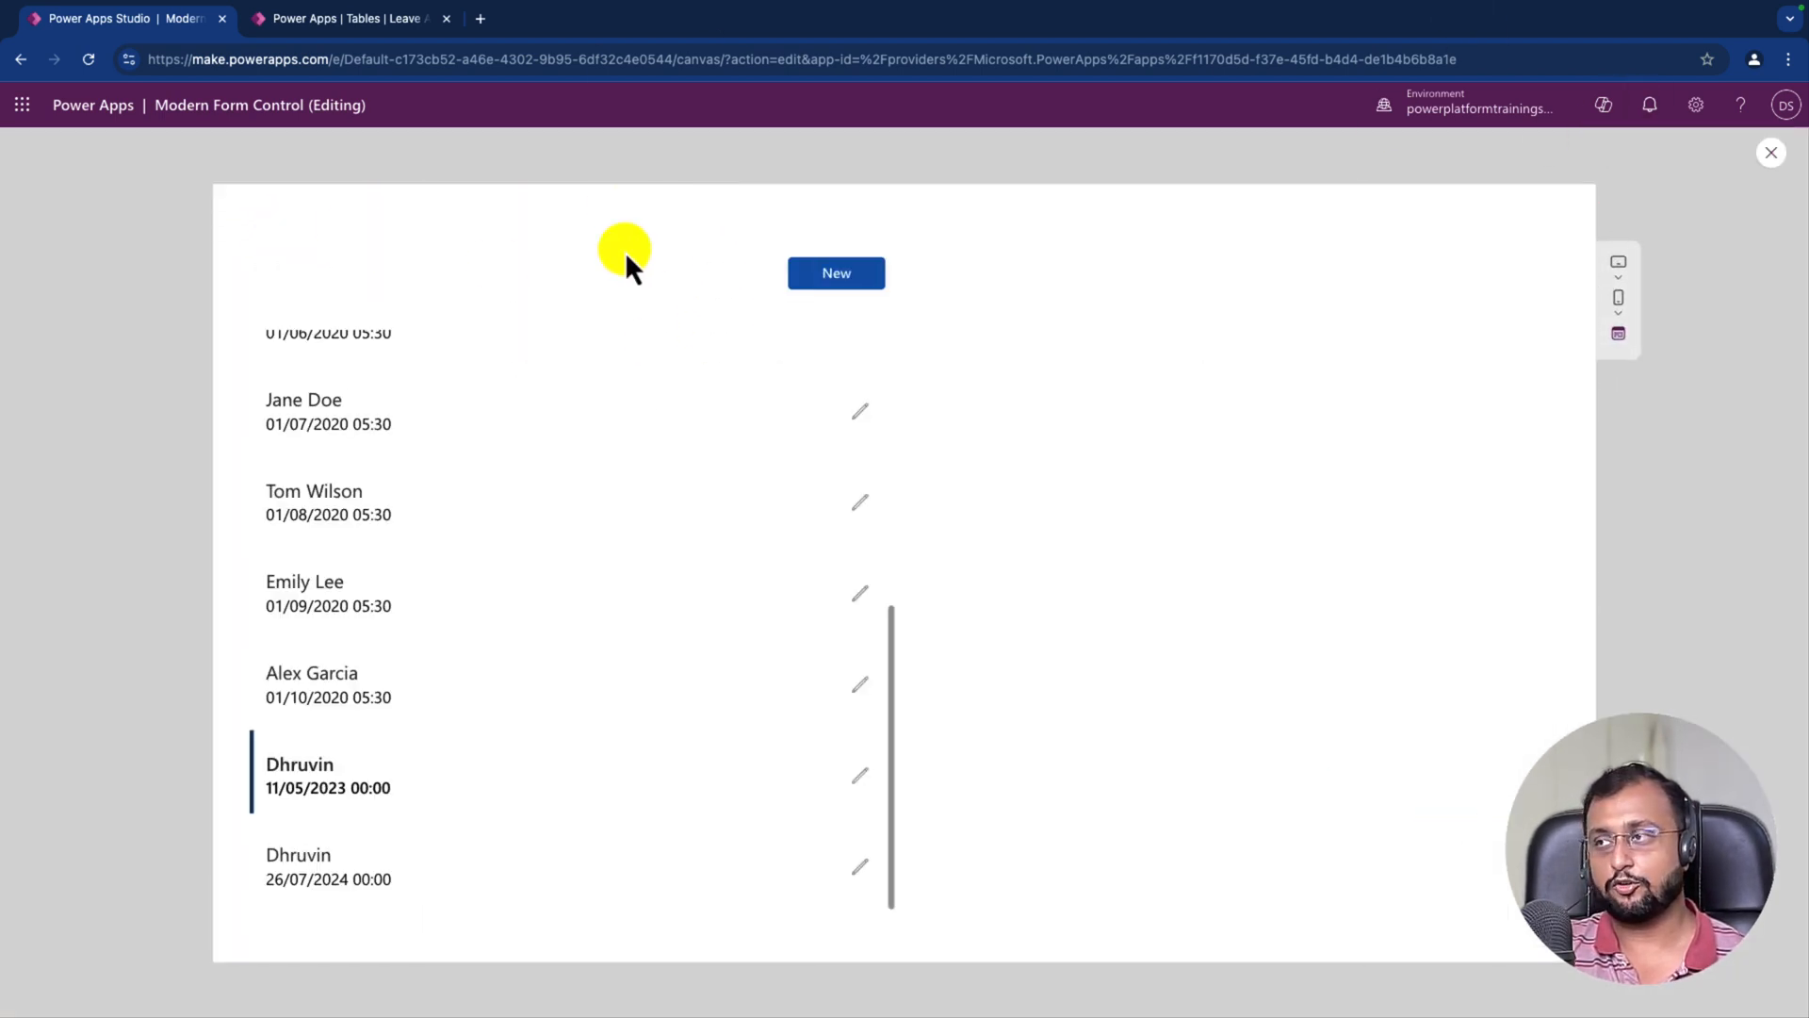
Step: Start a new leave request with an employee name, 25 July 2024 start/end dates and type Sick
click(829, 274)
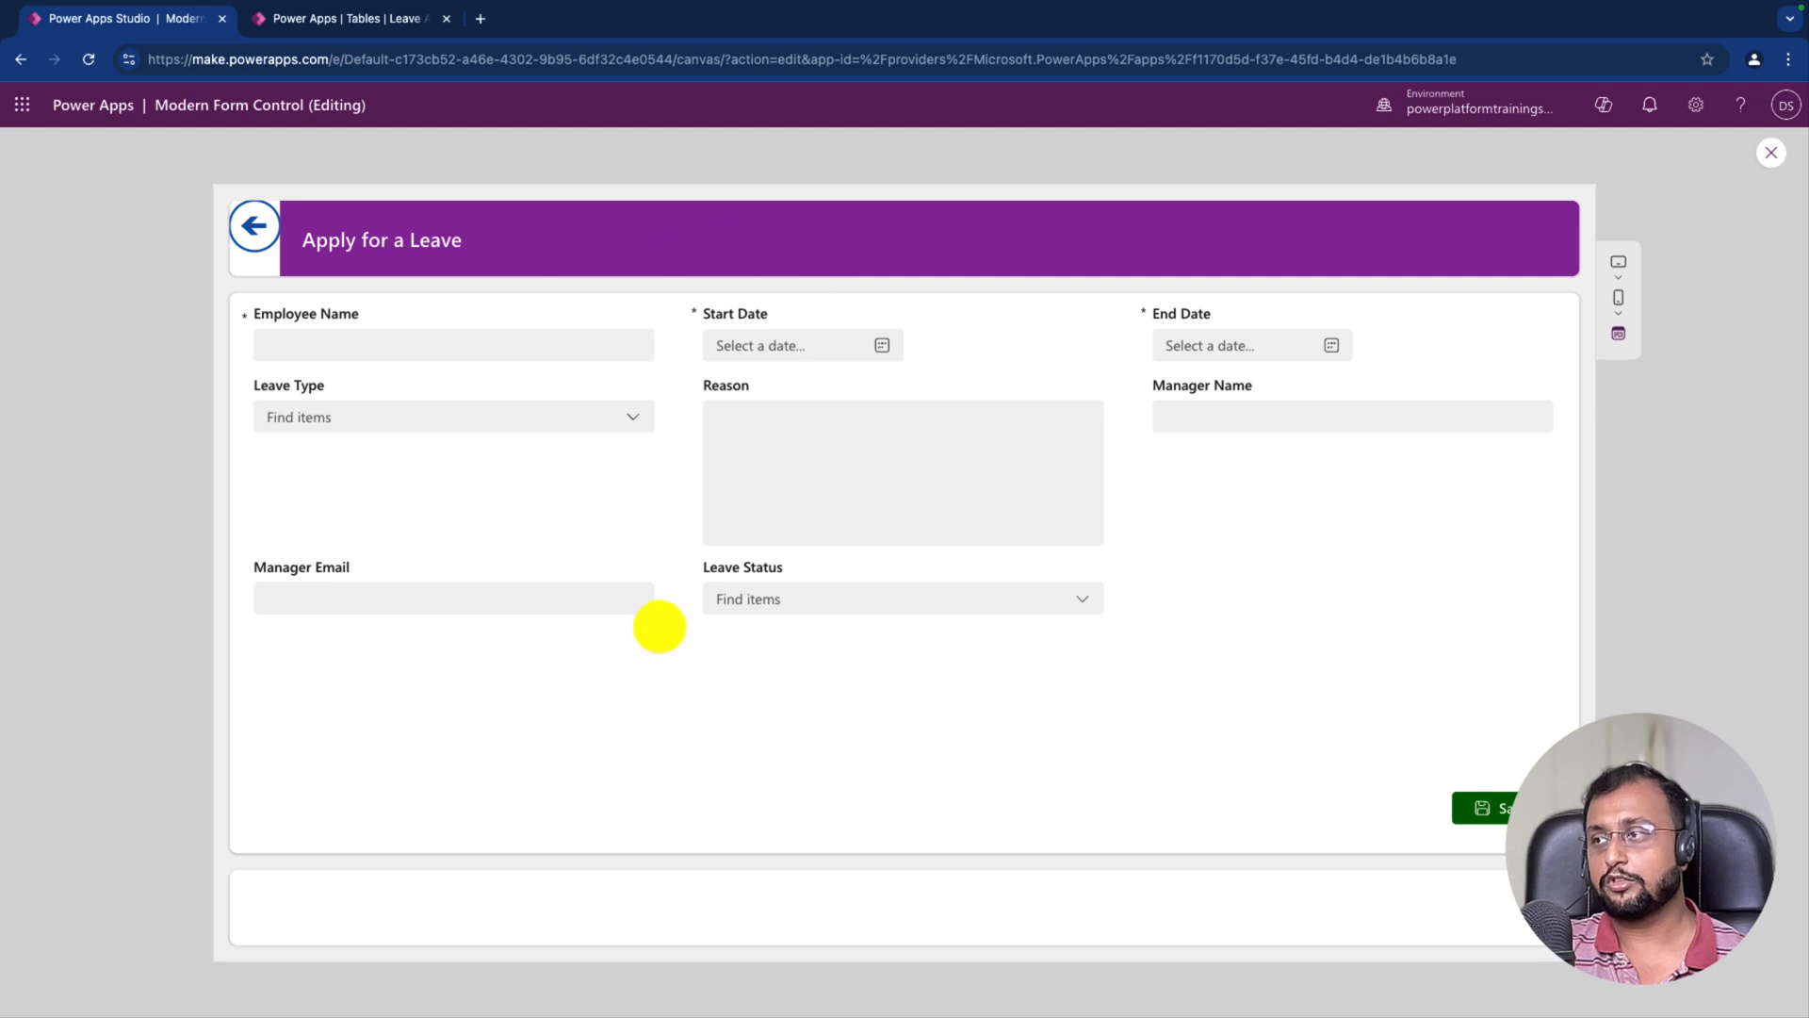
click(455, 337)
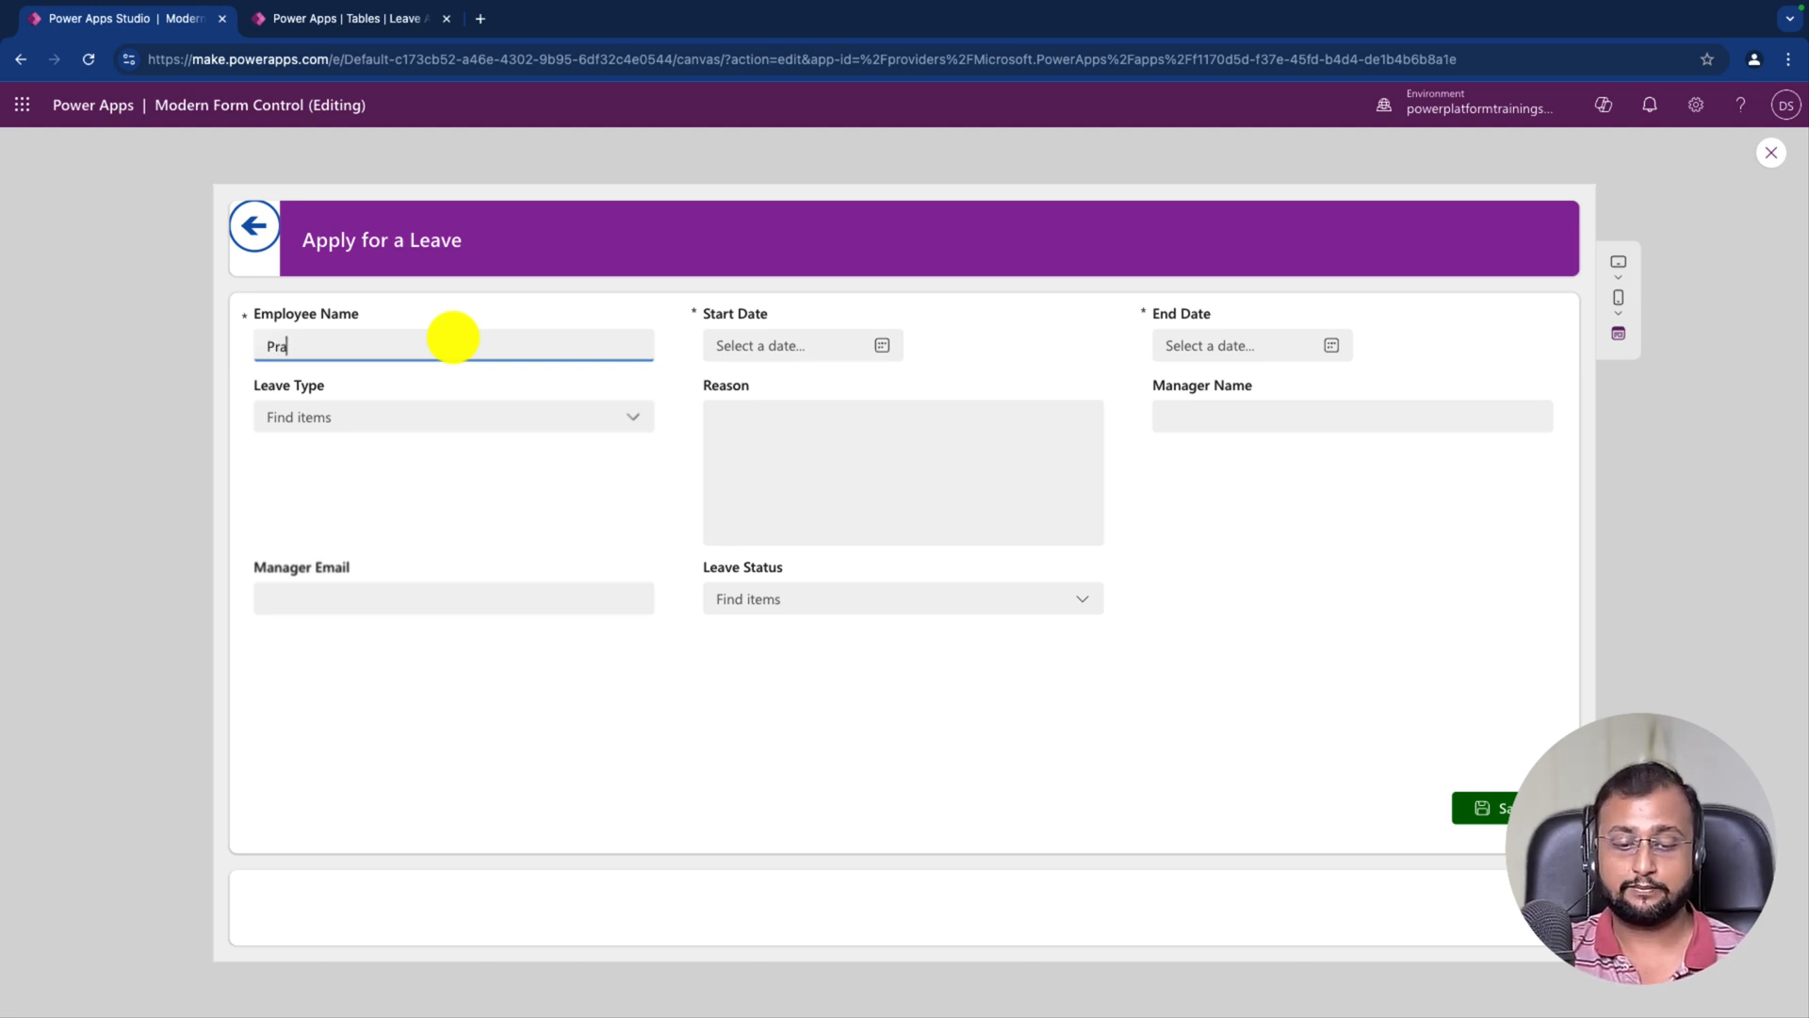
key(Tab)
key(Tab)
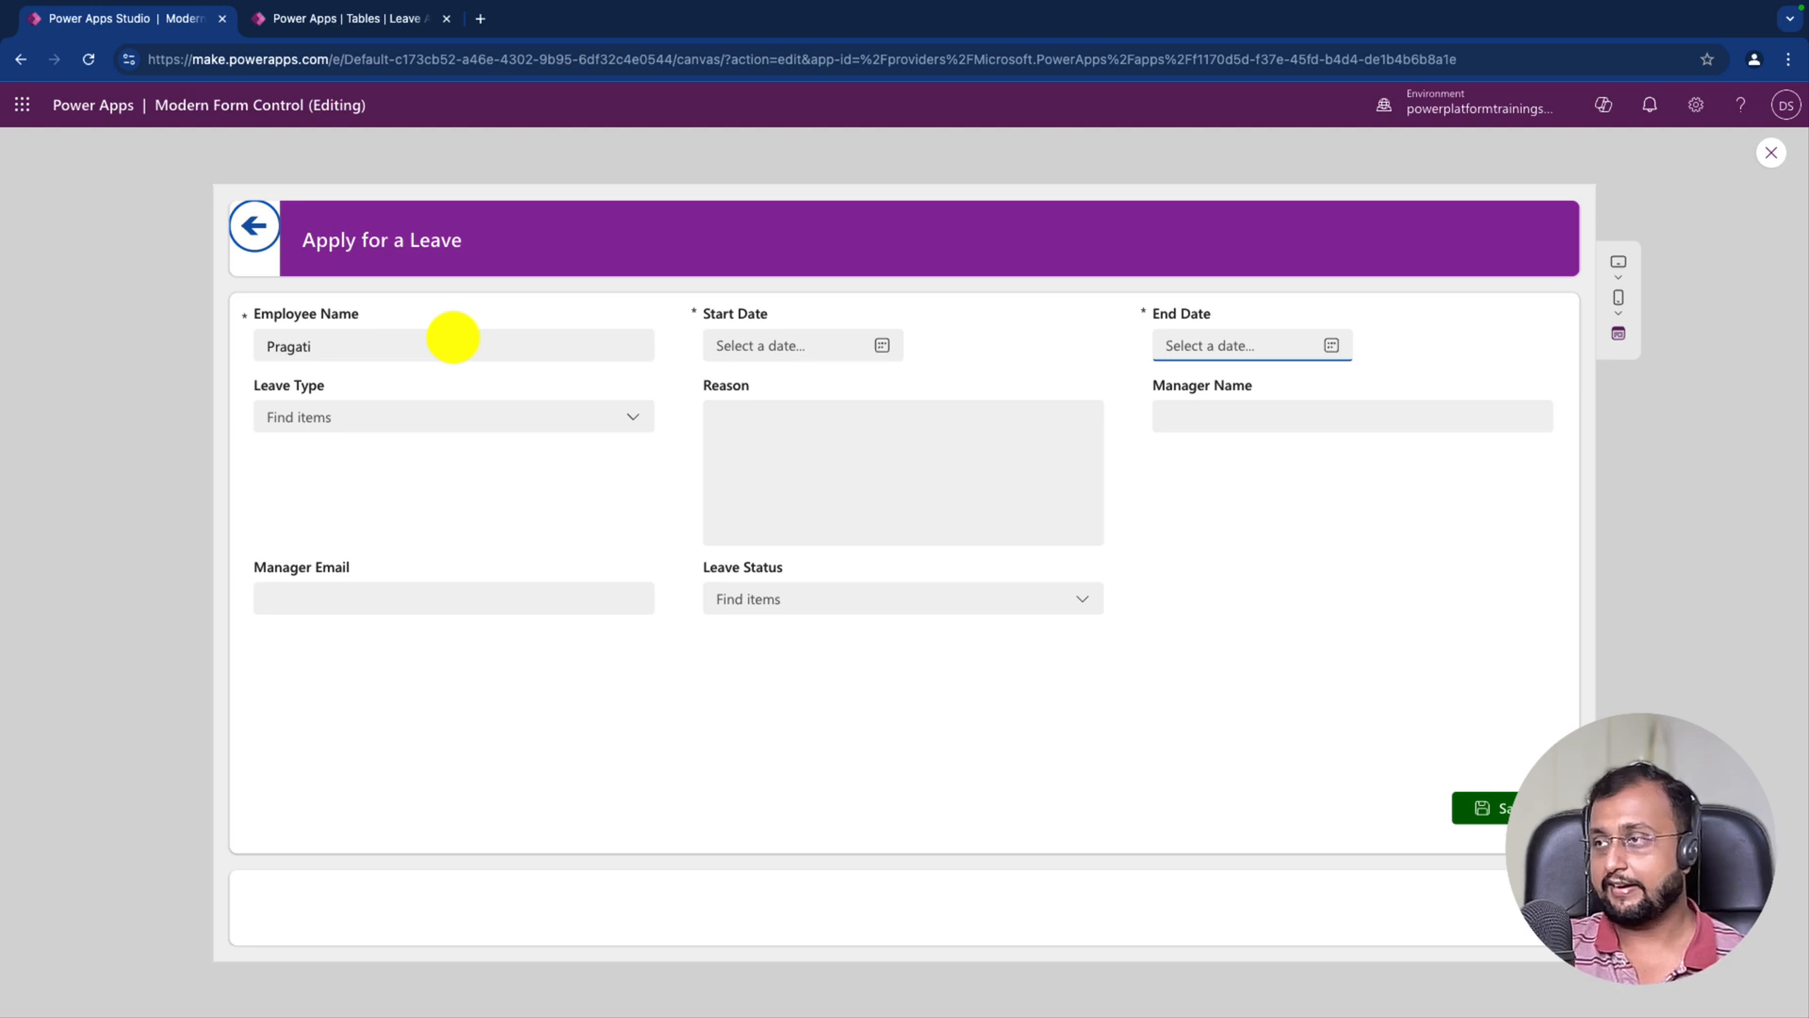
click(882, 345)
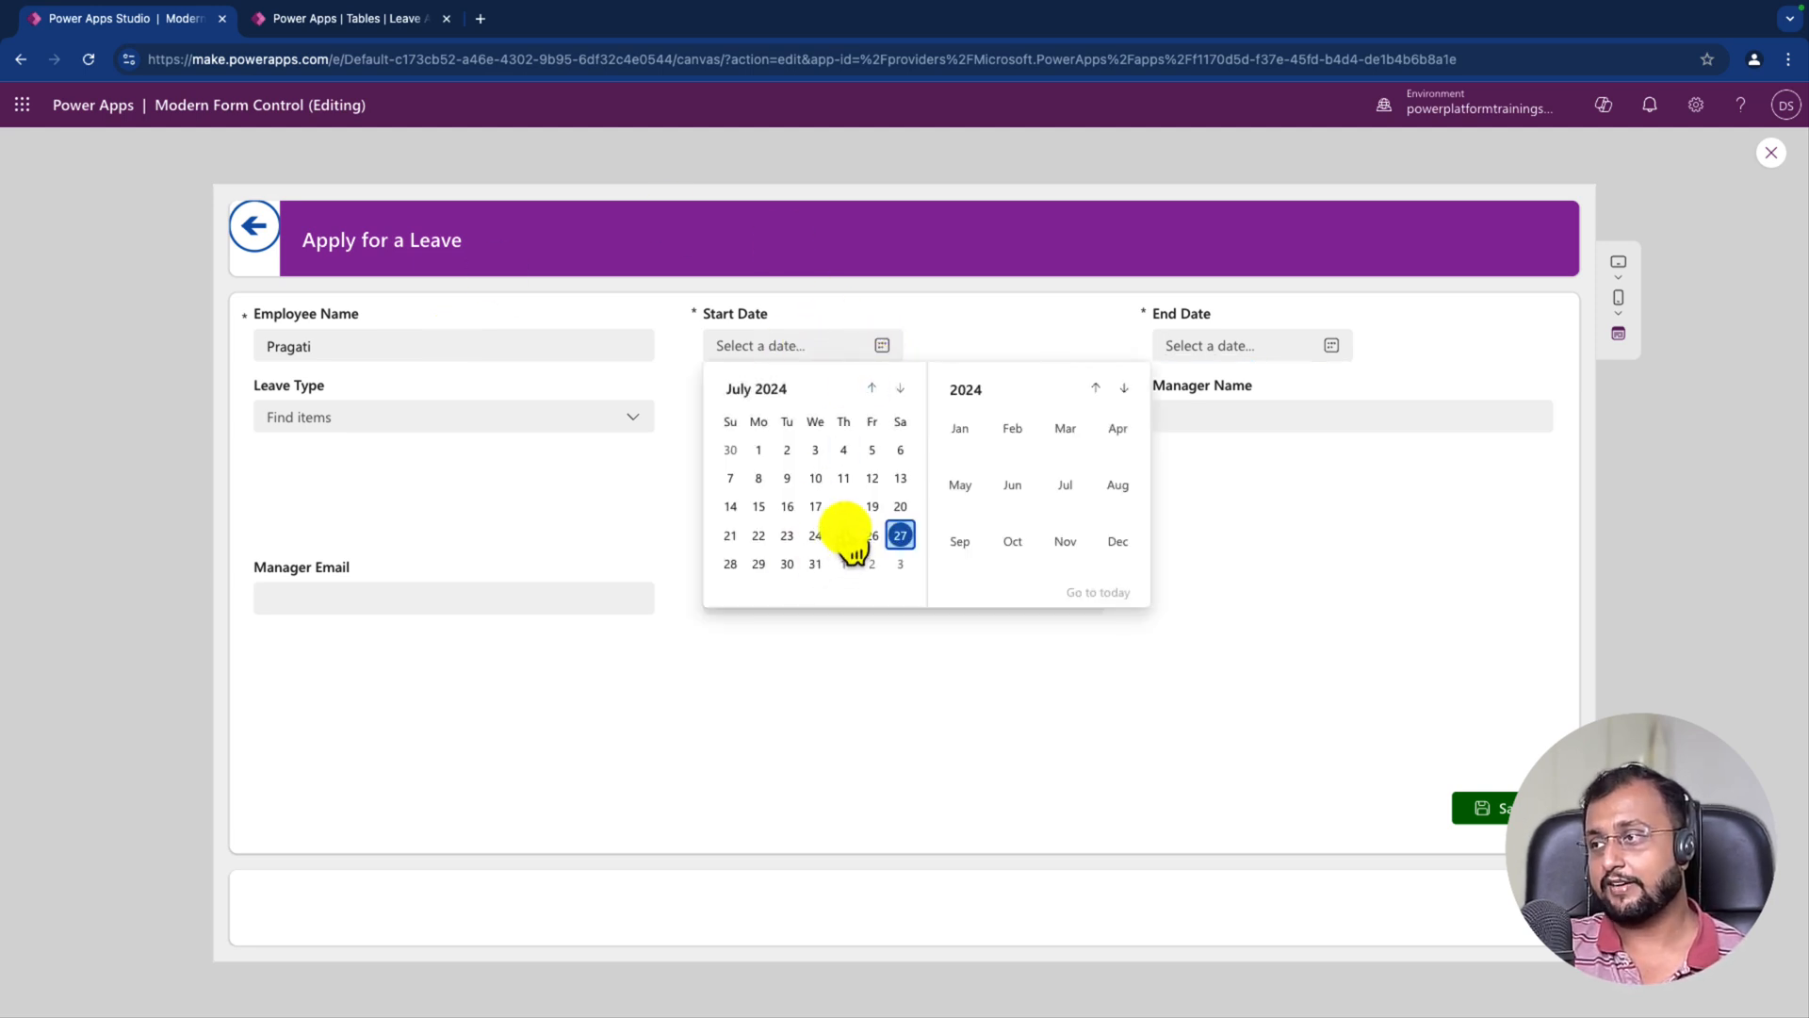
click(846, 535)
click(1244, 346)
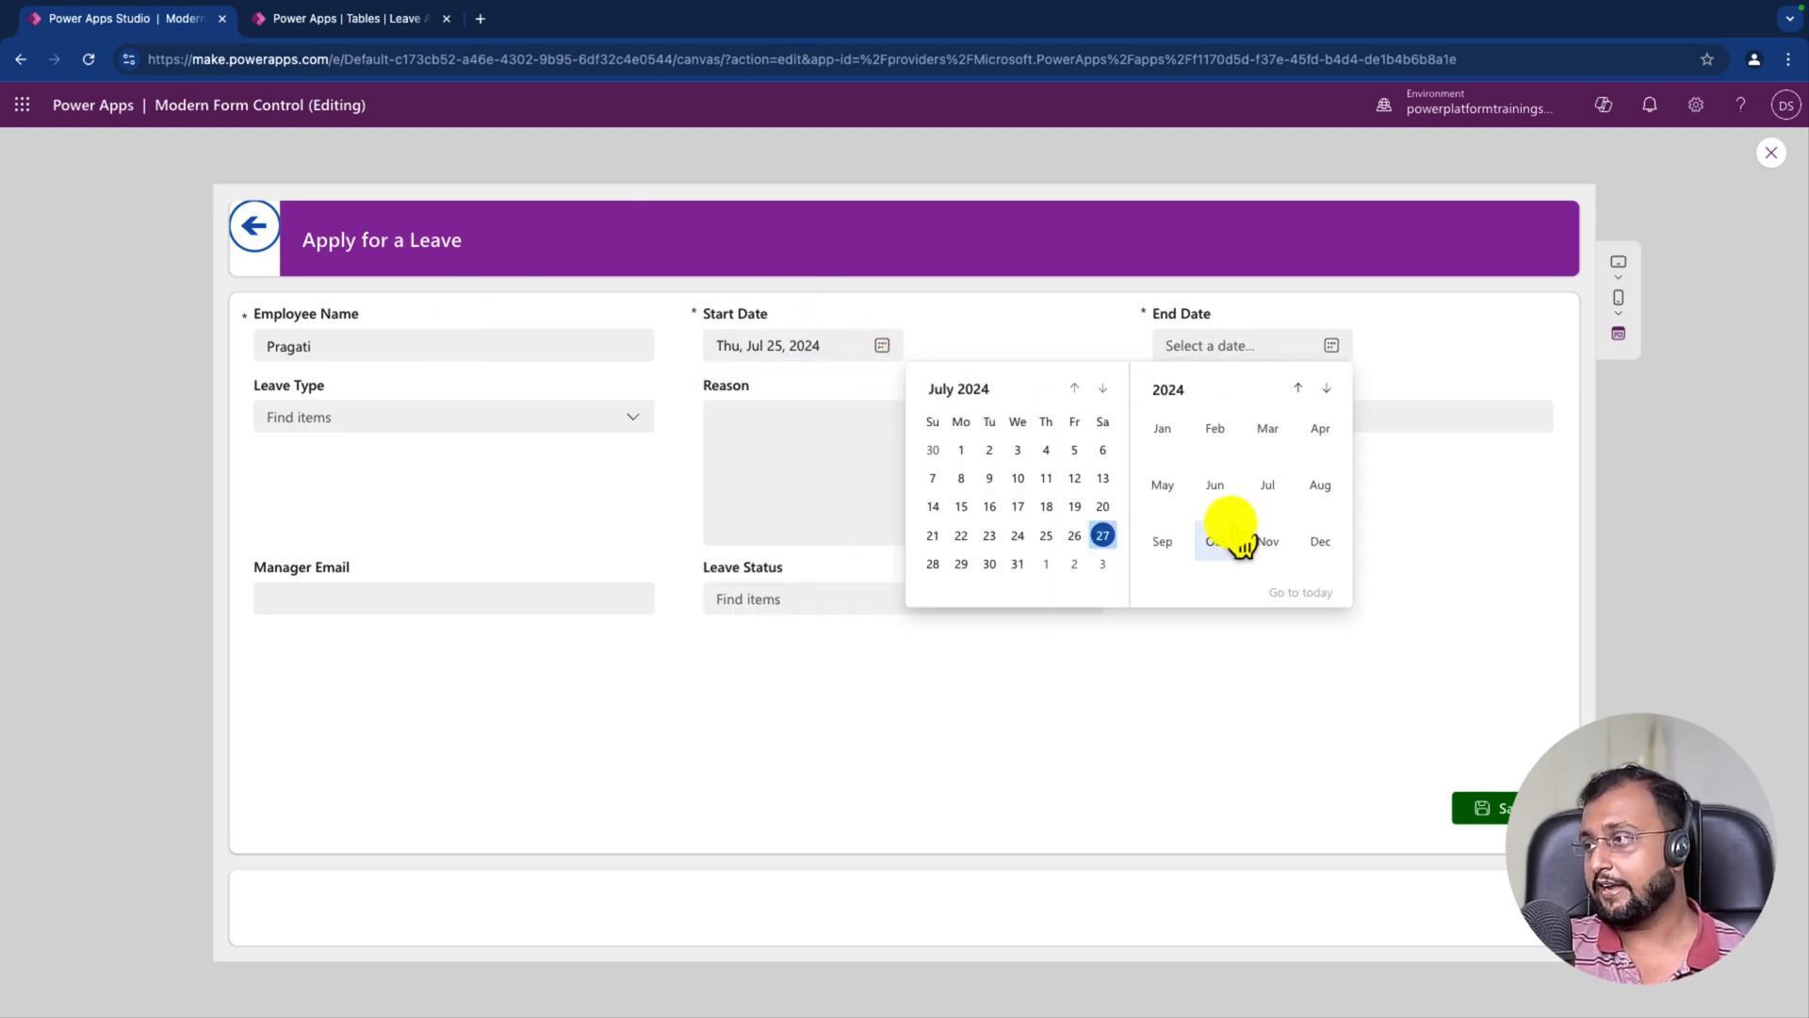
click(1050, 535)
click(424, 417)
click(360, 496)
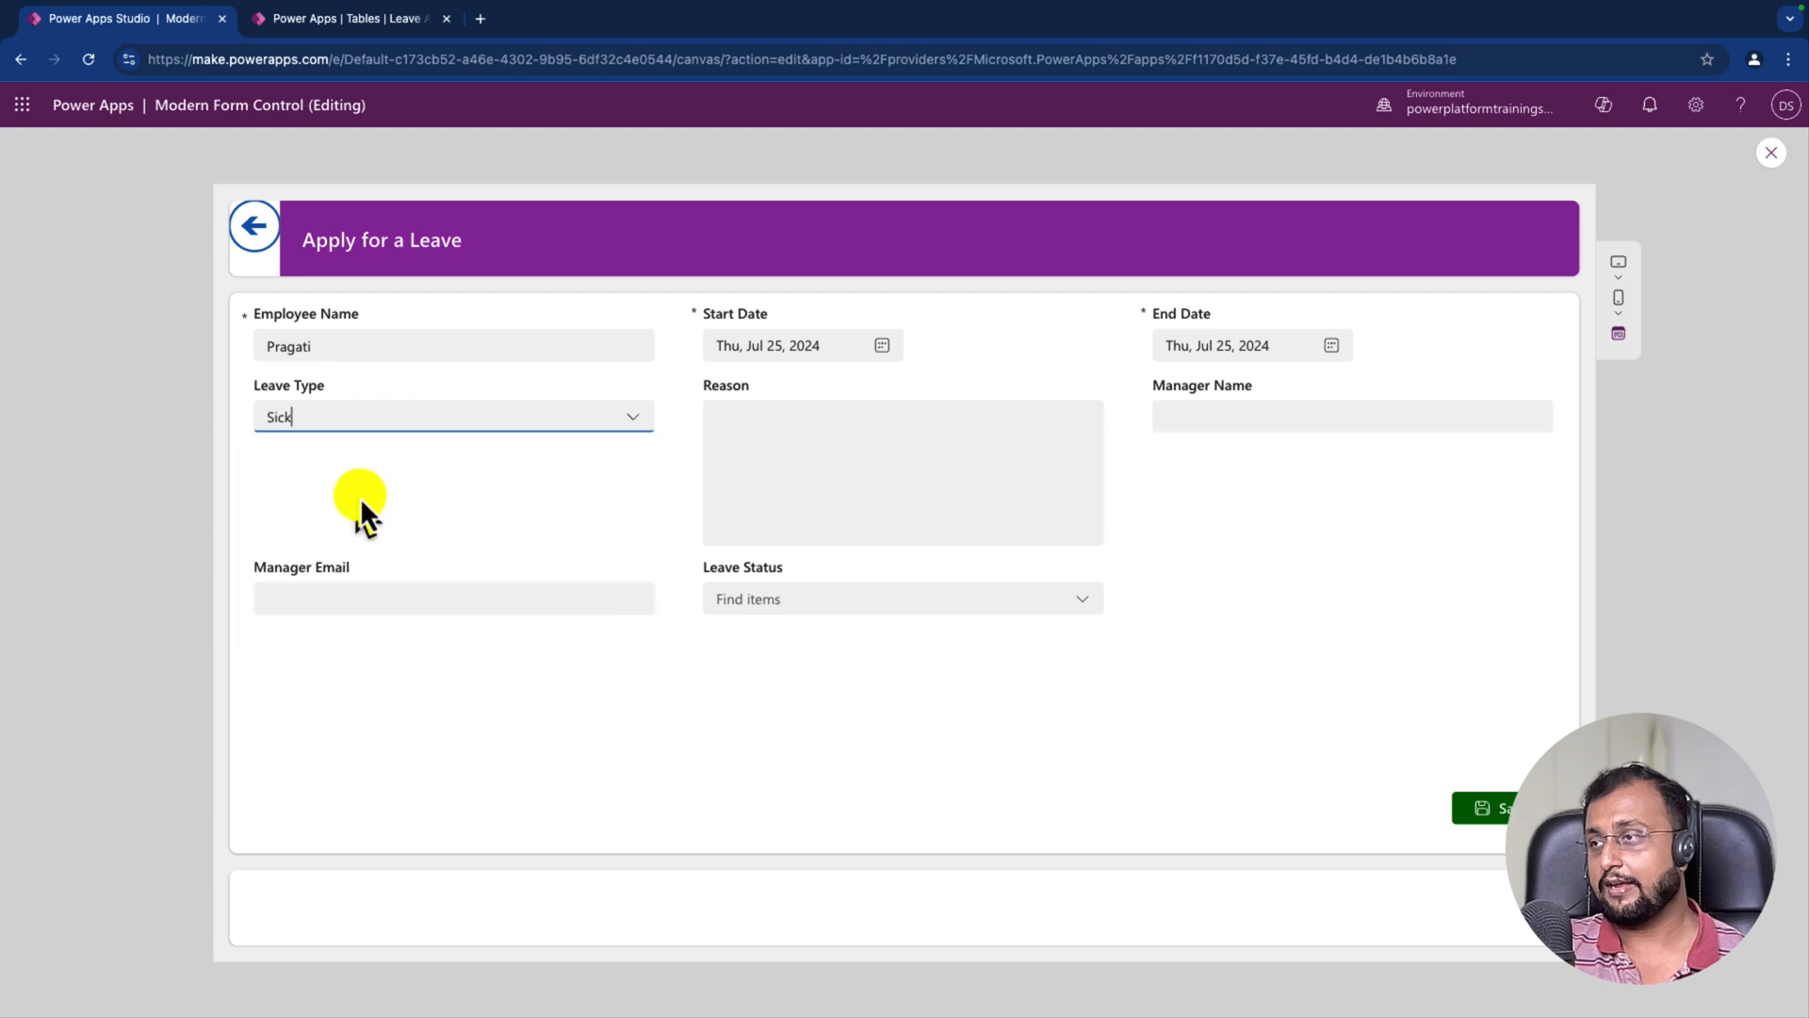
Step: Enter reason 'Sick from cold', the manager's name and e-mail, set status Paid, and save
click(812, 456)
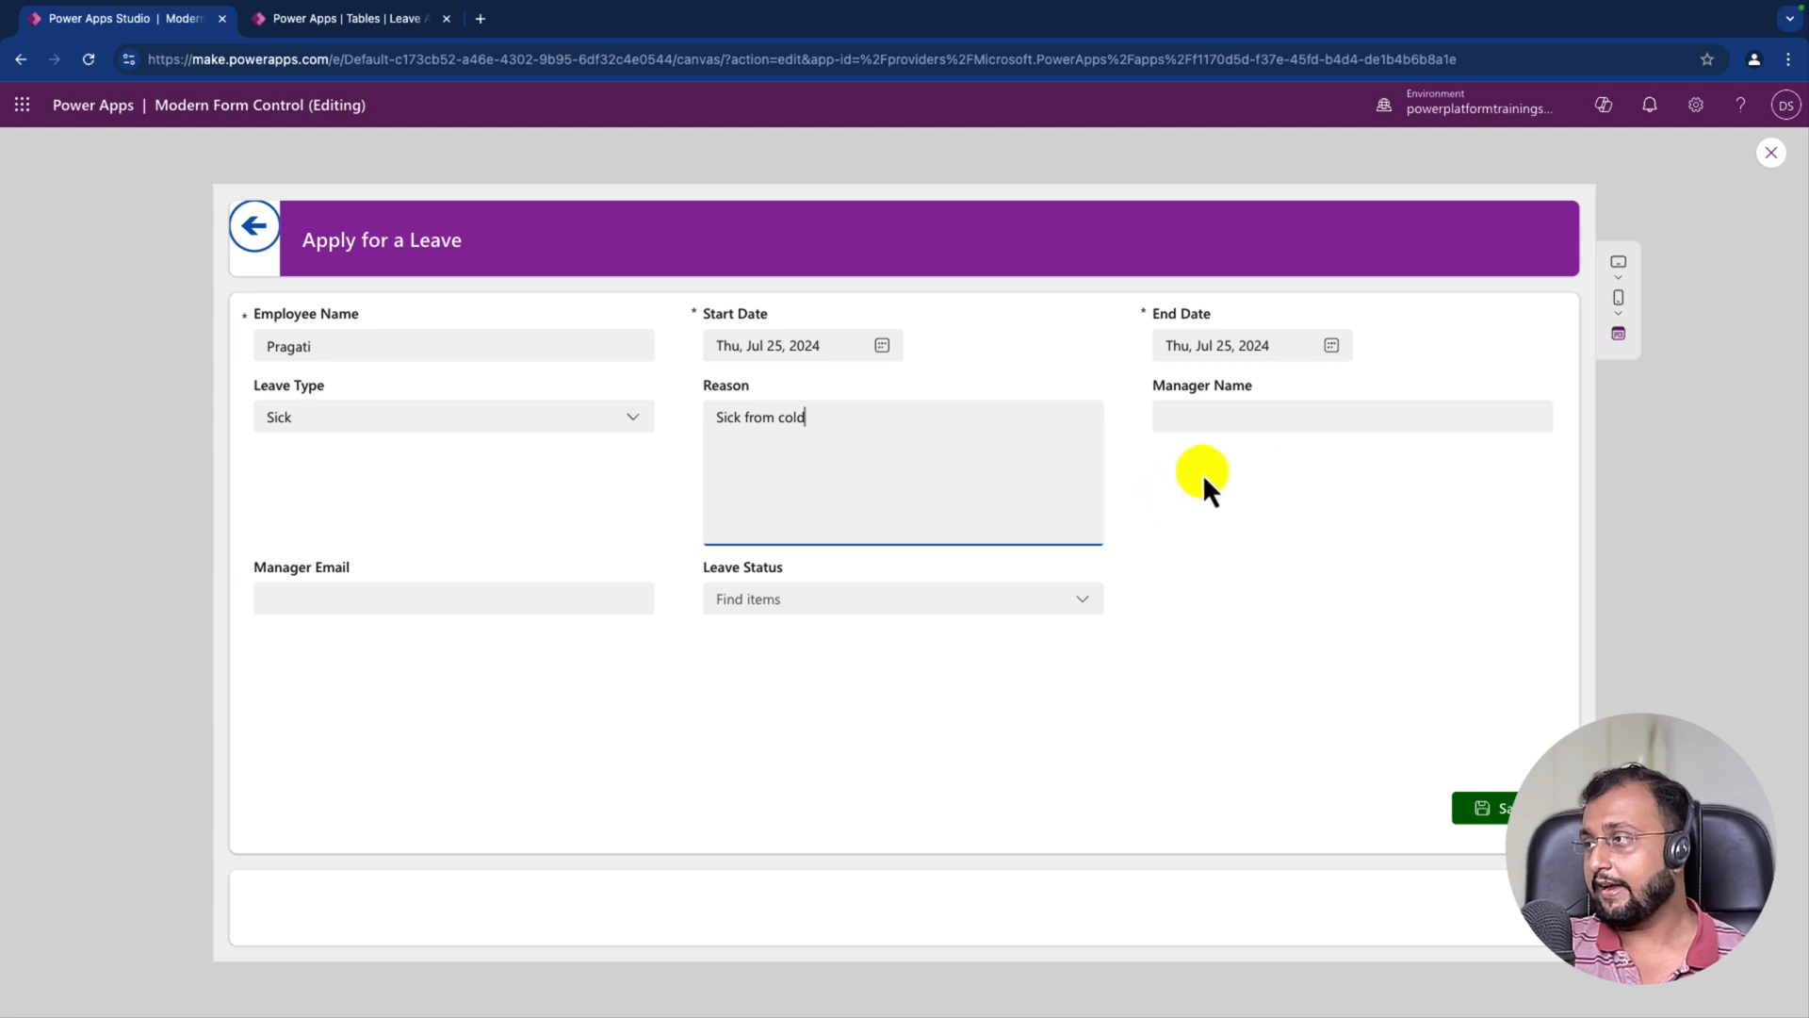
click(1251, 423)
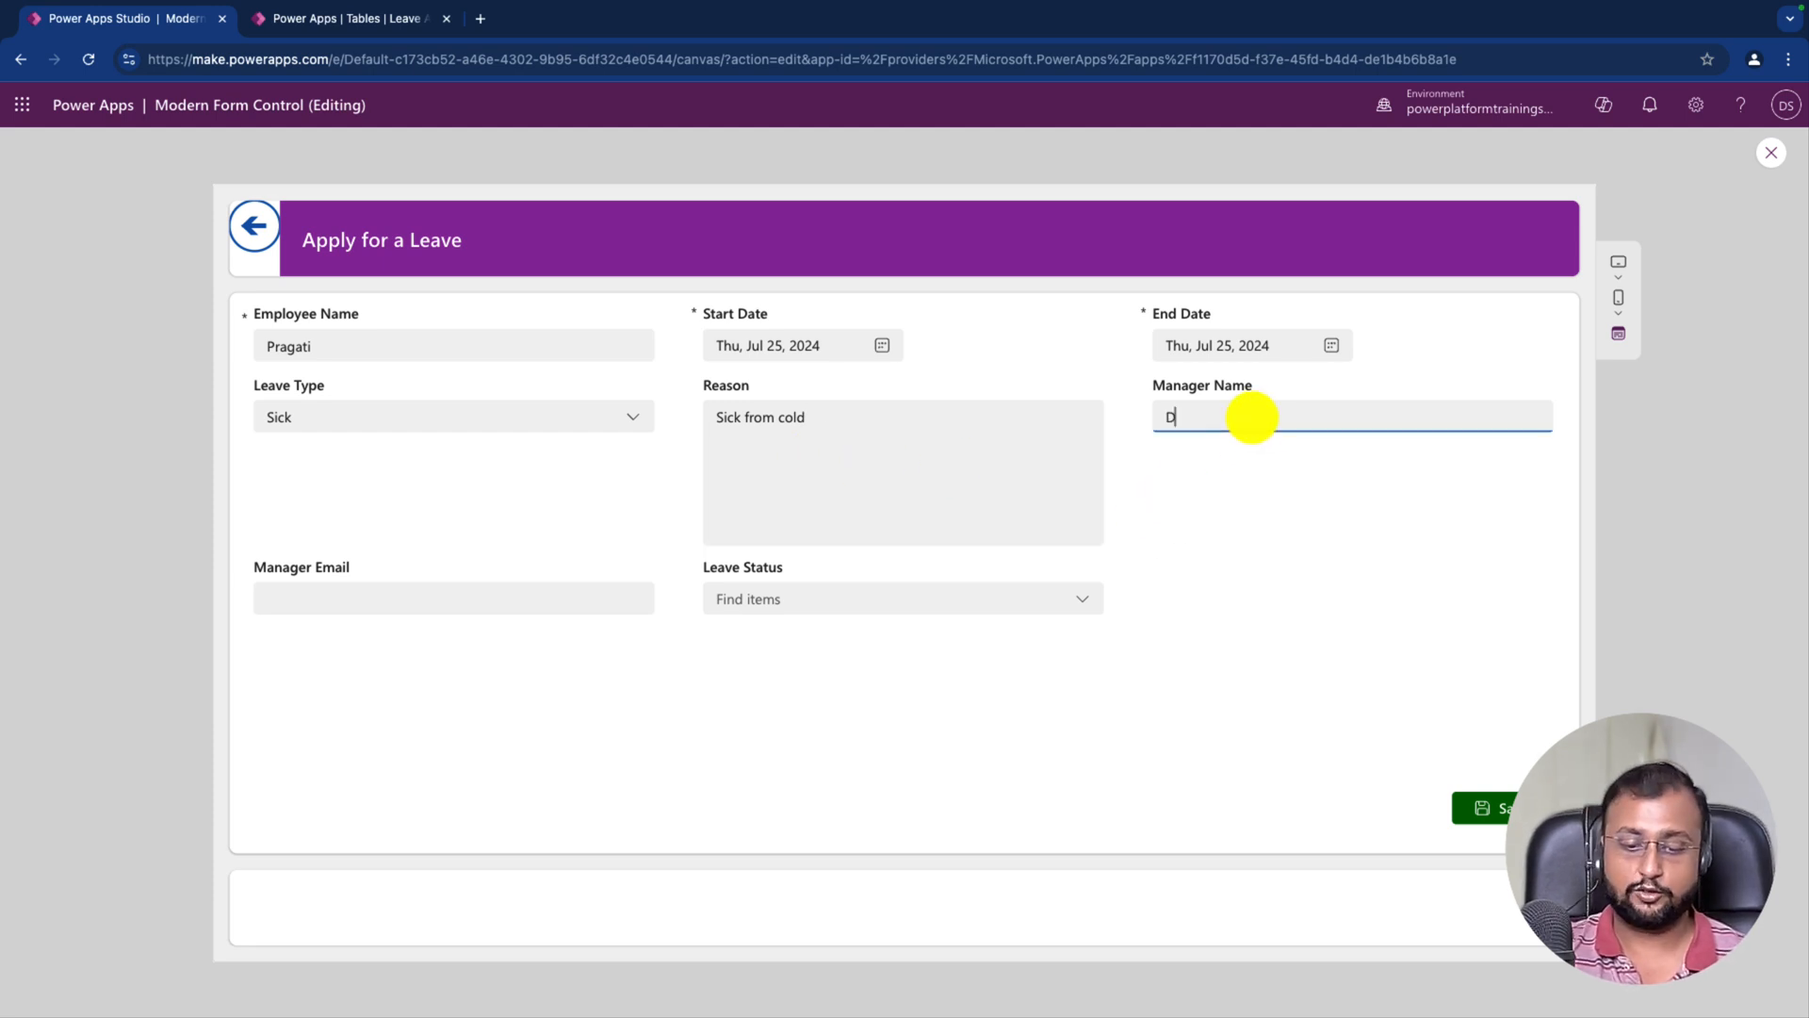
key(shift+Tab)
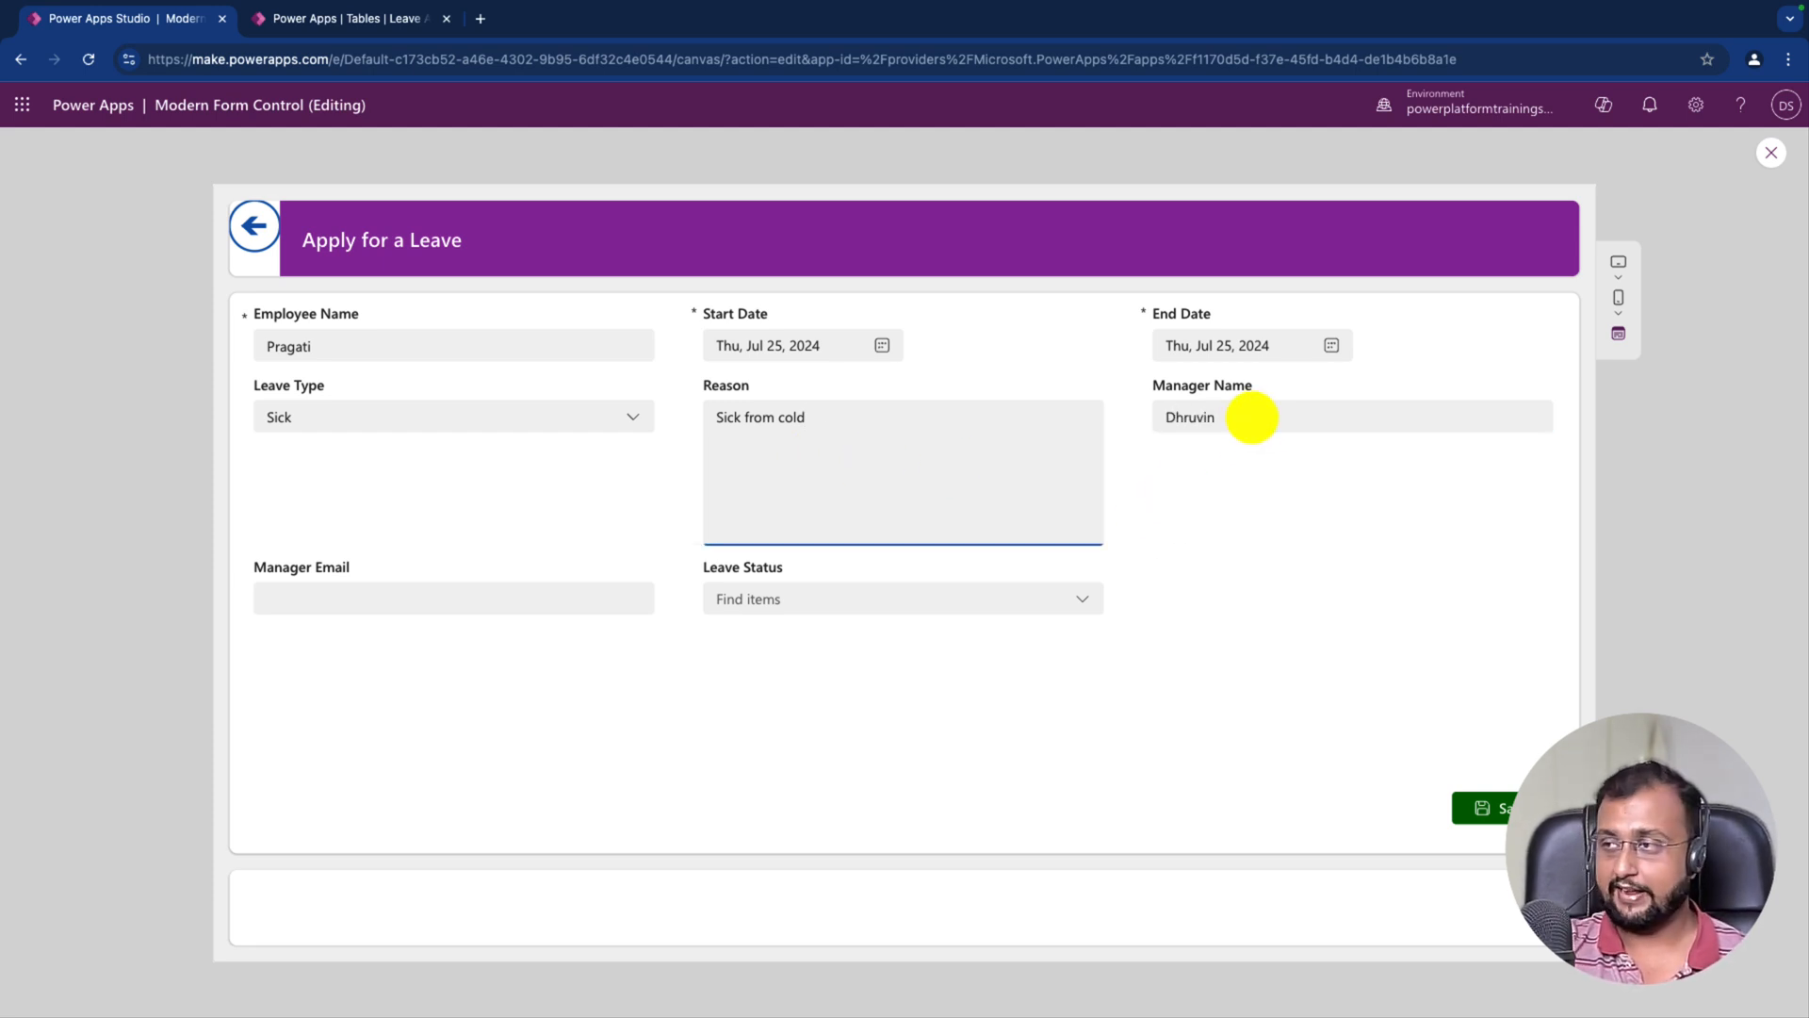
click(598, 595)
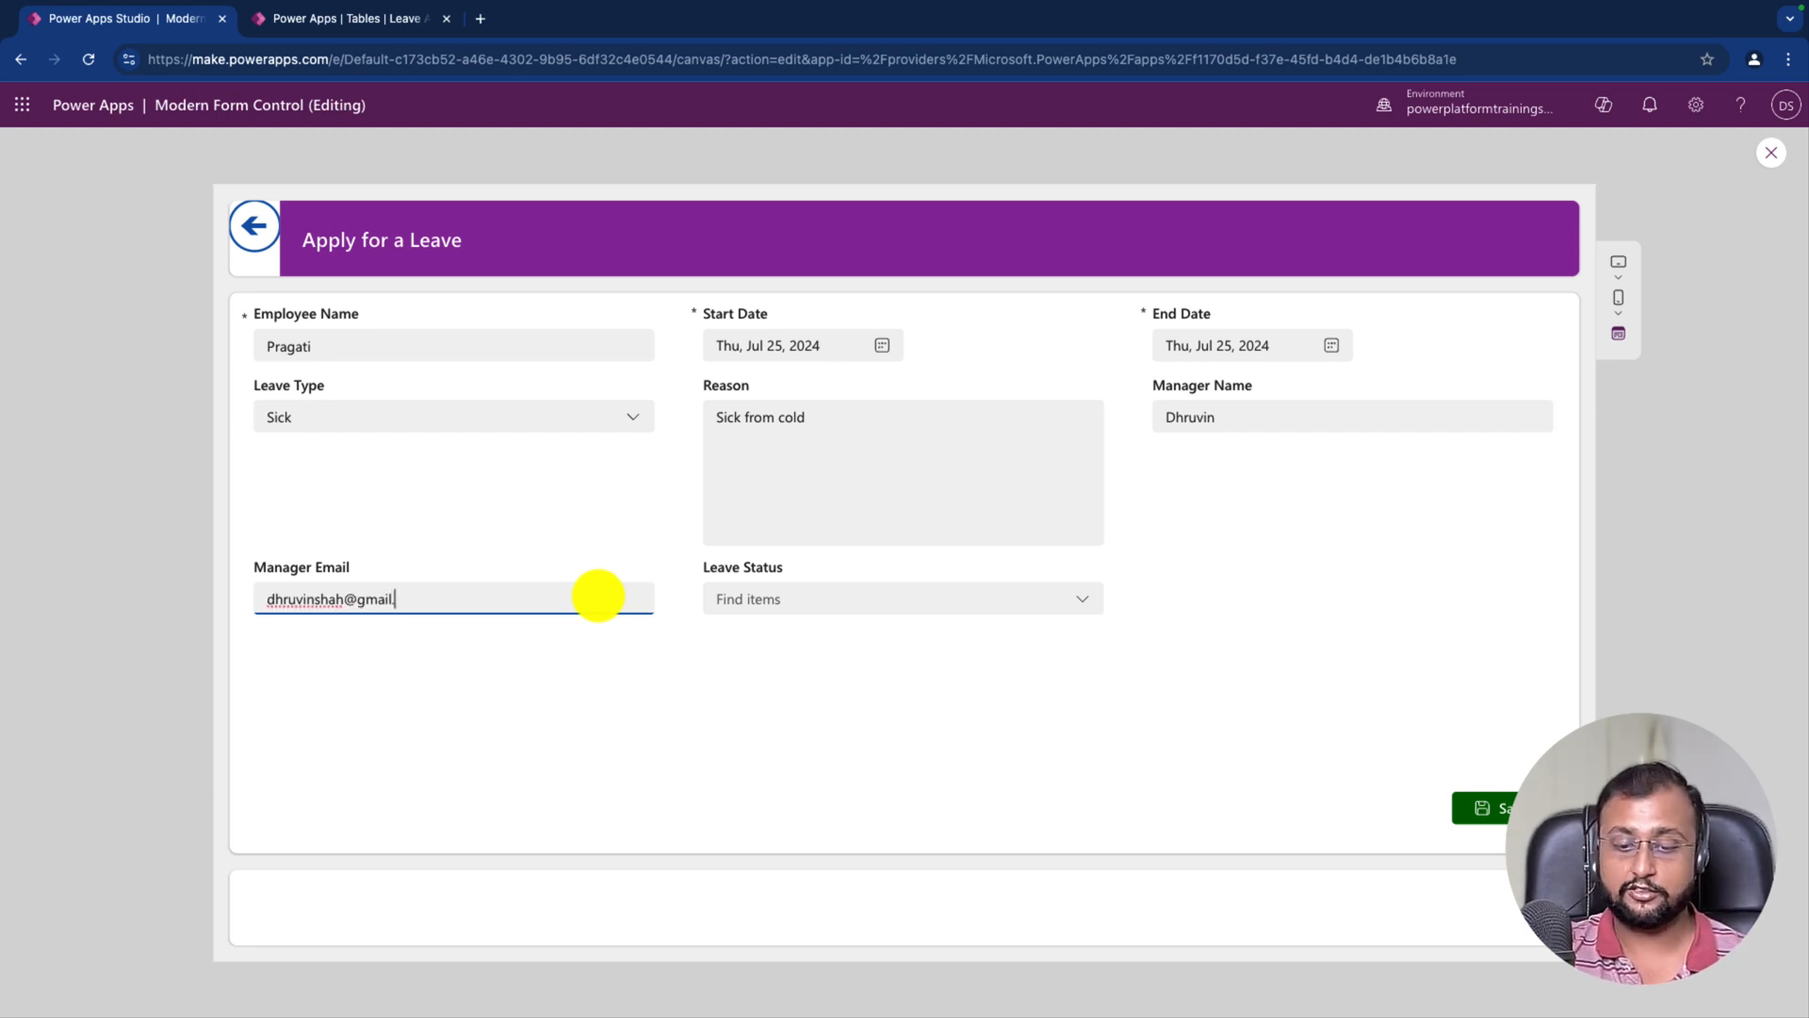
click(867, 608)
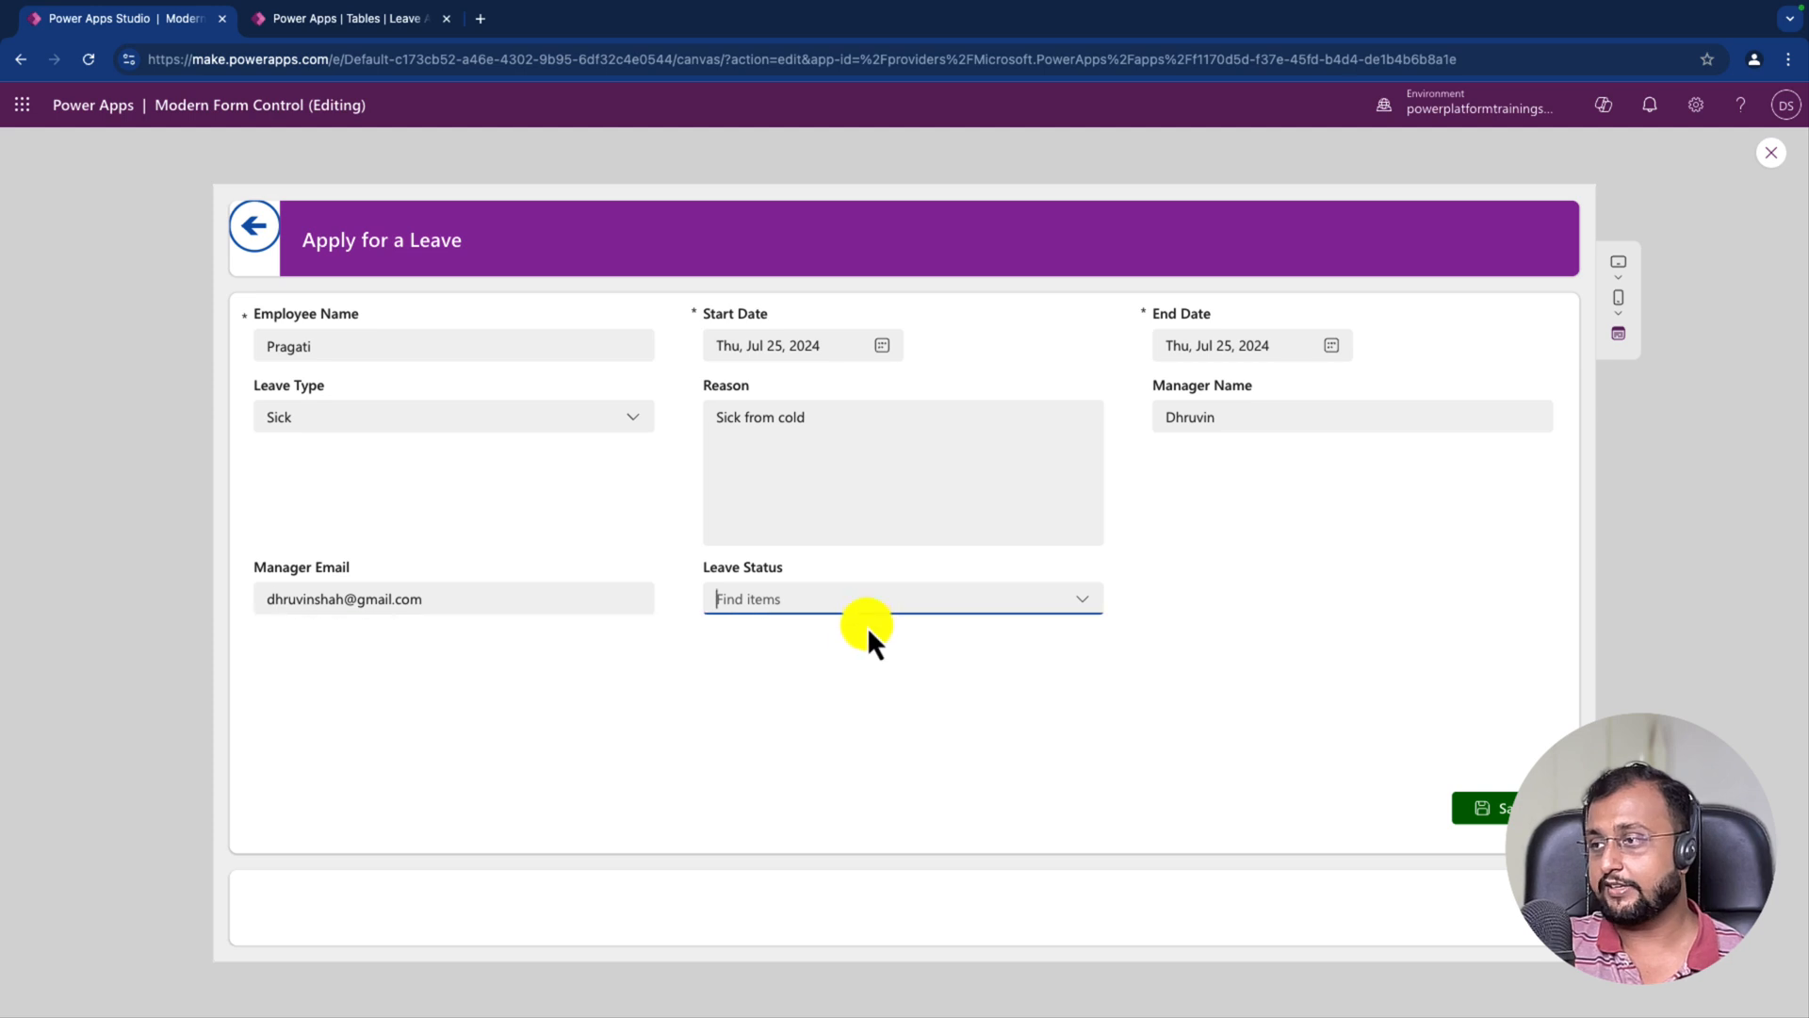
click(1065, 609)
click(933, 638)
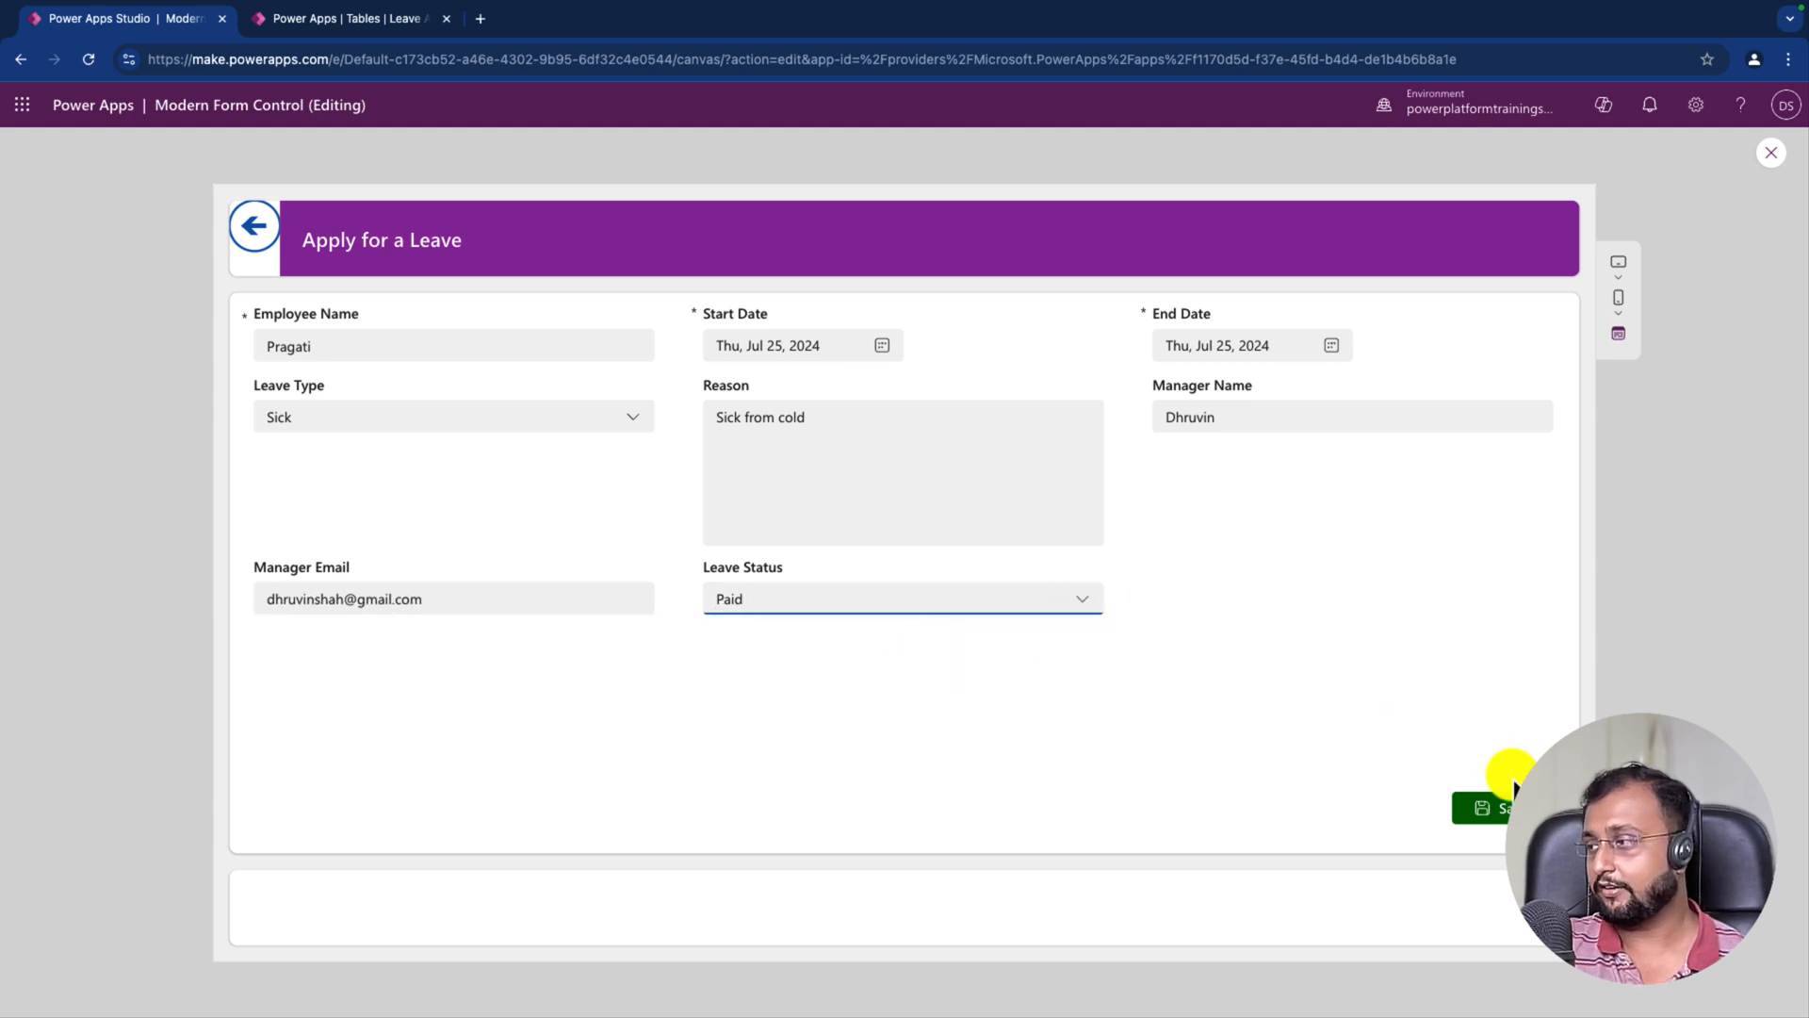
click(1500, 804)
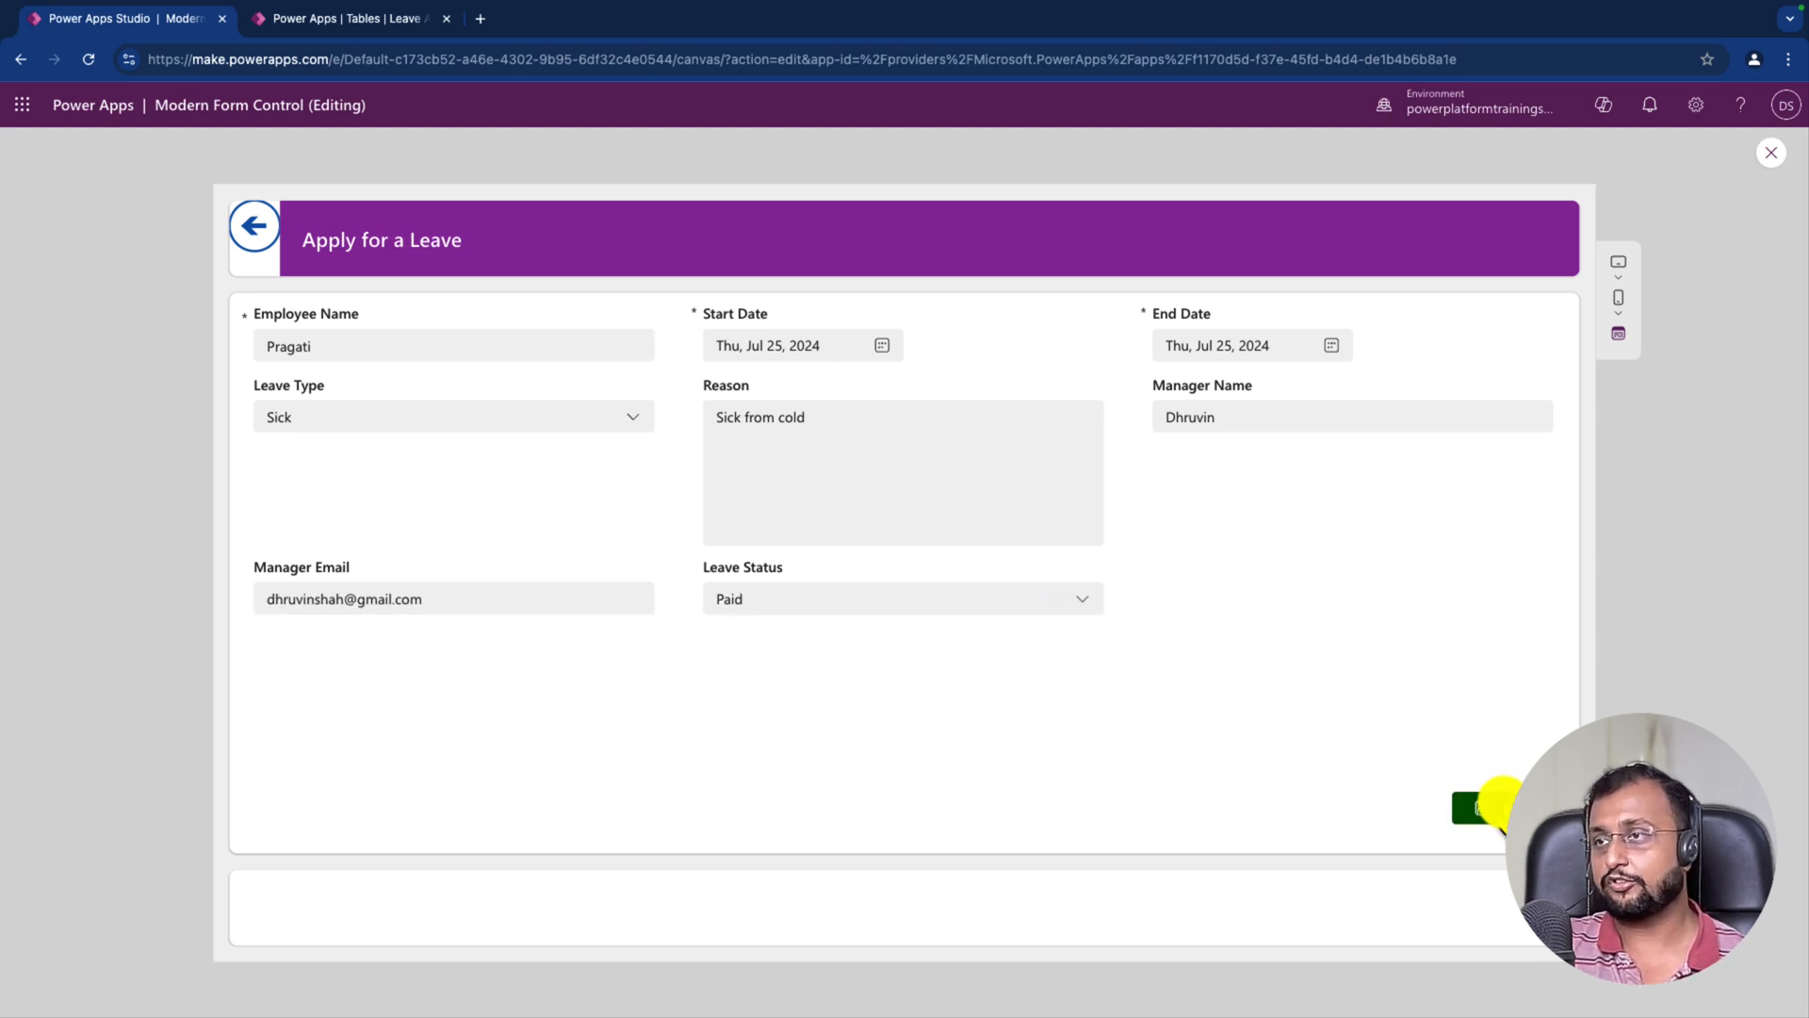
Step: Edit the new leave record by appending text to its reason and save it
scroll(715, 566, down, 1)
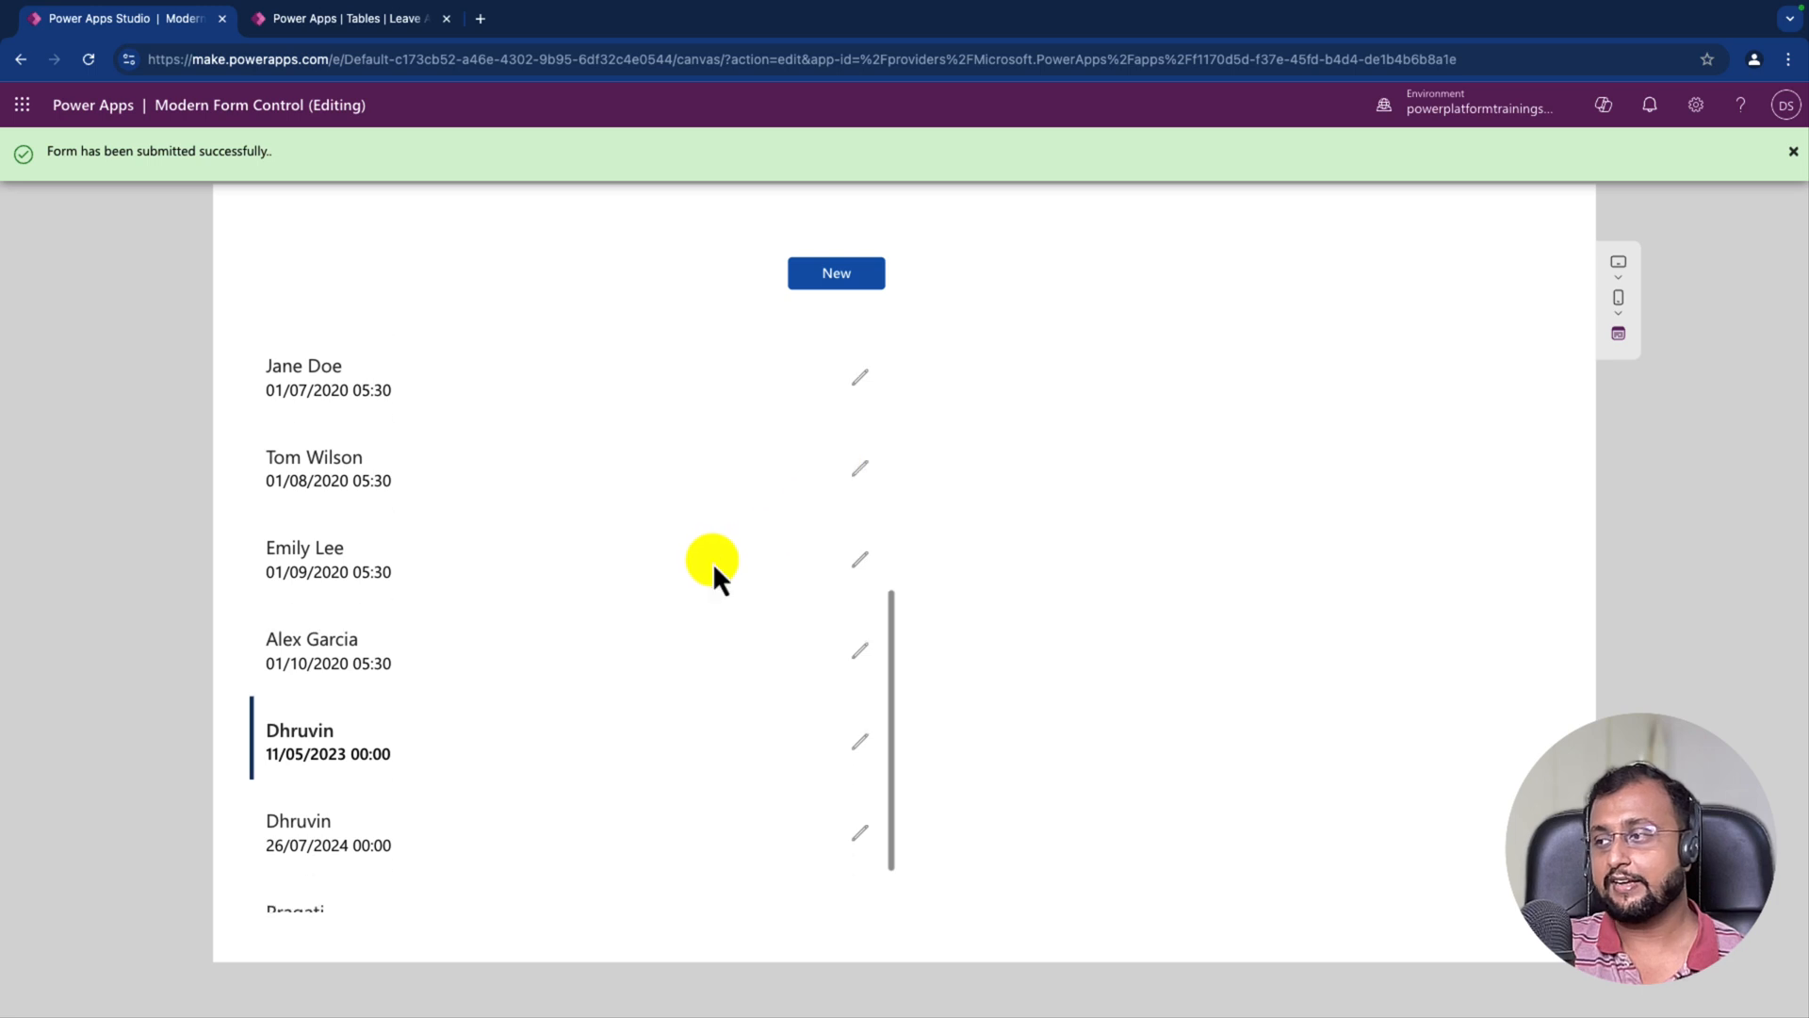
scroll(740, 612, down, 1)
click(631, 863)
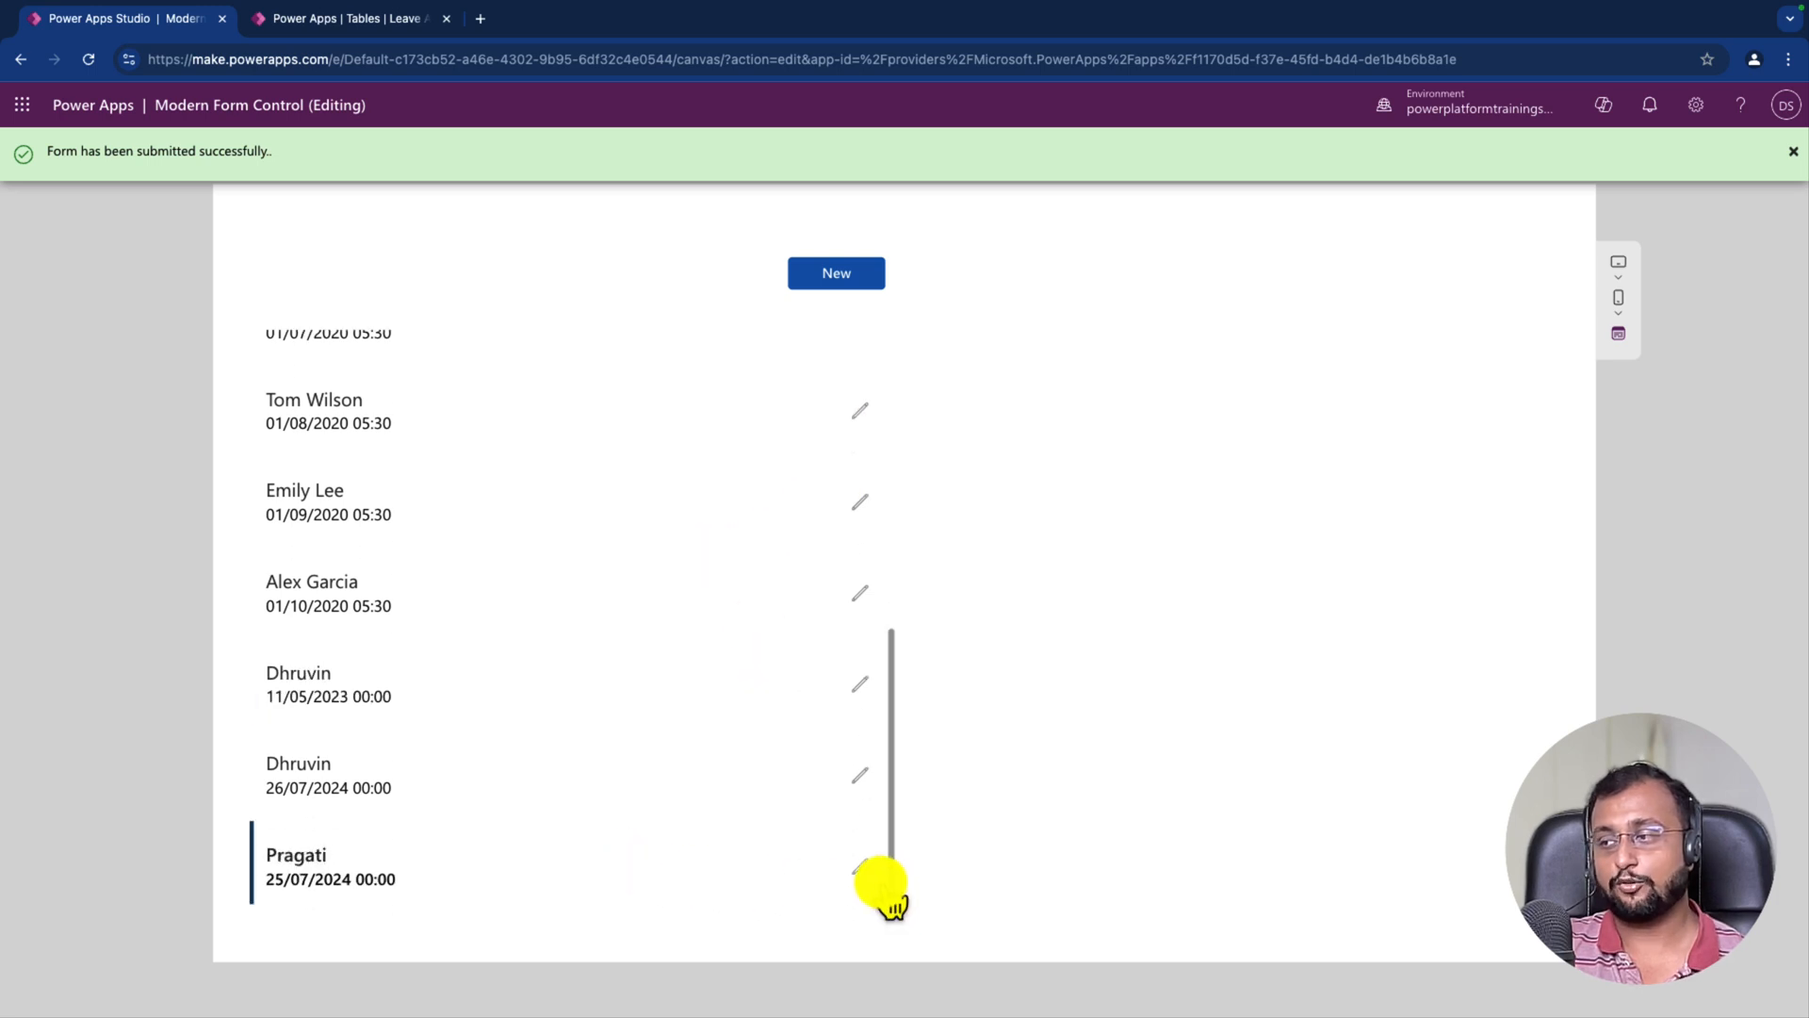
click(861, 871)
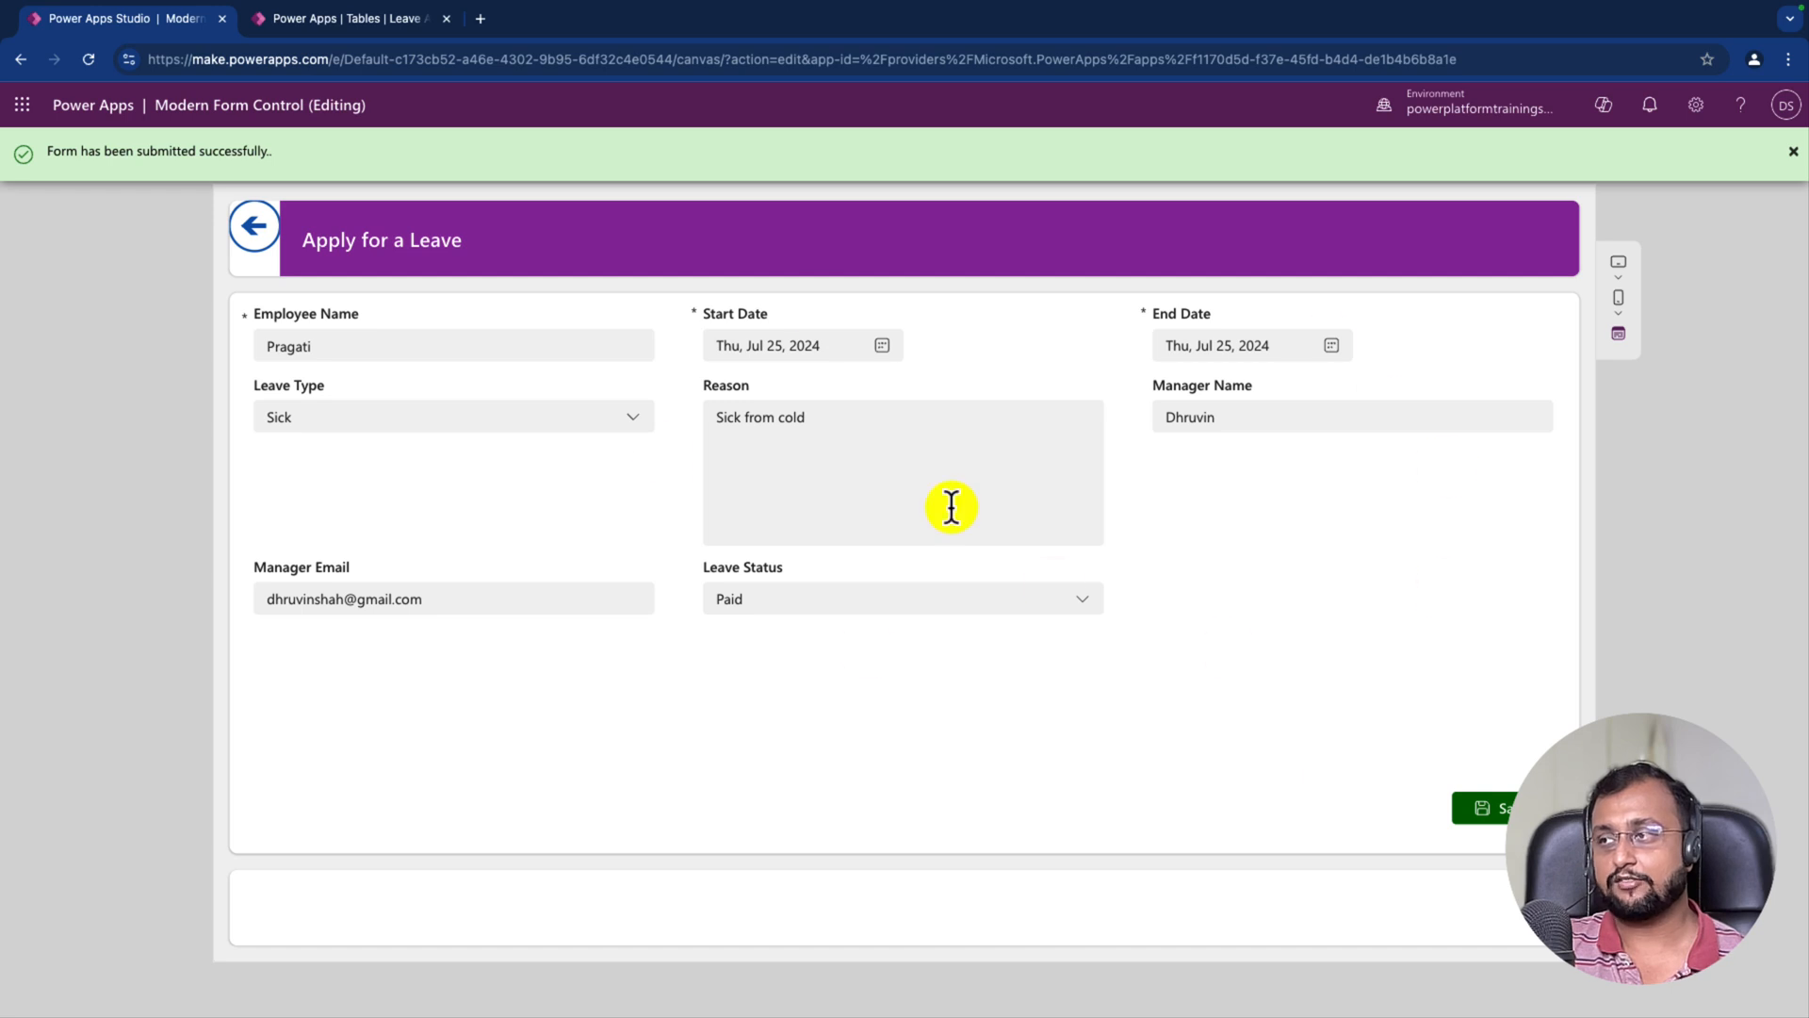
click(936, 454)
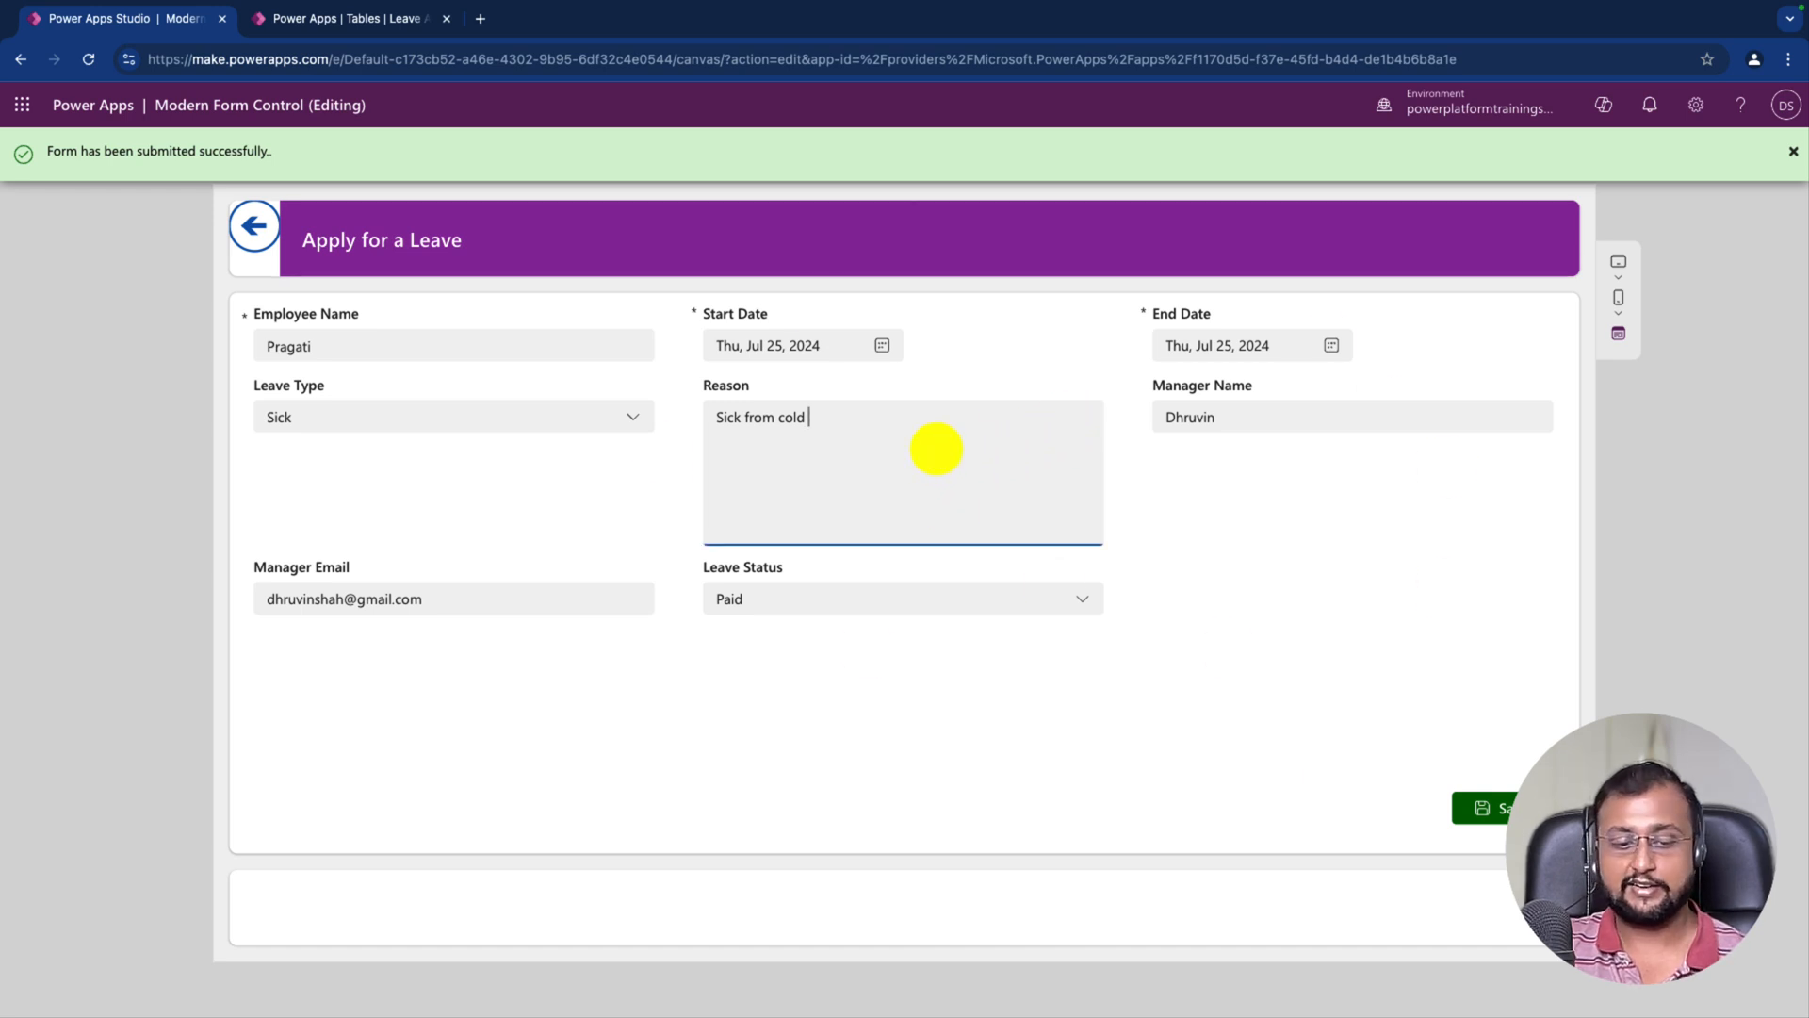
text(r)
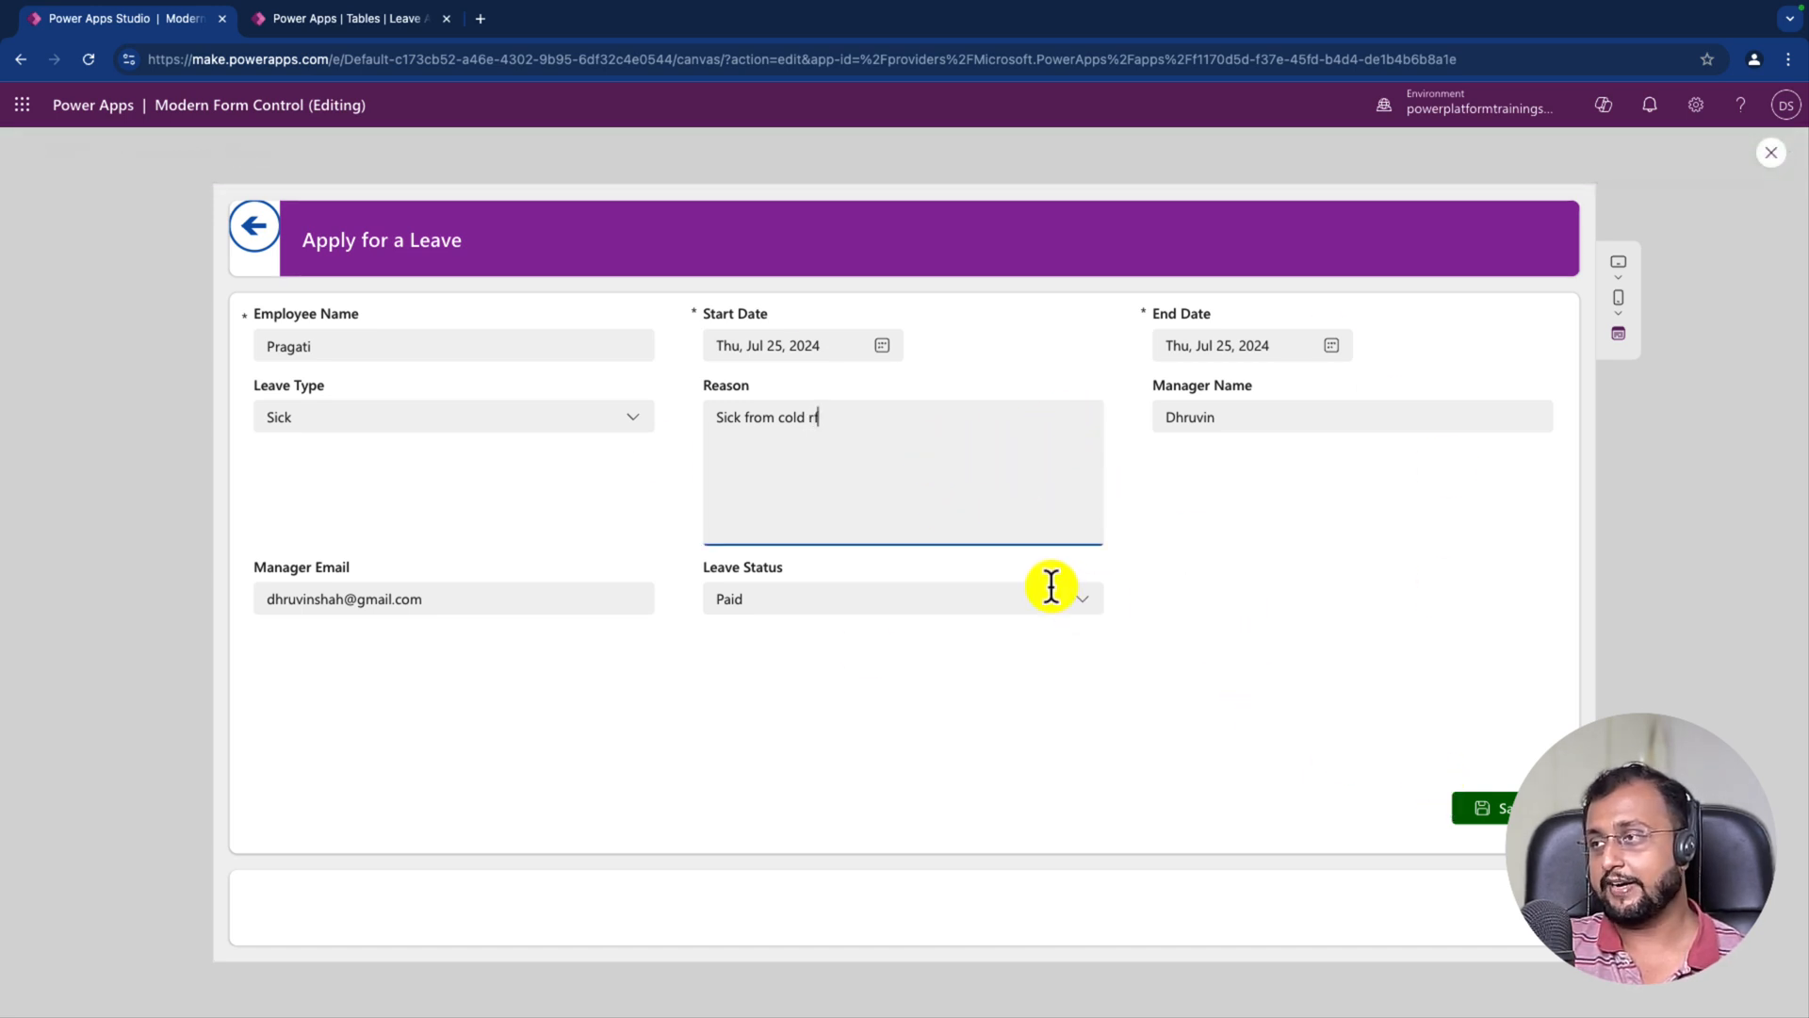
text(fsdfgsdfas)
click(1489, 809)
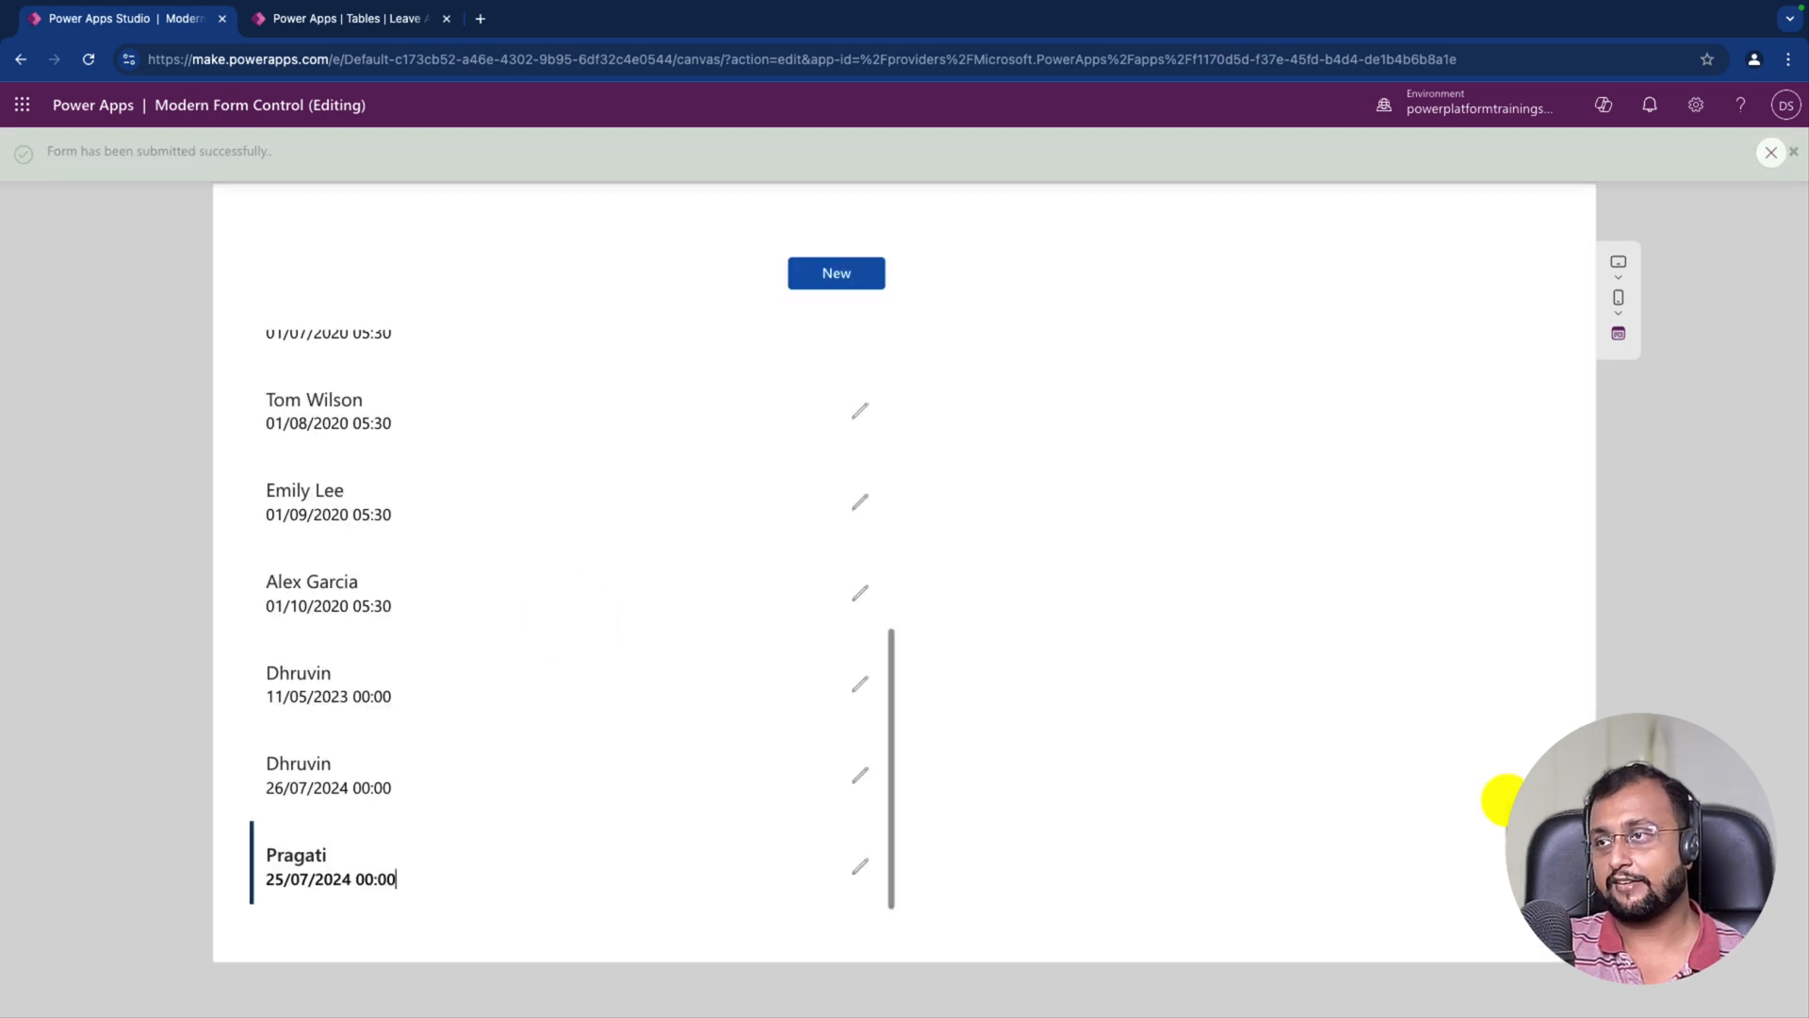
Step: Reopen the record, return with the back arrow, start a new application, and close preview
click(860, 866)
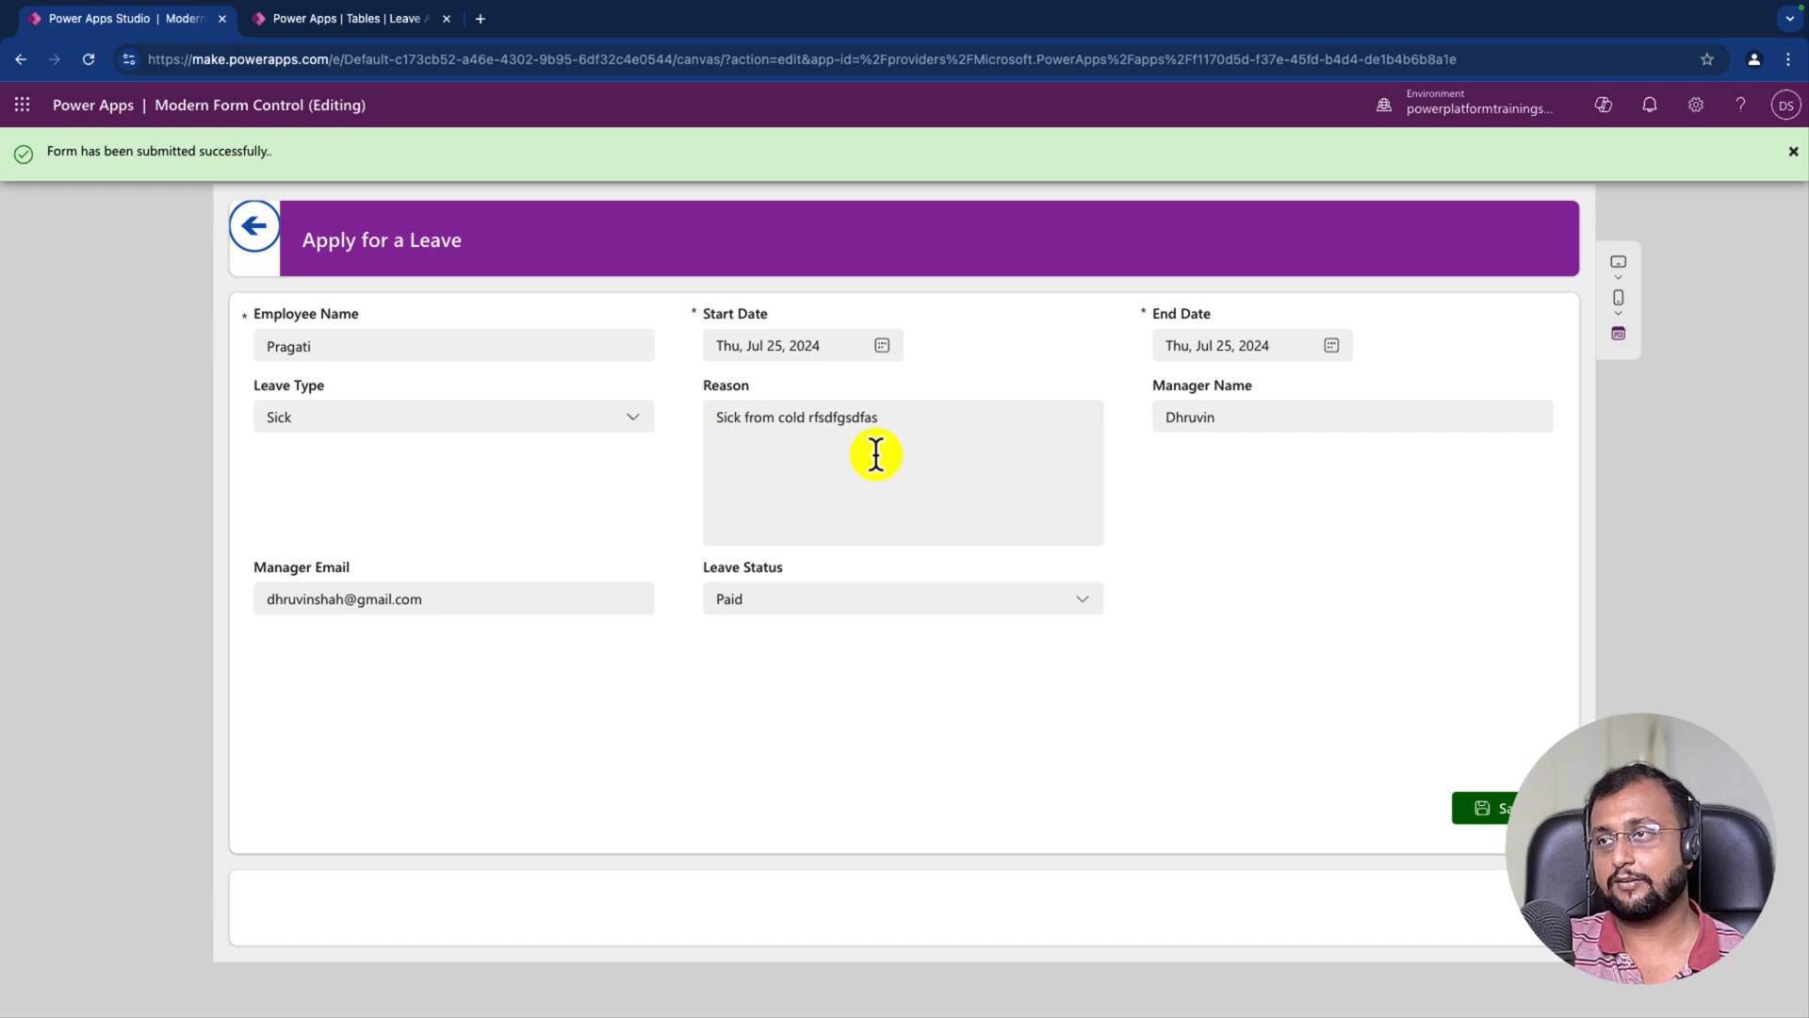
click(249, 229)
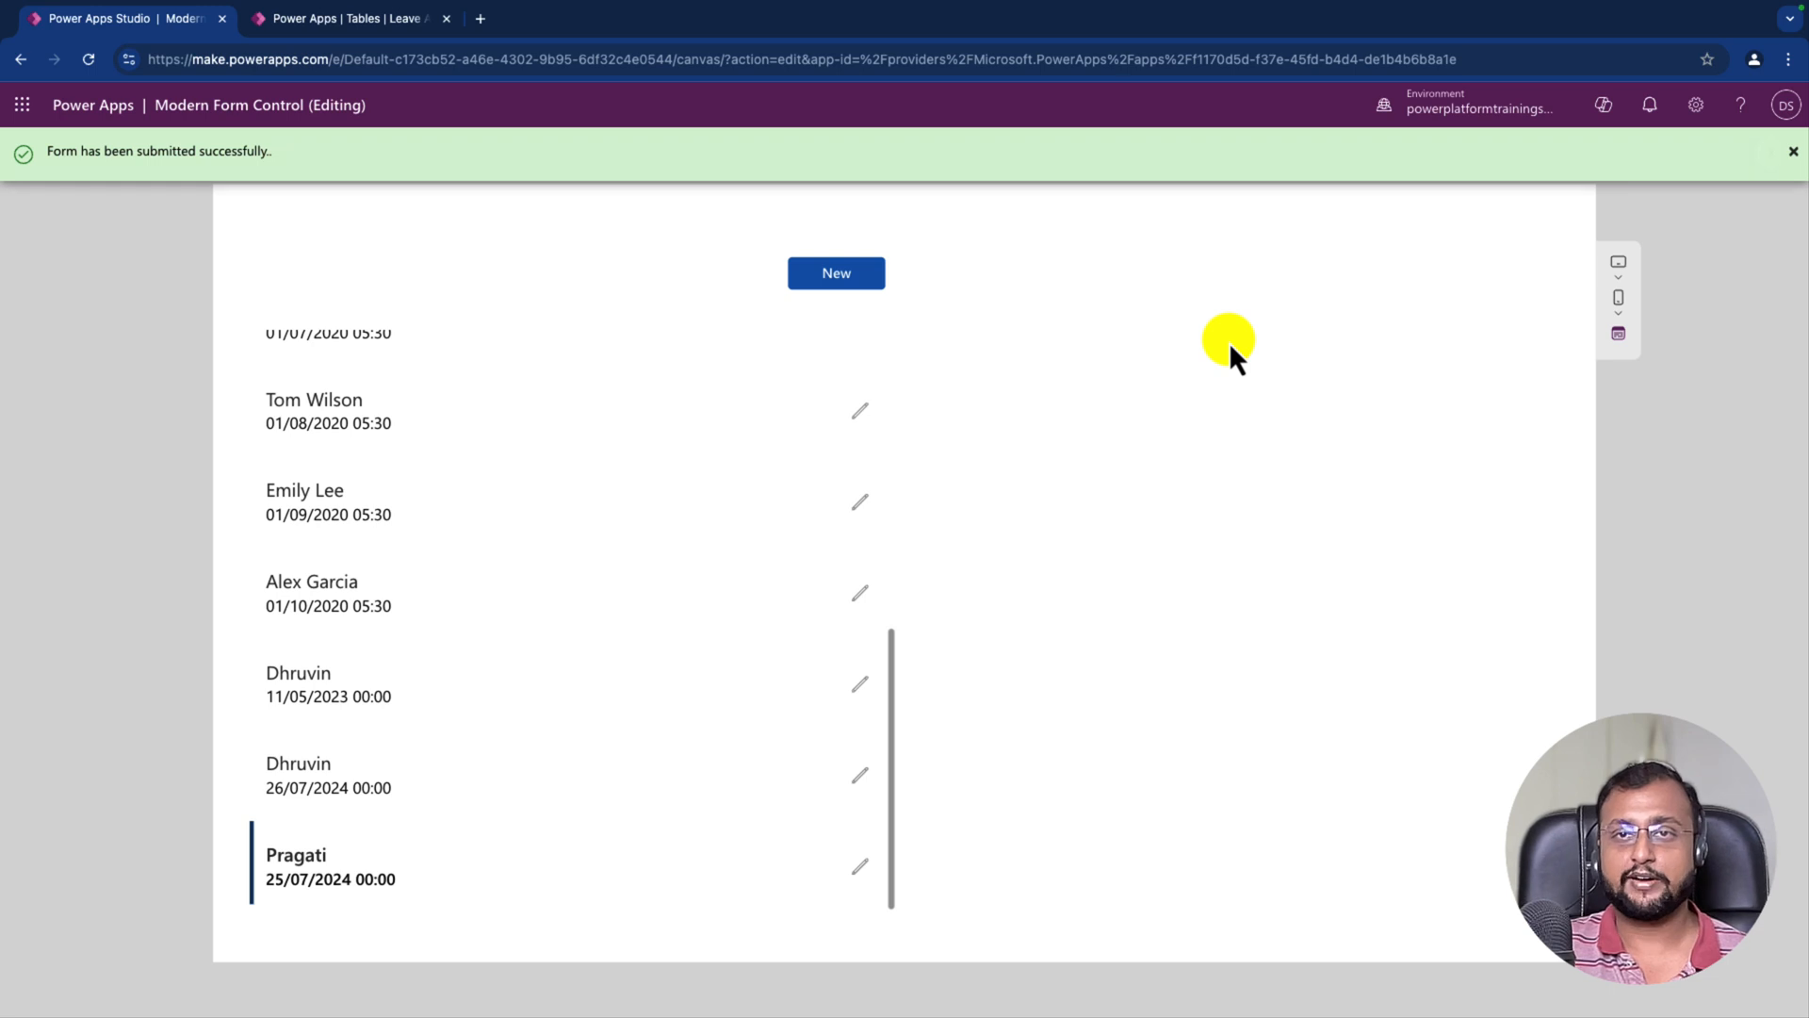
click(876, 301)
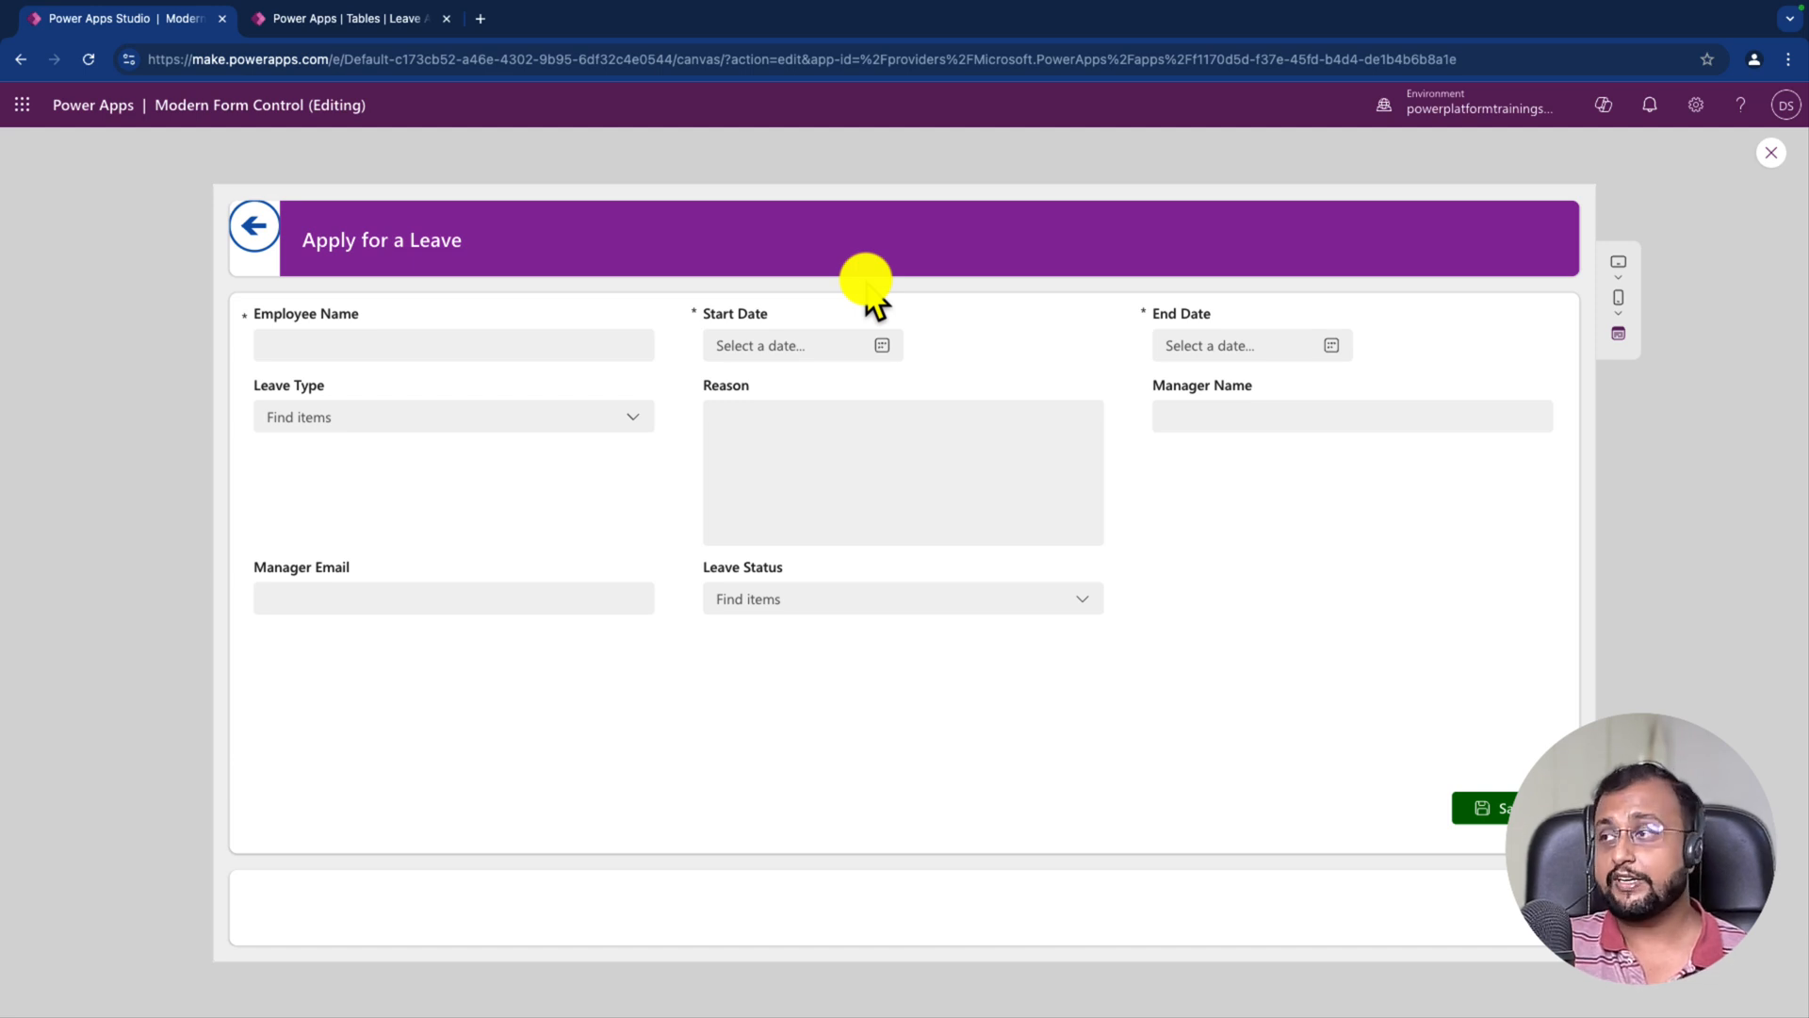
click(1772, 153)
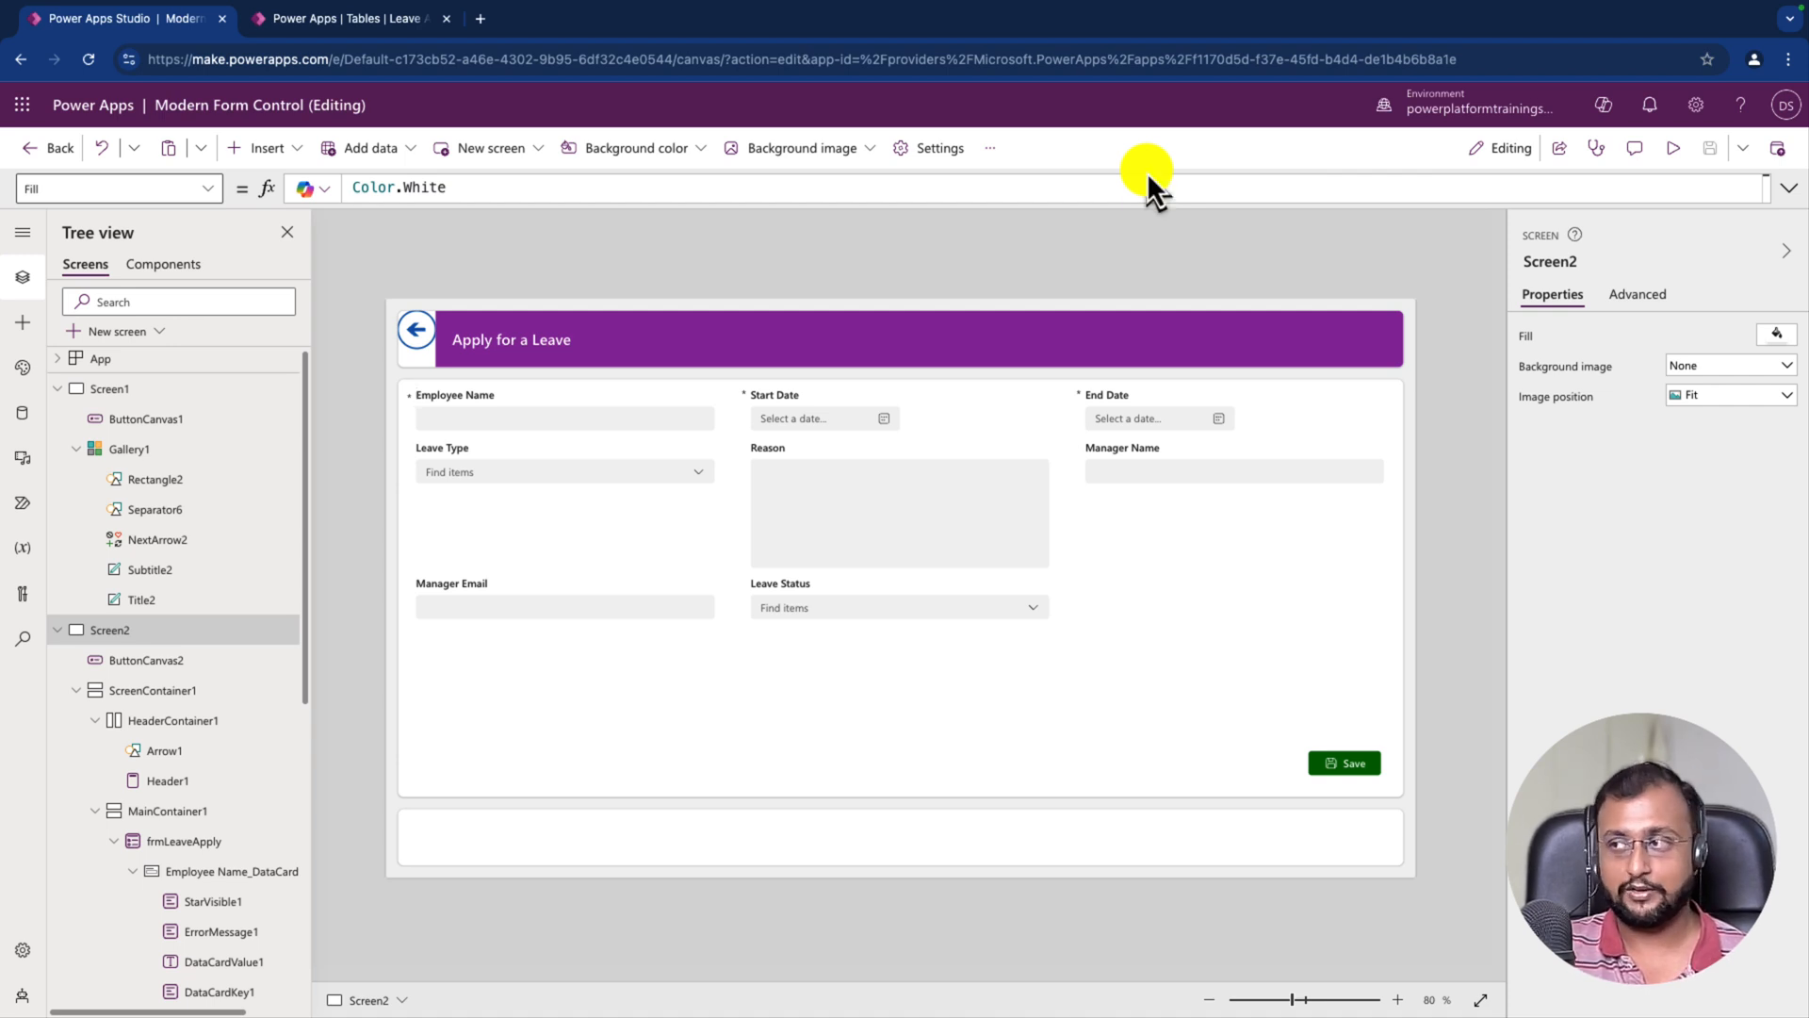
Step: Select Screen2's Employee Name card and text input, then collapse Screen2 in the Tree view
click(567, 421)
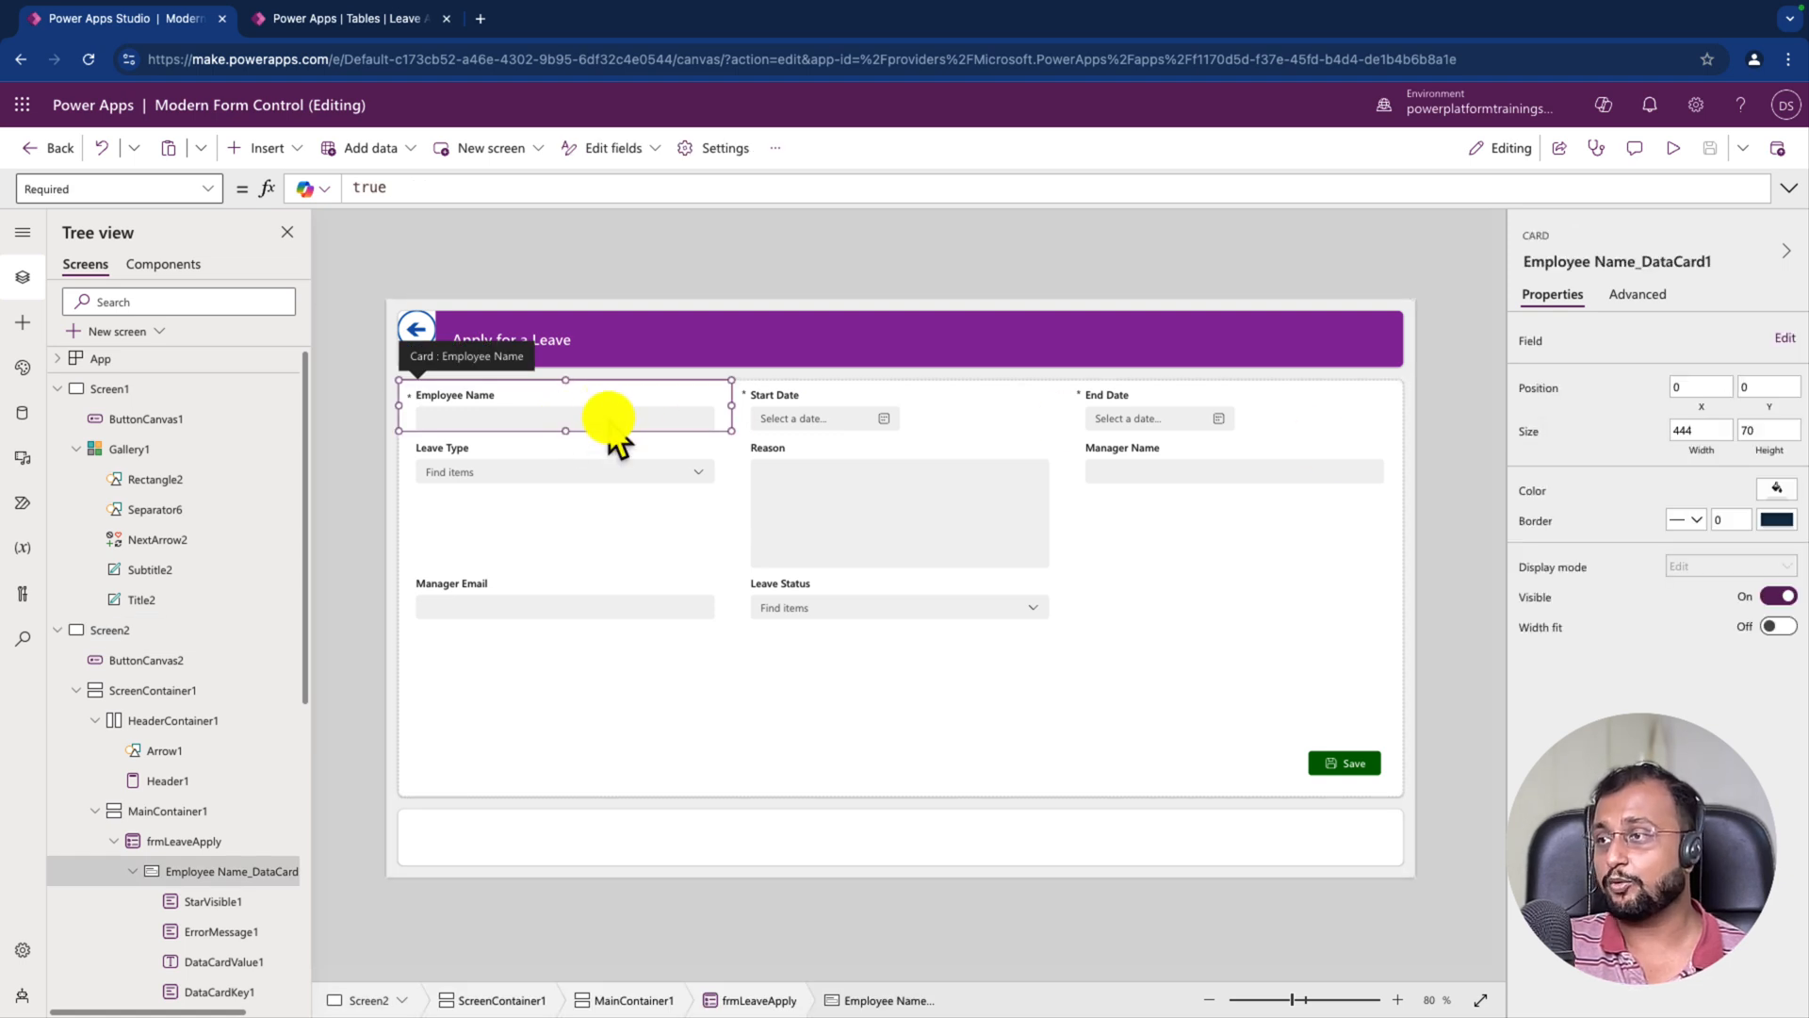
click(608, 417)
scroll(1649, 660, down, 2)
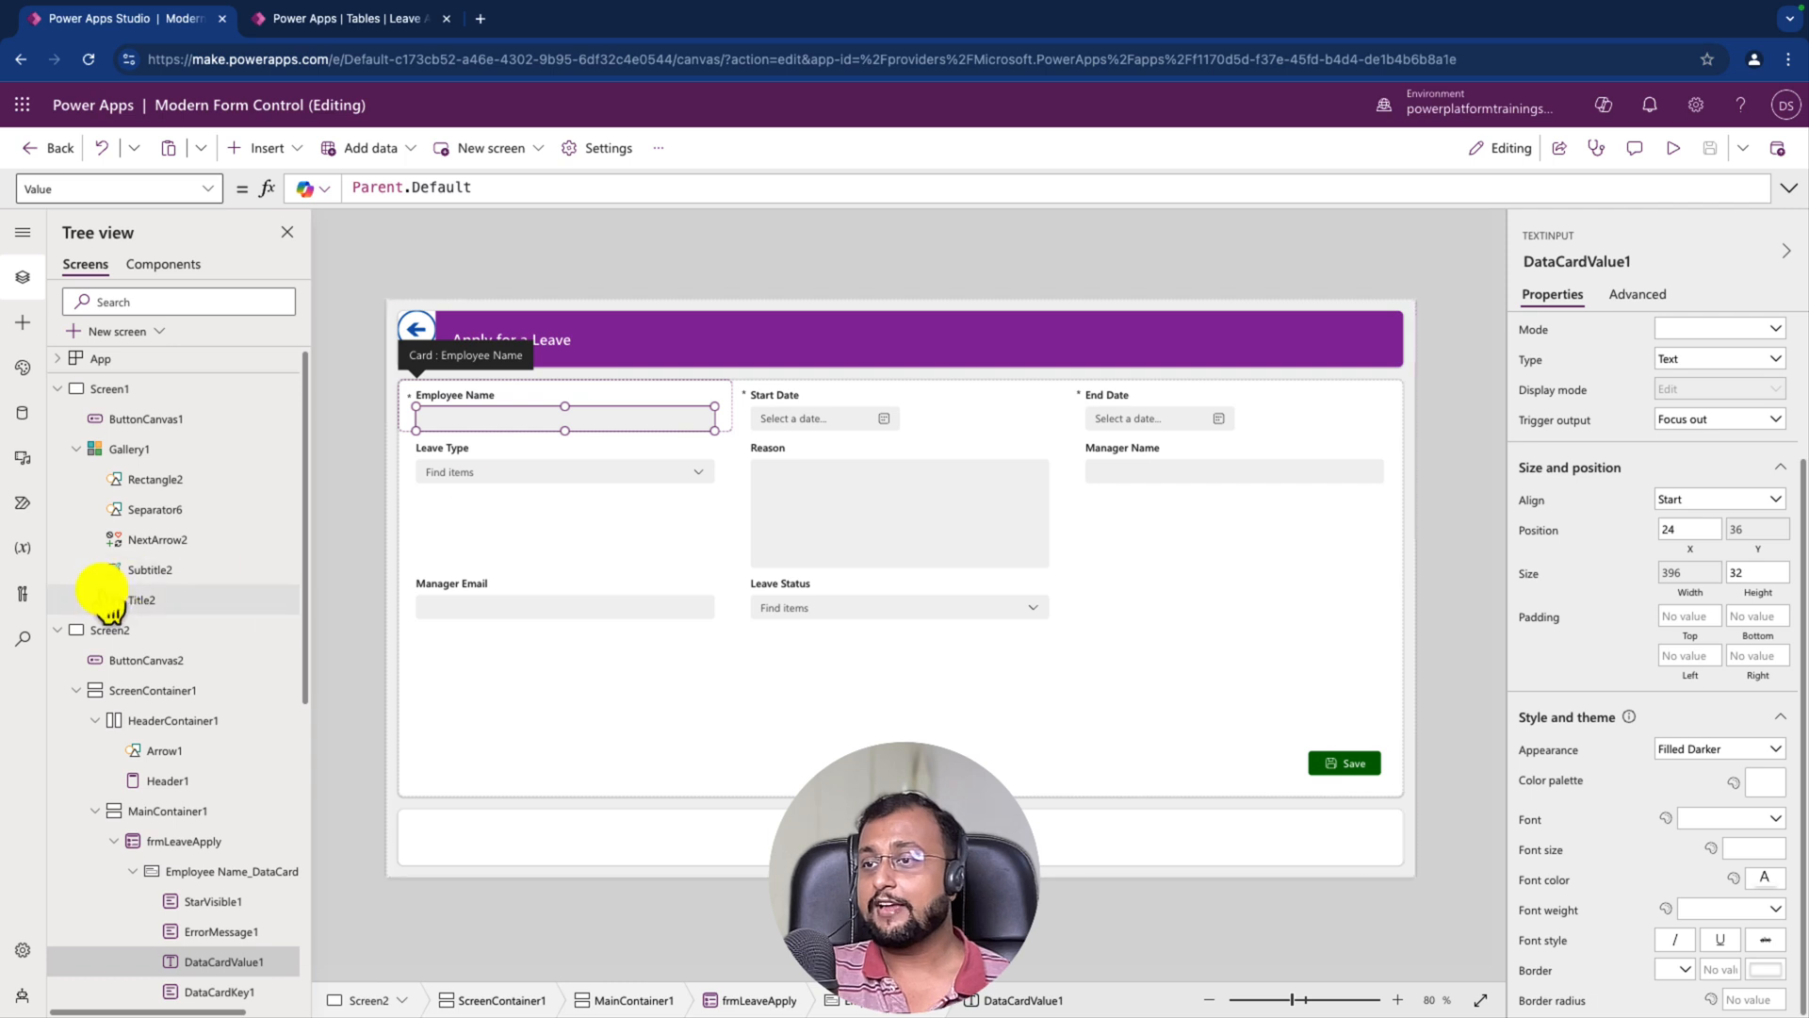
click(58, 632)
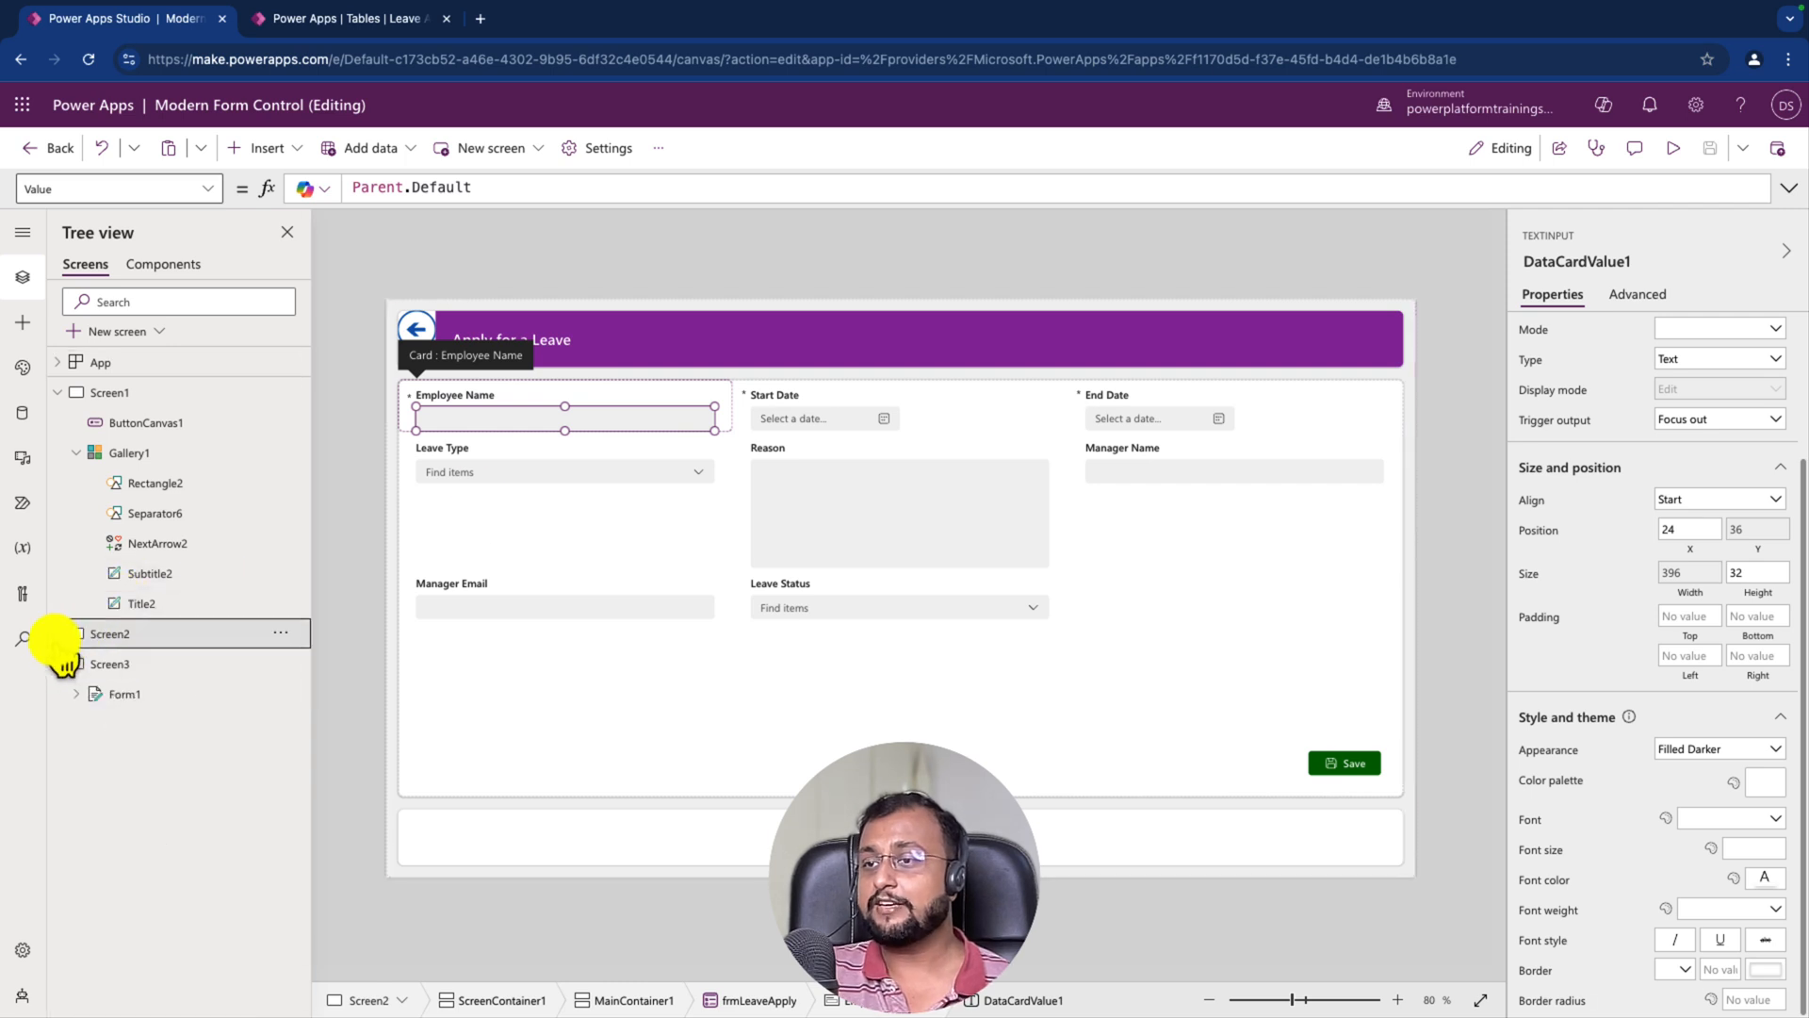
Step: Inspect the Employee Name input on Screen3's Form1, clear the annotations, and return to Screen2
click(141, 697)
click(610, 381)
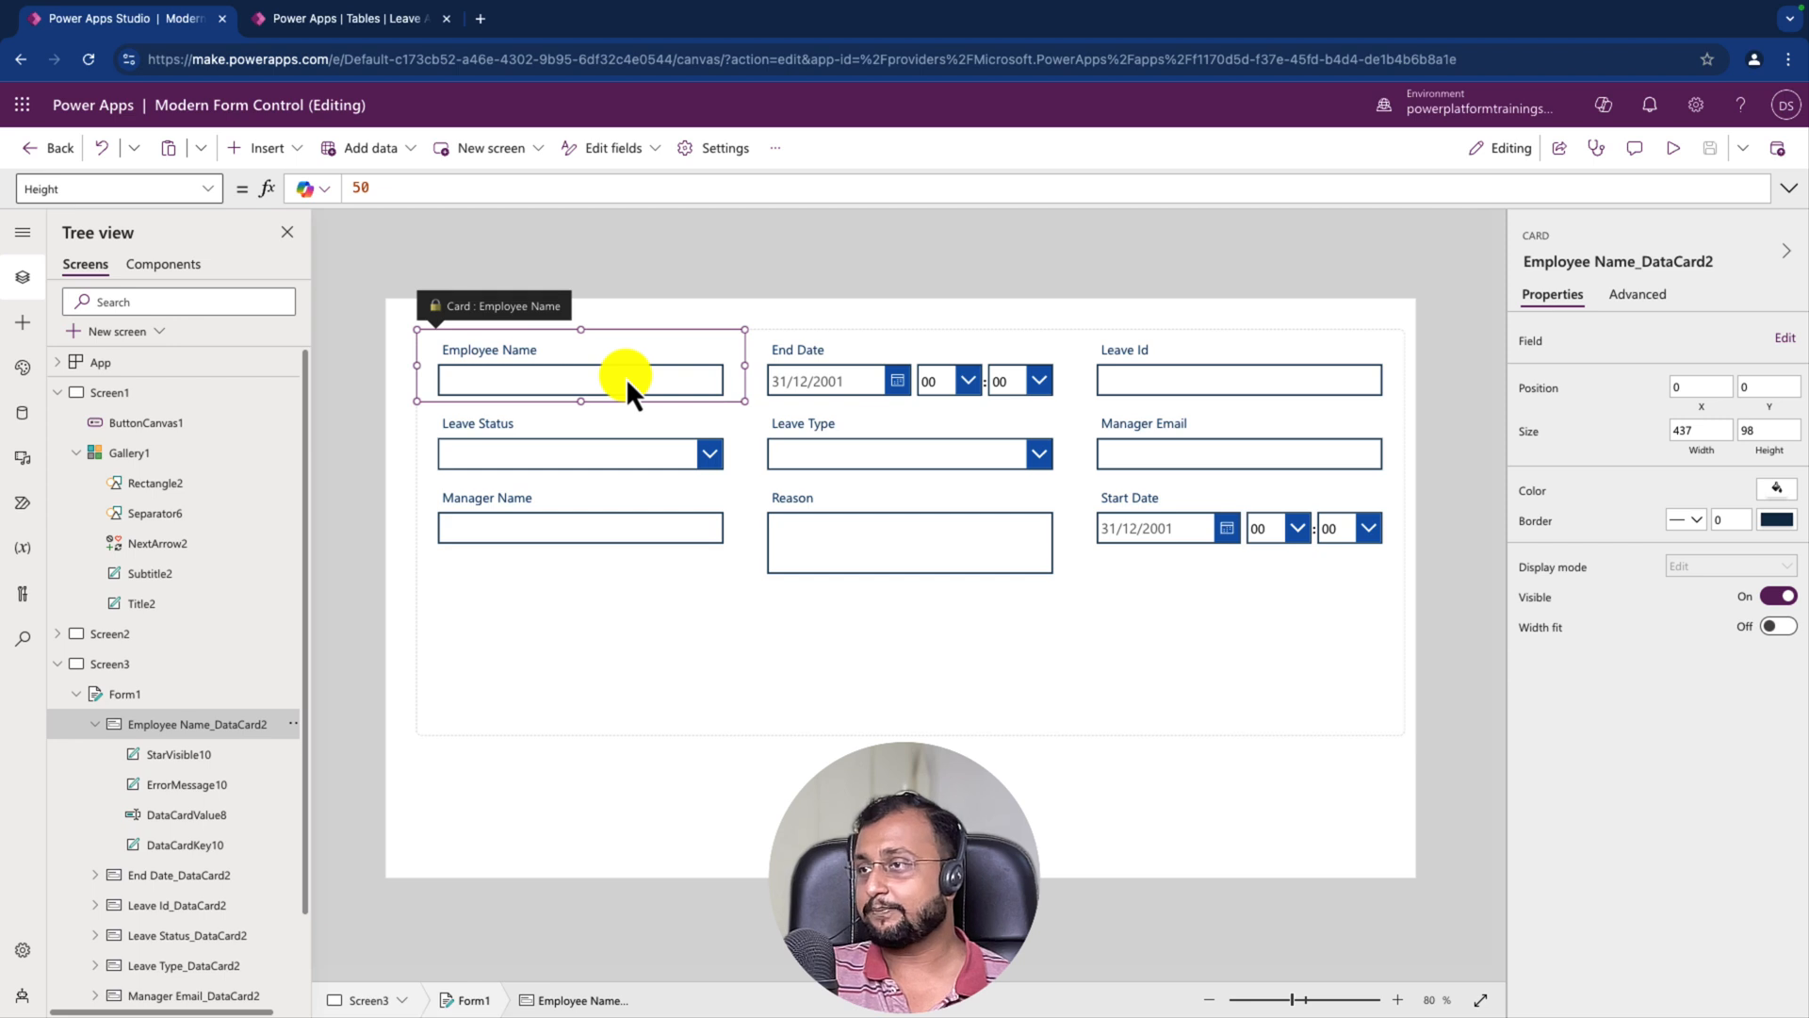
click(626, 377)
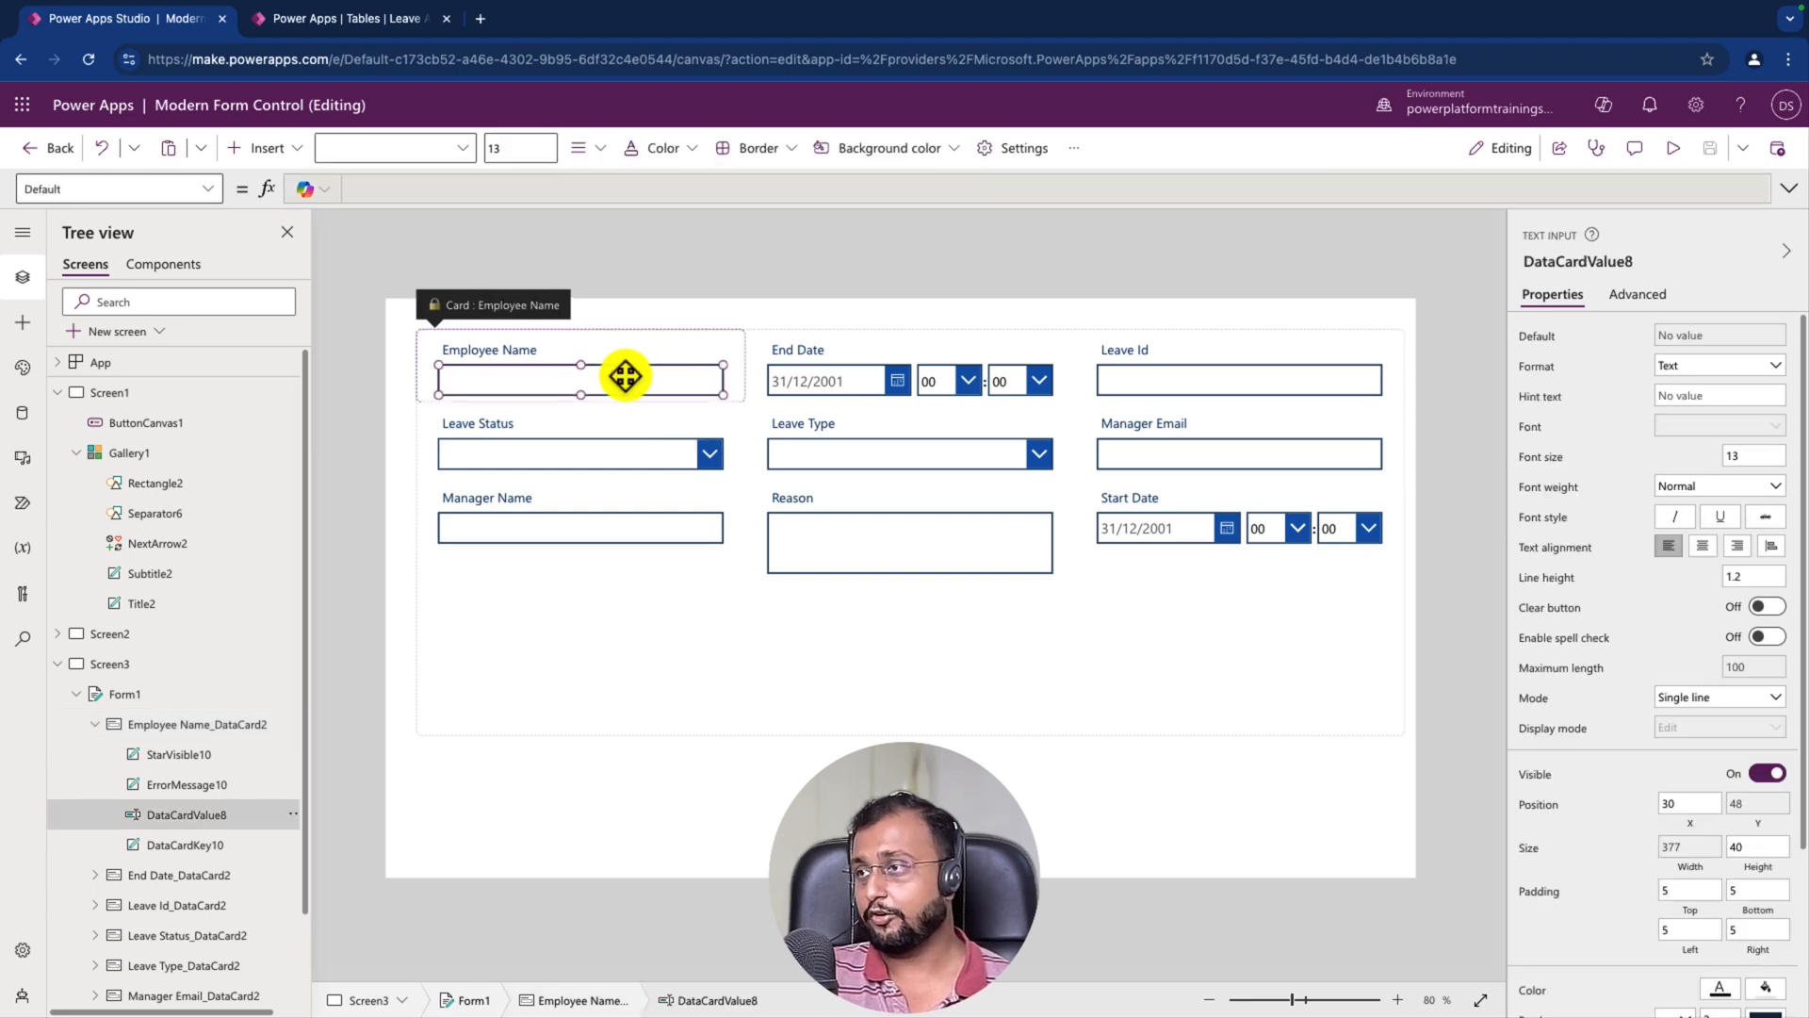
scroll(1591, 719, down, 3)
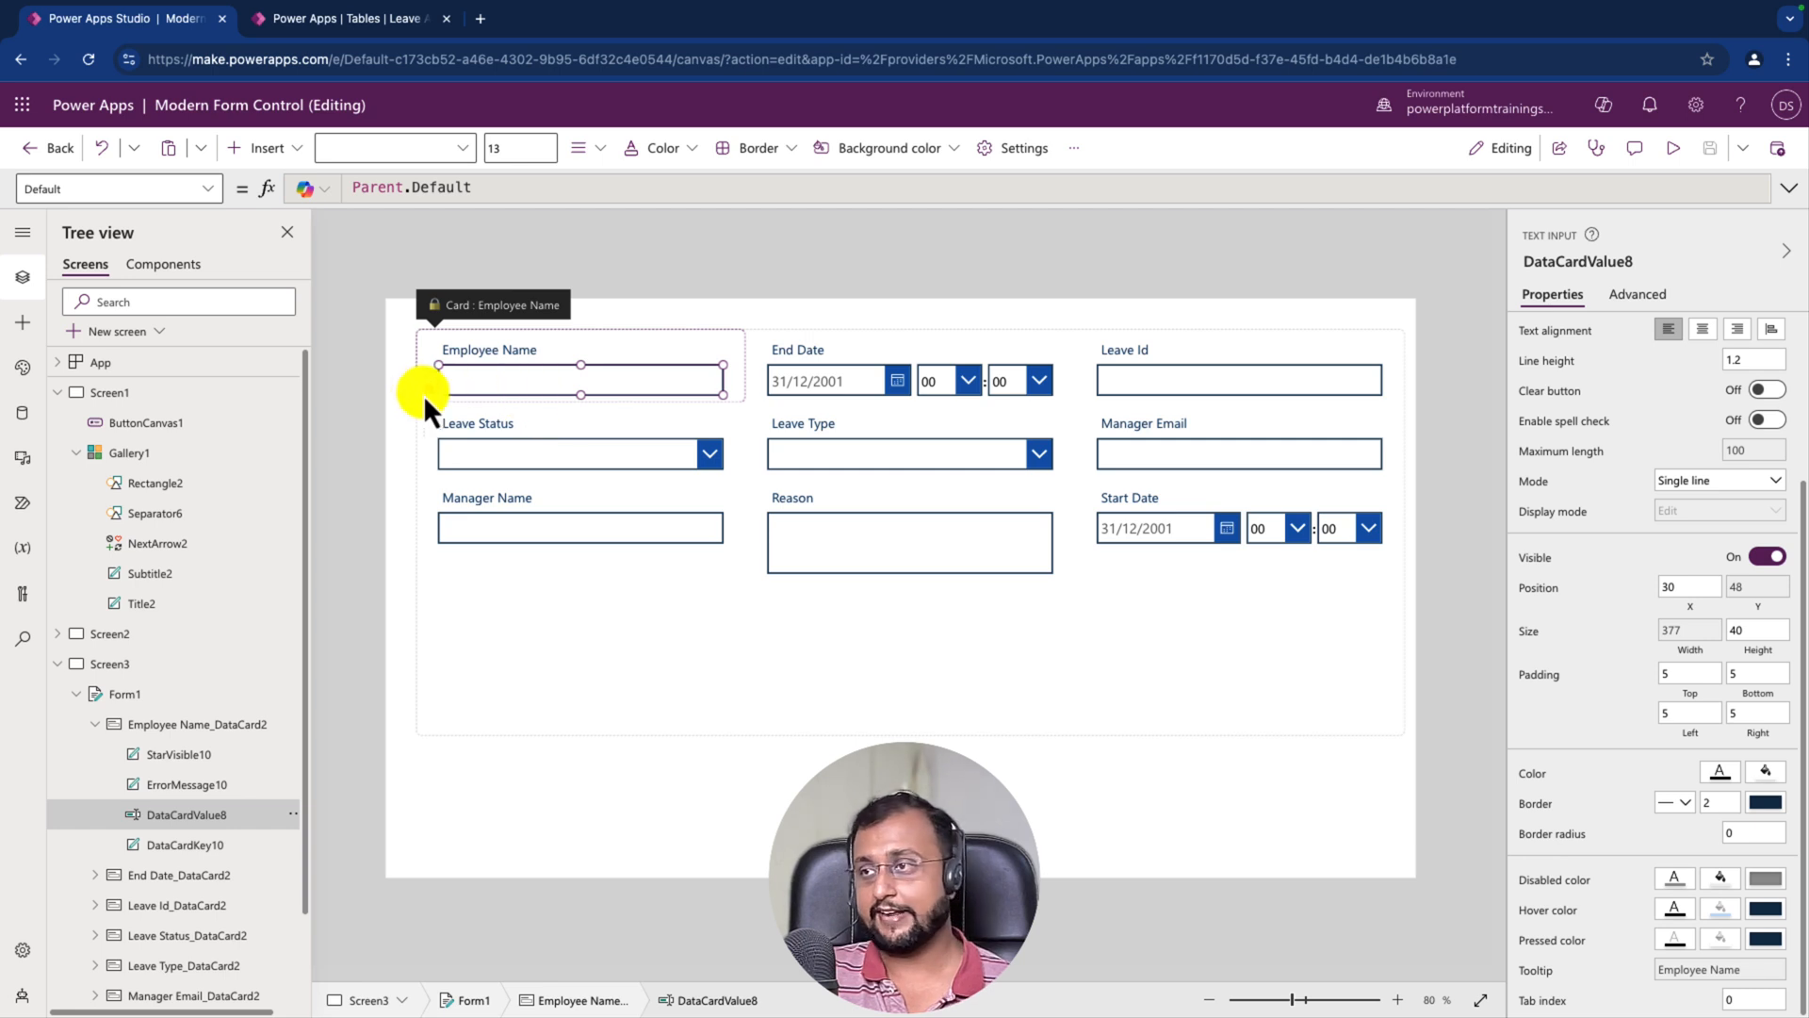
drag(418, 406, 673, 411)
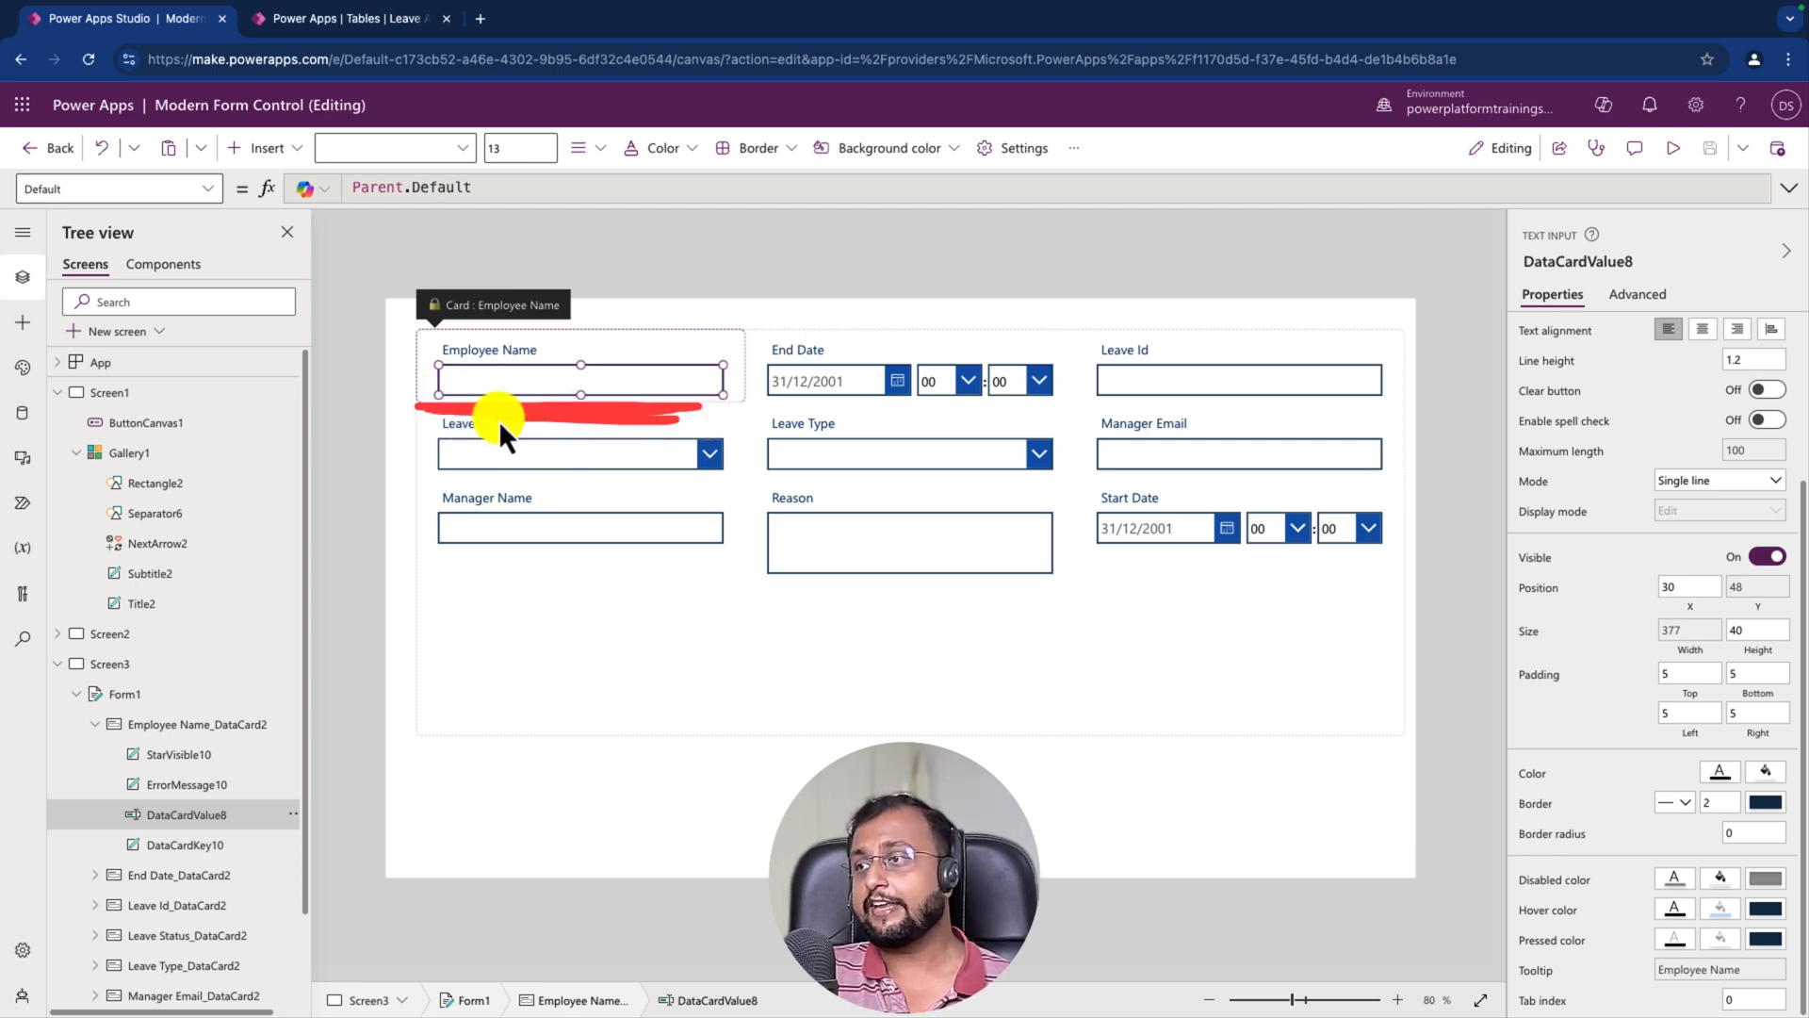
mouse_move(678, 416)
mouse_down()
mouse_move(1263, 896)
mouse_move(1508, 989)
mouse_move(1463, 985)
mouse_move(1464, 935)
mouse_move(1460, 966)
mouse_up()
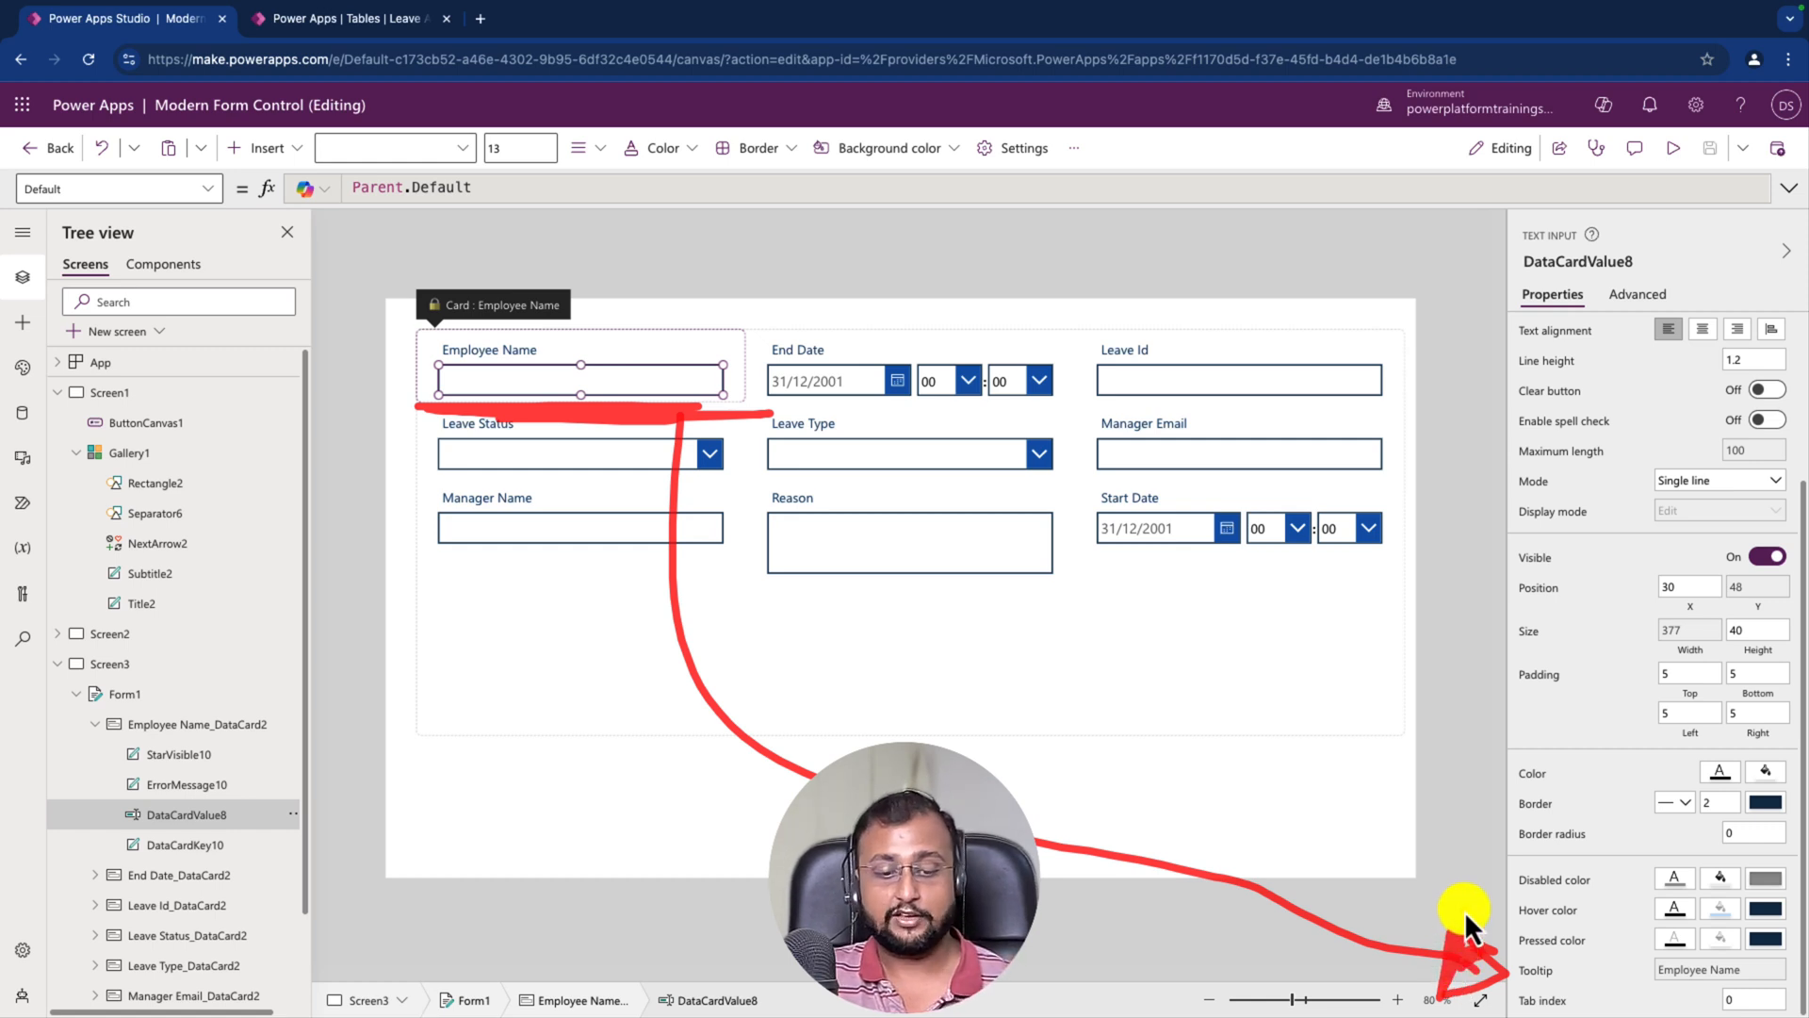
key(Escape)
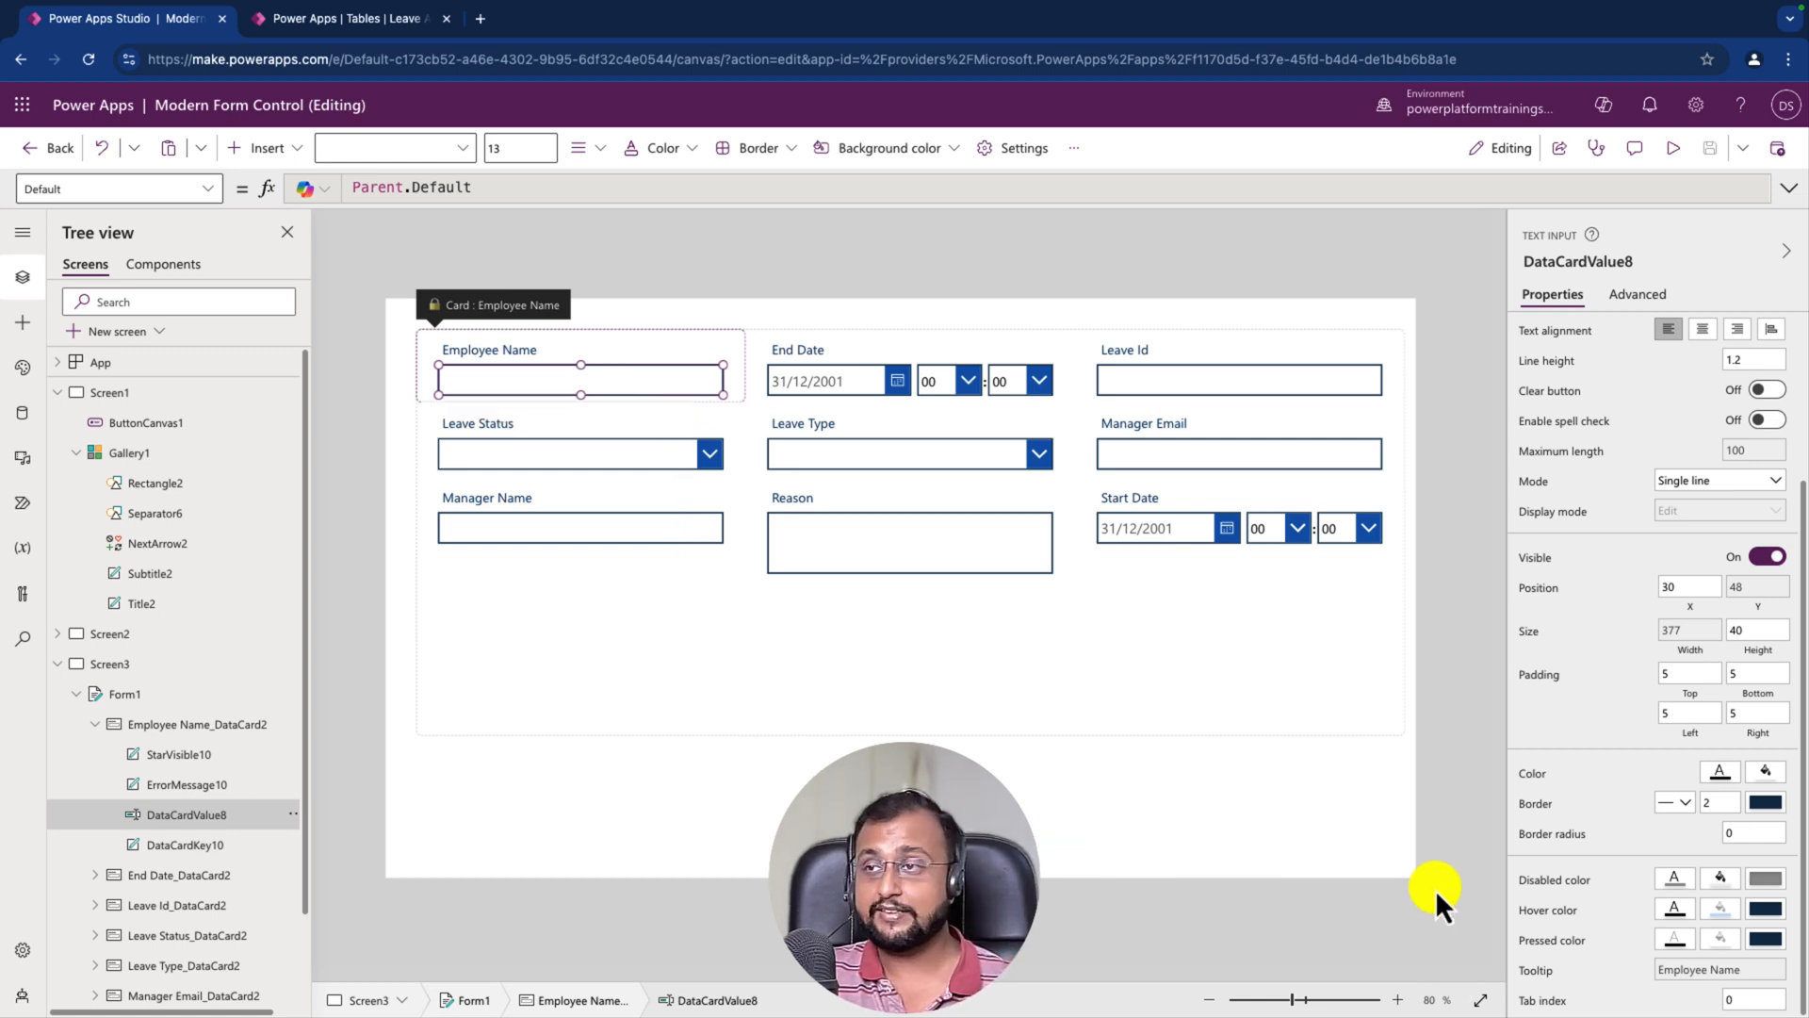
click(121, 634)
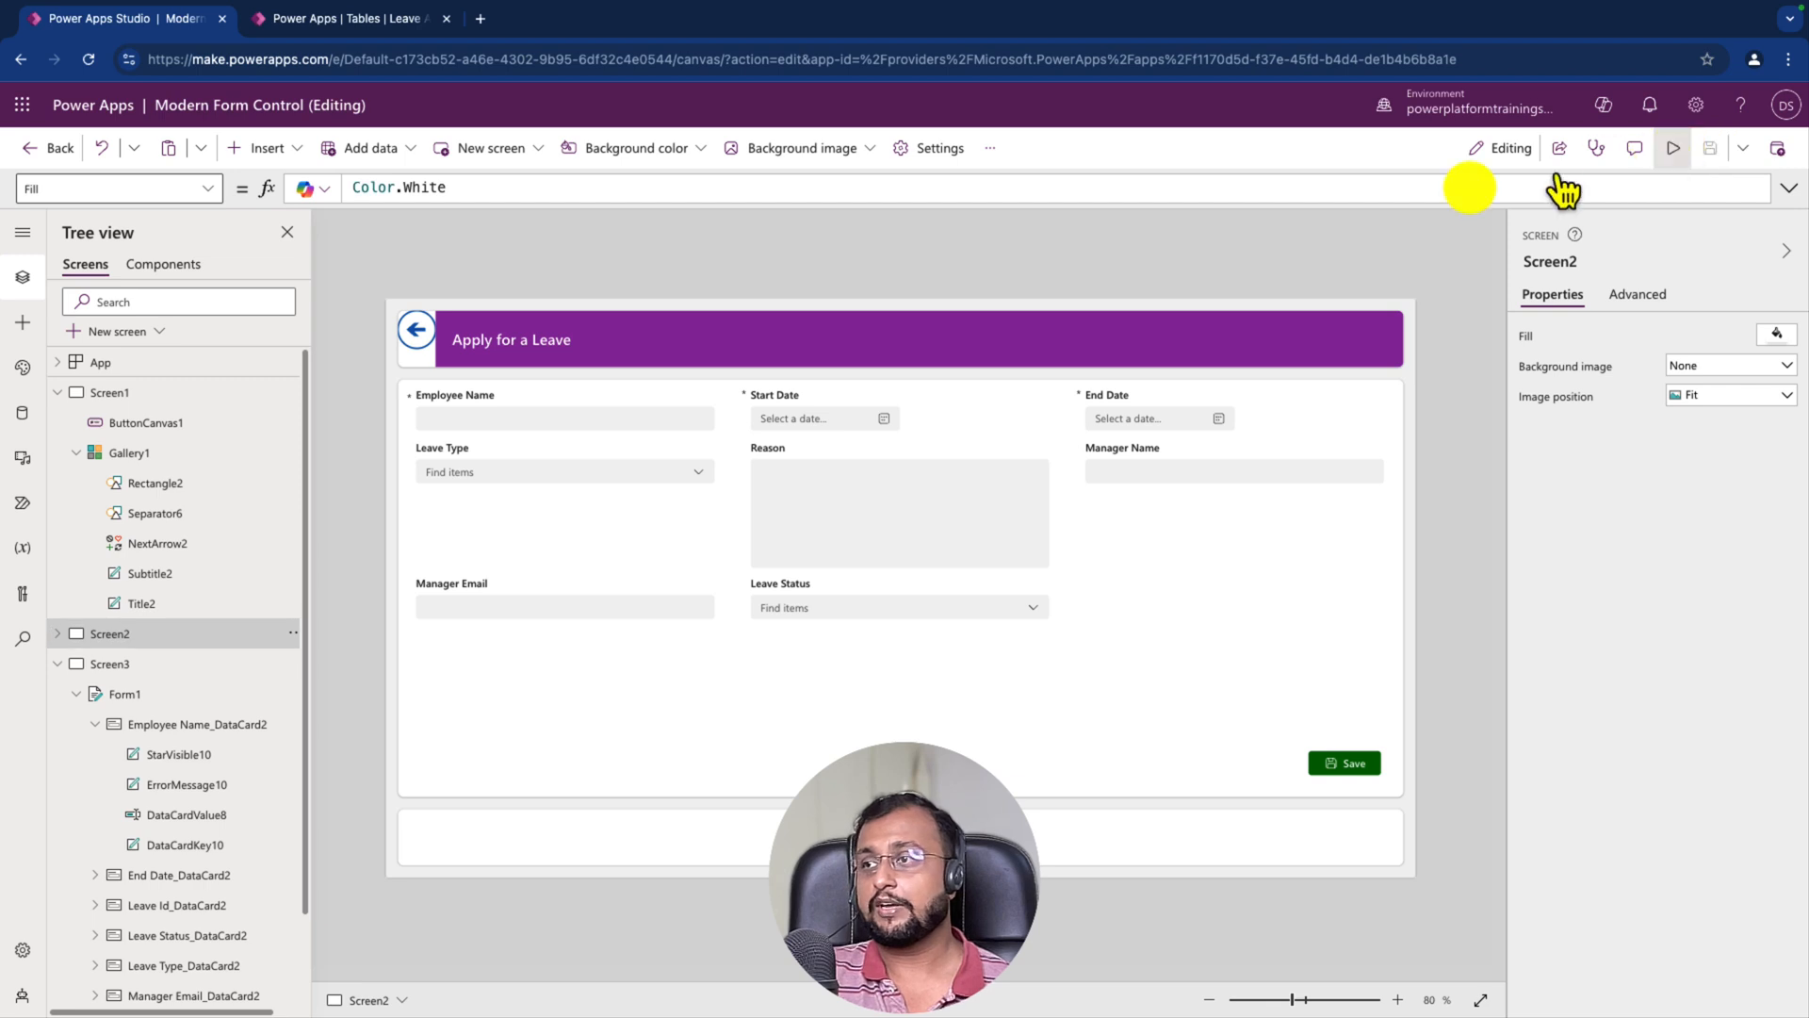
click(1674, 148)
click(391, 349)
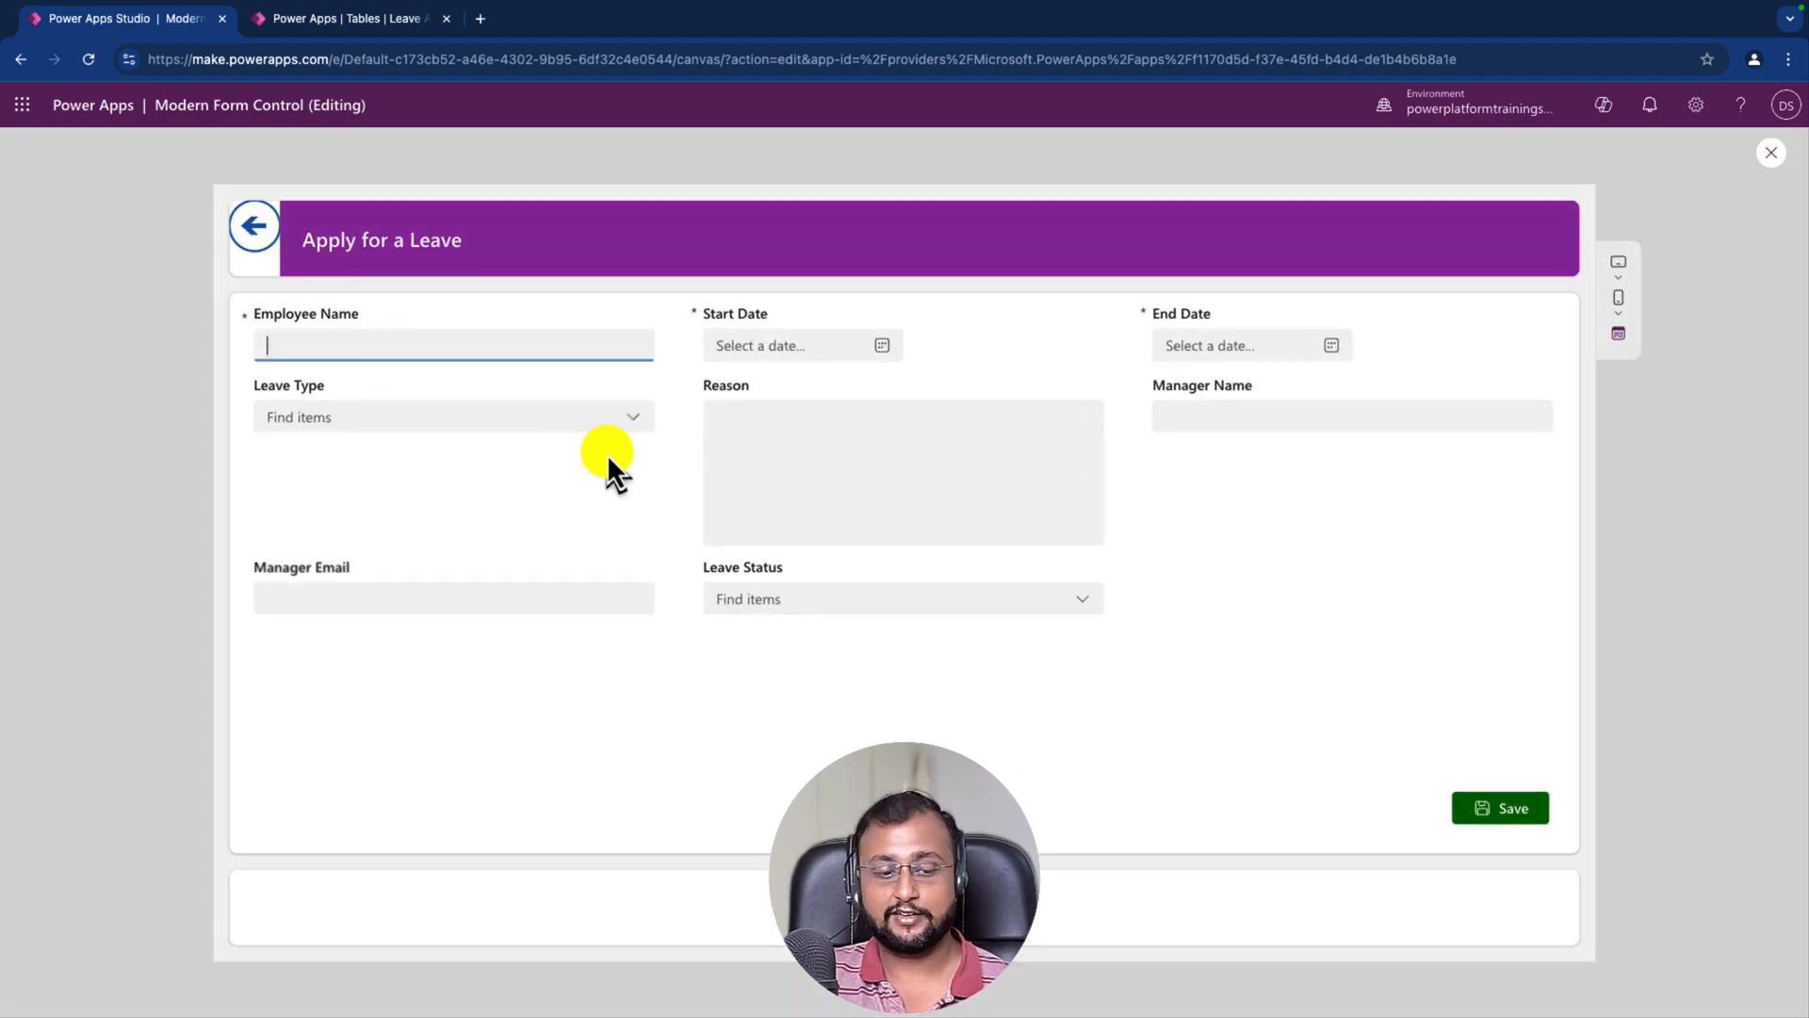
key(Tab)
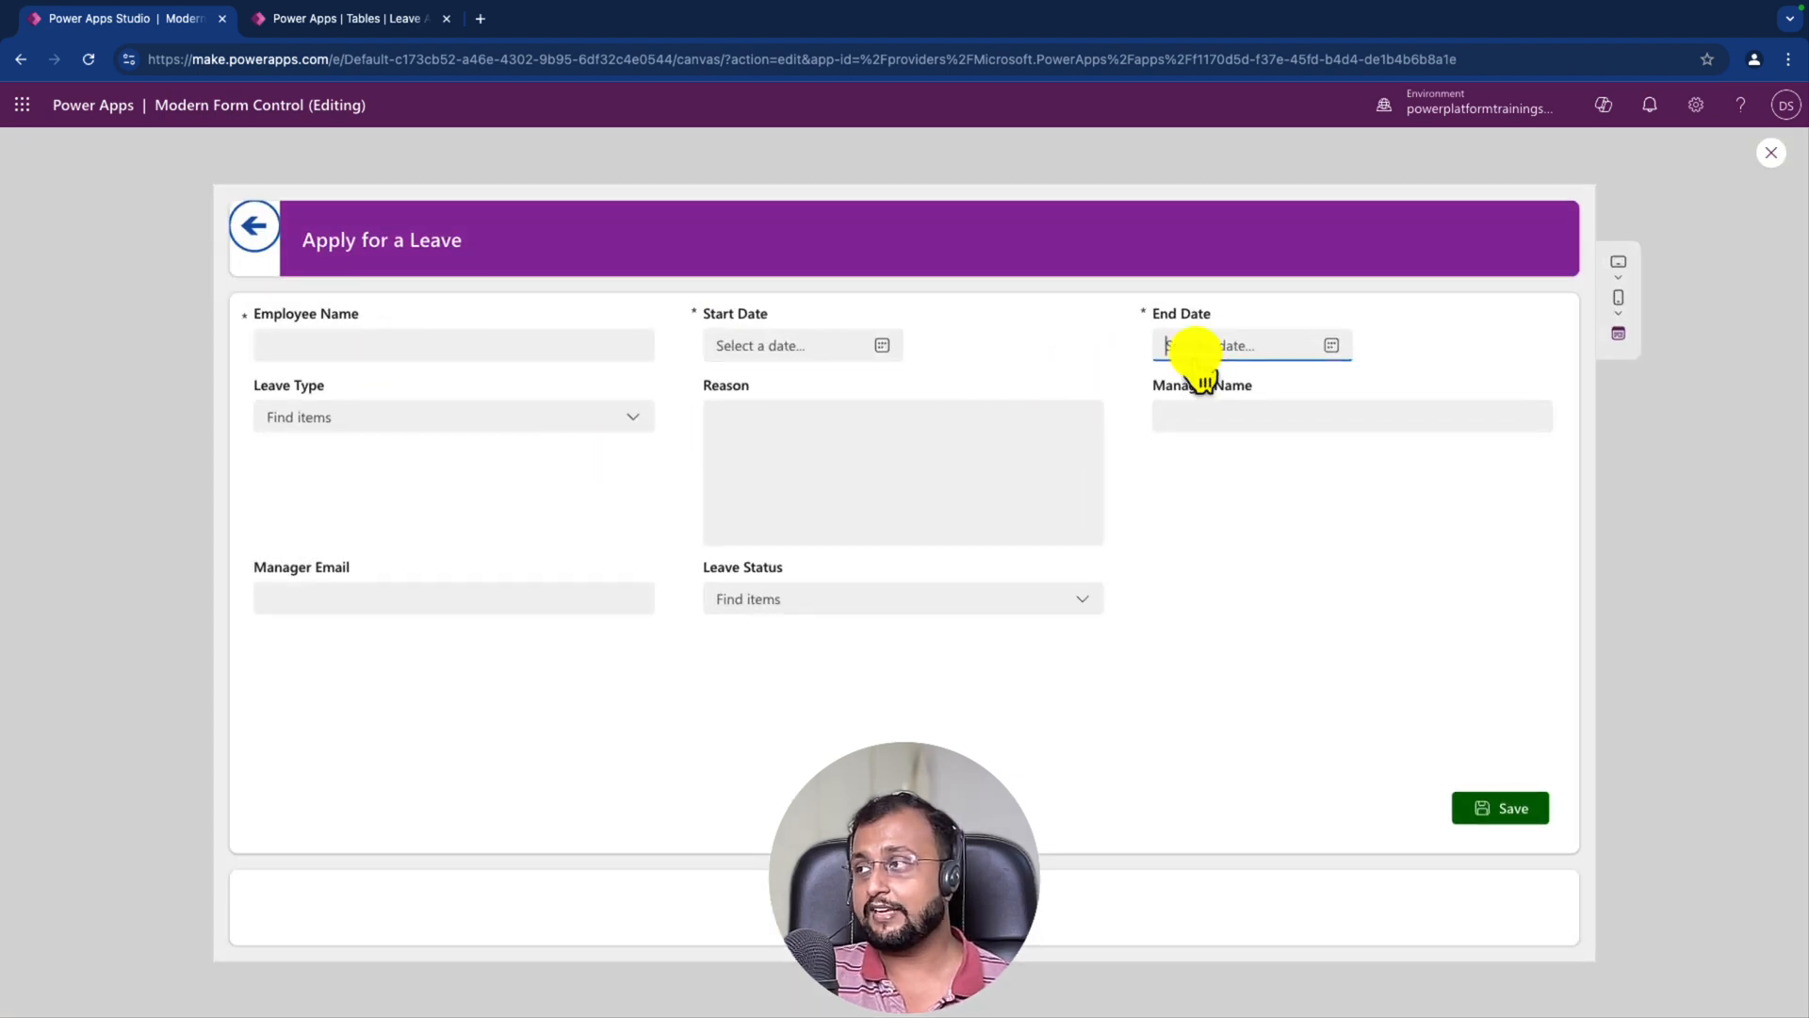
key(Tab)
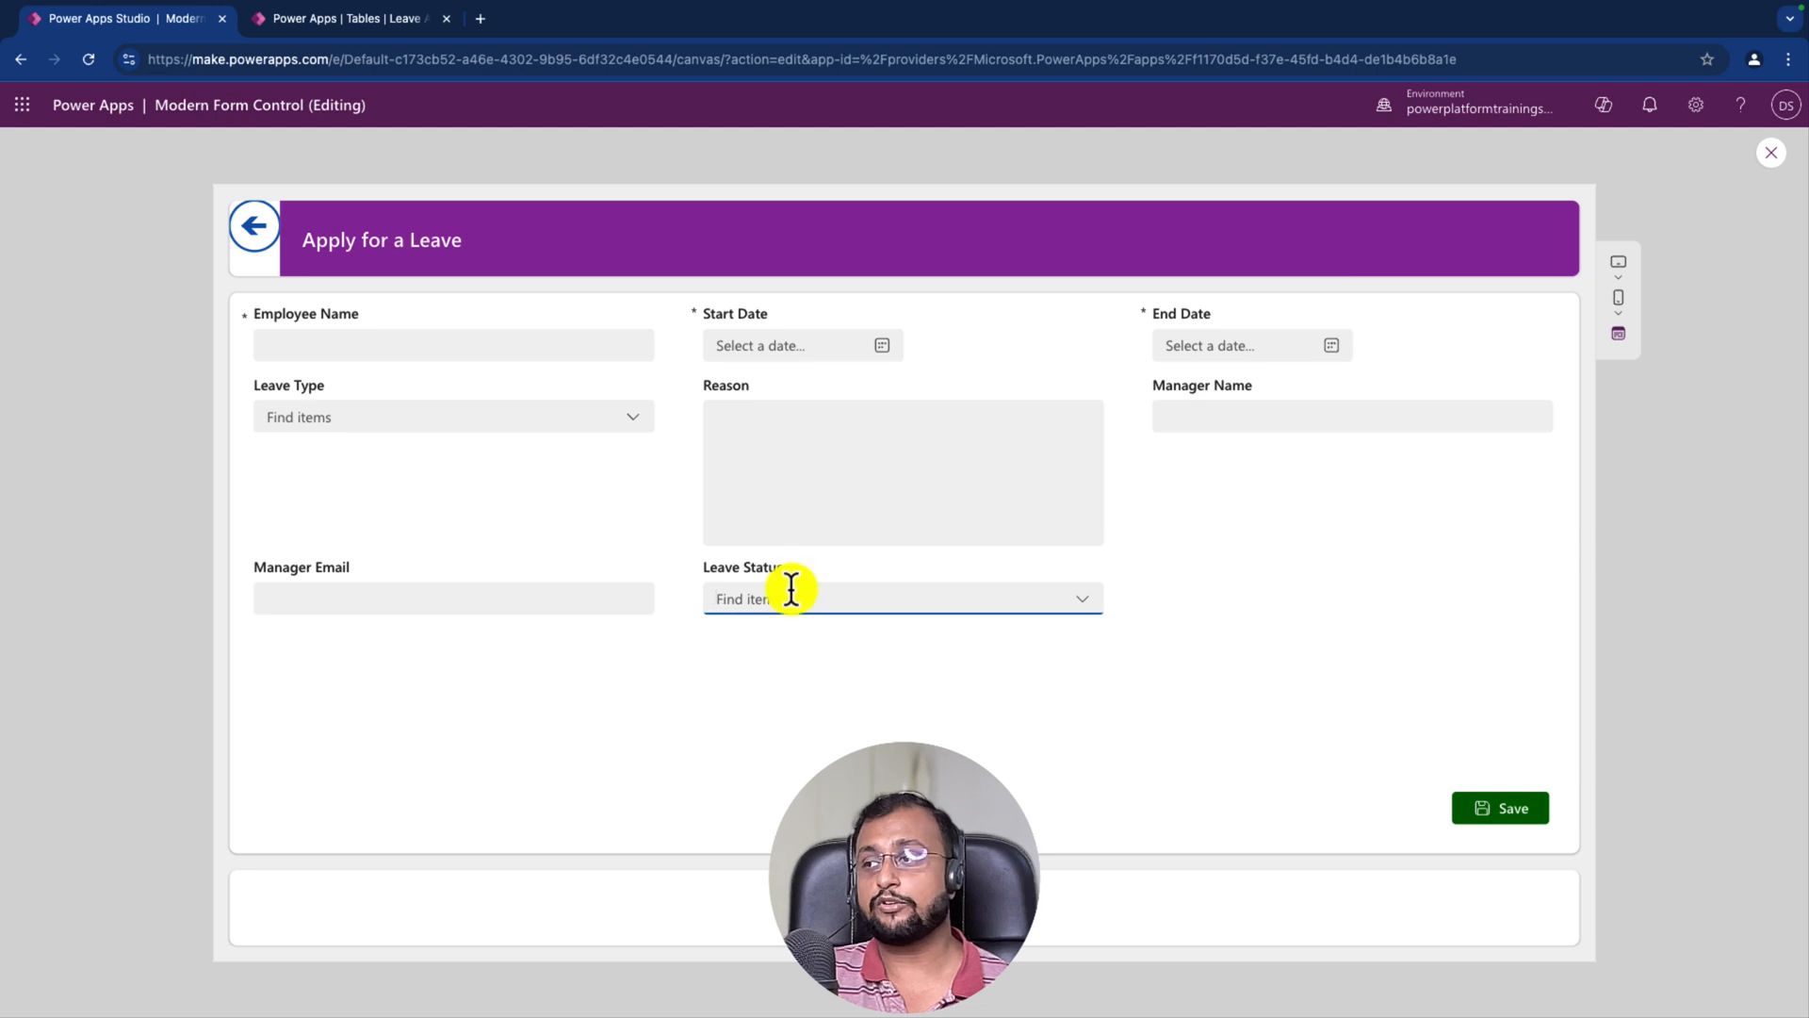
key(Tab)
key(Tab)
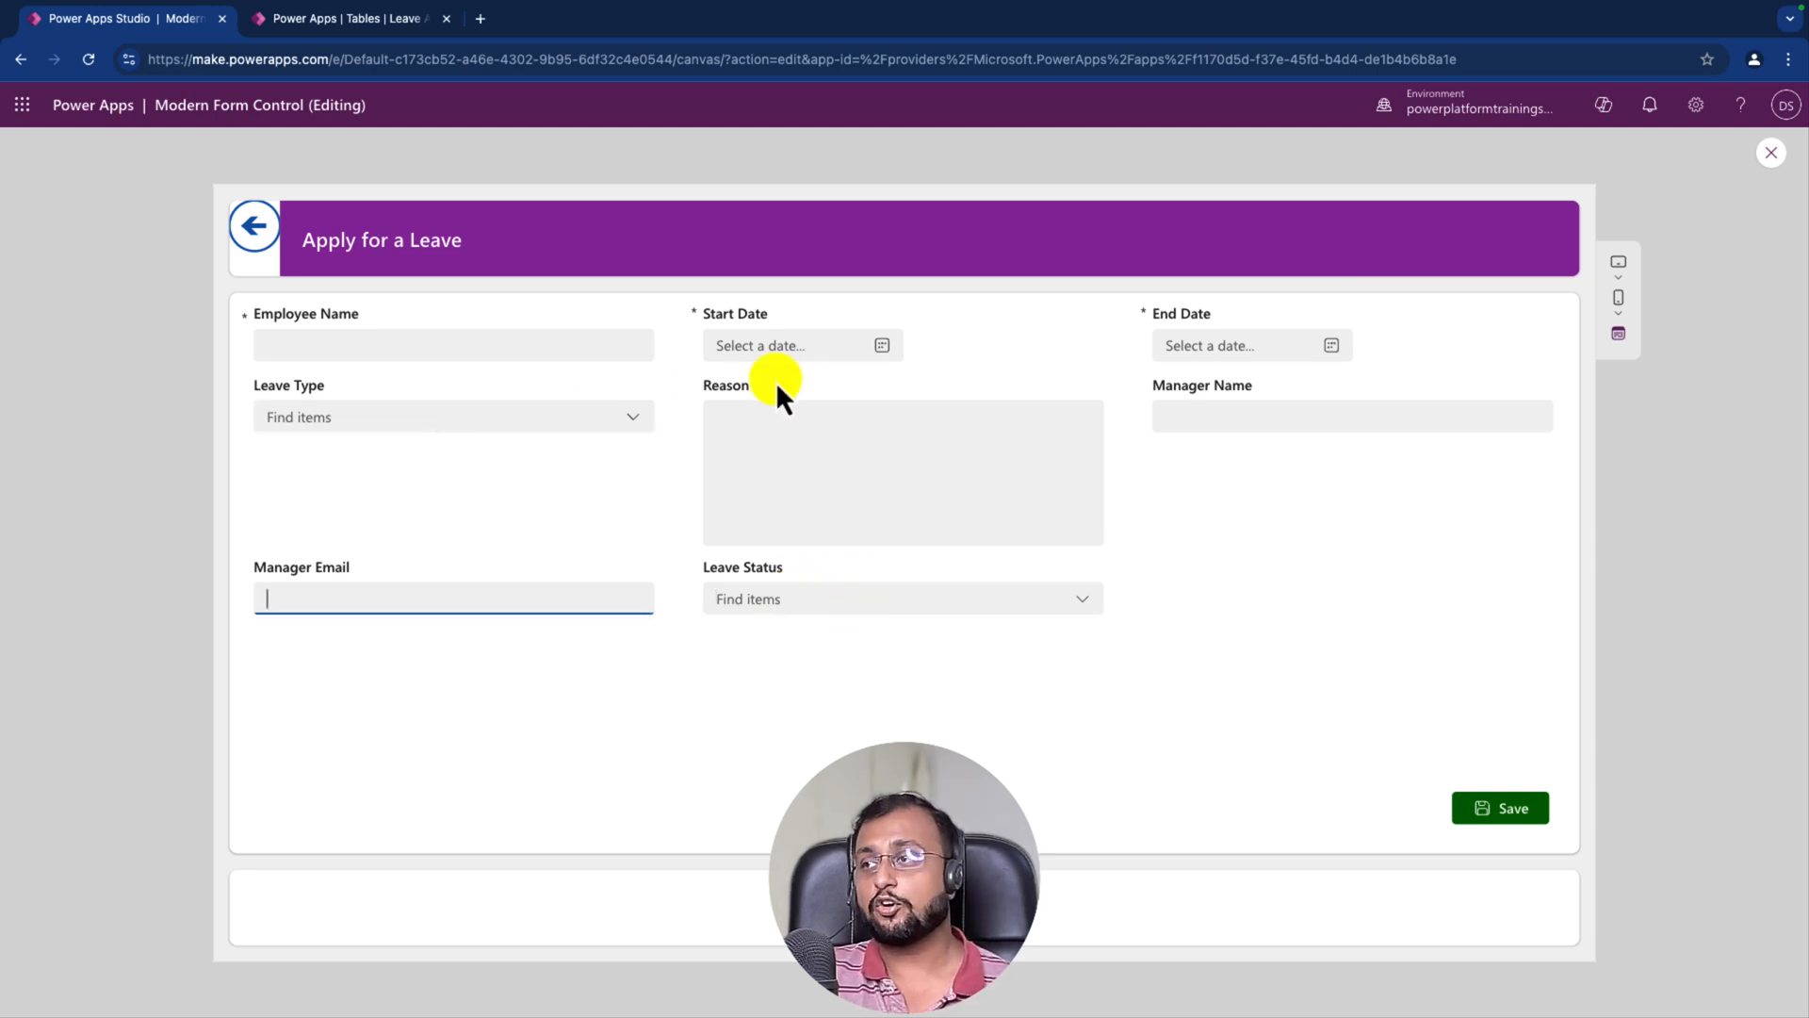
click(1771, 152)
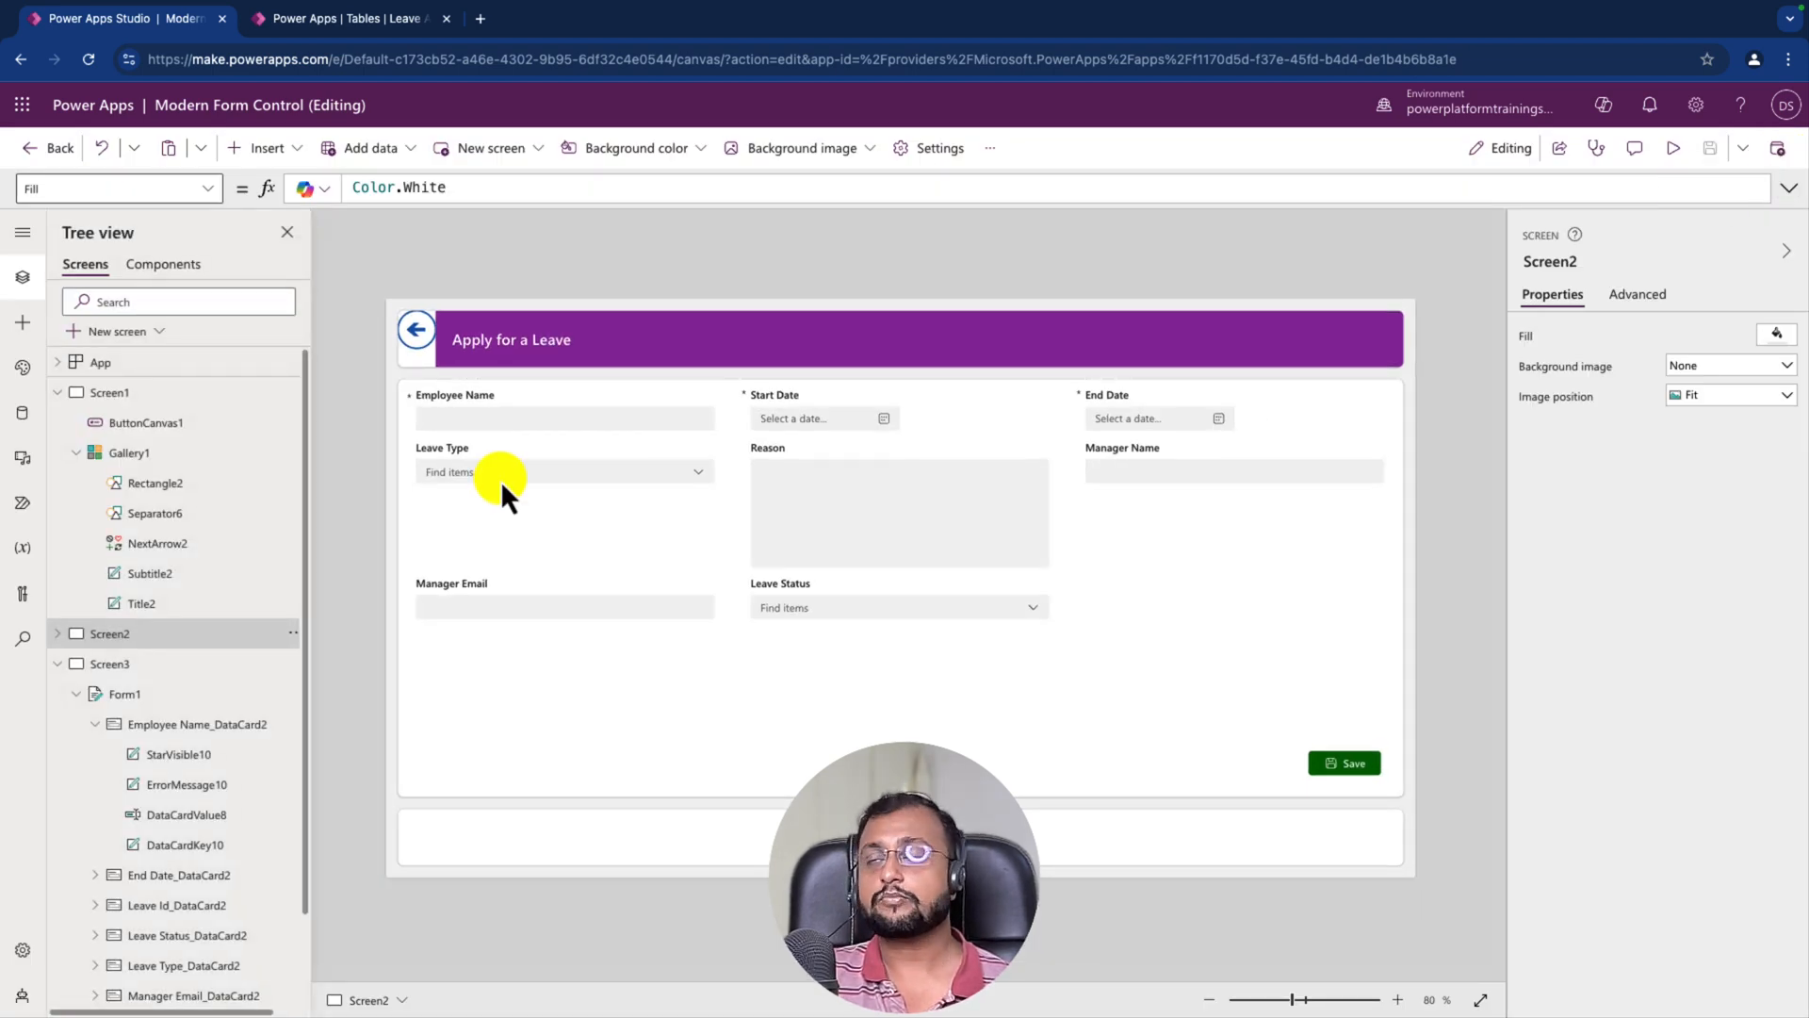
Step: Select the Employee Name text input, confirm it's named DataCardValue1, and bring up the Insert list
click(506, 417)
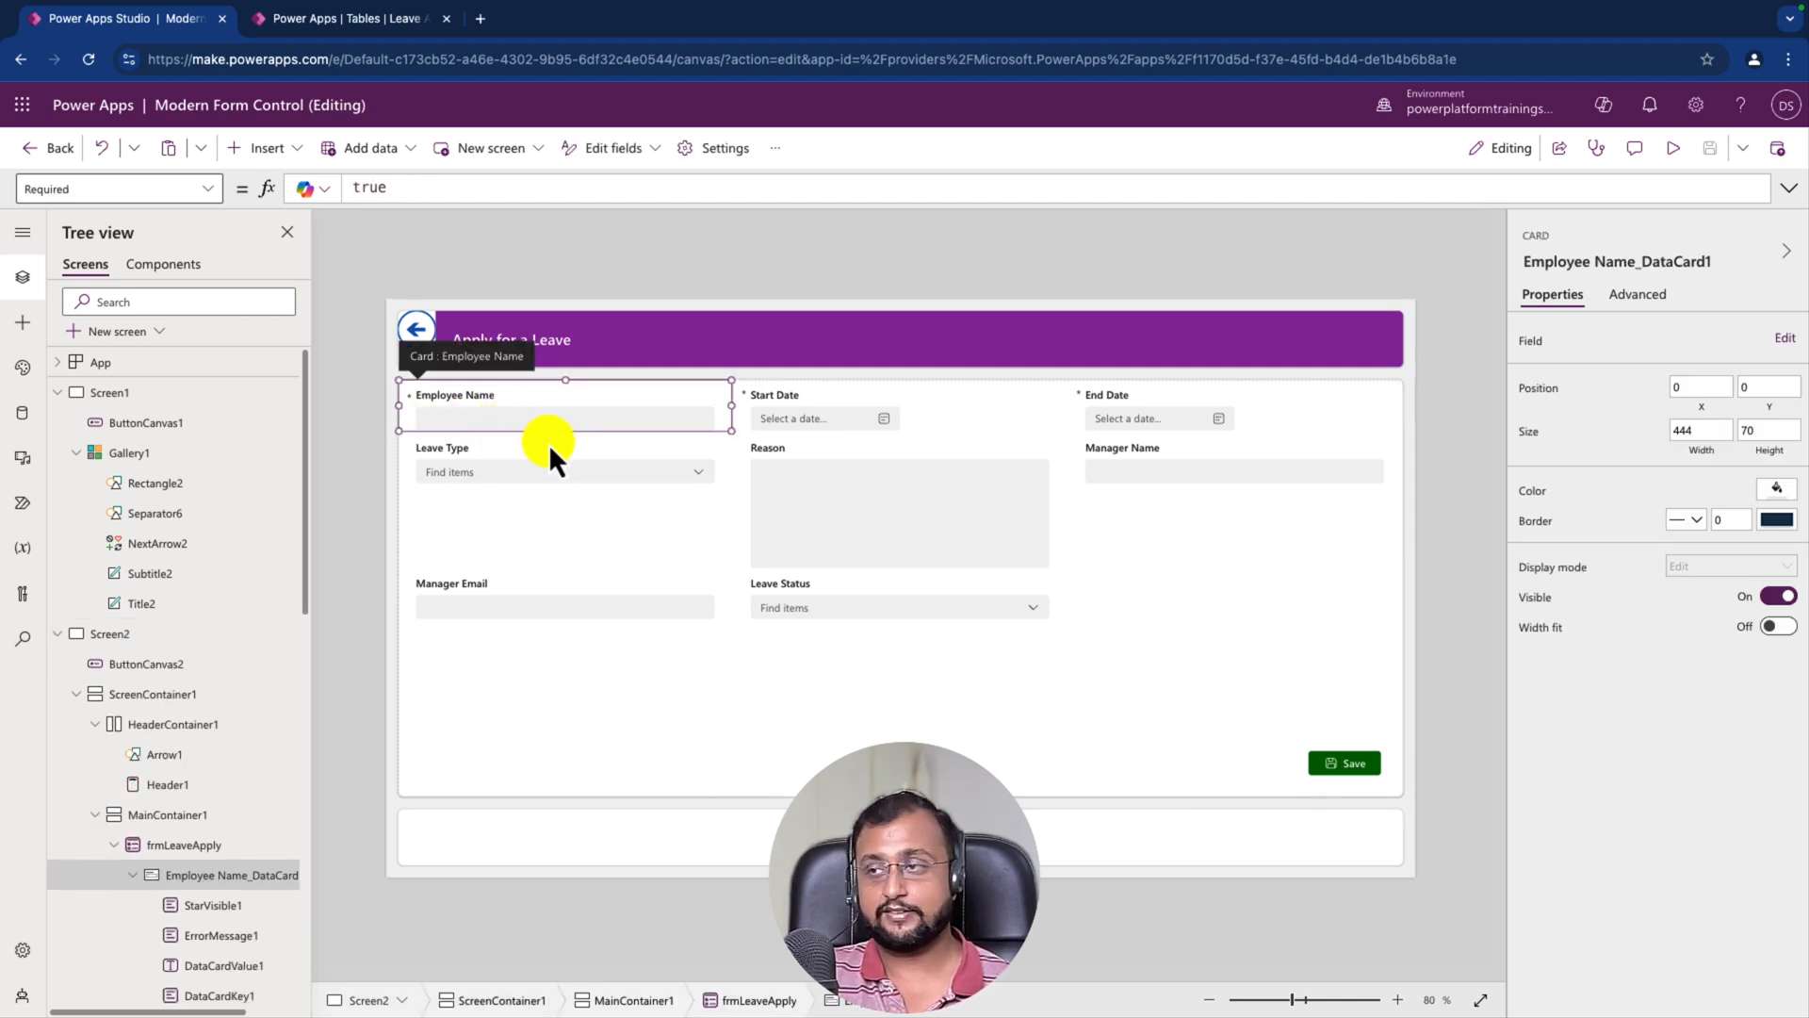
drag(470, 439, 433, 441)
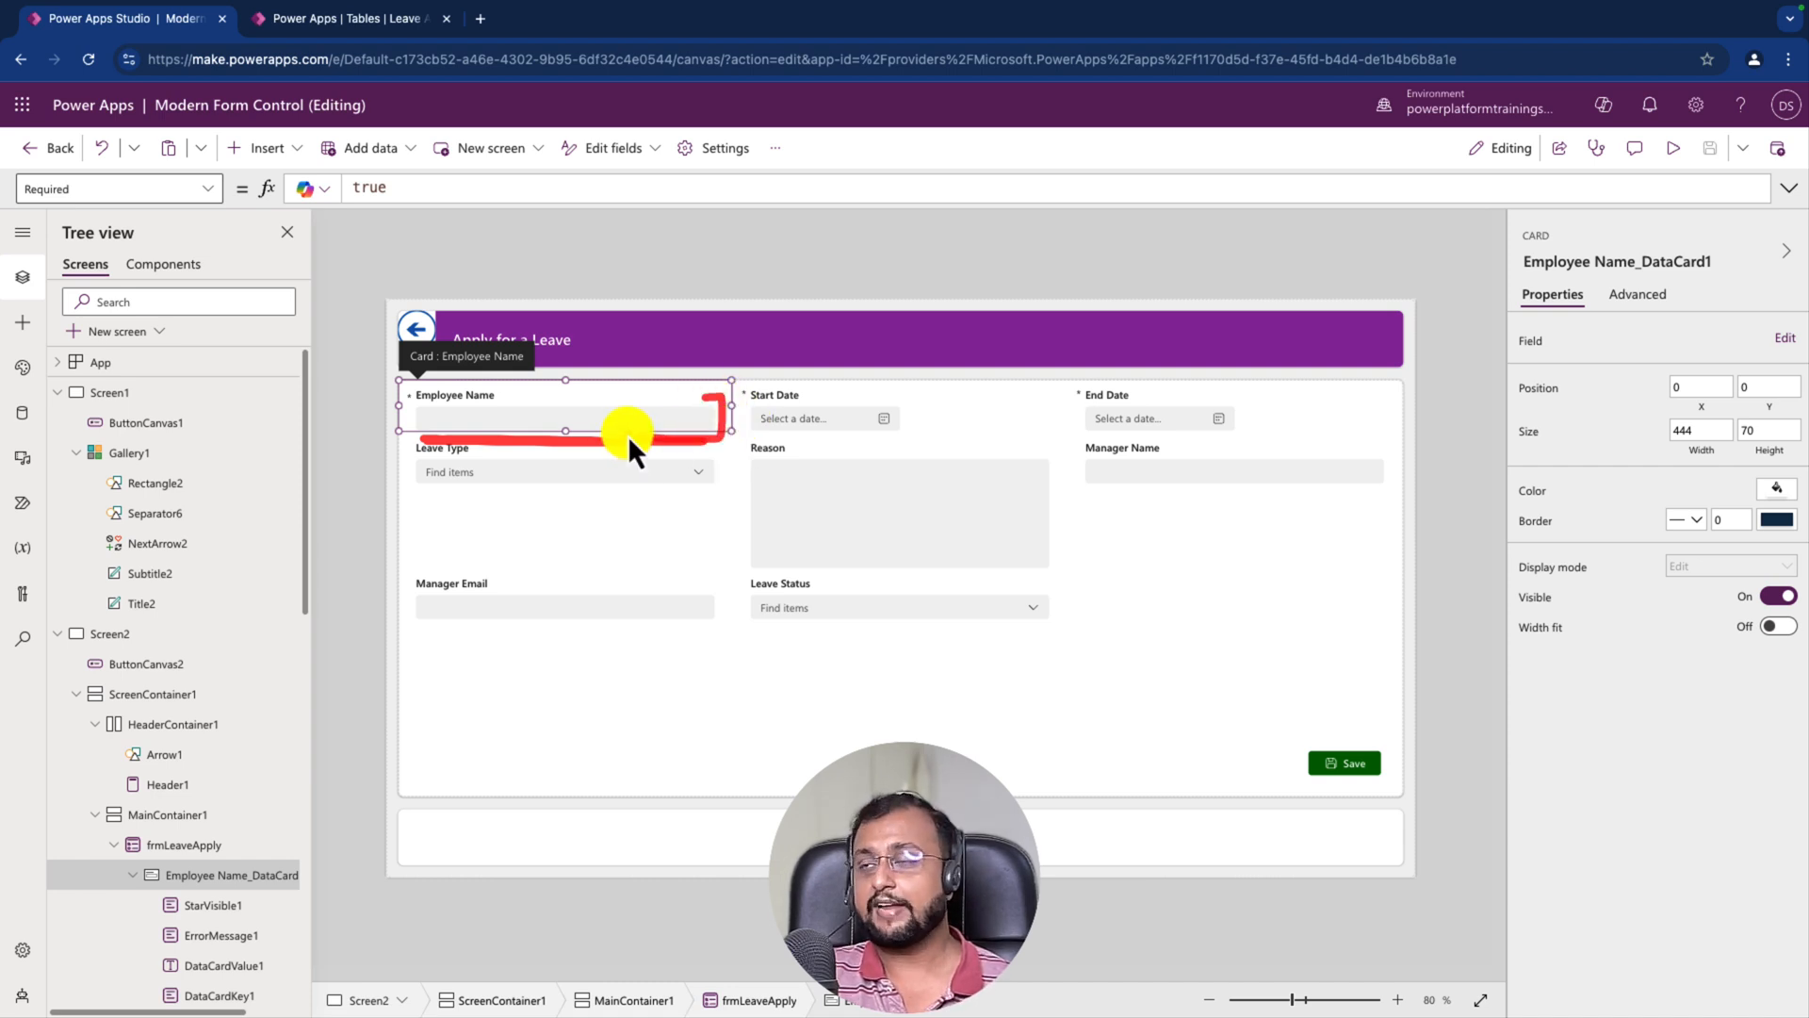
click(516, 421)
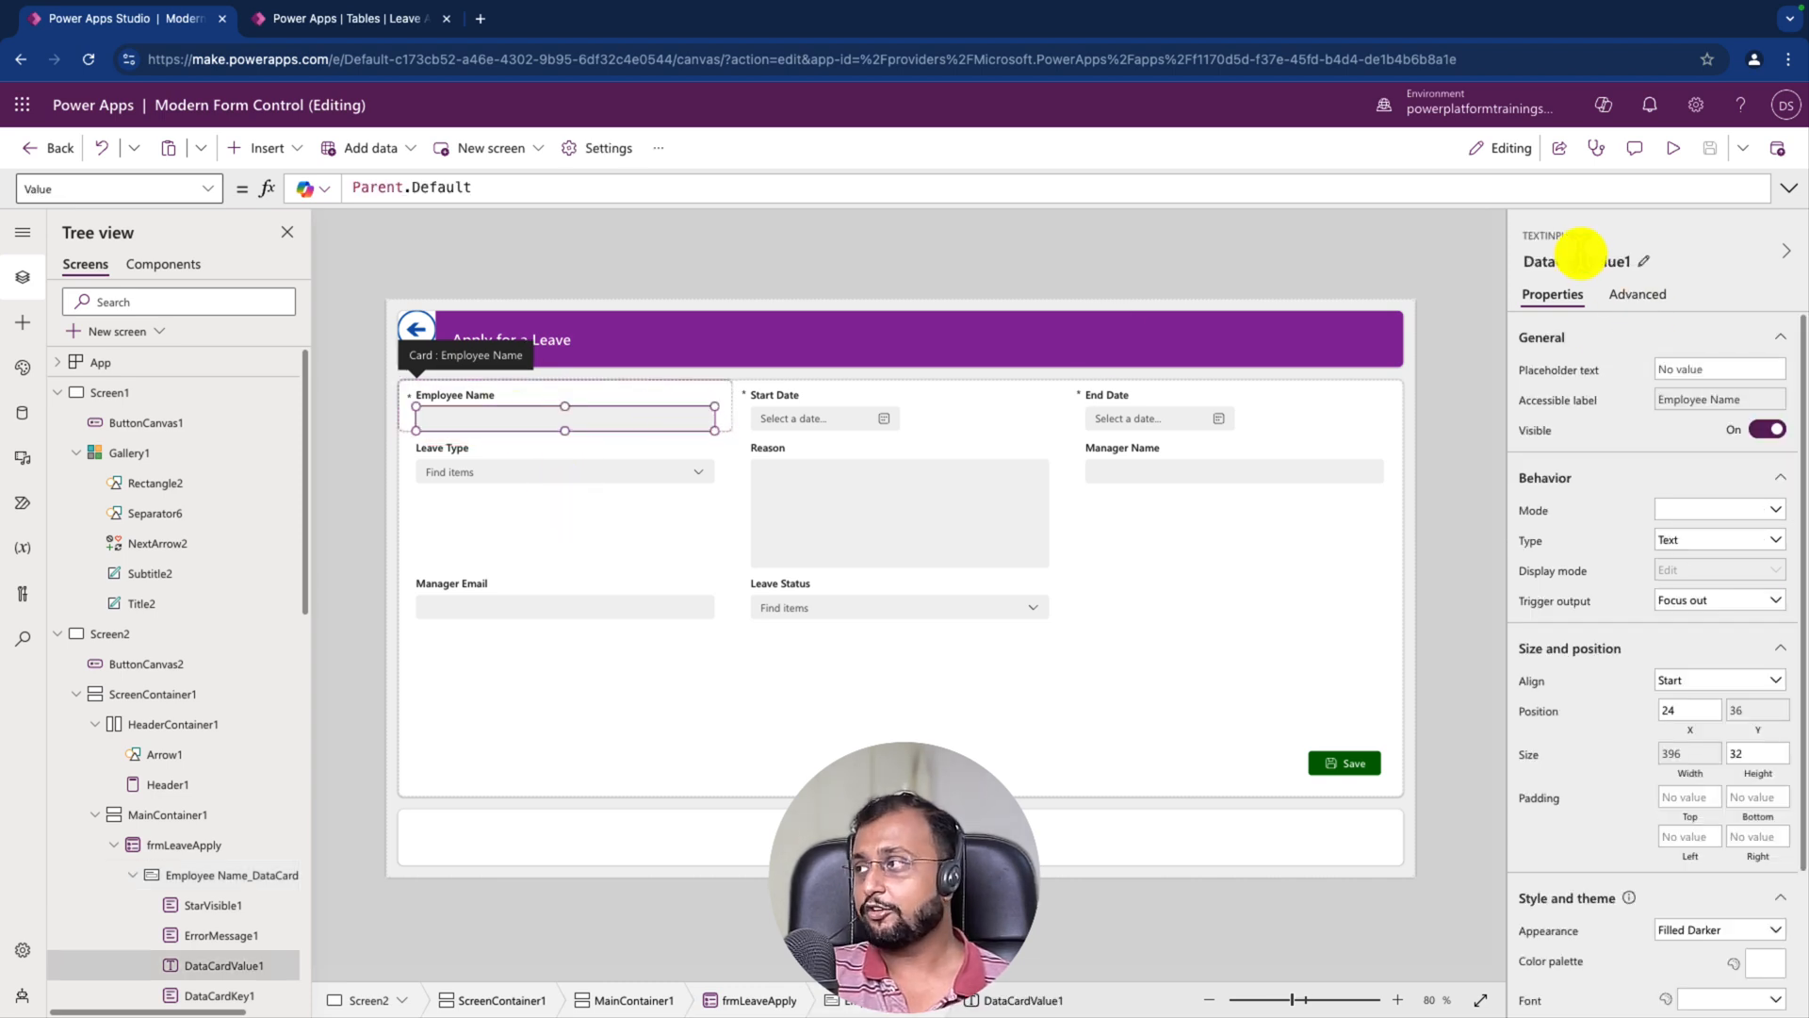
click(1592, 261)
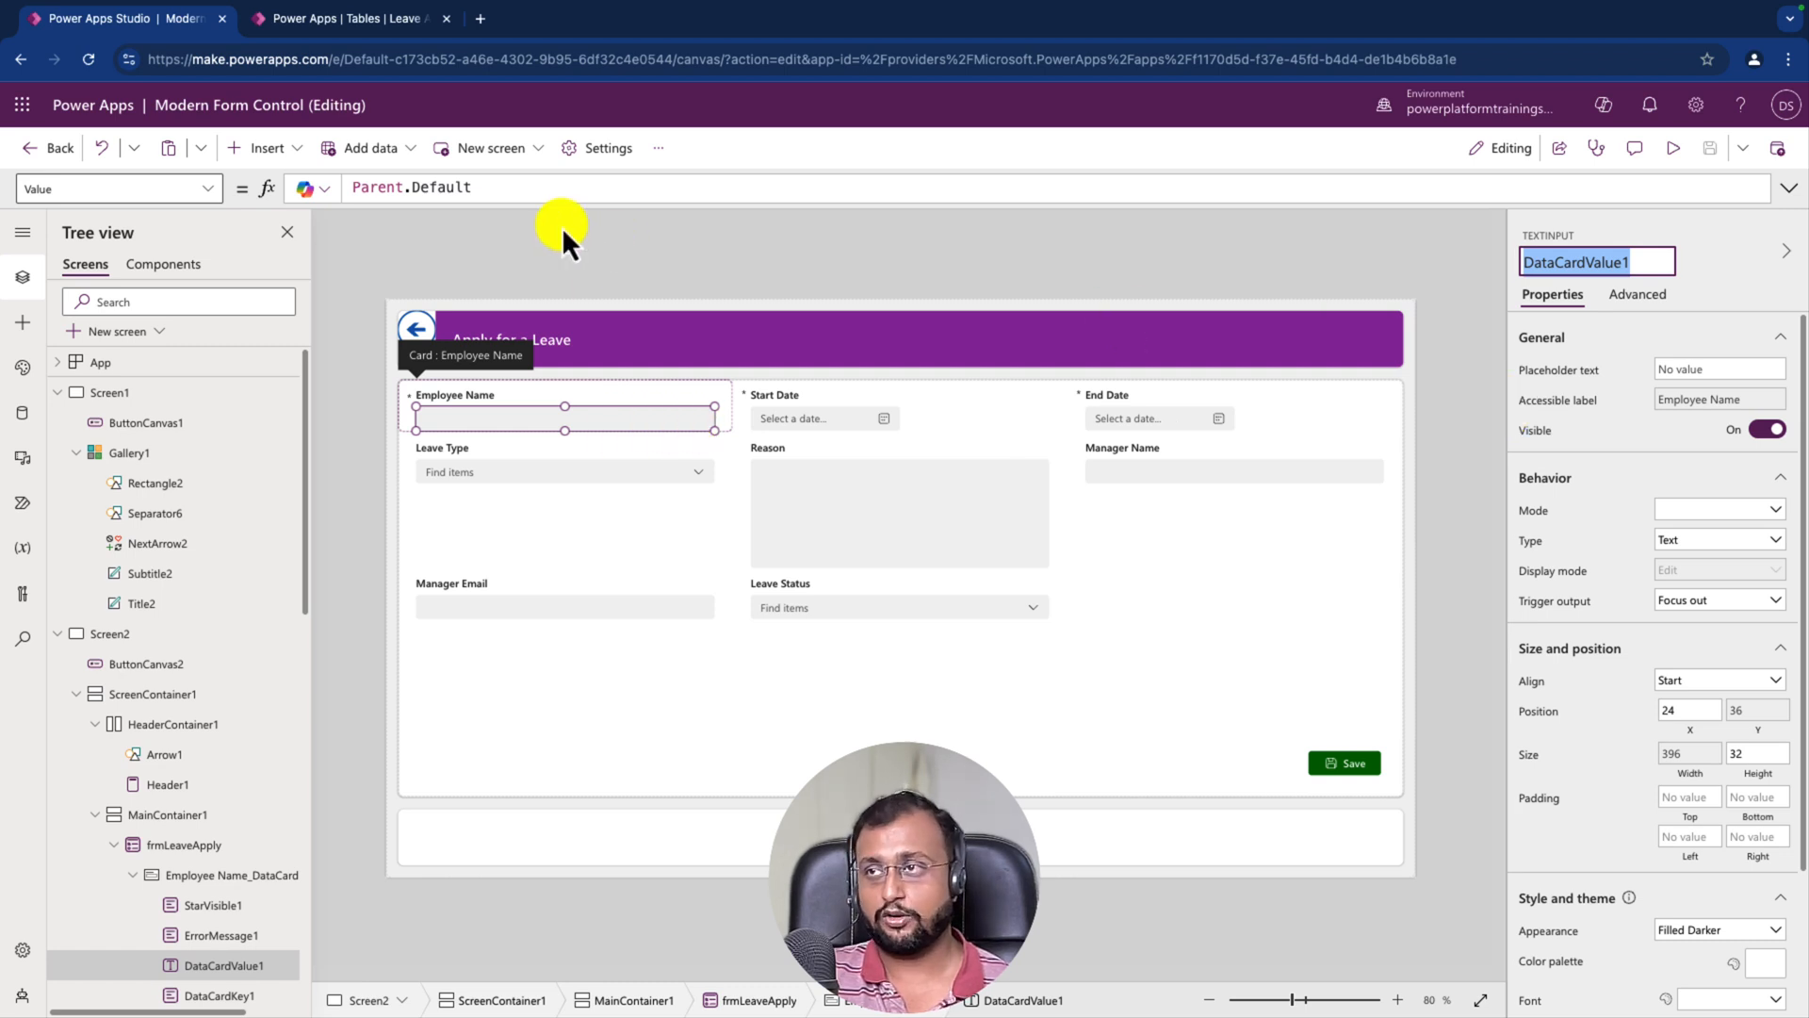
click(269, 149)
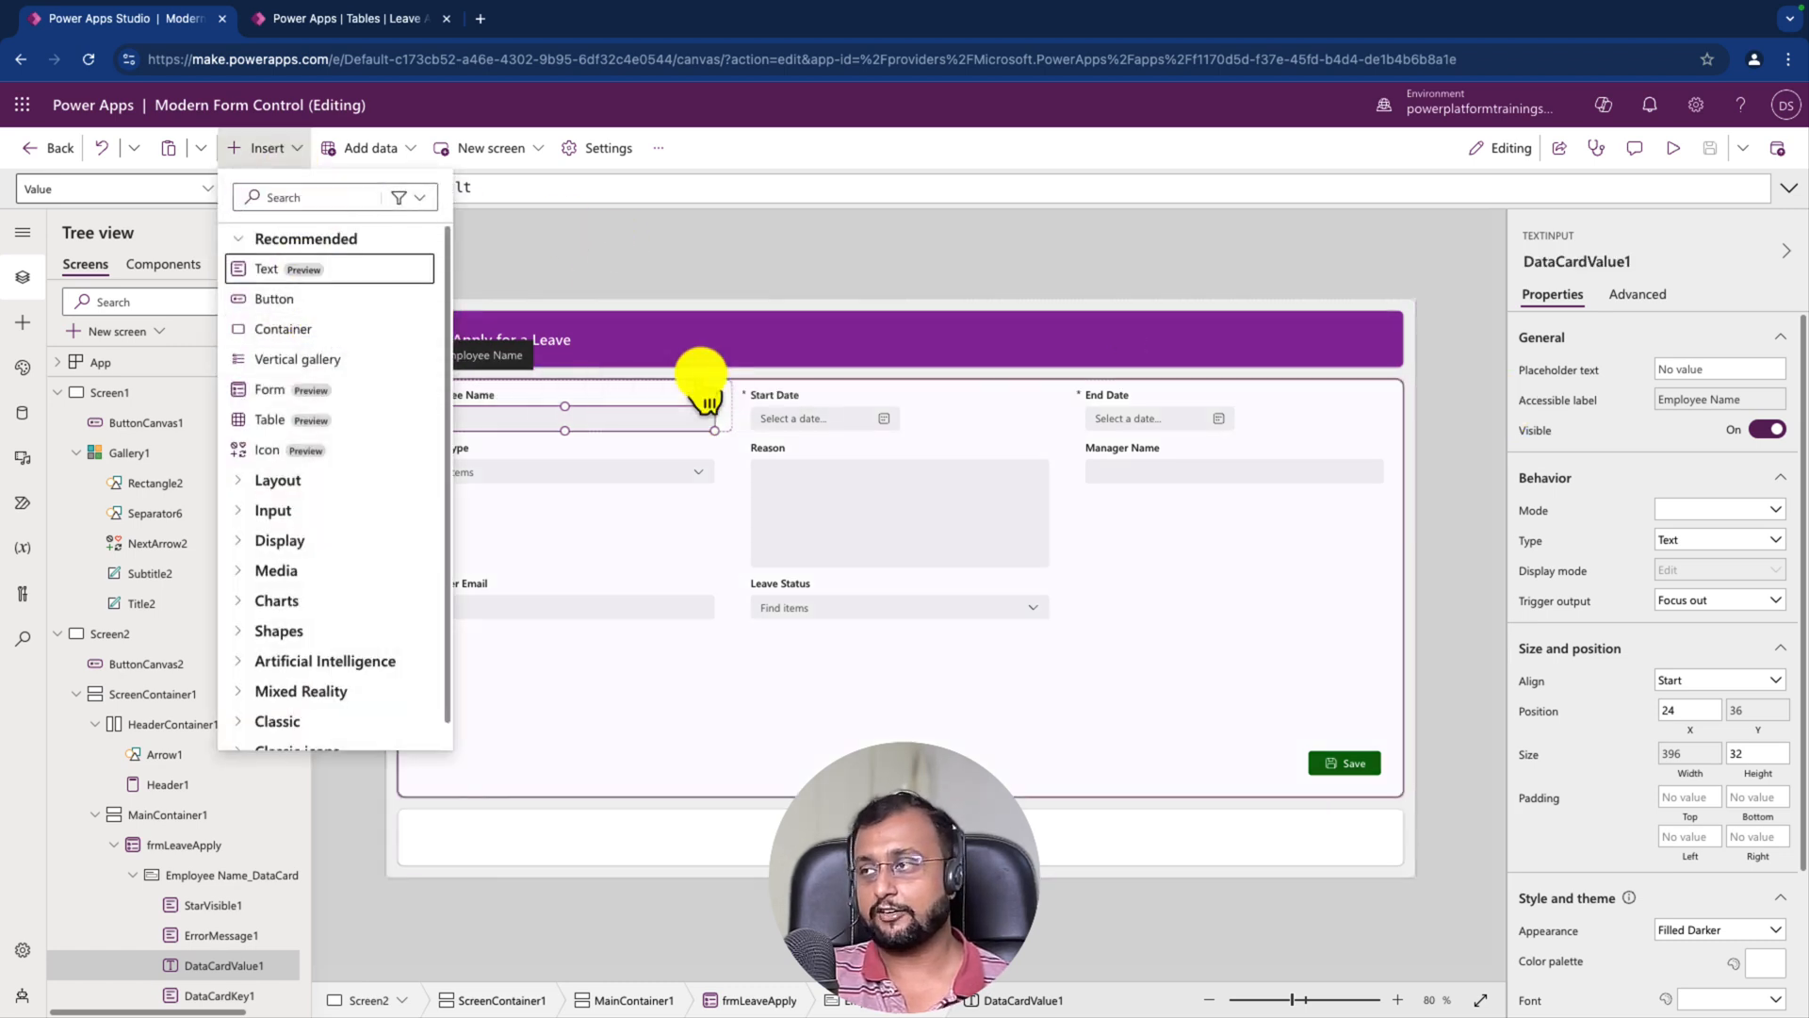
Step: Insert a text label on Screen2 with its Text formula set to DataCardValue1.Value
click(779, 275)
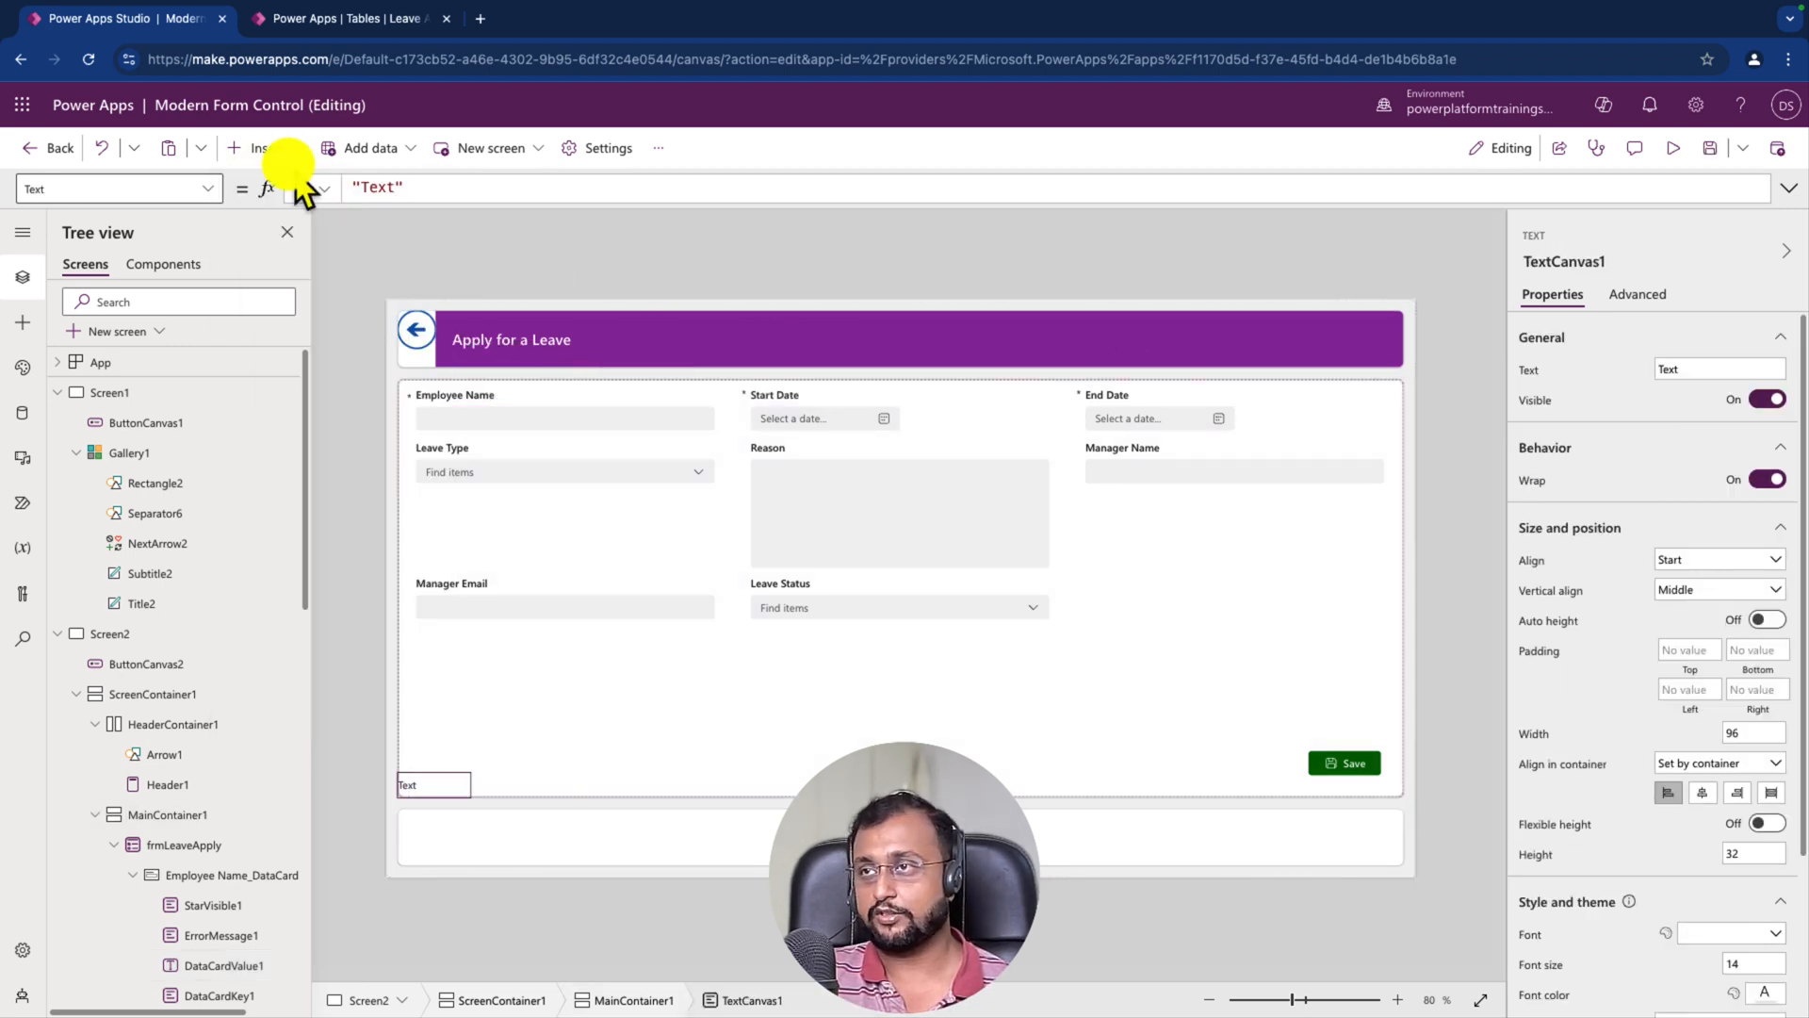
click(268, 148)
click(439, 748)
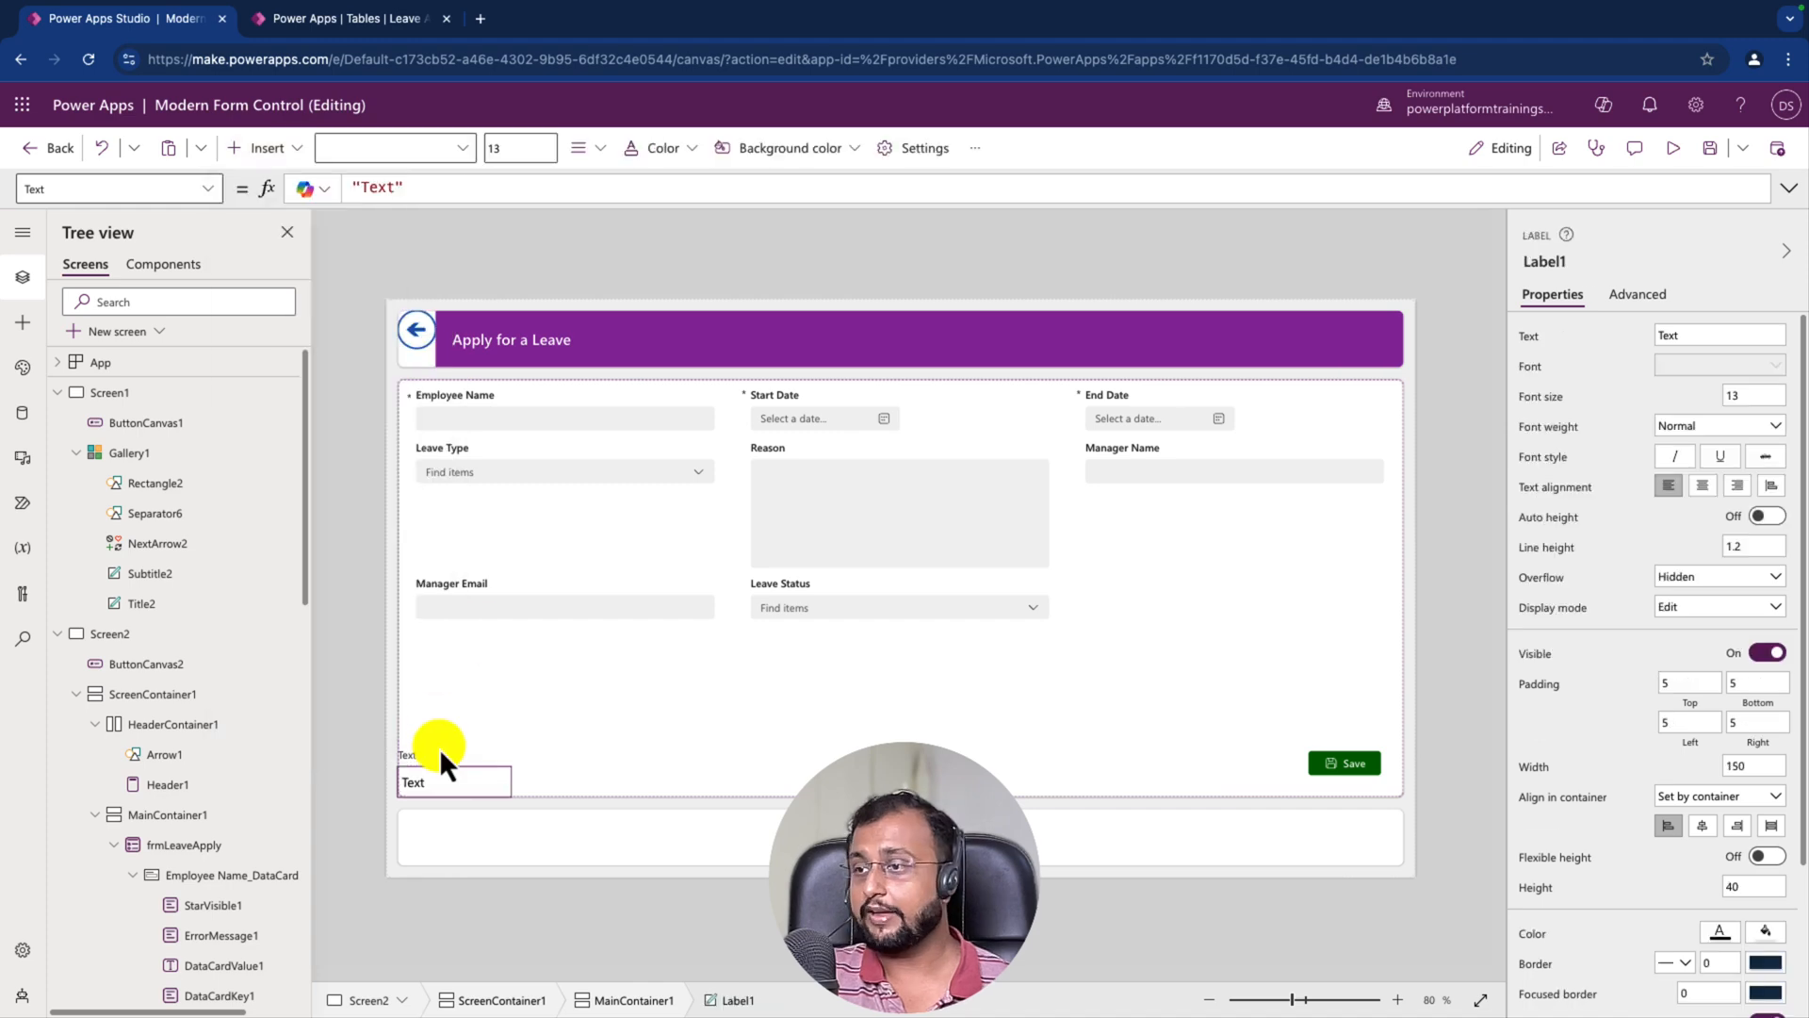
triple_click(435, 192)
text(DataCardValue1)
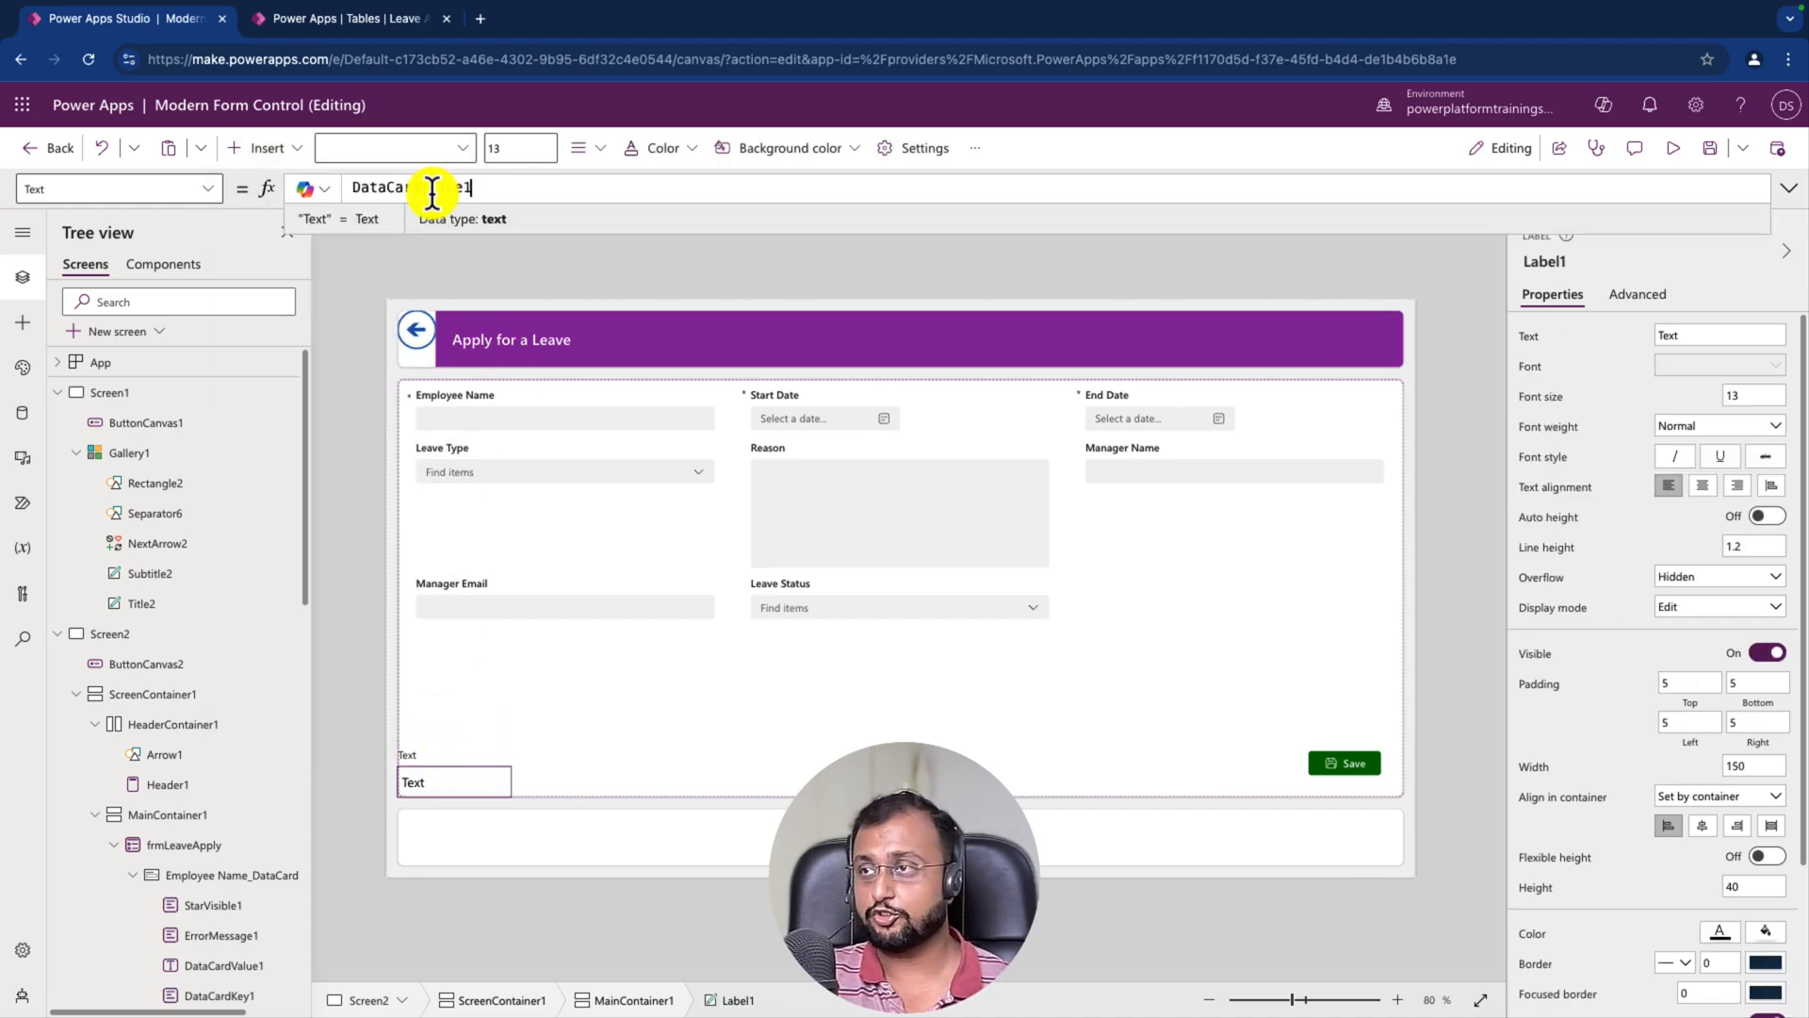
text(.)
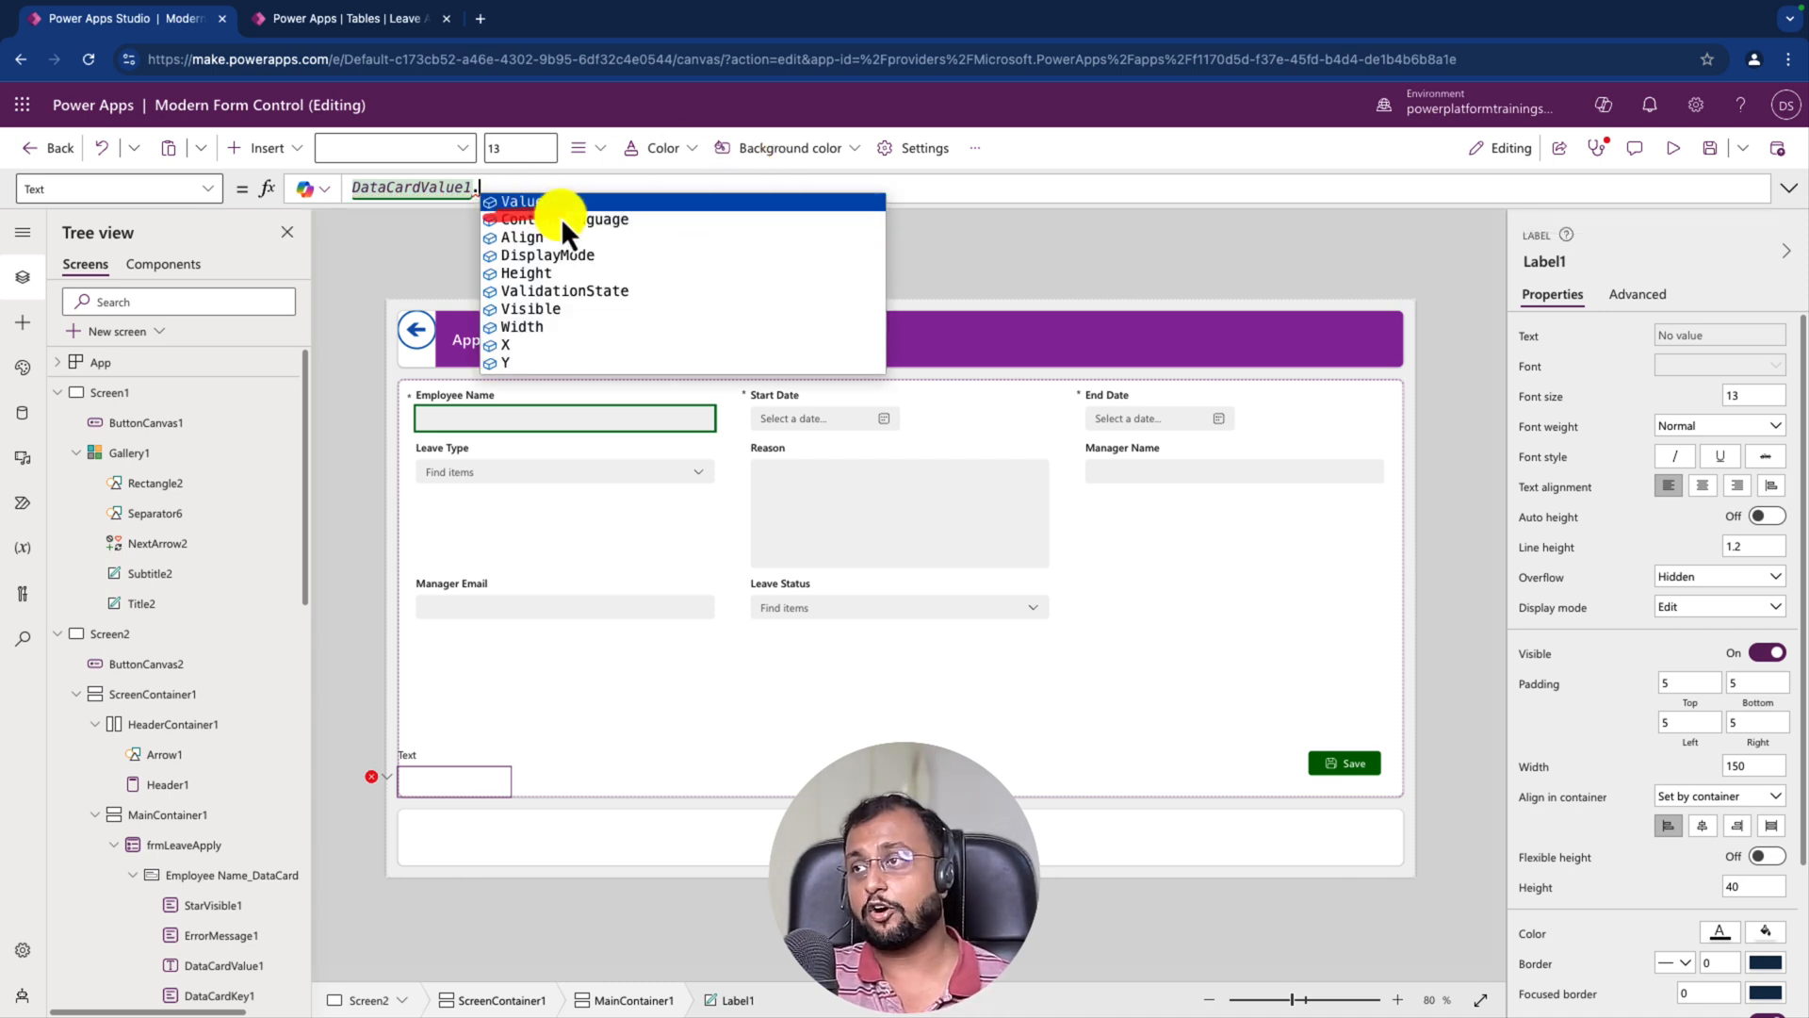
click(524, 204)
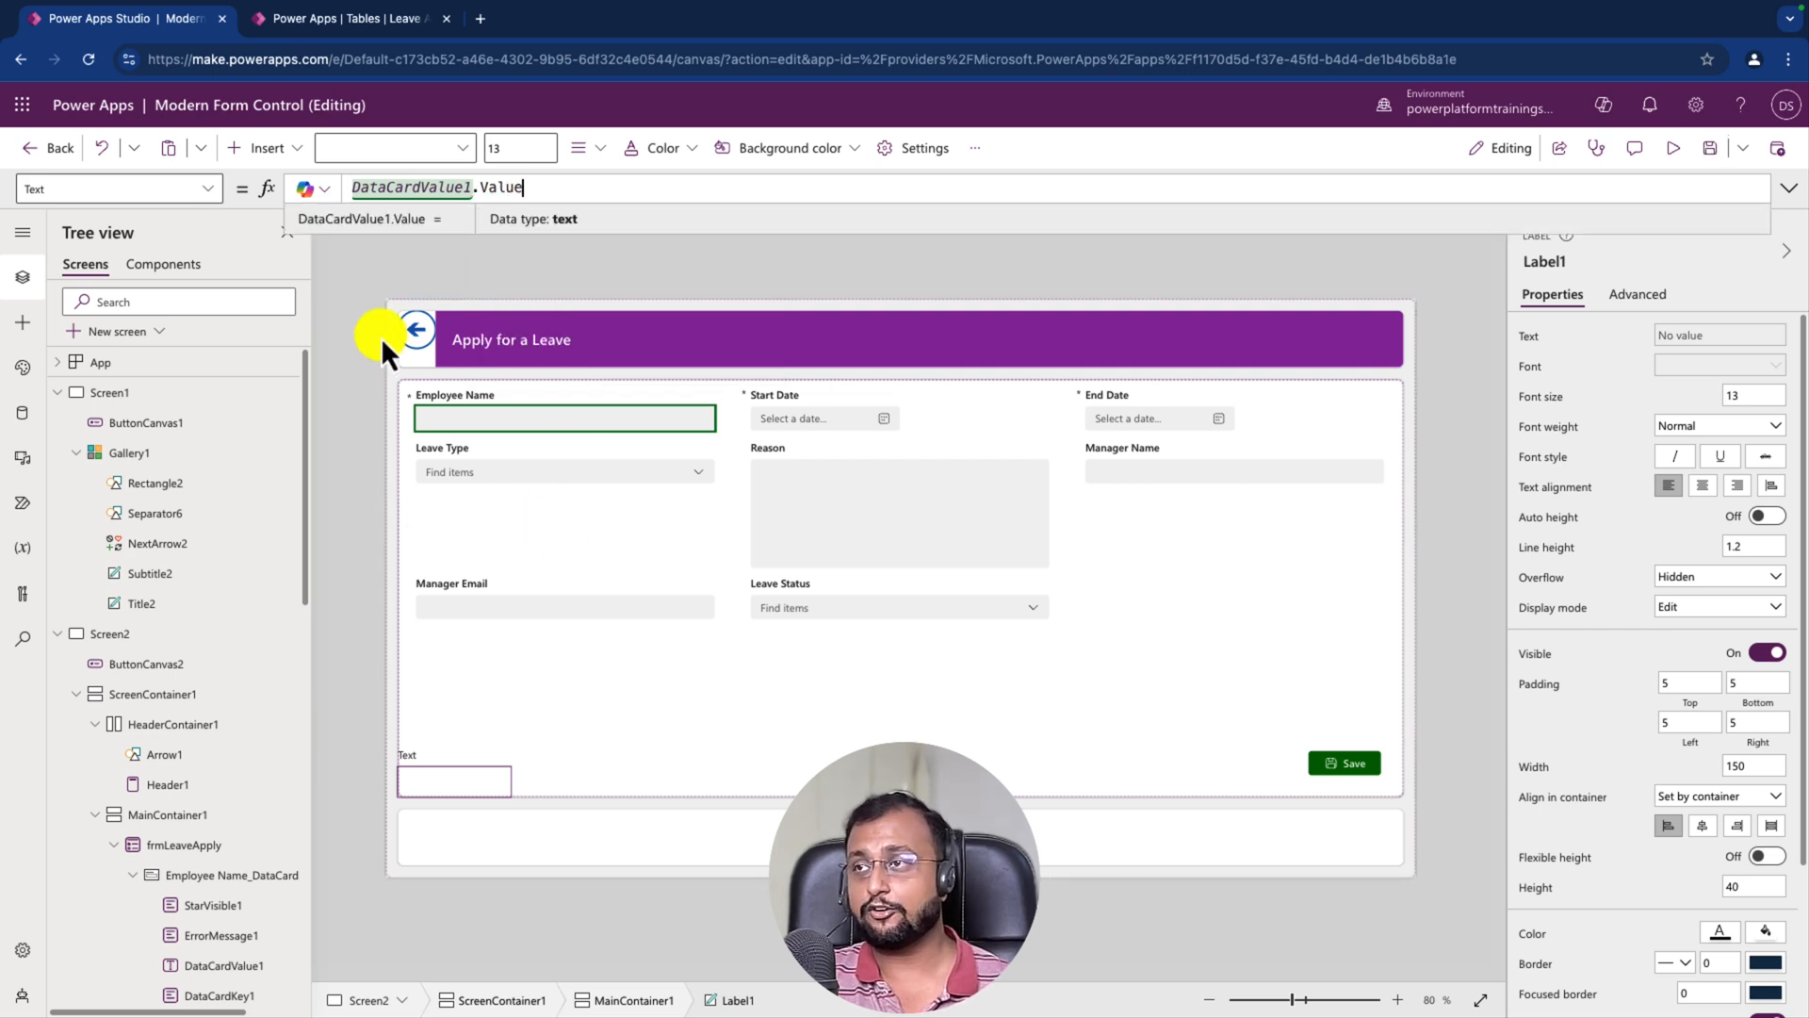
Step: Position Label1 at the form's bottom-left and check it displays the Employee Name entry
drag(426, 429, 619, 435)
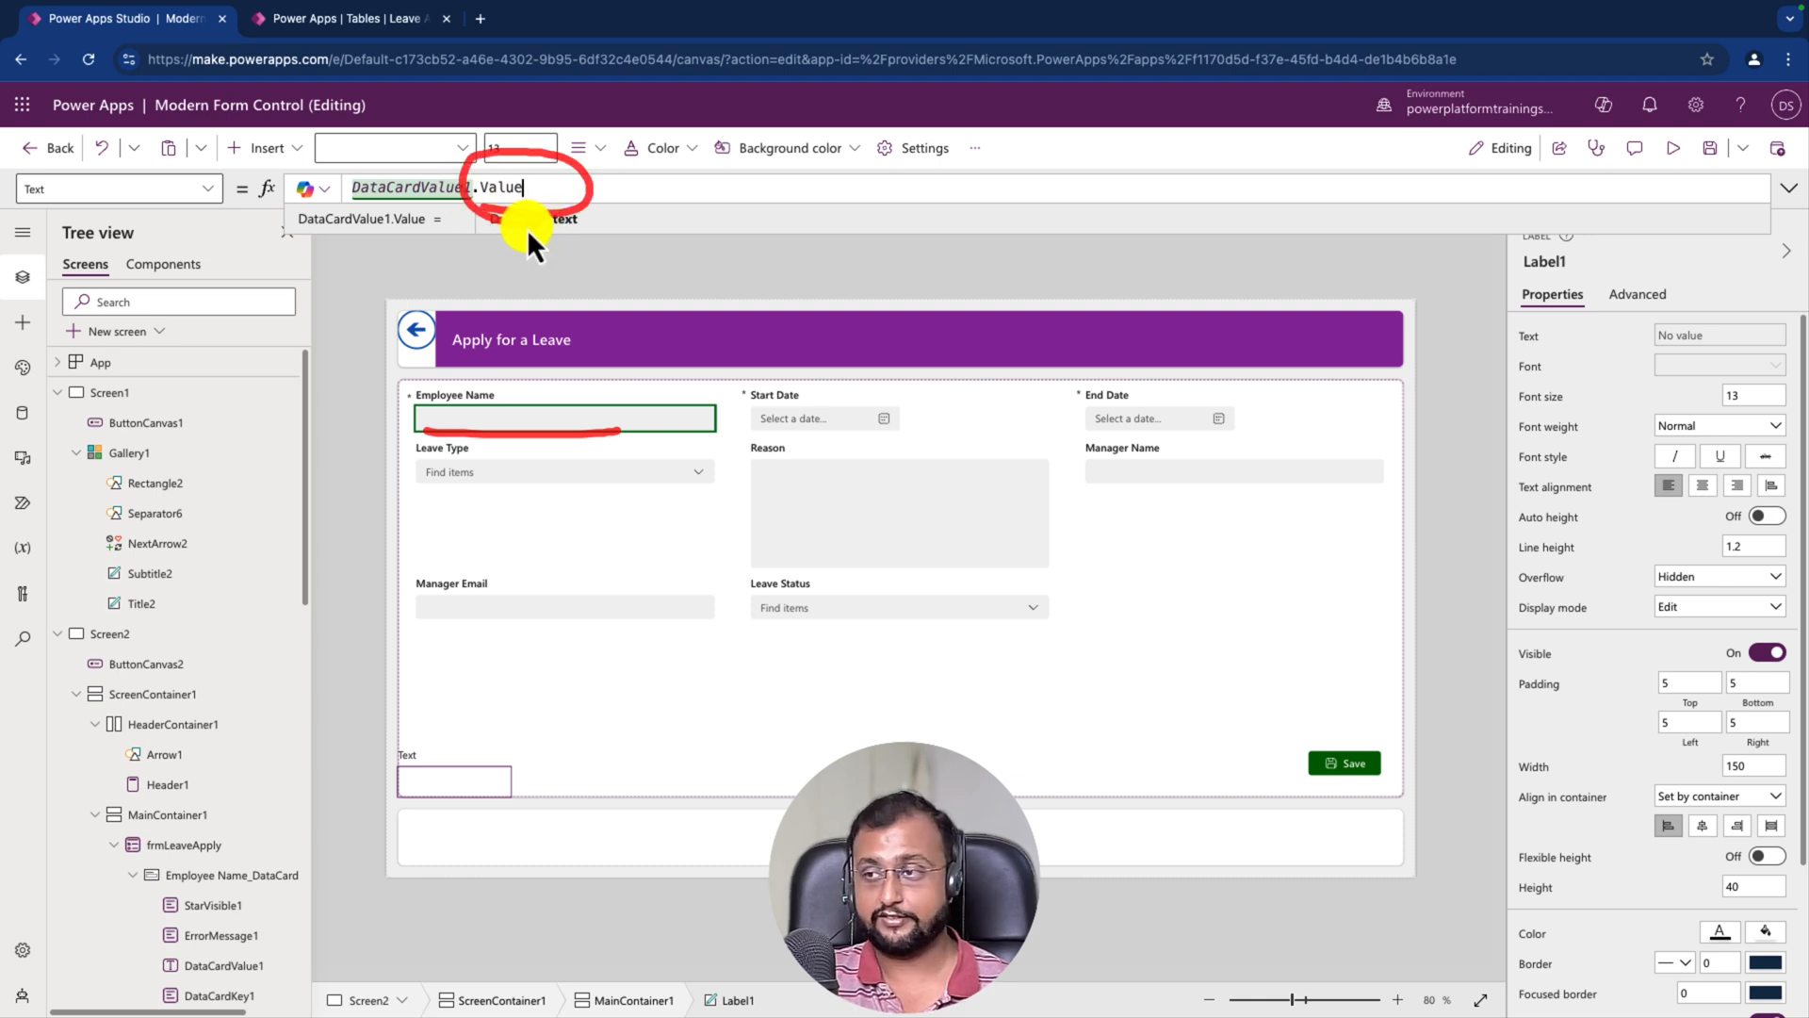
key(Escape)
click(468, 778)
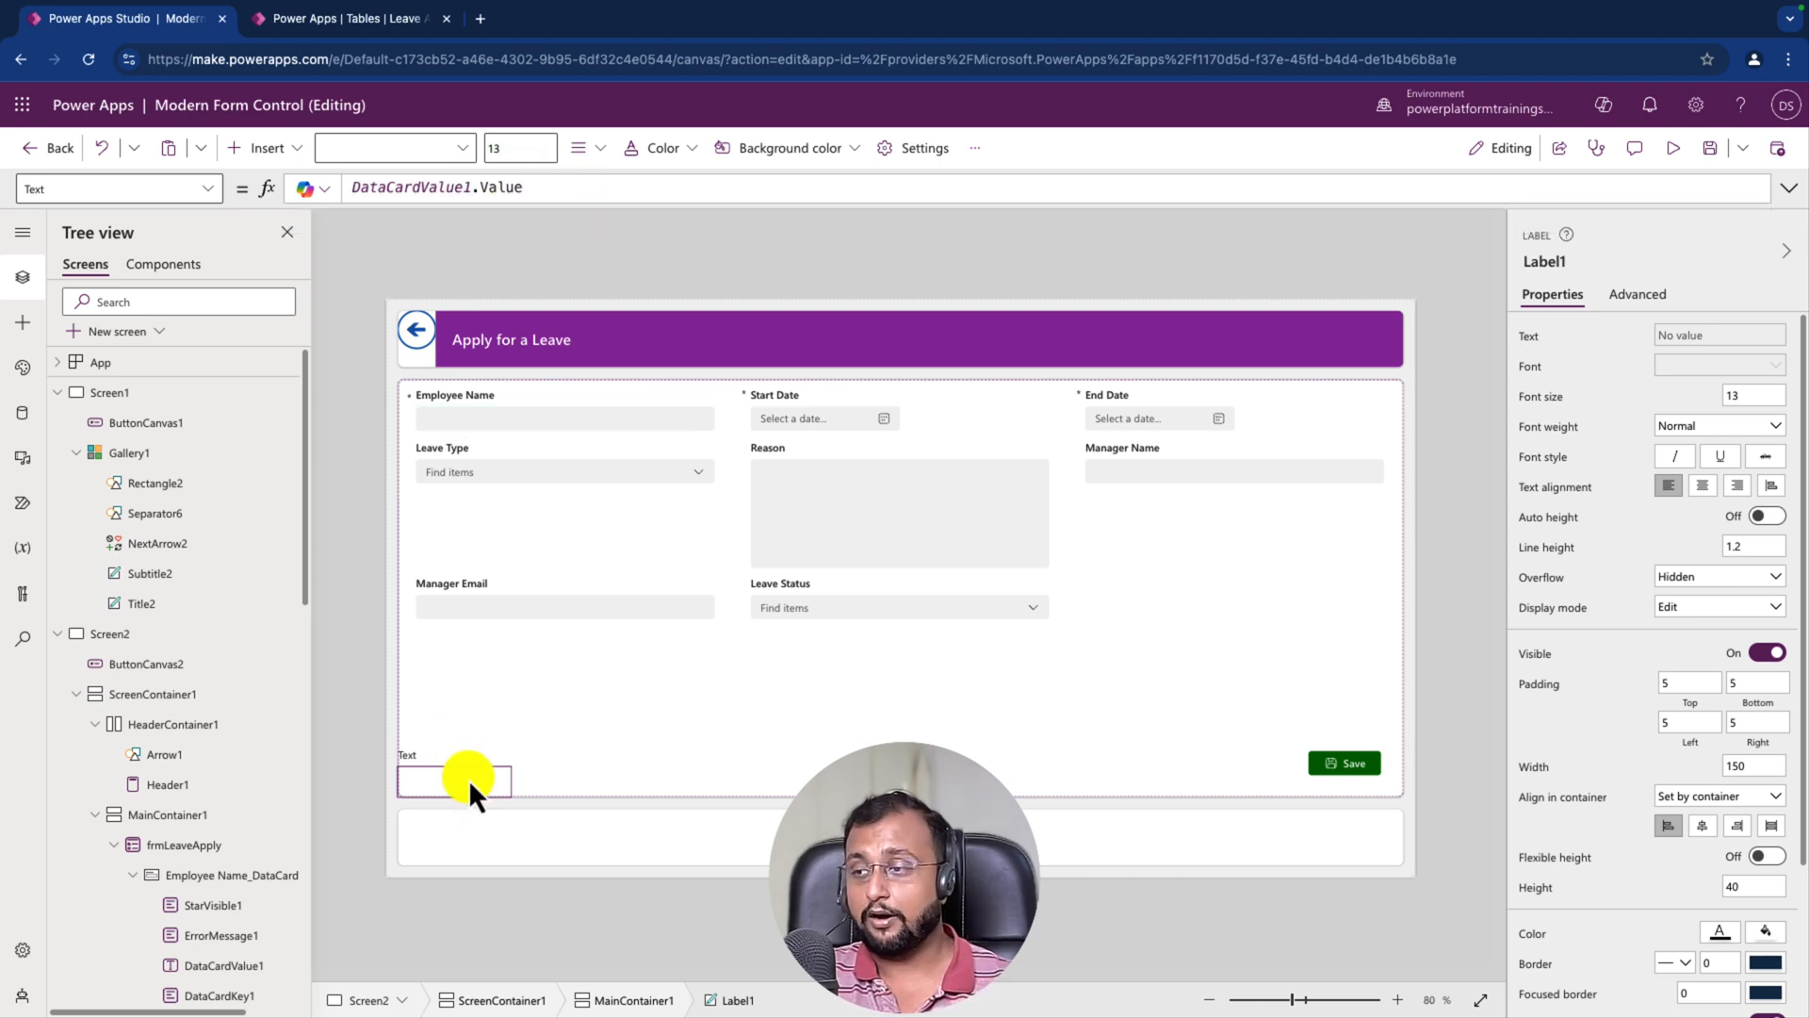
click(518, 779)
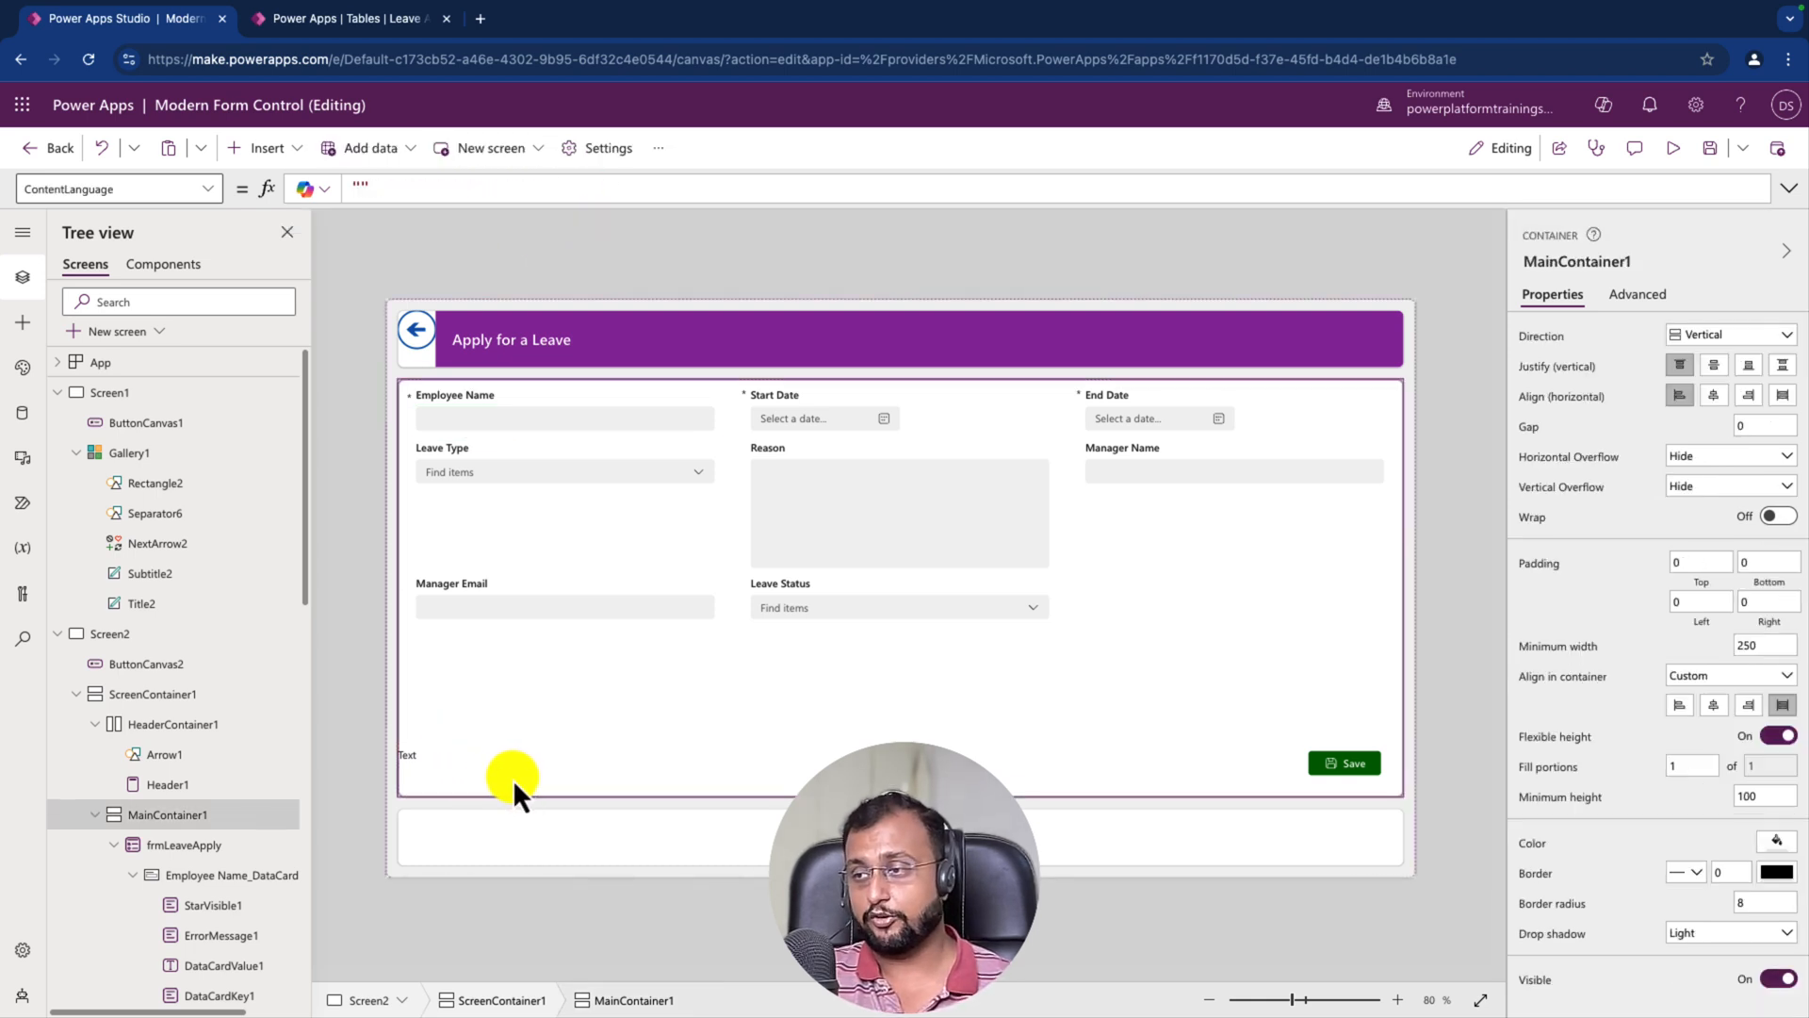
click(415, 763)
click(556, 667)
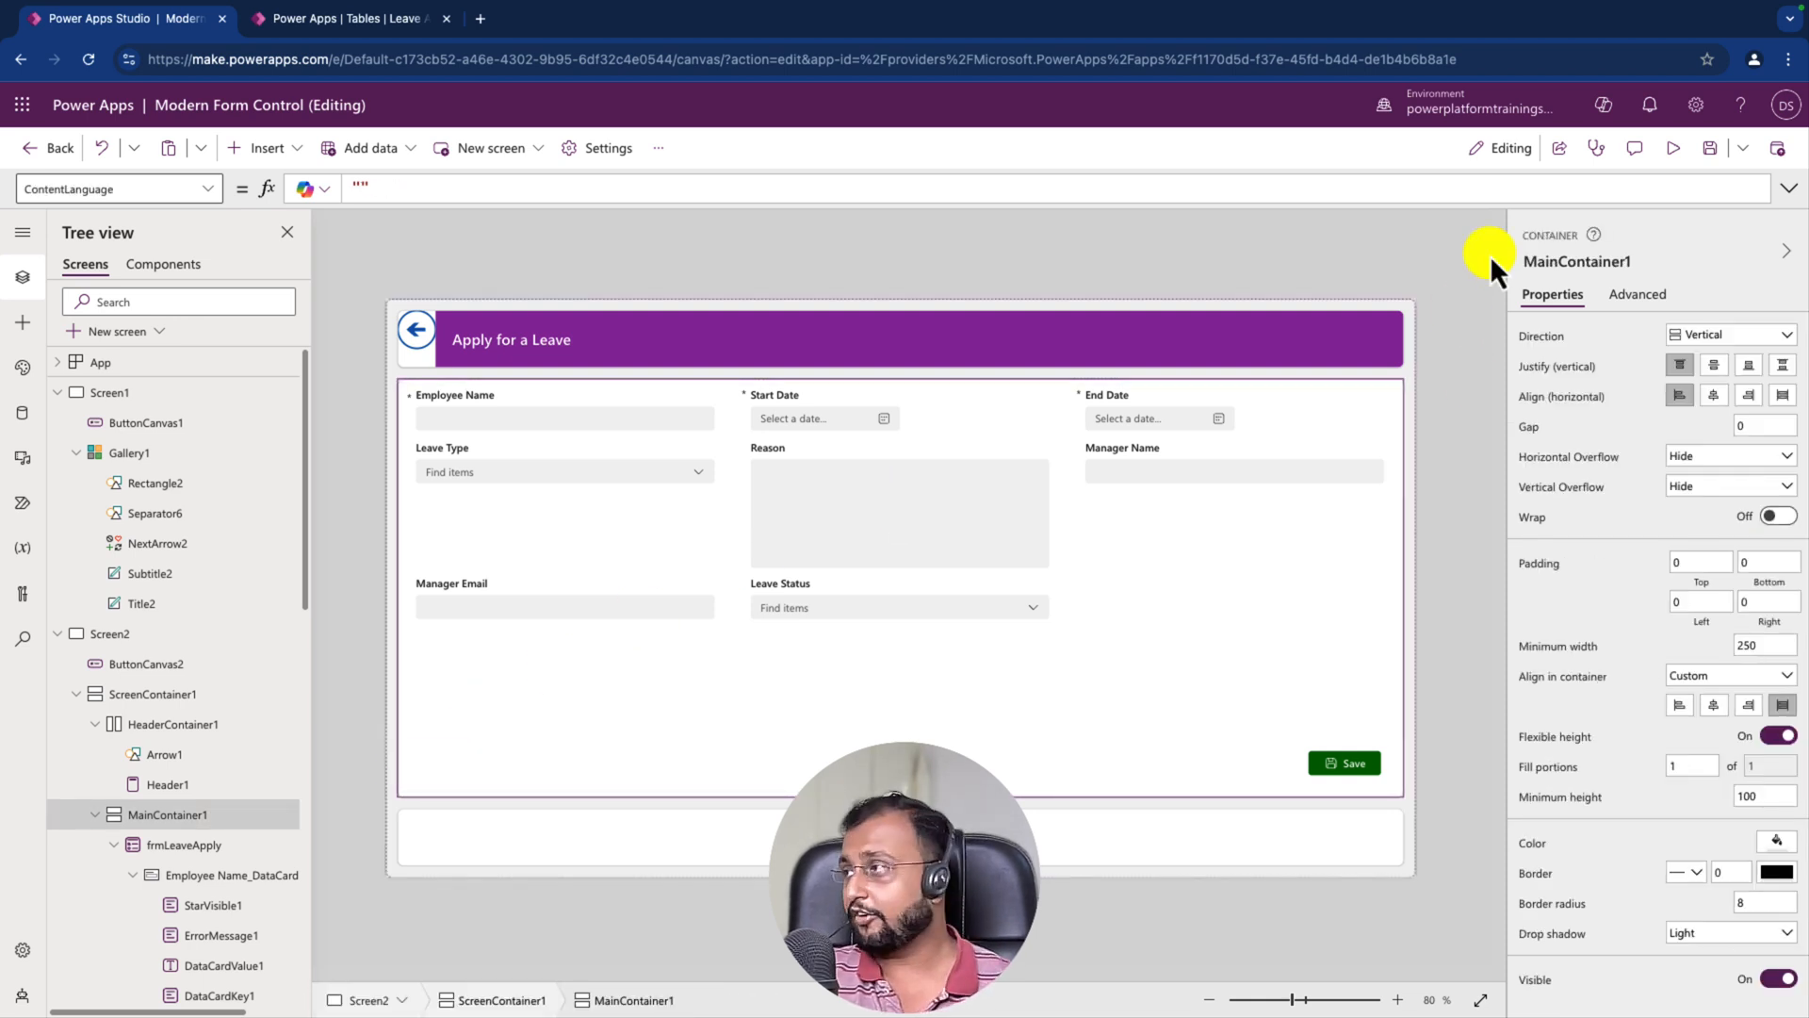
Step: Preview the app and try the Leave Type dropdown on the leave form
click(1674, 148)
click(543, 418)
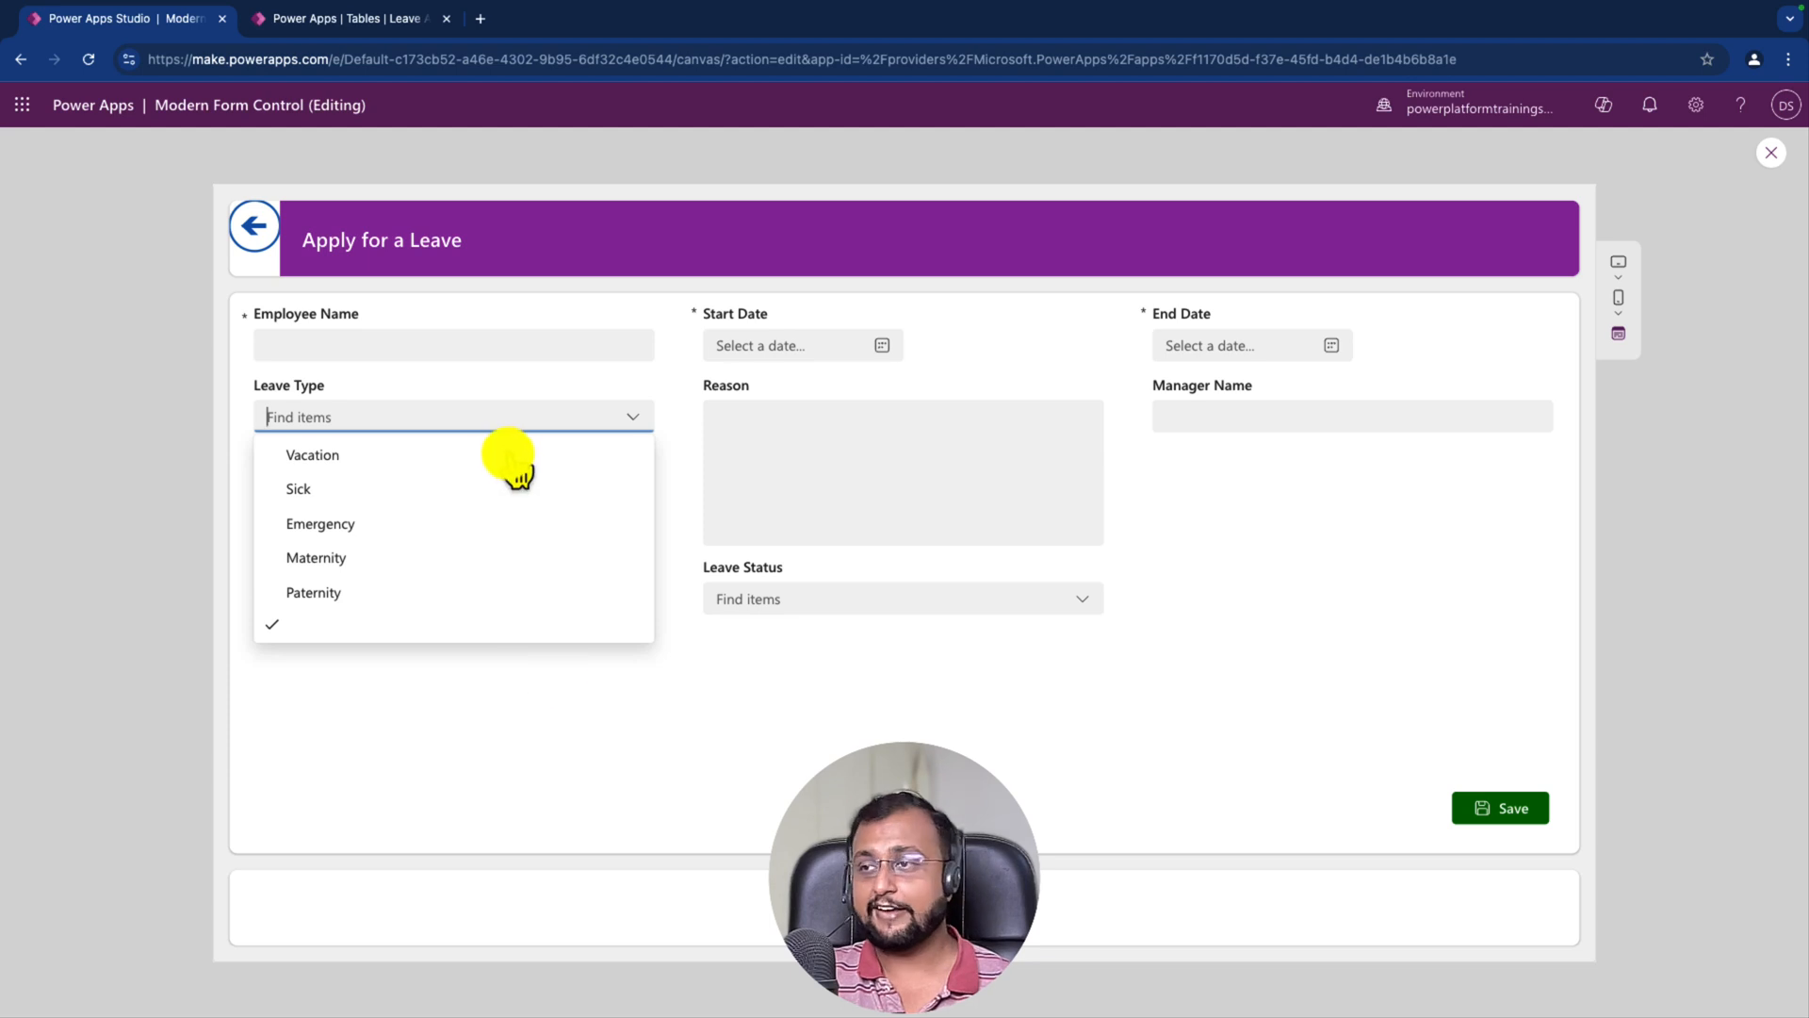
mouse_move(394, 438)
mouse_down()
mouse_move(437, 493)
mouse_move(422, 610)
mouse_up()
mouse_move(250, 617)
mouse_down()
mouse_move(639, 599)
mouse_move(644, 644)
mouse_move(282, 649)
mouse_move(247, 615)
mouse_up()
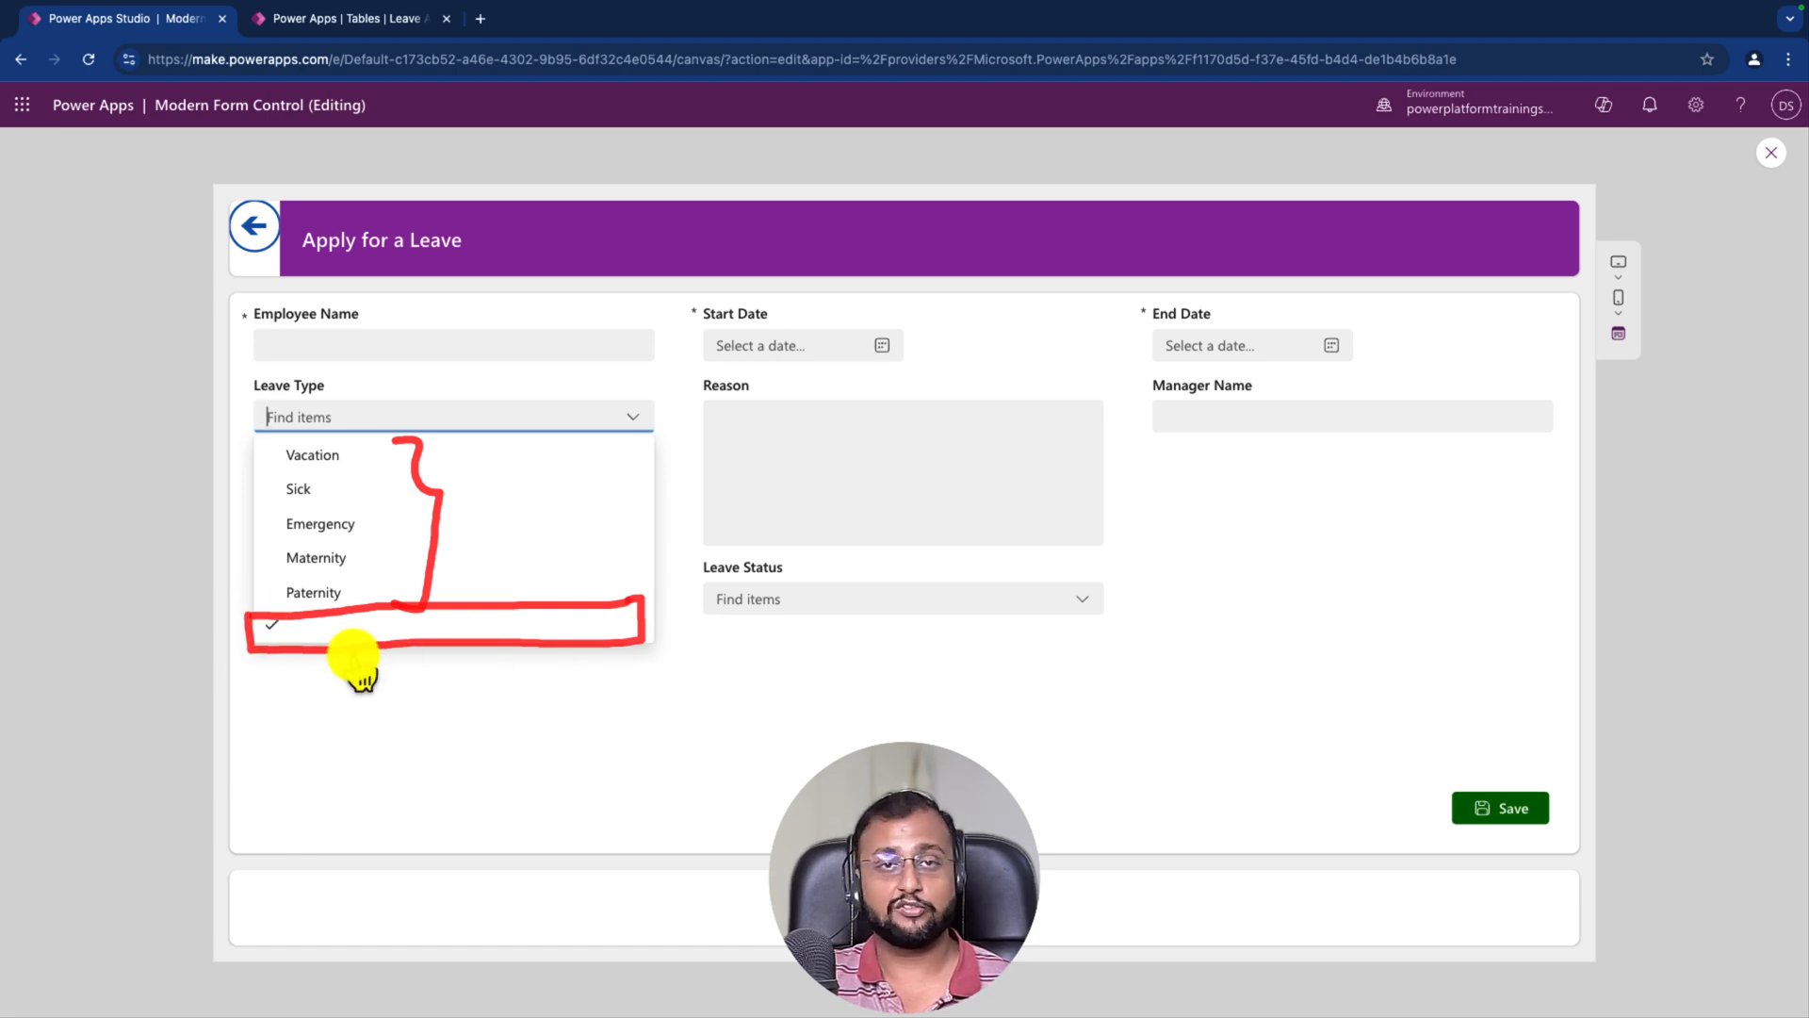
drag(610, 702, 404, 658)
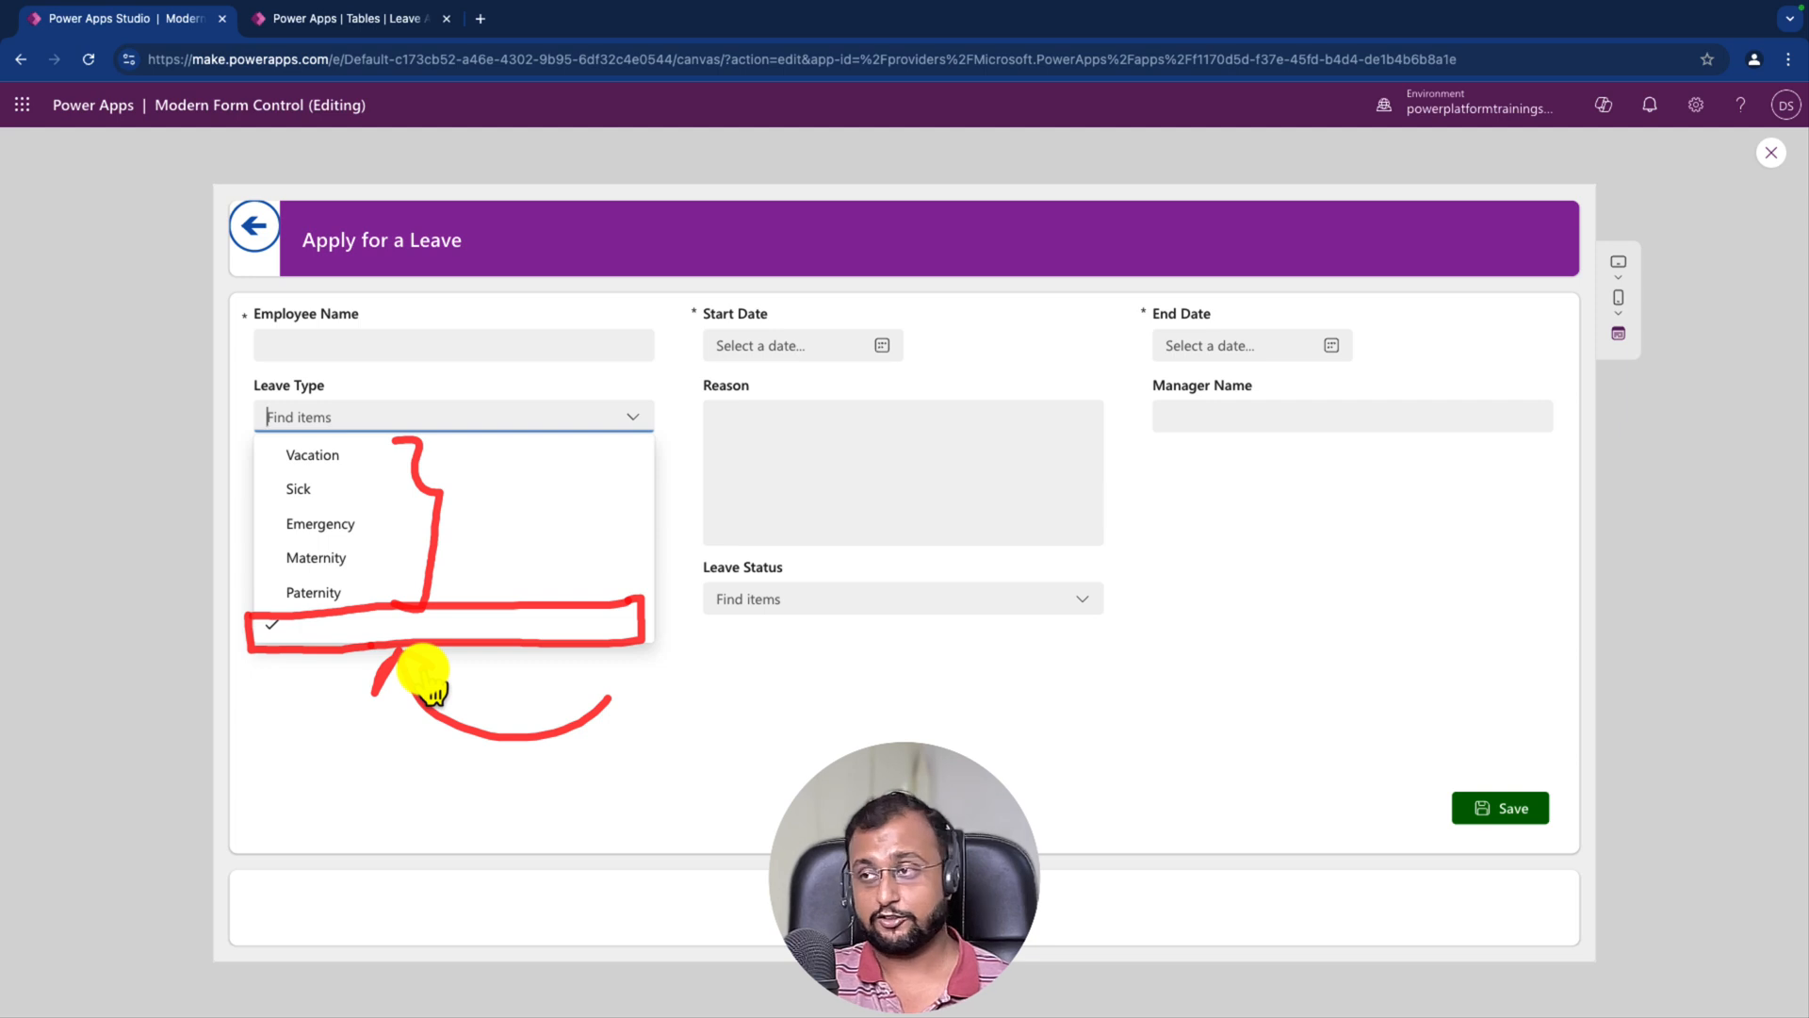
key(Escape)
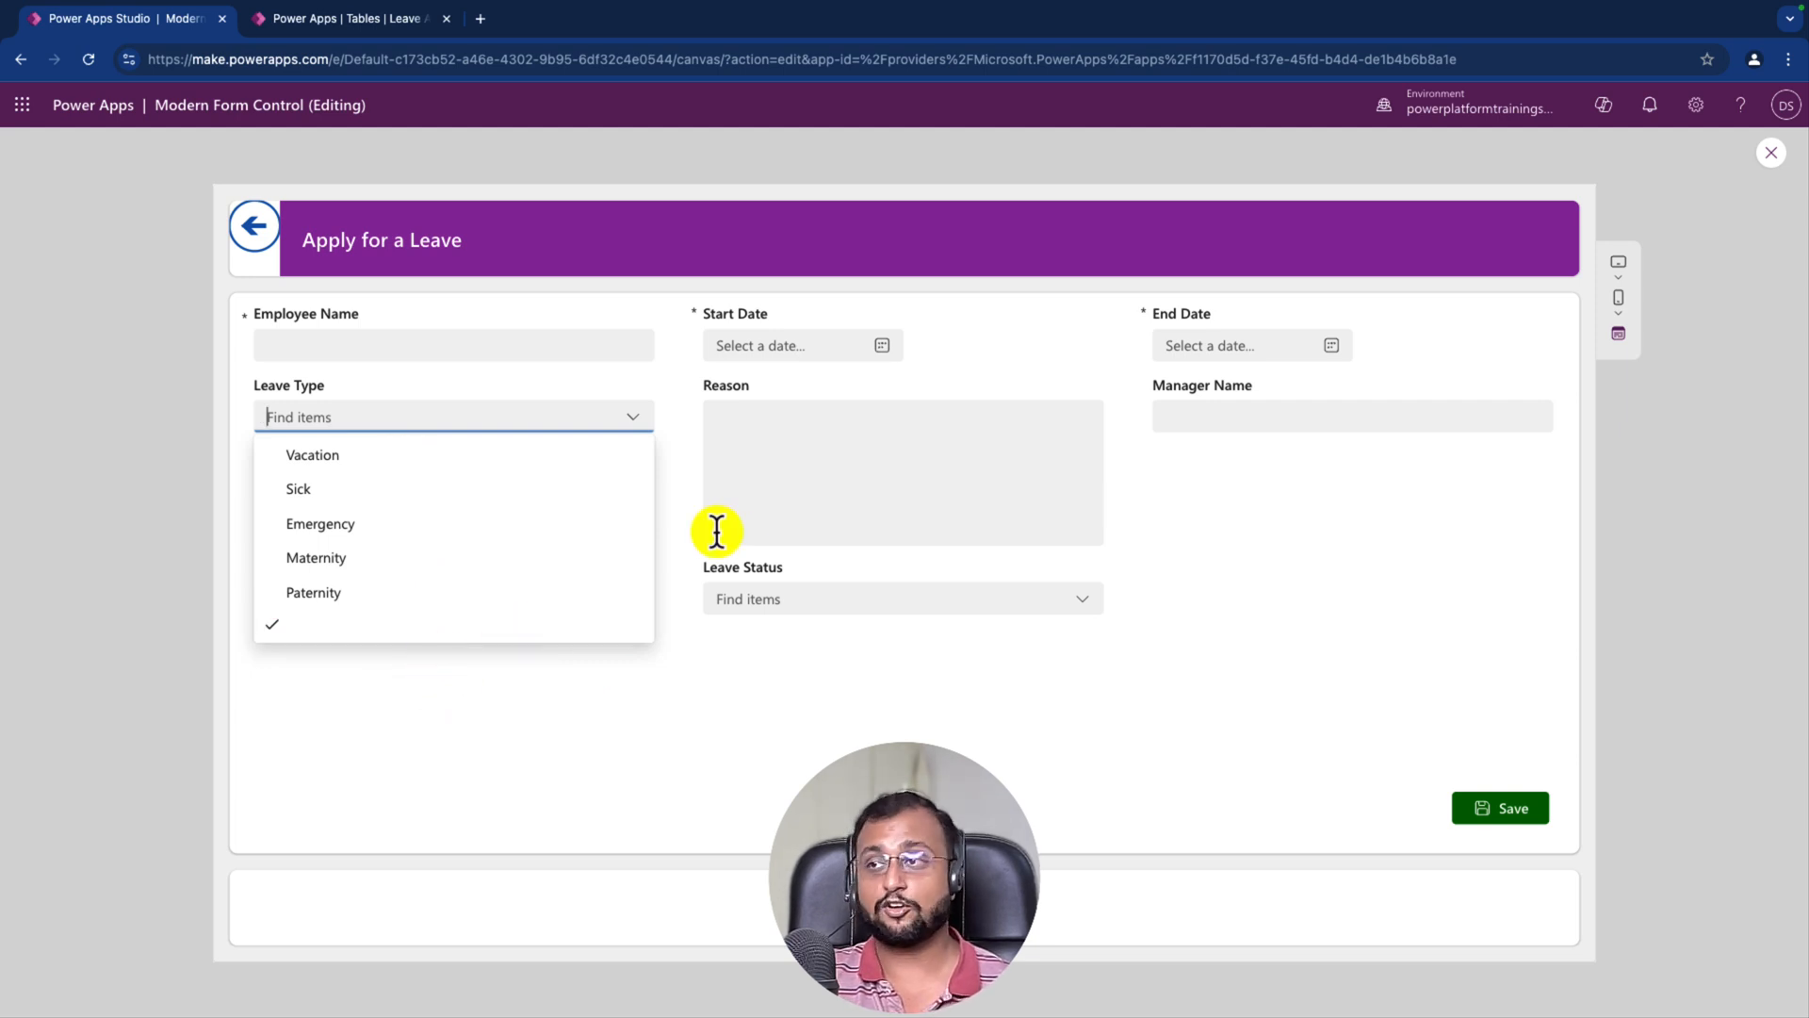
click(779, 657)
Step: Try the Leave Status dropdown without choosing, then exit the preview
click(809, 603)
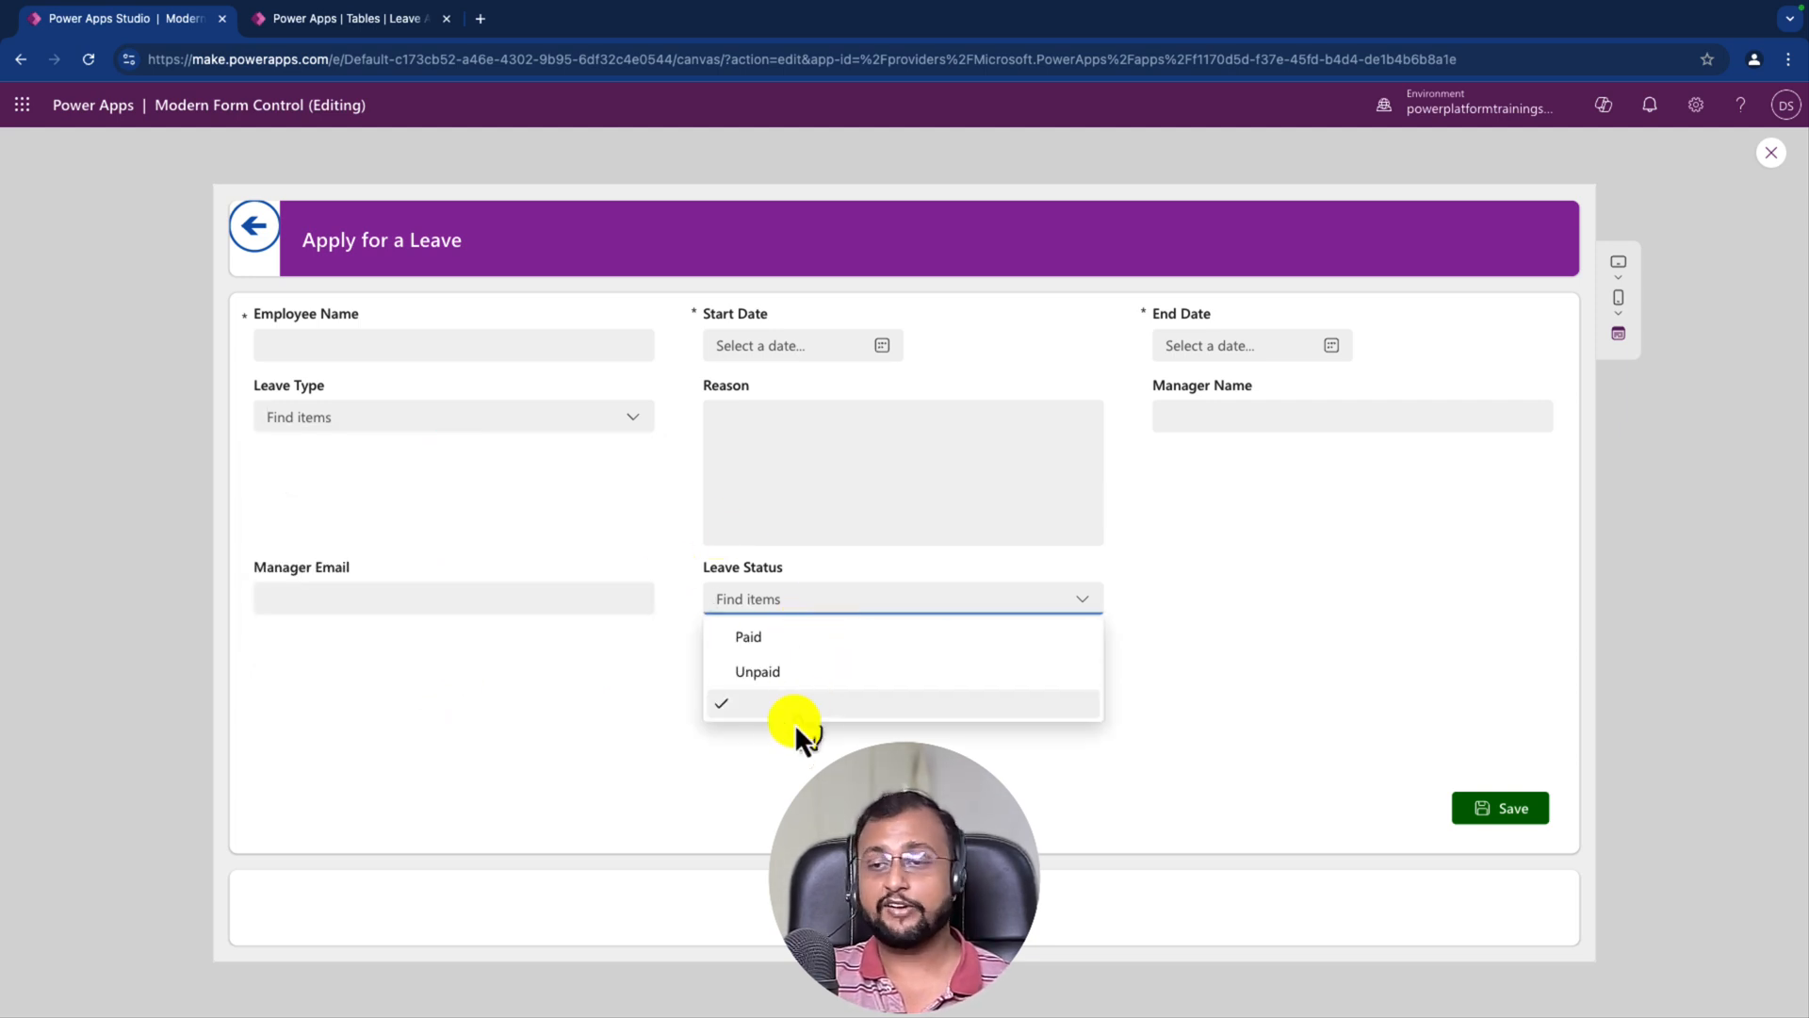
mouse_move(809, 640)
mouse_down()
mouse_move(855, 633)
mouse_move(862, 662)
mouse_move(735, 692)
mouse_move(848, 716)
mouse_move(791, 695)
mouse_up()
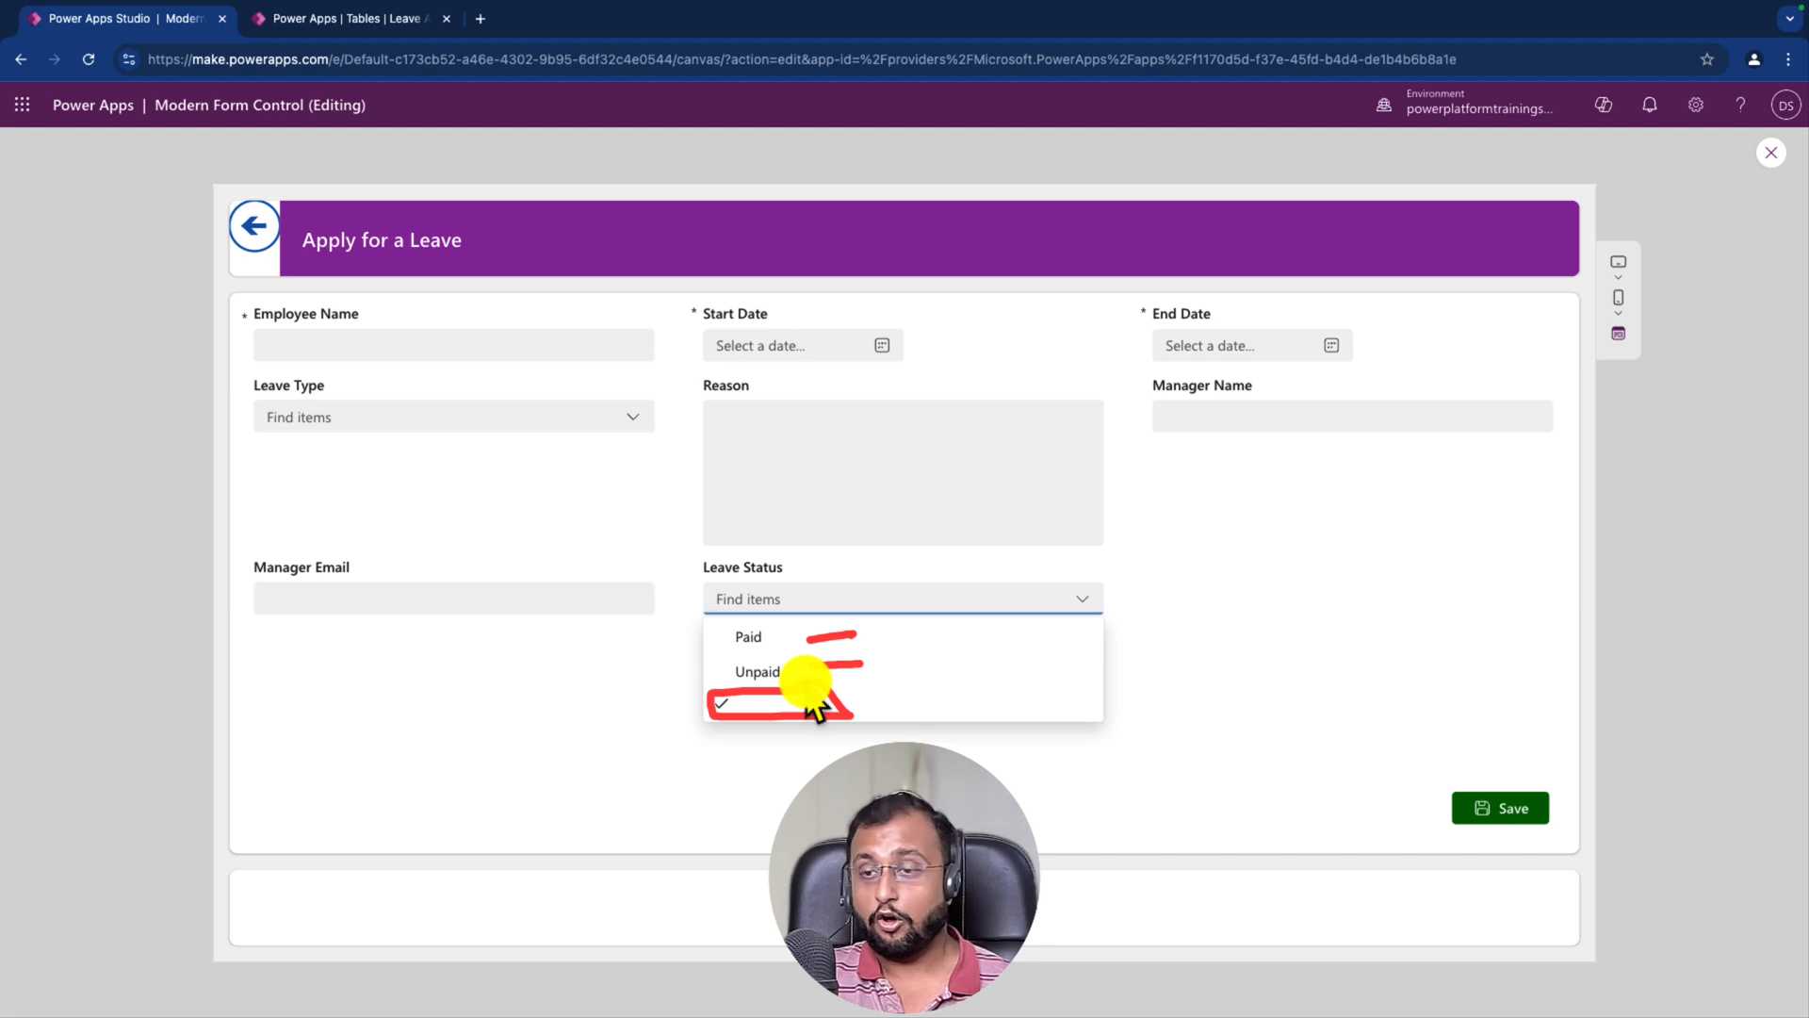
key(Escape)
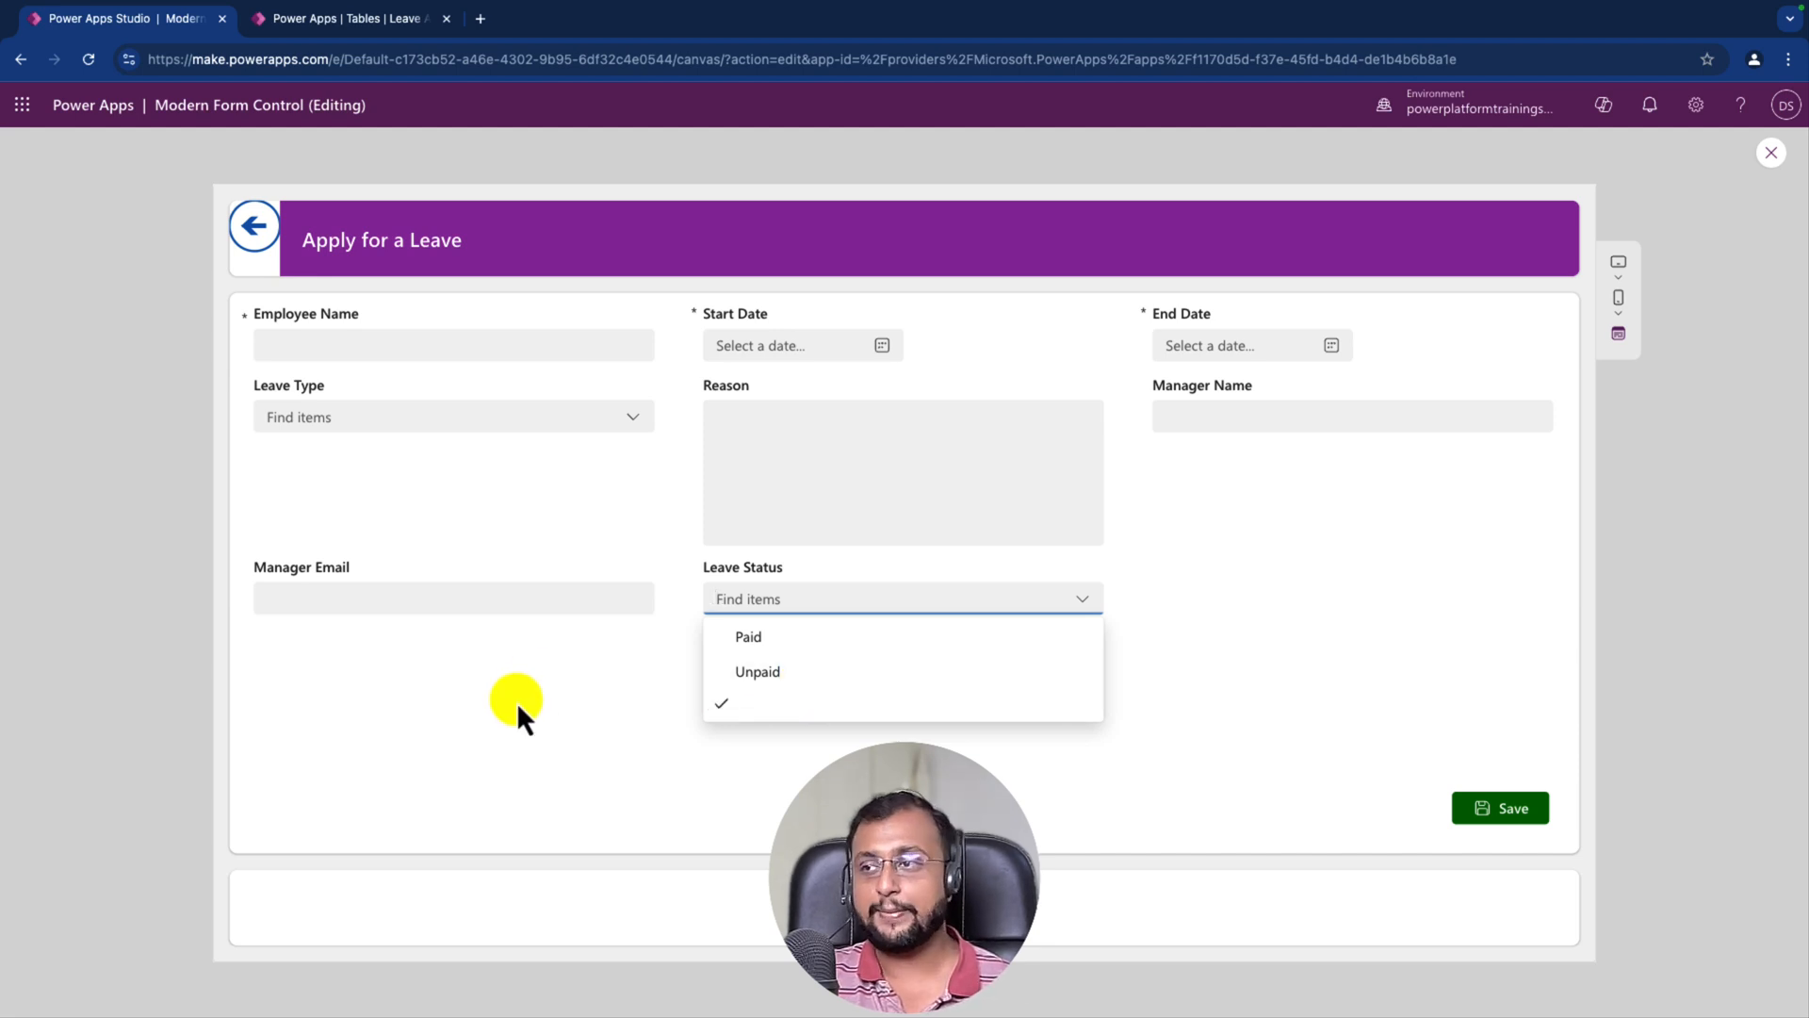
click(520, 688)
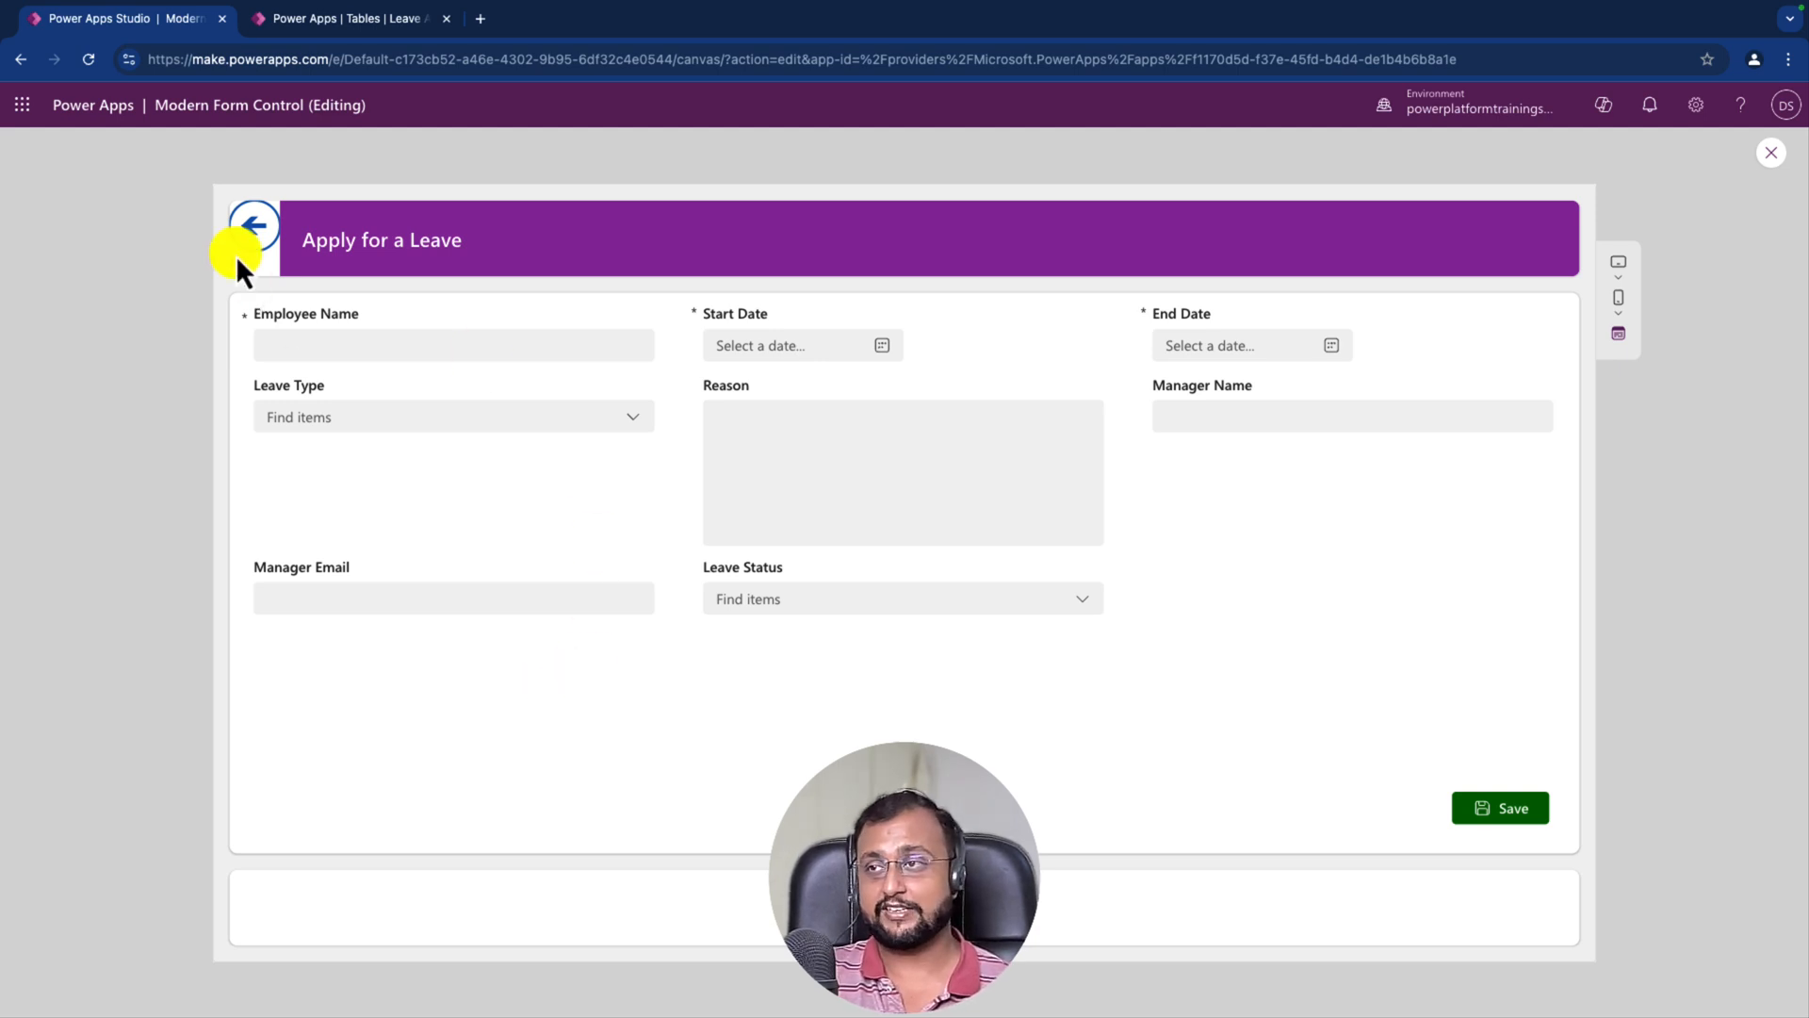
key(Escape)
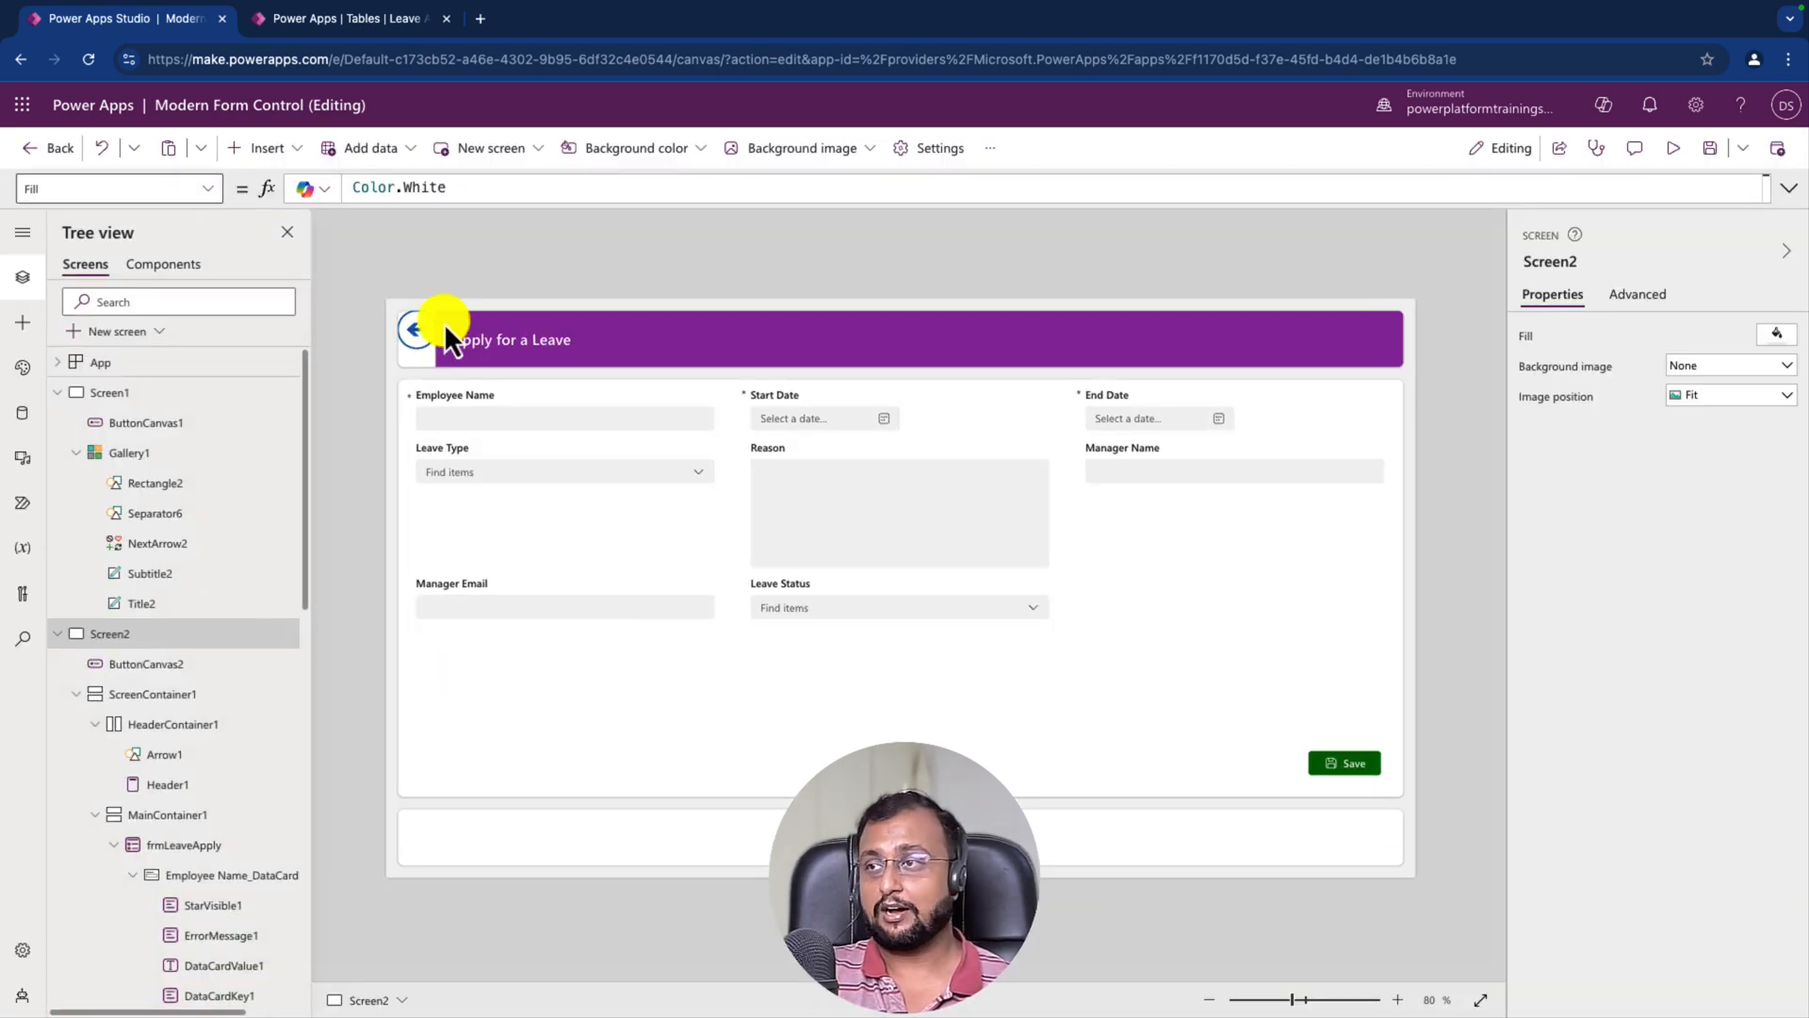
Step: Preview the app, go back from the form to the leave list, then close the preview
click(1674, 162)
click(252, 234)
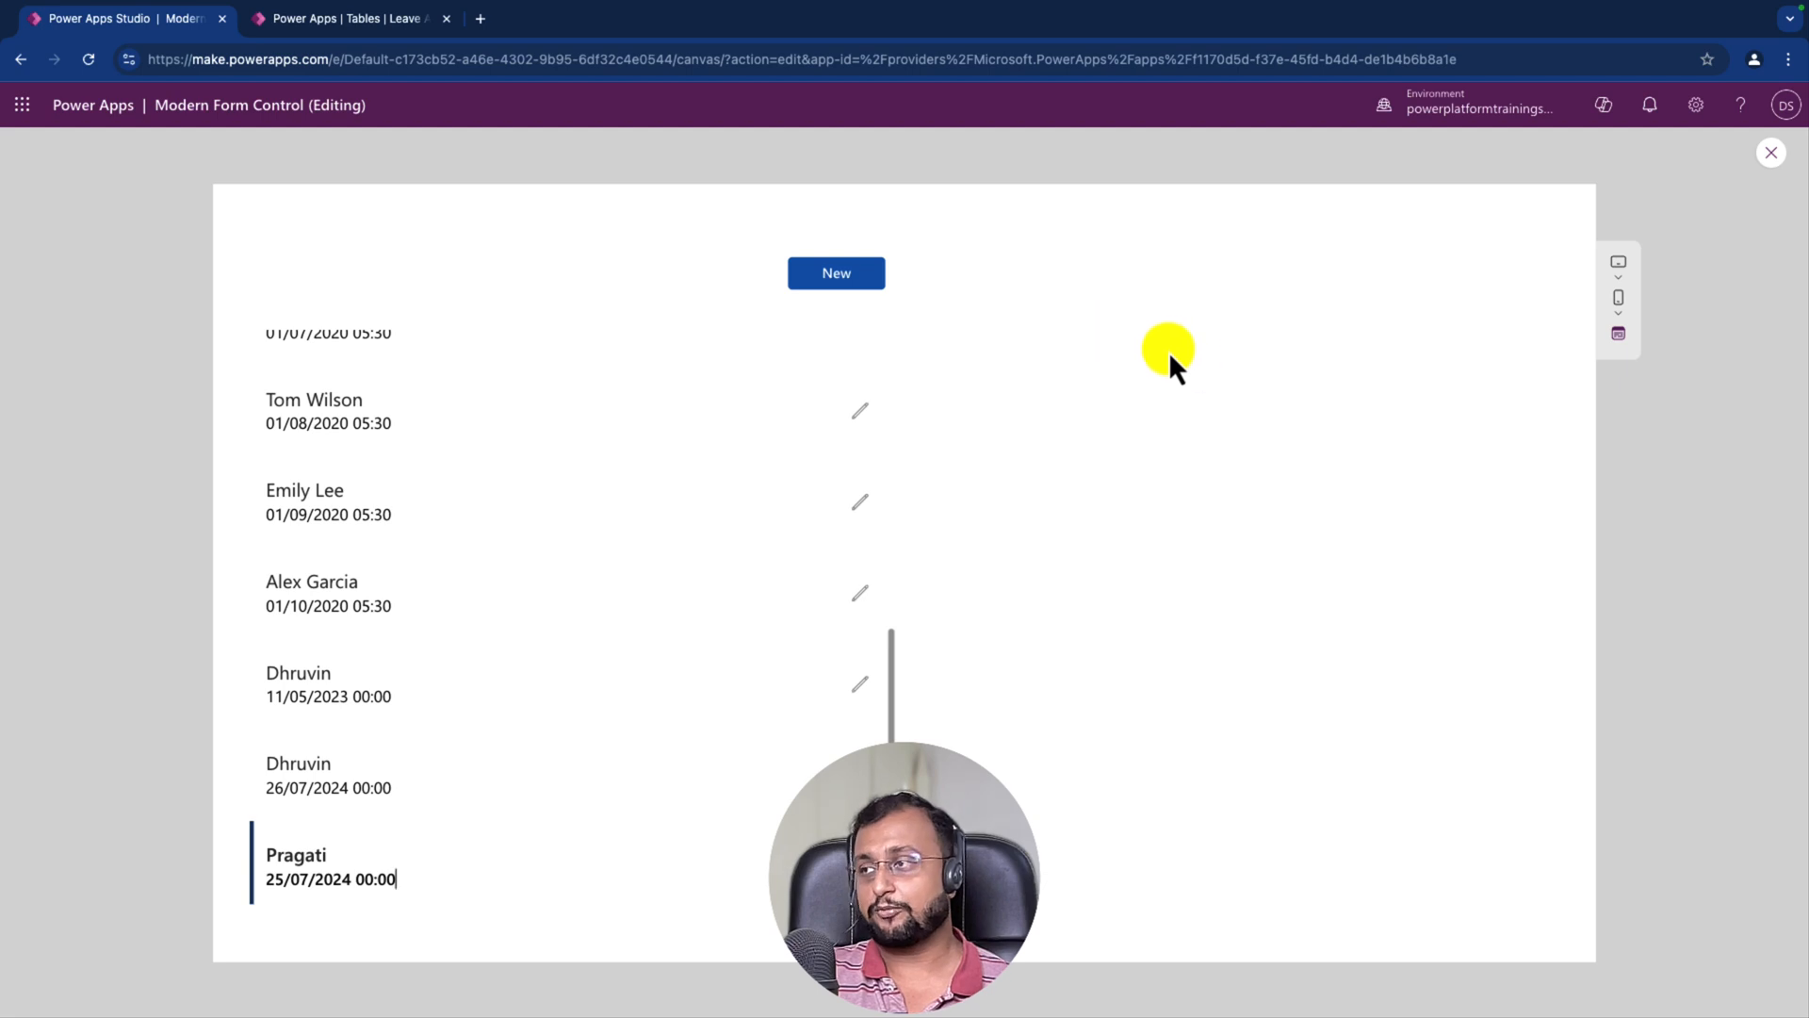
scroll(852, 638, up, 6)
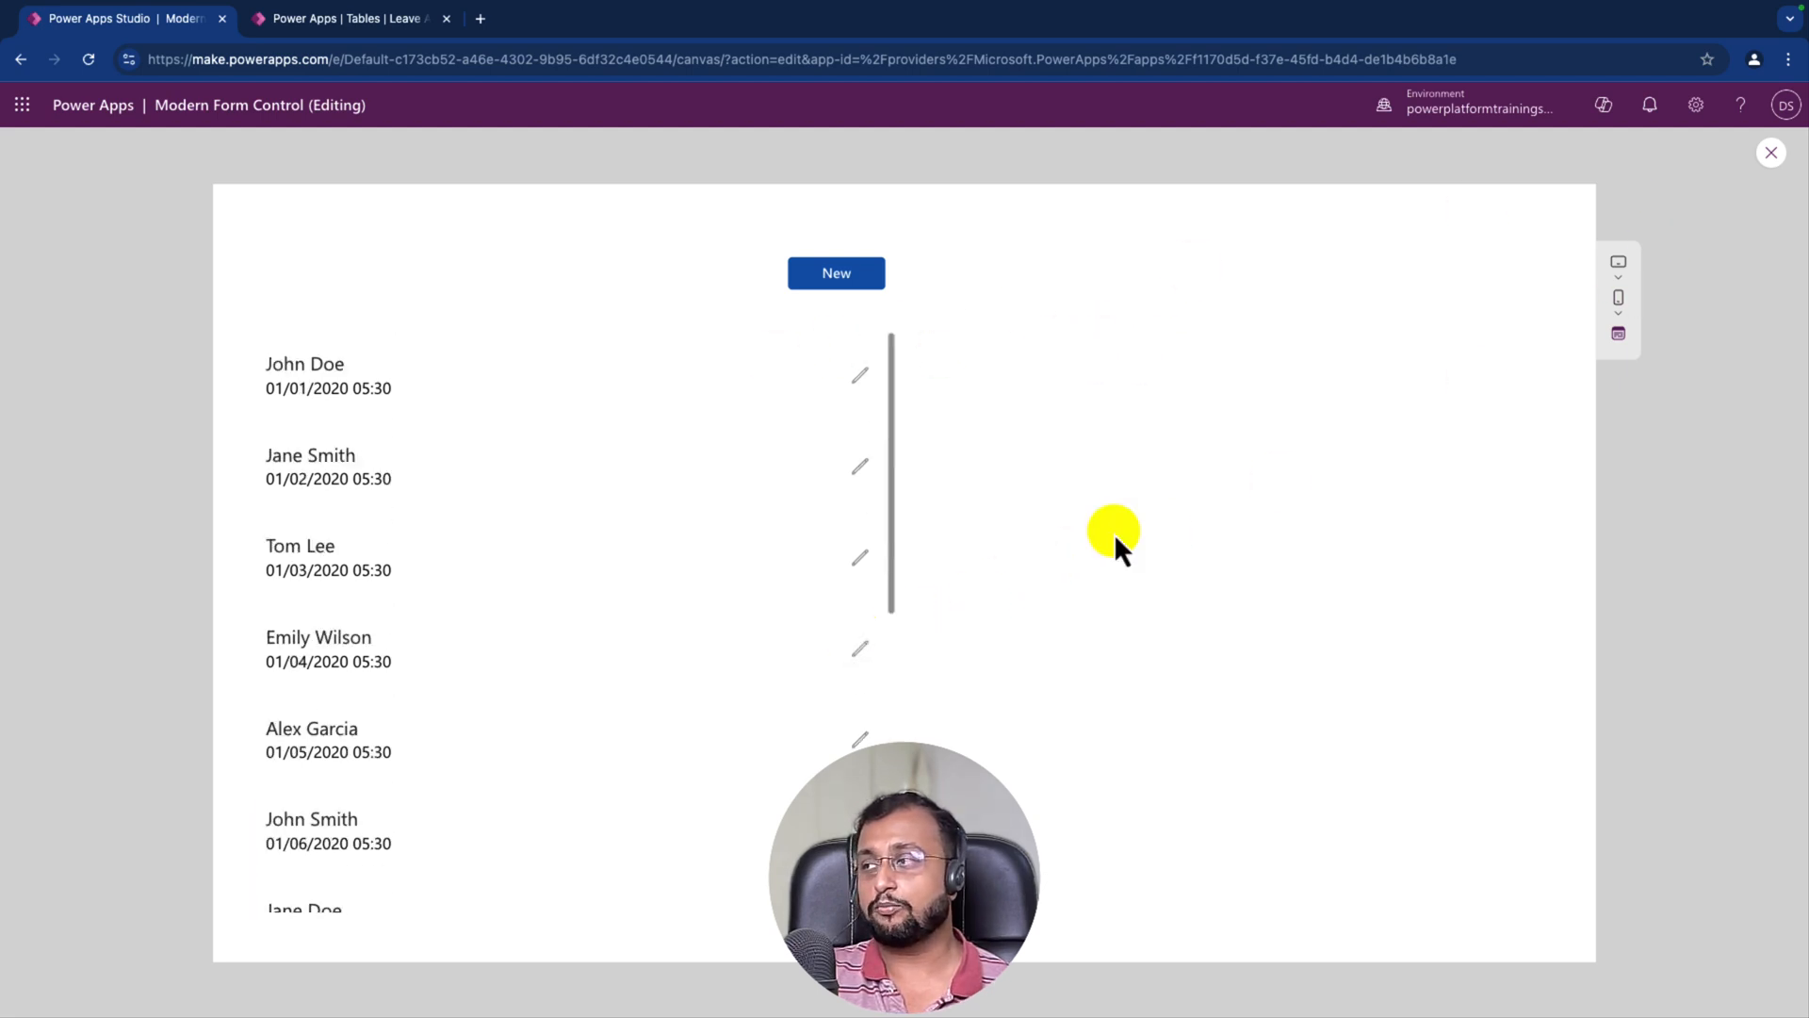
click(1771, 152)
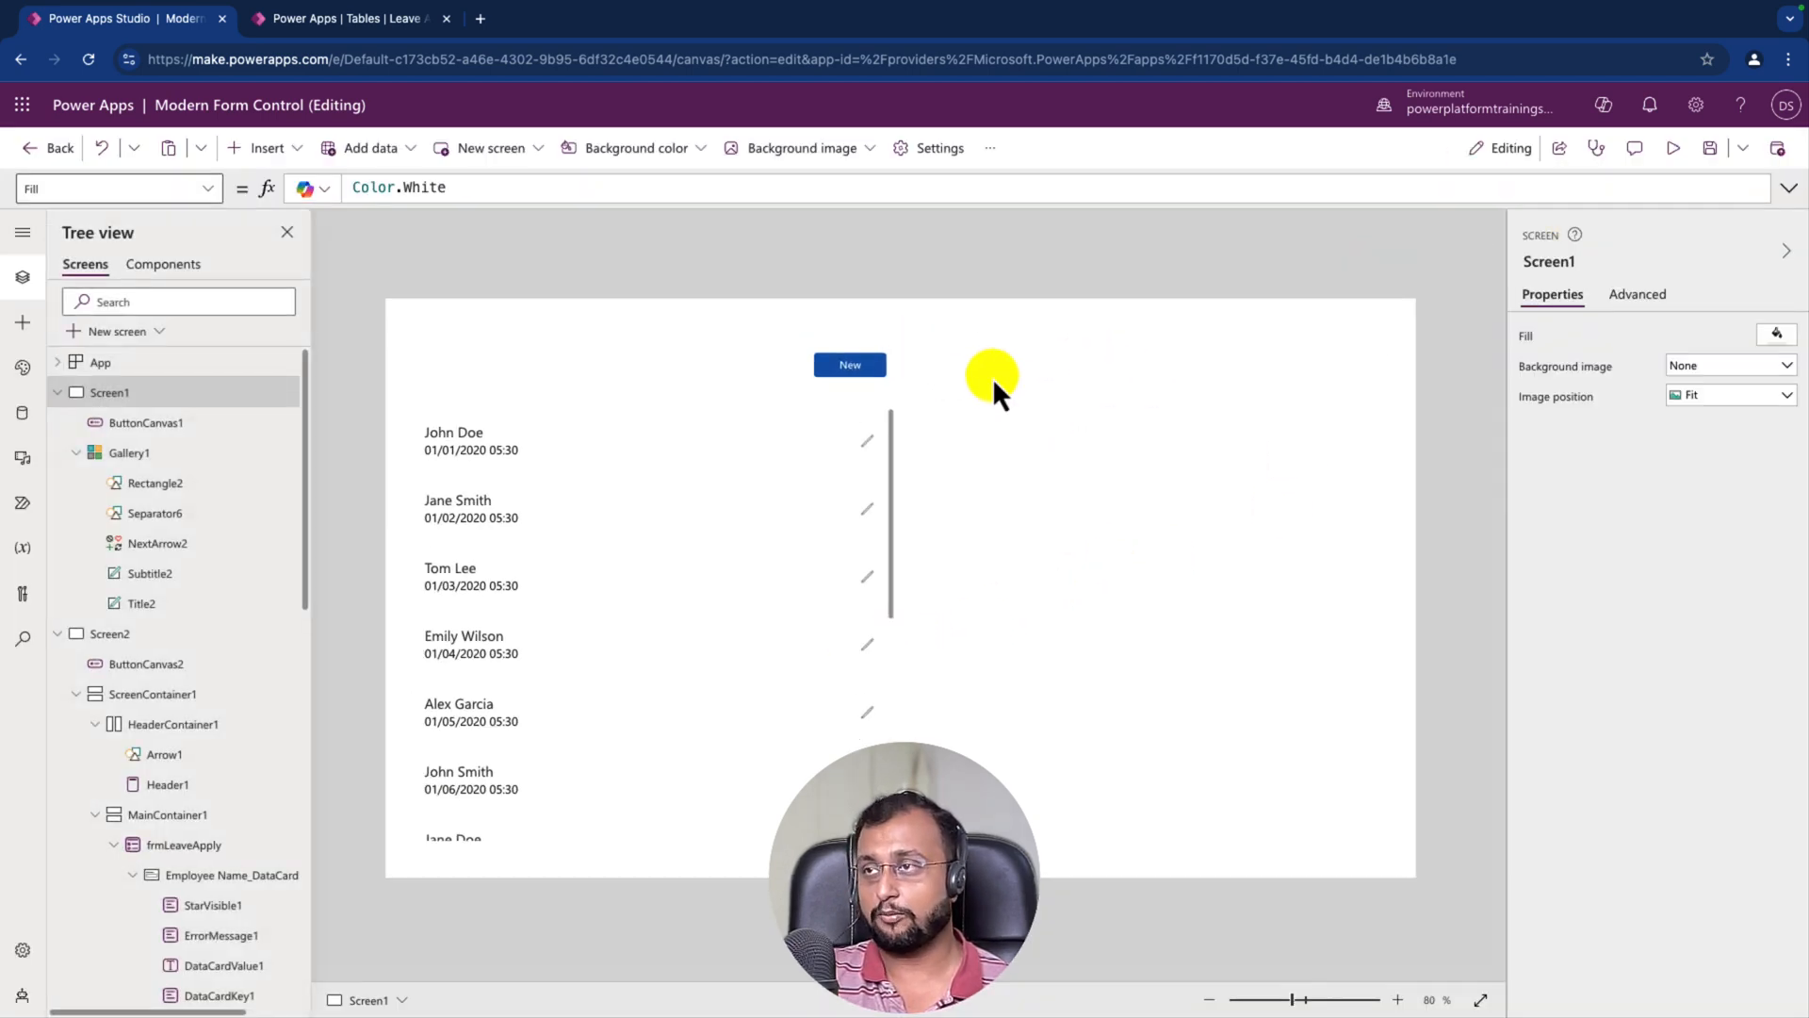
Step: Insert a View (eye) icon into Gallery1 and place it beside the edit pencil
click(742, 435)
click(746, 451)
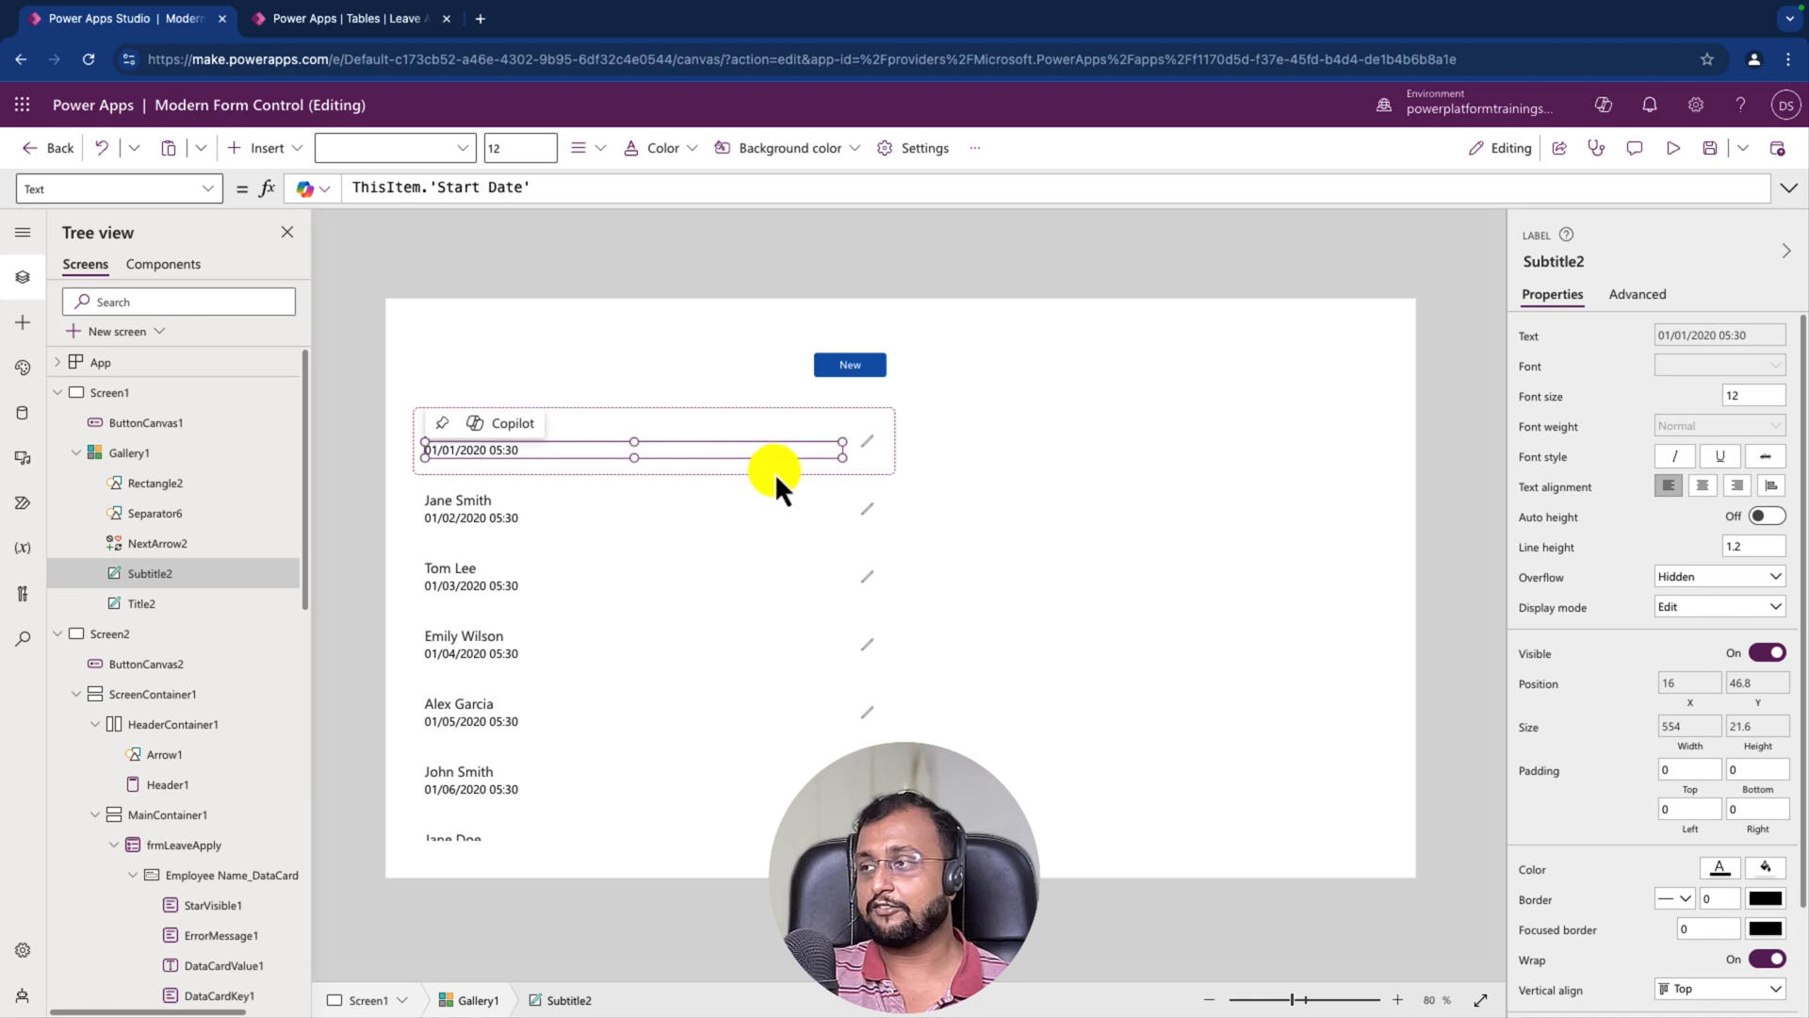
click(776, 468)
click(272, 151)
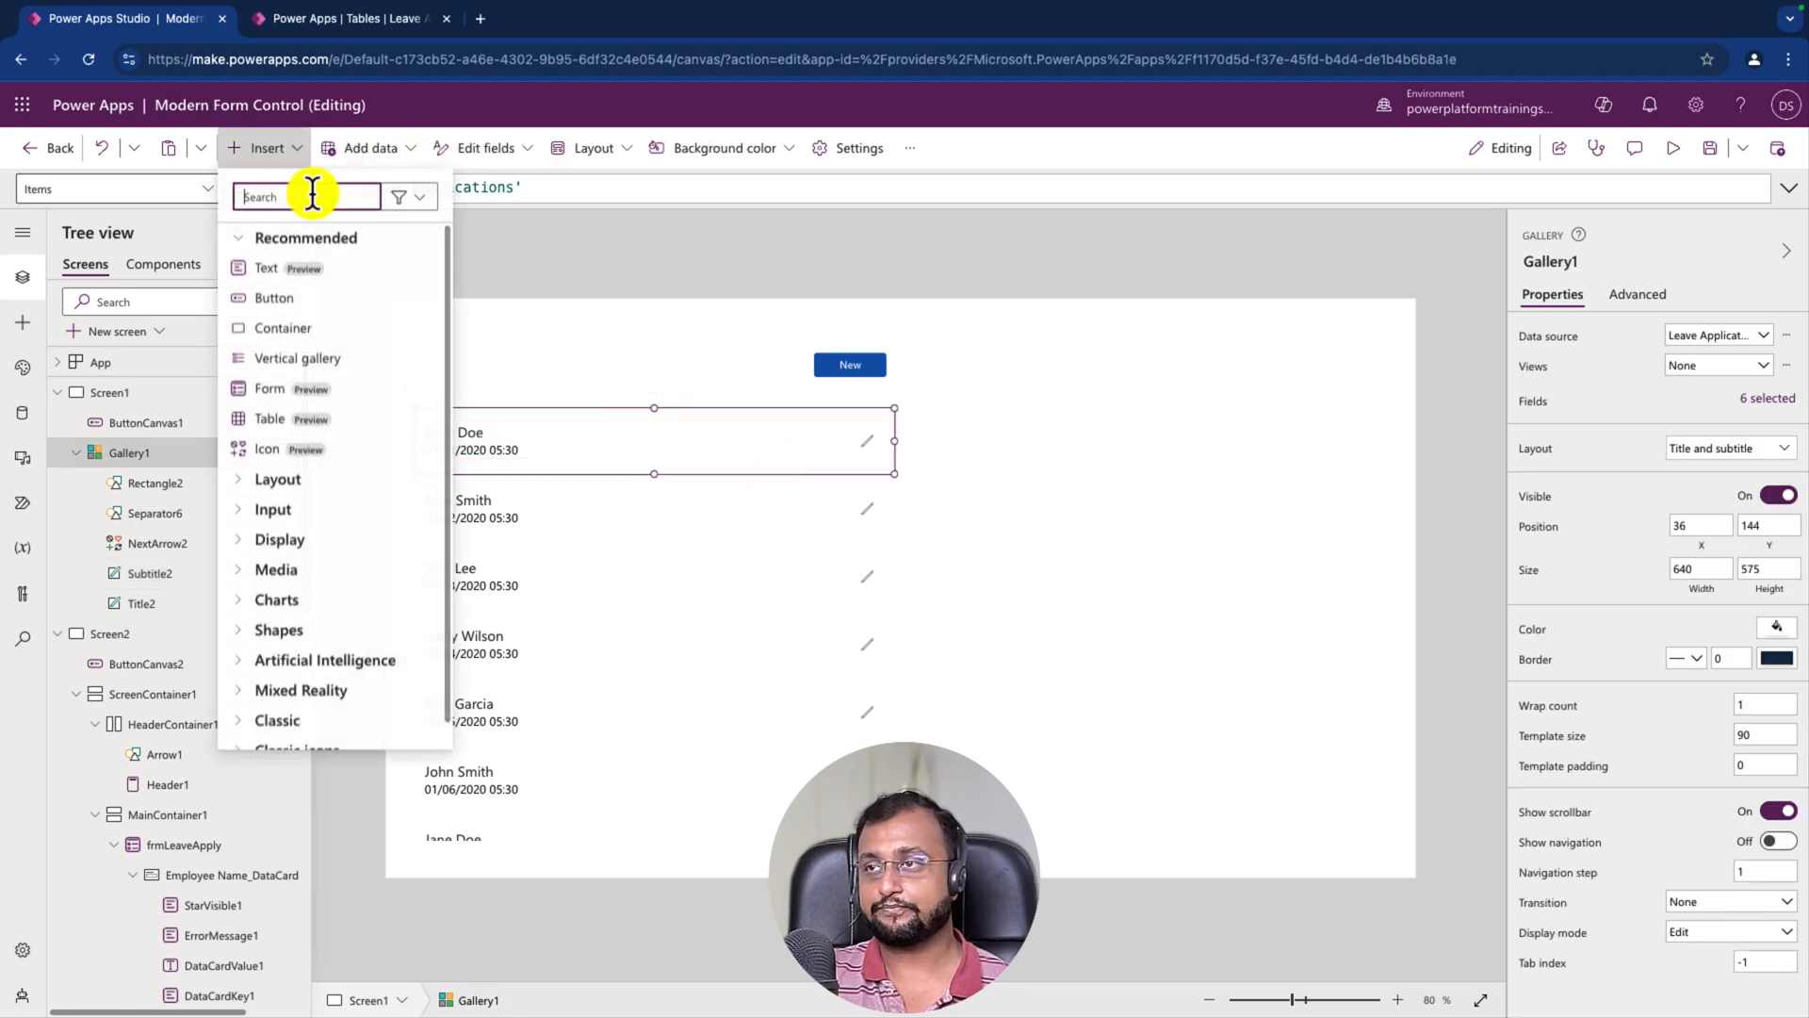
click(733, 471)
drag(485, 456, 828, 445)
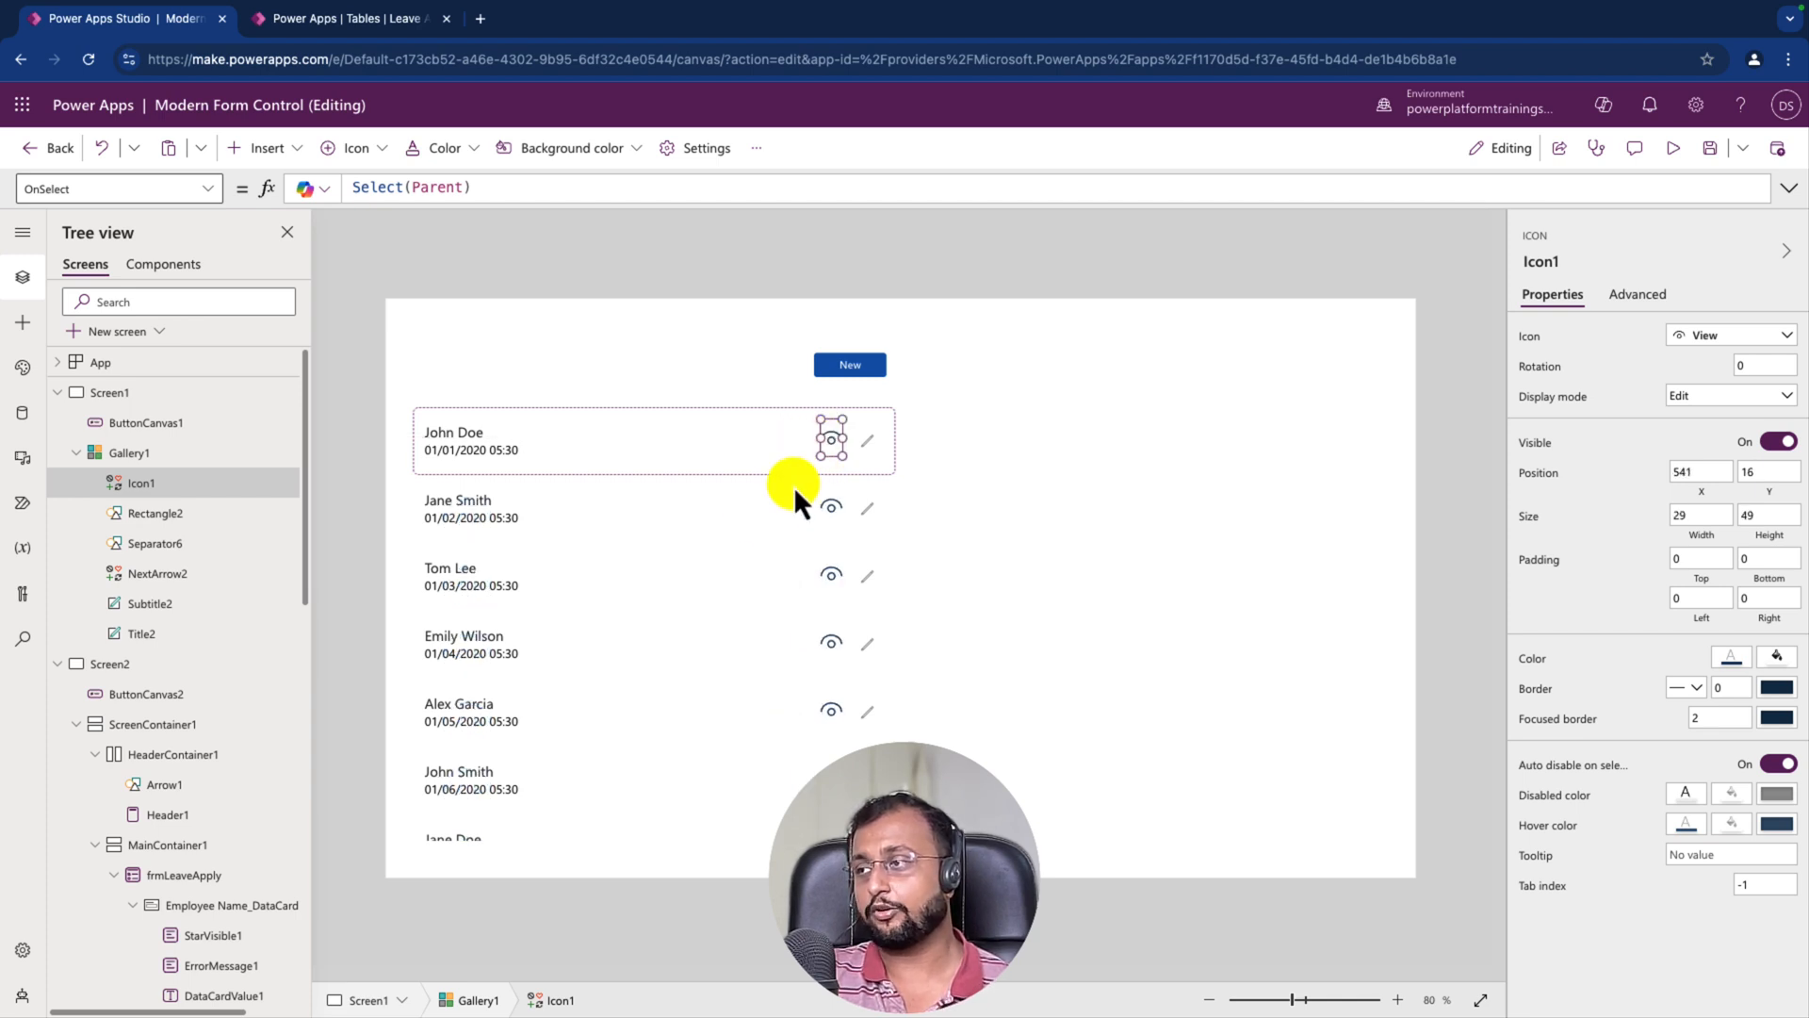
Step: Extend the eye icon's OnSelect to Select(Parent); ViewForm(frmLeaveApply);
click(526, 187)
text(; )
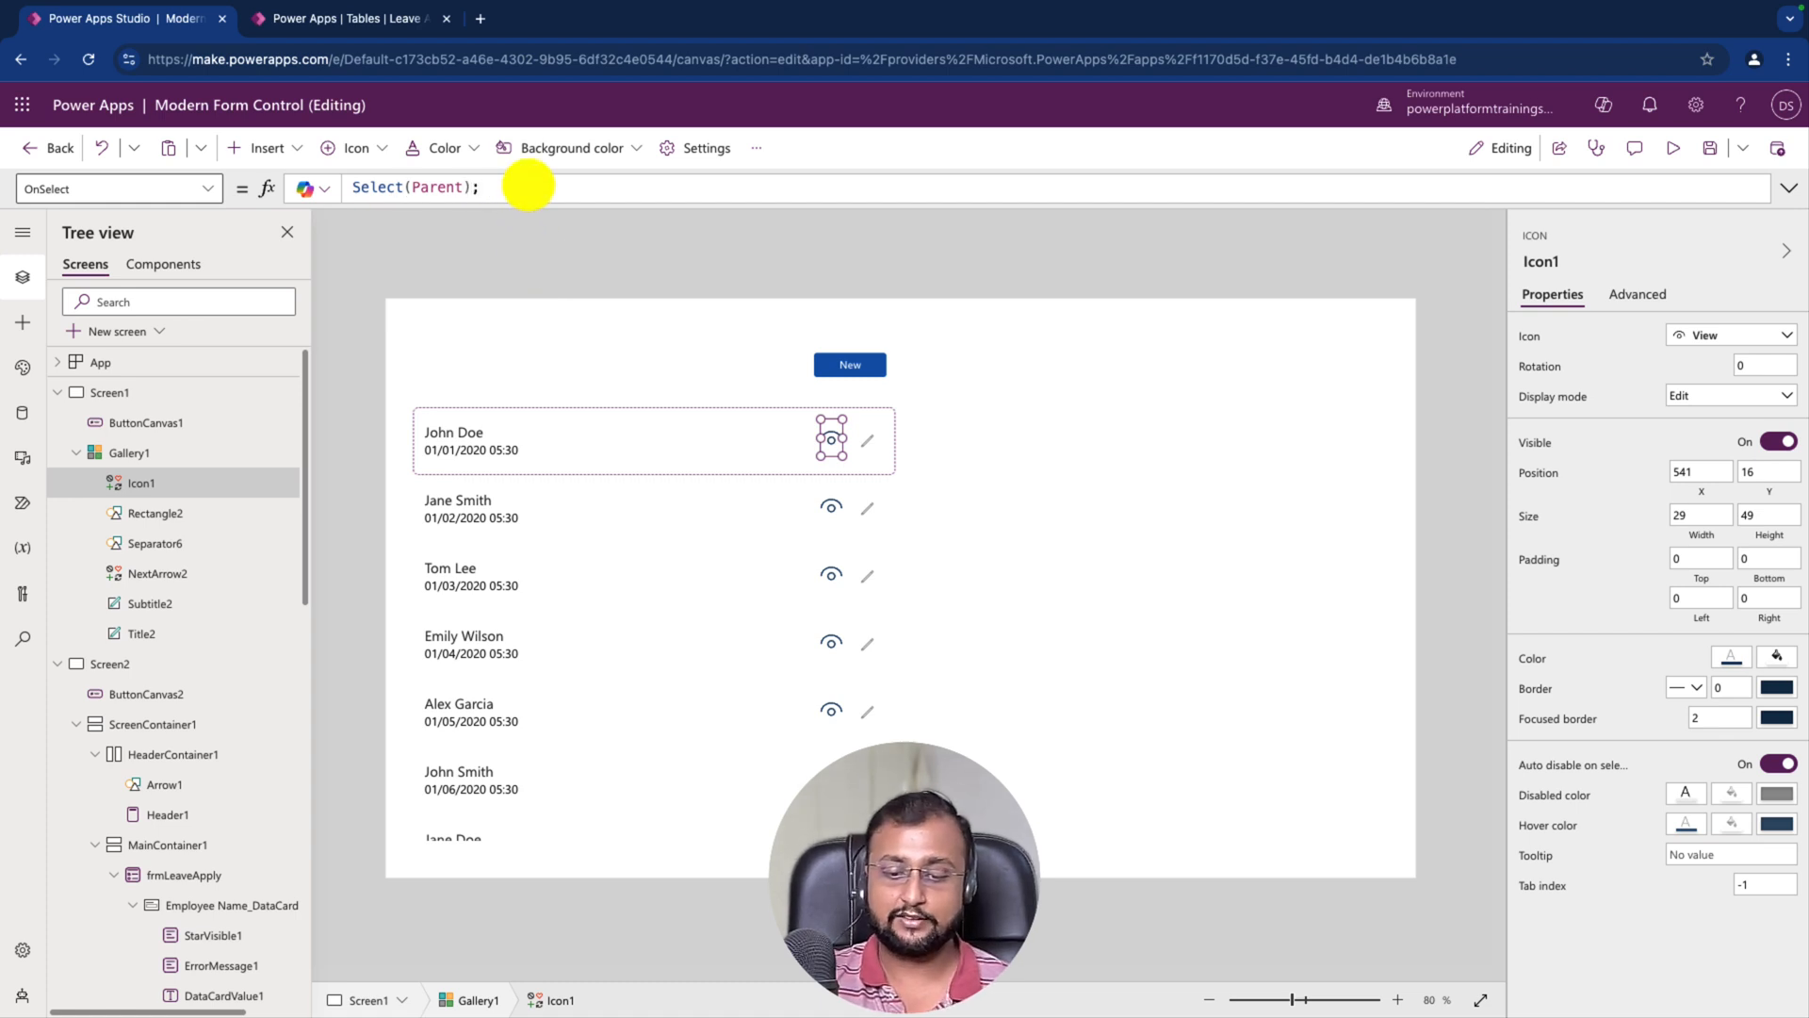
text(ViewForm(T)
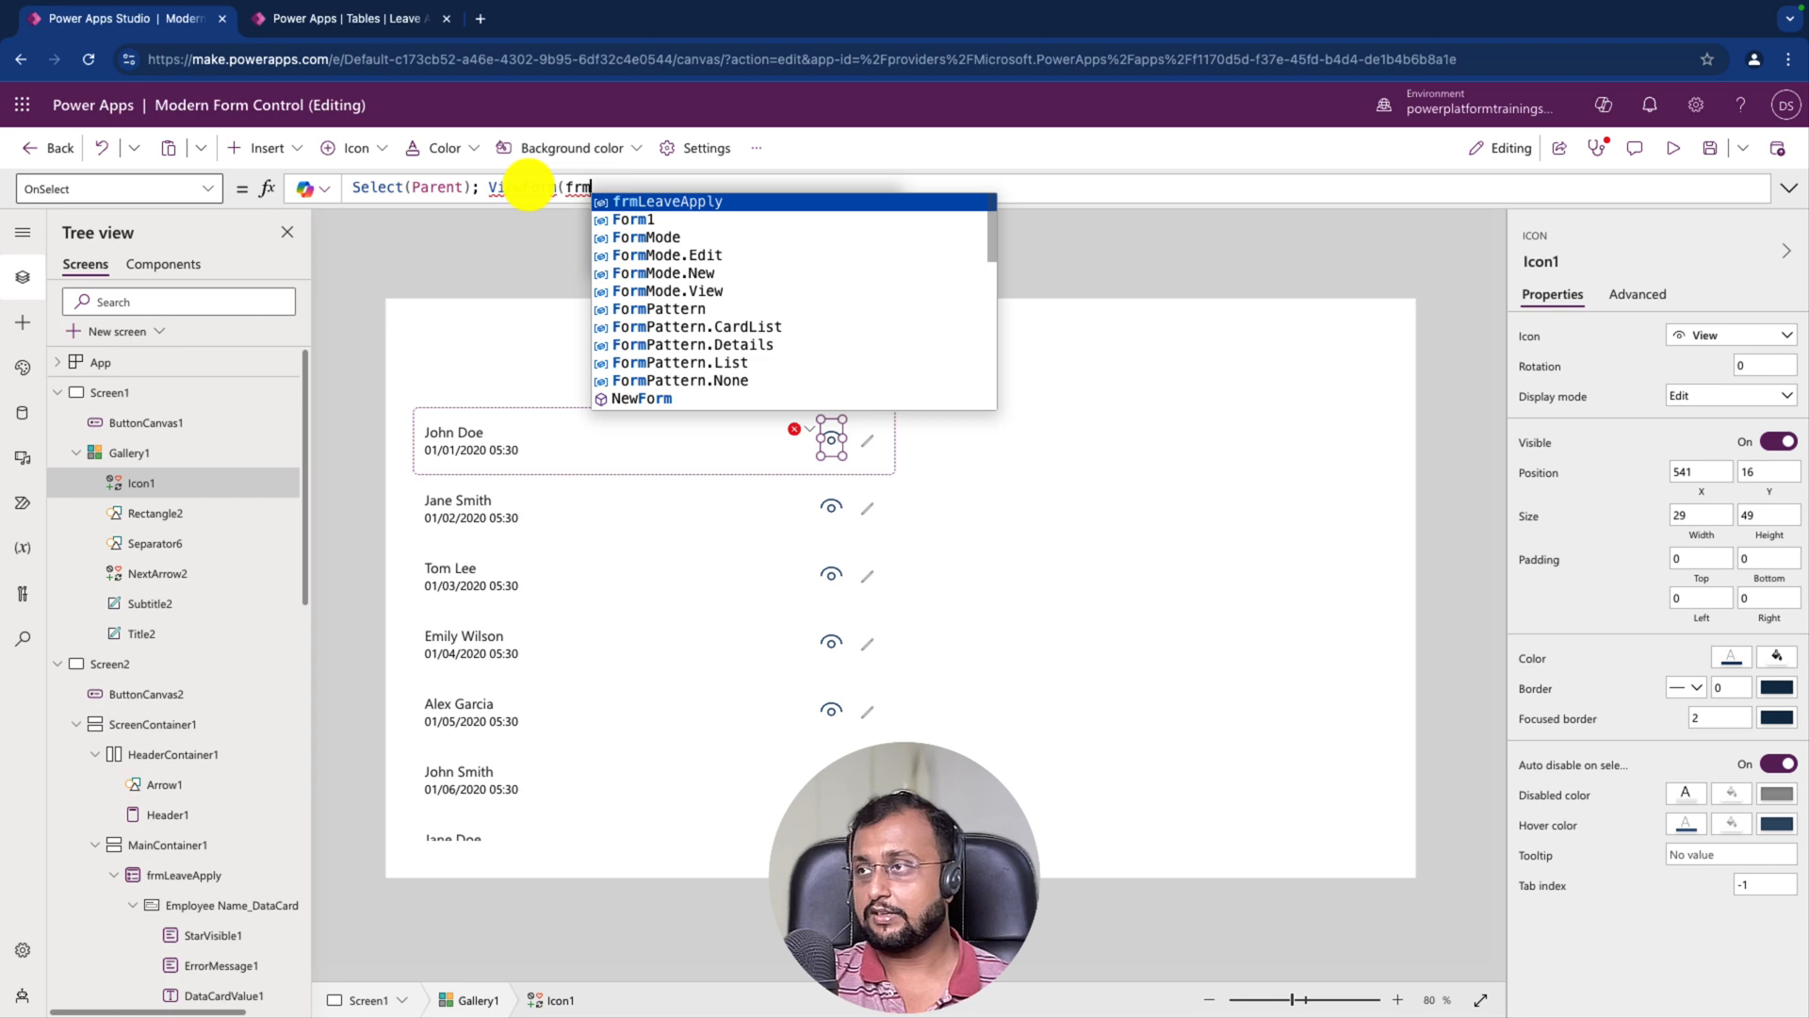
key(Tab)
text();)
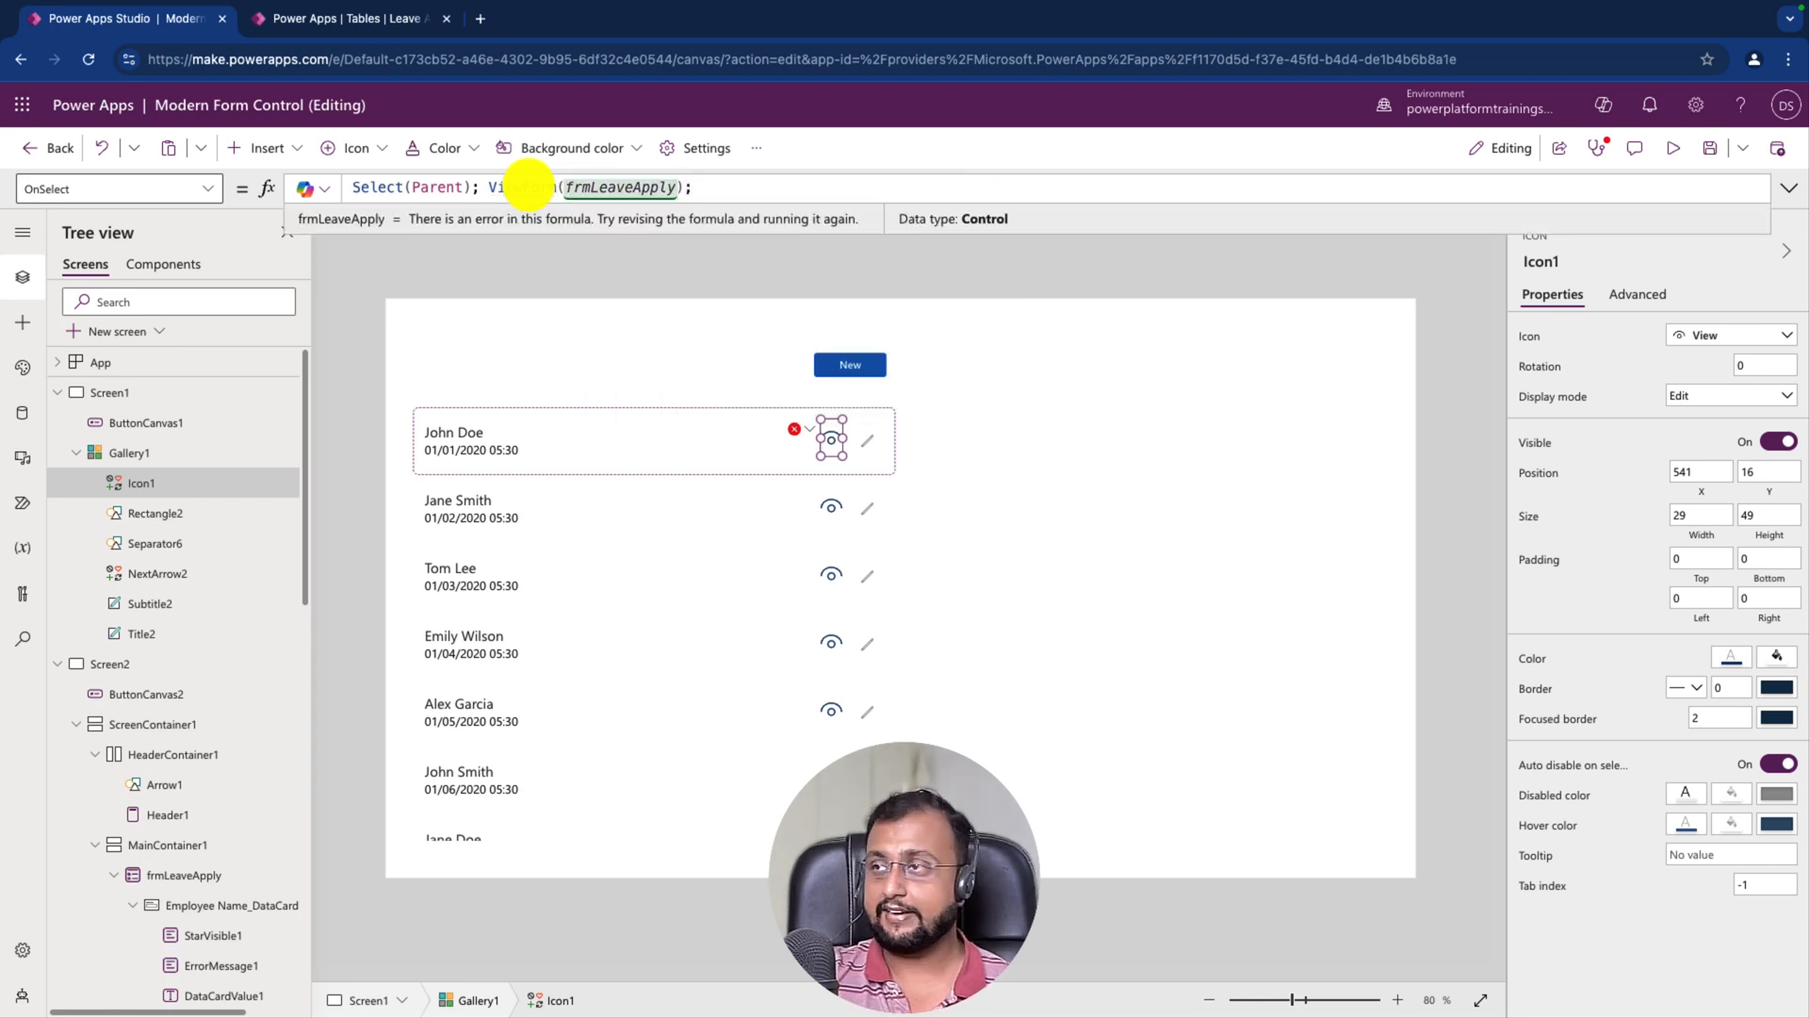
Step: Add the pencil icon's Navigate-to-Screen2 block to the eye icon's OnSelect and format the formula
click(867, 439)
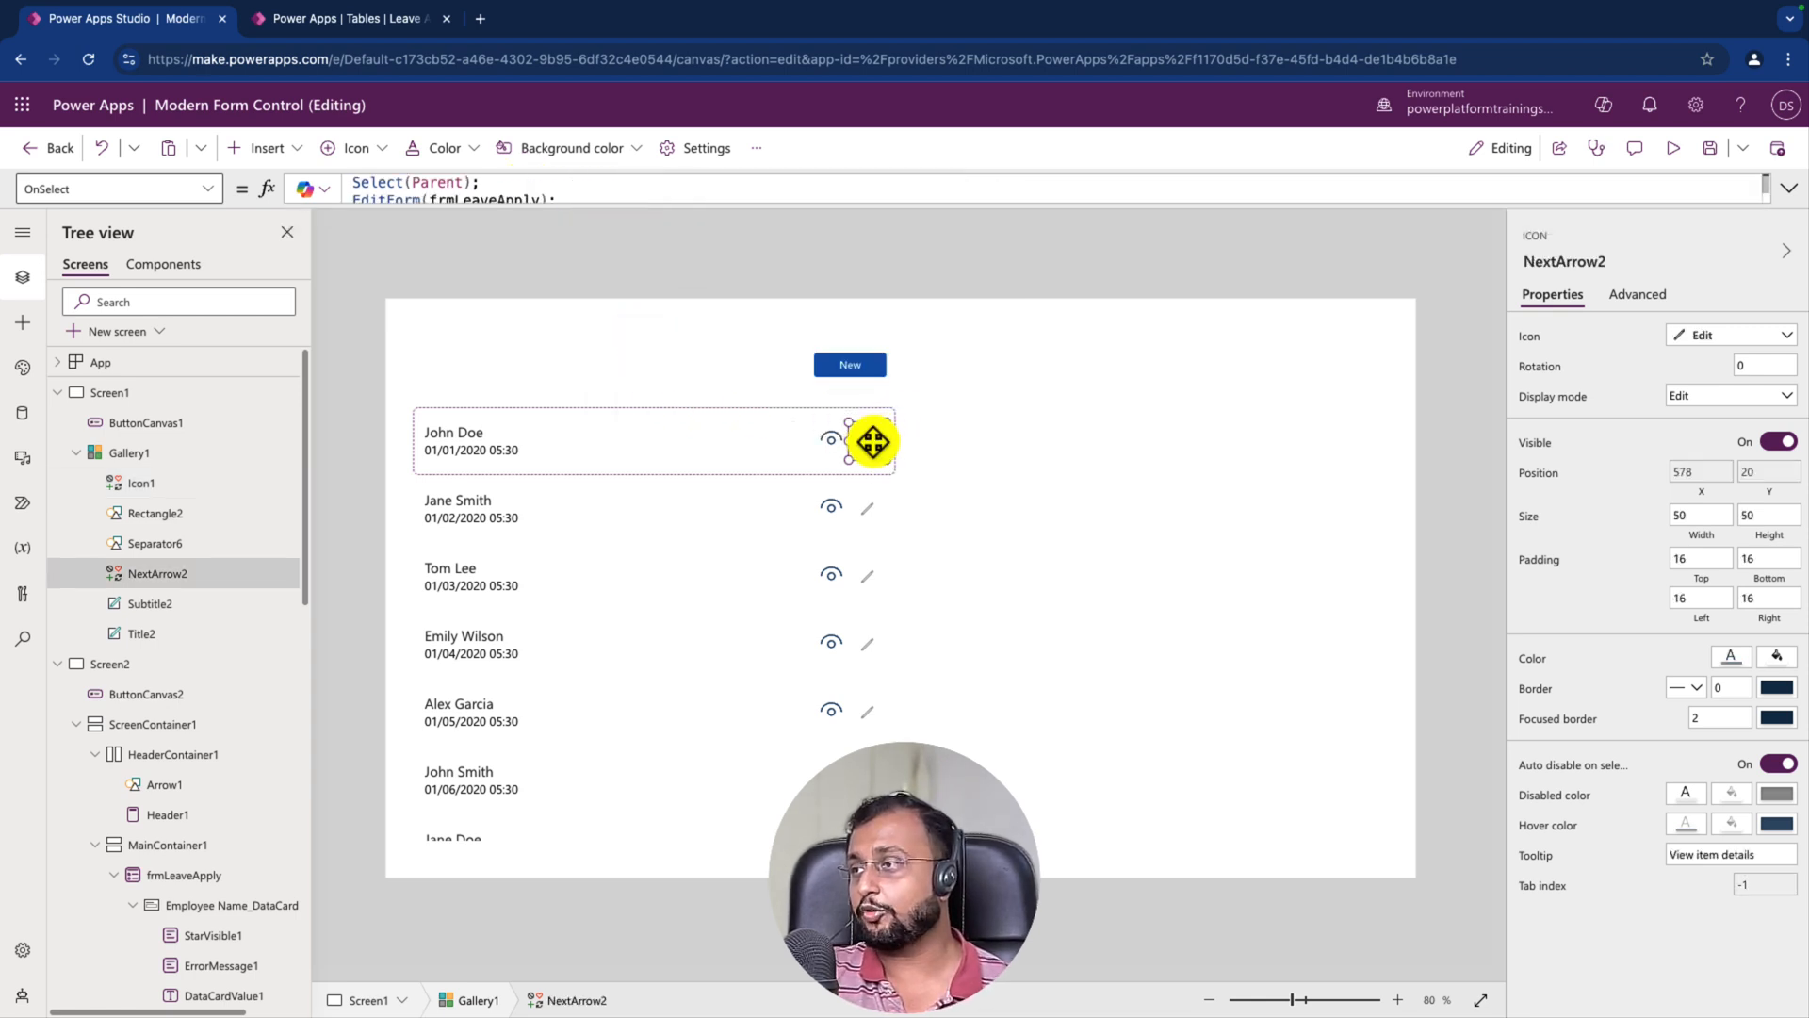
click(1789, 189)
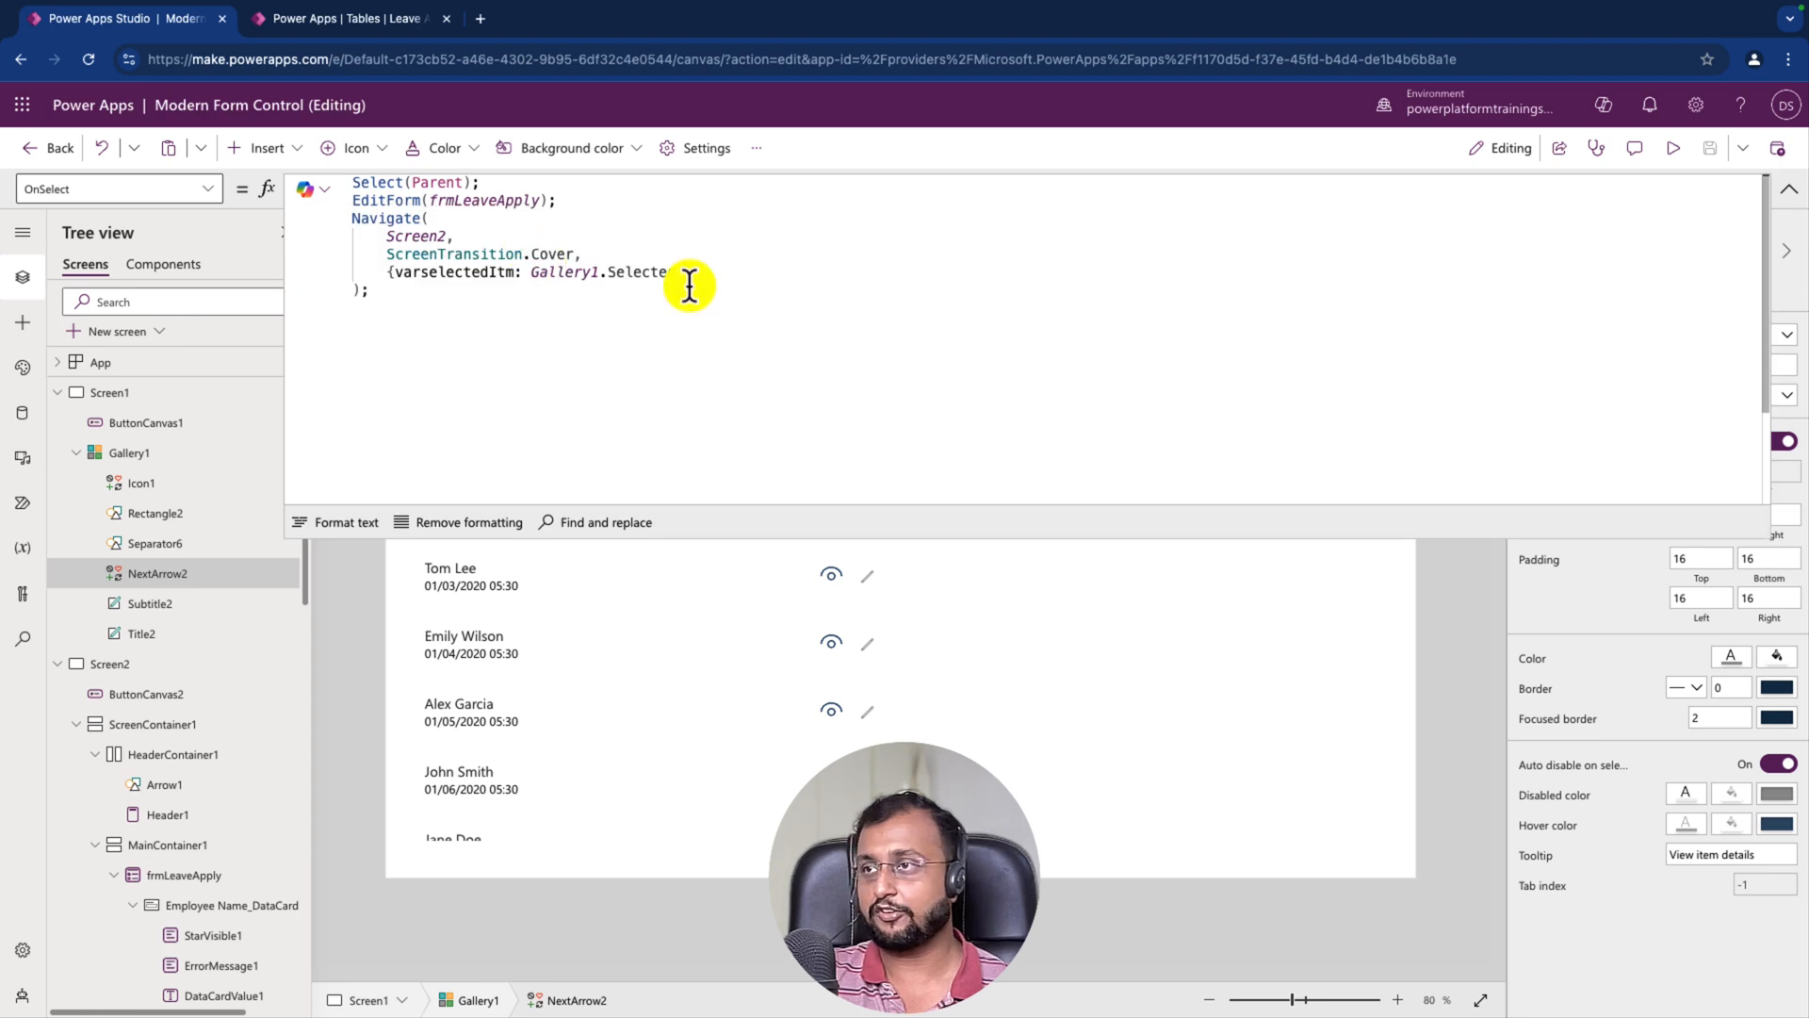
drag(341, 281, 323, 222)
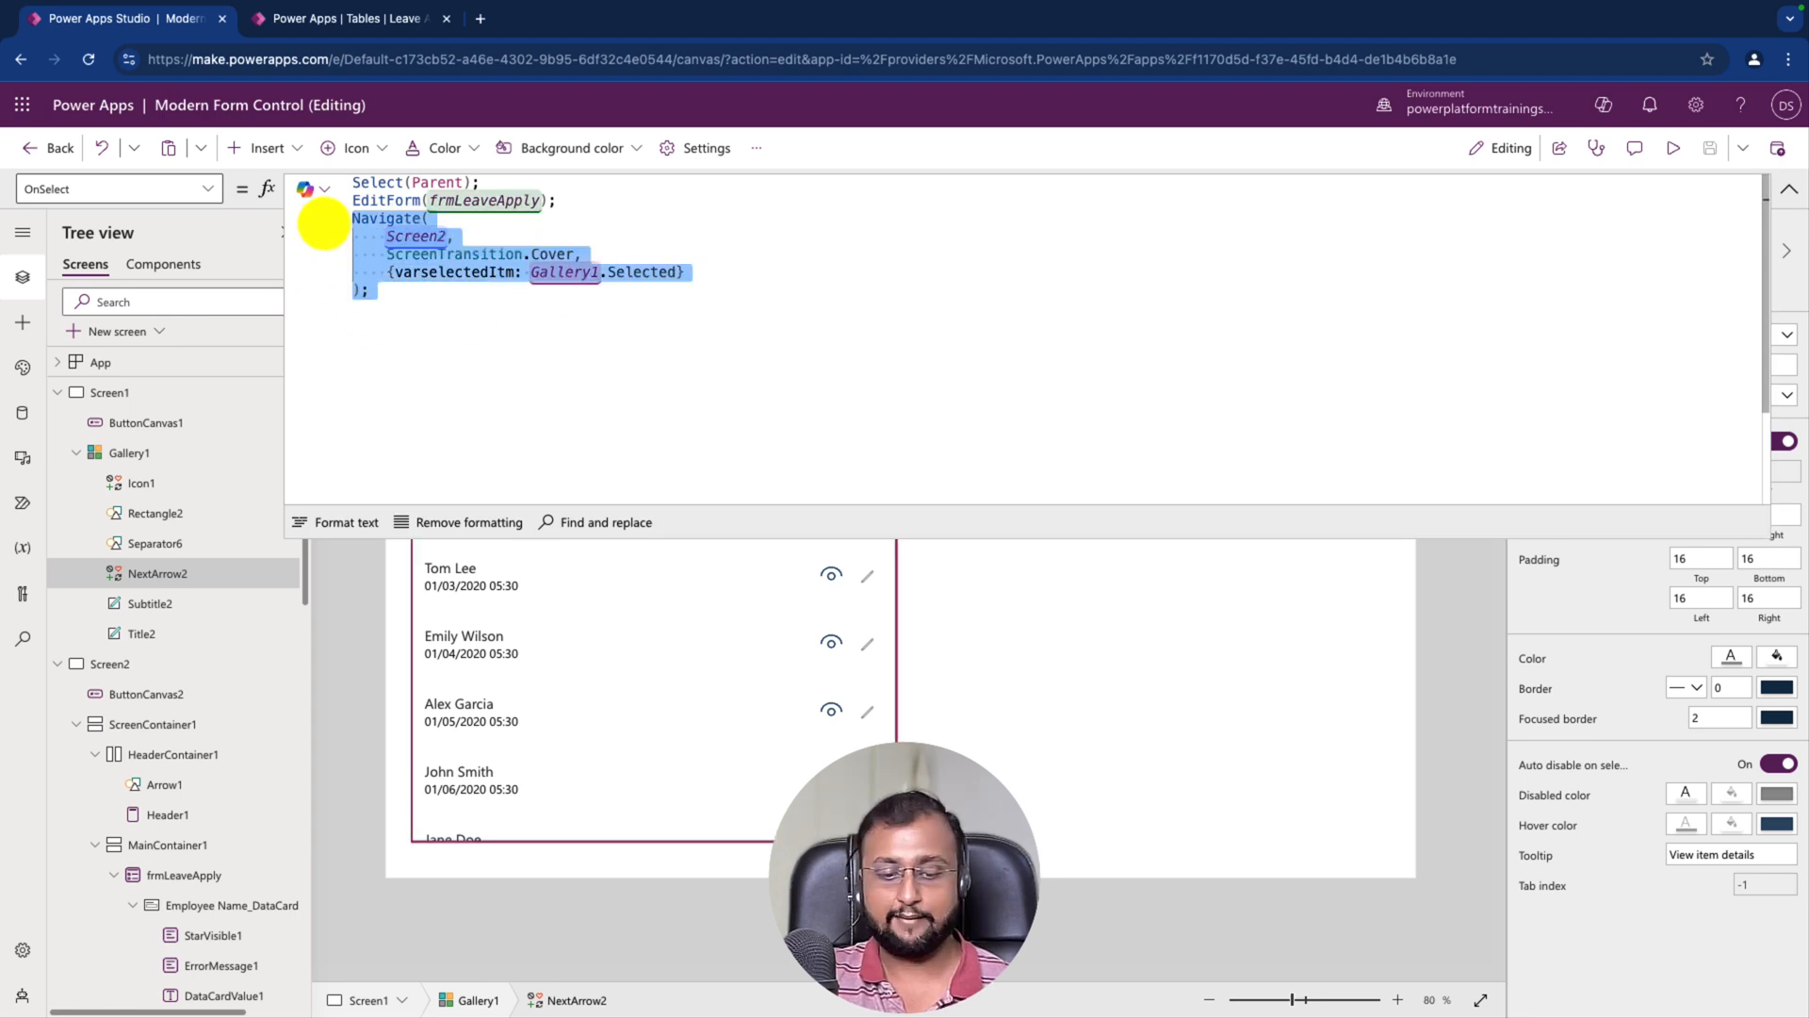
click(1789, 188)
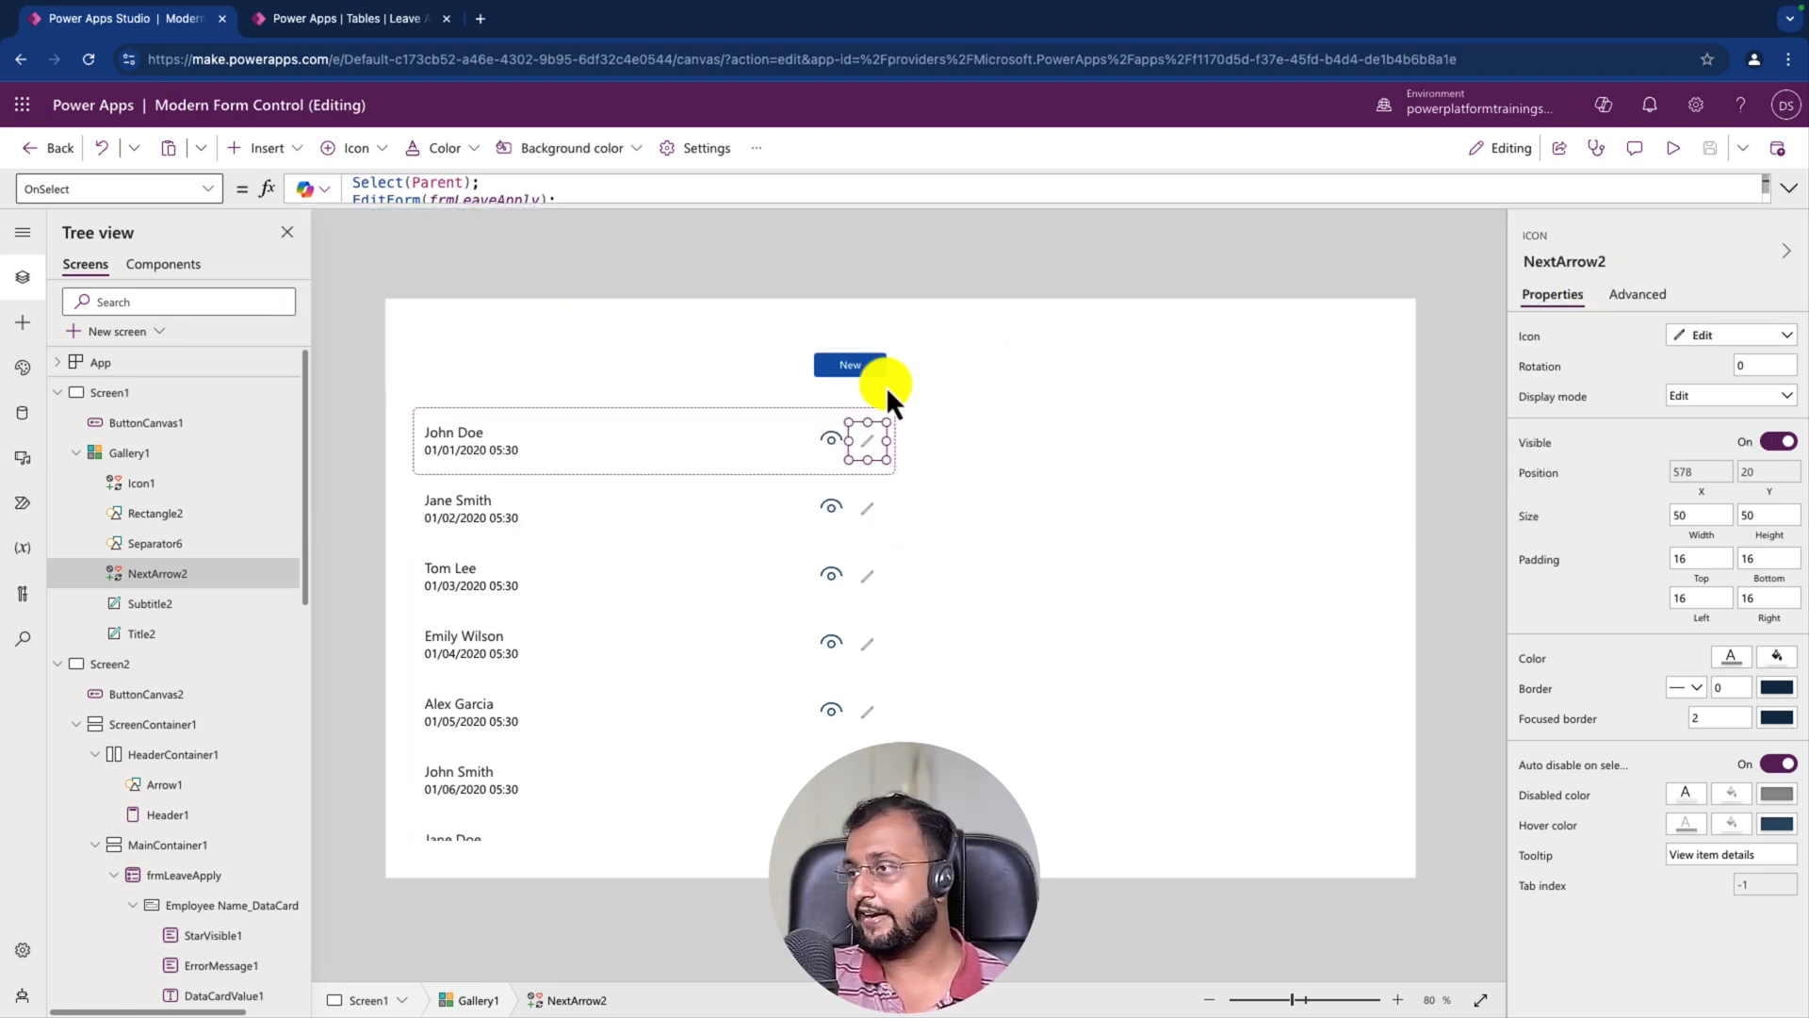
click(827, 439)
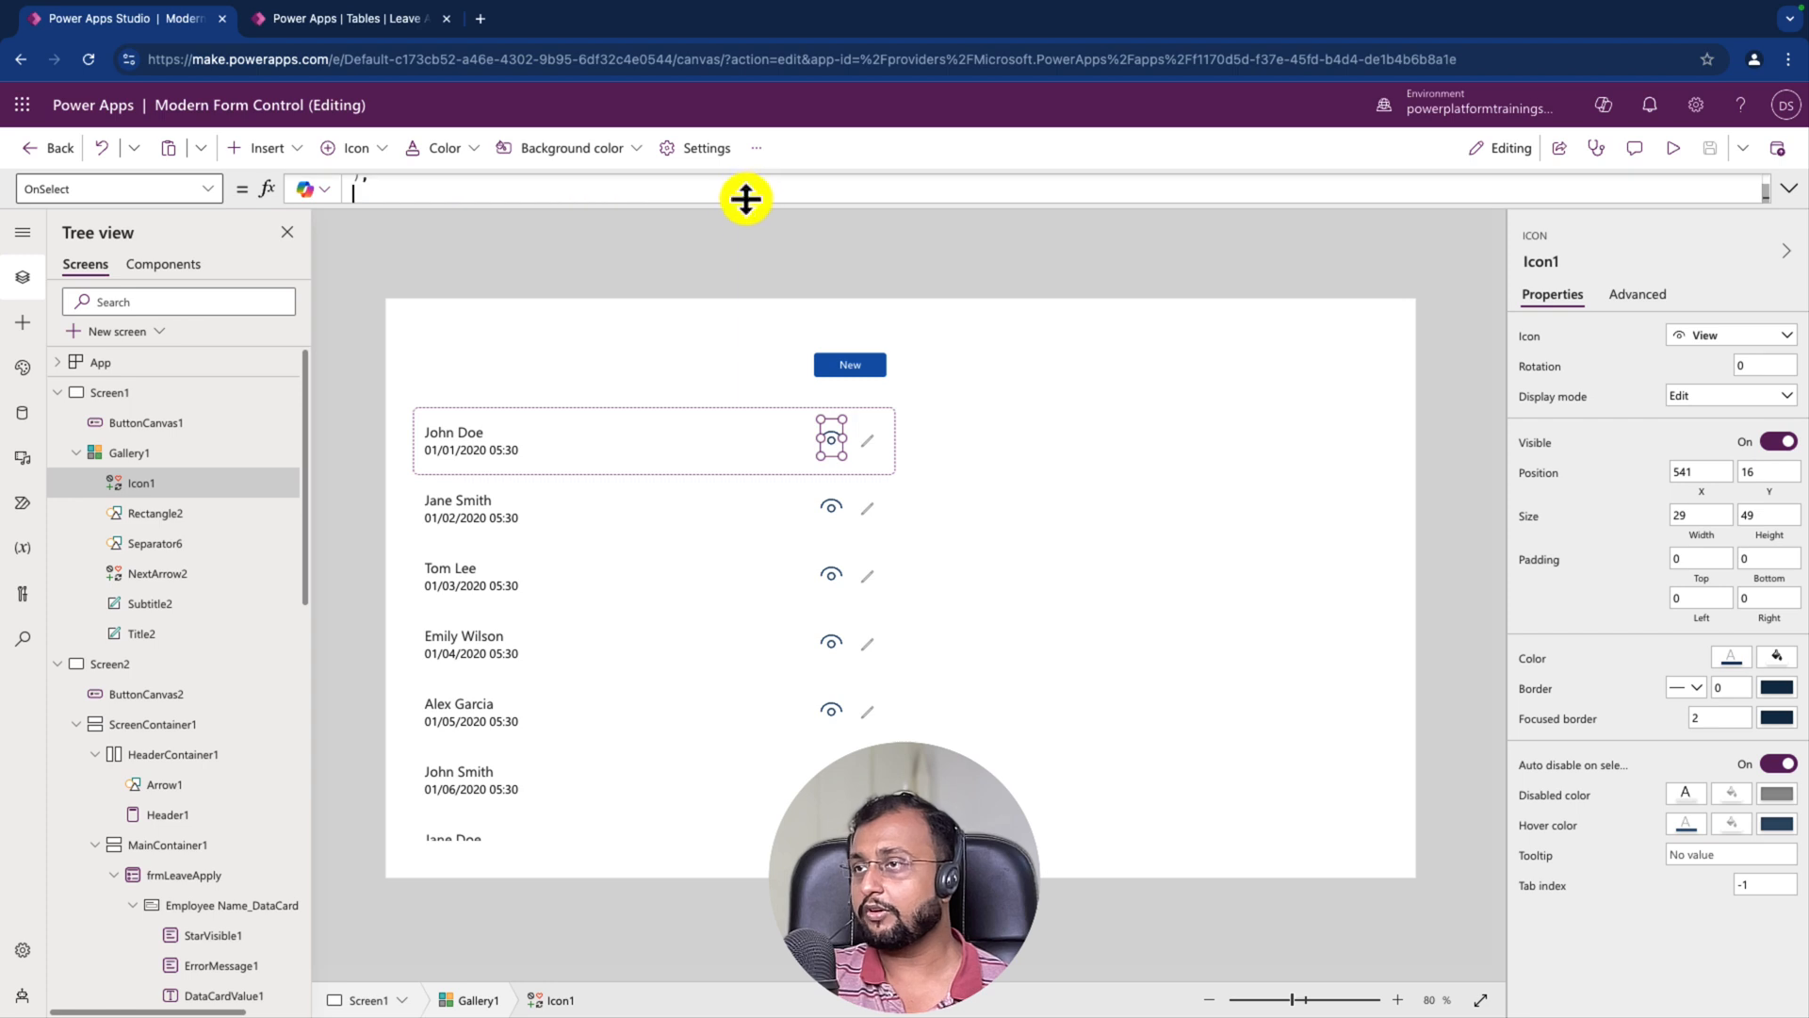
click(1788, 188)
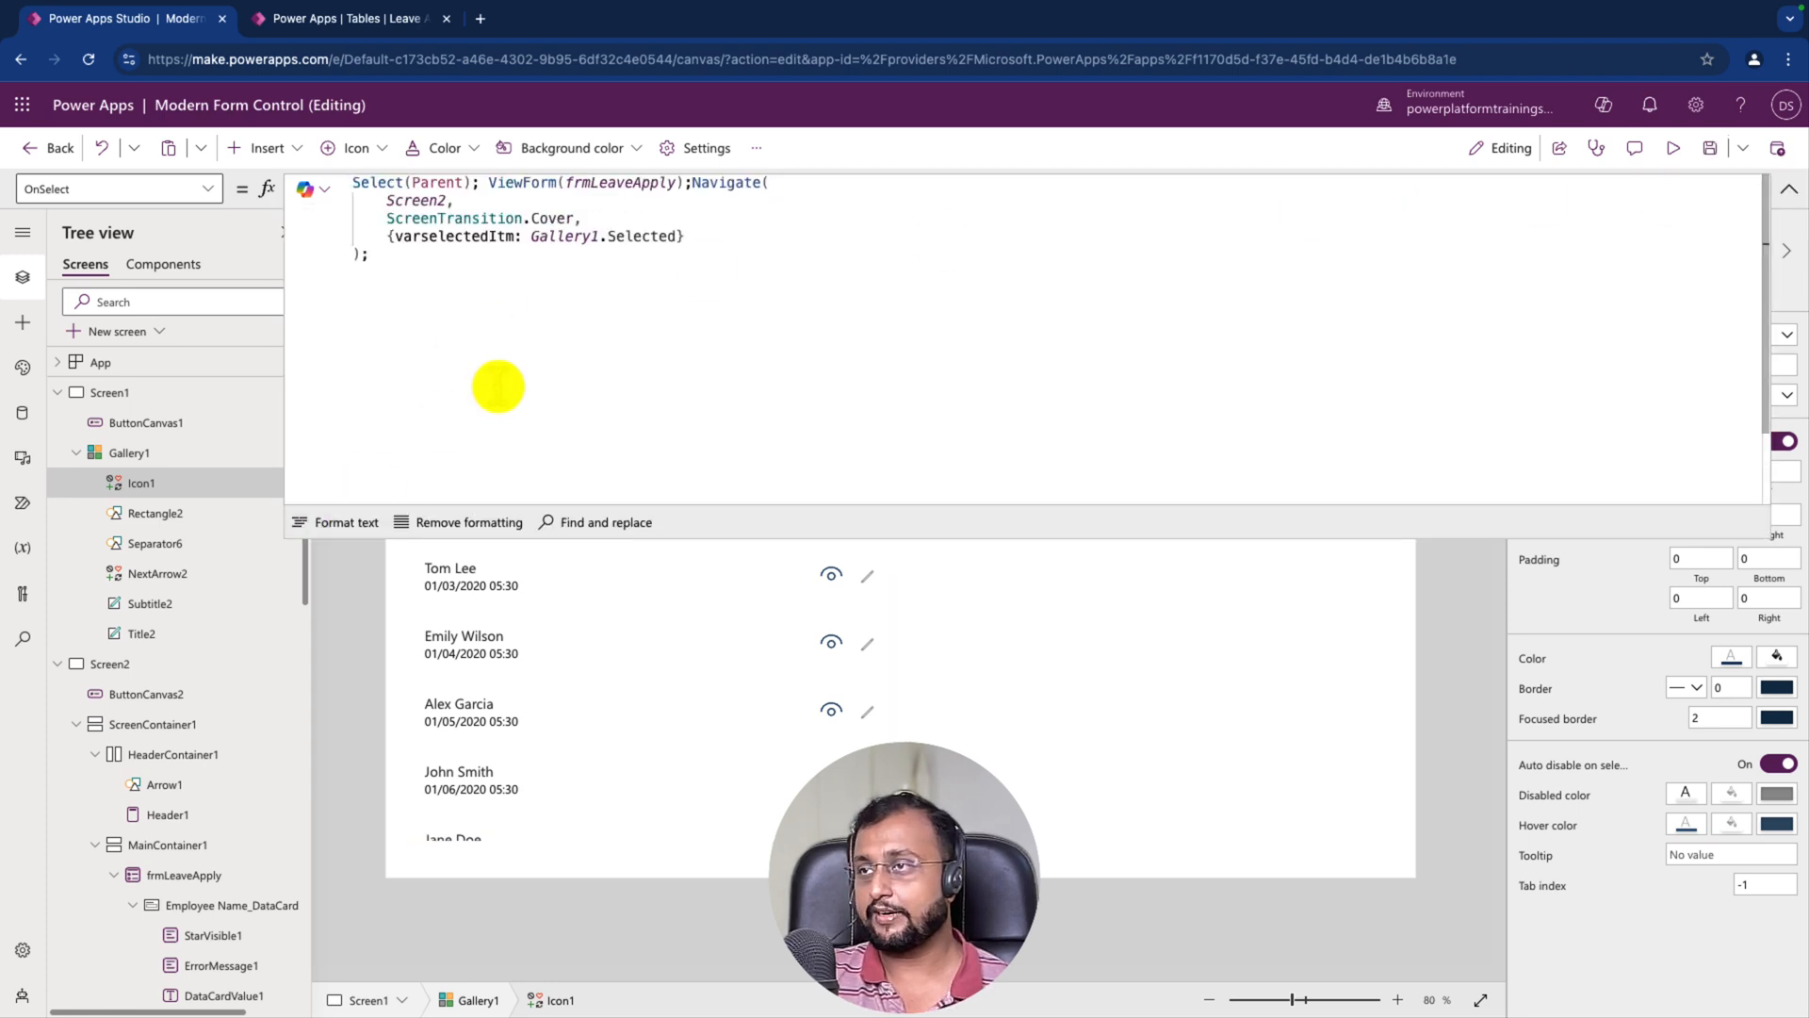
click(356, 521)
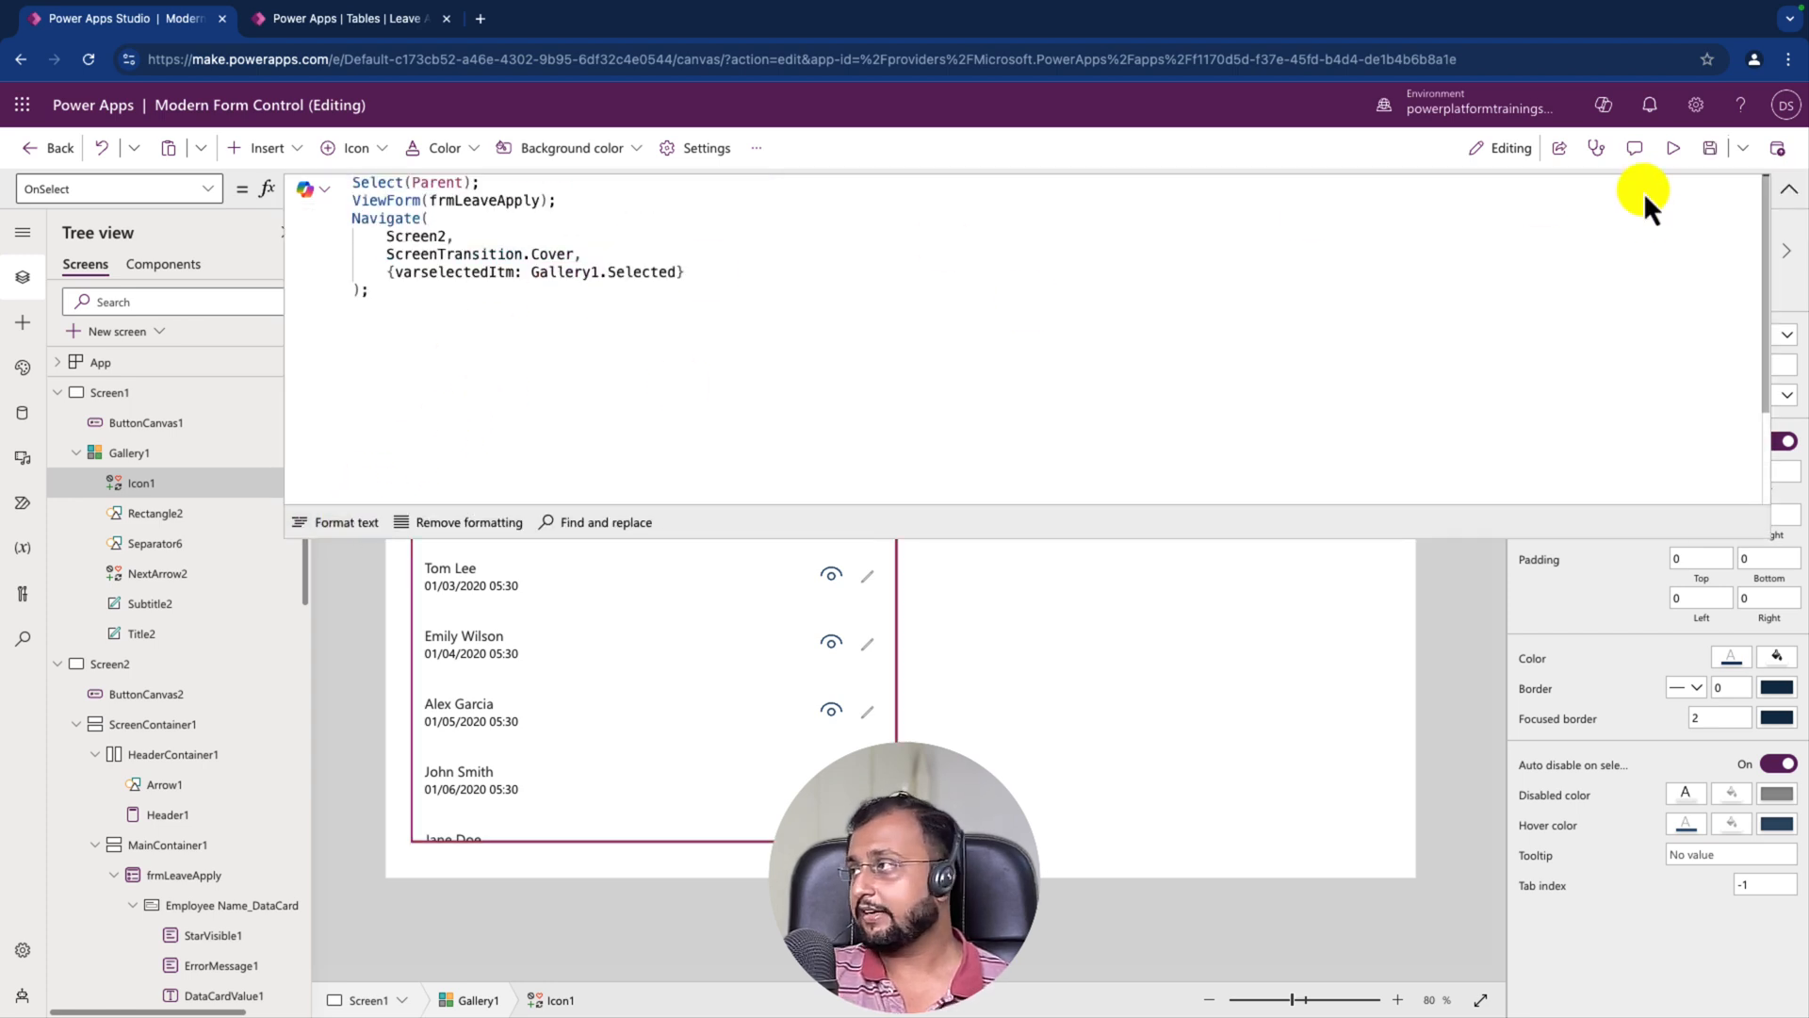
click(1672, 148)
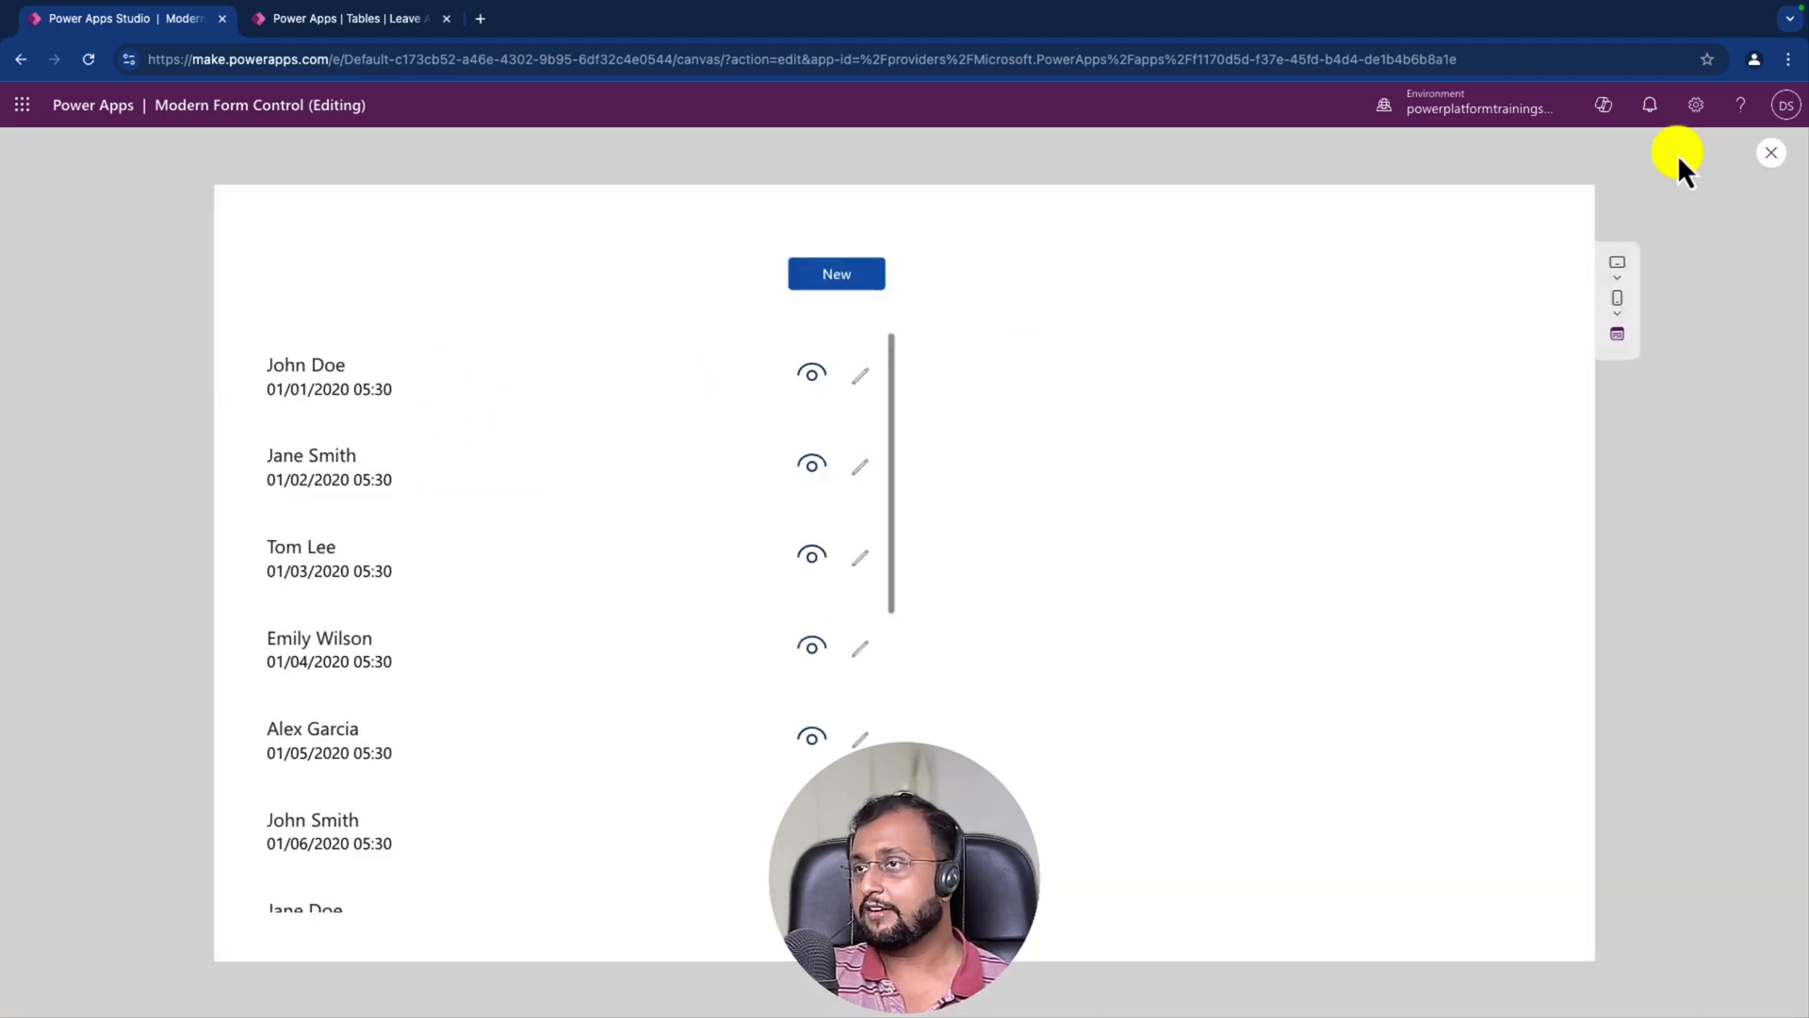
Step: Open the first record via its eye icon and verify every form field is read-only
click(812, 375)
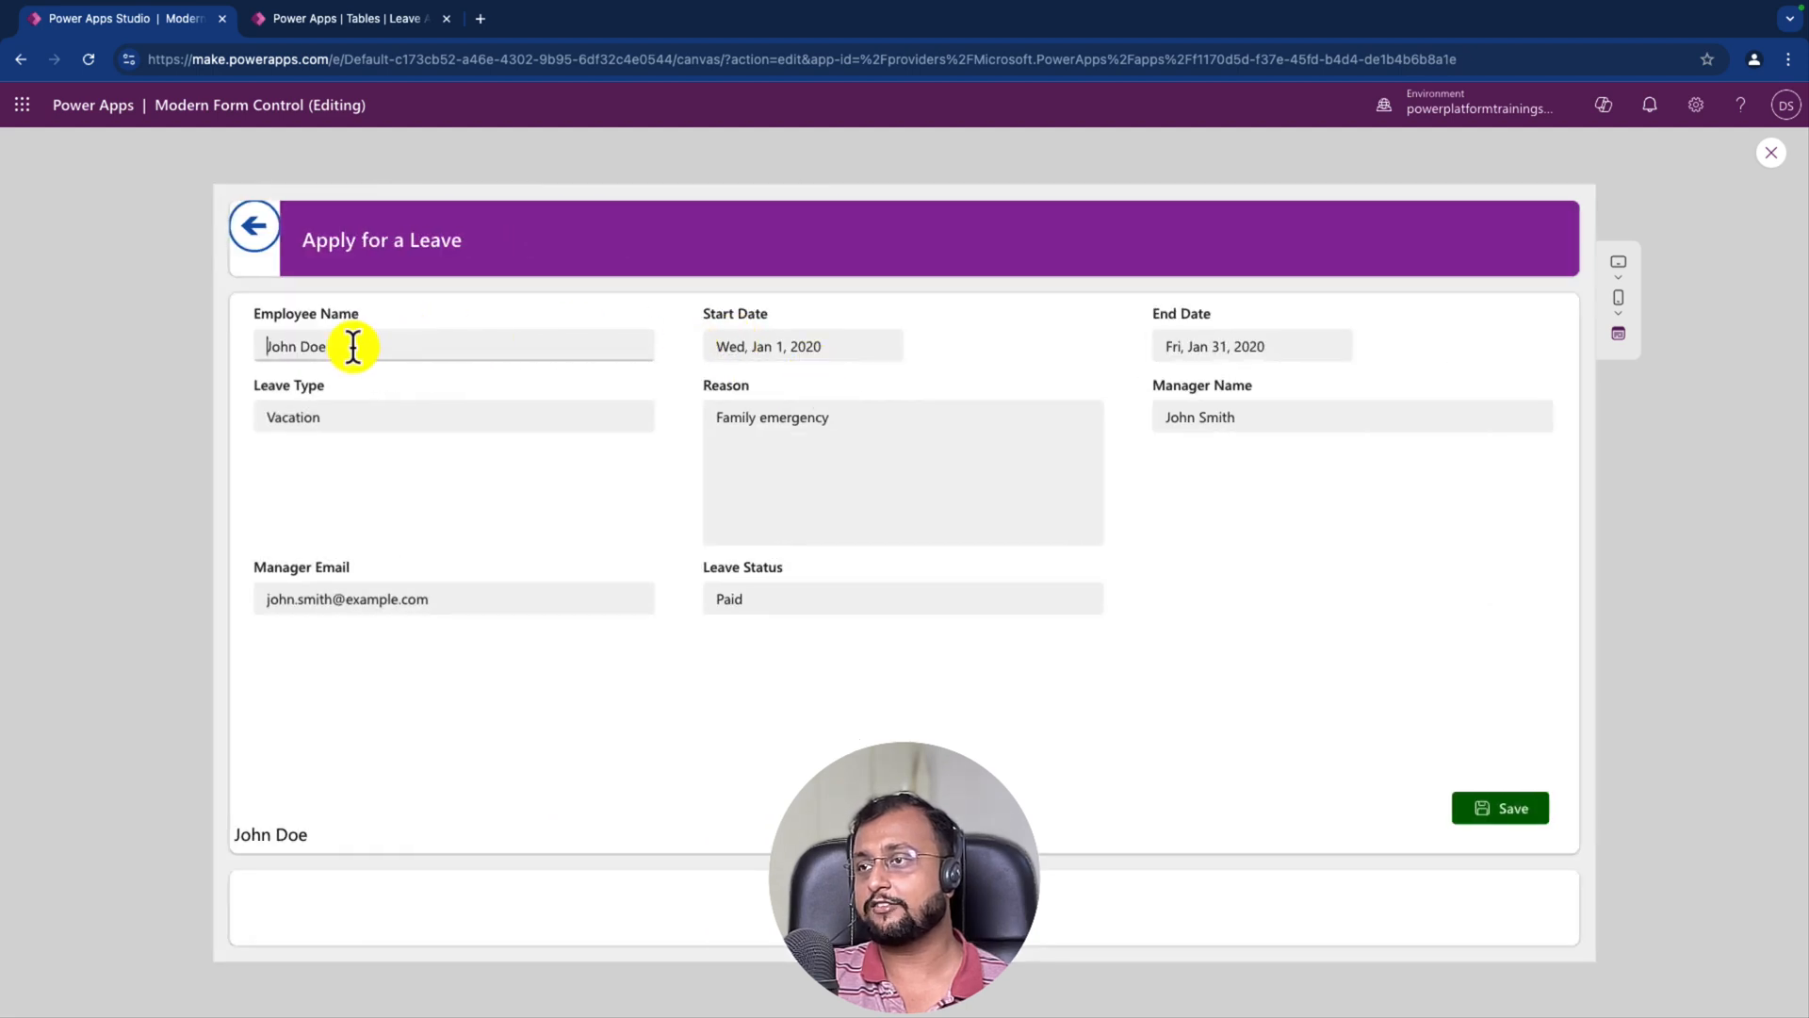
click(467, 601)
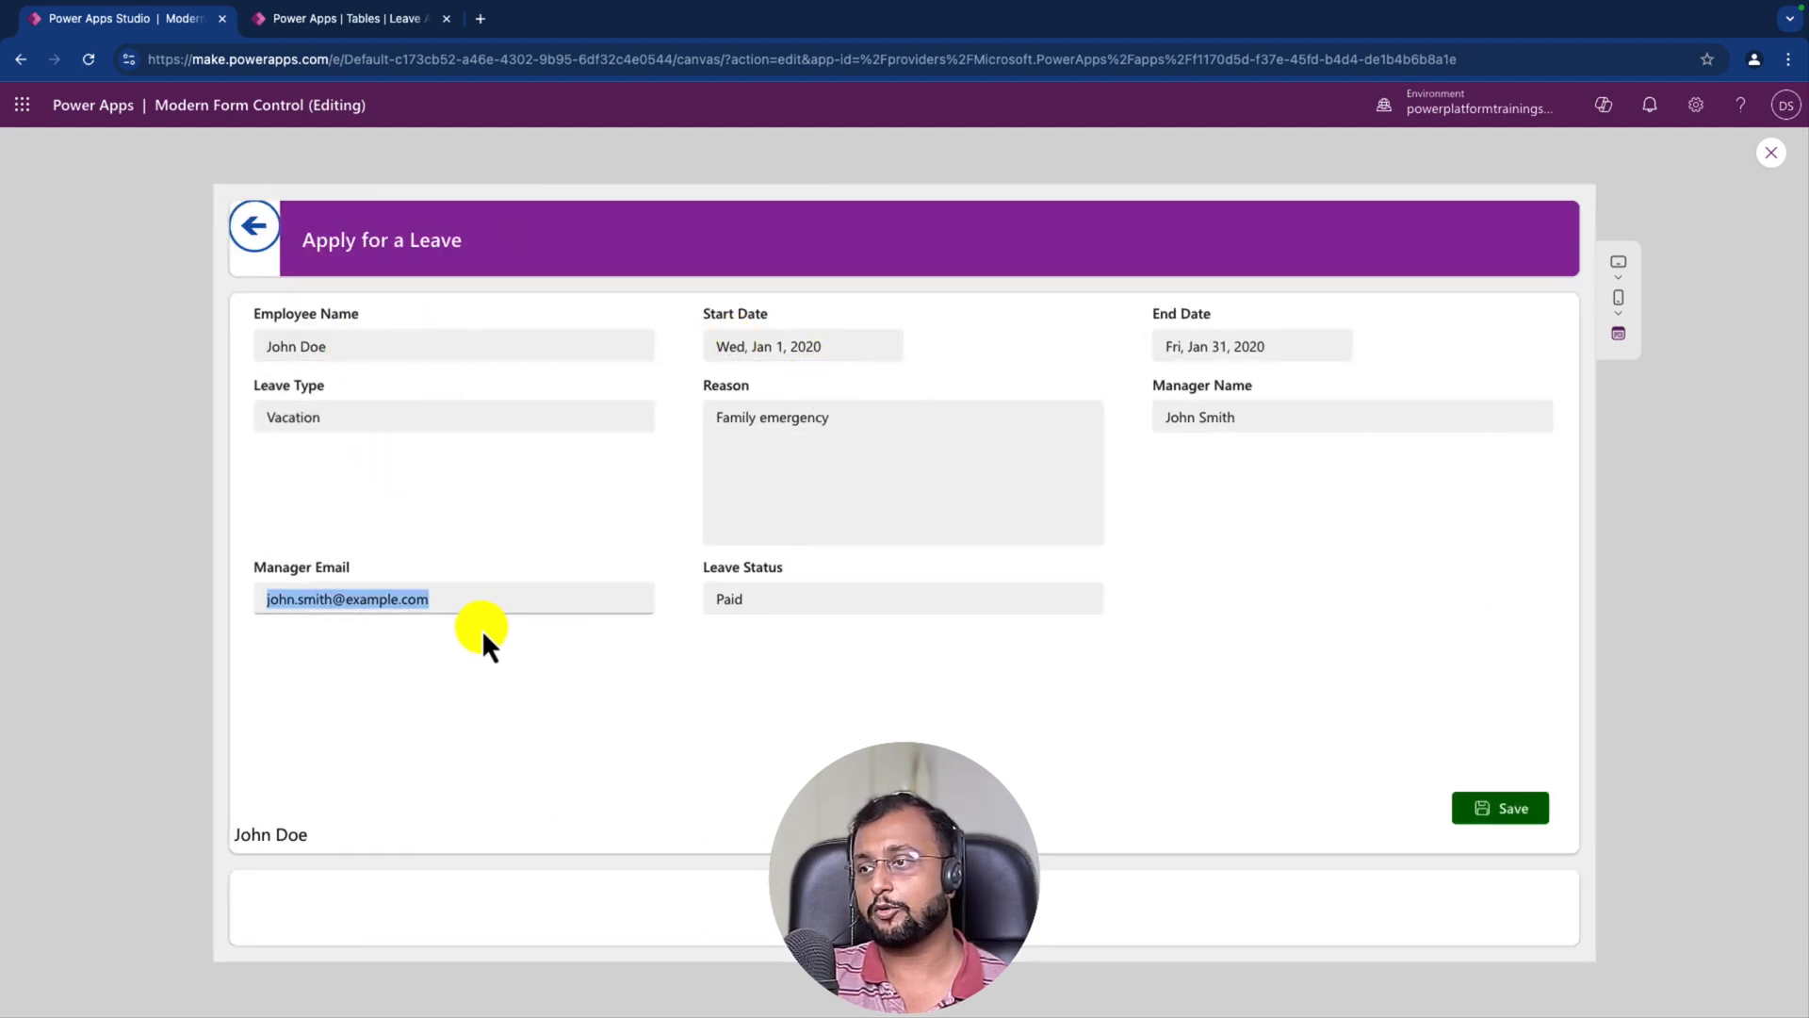
click(830, 598)
click(947, 515)
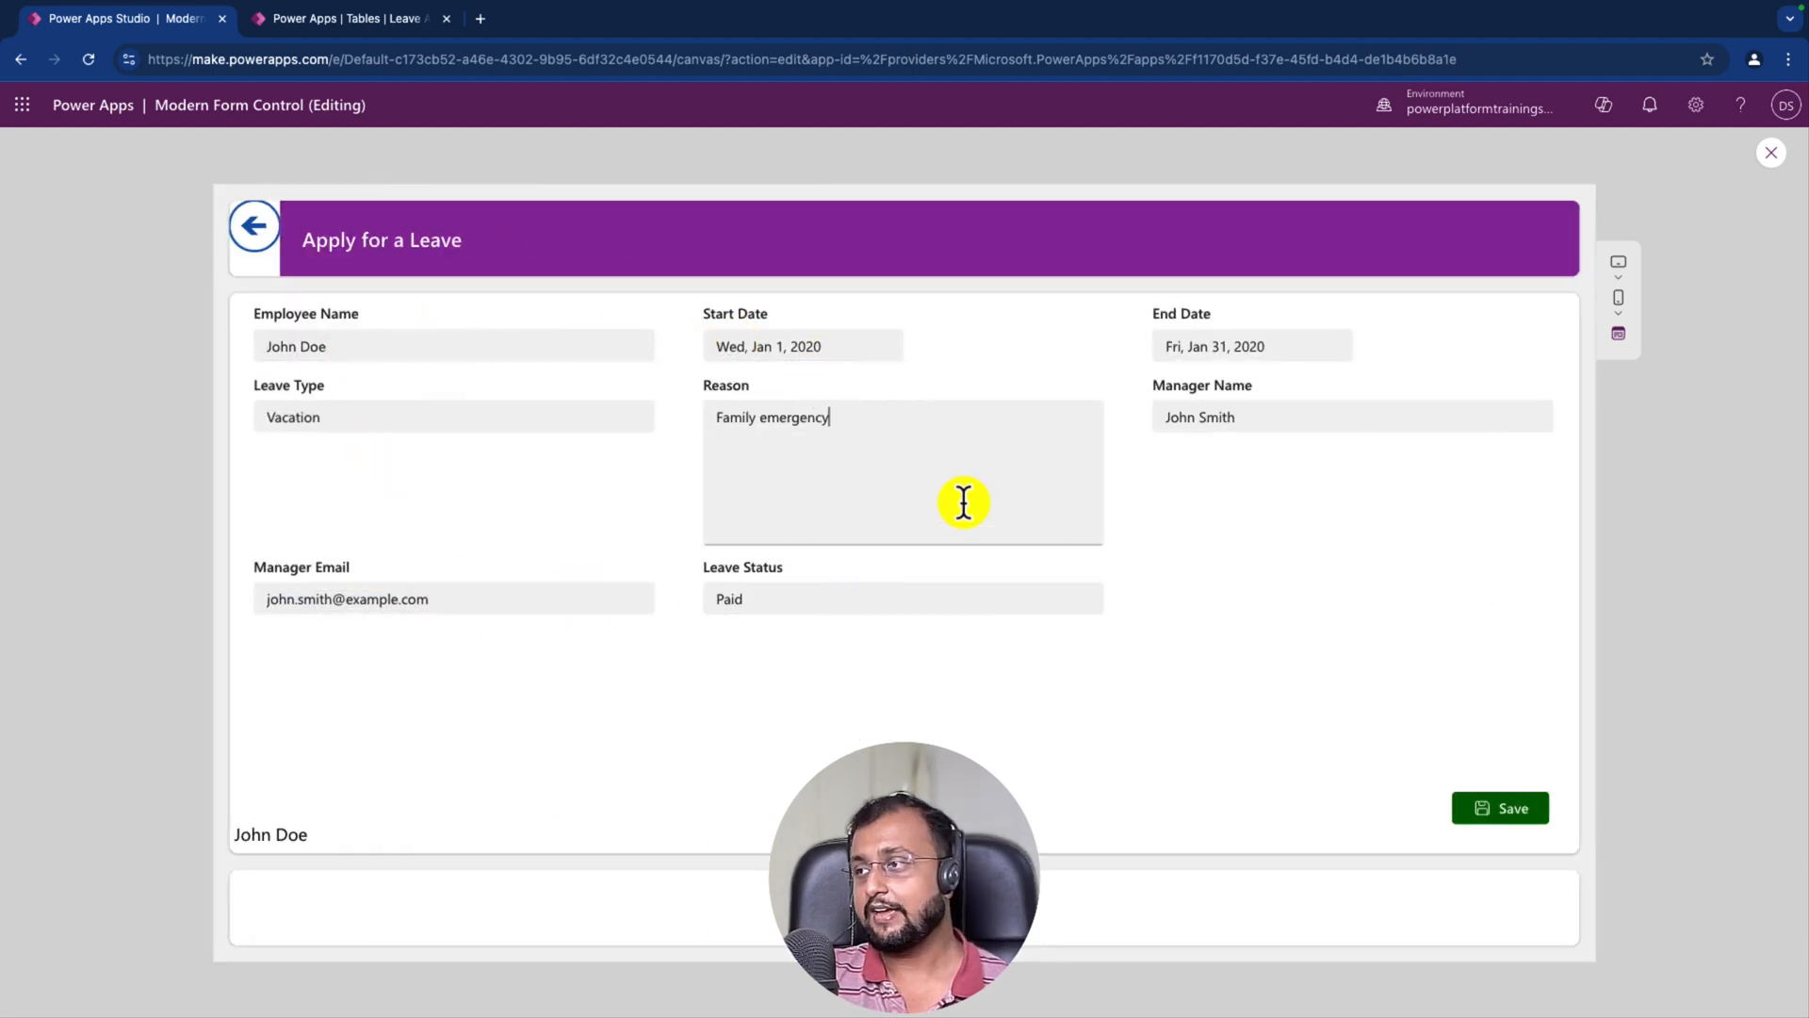
click(524, 342)
click(472, 414)
click(1265, 343)
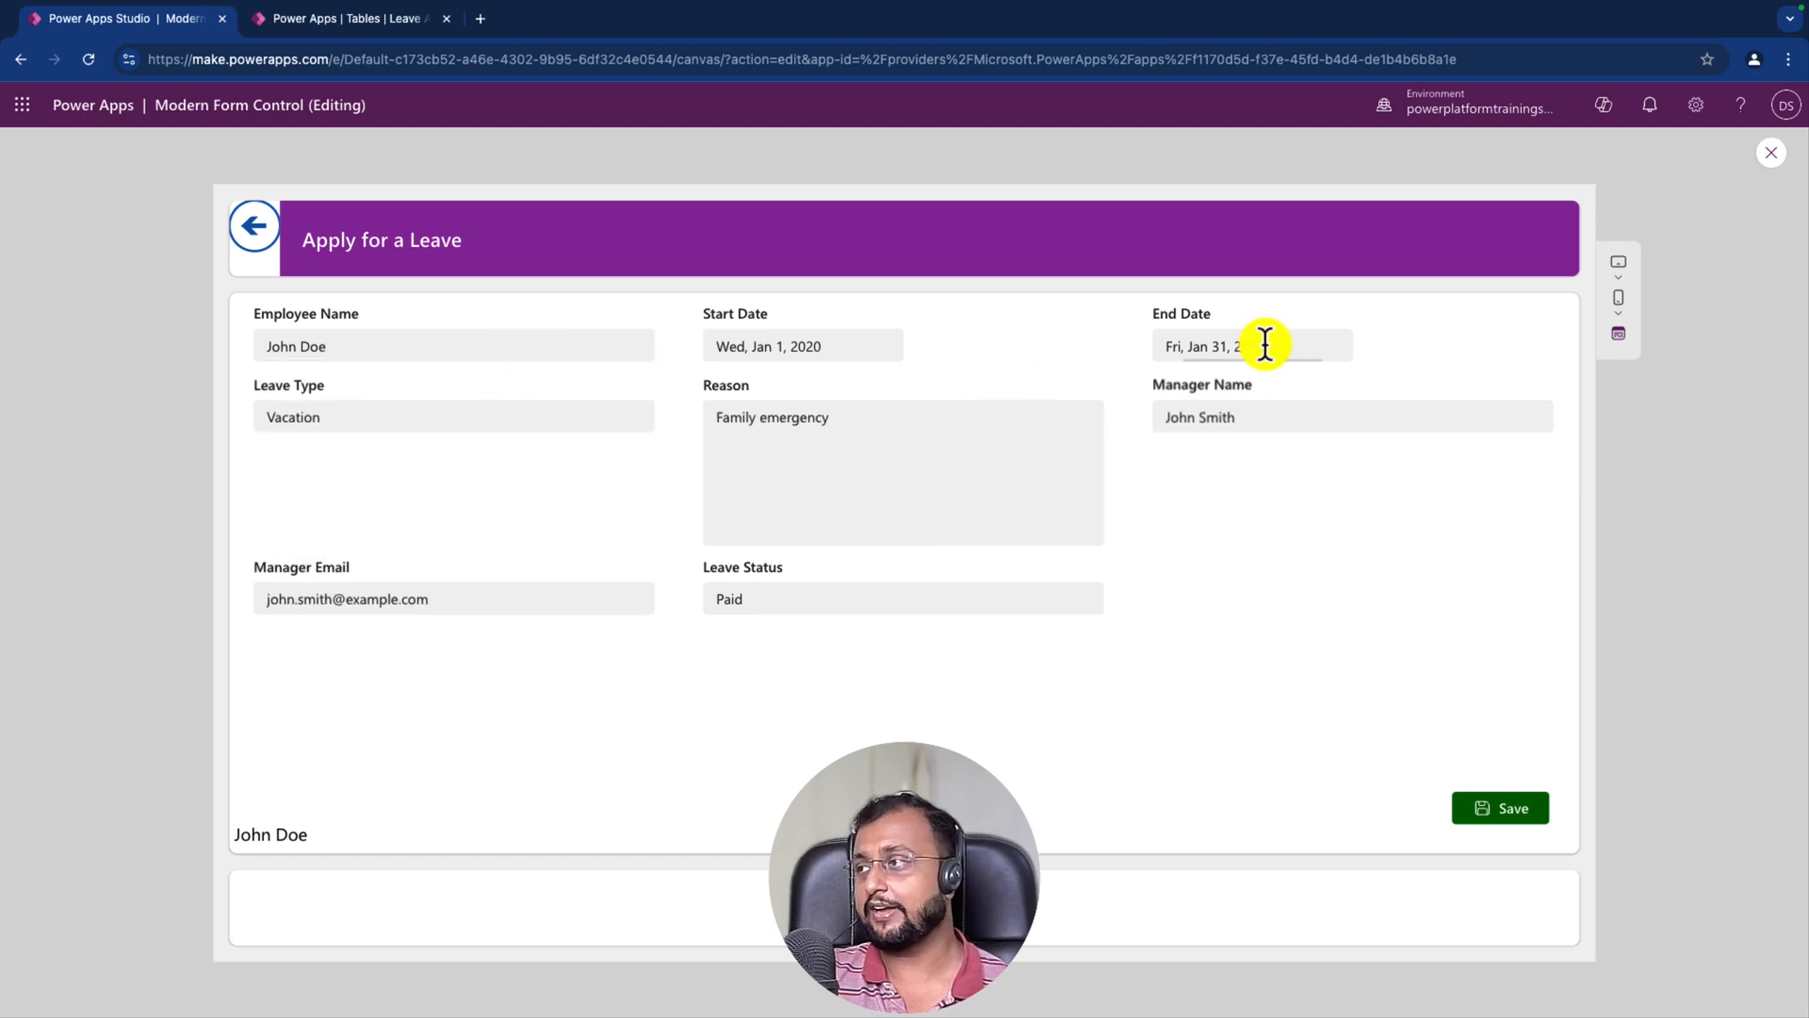
click(1321, 405)
click(1009, 493)
click(941, 603)
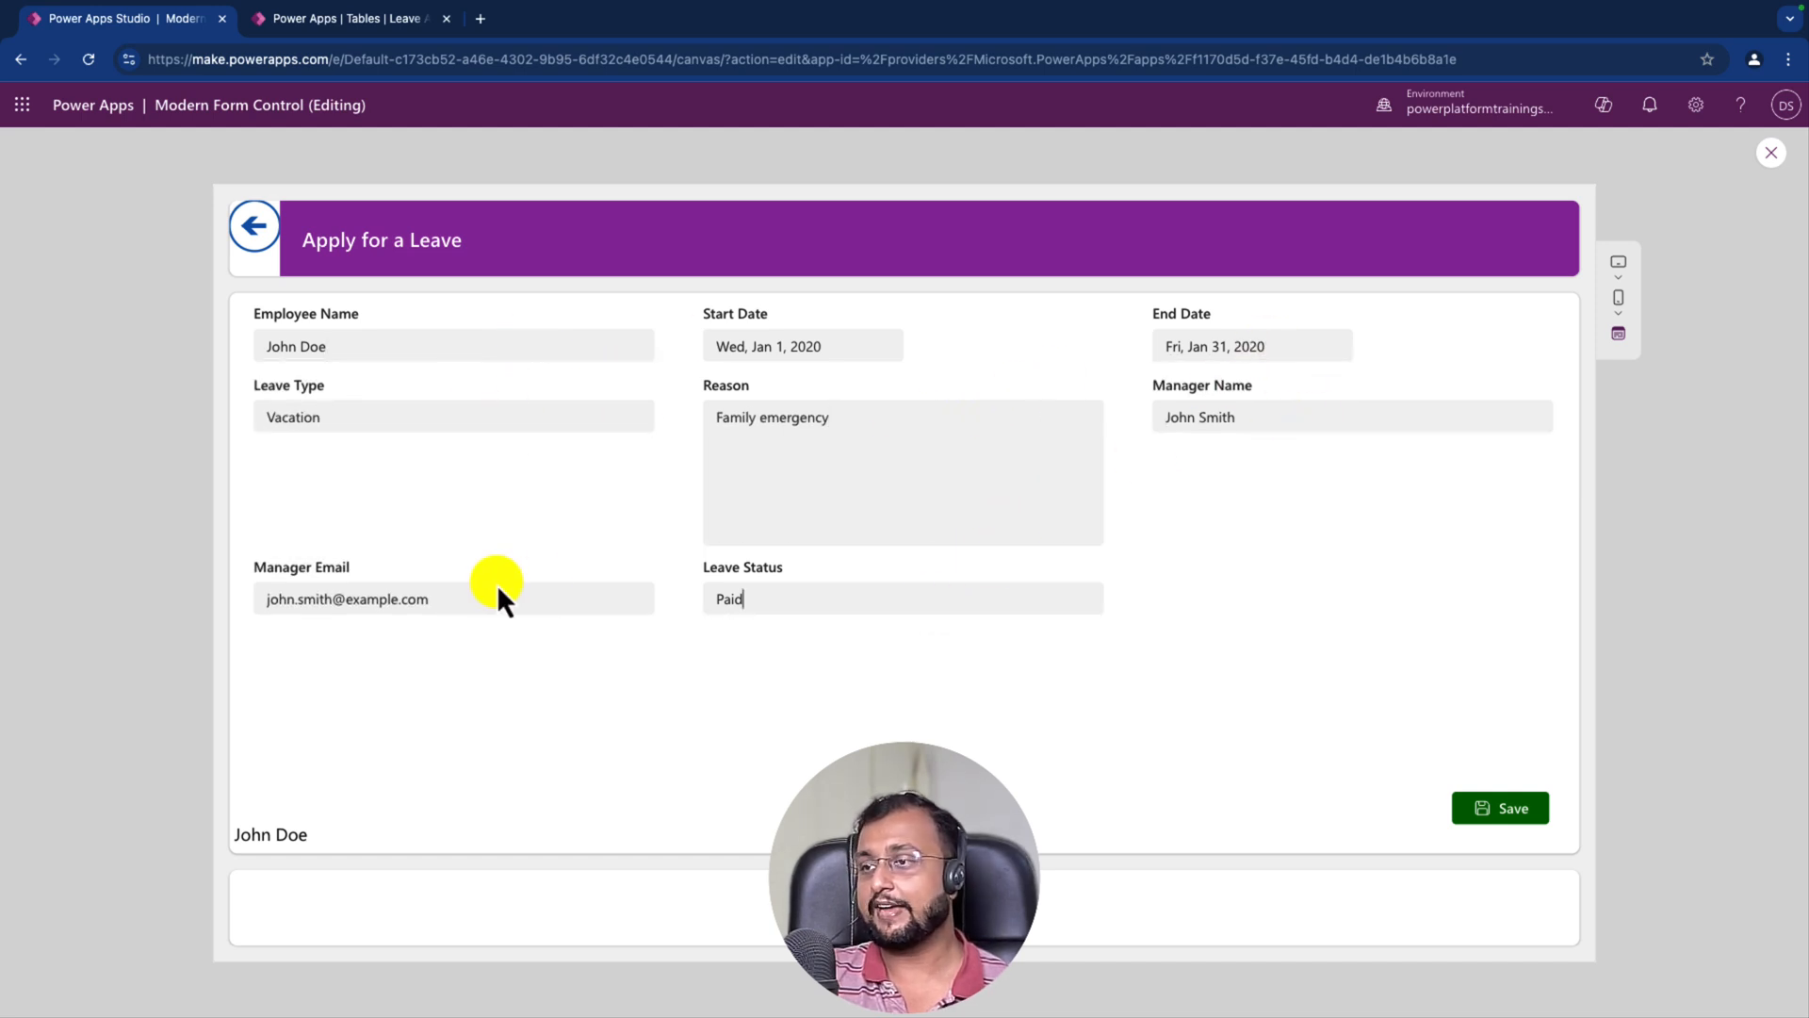
click(525, 600)
Step: Return to the leave list, close the preview and collapse the formula bar
click(255, 228)
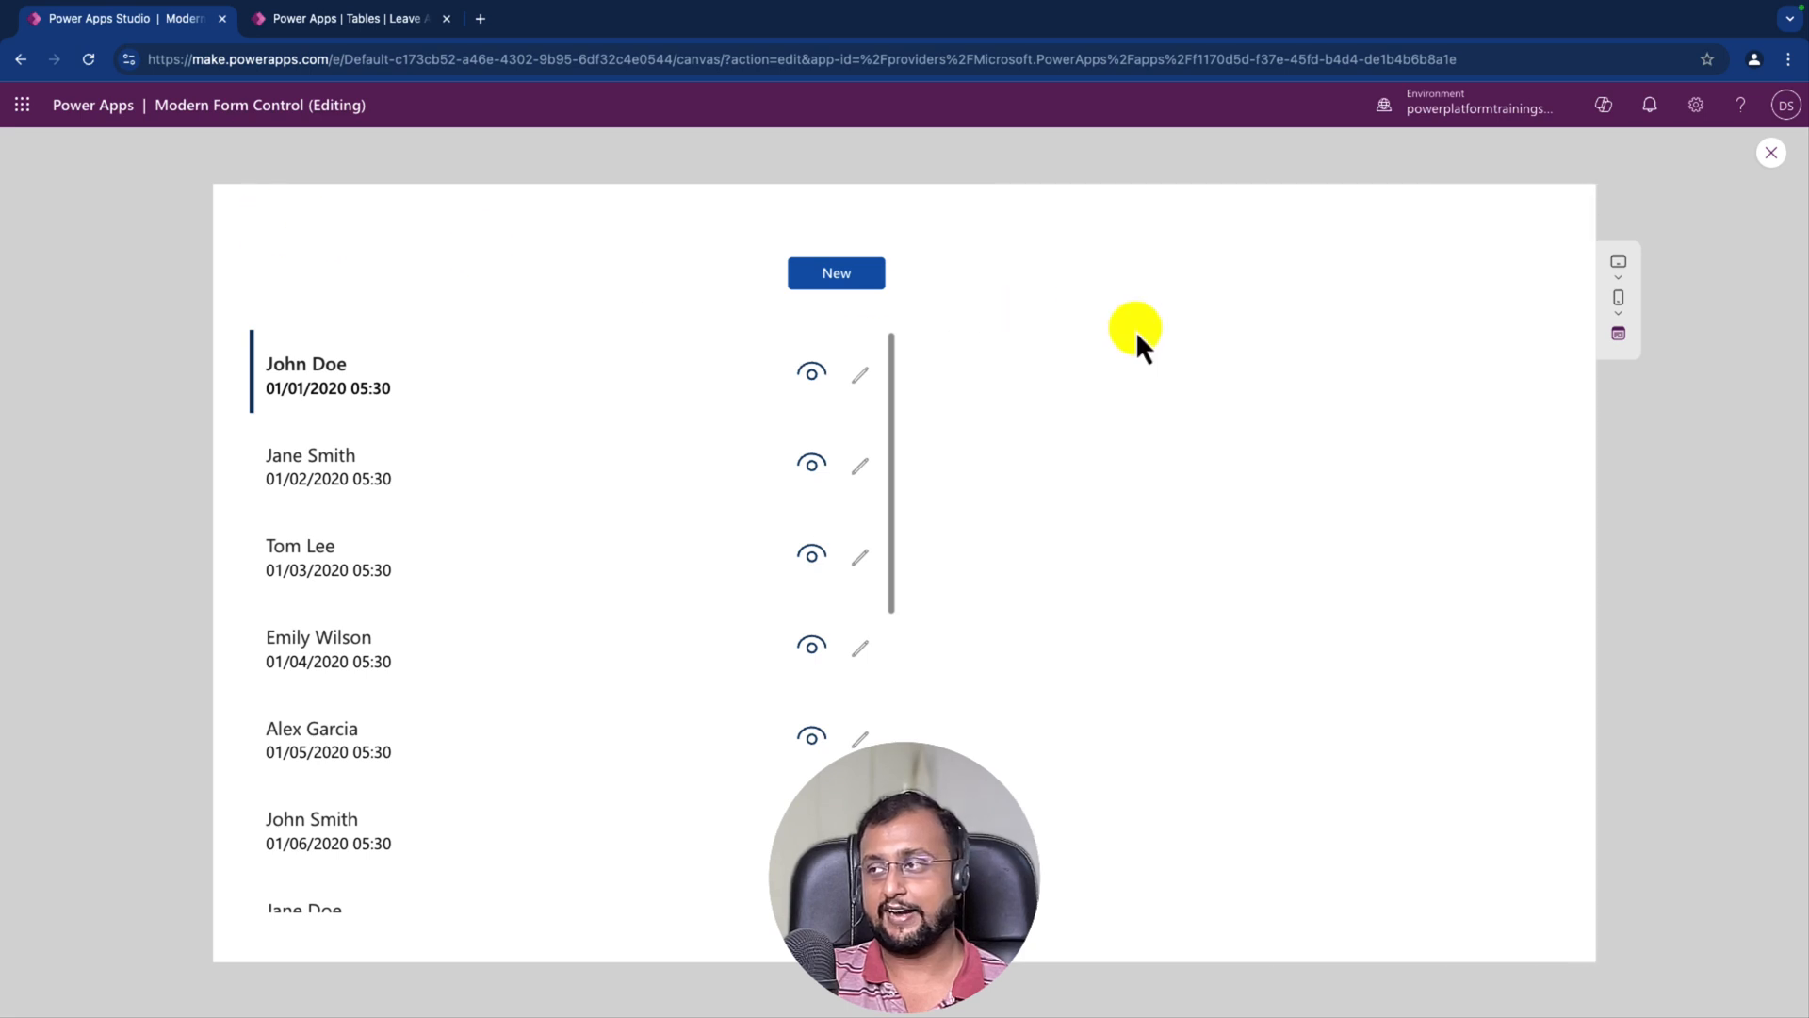
click(1771, 152)
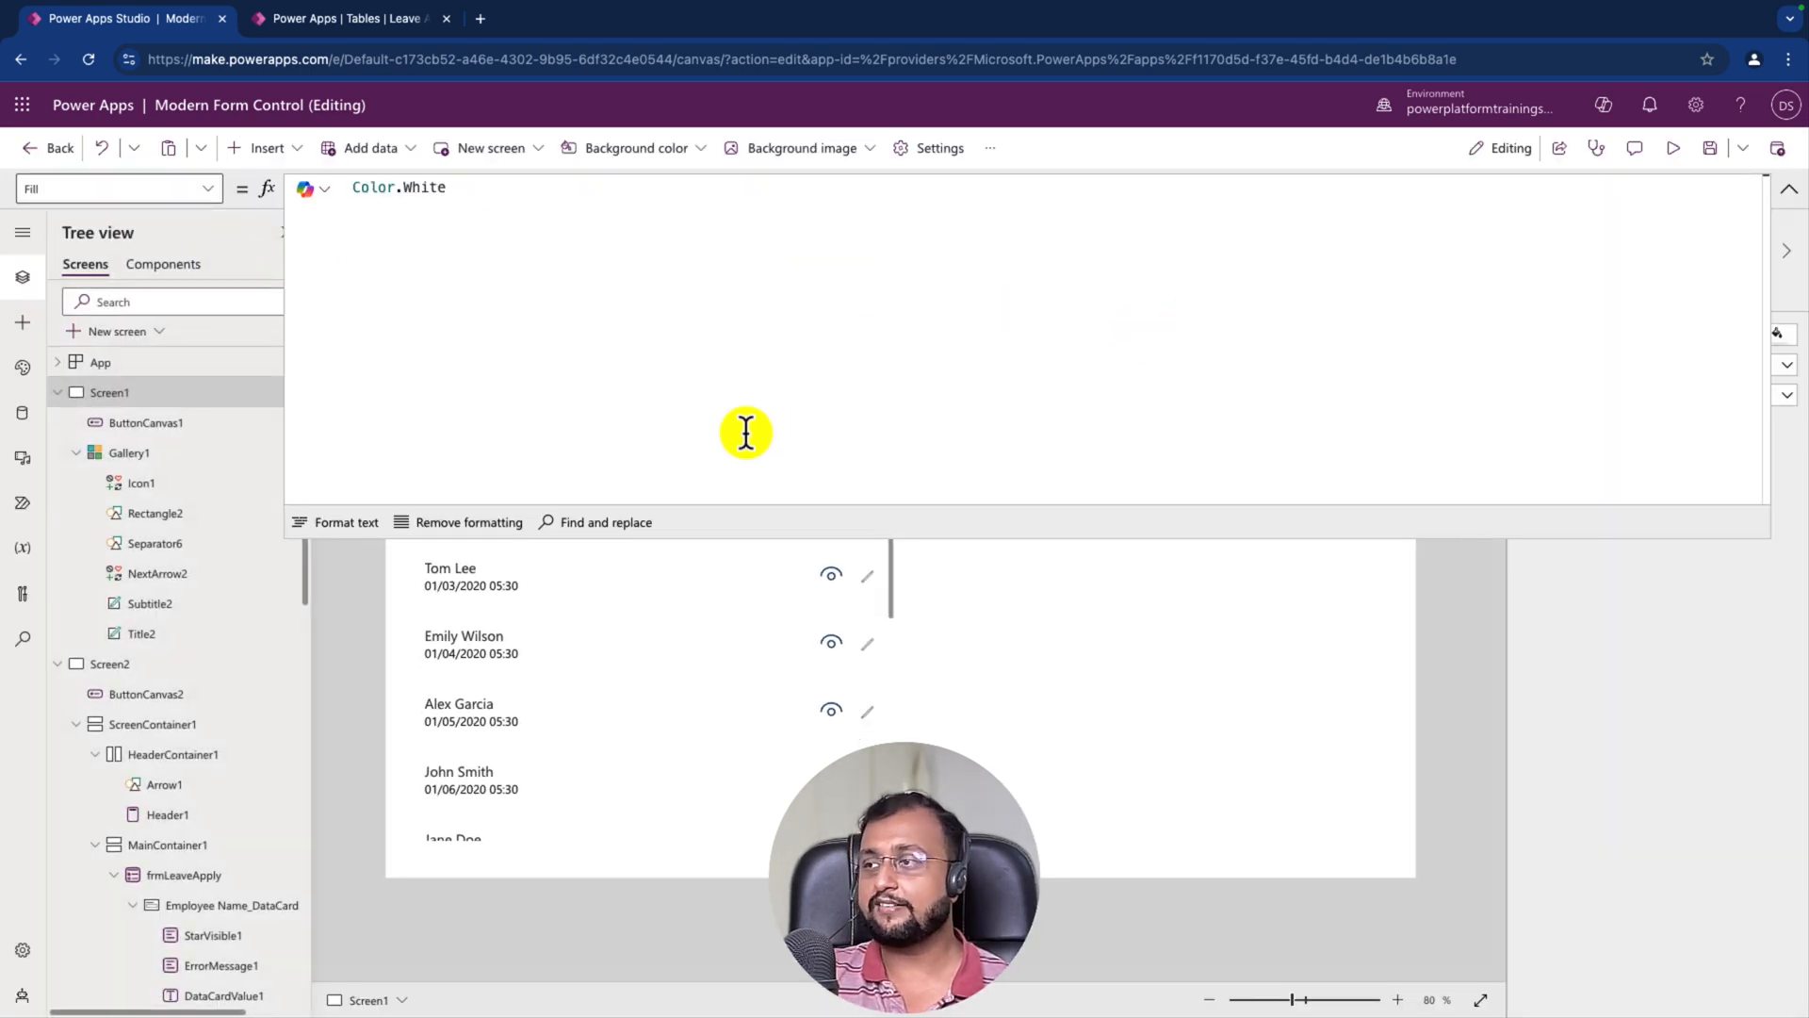
click(1788, 189)
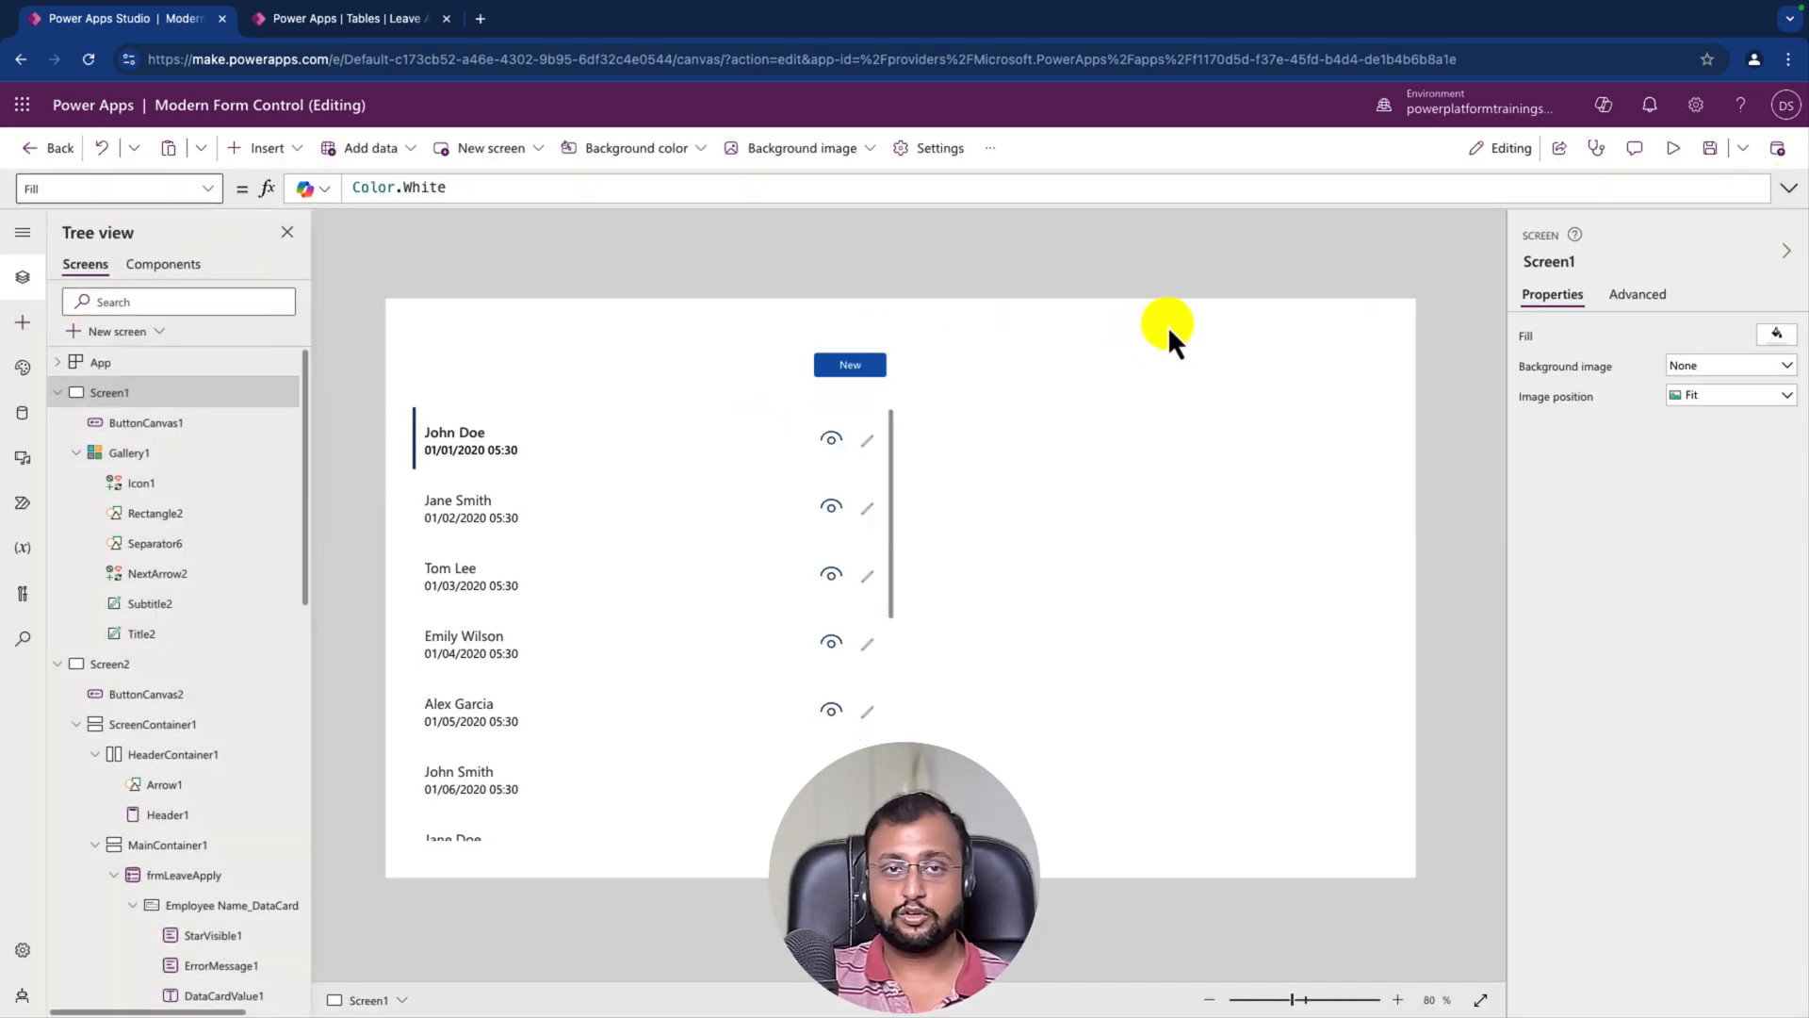